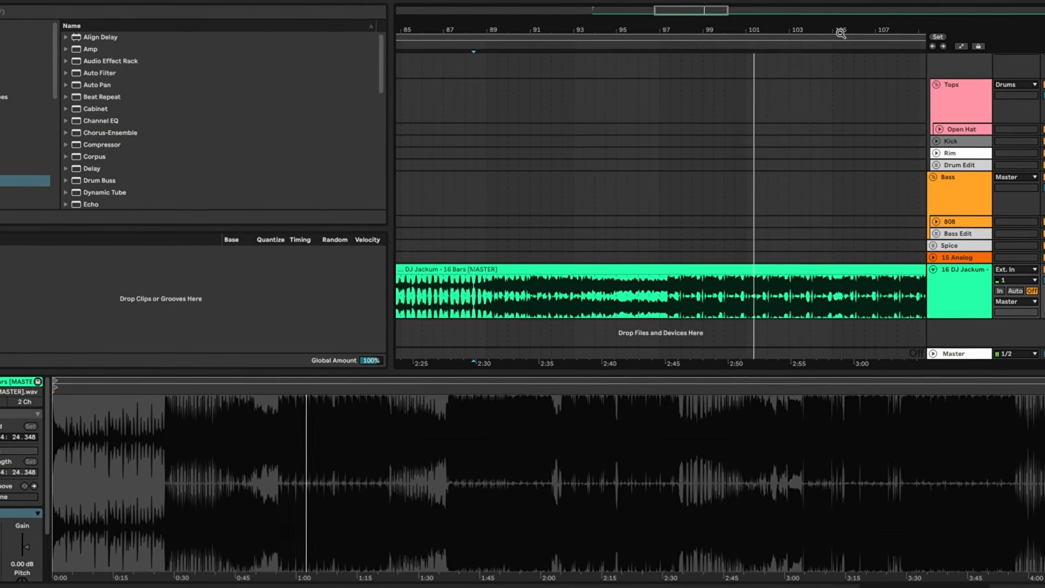
# - Play the 16 Bars [MASTER] reference track across the change around bar 121
pyautogui.moveTo(842, 32); pyautogui.dragTo(586, 8)
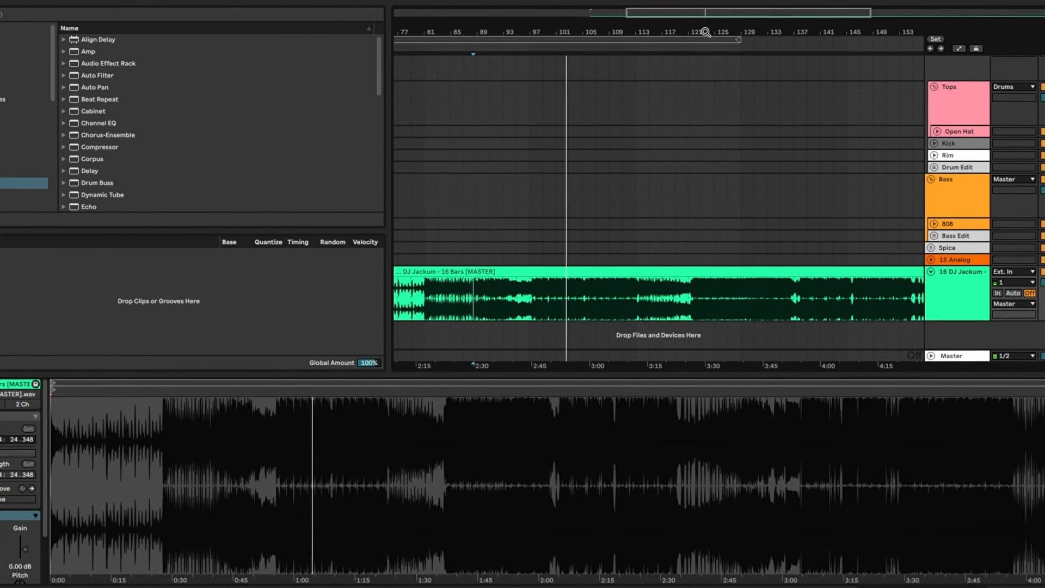
pyautogui.moveTo(705, 30); pyautogui.dragTo(703, 131)
pyautogui.click(559, 299)
pyautogui.press('space')
pyautogui.press('space')
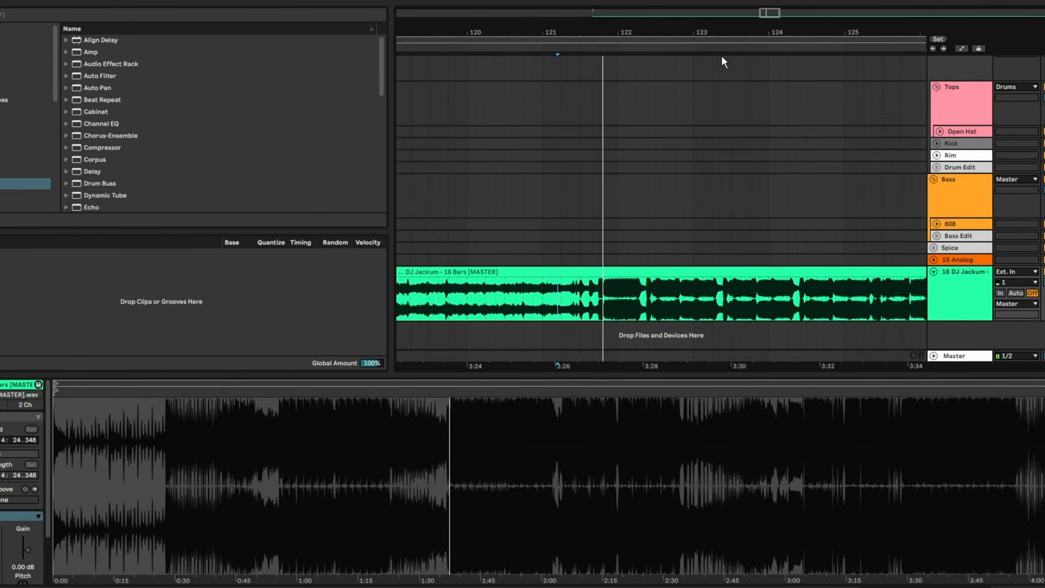
# - Play the reference track from around bar 169 to examine its following section
pyautogui.moveTo(728, 23); pyautogui.dragTo(470, 2)
pyautogui.moveTo(769, 31); pyautogui.dragTo(665, 47)
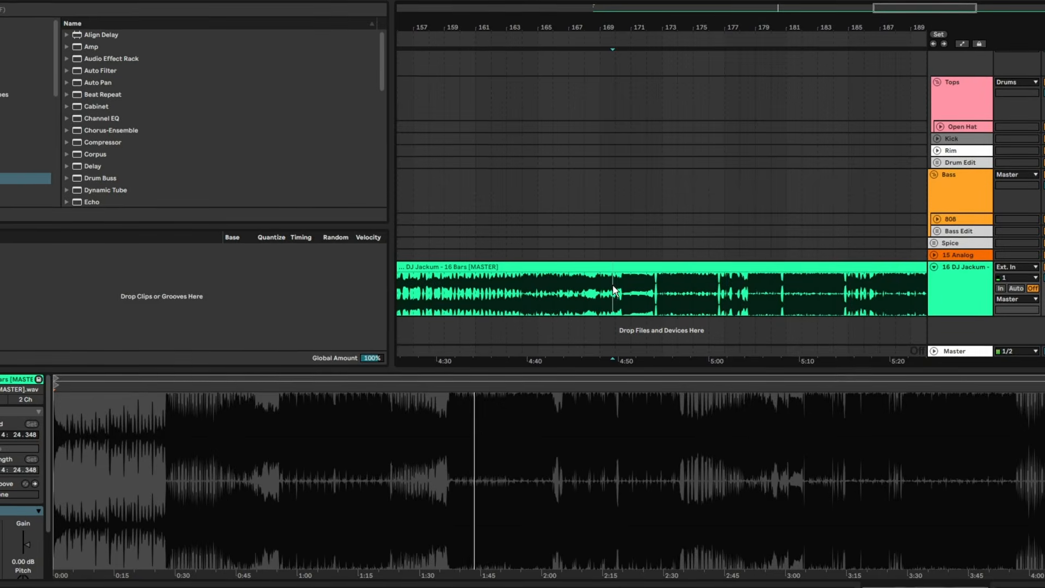
pyautogui.click(609, 296)
pyautogui.moveTo(636, 31); pyautogui.dragTo(629, 71)
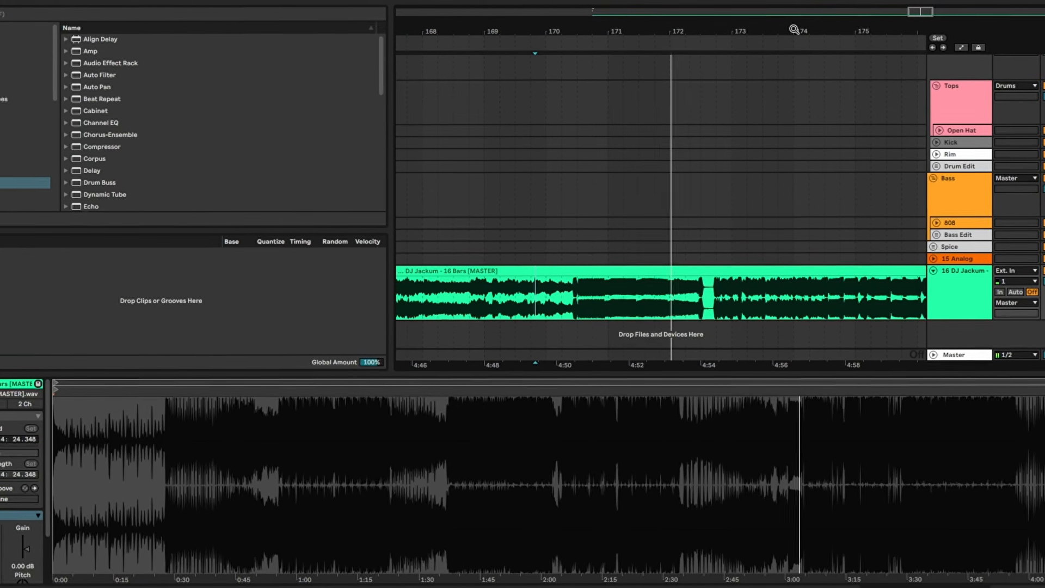
pyautogui.moveTo(792, 26); pyautogui.dragTo(791, 3)
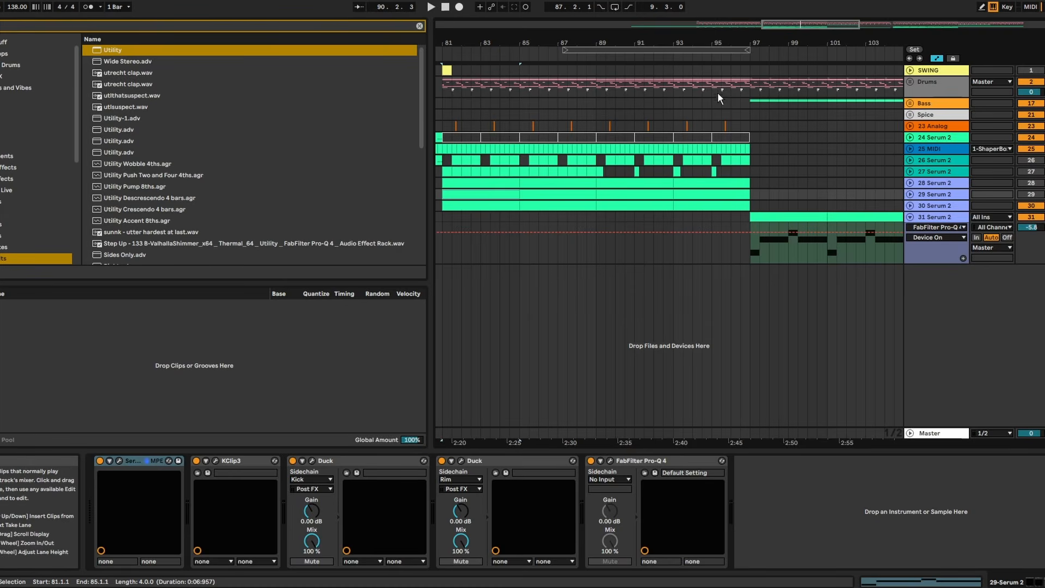
# - Unfold the Drums group and its Rest subgroup, and play the arrangement from bar 73
pyautogui.moveTo(734, 41); pyautogui.dragTo(729, 7)
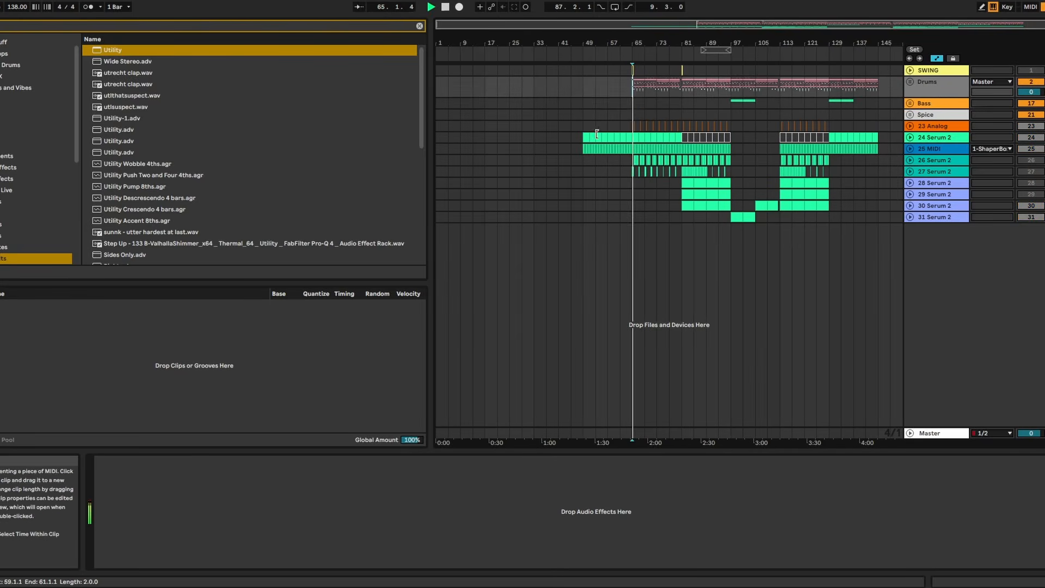
pyautogui.click(910, 82)
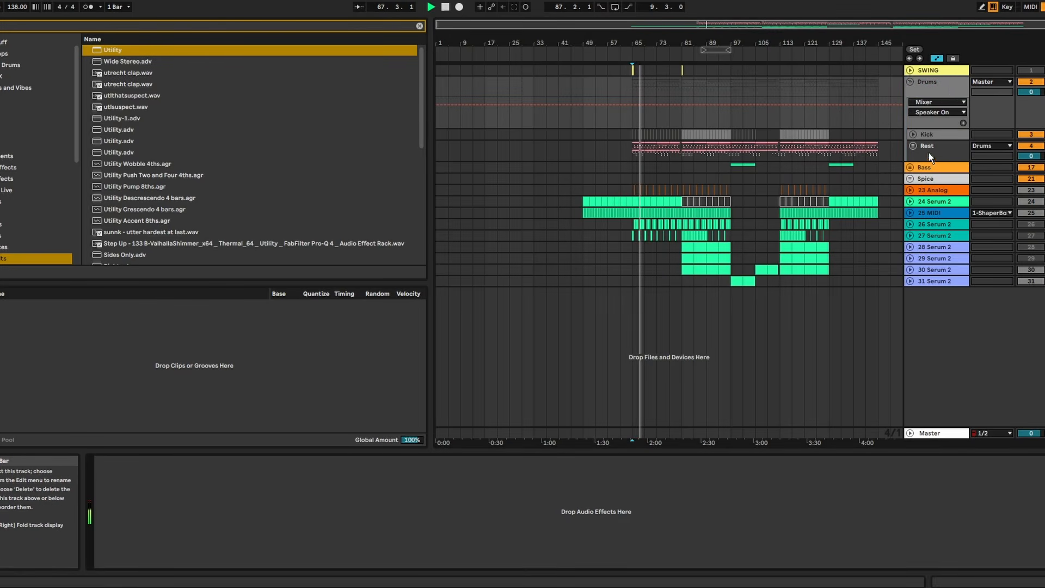
pyautogui.click(915, 145)
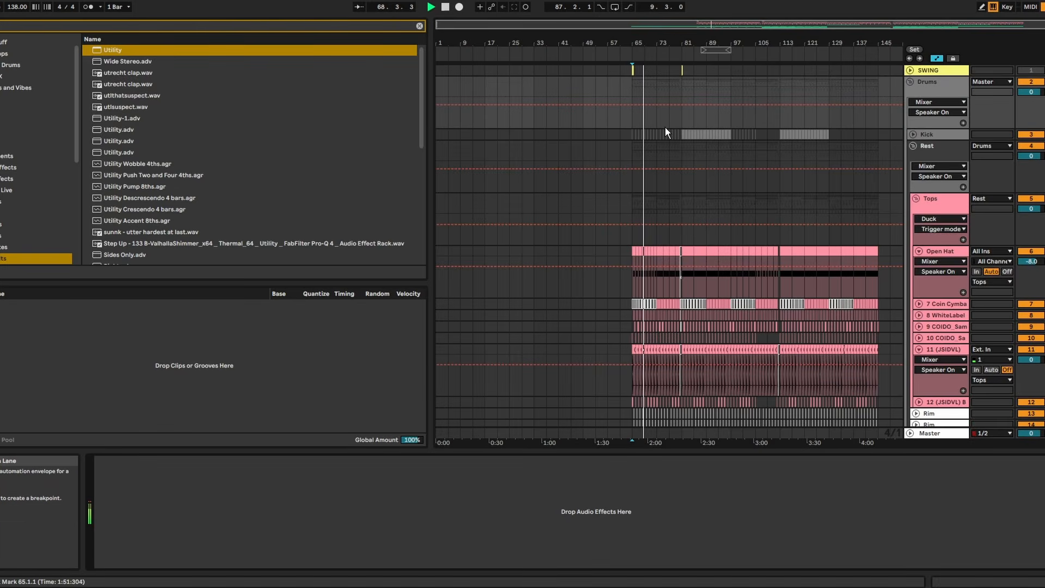
pyautogui.press('space')
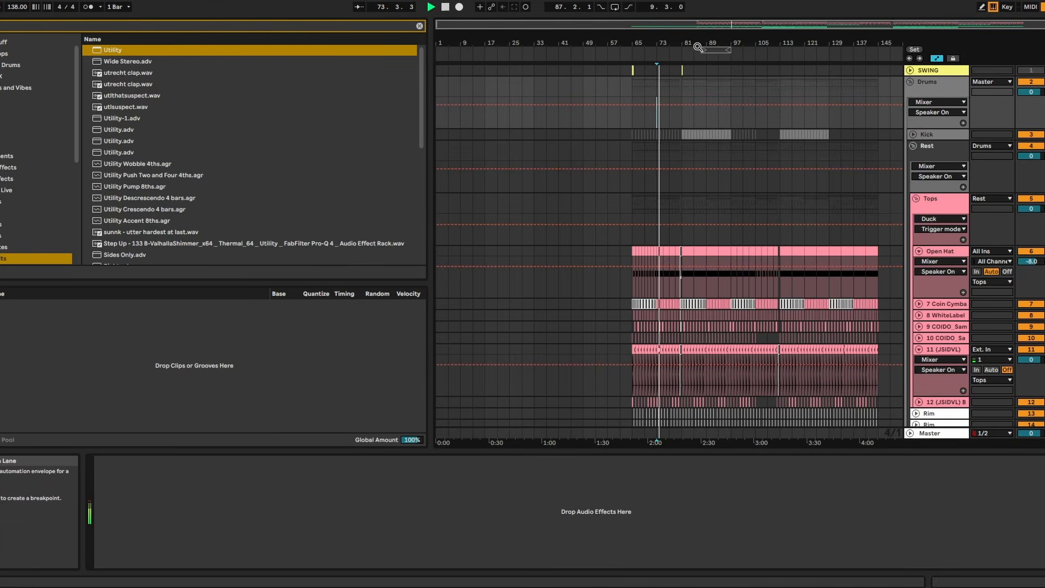
pyautogui.moveTo(694, 43); pyautogui.dragTo(696, 71)
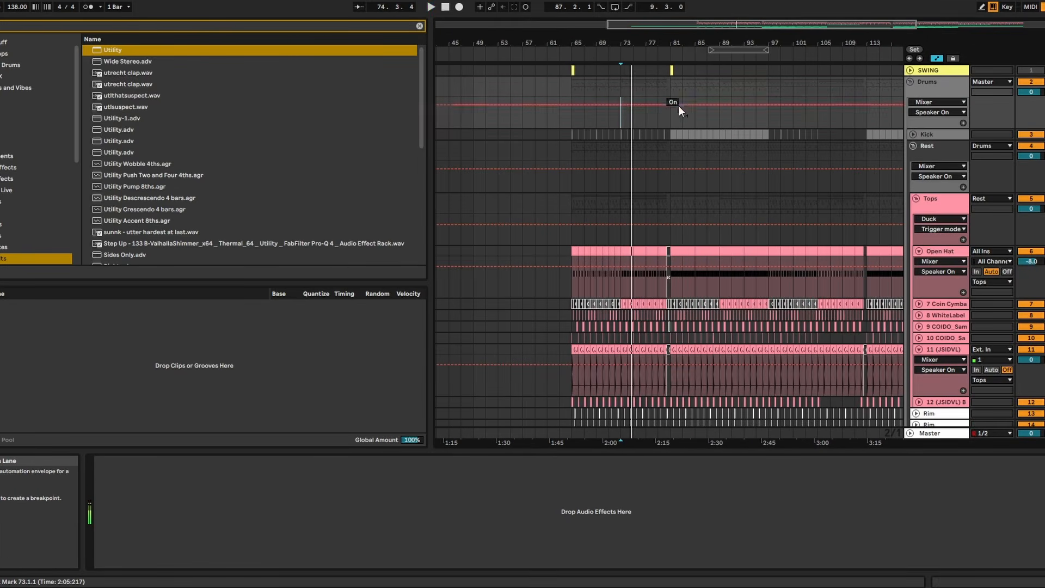
# - Play the arrangement from bar 81 while reviewing the tops, rim and other drum tracks
pyautogui.click(670, 91)
pyautogui.press('space')
pyautogui.press('space')
pyautogui.moveTo(698, 43); pyautogui.dragTo(678, 27)
pyautogui.scroll(-2, 749, 116)
pyautogui.scroll(-1, 750, 116)
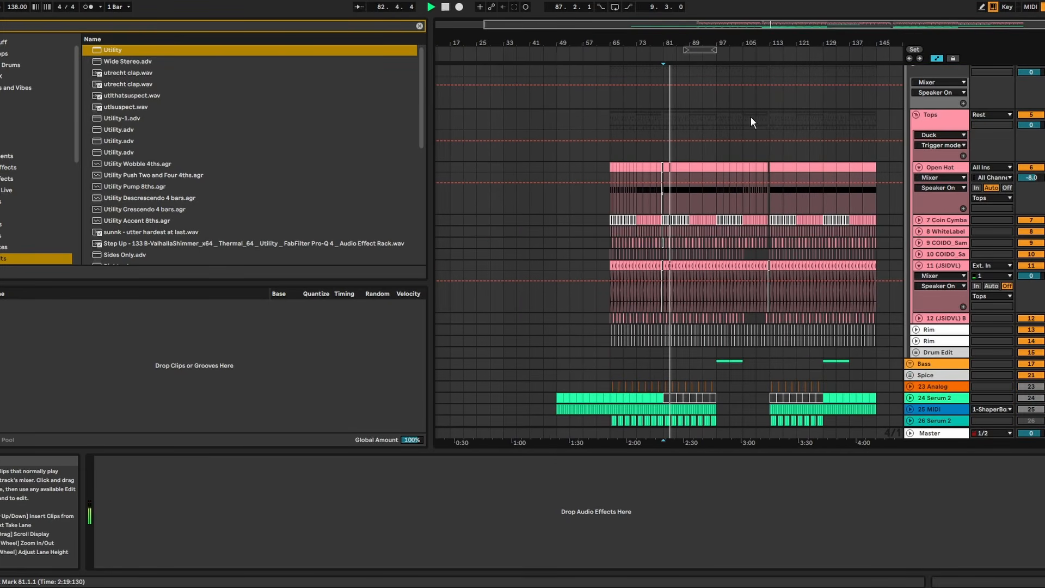
pyautogui.scroll(2, 751, 117)
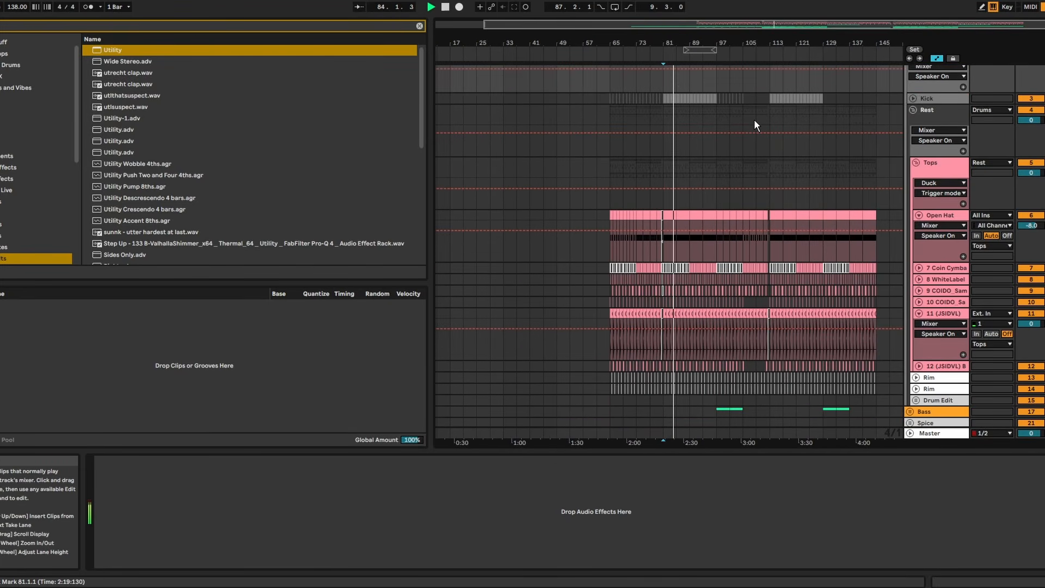
pyautogui.scroll(-5, 915, 340)
# - Unfold the 24 Serum 2 track and play its MIDI clips near bar 65
pyautogui.click(913, 326)
pyautogui.click(910, 326)
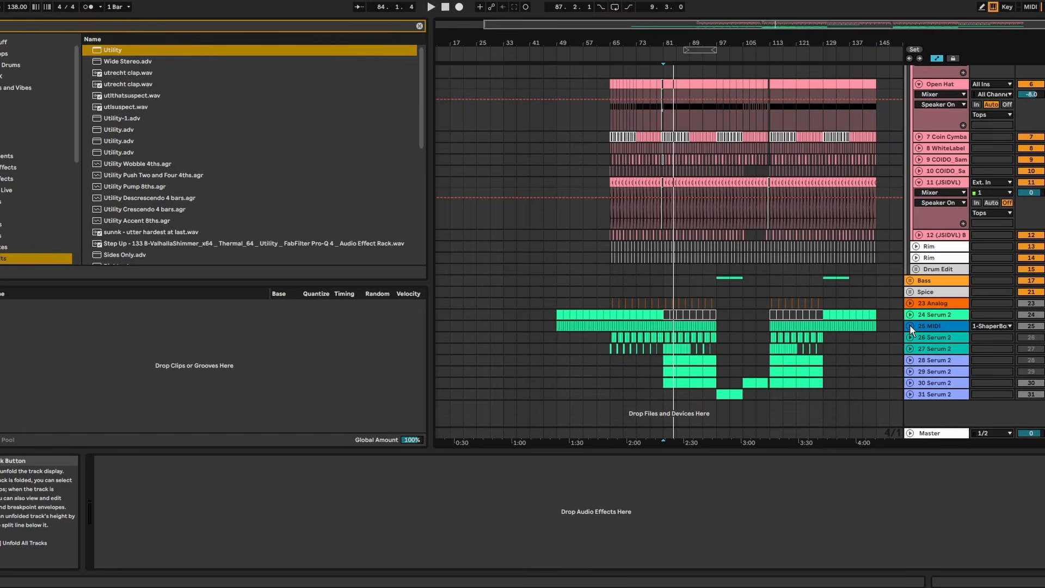
pyautogui.click(911, 316)
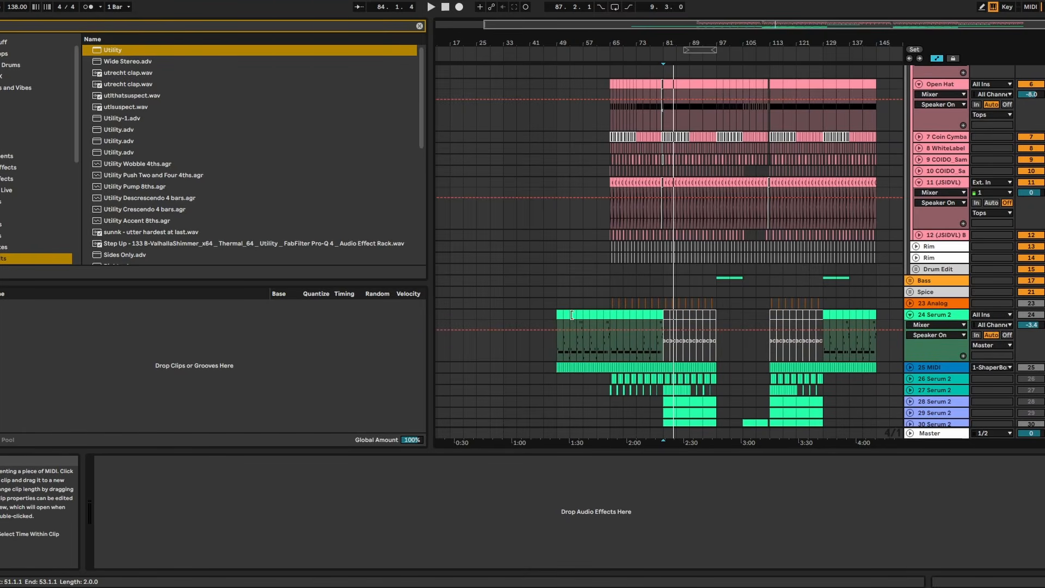
pyautogui.click(619, 315)
pyautogui.press('space')
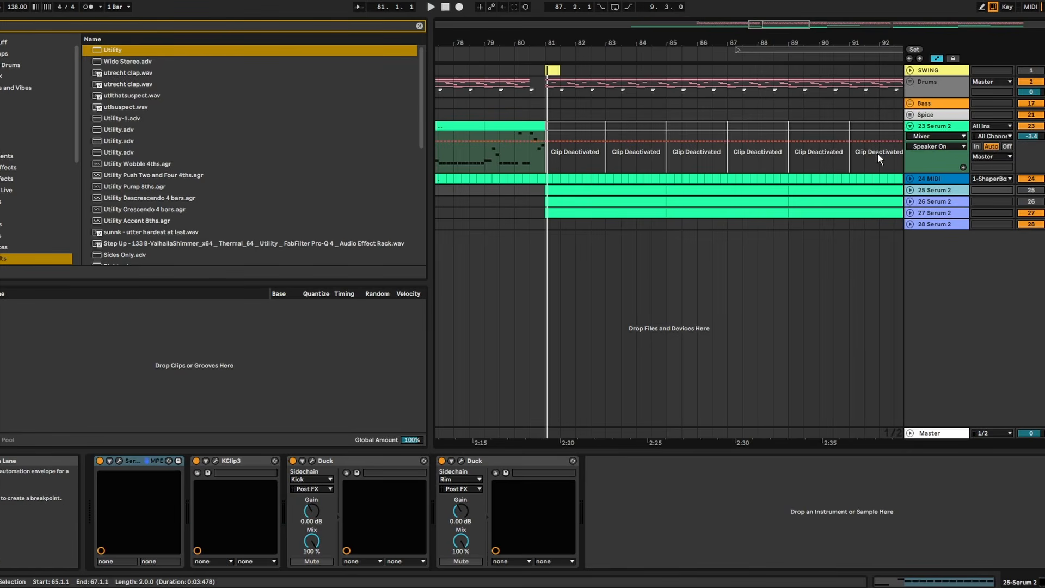
# - Unfold the 27 Serum 2 track and play its first four-bar clip from bar 65
pyautogui.scroll(-5, 789, 149)
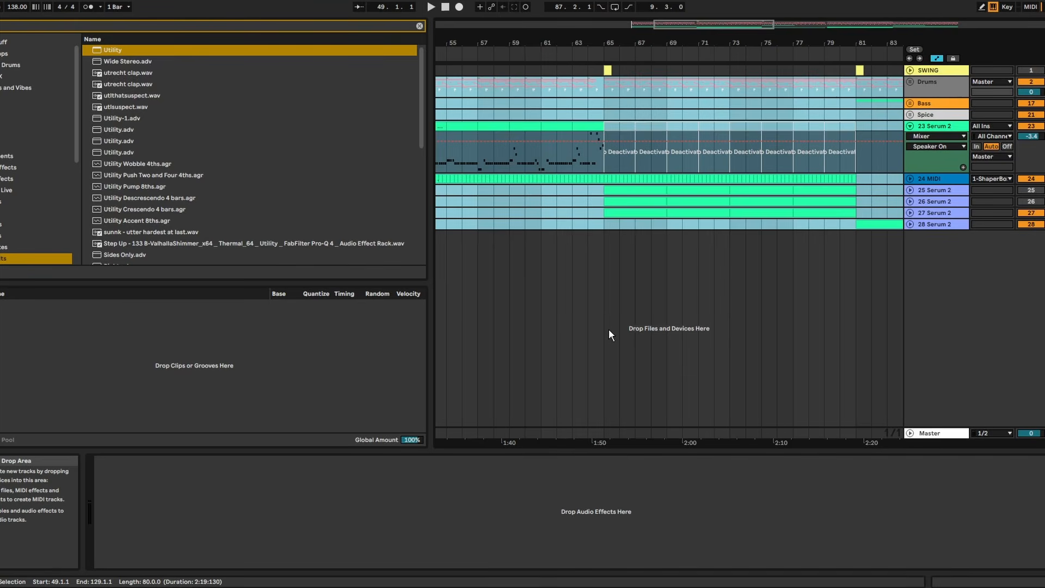
pyautogui.click(915, 213)
pyautogui.click(910, 212)
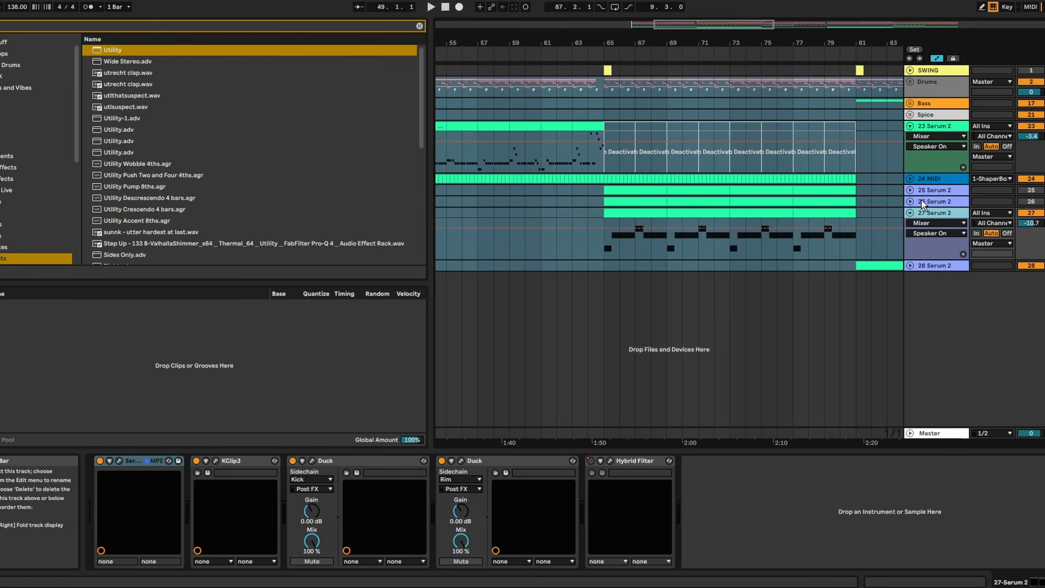
pyautogui.moveTo(721, 44); pyautogui.dragTo(690, 56)
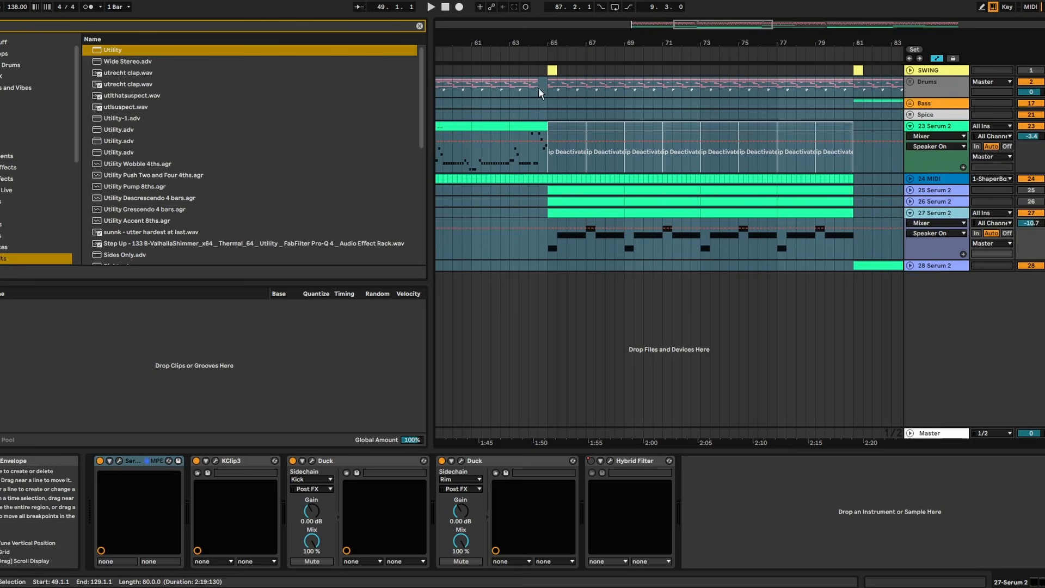
pyautogui.click(554, 117)
pyautogui.click(565, 208)
pyautogui.press('space')
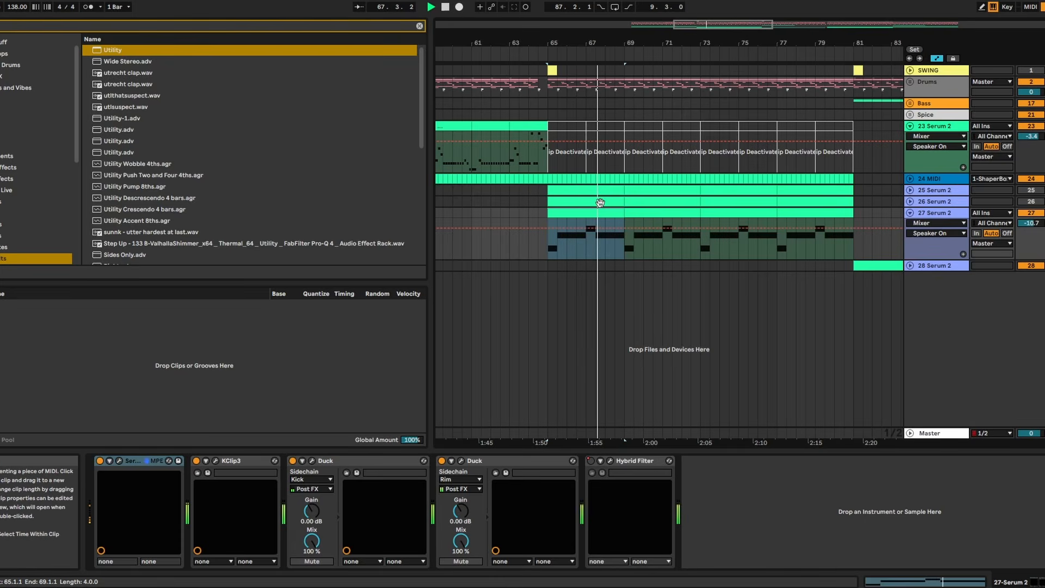
pyautogui.moveTo(624, 43); pyautogui.dragTo(612, 95)
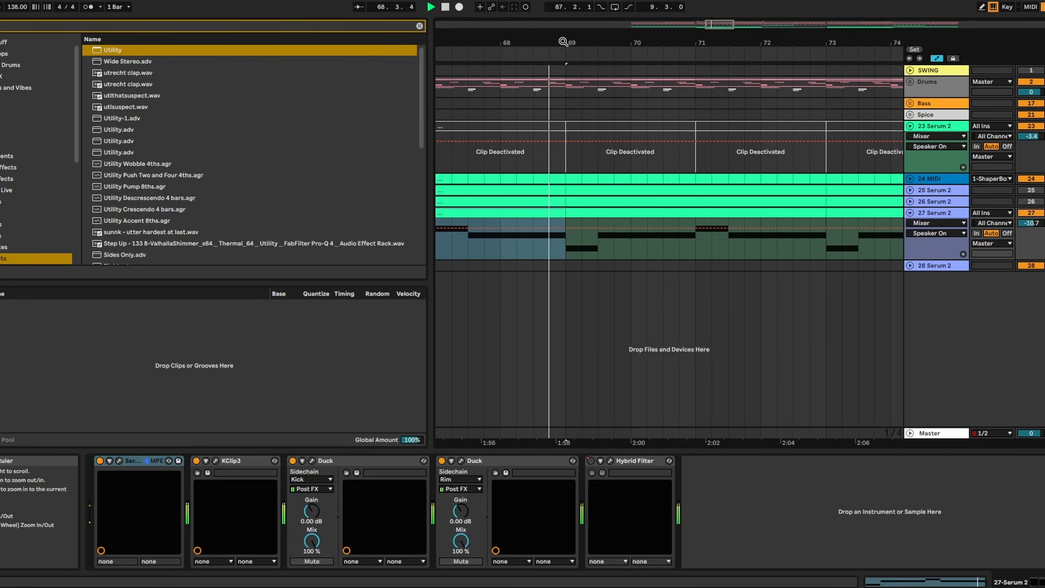
pyautogui.moveTo(594, 29)
pyautogui.mouseDown()
pyautogui.moveTo(575, 51)
pyautogui.moveTo(518, 34)
pyautogui.moveTo(606, 33)
pyautogui.mouseUp()
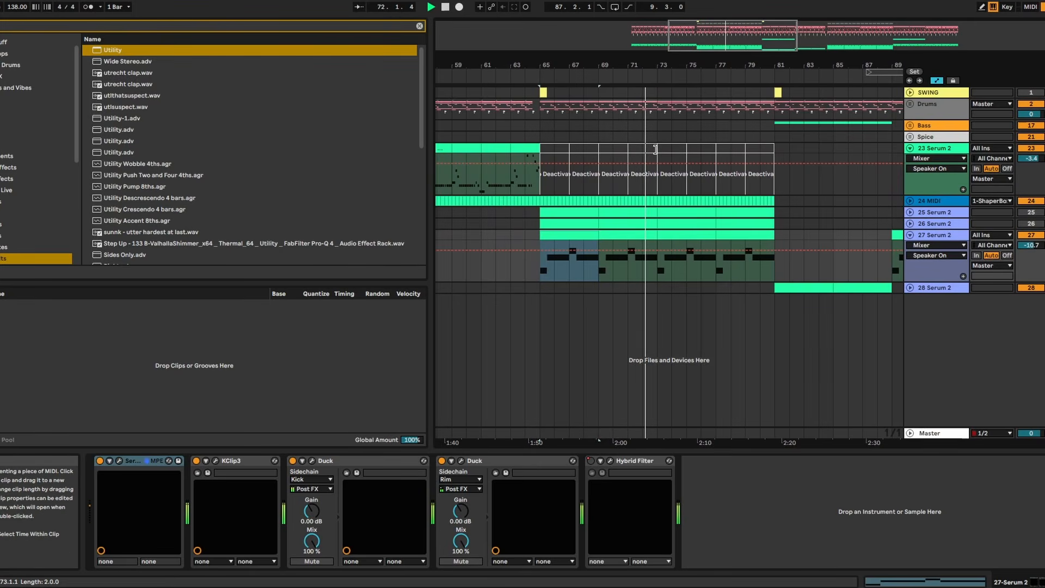
# - Unfold the 28 Serum 2 track and play its first clip from bar 81
pyautogui.click(911, 288)
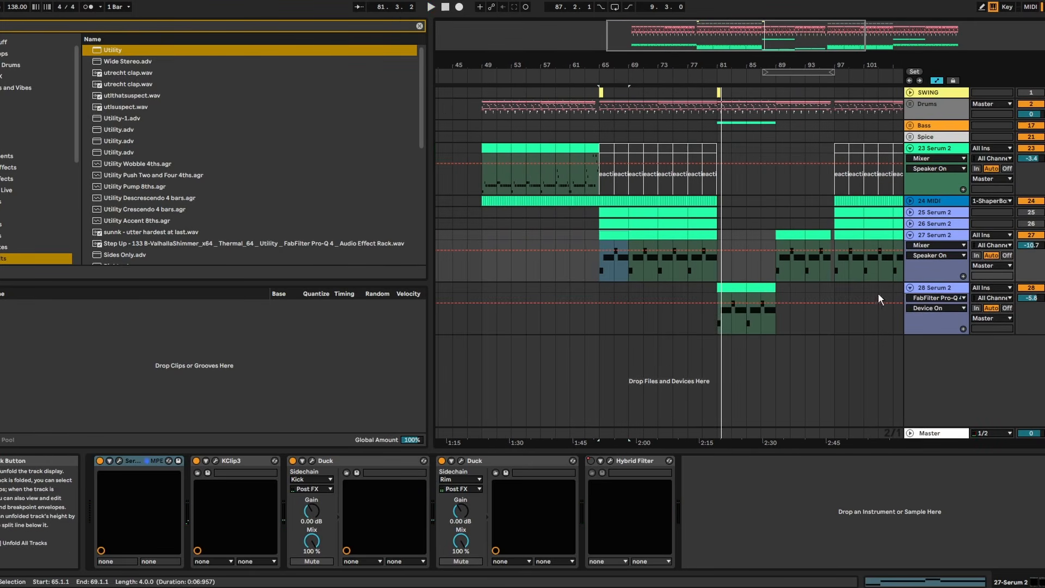
pyautogui.click(730, 287)
pyautogui.press('space')
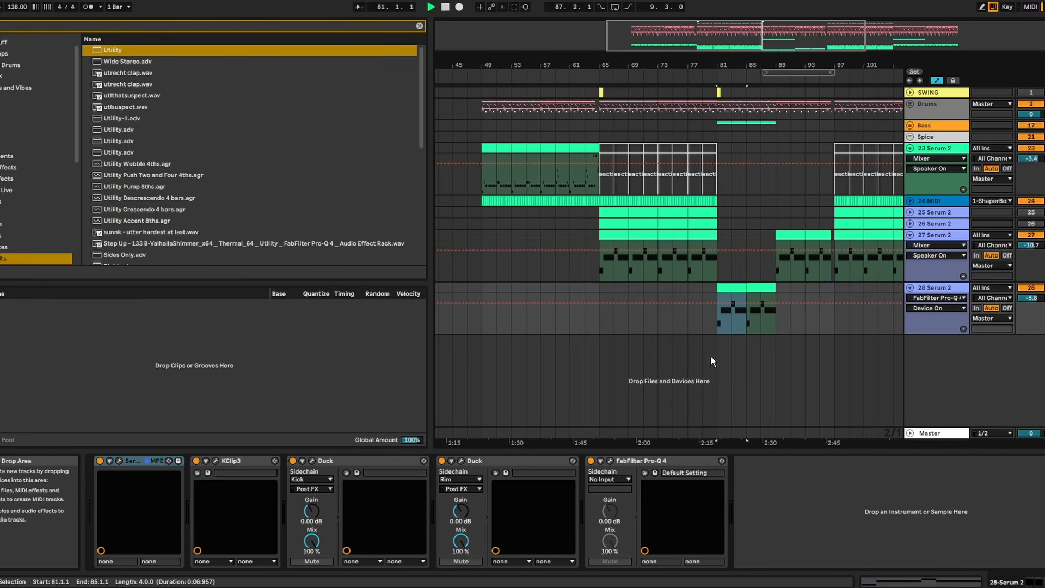
# - Open the Serum 2 plug-in on track 28, examine its oscillator, mixer and effects settings, and close it
pyautogui.click(120, 461)
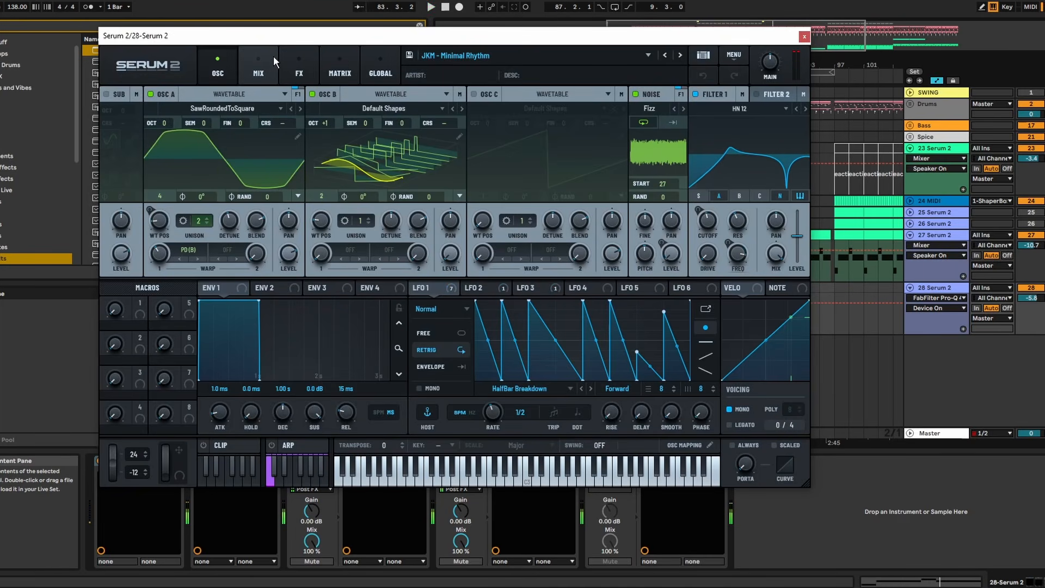
pyautogui.click(260, 74)
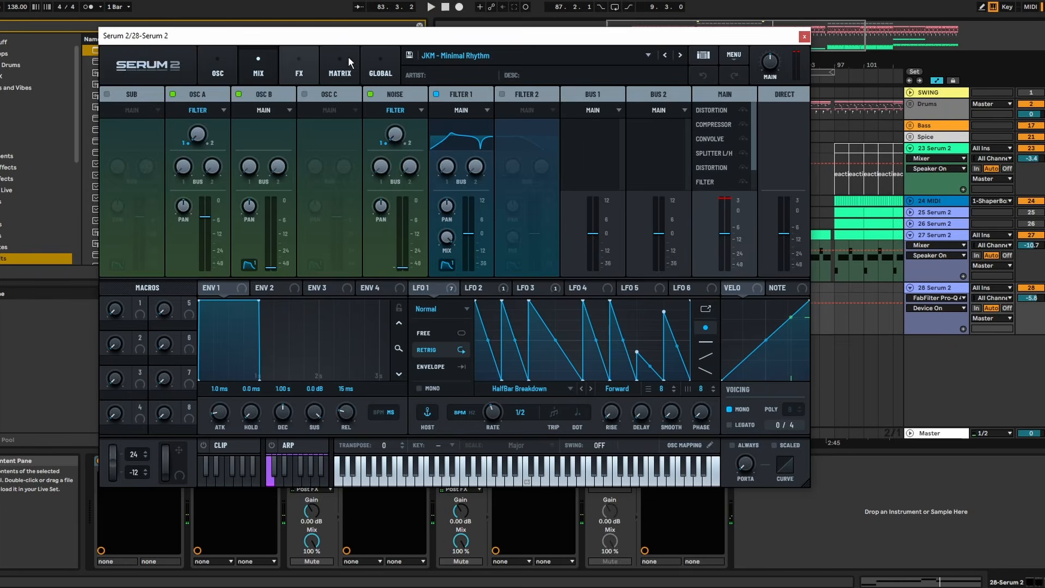
pyautogui.click(299, 68)
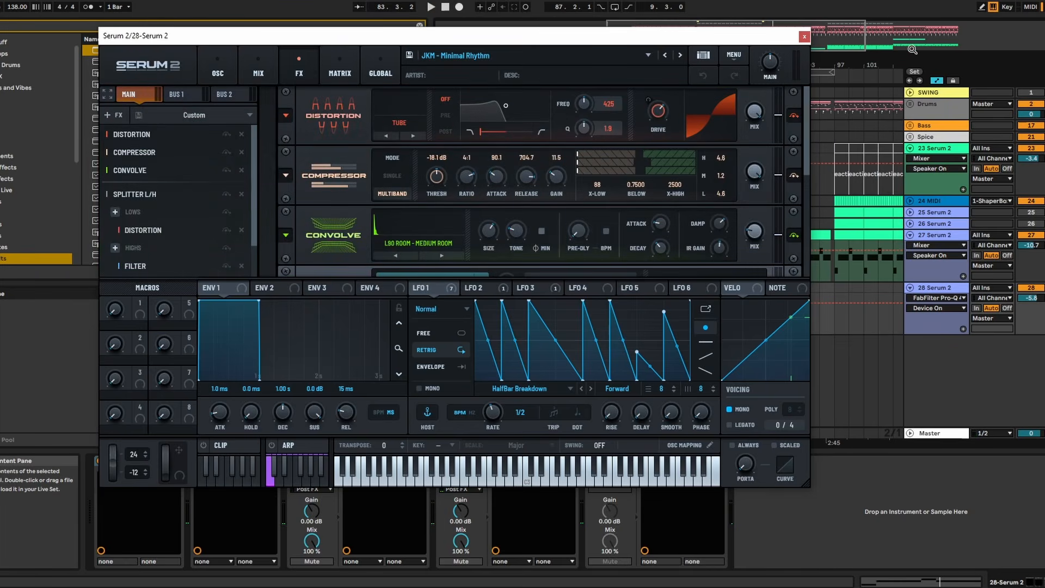
pyautogui.click(804, 36)
# - Play the arrangement from bar 113, where the 23 Serum 2 clips return
pyautogui.moveTo(740, 73); pyautogui.dragTo(741, 65)
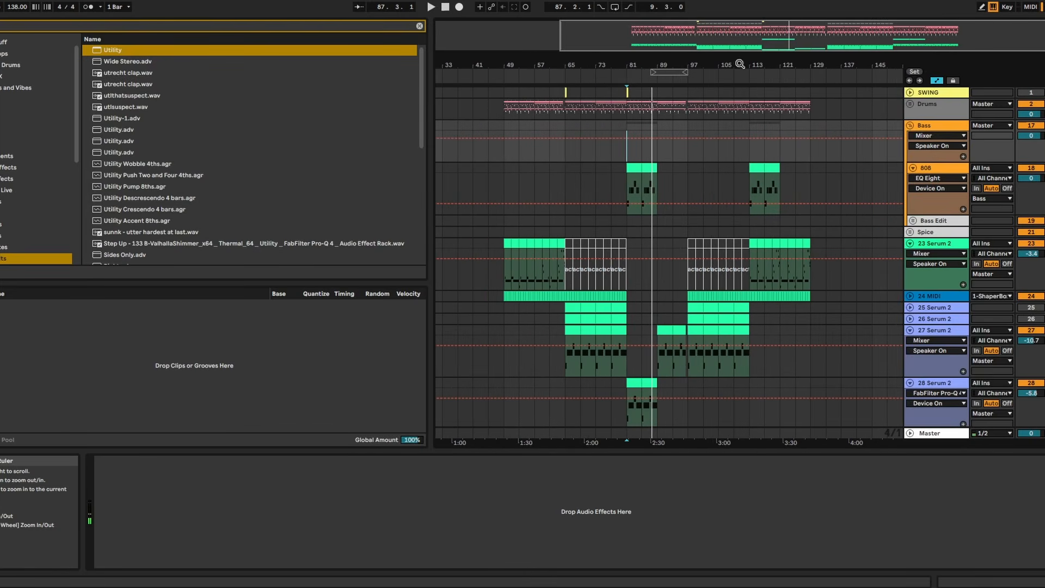
pyautogui.click(749, 284)
pyautogui.press('space')
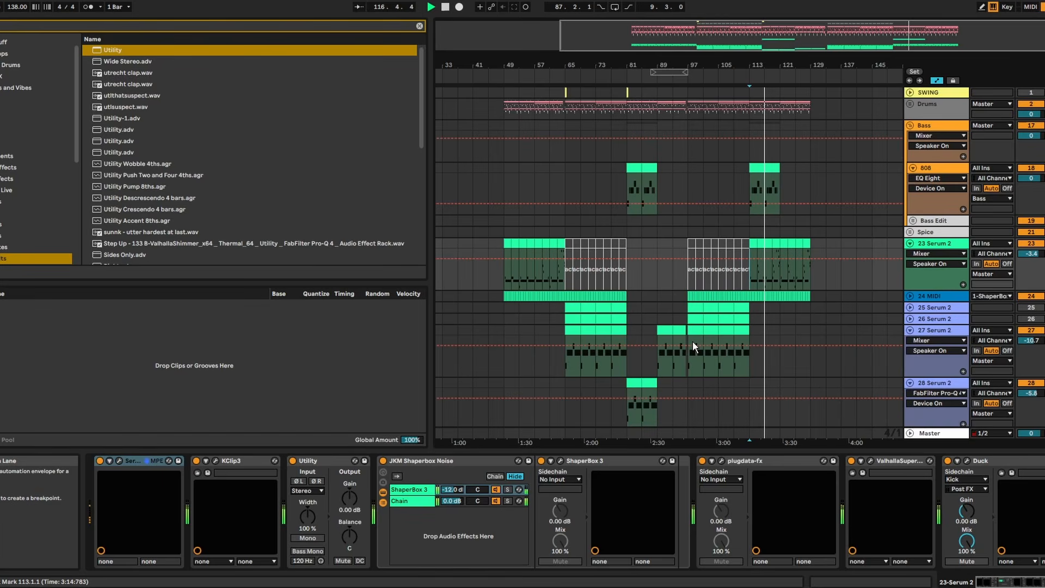
pyautogui.scroll(-2, 870, 306)
pyautogui.scroll(2, 873, 311)
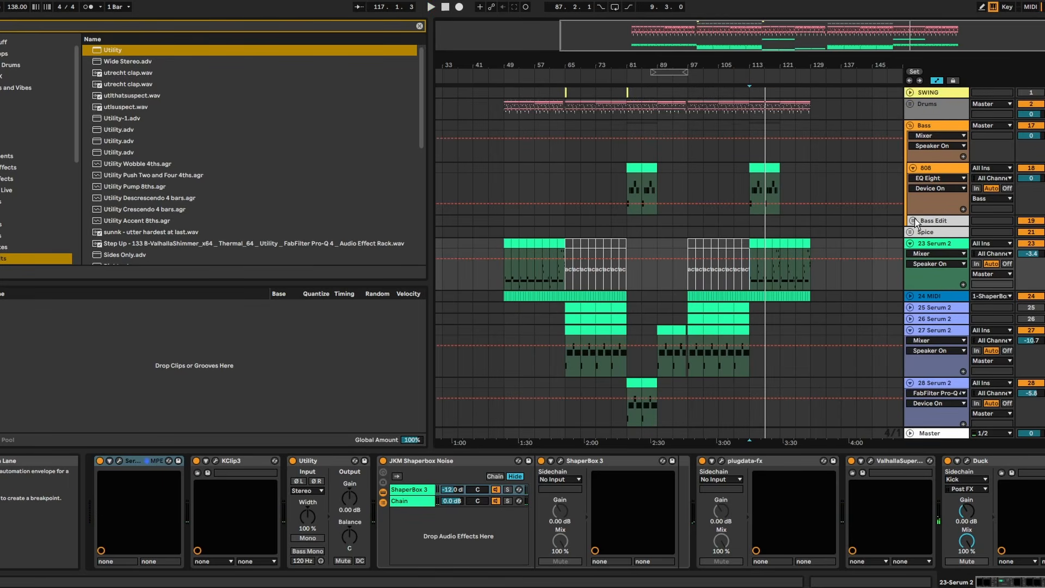
# - Fold the 23 Serum 2 track and the Bass group, and play the first 27 Serum 2 clip from bar 65
pyautogui.click(910, 243)
pyautogui.click(909, 126)
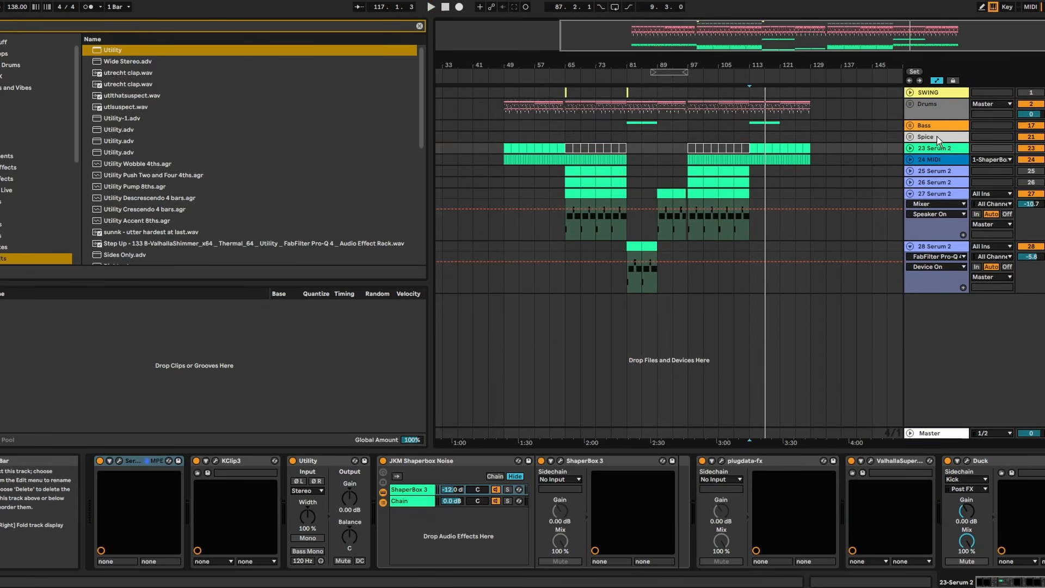
pyautogui.moveTo(567, 217); pyautogui.dragTo(581, 218)
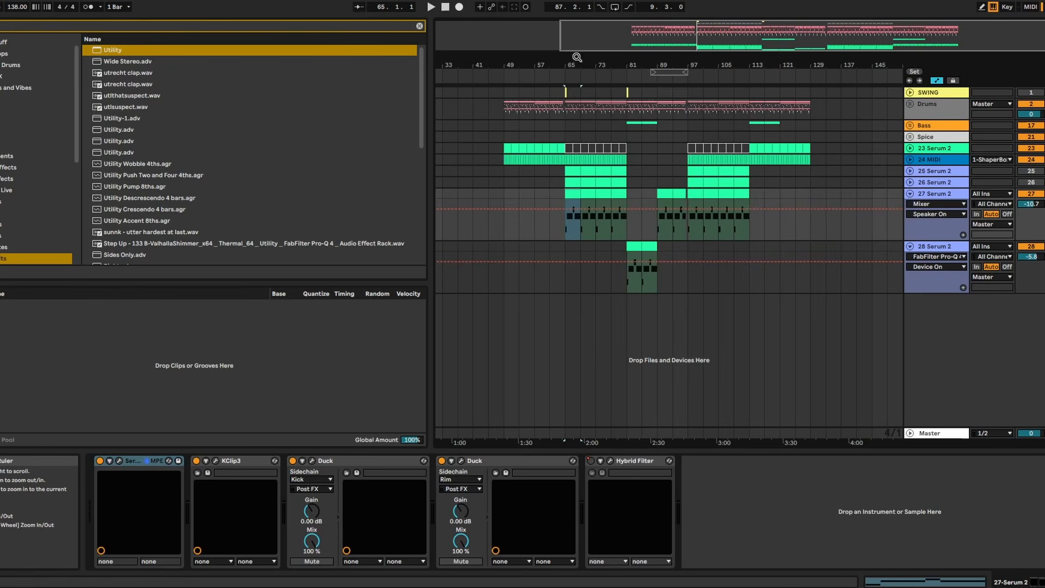
pyautogui.moveTo(577, 57); pyautogui.dragTo(546, 201)
pyautogui.press('space')
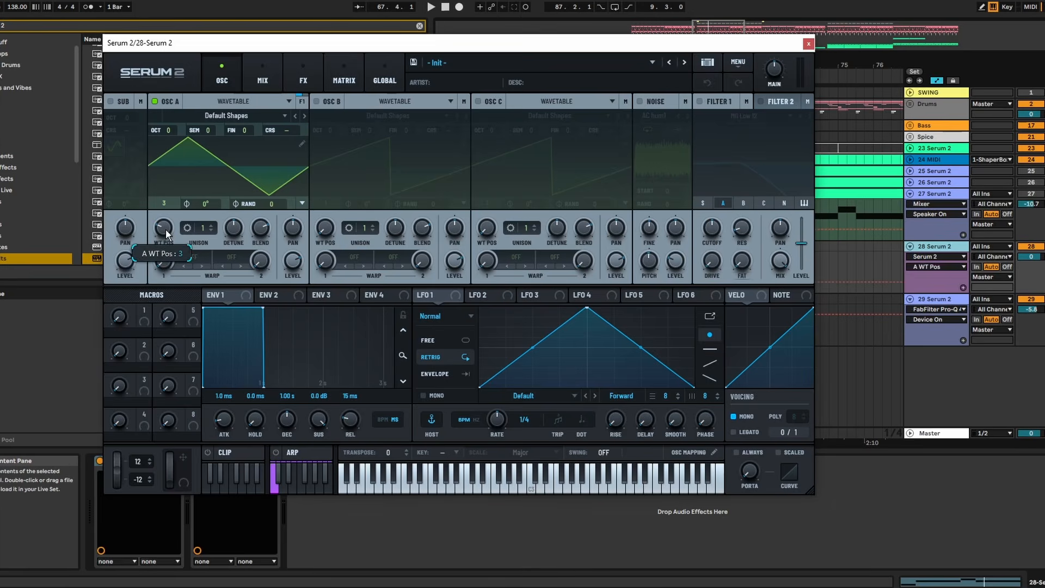
# - Set oscillator A's wavetable position to 2, and enable oscillator B with its wavetable position at 5
pyautogui.moveTo(165, 228); pyautogui.dragTo(154, 236)
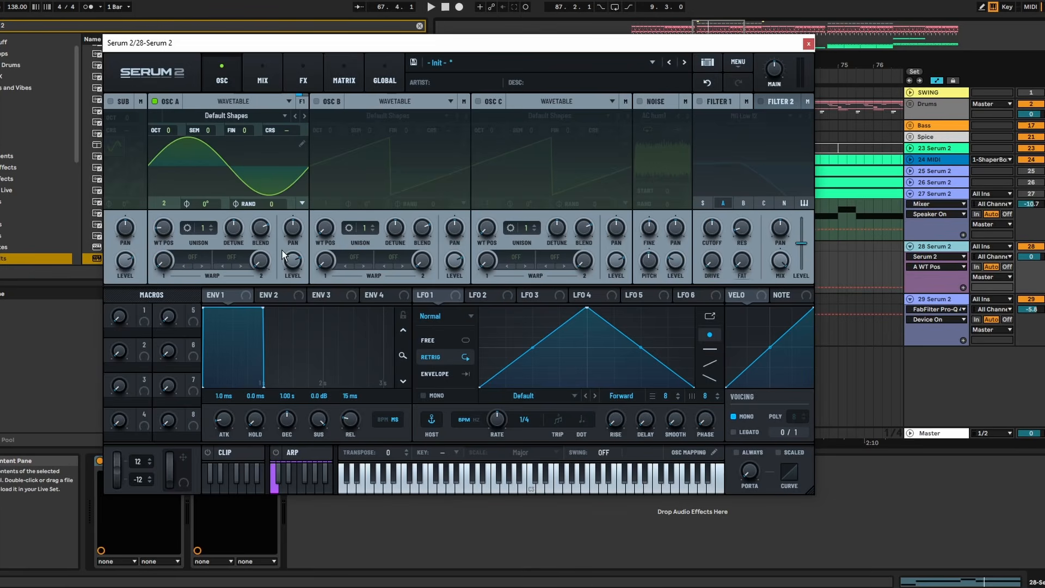
pyautogui.click(316, 101)
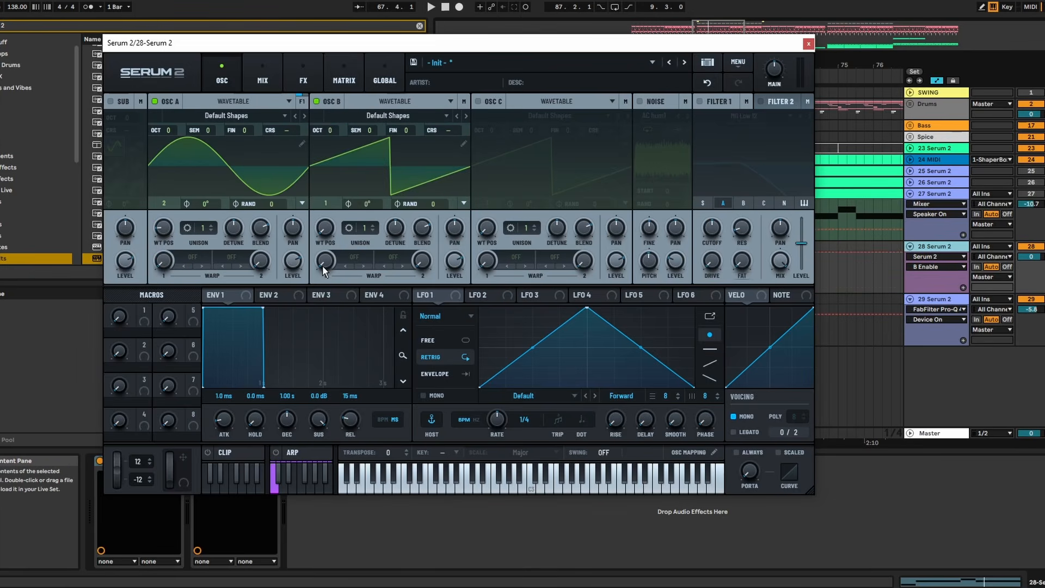
pyautogui.moveTo(325, 228); pyautogui.dragTo(336, 163)
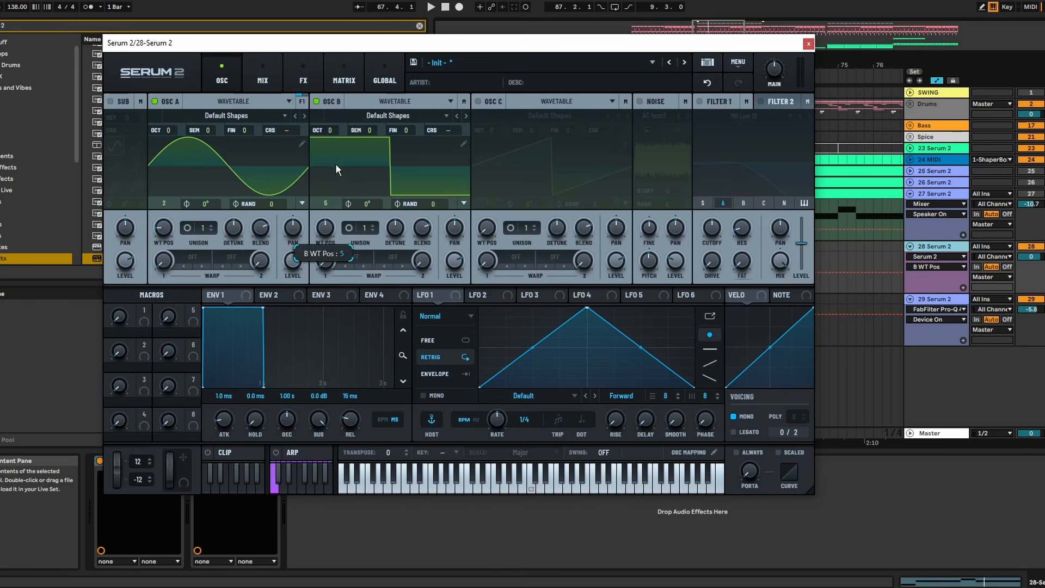
# - Edit oscillator B's wave to reduce its first harmonic, and give it 2 unison voices with width 0 and less detune
pyautogui.click(463, 144)
pyautogui.moveTo(153, 94); pyautogui.dragTo(152, 166)
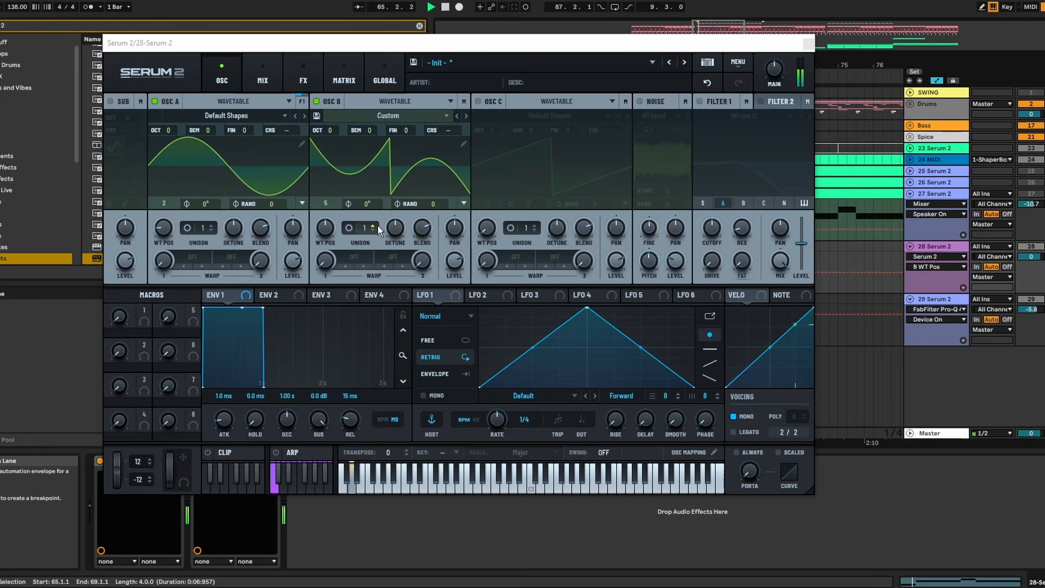
pyautogui.click(373, 226)
pyautogui.click(350, 227)
pyautogui.doubleClick(372, 162)
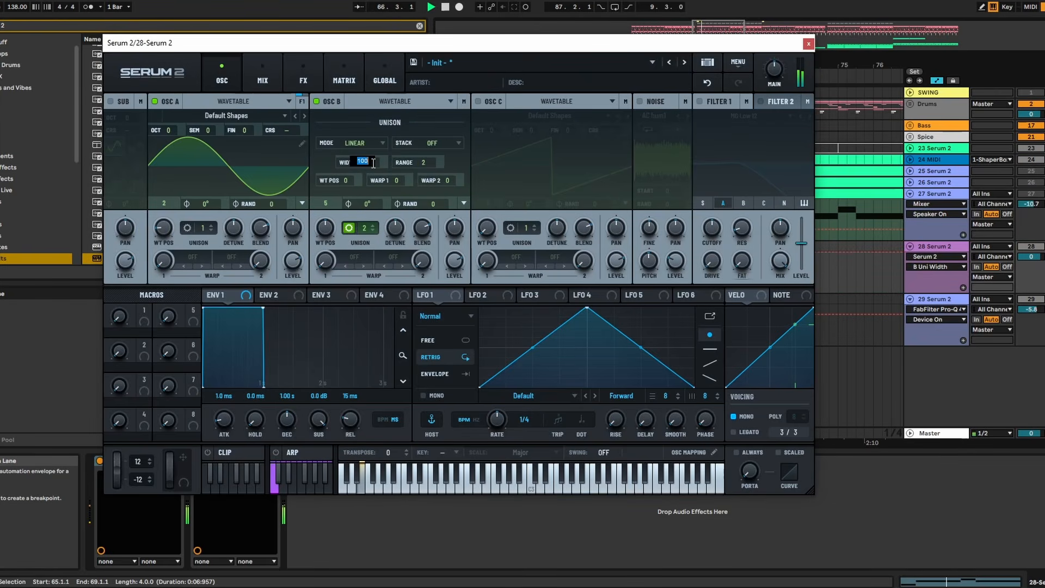
pyautogui.moveTo(393, 230)
pyautogui.mouseDown()
pyautogui.moveTo(405, 261)
pyautogui.moveTo(406, 247)
pyautogui.mouseUp()
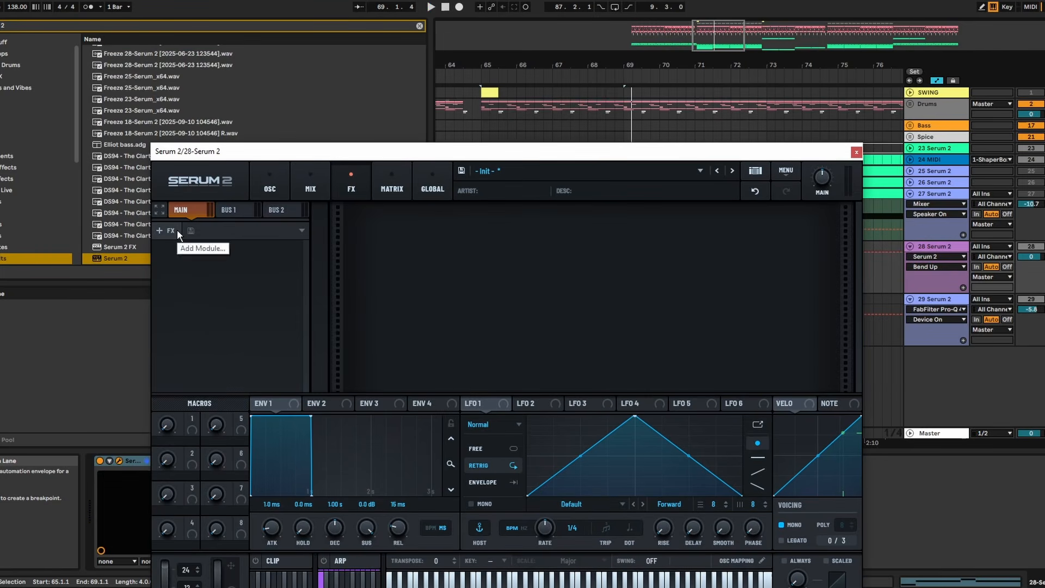
# - Load the INSANE MEGA FUCKED rack into the main effects chain, and lower the Main volume during playback
pyautogui.click(171, 230)
pyautogui.click(293, 237)
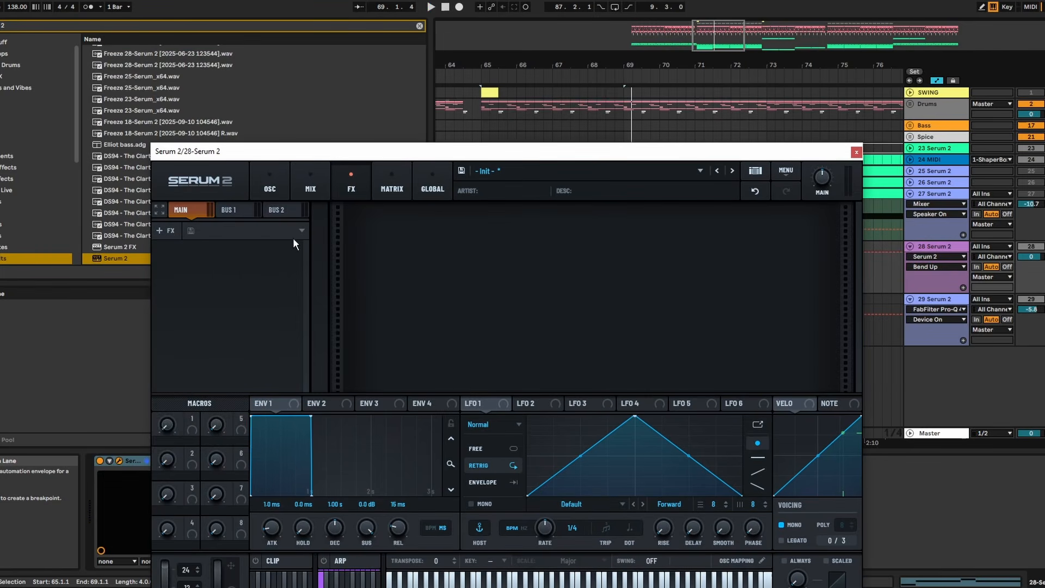
pyautogui.click(299, 231)
pyautogui.moveTo(234, 242)
pyautogui.click(315, 247)
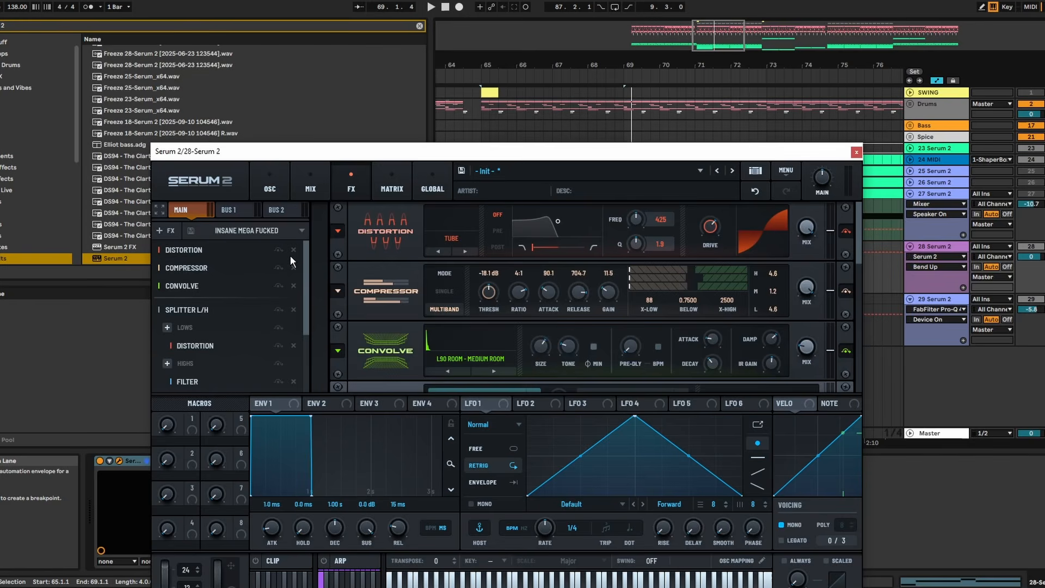
pyautogui.press('space')
pyautogui.moveTo(823, 179); pyautogui.dragTo(819, 203)
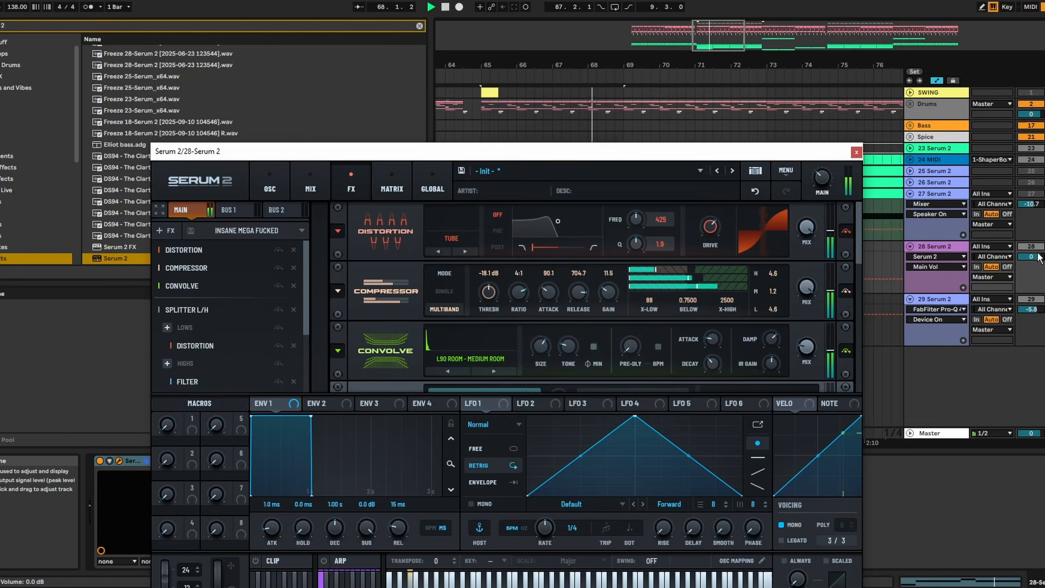
# - Assign the Note modulation source to the cutoff of the Comb 2 filter in the splitter's highs band
pyautogui.scroll(-3, 623, 309)
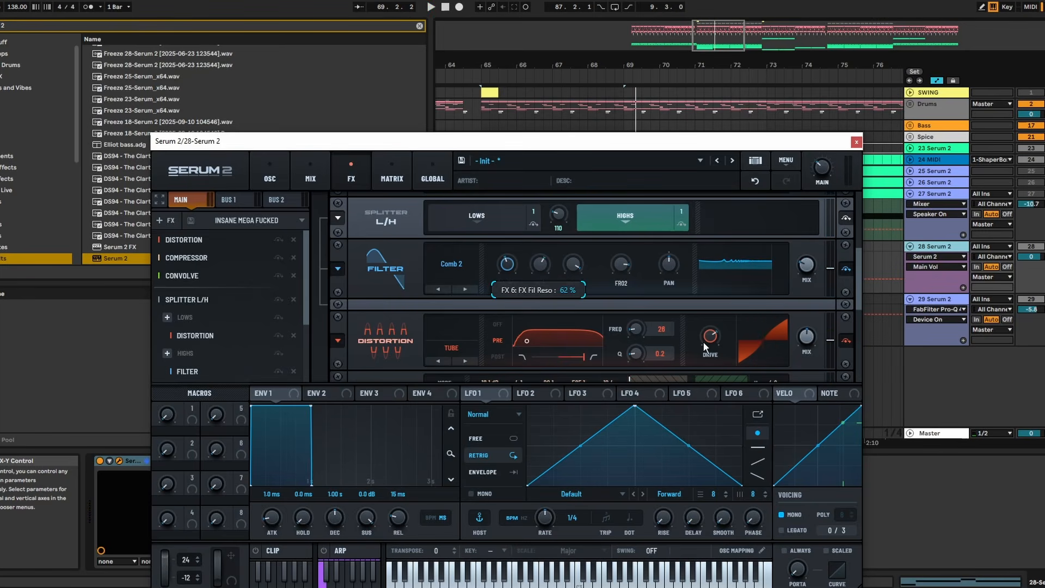
pyautogui.moveTo(832, 393); pyautogui.dragTo(506, 272)
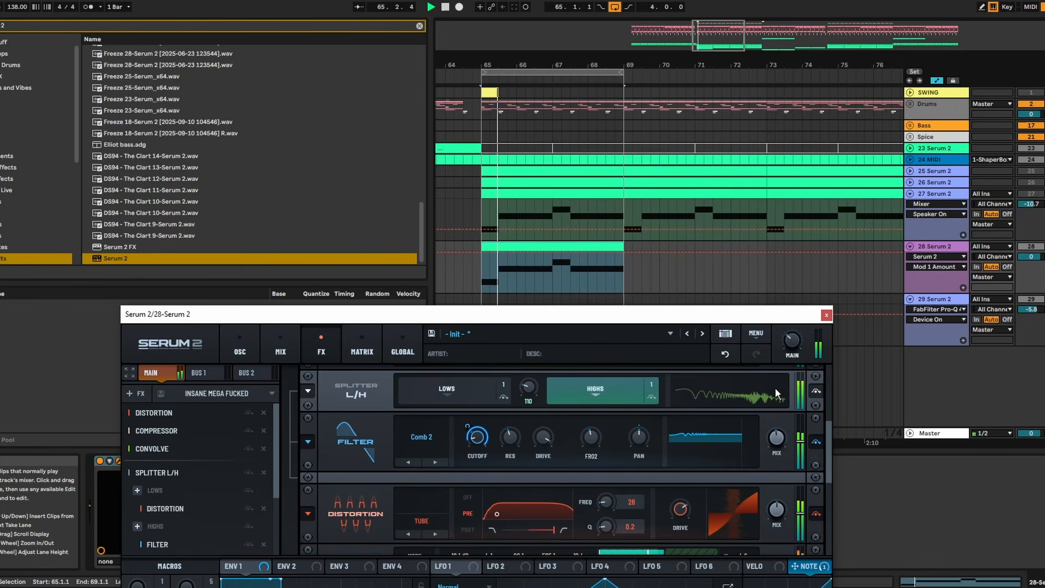
pyautogui.moveTo(708, 310); pyautogui.dragTo(748, 173)
# - Play the loop and adjust the high band's frequency and gain in the effects chain's equalizer
pyautogui.scroll(-1, 612, 363)
pyautogui.scroll(-2, 612, 362)
pyautogui.press('space')
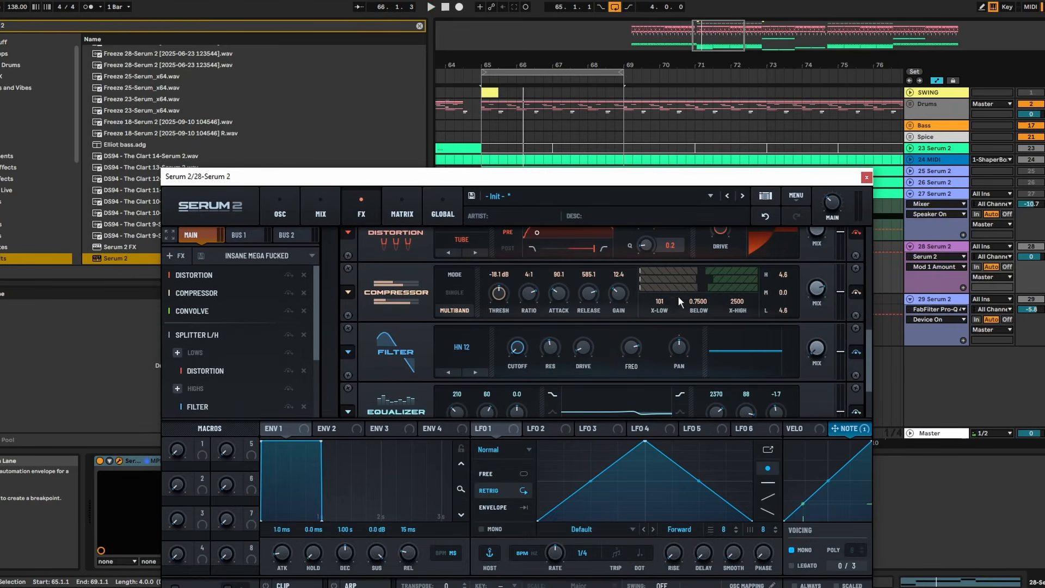
pyautogui.moveTo(869, 342); pyautogui.dragTo(870, 307)
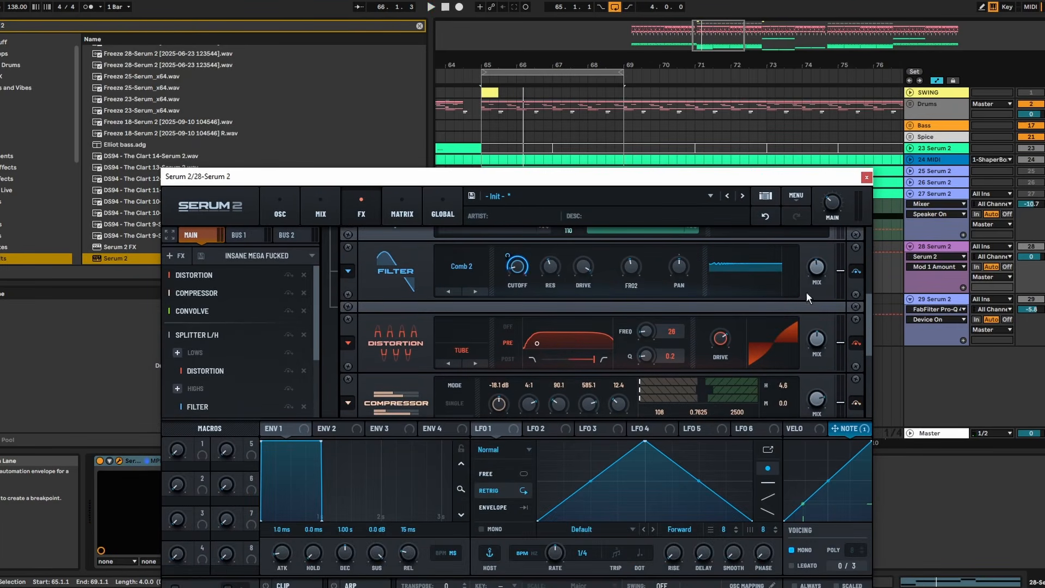
pyautogui.scroll(-2, 779, 300)
pyautogui.press('space')
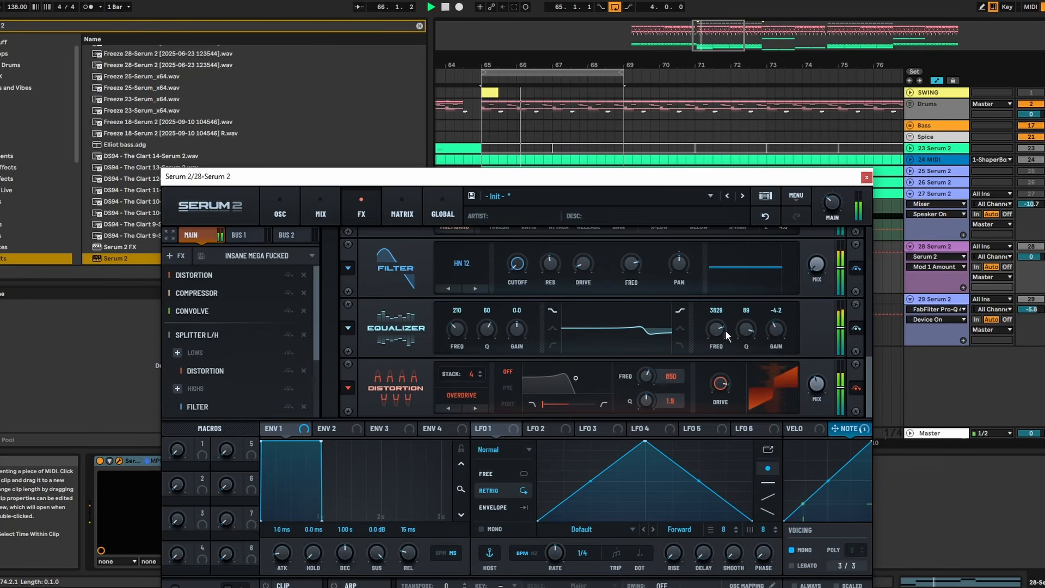
pyautogui.moveTo(725, 330); pyautogui.dragTo(776, 325)
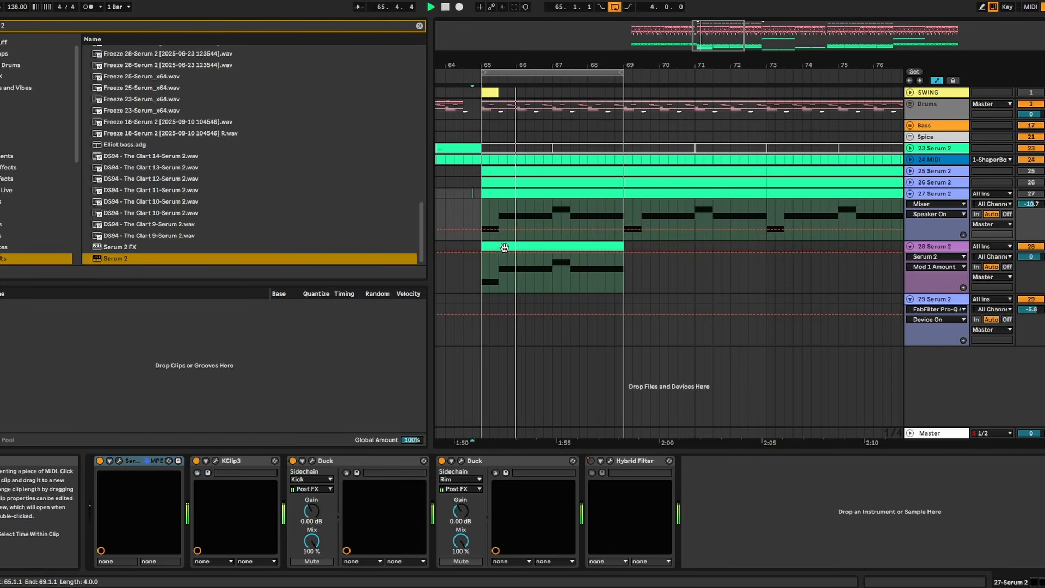
# - In track 27's FabFilter Pro-Q 4, cut 4.27 dB at 2790.6 Hz with Q 1.278, and boost a high shelf around 9.9 kHz
pyautogui.doubleClick(504, 247)
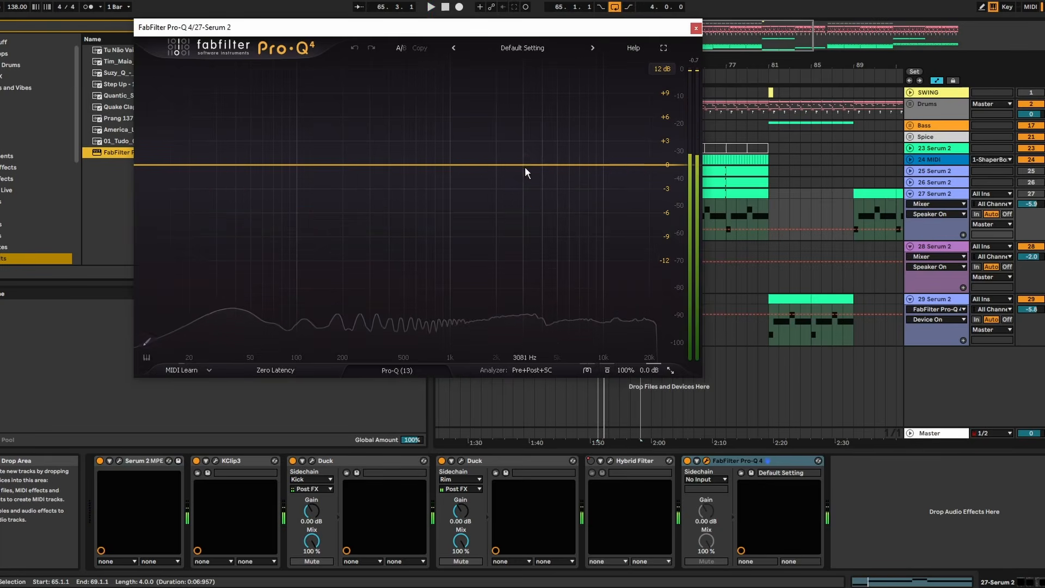
pyautogui.press('space')
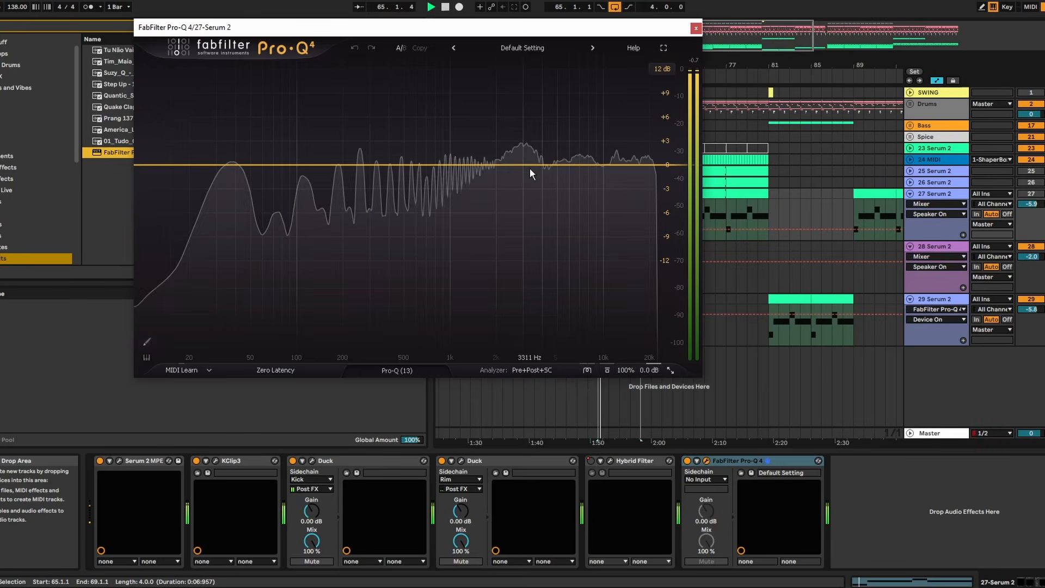
pyautogui.moveTo(530, 165); pyautogui.dragTo(525, 206)
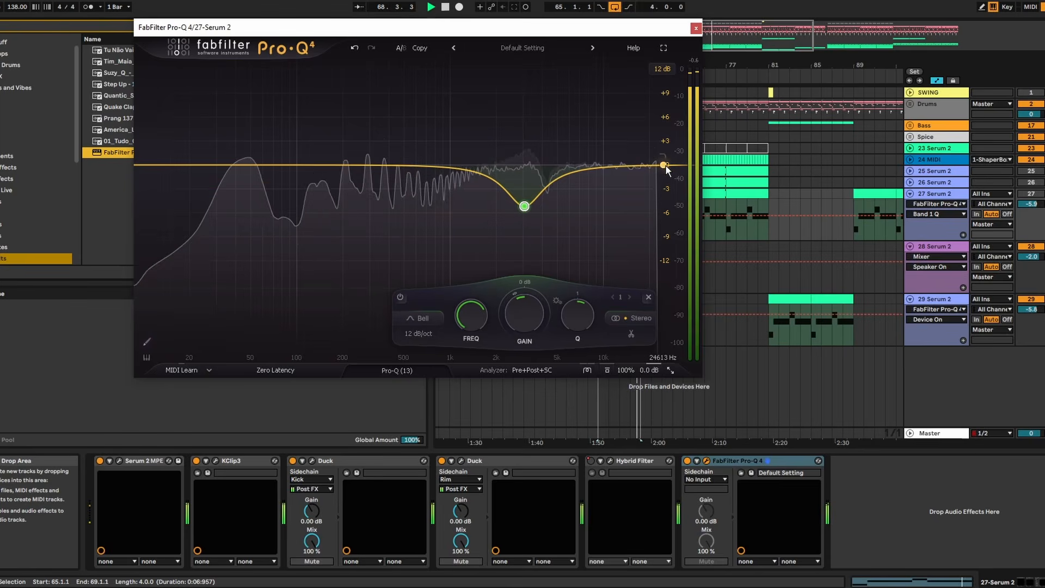
pyautogui.moveTo(651, 165); pyautogui.dragTo(602, 141)
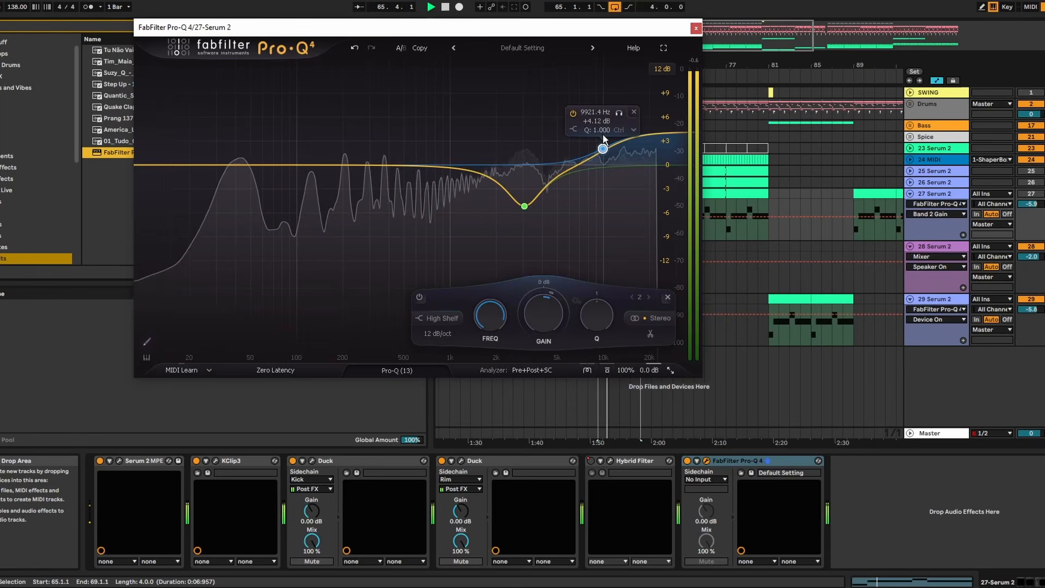
pyautogui.moveTo(520, 209); pyautogui.dragTo(519, 204)
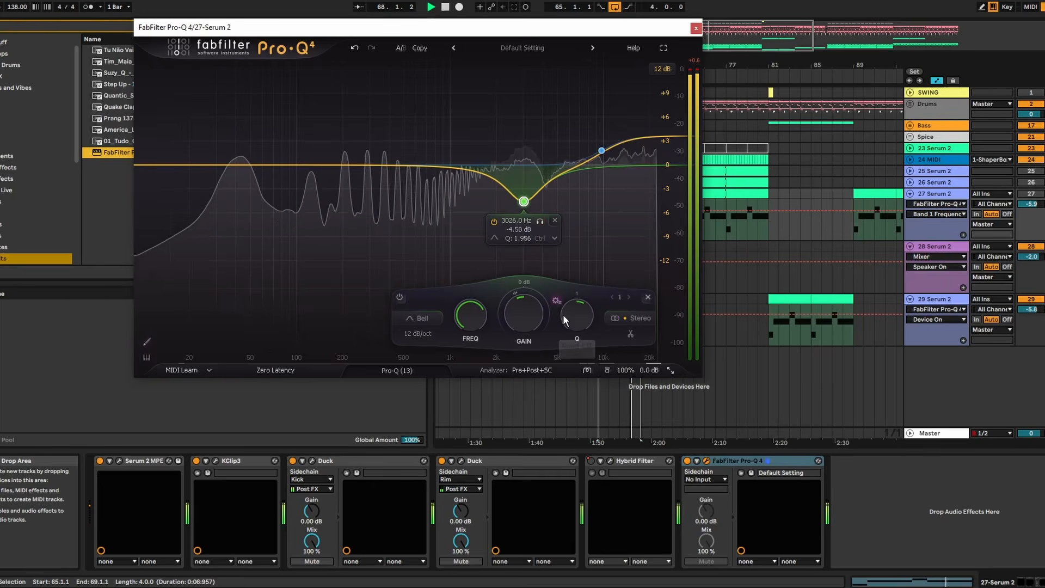
pyautogui.scroll(-3, 574, 322)
pyautogui.moveTo(525, 204); pyautogui.dragTo(520, 203)
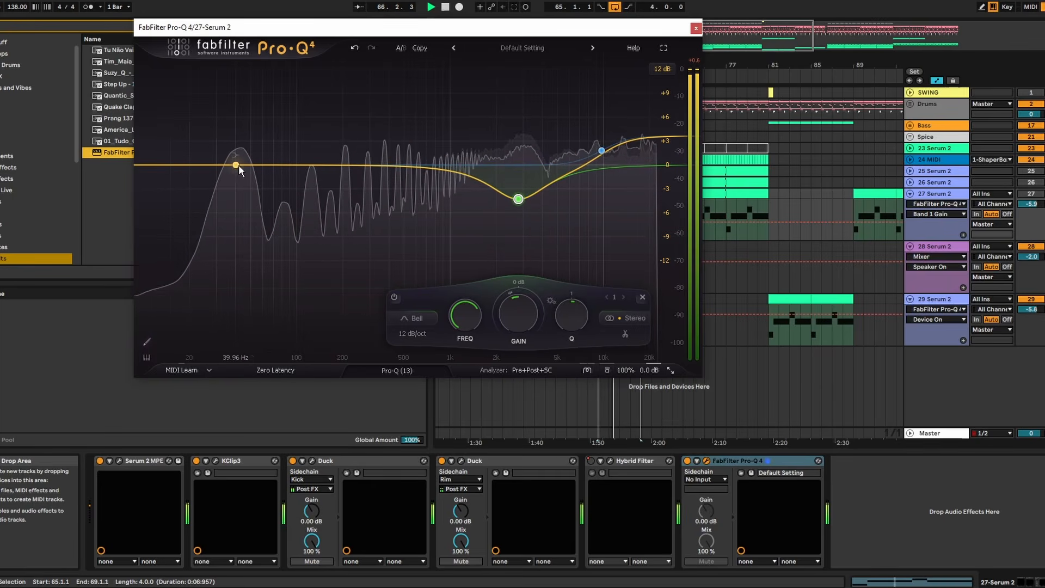
# - Add a bell boost of 4.72 dB at about 43 Hz and a bell cut of about 3 dB near 620 Hz
pyautogui.moveTo(238, 164); pyautogui.dragTo(241, 128)
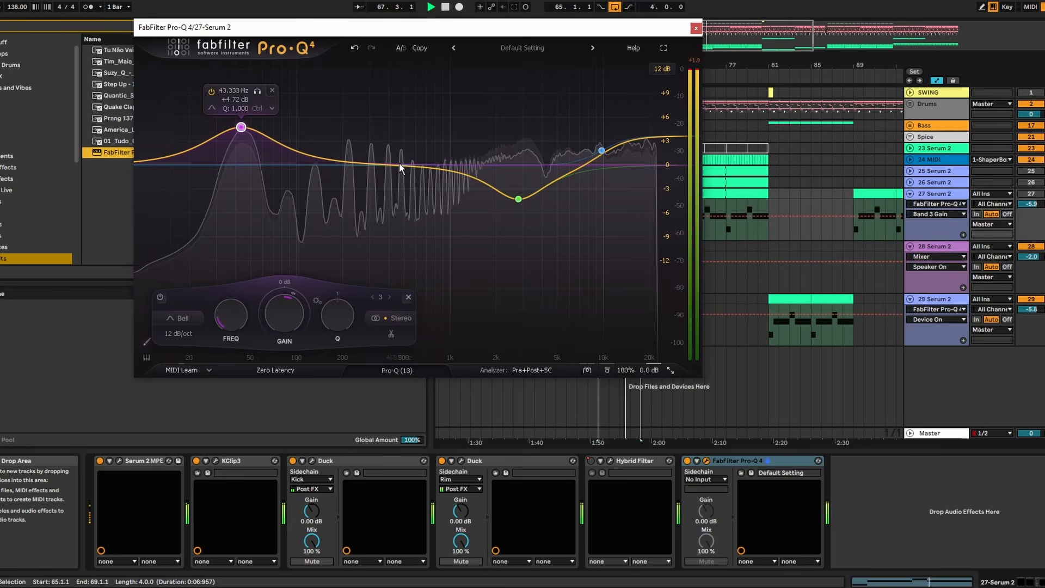
pyautogui.moveTo(400, 162); pyautogui.dragTo(440, 208)
pyautogui.press('space')
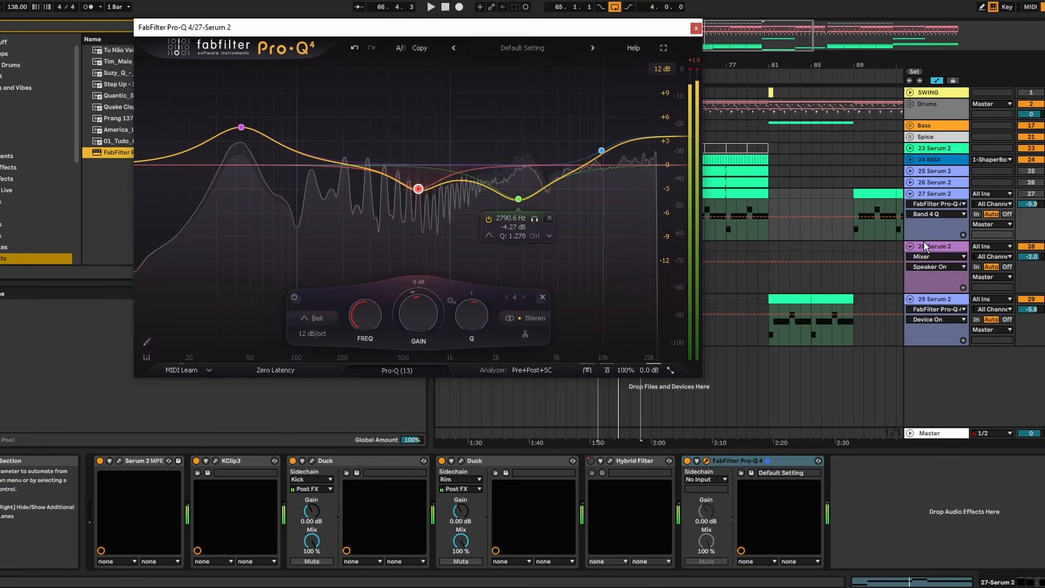
# - Copy the FabFilter Pro-Q 4 device from track 27 to track 28 Serum 2, and play the loop
pyautogui.click(923, 244)
pyautogui.click(945, 195)
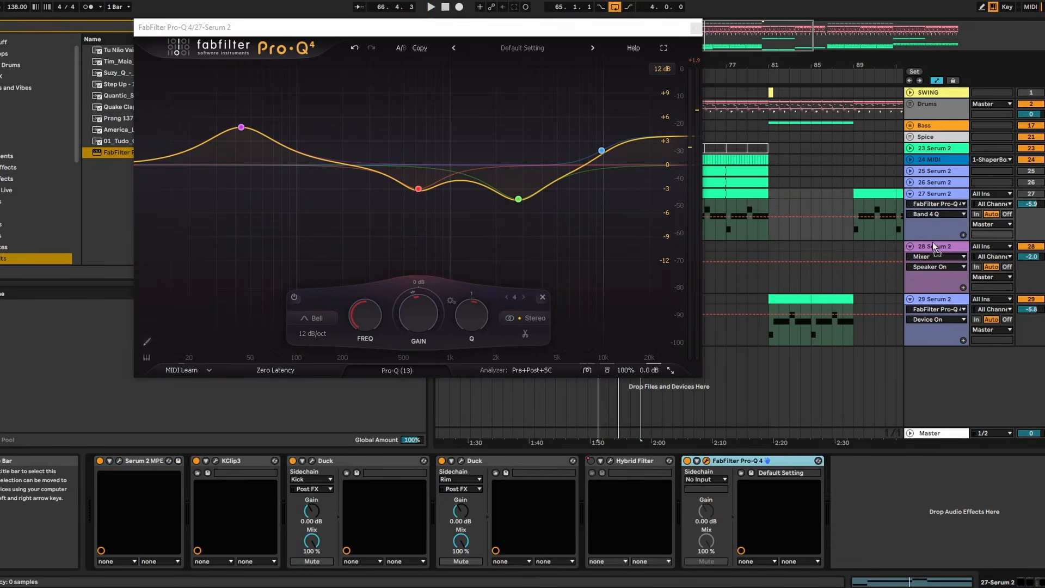
pyautogui.click(931, 257)
pyautogui.press('space')
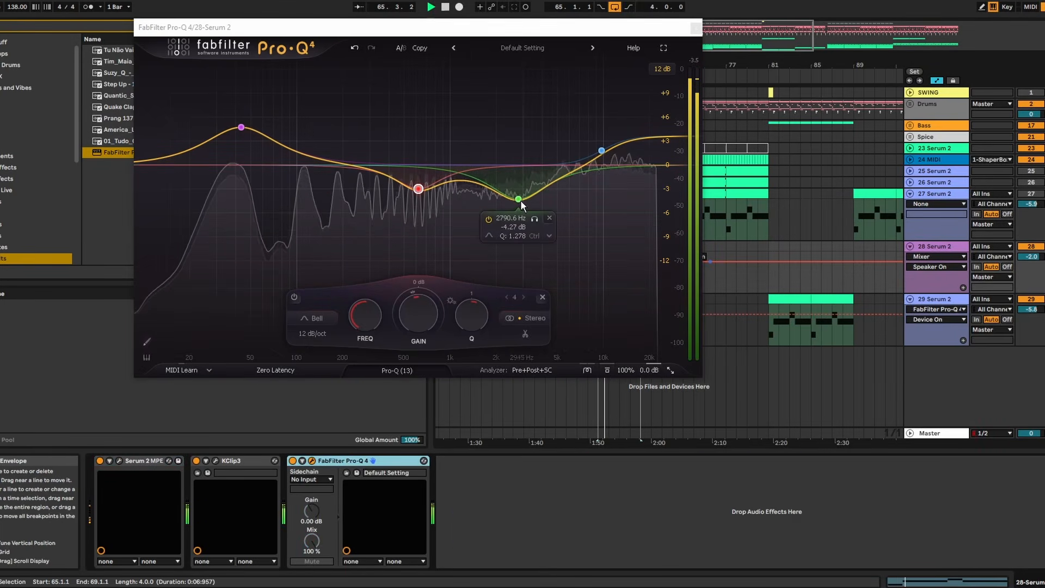
# - Move track 28's high-mid cut to about 3.3 kHz, with a shallower gain and a narrower Q
pyautogui.click(521, 200)
pyautogui.moveTo(521, 201)
pyautogui.mouseDown()
pyautogui.moveTo(515, 190)
pyautogui.moveTo(531, 194)
pyautogui.mouseUp()
pyautogui.scroll(3, 520, 190)
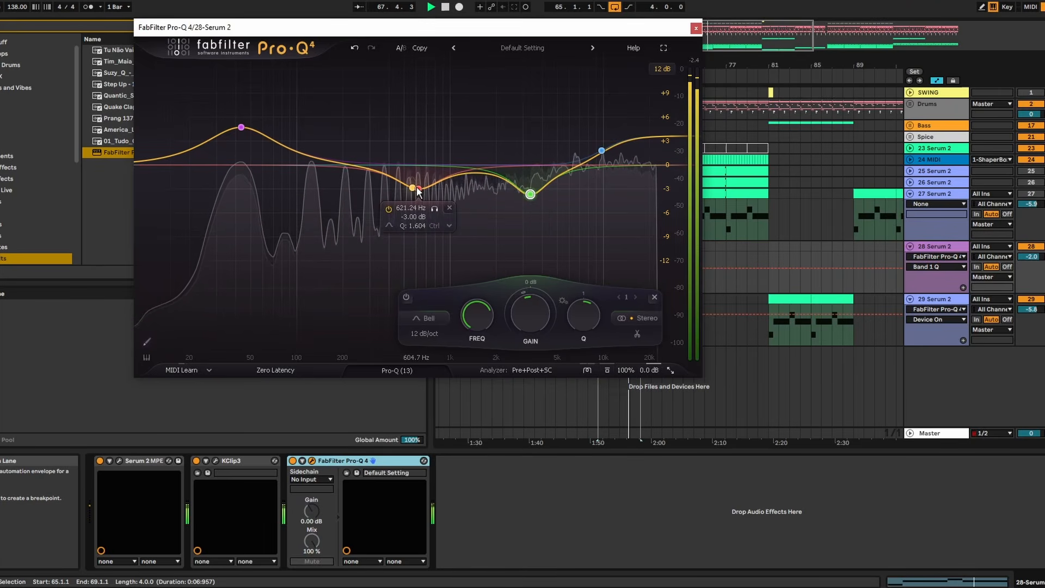
# - Move the 621 Hz cut to about 110 Hz, and add a 2.93 dB bell cut at 604.69 Hz with Q 1.304
pyautogui.moveTo(417, 189); pyautogui.dragTo(304, 196)
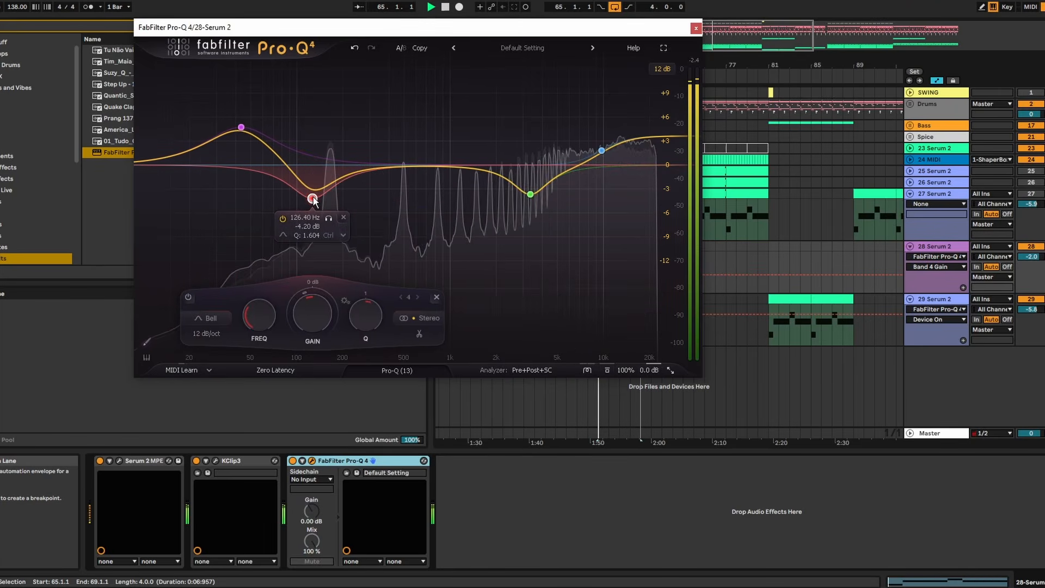
pyautogui.moveTo(435, 166); pyautogui.dragTo(416, 189)
pyautogui.click(418, 215)
pyautogui.scroll(-5, 411, 197)
# - Compare track 28 with and without its equalizer, and against track 27, during loop playback
pyautogui.click(329, 460)
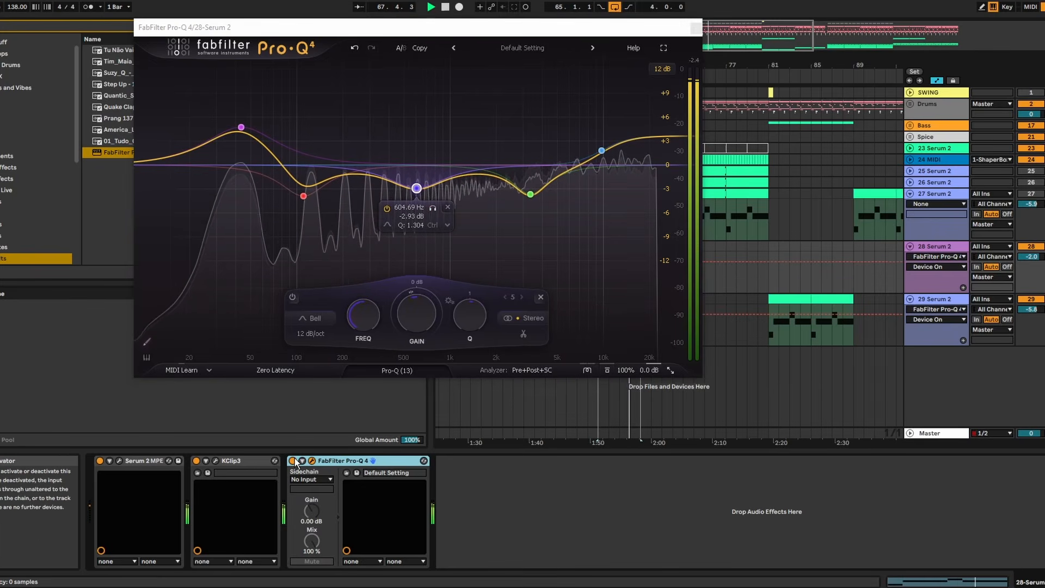
pyautogui.click(1031, 247)
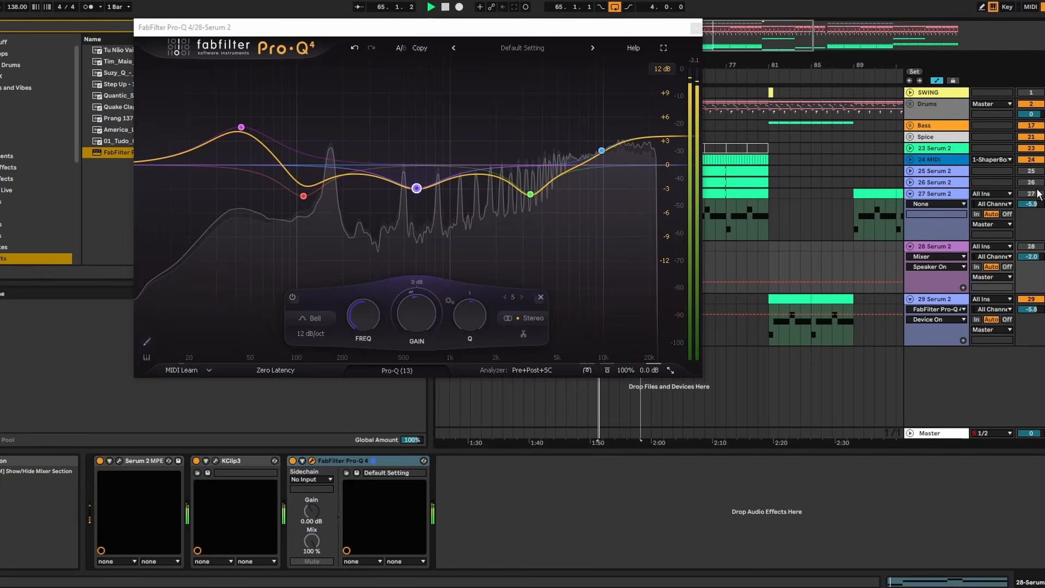
pyautogui.click(1030, 193)
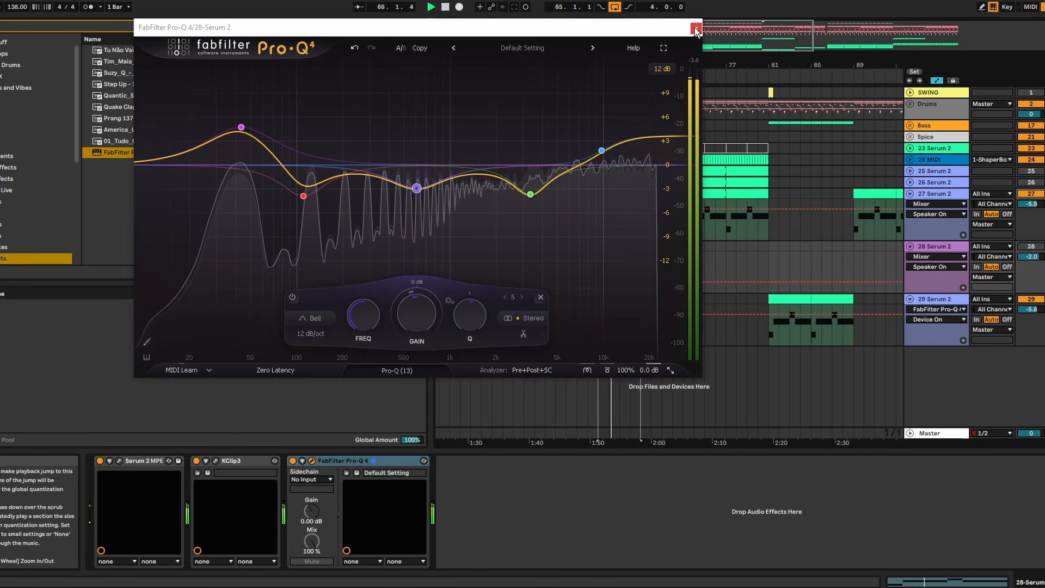
pyautogui.click(1036, 195)
pyautogui.click(1036, 247)
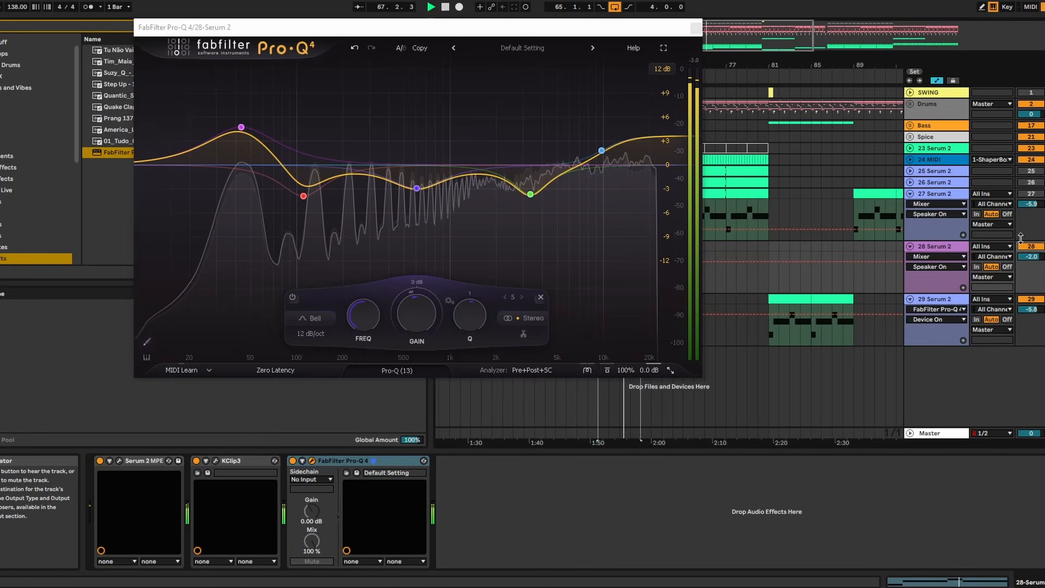
# - Set the high shelf on track 28's equalizer to +3.00 dB at 9832.6 Hz, close the equalizer, and stop playback
pyautogui.click(689, 28)
pyautogui.moveTo(602, 151)
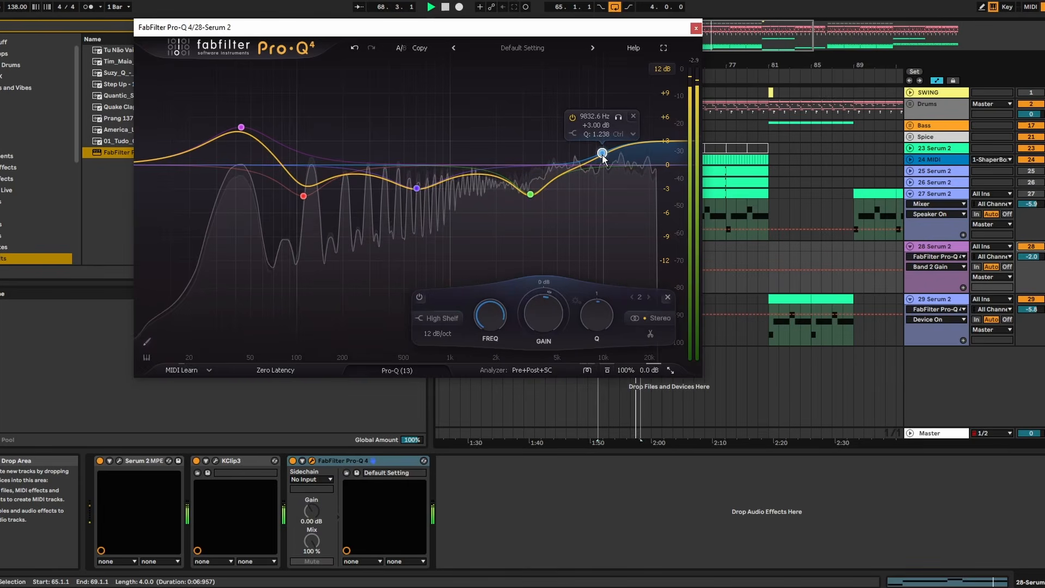
pyautogui.click(696, 28)
pyautogui.press('space')
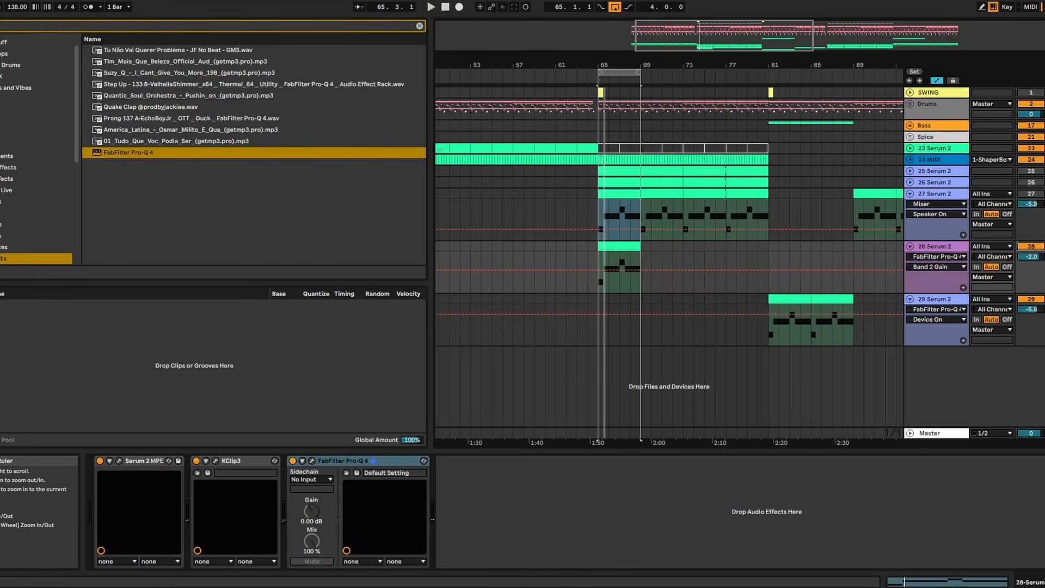
# - Open the MIDI clip on track 28 Serum 2, and trim the first E0 note to start at 1.3.3
pyautogui.scroll(8, 608, 247)
pyautogui.doubleClick(808, 250)
pyautogui.scroll(-3, 534, 438)
pyautogui.click(532, 437)
pyautogui.click(483, 434)
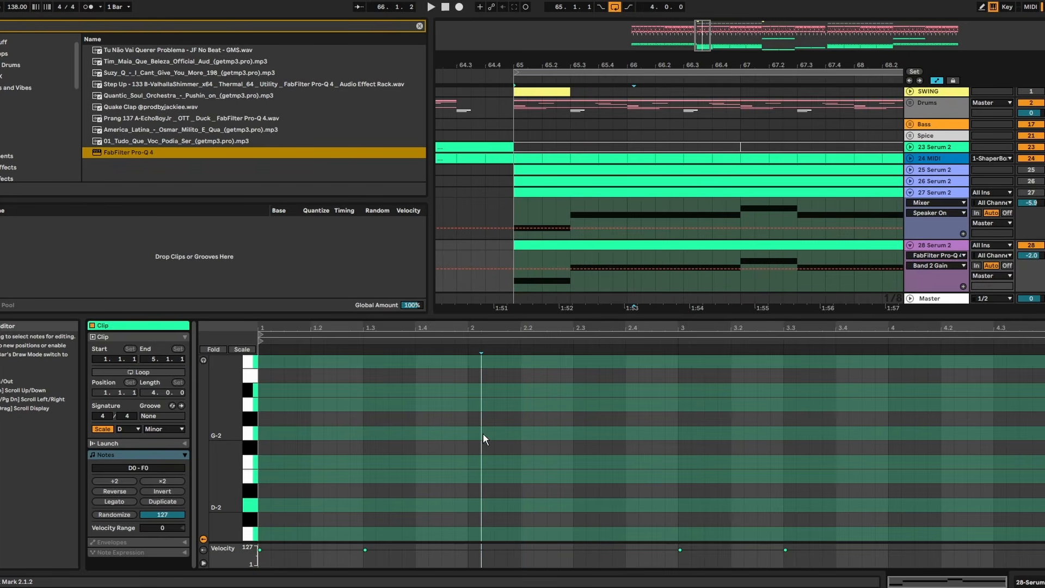
pyautogui.scroll(6, 493, 442)
pyautogui.moveTo(364, 467); pyautogui.dragTo(390, 467)
pyautogui.press('space')
# - Shorten and duplicate the E0 notes into a syncopated rhythm, with added starts at 2, 2.3.3, 3.3.3, 4 and 4.3.3
pyautogui.moveTo(677, 469); pyautogui.dragTo(463, 471)
pyautogui.hotkey('ctrl', 'd')
pyautogui.moveTo(541, 470); pyautogui.dragTo(678, 470)
pyautogui.press('space')
pyautogui.moveTo(785, 467); pyautogui.dragTo(811, 467)
pyautogui.moveTo(690, 494); pyautogui.dragTo(823, 471)
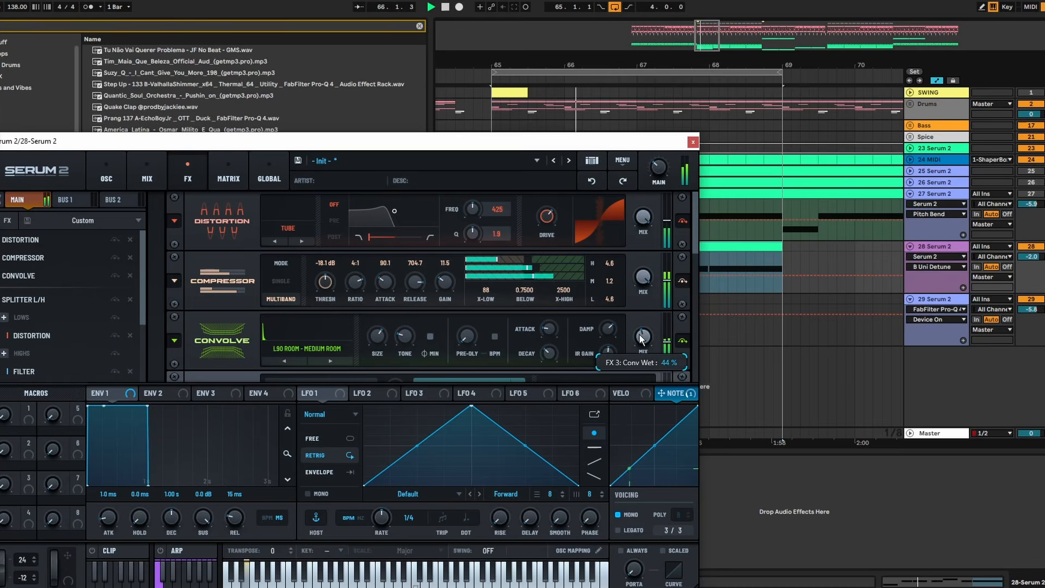
# - Put a Low 6 filter after the Overdrive distortion in track 28's Serum 2 effects chain, and lower its cutoff
pyautogui.moveTo(639, 334); pyautogui.dragTo(639, 341)
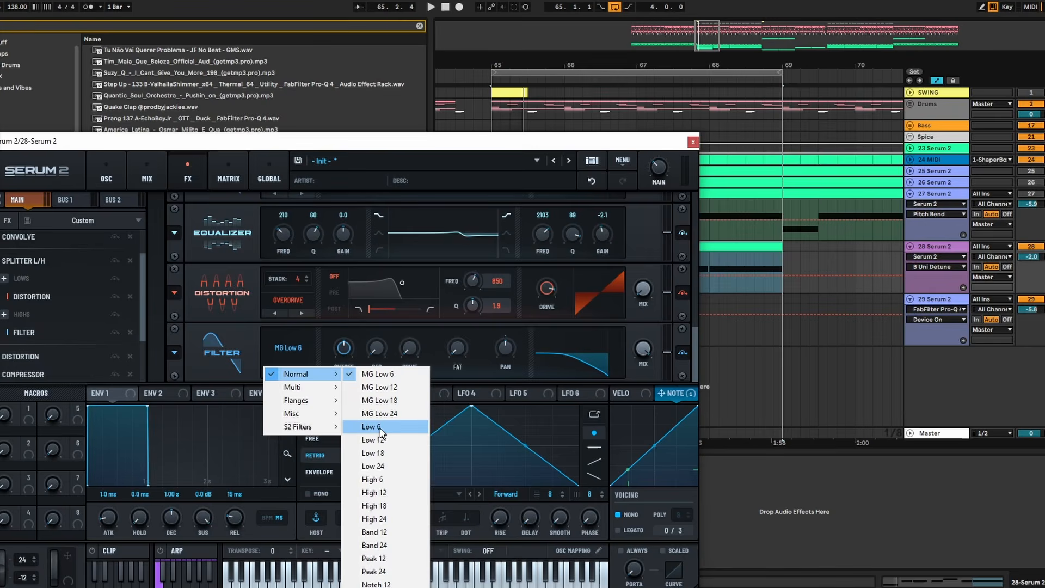
pyautogui.click(381, 430)
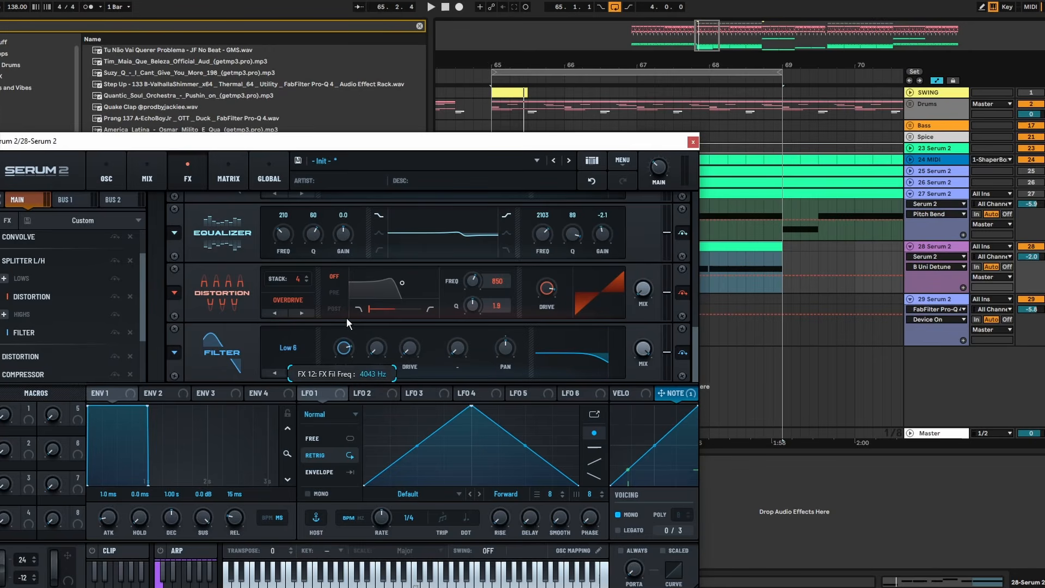
pyautogui.moveTo(346, 318); pyautogui.dragTo(360, 363)
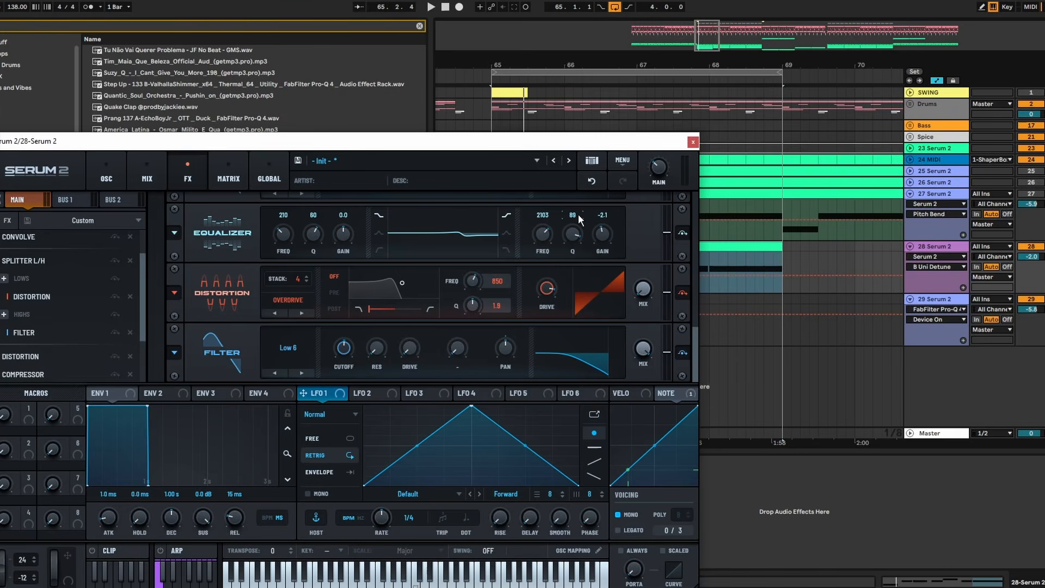
# - Assign LFO 1 to the Low 6 filter's cutoff, set its rate to 1/2, and reshape it into a rising ramp
pyautogui.moveTo(609, 142); pyautogui.dragTo(386, 197)
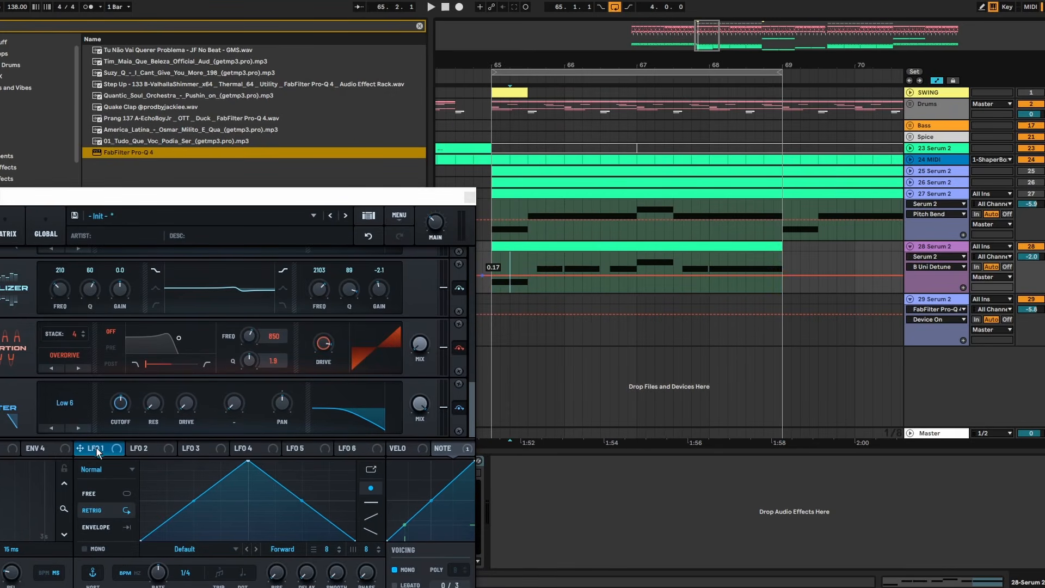
pyautogui.moveTo(121, 400); pyautogui.dragTo(121, 401)
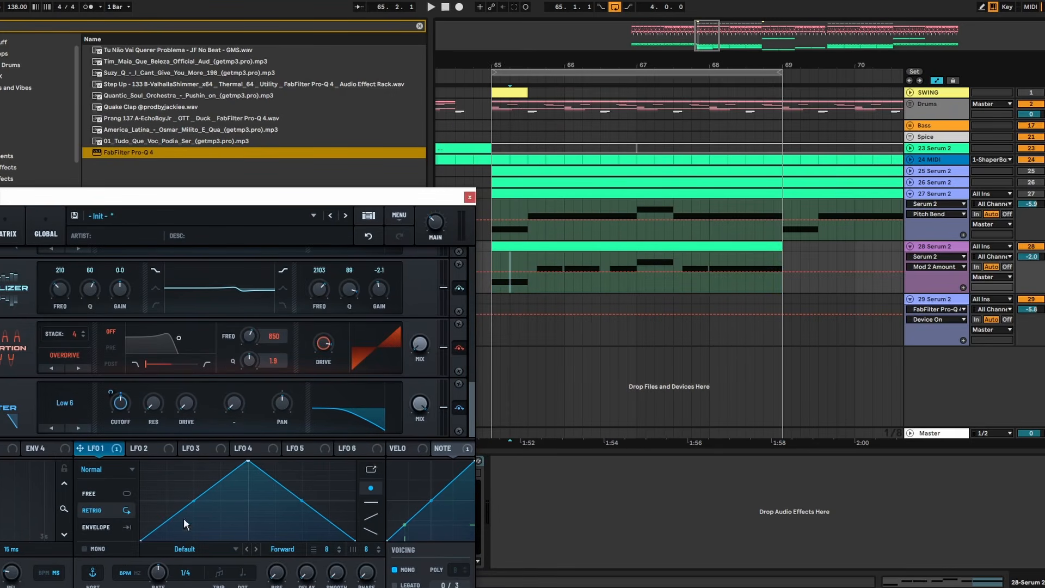
pyautogui.moveTo(504, 58); pyautogui.dragTo(504, 76)
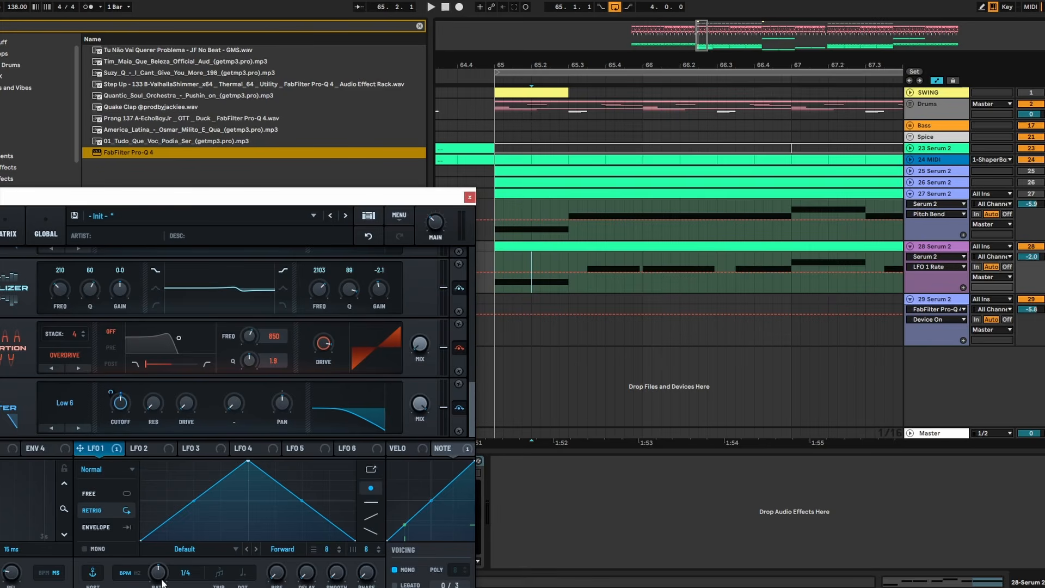
pyautogui.doubleClick(350, 477)
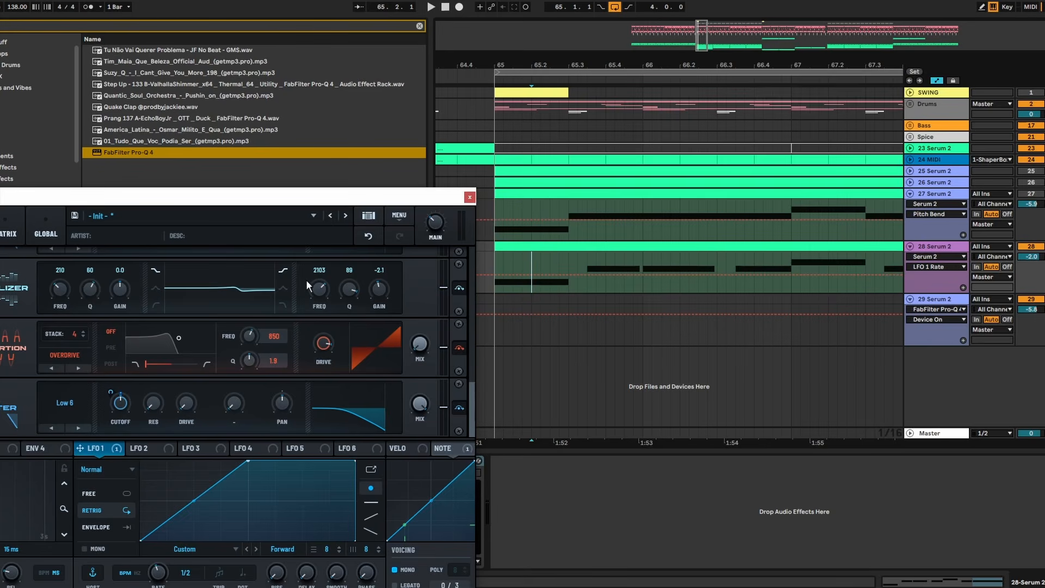
pyautogui.moveTo(353, 204); pyautogui.dragTo(679, 32)
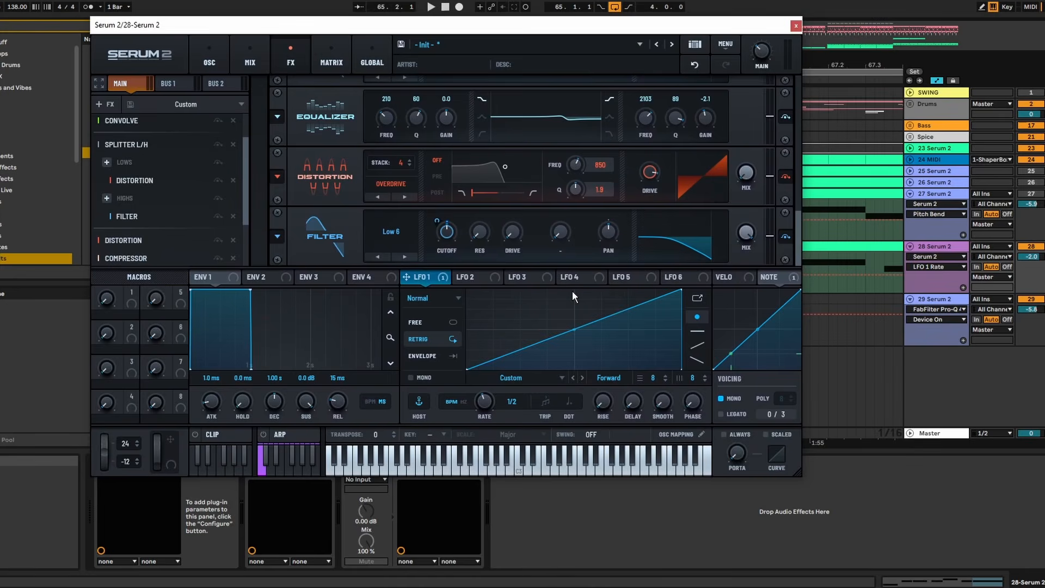
# - Adjust the filter cutoff's LFO modulation during playback, and bend the LFO 1 ramp into a steep, early-rising curve
pyautogui.moveTo(450, 235); pyautogui.dragTo(441, 207)
pyautogui.press('space')
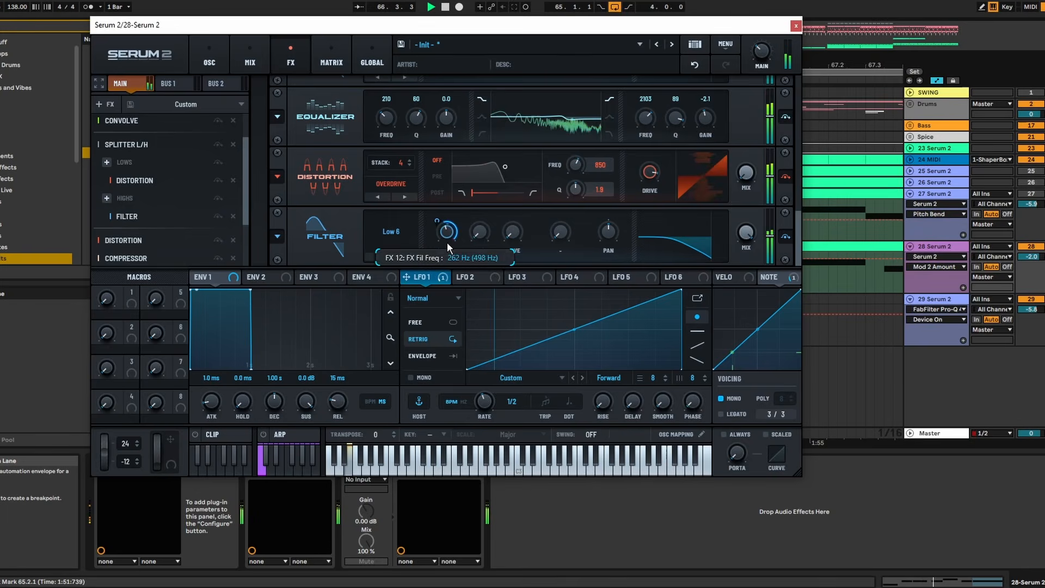
pyautogui.moveTo(574, 330); pyautogui.dragTo(574, 294)
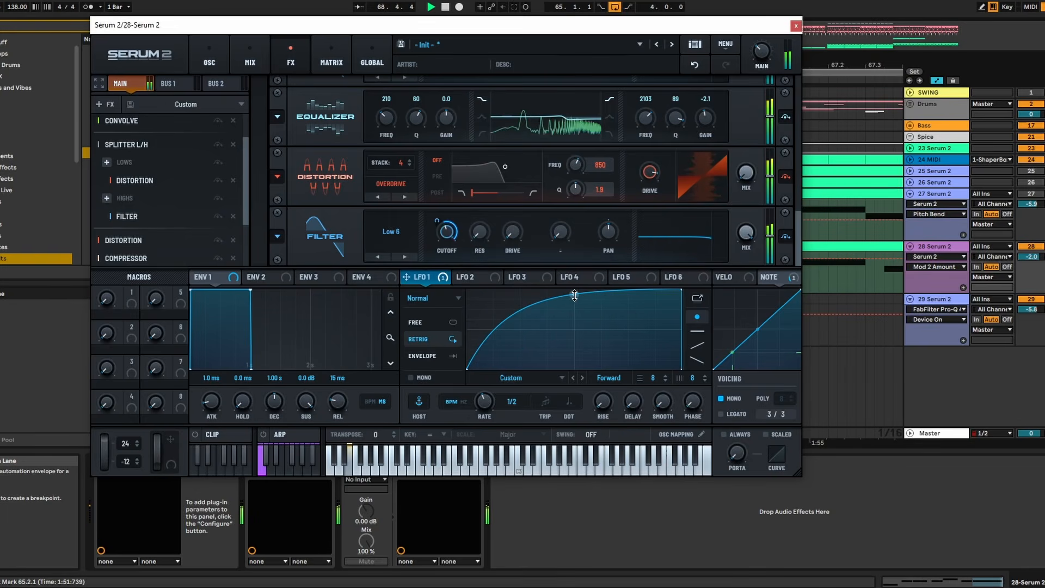
pyautogui.moveTo(449, 233)
pyautogui.mouseDown()
pyautogui.moveTo(452, 260)
pyautogui.moveTo(454, 217)
pyautogui.mouseUp()
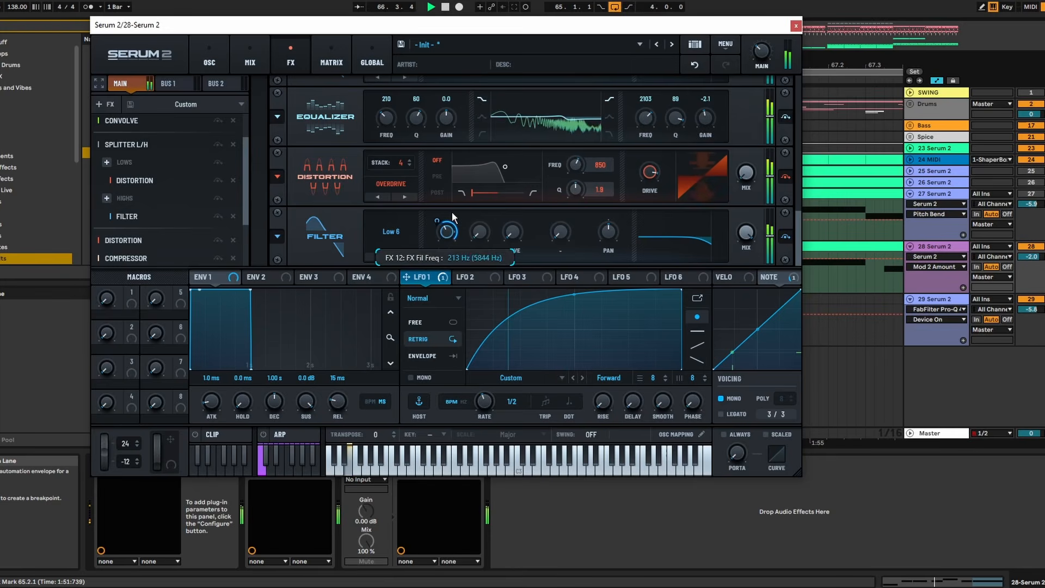
pyautogui.click(581, 282)
pyautogui.click(425, 278)
pyautogui.doubleClick(591, 289)
pyautogui.moveTo(591, 290); pyautogui.dragTo(527, 310)
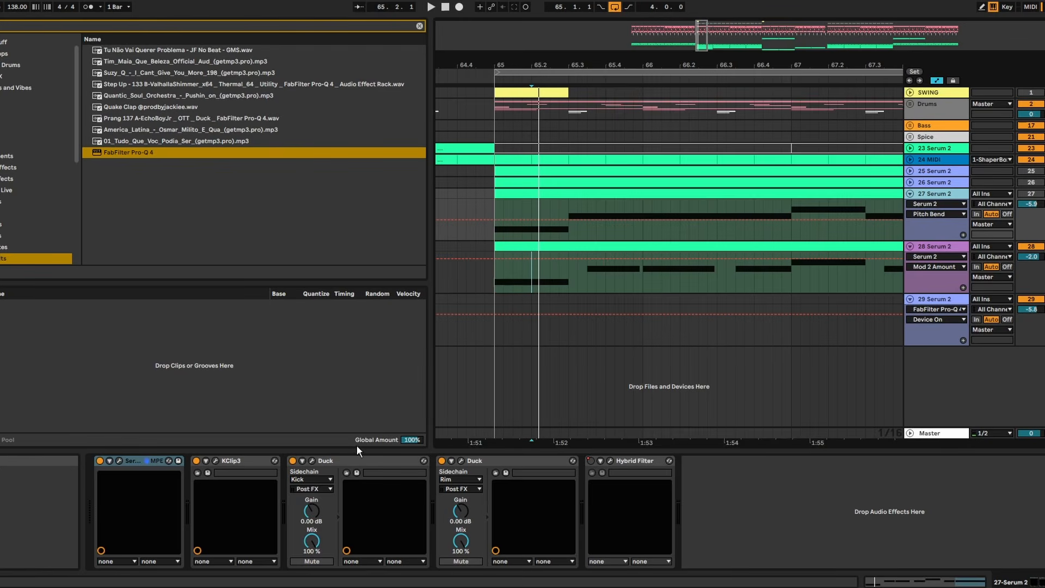
# - Copy the Kick and Rim Duck devices from track 27 to track 28 Serum 2, and start playback
pyautogui.click(359, 461)
pyautogui.keyDown('shift'); pyautogui.click(506, 466); pyautogui.keyUp('shift')
pyautogui.moveTo(506, 466); pyautogui.dragTo(468, 406)
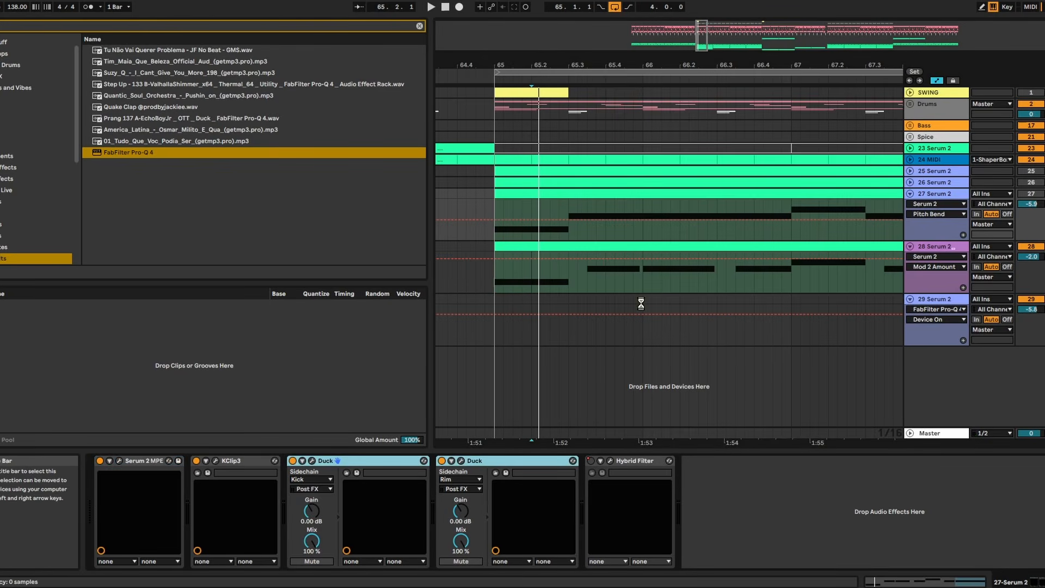
pyautogui.moveTo(641, 304); pyautogui.dragTo(600, 243)
pyautogui.click(476, 190)
pyautogui.press('space')
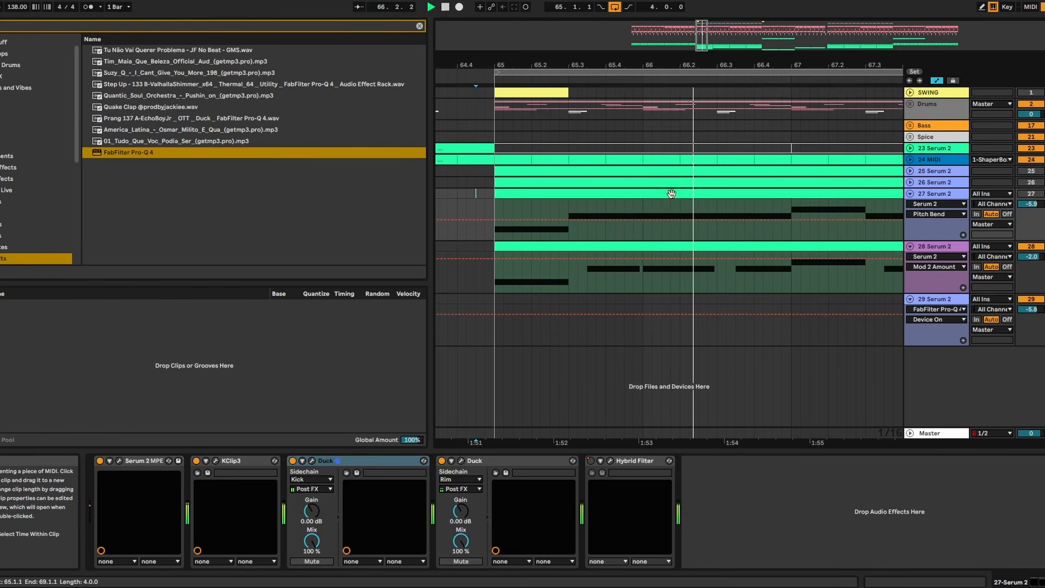
# - In track 27's Kick Duck, move the curve's middle point earlier and add a full-level point so the volume recovers sooner
pyautogui.click(354, 472)
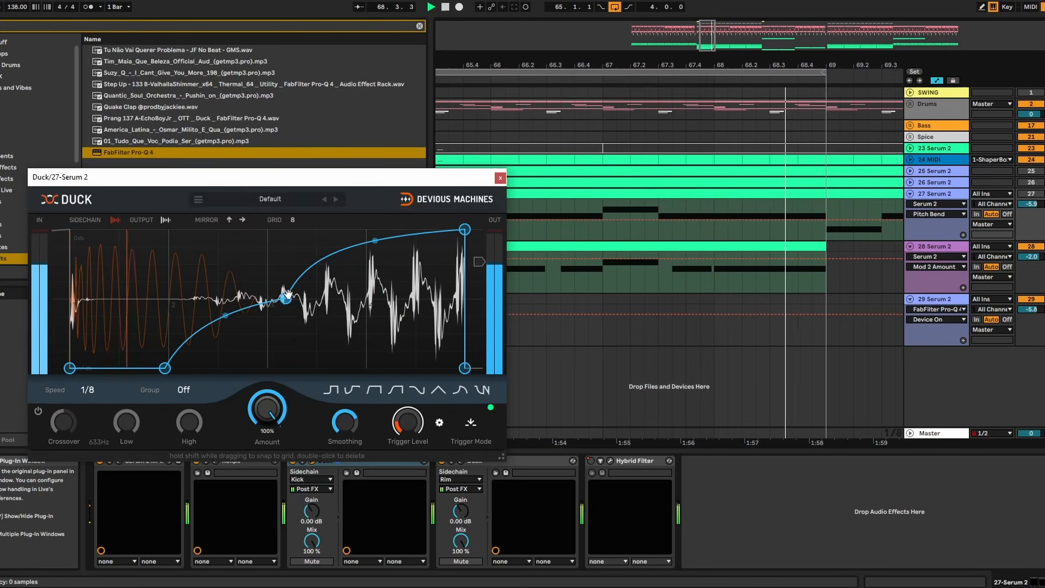
pyautogui.moveTo(287, 295); pyautogui.dragTo(224, 297)
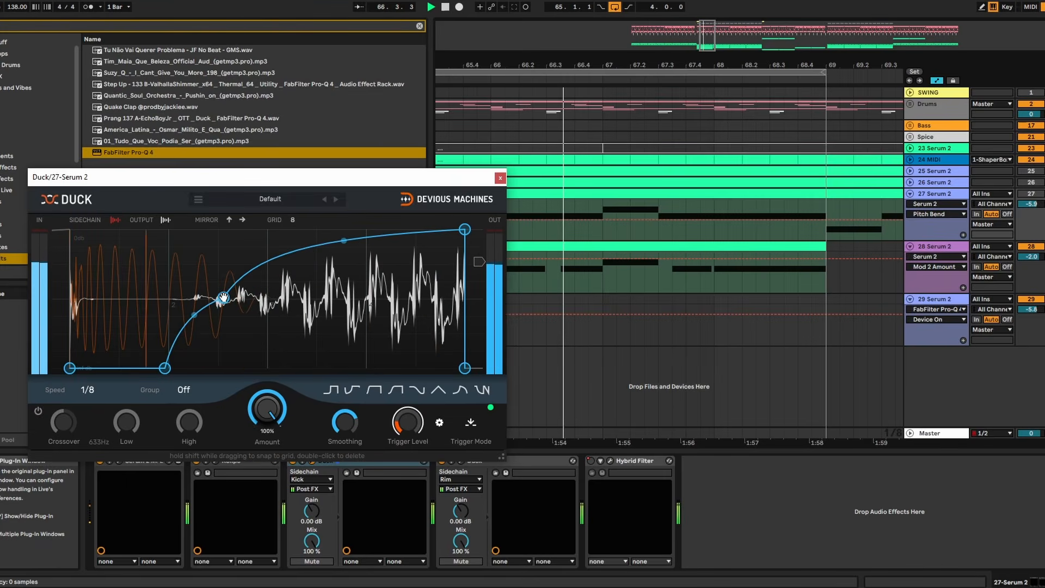
pyautogui.doubleClick(363, 237)
pyautogui.moveTo(362, 233); pyautogui.dragTo(314, 221)
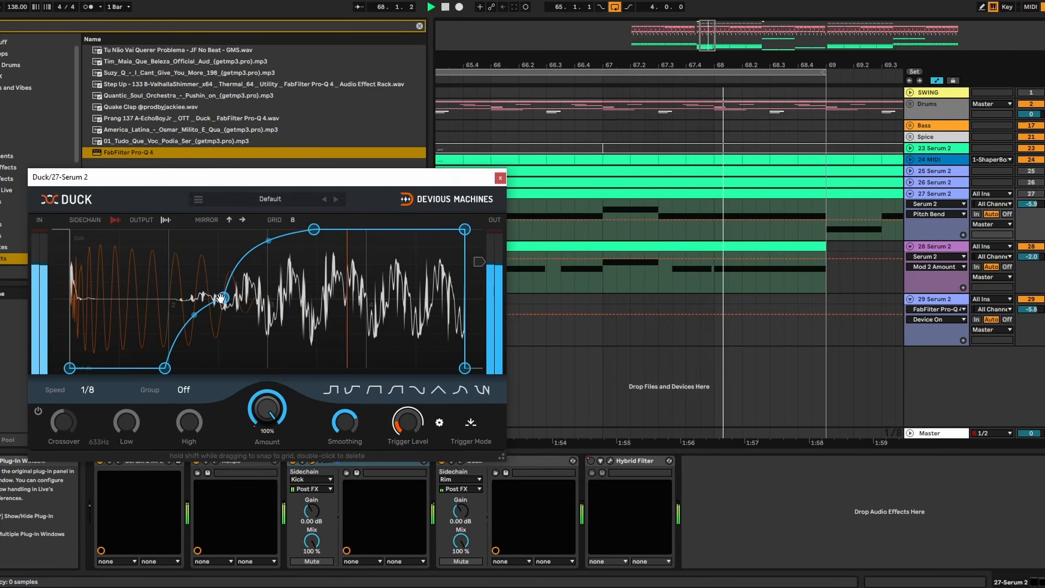
pyautogui.moveTo(164, 368); pyautogui.dragTo(170, 368)
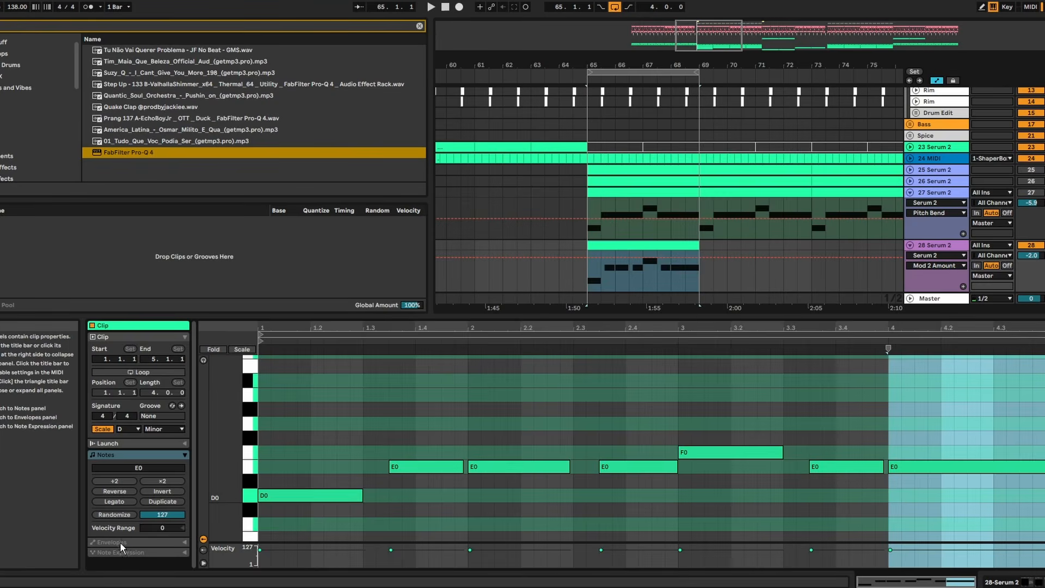
# - Open the envelope settings of the MIDI clip on track 28 Serum 2
pyautogui.click(120, 542)
pyautogui.scroll(-2, 187, 547)
pyautogui.click(113, 503)
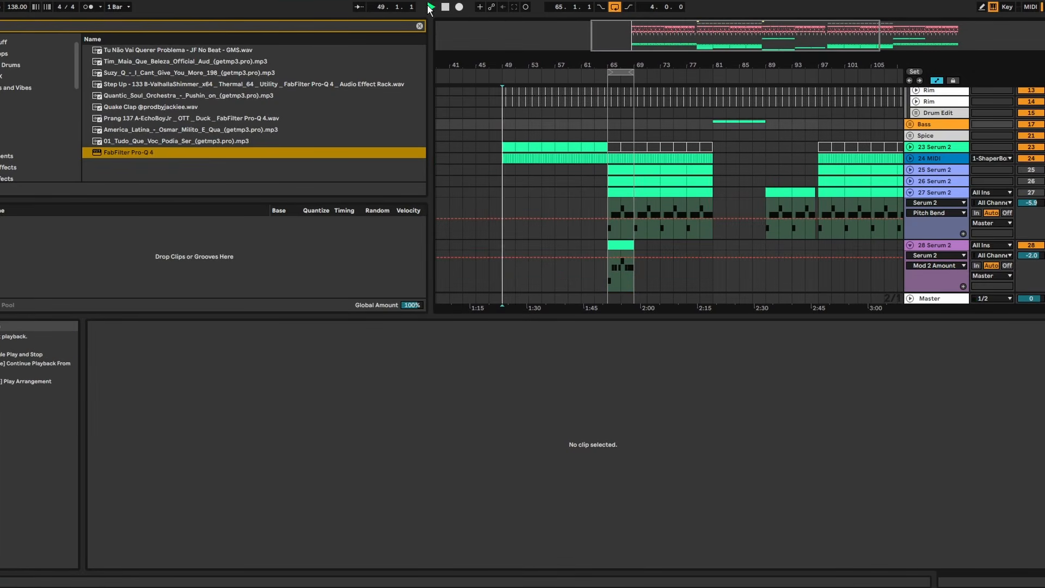
# - Play the arrangement from bar 49, and clear track 12's (JSIDVL) Boom clips from bar 58 up to bar 65
pyautogui.click(1041, 582)
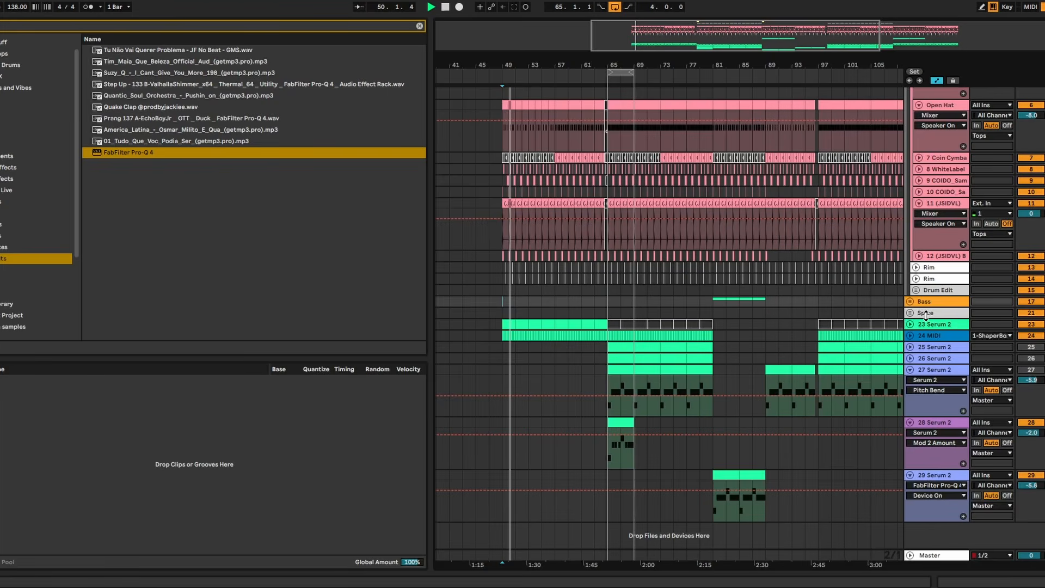
pyautogui.scroll(3, 745, 200)
pyautogui.scroll(-3, 731, 170)
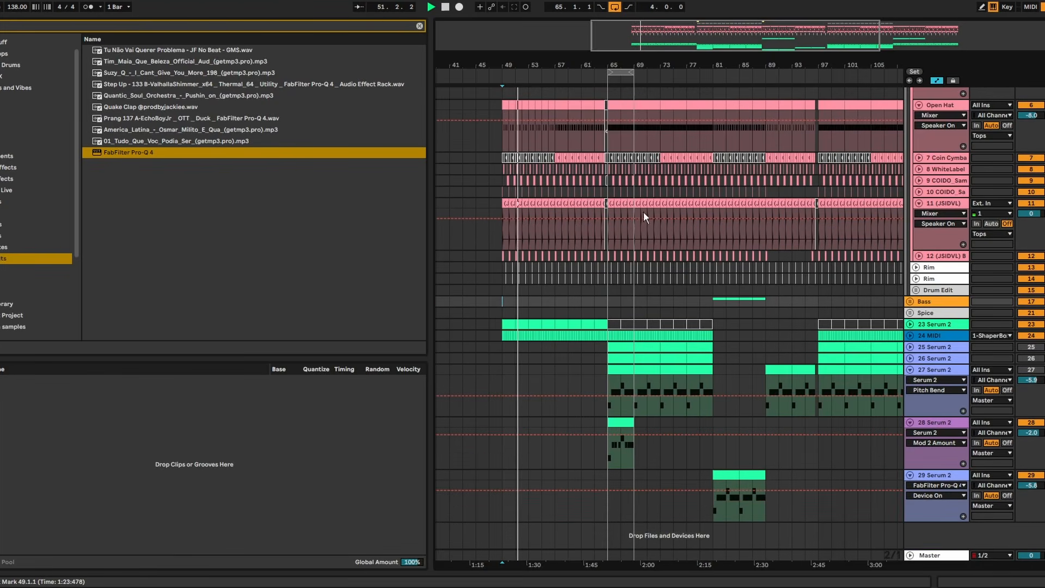
pyautogui.moveTo(529, 50); pyautogui.dragTo(745, 271)
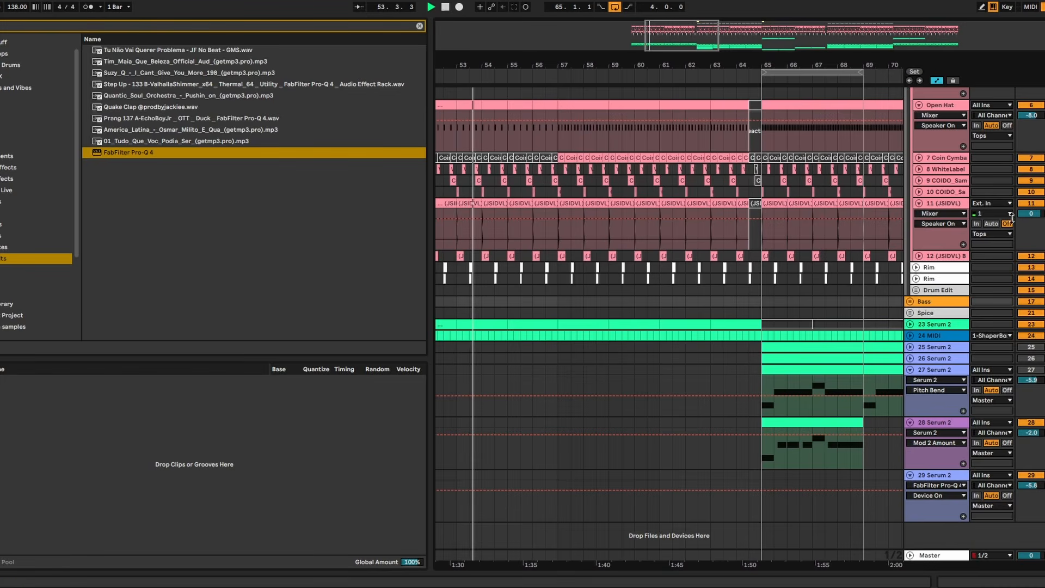
pyautogui.scroll(6, 877, 203)
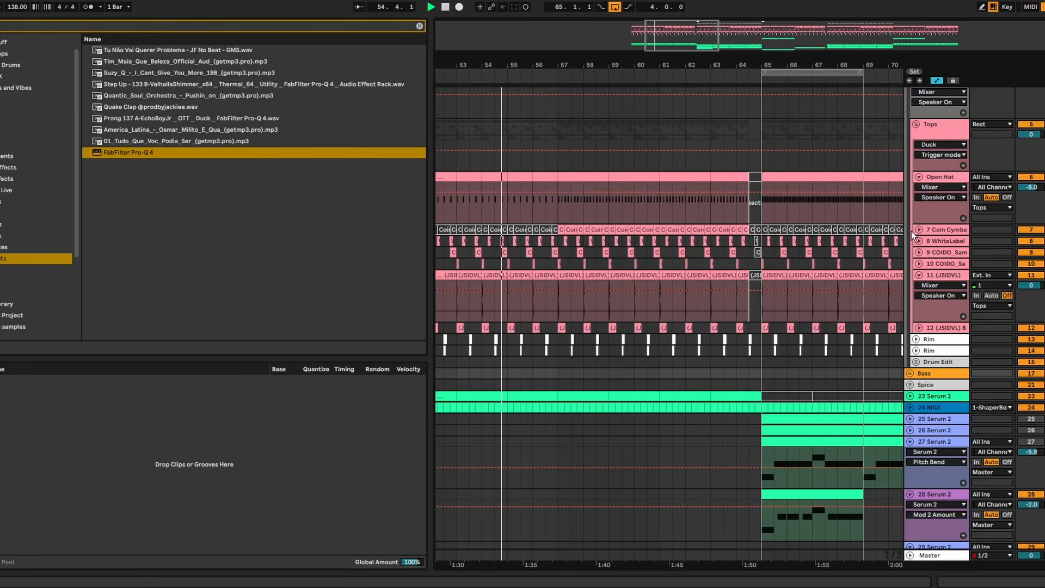
pyautogui.moveTo(754, 157); pyautogui.dragTo(574, 157)
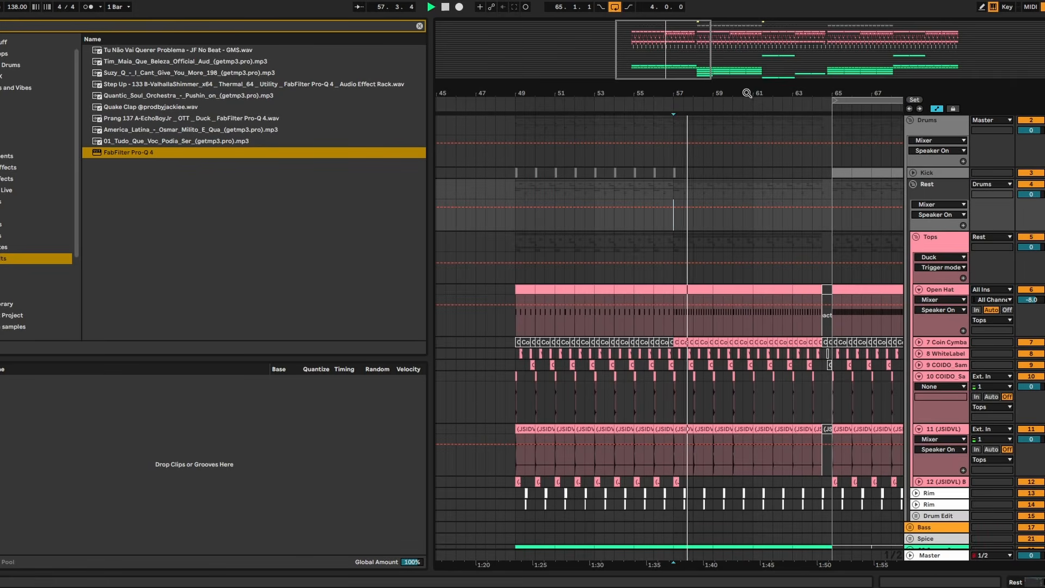
pyautogui.moveTo(747, 93); pyautogui.dragTo(666, 93)
pyautogui.scroll(4, 671, 268)
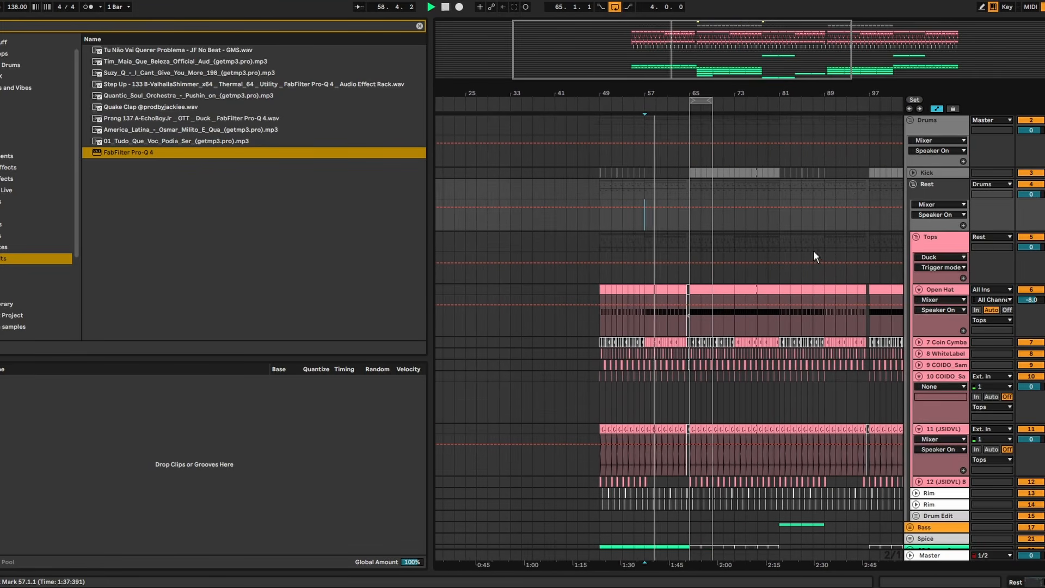
# - Fold the Rest and Drums groups in the arrangement, and focus on the section around bar 65
pyautogui.click(914, 183)
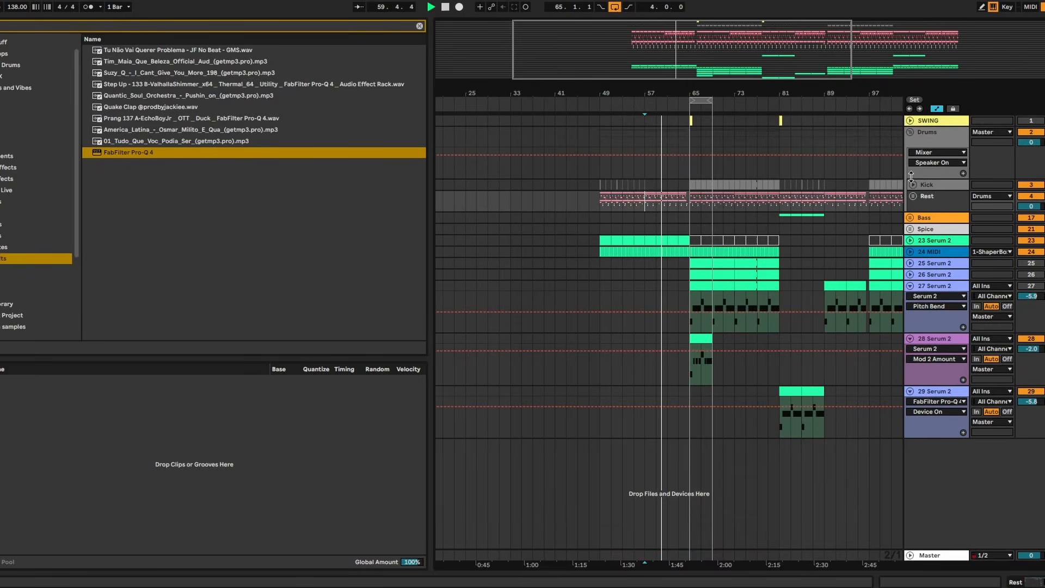
pyautogui.click(913, 134)
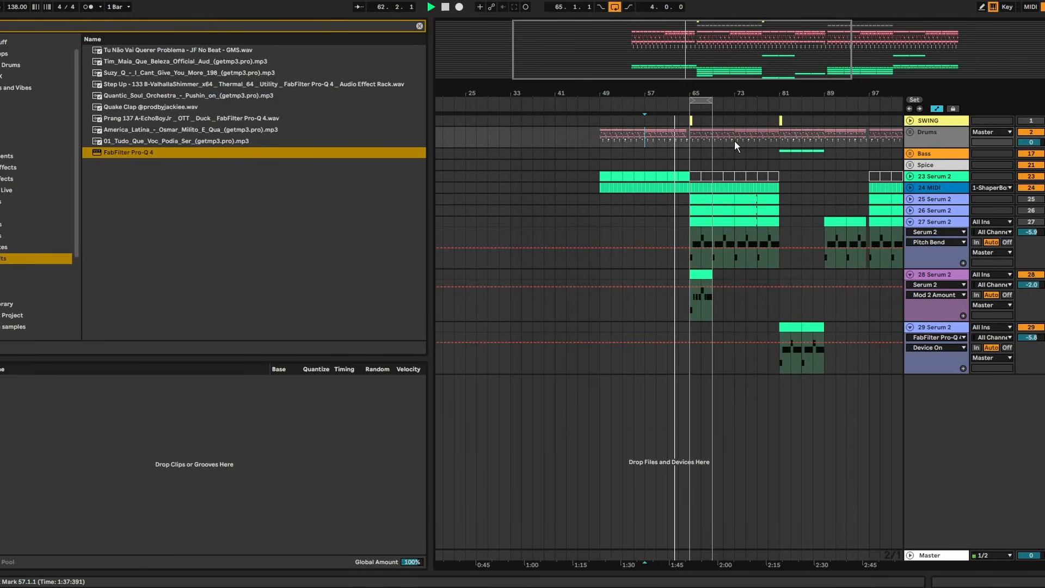
pyautogui.moveTo(705, 87); pyautogui.dragTo(608, 94)
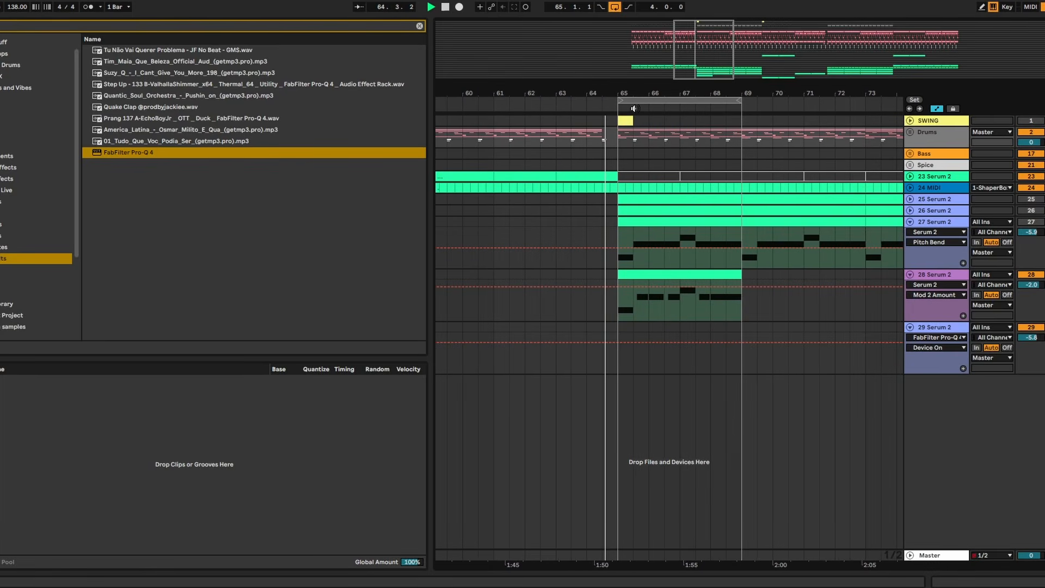
# - Add an audio track below the Rim tracks, and place a COIDO Clap & Snare sample at 65.3 with Utility gain at -6.00 dB
pyautogui.moveTo(676, 93); pyautogui.dragTo(718, 97)
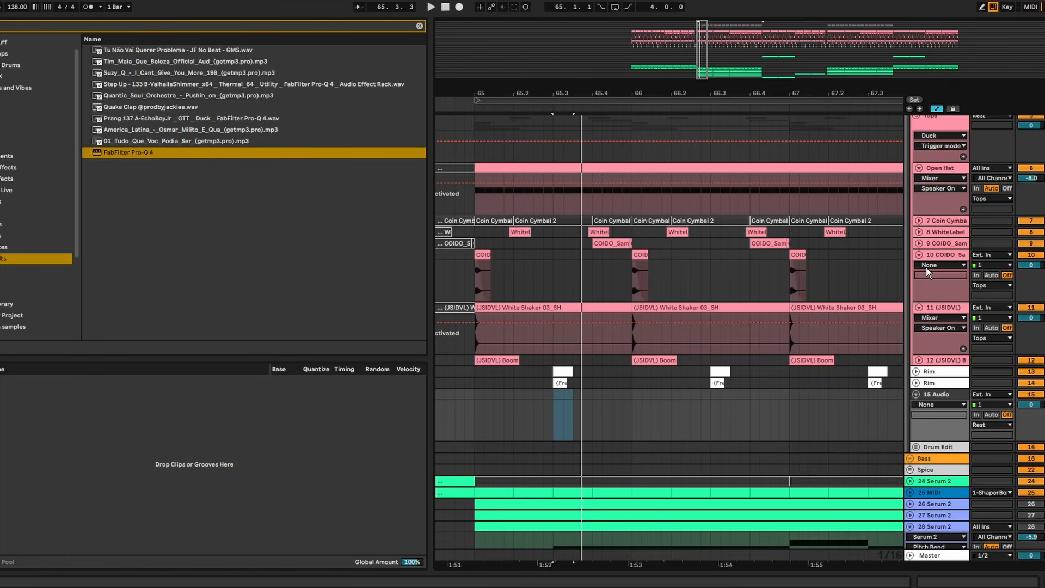
pyautogui.press('Escape')
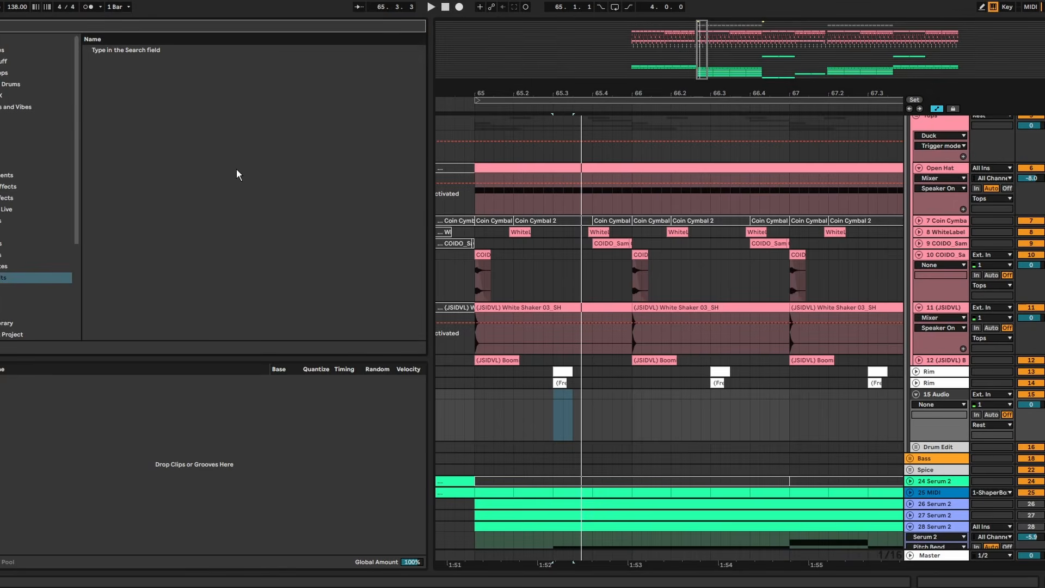
pyautogui.click(6, 50)
pyautogui.click(33, 84)
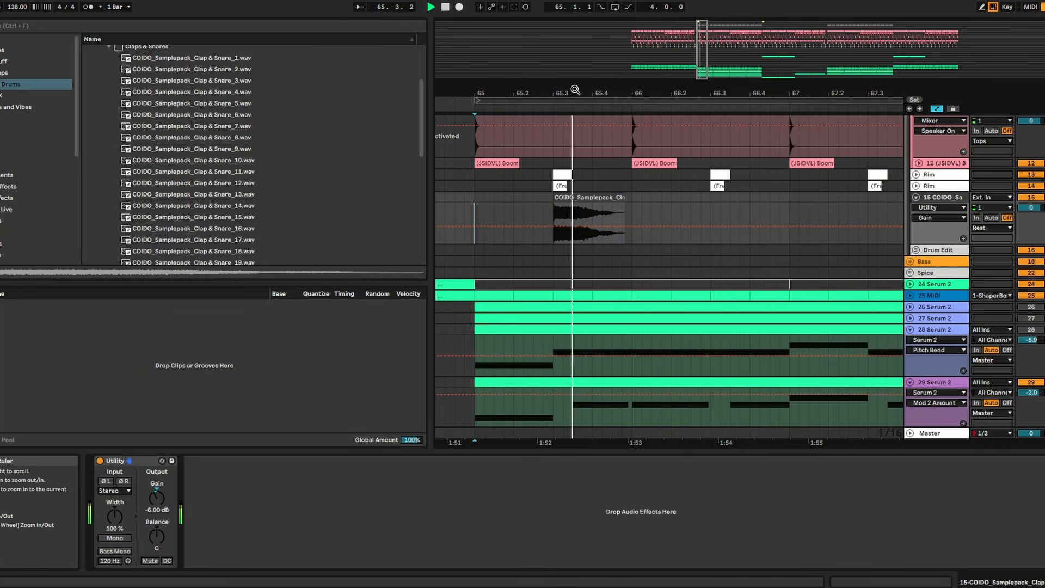
pyautogui.moveTo(574, 88); pyautogui.dragTo(583, 97)
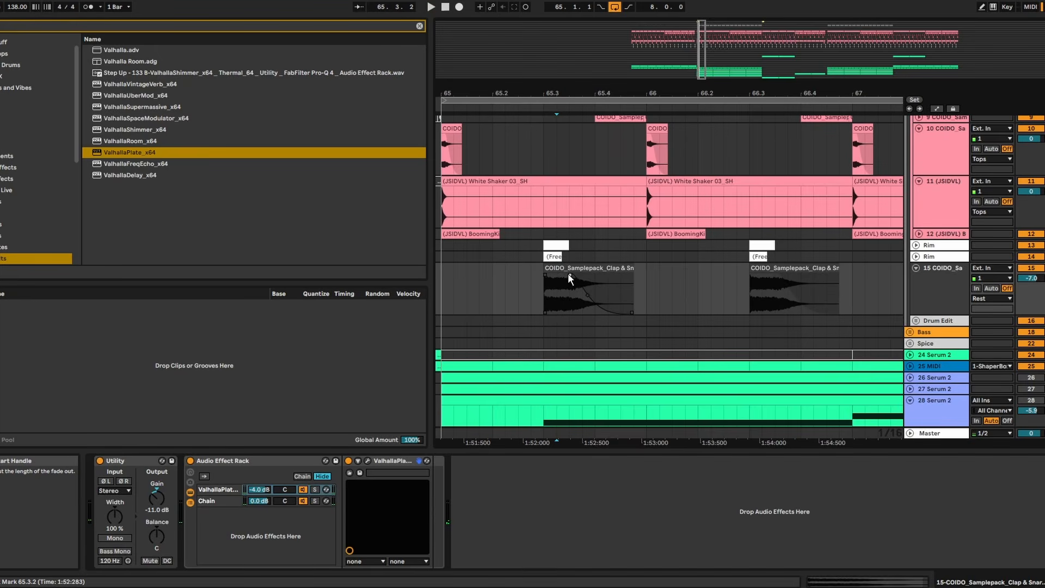
# - Bend the fade-out of the clap at 65.3 into a steeper curve to shorten its tail, and audition it
pyautogui.click(489, 298)
pyautogui.press('space')
pyautogui.moveTo(582, 295); pyautogui.dragTo(555, 276)
pyautogui.click(465, 273)
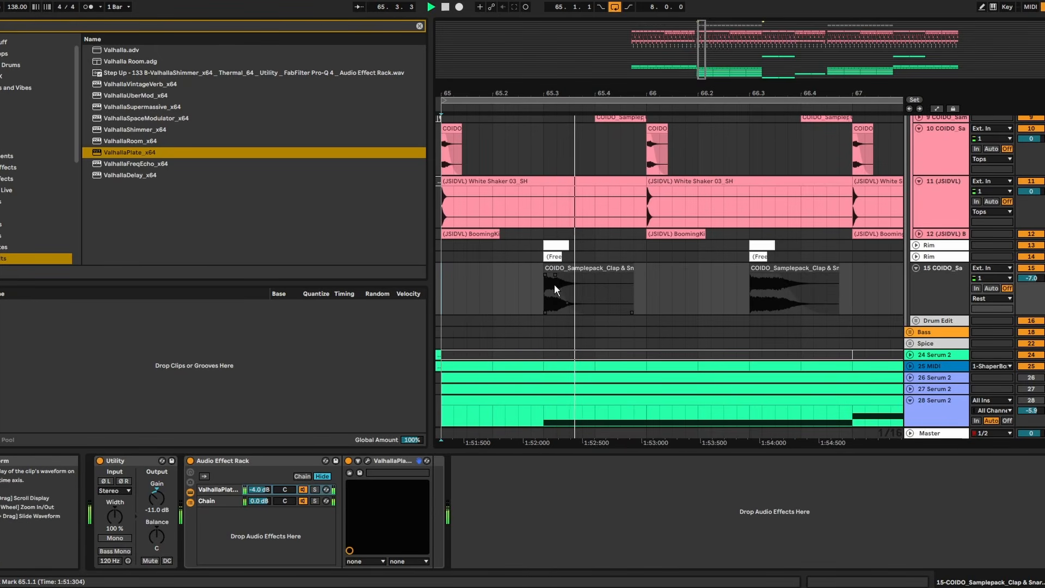
pyautogui.click(528, 286)
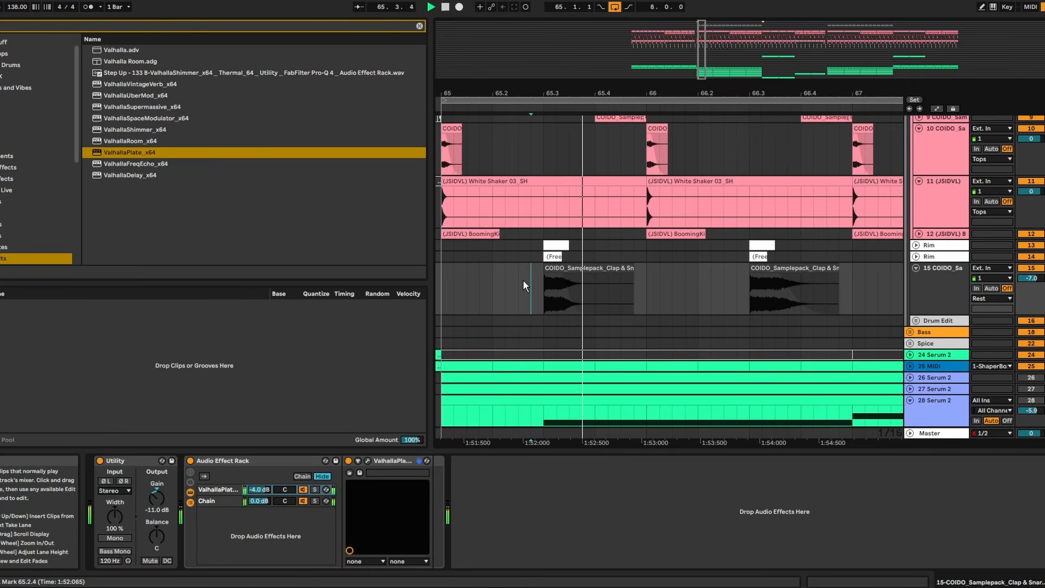
pyautogui.press('space')
# - Delete the claps after bar 65, and duplicate the shortened clap bar by bar through bar 72
pyautogui.click(791, 289)
pyautogui.moveTo(761, 94); pyautogui.dragTo(613, 38)
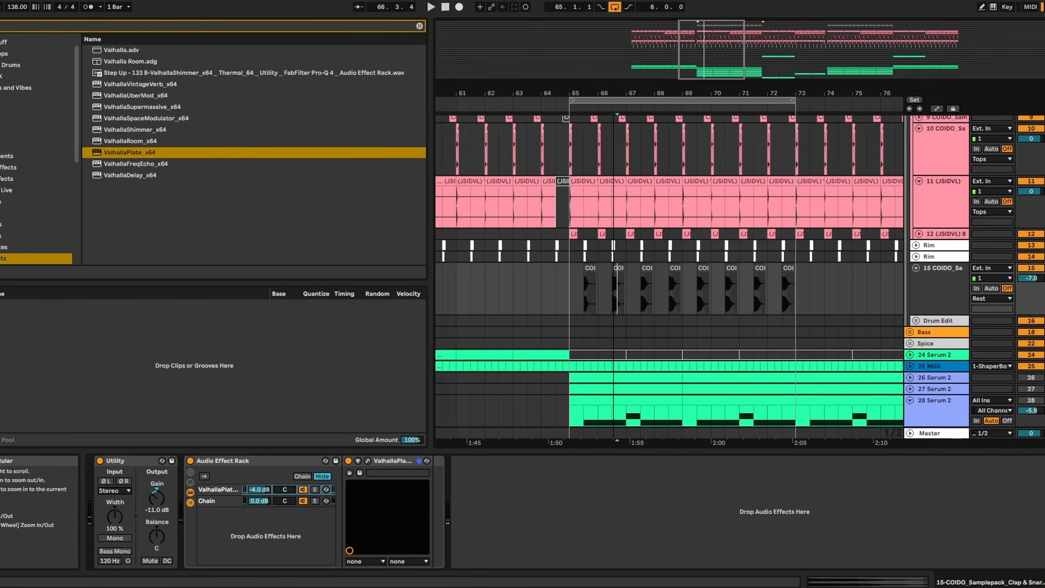
pyautogui.moveTo(852, 285); pyautogui.dragTo(571, 272)
pyautogui.press('Delete')
pyautogui.hotkey('ctrl', 'd')
pyautogui.hotkey('ctrl', 'd')
pyautogui.hotkey('ctrl', 'd')
pyautogui.hotkey('ctrl', 'd')
pyautogui.hotkey('ctrl', 'd')
pyautogui.hotkey('ctrl', 'd')
pyautogui.hotkey('ctrl', 'd')
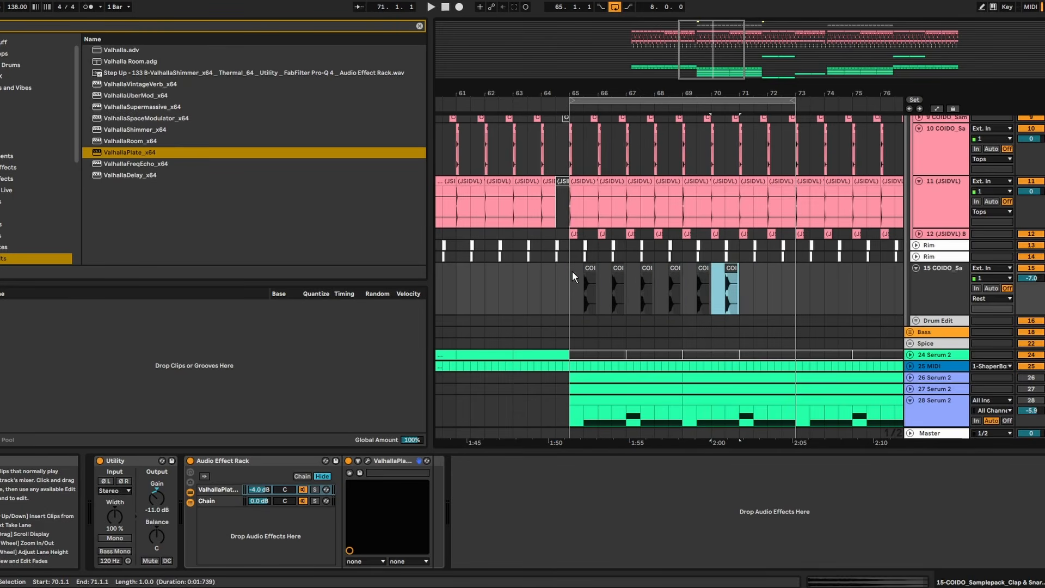
# - Play from 64.3.1 to audition the repeated claps, and examine them against the bass tracks around bar 66
pyautogui.click(556, 273)
pyautogui.press('space')
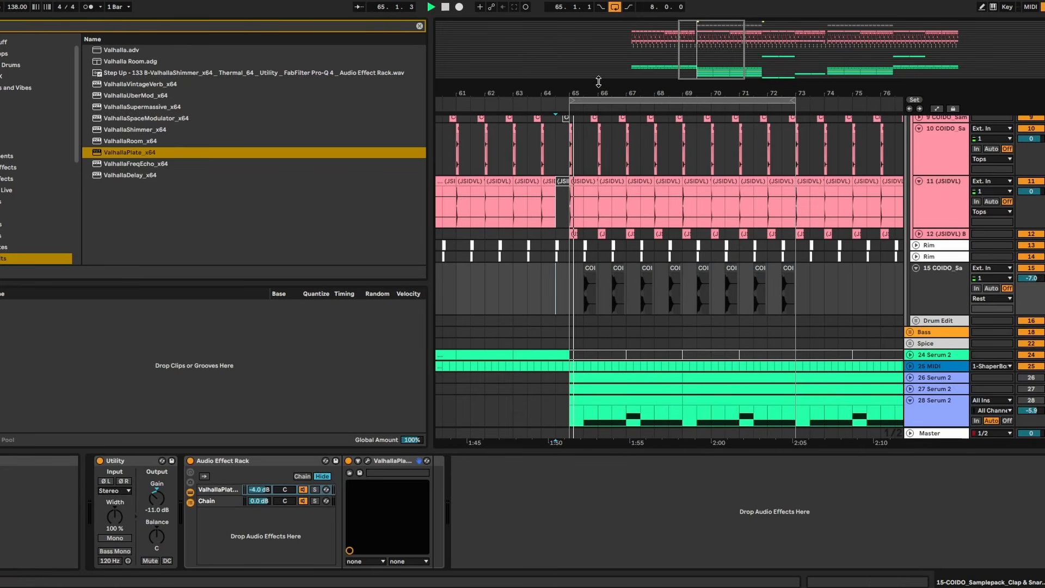
pyautogui.moveTo(609, 91); pyautogui.dragTo(611, 204)
pyautogui.scroll(-3, 631, 210)
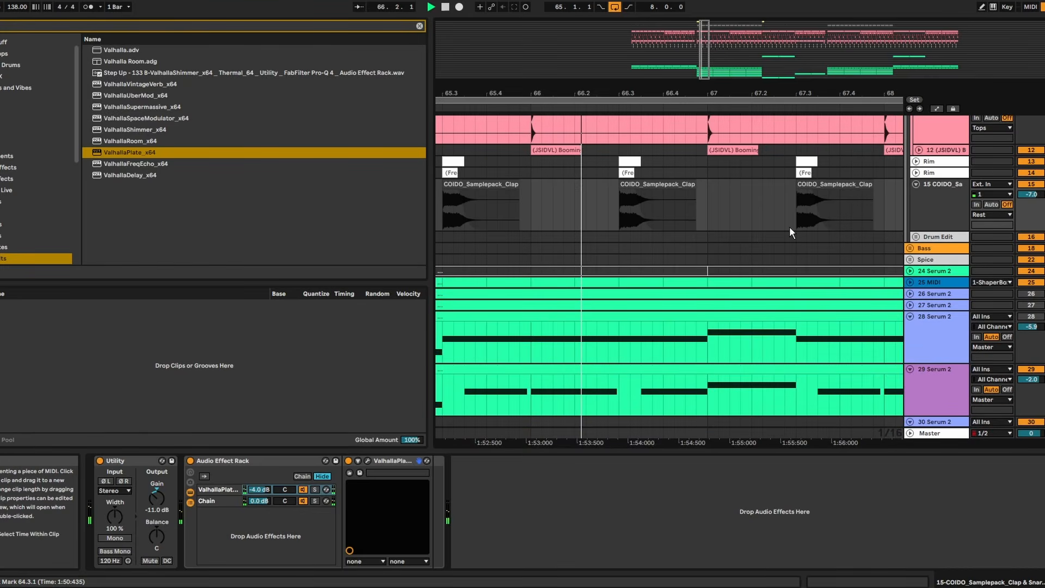
# - Select the clap track and examine the claps across bars 65 to 72 during playback
pyautogui.click(924, 213)
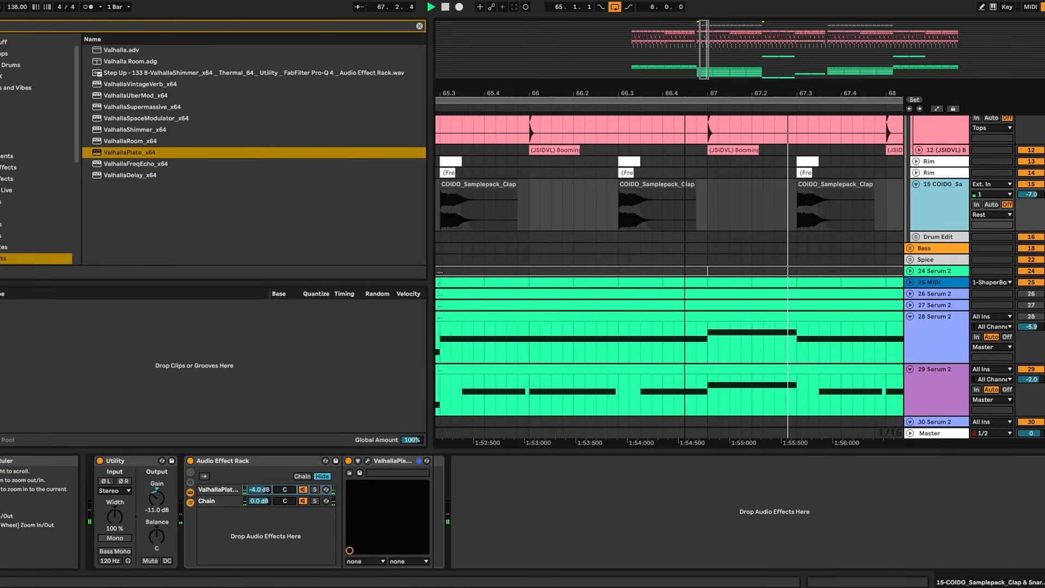
pyautogui.moveTo(672, 94); pyautogui.dragTo(509, 2)
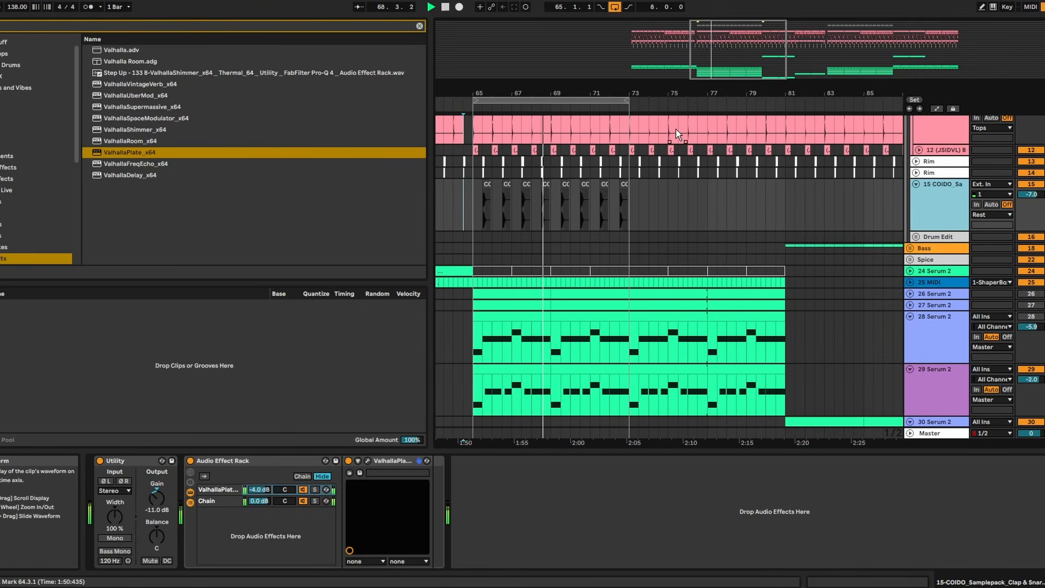
pyautogui.moveTo(468, 91); pyautogui.dragTo(468, 78)
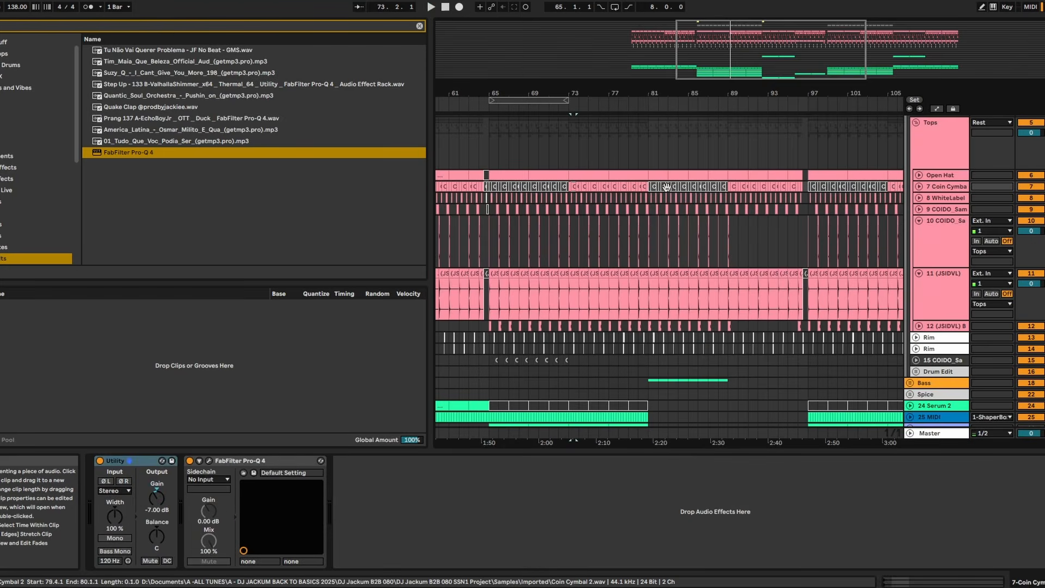
# - Unfold the Coin Cymbal track, set its Utility gain to -5.00 dB, and audition it from around bar 73
pyautogui.click(919, 187)
pyautogui.click(945, 201)
pyautogui.click(103, 527)
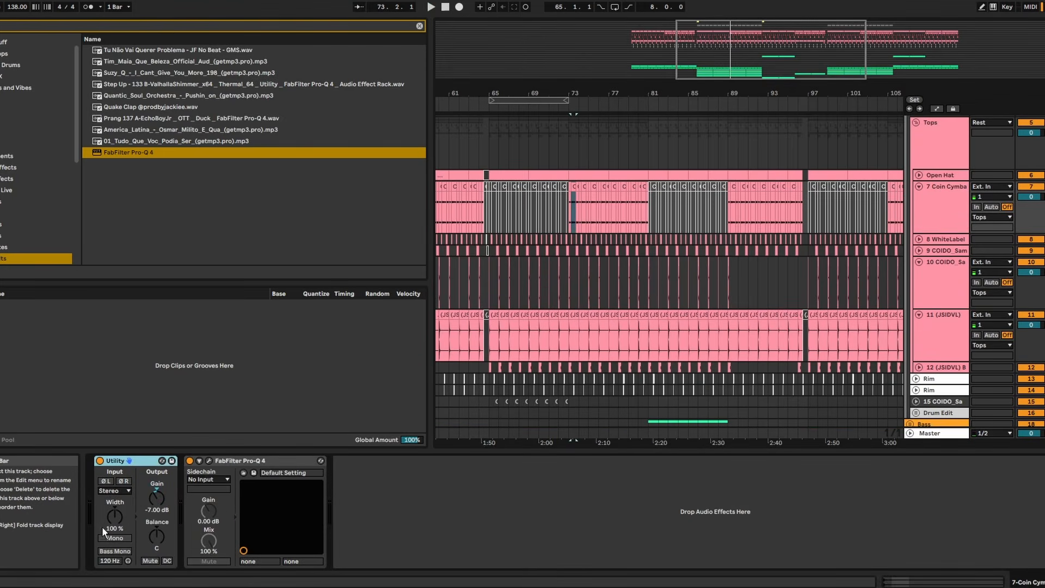
pyautogui.moveTo(157, 501); pyautogui.dragTo(162, 494)
pyautogui.press('space')
pyautogui.moveTo(577, 91); pyautogui.dragTo(620, 116)
pyautogui.click(945, 200)
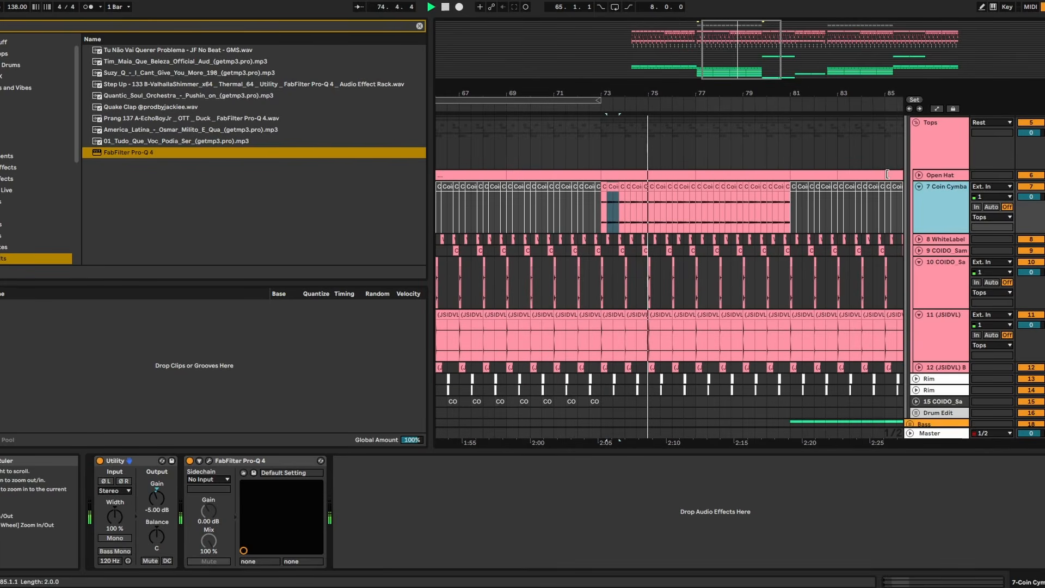
# - Add the Sand plug-in to the end of the Coin Cymbal chain and set its auto mix to 0.000
pyautogui.press('space')
pyautogui.hotkey('ctrl', 'f')
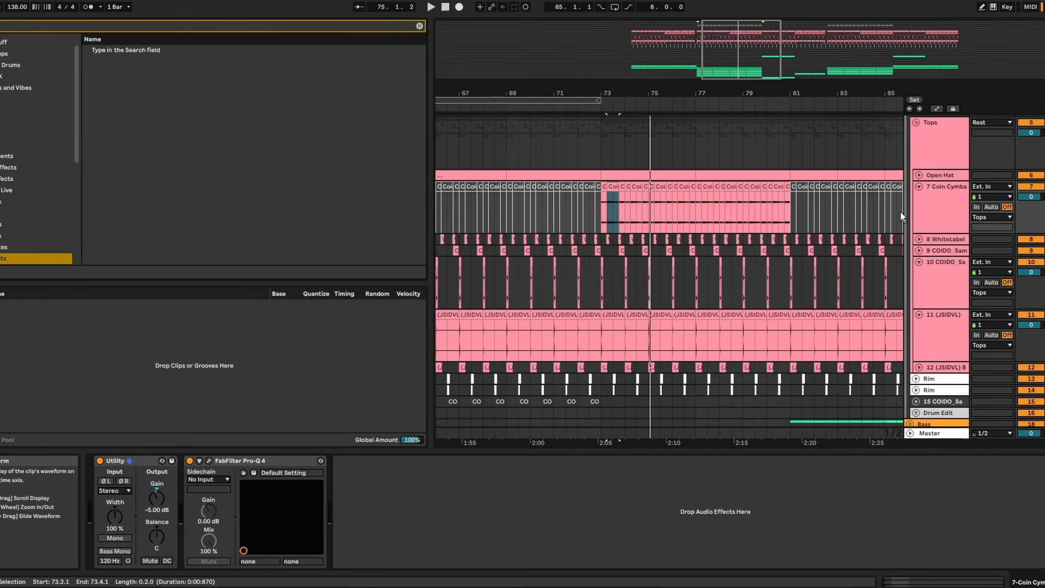
pyautogui.write('sand')
pyautogui.click(110, 258)
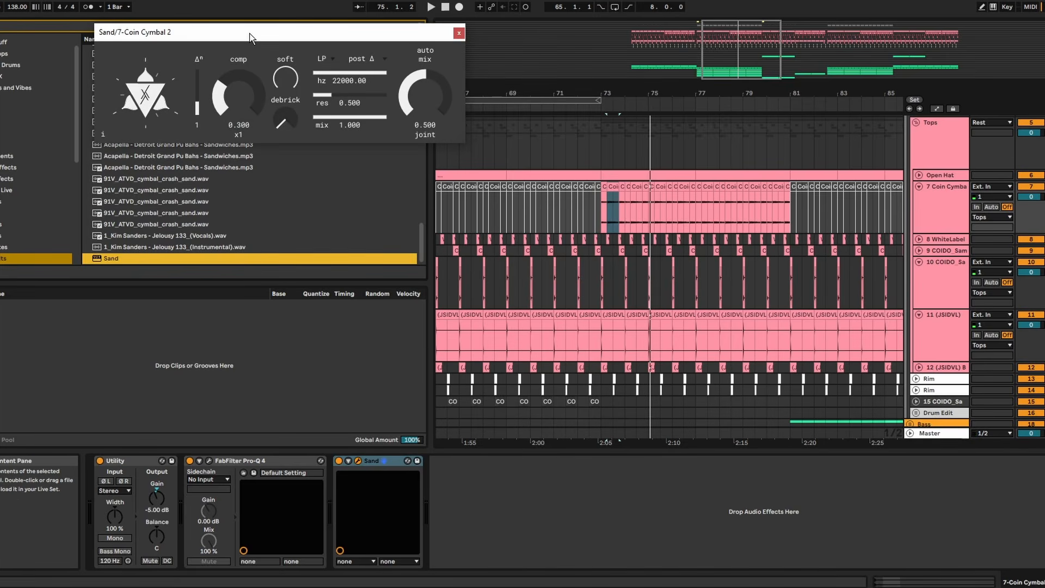
pyautogui.moveTo(250, 37); pyautogui.dragTo(423, 35)
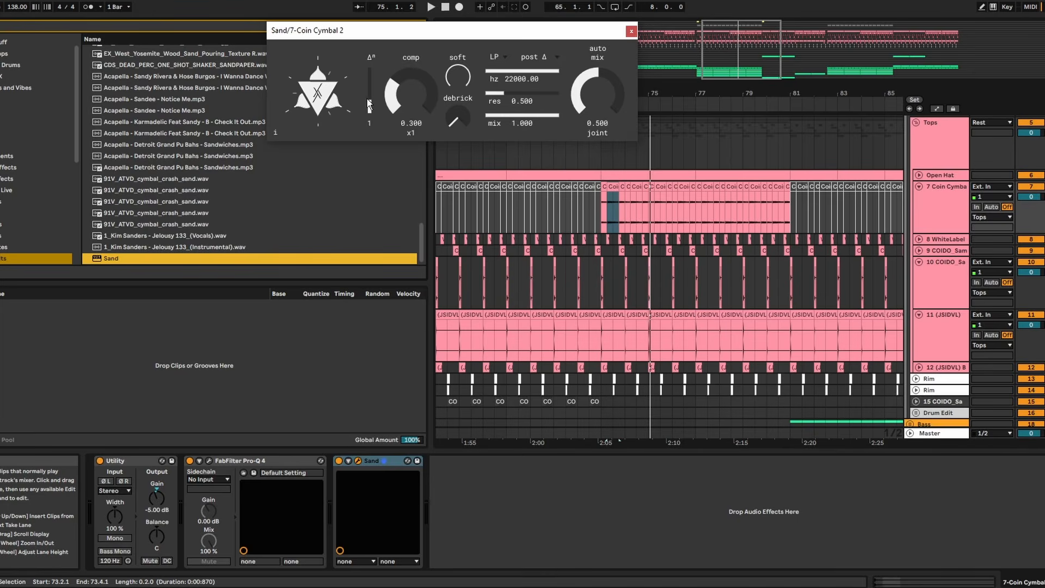
pyautogui.moveTo(616, 102); pyautogui.dragTo(615, 142)
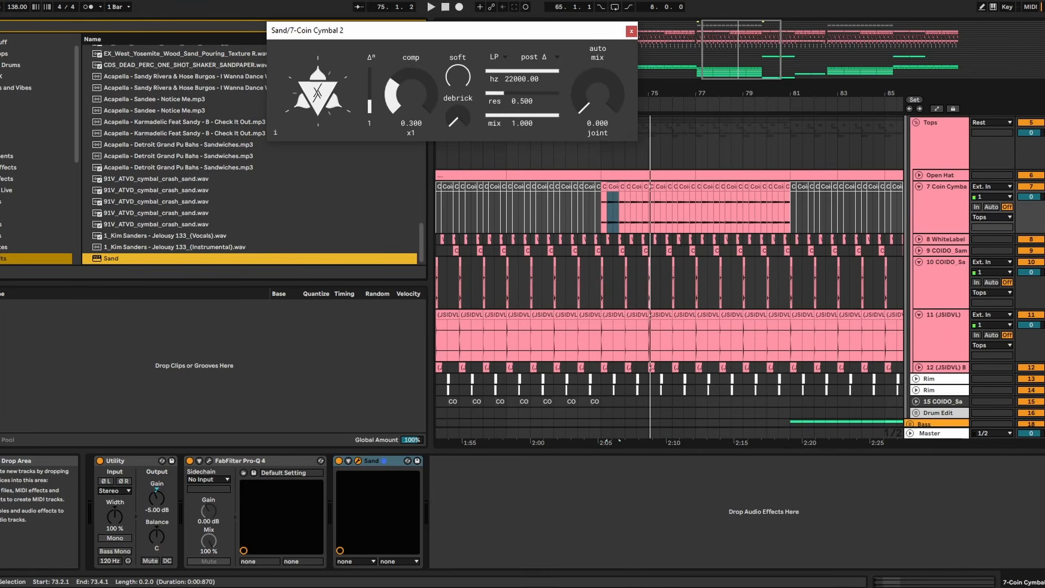
# - Solo the Coin Cymbal track, add a FabFilter Pro-Q 4 after Sand, and start playback
pyautogui.click(1044, 186)
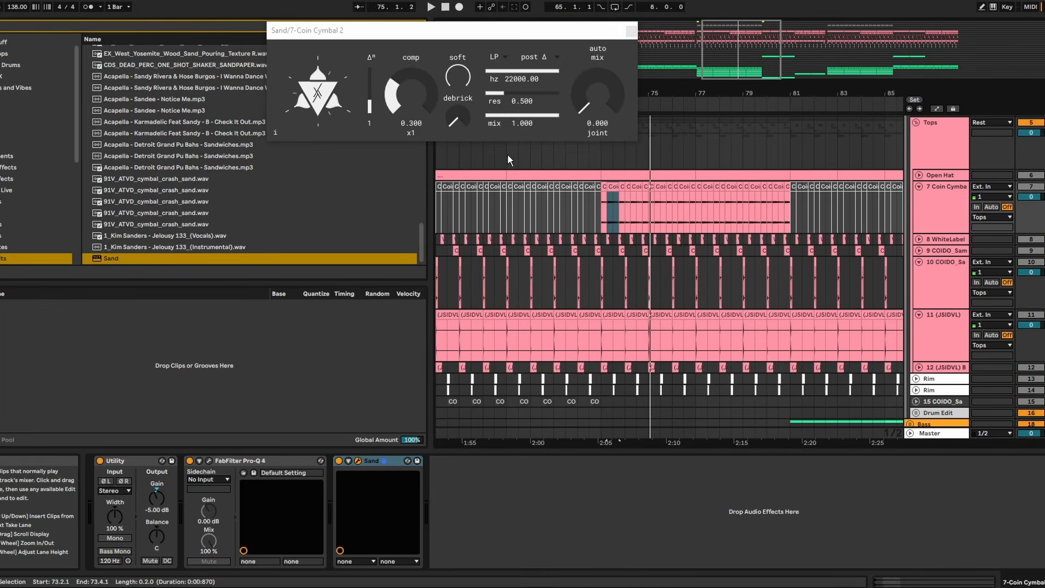
pyautogui.hotkey('ctrl', 'f')
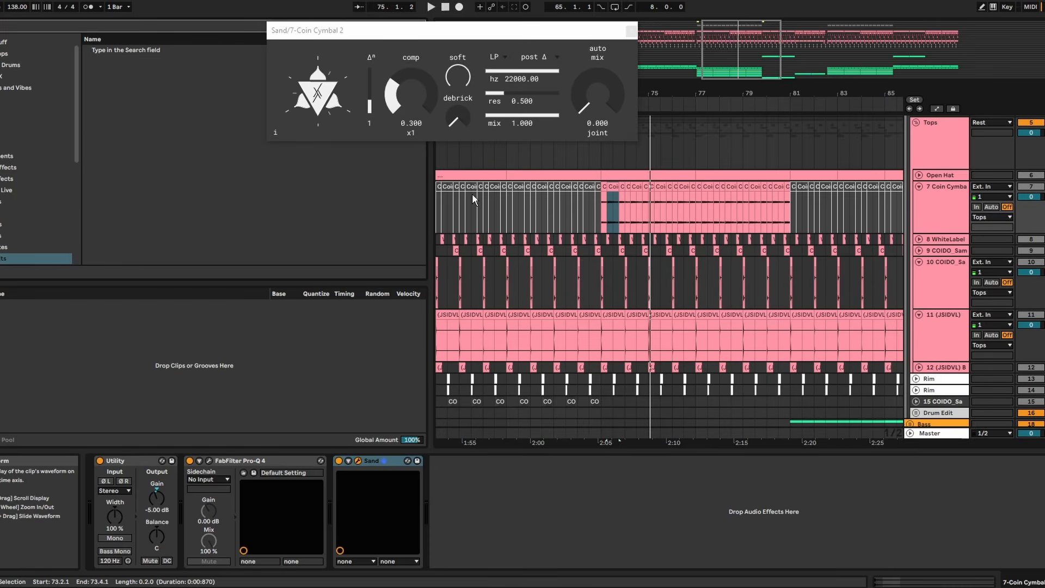
pyautogui.write('ao q')
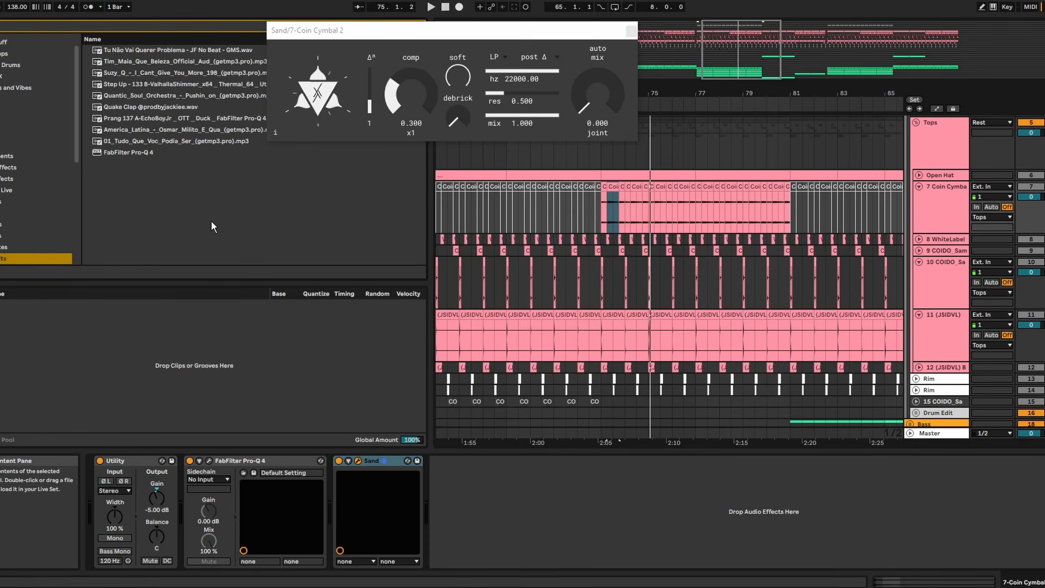
pyautogui.doubleClick(128, 152)
pyautogui.press('space')
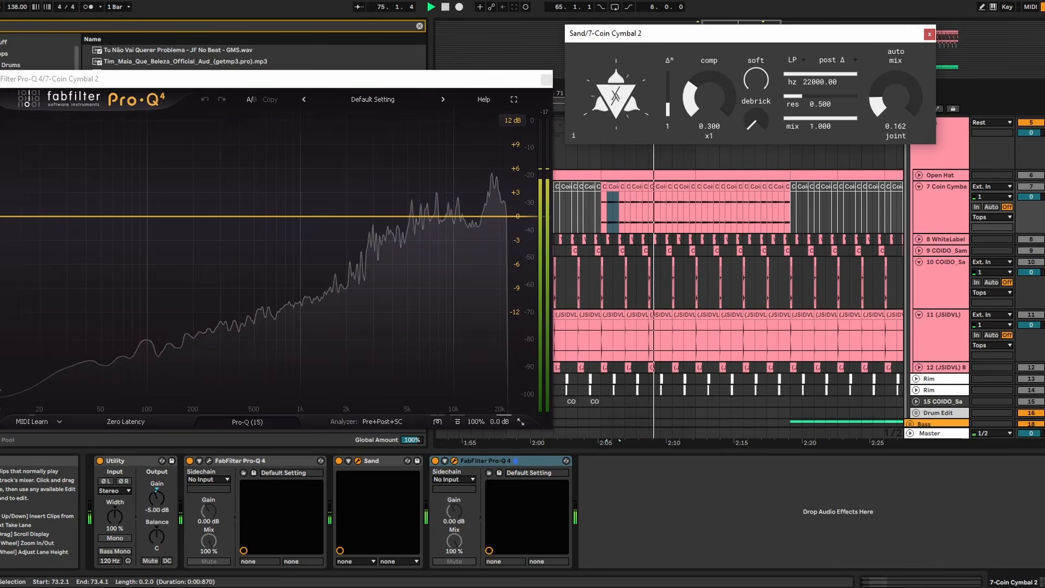
# - Set Sand's delta to 0, comp to 0.673 and auto mix to 0.111, comparing the sound with Sand bypassed
pyautogui.moveTo(668, 108); pyautogui.dragTo(668, 115)
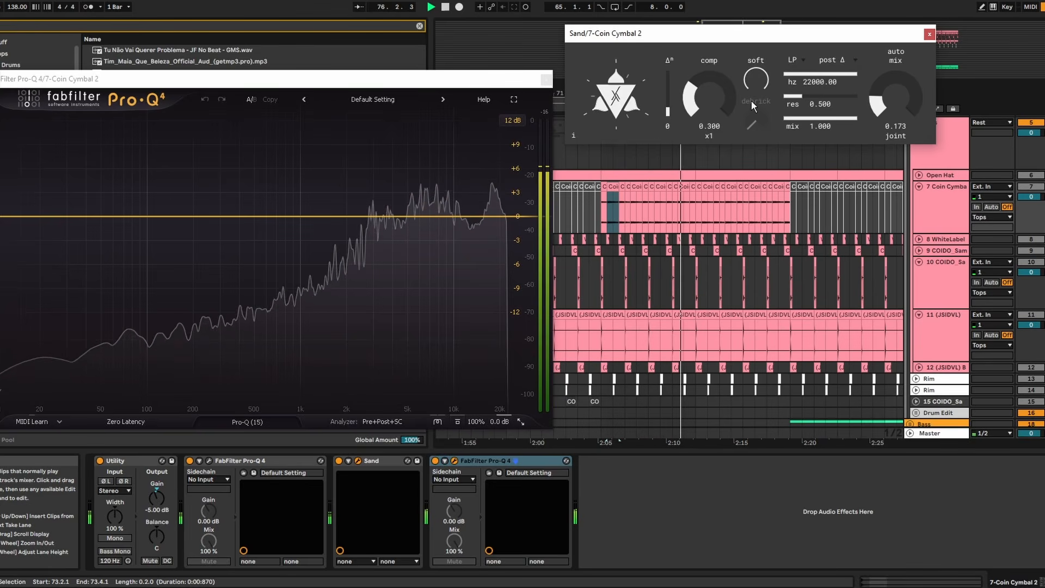
pyautogui.moveTo(874, 104)
pyautogui.mouseDown()
pyautogui.moveTo(874, 125)
pyautogui.moveTo(874, 87)
pyautogui.moveTo(874, 105)
pyautogui.mouseUp()
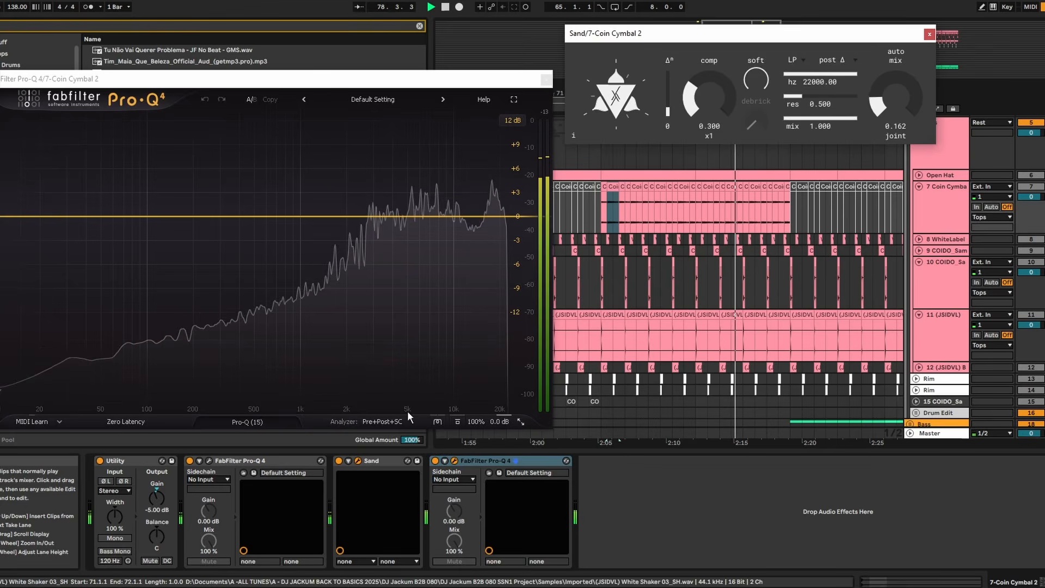
pyautogui.click(444, 462)
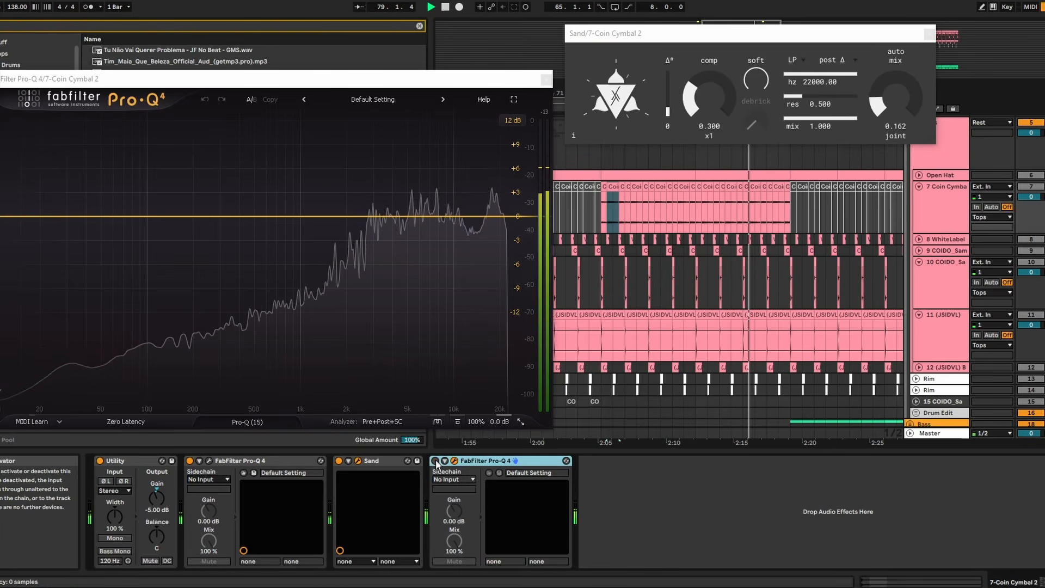
pyautogui.click(339, 461)
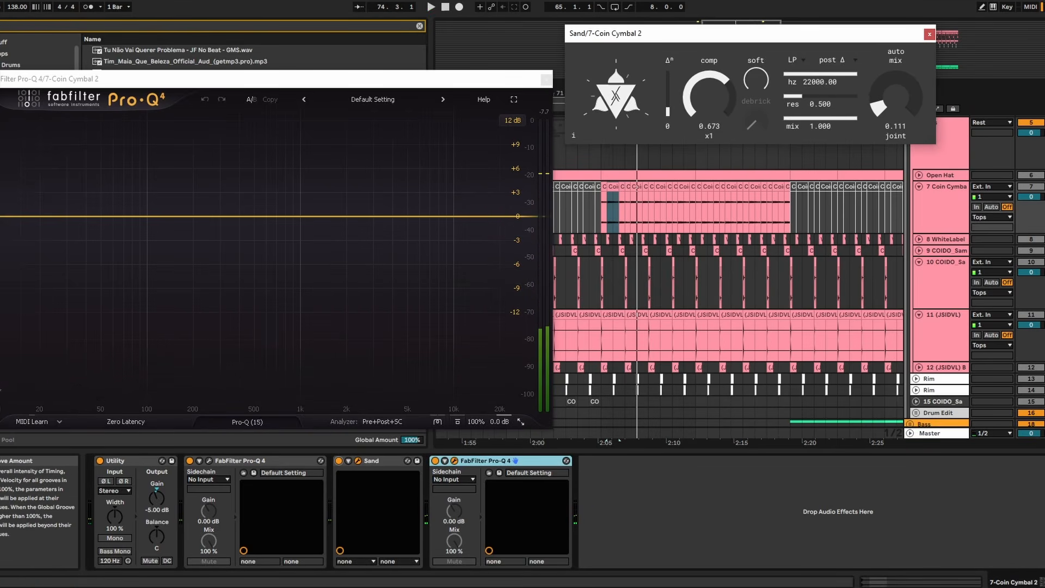
# - Add a 12 dB/oct low cut at about 2230 Hz in the Pro-Q 4 after Sand, and play the cymbals
pyautogui.click(1, 218)
pyautogui.moveTo(2, 218); pyautogui.dragTo(353, 212)
pyautogui.press('space')
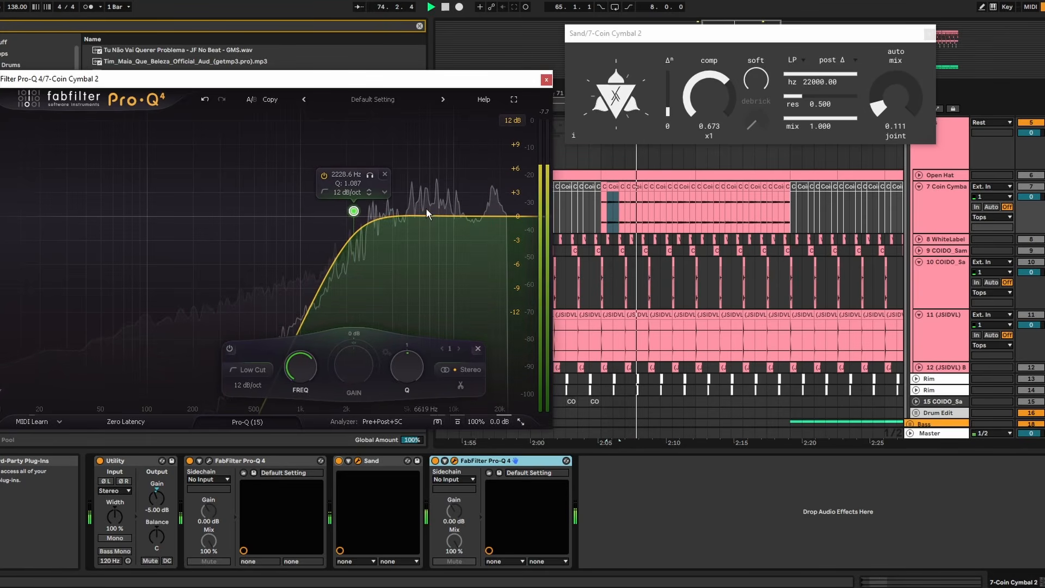
# - Add a bell cut of -3.75 dB near 5053 Hz with Q 1.656 and a high shelf of -3.67 dB near 16718 Hz
pyautogui.moveTo(423, 215); pyautogui.dragTo(409, 247)
pyautogui.scroll(4, 400, 245)
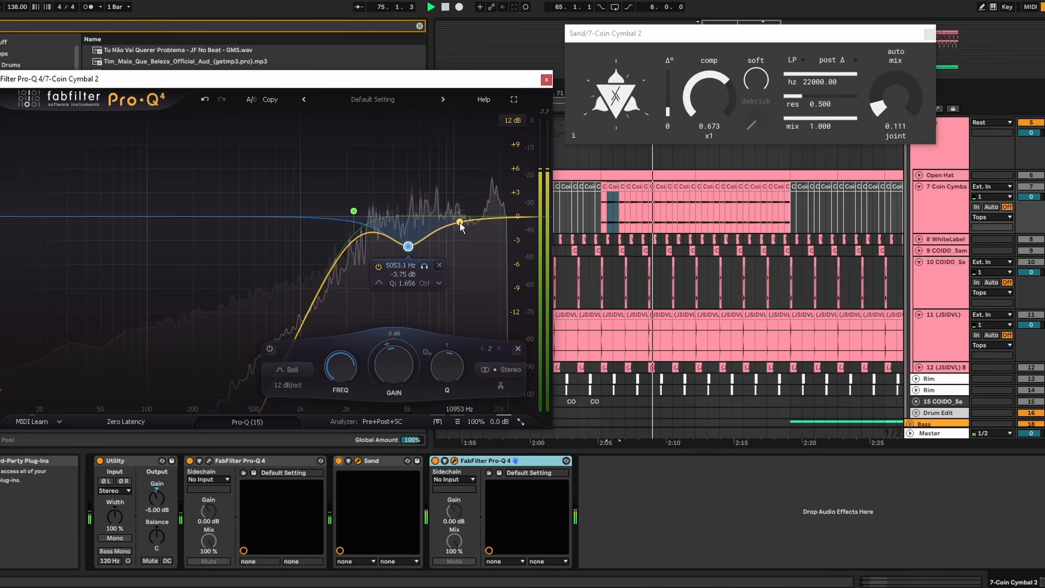
pyautogui.moveTo(488, 220); pyautogui.dragTo(488, 231)
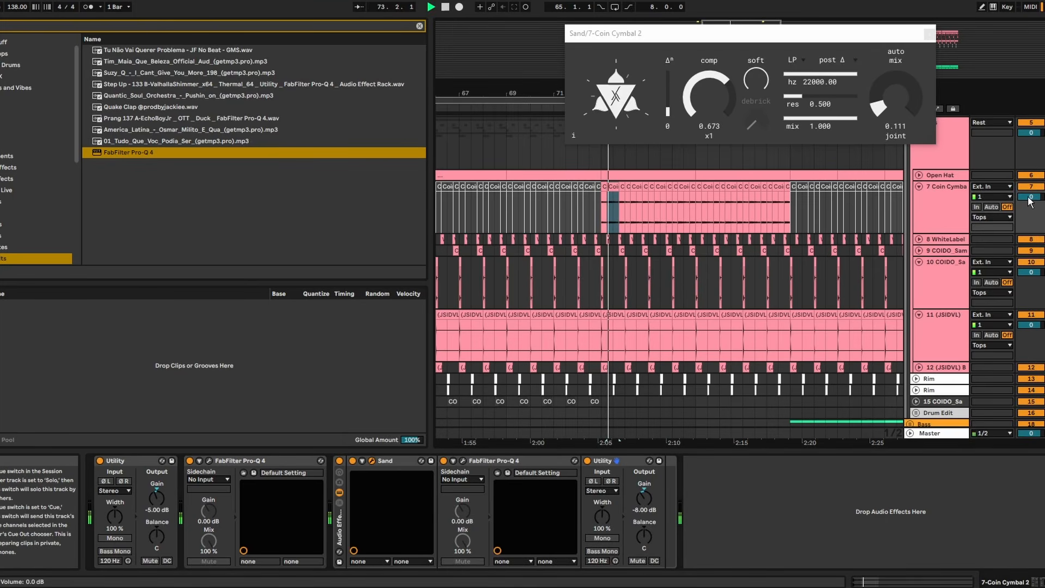
# - Audition the cymbals from 73.1.1, setting the rack's Utility gain to -9.00 dB and Sand's auto mix to 0.061
pyautogui.click(600, 204)
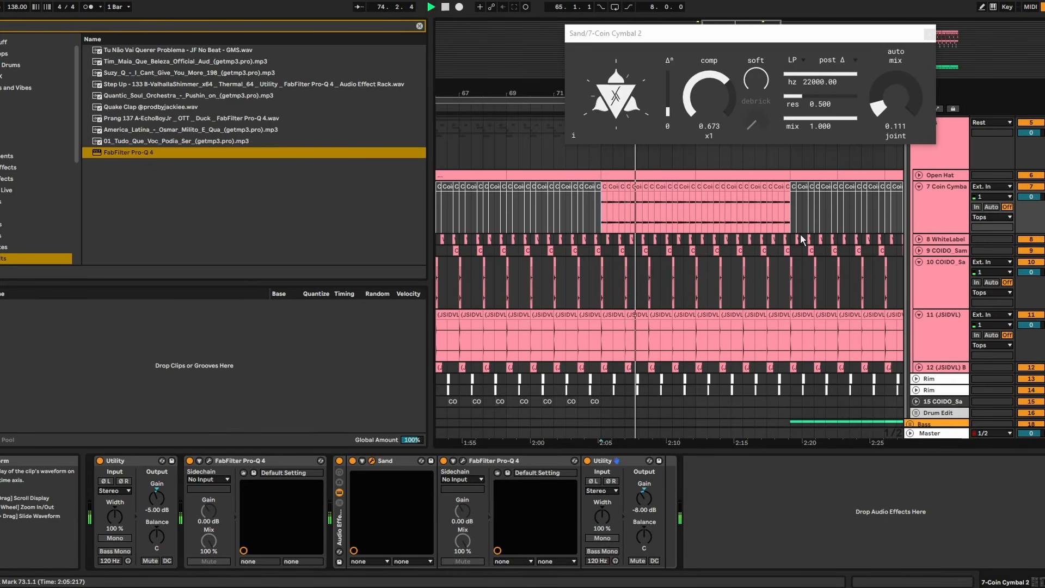
pyautogui.click(928, 34)
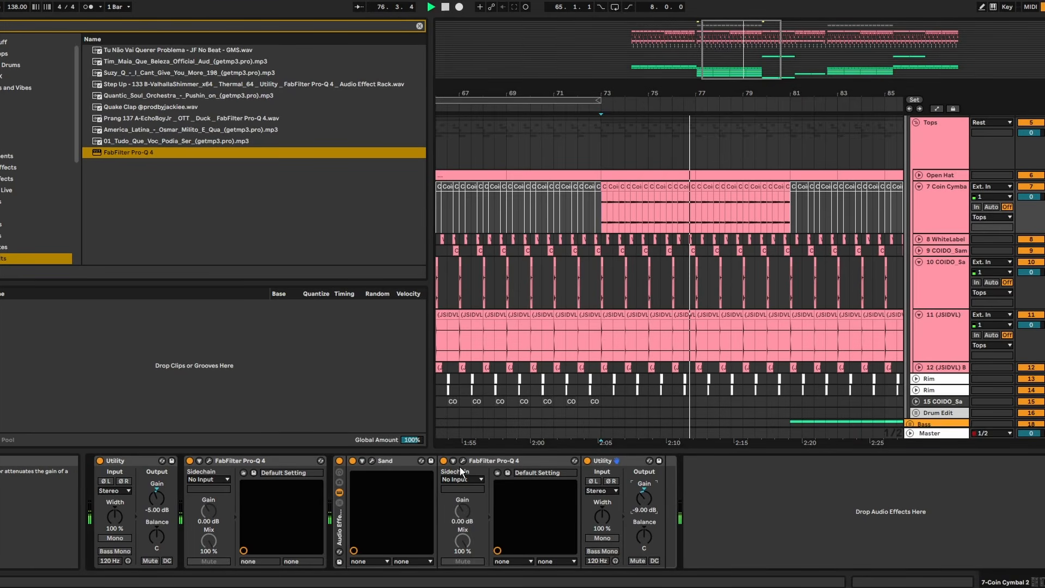
pyautogui.click(463, 461)
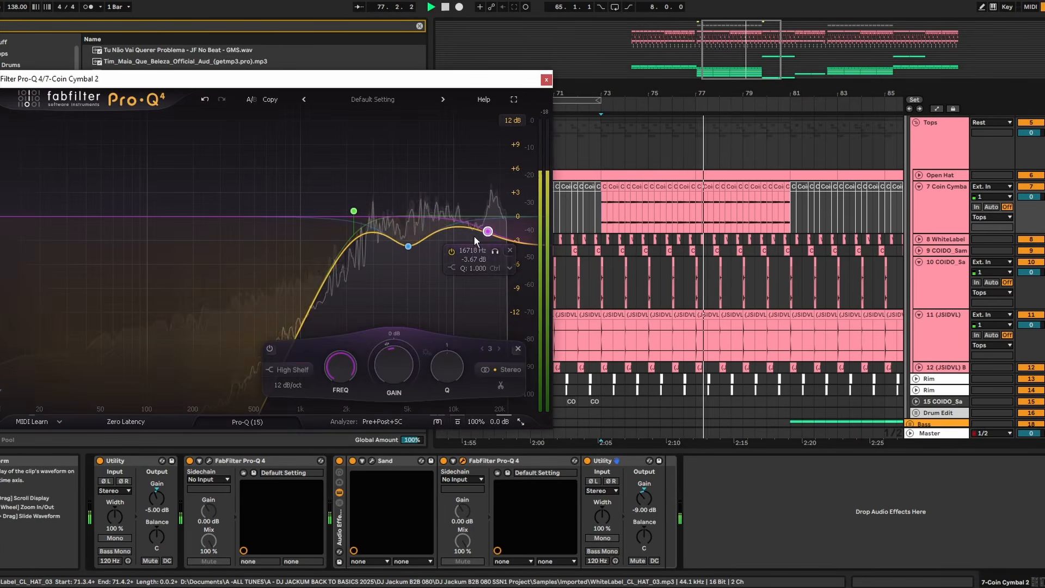
pyautogui.click(373, 461)
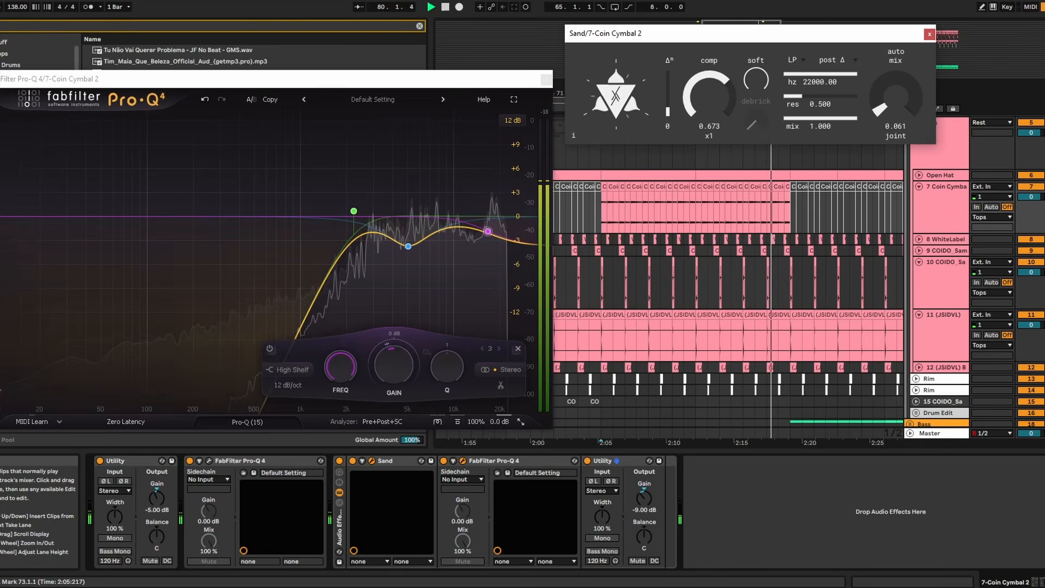
pyautogui.click(930, 34)
pyautogui.click(547, 80)
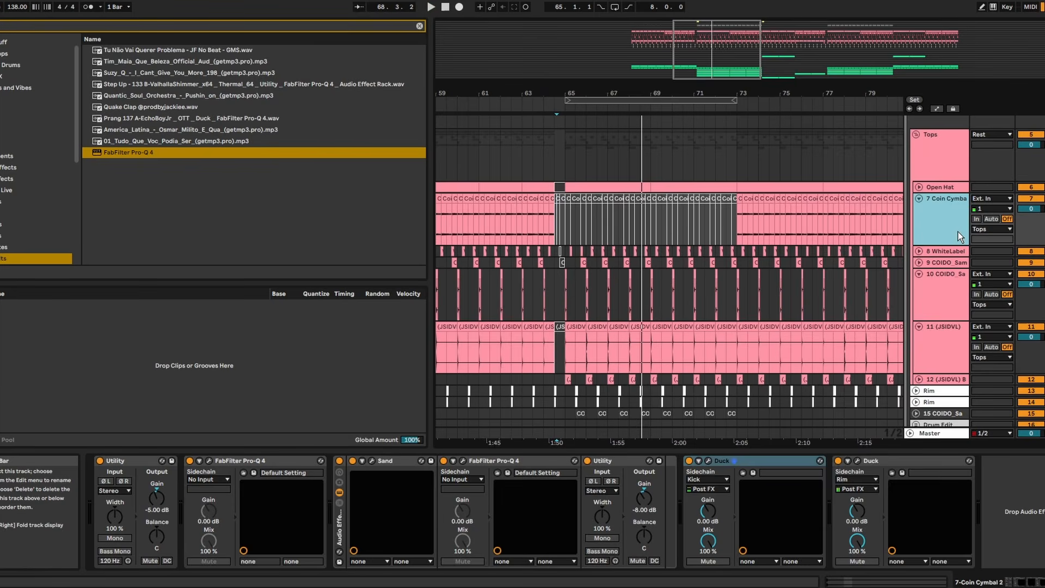
# - Insert an audio track below Coin Cymbal and place the 033_Hi_Hat sample on it at 65.1.1
pyautogui.rightClick(960, 236)
pyautogui.click(918, 315)
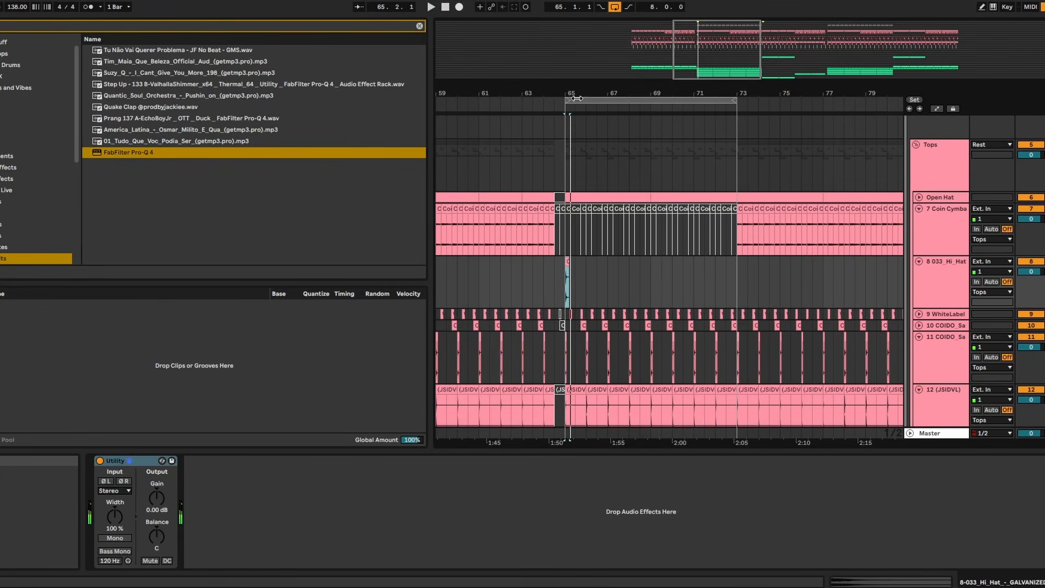
pyautogui.moveTo(578, 99); pyautogui.dragTo(588, 269)
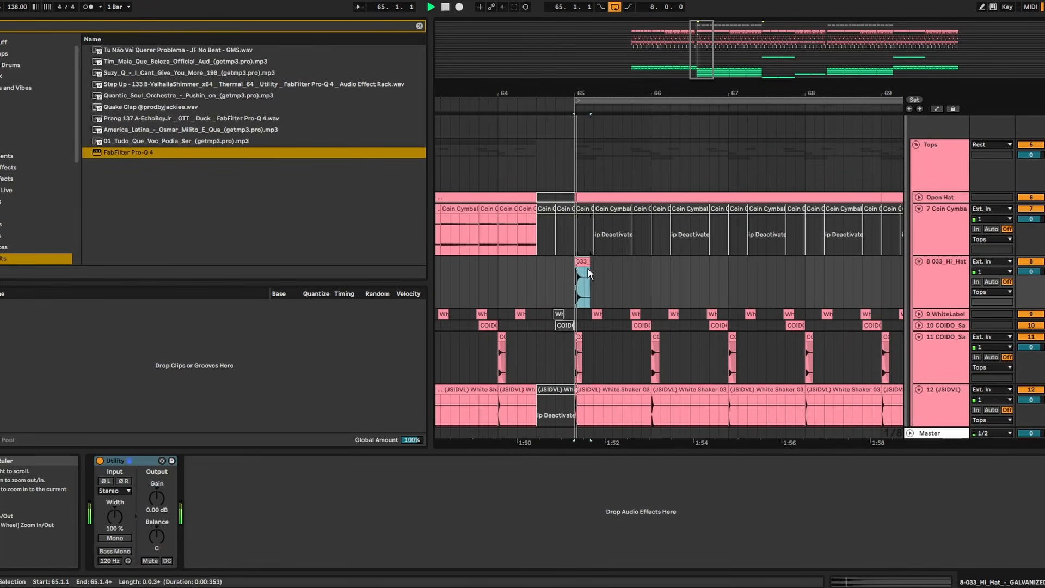
# - Duplicate the hi-hat clip four times, one hit per beat, and play it from 65.1.1
pyautogui.hotkey('ctrl', 'd')
# - Select the four hi-hat hits of bar 65 and duplicate them bar by bar through bar 71
pyautogui.hotkey('ctrl', 'd')
pyautogui.hotkey('ctrl', 'd')
pyautogui.hotkey('ctrl', 'd')
pyautogui.click(573, 279)
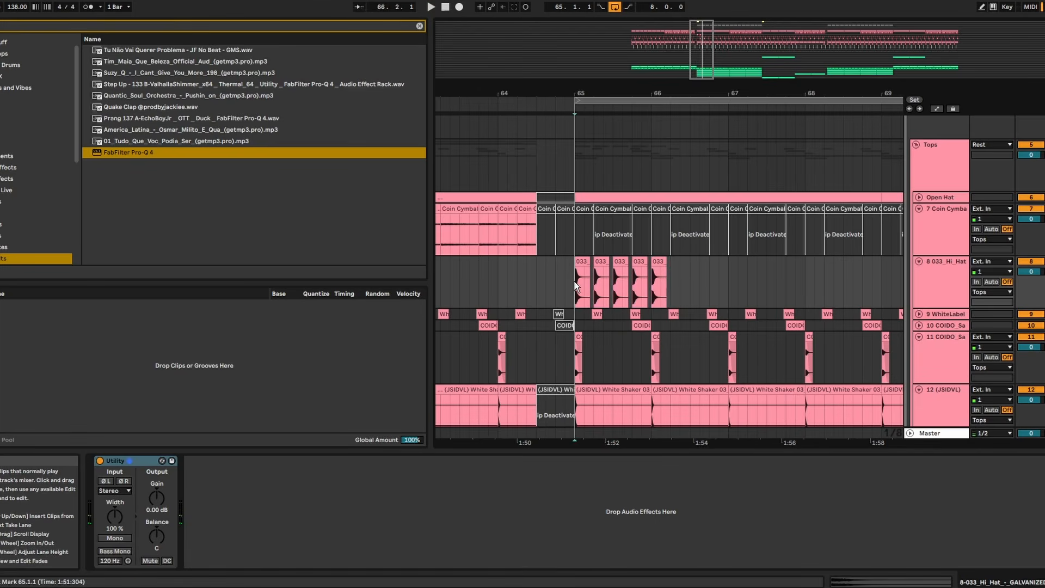
pyautogui.press('space')
pyautogui.moveTo(653, 280); pyautogui.dragTo(568, 277)
pyautogui.hotkey('ctrl', 'd')
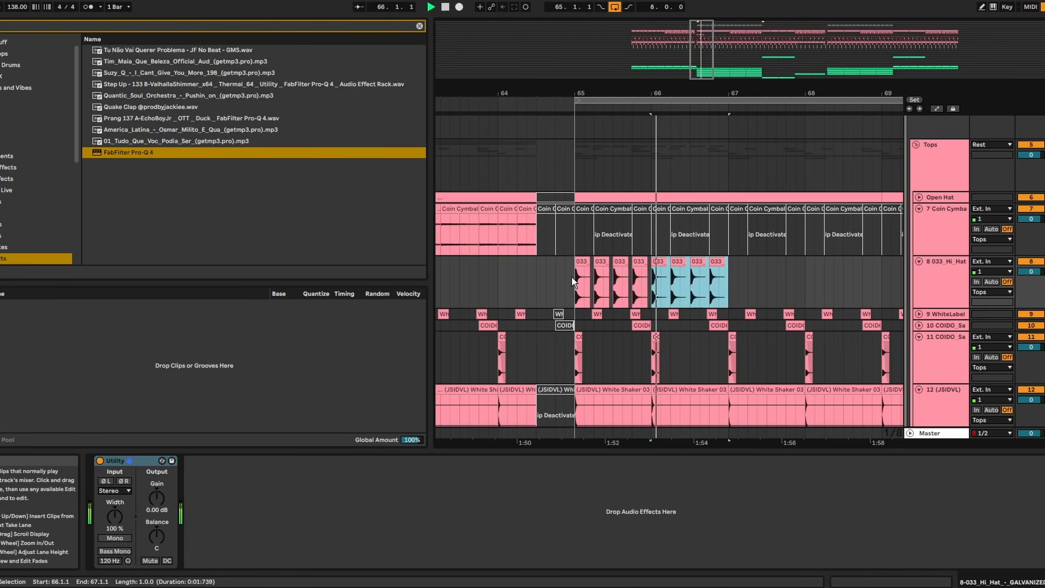
pyautogui.hotkey('ctrl', 'd')
pyautogui.hotkey('ctrl', 'd')
pyautogui.hotkey('ctrl', 'd')
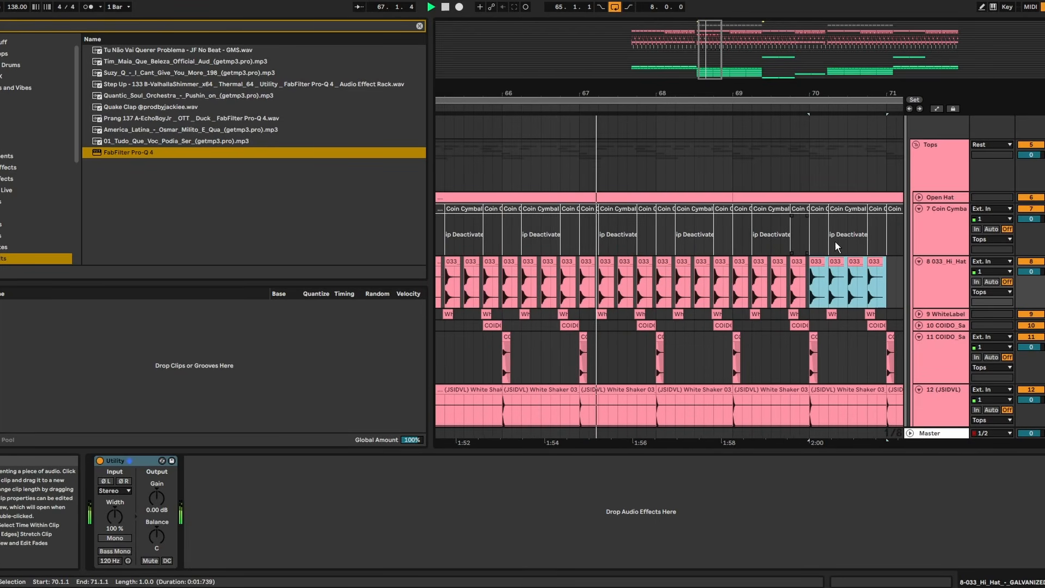
# - Open Duck on the Tops group and bend its recovery curve into a straighter, slower rise
pyautogui.click(936, 181)
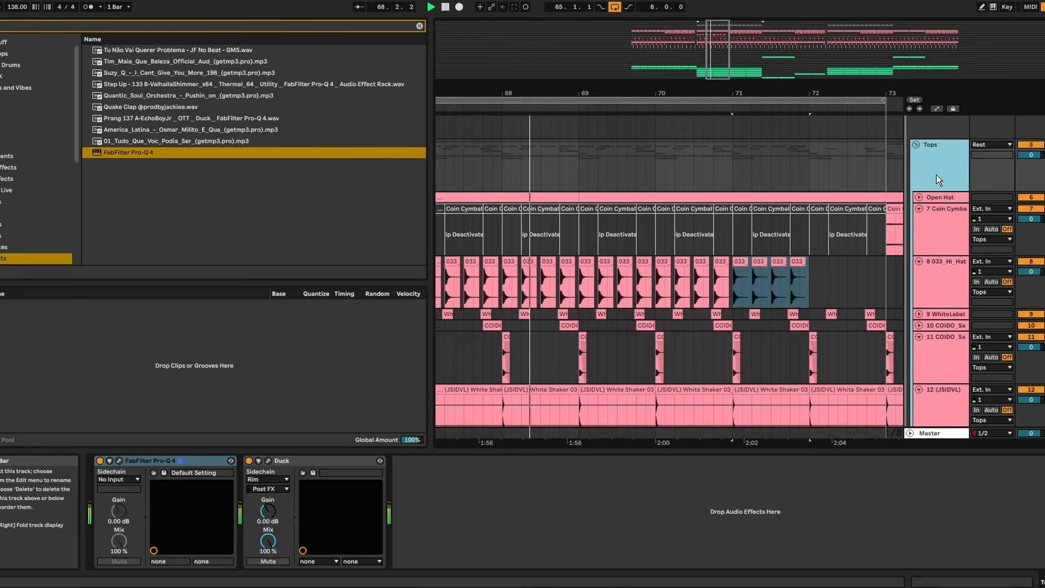
pyautogui.click(268, 460)
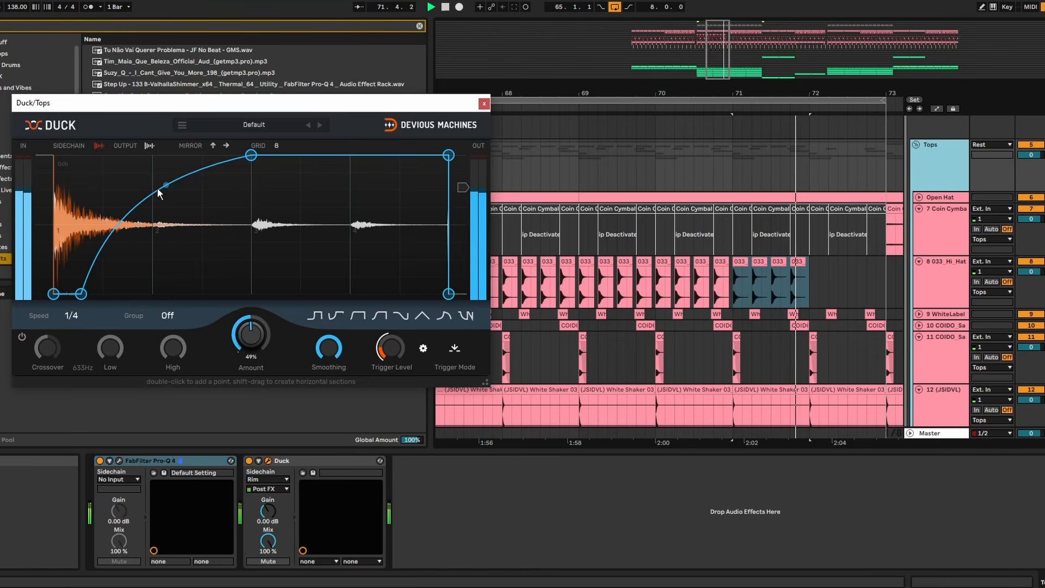
pyautogui.moveTo(166, 185); pyautogui.dragTo(166, 209)
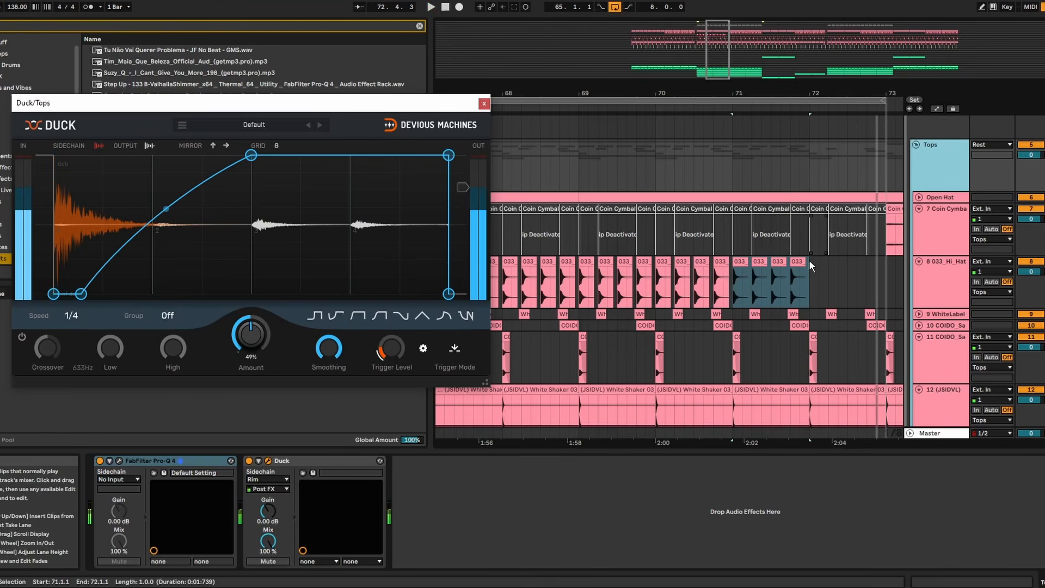
# - Duplicate the hi-hat bar into bar 72, and set the hi-hat track's Utility gain to -9.00 dB
pyautogui.hotkey('ctrl', 'd')
pyautogui.click(484, 104)
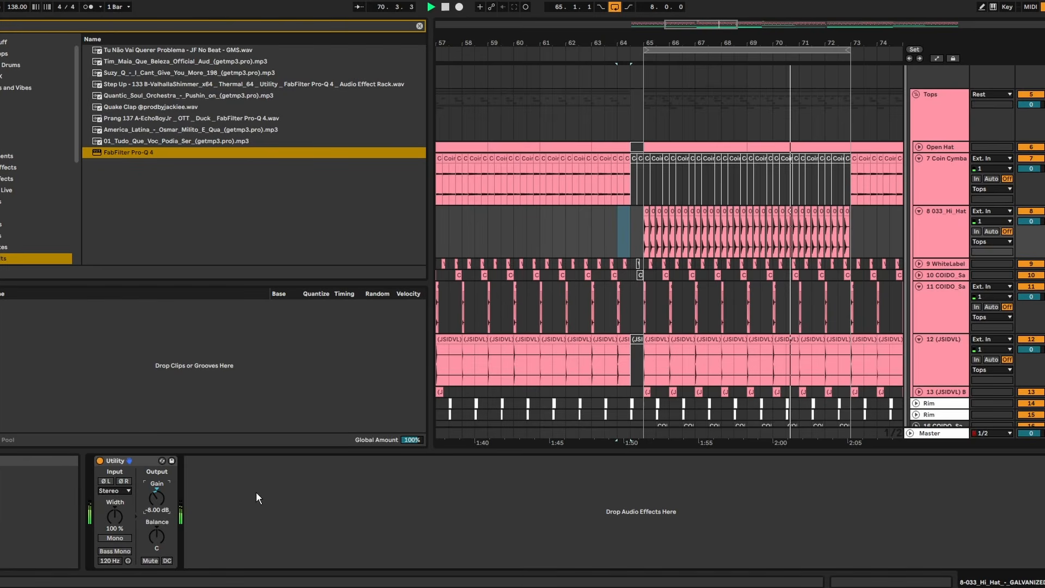
pyautogui.scroll(-1, 165, 496)
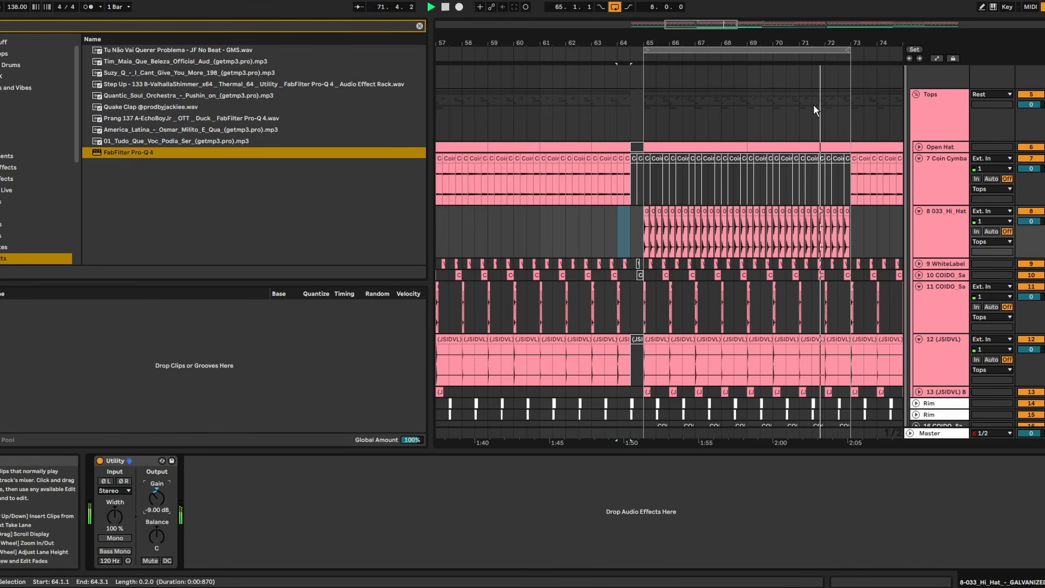
# - Load the Sand effect onto the COIDO Clap & Snare track, set its dry level to 0.000, and close its window
pyautogui.scroll(-3, 801, 217)
pyautogui.moveTo(737, 43); pyautogui.dragTo(737, 87)
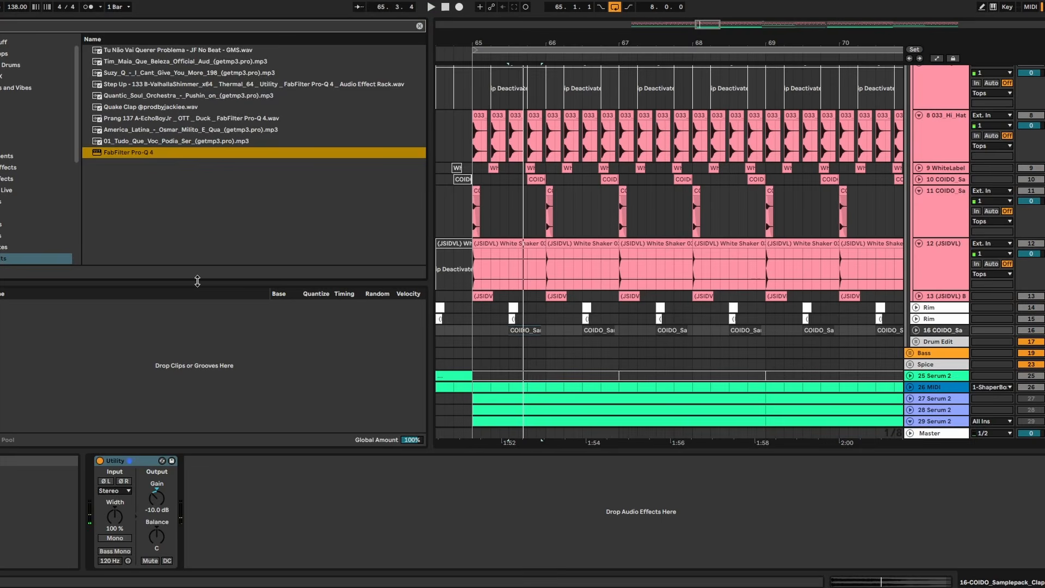
pyautogui.hotkey('ctrl', 'f')
pyautogui.write('sand')
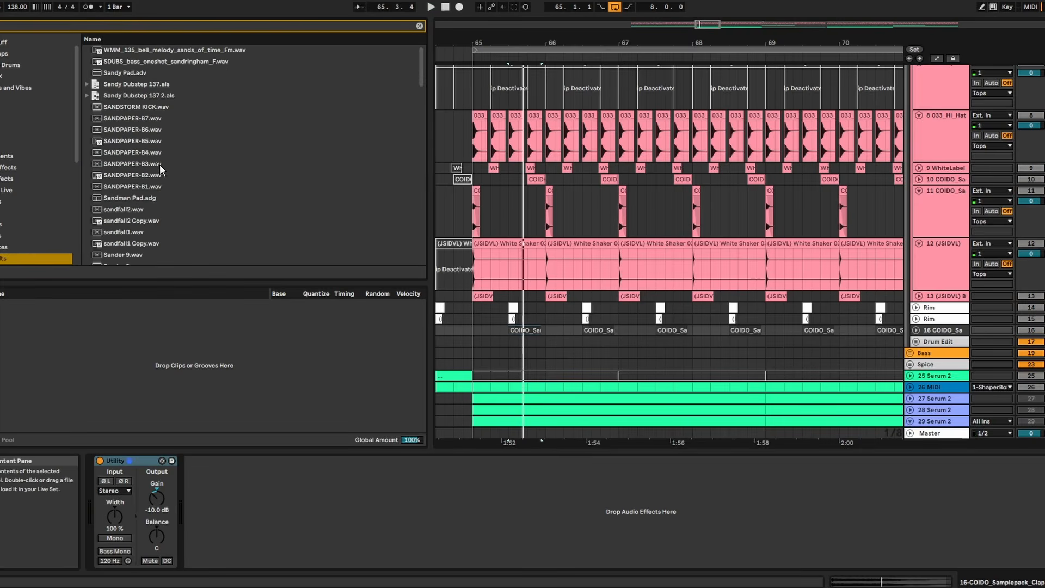
pyautogui.scroll(-20, 143, 108)
pyautogui.click(136, 259)
pyautogui.press('Return')
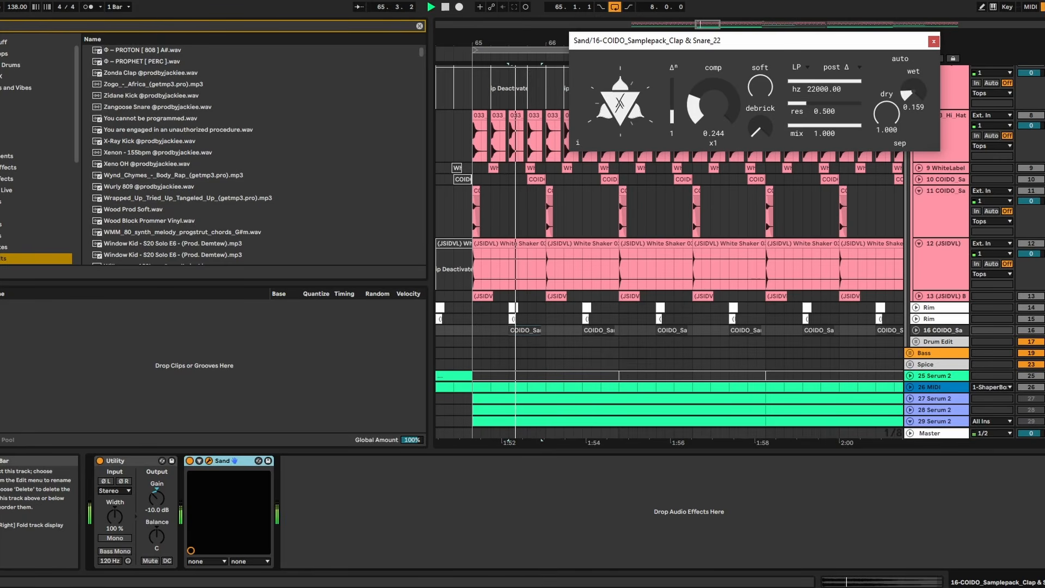
pyautogui.click(485, 297)
pyautogui.press('space')
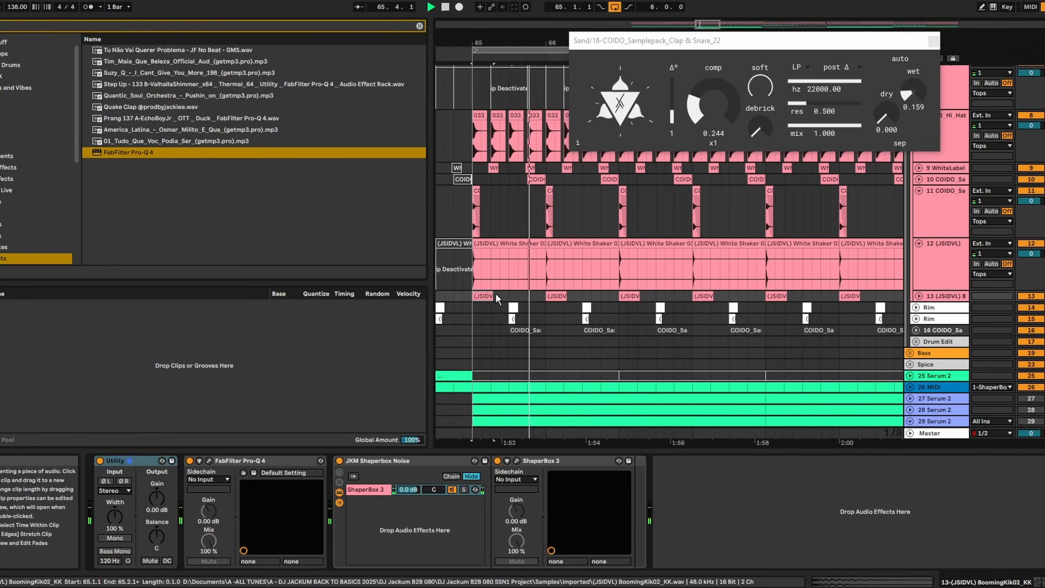
pyautogui.click(935, 42)
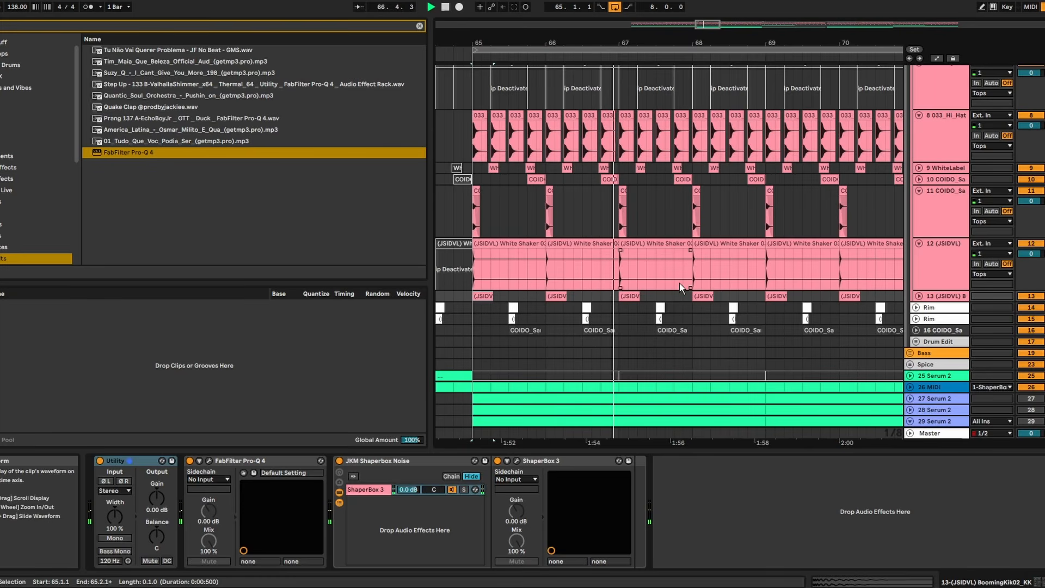
# - Compare the COIDO Clap & Snare track with its wet/dry Audio Effect Rack bypassed and enabled
pyautogui.scroll(-2, 680, 283)
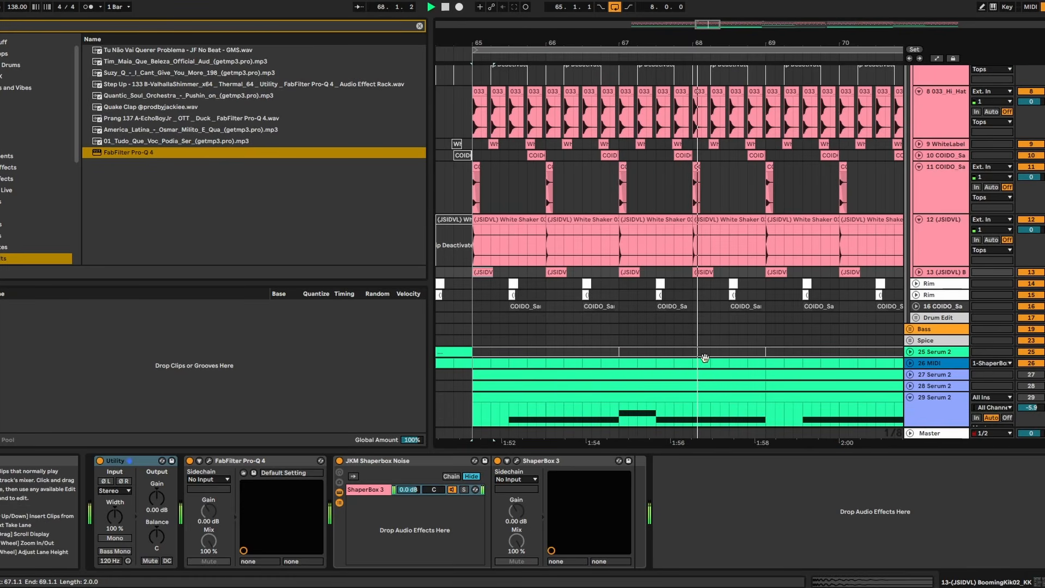
pyautogui.click(942, 306)
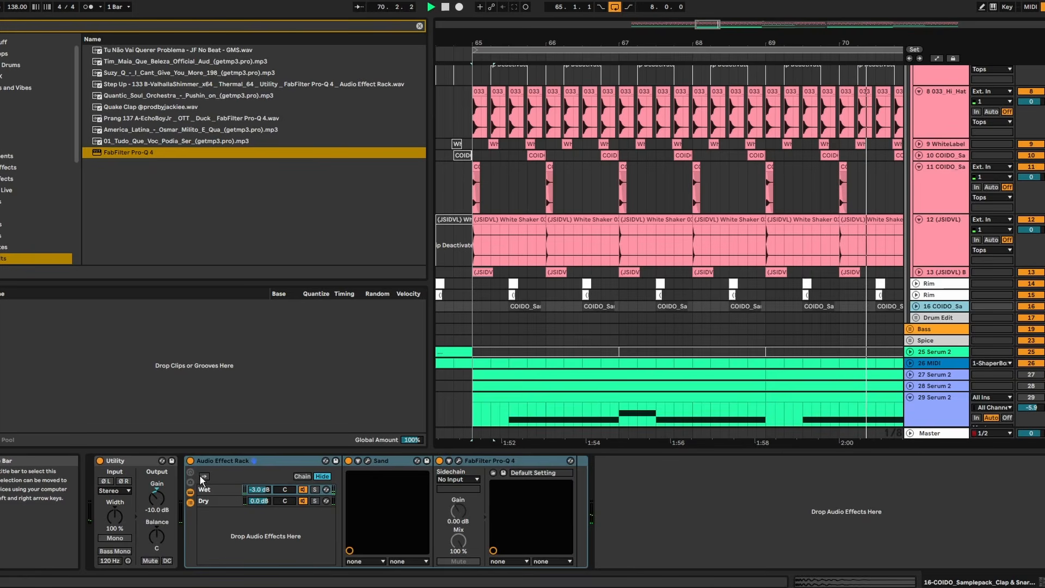
pyautogui.click(190, 461)
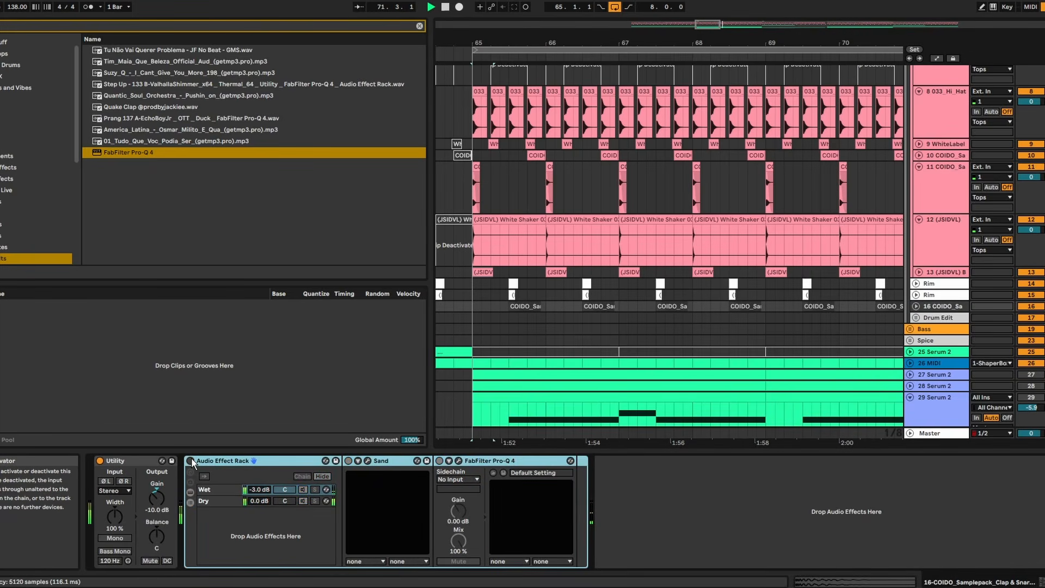
pyautogui.click(190, 461)
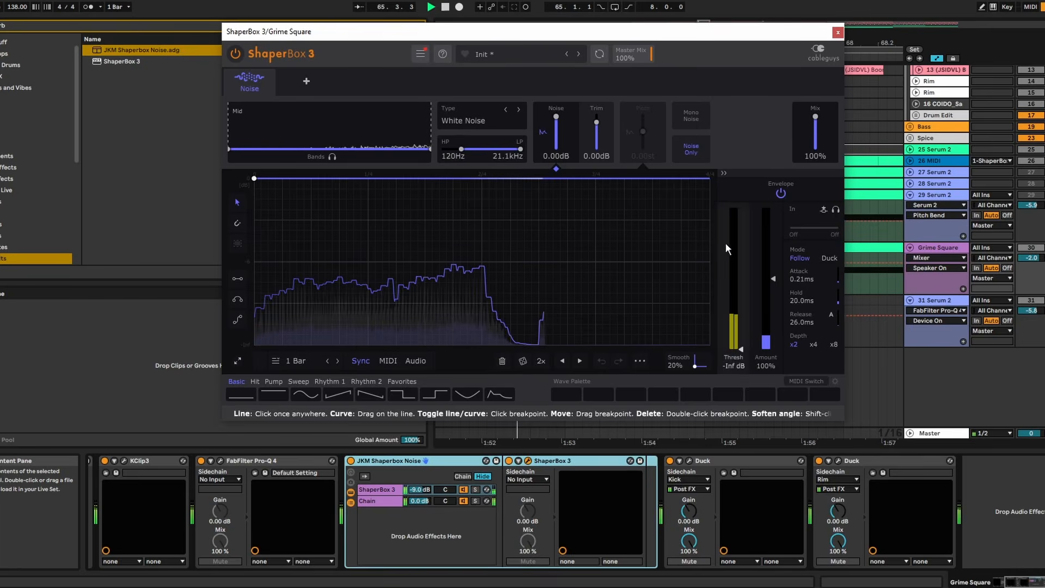
# - Shorten the release and hold times of the noise envelope follower in ShaperBox 3 on the Grime Square track
pyautogui.moveTo(810, 317); pyautogui.dragTo(811, 343)
pyautogui.moveTo(809, 298); pyautogui.dragTo(809, 326)
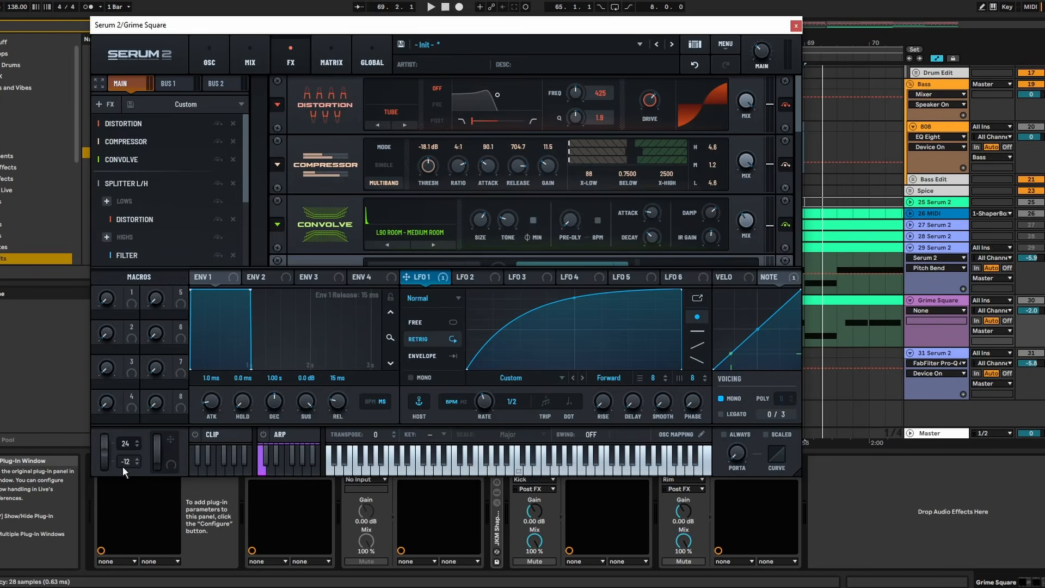
# - Resample the Grime Square patch in Serum 2 into oscillator C and set that oscillator's octave to +1
pyautogui.click(227, 69)
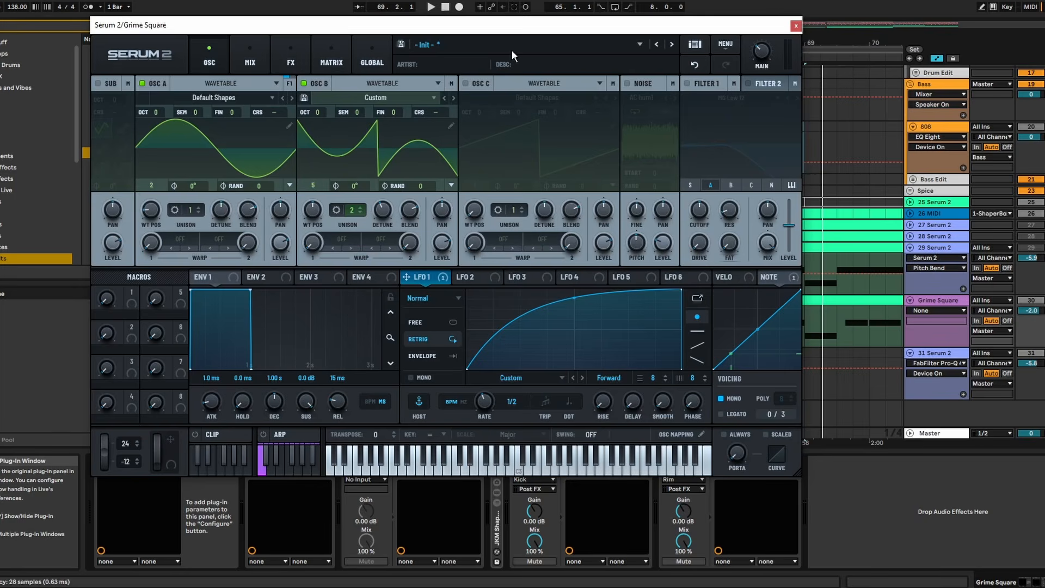
pyautogui.click(726, 44)
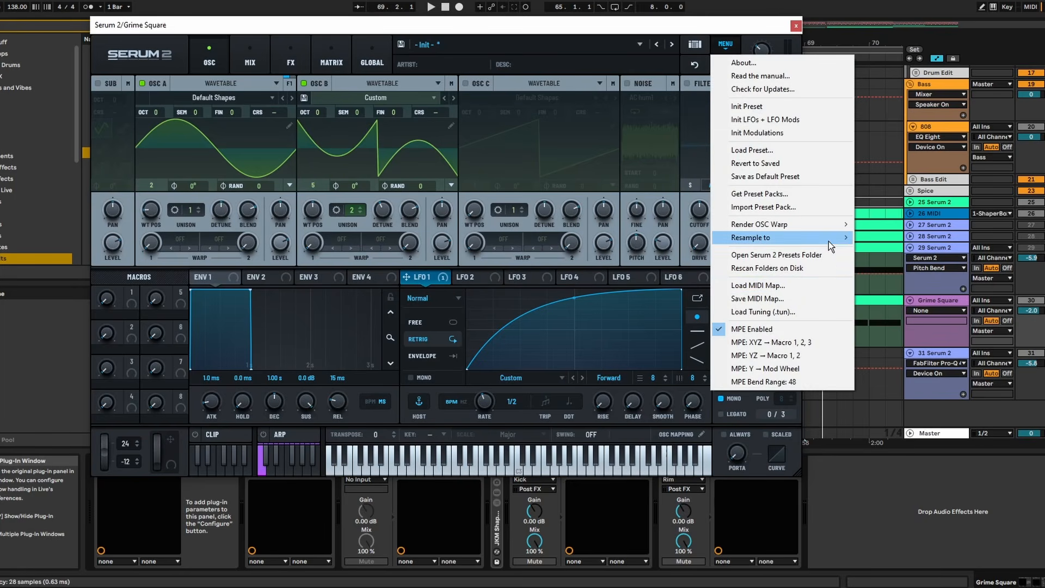
pyautogui.moveTo(827, 241)
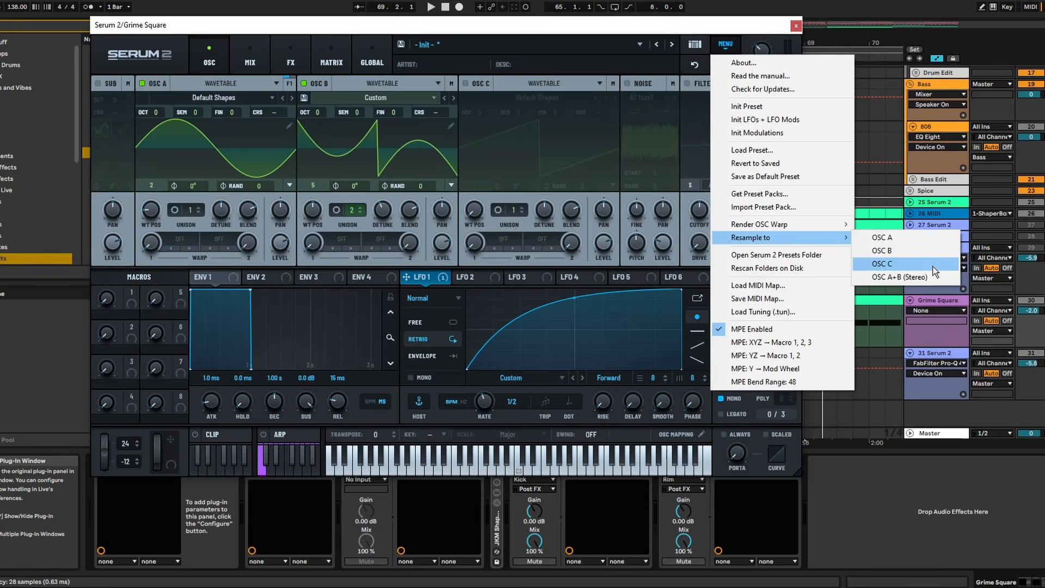
pyautogui.click(935, 266)
pyautogui.click(465, 83)
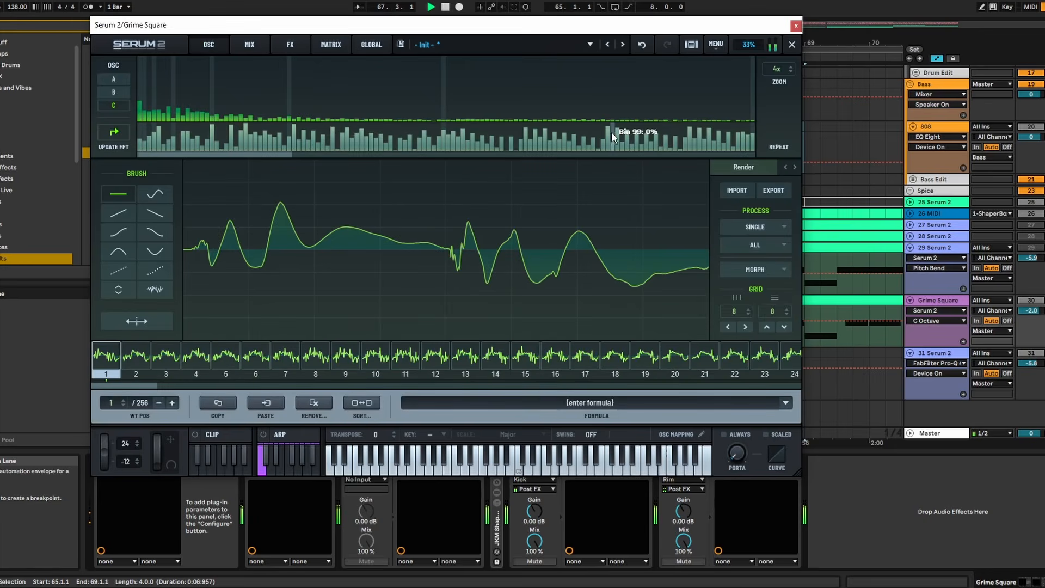
# - Apply Remove Fundamental (HPF) to all frames of oscillator C's Render wavetable, play the result, and leave the wavetable editor
pyautogui.click(613, 126)
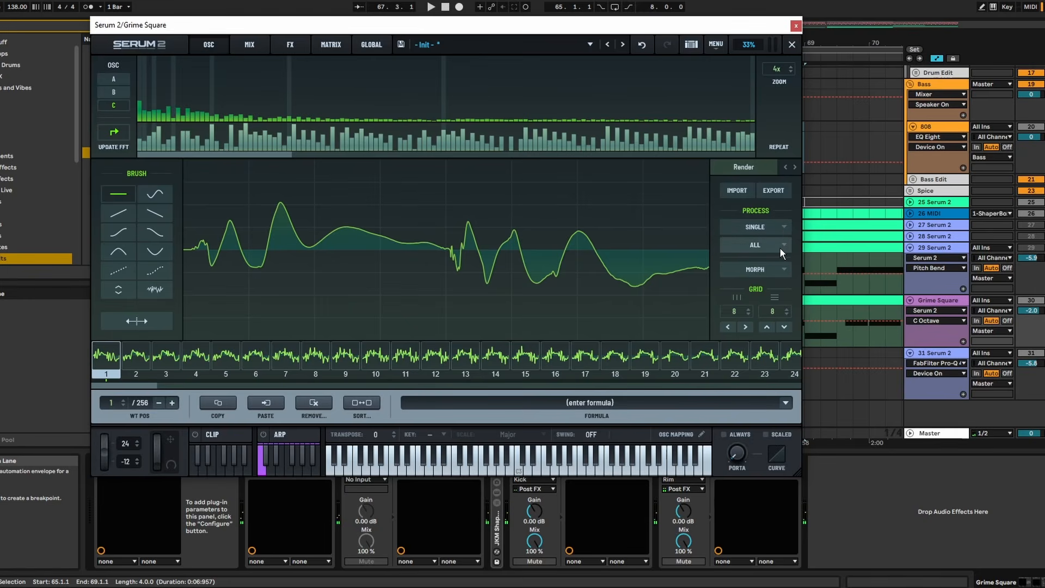
pyautogui.click(763, 246)
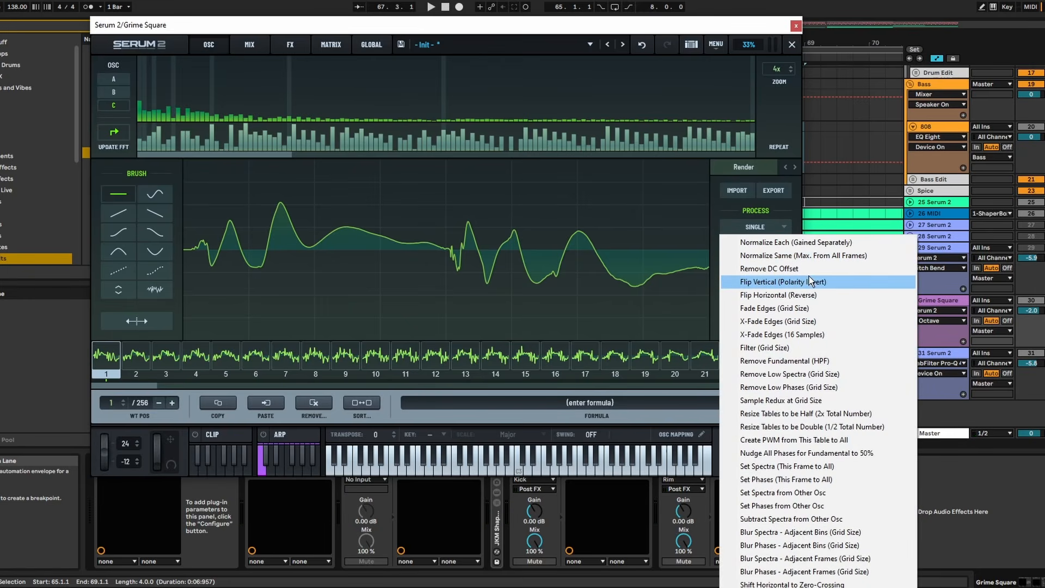
pyautogui.click(819, 361)
pyautogui.press('space')
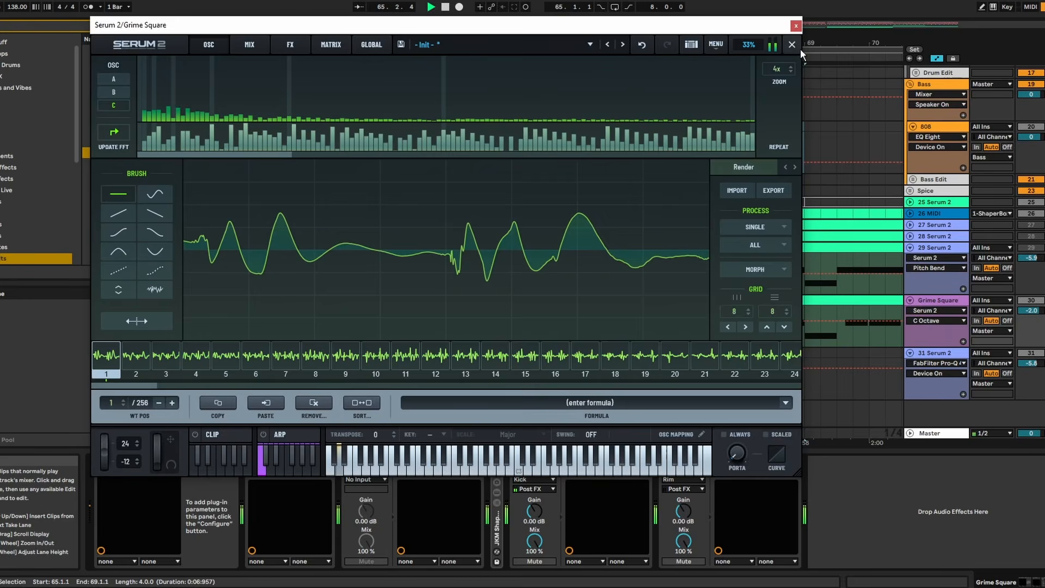
pyautogui.click(793, 46)
# - Disable oscillator B, and set oscillator C's wavetable position to 148 and its octave to 0
pyautogui.moveTo(470, 214)
pyautogui.mouseDown()
pyautogui.moveTo(476, 182)
pyautogui.moveTo(476, 208)
pyautogui.mouseUp()
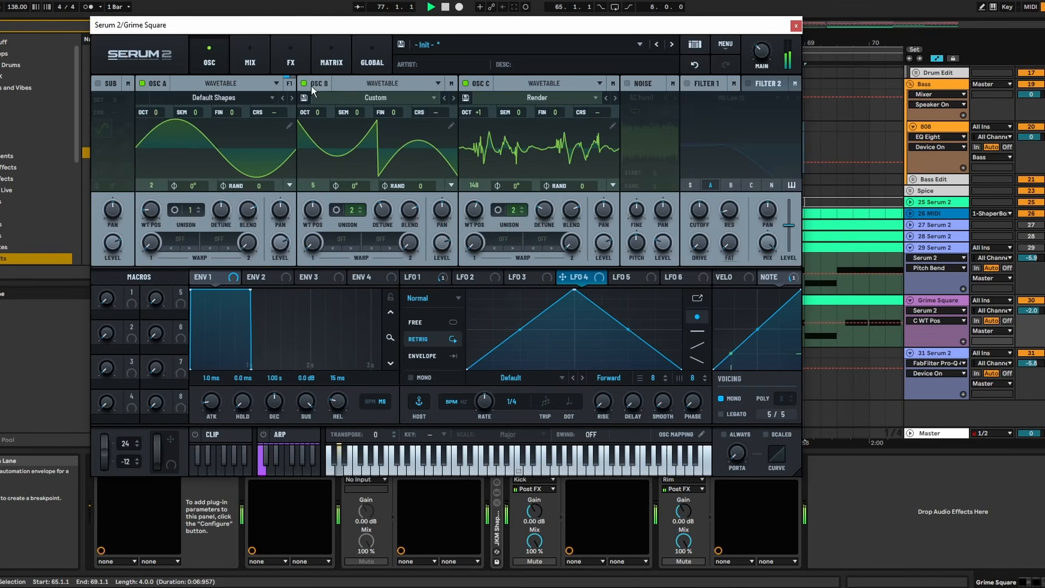
pyautogui.click(311, 85)
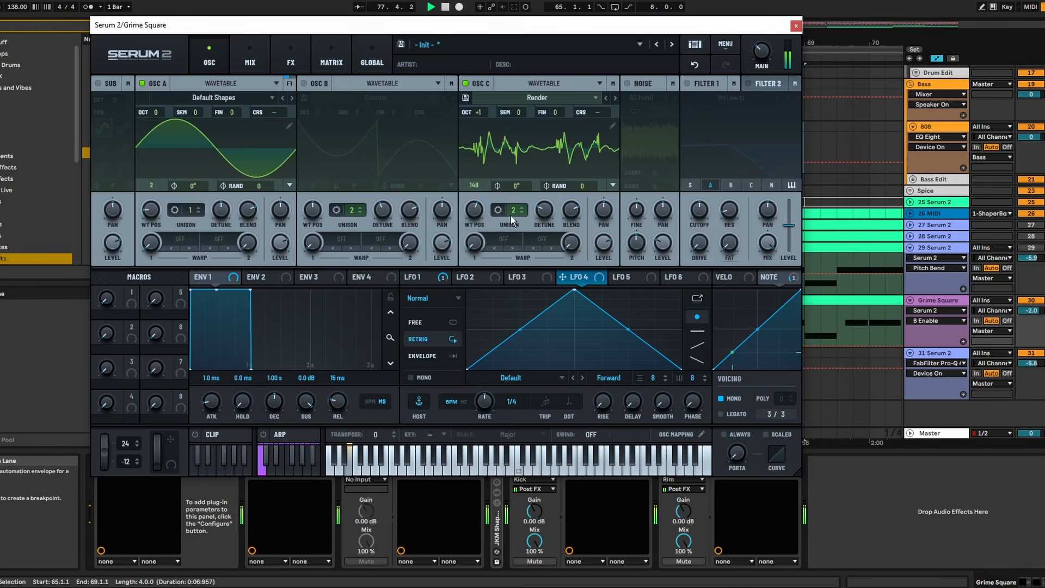
pyautogui.click(476, 107)
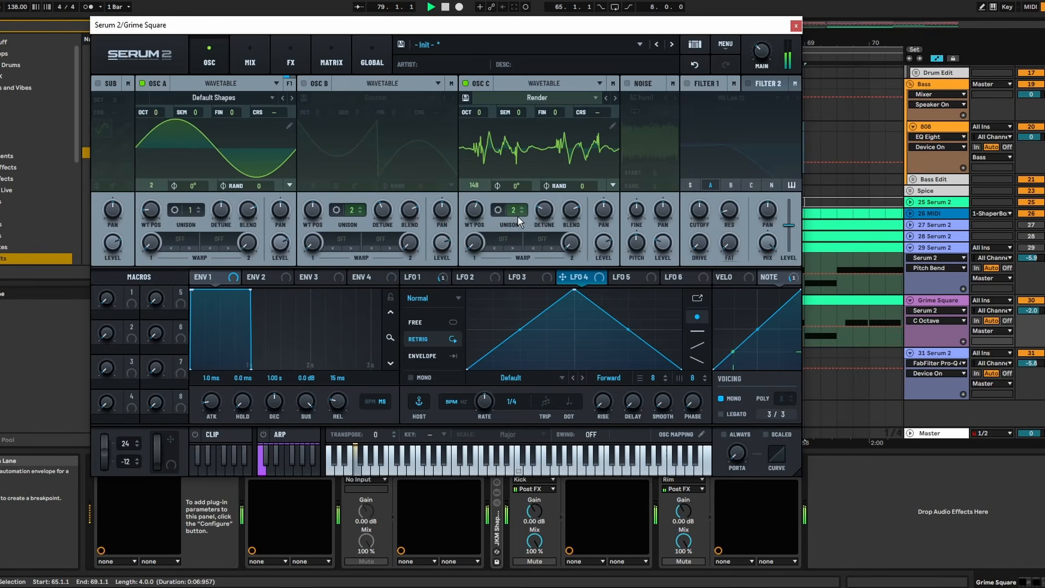
# - Set oscillator C to one unison voice with 0.00 detune and move its wavetable position to 174
pyautogui.click(536, 213)
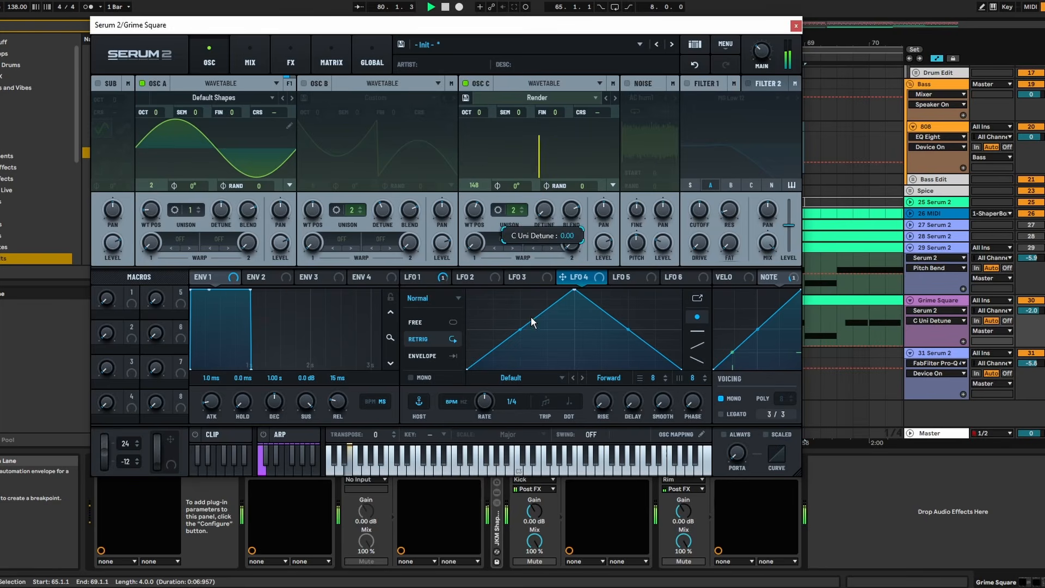
pyautogui.click(522, 213)
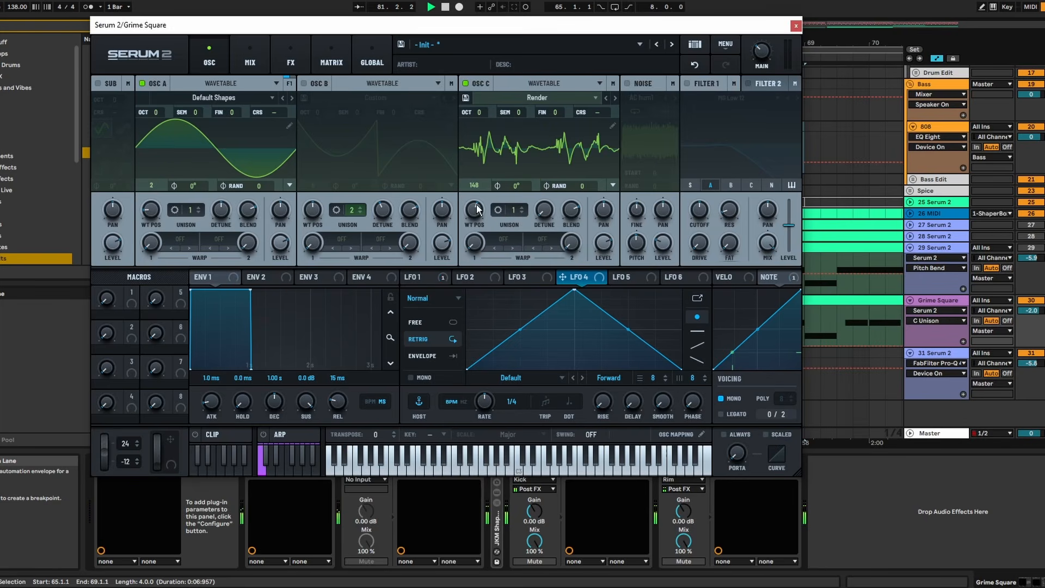
pyautogui.moveTo(475, 211)
pyautogui.mouseDown()
pyautogui.moveTo(476, 198)
pyautogui.moveTo(485, 222)
pyautogui.moveTo(481, 206)
pyautogui.mouseUp()
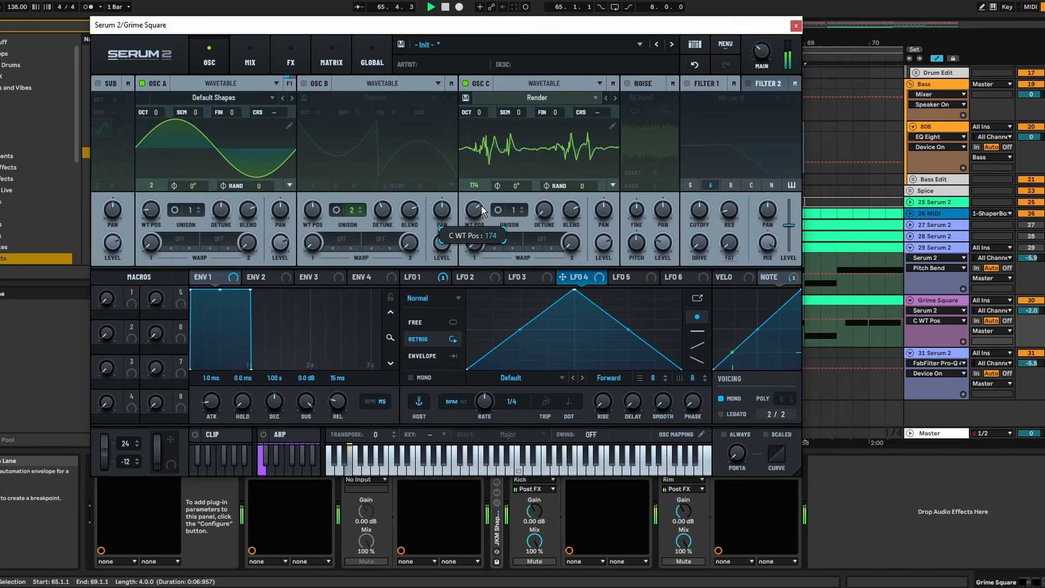
# - Apply Morph - Crossfade to oscillator C's Render wavetable, move its wavetable position to about 156, and close Serum 2
pyautogui.click(612, 126)
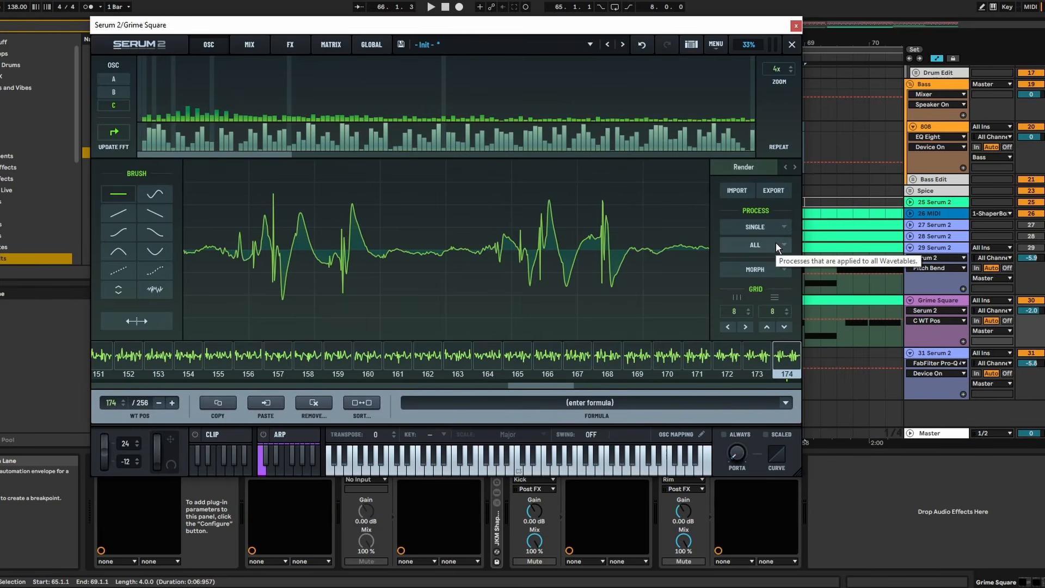
pyautogui.click(784, 271)
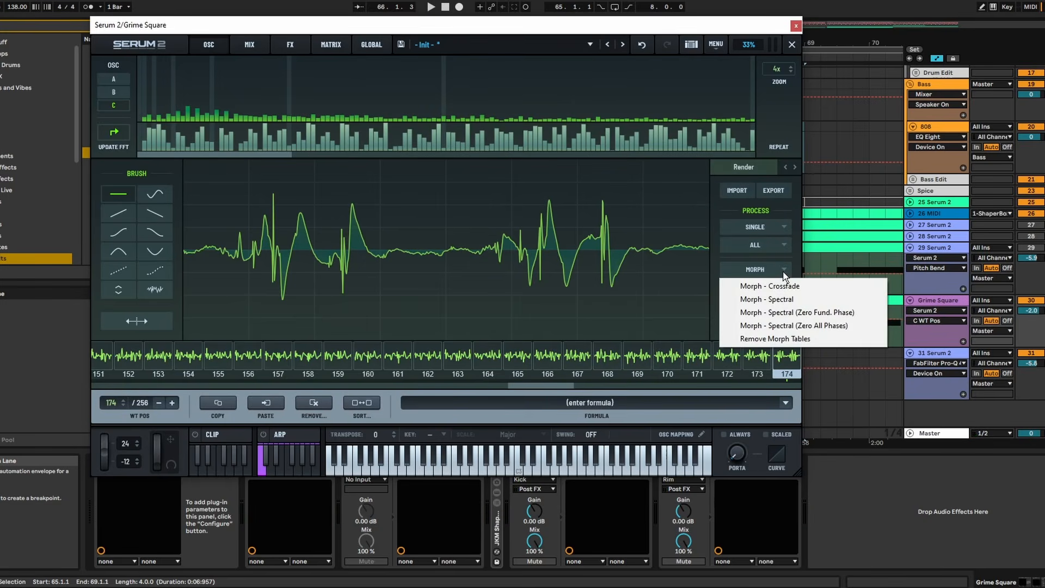
pyautogui.click(783, 270)
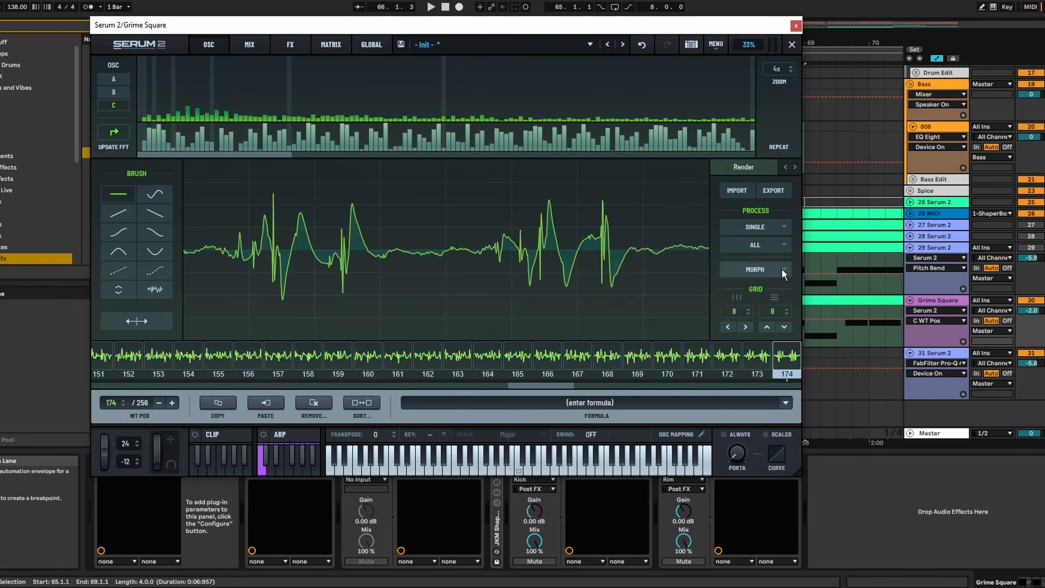
pyautogui.click(784, 245)
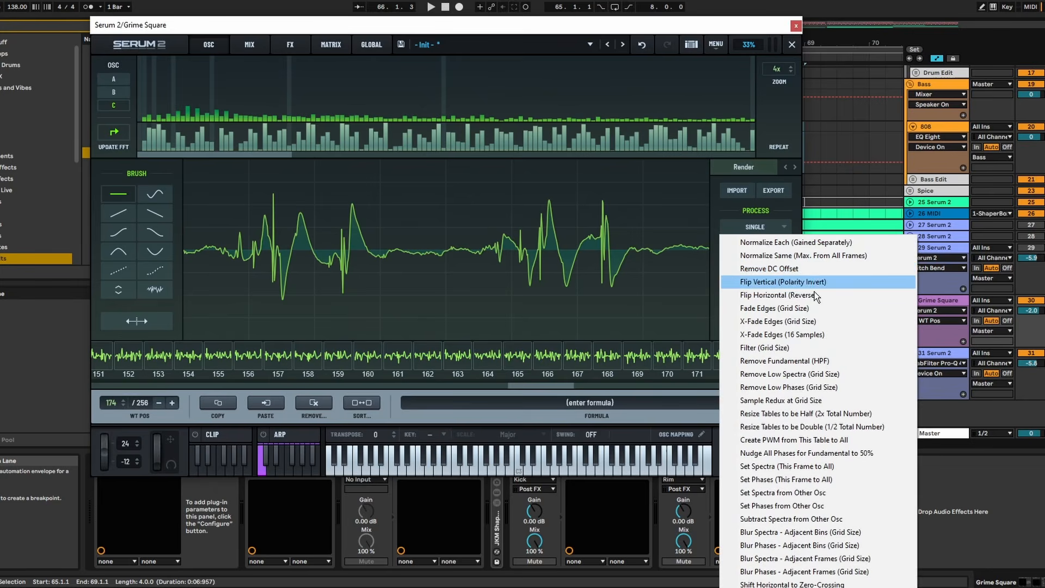
pyautogui.click(817, 320)
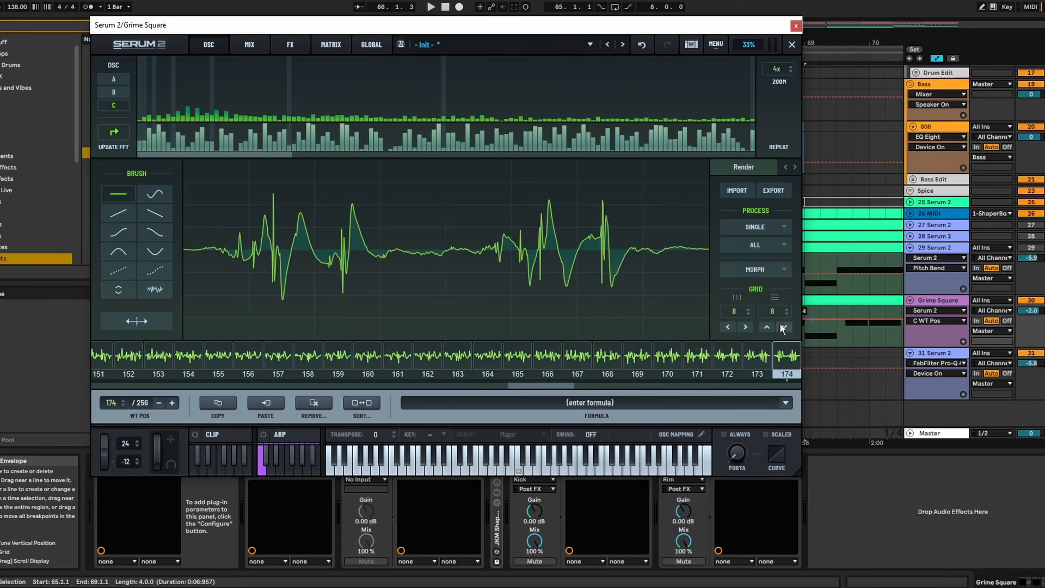
pyautogui.click(765, 270)
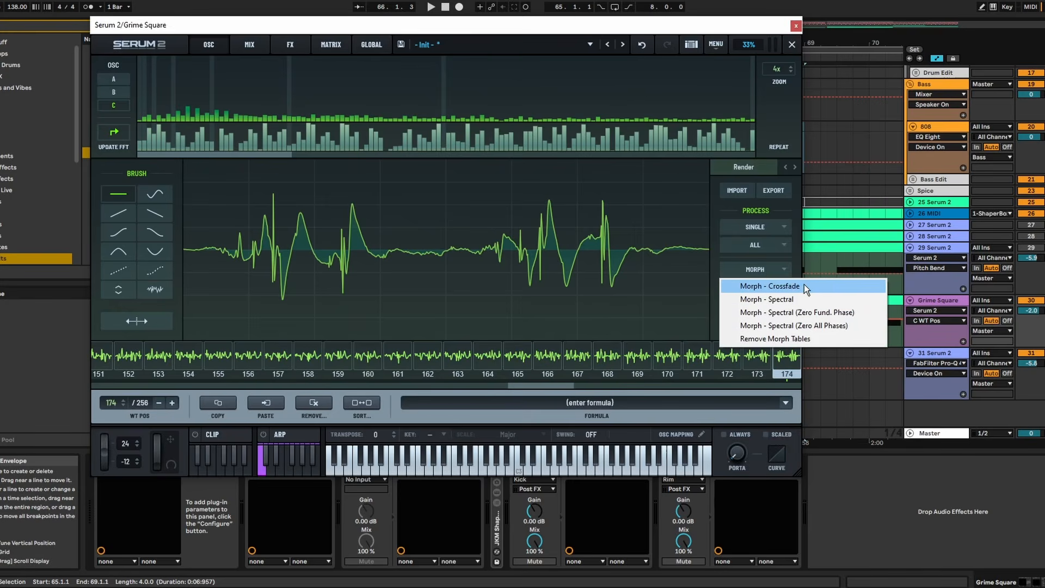
pyautogui.click(805, 286)
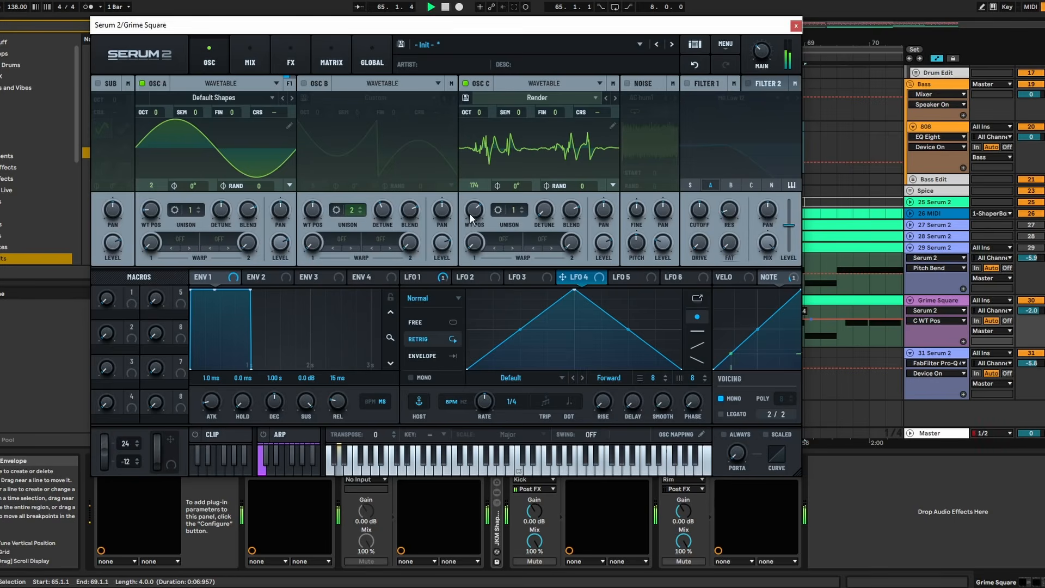
pyautogui.moveTo(472, 219)
pyautogui.mouseDown()
pyautogui.moveTo(479, 252)
pyautogui.moveTo(479, 209)
pyautogui.mouseUp()
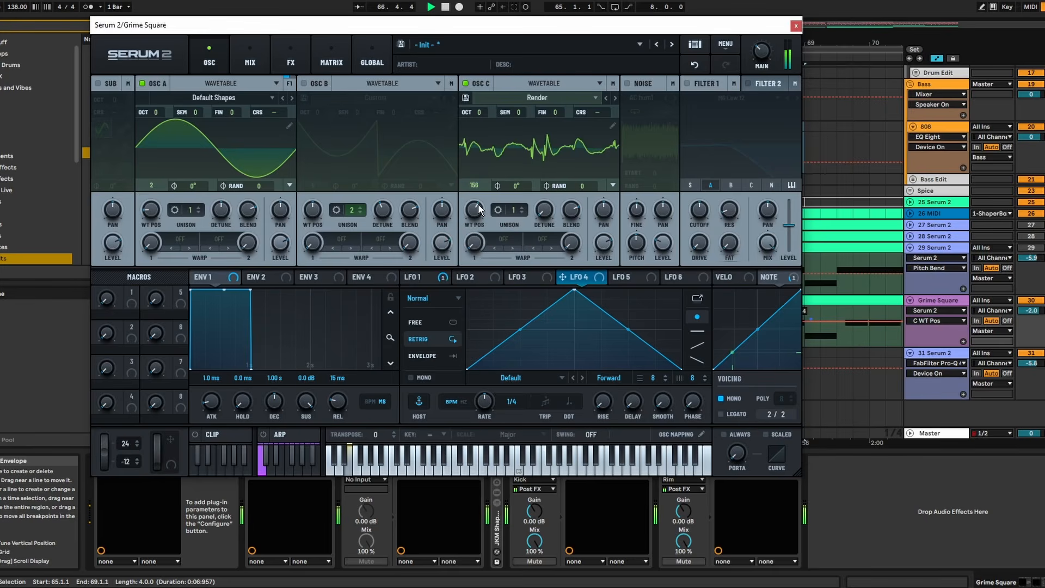
pyautogui.click(796, 26)
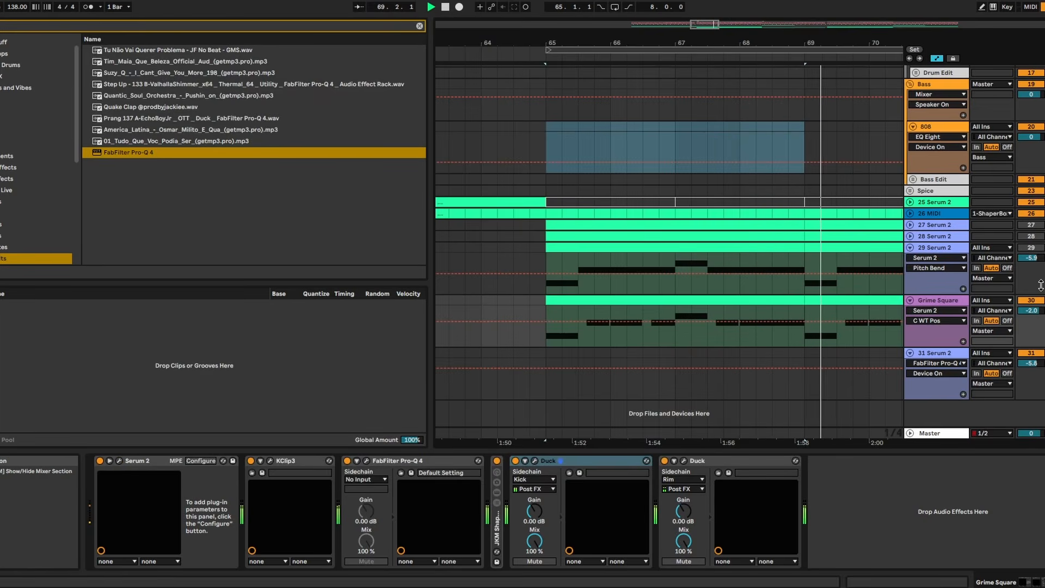
# - Set the last distortion in the Grime Square's Serum 2 effects chain to Overdrive with a stack of 4
pyautogui.click(525, 255)
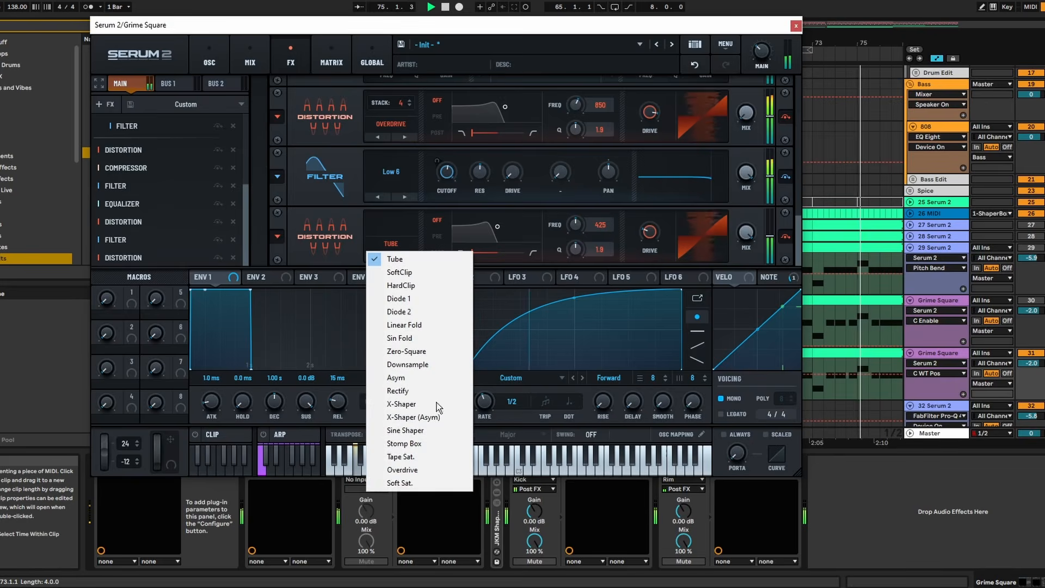
pyautogui.click(433, 469)
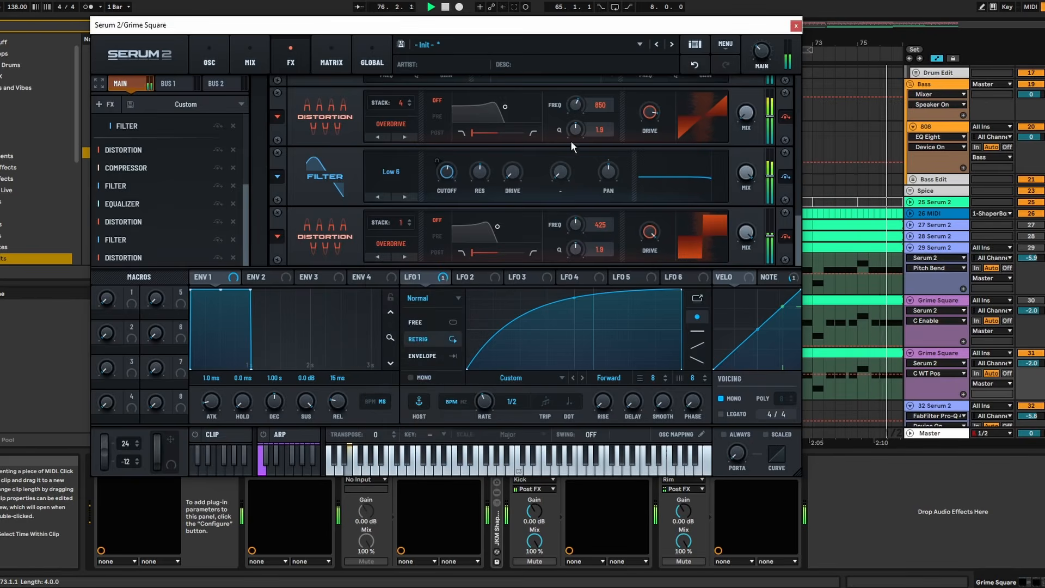
pyautogui.click(412, 220)
pyautogui.click(412, 220)
pyautogui.click(411, 221)
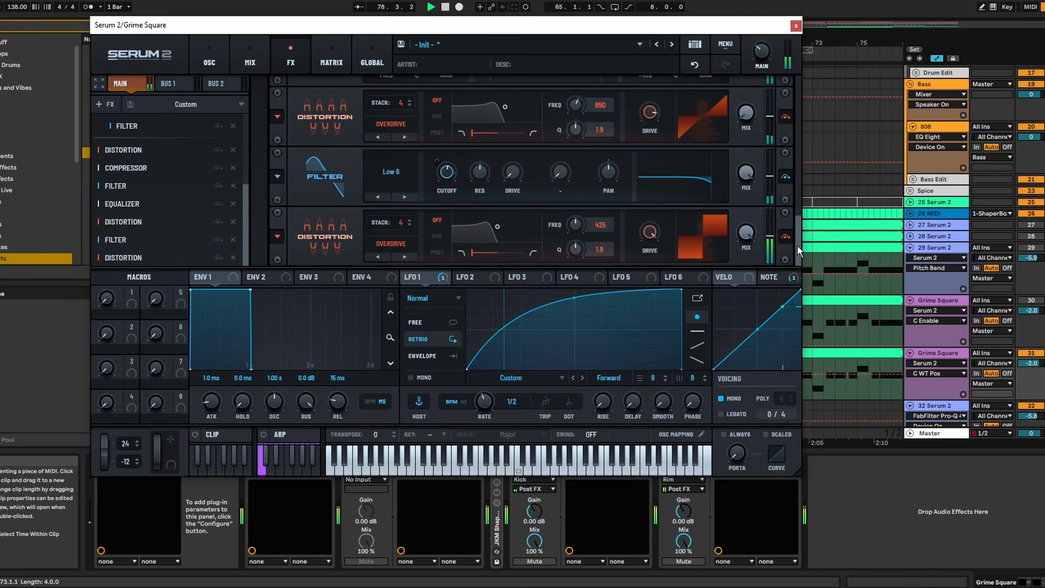
# - Audition upward pitch bends on the second Grime Square layer's Serum 2 during playback, and close the synth
pyautogui.click(473, 276)
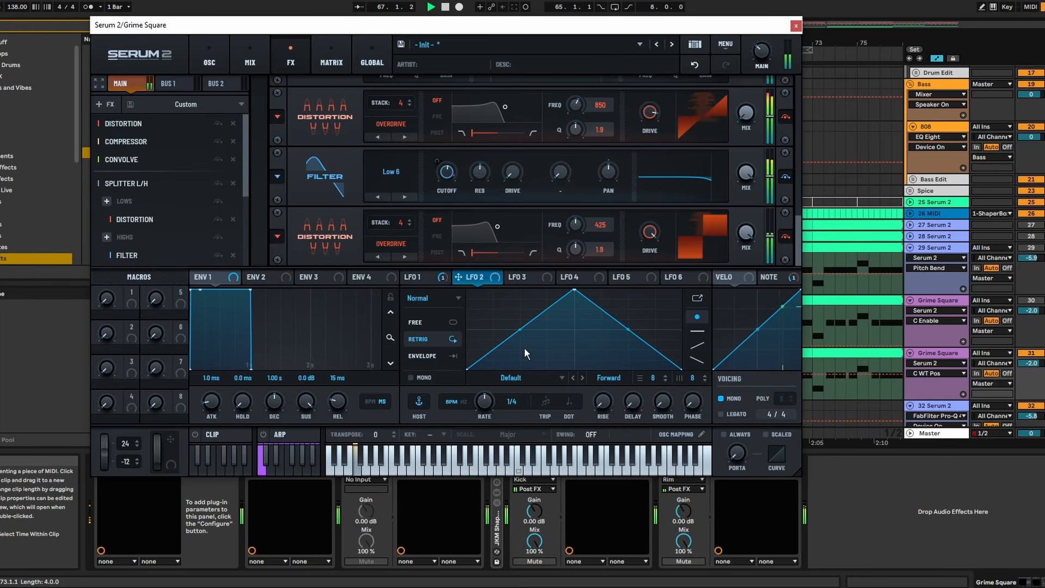
pyautogui.click(216, 64)
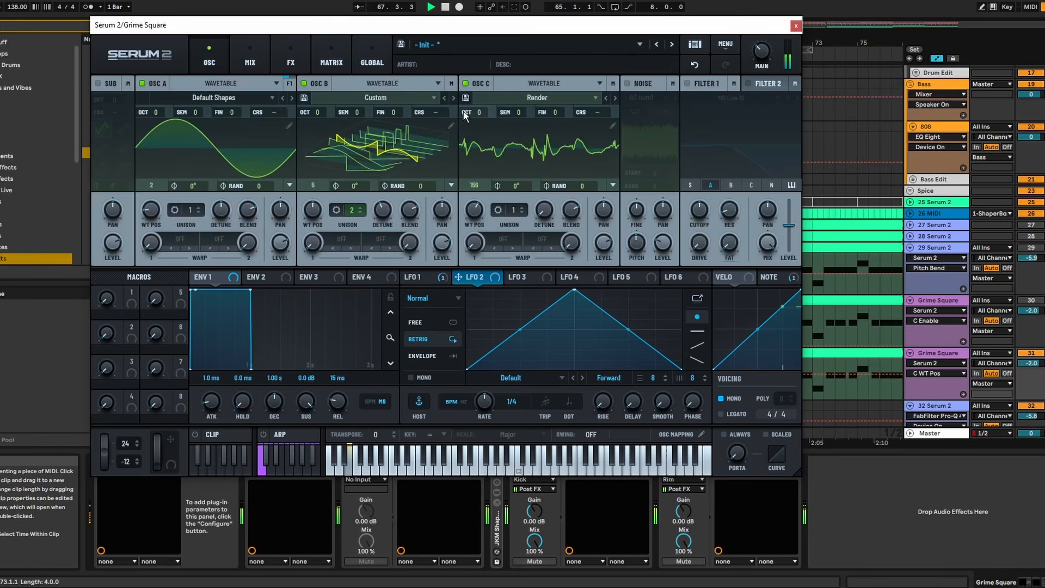
pyautogui.click(124, 440)
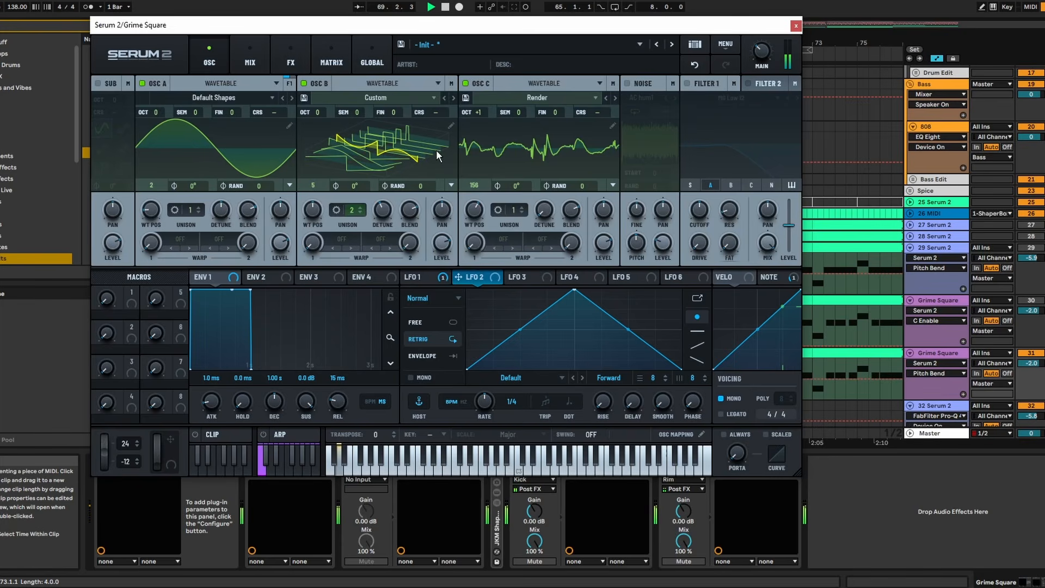
pyautogui.moveTo(103, 456); pyautogui.dragTo(113, 318)
pyautogui.moveTo(105, 455); pyautogui.dragTo(102, 222)
pyautogui.moveTo(102, 461); pyautogui.dragTo(112, 415)
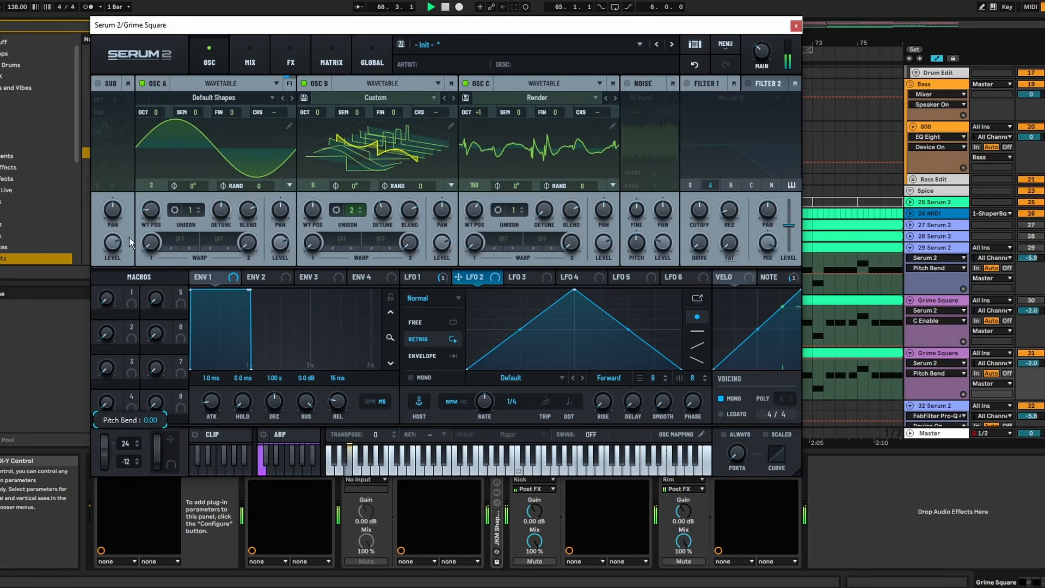
pyautogui.moveTo(102, 457); pyautogui.dragTo(150, 175)
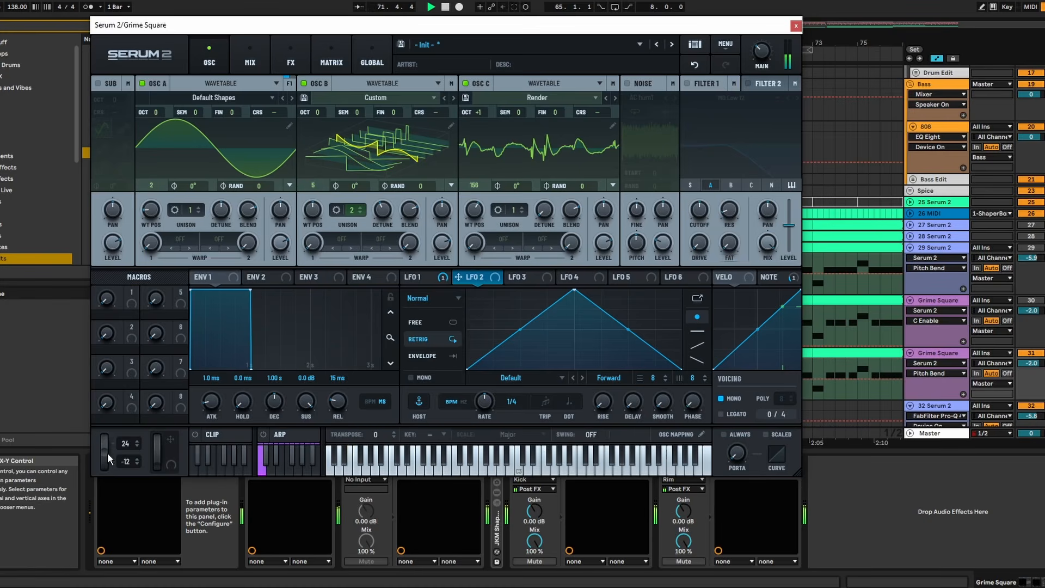
pyautogui.moveTo(107, 457); pyautogui.dragTo(122, 189)
pyautogui.press('space')
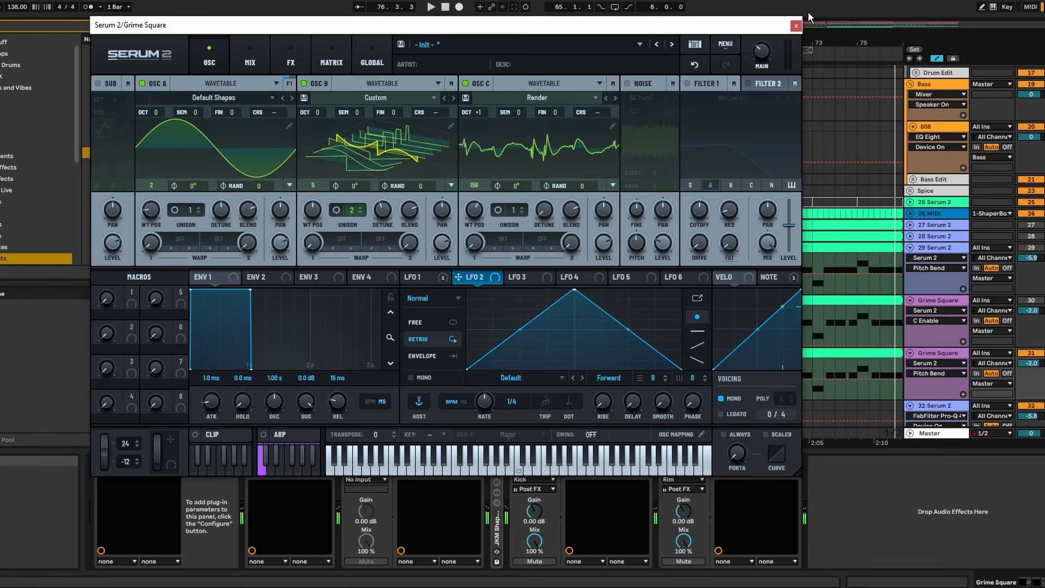
pyautogui.click(796, 26)
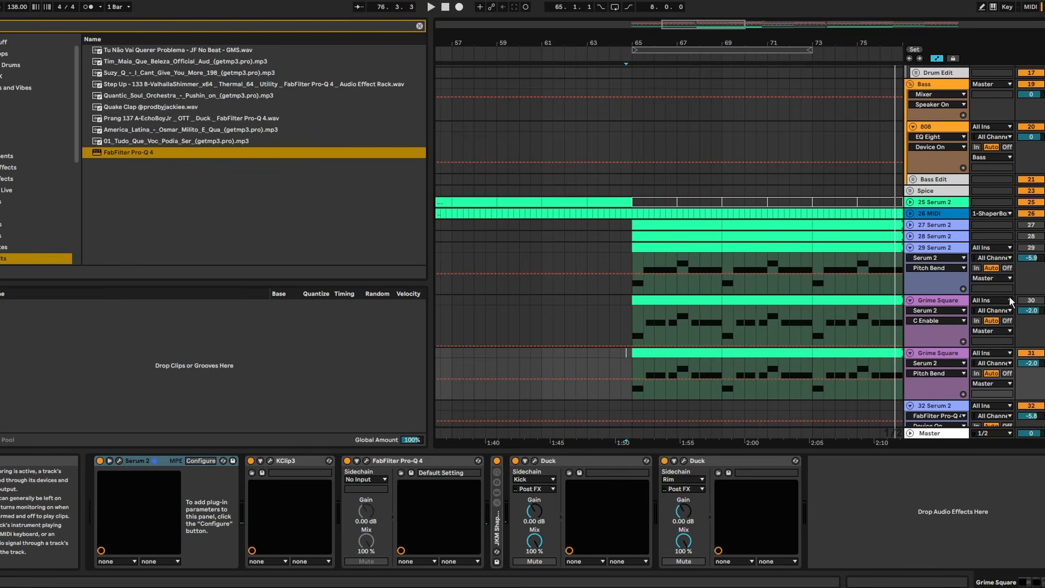
# - Audition the first Grime Square layer in place of the second, with its Serum 2 pitch bend raised to 24.00
pyautogui.click(1029, 353)
pyautogui.click(944, 309)
pyautogui.click(119, 460)
pyautogui.press('space')
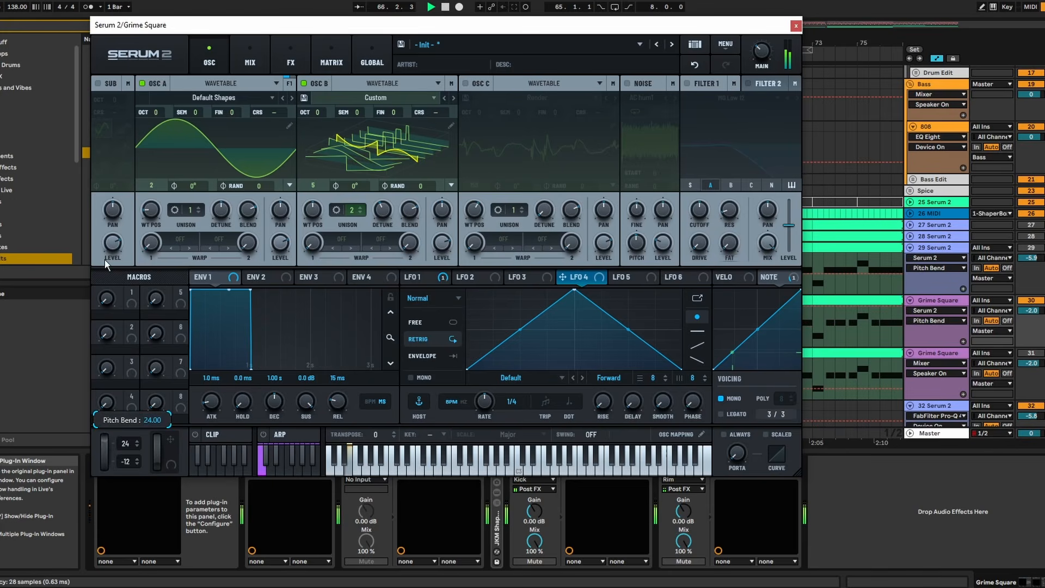
pyautogui.moveTo(106, 464); pyautogui.dragTo(108, 507)
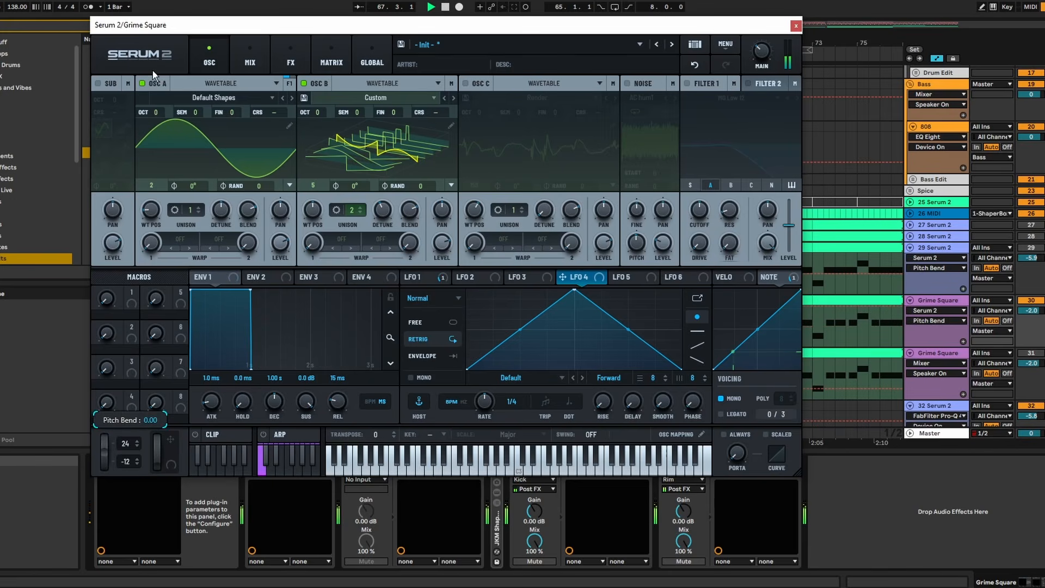
pyautogui.moveTo(105, 455); pyautogui.dragTo(164, 112)
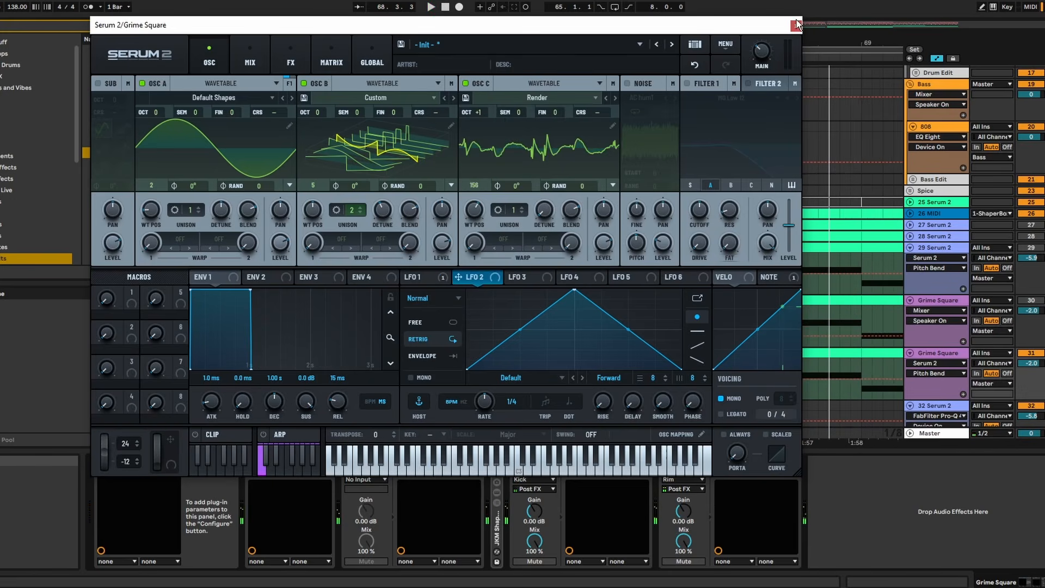
pyautogui.click(796, 26)
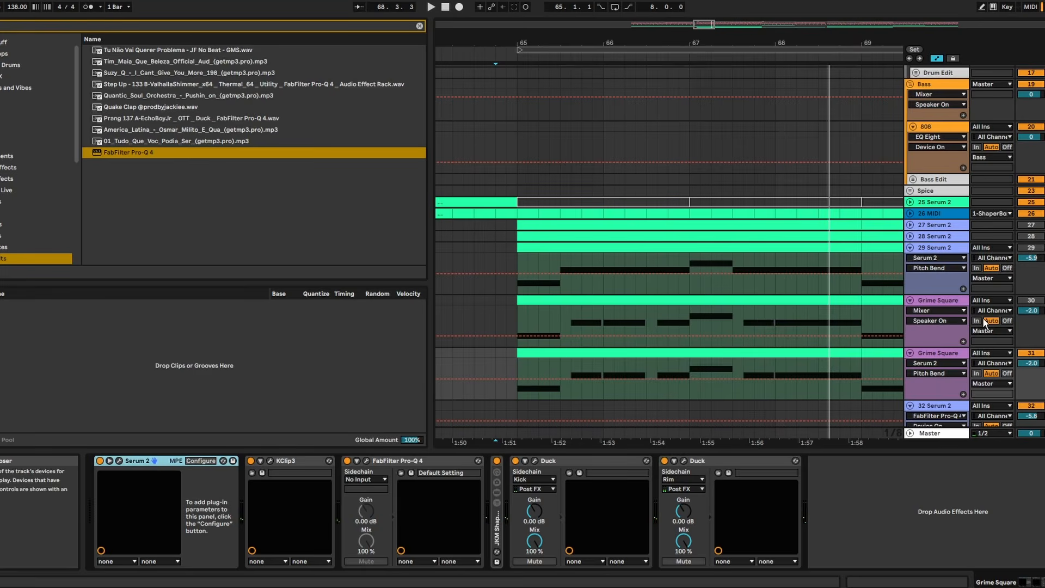
# - Activate Grime Square track 30 and deactivate its clip from 65.2 to 65.3, where track 31's layer takes over
pyautogui.click(1034, 300)
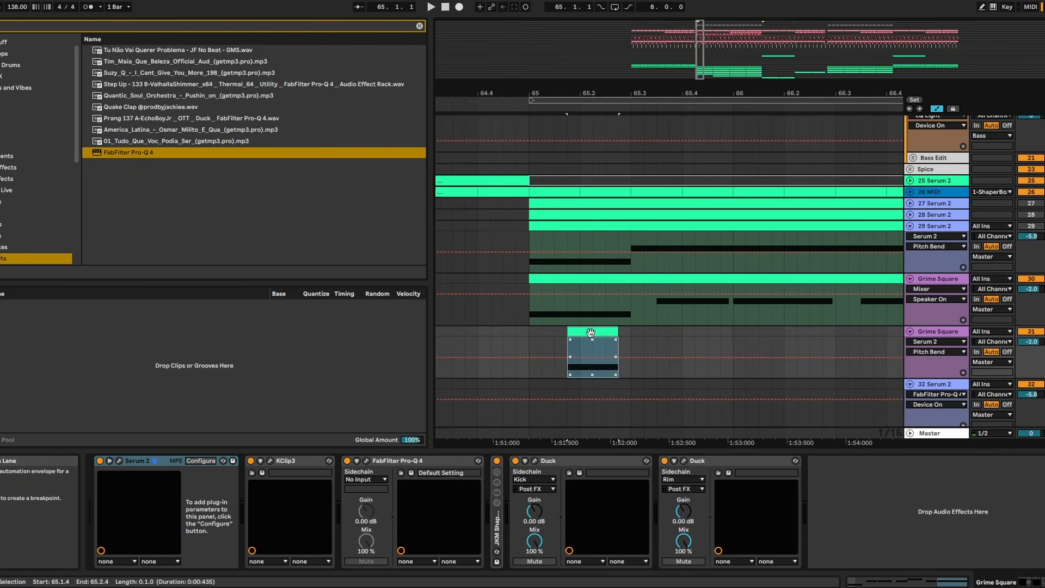
pyautogui.moveTo(590, 333); pyautogui.dragTo(615, 334)
pyautogui.moveTo(609, 333); pyautogui.dragTo(597, 330)
pyautogui.moveTo(626, 313); pyautogui.dragTo(581, 314)
pyautogui.press('0')
# - Shape the MIDI Ctrl Pitch Bend envelope of track 31's clip at 65.2 to rise to 8191 and hold until the clip ends
pyautogui.doubleClick(612, 330)
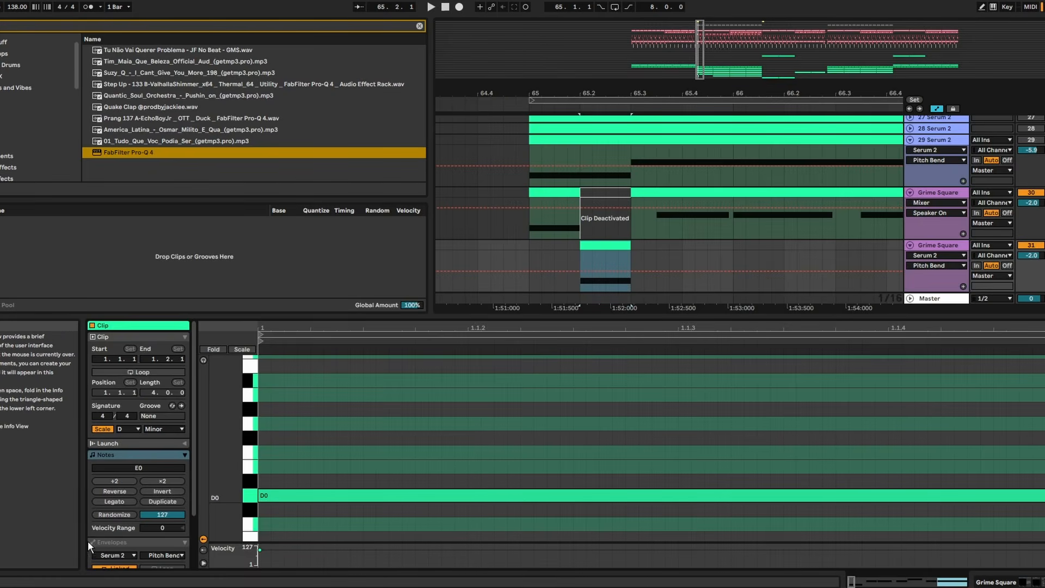
pyautogui.scroll(-1, 88, 541)
pyautogui.click(120, 519)
pyautogui.click(115, 413)
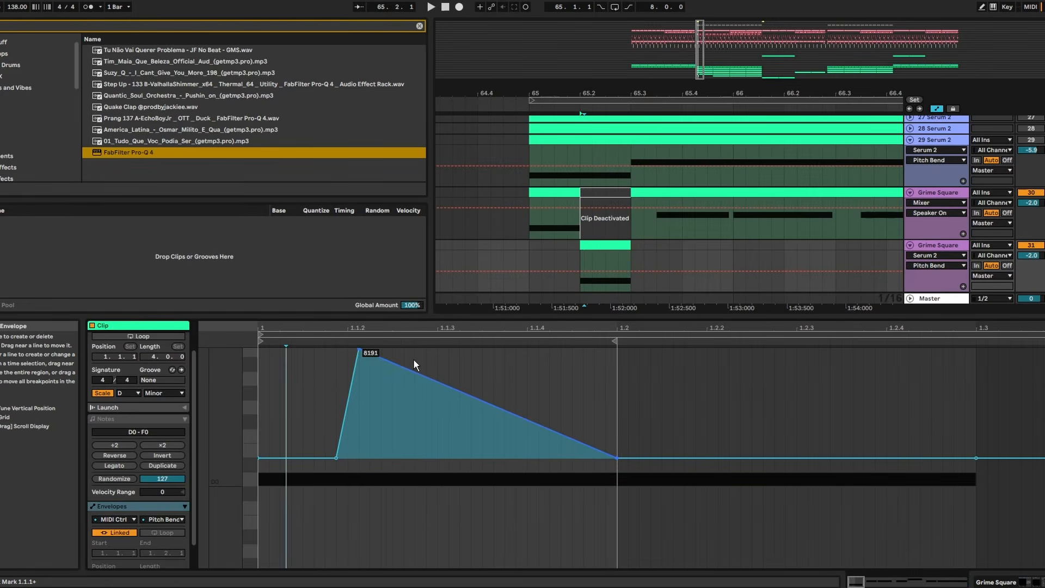
pyautogui.moveTo(417, 368)
pyautogui.mouseDown()
pyautogui.moveTo(461, 380)
pyautogui.moveTo(629, 348)
pyautogui.moveTo(615, 350)
pyautogui.mouseUp()
pyautogui.press('space')
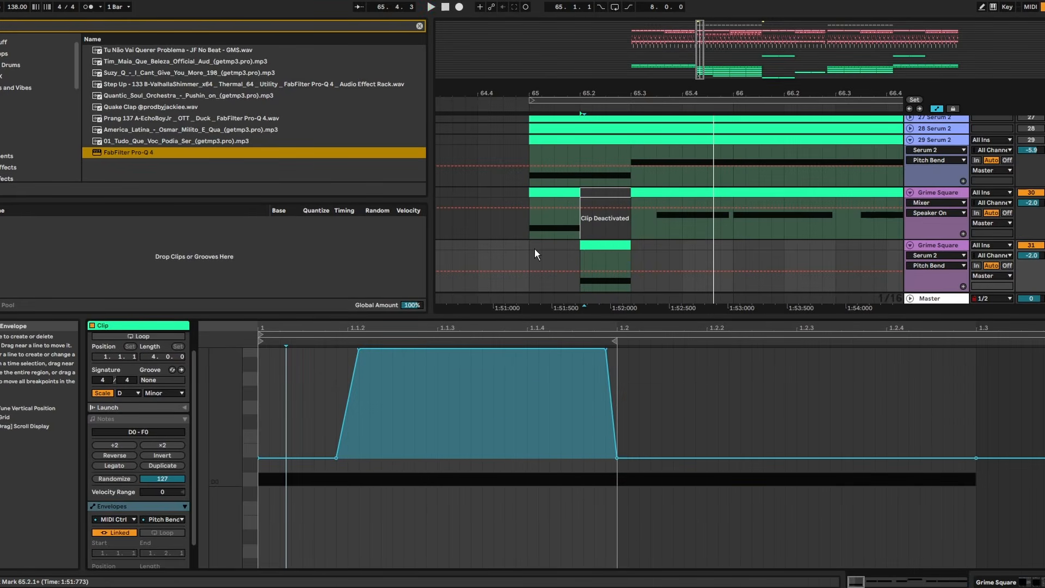
pyautogui.click(516, 231)
pyautogui.press('space')
pyautogui.press('space')
# - Move the start of the clip's pitch bend ramp earlier so that it rises more gradually, and play it back
pyautogui.click(585, 243)
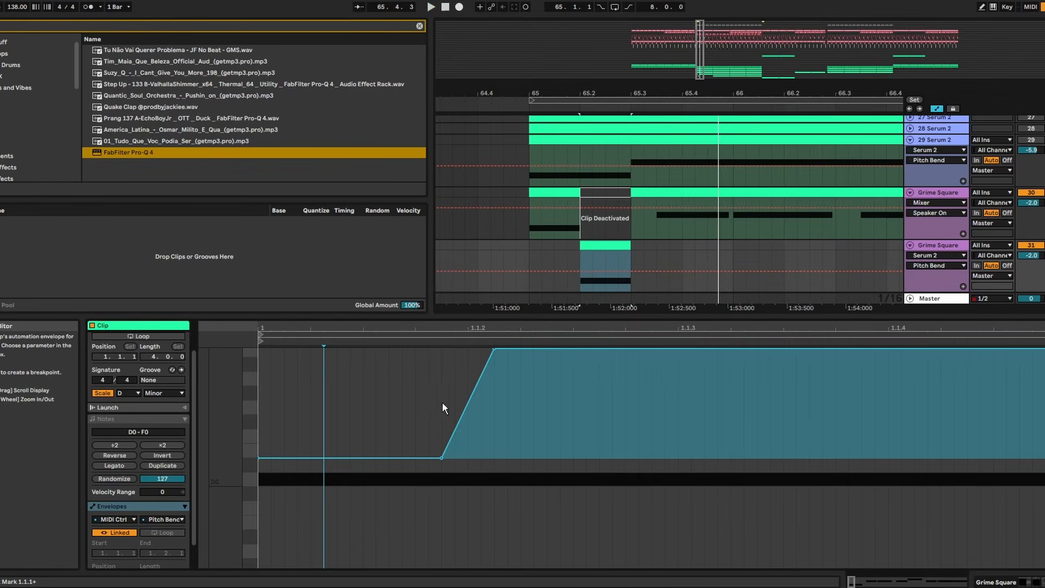
pyautogui.press('space')
pyautogui.click(442, 458)
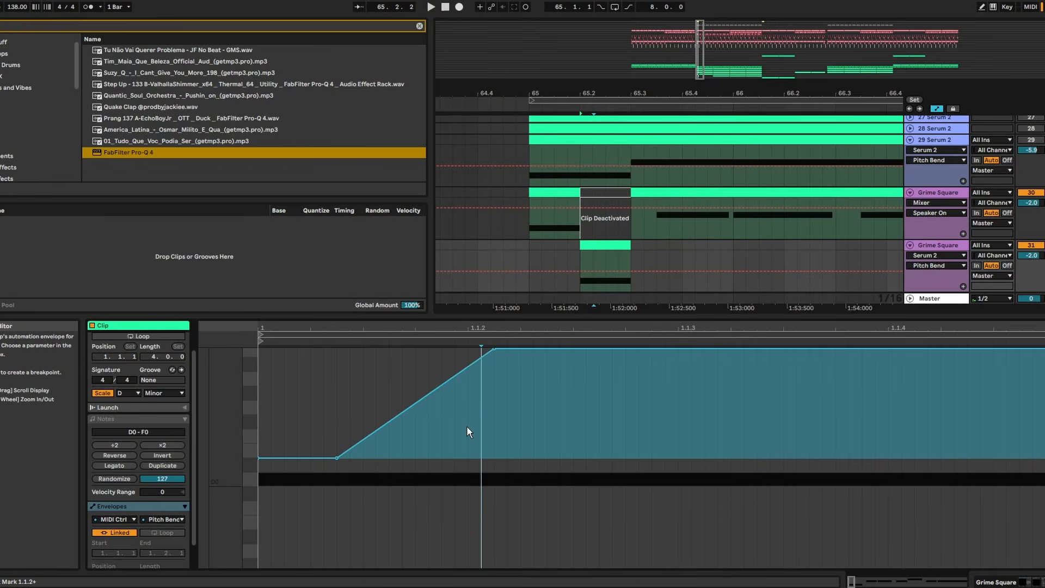
pyautogui.press('space')
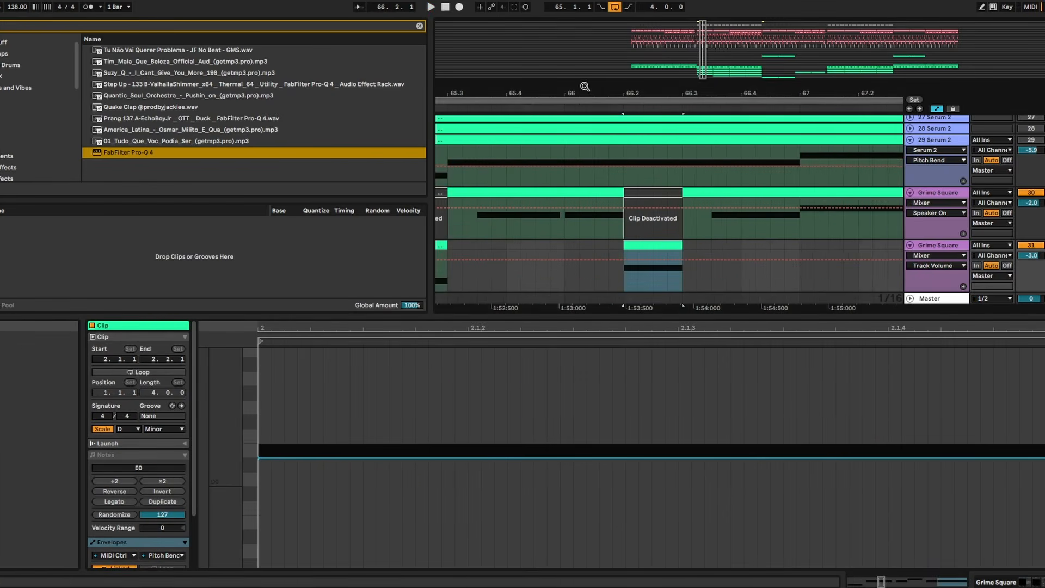
# - Copy the pitch bend envelope from track 31's clip at 65.2 into its clip at 66.2 and play the result
pyautogui.moveTo(585, 86); pyautogui.dragTo(588, 59)
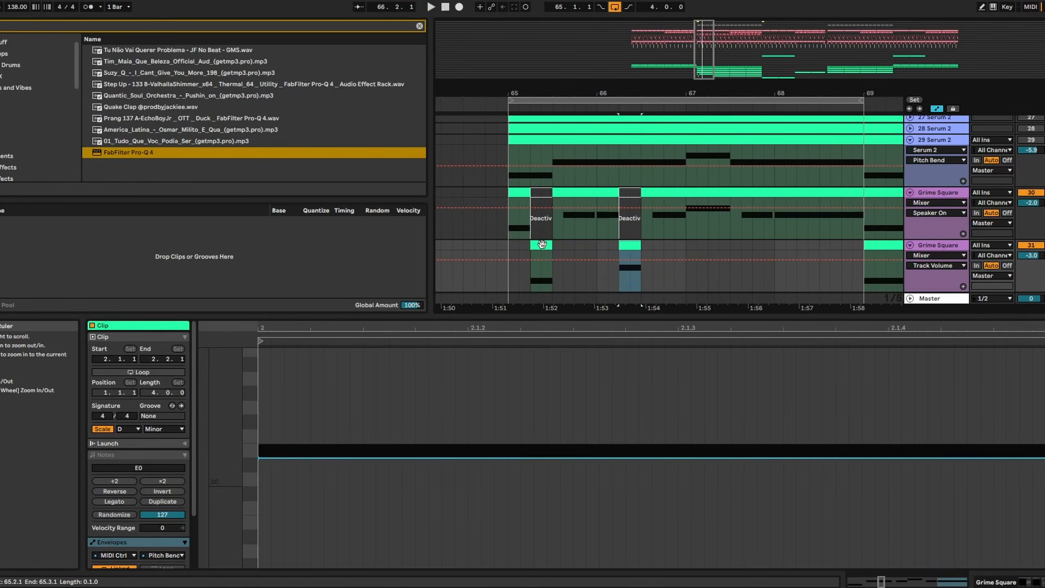
pyautogui.click(542, 245)
pyautogui.moveTo(261, 393); pyautogui.dragTo(1043, 394)
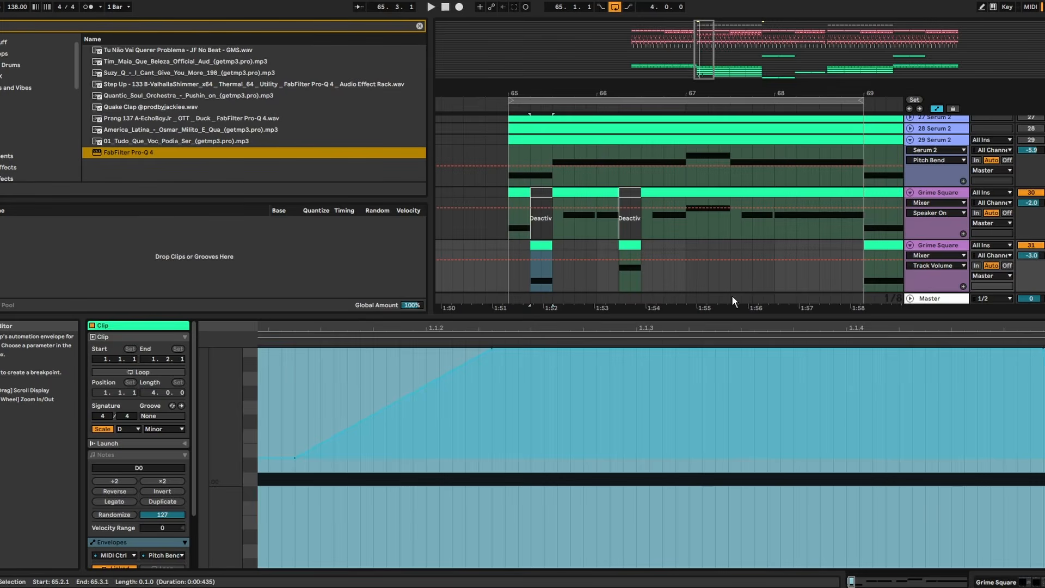
pyautogui.click(621, 255)
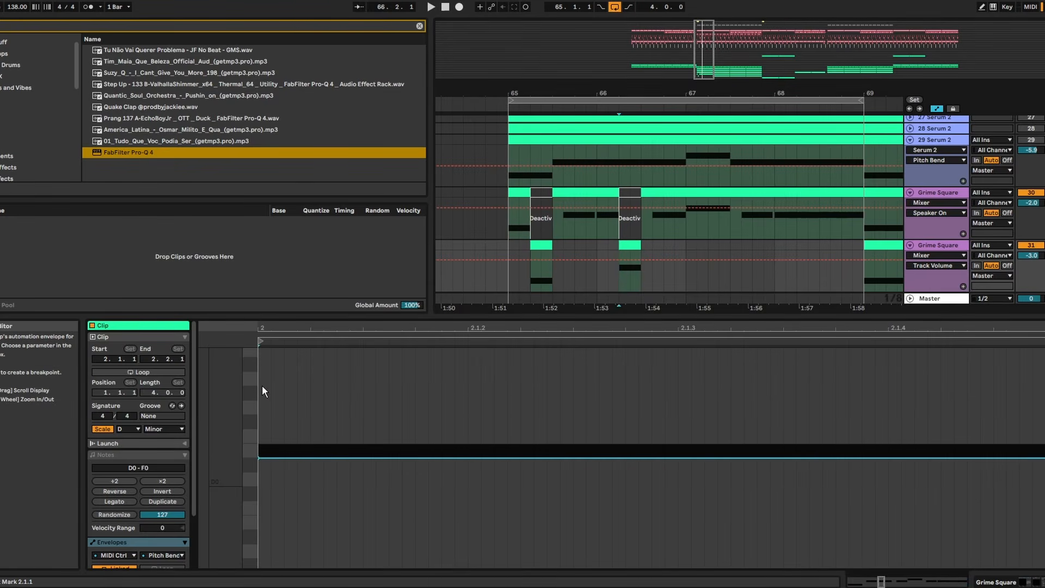
pyautogui.hotkey('ctrl', 'v')
pyautogui.press('space')
pyautogui.click(486, 228)
pyautogui.press('space')
pyautogui.press('space')
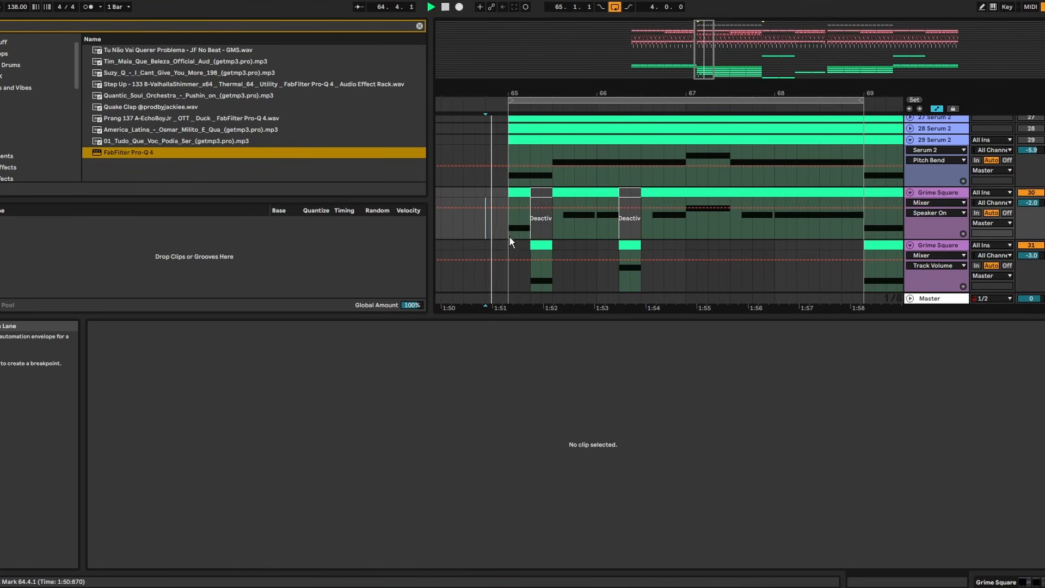
# - Replace the first Grime Square layer with the second from 67.2 to 67.3 and play the four-bar loop
pyautogui.moveTo(616, 89); pyautogui.dragTo(616, 141)
pyautogui.moveTo(684, 91); pyautogui.dragTo(553, 60)
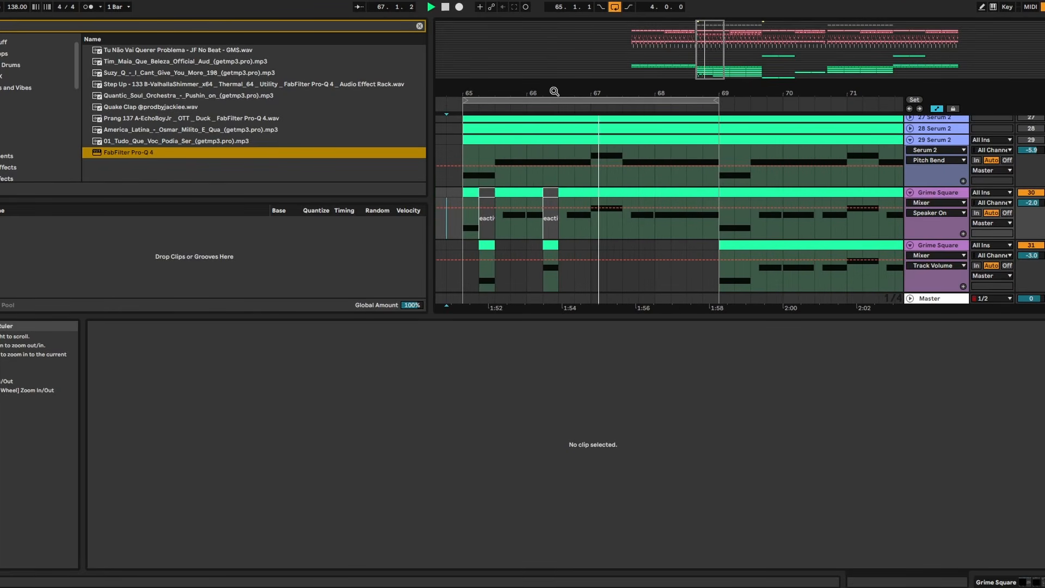
pyautogui.press('space')
pyautogui.press('space')
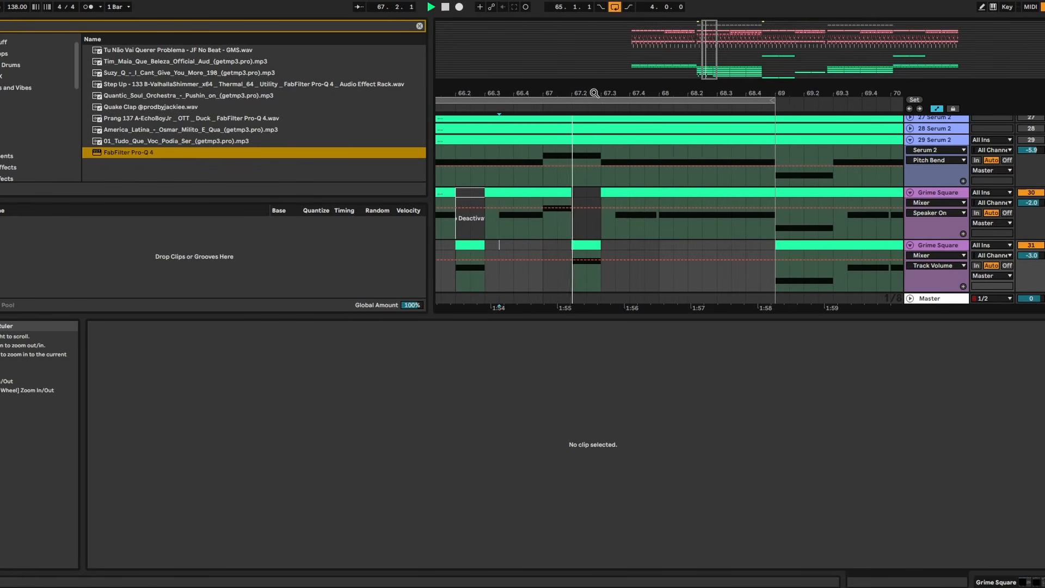
pyautogui.moveTo(595, 93); pyautogui.dragTo(610, 69)
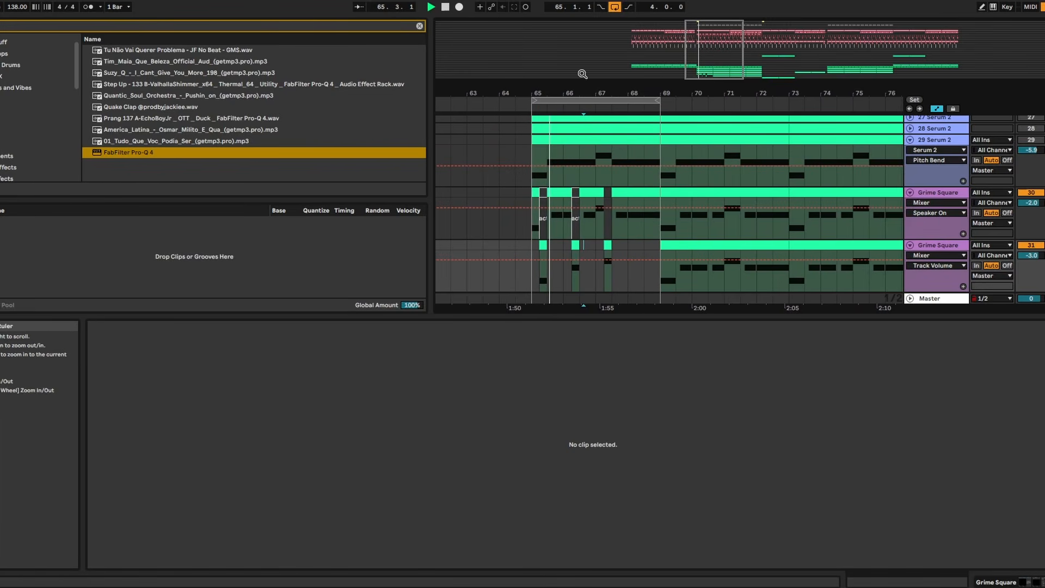
pyautogui.moveTo(572, 92); pyautogui.dragTo(572, 136)
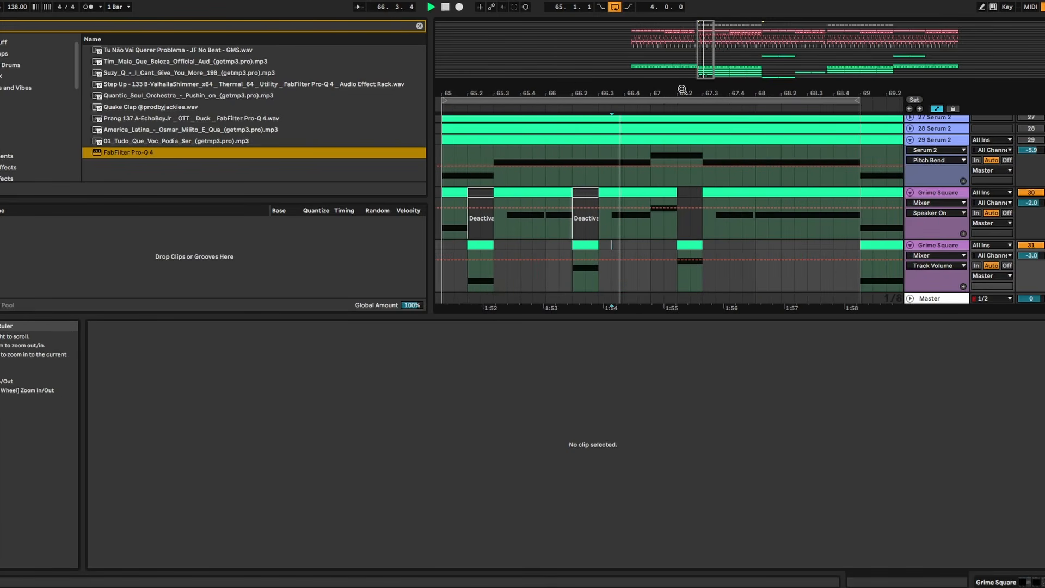
pyautogui.moveTo(690, 97); pyautogui.dragTo(538, 105)
pyautogui.moveTo(682, 97); pyautogui.dragTo(685, 97)
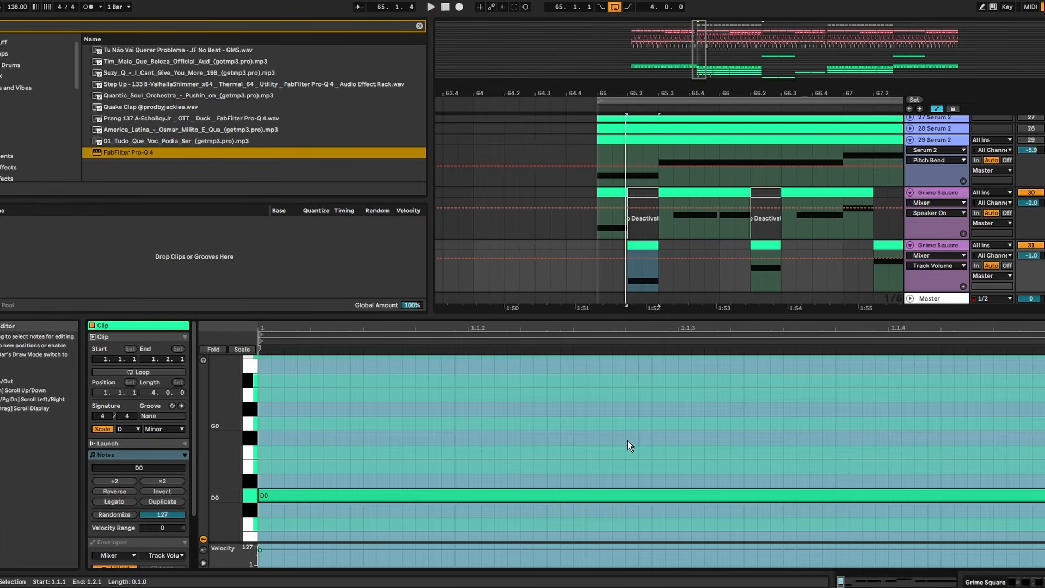
# - Raise track 31's note at 65.2 an octave to D1, and raise its notes at 66.2 and 67.2 by an octave too
pyautogui.click(546, 493)
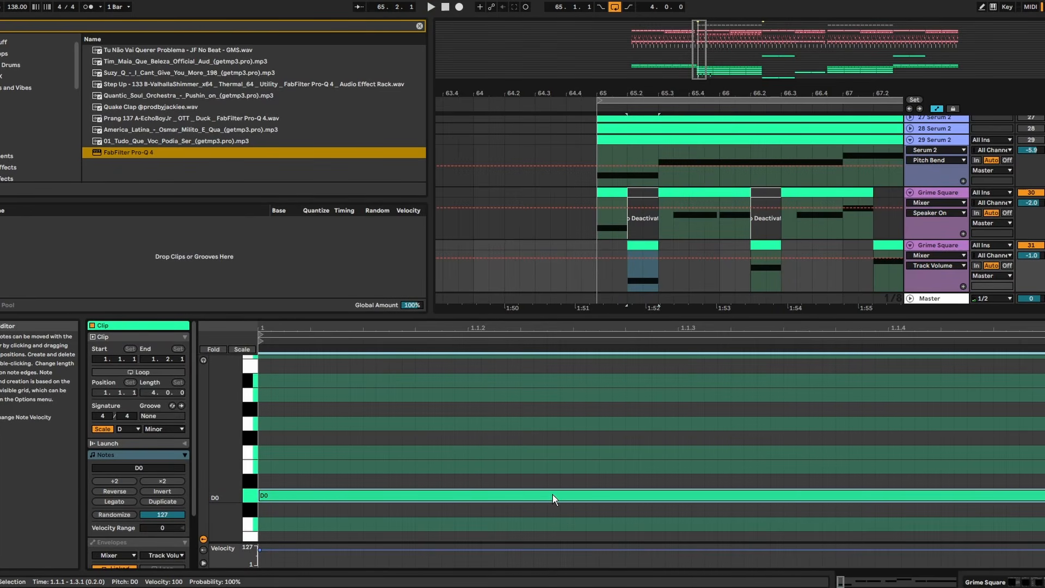
pyautogui.hotkey('shift', 'Up')
pyautogui.press('space')
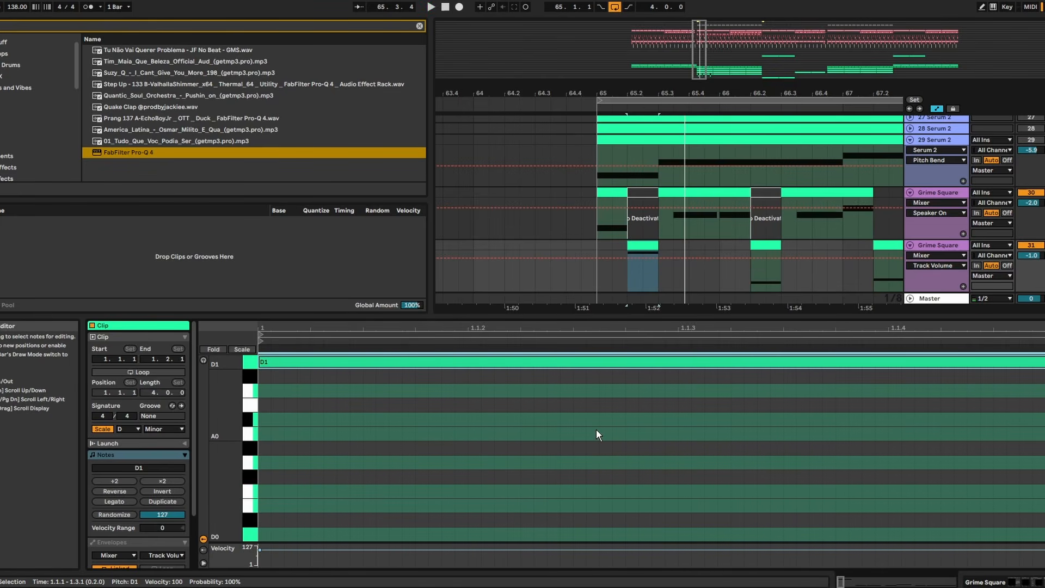
pyautogui.click(593, 214)
pyautogui.click(574, 466)
pyautogui.hotkey('shift', 'Up')
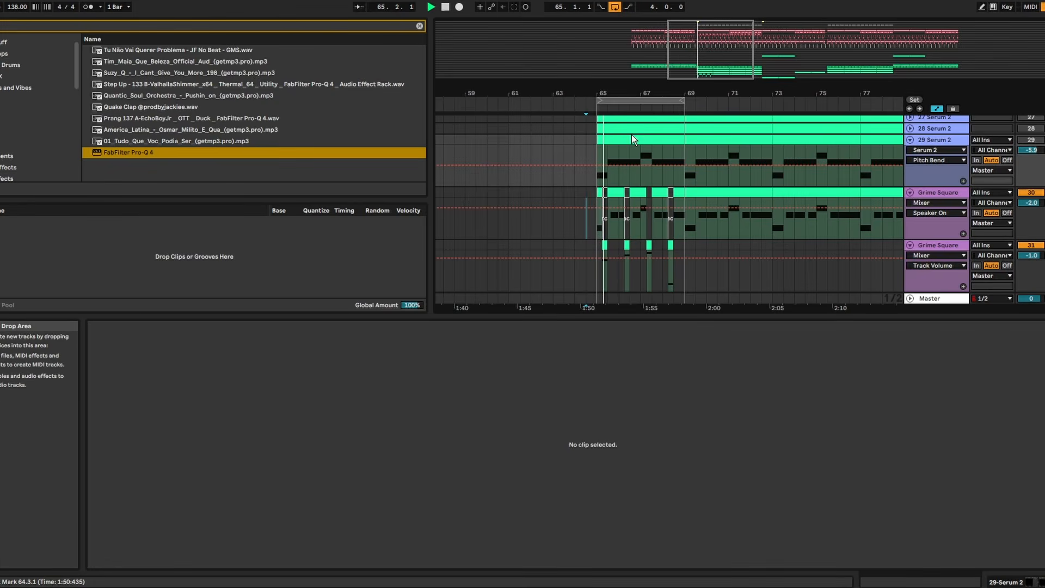
# - Play back the looped section from bar 65 and review the alternating Grime Square layers against the other Serum 2 tracks
pyautogui.moveTo(654, 93); pyautogui.dragTo(656, 147)
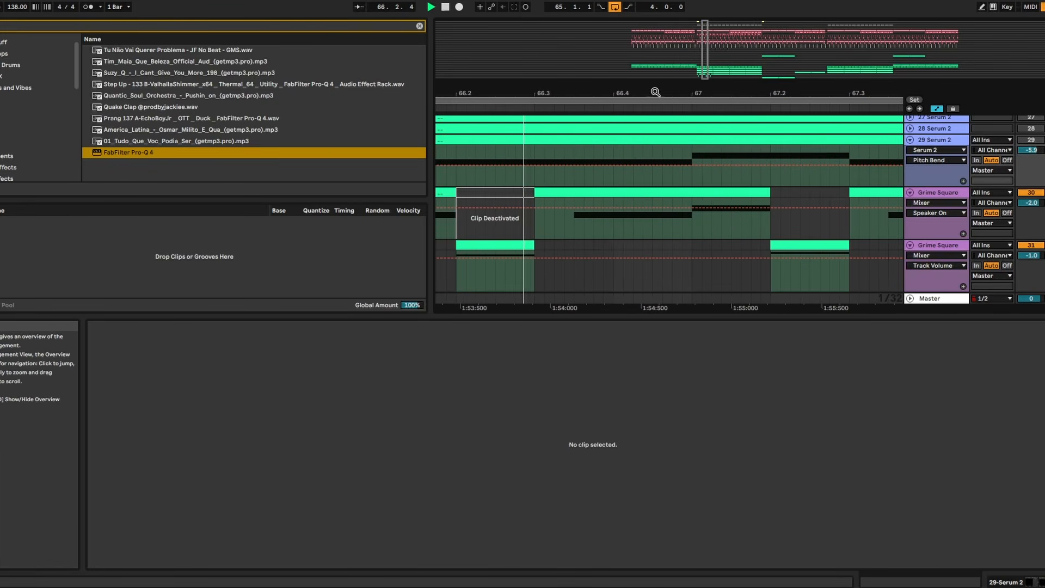
pyautogui.scroll(4, 617, 153)
pyautogui.moveTo(675, 93); pyautogui.dragTo(678, 33)
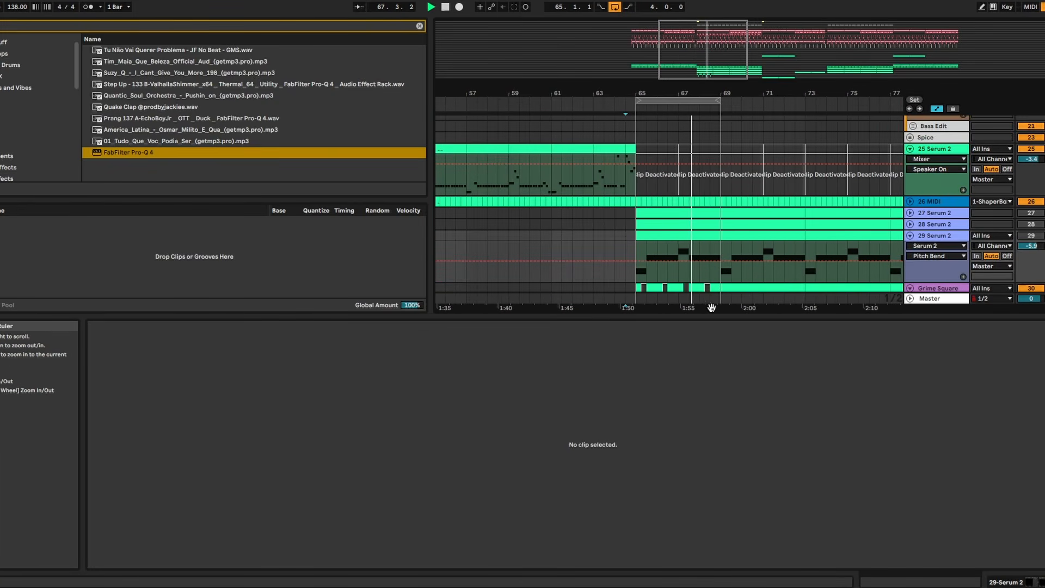
pyautogui.doubleClick(712, 319)
pyautogui.moveTo(705, 93); pyautogui.dragTo(655, 149)
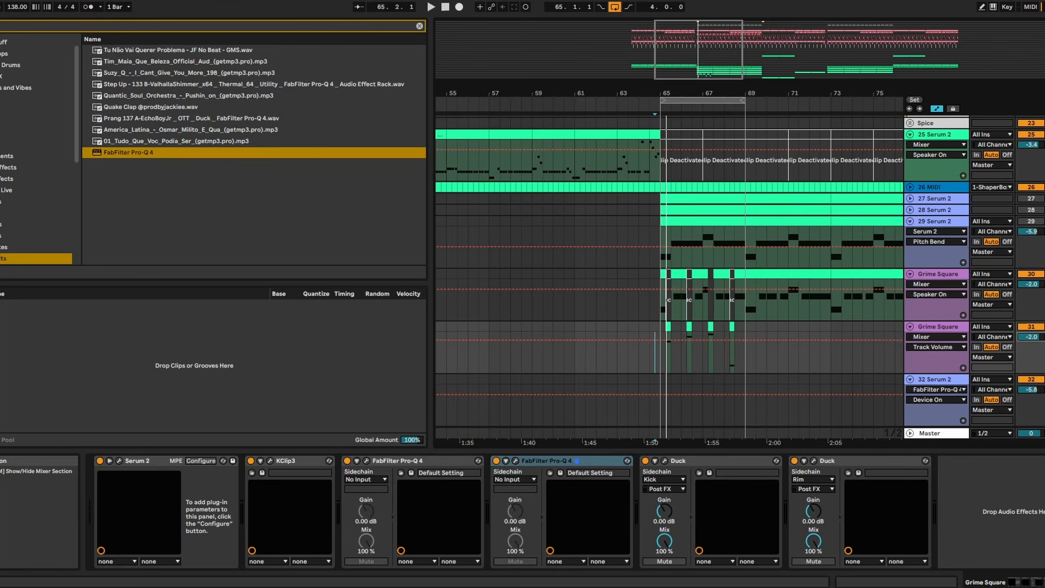
# - Clear the Open Hat pattern from bar 65 to bar 73
pyautogui.click(840, 448)
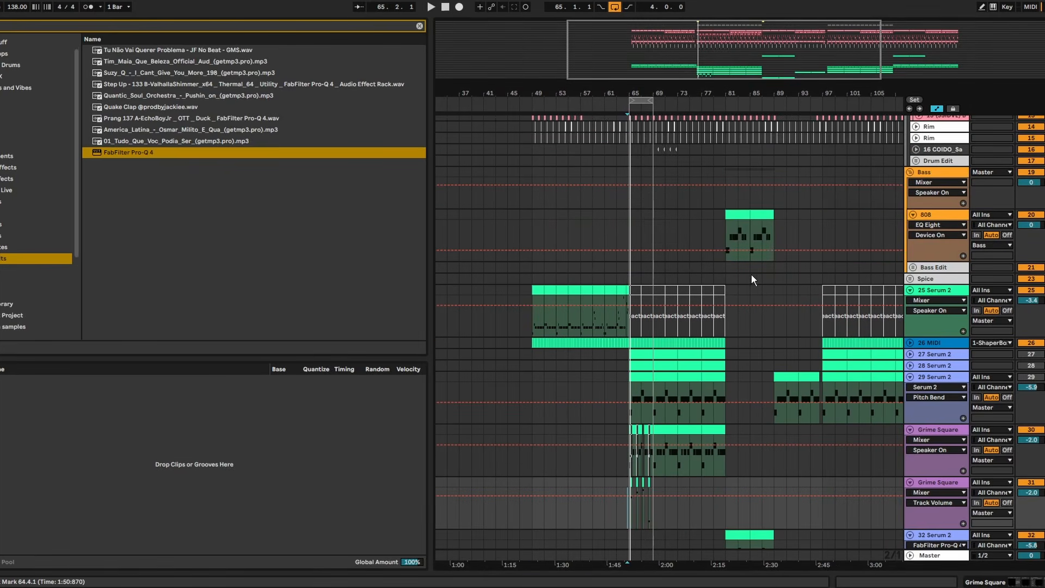
pyautogui.moveTo(613, 224); pyautogui.dragTo(570, 224)
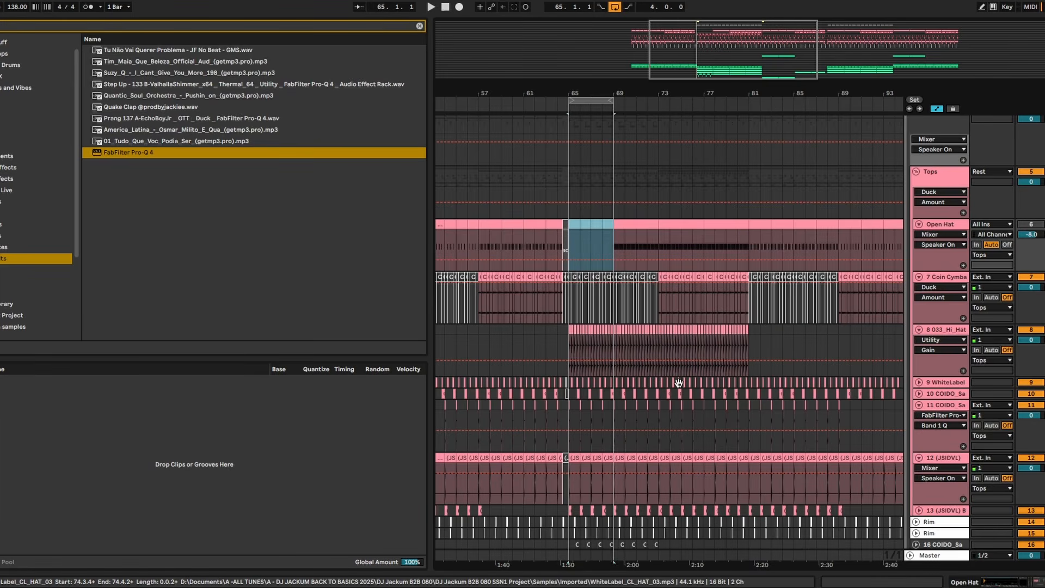
pyautogui.scroll(3, 635, 195)
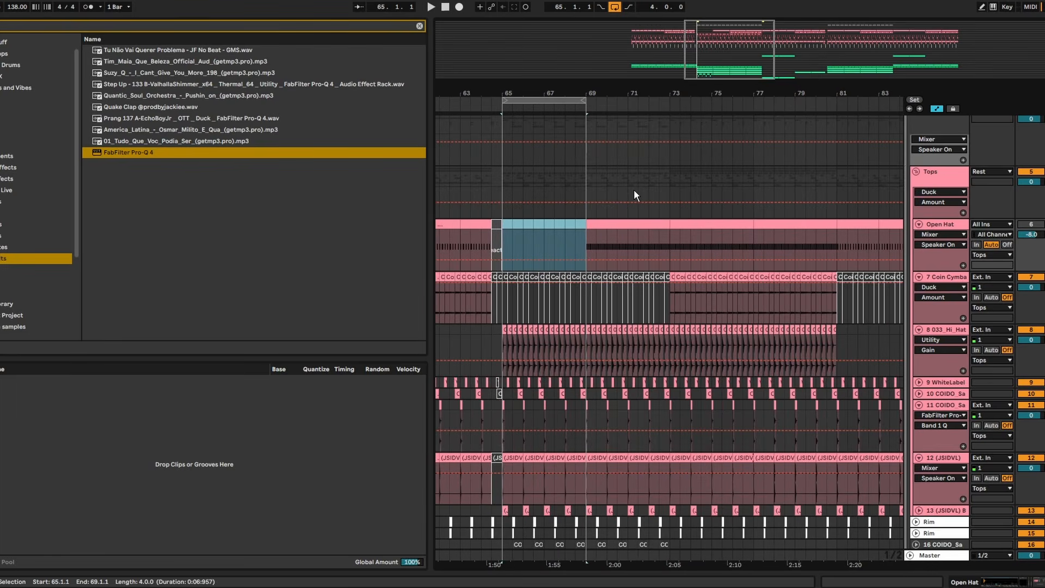
pyautogui.click(648, 224)
pyautogui.press('Right')
pyautogui.press('Right')
pyautogui.press('Right')
pyautogui.press('Right')
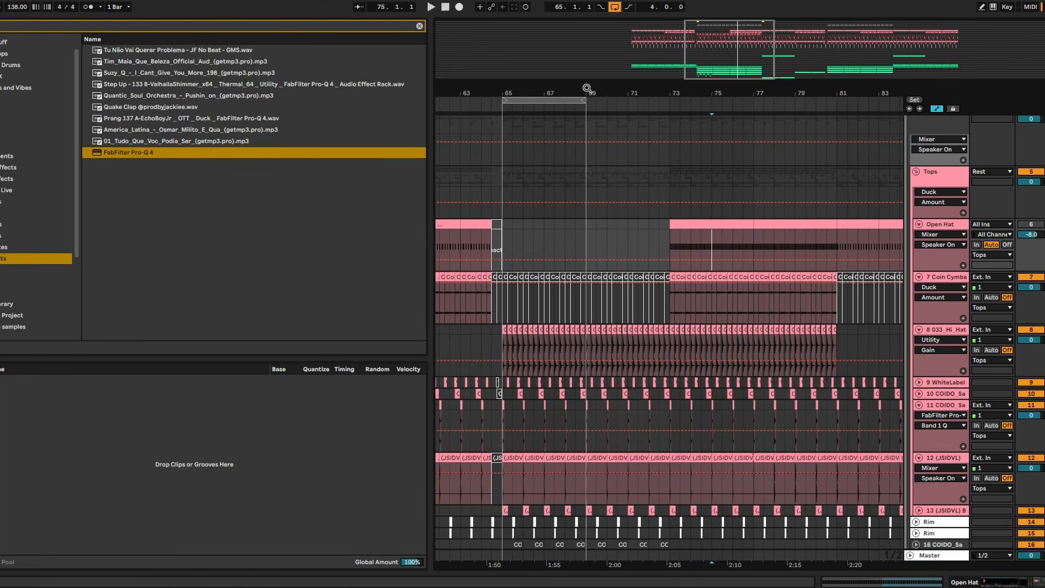
# - Extend the loop to eight bars from bar 65 and switch return track A's ValhallaPlate to the preset before LG-Dark Brassy Synth
pyautogui.moveTo(588, 102); pyautogui.dragTo(668, 105)
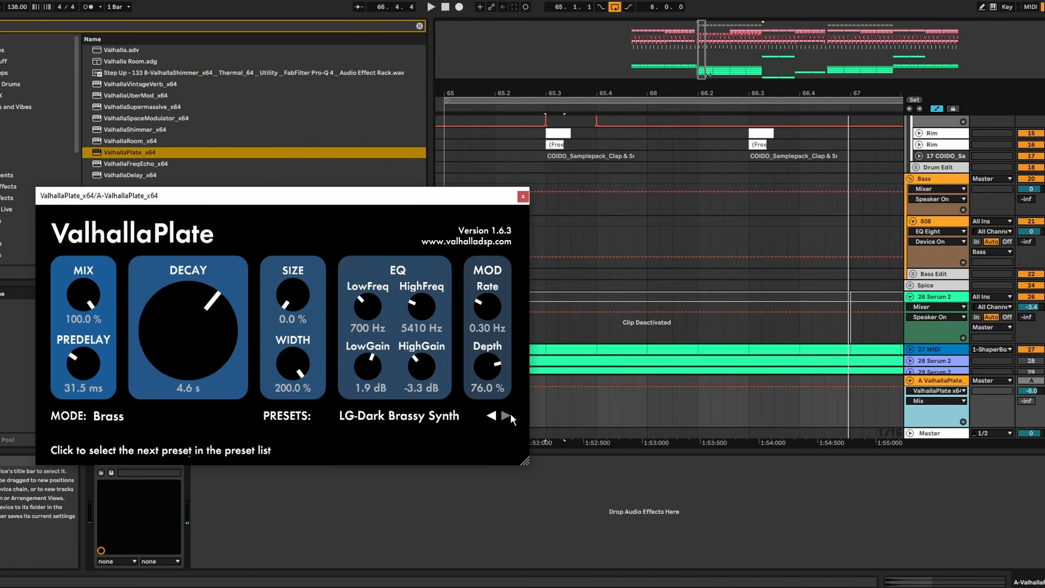
pyautogui.click(491, 416)
pyautogui.click(523, 196)
pyautogui.press('space')
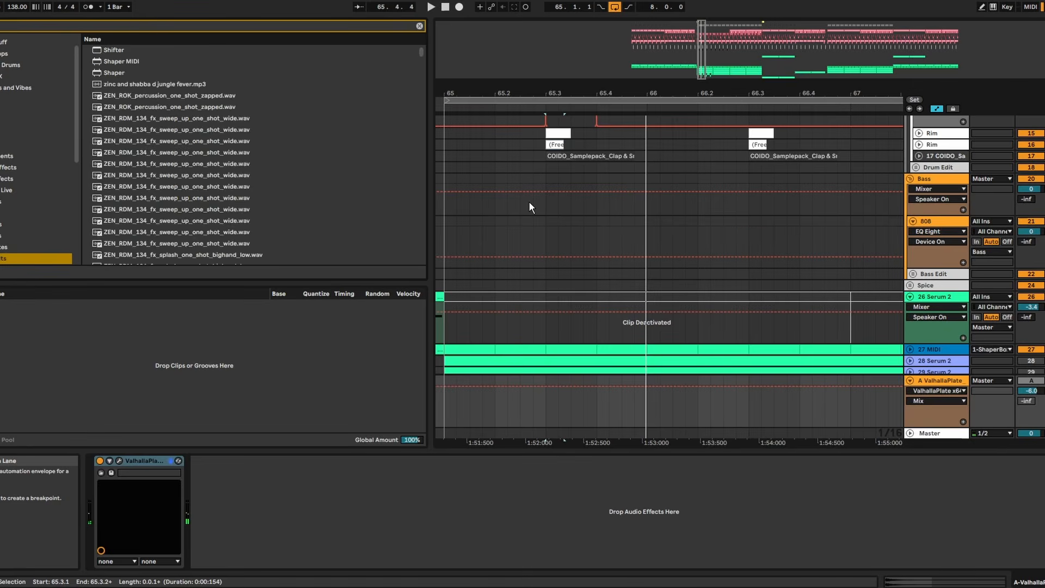
# - Add Shifter after ValhallaPlate on return track A, using Freq mode with Fine at 424 Hz, and audition it on the clap
pyautogui.click(131, 50)
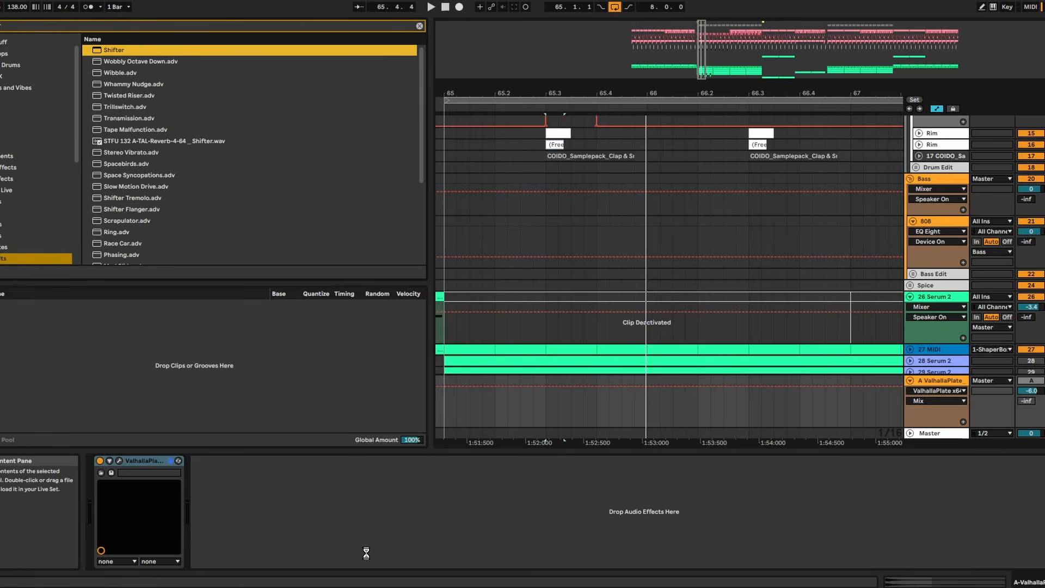
pyautogui.click(399, 489)
pyautogui.press('space')
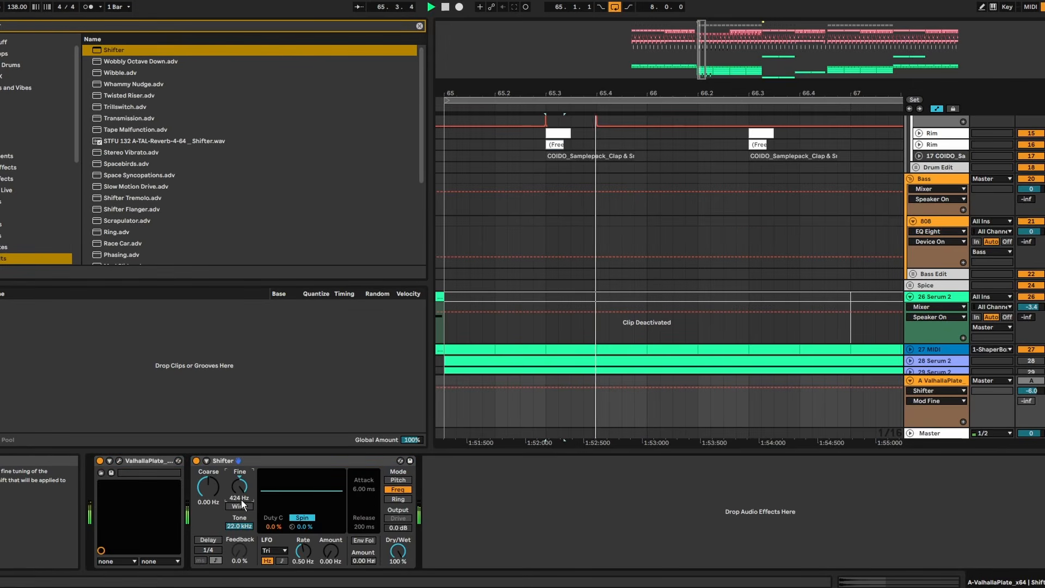
pyautogui.click(454, 160)
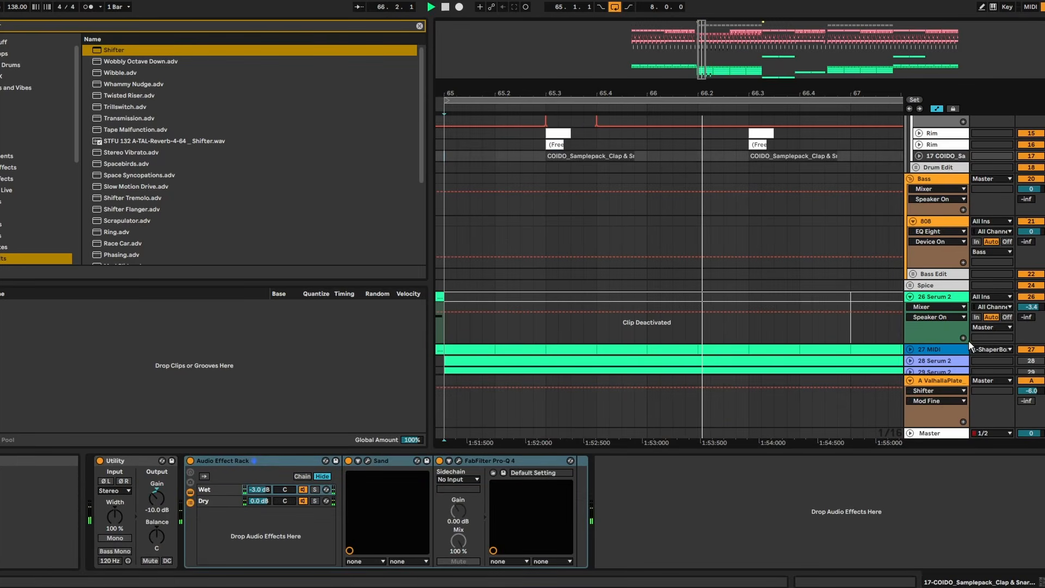
# - Search the browser for "pro q" and add FabFilter Pro-Q 4 to return track A
pyautogui.click(944, 381)
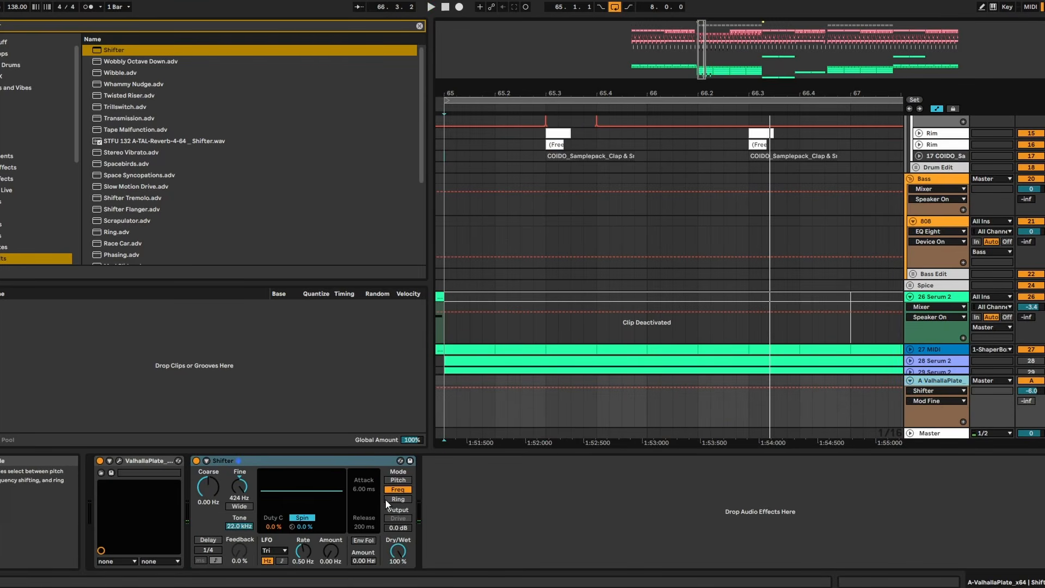
pyautogui.hotkey('ctrl', 'f')
pyautogui.write('pro q')
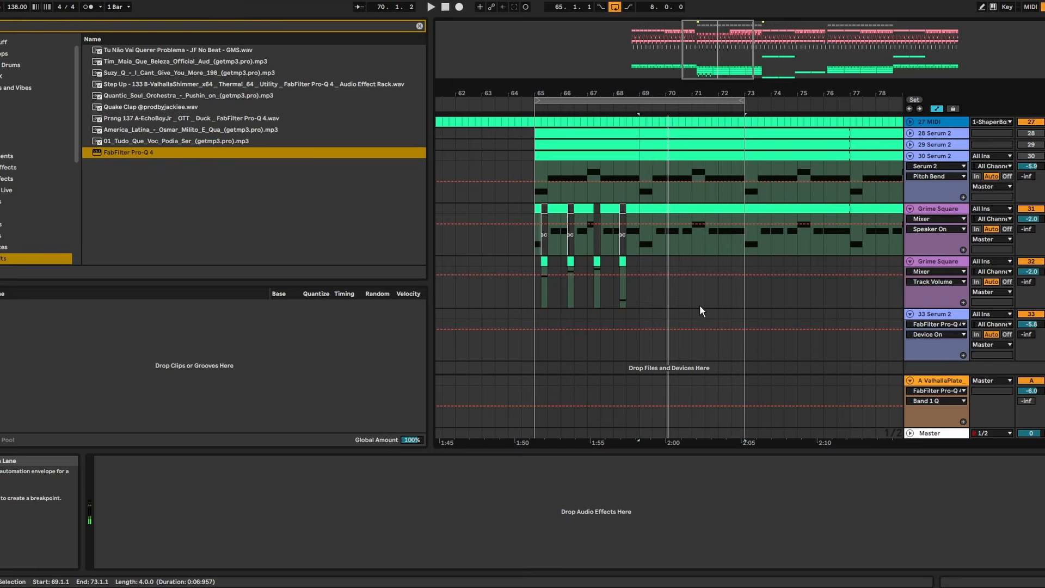
# - Clear track 31 from bar 69 to 73 and fill that range with a duplicate of both Grime Square layers from bars 65 to 69
pyautogui.moveTo(746, 252); pyautogui.dragTo(641, 211)
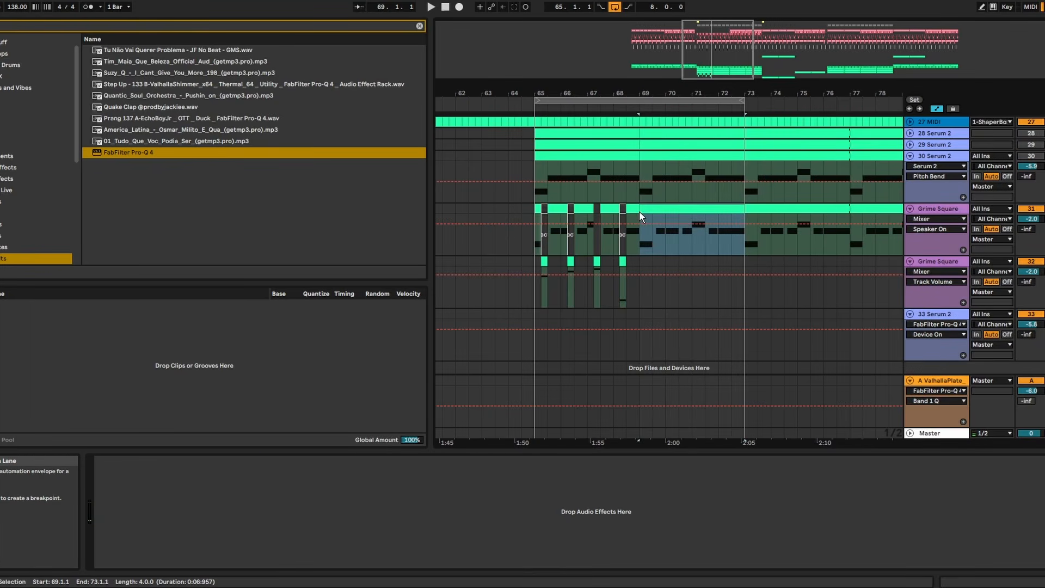
pyautogui.press('Delete')
pyautogui.moveTo(640, 263); pyautogui.dragTo(537, 209)
pyautogui.hotkey('ctrl', 'd')
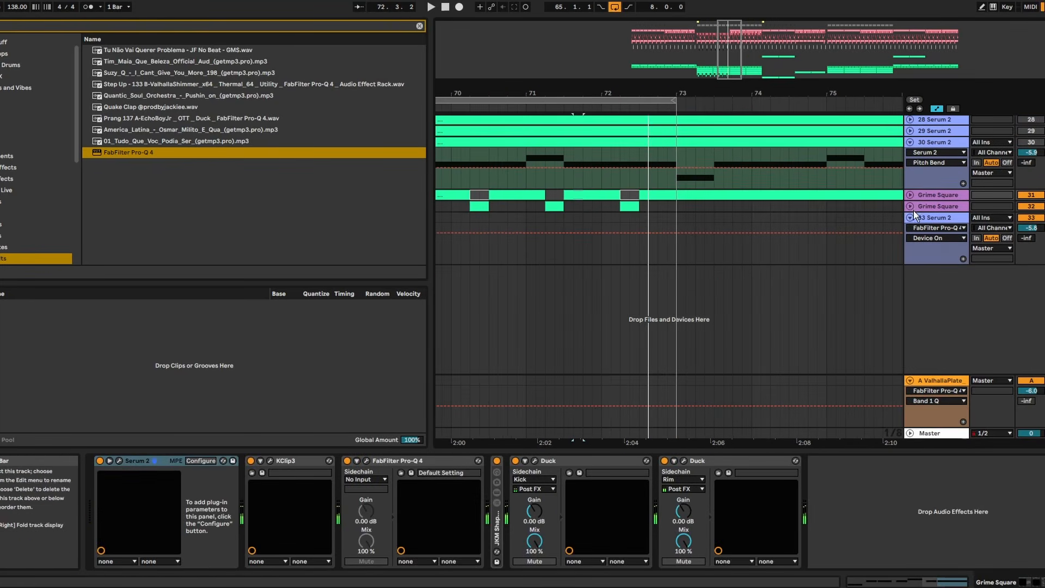
# - Play the phrase ending from 71.4 and replace Grime Square from 72.3 to 73 with JKM REECE - Dark Old Shool on a new track
pyautogui.click(911, 207)
pyautogui.click(586, 209)
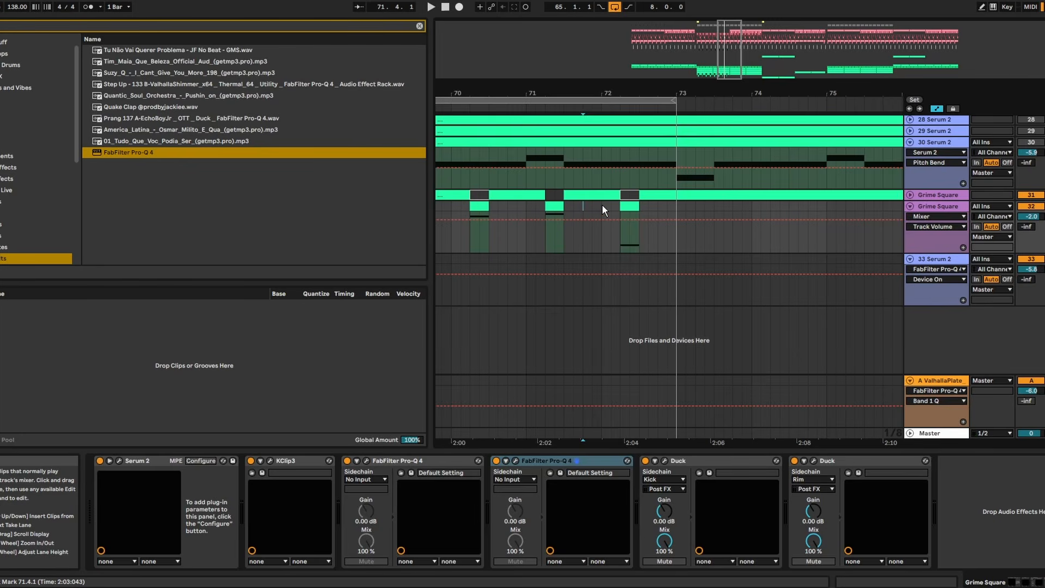
pyautogui.press('space')
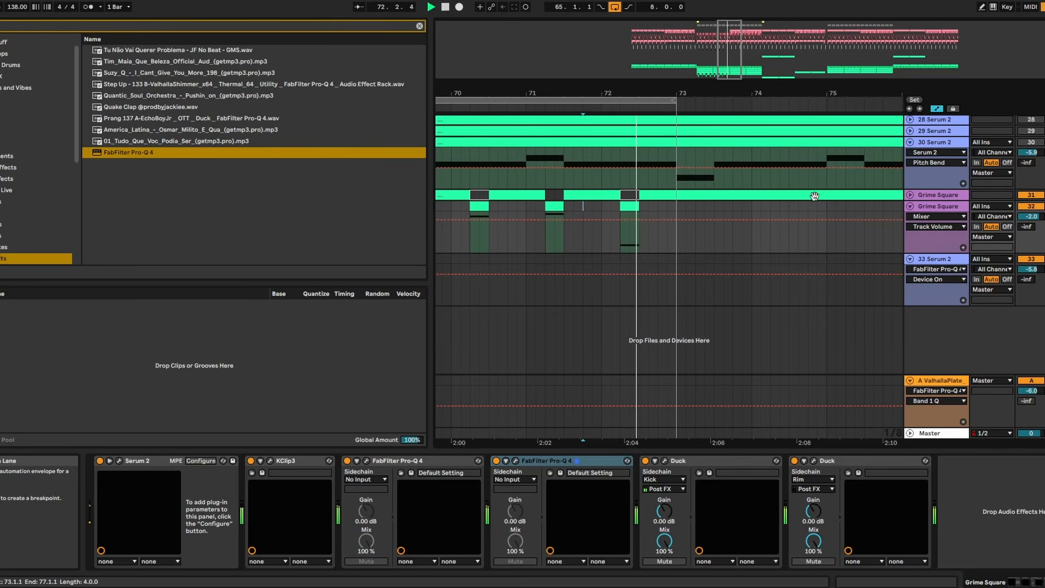
pyautogui.rightClick(933, 214)
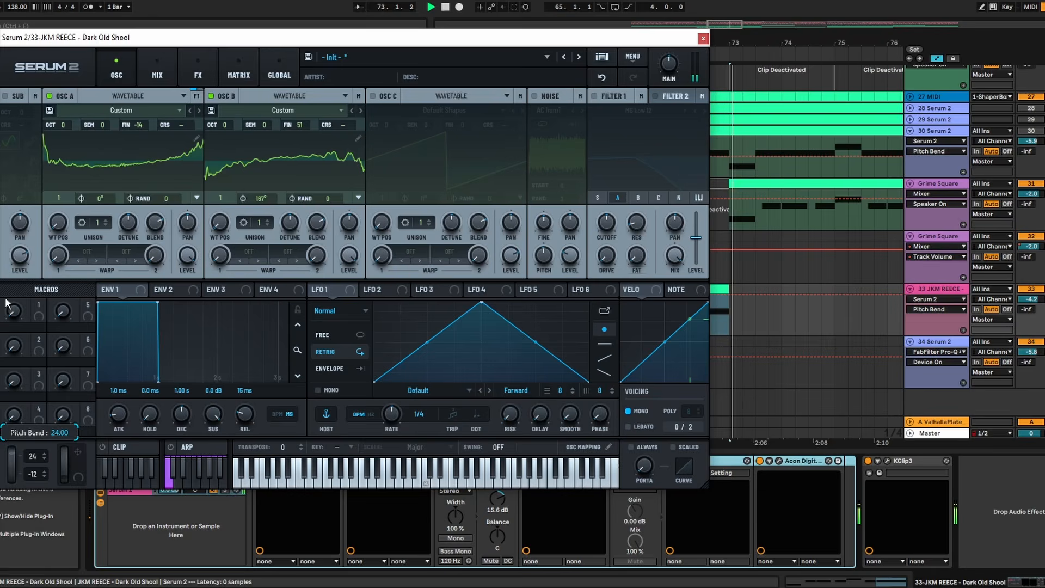
pyautogui.press('space')
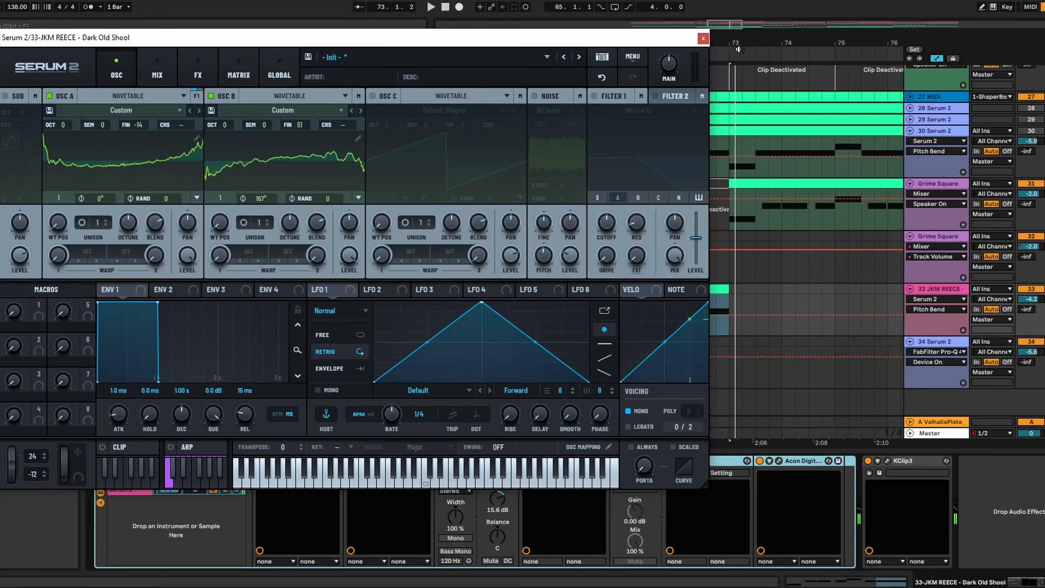
# - Close Serum 2 and draw a MIDI Ctrl Pitch Bend ramp in the JKM REECE clip, rising to maximum at 4.1.3
pyautogui.click(703, 40)
pyautogui.doubleClick(709, 310)
pyautogui.click(124, 374)
pyautogui.click(126, 382)
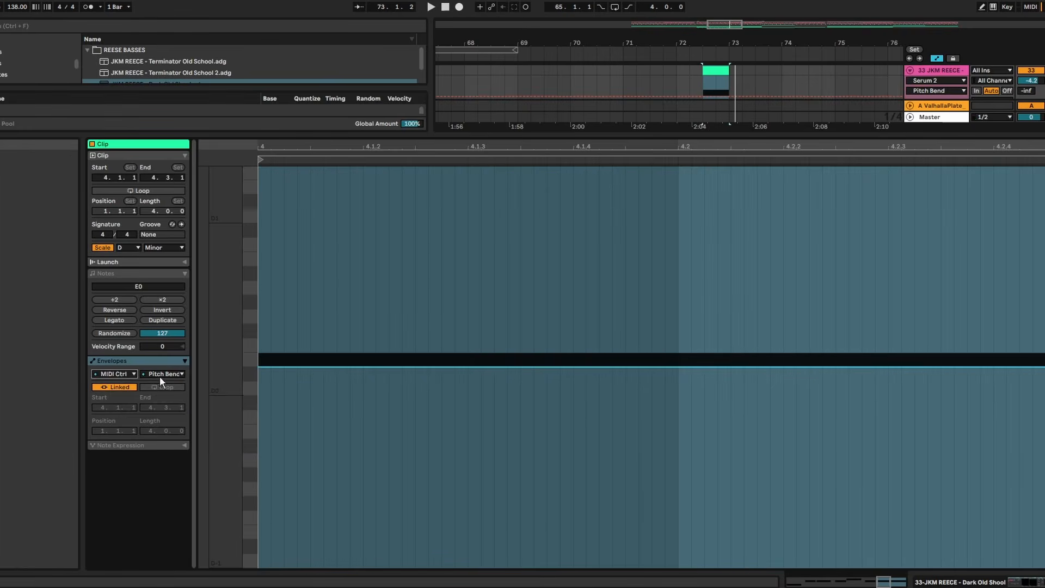
pyautogui.hotkey('ctrl', 'a')
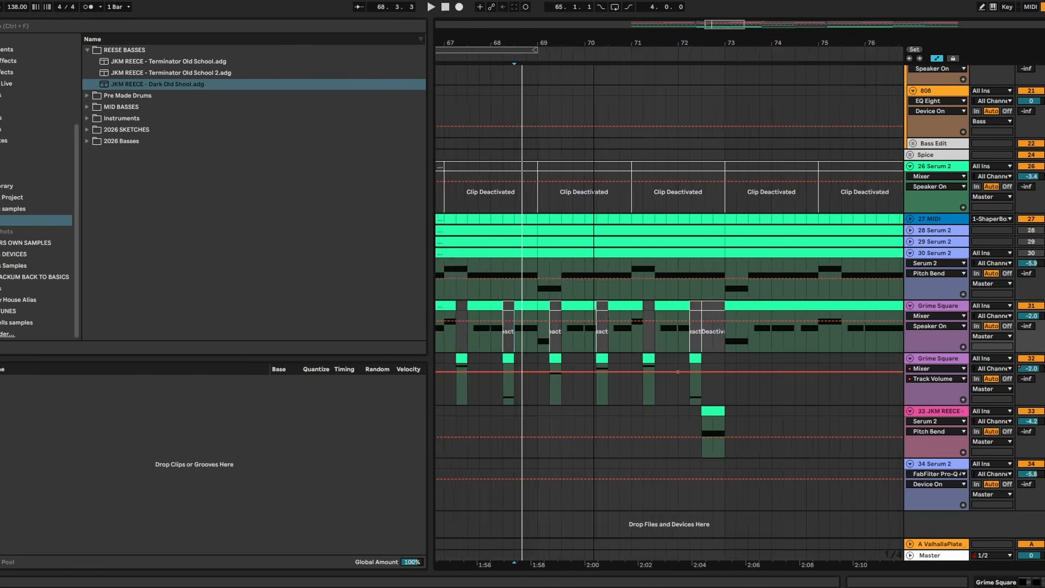
# - Play the drop from bar 65 and set the JKM REECE track's volume to -2.2 dB
pyautogui.scroll(-5, 594, 268)
pyautogui.click(571, 273)
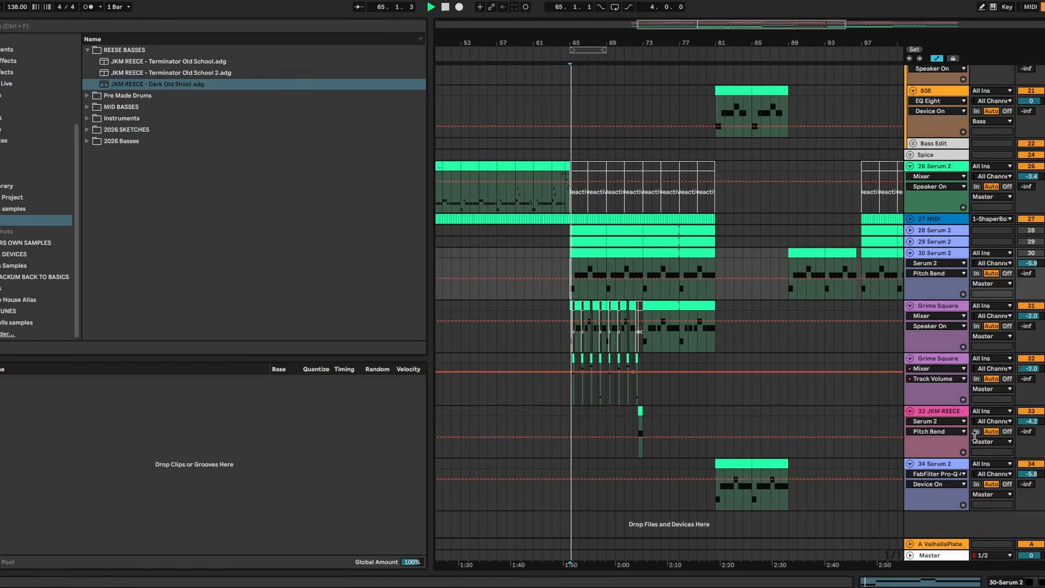
pyautogui.scroll(2, 1039, 425)
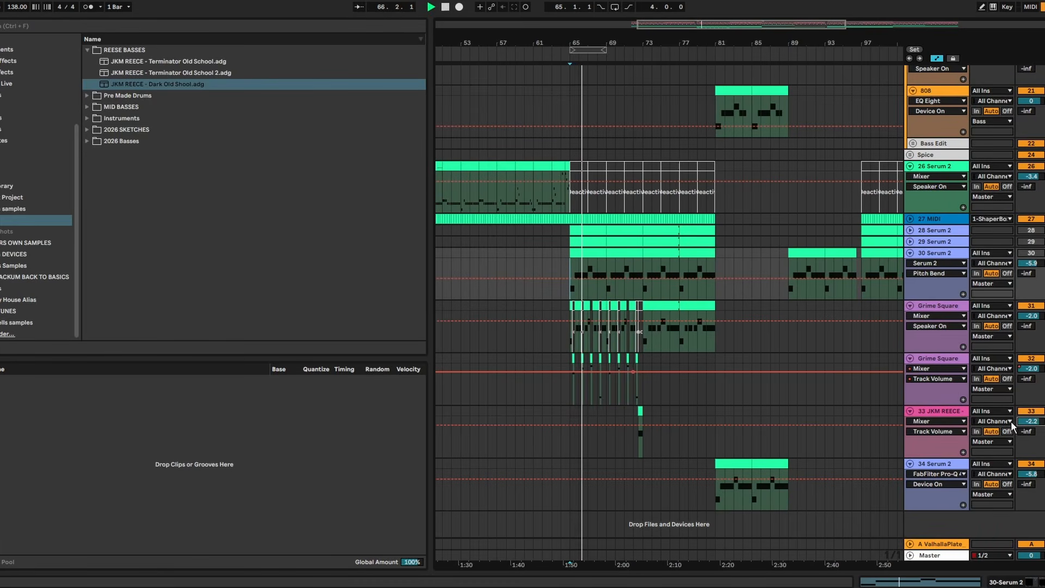
# - Delete the volume automation on the second Grime Square track and set its volume to -3.0 dB
pyautogui.rightClick(1028, 368)
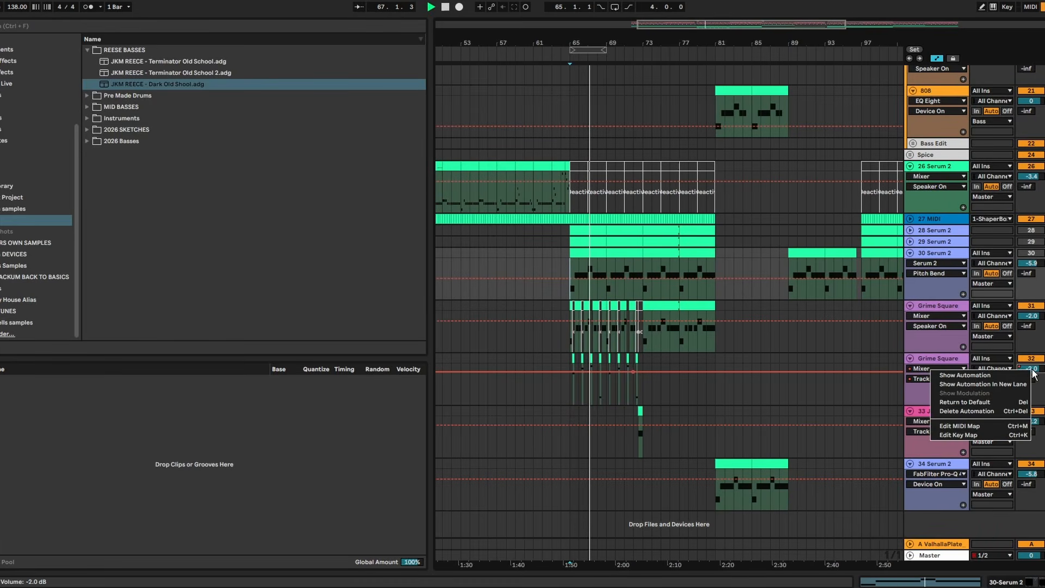
pyautogui.click(1023, 411)
pyautogui.moveTo(1035, 369); pyautogui.dragTo(1034, 373)
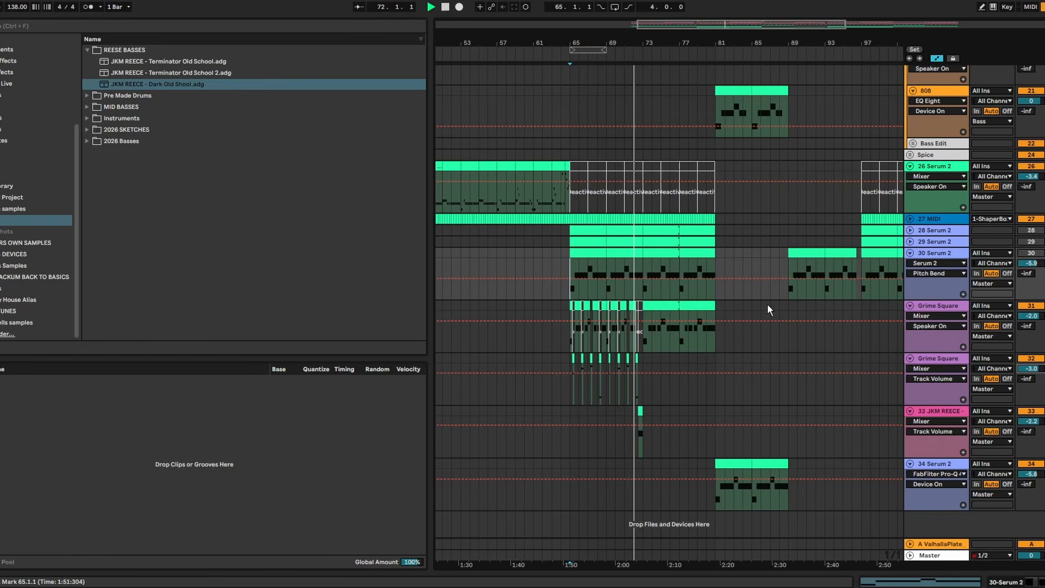
# - Cut about 3.7 dB near 4.3 kHz on the JKM REECE track with FabFilter Pro-Q 4 and show its clip's MIDI Ctrl envelope
pyautogui.moveTo(648, 46); pyautogui.dragTo(644, 40)
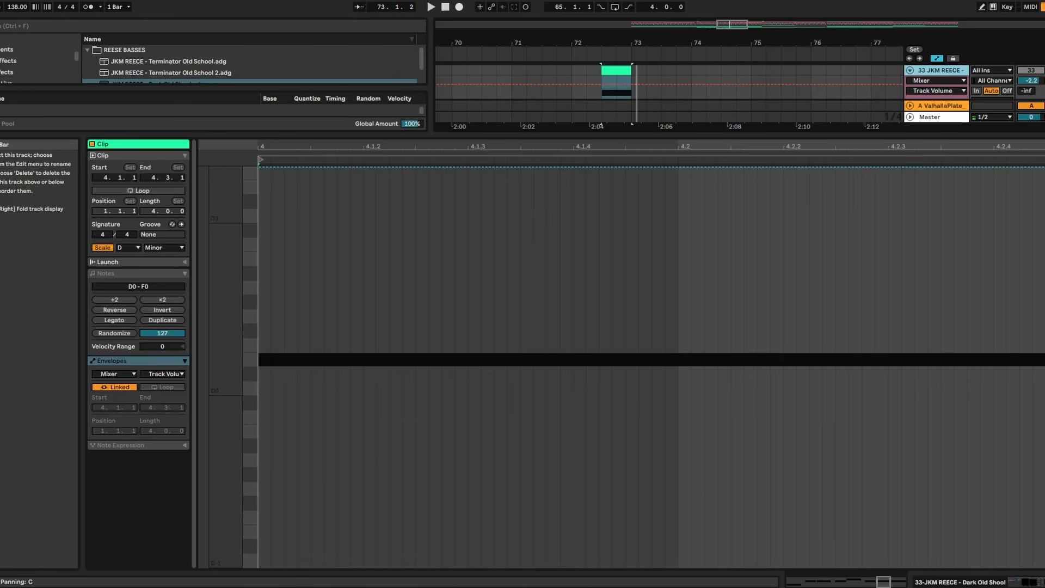
pyautogui.click(1033, 83)
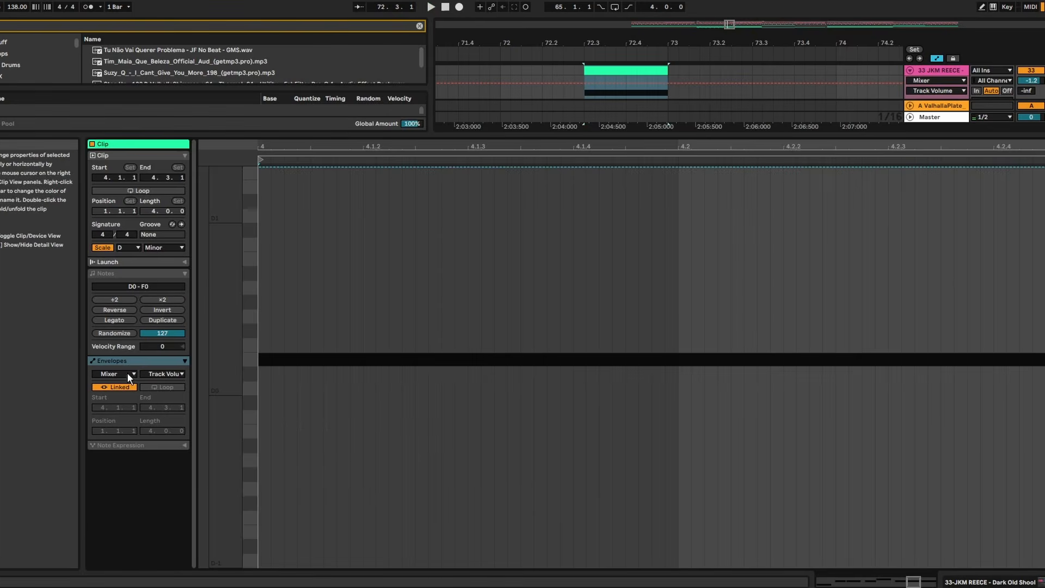
pyautogui.click(126, 373)
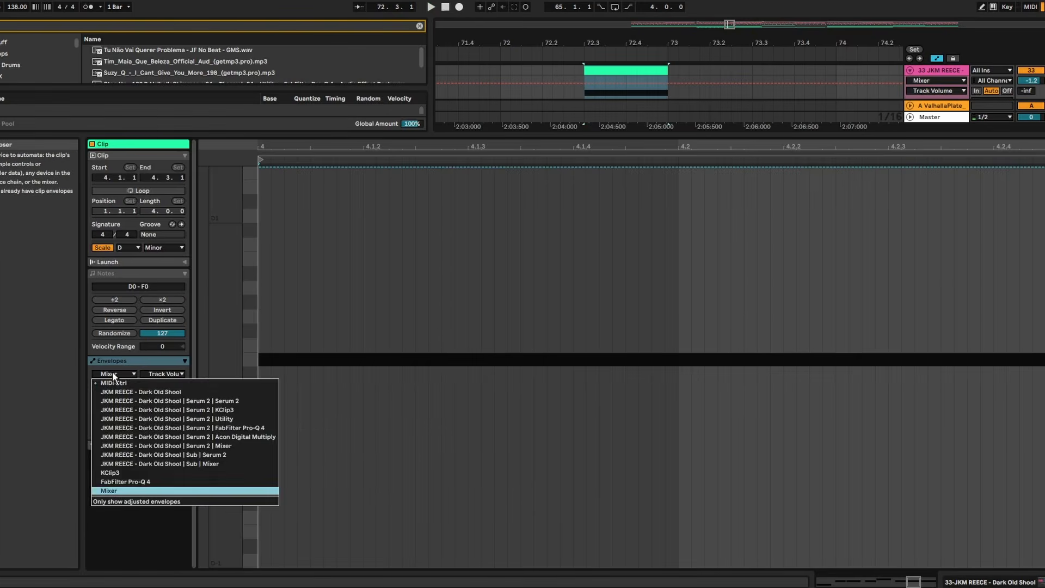
pyautogui.click(137, 382)
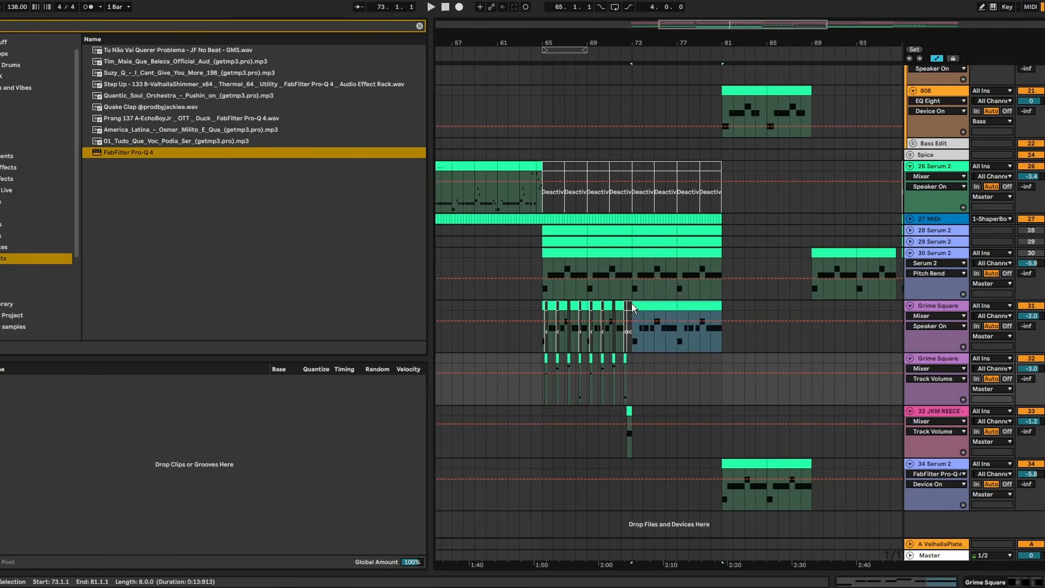
# - Duplicate both Grime Square layers and the JKM REECE fill from bars 65–73 into bars 73–81
pyautogui.moveTo(641, 418); pyautogui.dragTo(538, 306)
pyautogui.hotkey('ctrl', 'd')
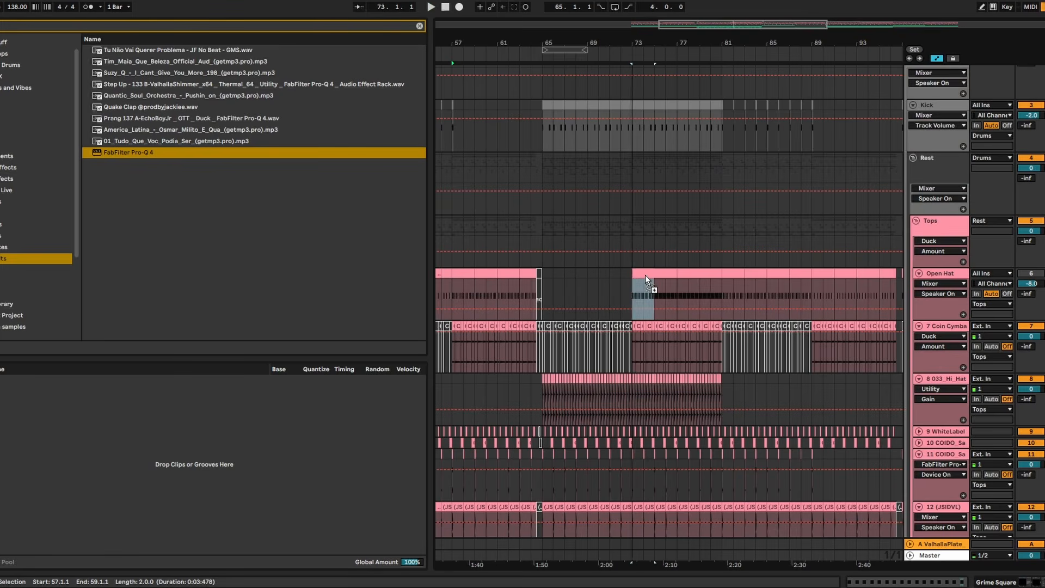
# - Check the Open Hat pattern from bar 73 and play back the duplicated section
pyautogui.click(645, 274)
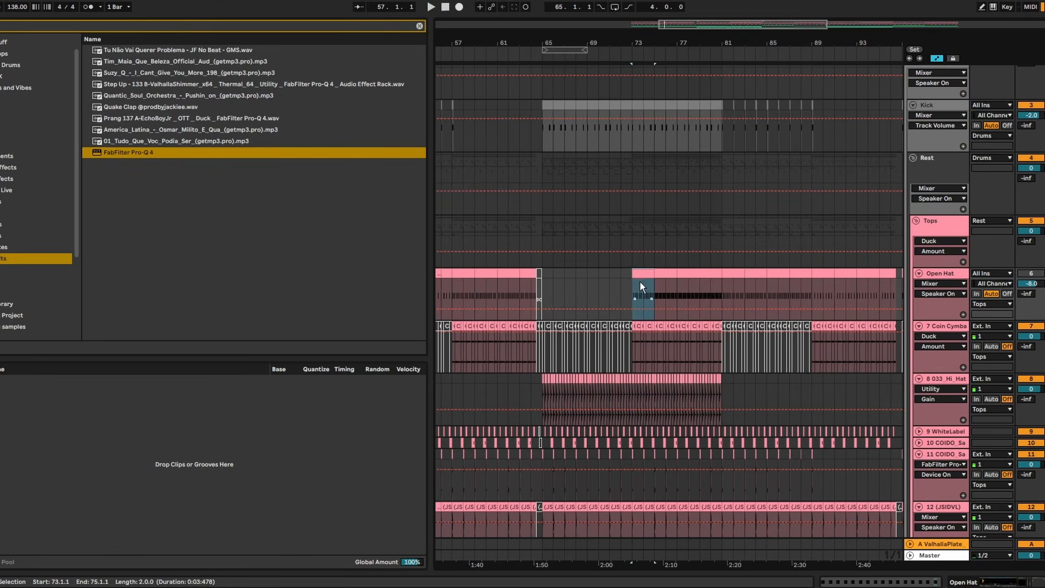
pyautogui.press('space')
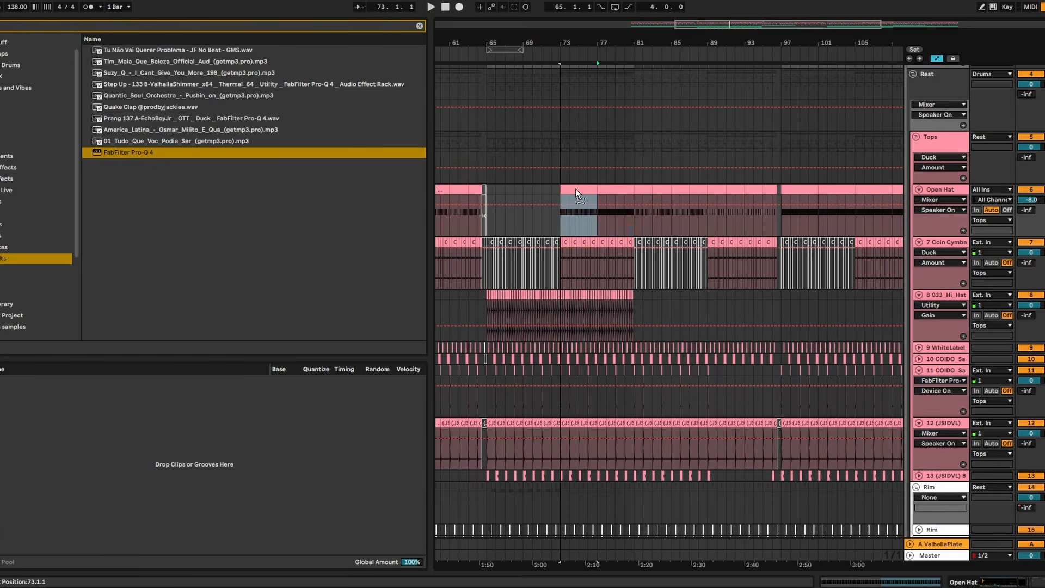
pyautogui.click(611, 188)
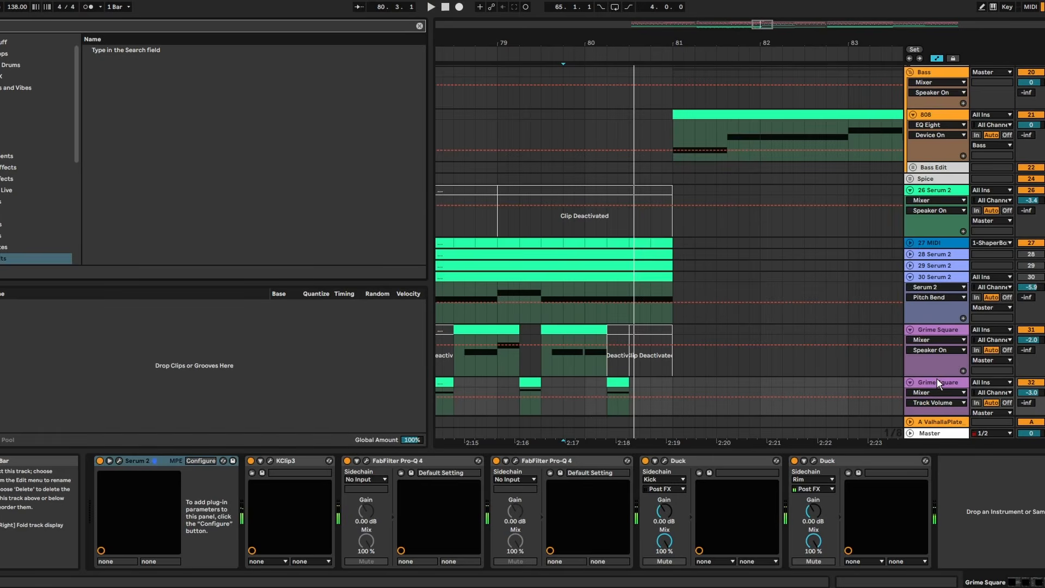
# - Add the Reverb effect at the end of the second Grime Square track's device chain
pyautogui.click(137, 50)
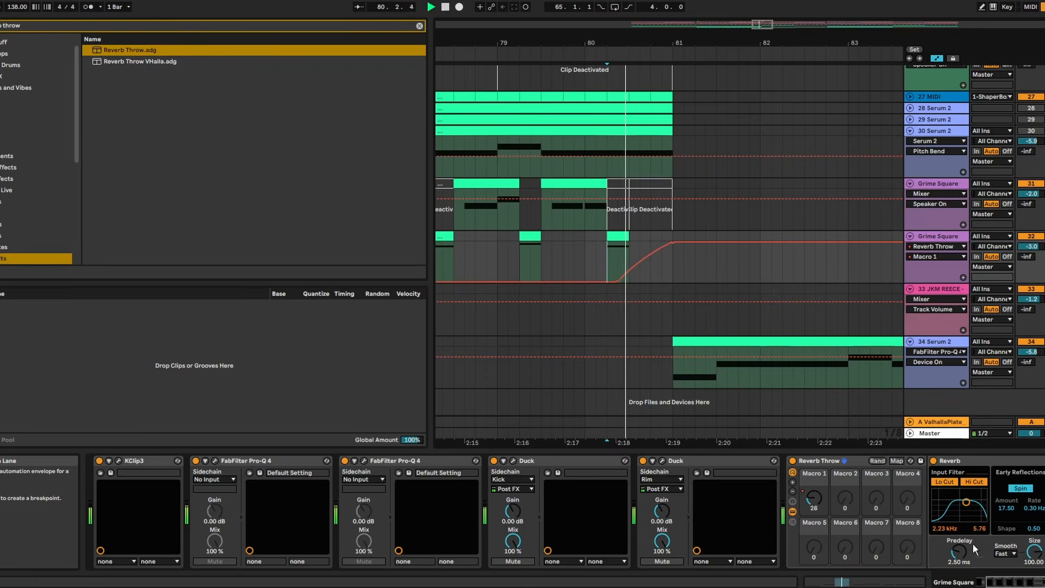
pyautogui.hscroll(5, 975, 550)
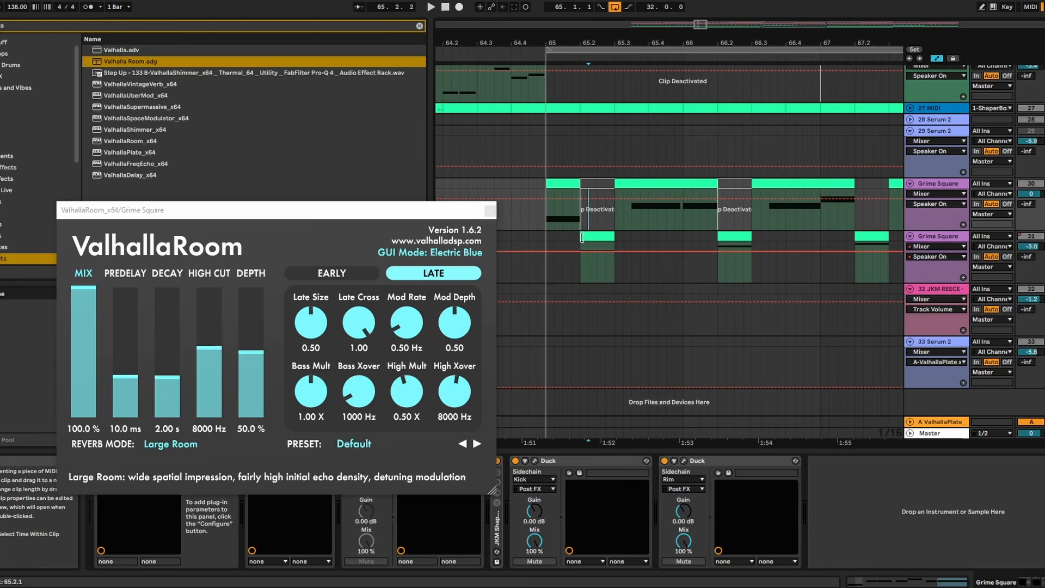
# - Raise the frequency and Q of the Pro-Q 4 low cut after ValhallaRoom, and set the ValhallaRoom chain to -7.0 dB
pyautogui.click(487, 207)
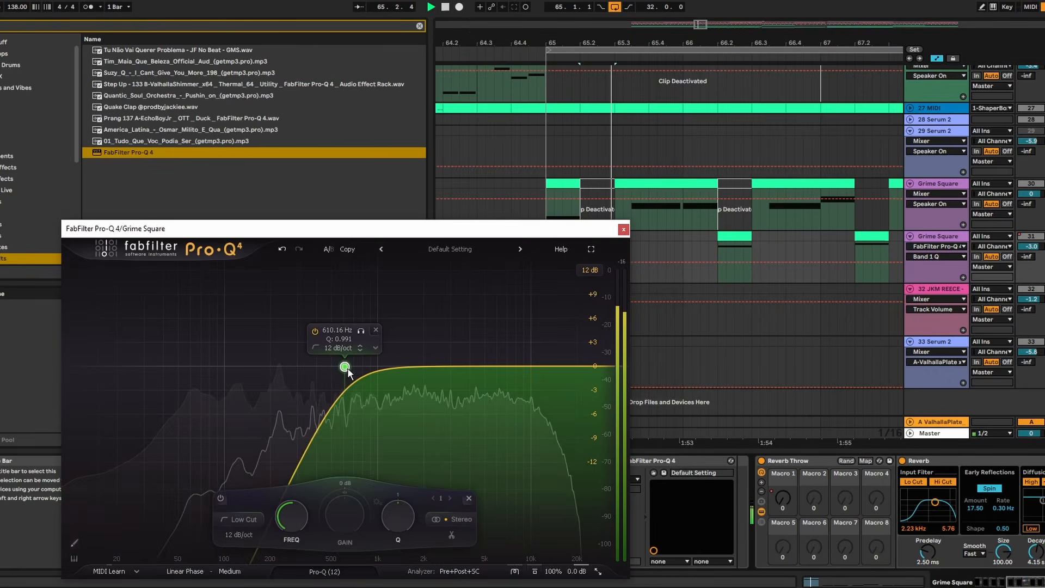
pyautogui.moveTo(343, 366); pyautogui.dragTo(367, 346)
pyautogui.click(543, 237)
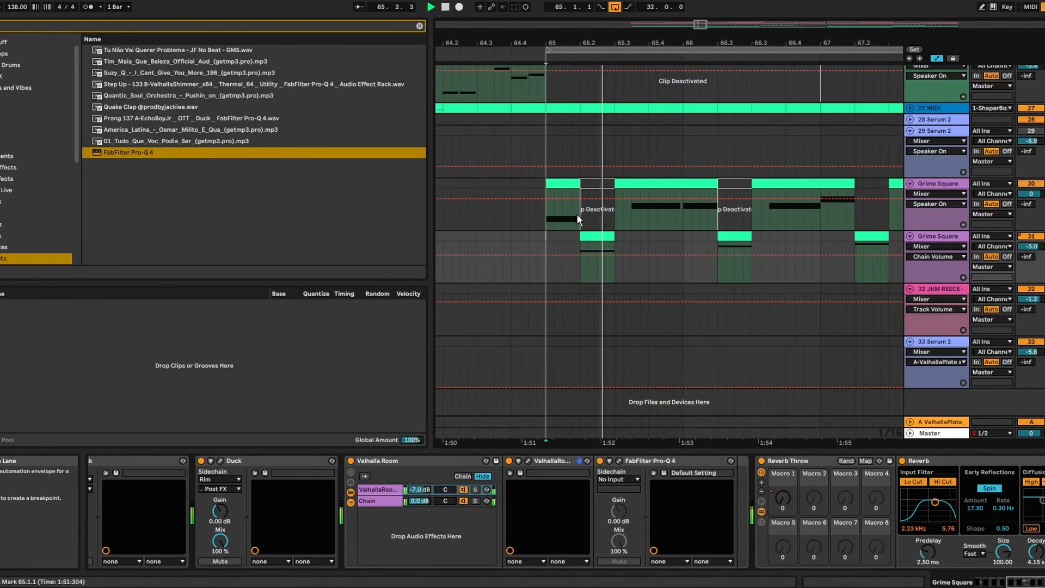
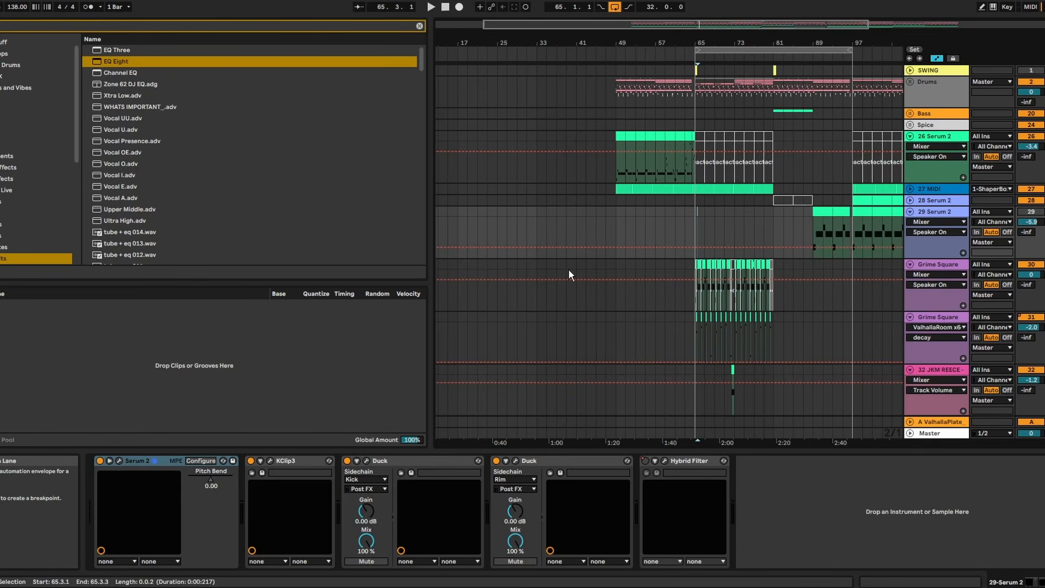
# - Place the bass pattern on the 29 Serum 2 track in bars 57–65 as two consecutive four-bar clips
pyautogui.moveTo(594, 255); pyautogui.dragTo(668, 250)
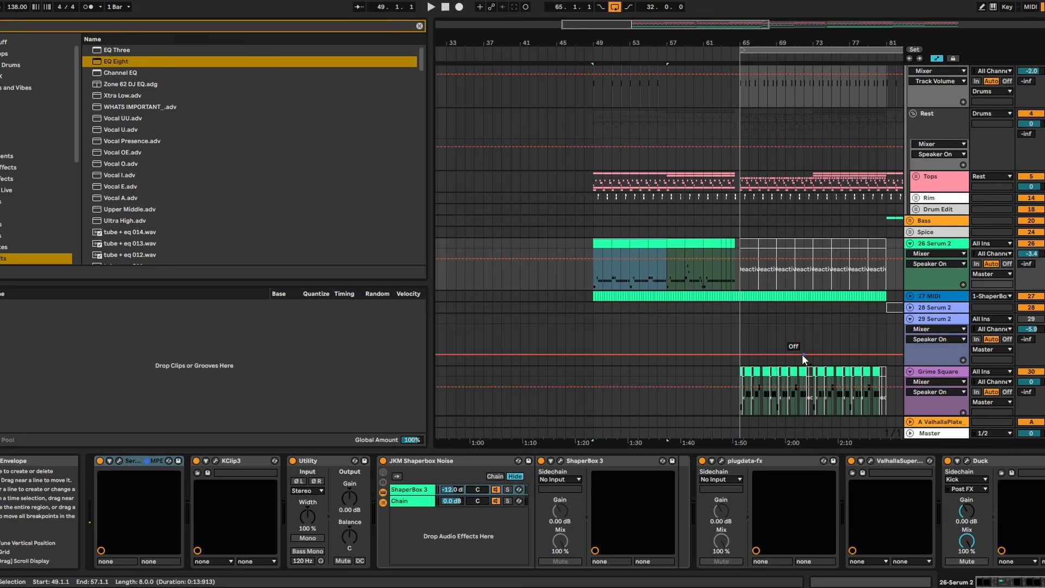
pyautogui.scroll(-3, 803, 356)
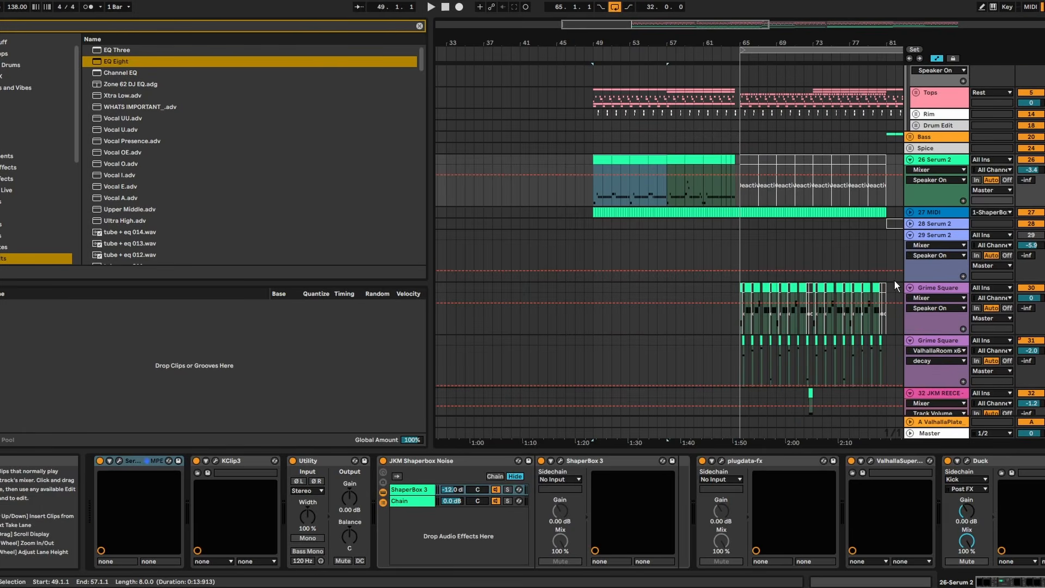
pyautogui.moveTo(838, 44); pyautogui.dragTo(755, 33)
pyautogui.moveTo(811, 235); pyautogui.dragTo(603, 240)
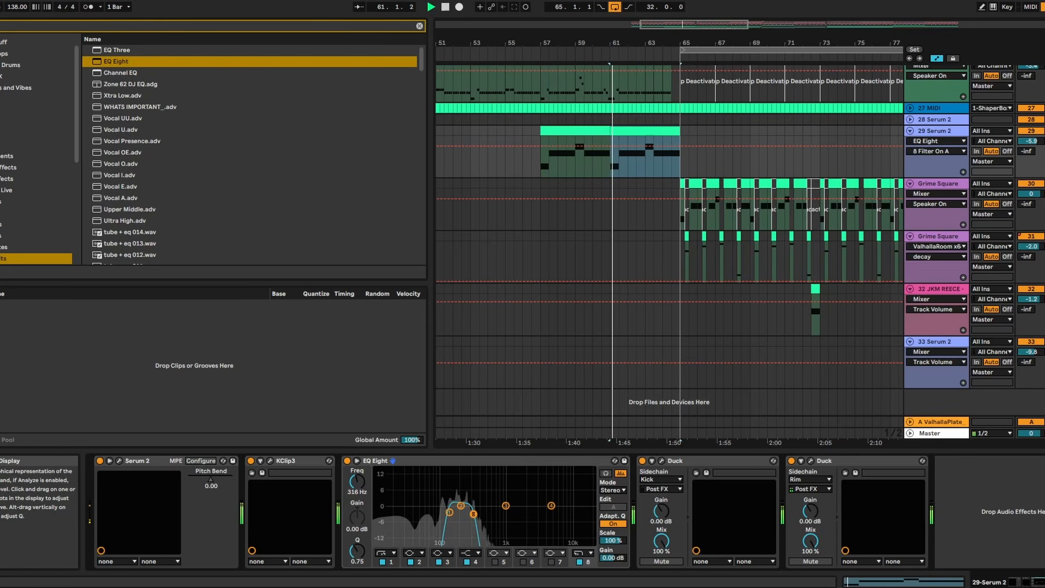
pyautogui.click(540, 137)
# - Automate the EQ Eight band 8 frequency on 29 Serum 2 to rise from bar 57 to 5.91 kHz at bar 65
pyautogui.press('space')
pyautogui.press('space')
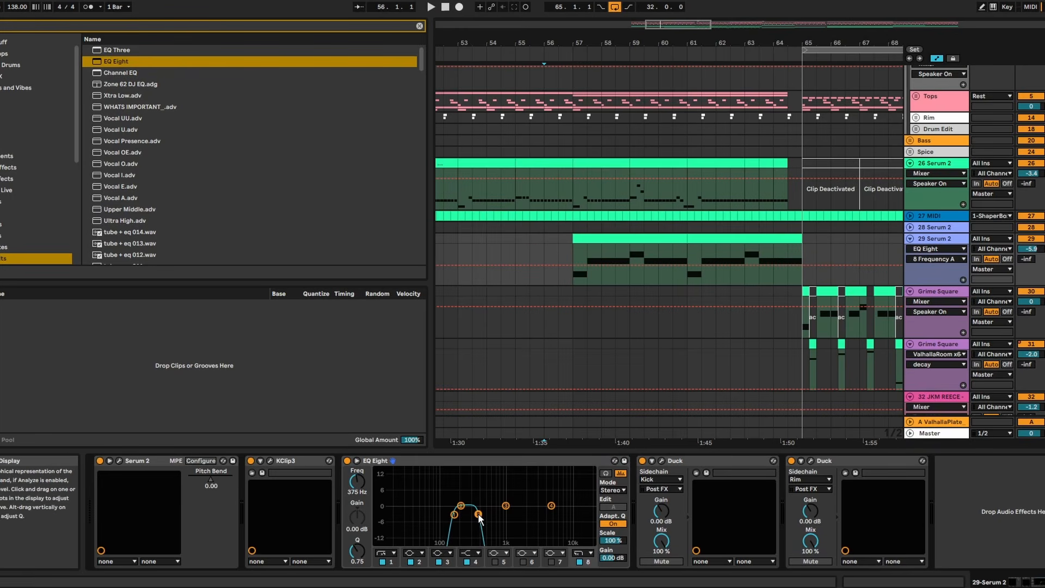
pyautogui.press('space')
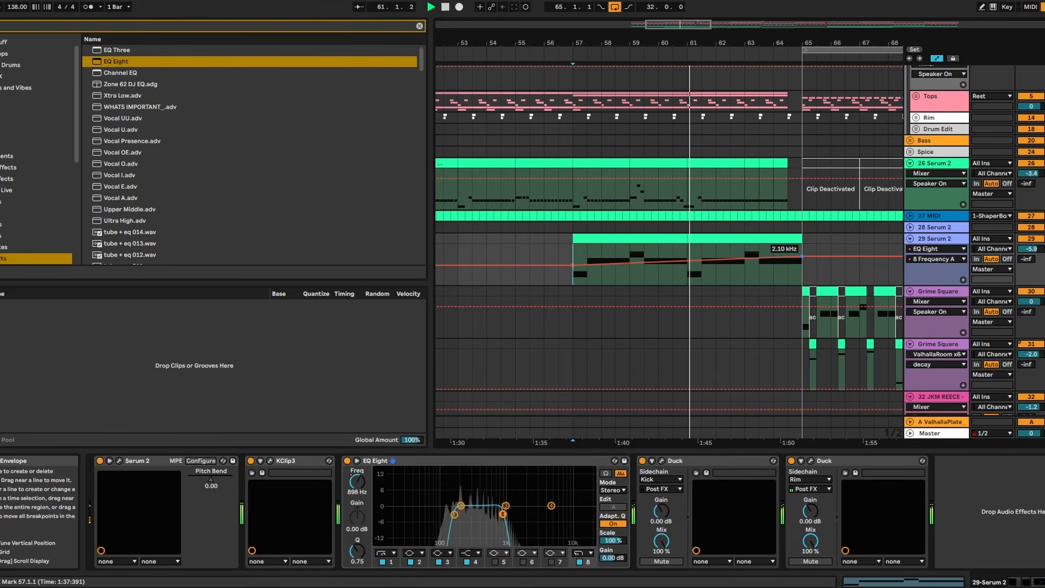
pyautogui.moveTo(802, 256); pyautogui.dragTo(803, 251)
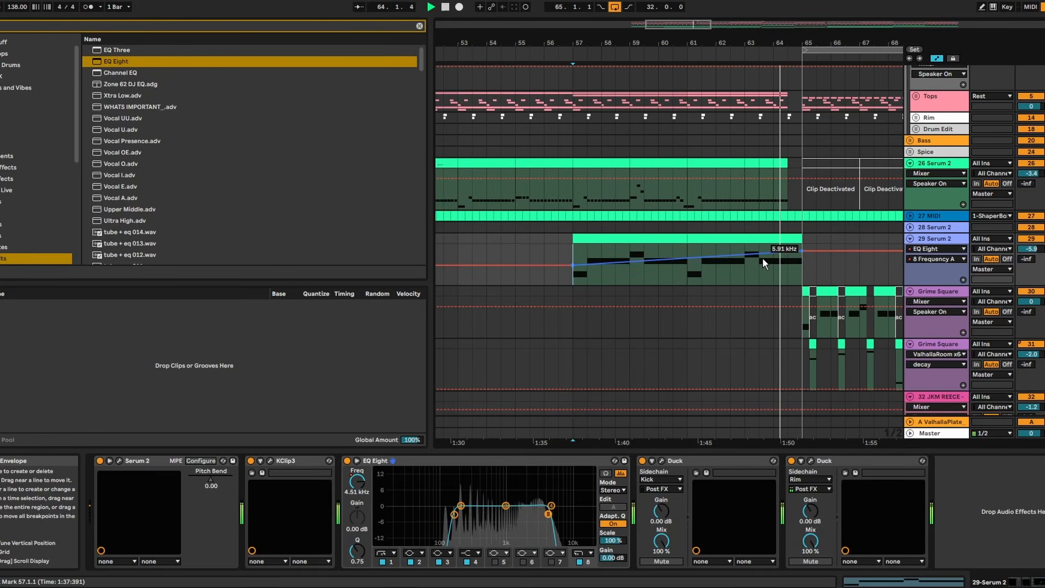
pyautogui.press('space')
pyautogui.press('space')
# - Automate the EQ Eight band 1 frequency on 29 Serum 2 to rise between bars 57 and 65
pyautogui.click(391, 562)
pyautogui.click(358, 483)
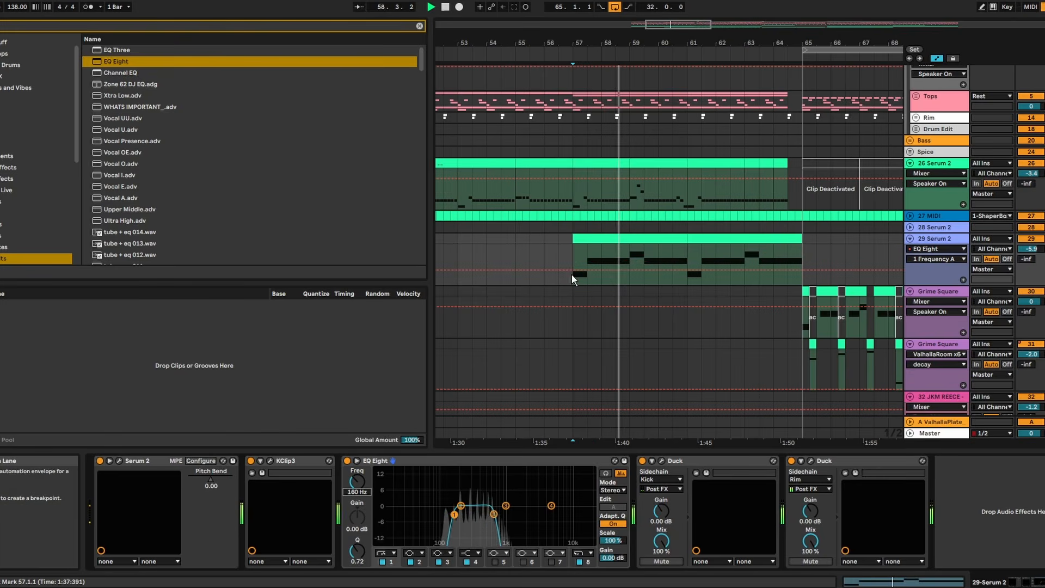
pyautogui.click(688, 270)
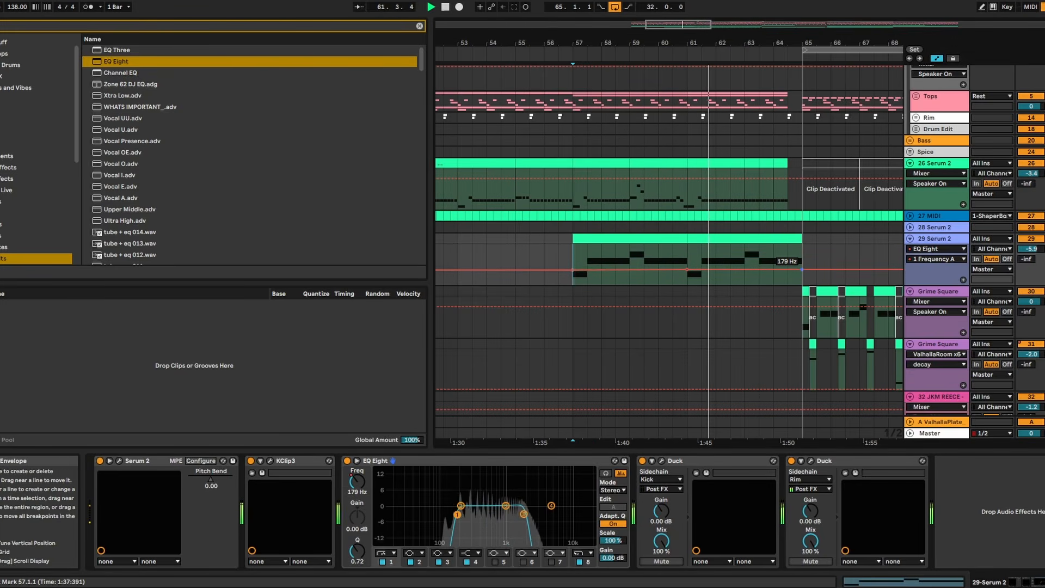
pyautogui.moveTo(802, 270); pyautogui.dragTo(802, 263)
pyautogui.press('space')
# - In the 29 Serum 2 clip at bar 61, remove the F0 note, extend the E0 note to the clip's end, and play it back
pyautogui.doubleClick(746, 238)
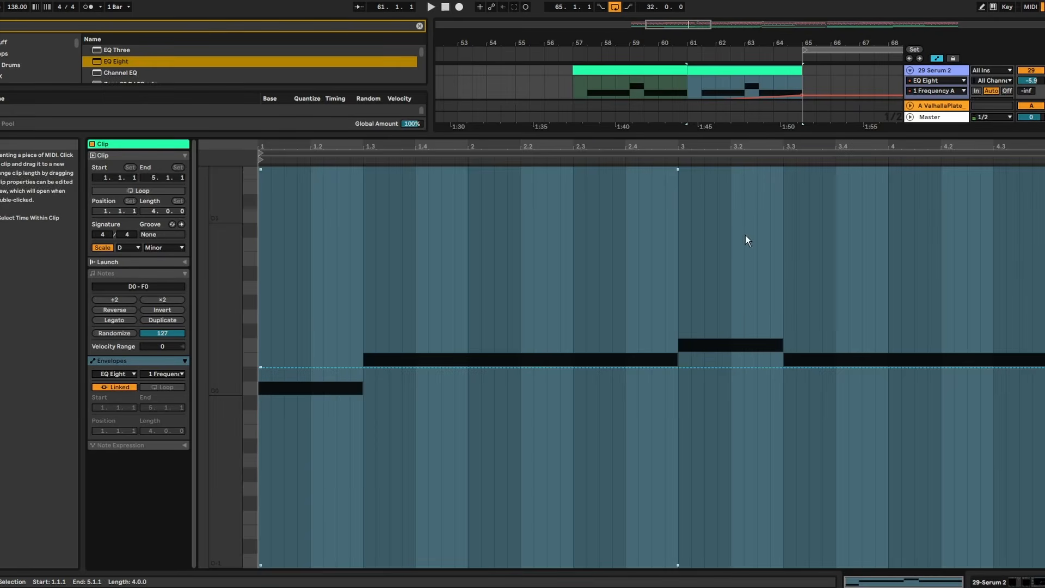
pyautogui.click(106, 273)
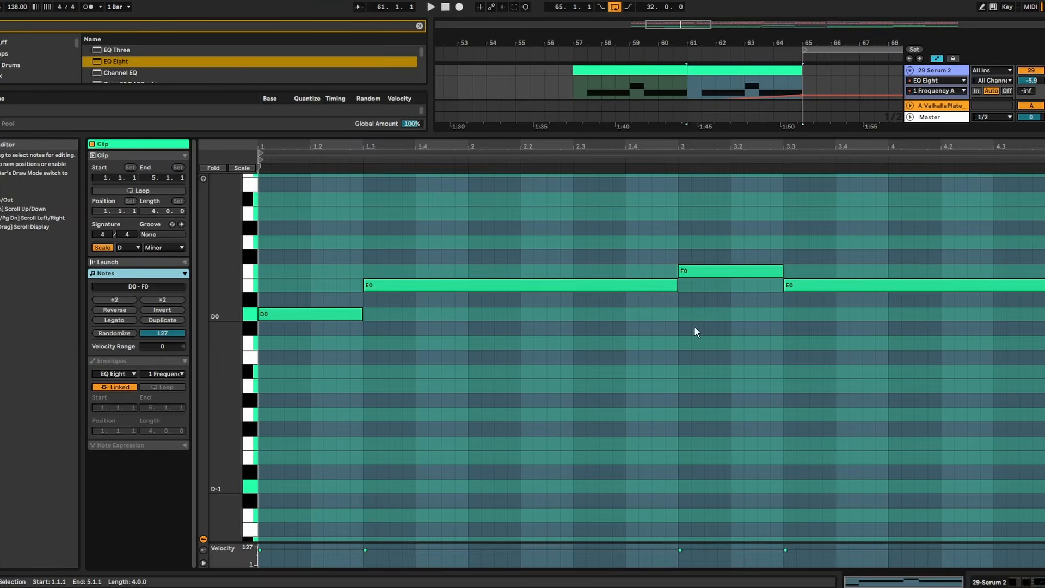
pyautogui.doubleClick(690, 272)
pyautogui.moveTo(676, 286); pyautogui.dragTo(1044, 286)
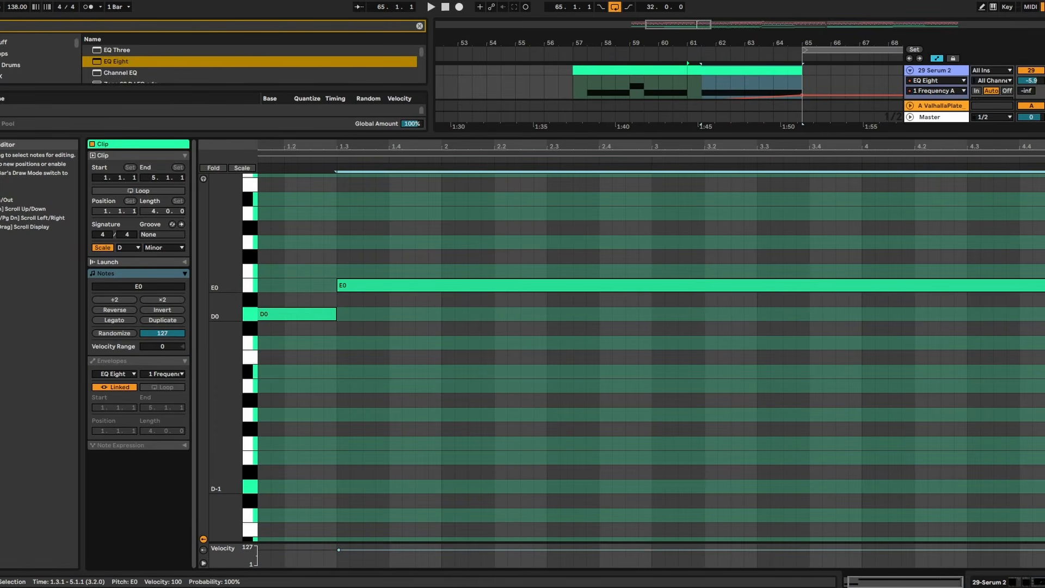
pyautogui.press('space')
pyautogui.hotkey('ctrl', 'alt', 'l')
pyautogui.scroll(1, 726, 253)
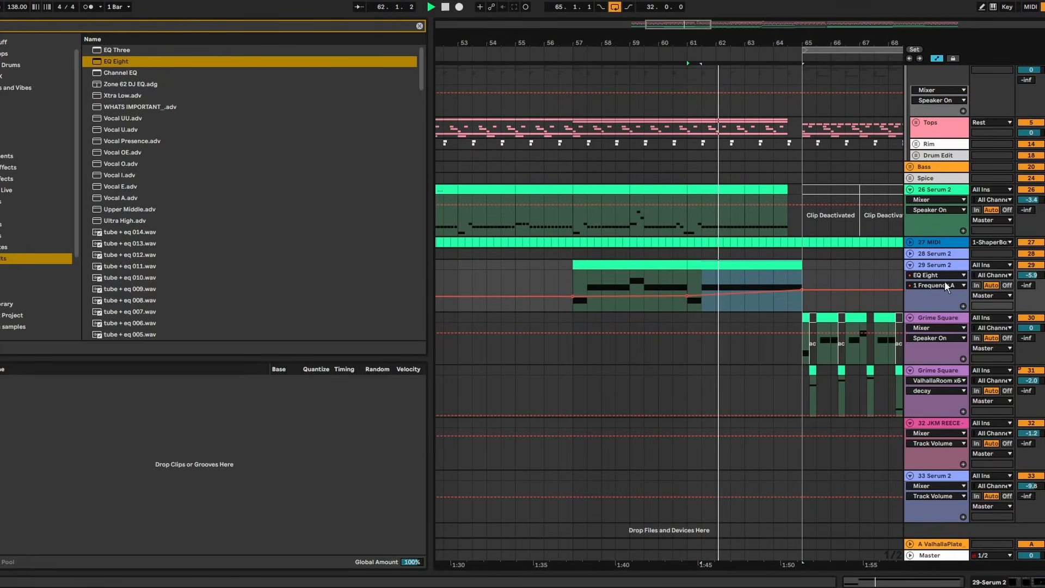
pyautogui.click(936, 264)
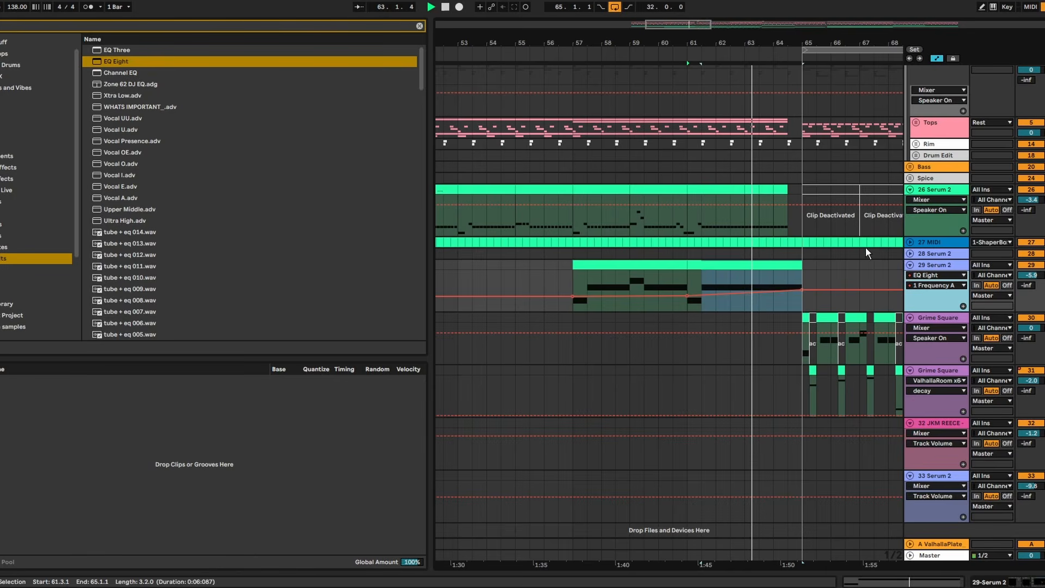
pyautogui.moveTo(796, 41); pyautogui.dragTo(763, 104)
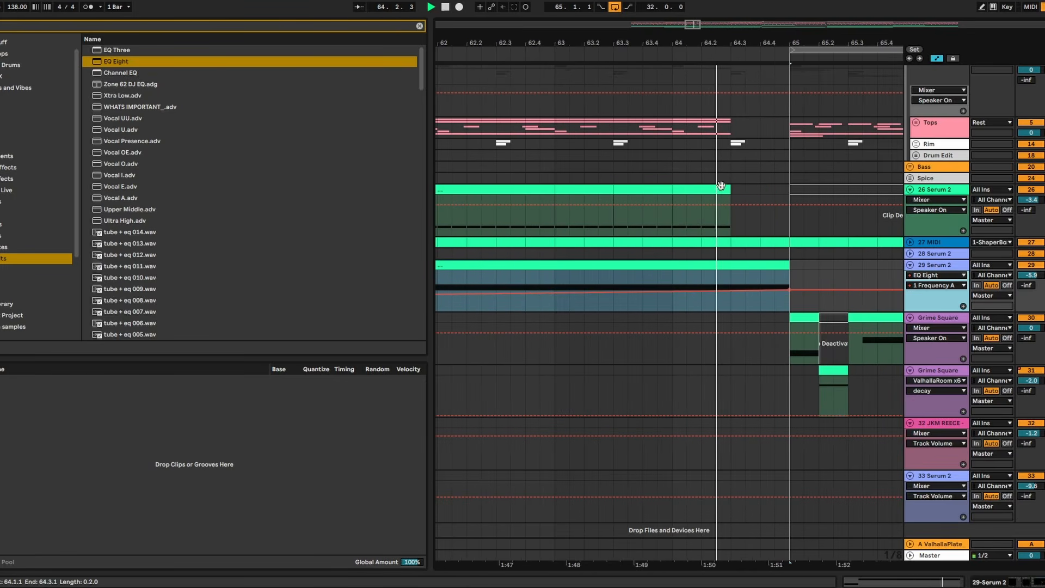
pyautogui.moveTo(793, 40); pyautogui.dragTo(687, 5)
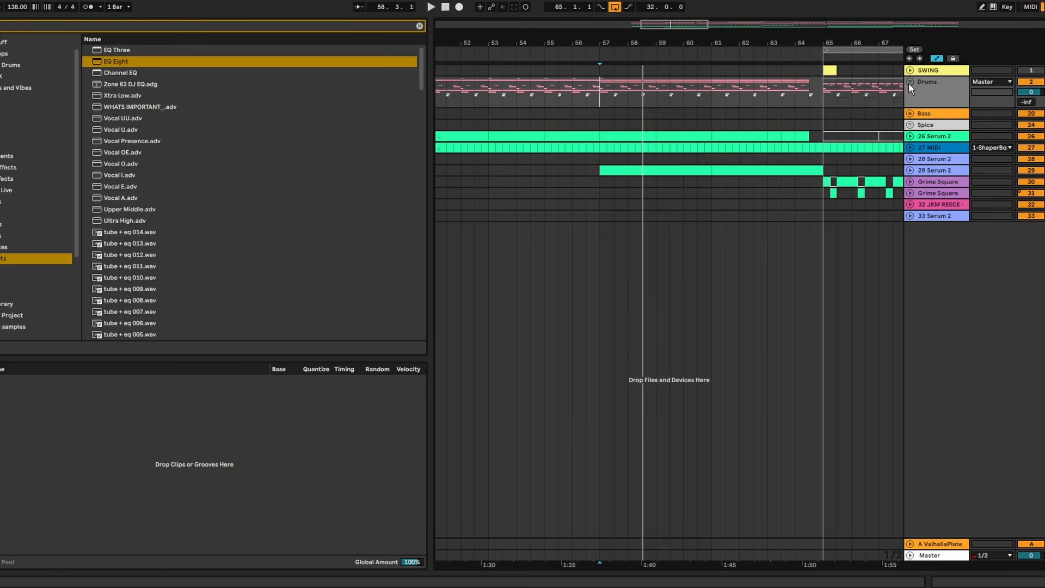
# - Automate the Drums group's EQ Eight band 1 frequency from 10 Hz at bar 57 up to about 3.47 kHz at bar 65
pyautogui.doubleClick(917, 85)
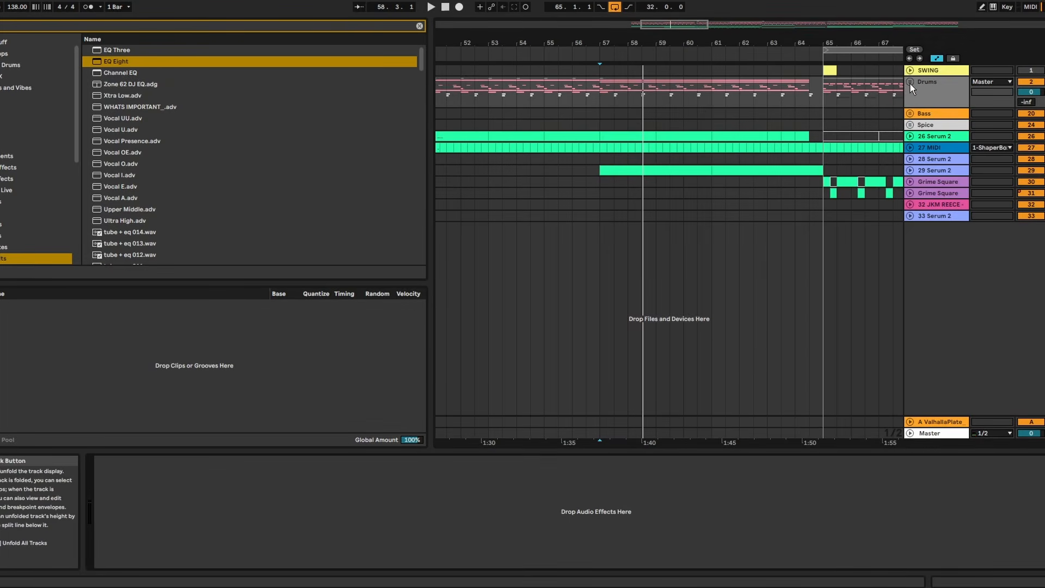
pyautogui.click(910, 83)
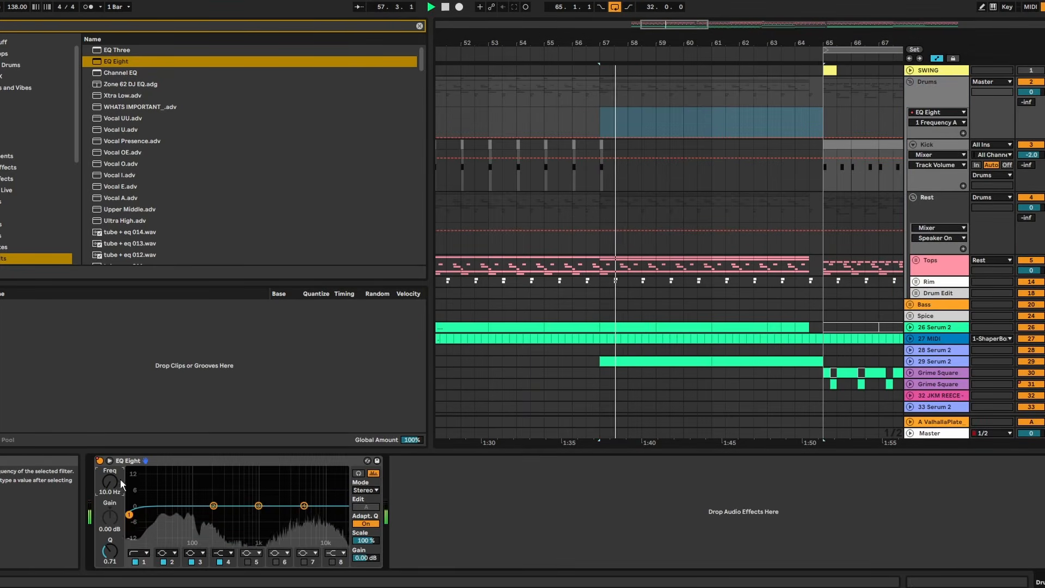
pyautogui.moveTo(823, 128); pyautogui.dragTo(599, 129)
pyautogui.click(600, 136)
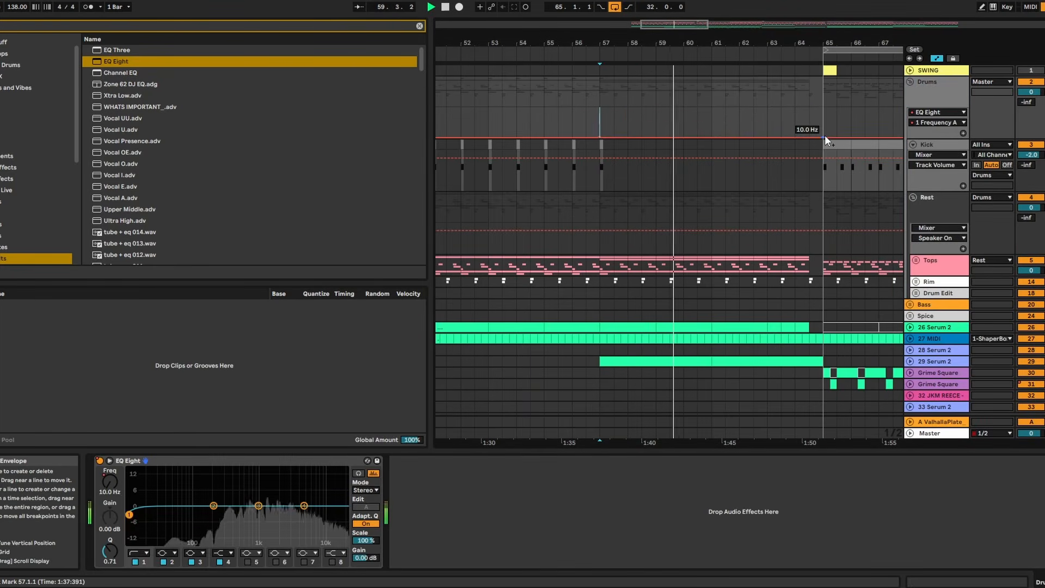
pyautogui.moveTo(825, 137); pyautogui.dragTo(823, 115)
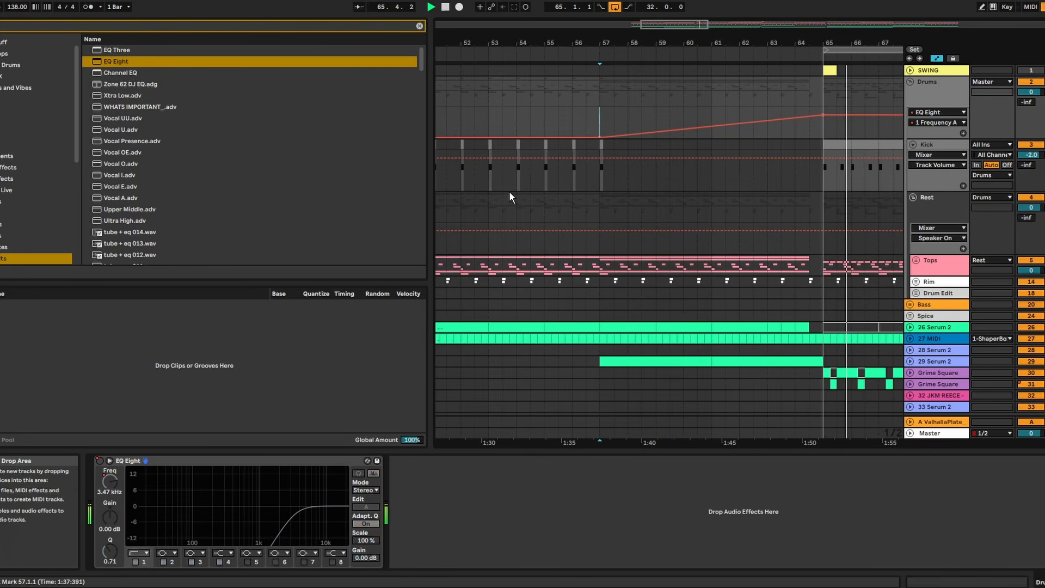
pyautogui.press('space')
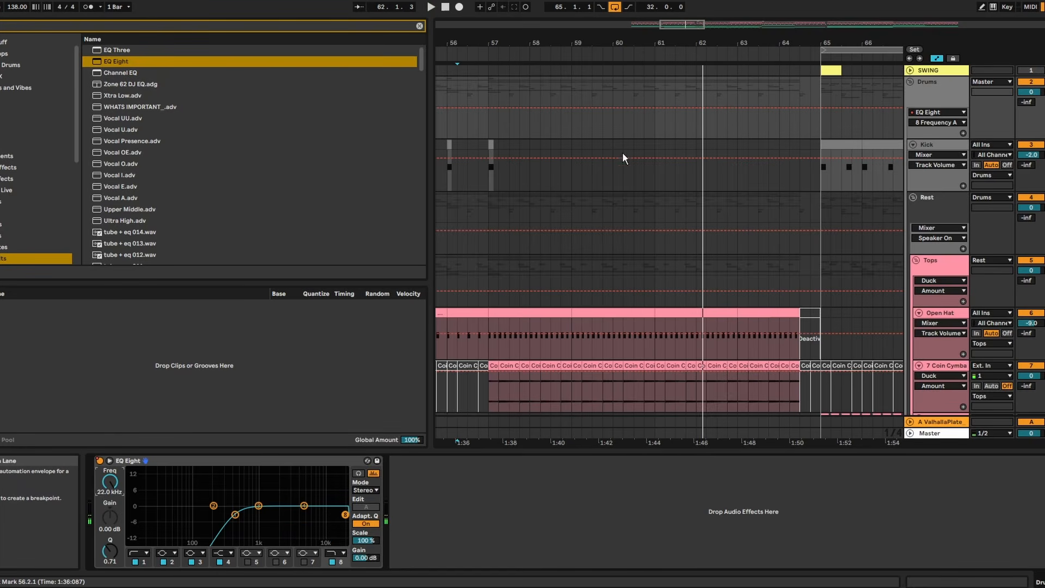
# - Automate the Drums group's EQ Eight band 8 frequency from 22 kHz at bar 57 down to about 4.8 kHz at bar 65
pyautogui.moveTo(942, 139); pyautogui.dragTo(942, 199)
pyautogui.click(489, 107)
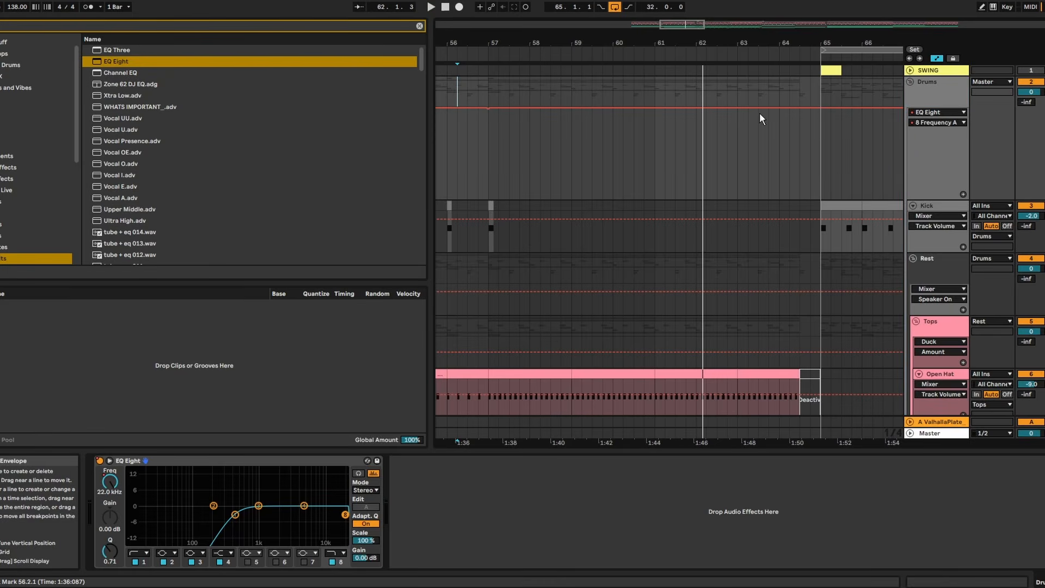
pyautogui.moveTo(818, 108); pyautogui.dragTo(821, 126)
pyautogui.press('space')
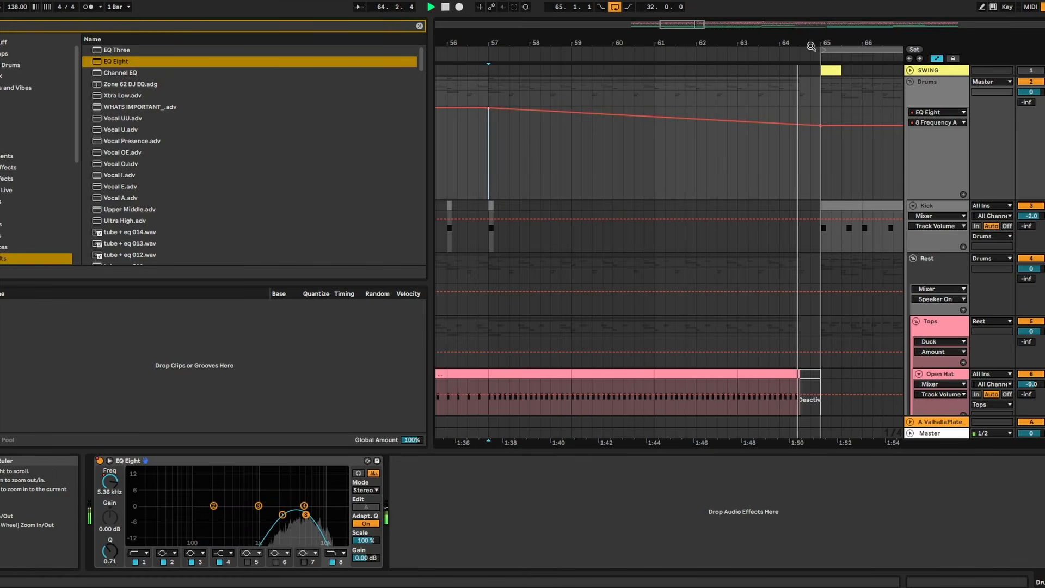
# - Automate the Rim group's Utility gain from 0 dB at bar 57 down to -5.70 dB at bar 65, and lower that end point further
pyautogui.moveTo(833, 43); pyautogui.dragTo(834, 104)
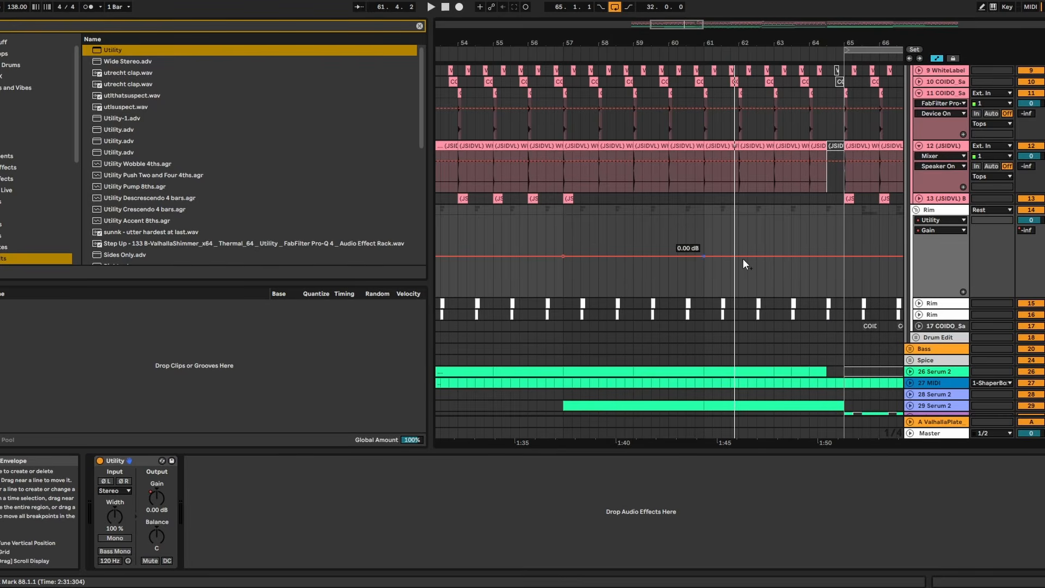
pyautogui.moveTo(838, 256); pyautogui.dragTo(839, 262)
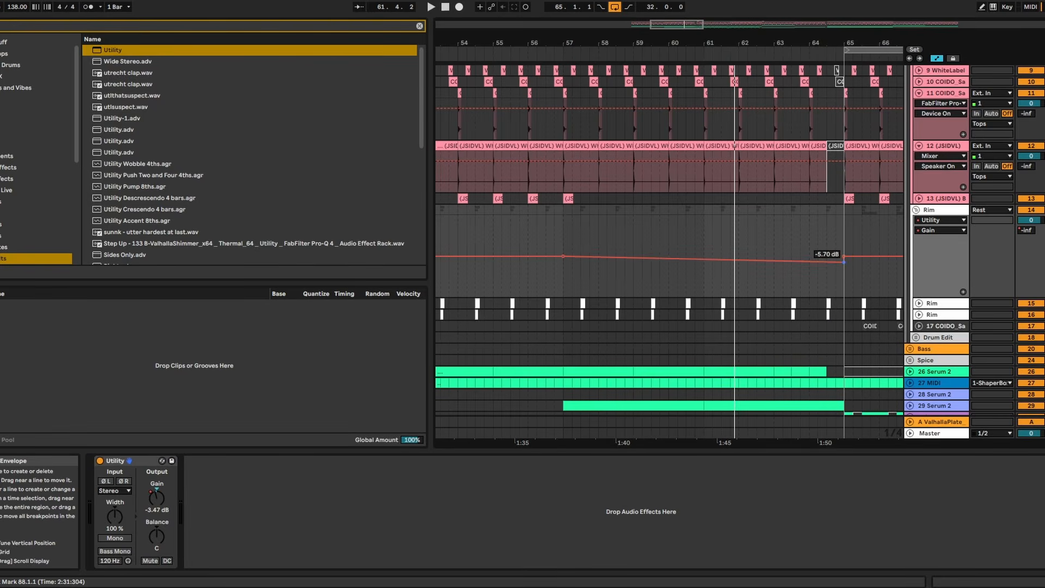
pyautogui.click(563, 232)
pyautogui.press('space')
pyautogui.click(881, 302)
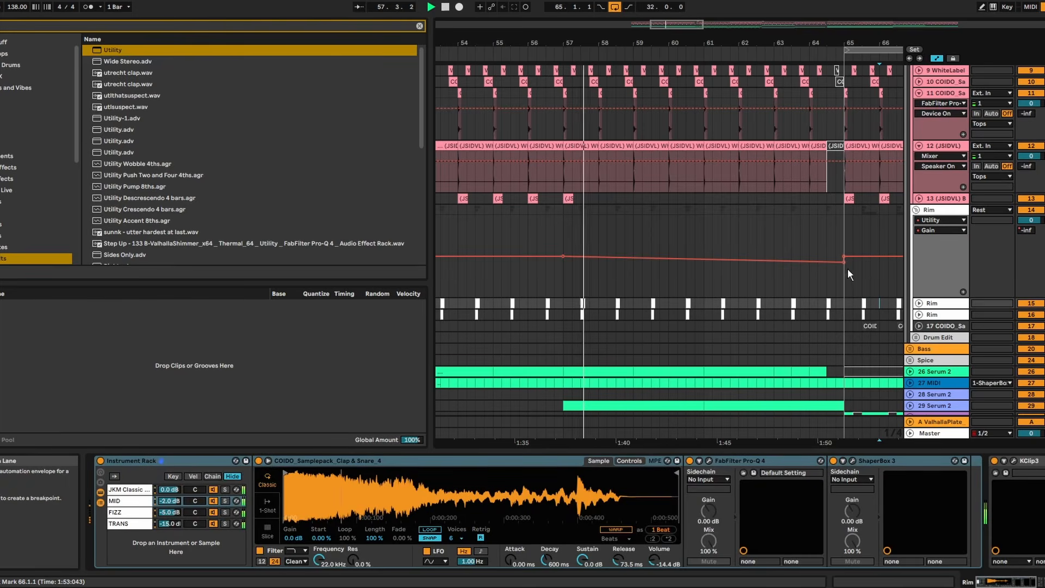
pyautogui.click(844, 263)
pyautogui.moveTo(844, 263); pyautogui.dragTo(843, 270)
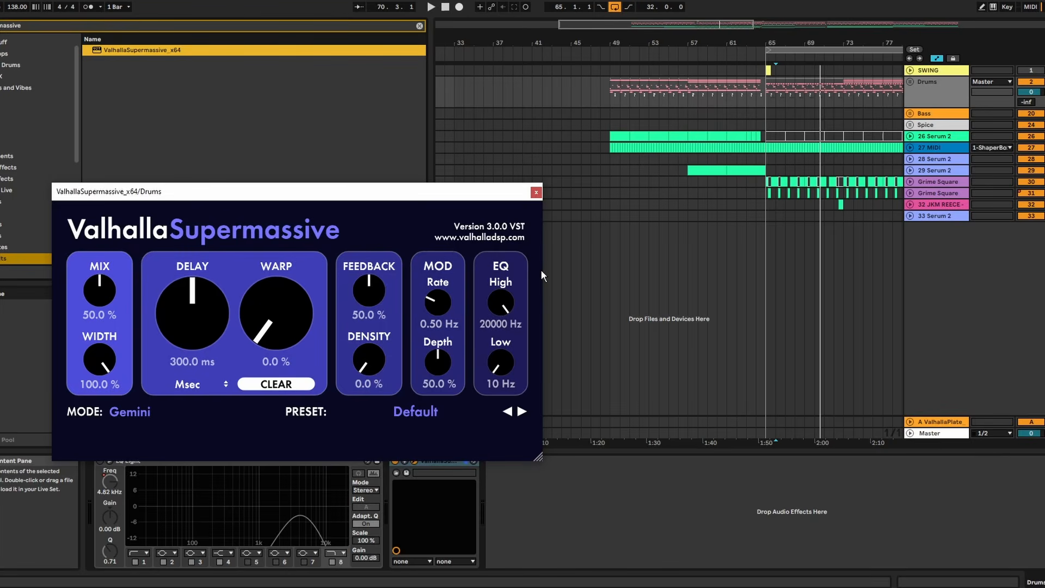
# - Load a reverb preset from the C-Large category in ValhallaSupermassive on the Drums group
pyautogui.click(421, 415)
pyautogui.moveTo(407, 342)
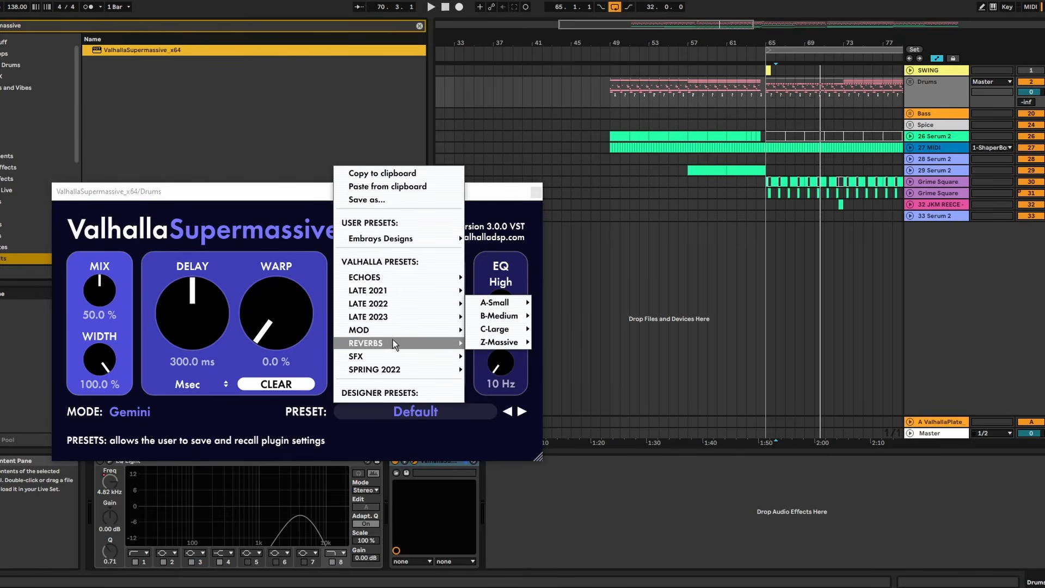
pyautogui.moveTo(509, 333)
pyautogui.click(599, 328)
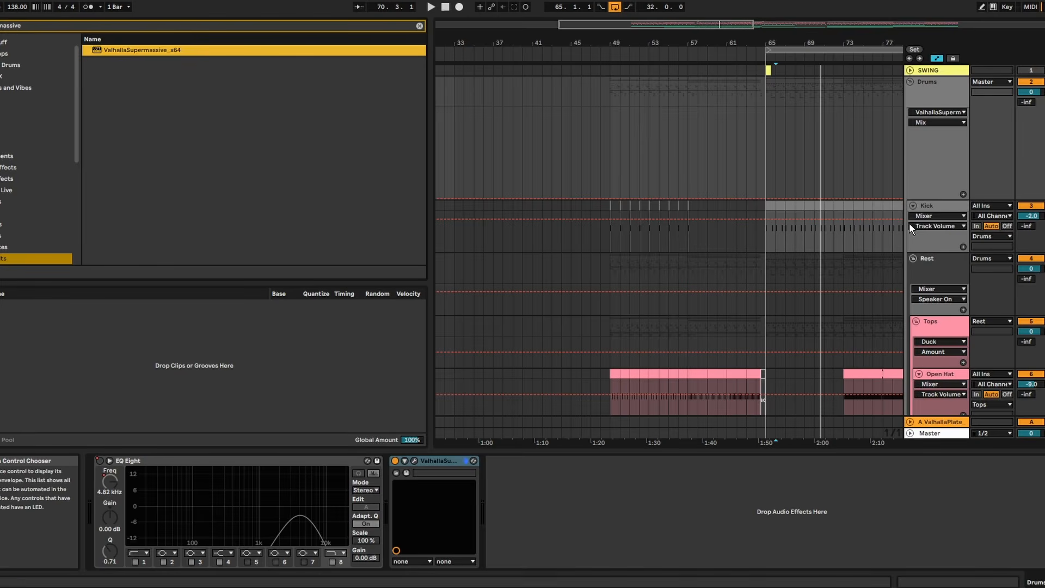
# - Automate the Drums group's ValhallaSupermassive mix from 0 at bar 57 up to 0.41 at bar 65, and check it in playback
pyautogui.moveTo(749, 44); pyautogui.dragTo(746, 60)
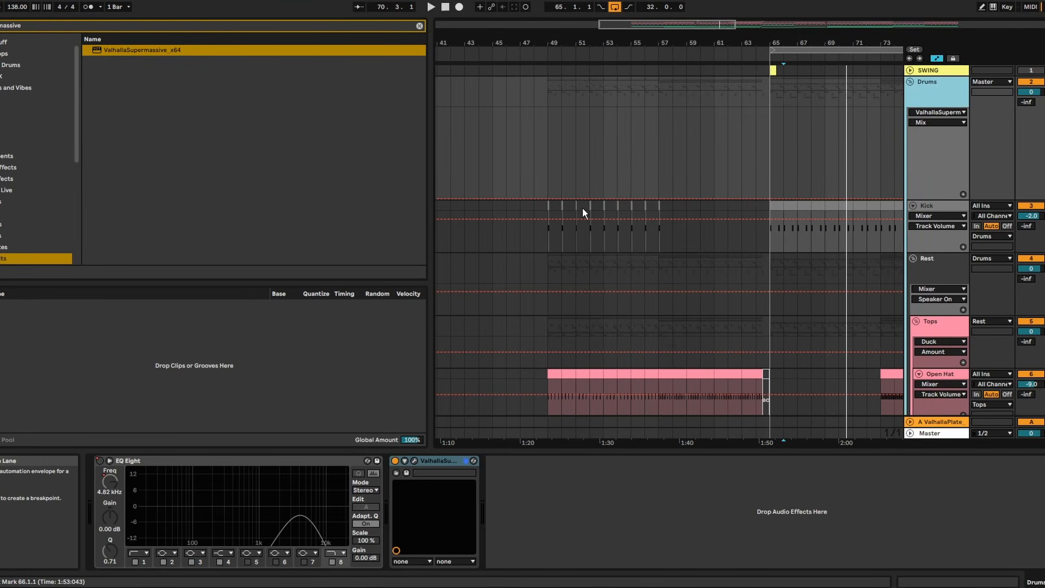
pyautogui.moveTo(706, 40); pyautogui.dragTo(660, 39)
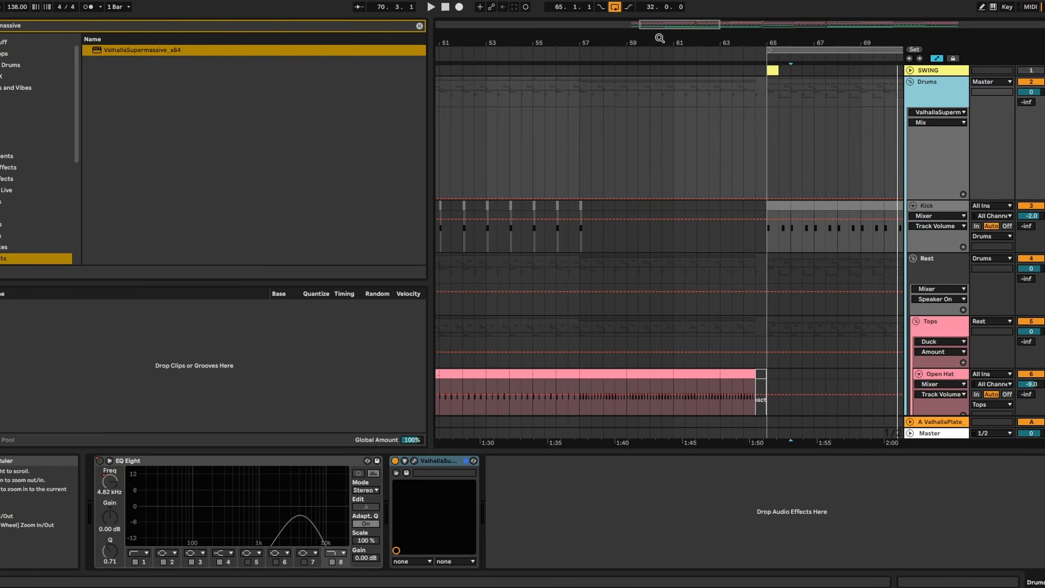
pyautogui.click(580, 199)
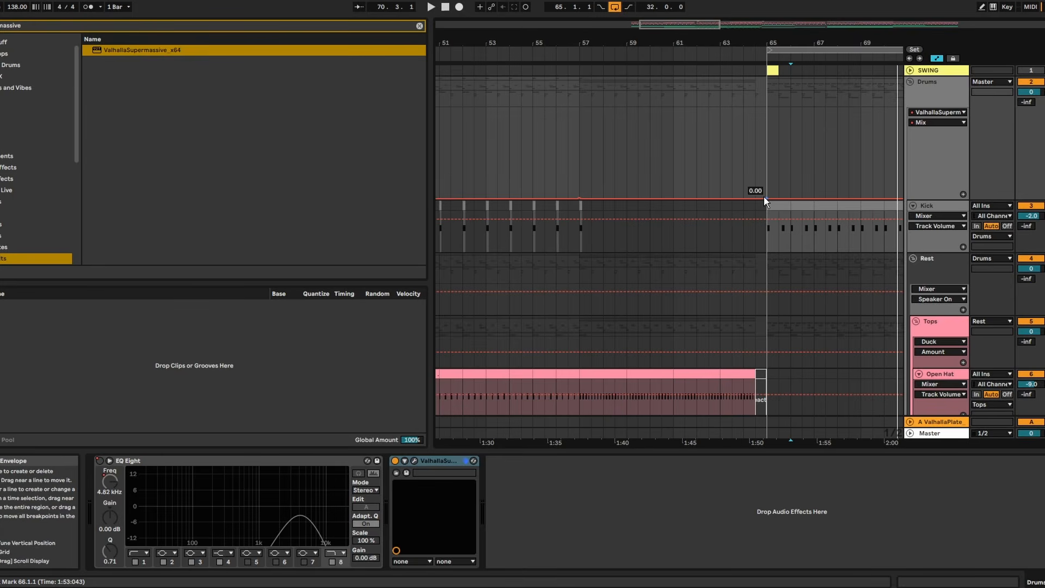
pyautogui.press('space')
pyautogui.moveTo(765, 202); pyautogui.dragTo(767, 172)
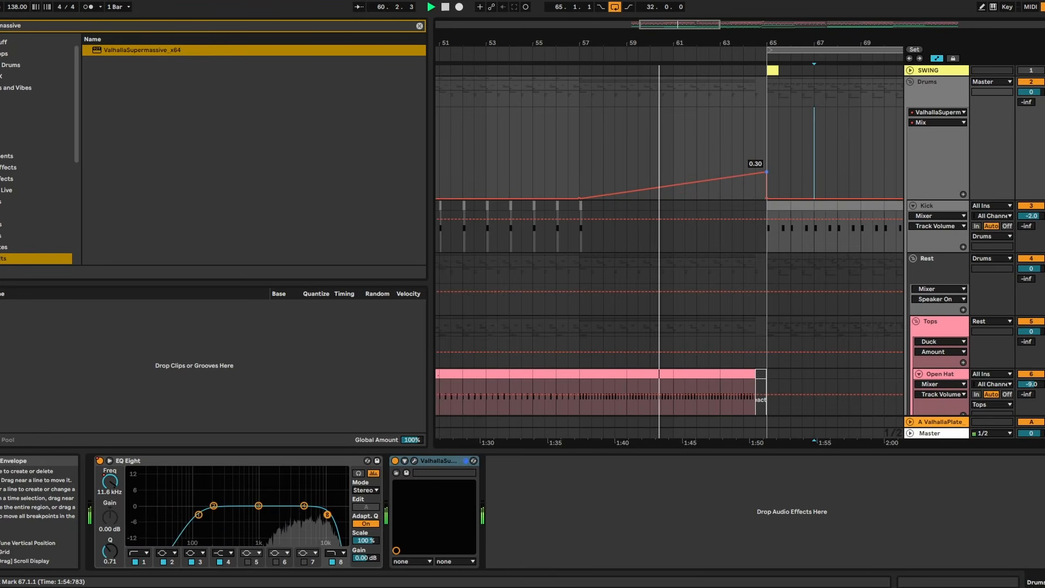
pyautogui.moveTo(767, 172); pyautogui.dragTo(767, 160)
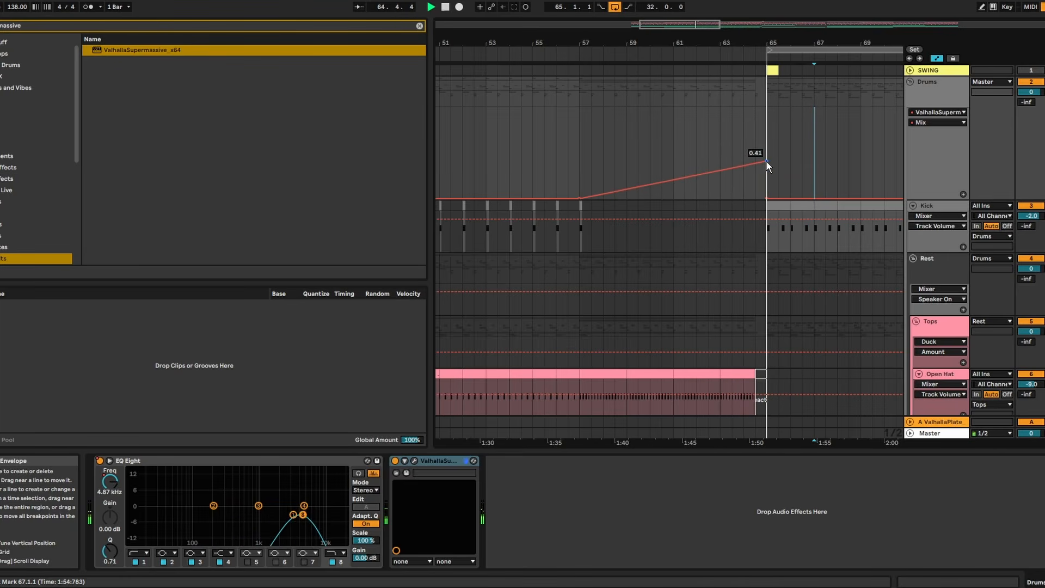
pyautogui.moveTo(793, 39); pyautogui.dragTo(815, 95)
pyautogui.scroll(-6, 643, 110)
pyautogui.press('space')
# - Automate the Lead track's ValhallaSupermassive mix from 0 at bar 57 up to 0.55 at bar 65 during playback
pyautogui.scroll(-5, 535, 413)
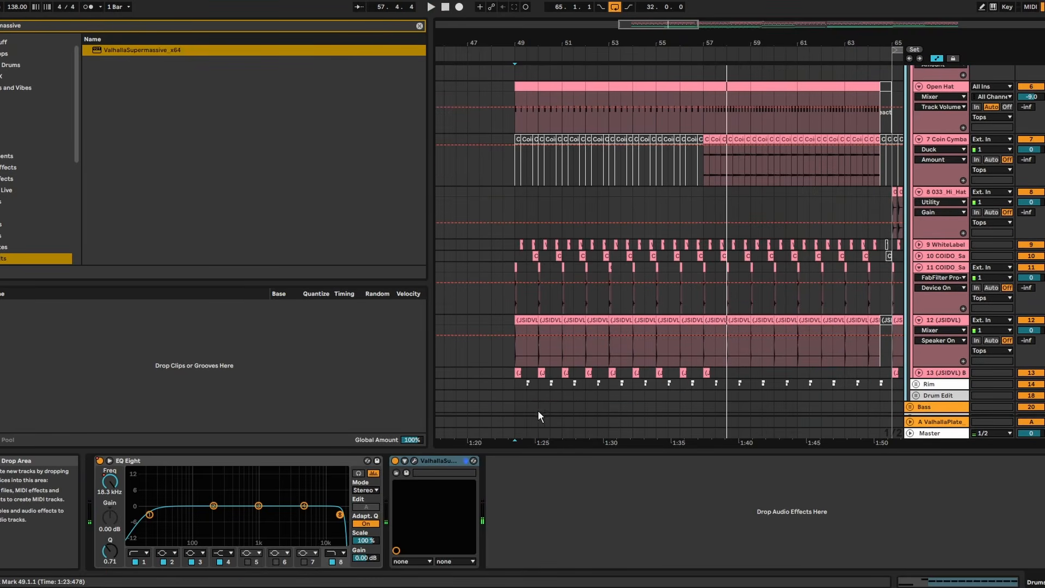
pyautogui.click(767, 361)
pyautogui.moveTo(753, 357); pyautogui.dragTo(712, 331)
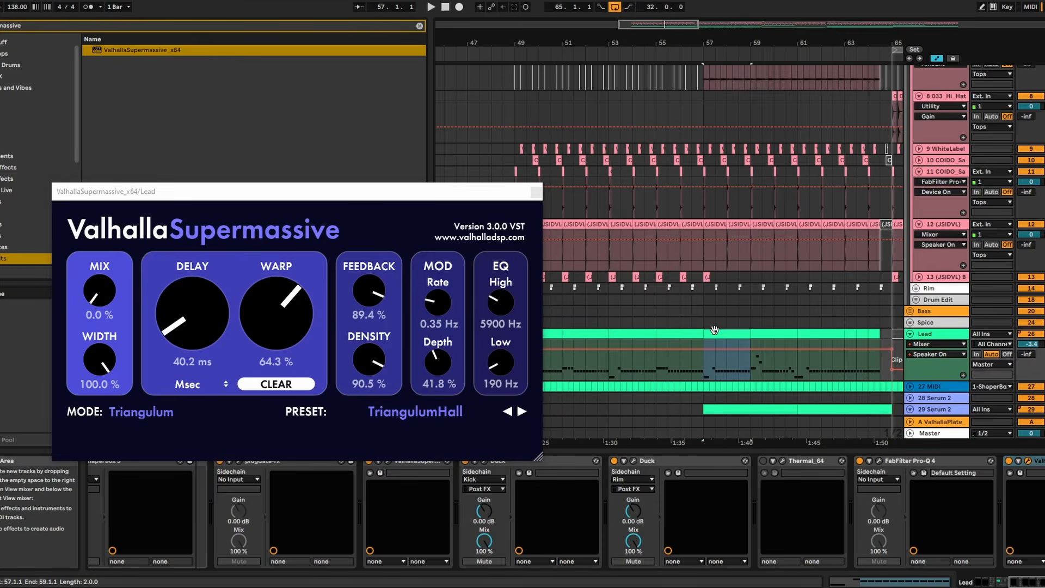
pyautogui.click(99, 292)
pyautogui.press('space')
pyautogui.click(725, 347)
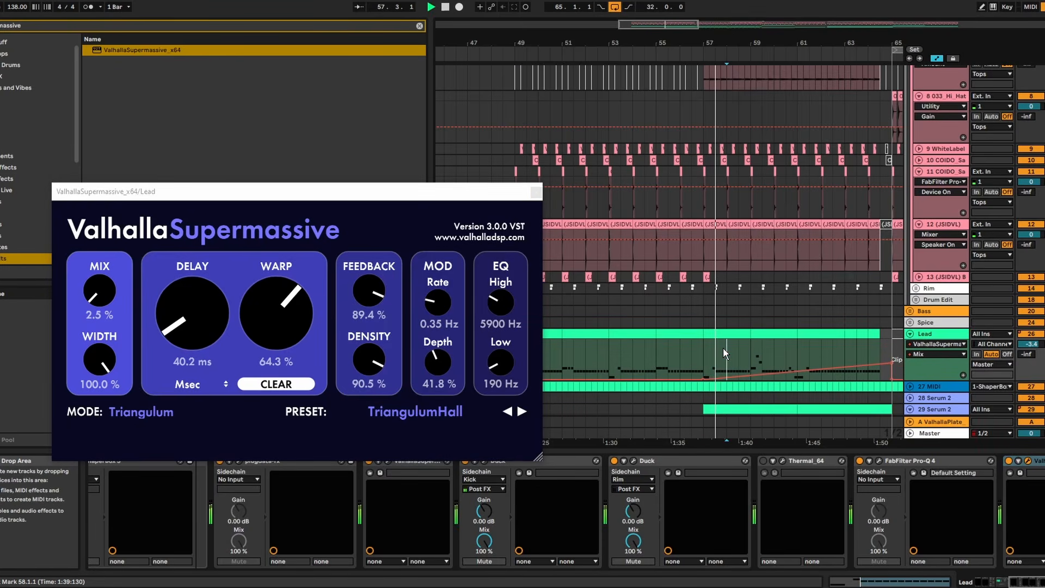
pyautogui.moveTo(892, 361); pyautogui.dragTo(892, 358)
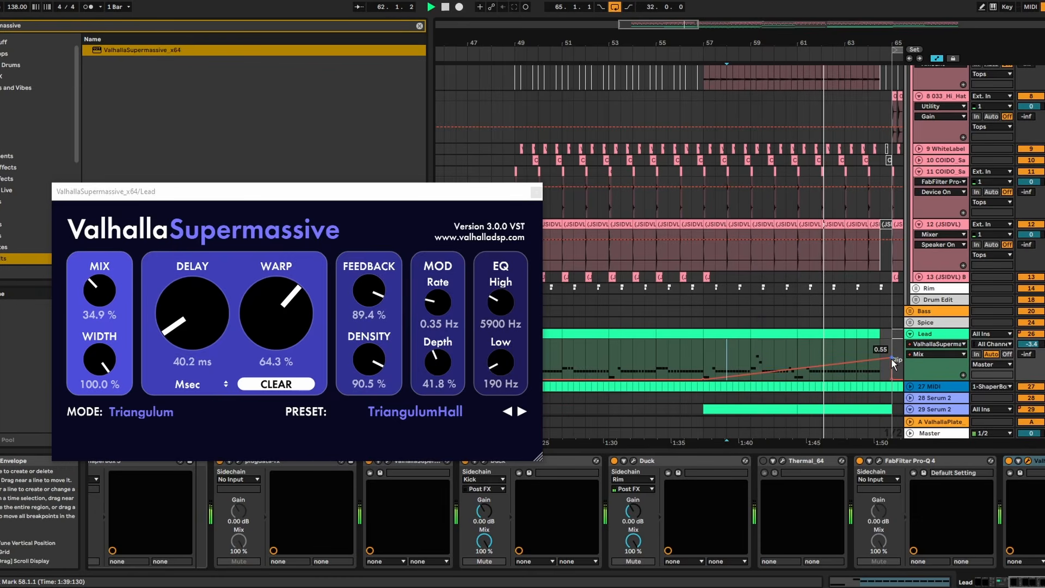
# - Raise the Lead's reverb mix slightly at bar 65, and set track 29 Serum 2's ValhallaSupermassive mix ramp to end at 0.44 there
pyautogui.moveTo(891, 357); pyautogui.dragTo(890, 355)
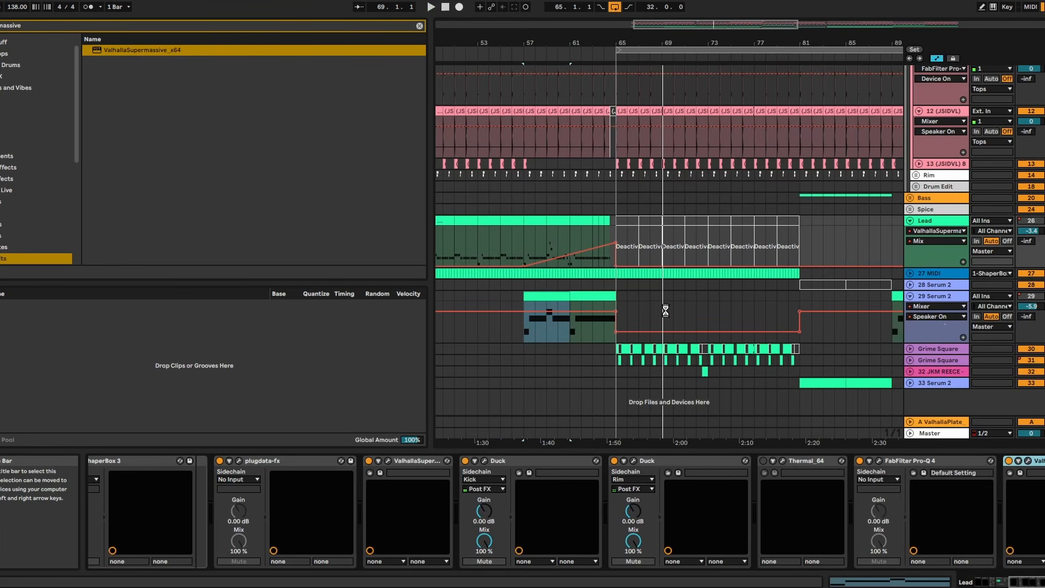
pyautogui.press('space')
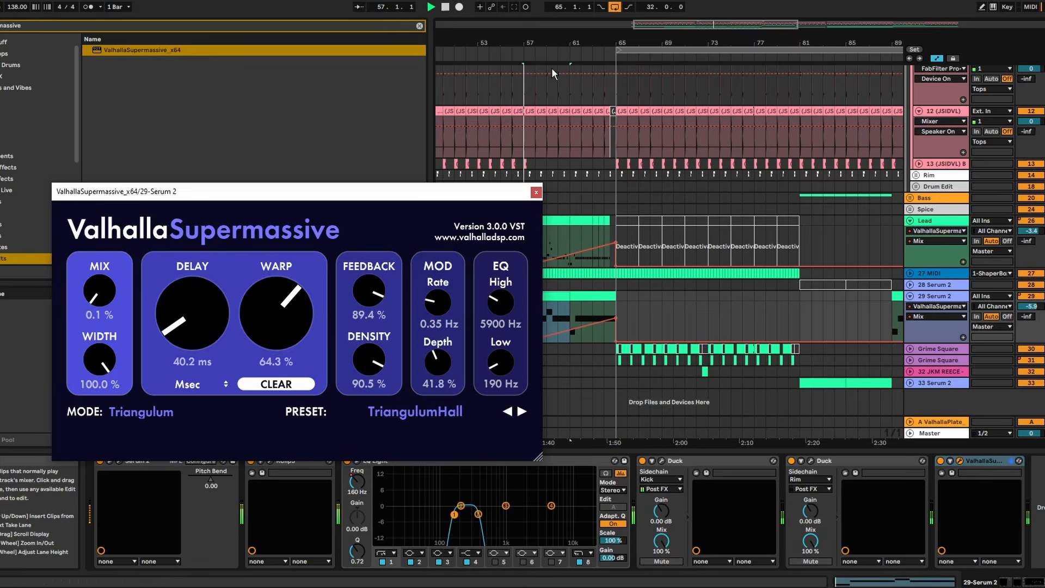
pyautogui.click(536, 193)
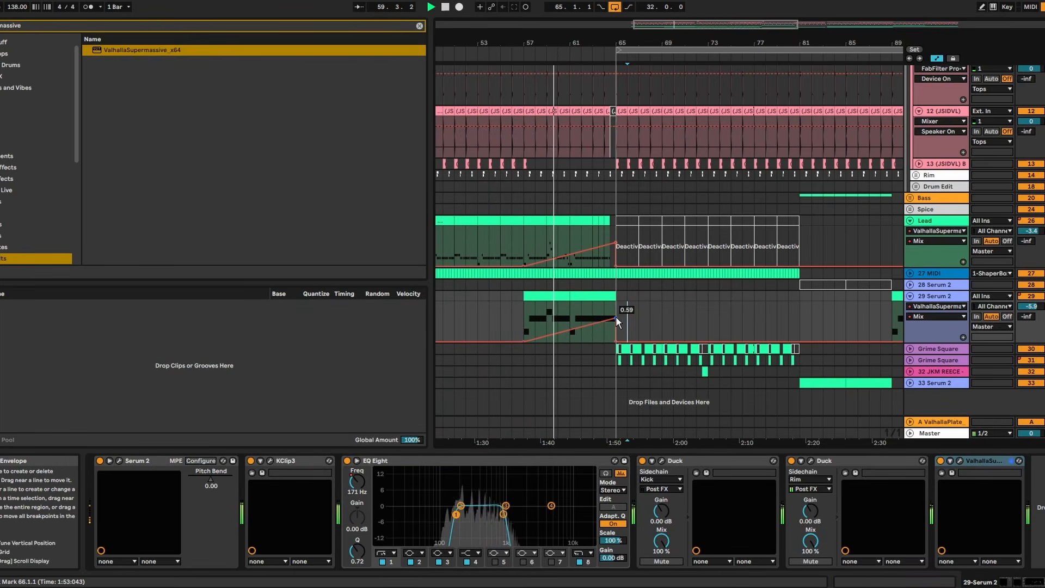
pyautogui.moveTo(616, 319); pyautogui.dragTo(616, 324)
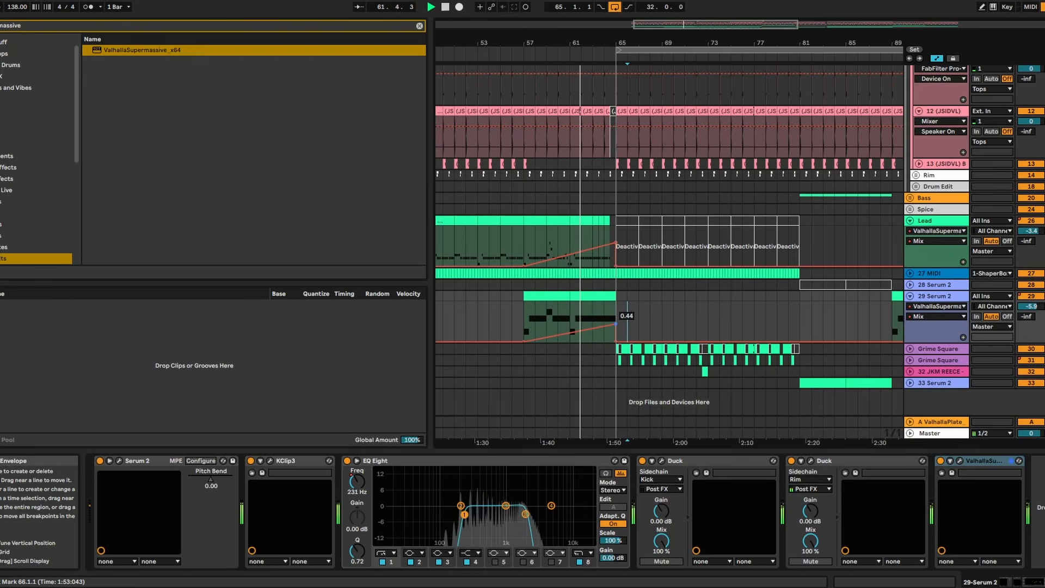
pyautogui.moveTo(604, 44); pyautogui.dragTo(605, 141)
pyautogui.click(662, 327)
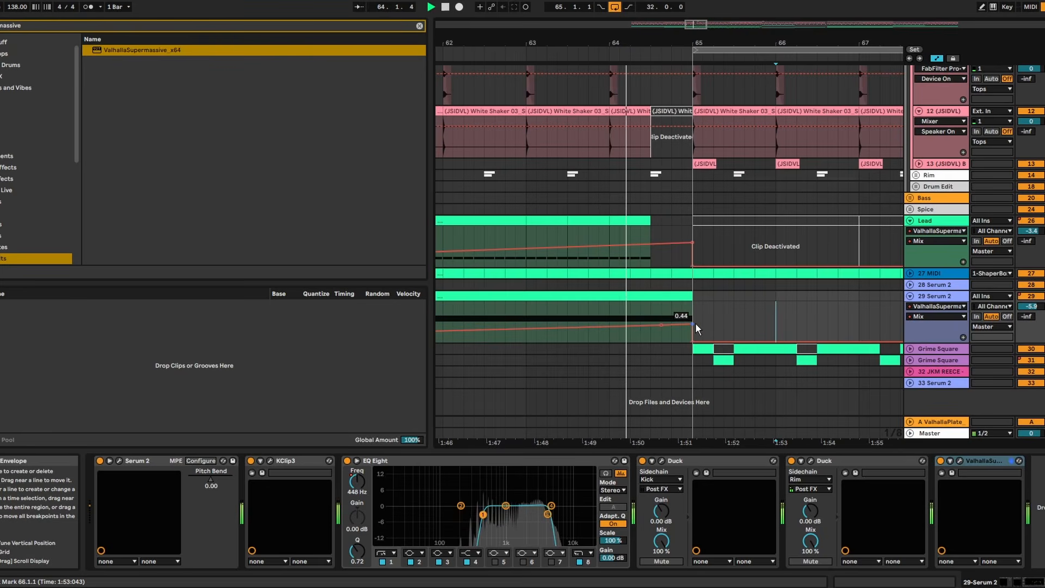
pyautogui.click(694, 325)
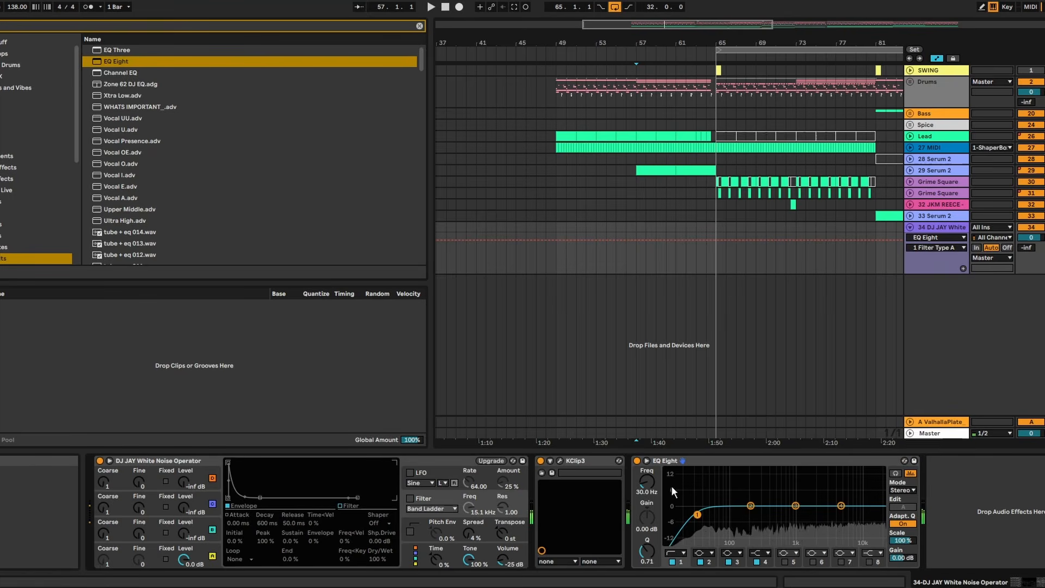
# - Set the white noise track's EQ Eight low cut to 3.31 kHz and add the Volume Control JKM rack with gain at 0 dB
pyautogui.moveTo(647, 482); pyautogui.dragTo(646, 454)
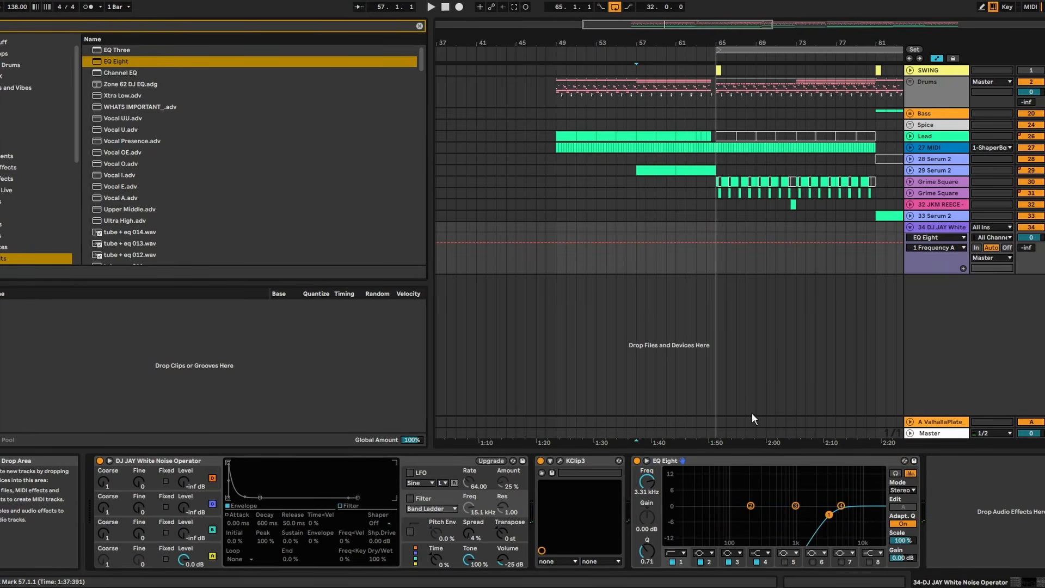
pyautogui.hotkey('ctrl', 'f')
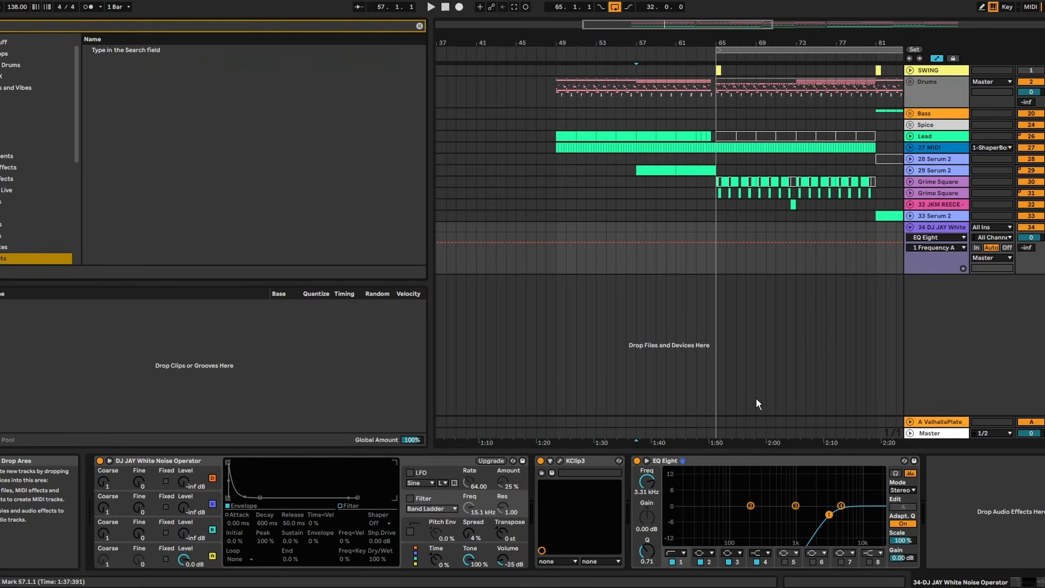
pyautogui.write('volume')
pyautogui.doubleClick(155, 62)
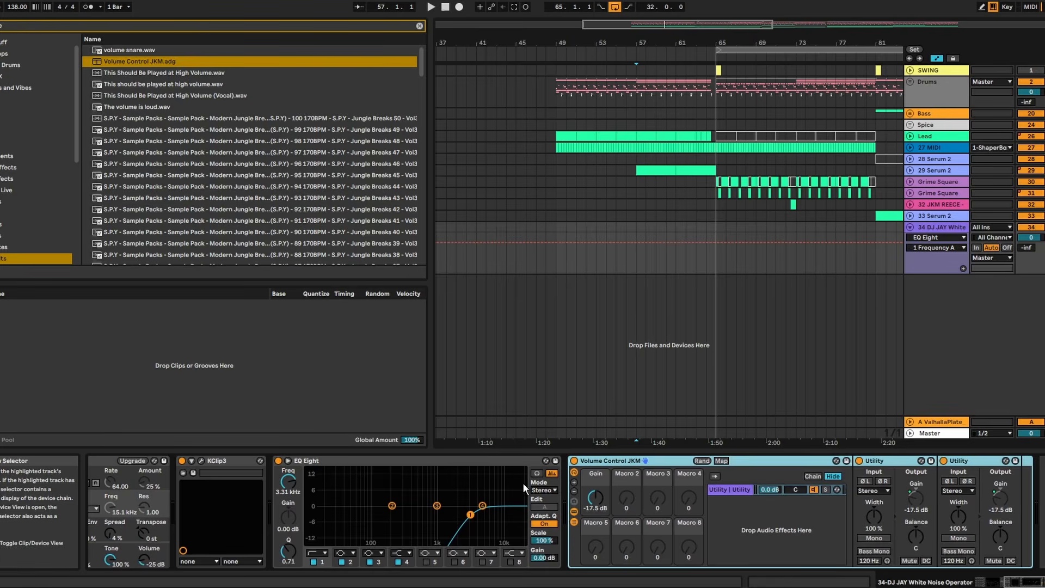
pyautogui.moveTo(596, 498); pyautogui.dragTo(596, 482)
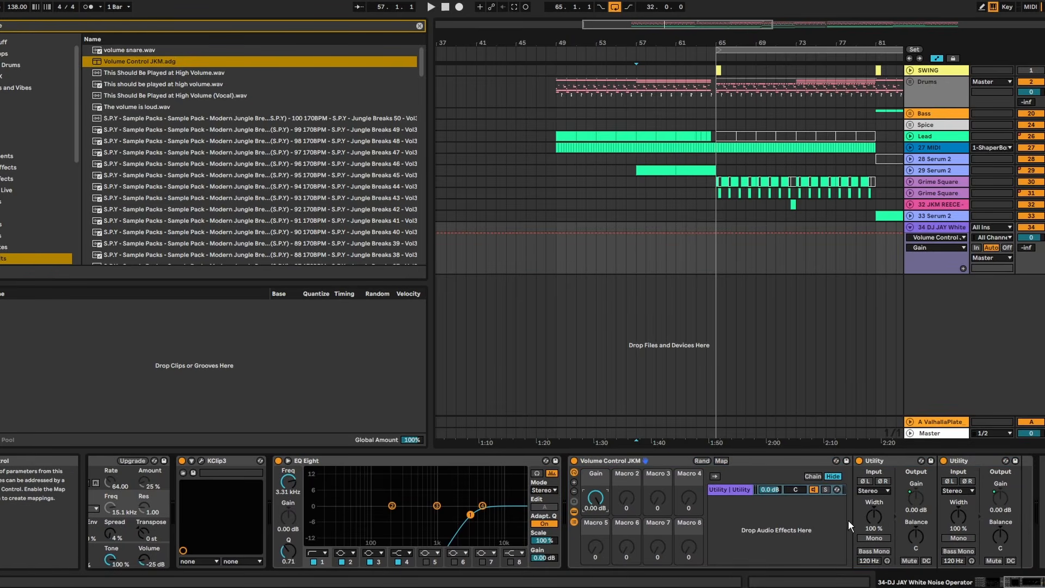
# - Create a MIDI clip from bar 57 to 65 on the white noise track and fill it with one full-length G3 note
pyautogui.moveTo(710, 43); pyautogui.dragTo(722, 67)
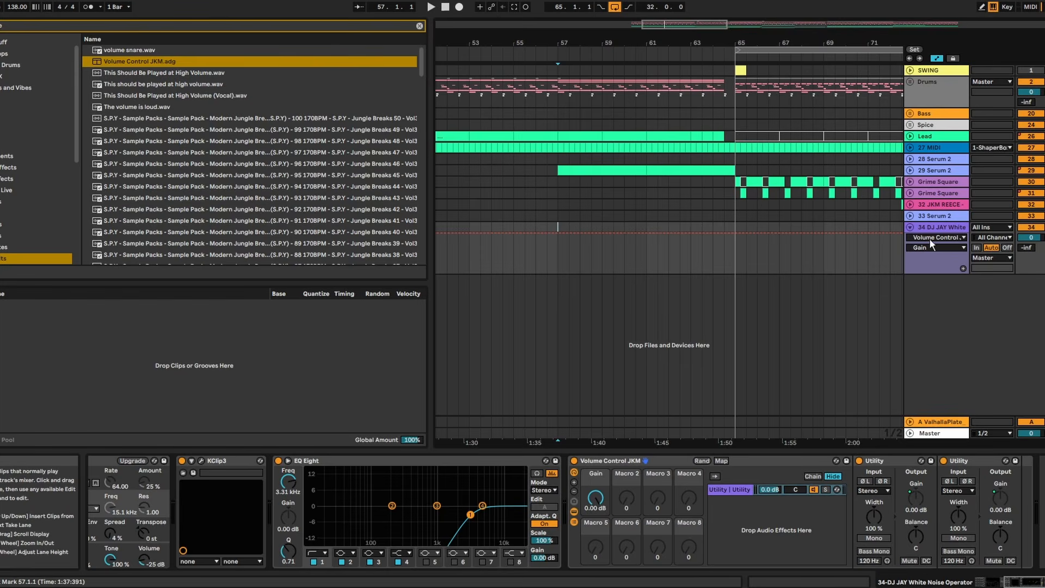
pyautogui.moveTo(719, 224); pyautogui.dragTo(626, 232)
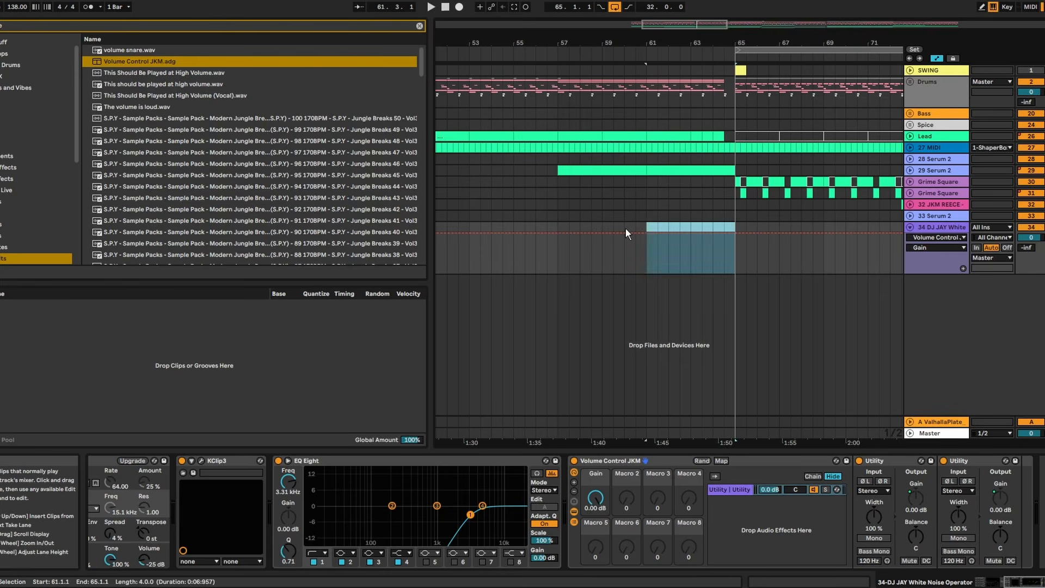
pyautogui.rightClick(560, 224)
pyautogui.click(599, 324)
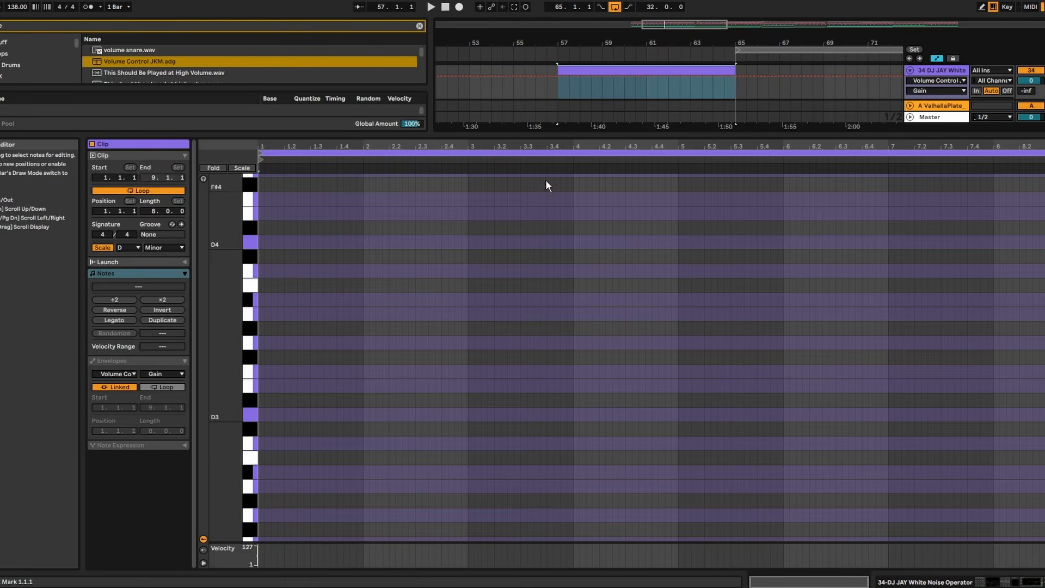
pyautogui.doubleClick(266, 343)
pyautogui.click(115, 320)
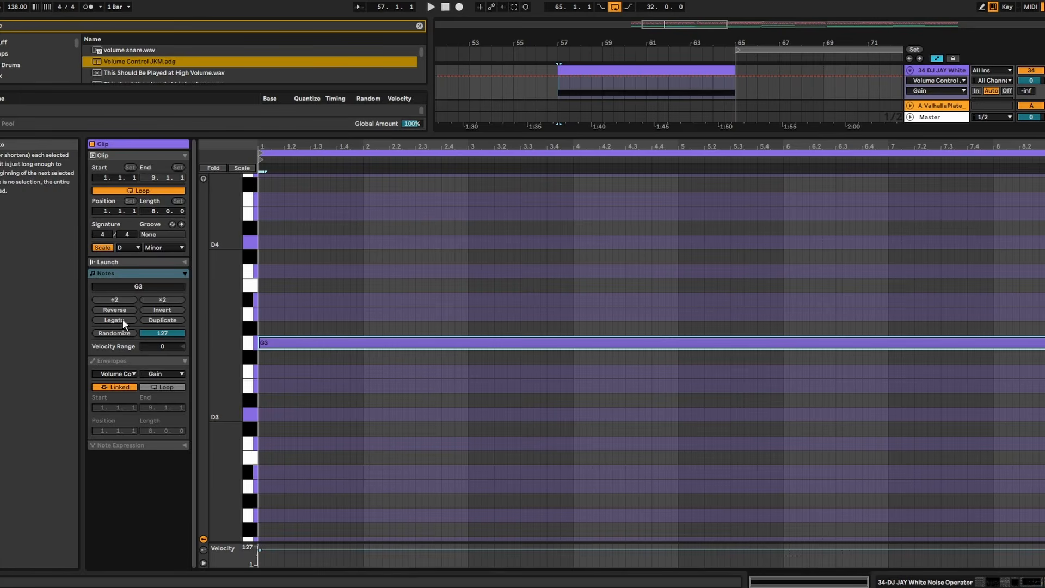
pyautogui.hotkey('ctrl', 'alt', 'l')
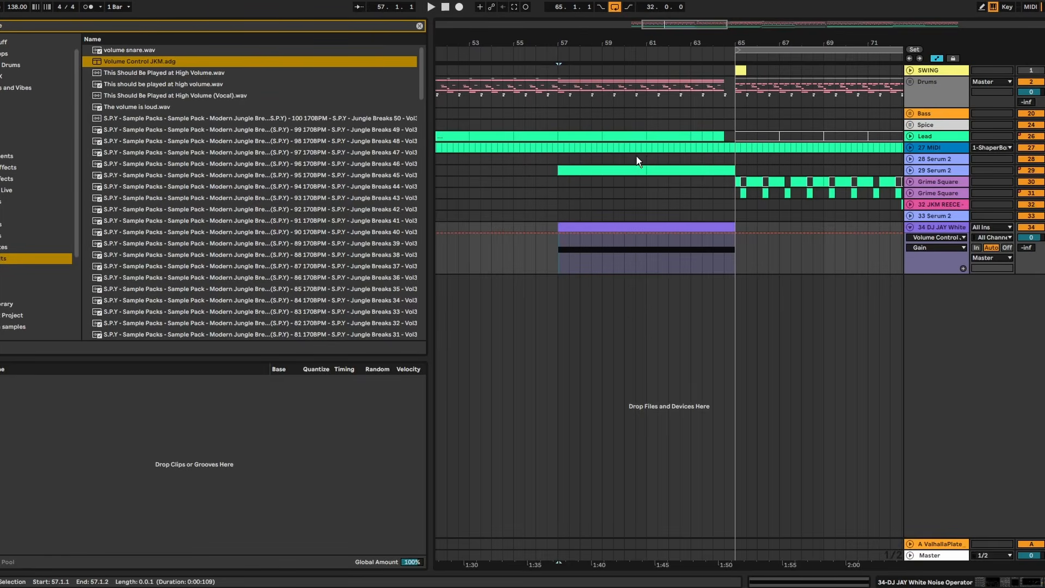
# - Automate the white noise track's Volume Control gain from about -16.3 dB at bar 57 up to 0 dB at bar 65
pyautogui.moveTo(690, 38); pyautogui.dragTo(691, 82)
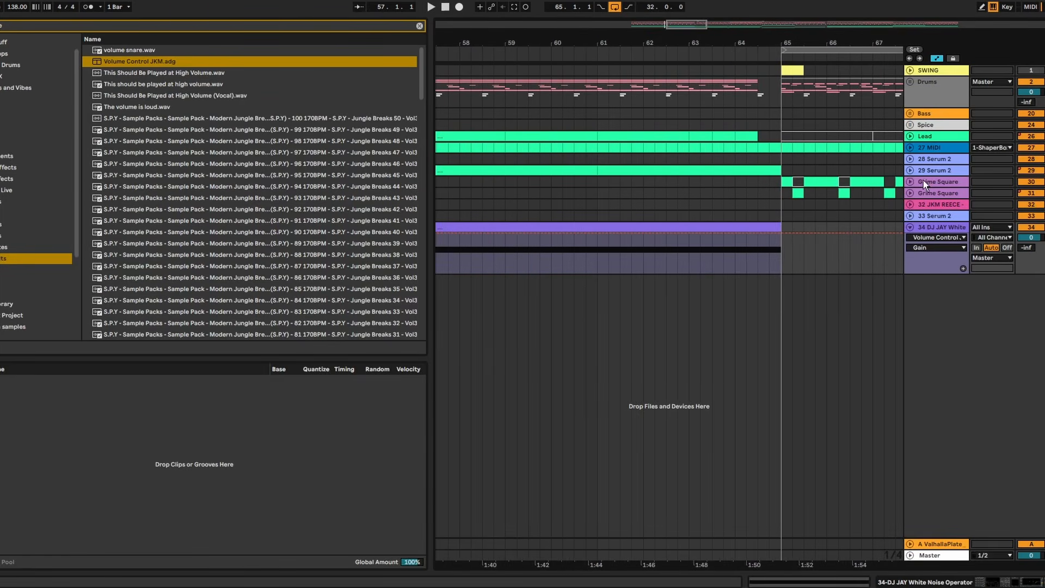
pyautogui.doubleClick(942, 225)
pyautogui.press('-')
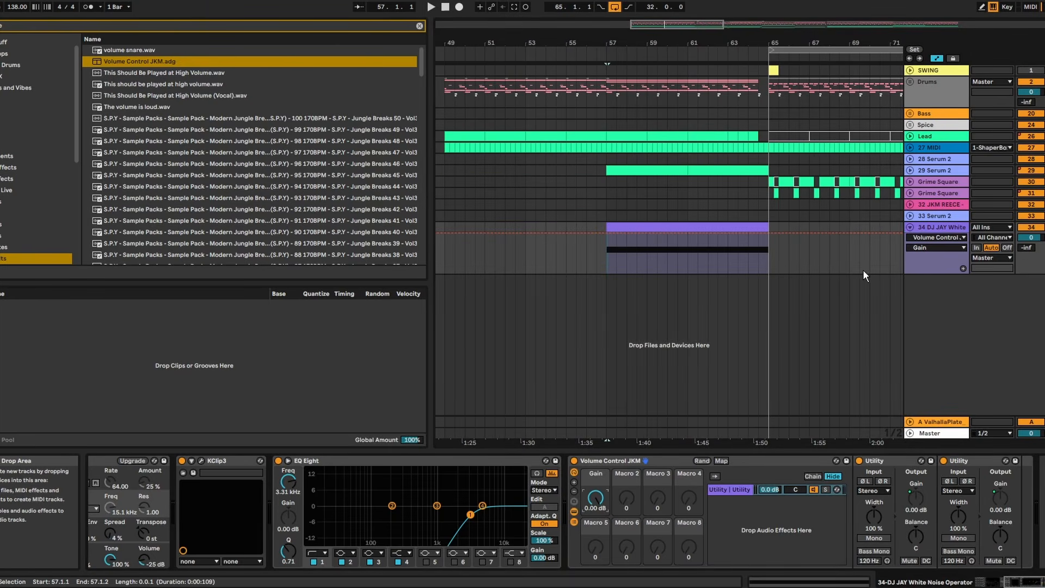
pyautogui.click(770, 232)
pyautogui.moveTo(607, 234); pyautogui.dragTo(607, 251)
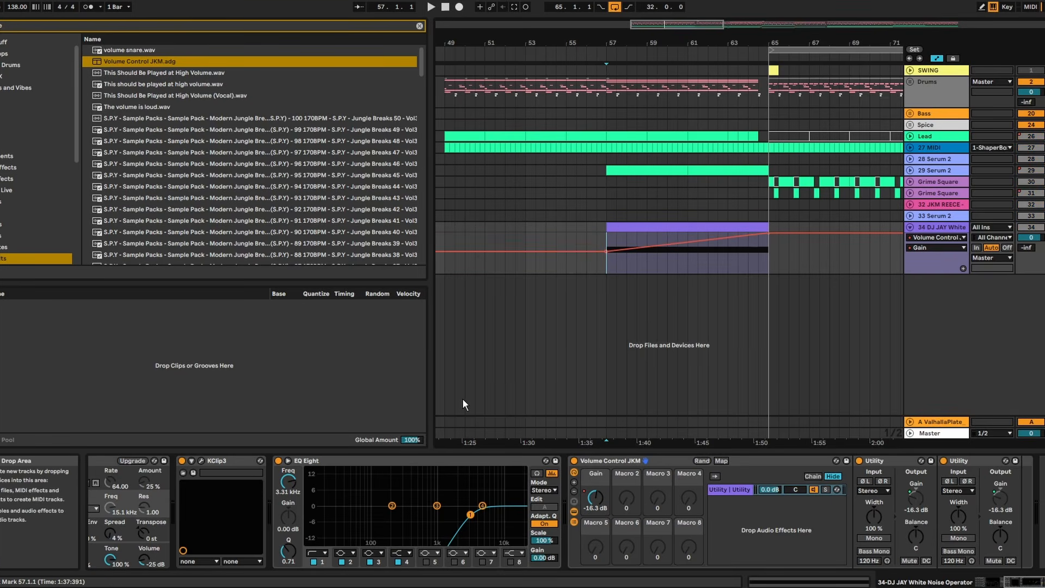
# - During playback, raise the noise gain ramp's start to -12.1 dB and lower the white noise track's volume to -4.0 dB
pyautogui.press('space')
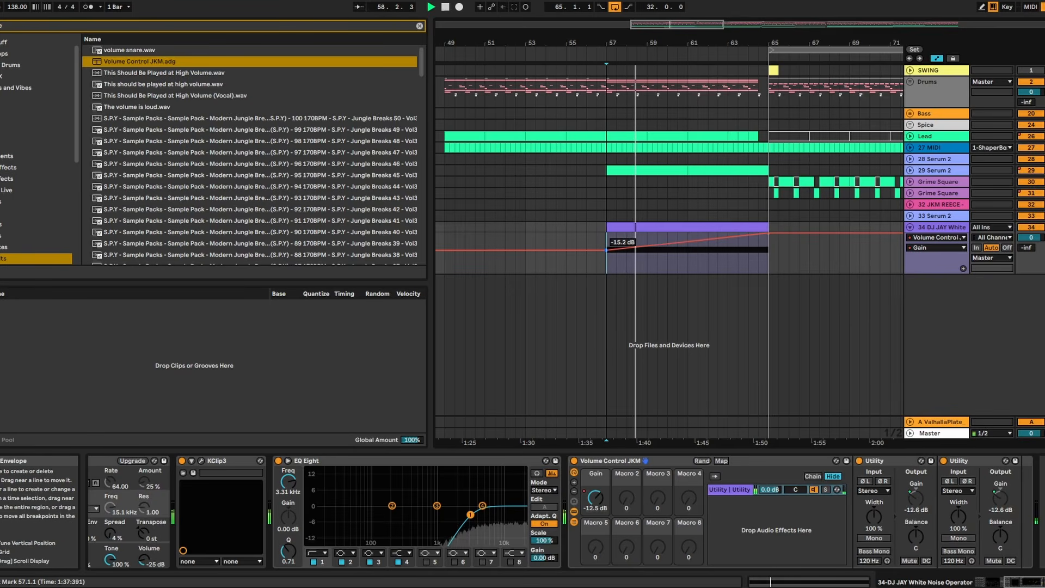
pyautogui.moveTo(607, 251); pyautogui.dragTo(606, 246)
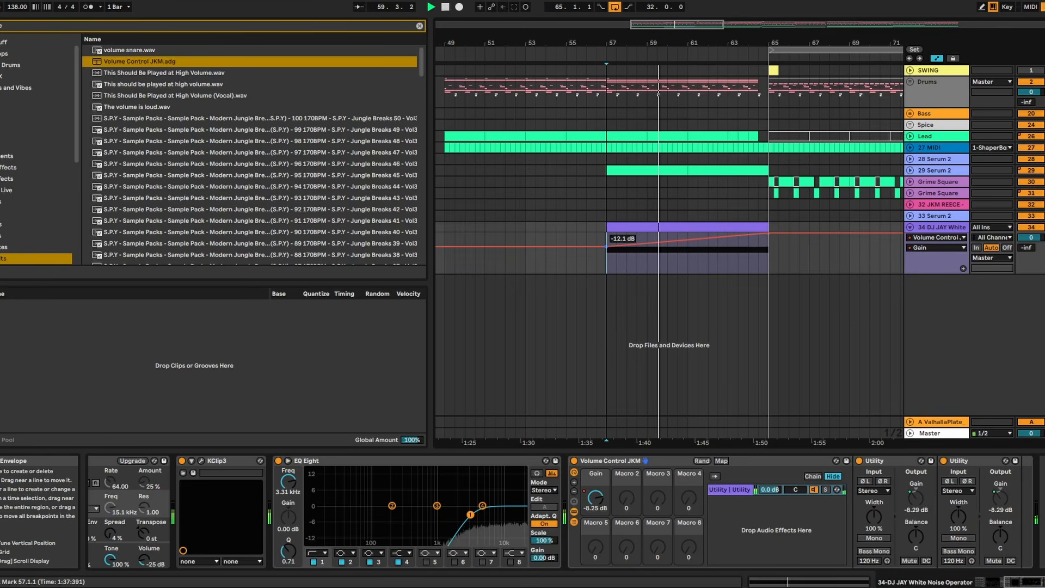
pyautogui.click(1039, 239)
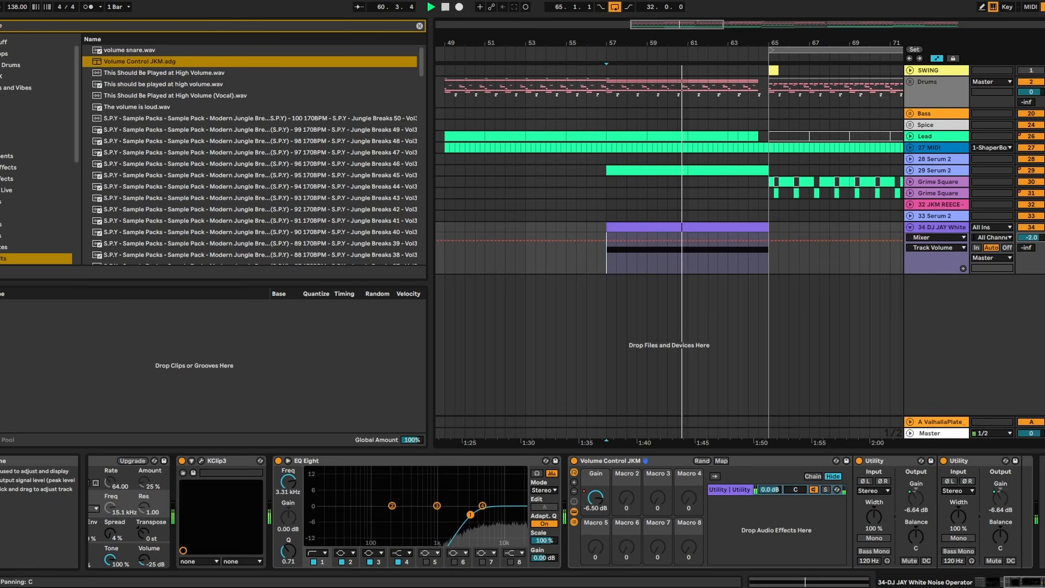
pyautogui.moveTo(1038, 238); pyautogui.dragTo(1037, 240)
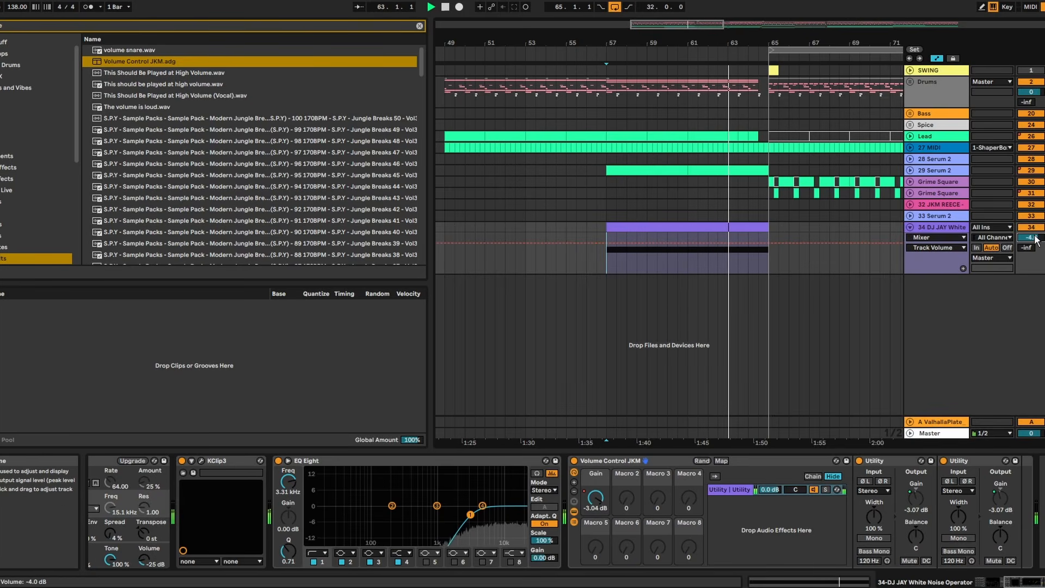
# - Unfold the Rest drum group around bar 73 and examine its hat and cymbal clips
pyautogui.moveTo(778, 41); pyautogui.dragTo(778, 67)
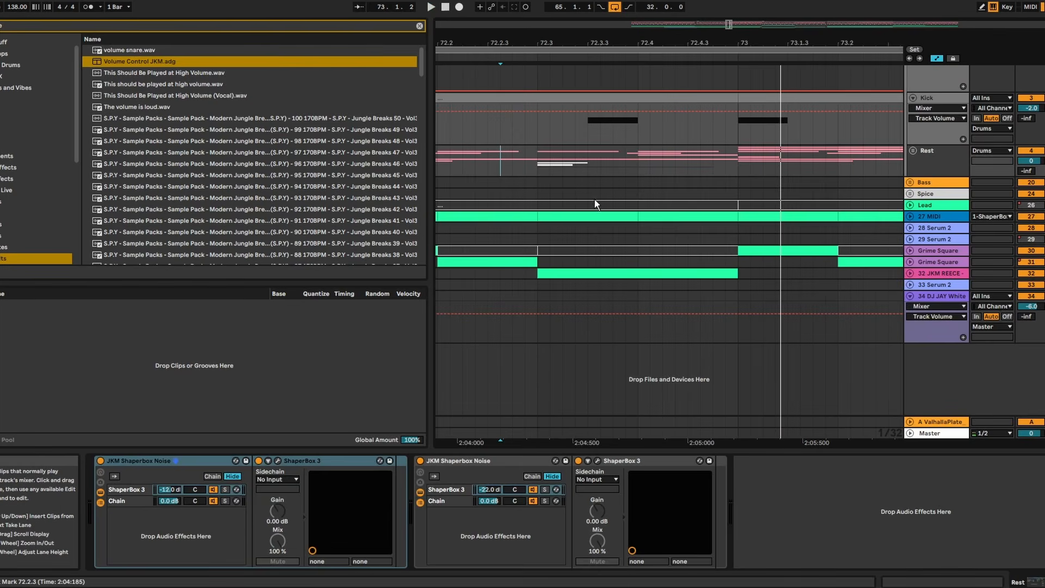
pyautogui.click(913, 149)
pyautogui.scroll(-5, 762, 232)
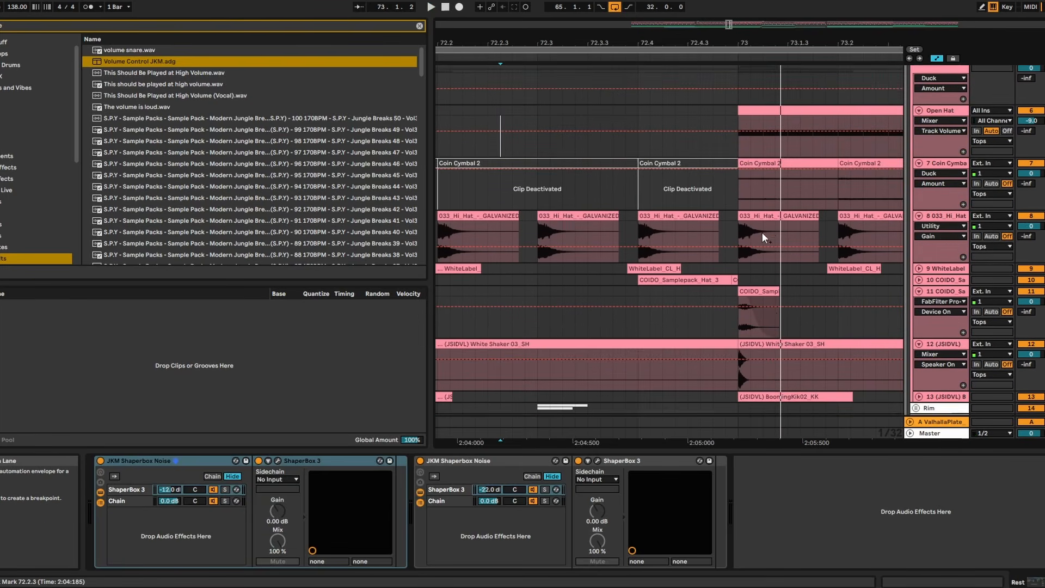
pyautogui.press('0')
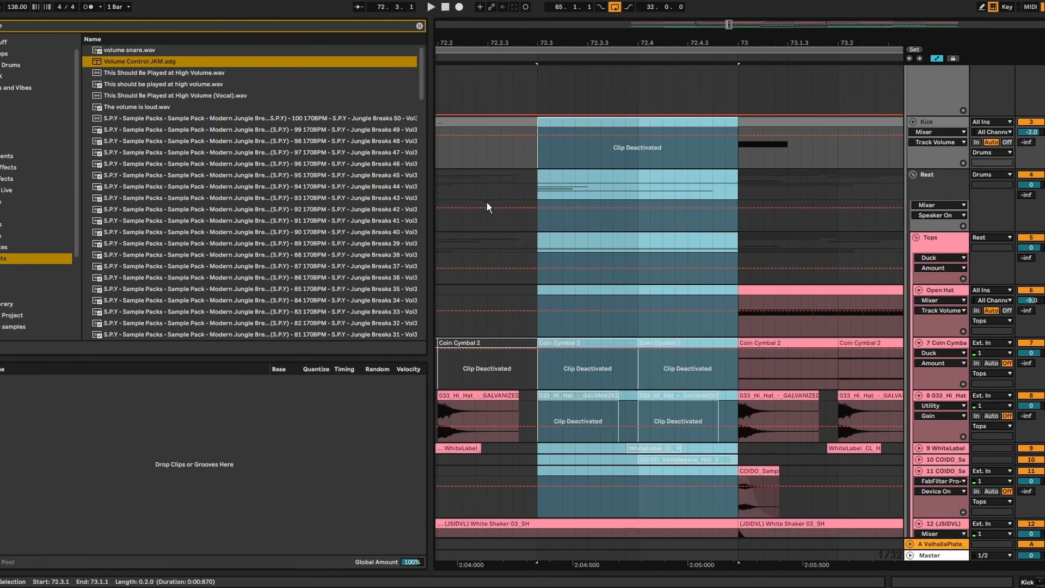
# - Switch to the sample library and audition hat samples around 033_Hi_Hat_-_GALVANIZEDNB_Zenhiser.wav
pyautogui.moveTo(432, 256); pyautogui.dragTo(434, 256)
pyautogui.click(451, 266)
pyautogui.press('space')
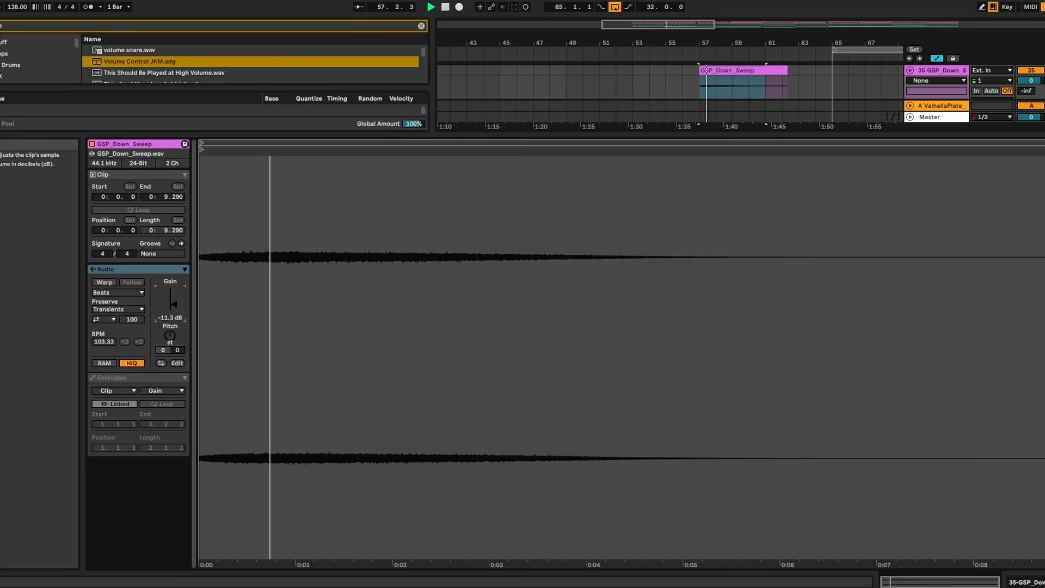
pyautogui.moveTo(173, 304); pyautogui.dragTo(173, 307)
pyautogui.press('space')
pyautogui.press('space')
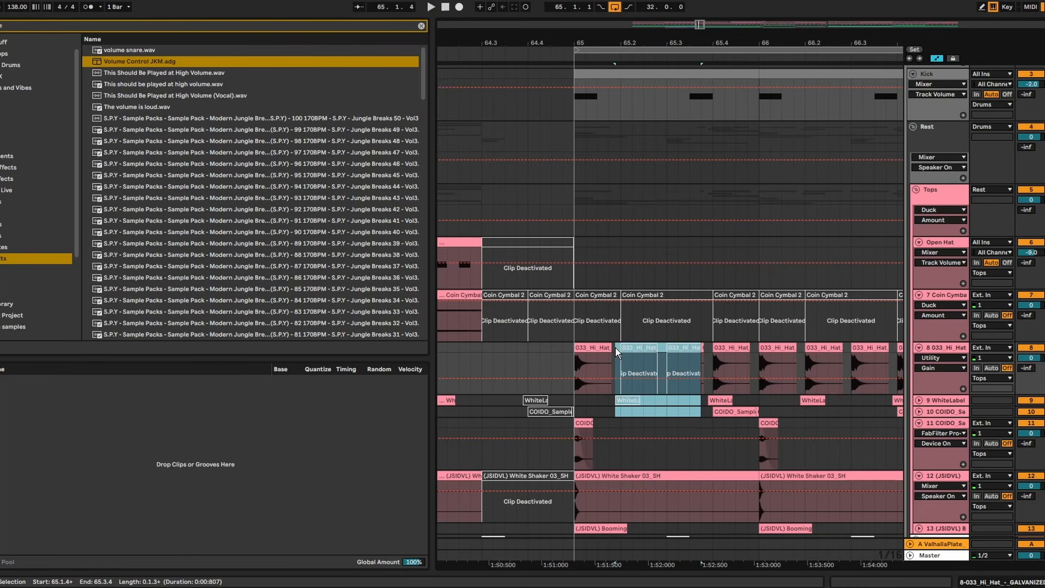
# - Transpose the BOS_HDT_130_FX_Texture_Loop clip on the Spice track by -12 semitones
pyautogui.click(512, 349)
pyautogui.scroll(-4, 1007, 423)
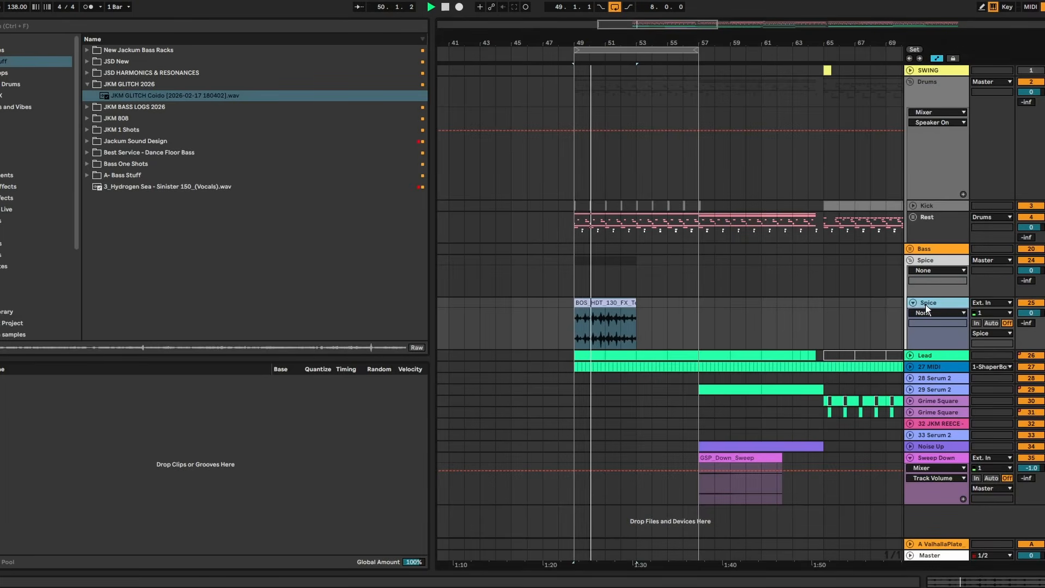
pyautogui.doubleClick(928, 303)
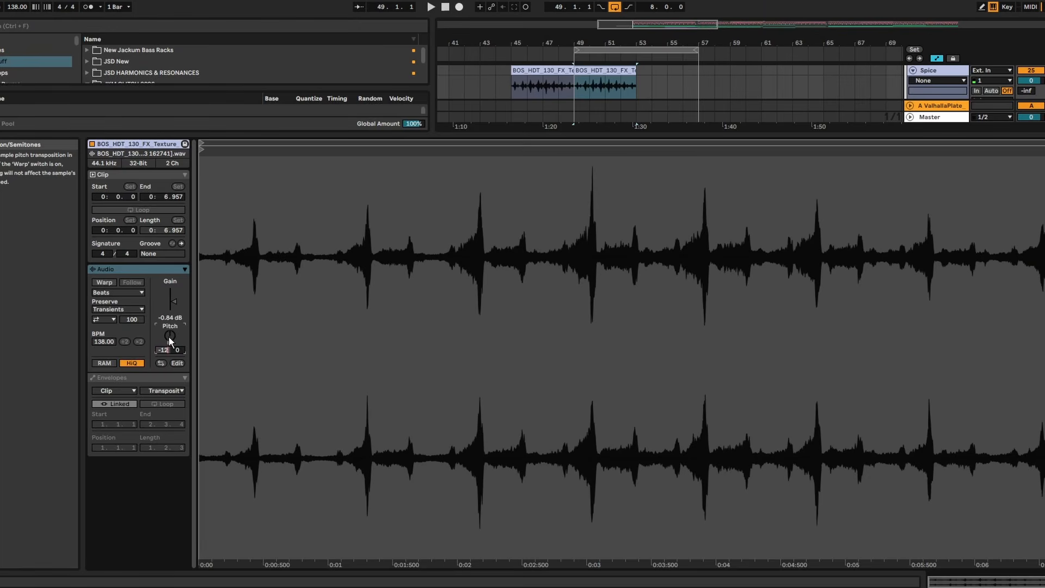
pyautogui.press('Return')
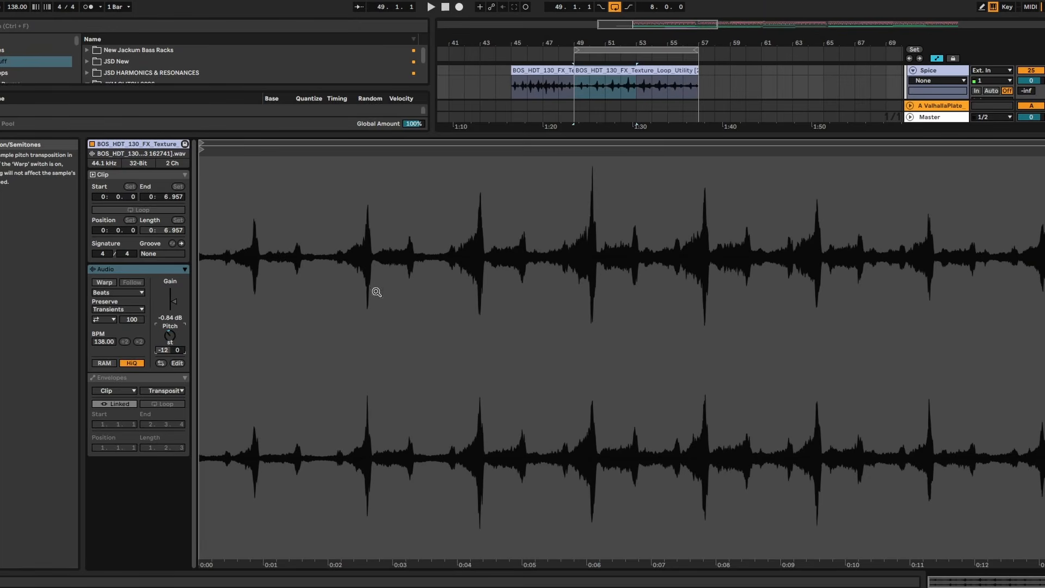
# - Solo the Spice track and its ShaperBox 3 chain in the JKM Shaperbox Noise rack, and lower that chain's volume
pyautogui.moveTo(658, 137); pyautogui.dragTo(659, 586)
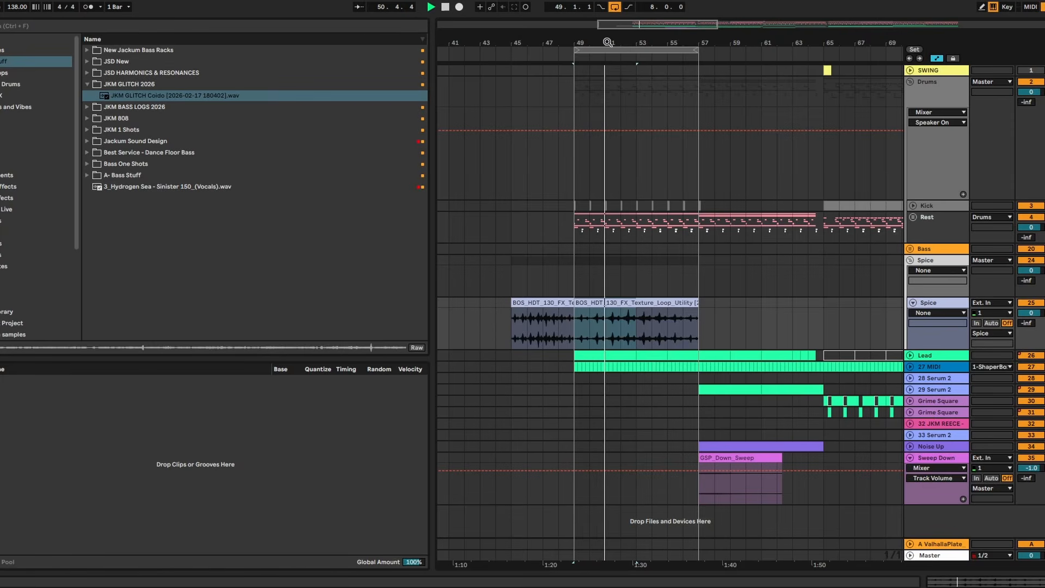
pyautogui.moveTo(610, 42); pyautogui.dragTo(610, 87)
pyautogui.moveTo(609, 43); pyautogui.dragTo(636, 5)
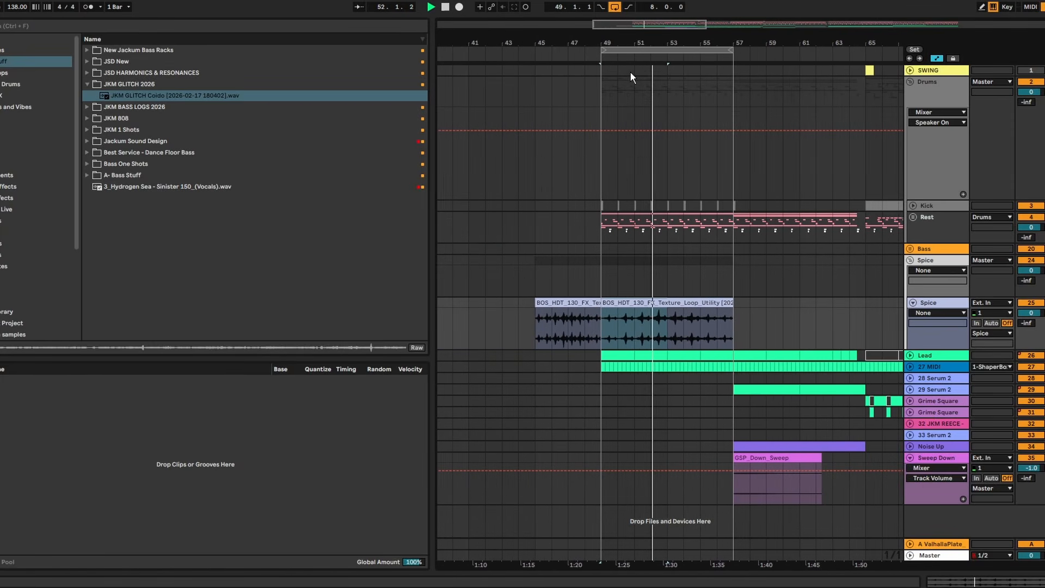
pyautogui.click(593, 300)
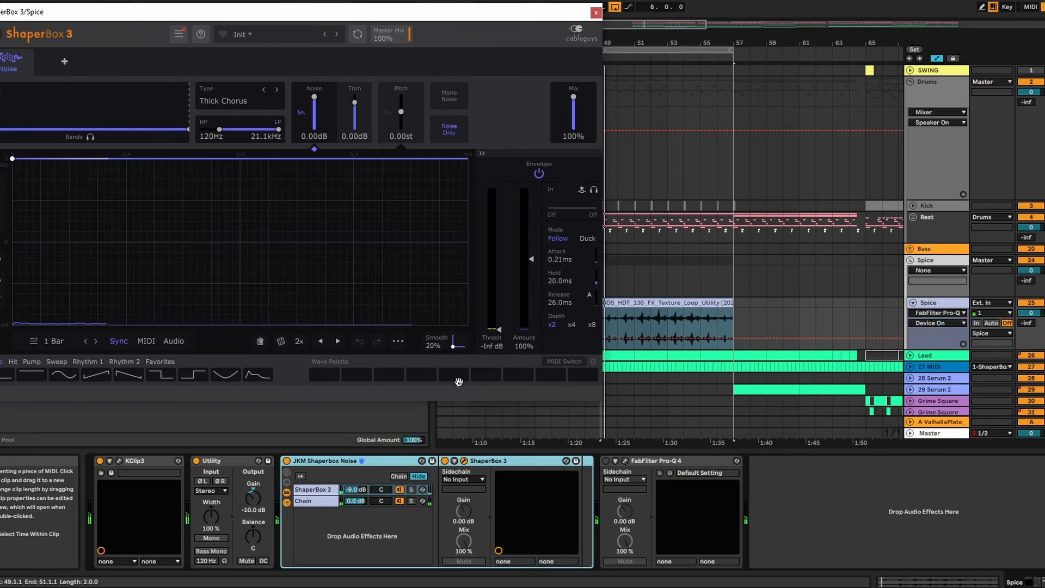
pyautogui.click(1031, 302)
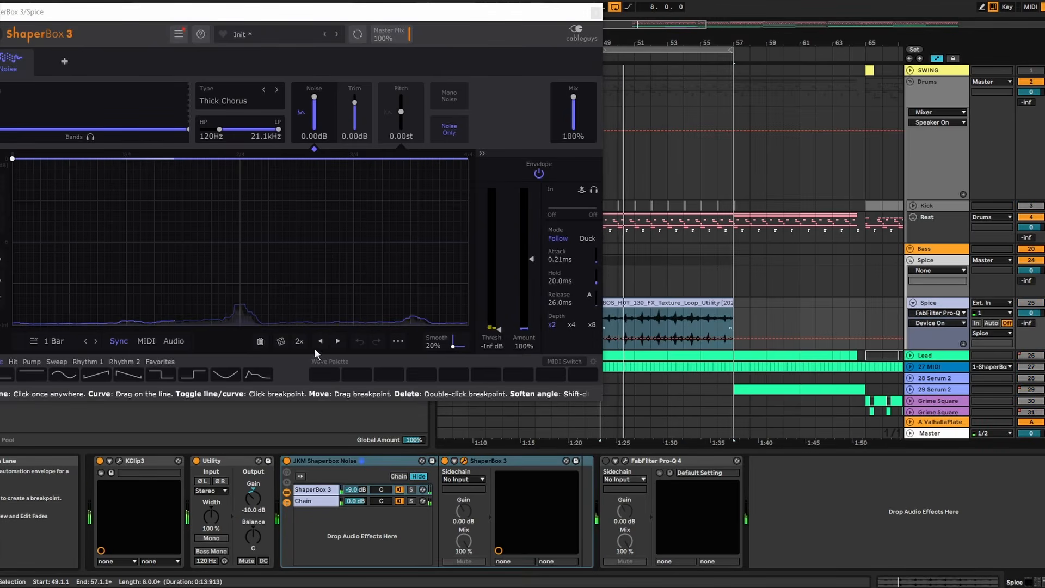
pyautogui.moveTo(355, 489)
pyautogui.mouseDown()
pyautogui.moveTo(356, 479)
pyautogui.moveTo(356, 494)
pyautogui.mouseUp()
pyautogui.click(412, 490)
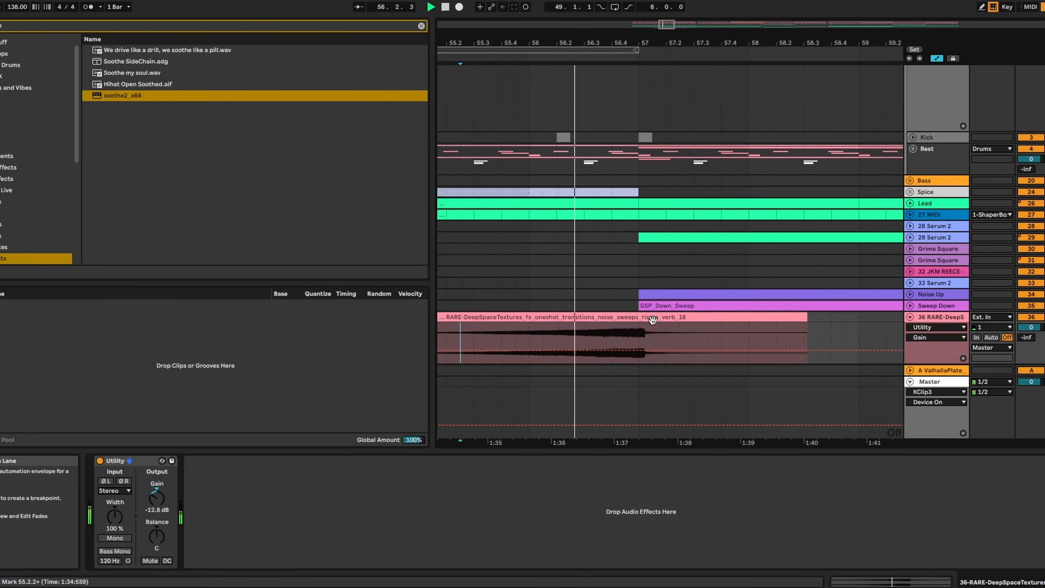
# - Move the RARE-DeepSpaceTextures noise riser clip slightly earlier so its peak lines up with bar 57
pyautogui.moveTo(653, 317); pyautogui.dragTo(646, 317)
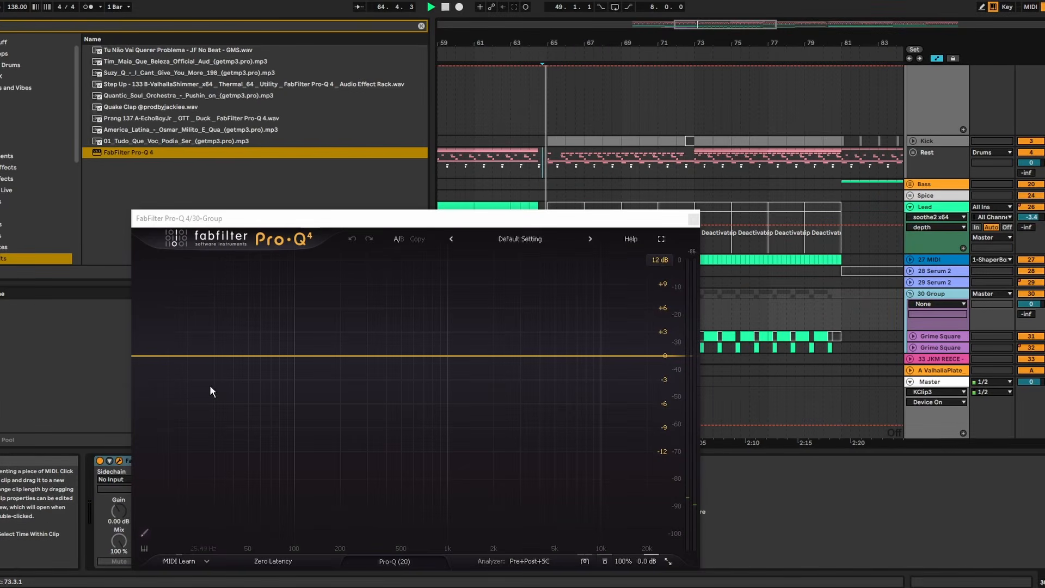
# - Add a low-shelf boost of about 6 dB around 60 Hz in the 30 Group's FabFilter Pro-Q 4
pyautogui.moveTo(170, 354); pyautogui.dragTo(263, 307)
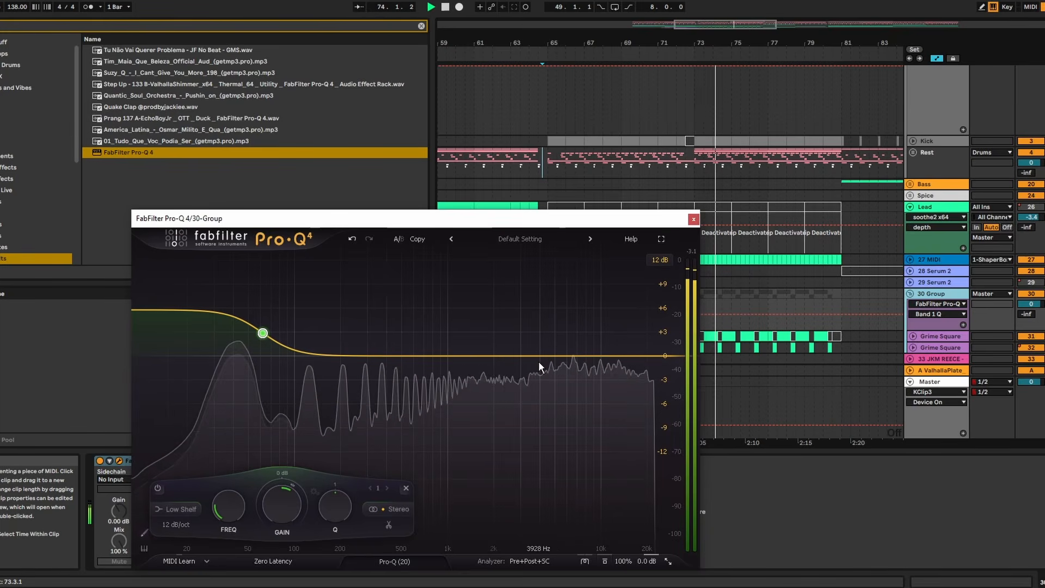
pyautogui.click(693, 219)
# - Add a bell boost of about 3 dB around 270 Hz to the first Grime Square track's FabFilter Pro-Q 4
pyautogui.click(946, 337)
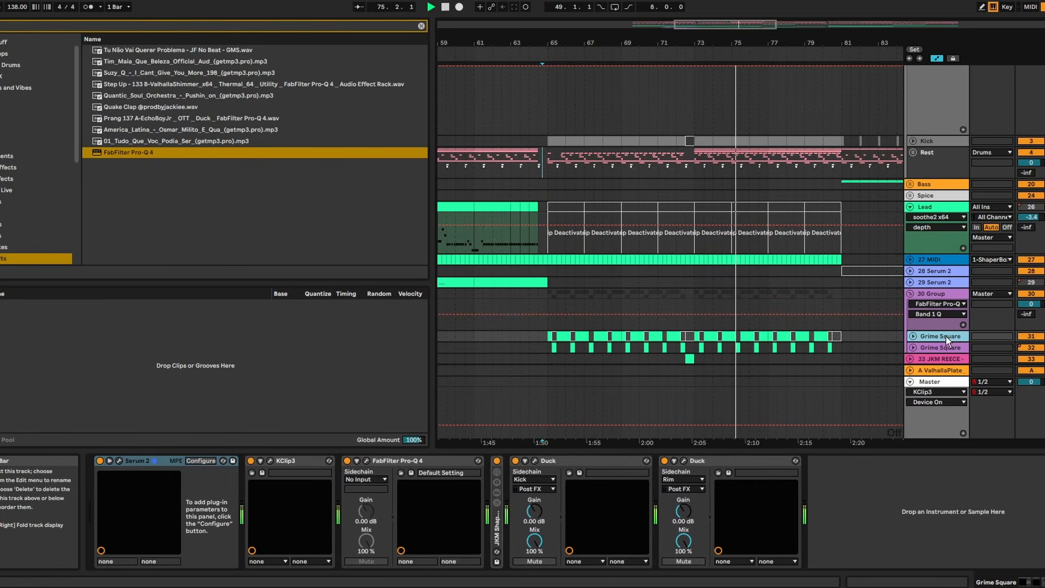
pyautogui.click(368, 461)
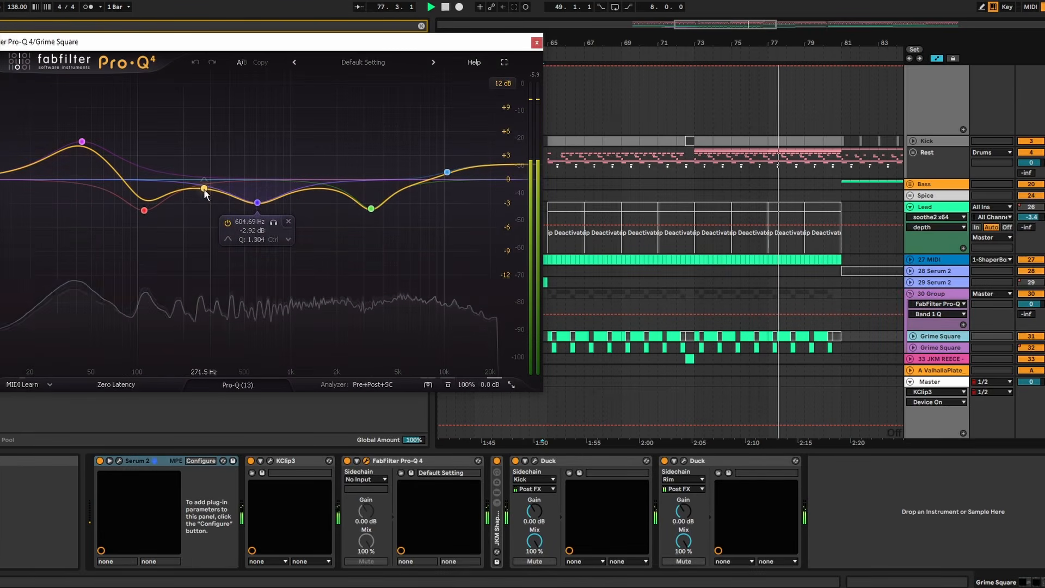
pyautogui.moveTo(201, 188); pyautogui.dragTo(207, 164)
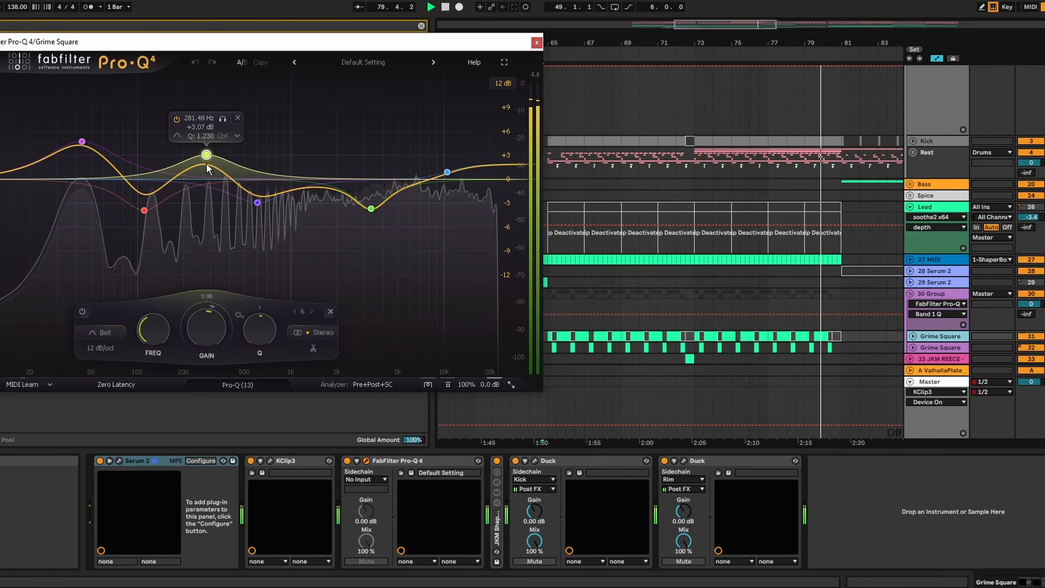
pyautogui.click(537, 43)
pyautogui.press('space')
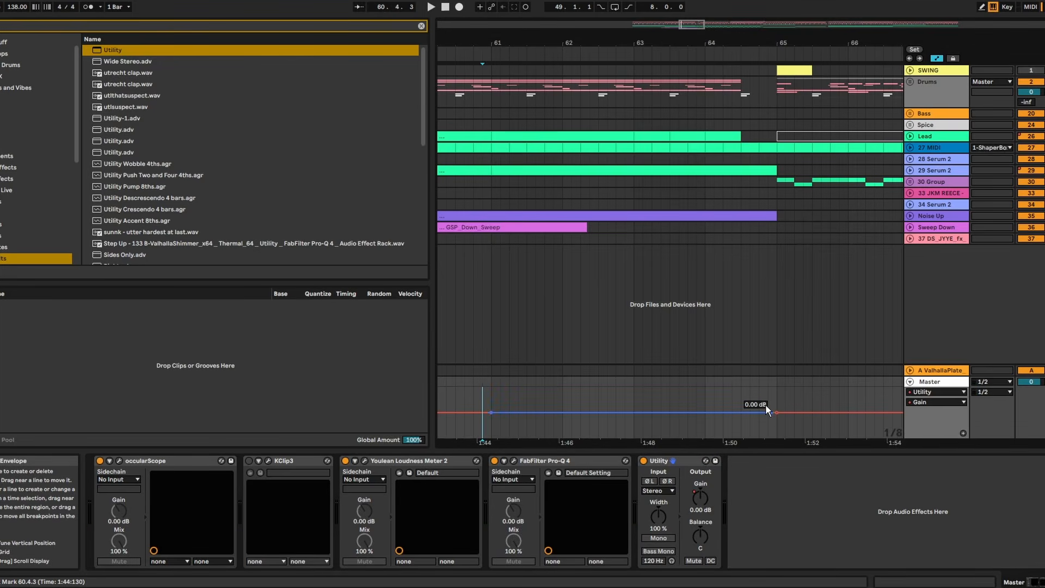
# - Set the Master Utility gain automation point just before bar 65 to -1 dB
pyautogui.rightClick(772, 312)
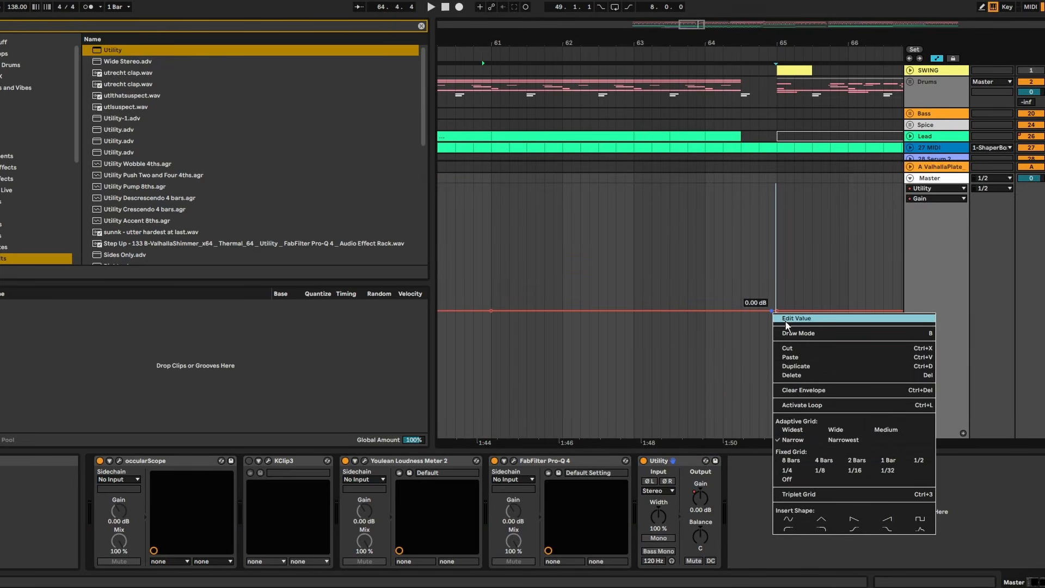
pyautogui.click(796, 318)
pyautogui.write('-1.5')
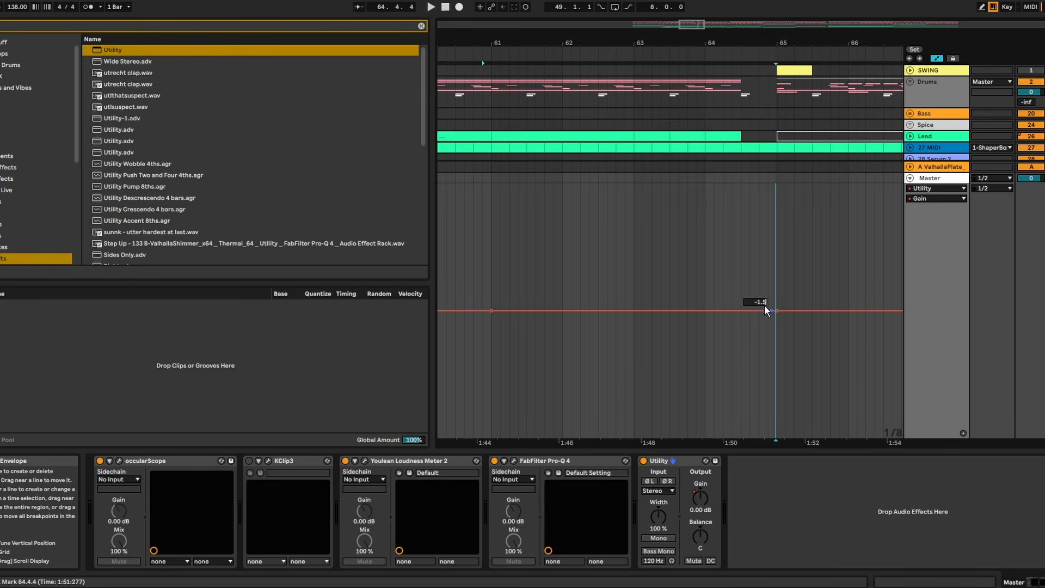
pyautogui.press('Return')
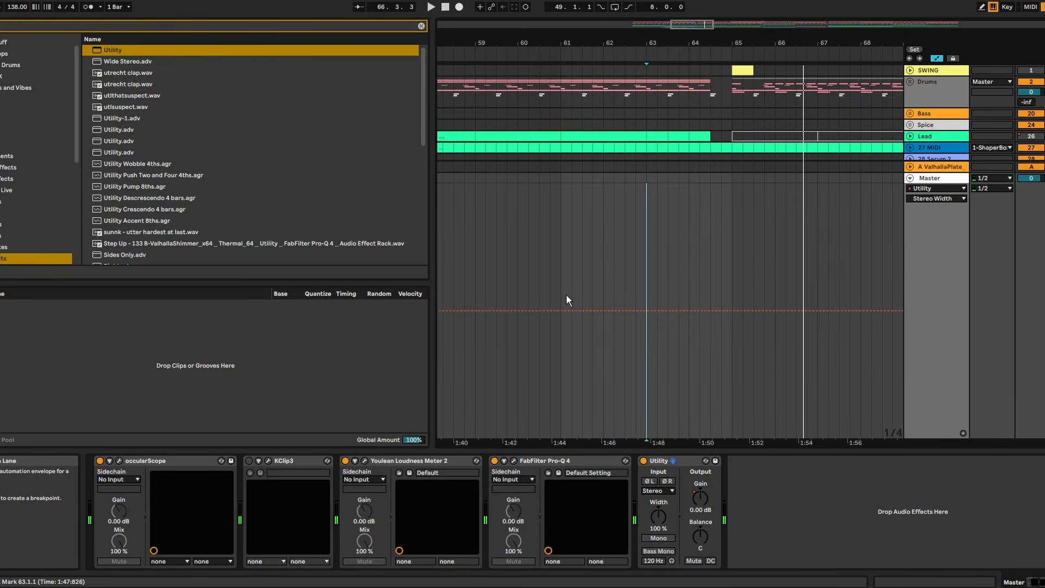
# - Automate the Master Utility's stereo width to narrow gradually from bar 61 to bar 65
pyautogui.click(563, 311)
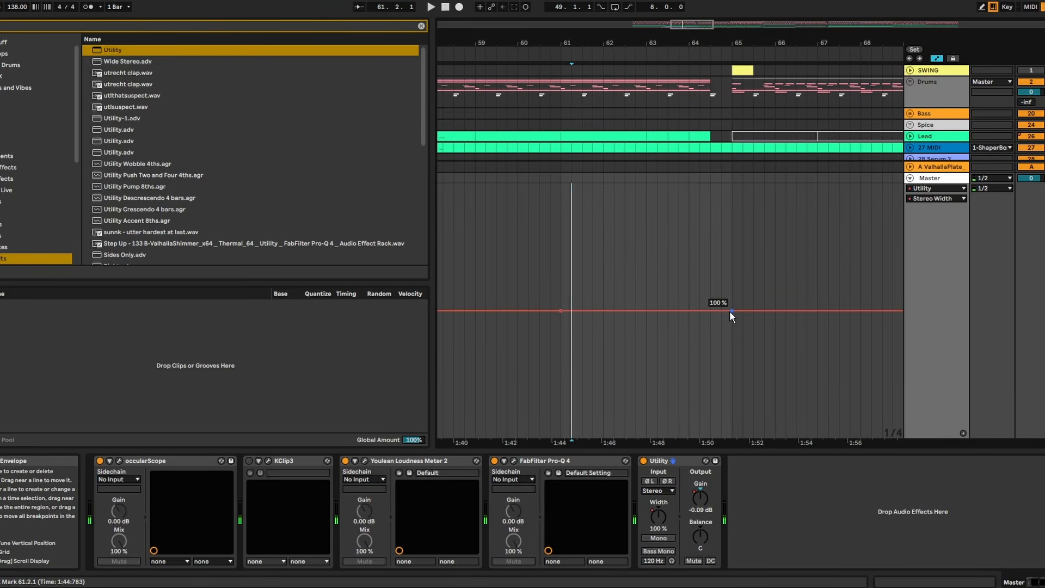
pyautogui.press('space')
pyautogui.moveTo(731, 312); pyautogui.dragTo(731, 339)
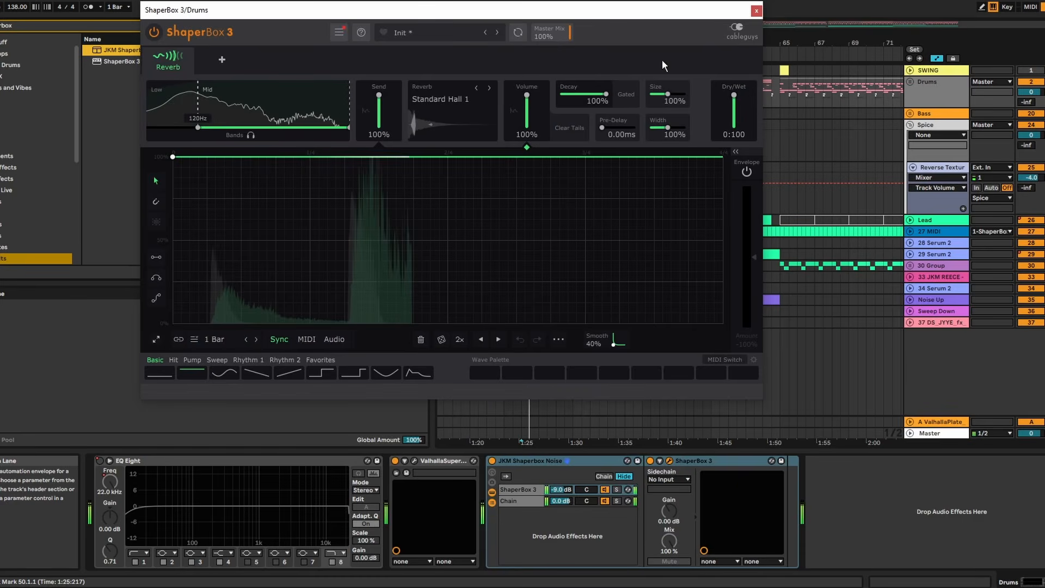
# - Tame the Drums group's ShaperBox 3 reverb with 32% decay, a full-range Mid band and a chain volume of -24 dB
pyautogui.moveTo(606, 94); pyautogui.dragTo(577, 94)
pyautogui.moveTo(561, 490); pyautogui.dragTo(560, 498)
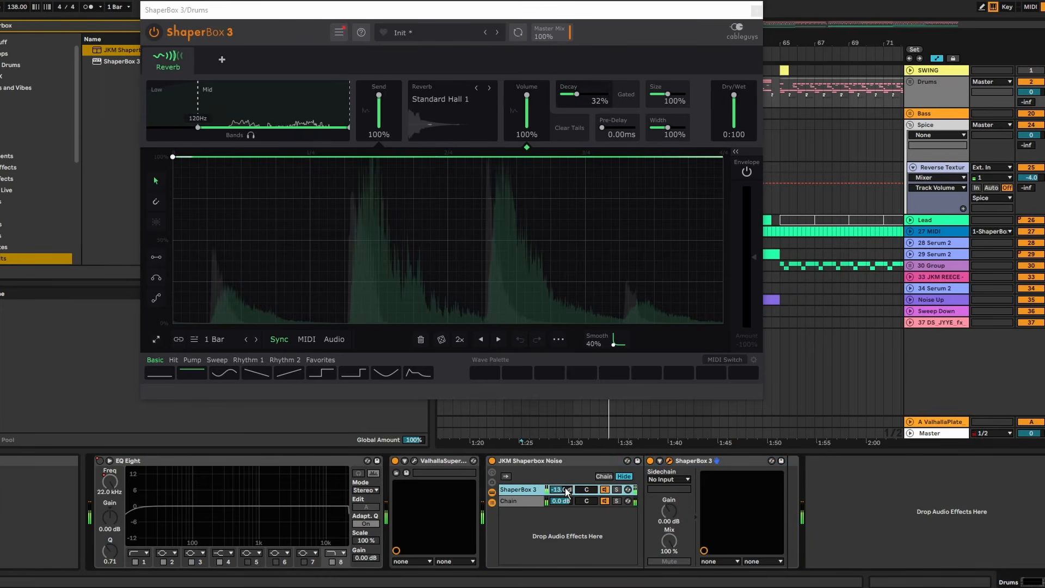
pyautogui.moveTo(180, 88); pyautogui.dragTo(147, 88)
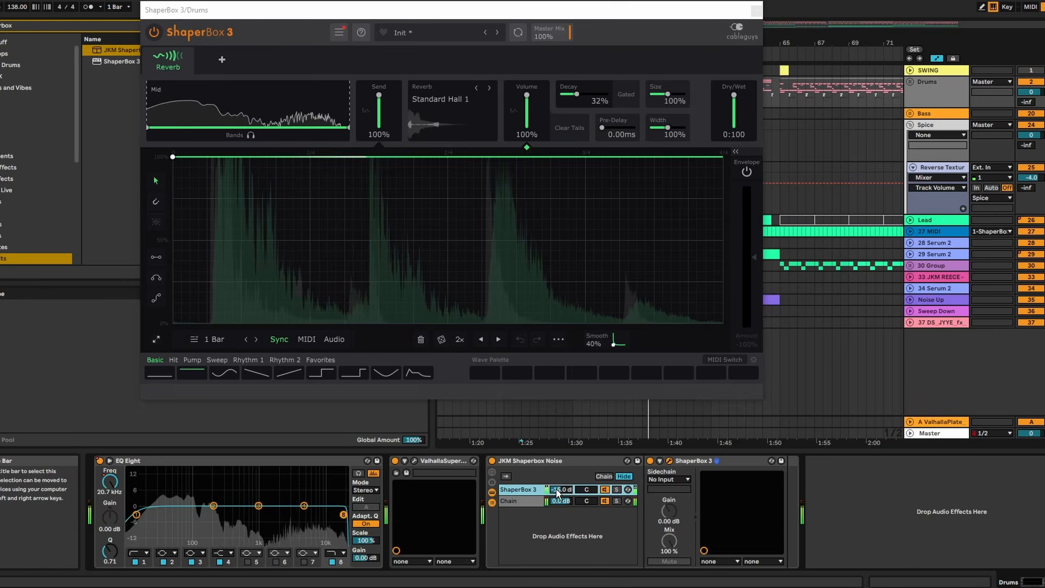
pyautogui.click(757, 10)
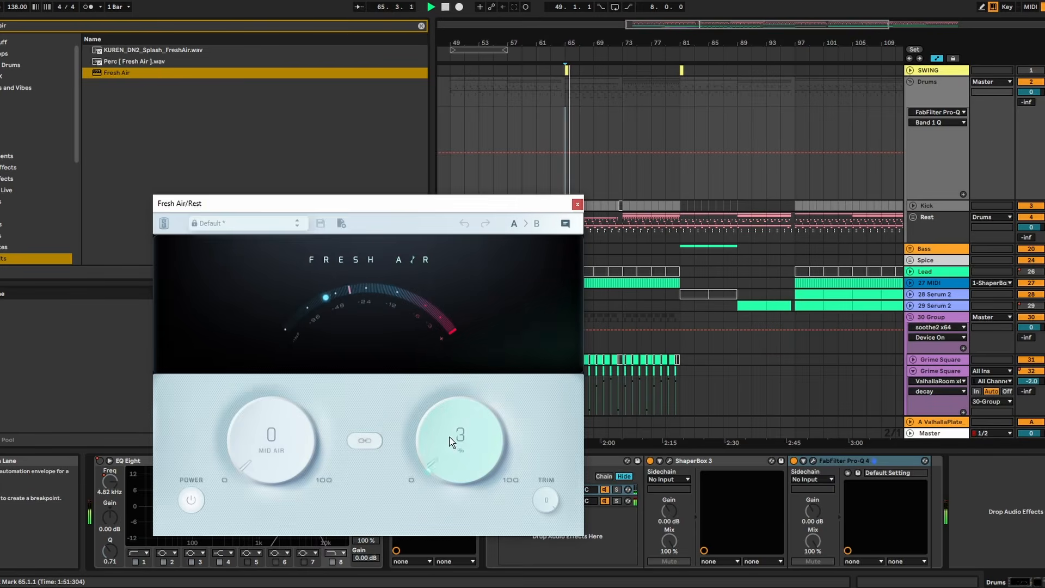
# - Brighten the Rest drum track with Fresh Air, setting Mid Air to 10 and High Air to 9
pyautogui.moveTo(449, 436); pyautogui.dragTo(455, 387)
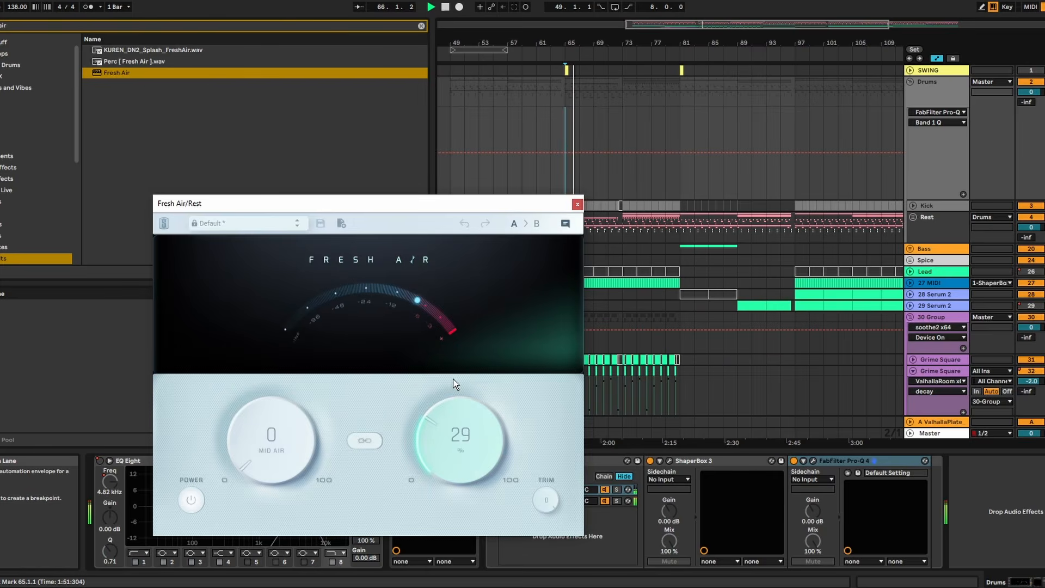
pyautogui.moveTo(443, 422); pyautogui.dragTo(442, 425)
pyautogui.moveTo(275, 432); pyautogui.dragTo(275, 390)
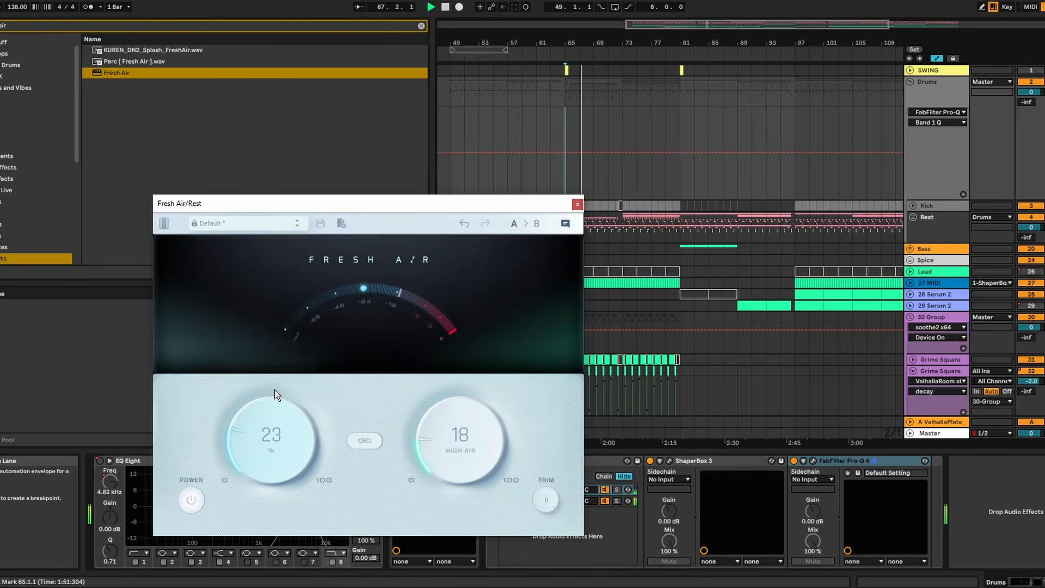
pyautogui.moveTo(274, 428)
pyautogui.mouseDown()
pyautogui.moveTo(274, 417)
pyautogui.moveTo(273, 435)
pyautogui.mouseUp()
pyautogui.moveTo(460, 434); pyautogui.dragTo(460, 442)
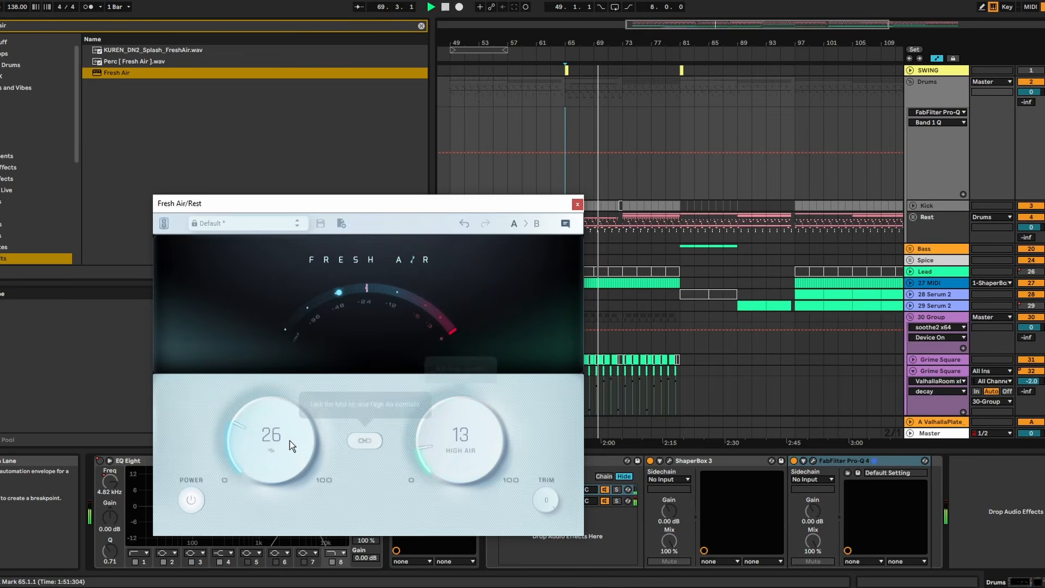
pyautogui.moveTo(285, 448); pyautogui.dragTo(277, 476)
pyautogui.moveTo(469, 390); pyautogui.dragTo(474, 450)
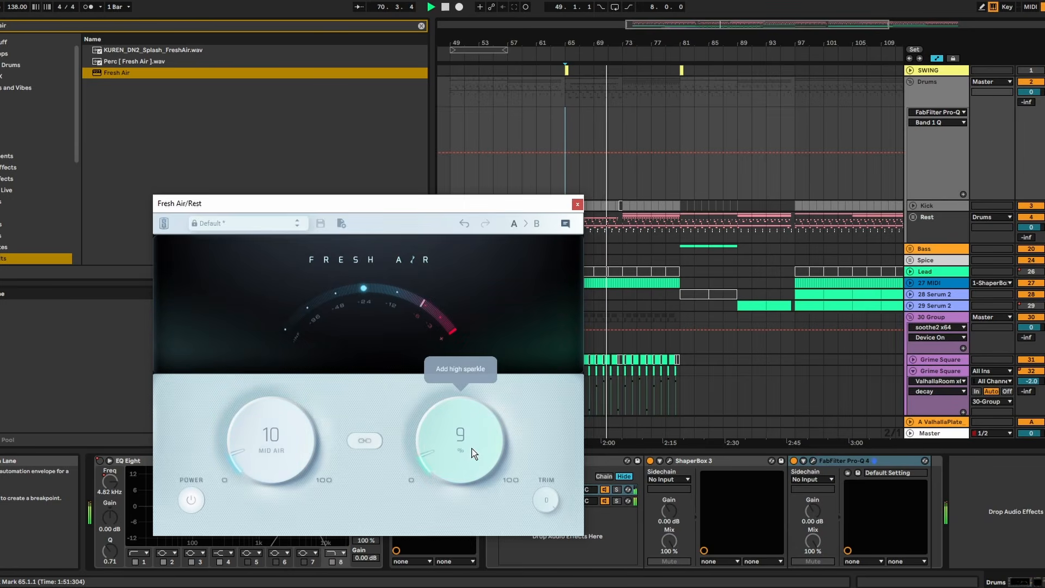
pyautogui.click(578, 205)
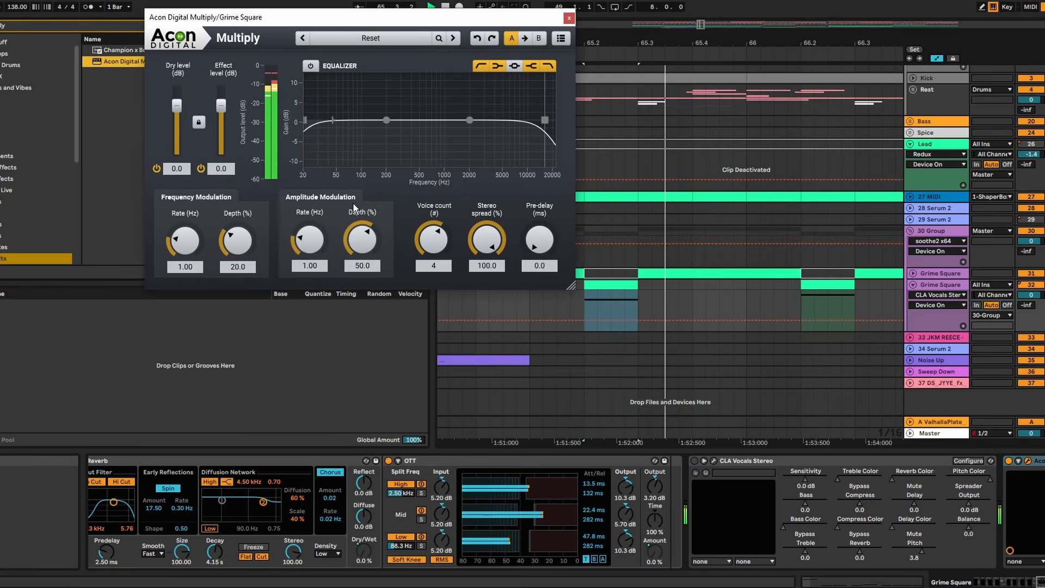
# - Lower the effect level of Acon Digital Multiply on the second Grime Square track to -10.9 dB
pyautogui.moveTo(221, 105); pyautogui.dragTo(223, 121)
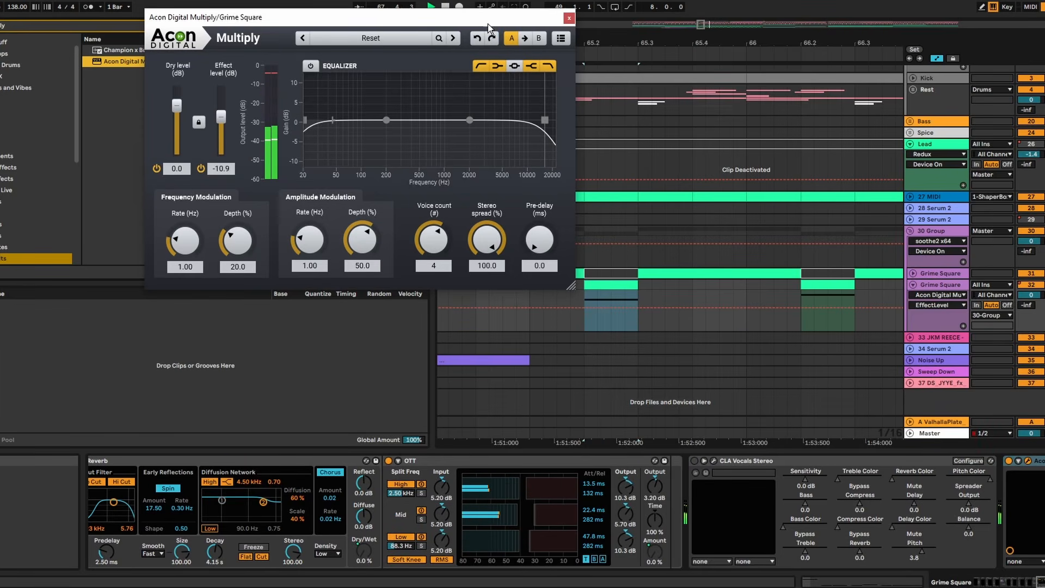
pyautogui.click(569, 18)
pyautogui.moveTo(582, 40); pyautogui.dragTo(601, 10)
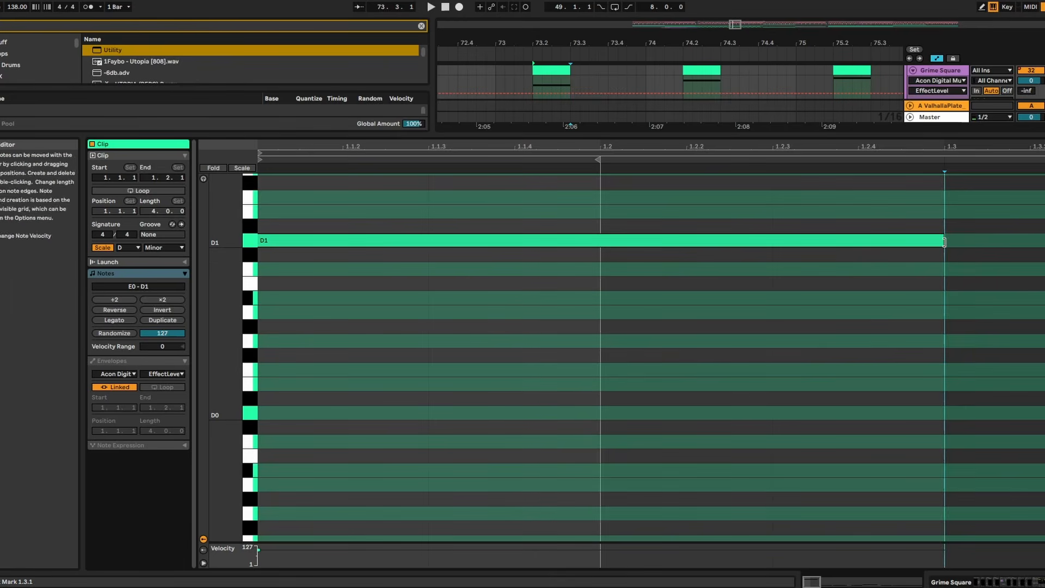
# - Halve the D1 note in the Grime Square clip at 73.2, add a copy straight after it at D2, and audition it
pyautogui.moveTo(945, 238); pyautogui.dragTo(428, 240)
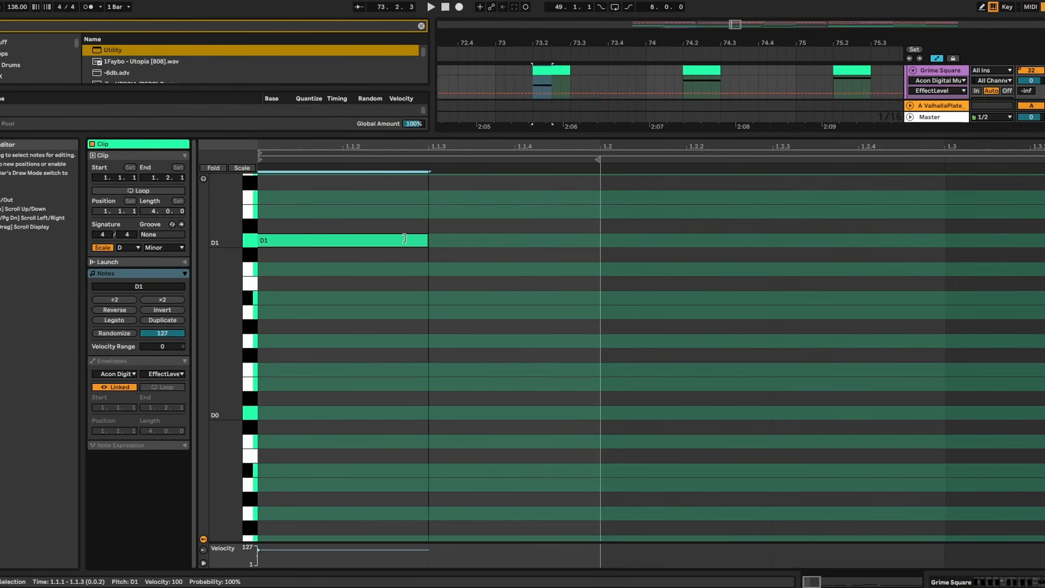
pyautogui.hotkey('ctrl', 'd')
pyautogui.hotkey('shift', 'Up')
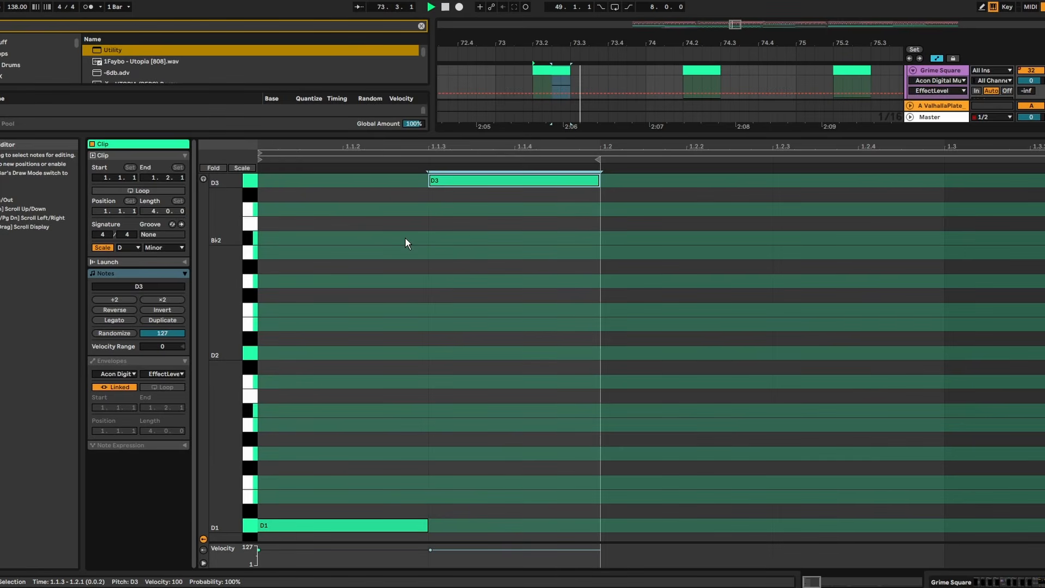
pyautogui.hotkey('shift', 'Down')
pyautogui.hotkey('shift', 'Down')
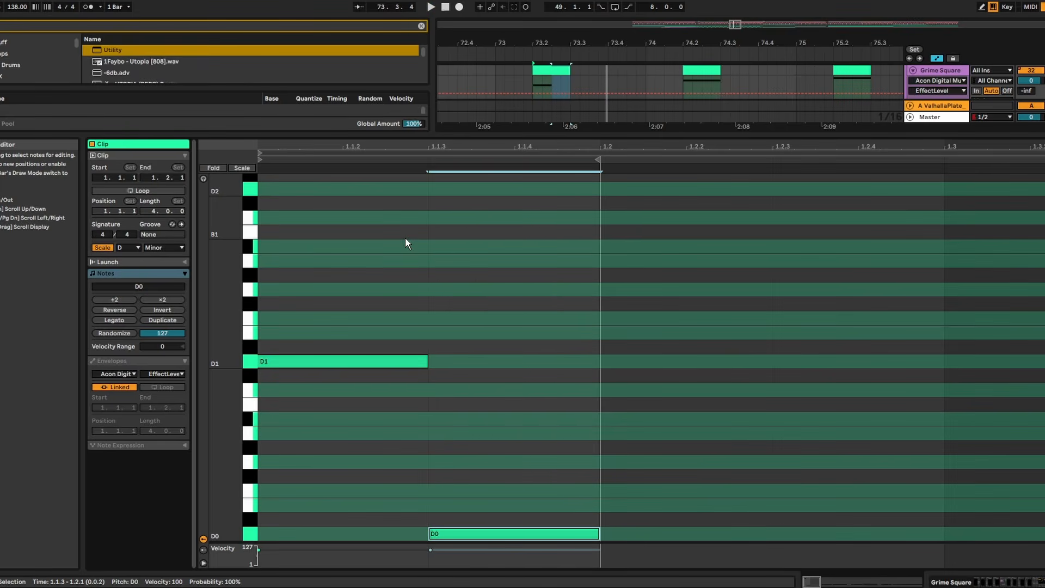
pyautogui.hotkey('shift', 'Up')
pyautogui.hotkey('shift', 'Up')
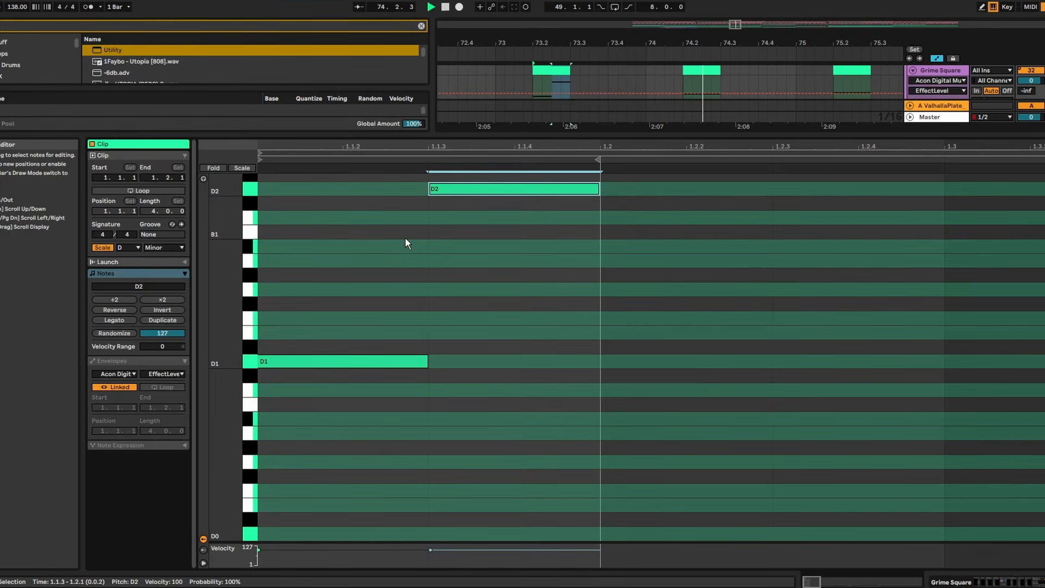
pyautogui.click(481, 83)
pyautogui.press('space')
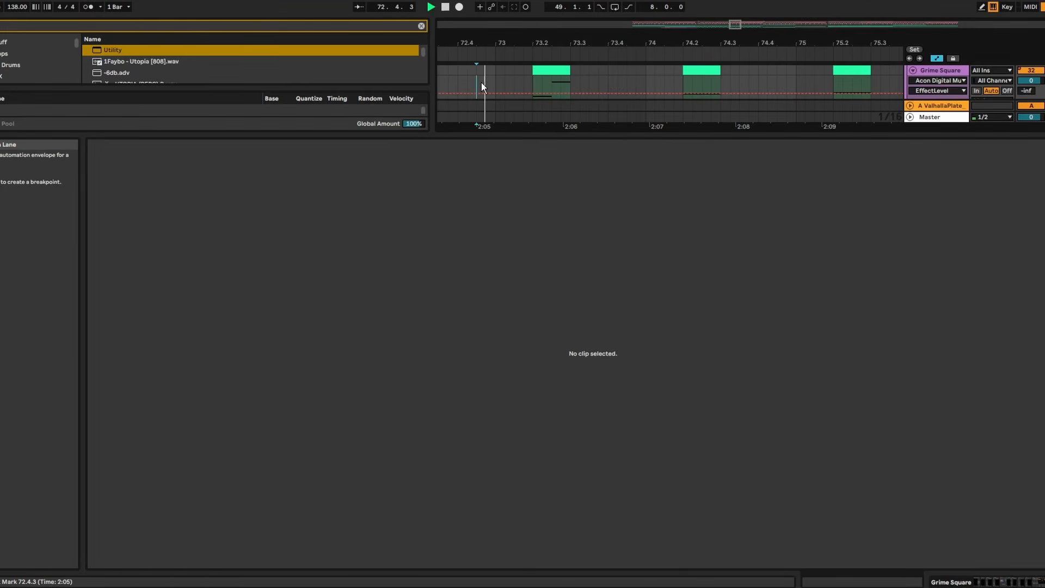
# - Vary the Grime Square clip at 74.2 with a Bb1 note followed by A1, and play it back from bar 73
pyautogui.doubleClick(584, 135)
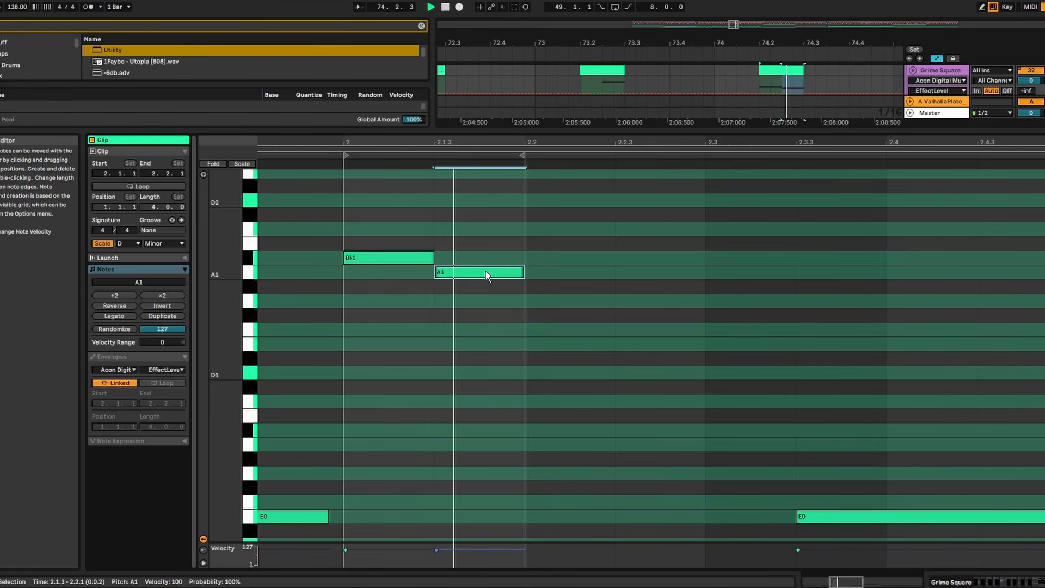
pyautogui.click(526, 85)
pyautogui.press('space')
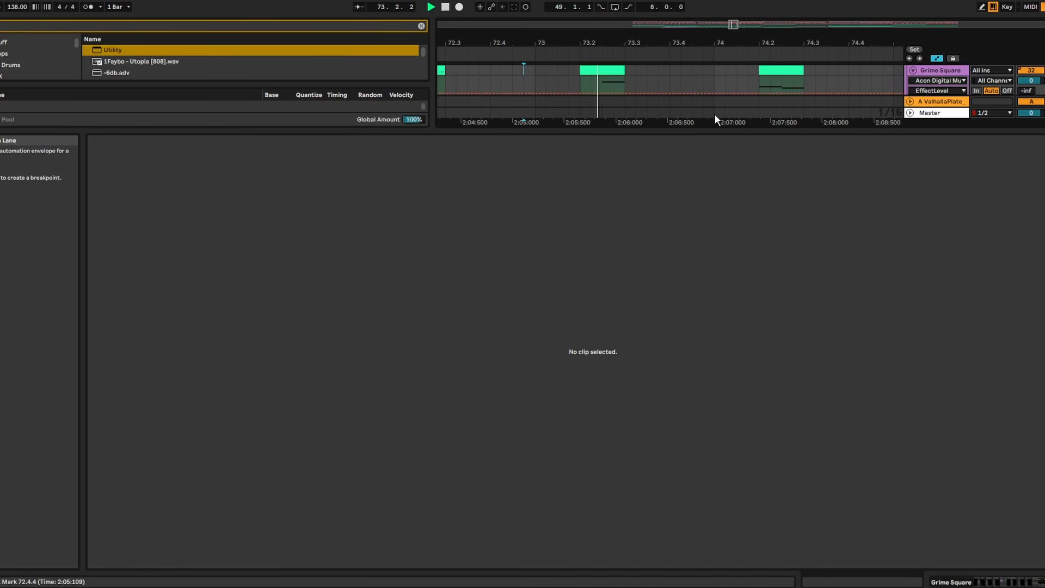
# - Place a copied E1 note directly after the F1 note in the Grime Square clip at 75.2
pyautogui.click(725, 131)
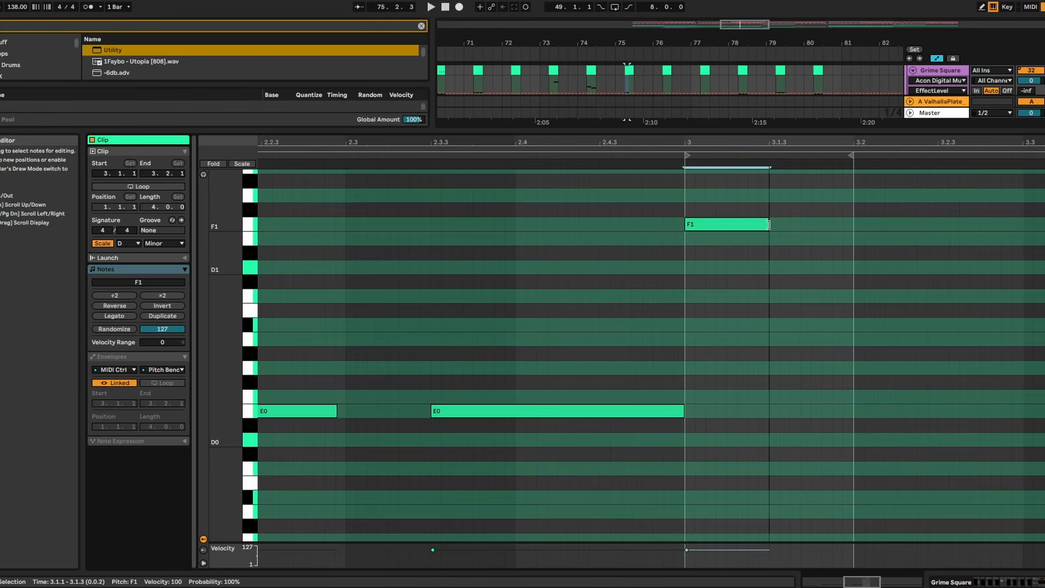
pyautogui.doubleClick(833, 239)
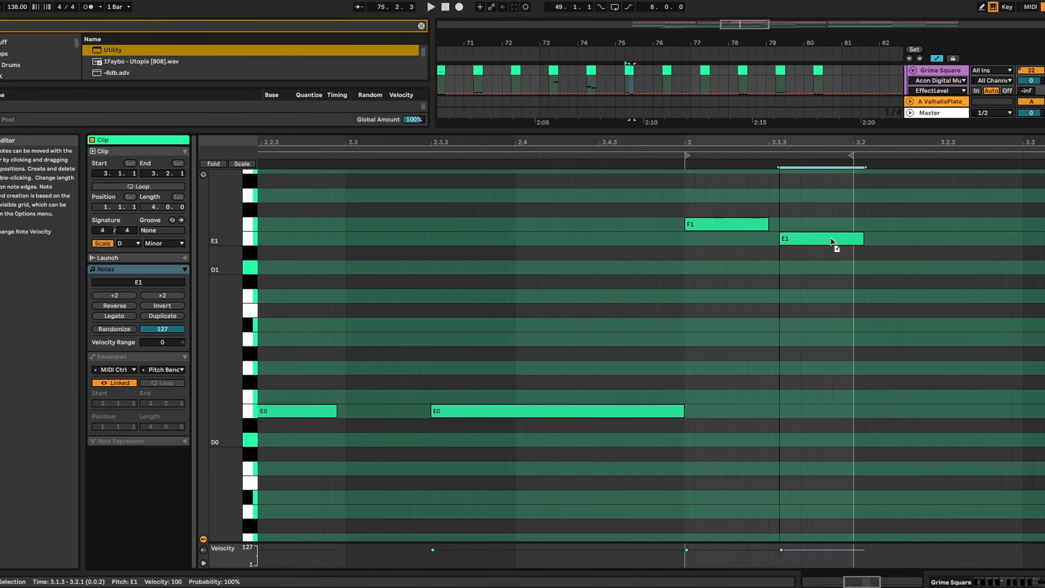
pyautogui.moveTo(833, 240); pyautogui.dragTo(829, 239)
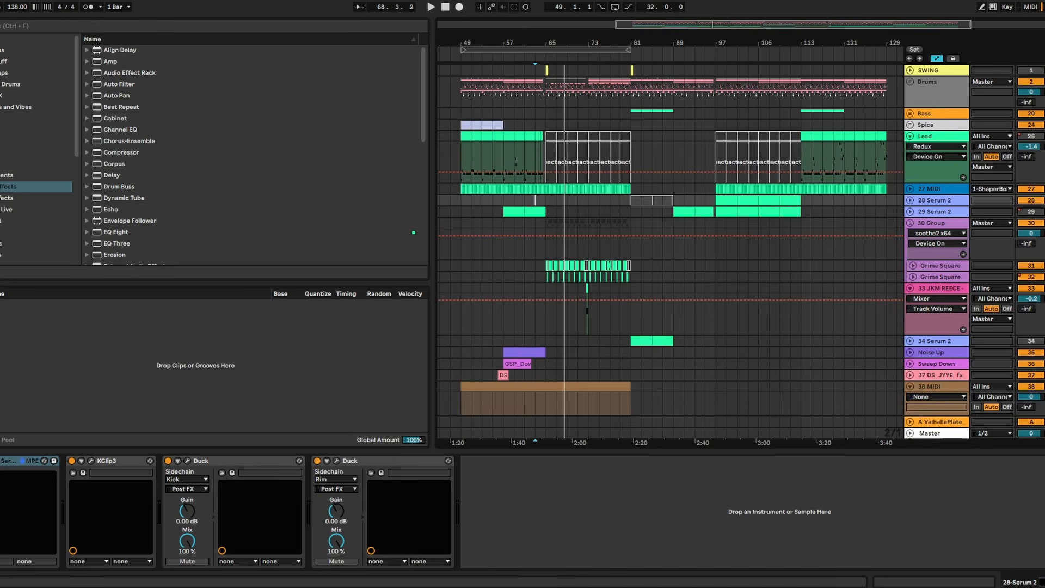
pyautogui.moveTo(550, 91); pyautogui.dragTo(631, 408)
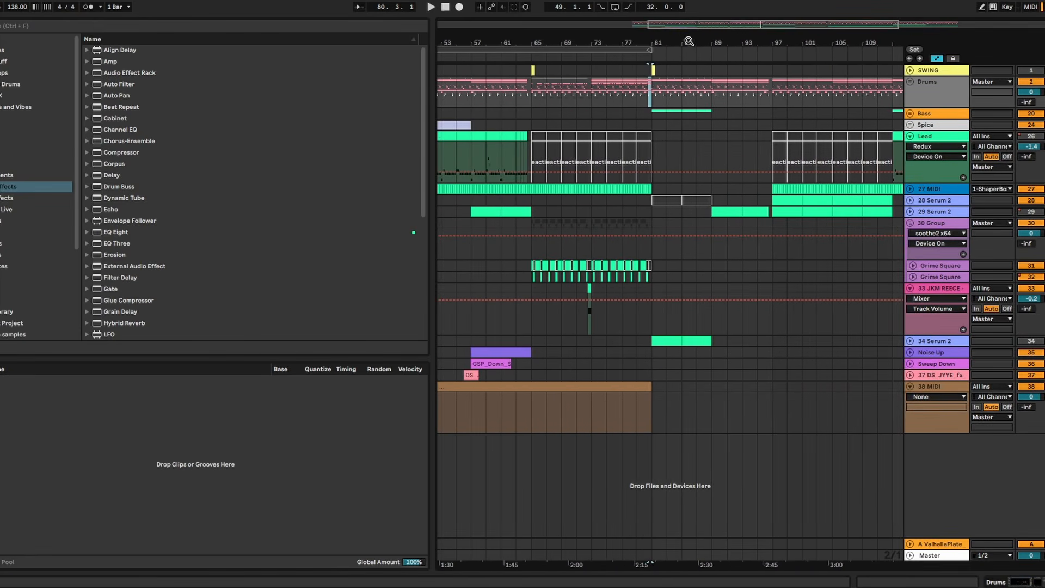
pyautogui.moveTo(652, 76); pyautogui.dragTo(775, 365)
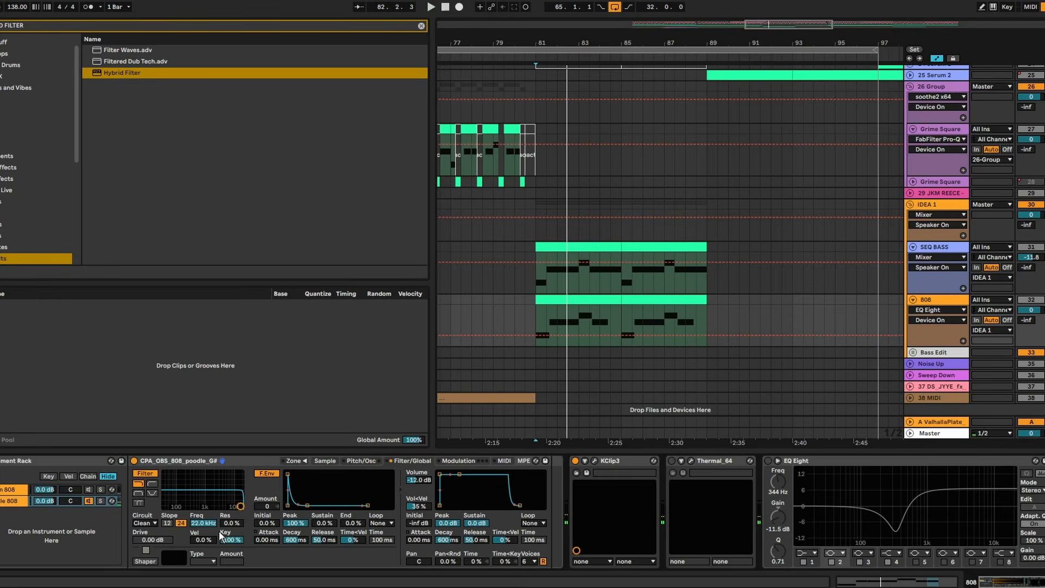
# - Play the section from bar 81 and lengthen the 808 clip's E0 note at 4.1.1 to end at 5.1.1
pyautogui.press('space')
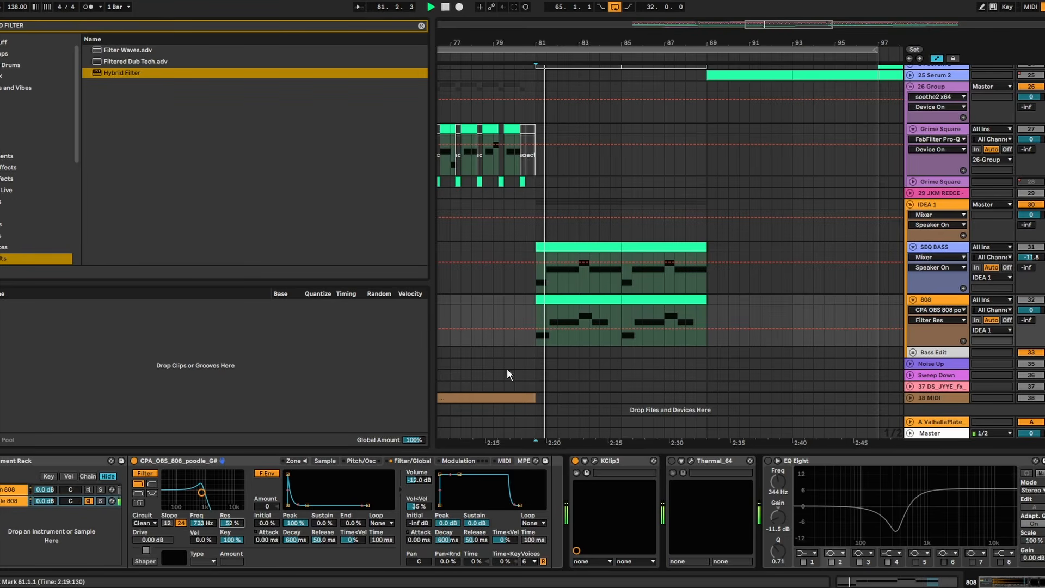
pyautogui.doubleClick(608, 298)
pyautogui.click(874, 320)
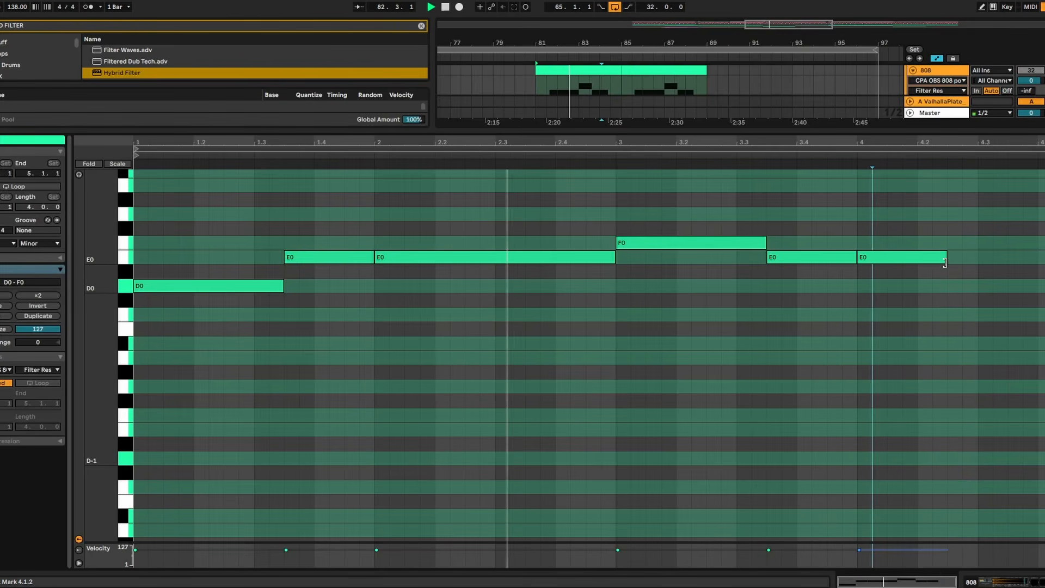
pyautogui.moveTo(946, 260); pyautogui.dragTo(1044, 260)
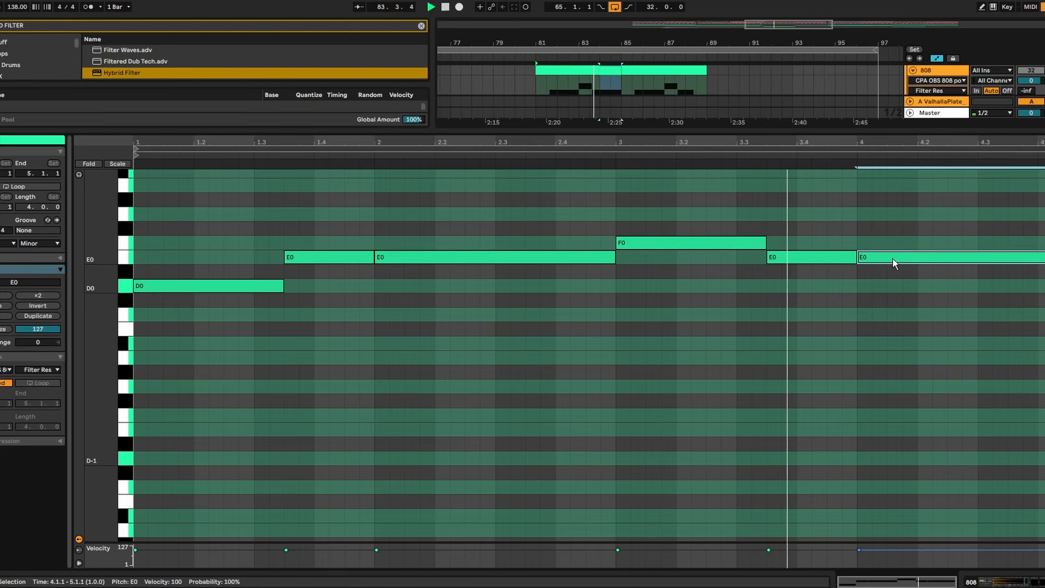
# - Copy the Noise Up, Sweep Down and DS_JYYE transition clips from around bar 57 to around bar 89, and play them back
pyautogui.moveTo(945, 130); pyautogui.dragTo(945, 566)
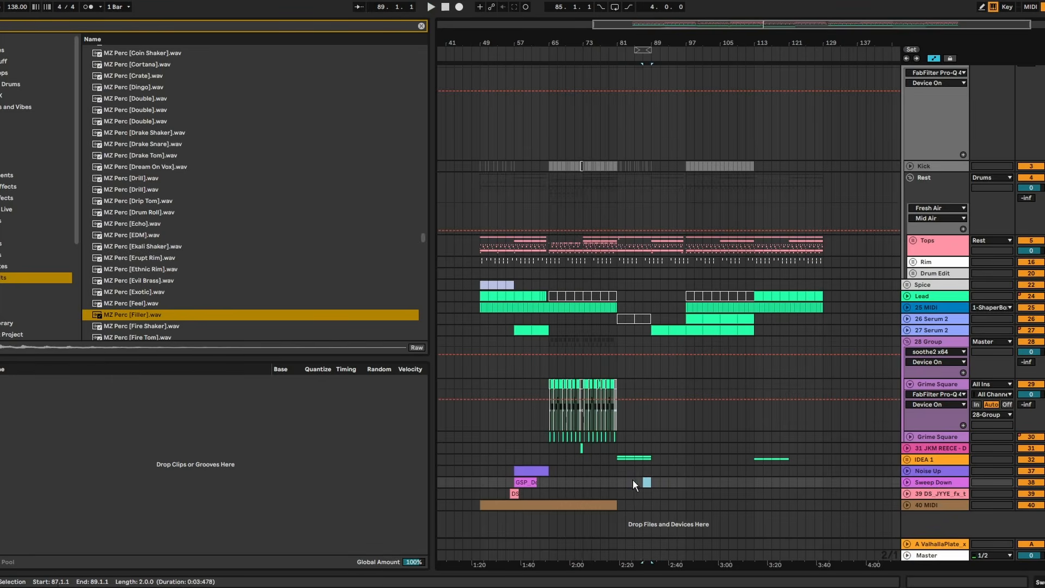
pyautogui.moveTo(633, 483); pyautogui.dragTo(515, 470)
pyautogui.hotkey('ctrl', 'd')
pyautogui.press('space')
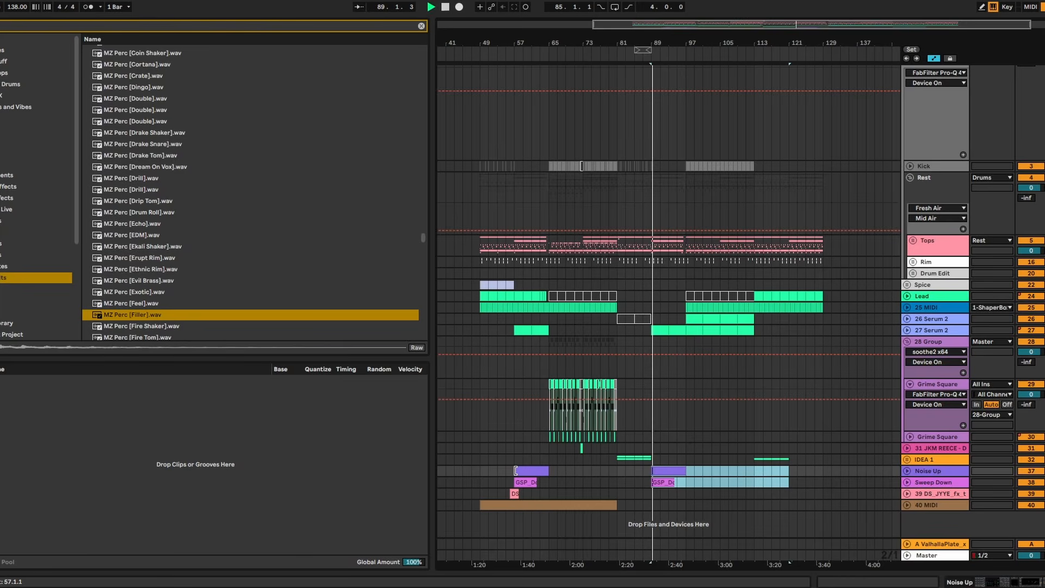
pyautogui.click(907, 494)
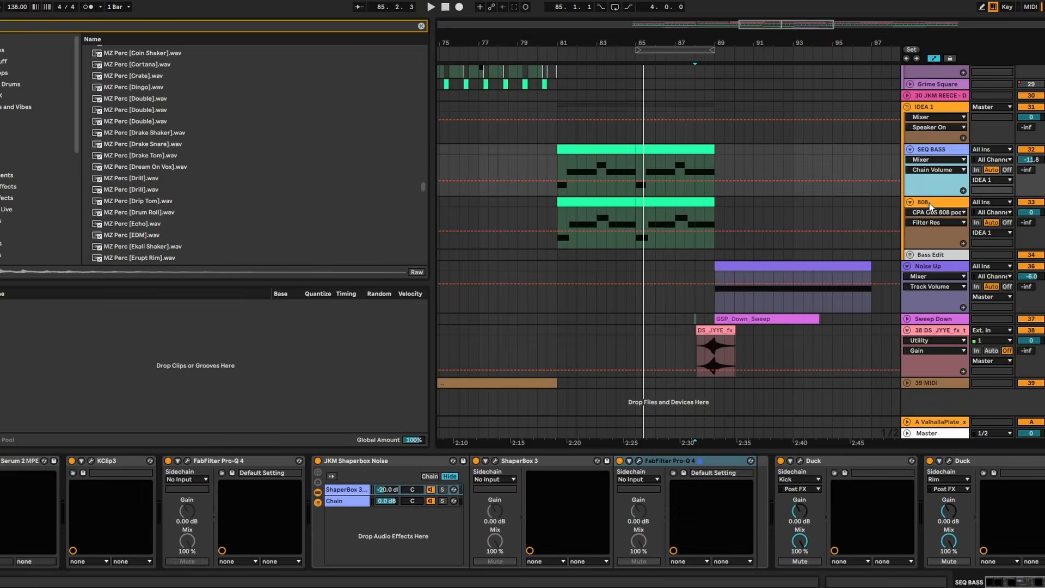
pyautogui.click(930, 205)
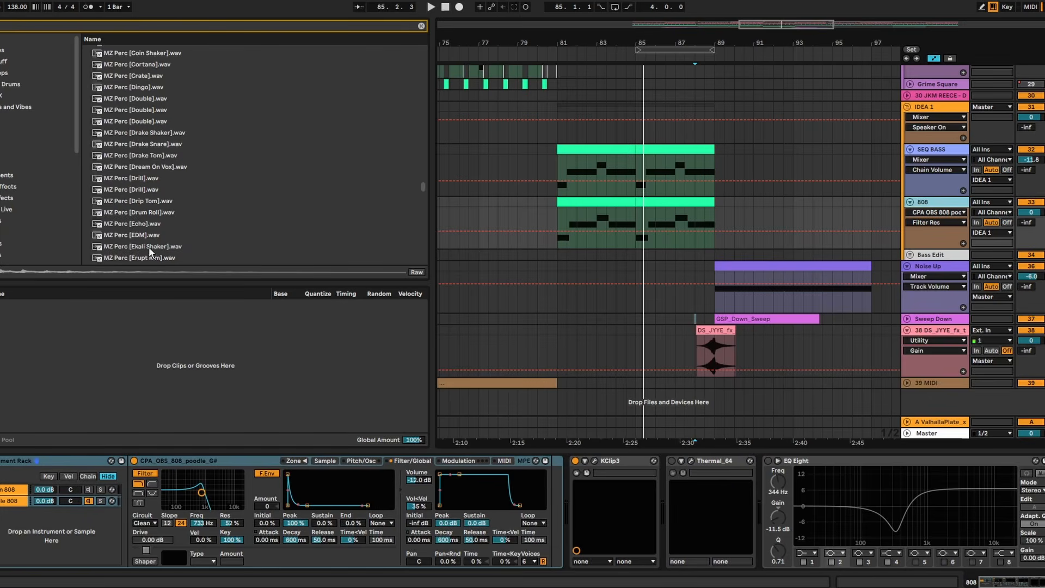
# - Search for "TEXTURE", layer shs_oat_texture_outdoor_rustle_1 into the 808 instrument rack, and adjust which part of the sample plays
pyautogui.hotkey('ctrl', 'f')
pyautogui.write('TEXTURE')
pyautogui.moveTo(426, 53); pyautogui.dragTo(425, 220)
pyautogui.click(191, 237)
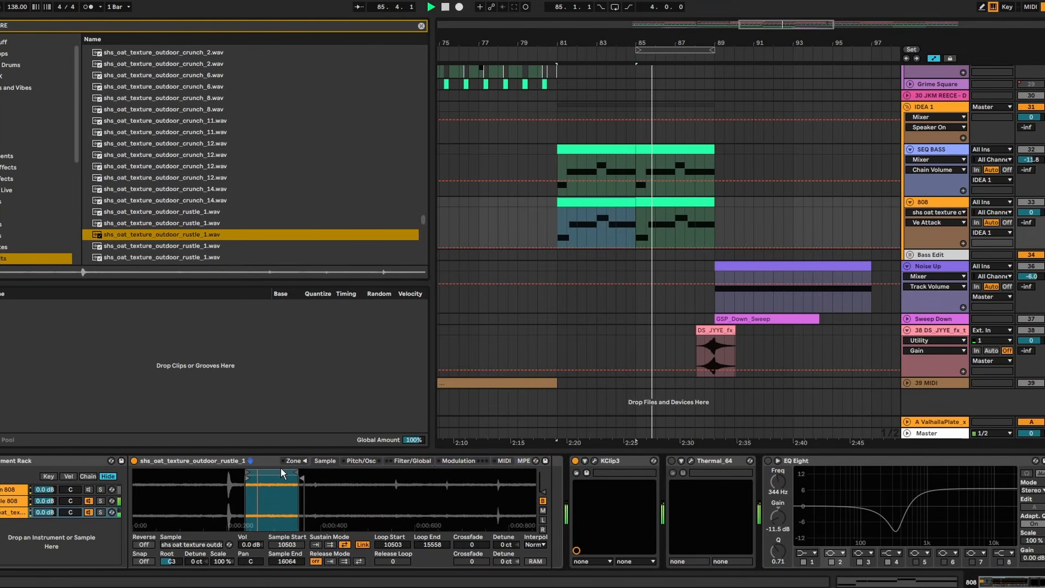
pyautogui.moveTo(255, 471); pyautogui.dragTo(343, 475)
# - Set the rustle layer's volume envelope to 10.7 ms attack and 3.52 s decay, and search for FLVTTER for the 808 track
pyautogui.click(412, 461)
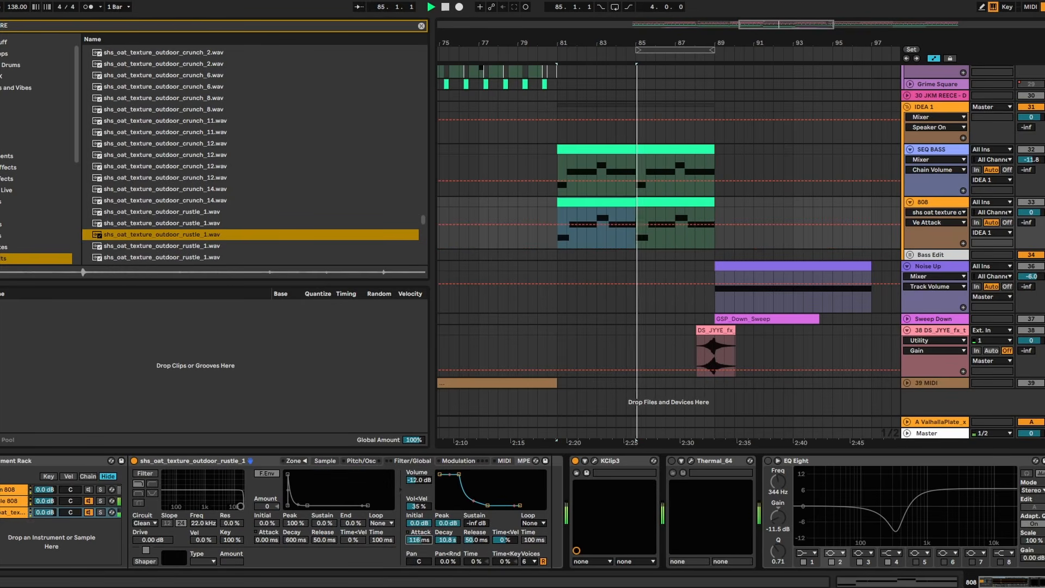
pyautogui.moveTo(419, 540); pyautogui.dragTo(419, 544)
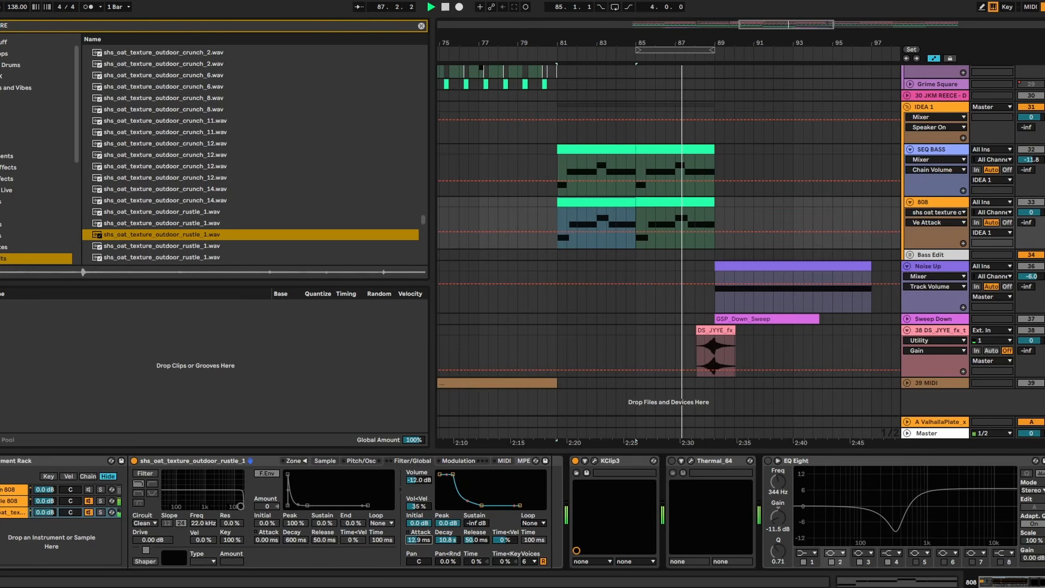
pyautogui.click(450, 544)
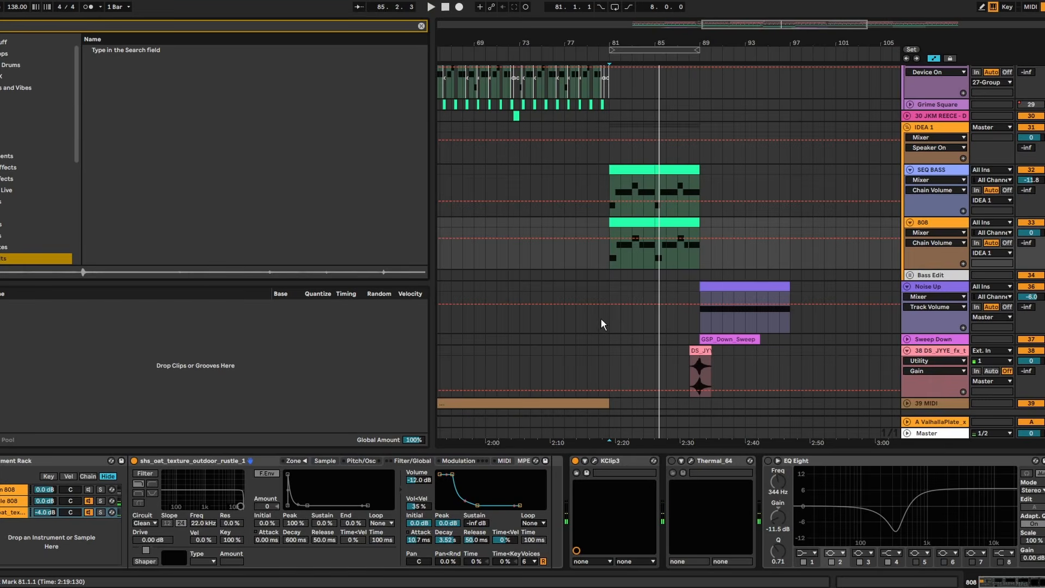
pyautogui.write('flv')
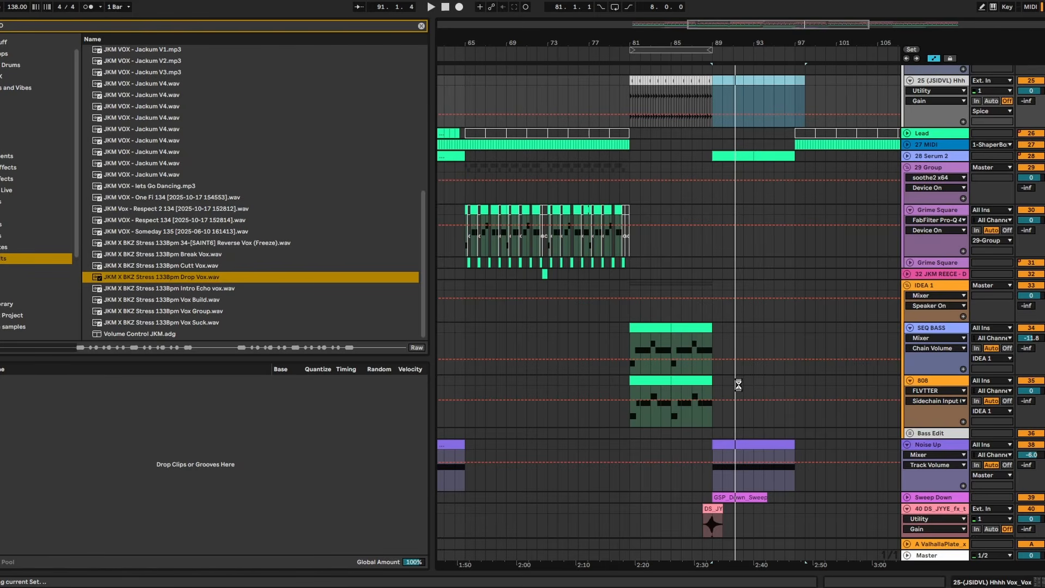
# - Duplicate the SEQ BASS track, deactivate the original, and play the copy from bar 81 with its Serum 2 open
pyautogui.click(953, 329)
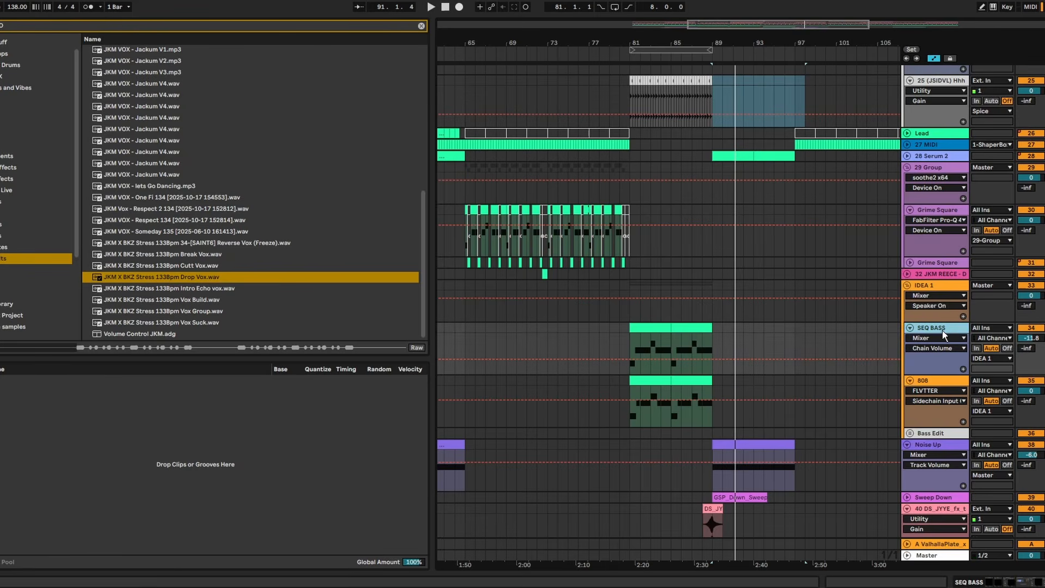
pyautogui.hotkey('ctrl', 'd')
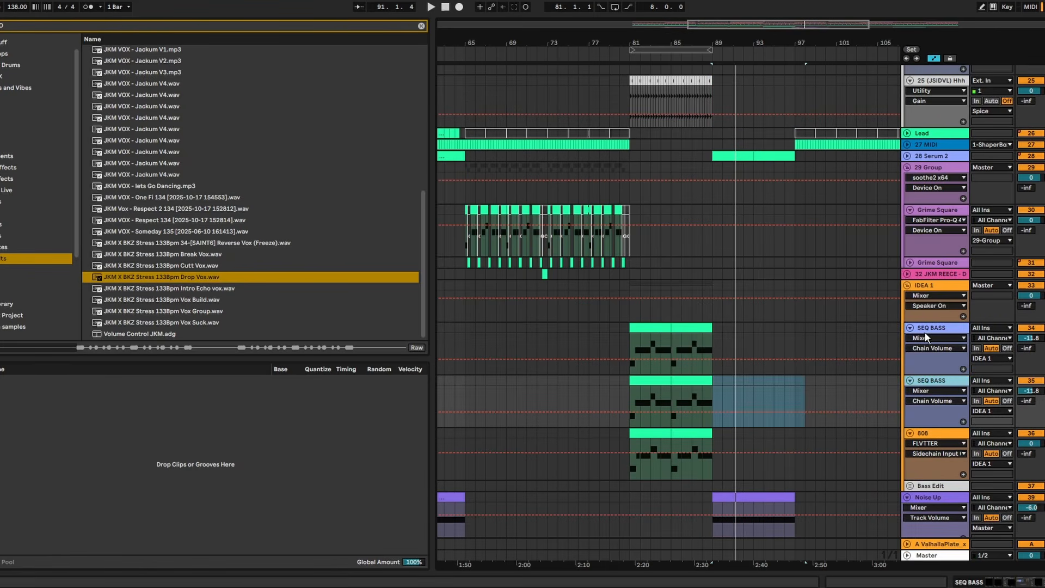
pyautogui.doubleClick(930, 381)
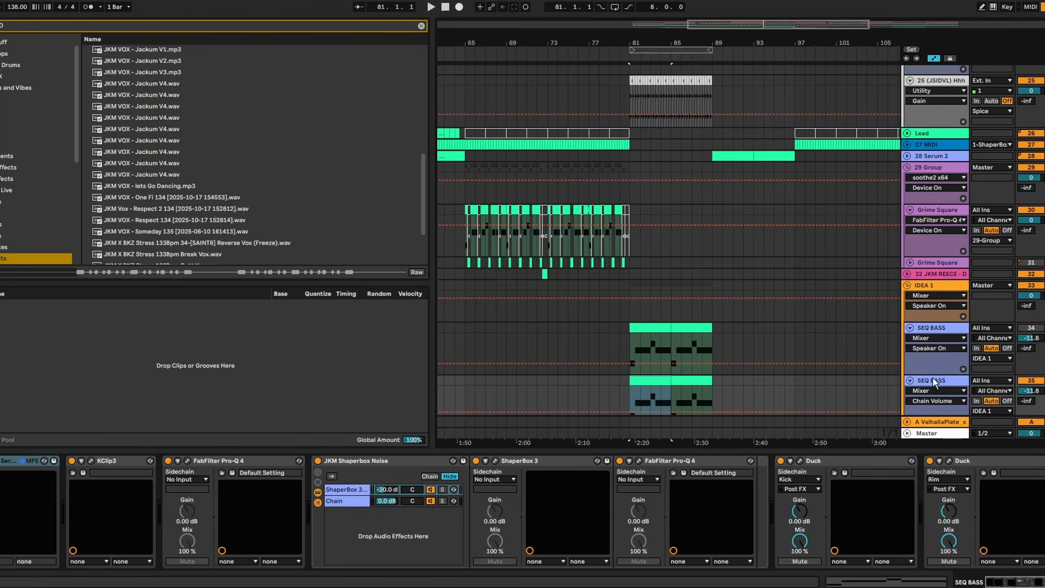
pyautogui.scroll(-3, 925, 380)
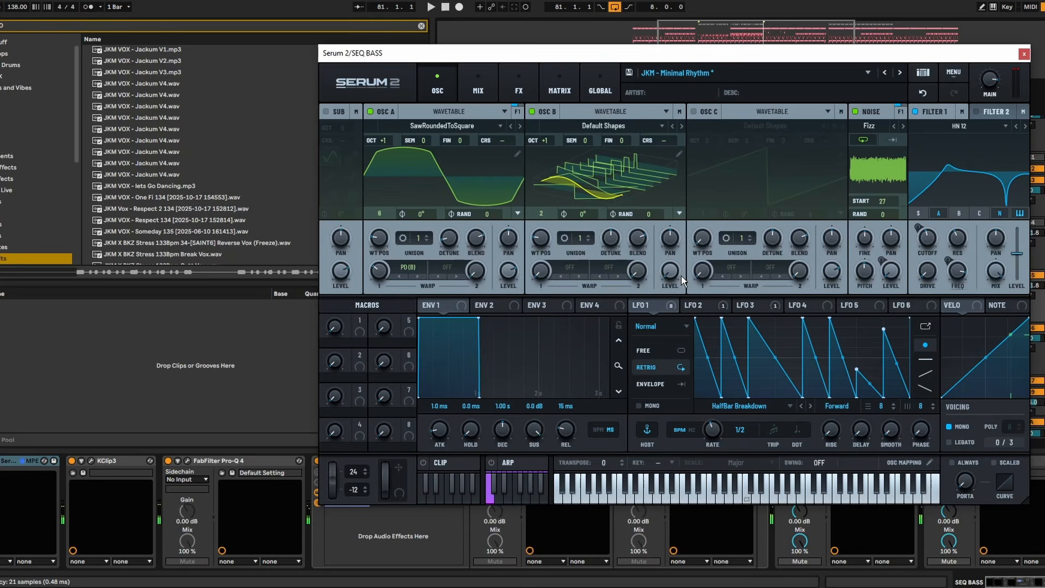
pyautogui.press('space')
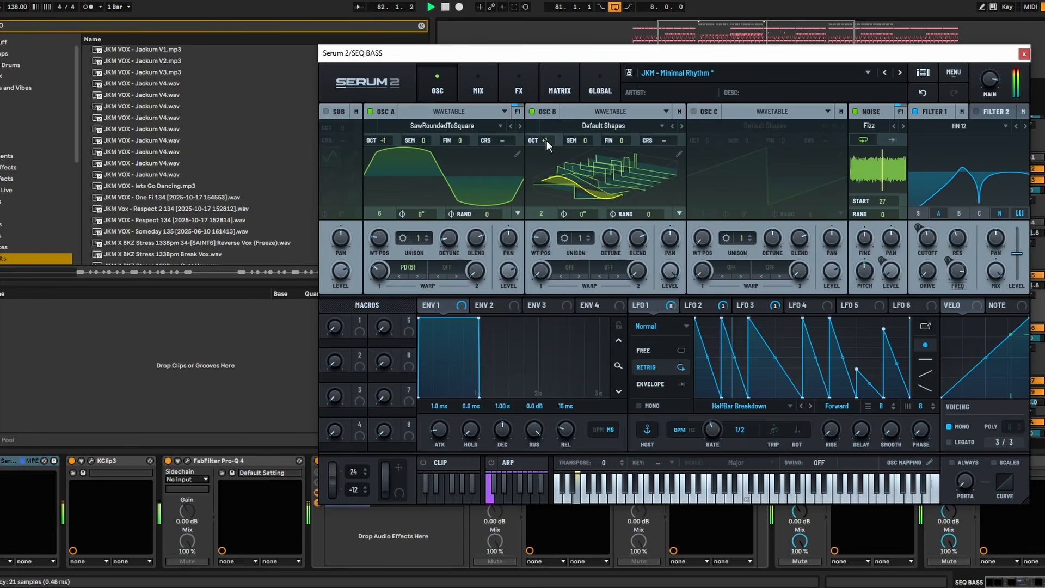
# - In the duplicated SEQ BASS's Serum 2, set oscillator B's octave to +3 and oscillator A's octave to 0
pyautogui.moveTo(547, 139); pyautogui.dragTo(536, 166)
pyautogui.moveTo(373, 140); pyautogui.dragTo(379, 156)
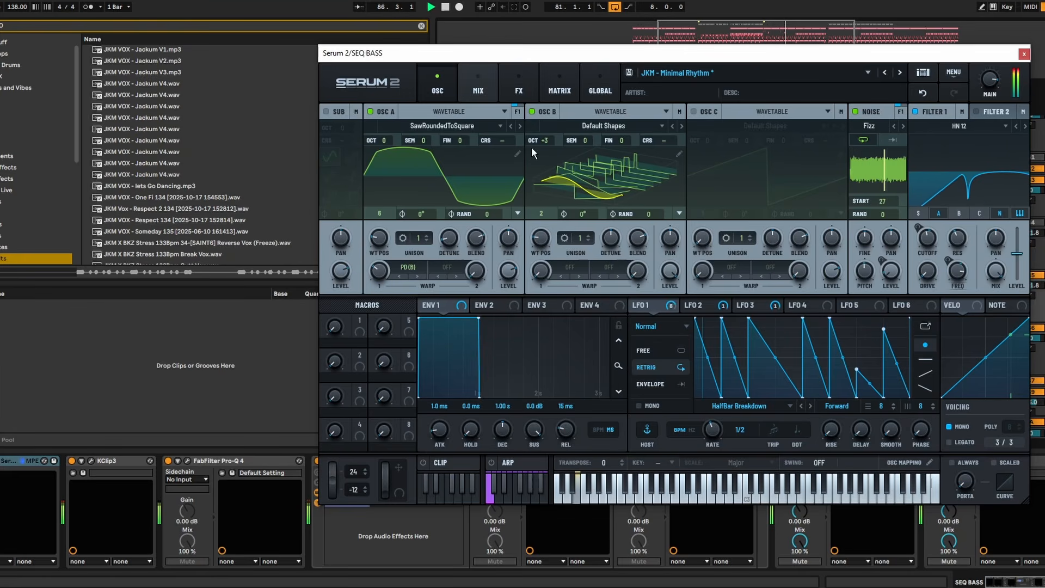
pyautogui.click(479, 87)
pyautogui.click(1024, 55)
pyautogui.scroll(-2, 678, 189)
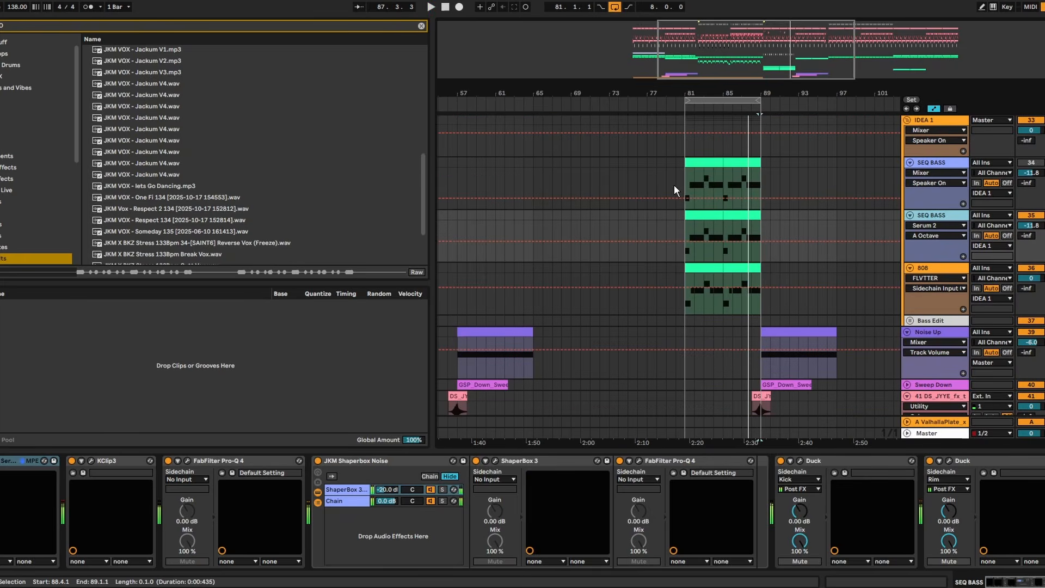
# - Play the section from bar 81 and compare the duplicated SEQ BASS with and without the original track
pyautogui.press('space')
pyautogui.click(704, 137)
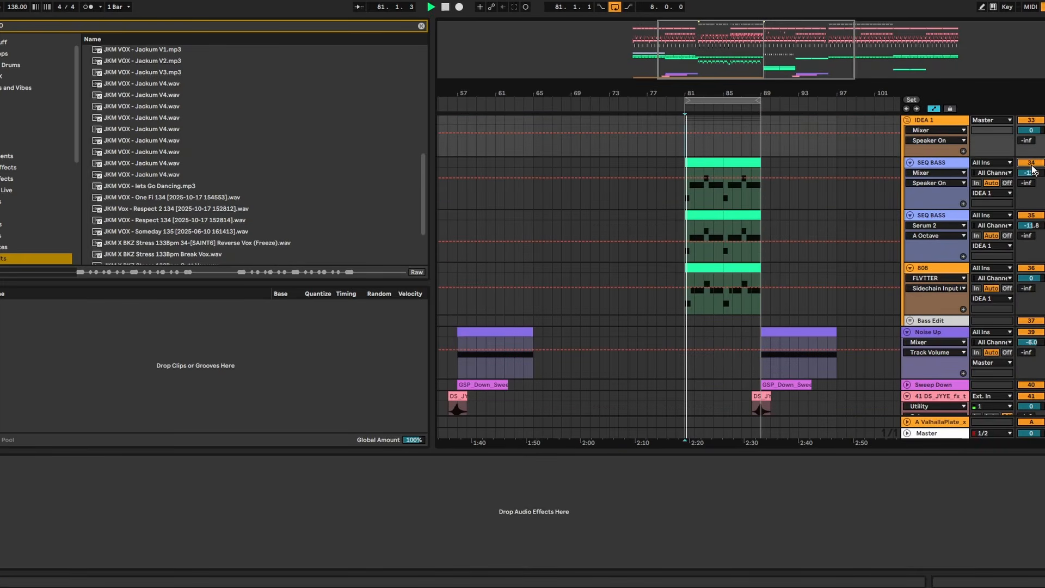
pyautogui.click(665, 116)
pyautogui.moveTo(704, 92)
pyautogui.mouseDown()
pyautogui.moveTo(704, 125)
pyautogui.moveTo(567, 90)
pyautogui.mouseUp()
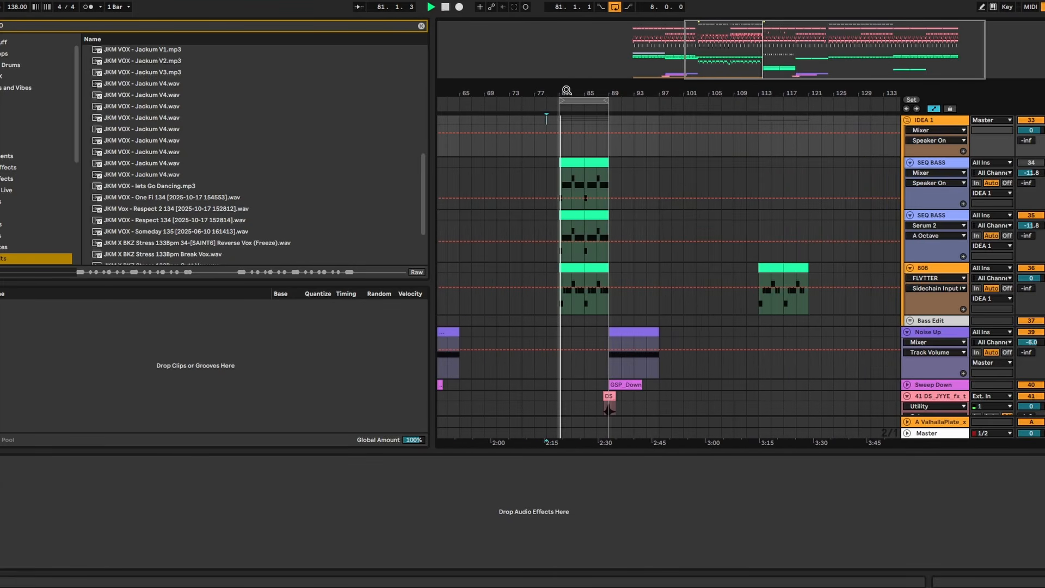
# - Reopen the duplicated SEQ BASS's Serum 2, audition it with oscillator B off and on, and assign LFO 1 to oscillator B's level
pyautogui.click(933, 216)
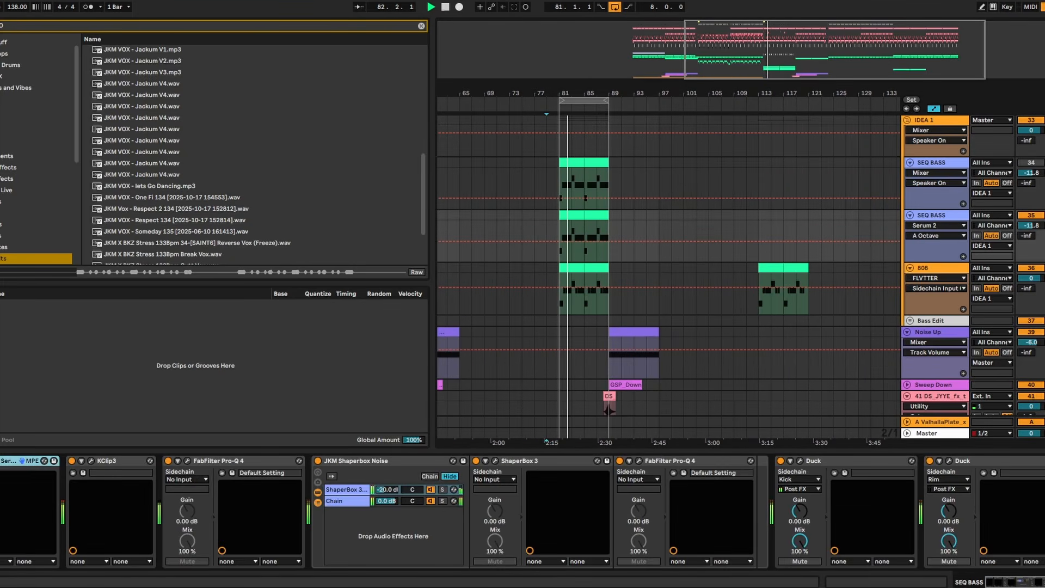
pyautogui.click(0, 461)
pyautogui.click(438, 89)
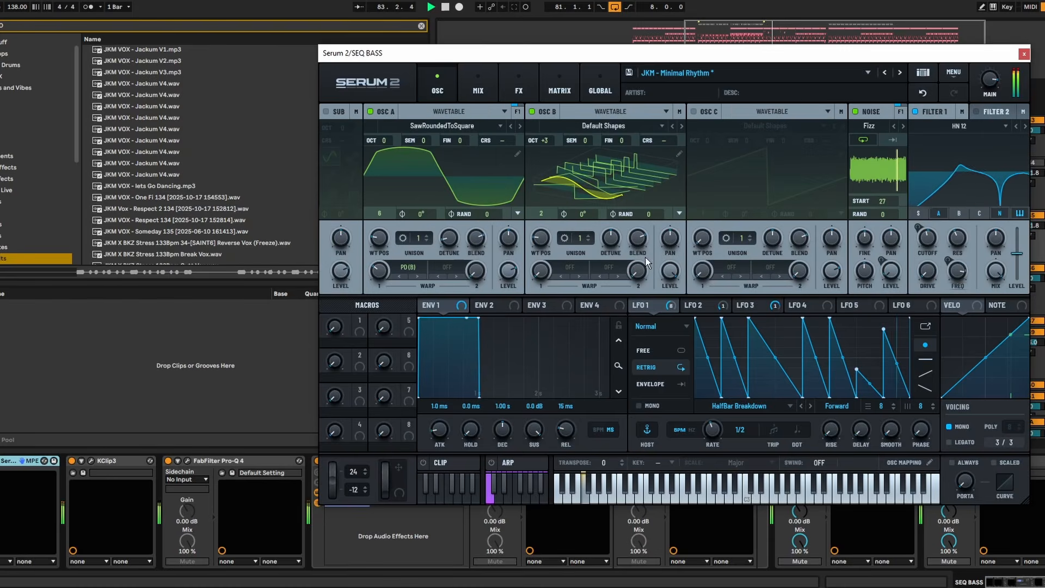
pyautogui.click(533, 111)
pyautogui.click(534, 111)
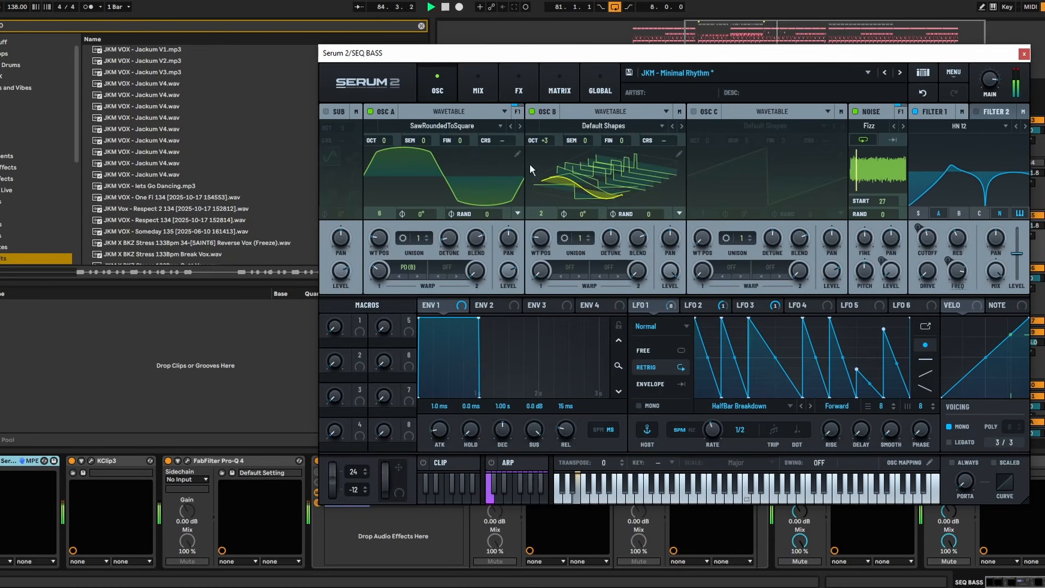
pyautogui.moveTo(641, 305); pyautogui.dragTo(672, 273)
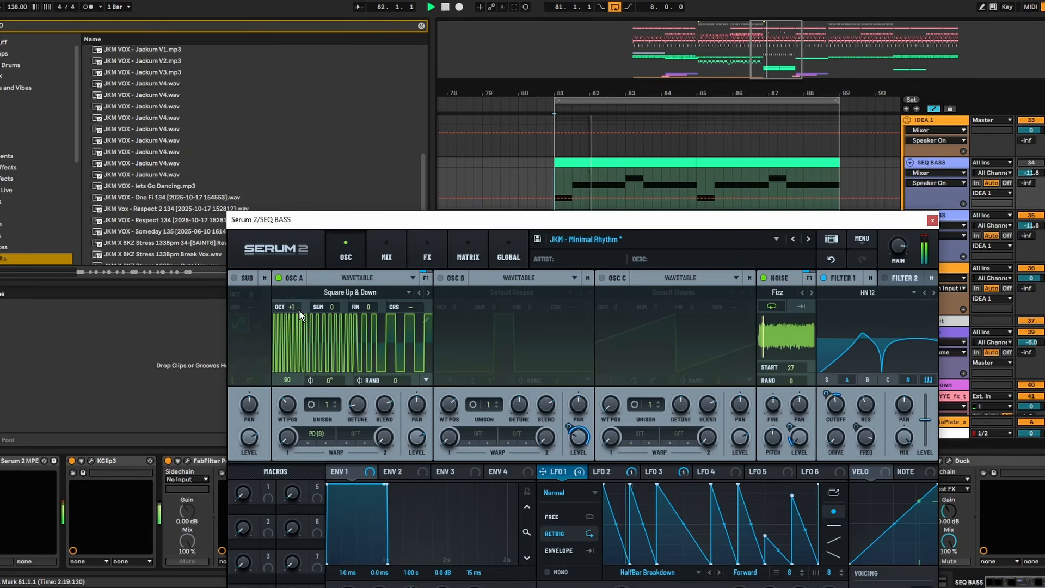
# - Try changing oscillator A's wavetable position and modulating it with LFO 1, and close Serum 2
pyautogui.moveTo(298, 394); pyautogui.dragTo(276, 403)
pyautogui.moveTo(561, 475); pyautogui.dragTo(287, 406)
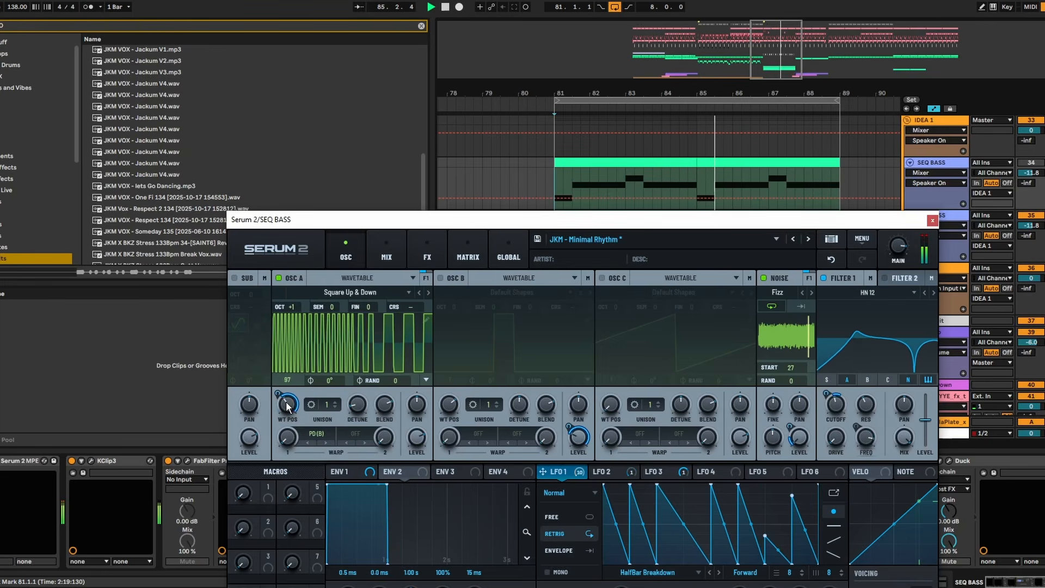
pyautogui.moveTo(286, 409)
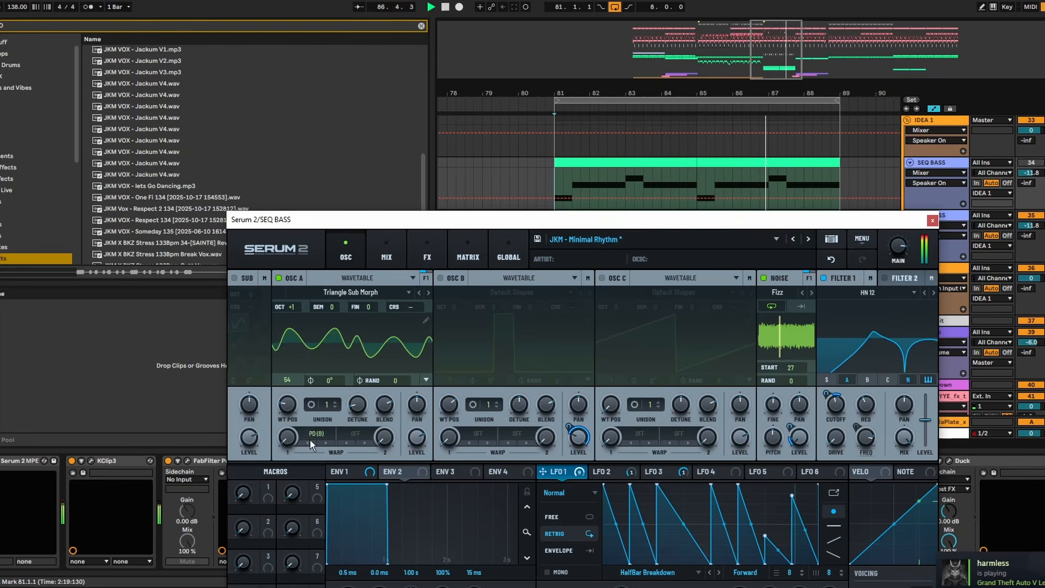
pyautogui.click(933, 220)
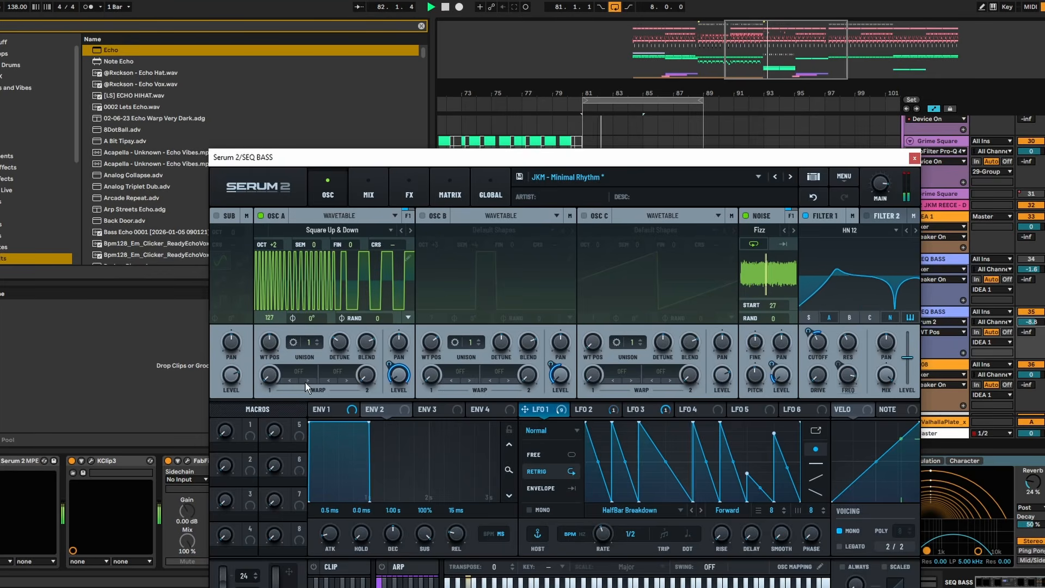
# - Set oscillator A's first warp to Asym +/-, adjust its amount, and bring the wavetable position to about 102
pyautogui.click(299, 372)
pyautogui.moveTo(341, 412)
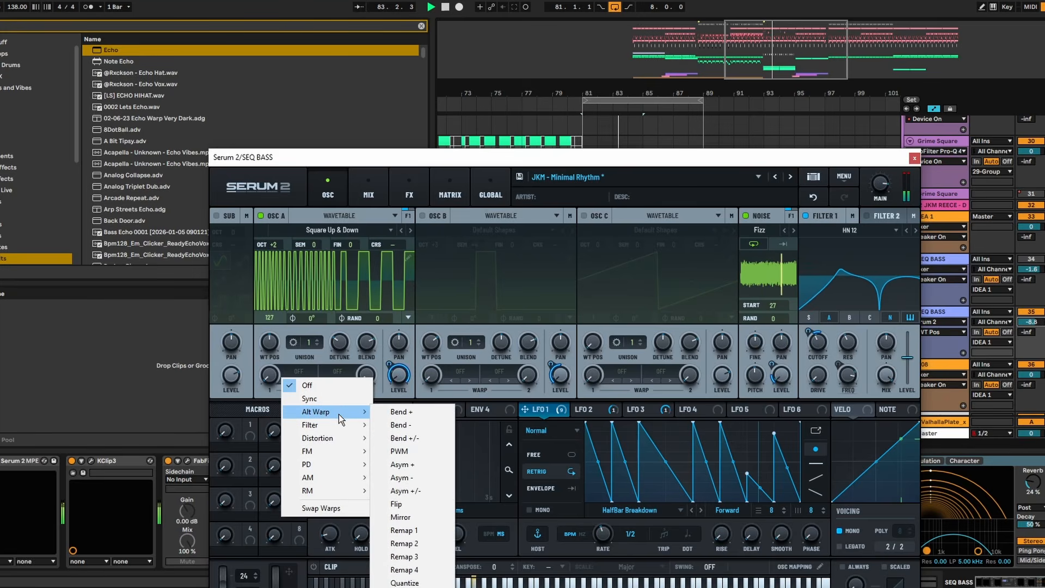
pyautogui.click(403, 483)
pyautogui.click(311, 370)
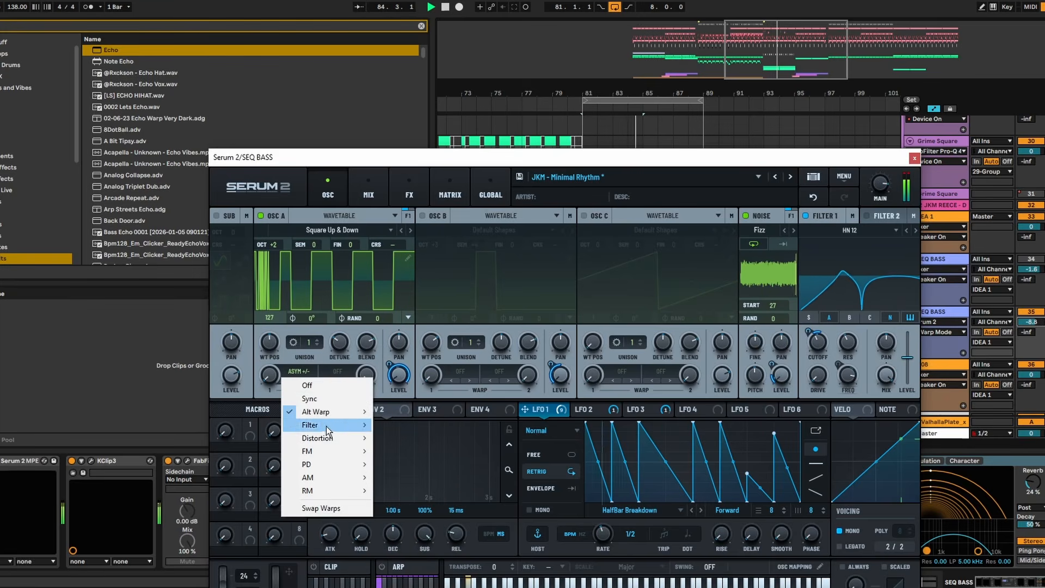
pyautogui.click(270, 380)
pyautogui.moveTo(270, 380); pyautogui.dragTo(280, 270)
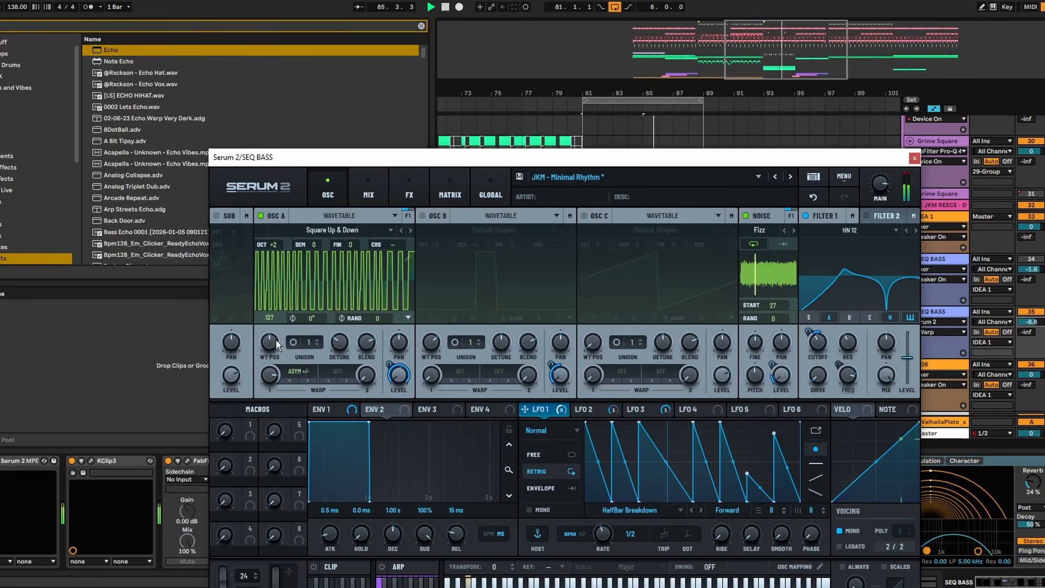
pyautogui.moveTo(272, 342); pyautogui.dragTo(270, 277)
pyautogui.moveTo(269, 380); pyautogui.dragTo(273, 429)
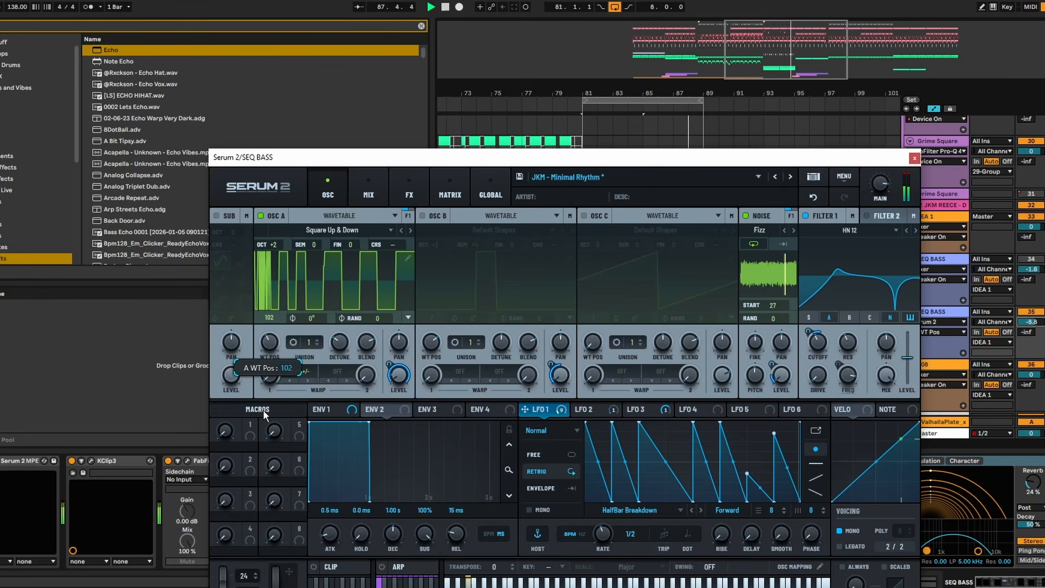
# - Assign Macro 1 to the cutoff of the MG Low 24 filter in Serum 2's effects and sweep the macro to audition it
pyautogui.click(409, 194)
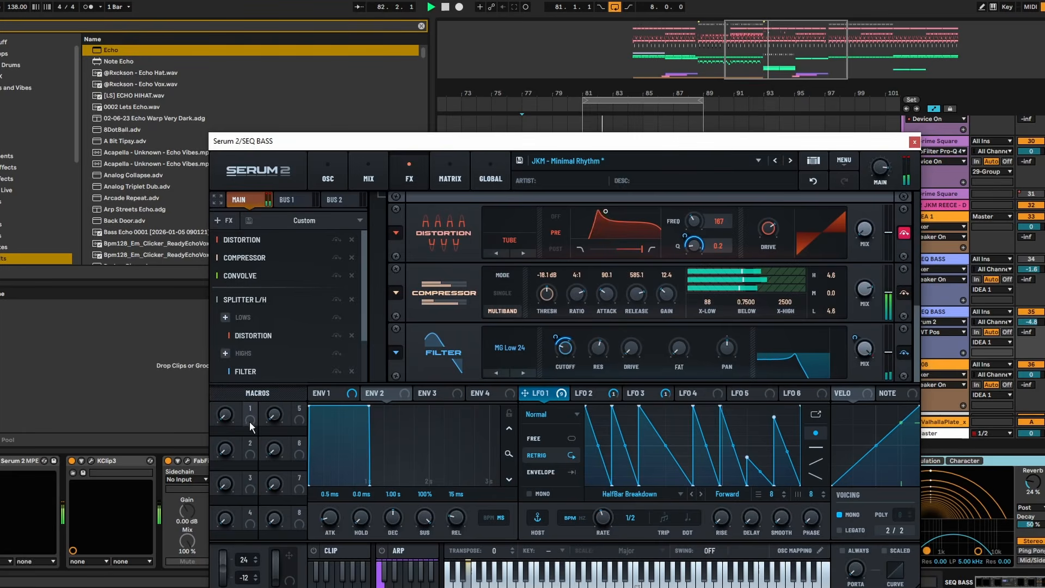
pyautogui.moveTo(250, 409); pyautogui.dragTo(570, 353)
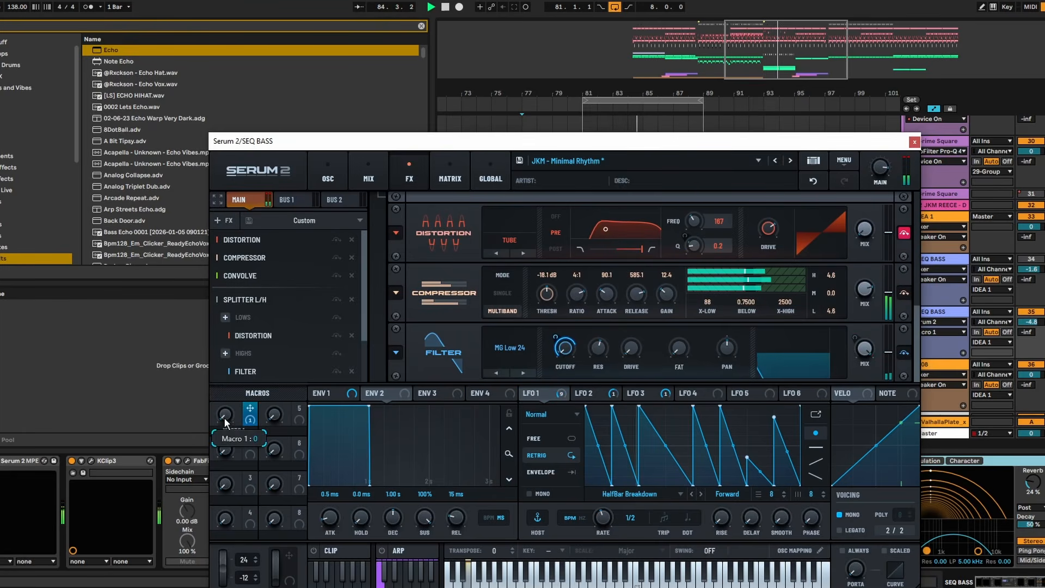
pyautogui.moveTo(224, 417); pyautogui.dragTo(226, 349)
pyautogui.moveTo(224, 420); pyautogui.dragTo(226, 348)
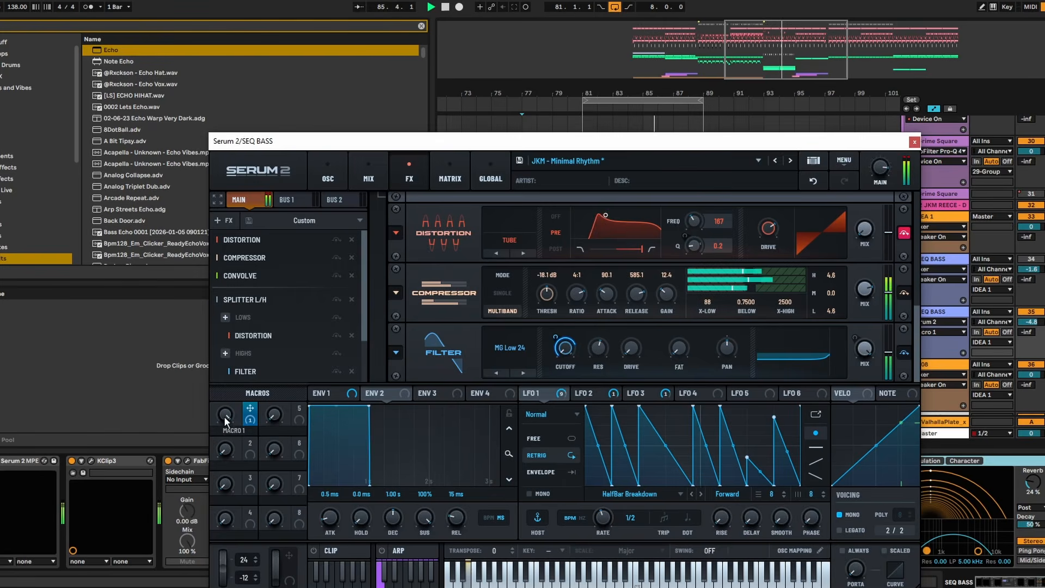
pyautogui.moveTo(234, 513); pyautogui.dragTo(231, 504)
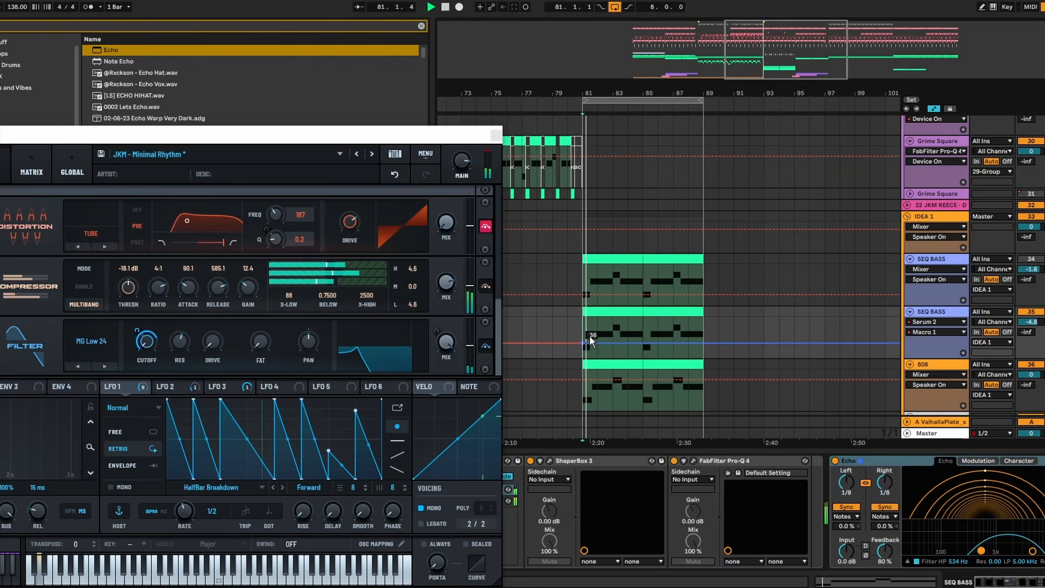
# - Automate Macro 1 on the duplicated SEQ BASS to rise from bar 81, peak just before bar 83 and drop back, and play it
pyautogui.click(583, 343)
pyautogui.moveTo(613, 344)
pyautogui.mouseDown()
pyautogui.moveTo(614, 335)
pyautogui.moveTo(584, 354)
pyautogui.moveTo(613, 329)
pyautogui.moveTo(628, 335)
pyautogui.moveTo(621, 354)
pyautogui.mouseUp()
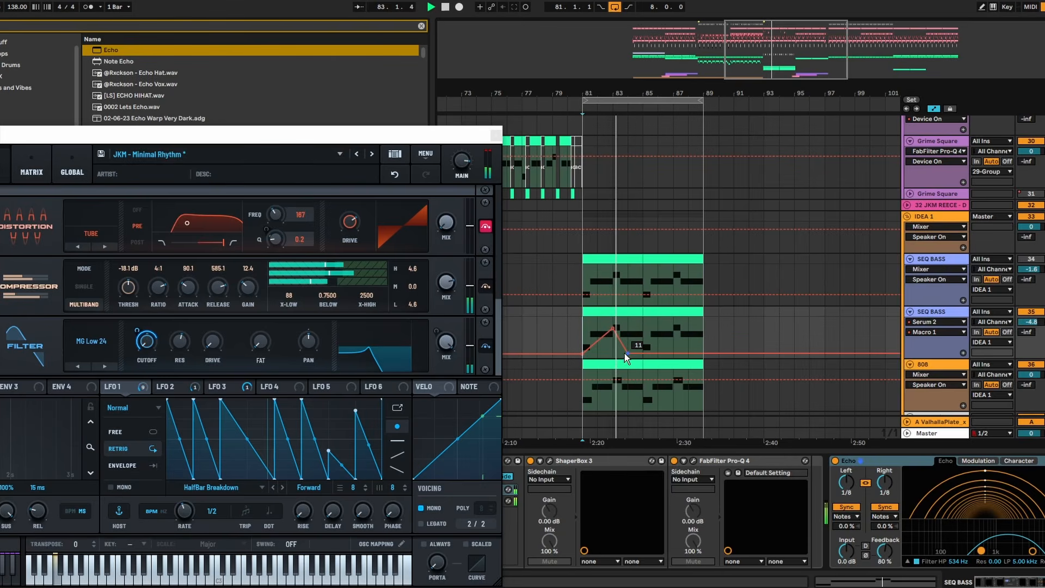
pyautogui.press('space')
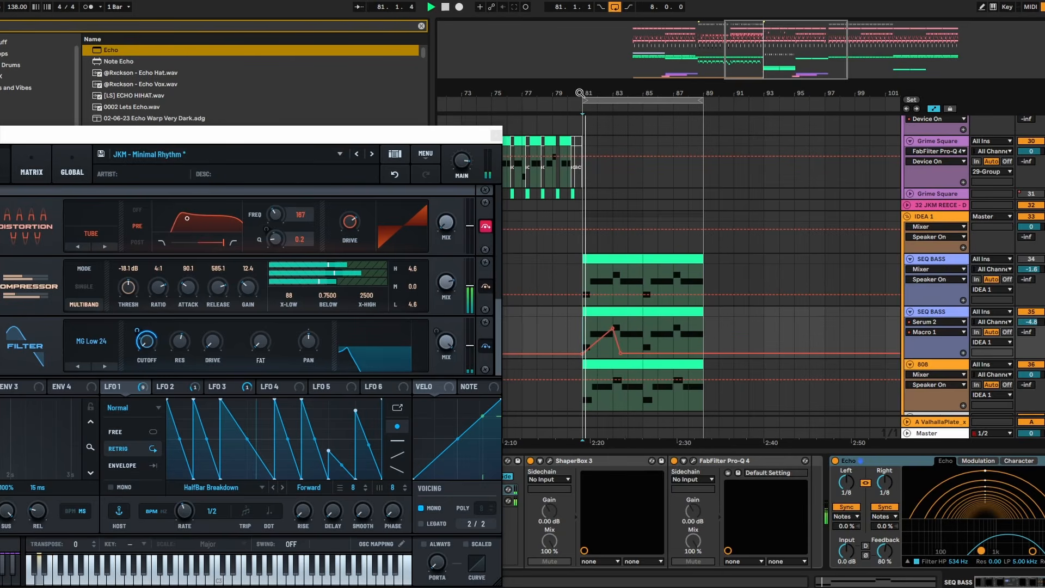
# - Add a low point of about 26 halfway through bar 81 to the duplicated SEQ BASS's Macro 1 automation, and play it
pyautogui.scroll(6, 584, 331)
pyautogui.press('space')
pyautogui.press('space')
pyautogui.moveTo(586, 354); pyautogui.dragTo(611, 348)
pyautogui.press('space')
pyautogui.press('space')
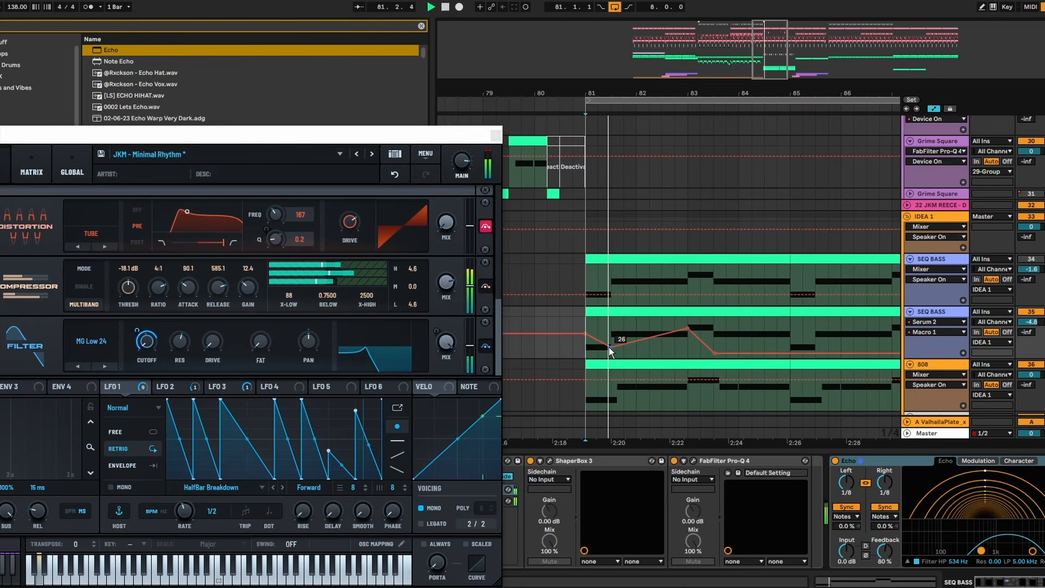
# - Raise the Macro 1 peak at bar 83 to about 96, lift the low point after it, and duplicate bars 81–85 to bar 85
pyautogui.moveTo(688, 327)
pyautogui.mouseDown()
pyautogui.moveTo(673, 320)
pyautogui.moveTo(688, 321)
pyautogui.mouseUp()
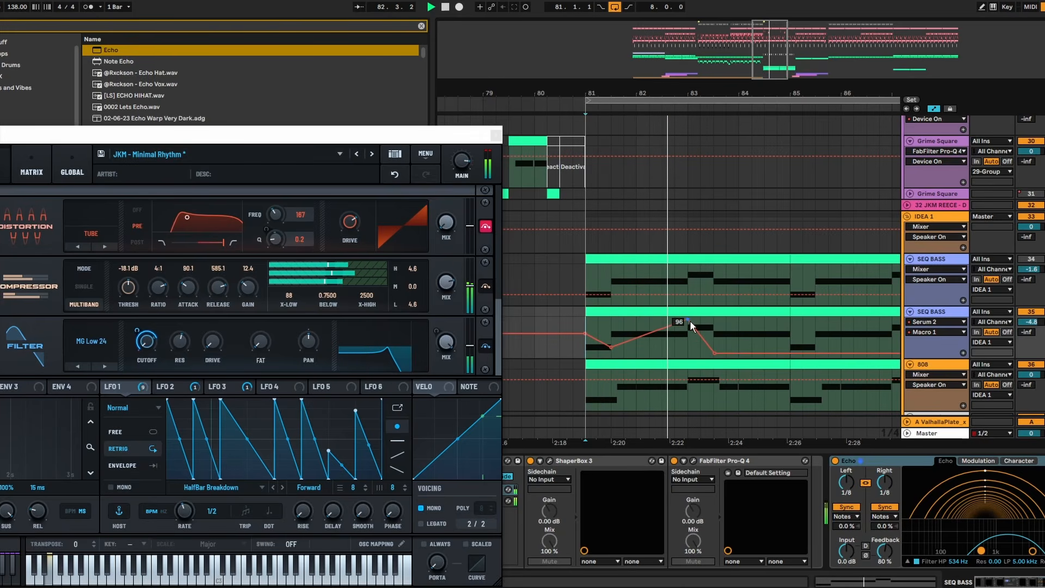
pyautogui.moveTo(715, 353)
pyautogui.mouseDown()
pyautogui.moveTo(686, 326)
pyautogui.moveTo(714, 346)
pyautogui.mouseUp()
pyautogui.moveTo(789, 347); pyautogui.dragTo(580, 332)
pyautogui.hotkey('ctrl', 'd')
# - Automate oscillator A's wavetable position to fall from a raised start at bar 81 to a low near bar 84, and rise again by bar 89
pyautogui.moveTo(323, 138); pyautogui.dragTo(568, 88)
pyautogui.click(199, 117)
pyautogui.click(165, 117)
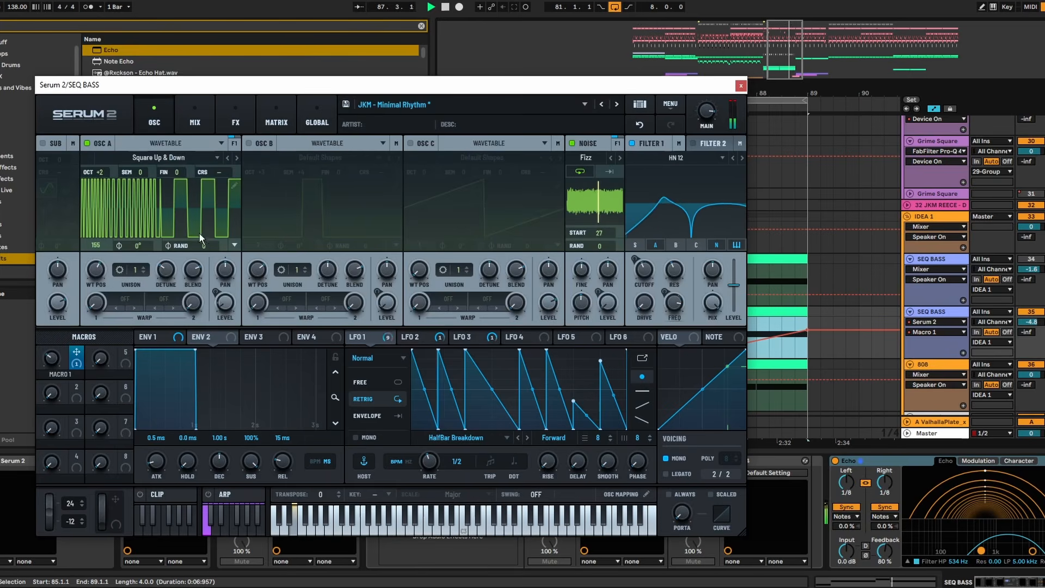
pyautogui.click(94, 276)
pyautogui.moveTo(616, 92); pyautogui.dragTo(196, 146)
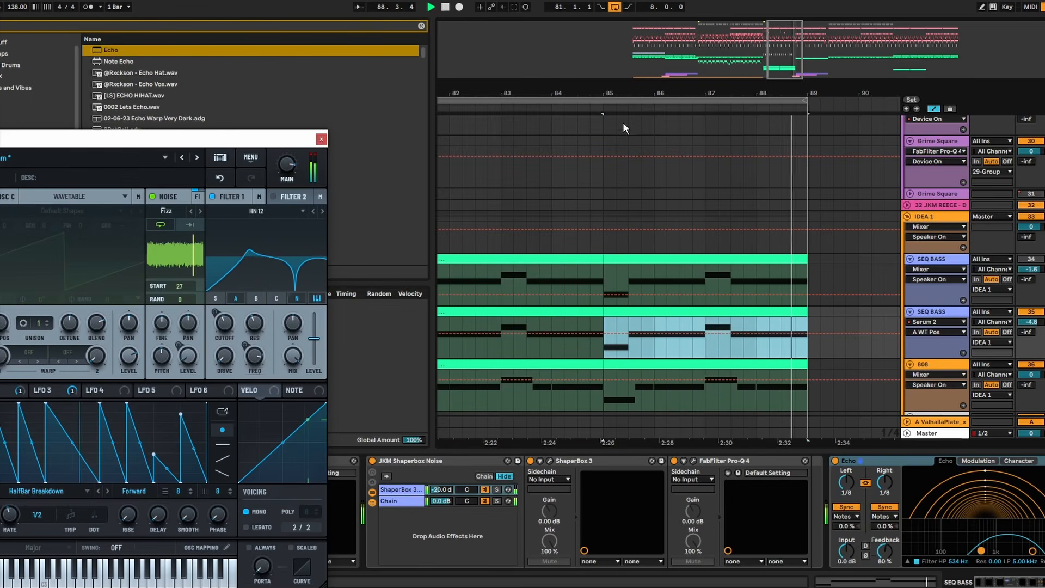
pyautogui.moveTo(645, 94); pyautogui.dragTo(643, 33)
pyautogui.click(580, 334)
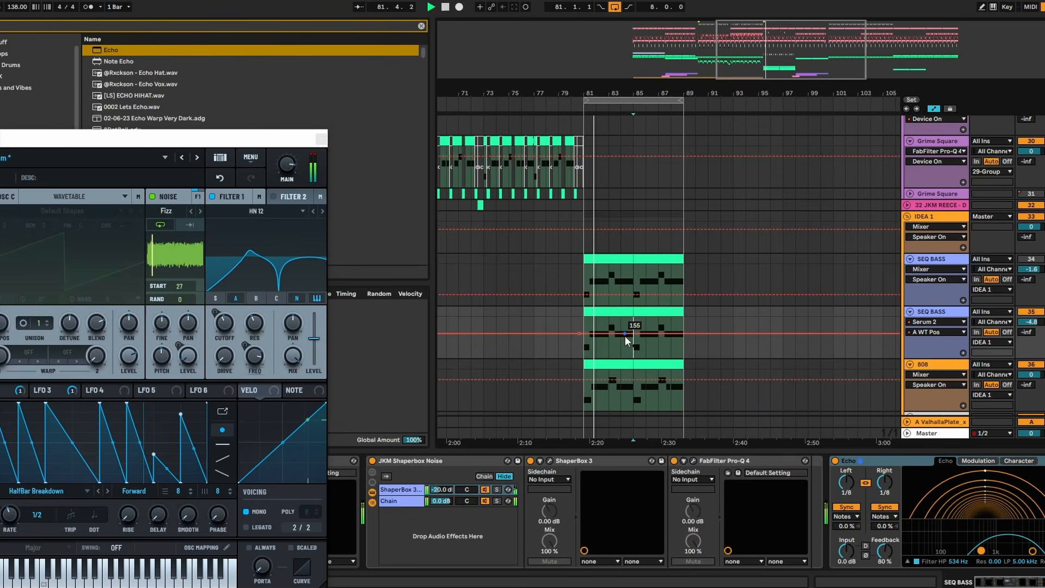
pyautogui.moveTo(625, 334); pyautogui.dragTo(684, 333)
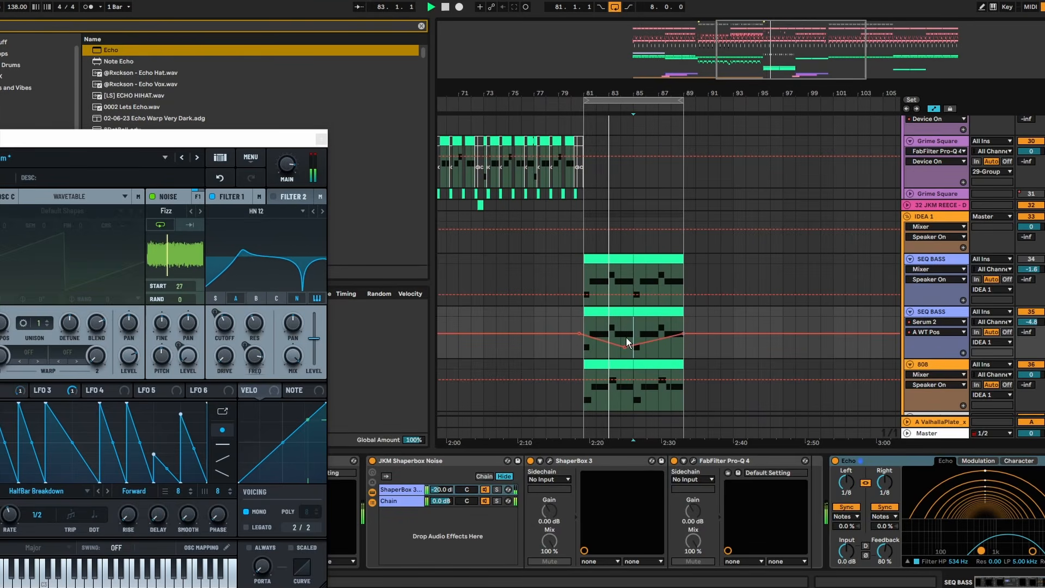
pyautogui.moveTo(579, 333); pyautogui.dragTo(580, 318)
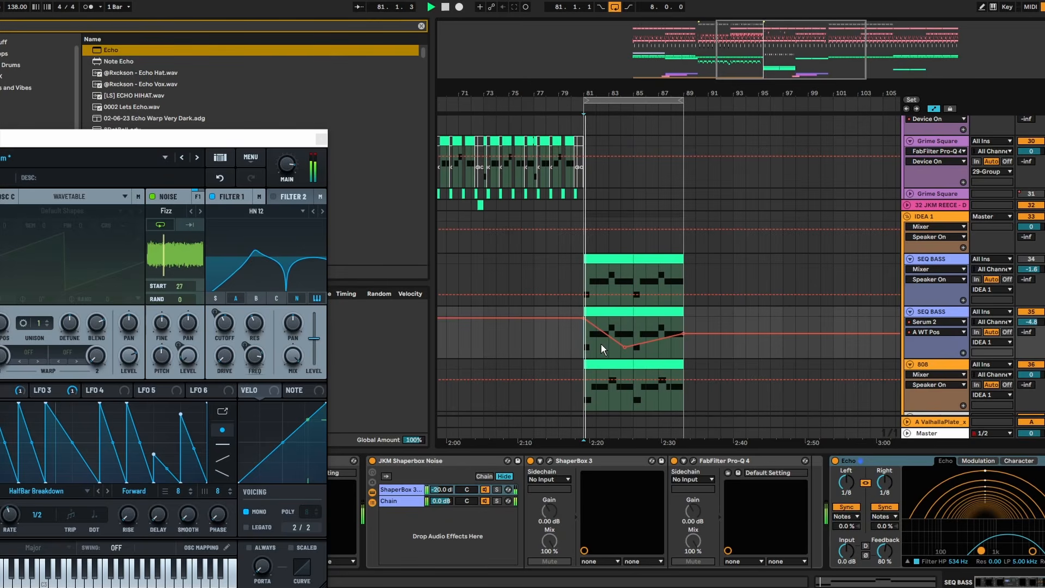
# - Check Serum 2's effects and raise the low point of the wavetable-position automation to about 193 near bar 85
pyautogui.moveTo(278, 141); pyautogui.dragTo(744, 149)
pyautogui.click(270, 172)
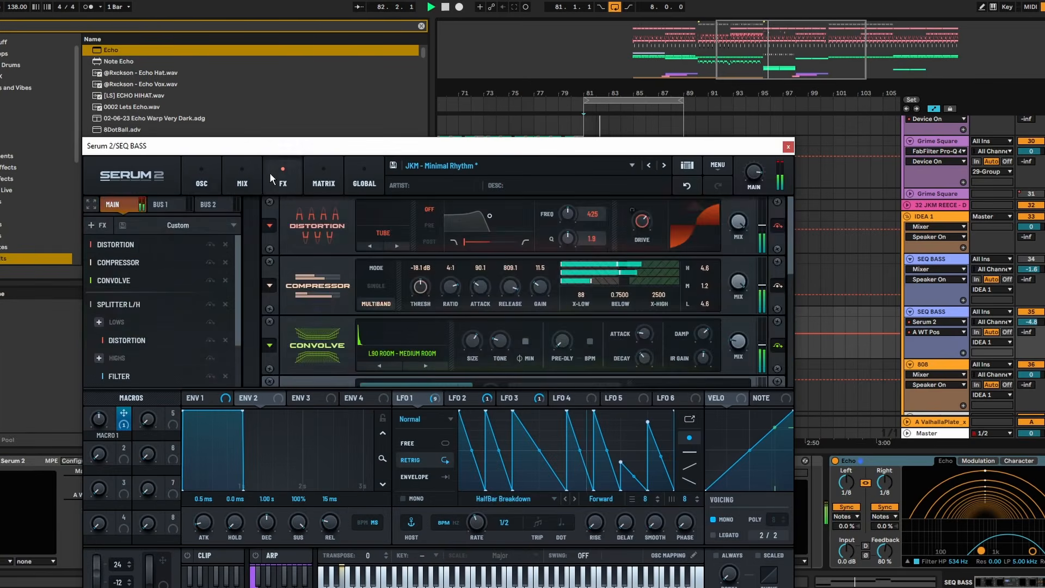
pyautogui.click(247, 173)
pyautogui.click(276, 181)
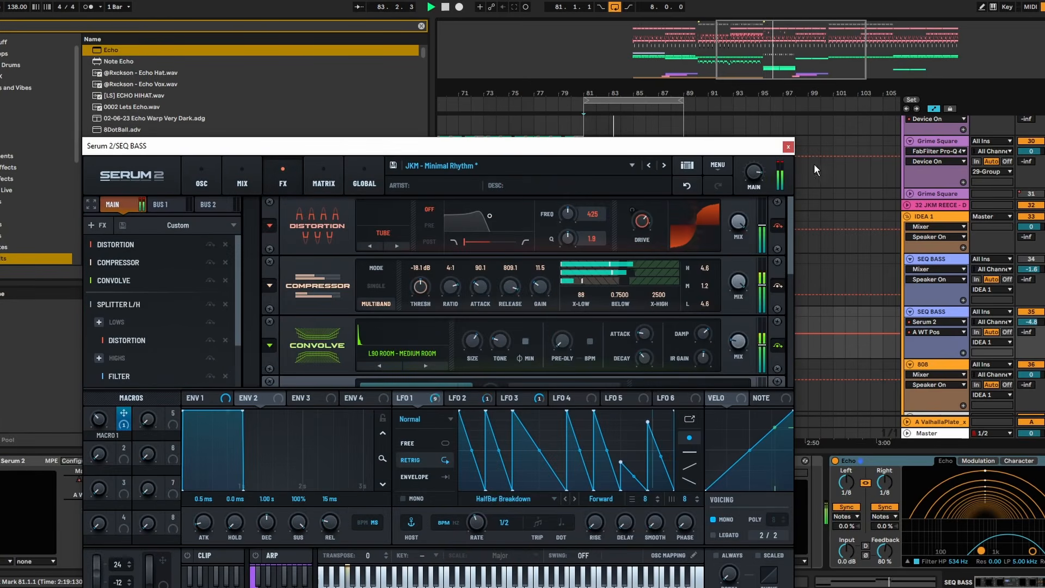
pyautogui.moveTo(707, 146); pyautogui.dragTo(293, 178)
pyautogui.moveTo(625, 348); pyautogui.dragTo(635, 328)
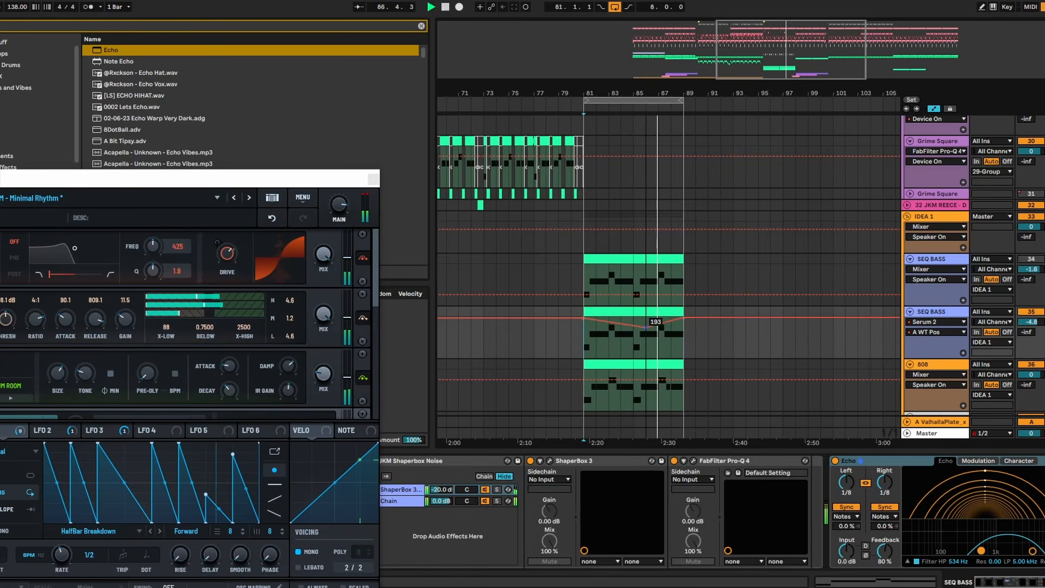
# - Bypass the Combos filter in the splitter's highs and set the second multiband compressor's gain to 11.7
pyautogui.moveTo(261, 185); pyautogui.dragTo(742, 126)
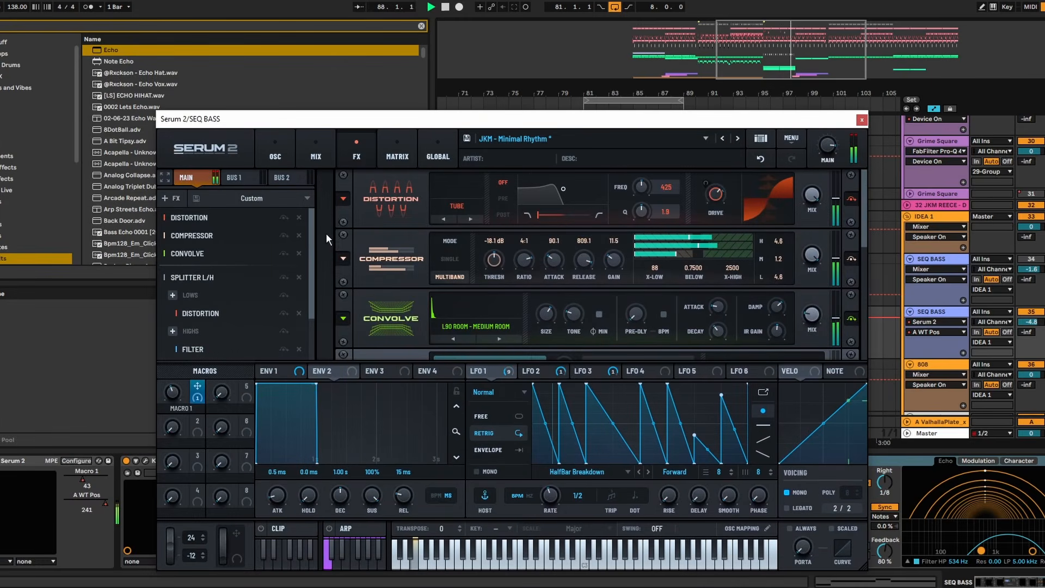
pyautogui.scroll(-2, 307, 308)
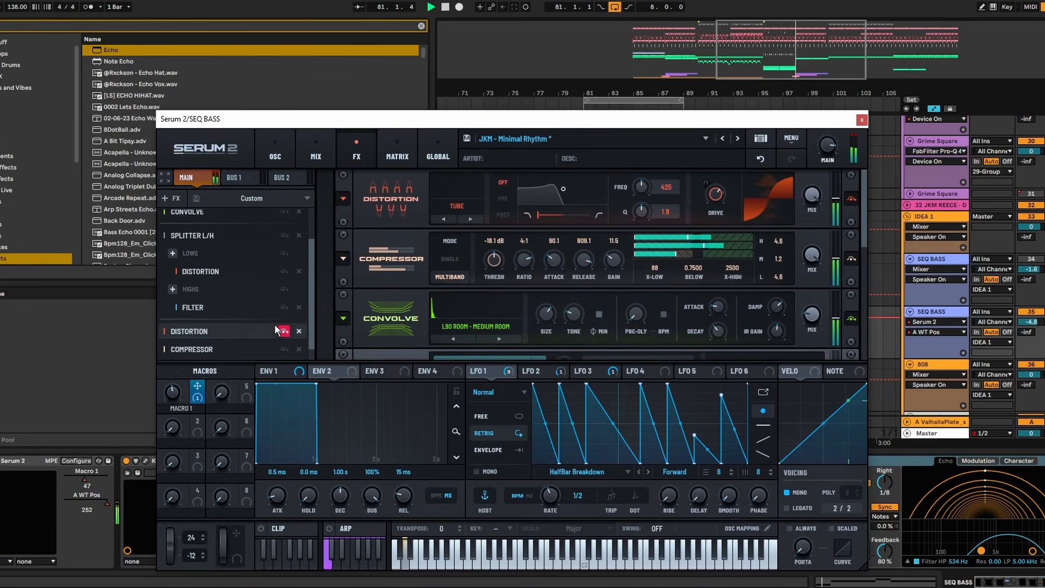
pyautogui.click(220, 311)
pyautogui.scroll(-3, 796, 252)
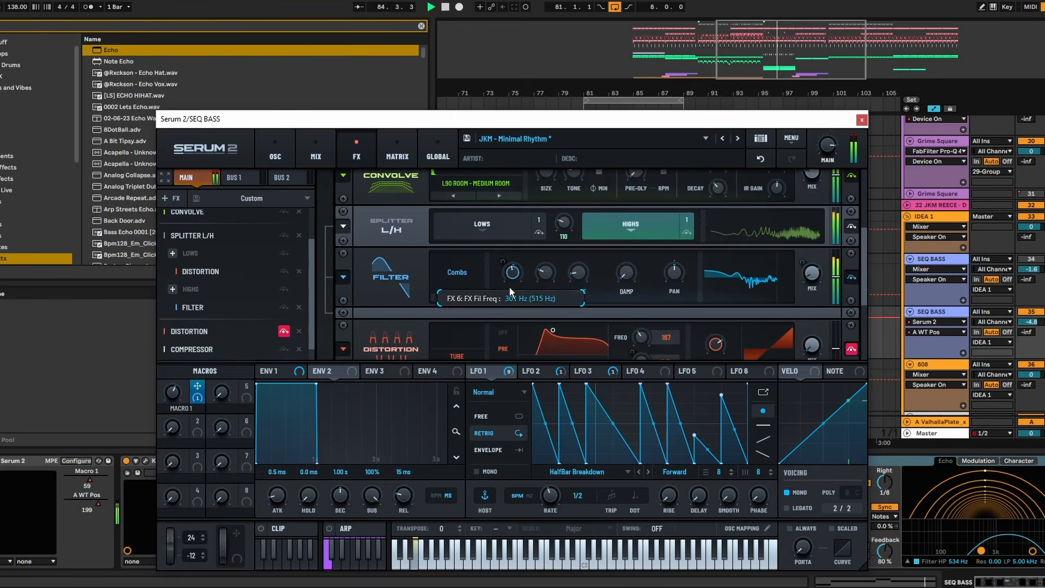
pyautogui.click(853, 279)
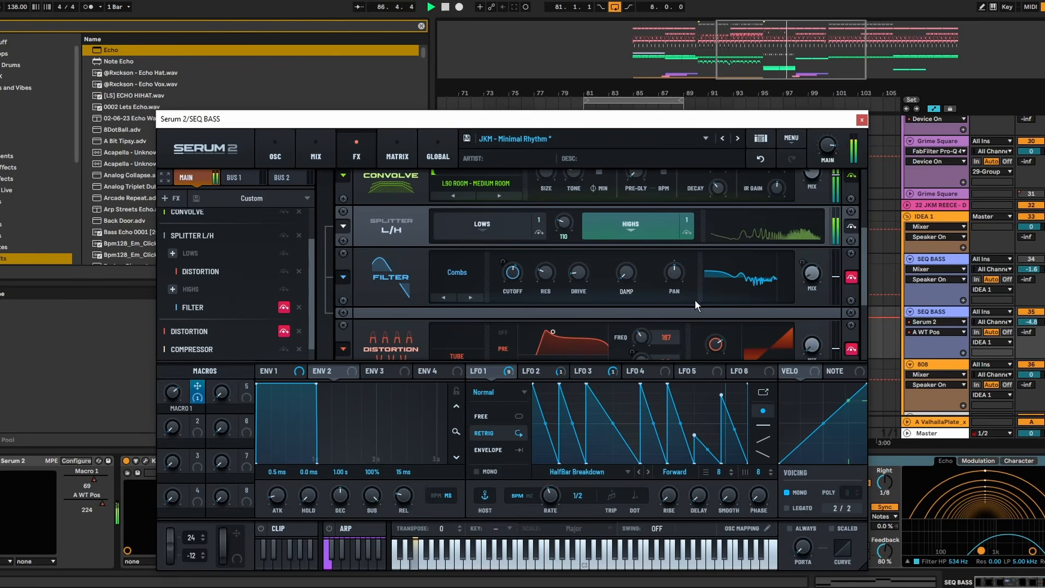
pyautogui.scroll(-3, 655, 302)
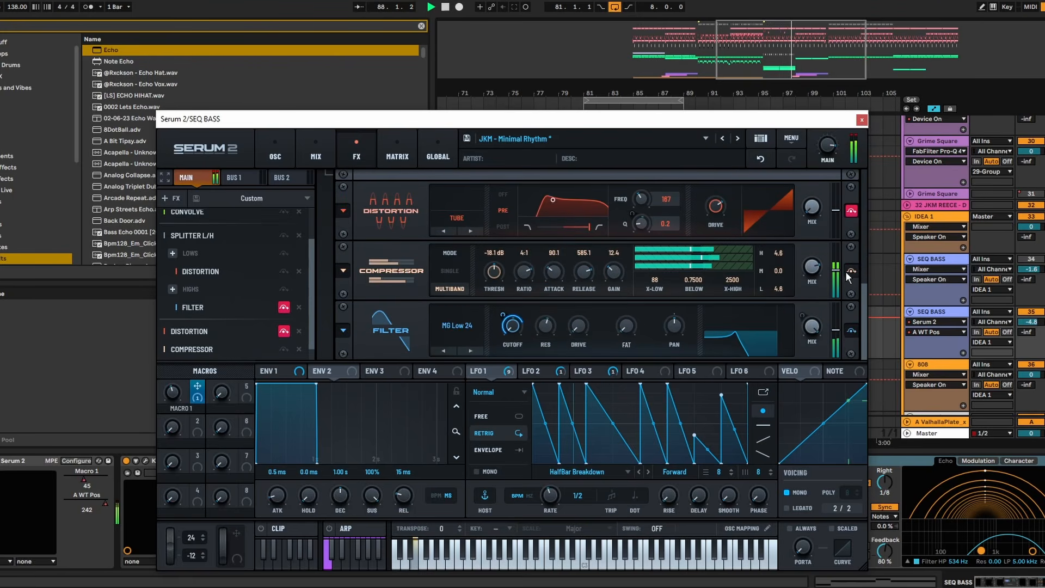
pyautogui.moveTo(622, 266); pyautogui.dragTo(636, 283)
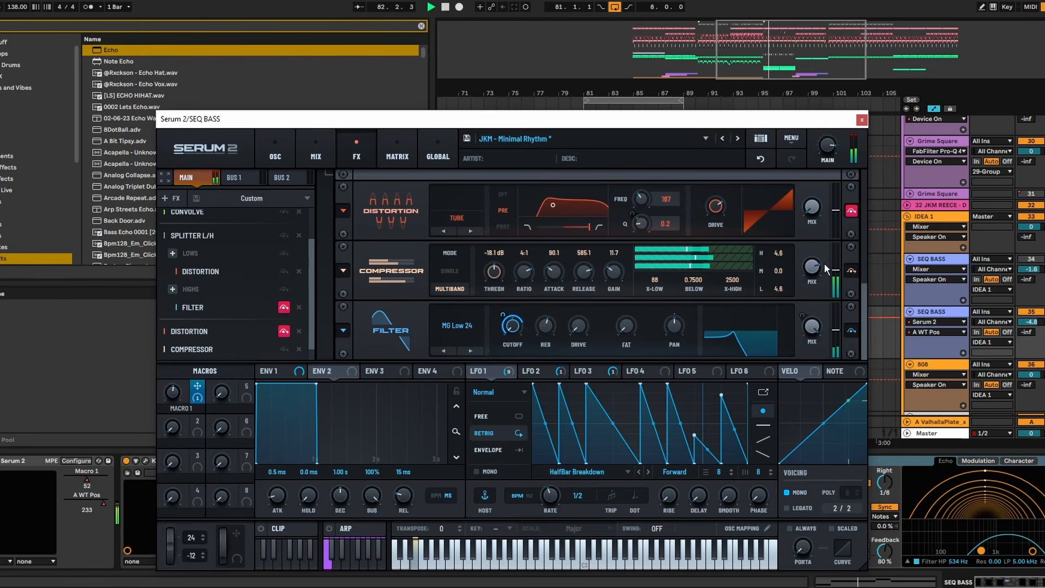
# - Change the first distortion in Serum 2's effects chain from Tube to Overdrive
pyautogui.scroll(2, 868, 257)
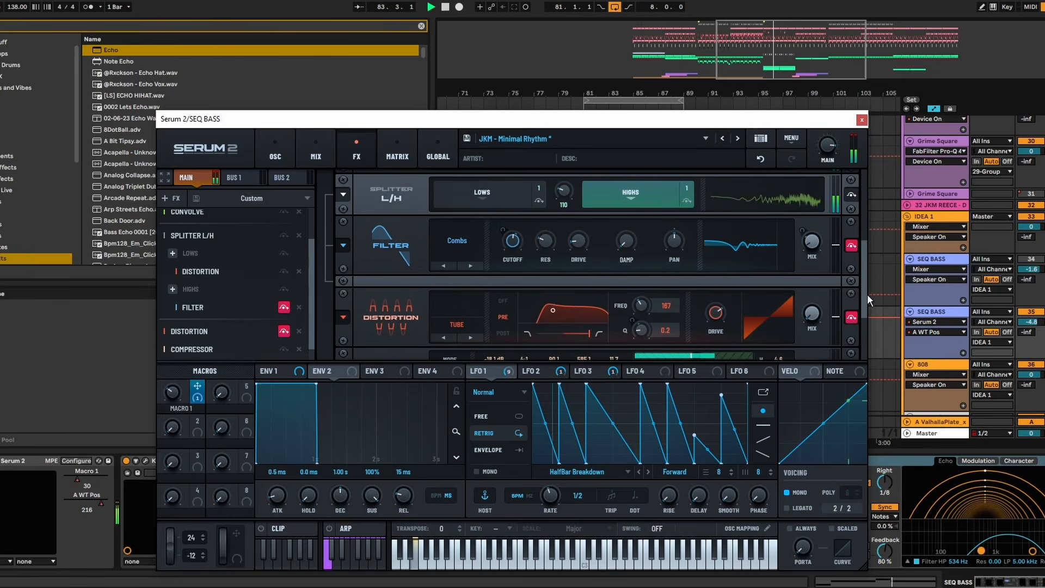
pyautogui.moveTo(865, 264); pyautogui.dragTo(864, 181)
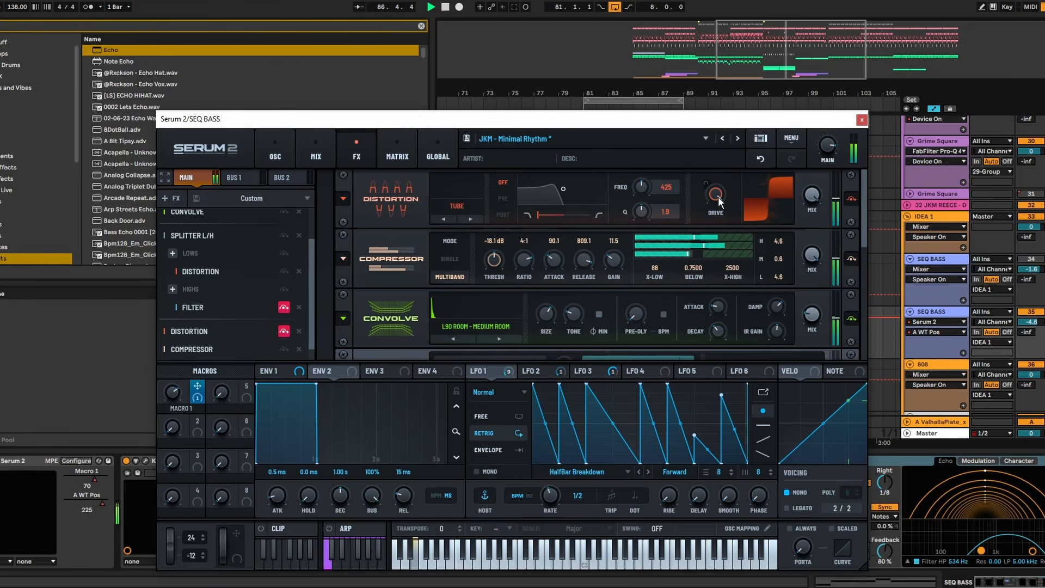
pyautogui.click(474, 221)
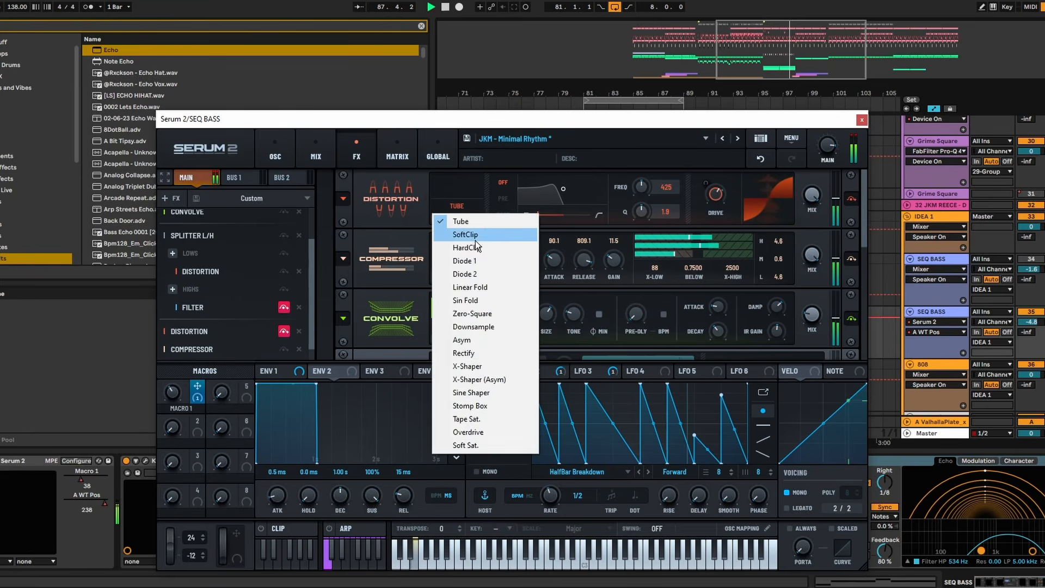
pyautogui.click(482, 434)
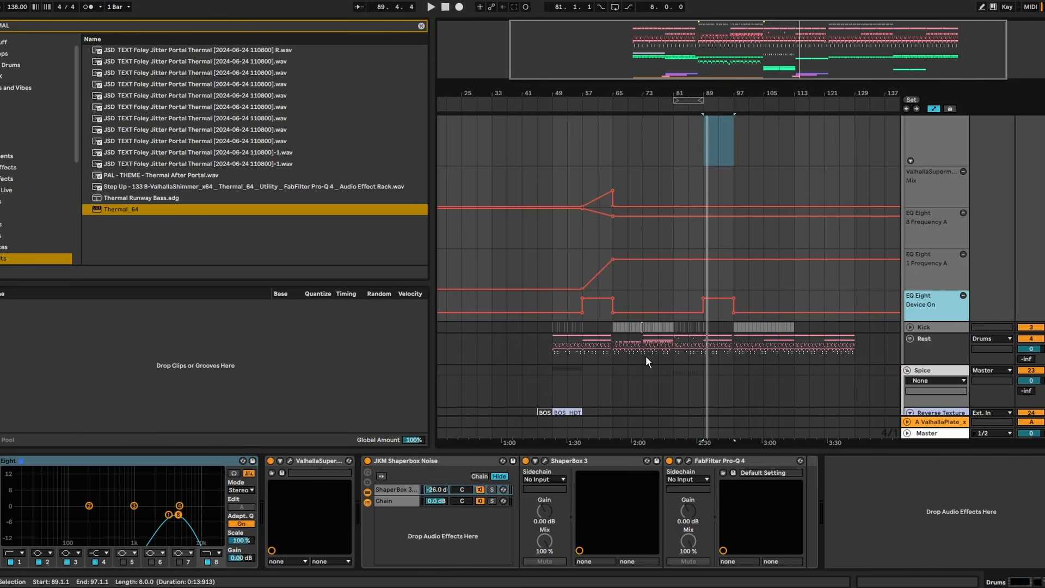
# - Copy the Drums group's ValhallaSupermassive mix and EQ Eight automation from bars 57–65 to bar 89, and play it
pyautogui.scroll(2, 605, 340)
pyautogui.moveTo(587, 352)
pyautogui.mouseDown()
pyautogui.moveTo(622, 229)
pyautogui.moveTo(613, 218)
pyautogui.mouseUp()
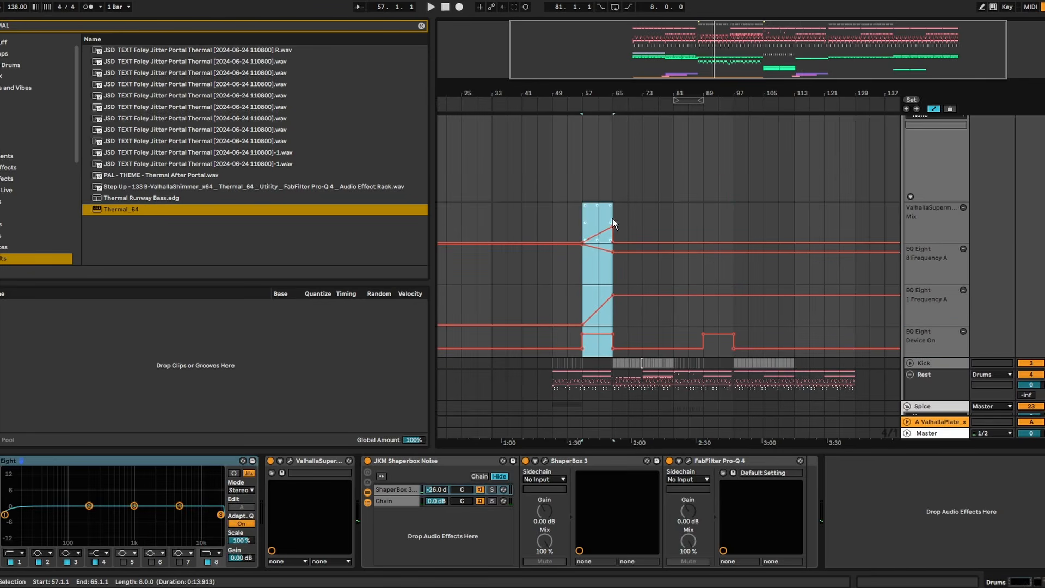
pyautogui.click(701, 217)
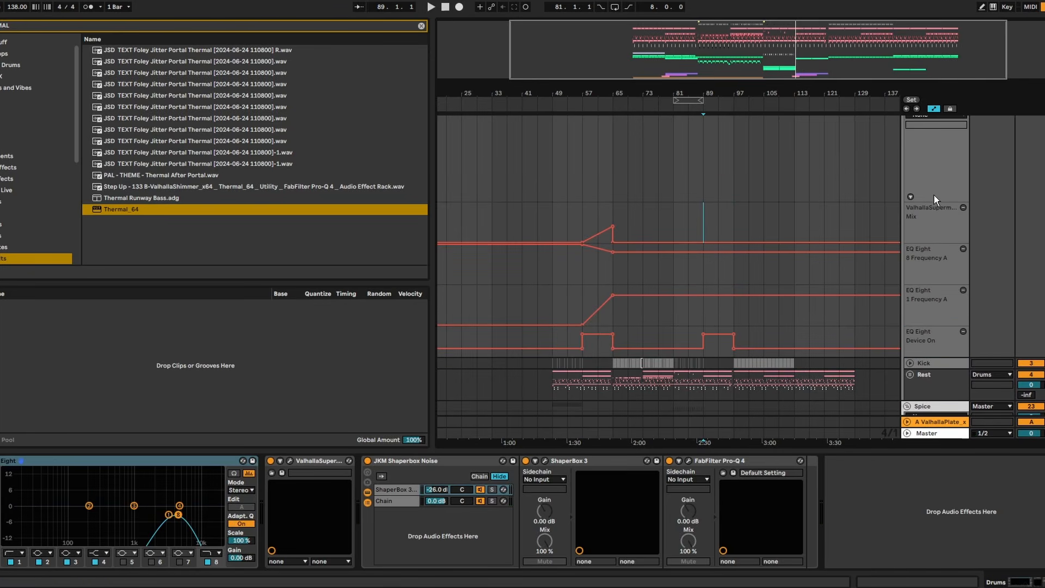
pyautogui.hotkey('ctrl', 'v')
pyautogui.press('space')
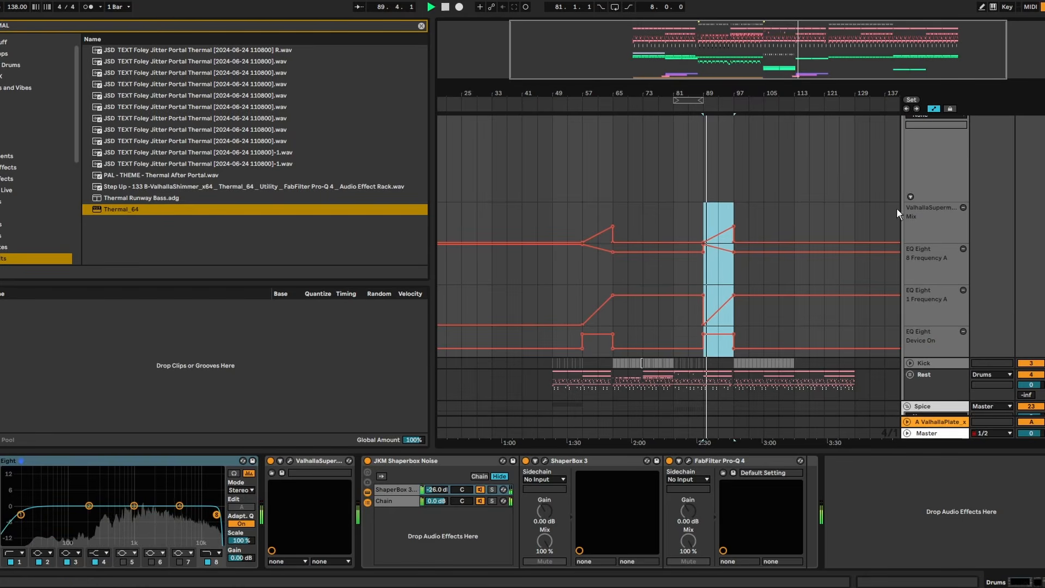
# - Look through the tracks during playback of bars 89–97 to review the build-up's layers
pyautogui.scroll(-10, 778, 194)
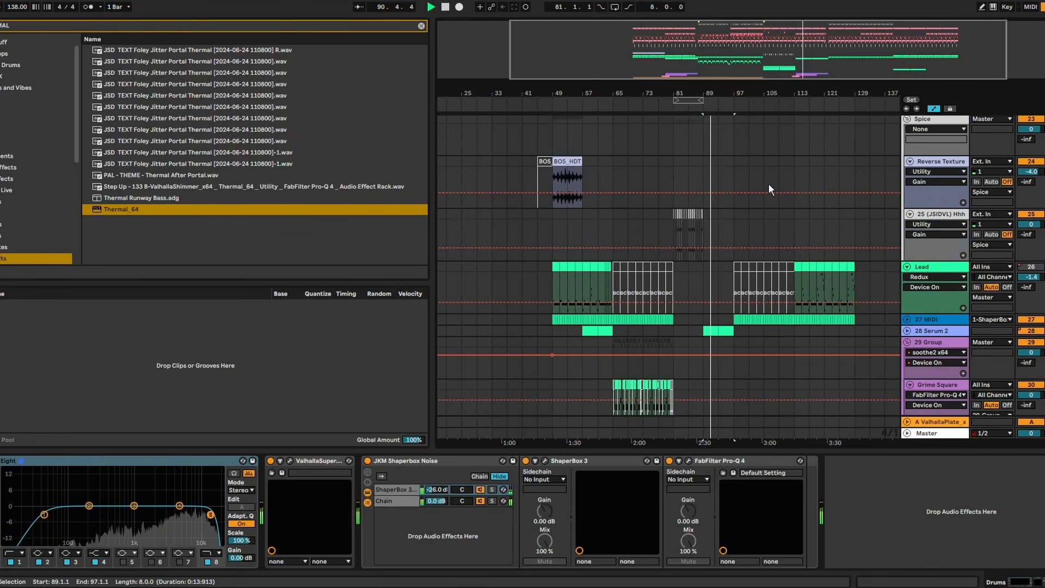
pyautogui.scroll(-6, 767, 184)
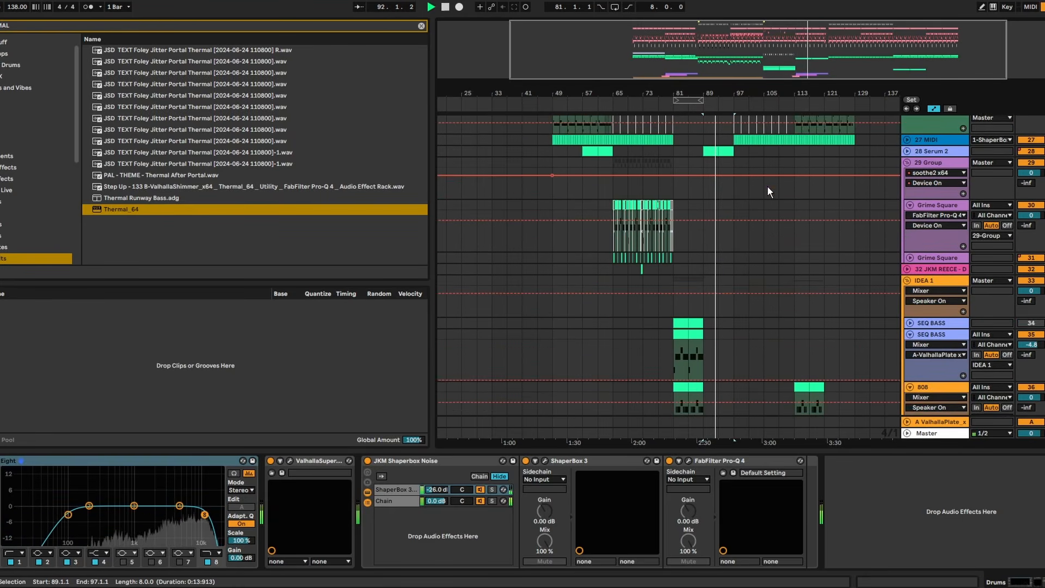
pyautogui.scroll(-2, 768, 188)
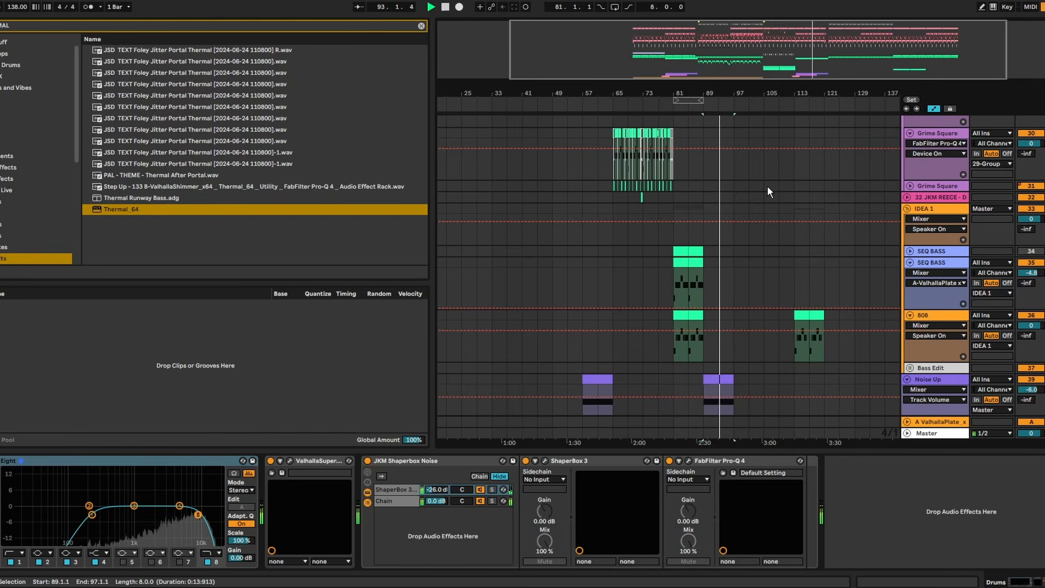
pyautogui.scroll(-2, 767, 185)
pyautogui.press('z')
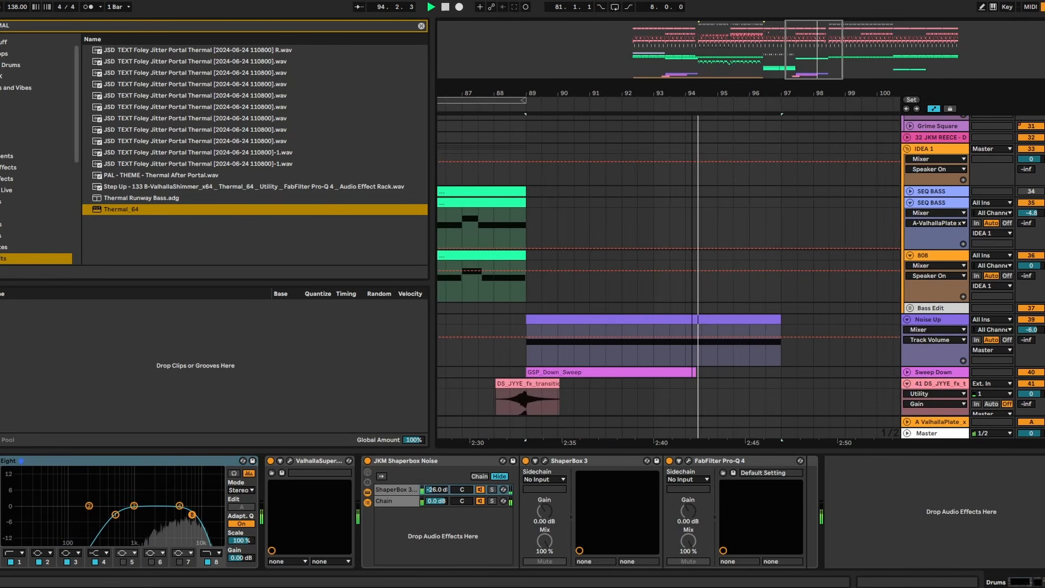
pyautogui.moveTo(706, 94); pyautogui.dragTo(672, 84)
pyautogui.scroll(2, 708, 155)
pyautogui.scroll(4, 893, 262)
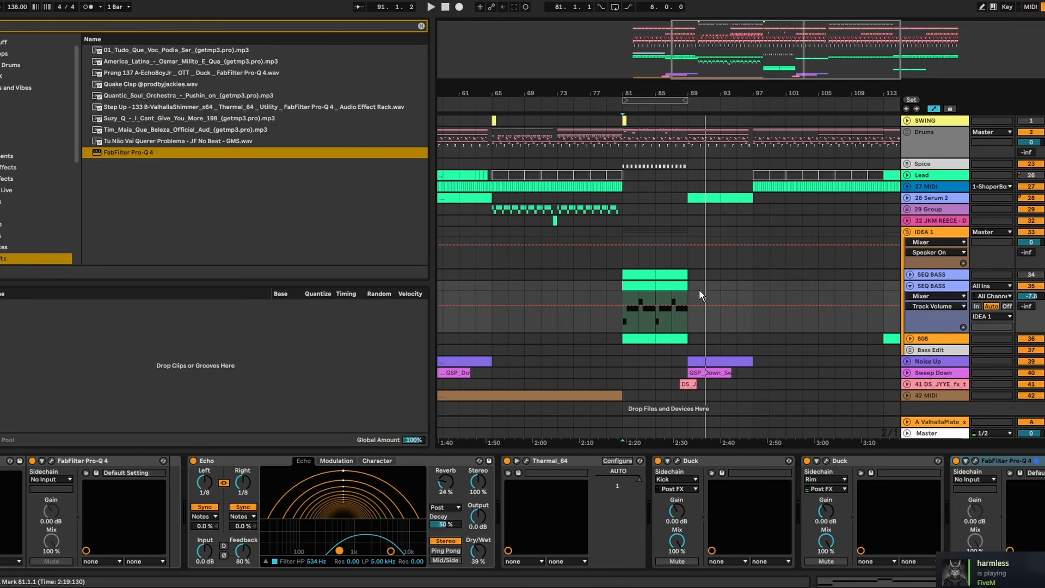
# - Duplicate the SEQ BASS clip to bars 89–97, transpose its notes up one octave, and play it
pyautogui.moveTo(699, 289); pyautogui.dragTo(629, 286)
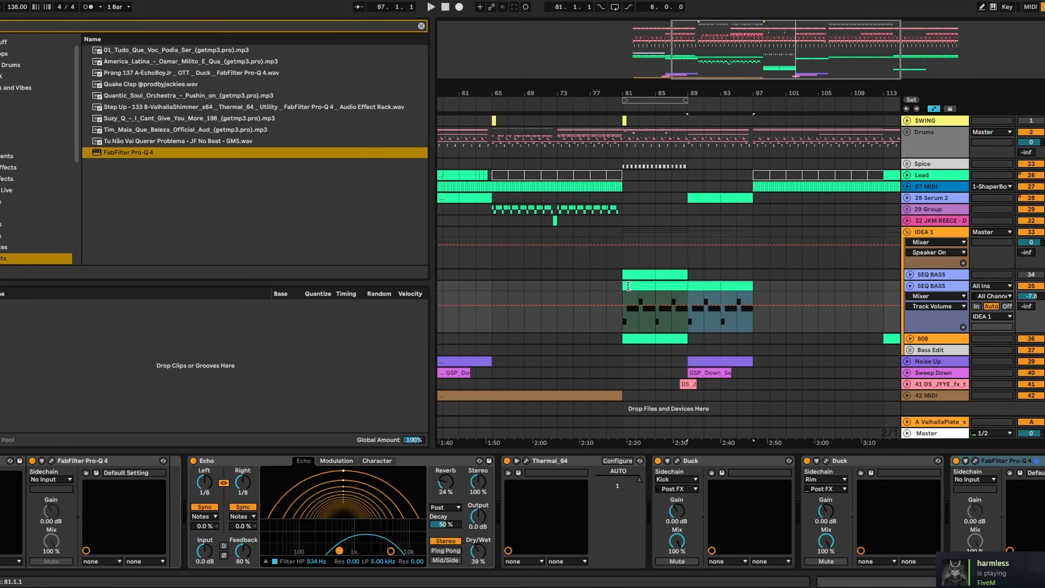
pyautogui.press('space')
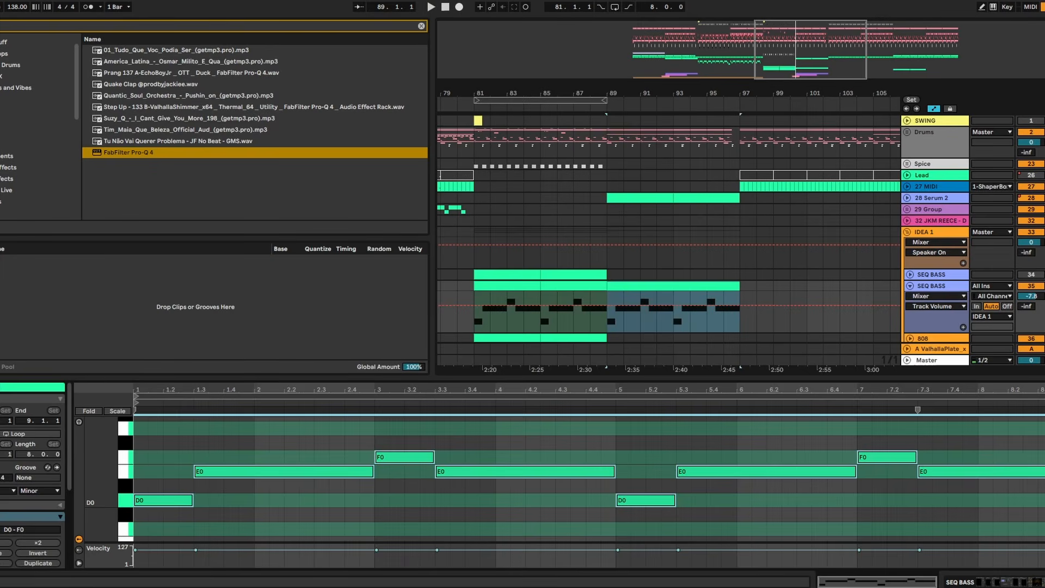
pyautogui.hotkey('shift', 'Up')
pyautogui.press('space')
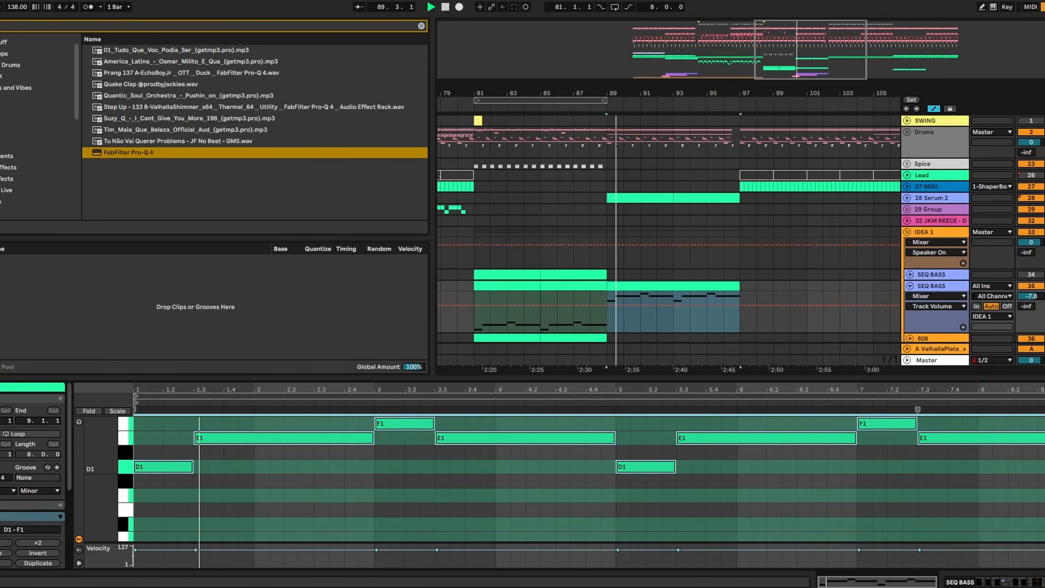
# - Place the bars 89–97 clip on a duplicated SEQ BASS track, and check its ValhallaSupermassive TriangulumHall reverb at 26.5% mix
pyautogui.click(952, 286)
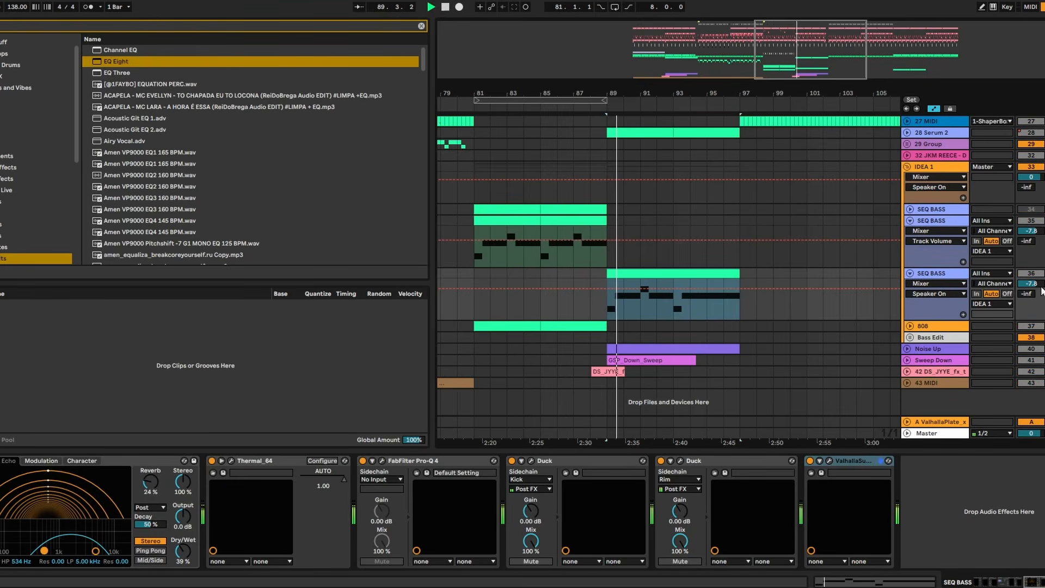
pyautogui.click(829, 461)
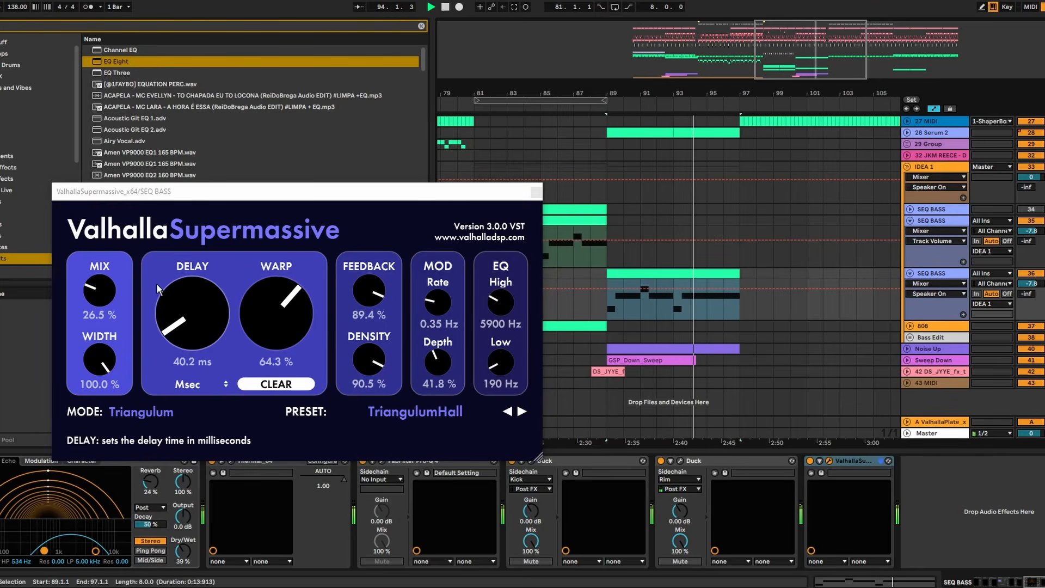
pyautogui.click(537, 192)
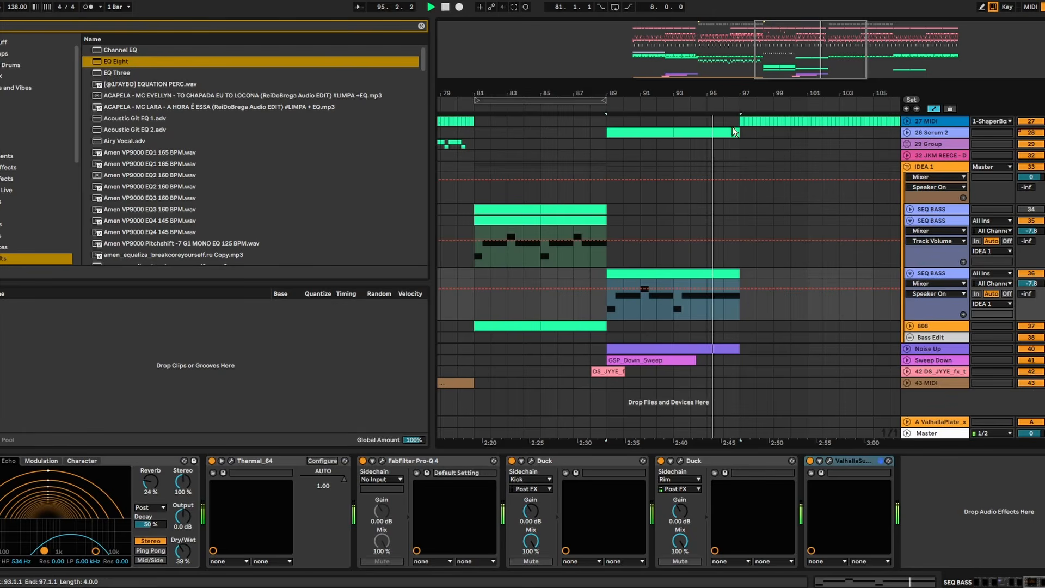
# - Duplicate the Grime Square track in 29 Group and play the arrangement from bar 95
pyautogui.moveTo(764, 93); pyautogui.dragTo(762, 100)
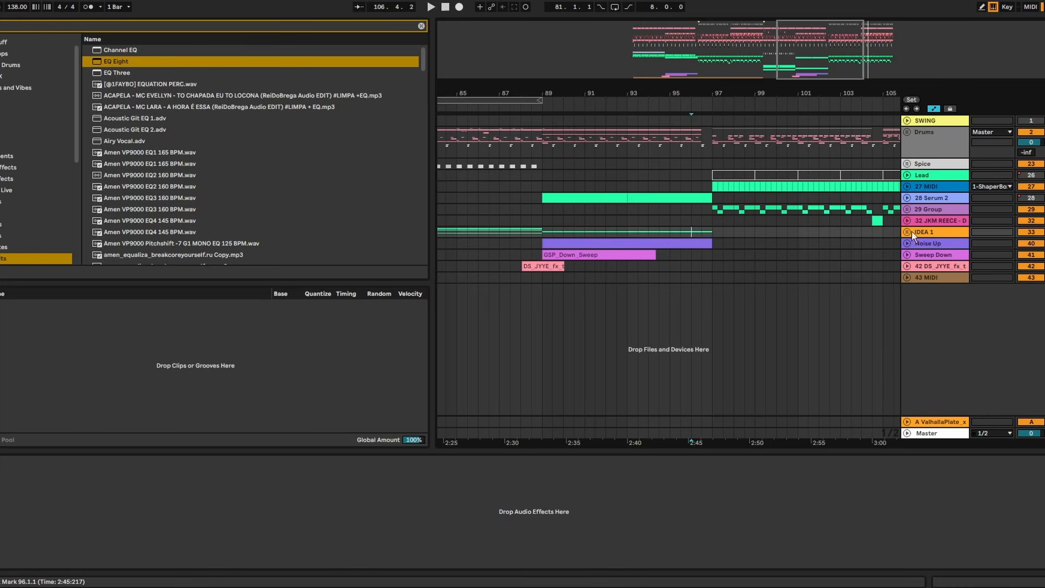
pyautogui.click(908, 209)
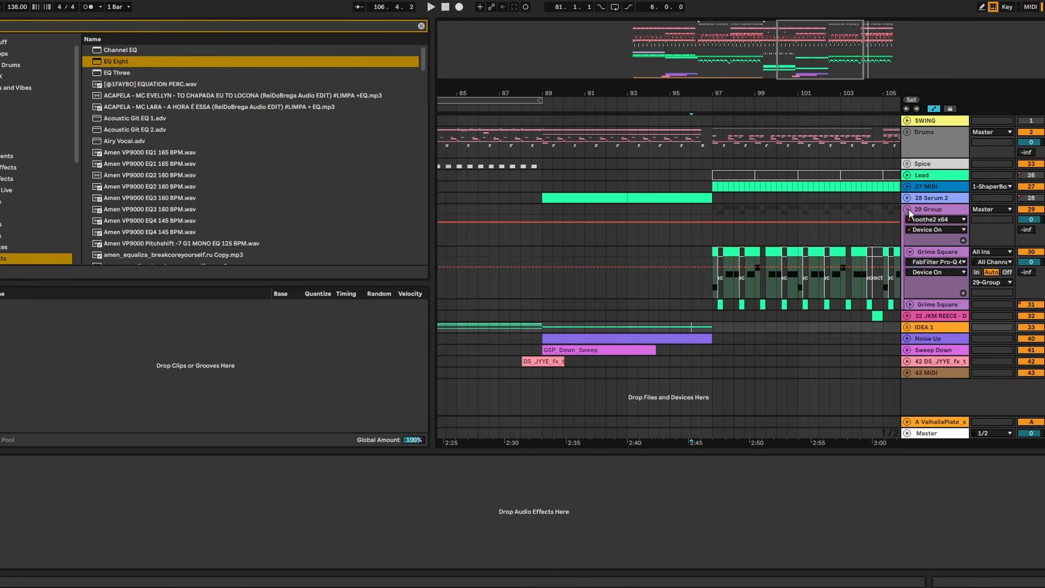
pyautogui.click(936, 246)
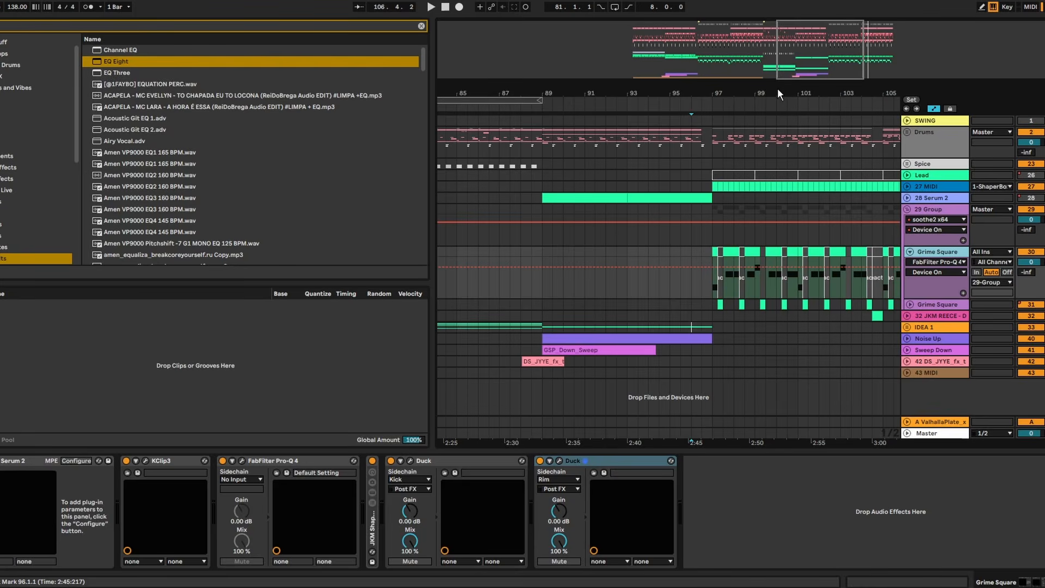
pyautogui.press('space')
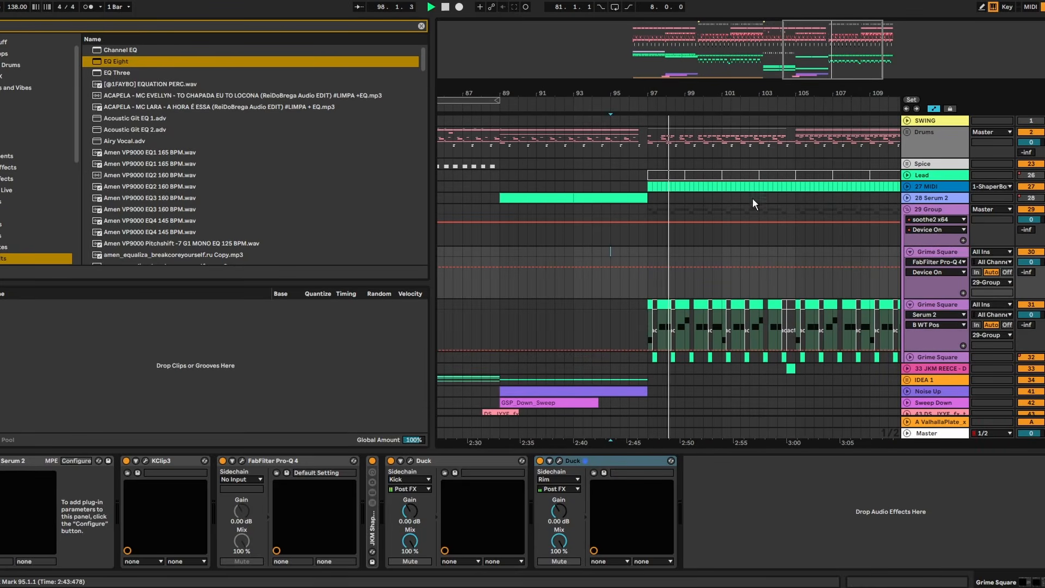
# - Reshape the low harmonics of oscillator B's custom wavetable in the Grime Square track's Serum 2
pyautogui.click(941, 306)
pyautogui.click(0, 462)
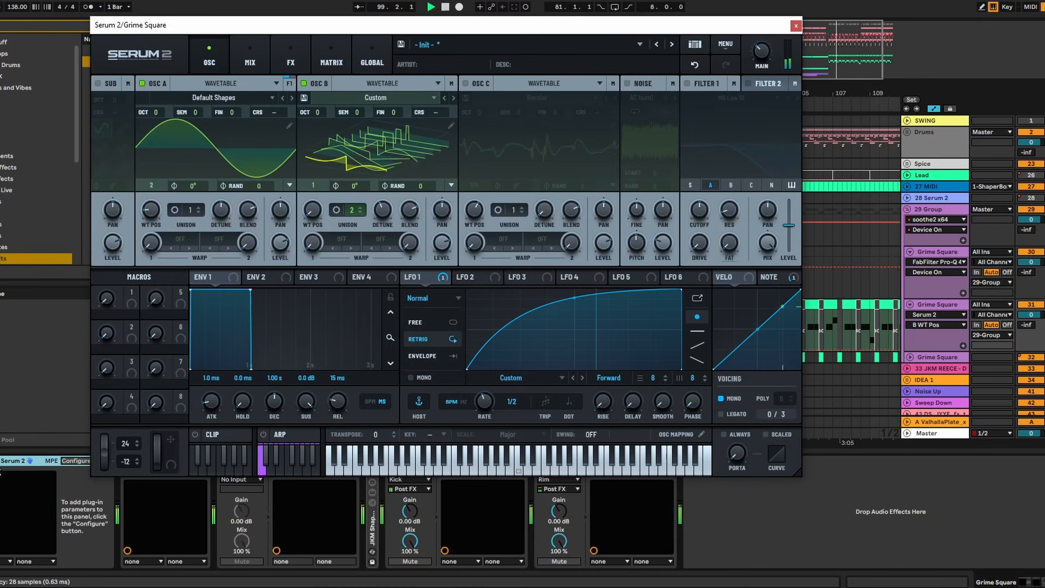
pyautogui.click(451, 126)
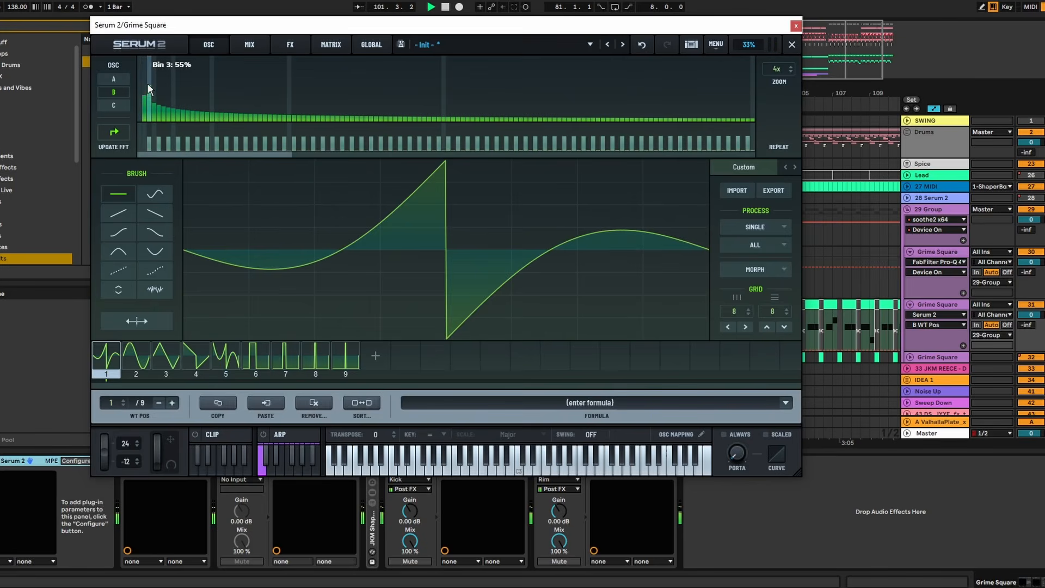
pyautogui.moveTo(148, 84)
pyautogui.mouseDown()
pyautogui.moveTo(167, 94)
pyautogui.moveTo(161, 103)
pyautogui.moveTo(164, 84)
pyautogui.mouseUp()
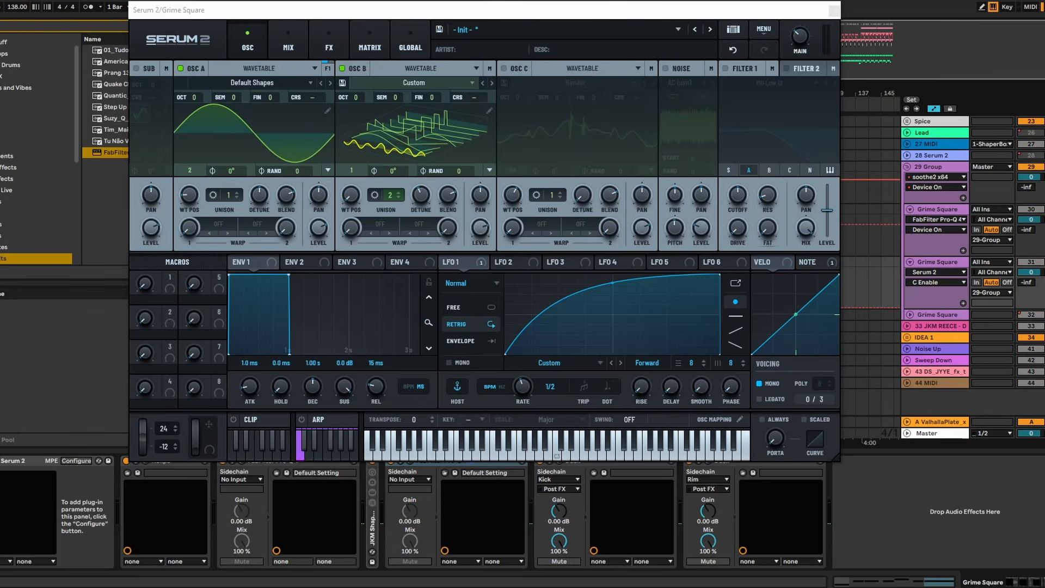
# - Enable oscillator C, raise it one octave with its level at 50%, and compare the sound with it switched off and on
pyautogui.click(504, 68)
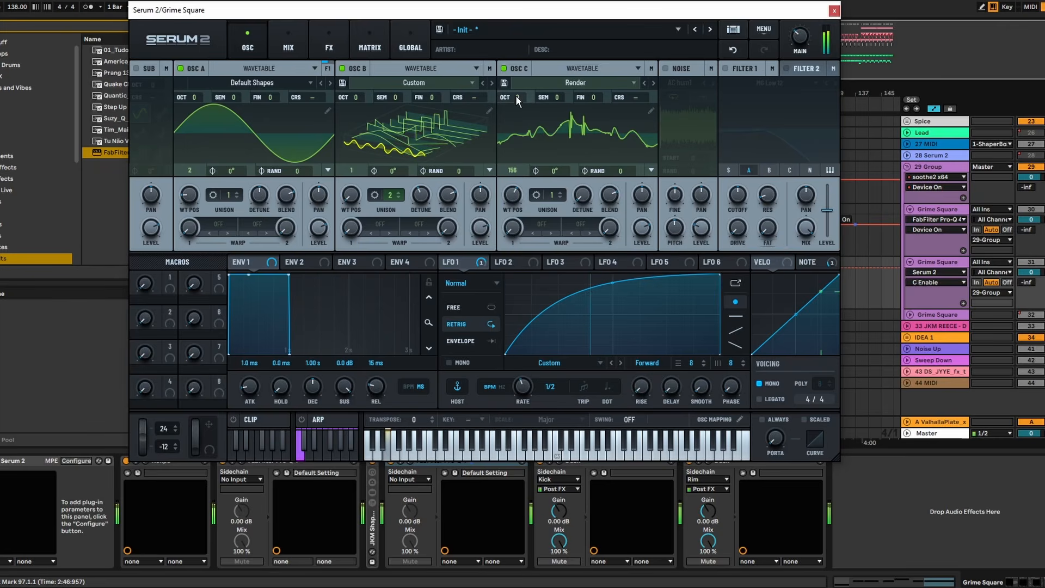
pyautogui.moveTo(515, 97); pyautogui.dragTo(518, 77)
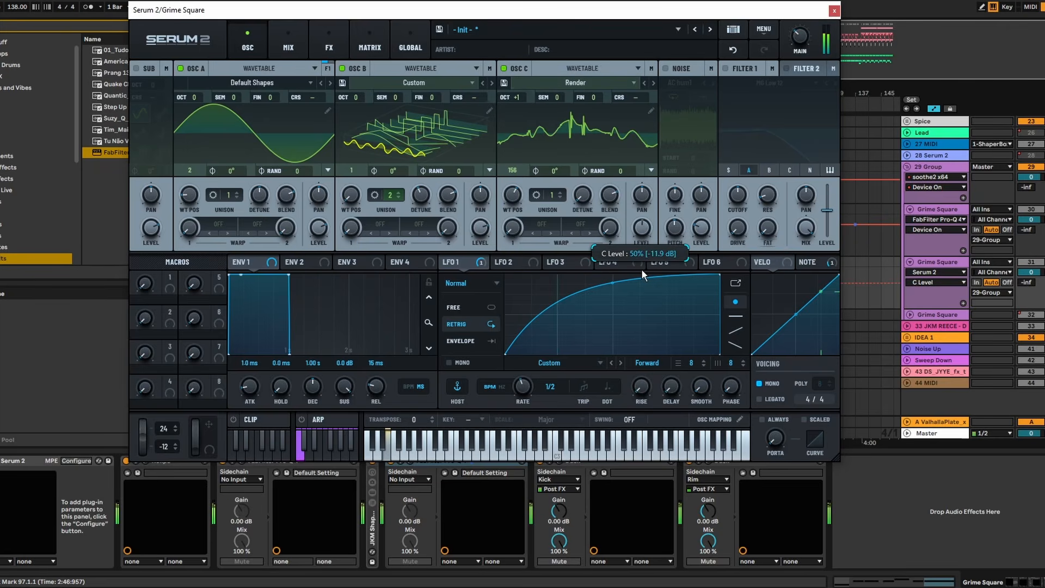
pyautogui.click(503, 67)
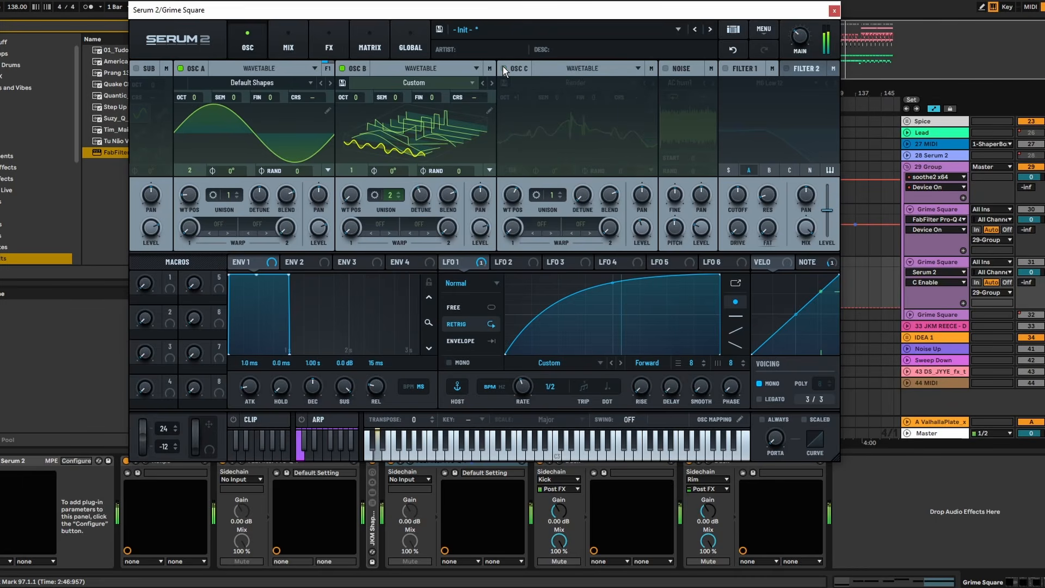
pyautogui.click(503, 67)
pyautogui.click(1044, 168)
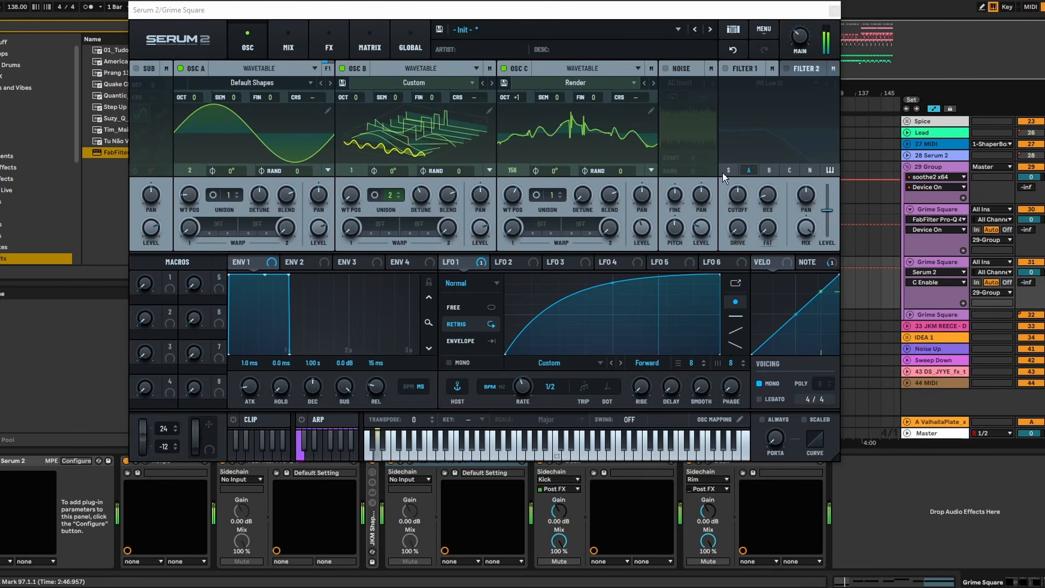
# - Set oscillator C's octave to +1, its wavetable position to 119 and its level to 59%
pyautogui.moveTo(516, 97); pyautogui.dragTo(519, 117)
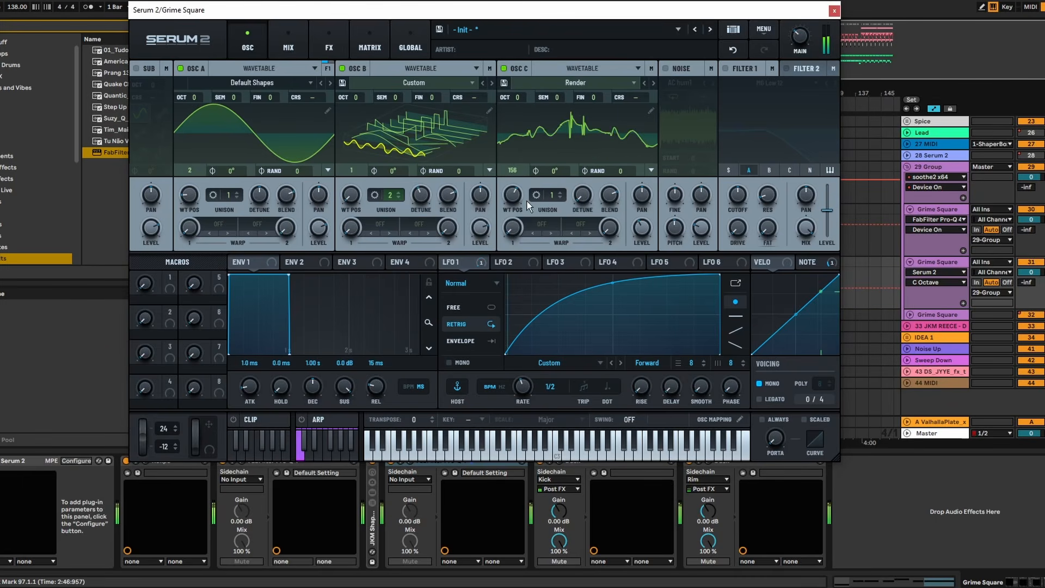
pyautogui.moveTo(512, 194); pyautogui.dragTo(510, 223)
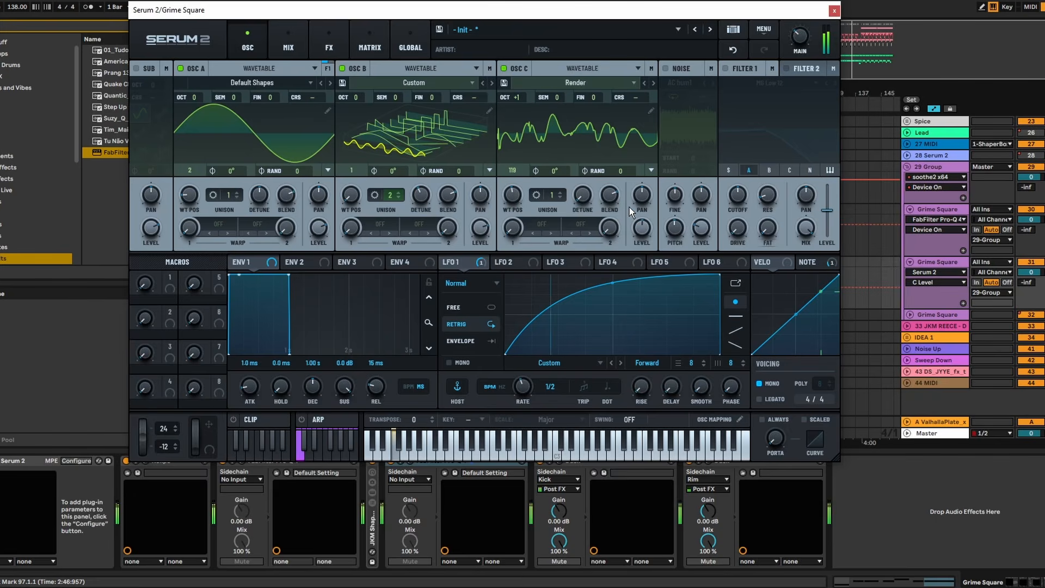
pyautogui.moveTo(645, 231)
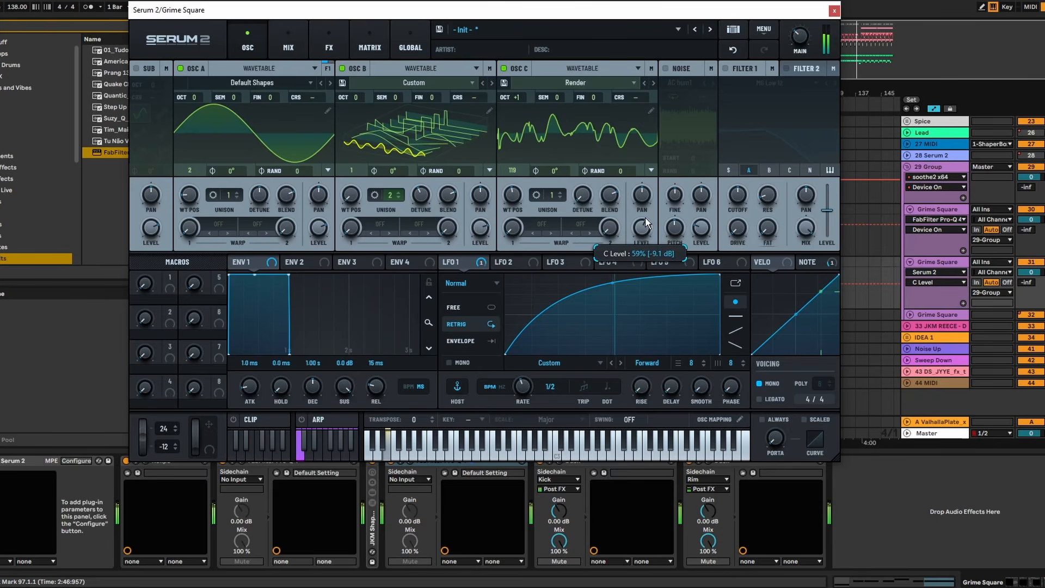
# - Give oscillator C two unison voices and adjust their detune
pyautogui.click(561, 193)
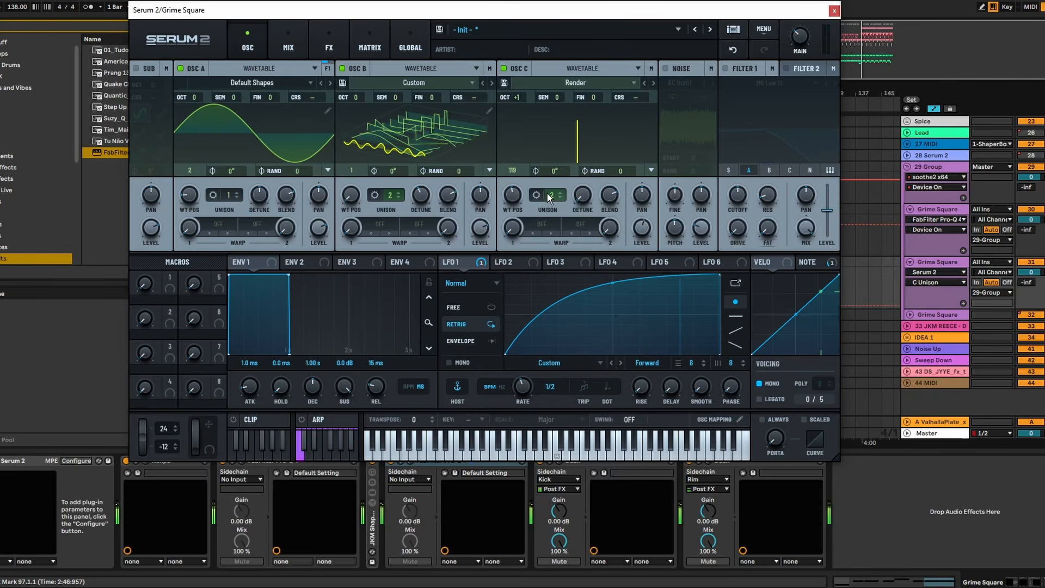
pyautogui.click(583, 197)
pyautogui.moveTo(586, 152); pyautogui.dragTo(588, 132)
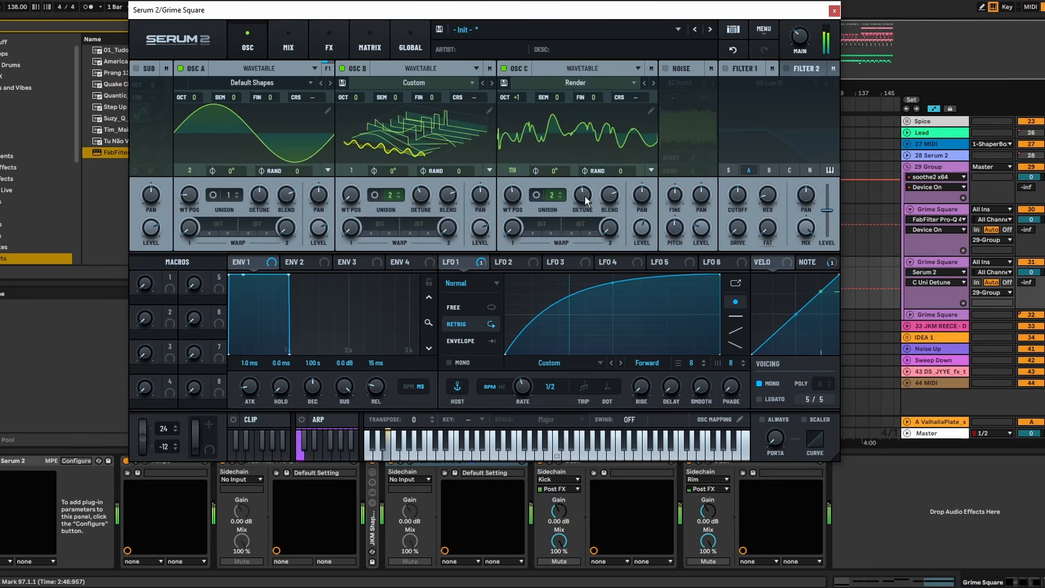
pyautogui.moveTo(585, 197); pyautogui.dragTo(586, 211)
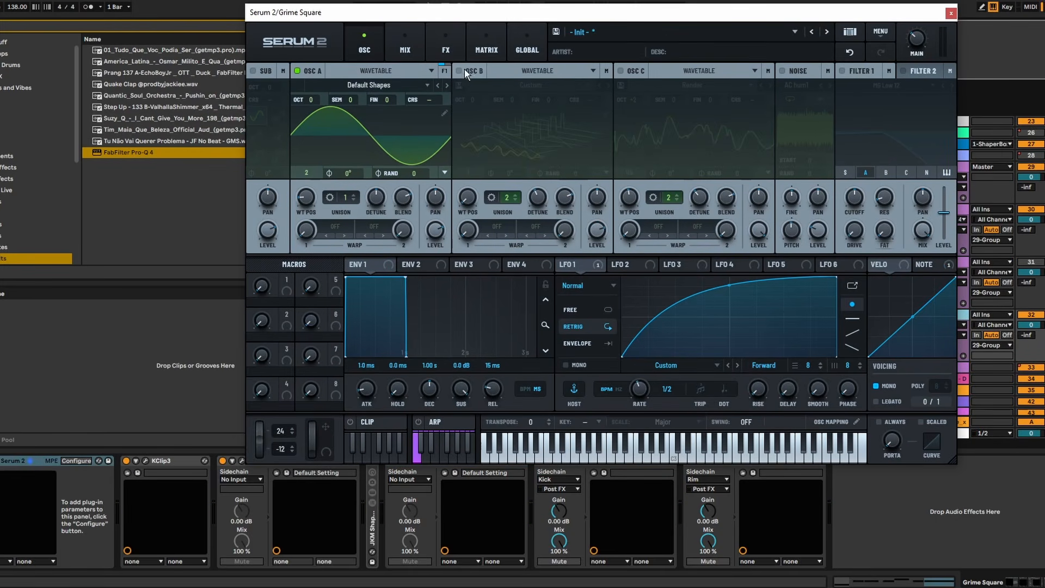
# - Enable oscillator C in the duplicated Grime Square's Serum 2, using octave 0 and one unison voice
pyautogui.click(621, 71)
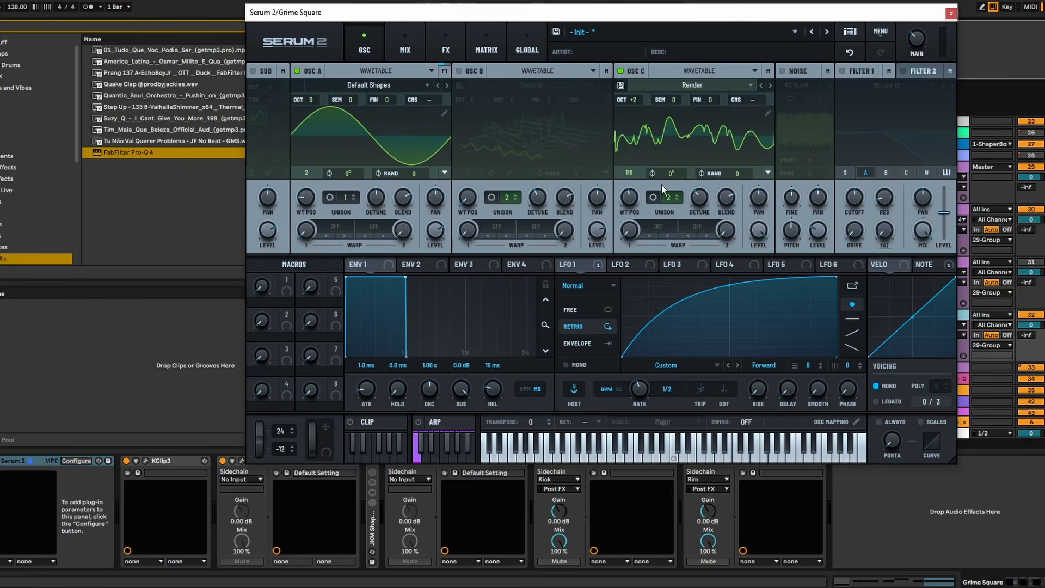
pyautogui.click(678, 201)
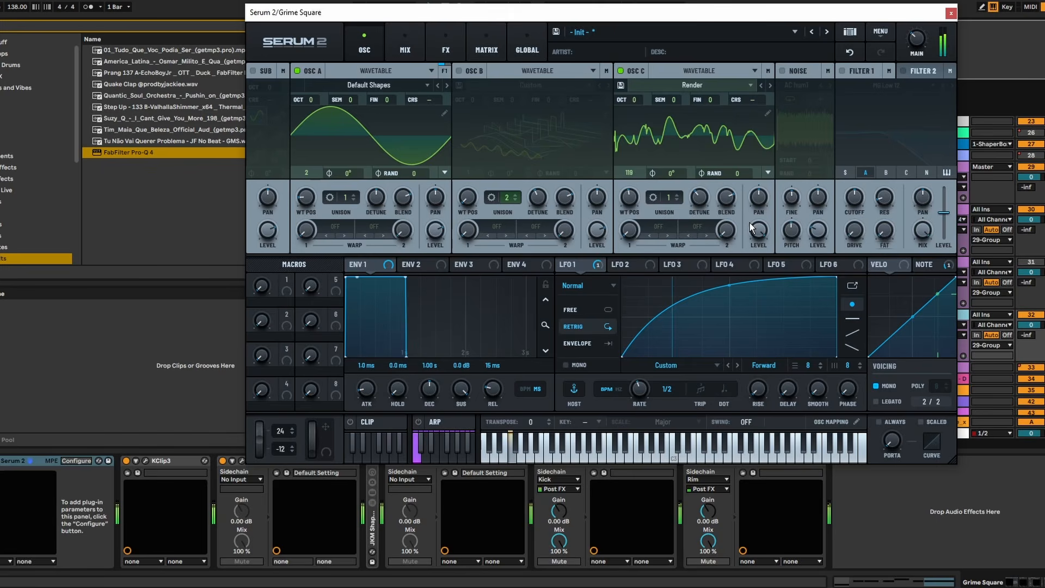
pyautogui.click(951, 12)
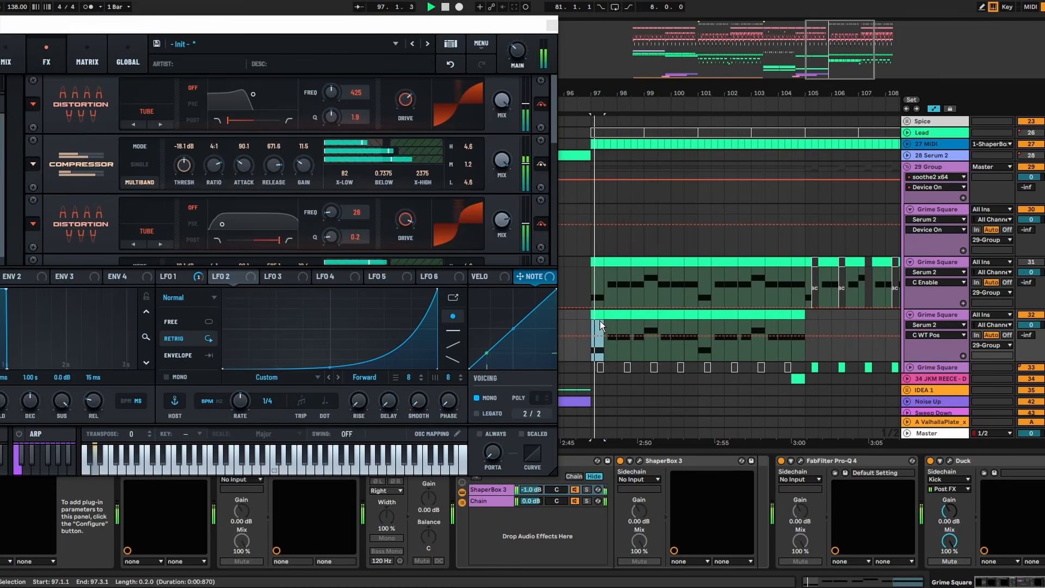
# - Look through the Serum 2 effects chain of distortions, compressors and filters during playback
pyautogui.moveTo(466, 23); pyautogui.dragTo(763, 9)
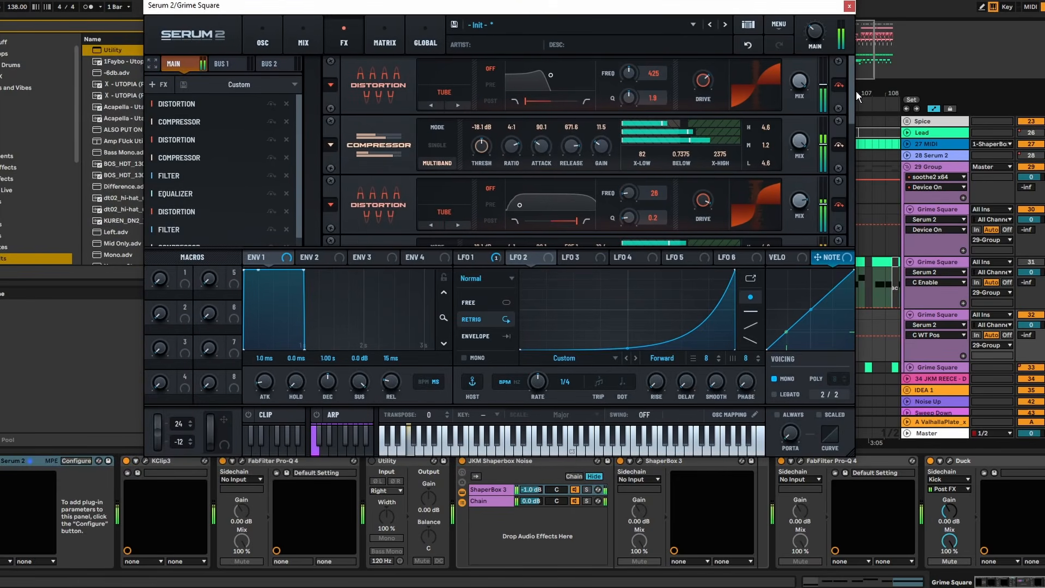
pyautogui.moveTo(854, 88); pyautogui.dragTo(854, 240)
pyautogui.press('space')
pyautogui.click(849, 6)
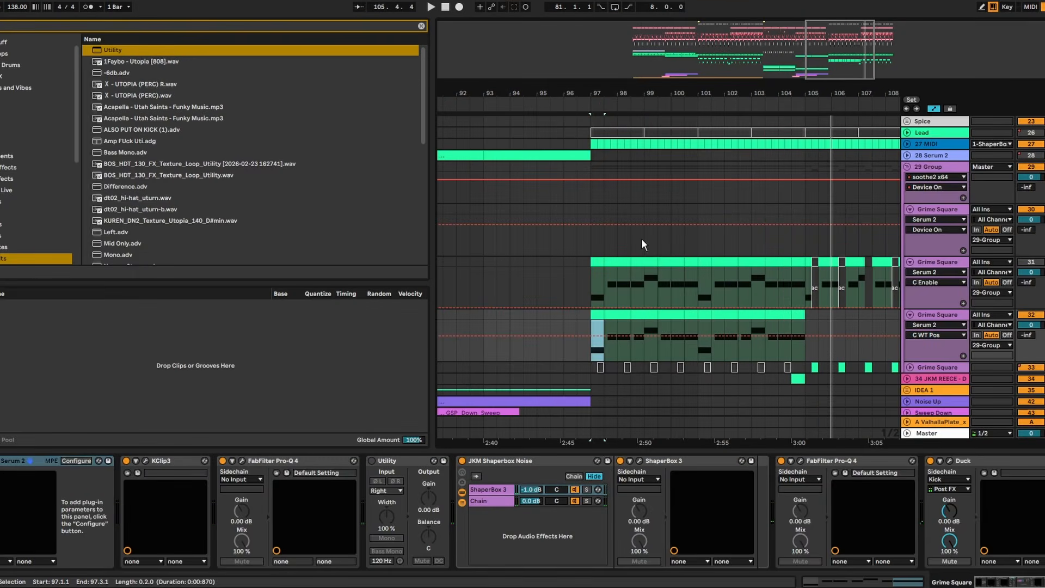
# - Play the drop from bar 96 and set the Grime Square track 32 volume to 1.0 dB
pyautogui.click(564, 231)
pyautogui.press('space')
pyautogui.moveTo(1029, 327); pyautogui.dragTo(1029, 331)
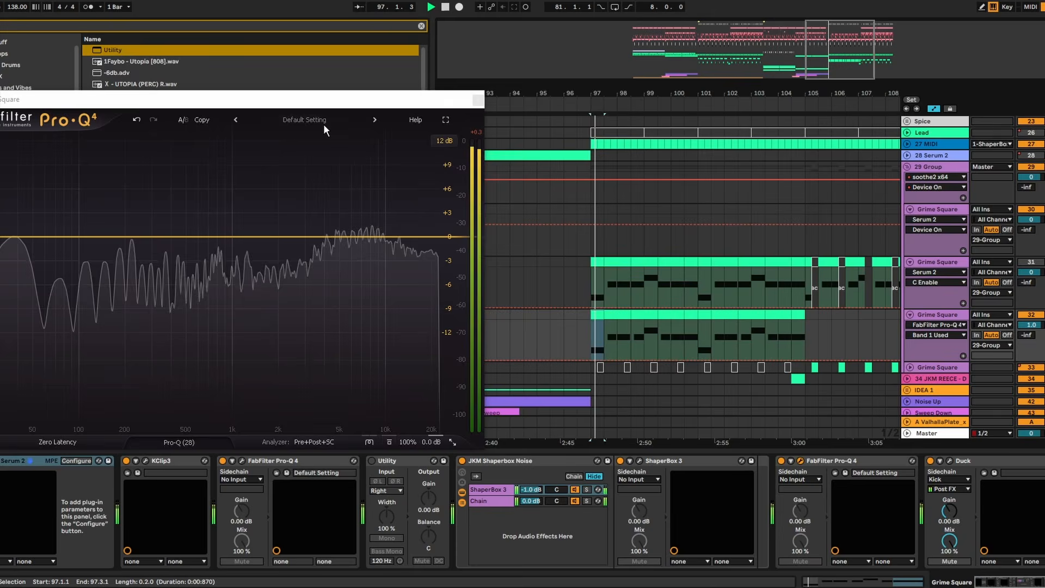
# - Try bell cuts in track 32's FabFilter Pro-Q 4, about 5 dB near 7 kHz and about 6 dB in the low end
pyautogui.moveTo(331, 102); pyautogui.dragTo(587, 94)
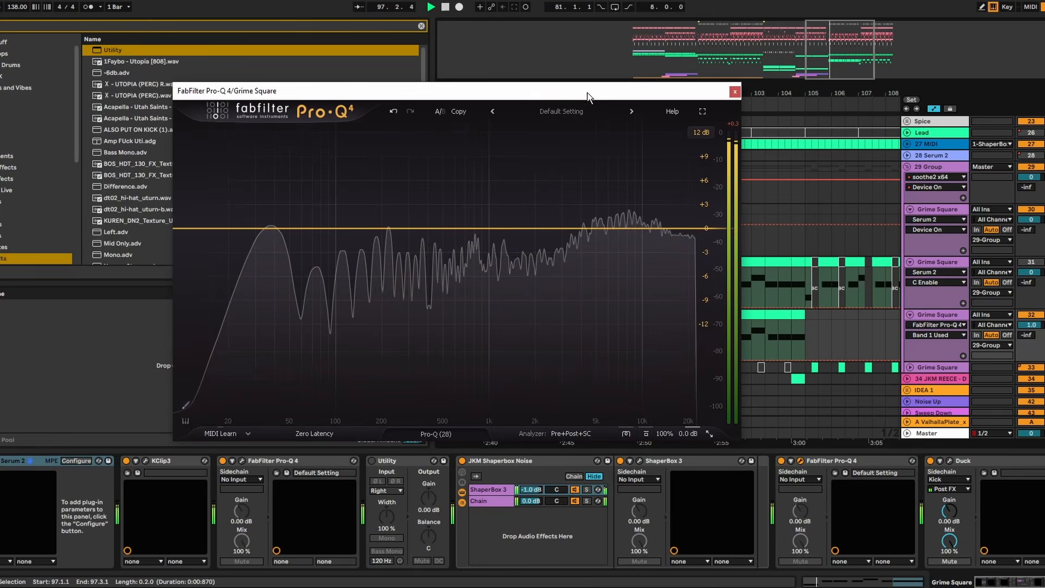
pyautogui.moveTo(605, 228); pyautogui.dragTo(614, 270)
pyautogui.scroll(1, 614, 269)
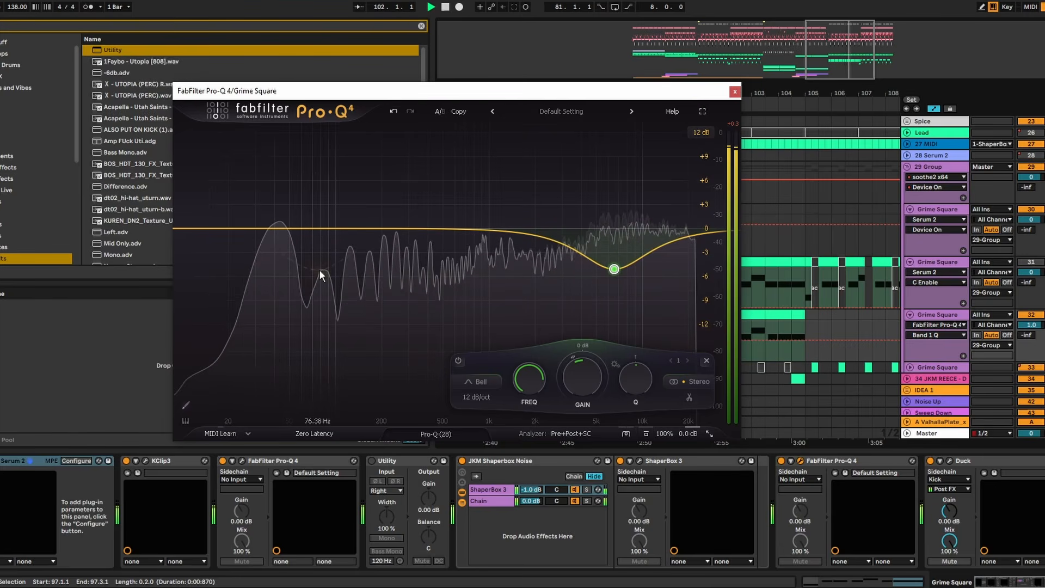
pyautogui.doubleClick(323, 228)
pyautogui.moveTo(322, 228); pyautogui.dragTo(326, 276)
pyautogui.scroll(10, 327, 264)
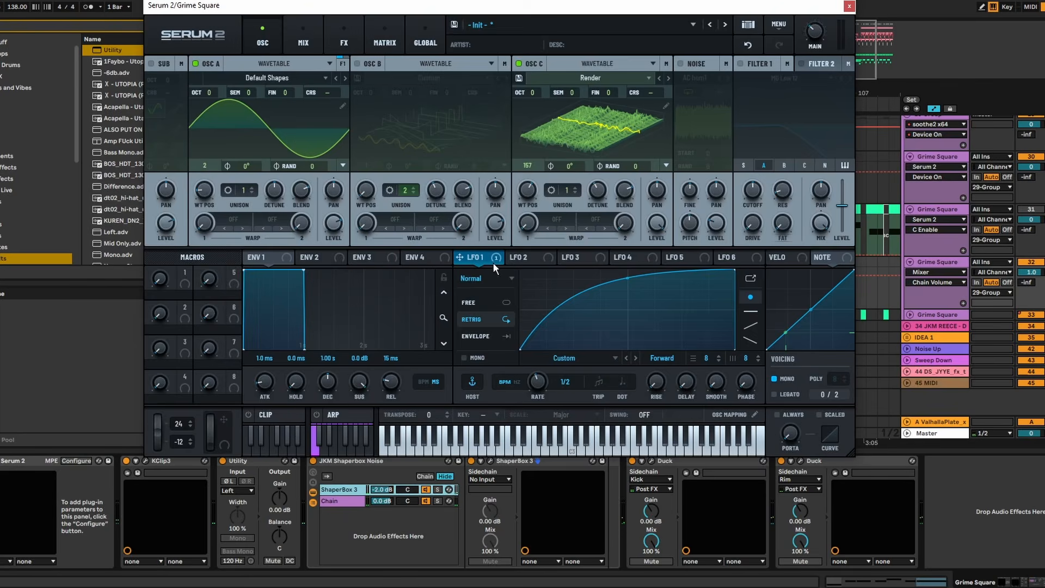
# - Assign LFO 1 to oscillator C's level and set its wavetable position to 146
pyautogui.moveTo(495, 267); pyautogui.dragTo(657, 223)
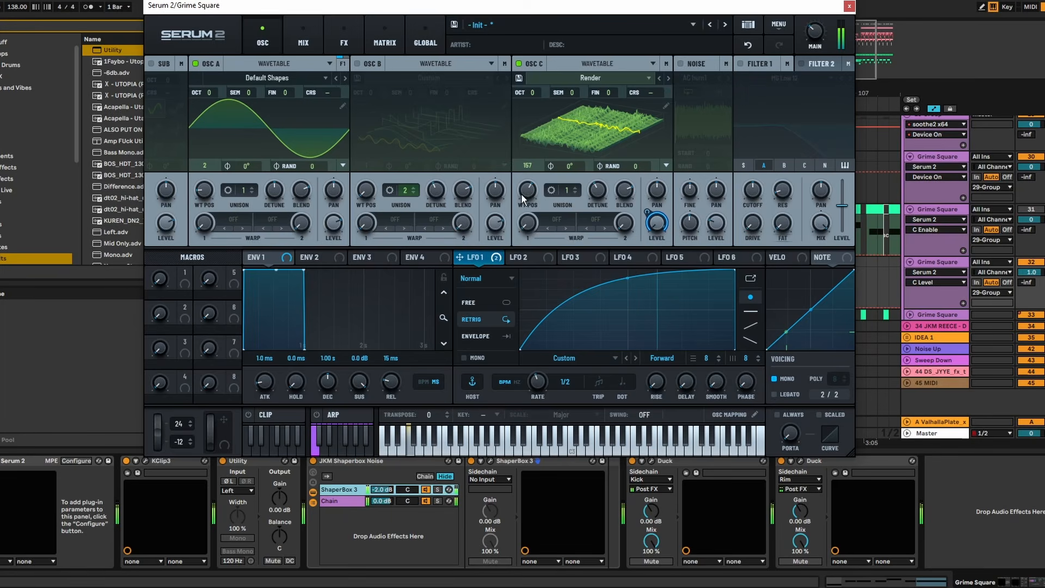
pyautogui.moveTo(535, 191); pyautogui.dragTo(537, 200)
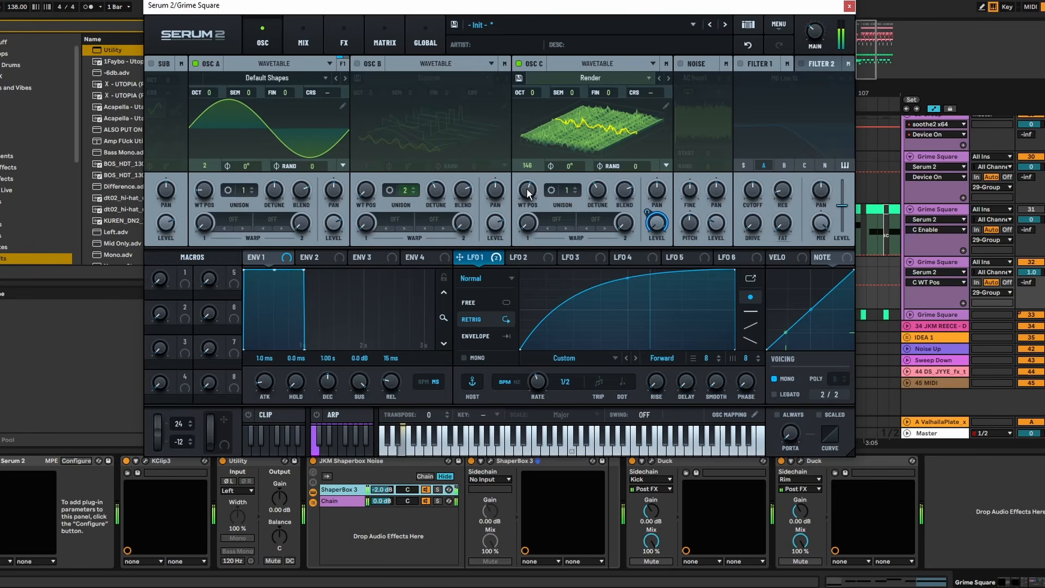
pyautogui.click(850, 6)
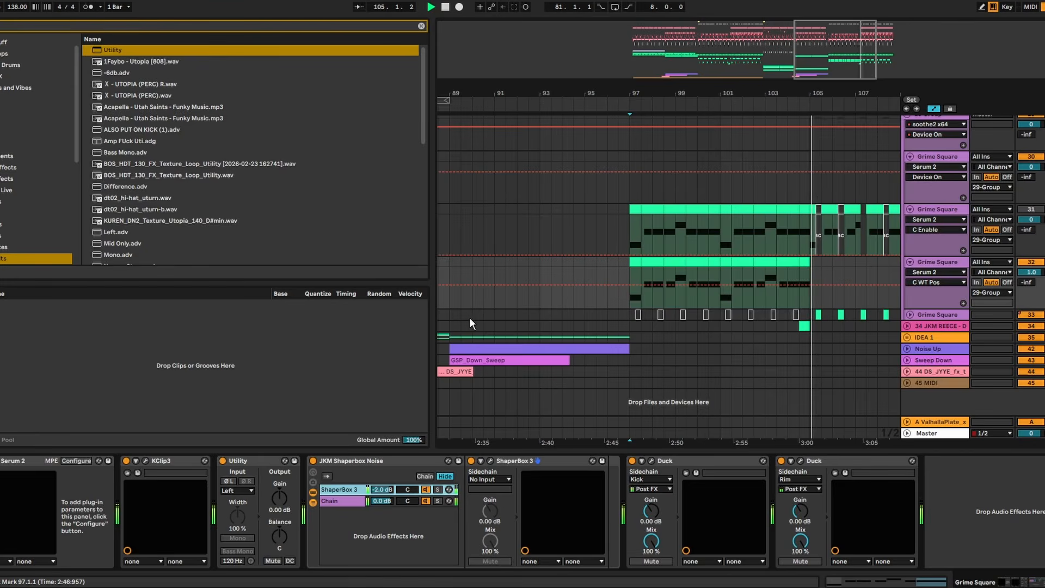
# - Play the drop from bar 95.3 and set oscillator C's wavetable position to 127 in track 32's Serum 2
pyautogui.click(596, 262)
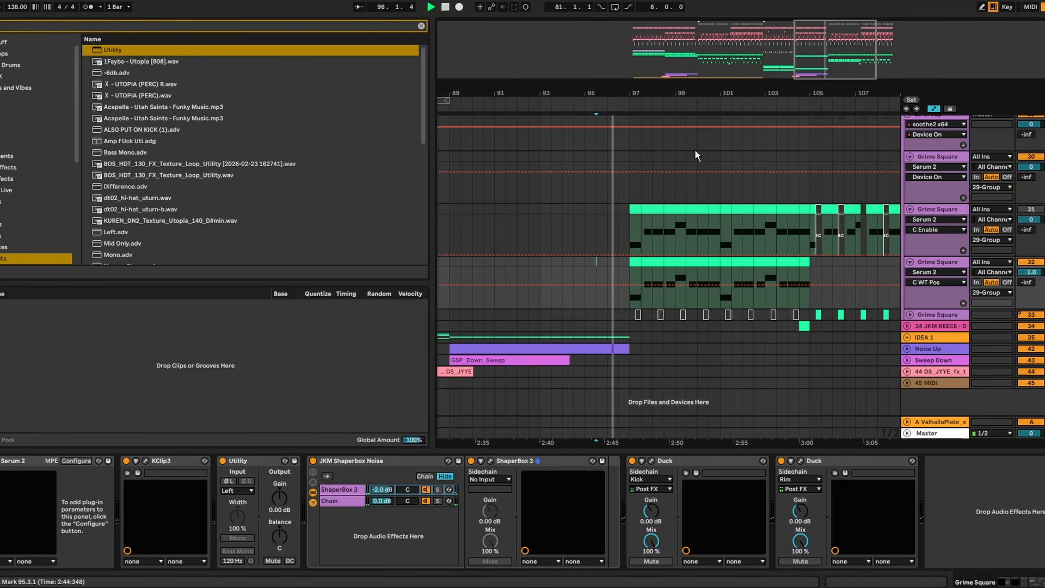
pyautogui.moveTo(668, 91); pyautogui.dragTo(668, 112)
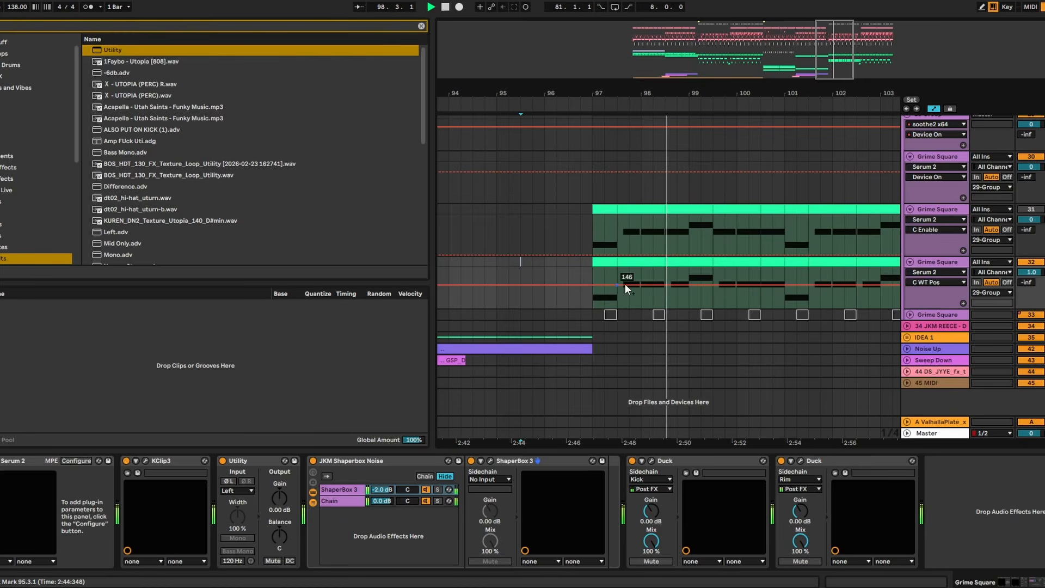
pyautogui.click(0, 461)
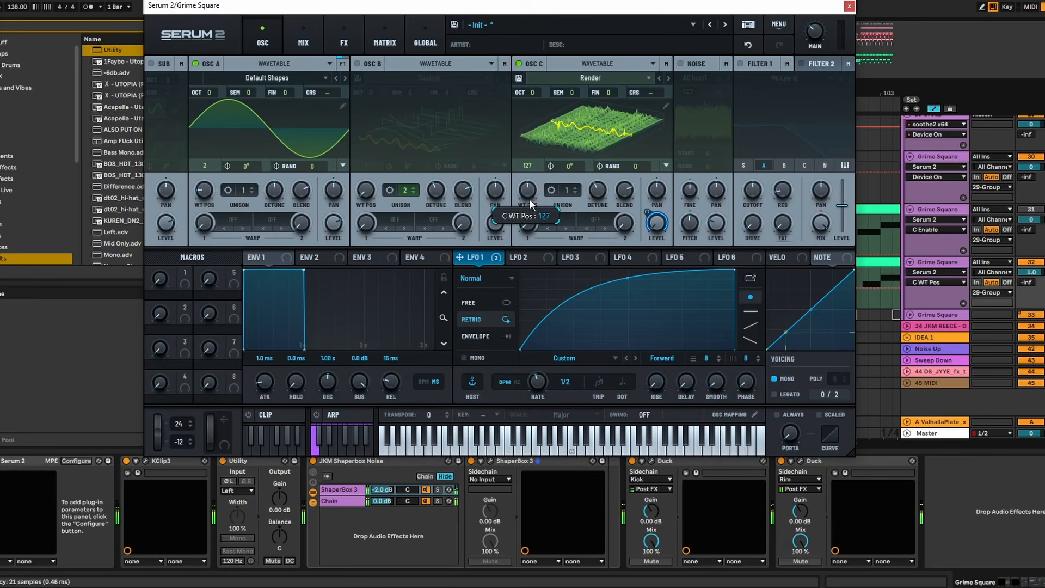
pyautogui.moveTo(736, 4); pyautogui.dragTo(486, 25)
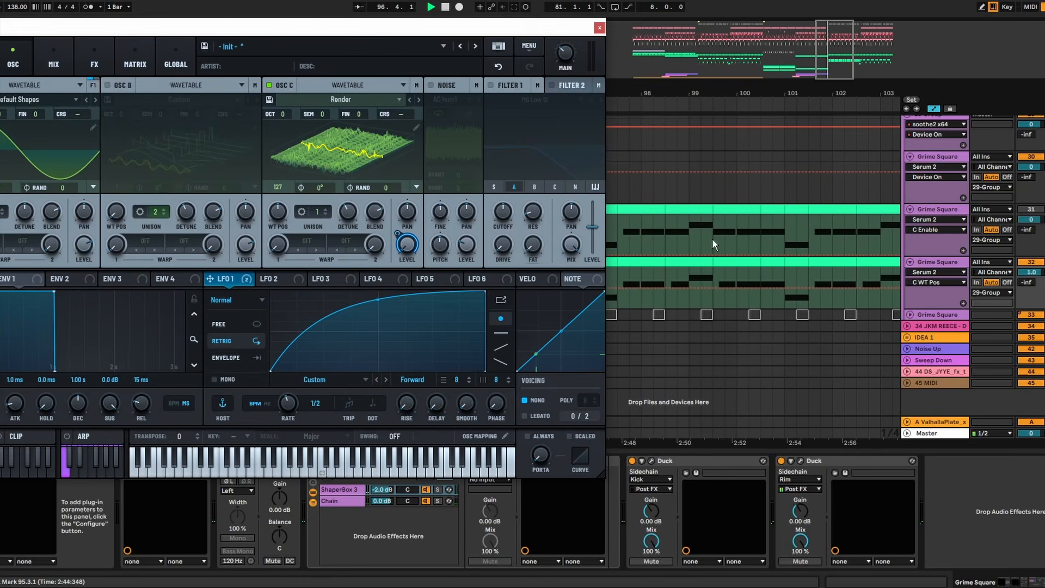
# - Set oscillator C's wavetable position to 164 and play the Grime Square clip from bar 97
pyautogui.moveTo(657, 94); pyautogui.dragTo(746, 84)
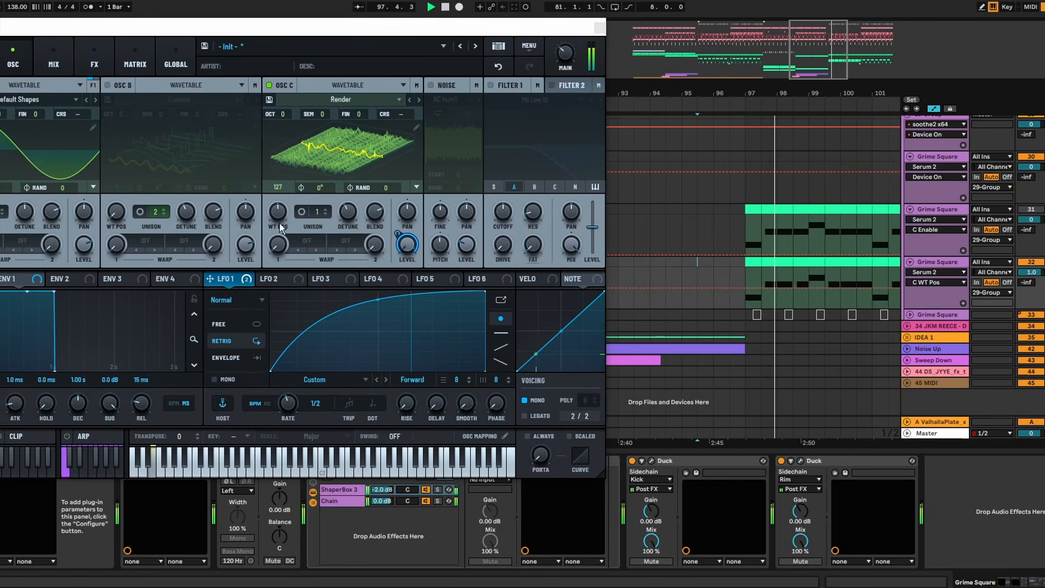
pyautogui.press('space')
pyautogui.press('space')
pyautogui.moveTo(278, 212)
pyautogui.mouseDown()
pyautogui.moveTo(279, 227)
pyautogui.moveTo(283, 199)
pyautogui.mouseUp()
pyautogui.press('space')
pyautogui.click(750, 262)
pyautogui.press('space')
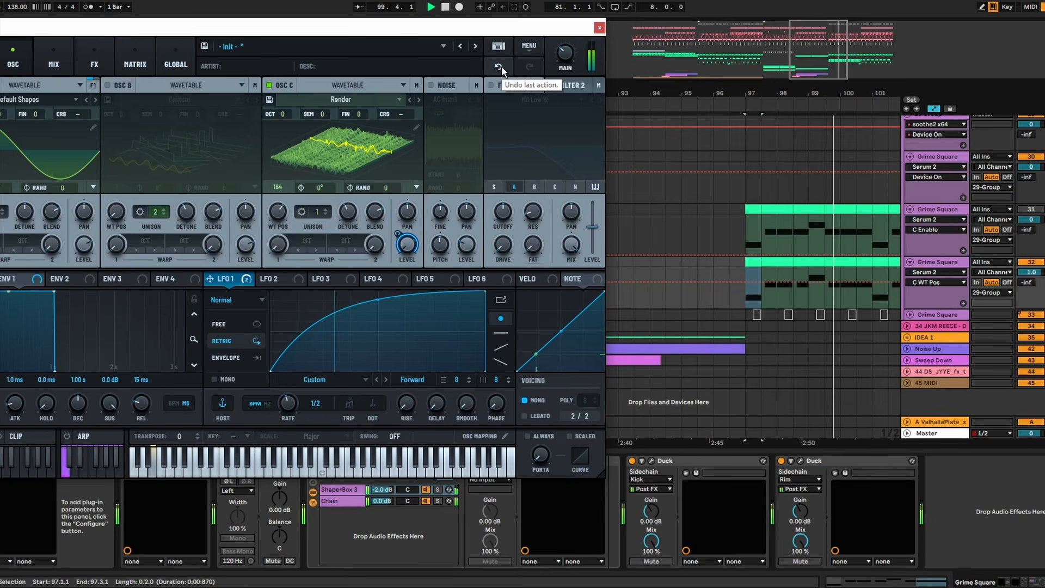
# - Try a faster-rising LFO 1 curve for oscillator C's level in track 32's Serum 2
pyautogui.doubleClick(356, 291)
pyautogui.moveTo(312, 294); pyautogui.dragTo(331, 302)
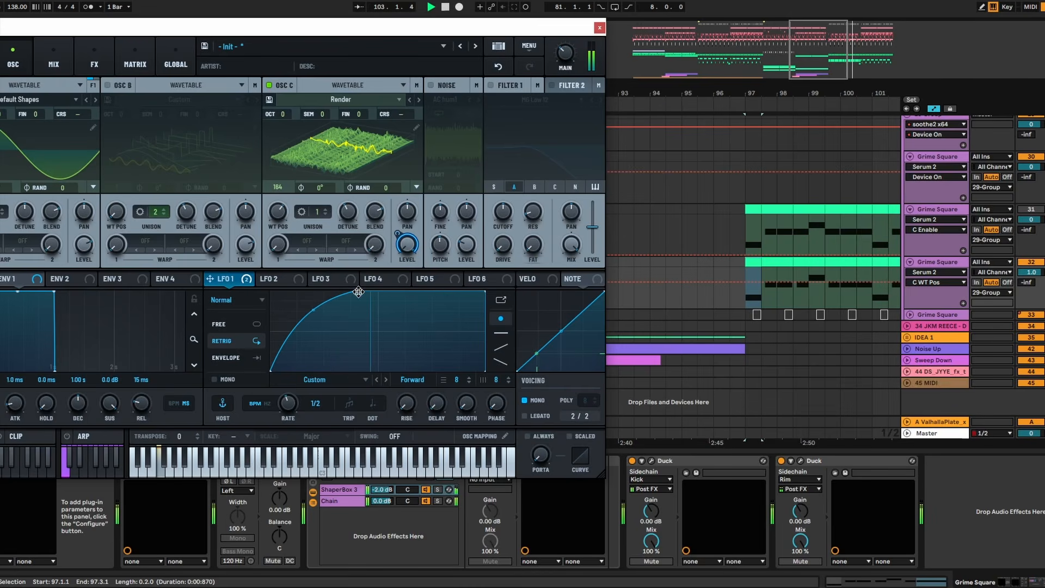
pyautogui.moveTo(414, 30); pyautogui.dragTo(693, 31)
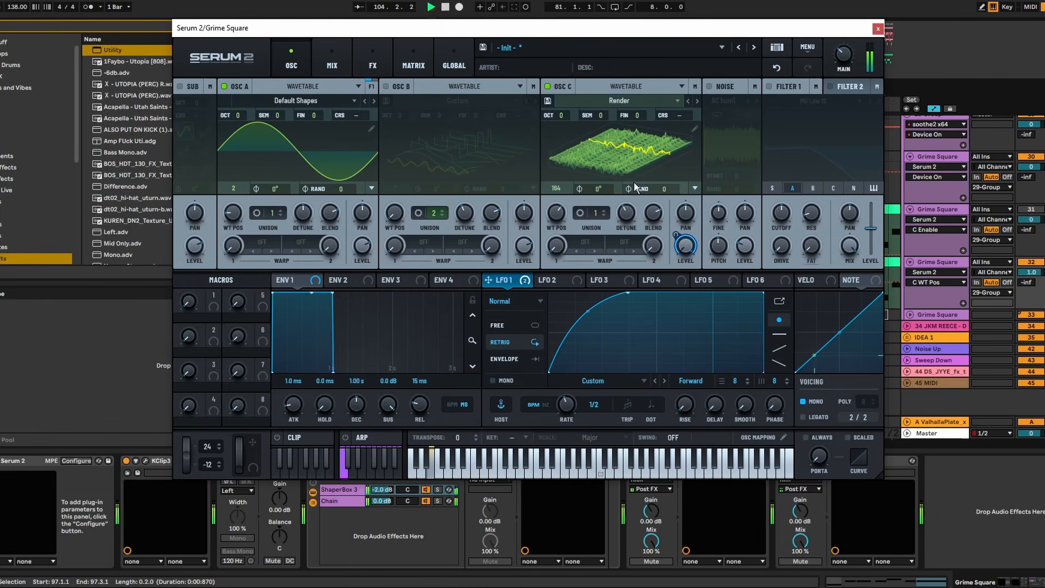
# - Undo the recent LFO 1 curve and oscillator C wavetable position changes, close Serum 2 and stop playback
pyautogui.click(776, 67)
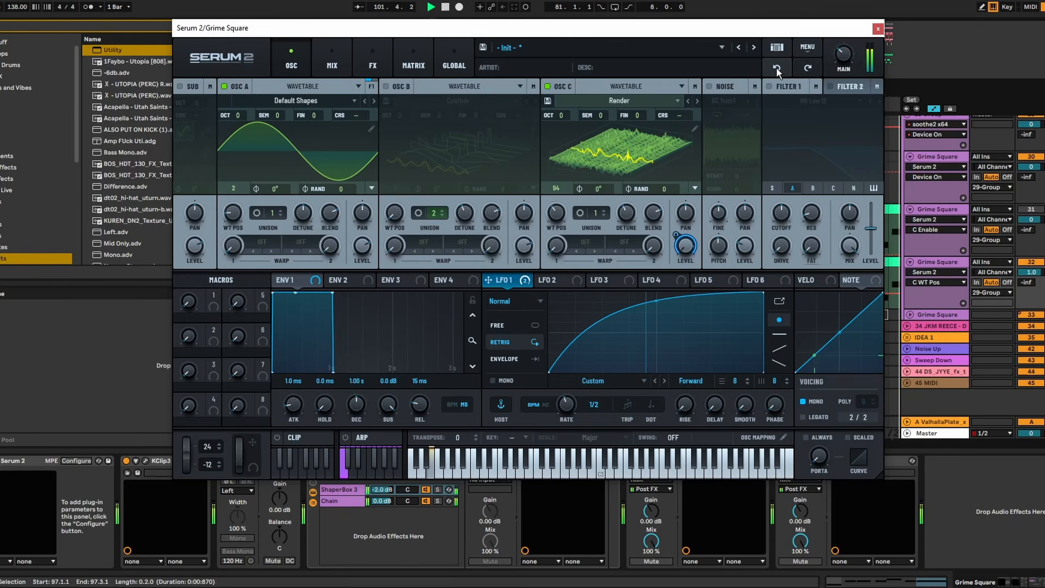
pyautogui.click(878, 28)
pyautogui.press('space')
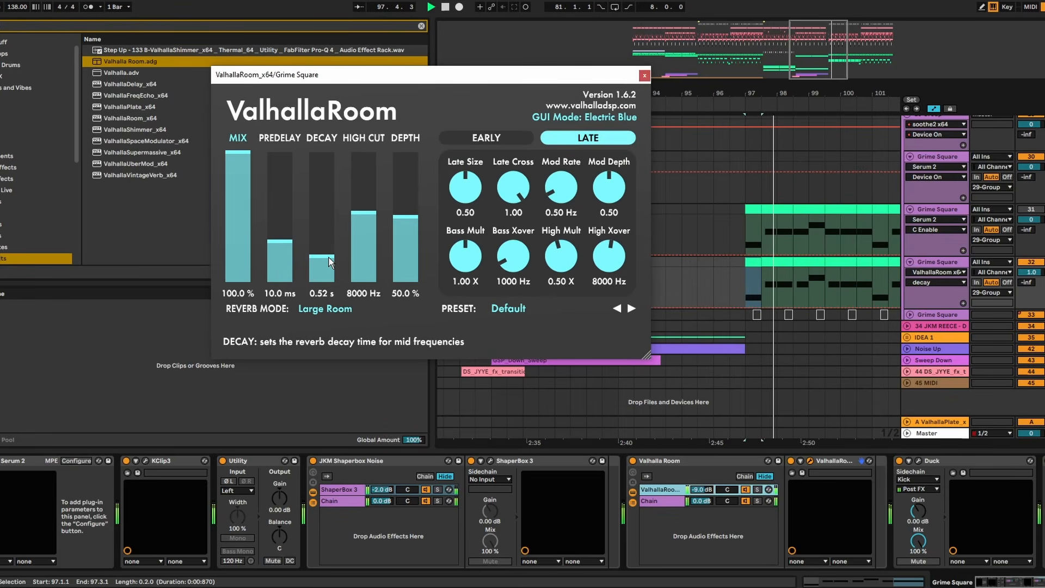
# - Set ValhallaRoom's decay to 1.26 s on track 32 and compare the bass with the Valhalla Room rack off and on
pyautogui.click(329, 250)
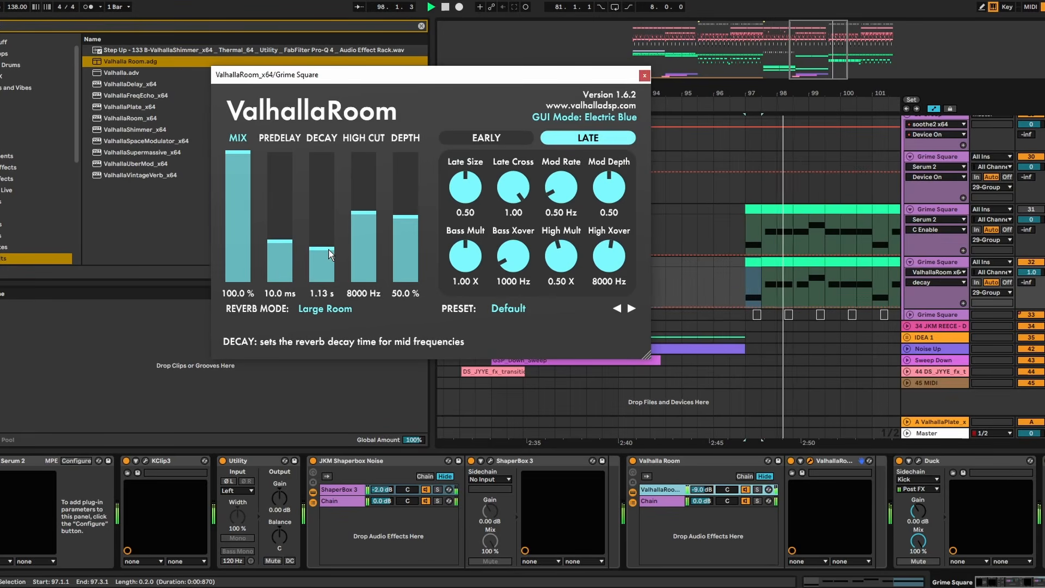
pyautogui.click(632, 461)
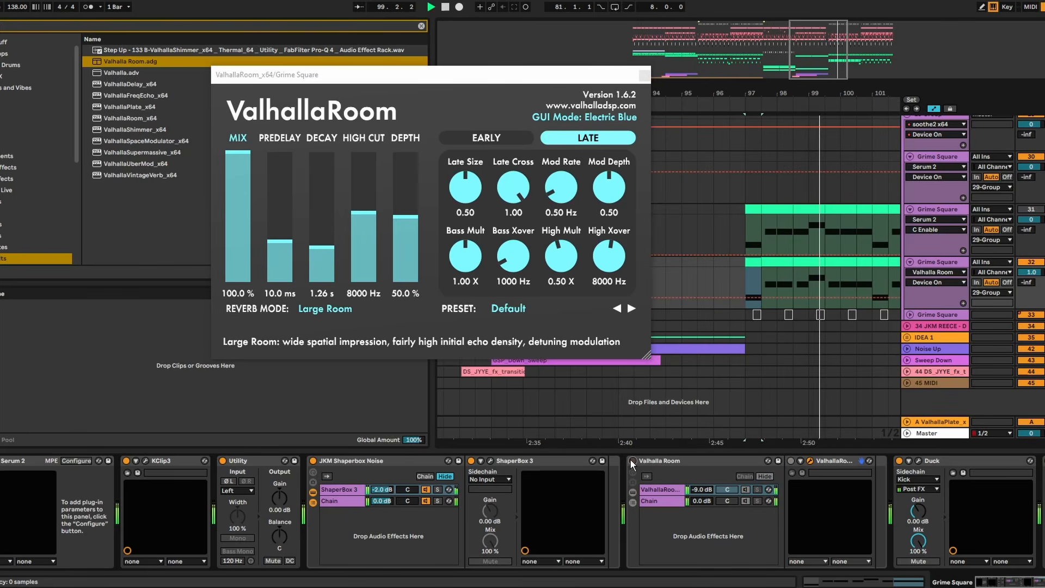
pyautogui.click(632, 461)
pyautogui.click(669, 464)
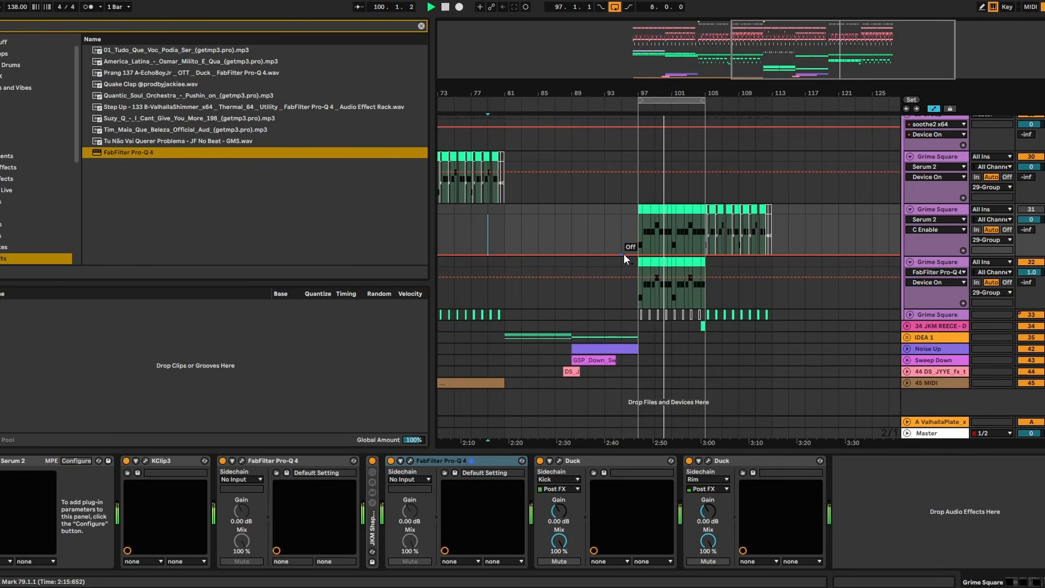
# - Stop playback and duplicate track 32's bars 97–105 Grime Square clip to bars 105–113
pyautogui.press('space')
pyautogui.scroll(3, 745, 202)
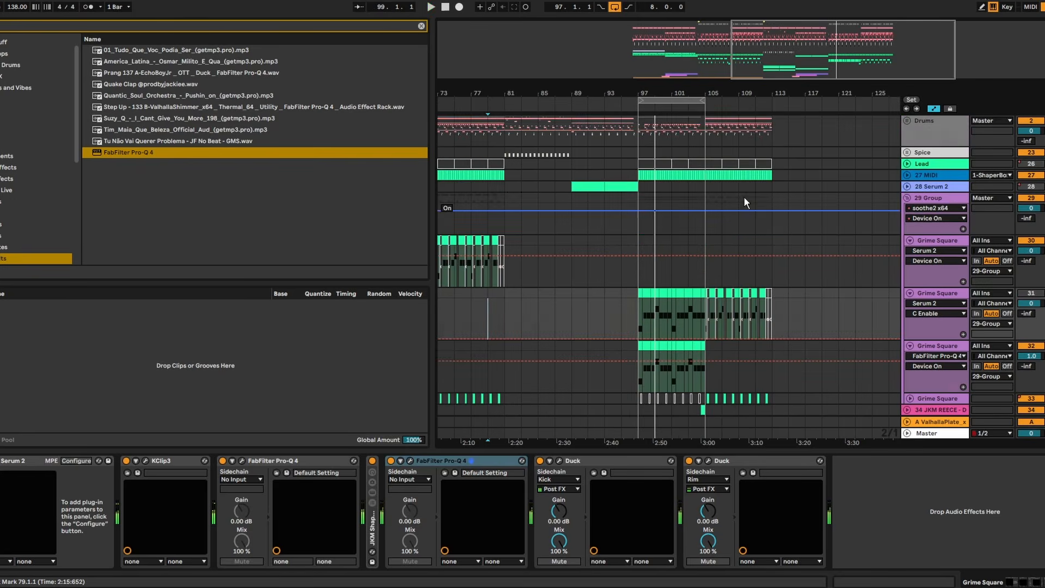
pyautogui.scroll(1, 887, 231)
pyautogui.click(908, 209)
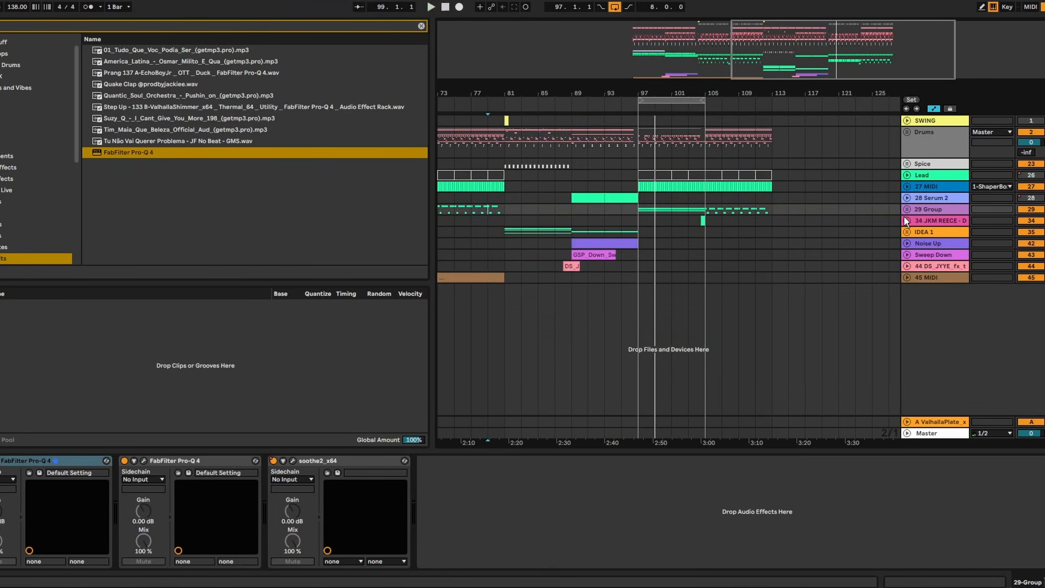
pyautogui.click(907, 209)
pyautogui.click(709, 302)
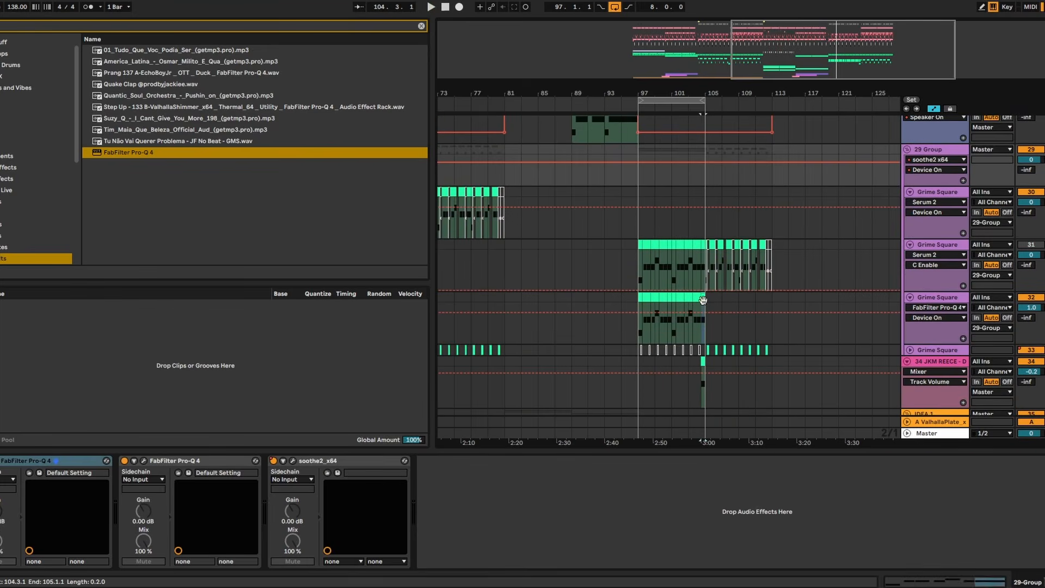
pyautogui.moveTo(709, 300); pyautogui.dragTo(636, 295)
pyautogui.hotkey('ctrl', 'd')
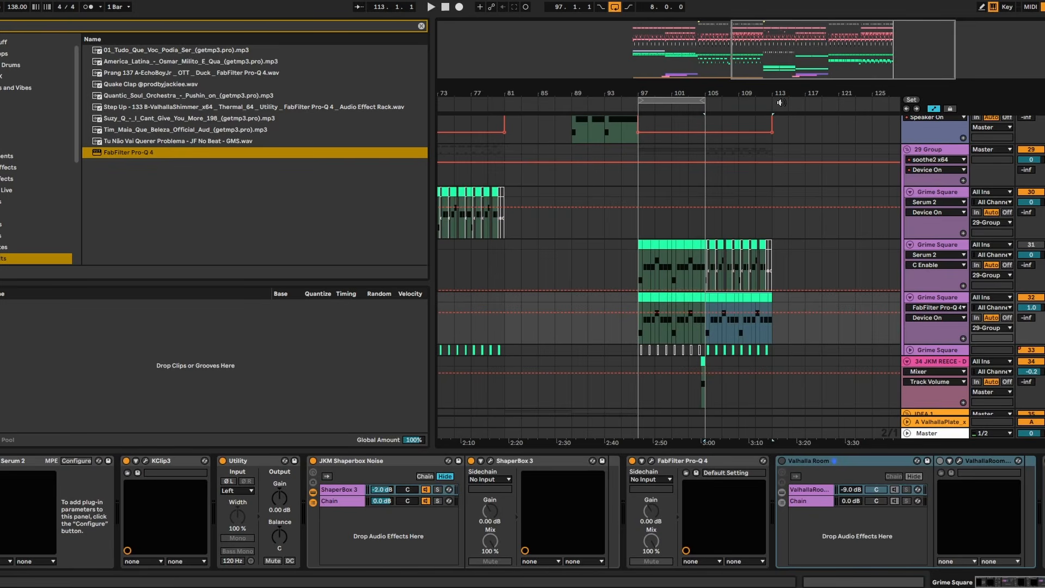
# - Remove the section of track 32's Grime Square clip between bars 104.3 and 105.1
pyautogui.moveTo(698, 88); pyautogui.dragTo(677, 102)
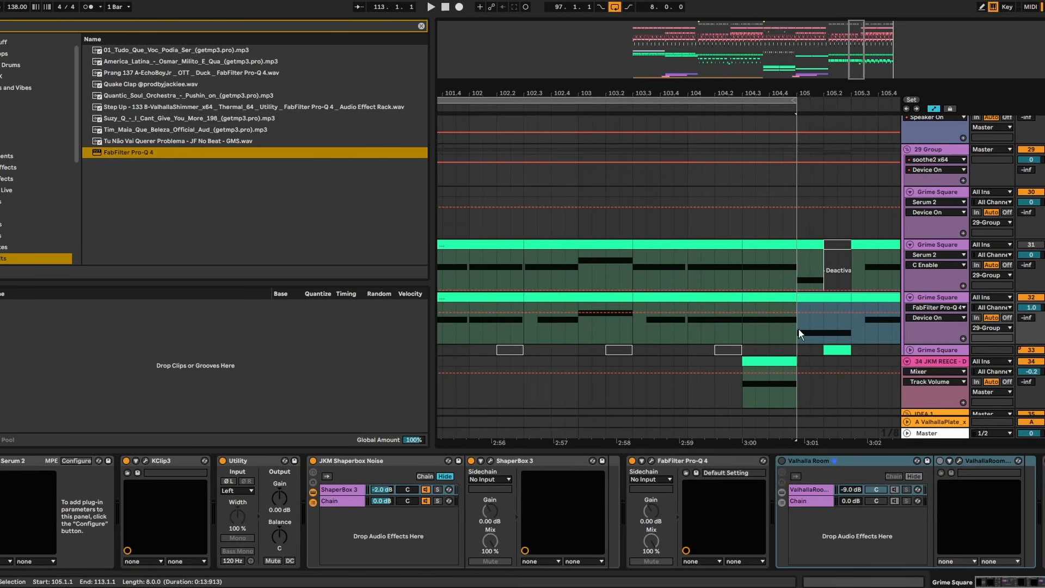
pyautogui.moveTo(798, 329); pyautogui.dragTo(745, 301)
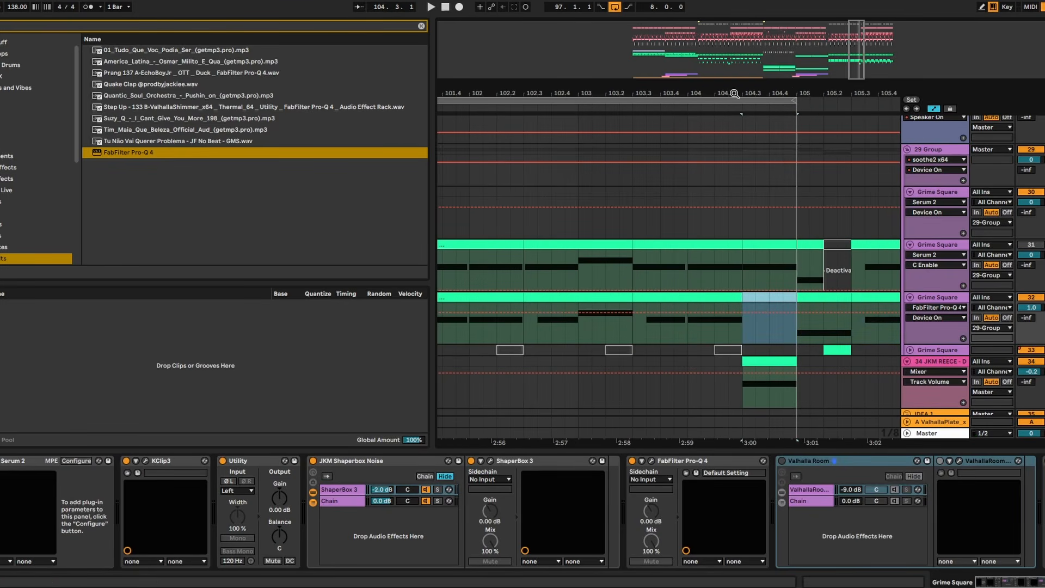
pyautogui.moveTo(735, 93); pyautogui.dragTo(725, 97)
pyautogui.scroll(1, 950, 272)
# - Delete Grime Square track 31 from the bass group
pyautogui.click(954, 280)
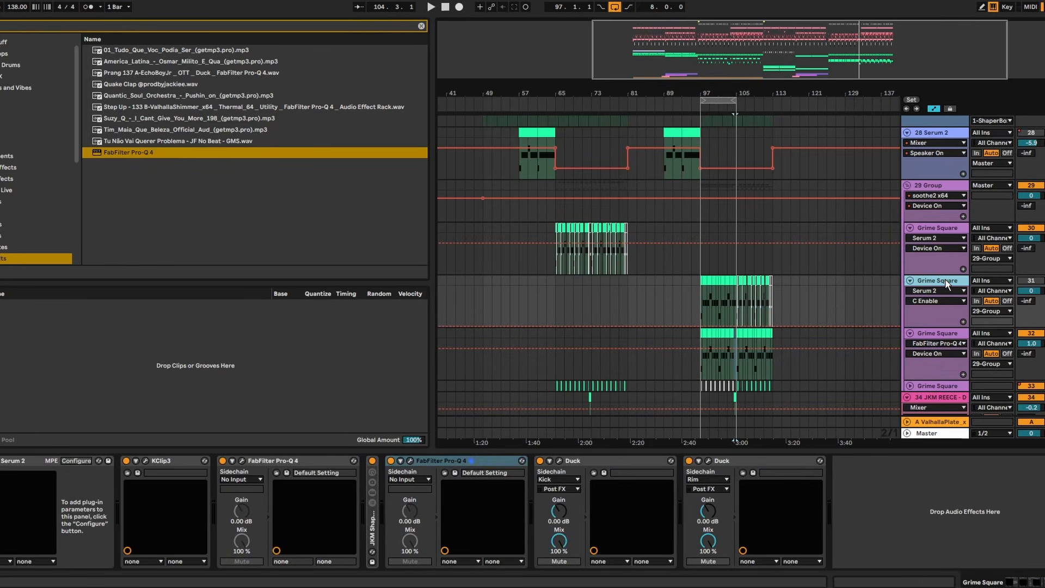
pyautogui.scroll(-2, 942, 204)
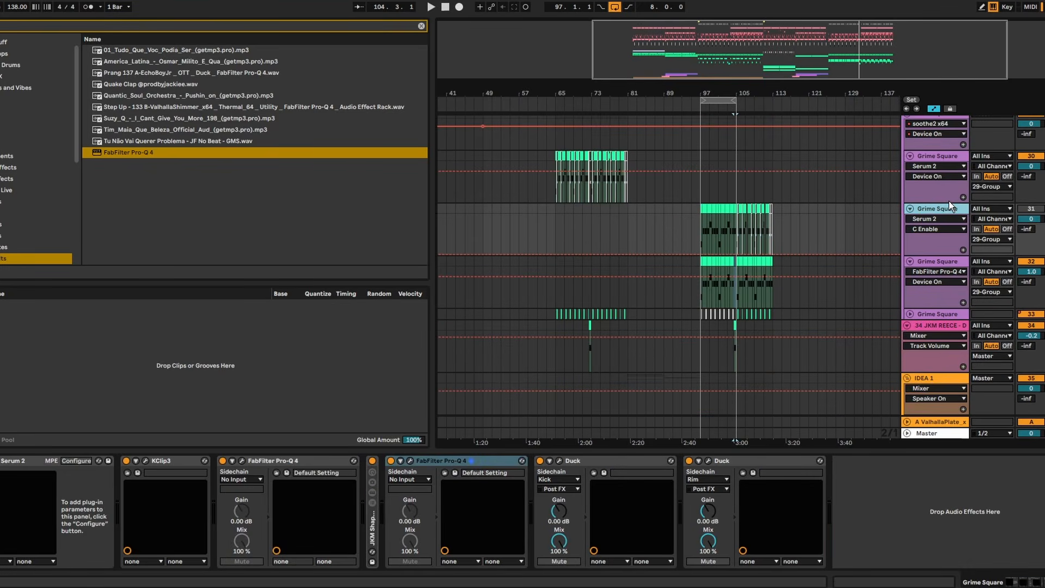
pyautogui.press('Delete')
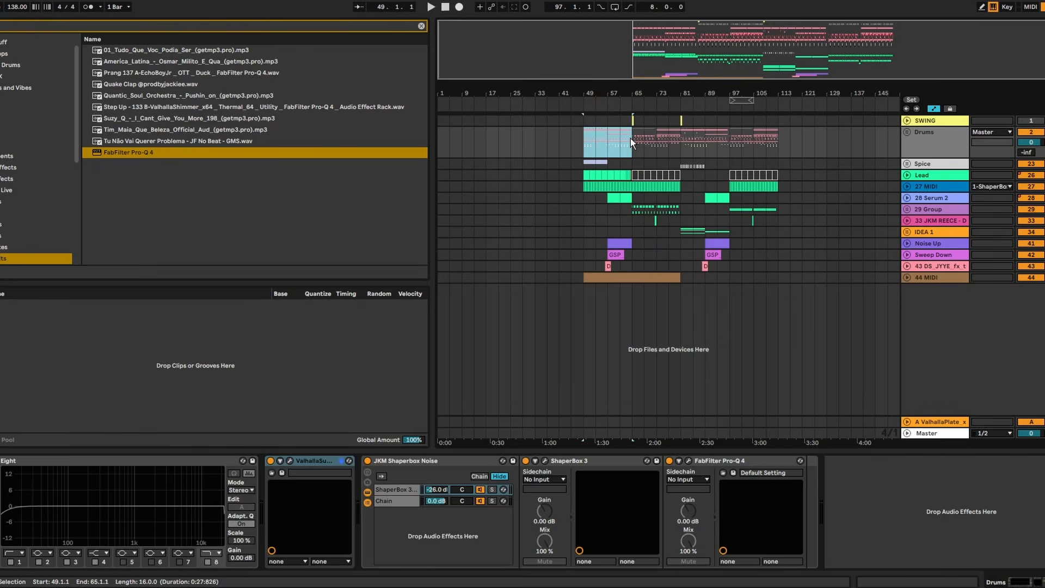
# - Duplicate bars 65–113 of Grime Square track 30 so its bass pattern repeats from bar 113
pyautogui.moveTo(630, 138); pyautogui.dragTo(727, 148)
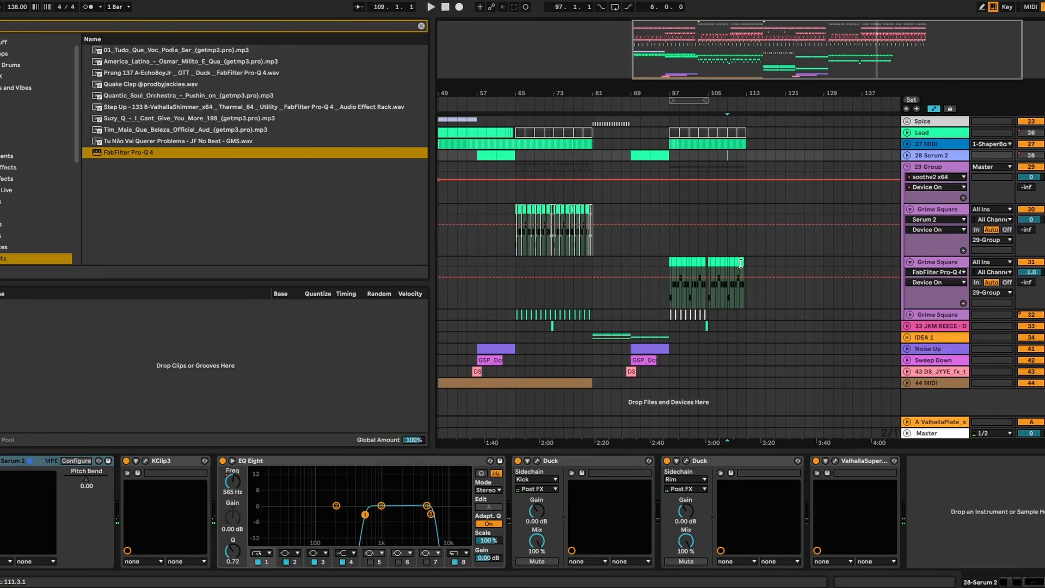
pyautogui.moveTo(756, 263); pyautogui.dragTo(712, 264)
pyautogui.click(765, 262)
pyautogui.moveTo(743, 209); pyautogui.dragTo(516, 218)
pyautogui.hotkey('ctrl', 'd')
pyautogui.click(793, 209)
pyautogui.scroll(2, 795, 207)
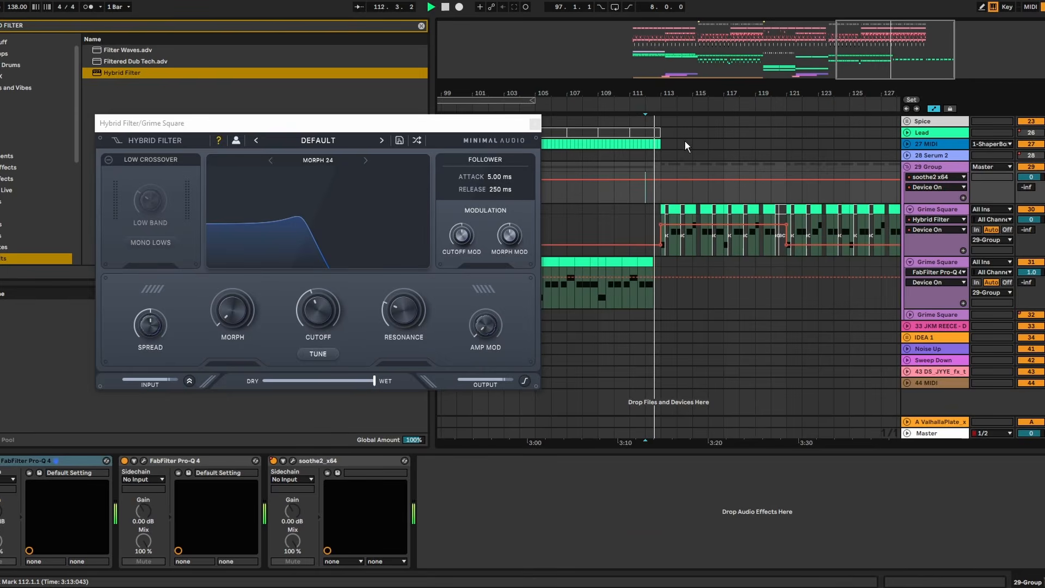
# - Close the Hybrid Filter window and copy the bars 49–65 section of the arrangement to bar 129
pyautogui.click(534, 123)
pyautogui.scroll(2, 681, 151)
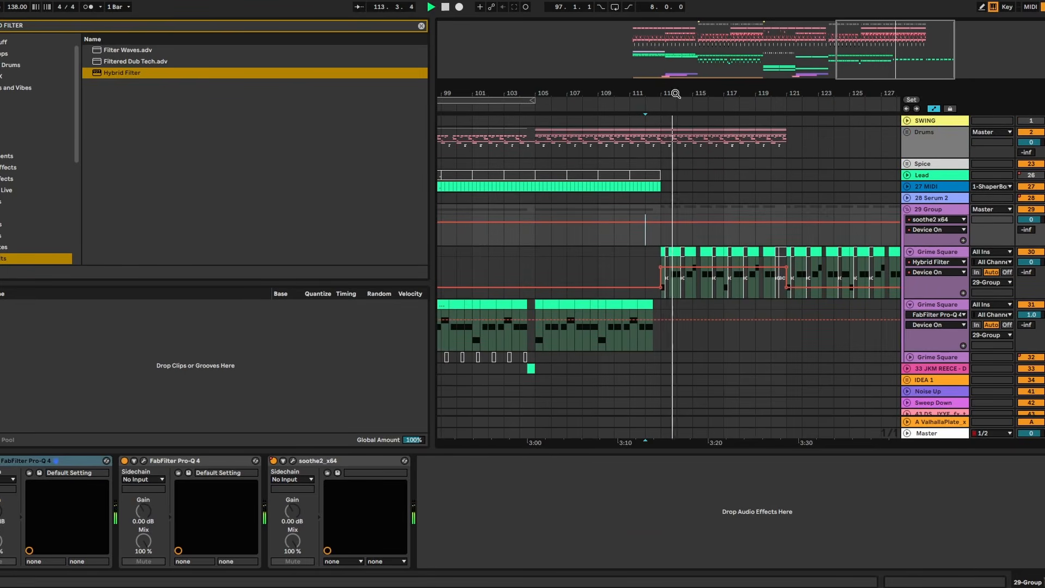
pyautogui.moveTo(675, 95); pyautogui.dragTo(636, 109)
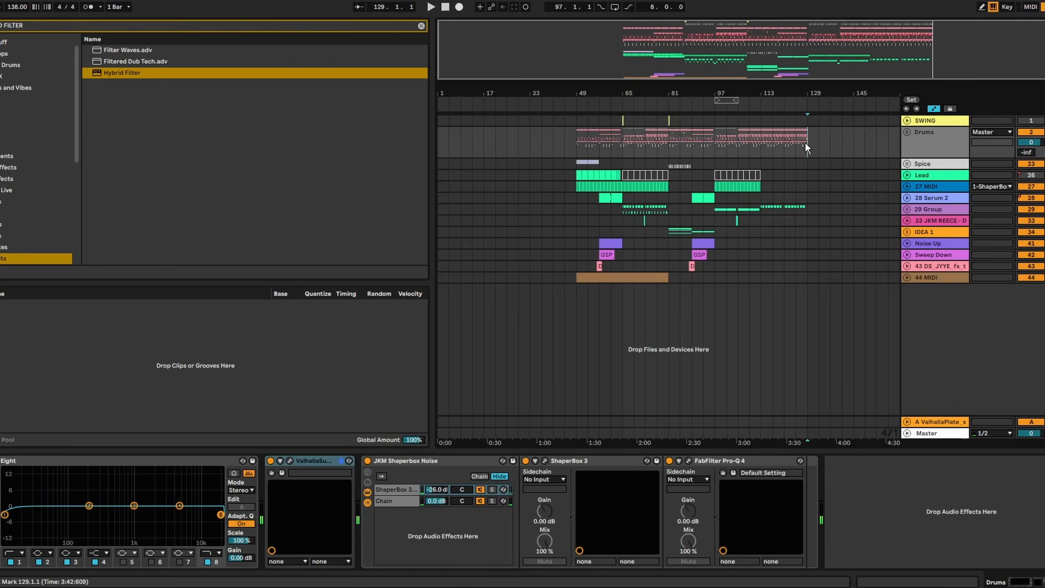
pyautogui.click(805, 142)
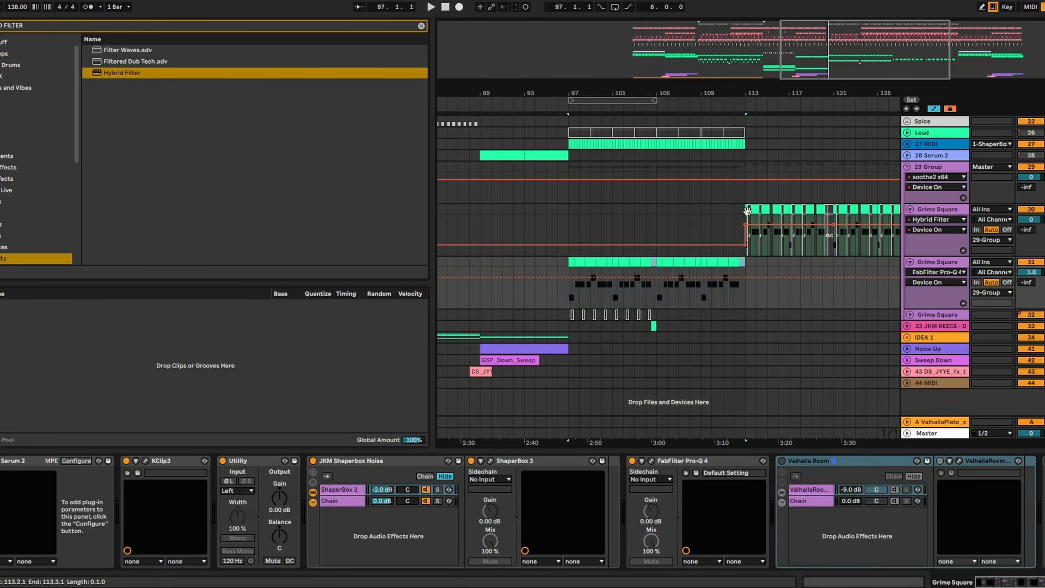
# - Paste continuous Grime Square clips over track 30's bars 113–129, play from bar 113 and unlock the automation envelopes
pyautogui.click(748, 211)
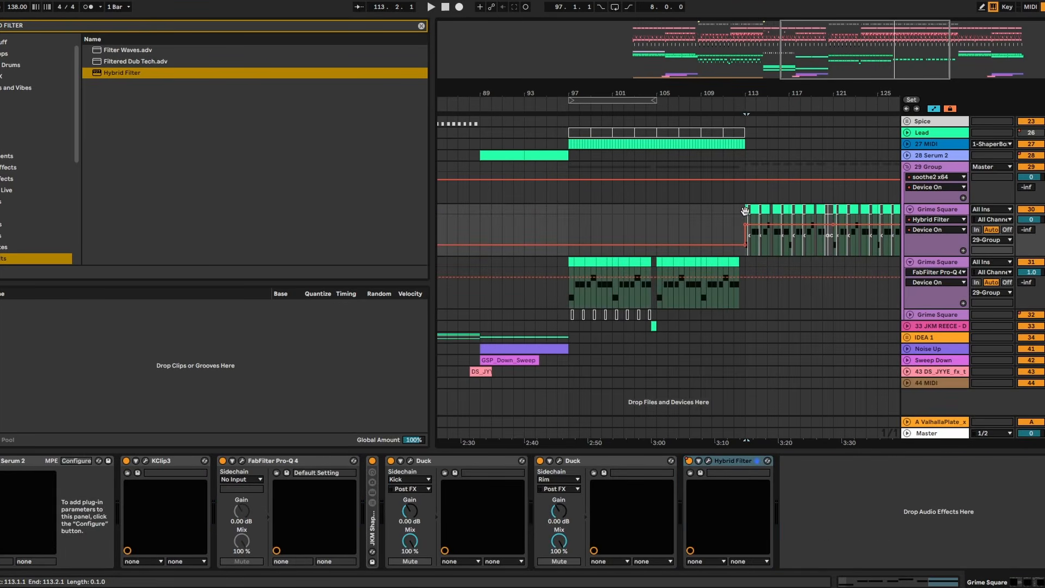
pyautogui.hotkey('ctrl', 'v')
pyautogui.press('space')
pyautogui.click(949, 110)
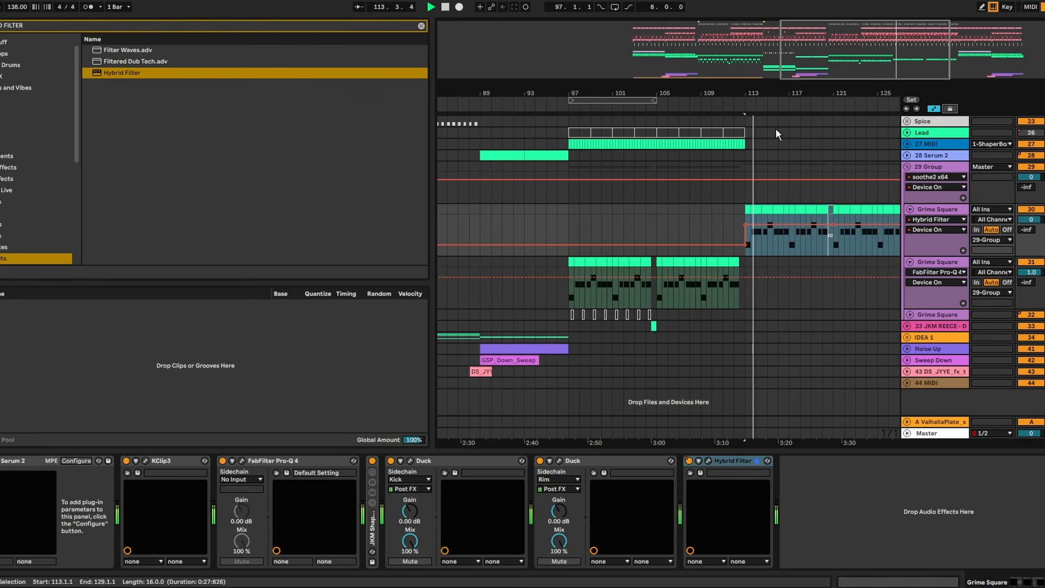
pyautogui.moveTo(799, 93); pyautogui.dragTo(634, 91)
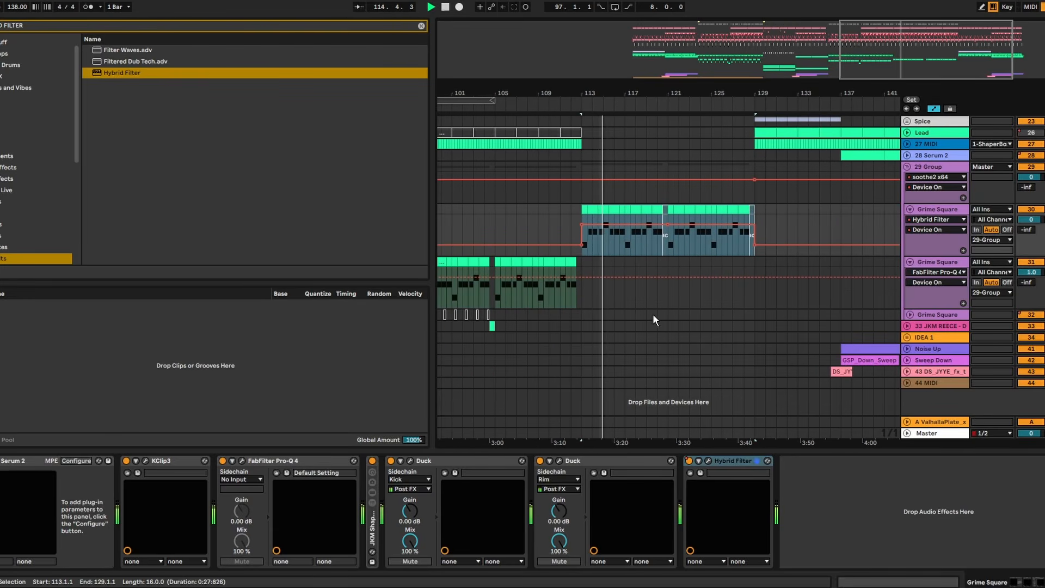
pyautogui.scroll(2, 870, 264)
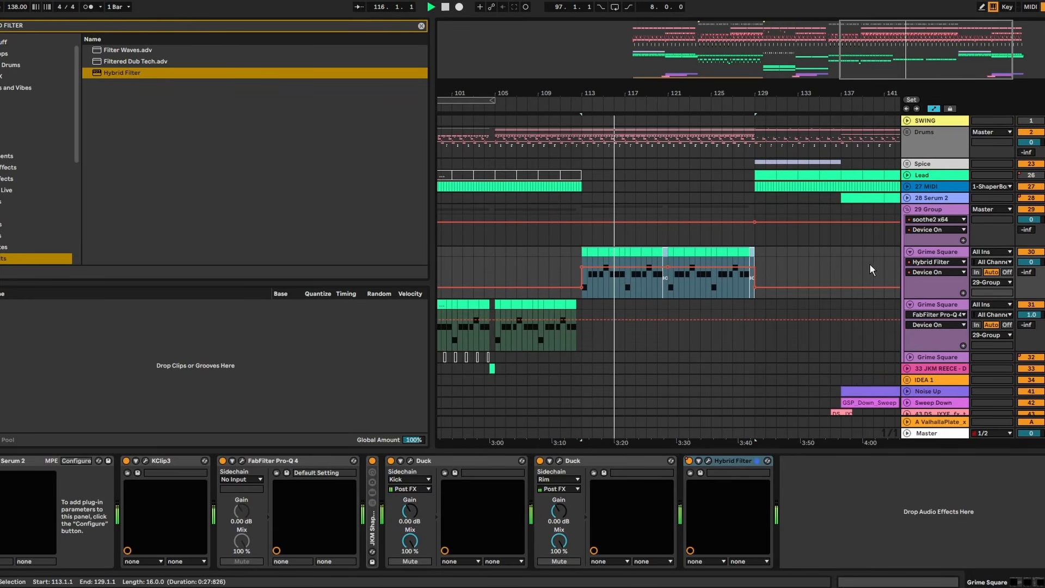
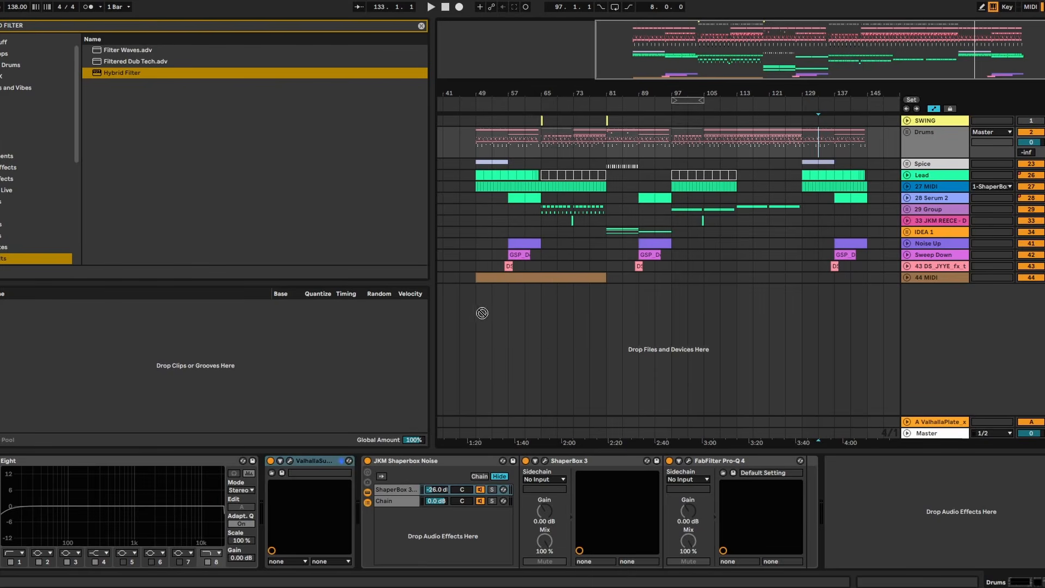
# - Place the Zero - Holy Ghost audio at bar 49 on a new reference track, unfold the track and activate its clip
pyautogui.moveTo(482, 313); pyautogui.dragTo(482, 306)
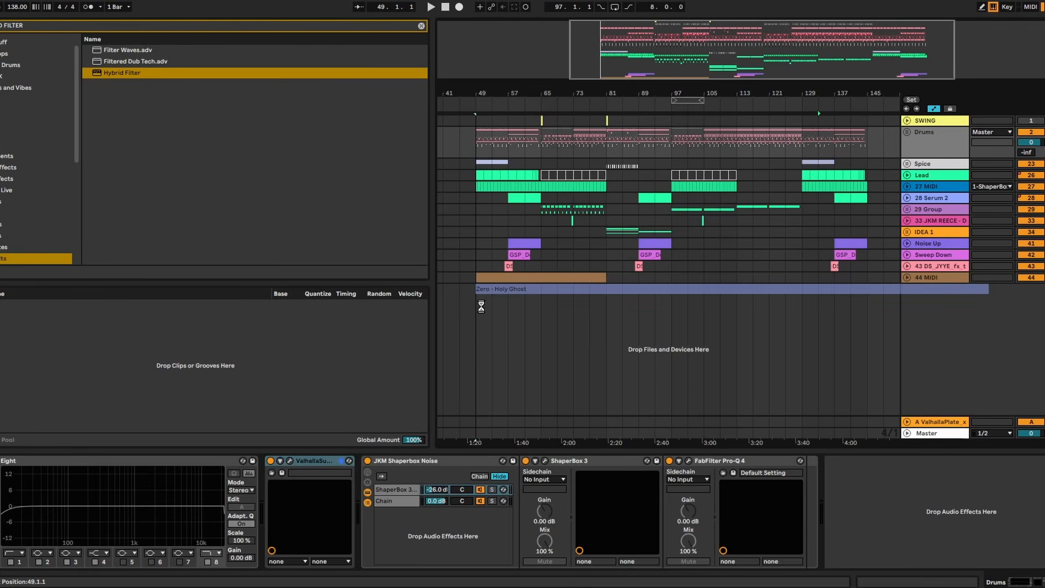
pyautogui.moveTo(946, 297); pyautogui.dragTo(916, 289)
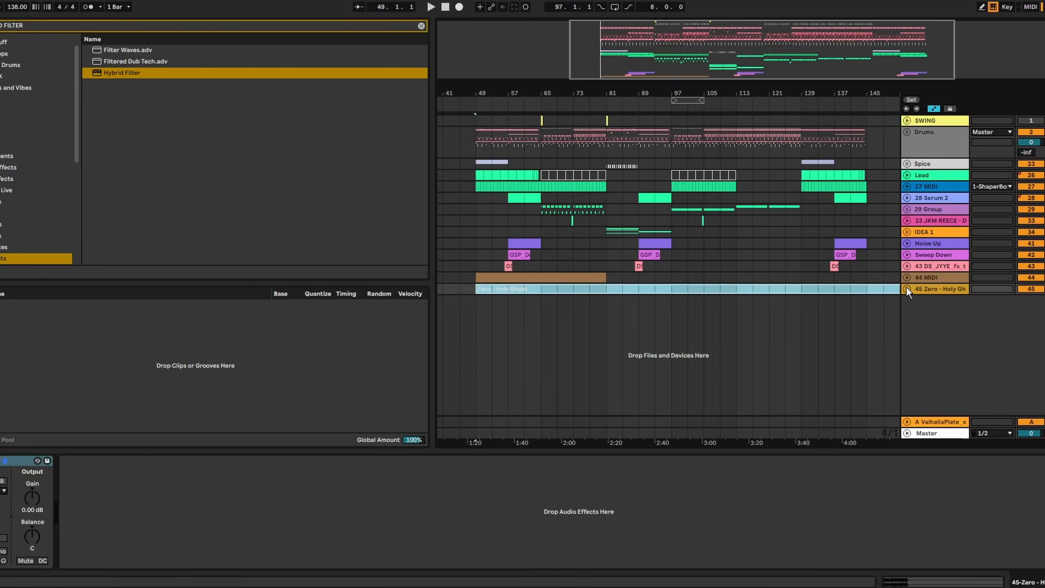
pyautogui.moveTo(763, 92); pyautogui.dragTo(762, 79)
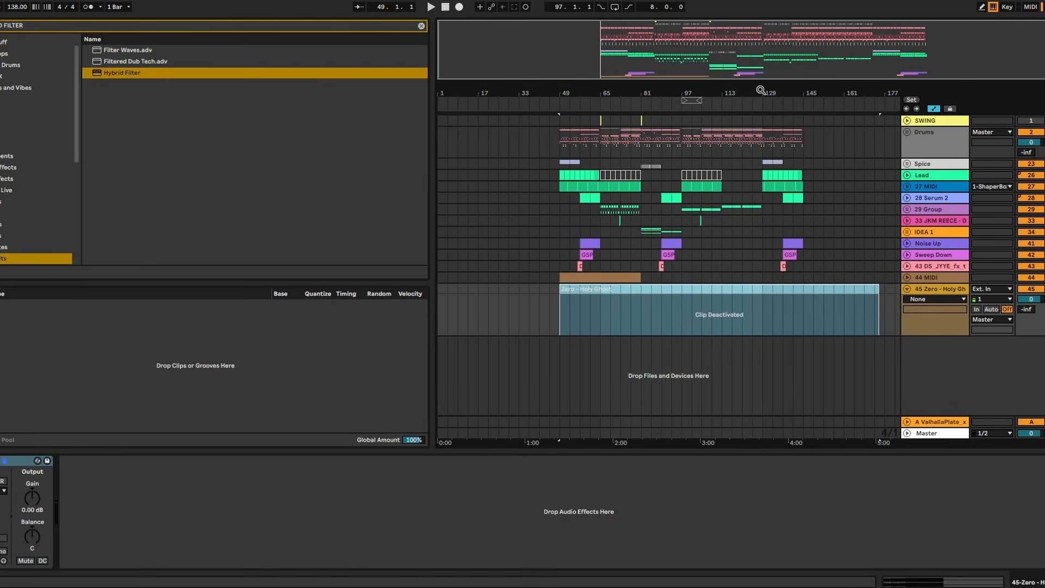
pyautogui.doubleClick(682, 303)
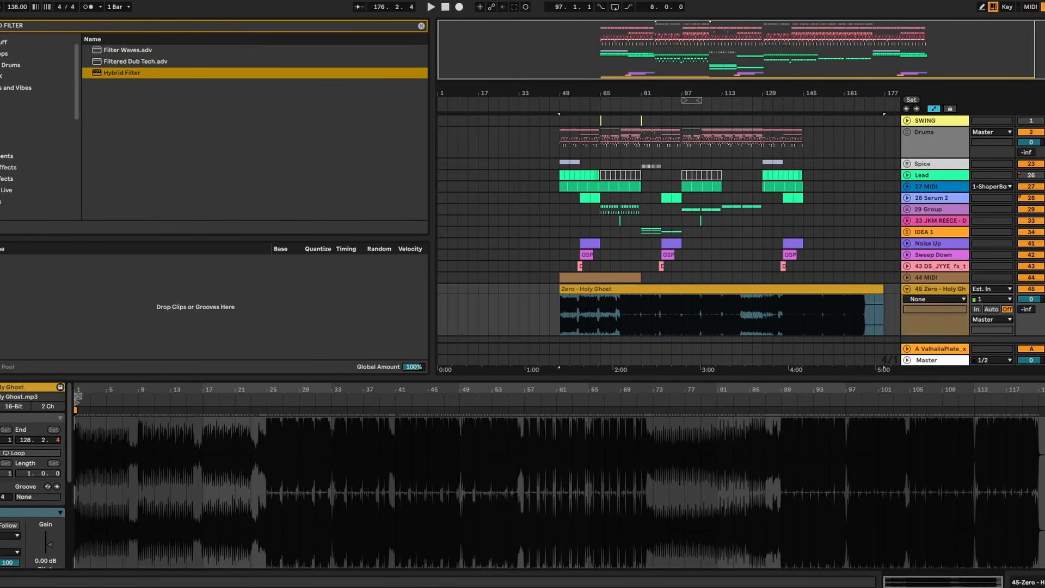
pyautogui.doubleClick(572, 378)
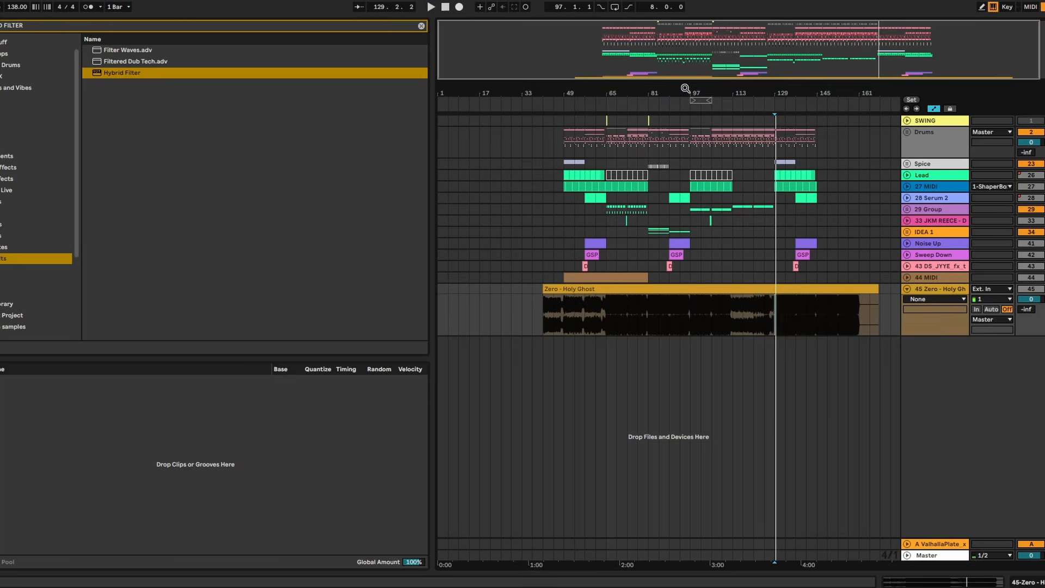
# - Compare the arrangement with the Zero - Holy Ghost and MPH - Raw (Extended Mix) references from bar 41, then remove both reference tracks
pyautogui.moveTo(686, 89); pyautogui.dragTo(658, 318)
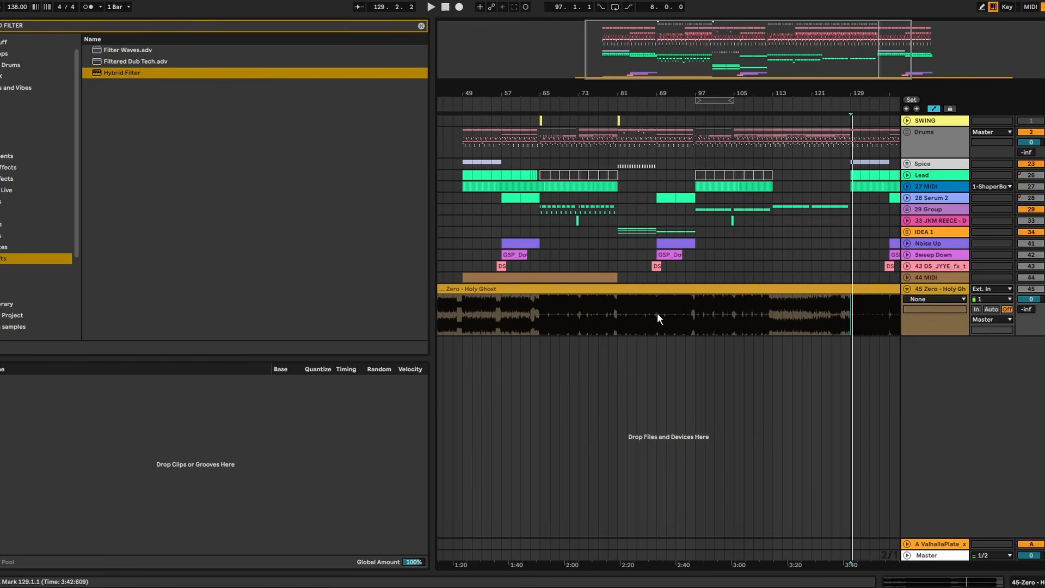
pyautogui.moveTo(696, 277)
pyautogui.mouseDown()
pyautogui.moveTo(676, 260)
pyautogui.moveTo(619, 136)
pyautogui.mouseUp()
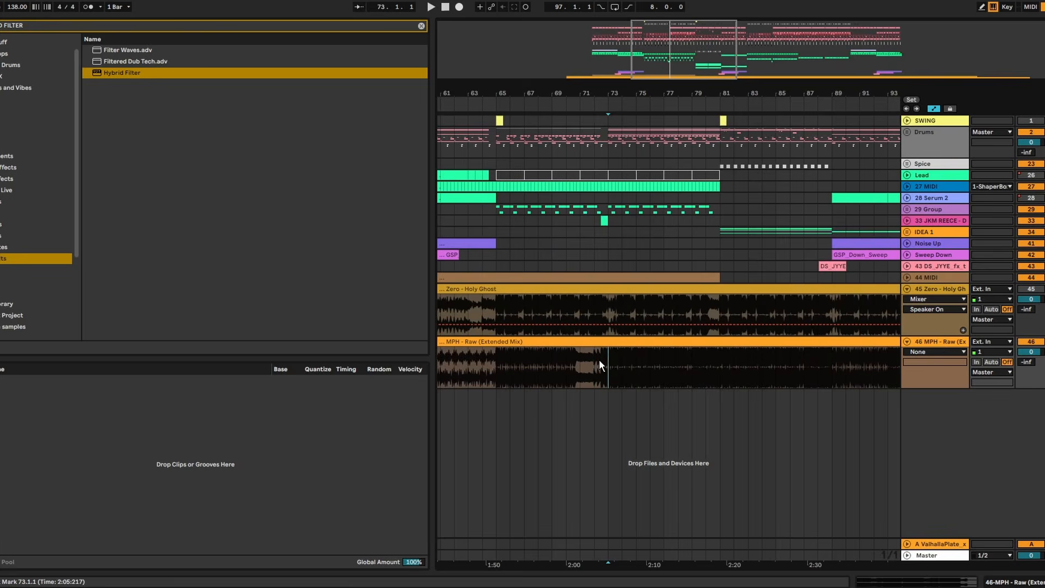
pyautogui.moveTo(600, 361); pyautogui.dragTo(608, 376)
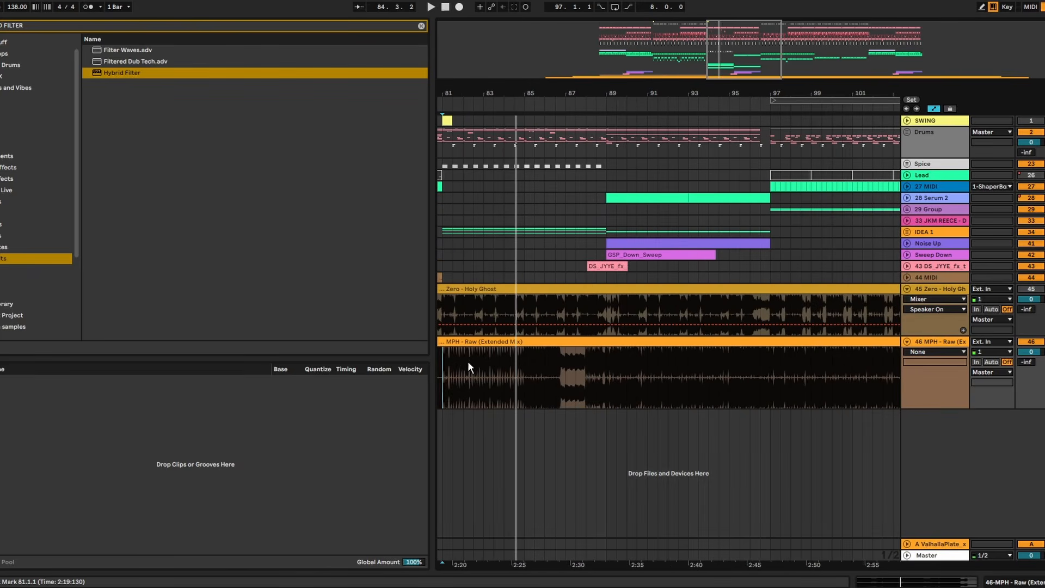
pyautogui.keyDown('shift'); pyautogui.click(601, 347); pyautogui.keyUp('shift')
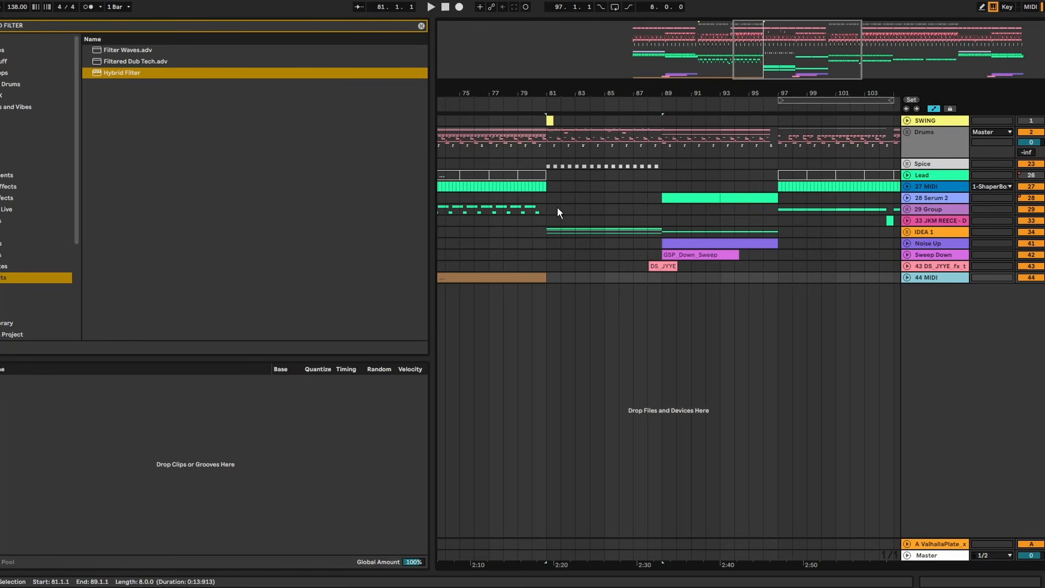
# - Clear bars 81–89 on the tracks from Drums through IDEA 1 and play through the emptied section
pyautogui.press('space')
pyautogui.moveTo(664, 233); pyautogui.dragTo(548, 137)
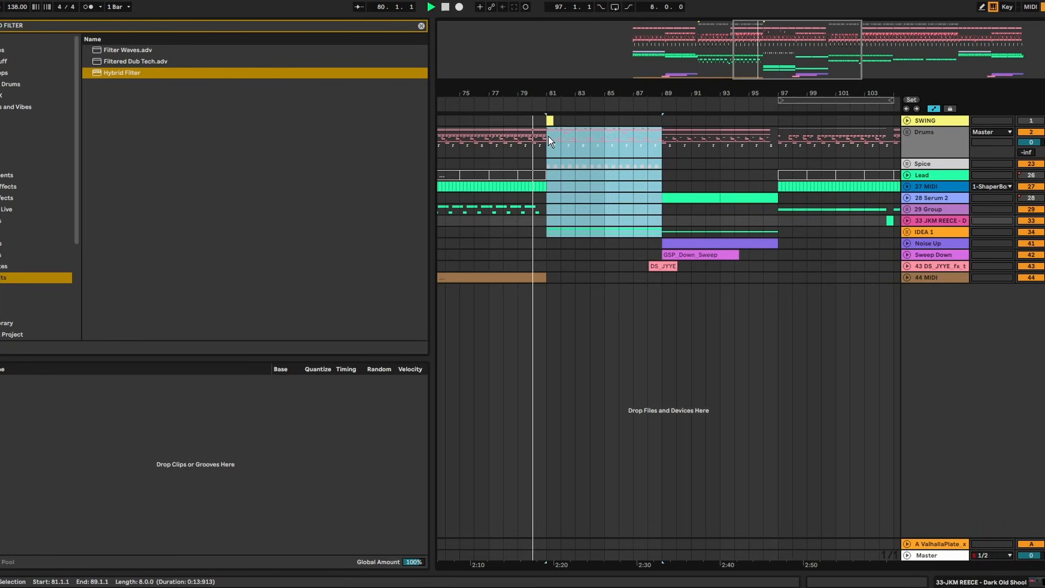
pyautogui.click(669, 98)
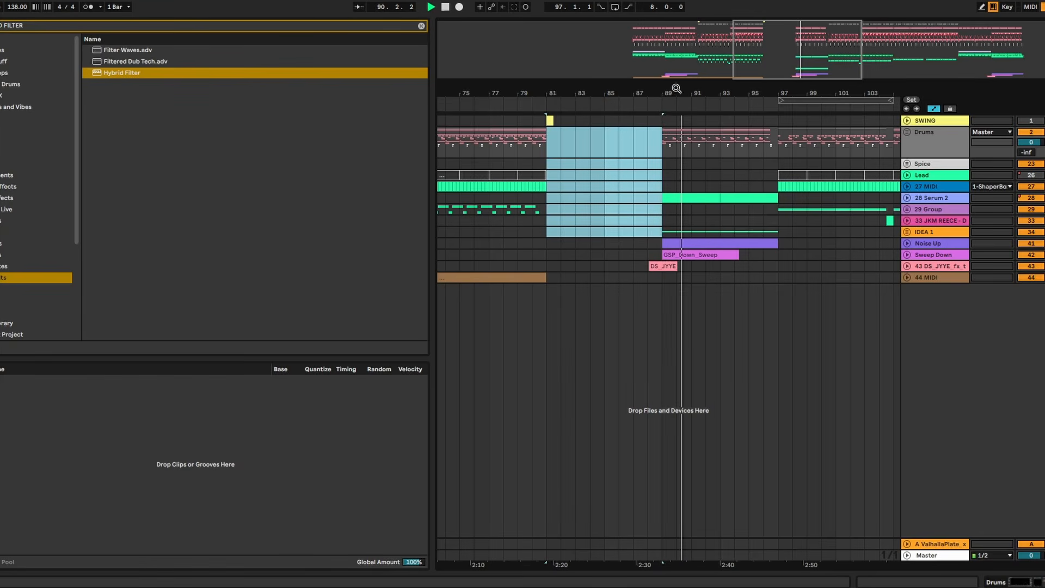
pyautogui.moveTo(670, 98); pyautogui.dragTo(710, 88)
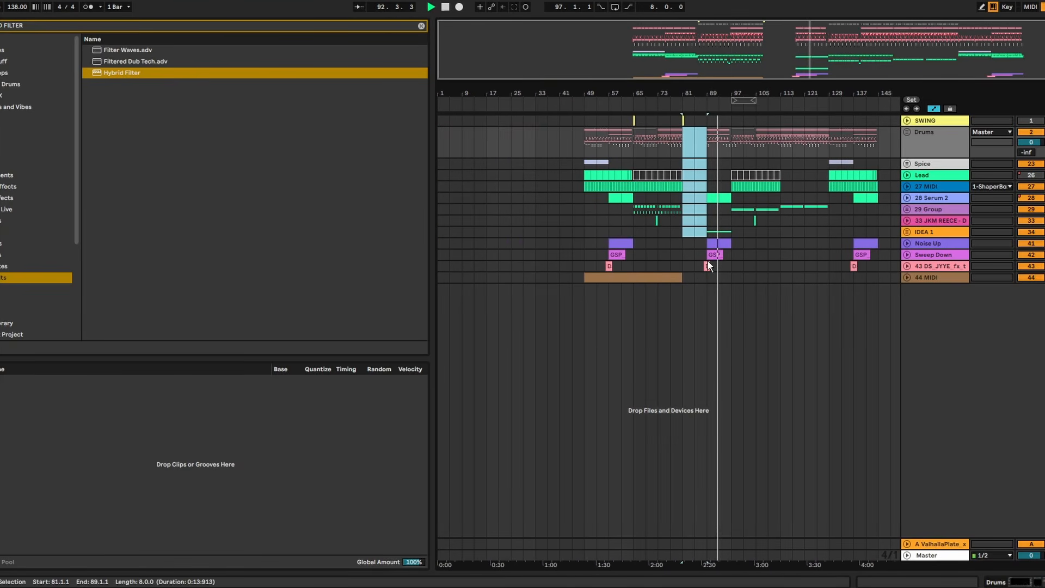
pyautogui.moveTo(780, 95)
pyautogui.mouseDown()
pyautogui.moveTo(785, 121)
pyautogui.moveTo(743, 120)
pyautogui.moveTo(773, 92)
pyautogui.mouseUp()
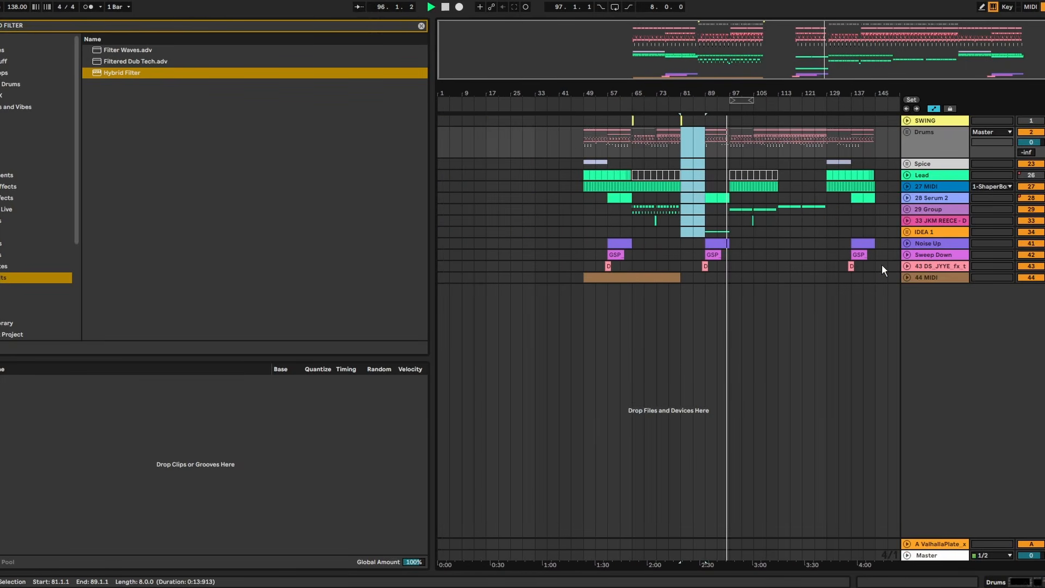
pyautogui.press('space')
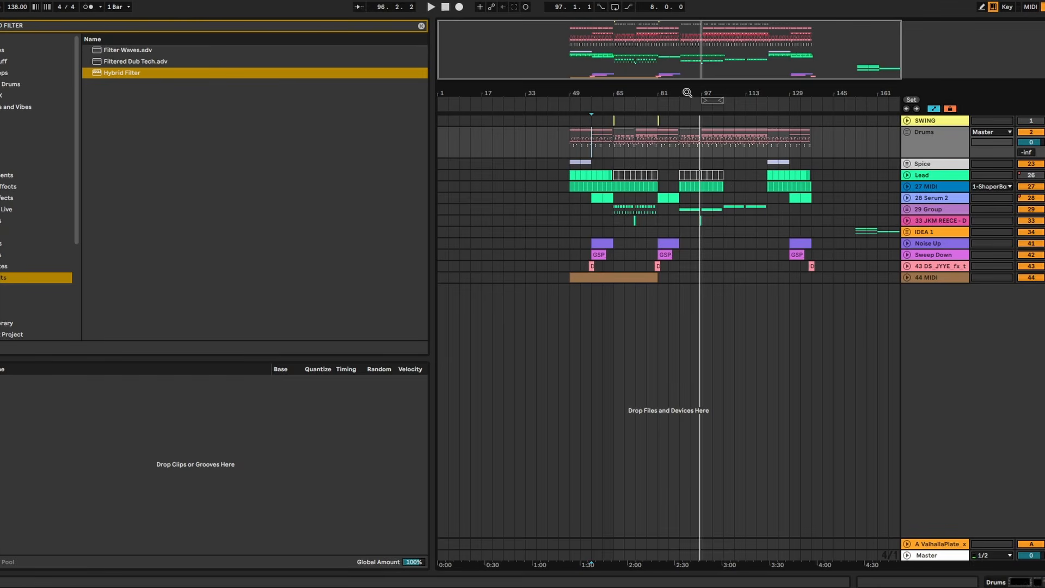
# - Copy the first IDEA 1 section from bars 153–161 to bar 105 and play it
pyautogui.moveTo(688, 93); pyautogui.dragTo(843, 104)
pyautogui.click(907, 197)
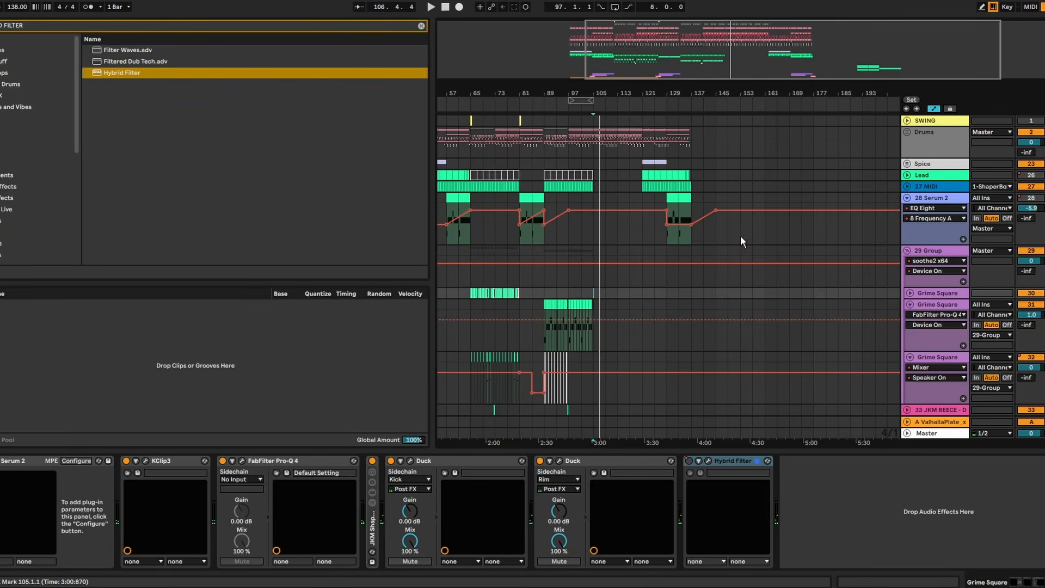
pyautogui.scroll(-3, 756, 338)
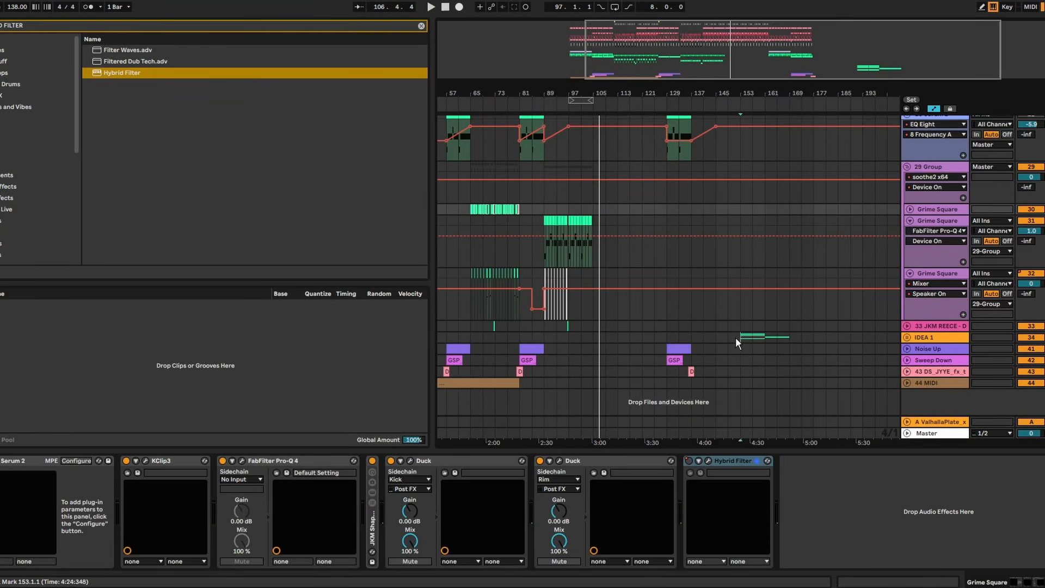
pyautogui.moveTo(736, 338); pyautogui.dragTo(768, 336)
pyautogui.hotkey('ctrl', 'c')
pyautogui.click(599, 336)
pyautogui.hotkey('ctrl', 'v')
pyautogui.press('space')
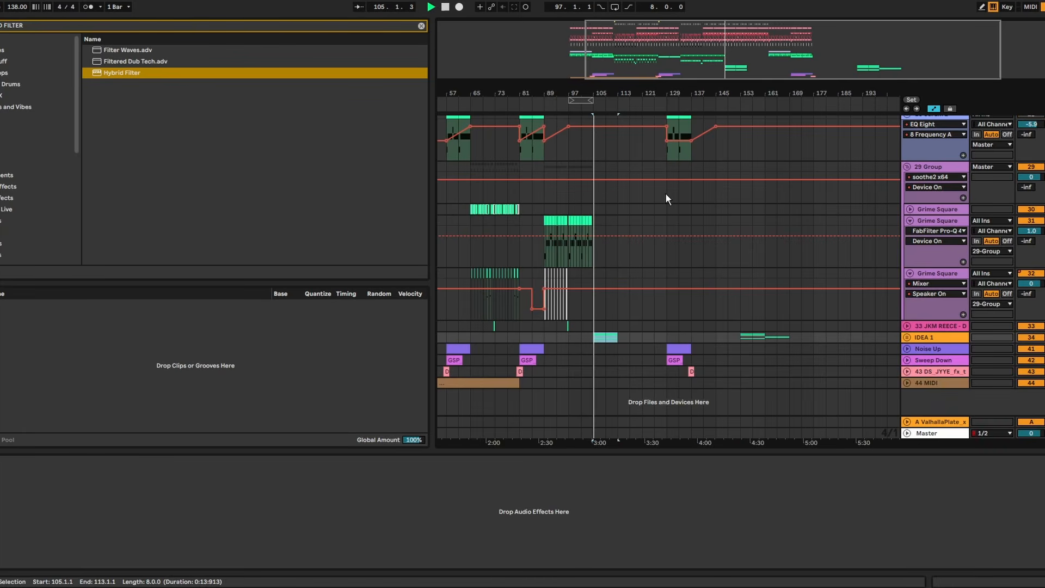
# - Play the transition from bar 104 into the copied IDEA 1 section, and fold the Serum 2 and 29 Group tracks
pyautogui.moveTo(598, 87); pyautogui.dragTo(541, 158)
pyautogui.click(540, 163)
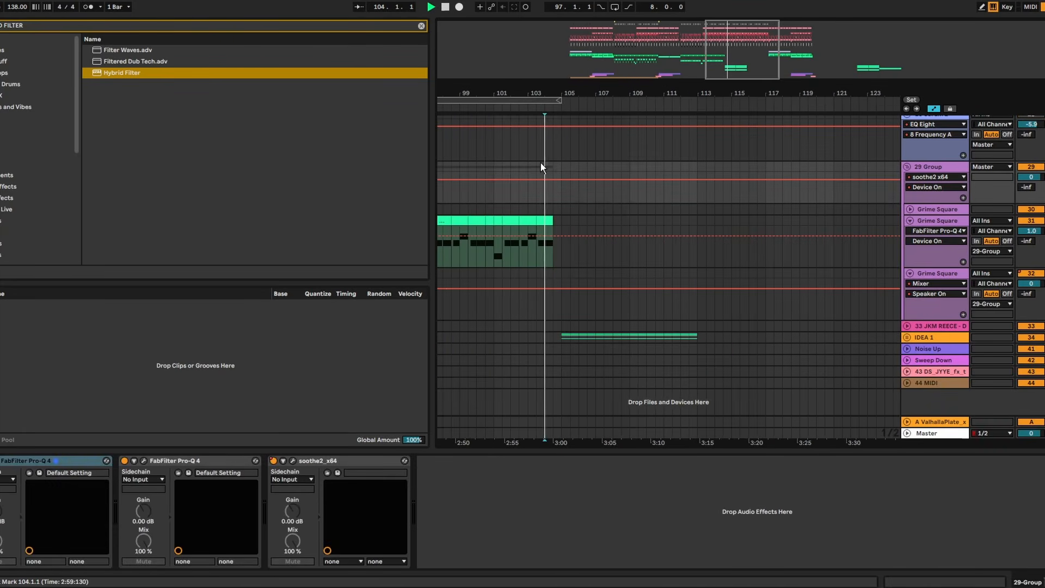
pyautogui.scroll(4, 604, 163)
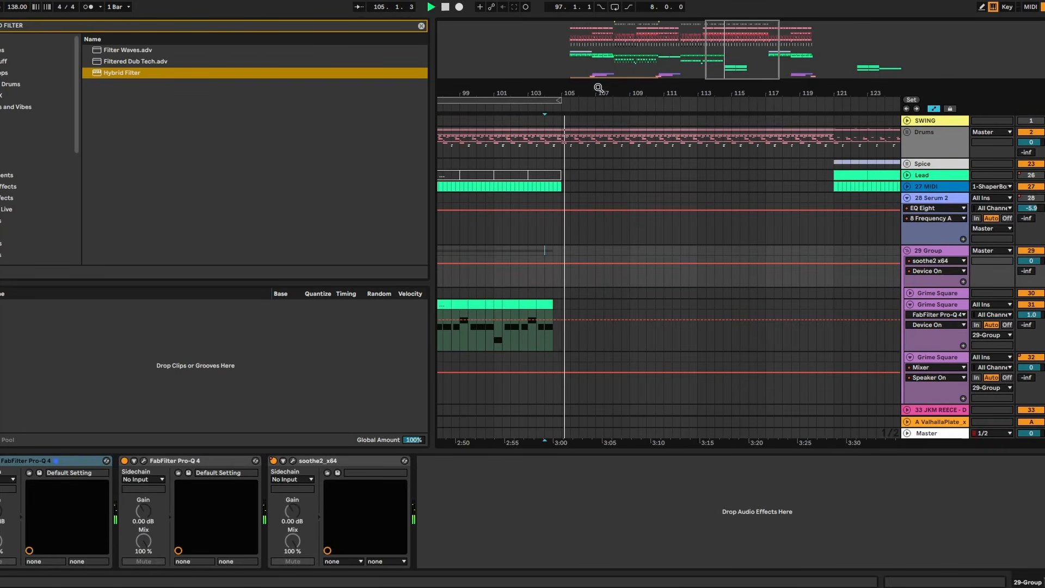
pyautogui.moveTo(595, 98); pyautogui.dragTo(595, 86)
pyautogui.scroll(-3, 642, 201)
pyautogui.scroll(4, 641, 200)
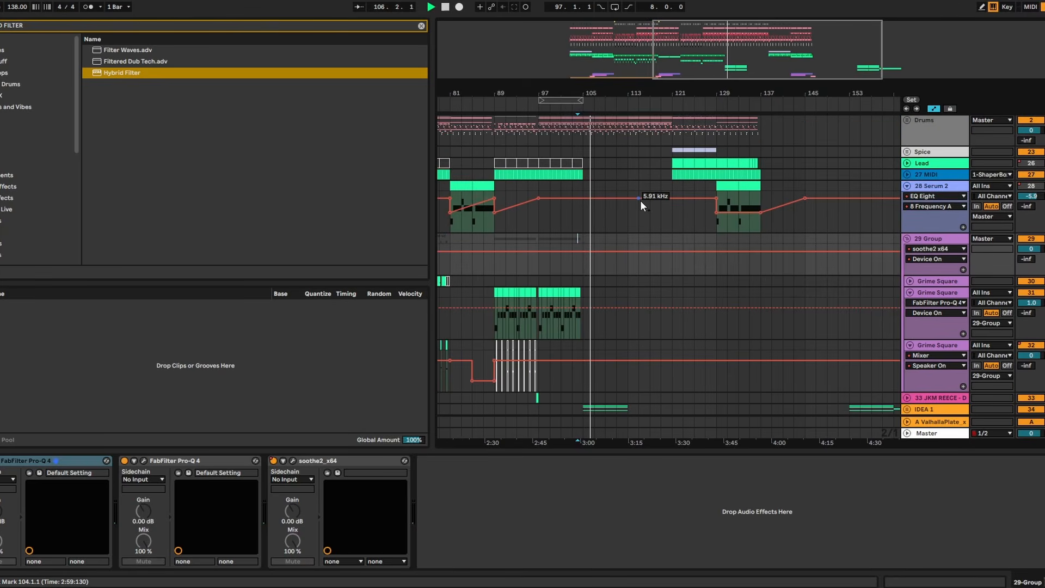
pyautogui.click(907, 195)
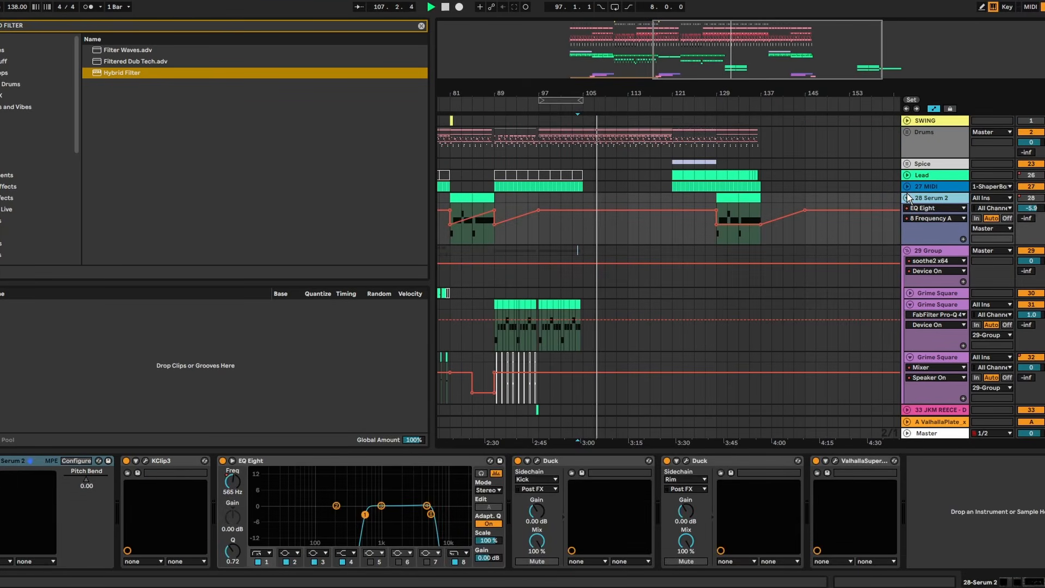
pyautogui.click(910, 250)
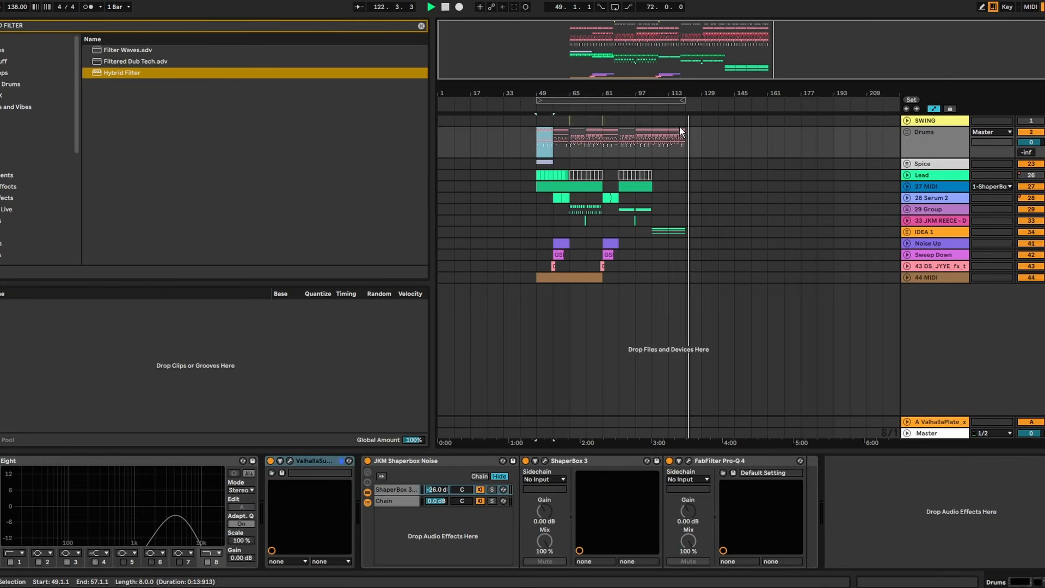
# - Paste the Drums section from bars 49–57 at bar 121, fold the Drums group and play from bar 118
pyautogui.click(690, 133)
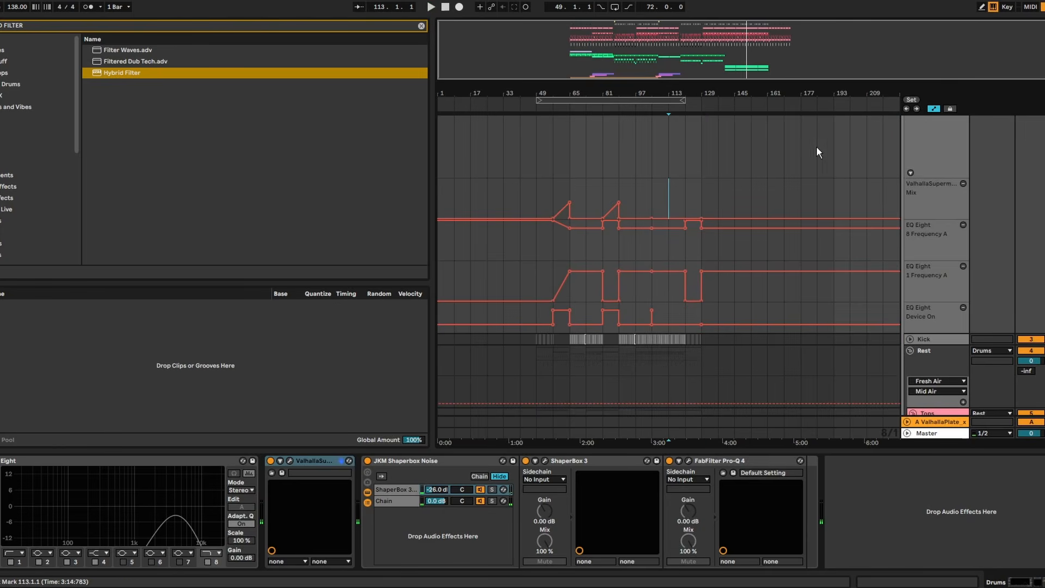
pyautogui.scroll(3, 923, 178)
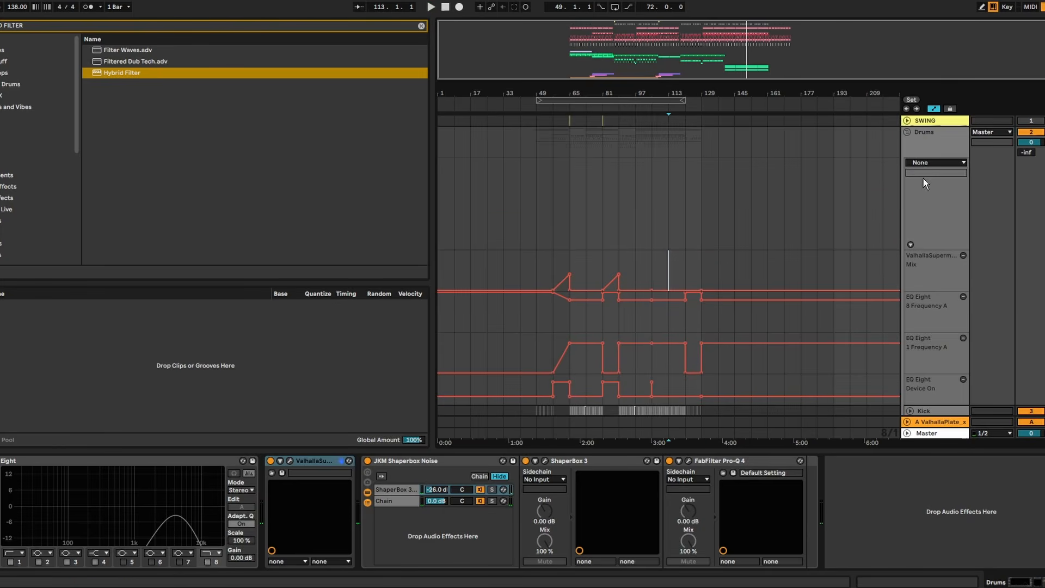
pyautogui.click(906, 133)
pyautogui.scroll(5, 693, 116)
pyautogui.moveTo(611, 141); pyautogui.dragTo(624, 141)
pyautogui.press('space')
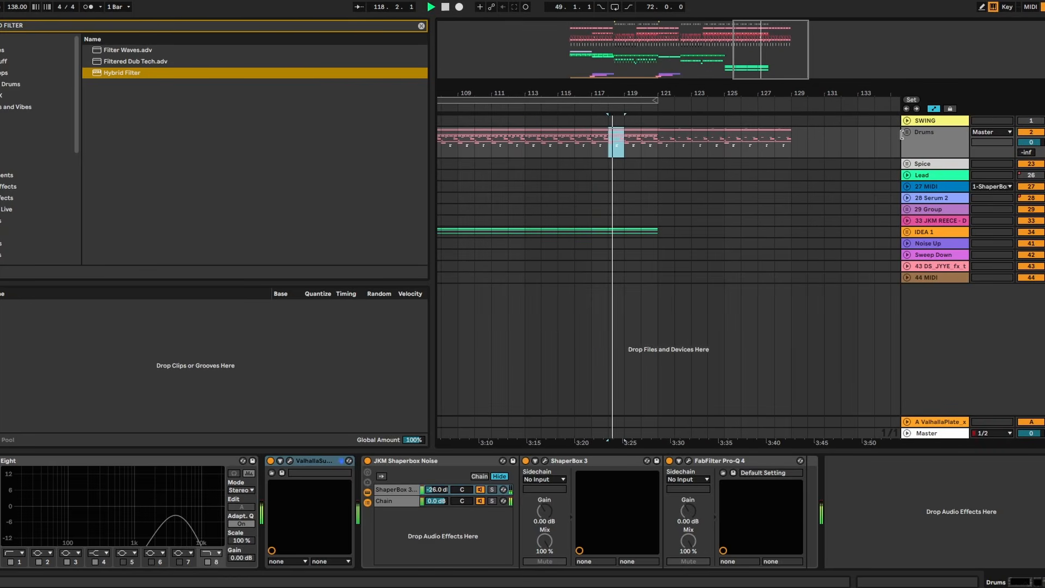
# - Unfold the Drums group and delete the clip on track 16 between bars 124 and 130
pyautogui.click(907, 132)
pyautogui.scroll(-5, 744, 205)
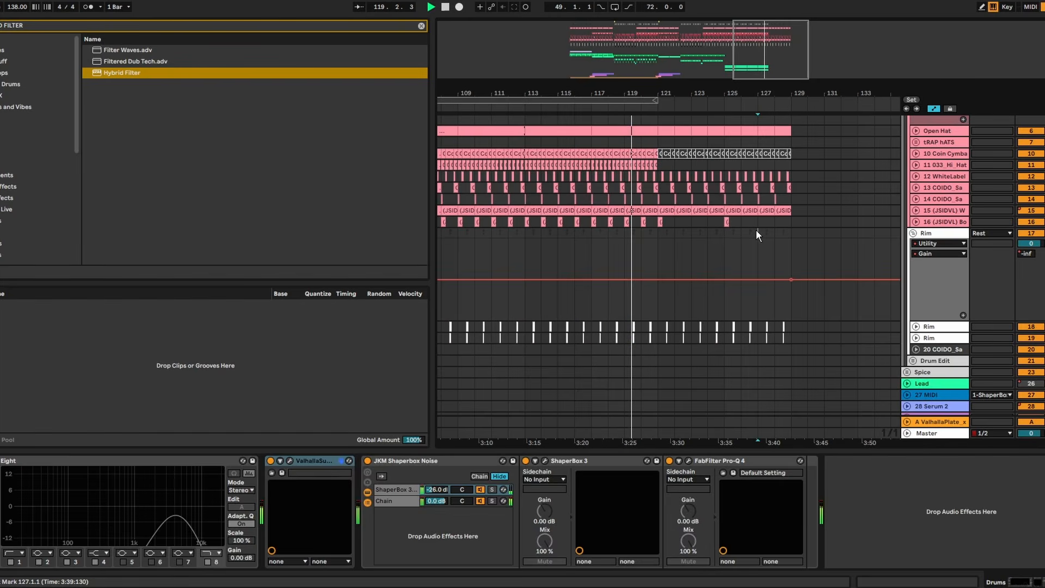
pyautogui.moveTo(810, 222); pyautogui.dragTo(701, 225)
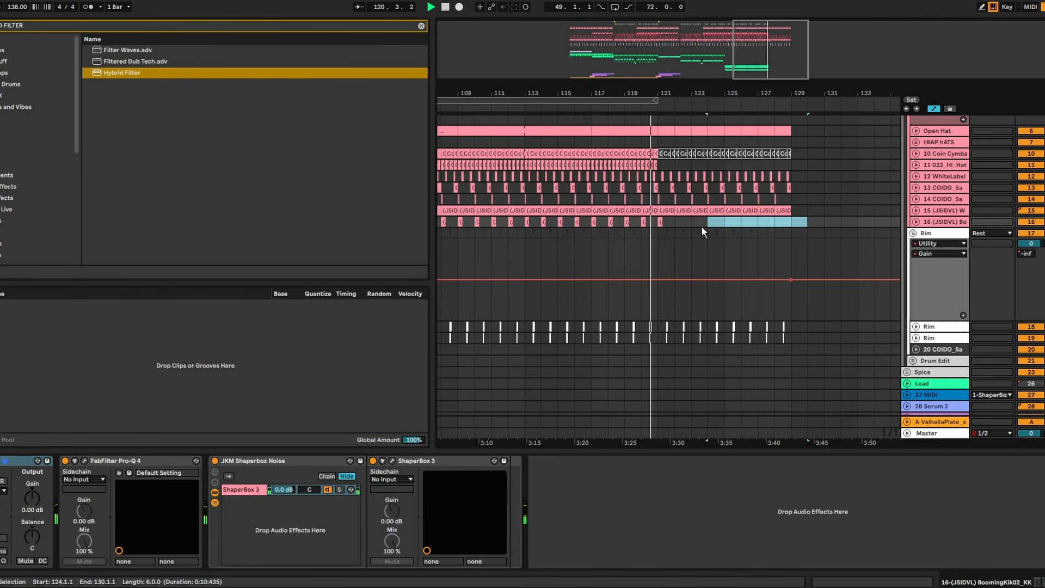
# - Delete the Kick clips from bars 122–130
pyautogui.scroll(6, 702, 226)
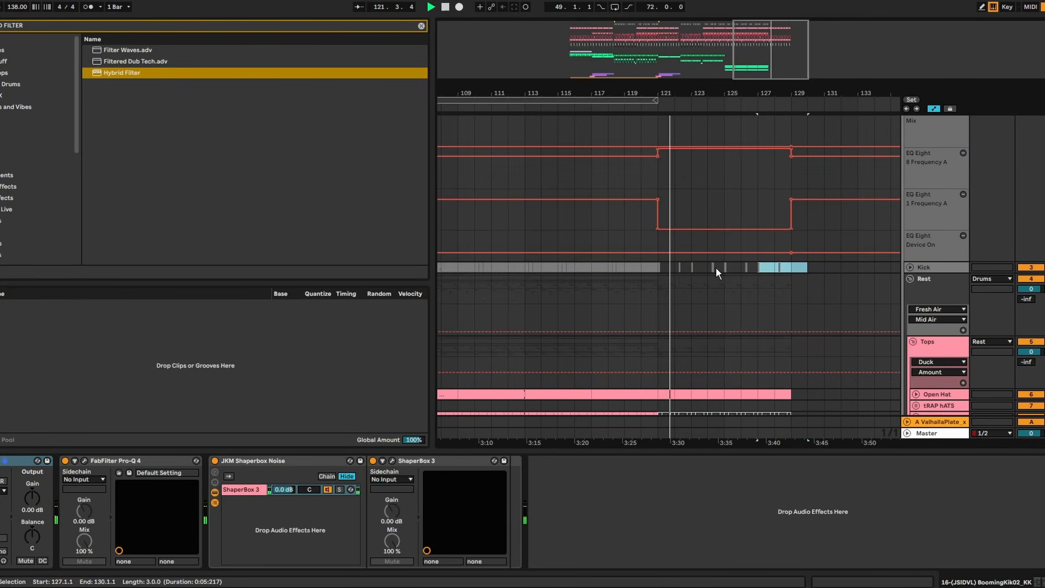
pyautogui.moveTo(716, 268); pyautogui.dragTo(673, 267)
pyautogui.scroll(-5, 680, 262)
pyautogui.scroll(5, 769, 250)
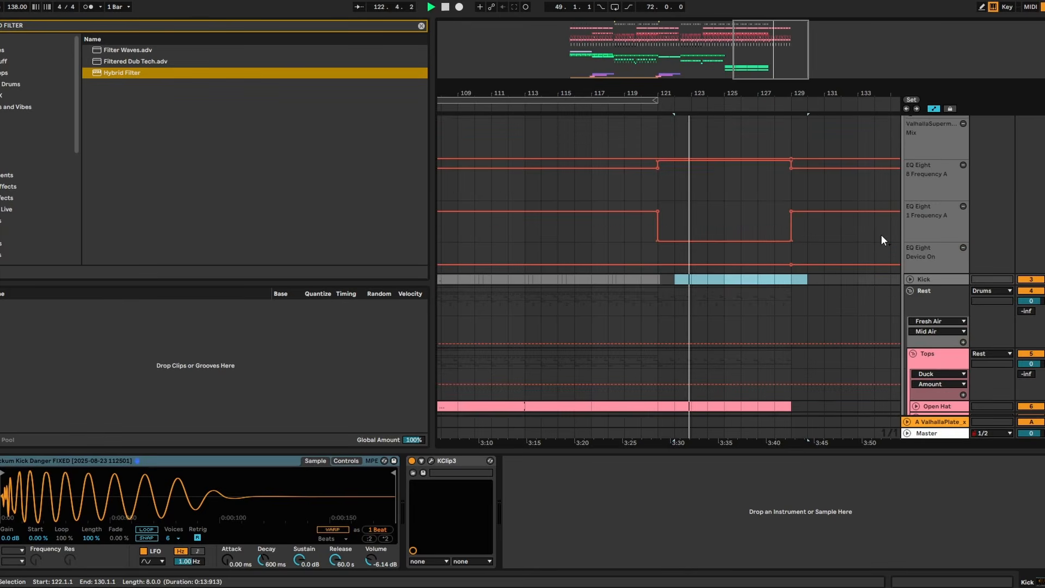
# - Fold the Rest and Drums groups and duplicate the Drums section of bars 121–129 to bar 129
pyautogui.scroll(1, 893, 256)
pyautogui.click(910, 314)
pyautogui.scroll(5, 908, 261)
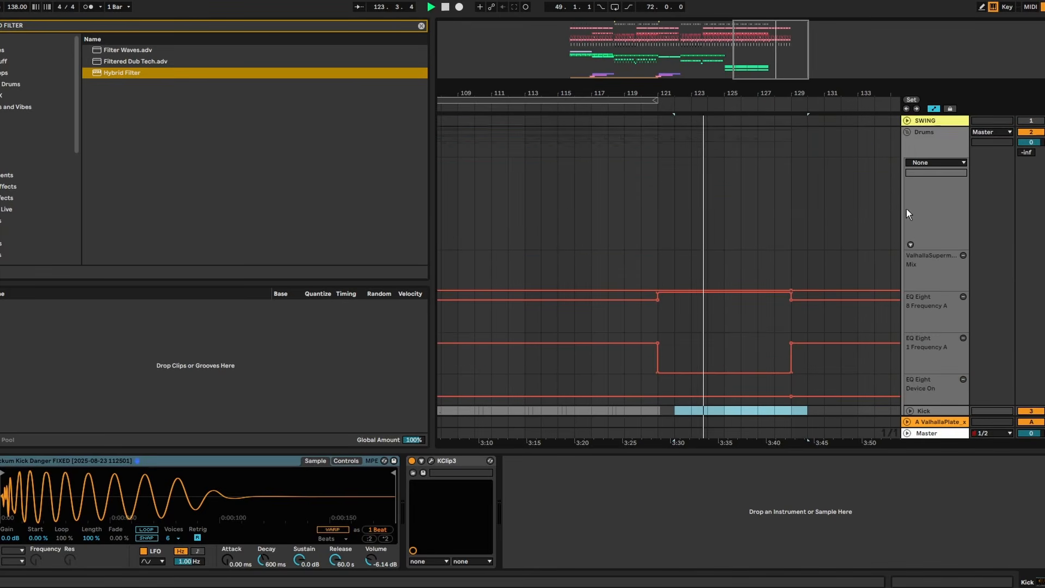
pyautogui.click(907, 132)
pyautogui.moveTo(795, 145); pyautogui.dragTo(659, 148)
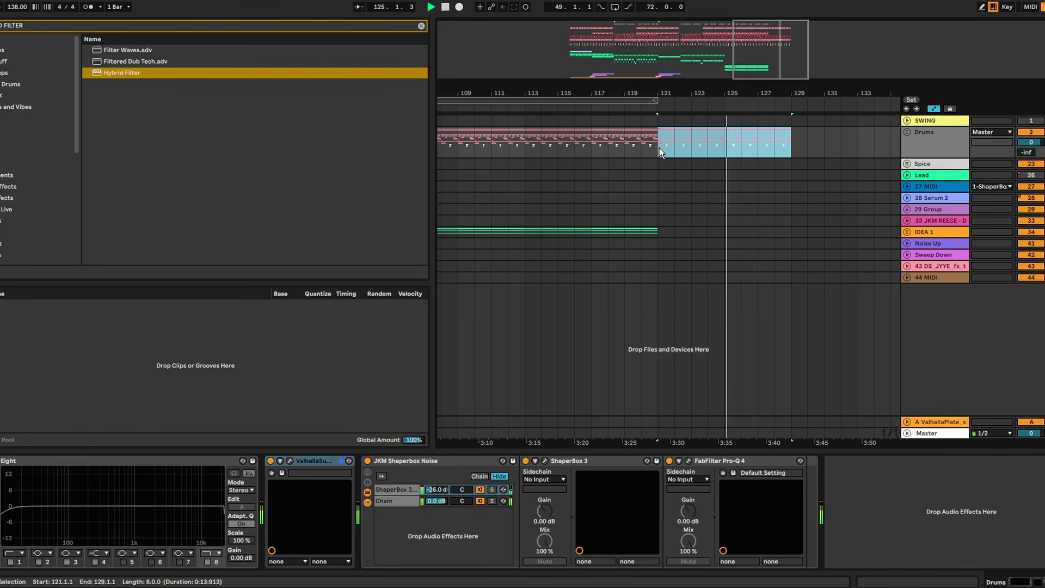
pyautogui.hotkey('ctrl', 'd')
# - Unfold the Drums group and delete the stray Kick clip at bar 129 within bars 128–131
pyautogui.click(908, 132)
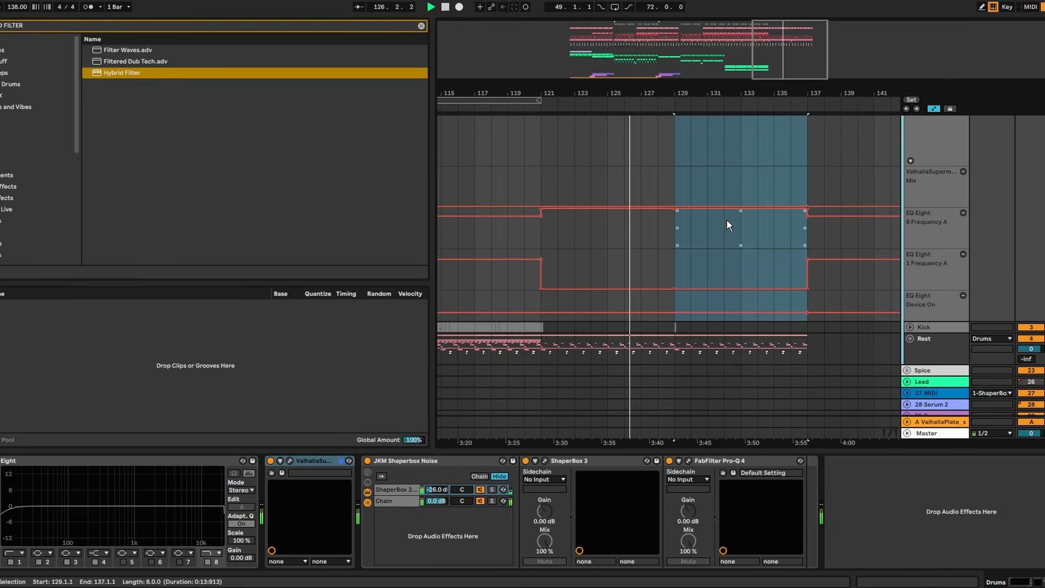
pyautogui.scroll(-4, 719, 225)
pyautogui.moveTo(705, 233); pyautogui.dragTo(660, 232)
pyautogui.press('Delete')
pyautogui.scroll(4, 677, 214)
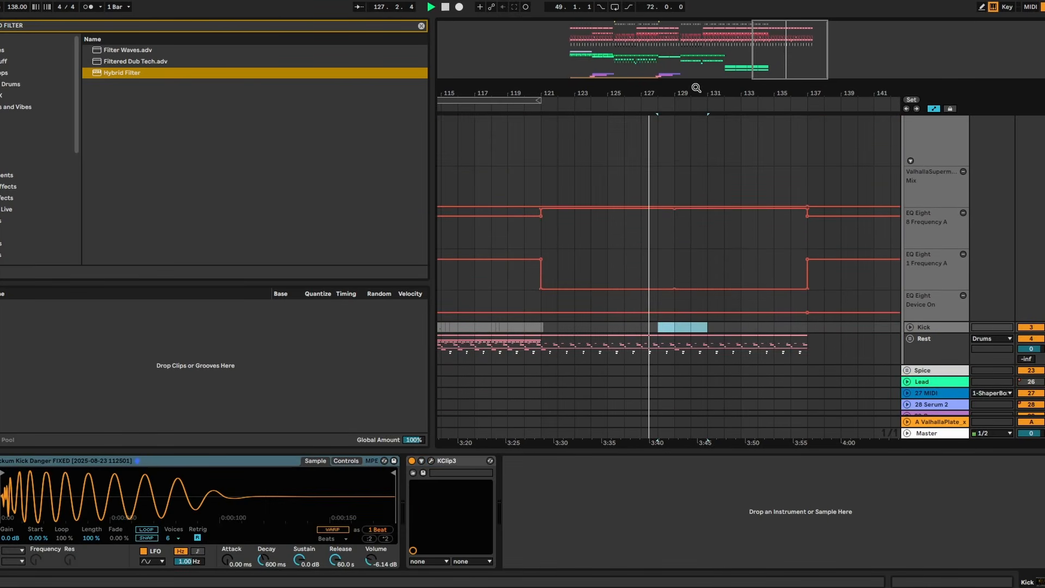
# - Set the arrangement loop to span bars 49–137 and switch it on
pyautogui.moveTo(697, 88); pyautogui.dragTo(722, 33)
pyautogui.scroll(-4, 724, 222)
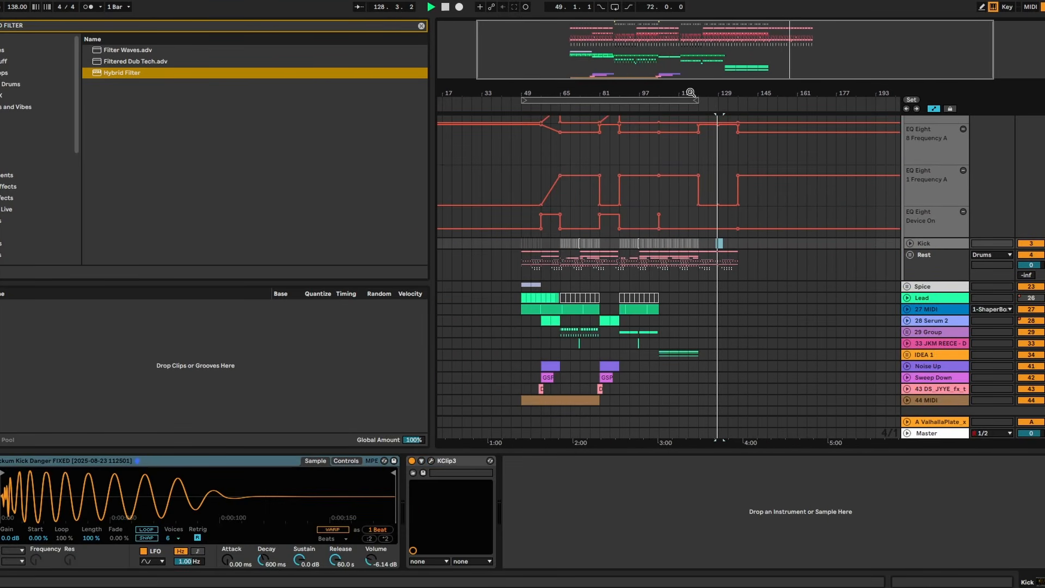
pyautogui.moveTo(691, 92); pyautogui.dragTo(678, 96)
pyautogui.click(688, 264)
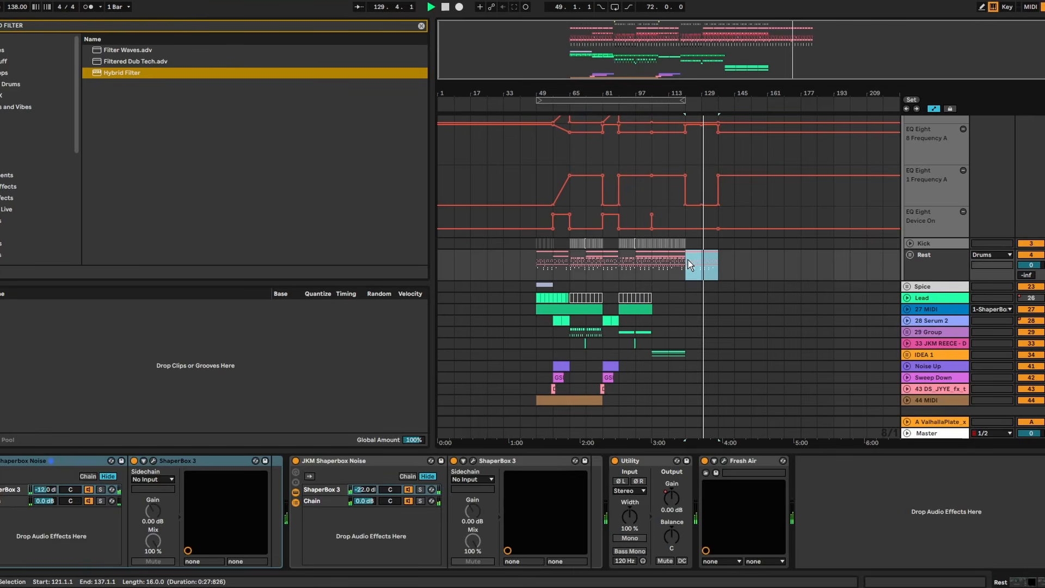
pyautogui.scroll(2, 722, 218)
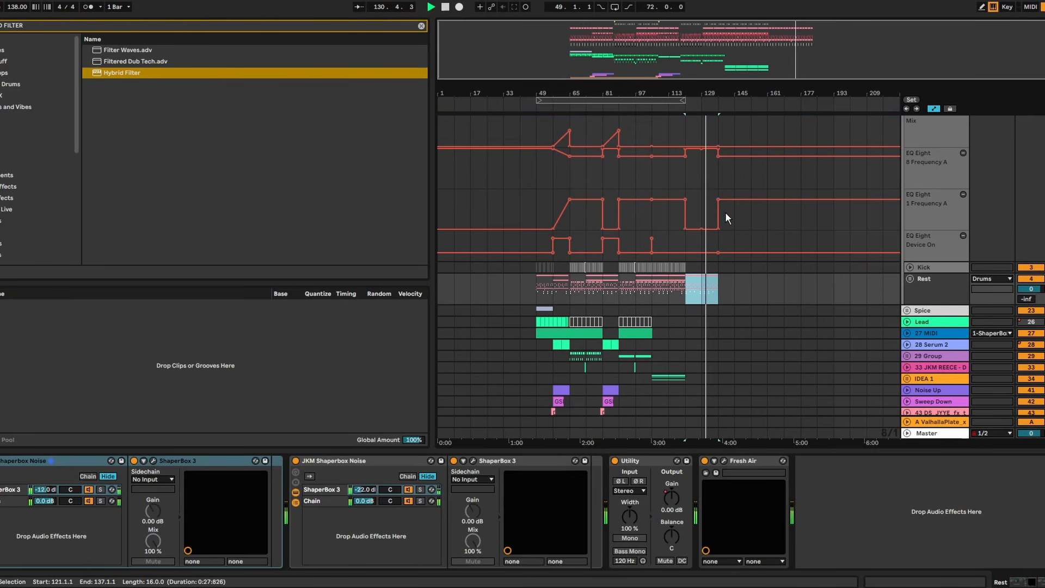
pyautogui.moveTo(710, 93); pyautogui.dragTo(734, 92)
pyautogui.scroll(-2, 759, 243)
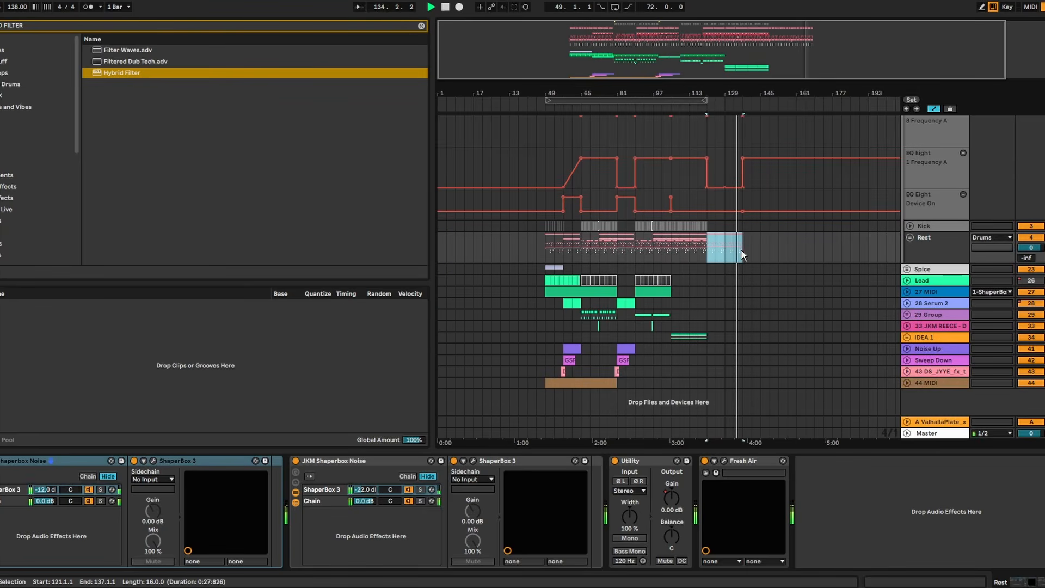
pyautogui.scroll(3, 697, 242)
pyautogui.moveTo(739, 149); pyautogui.dragTo(546, 152)
pyautogui.hotkey('ctrl', 'l')
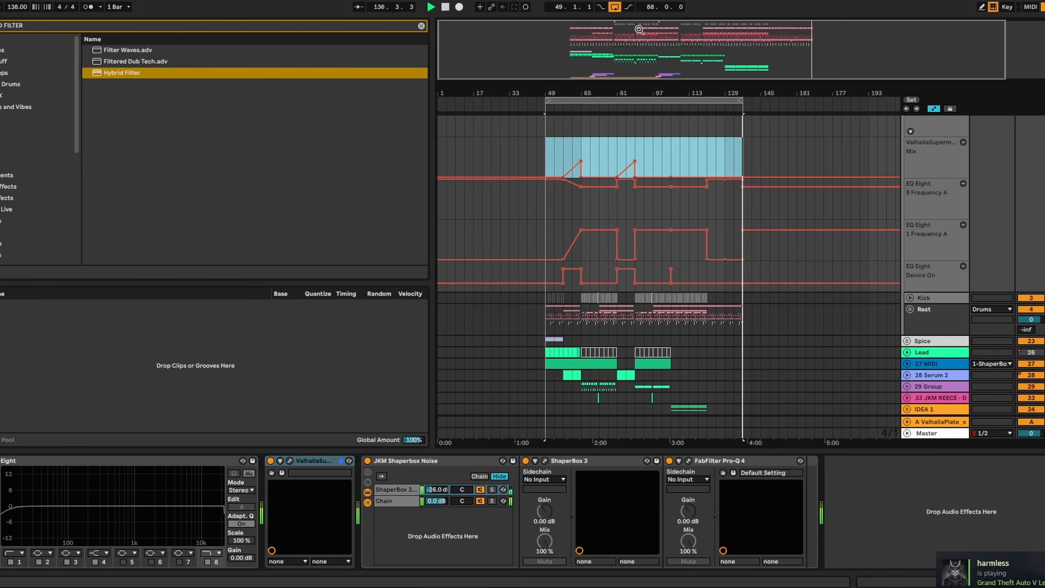
# - Raise the SEQ BASS Echo Feedback automation at bar 121 to about 116% and fold the IDEA 1 group
pyautogui.scroll(-3, 614, 405)
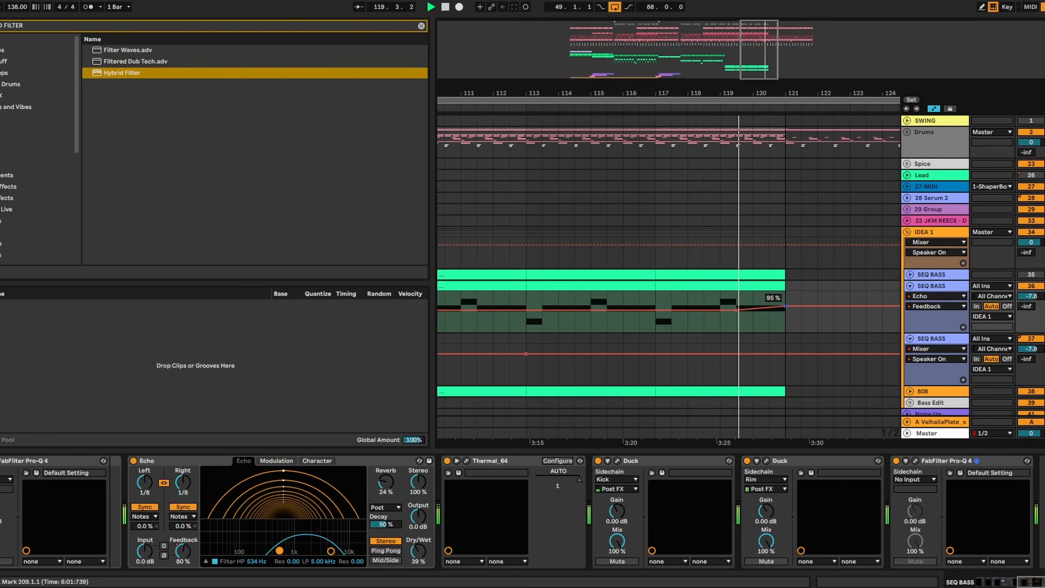
pyautogui.moveTo(785, 303); pyautogui.dragTo(786, 301)
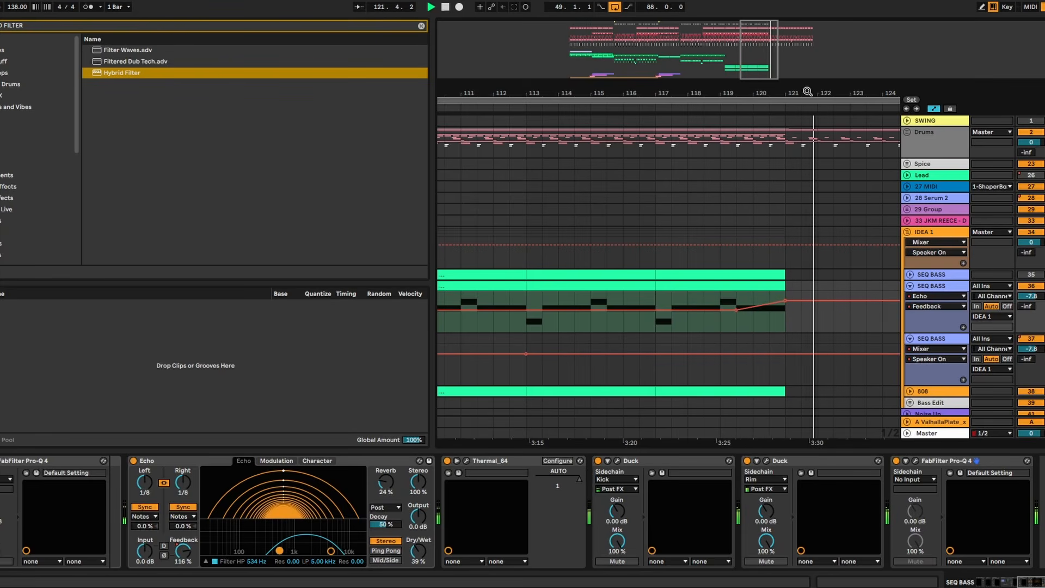
pyautogui.moveTo(808, 92); pyautogui.dragTo(585, 96)
pyautogui.moveTo(684, 98); pyautogui.dragTo(697, 60)
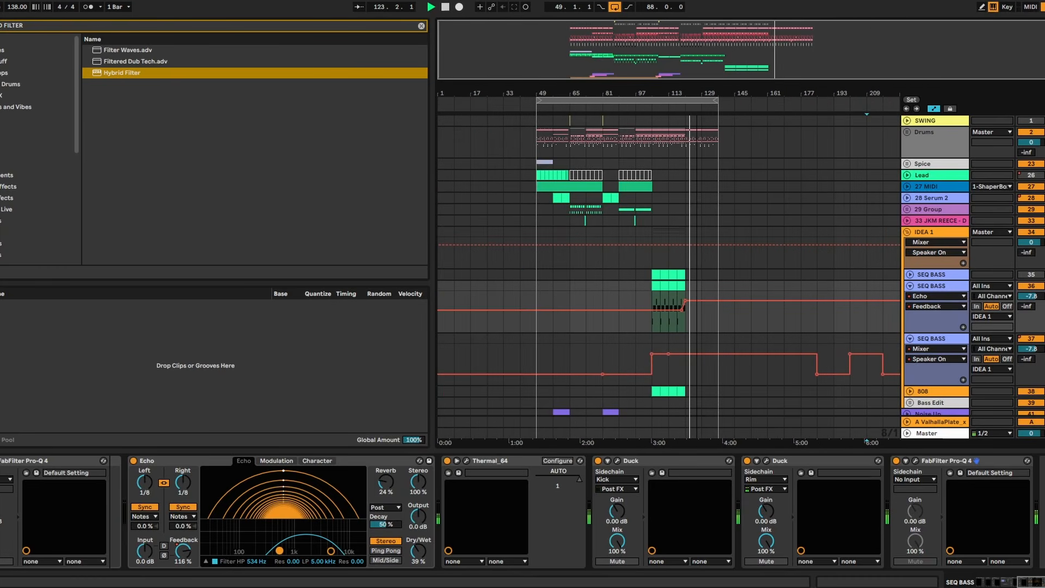
pyautogui.click(907, 233)
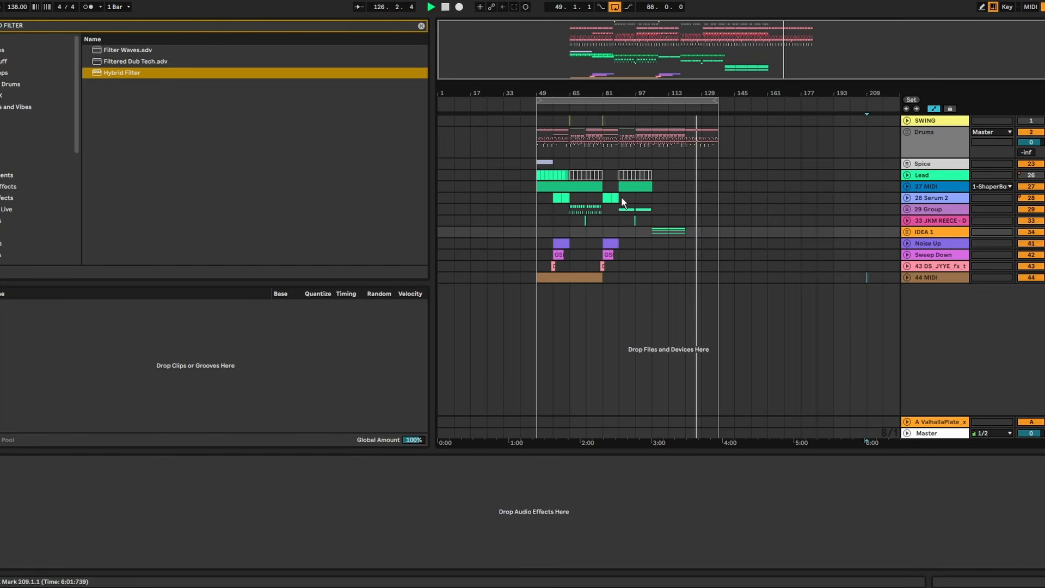
# - Copy the 28 Serum 2 clips of bars 81–89 to bar 121 and duplicate them to bar 129
pyautogui.moveTo(622, 198); pyautogui.dragTo(601, 197)
pyautogui.hotkey('ctrl', 'c')
pyautogui.click(688, 198)
pyautogui.hotkey('ctrl', 'v')
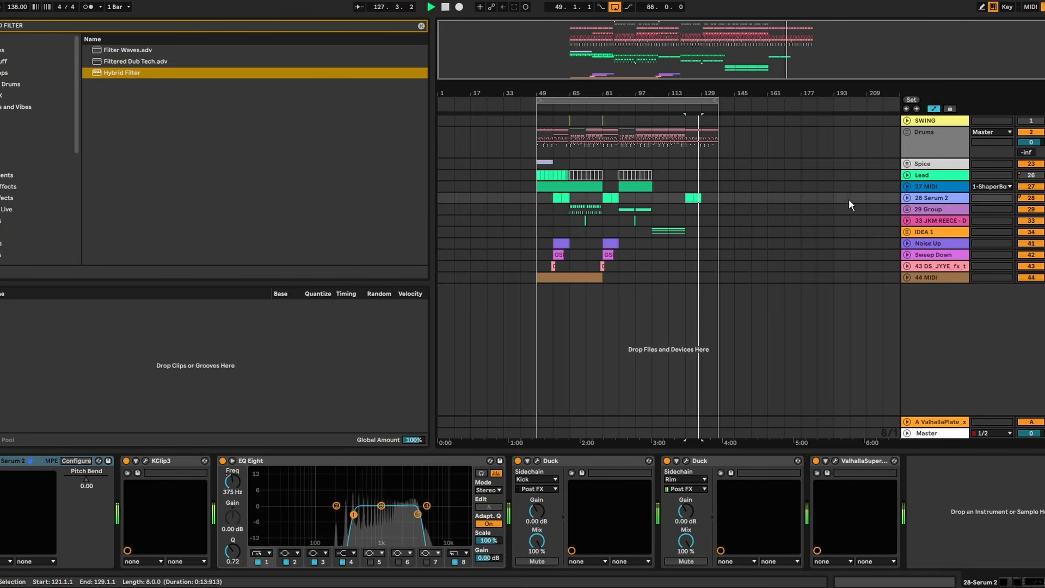
pyautogui.click(908, 198)
pyautogui.moveTo(703, 200); pyautogui.dragTo(687, 232)
pyautogui.hotkey('ctrl', 'd')
# - Stretch the Serum 2 EQ Eight 8 Frequency A ramp across bars 121–137 and play from bar 120
pyautogui.scroll(5, 702, 231)
pyautogui.click(682, 224)
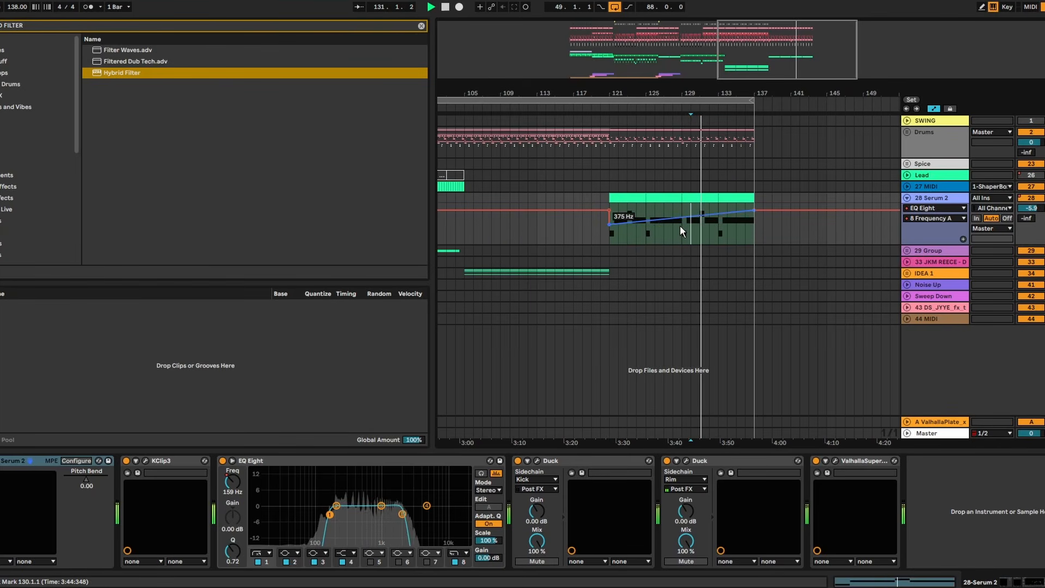
pyautogui.click(600, 174)
pyautogui.press('space')
pyautogui.press('space')
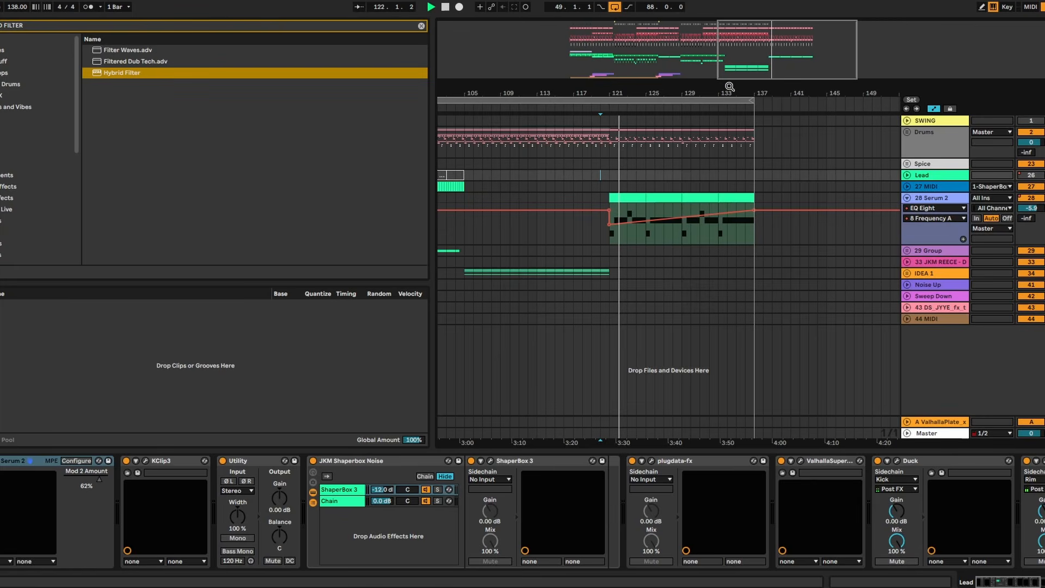
# - Show the EQ Eight 1 Frequency A automation in a separate lane under 28 Serum 2
pyautogui.moveTo(730, 90); pyautogui.dragTo(713, 92)
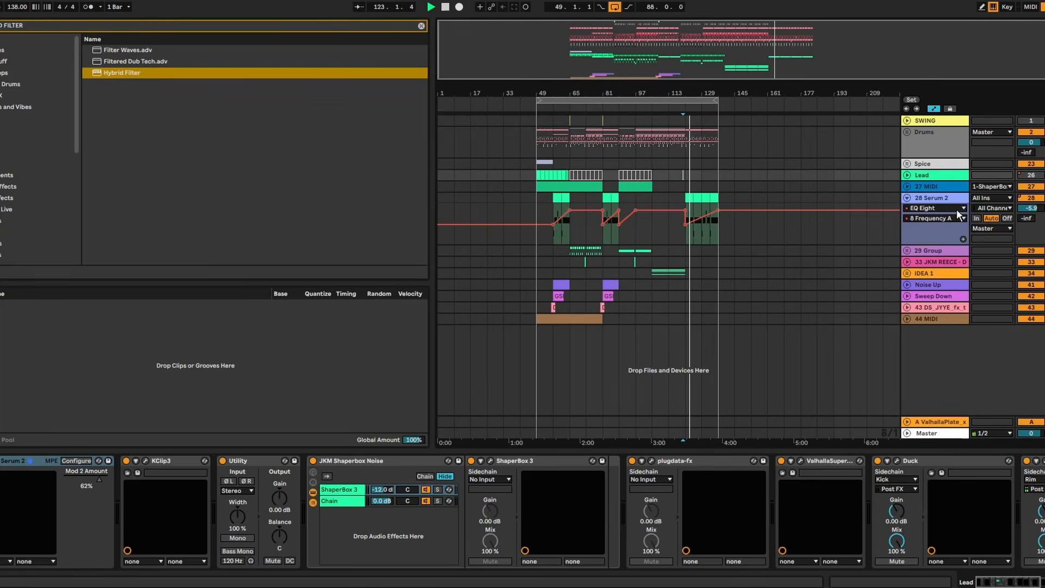
pyautogui.click(961, 218)
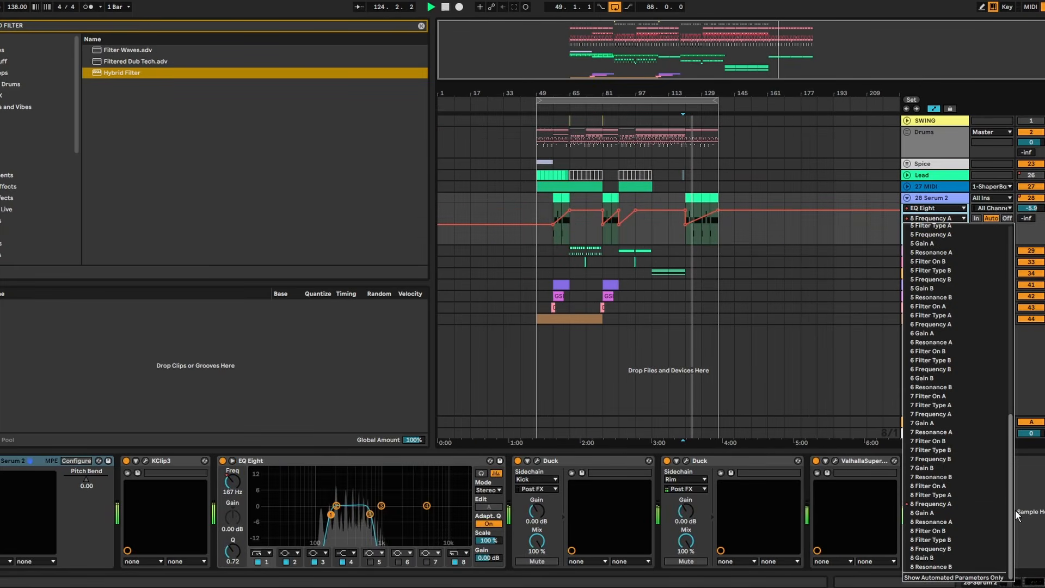
pyautogui.click(1017, 512)
pyautogui.click(918, 218)
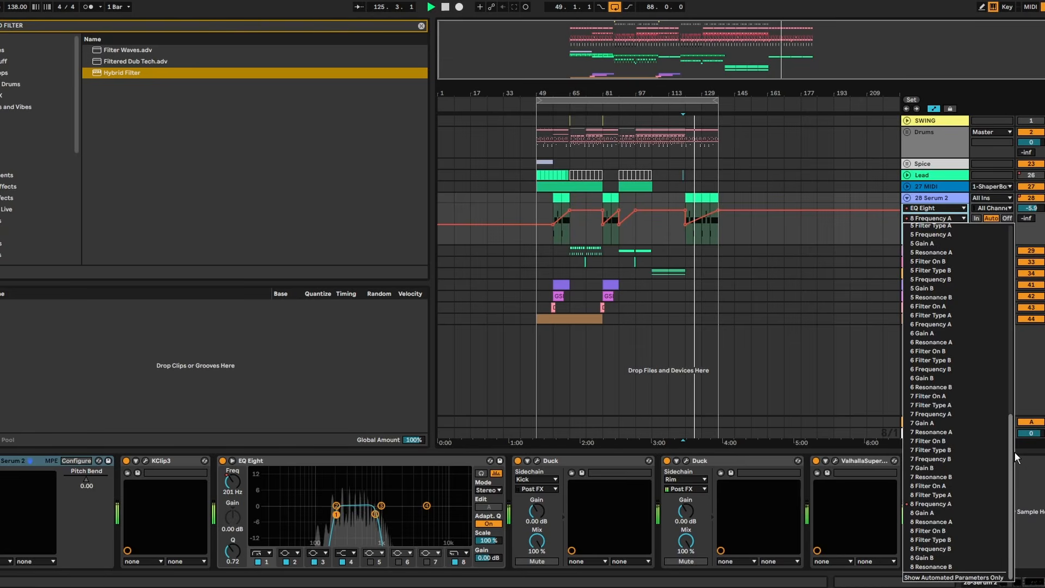
pyautogui.click(916, 281)
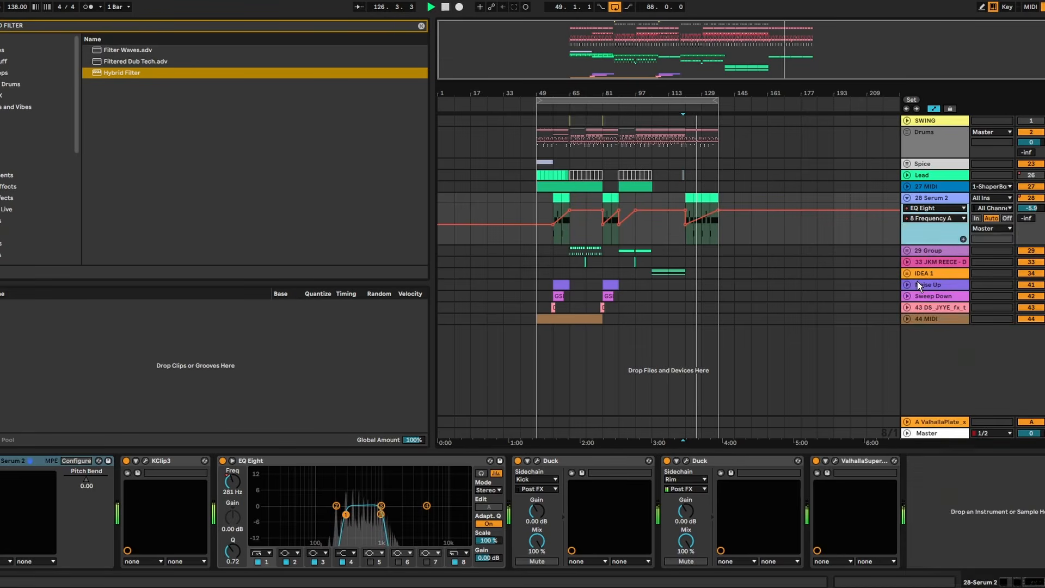
pyautogui.click(964, 241)
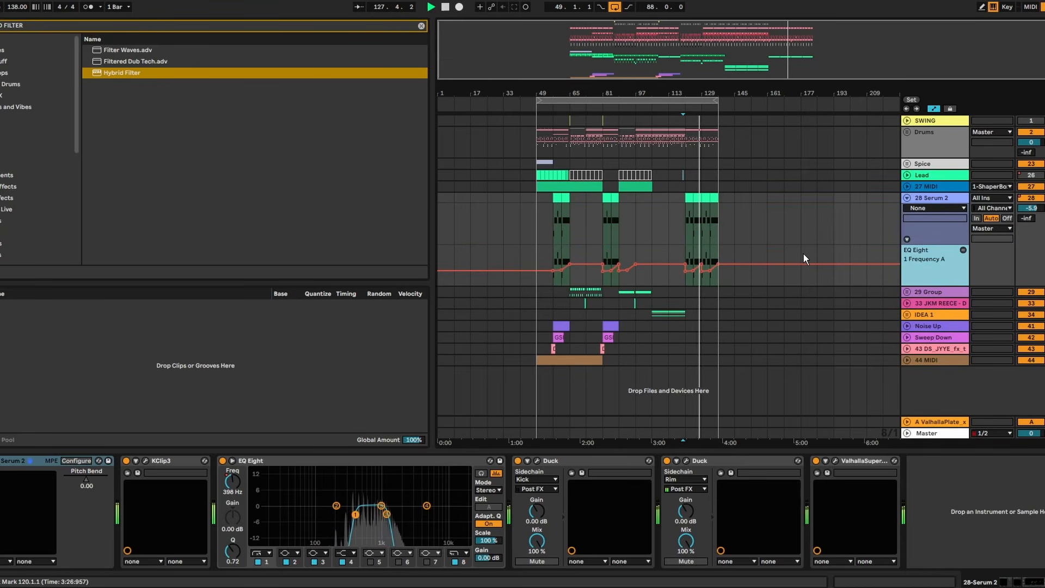
# - Reshape Serum 2's 1 Frequency A automation to stay low until bar 129 and rise to 137, and duplicate the bar 121–125 clip with envelopes locked
pyautogui.moveTo(691, 93); pyautogui.dragTo(721, 171)
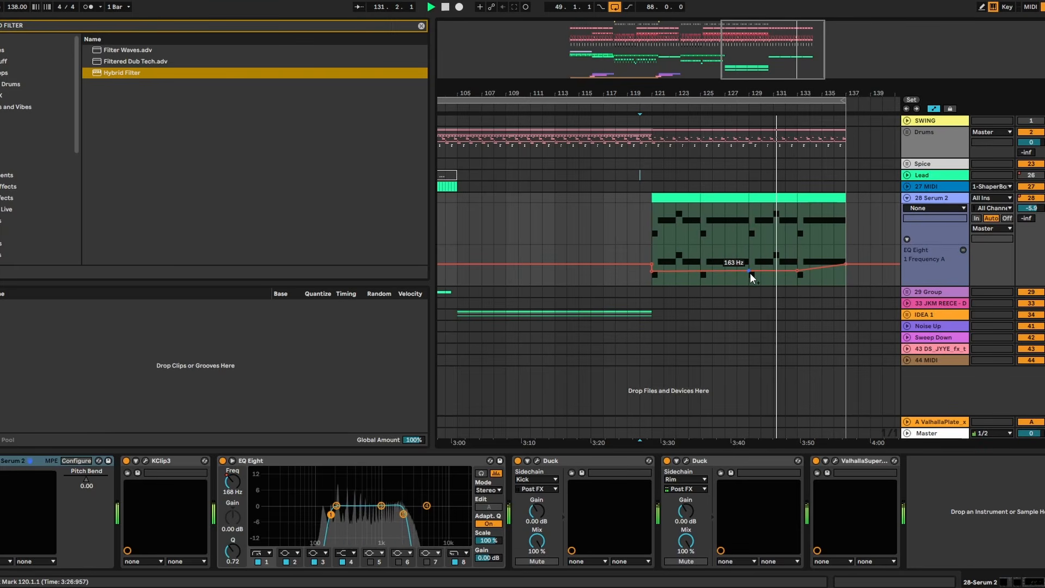
pyautogui.click(648, 265)
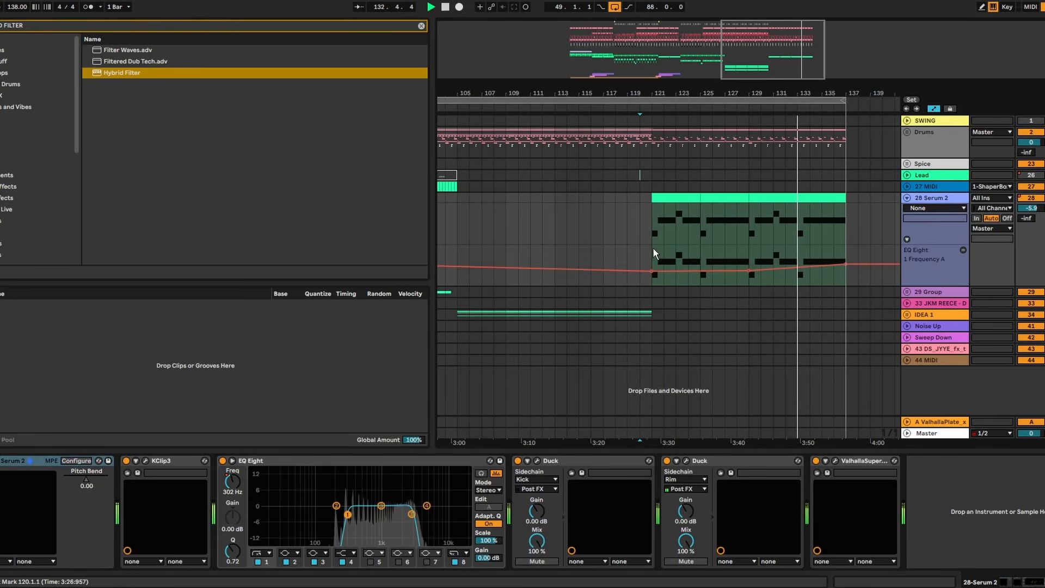
pyautogui.click(693, 199)
pyautogui.hotkey('ctrl', 'd')
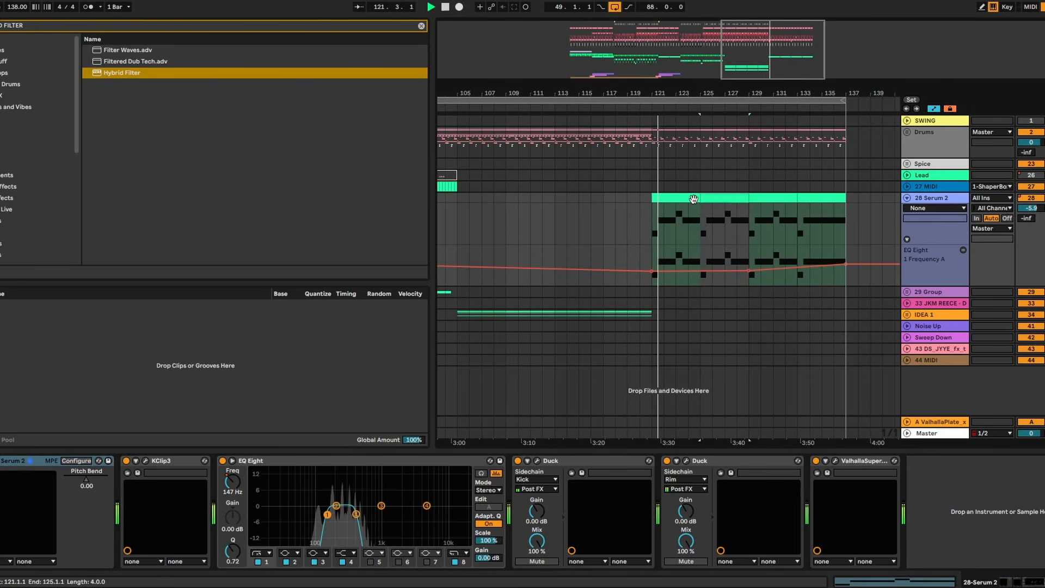
# - Copy the Lead clips of bars 49–121 to bar 121
pyautogui.press('-')
pyautogui.press('-')
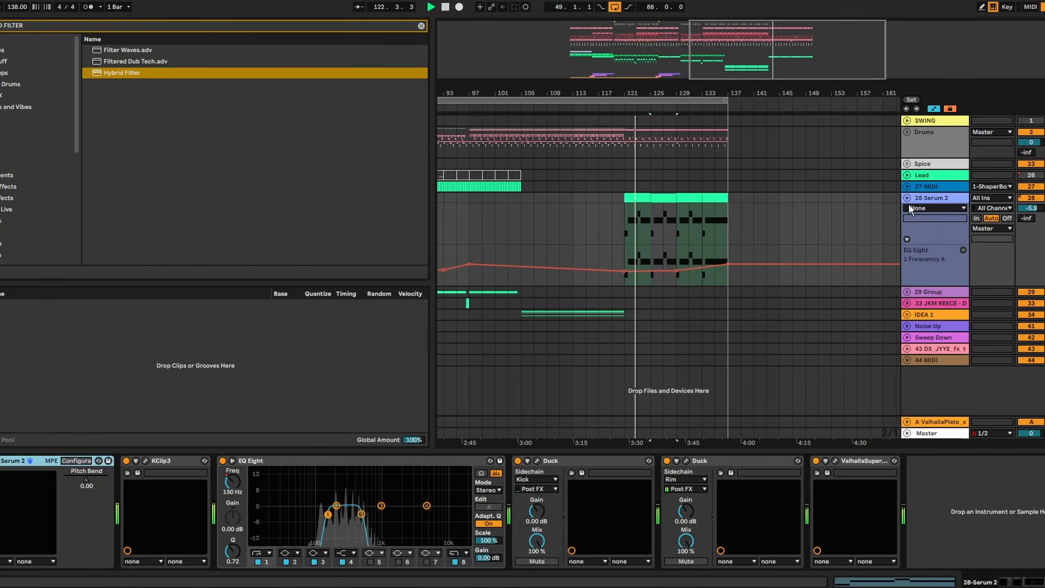
pyautogui.moveTo(697, 82); pyautogui.dragTo(688, 2)
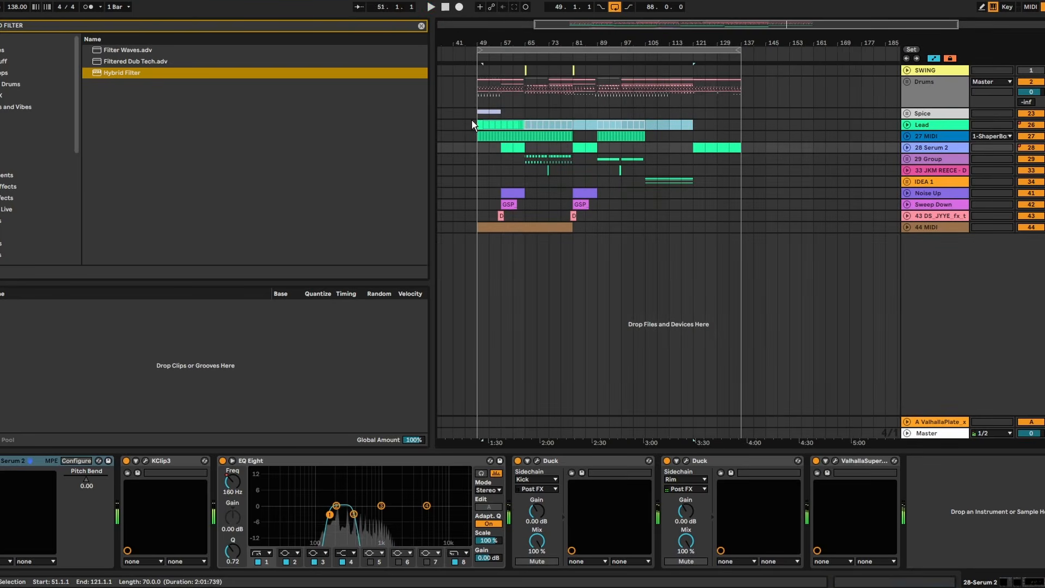
pyautogui.moveTo(475, 122); pyautogui.dragTo(926, 128)
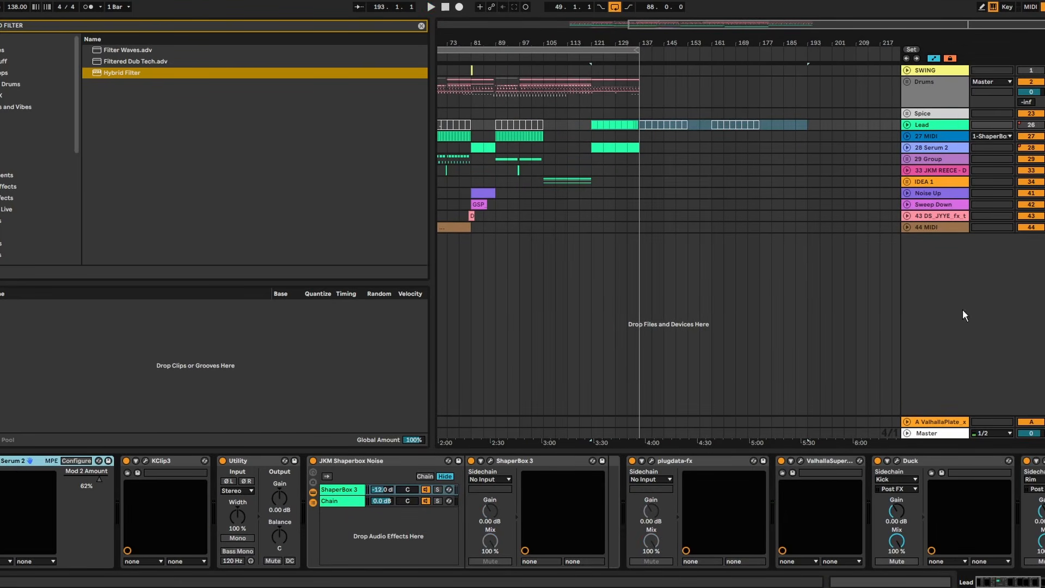
# - Search the browser for EQ and add EQ Eight to the end of the Lead track's device chain
pyautogui.hscroll(10, 523, 511)
pyautogui.hotkey('ctrl', 'f')
pyautogui.write('EQ')
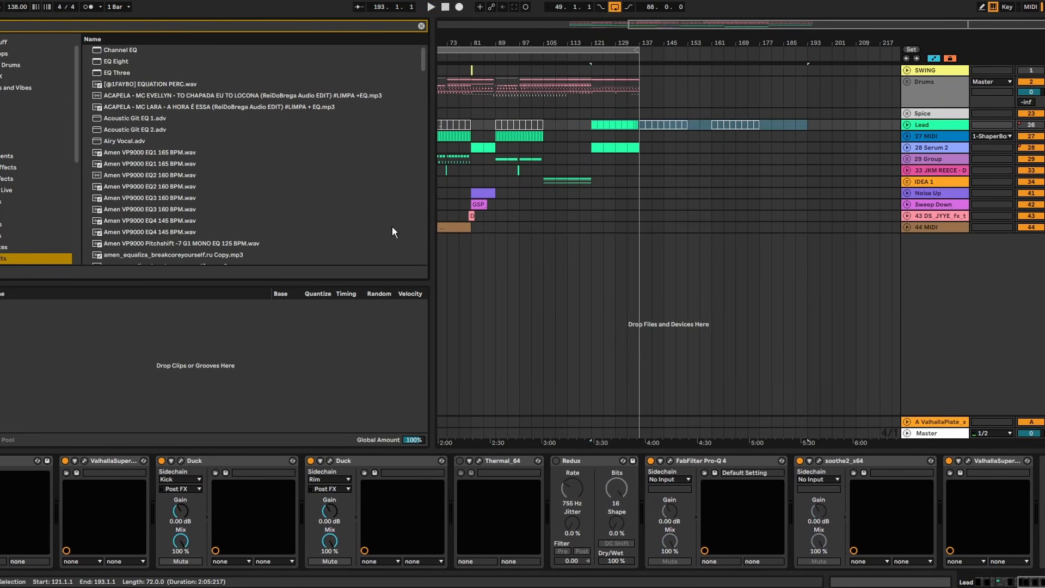
pyautogui.click(117, 64)
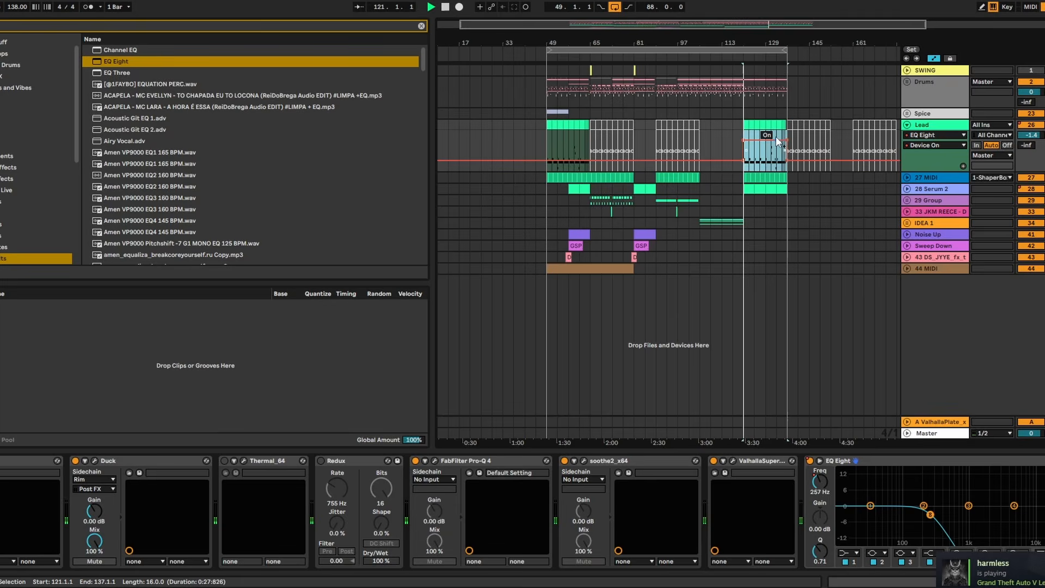
pyautogui.click(776, 136)
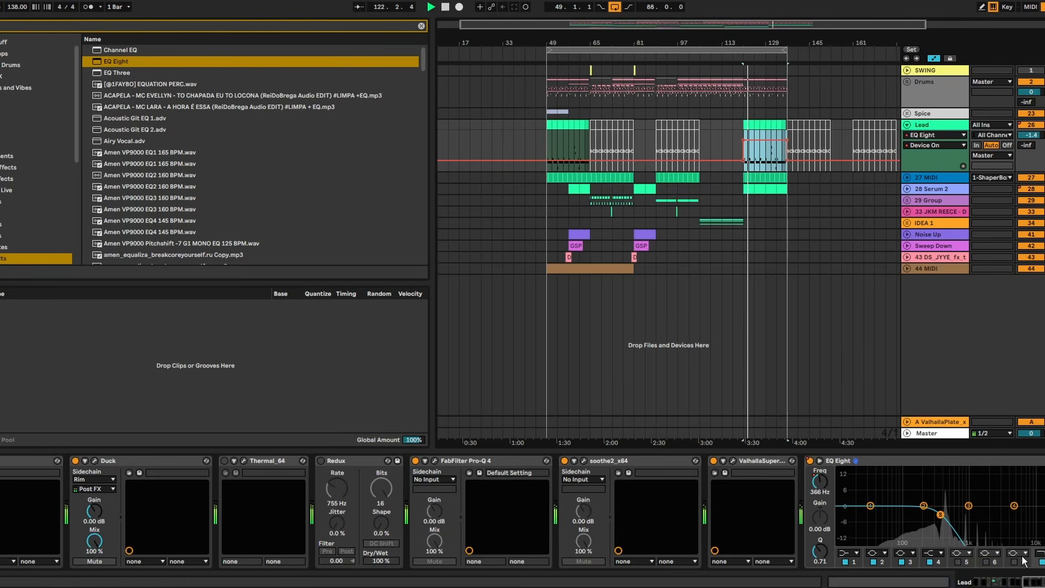
# - Change band 8 of the Lead track's EQ Eight to a steeper low-pass filter
pyautogui.click(1041, 552)
pyautogui.click(1041, 545)
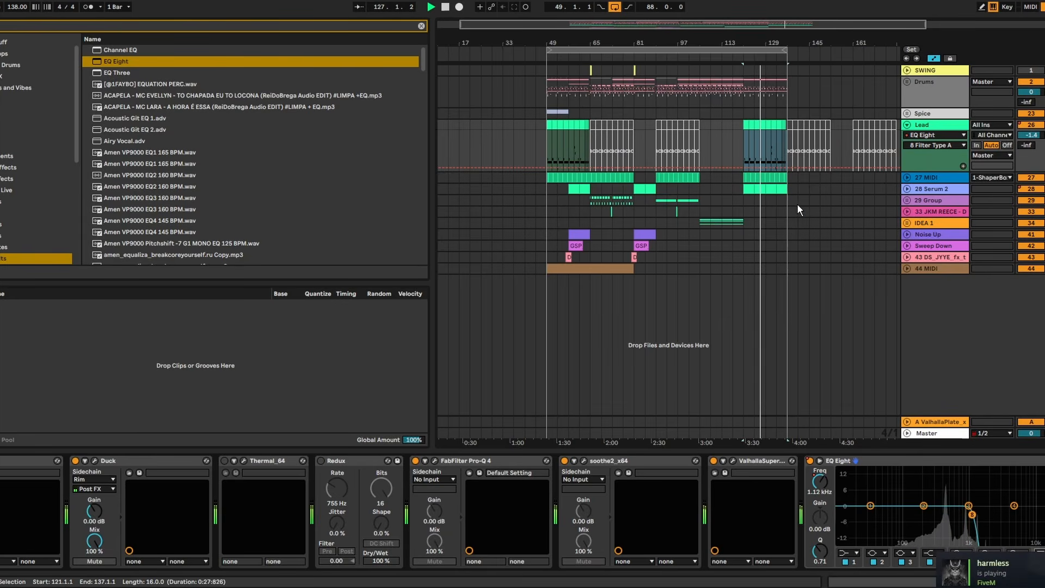
pyautogui.moveTo(778, 42); pyautogui.dragTo(778, 93)
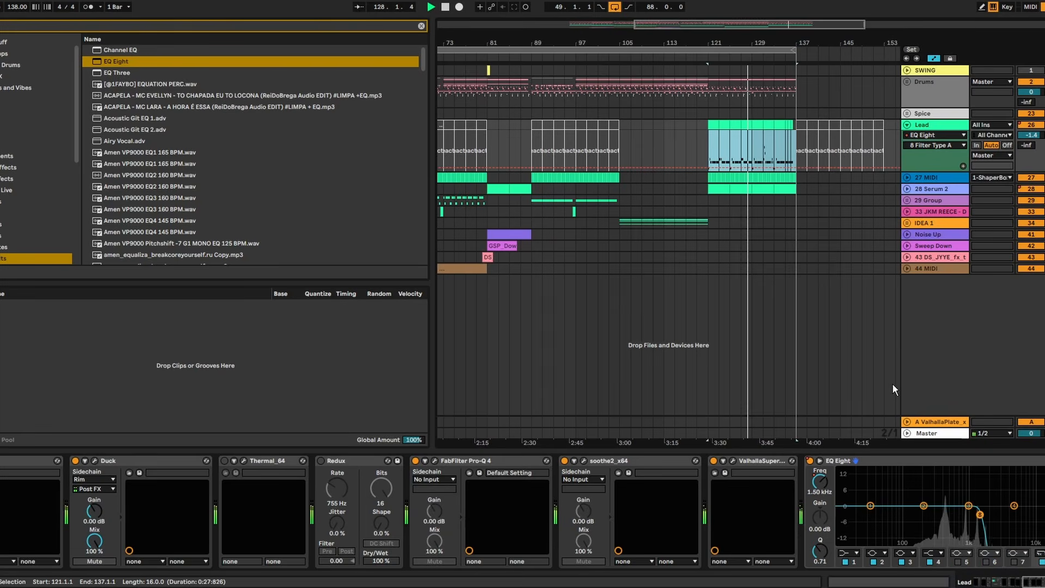
# - Switch to the Notepad notes to check the plan for the second drop and outro, and return to Ableton Live
pyautogui.hotkey('alt', 'Tab')
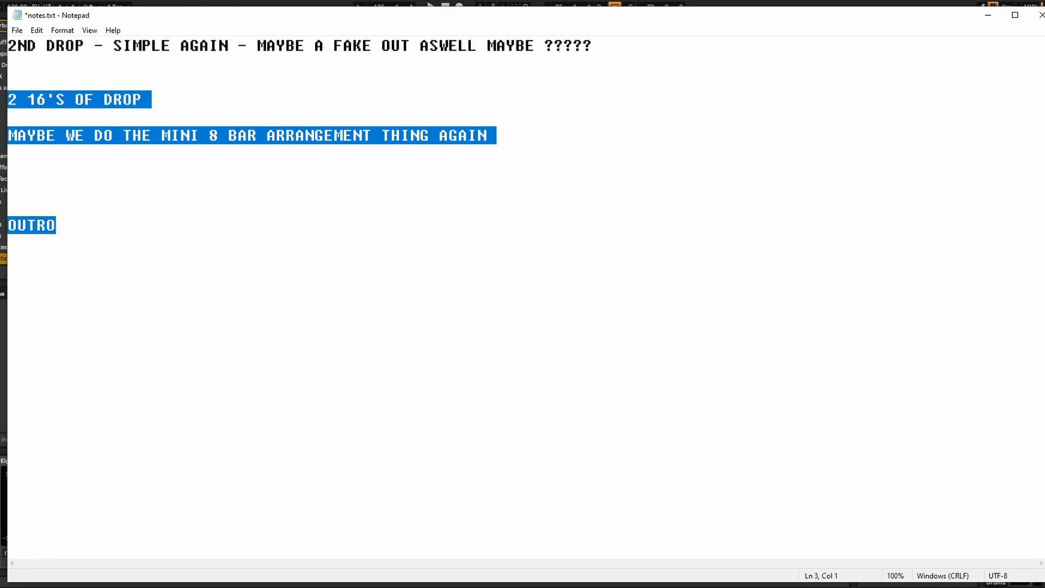
pyautogui.click(558, 397)
pyautogui.hotkey('alt', 'Tab')
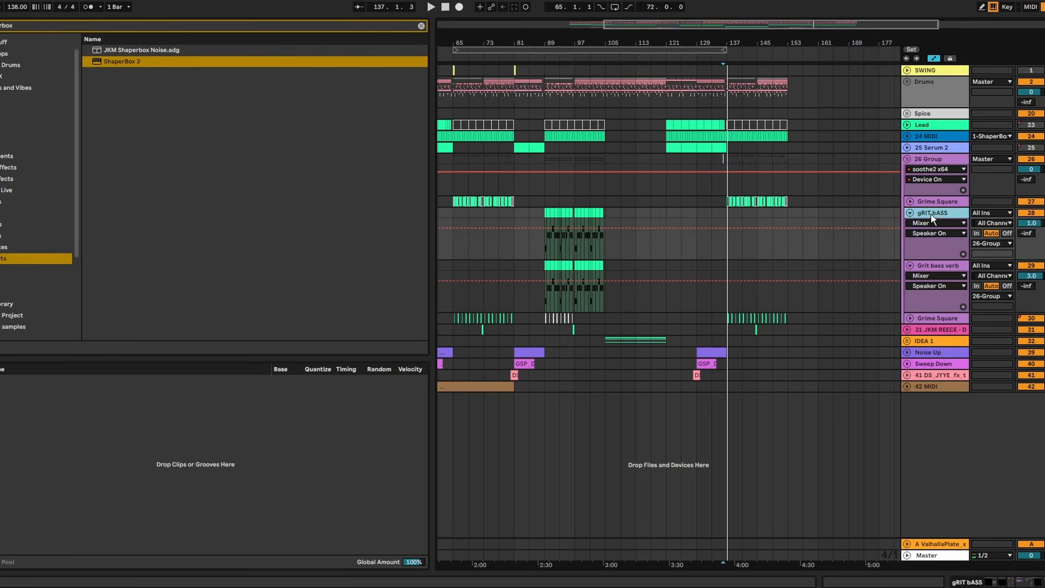
# - Duplicate the gRIT bASS track and delete the copy's clips within bars 89–141
pyautogui.hotkey('ctrl', 'd')
pyautogui.moveTo(744, 272); pyautogui.dragTo(547, 262)
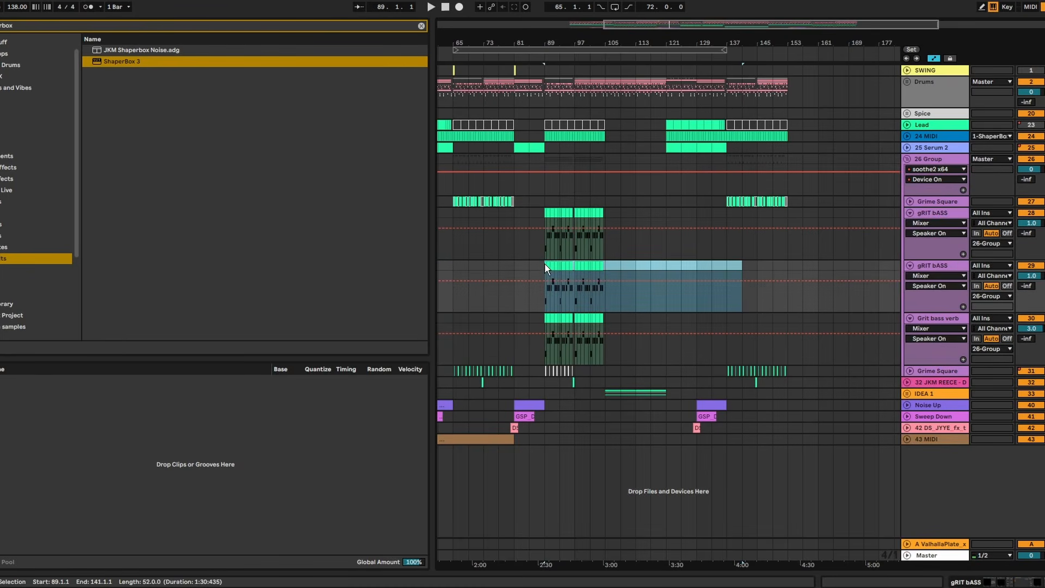
pyautogui.press('Delete')
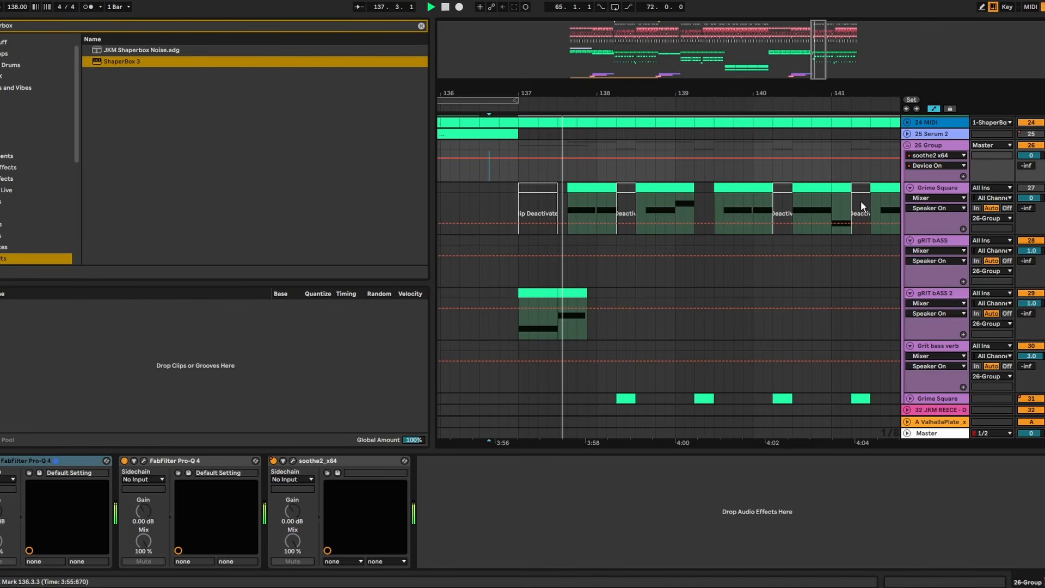
# - Extend the gRIT bASS 2 clip at 137.3 to bar 139, lengthen its E0 note with Legato to fill it, and play from bar 136
pyautogui.moveTo(678, 294); pyautogui.dragTo(556, 294)
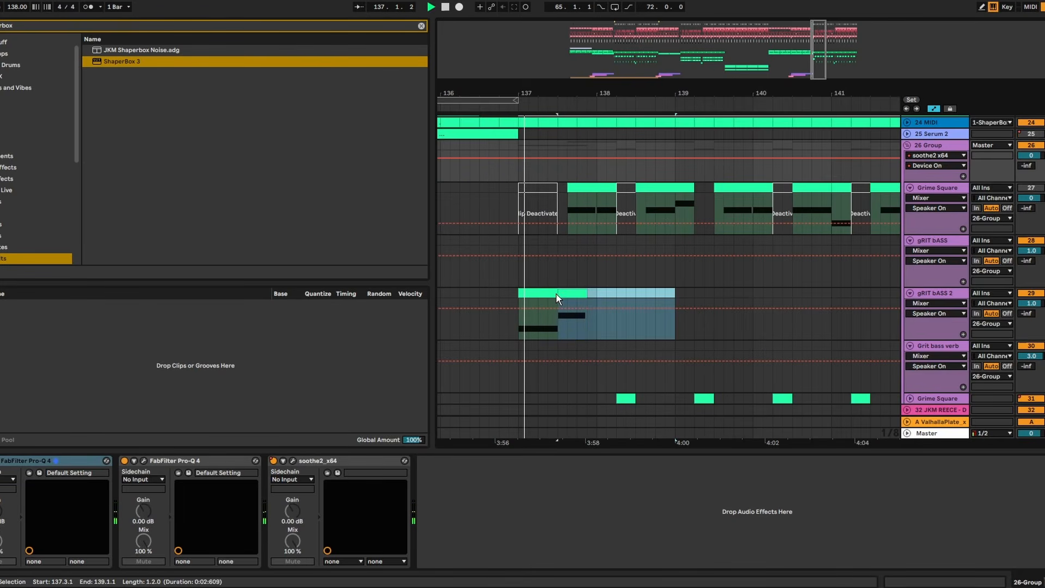
pyautogui.doubleClick(566, 293)
pyautogui.moveTo(375, 467); pyautogui.dragTo(299, 371)
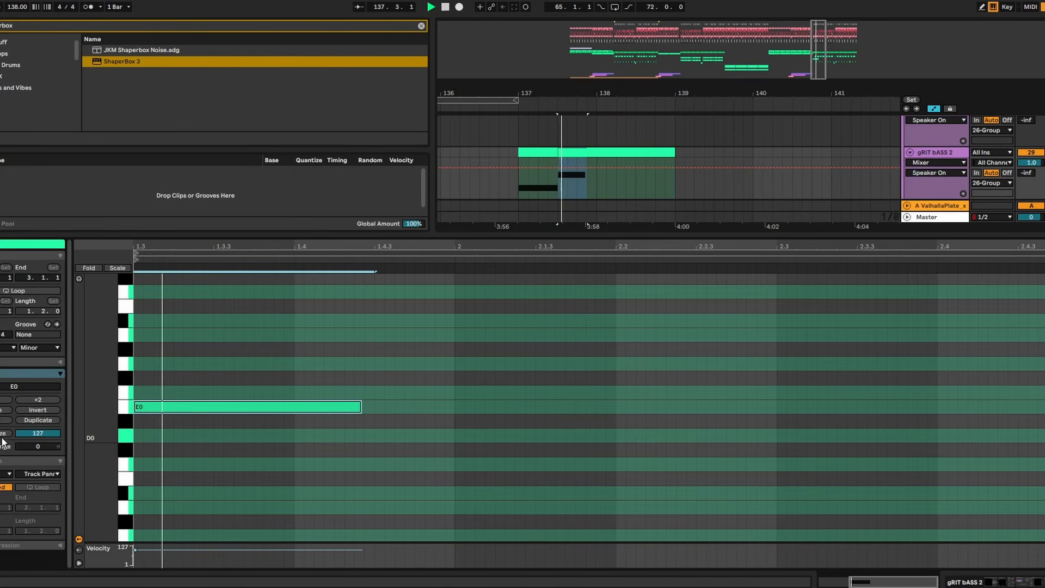
pyautogui.click(3, 421)
pyautogui.hotkey('ctrl', 'alt', 'l')
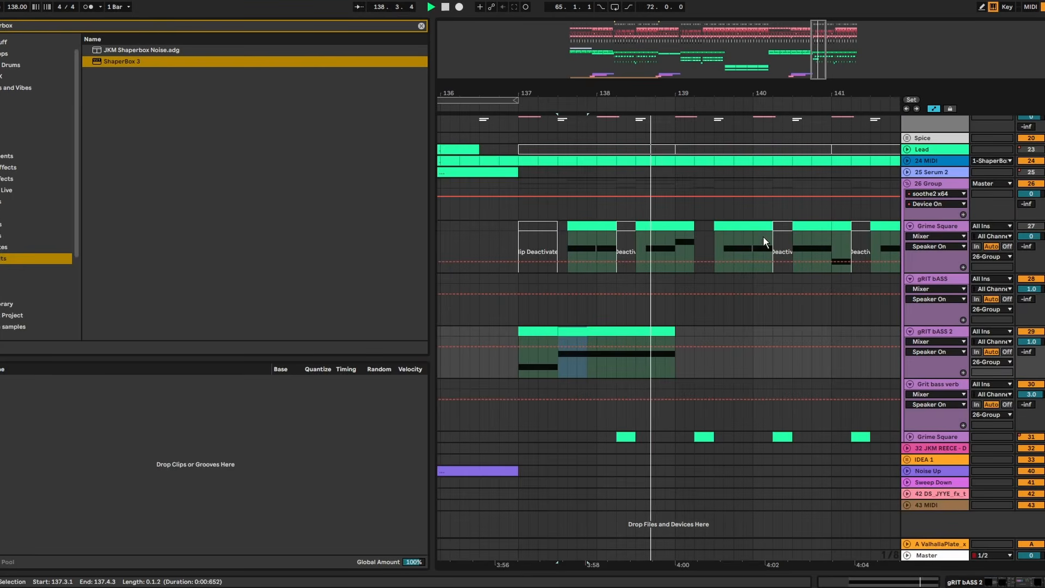
pyautogui.click(455, 302)
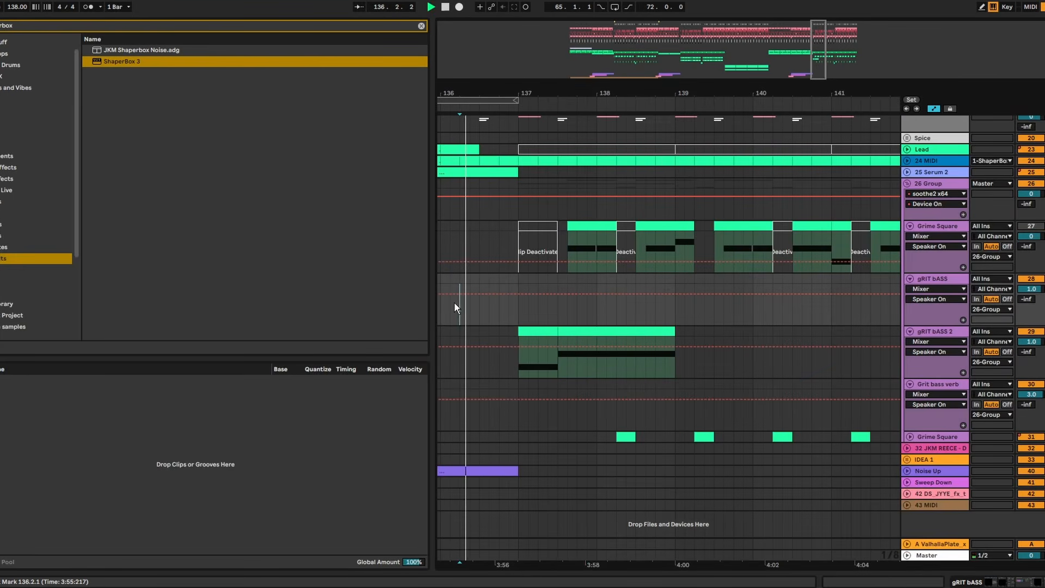
# - Deactivate the second Grime Square track's clip at 138.2 and add a JKM REECE clip spanning 139.2 to 141
pyautogui.click(627, 436)
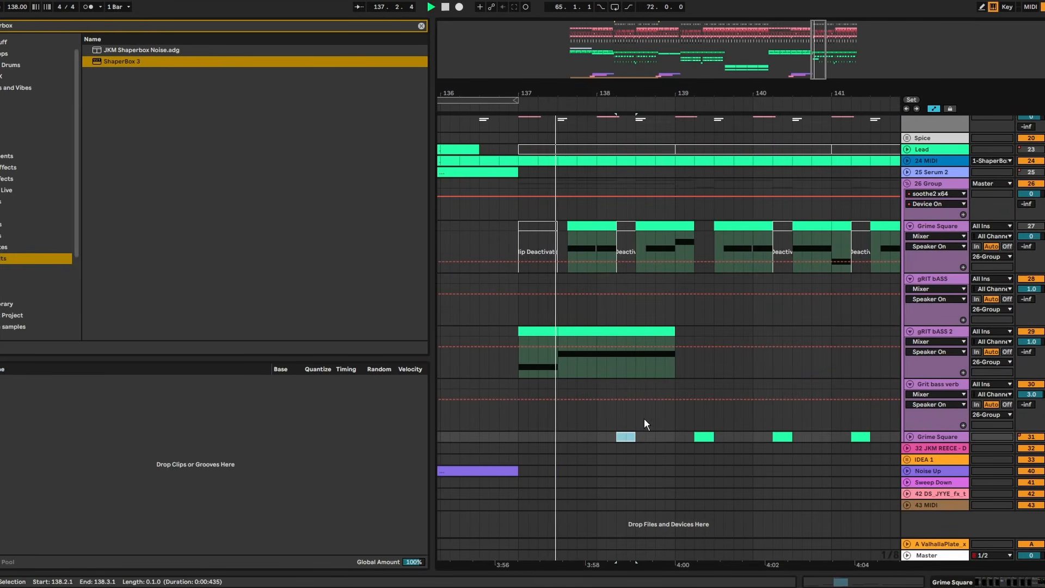
pyautogui.moveTo(693, 86)
pyautogui.mouseDown()
pyautogui.moveTo(693, 68)
pyautogui.moveTo(694, 84)
pyautogui.mouseUp()
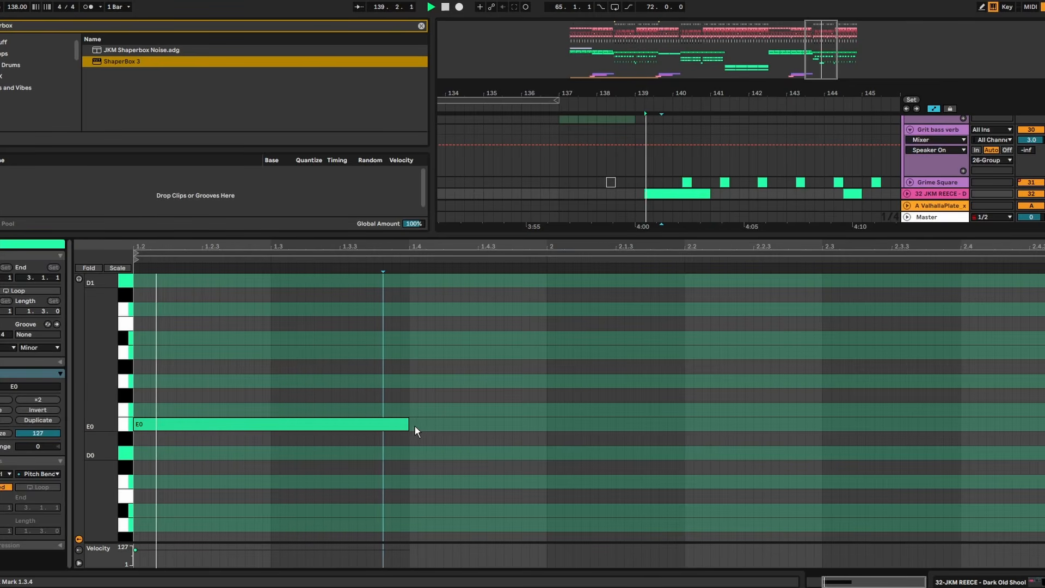
# - Lengthen the E0 note in the JKM REECE clip to the clip's end and reshape its Pitch Bend envelope into one gradual fall
pyautogui.moveTo(408, 425); pyautogui.dragTo(1044, 425)
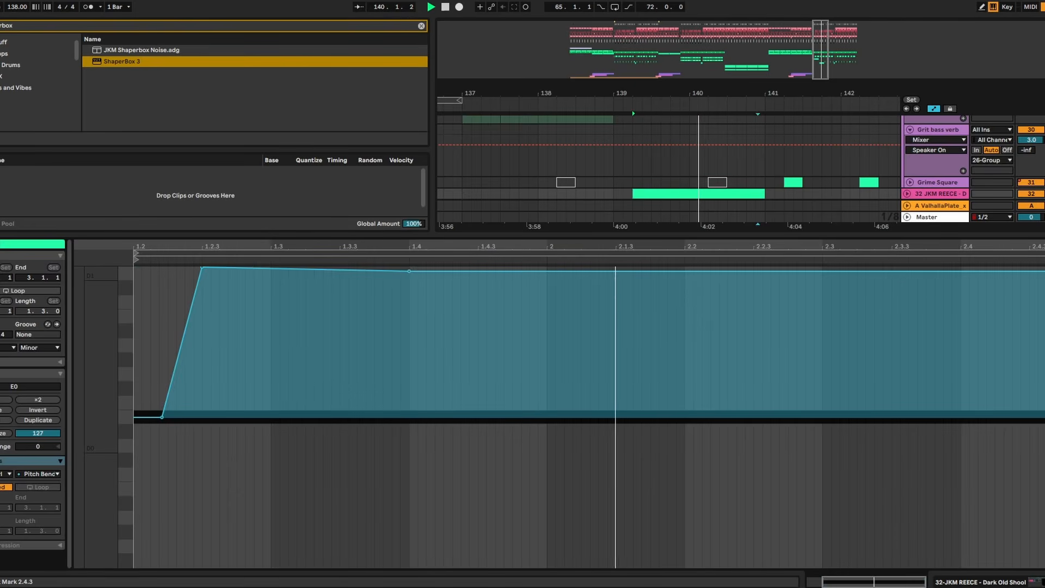
pyautogui.doubleClick(1044, 281)
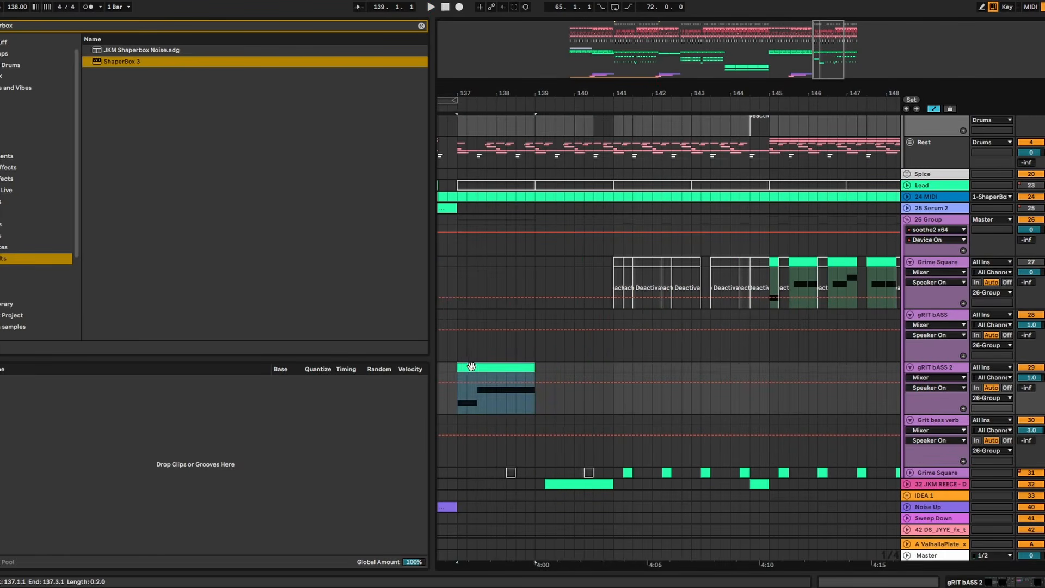
# - Copy the gRIT bASS 2 clip from bar 137 to the gRIT bASS track at bar 141 and play the result
pyautogui.click(630, 326)
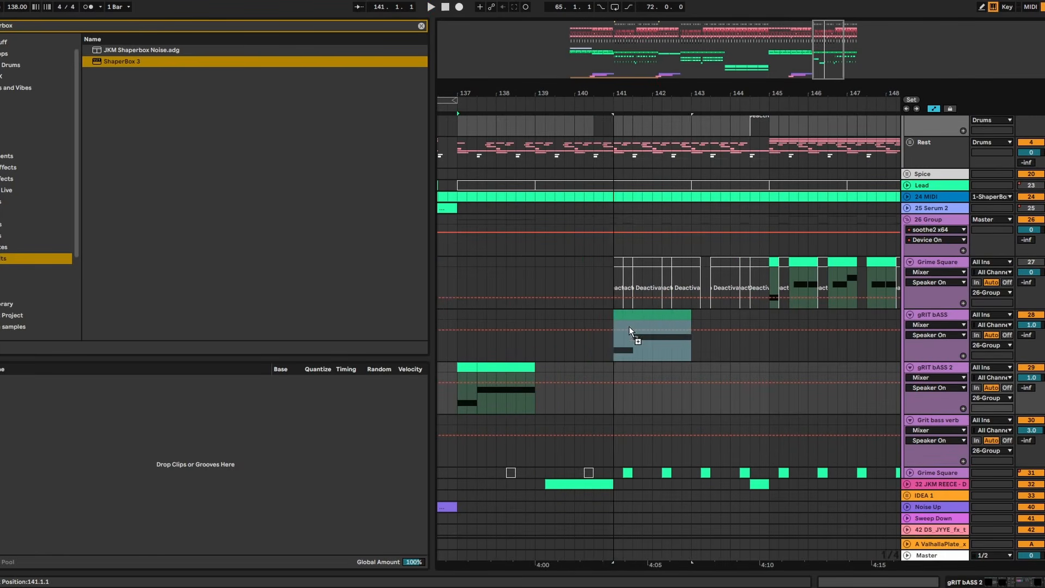
pyautogui.moveTo(630, 326); pyautogui.dragTo(624, 325)
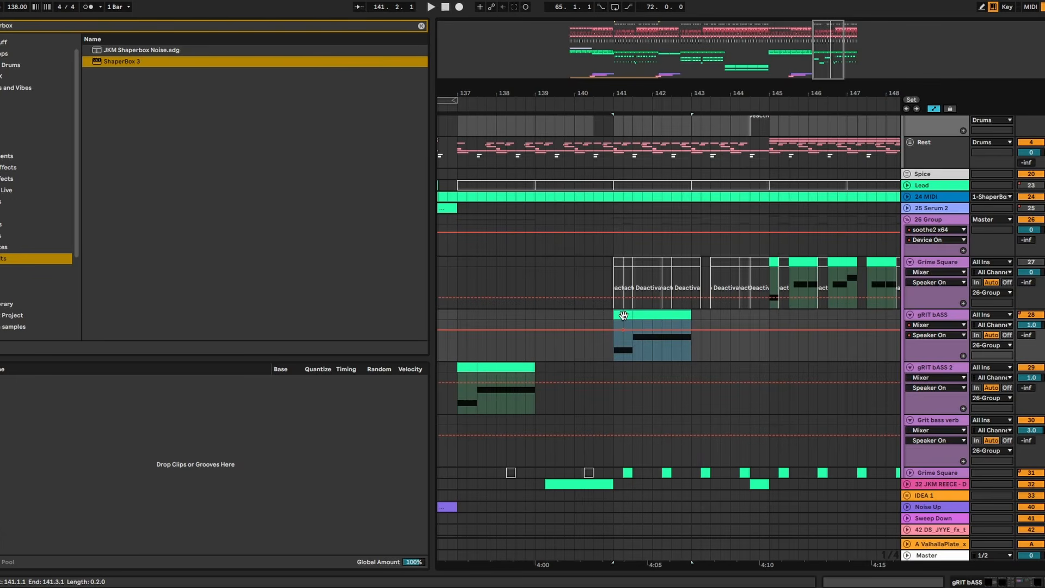
pyautogui.press('space')
pyautogui.scroll(-2, 623, 330)
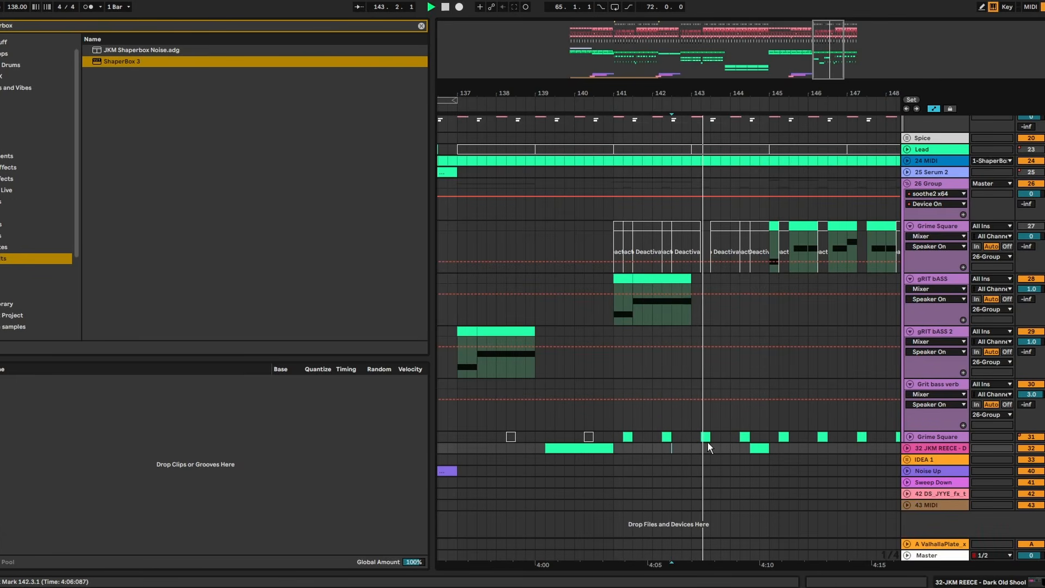
pyautogui.press('space')
# - Remove the second Grime Square track's clips at 141.2 and 142.2 and play from the clip at 143.2
pyautogui.click(627, 436)
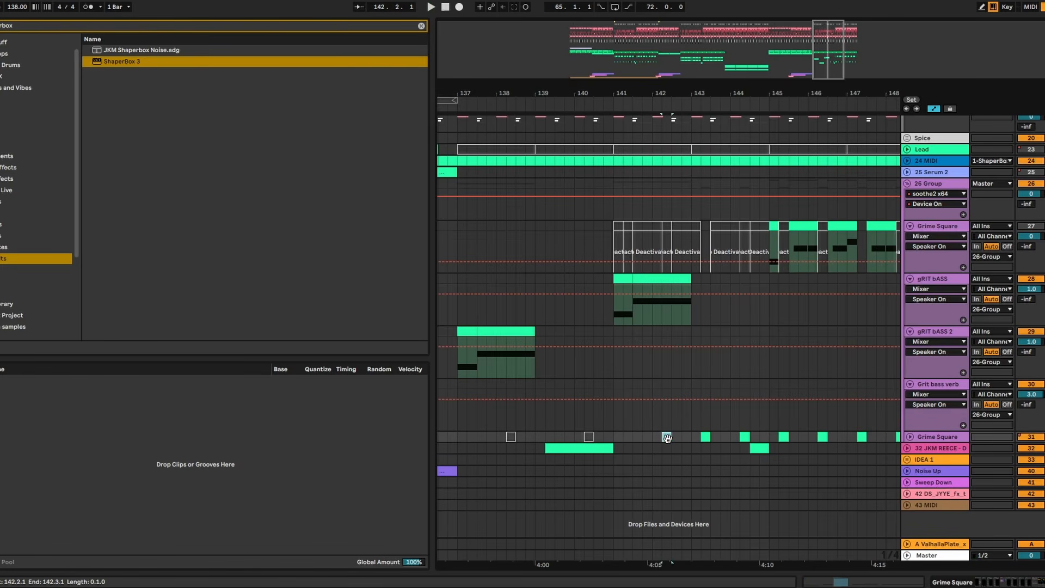
pyautogui.press('space')
pyautogui.moveTo(731, 93); pyautogui.dragTo(731, 142)
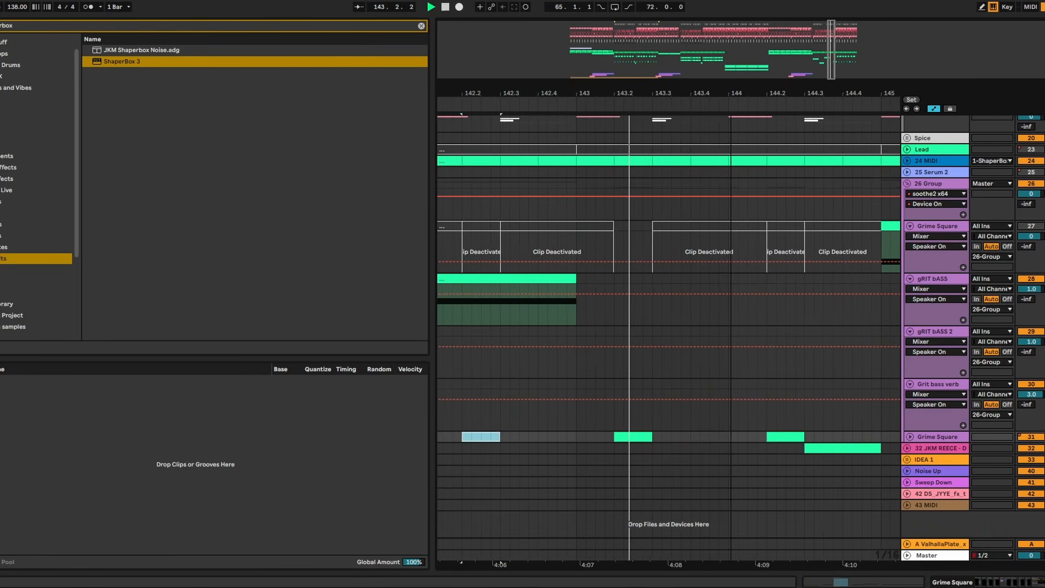
pyautogui.moveTo(732, 92); pyautogui.dragTo(731, 47)
pyautogui.press('space')
pyautogui.click(621, 311)
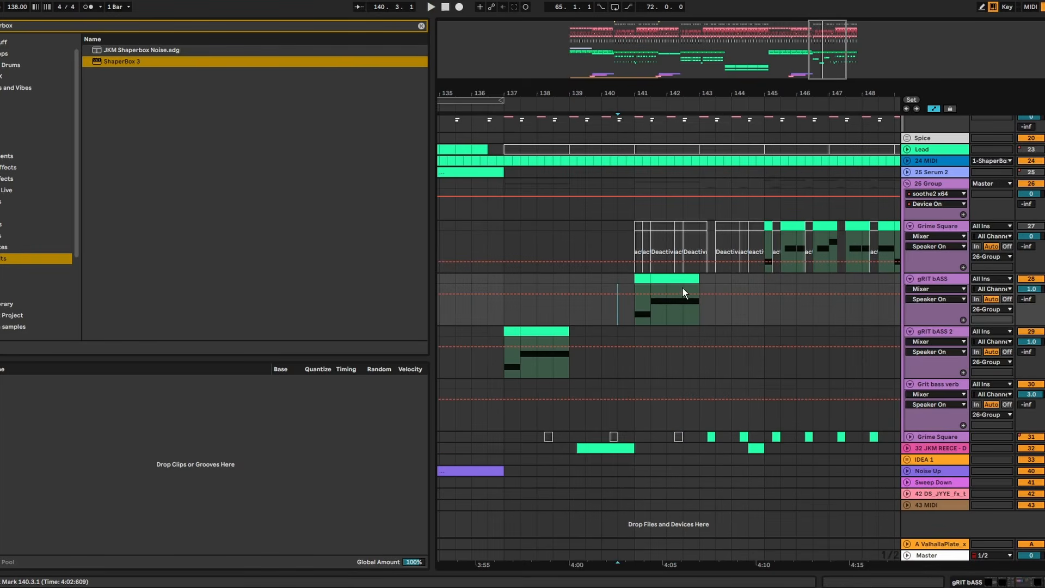
pyautogui.hotkey('ctrl', 'z')
pyautogui.moveTo(678, 436); pyautogui.dragTo(709, 438)
pyautogui.press('space')
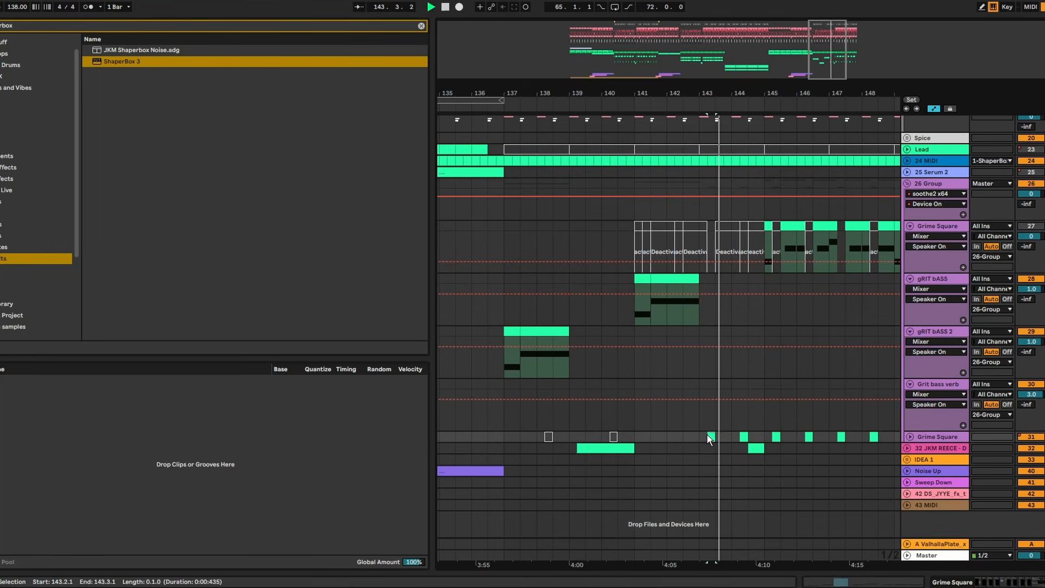
# - Deactivate the Grime Square clip at 144.2 and hold the Reverb Throw Macro 1 automation high until bar 145, replaying from 143.2
pyautogui.click(637, 315)
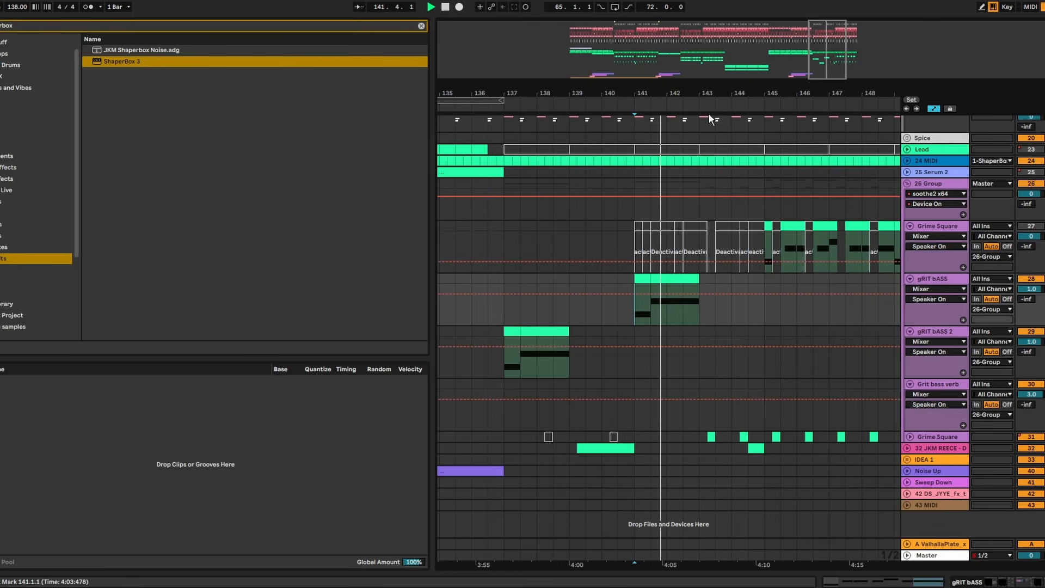
pyautogui.moveTo(722, 93); pyautogui.dragTo(674, 143)
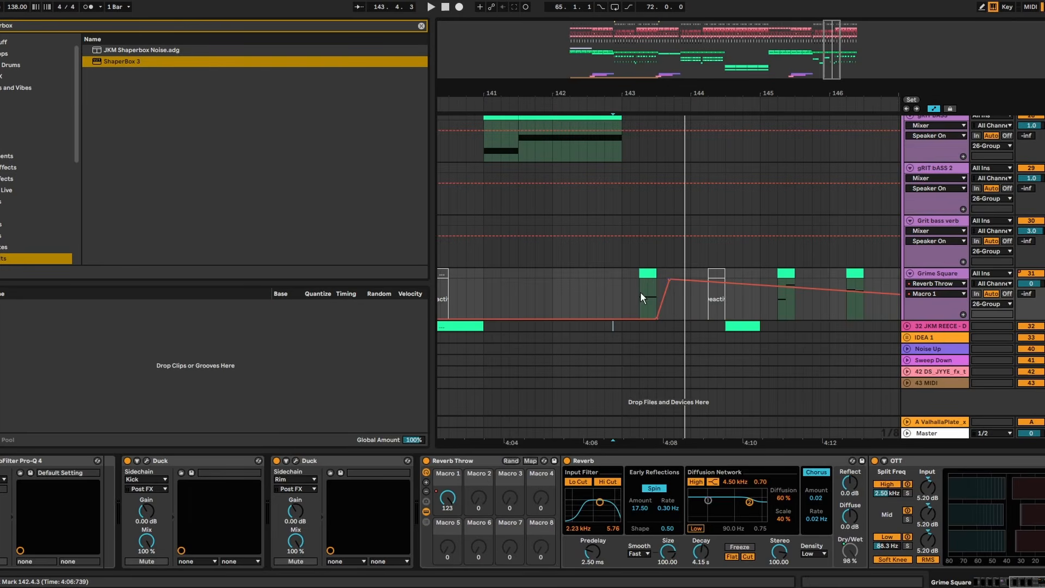
pyautogui.click(641, 292)
pyautogui.press('space')
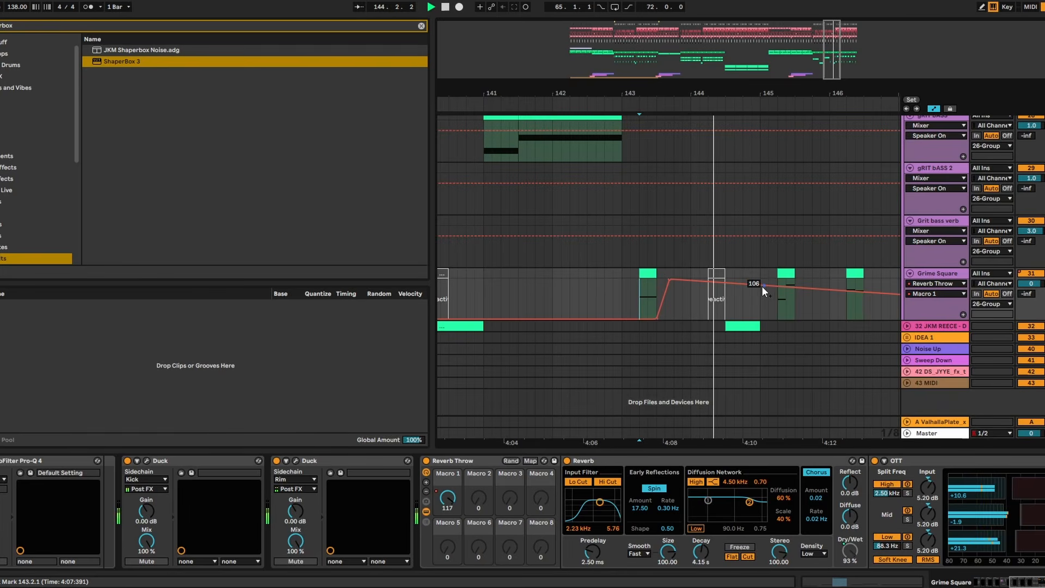
pyautogui.moveTo(763, 286); pyautogui.dragTo(761, 279)
pyautogui.press('space')
pyautogui.press('space')
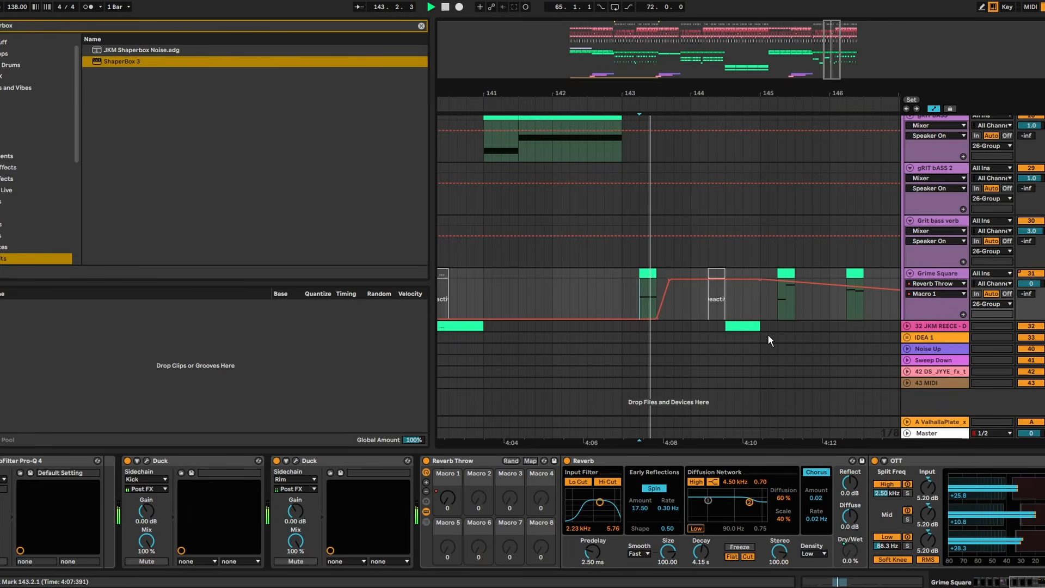
# - Deactivate the JKM REECE clip at 144.3 and duplicate bars 137–145 of the Grime Square through Noise Up tracks to bars 145–153
pyautogui.click(745, 325)
pyautogui.scroll(3, 746, 317)
pyautogui.moveTo(775, 98); pyautogui.dragTo(629, 59)
pyautogui.scroll(5, 718, 257)
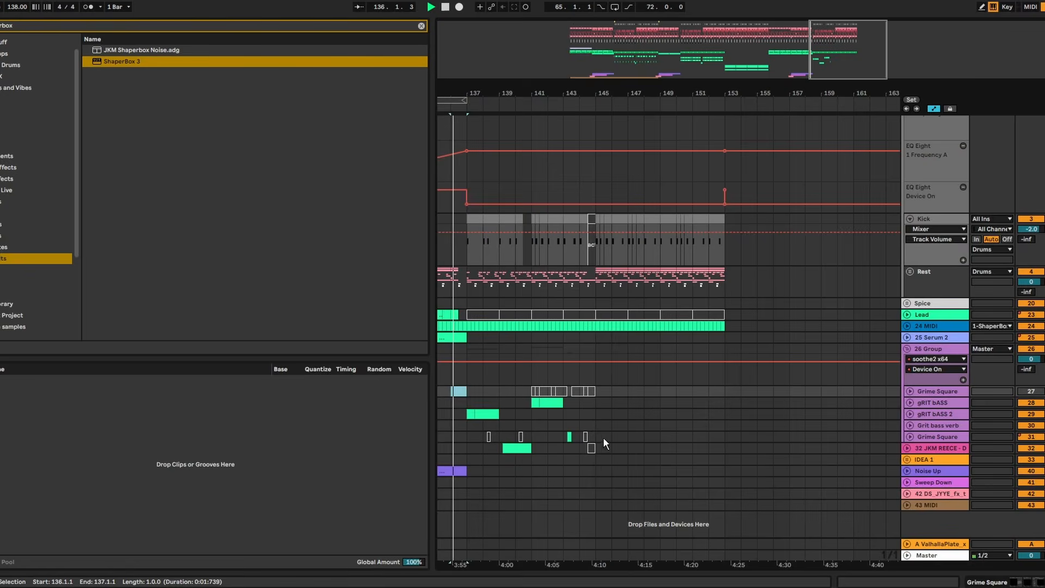
pyautogui.moveTo(598, 473); pyautogui.dragTo(469, 389)
pyautogui.hotkey('ctrl', 'd')
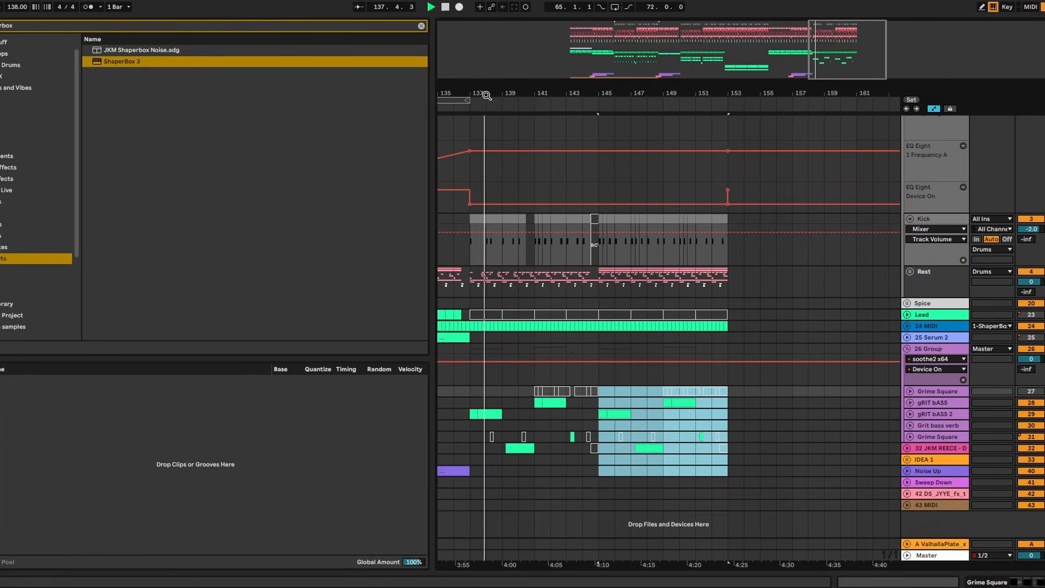
# - Listen through the bass section from bar 137 and fold the 26 Group to review the whole arrangement
pyautogui.moveTo(485, 94); pyautogui.dragTo(600, 153)
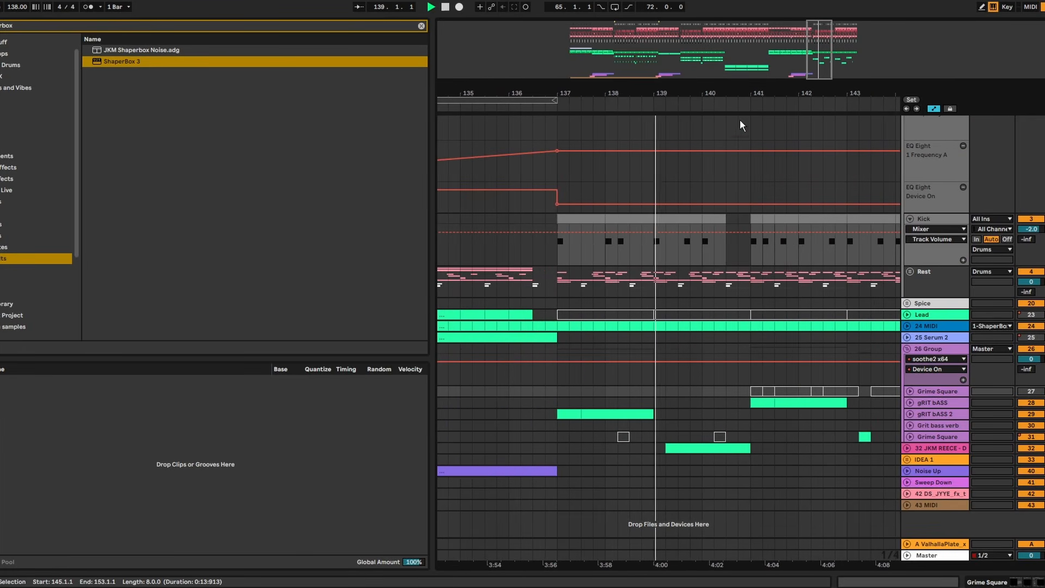
pyautogui.moveTo(688, 90); pyautogui.dragTo(503, 92)
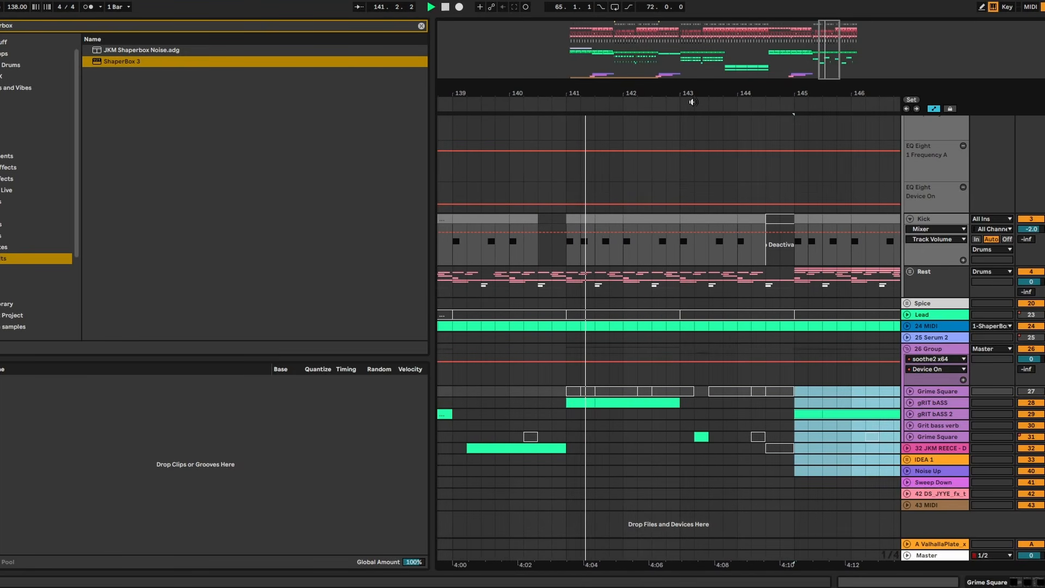
pyautogui.moveTo(694, 93); pyautogui.dragTo(688, 42)
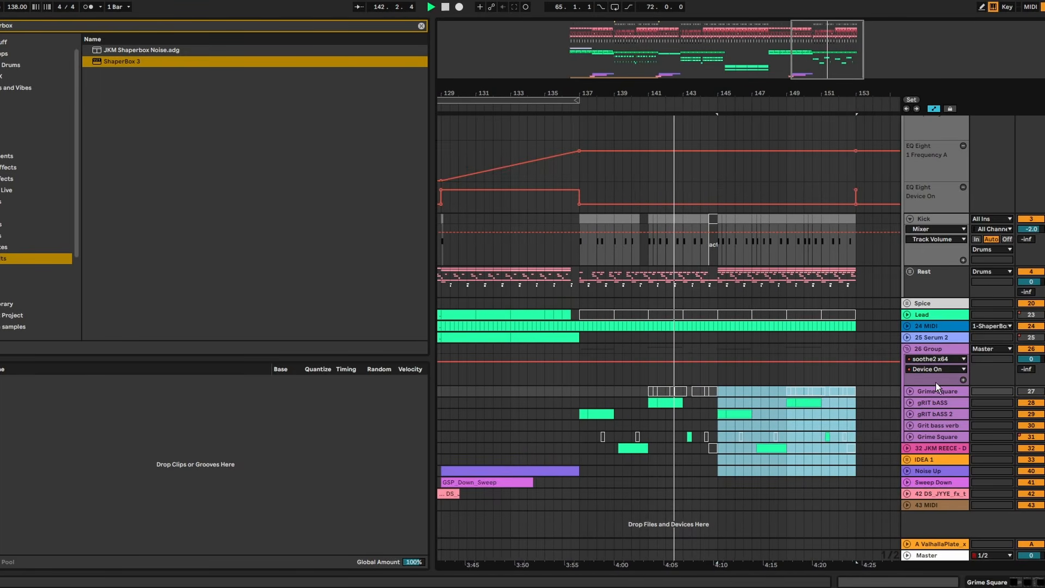
pyautogui.keyDown('alt'); pyautogui.click(907, 348); pyautogui.keyUp('alt')
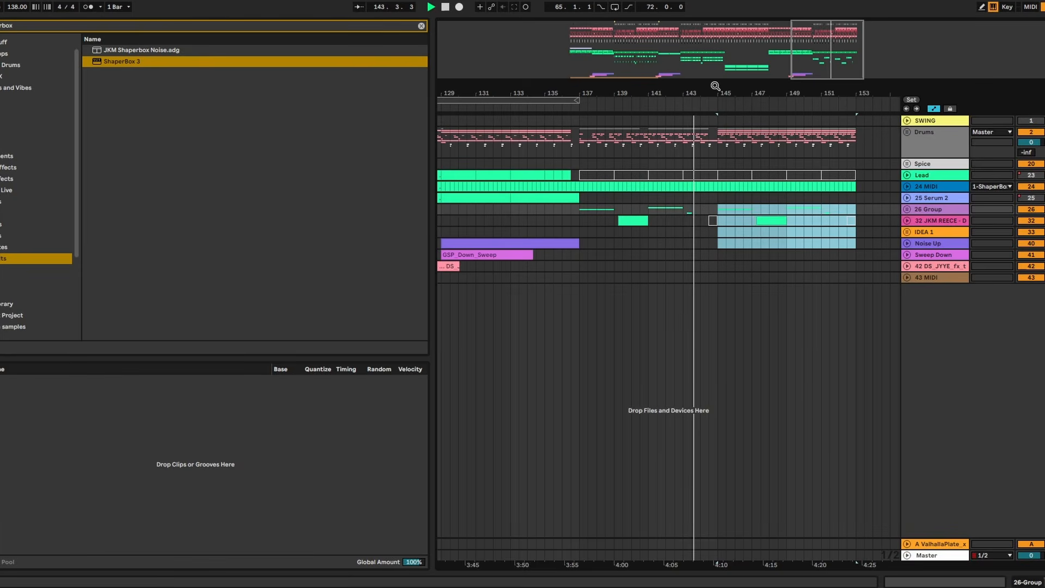
pyautogui.moveTo(713, 86); pyautogui.dragTo(763, 92)
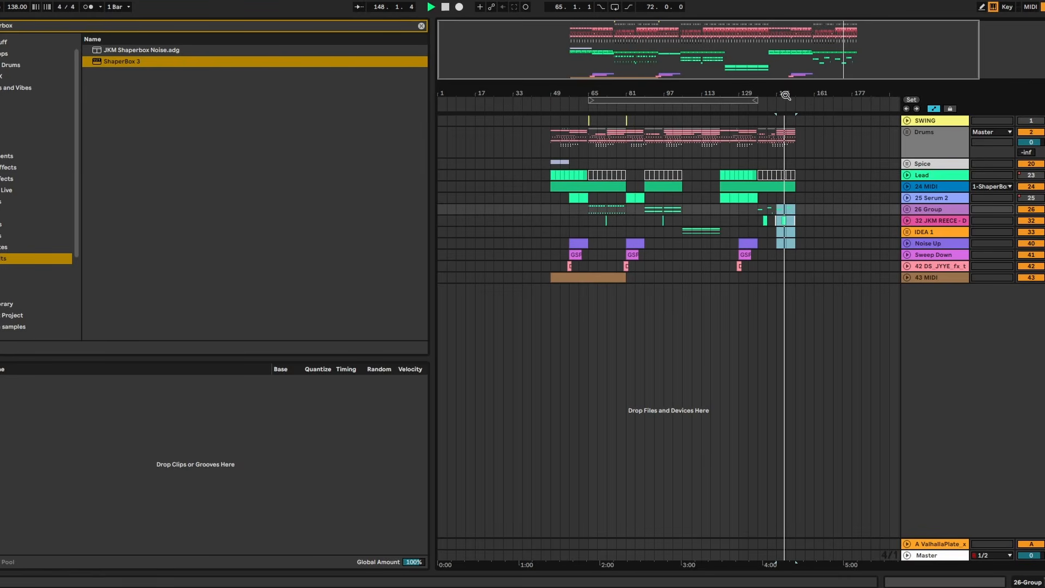
pyautogui.moveTo(786, 95); pyautogui.dragTo(789, 71)
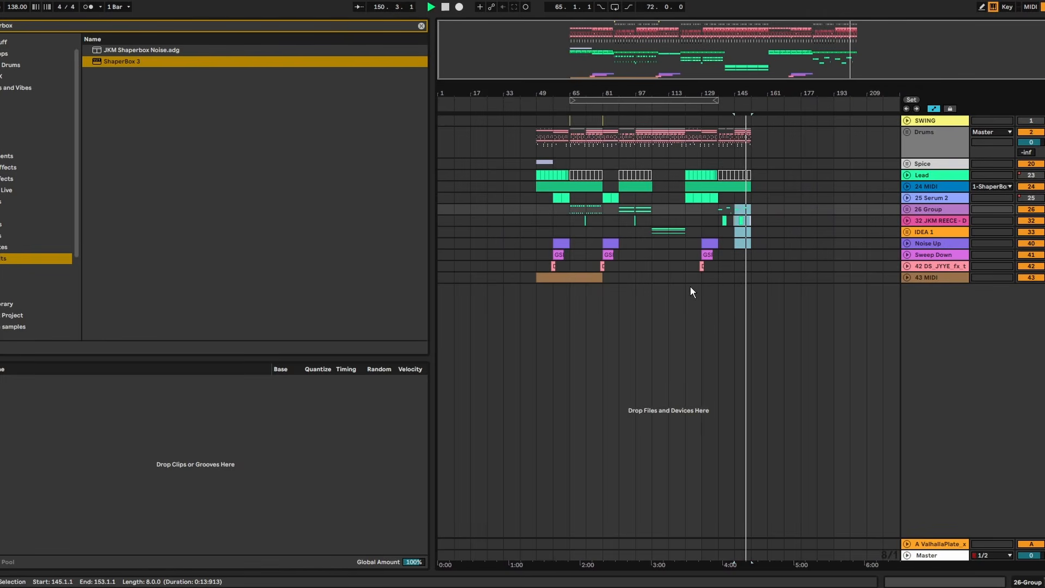
pyautogui.moveTo(749, 284); pyautogui.dragTo(603, 147)
pyautogui.hotkey('ctrl', 'l')
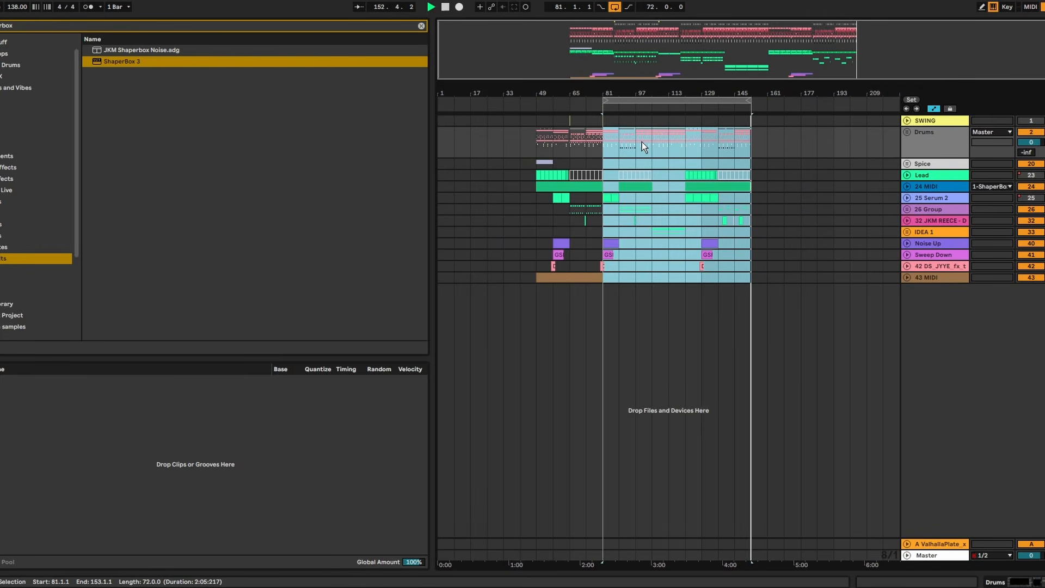
pyautogui.hotkey('ctrl', 'z')
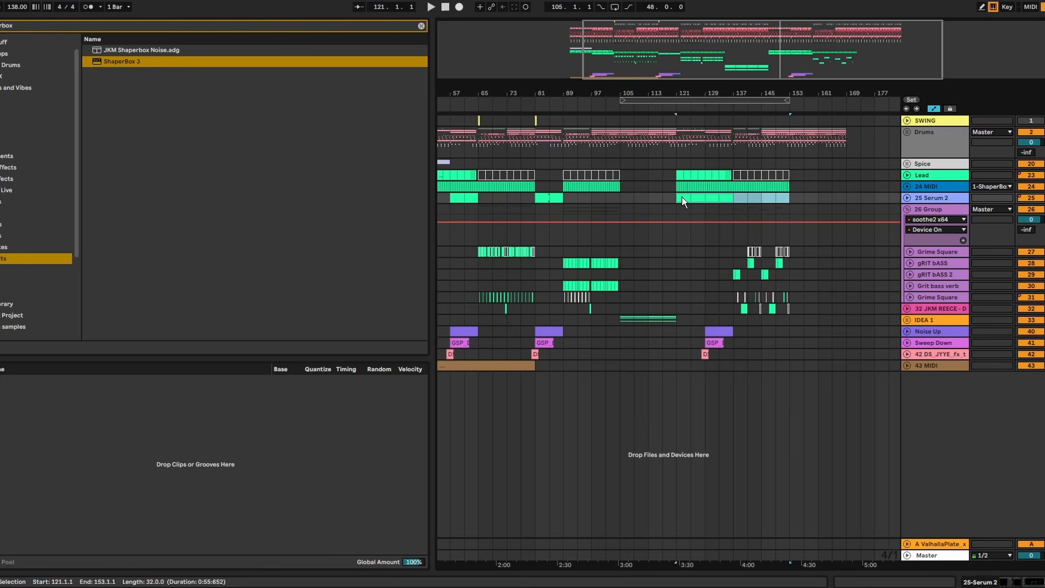
pyautogui.hotkey('ctrl', 'd')
# - Place a copy of the Serum 2 clip with its automation at bars 153–169, unfold the track and play from bar 153
pyautogui.press('space')
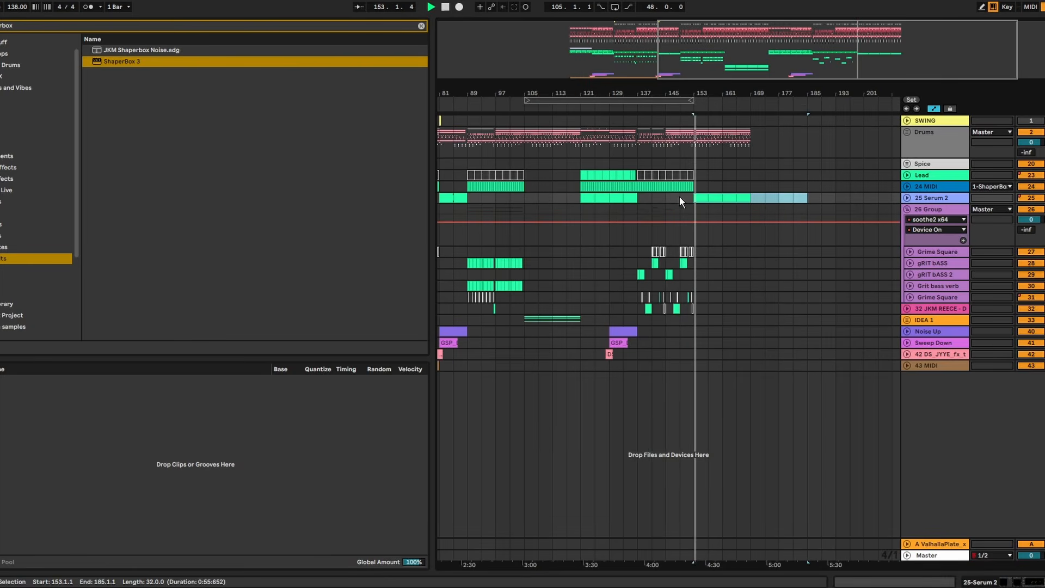
pyautogui.click(908, 197)
pyautogui.moveTo(711, 94); pyautogui.dragTo(750, 103)
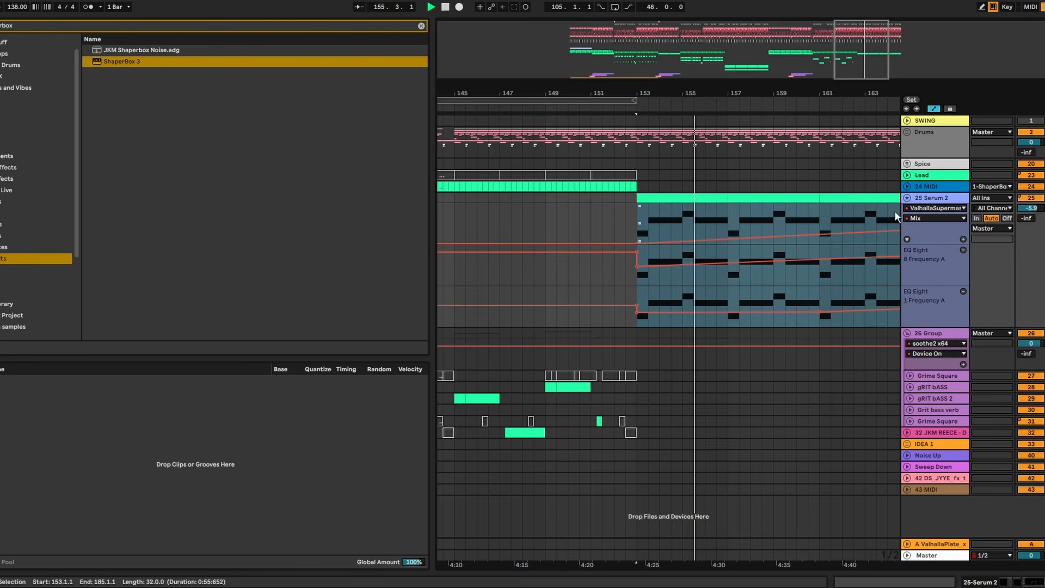
pyautogui.moveTo(812, 93); pyautogui.dragTo(678, 60)
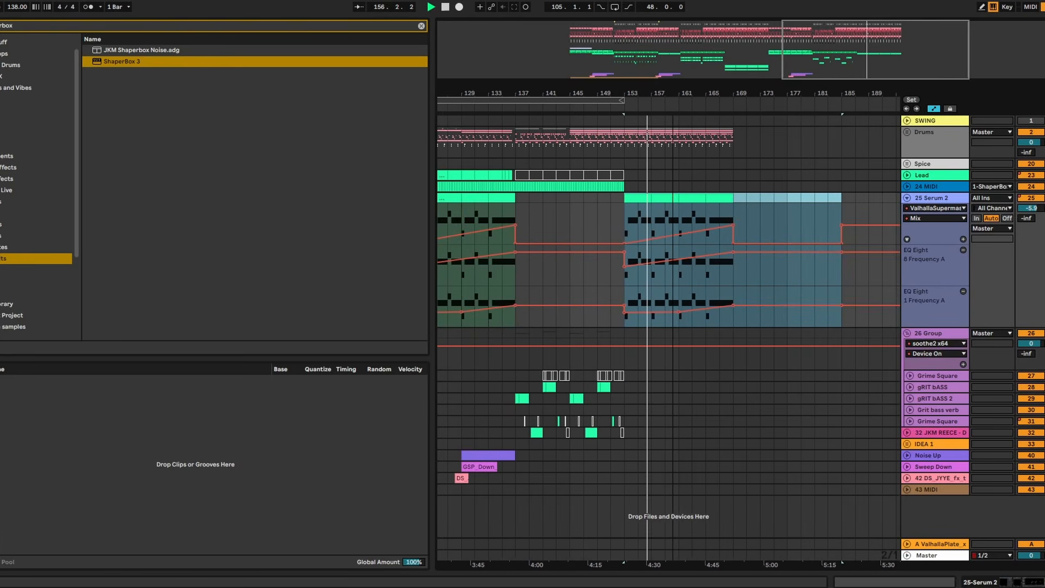
# - Duplicate the Serum 2 track with only its clip at bars 153–169 and set the copy's track volume to -2.0
pyautogui.click(791, 199)
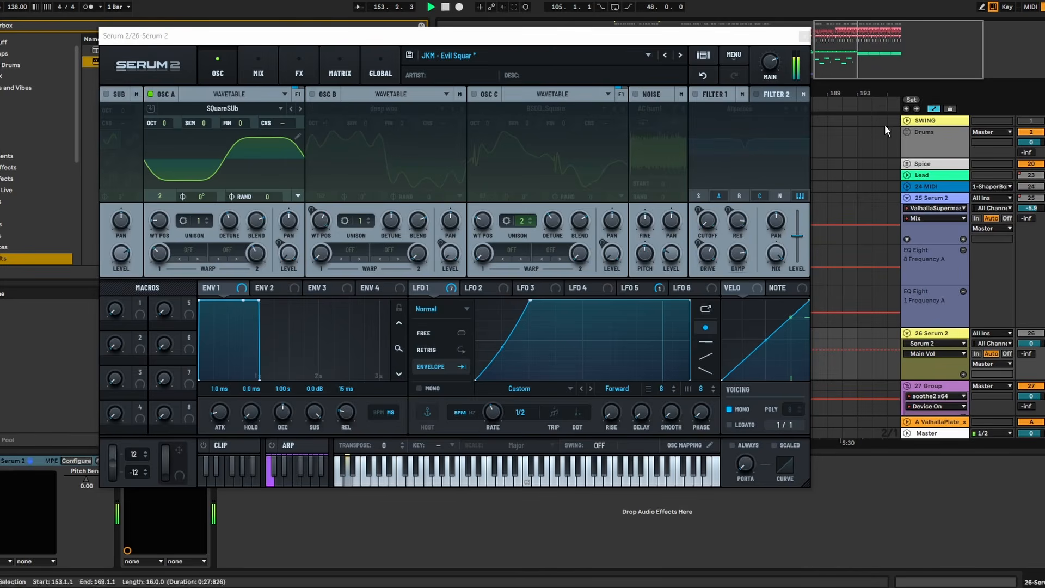
pyautogui.click(804, 37)
pyautogui.click(1044, 199)
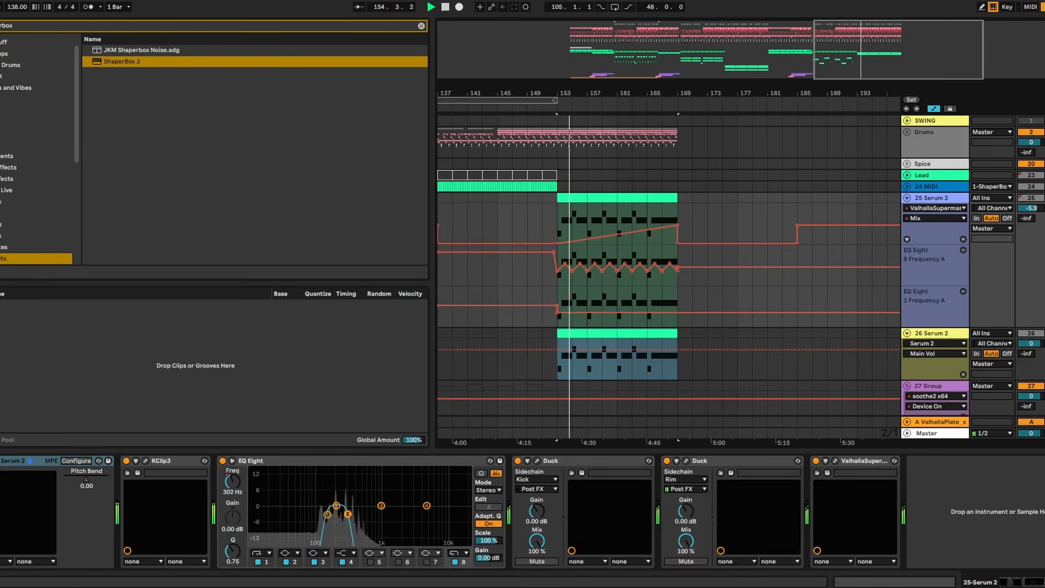
pyautogui.moveTo(1030, 344); pyautogui.dragTo(1030, 349)
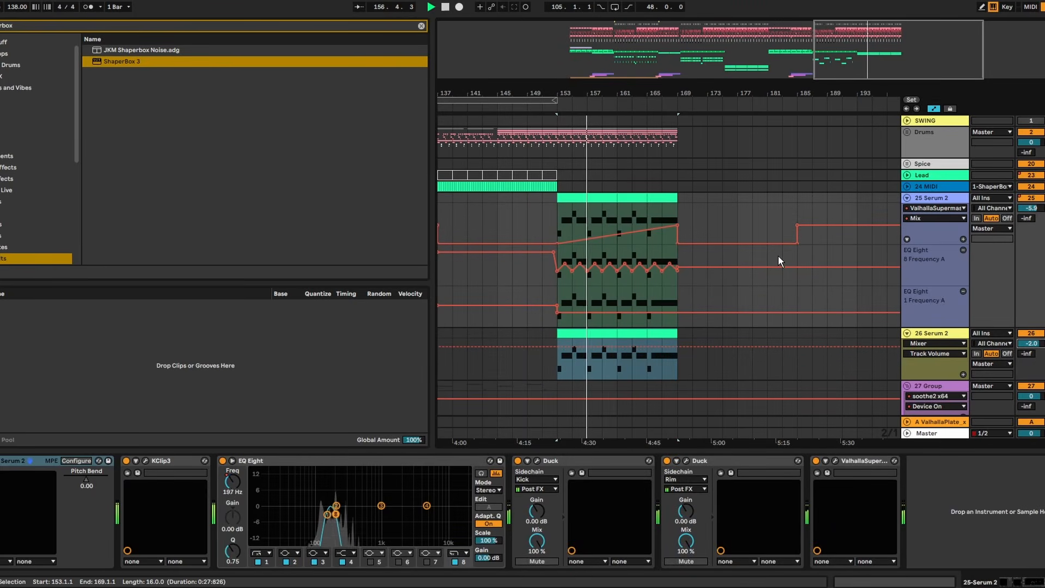
# - Select bars 173–189 of the Drums group in the outro and fold the 27 Group and 26 Serum 2 tracks
pyautogui.moveTo(594, 96); pyautogui.dragTo(752, 96)
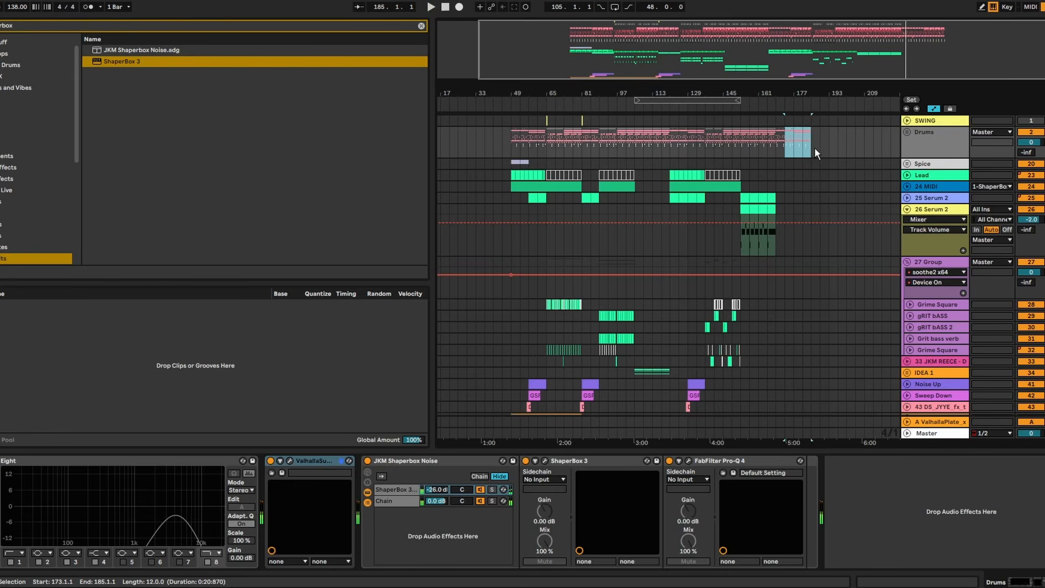
pyautogui.moveTo(816, 148); pyautogui.dragTo(816, 149)
pyautogui.scroll(-2, 818, 155)
pyautogui.scroll(2, 857, 234)
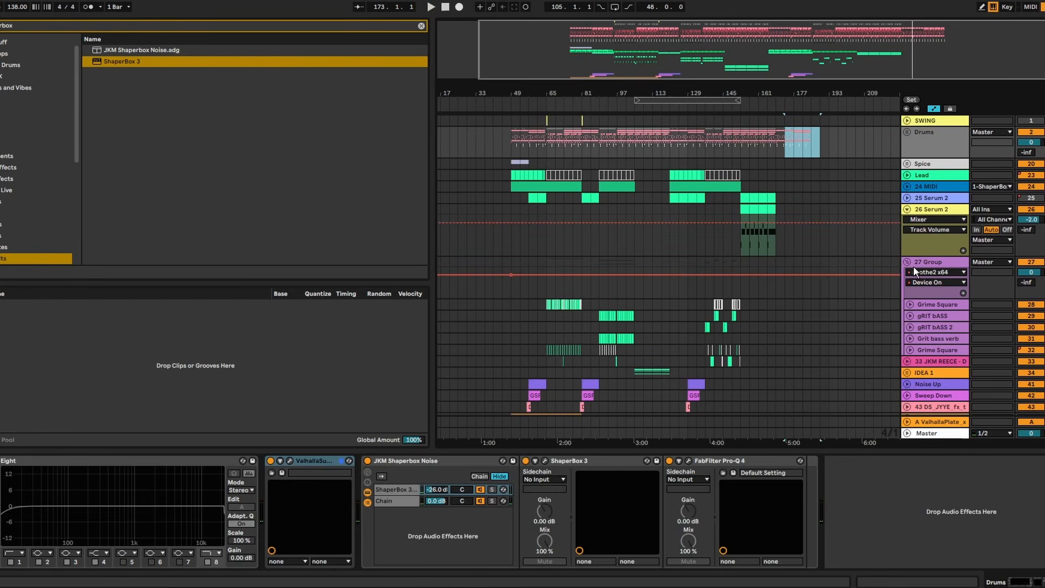
pyautogui.click(908, 262)
pyautogui.click(908, 209)
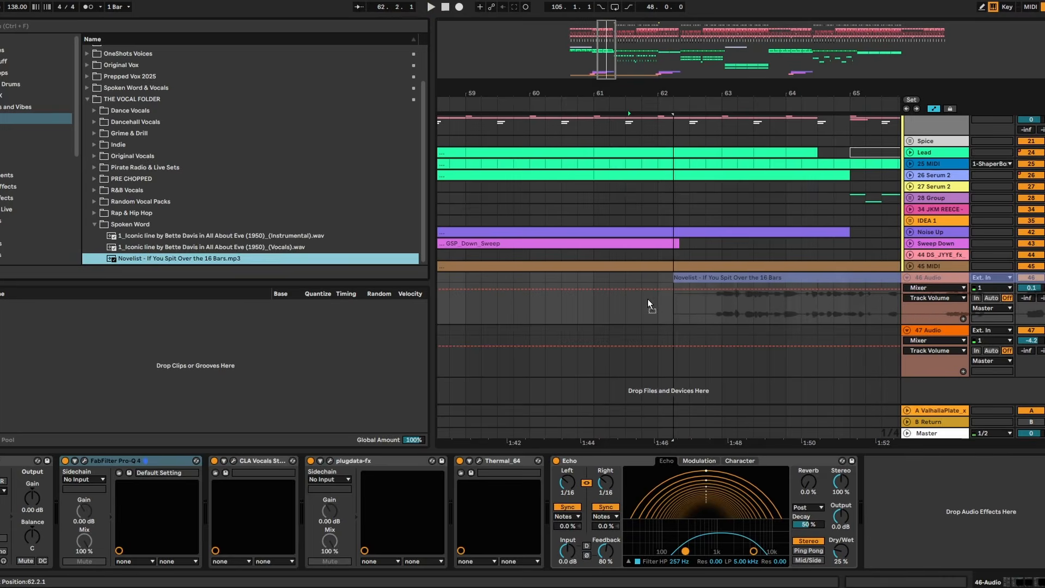
# - Place the "Novelist - If You Spit Over the 16 Bars" vocal on an audio track at bar 62 and play from there
pyautogui.moveTo(648, 298); pyautogui.dragTo(650, 298)
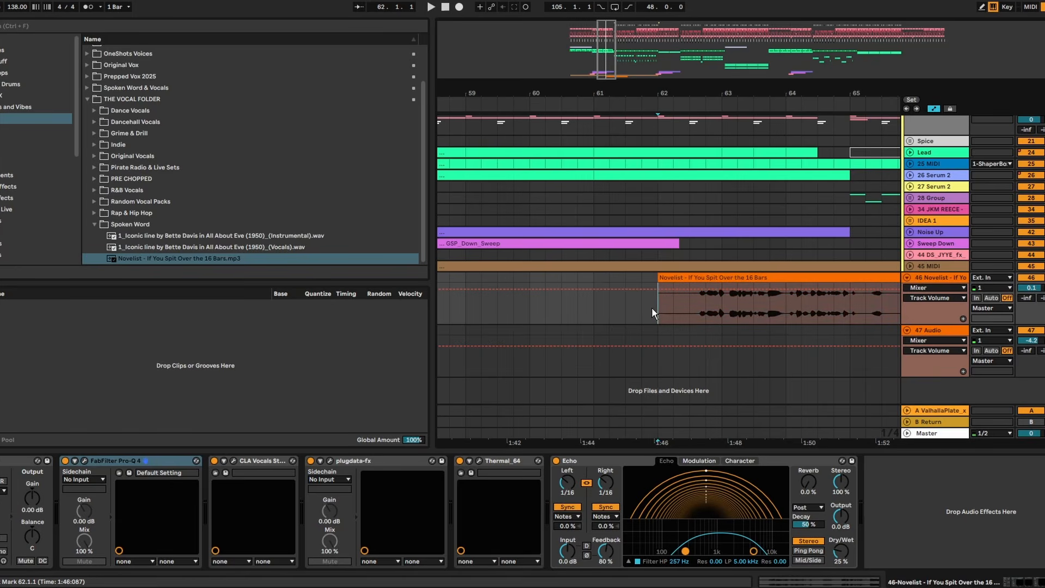
pyautogui.press('space')
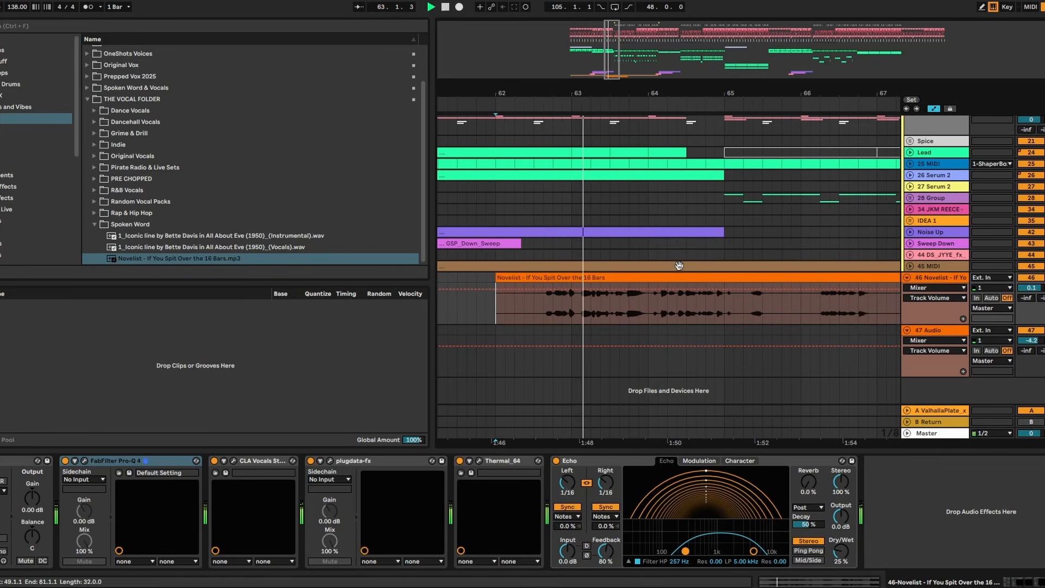
# - Open the Novelist vocal clip's waveform, check its phrases during playback and restore the full arrangement view
pyautogui.click(700, 278)
pyautogui.doubleClick(701, 279)
pyautogui.click(1, 382)
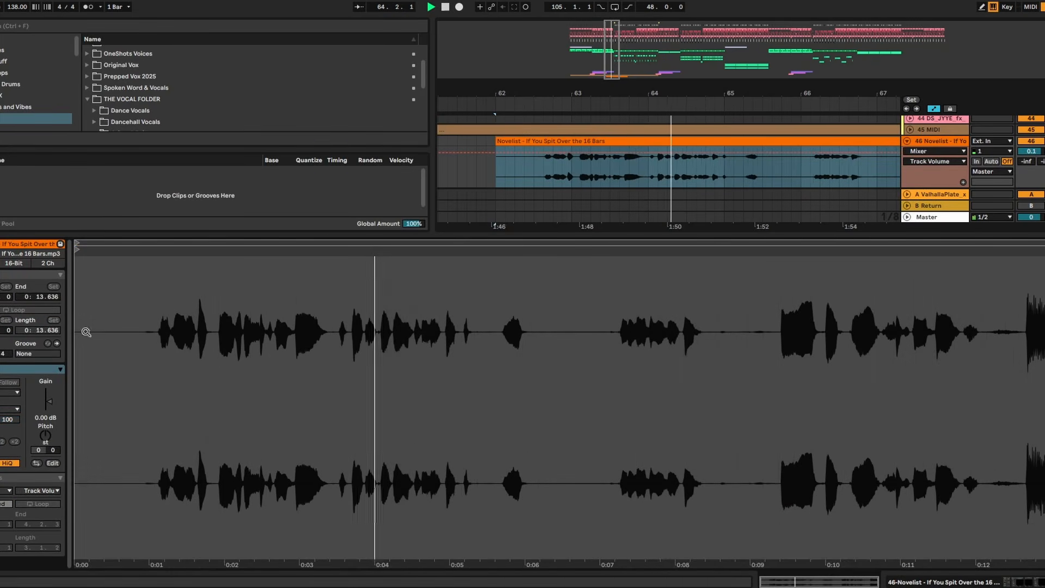
pyautogui.moveTo(736, 91); pyautogui.dragTo(737, 108)
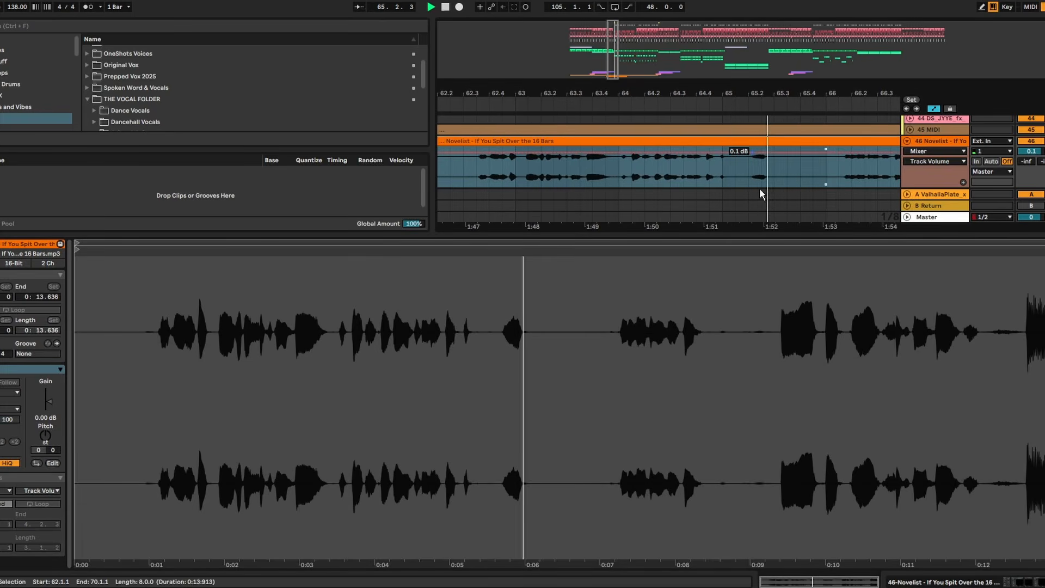
pyautogui.press('space')
pyautogui.press('space')
pyautogui.moveTo(748, 235); pyautogui.dragTo(752, 436)
pyautogui.click(735, 431)
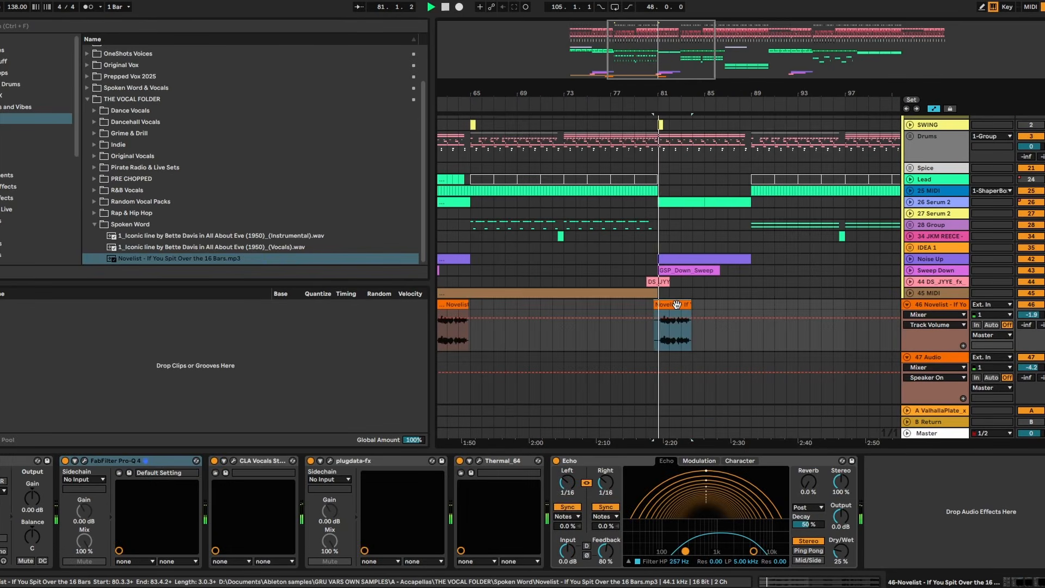
# - Extend the end of the Novelist vocal copy placed around bar 81 until it reaches about bar 89
pyautogui.moveTo(674, 92); pyautogui.dragTo(680, 135)
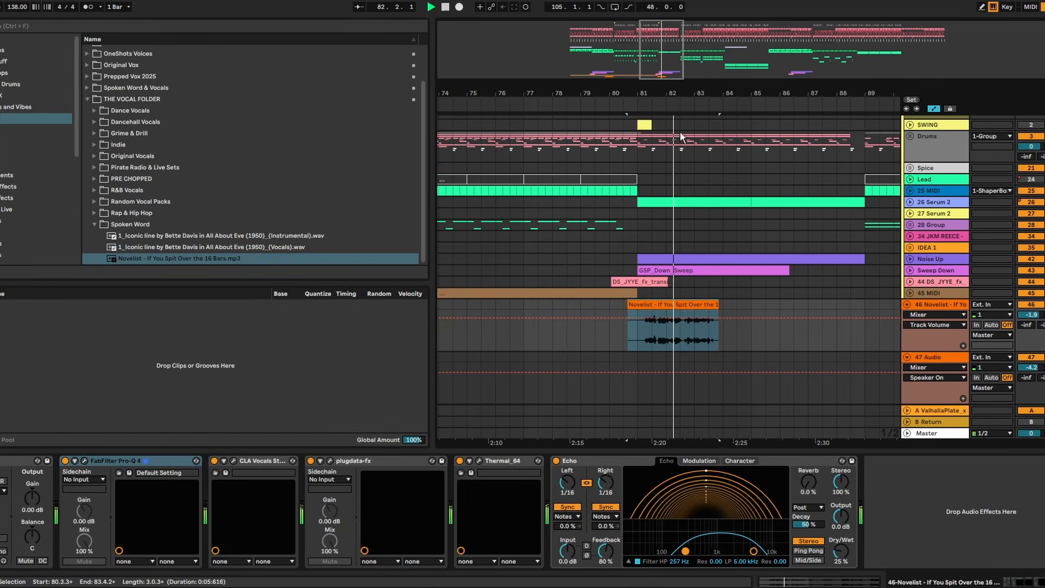
pyautogui.moveTo(719, 305); pyautogui.dragTo(828, 293)
pyautogui.moveTo(849, 86); pyautogui.dragTo(848, 133)
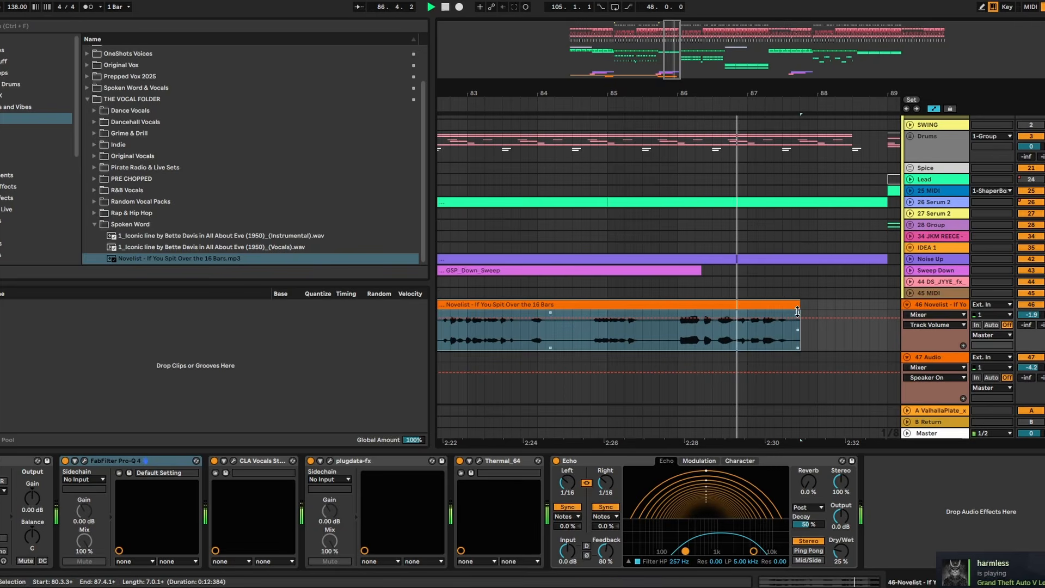
pyautogui.moveTo(800, 305); pyautogui.dragTo(878, 306)
# - Set the Novelist vocal track's volume to -2.8 and play its last phrase from around bar 87
pyautogui.click(774, 347)
pyautogui.press('space')
pyautogui.press('space')
pyautogui.moveTo(871, 91); pyautogui.dragTo(639, 66)
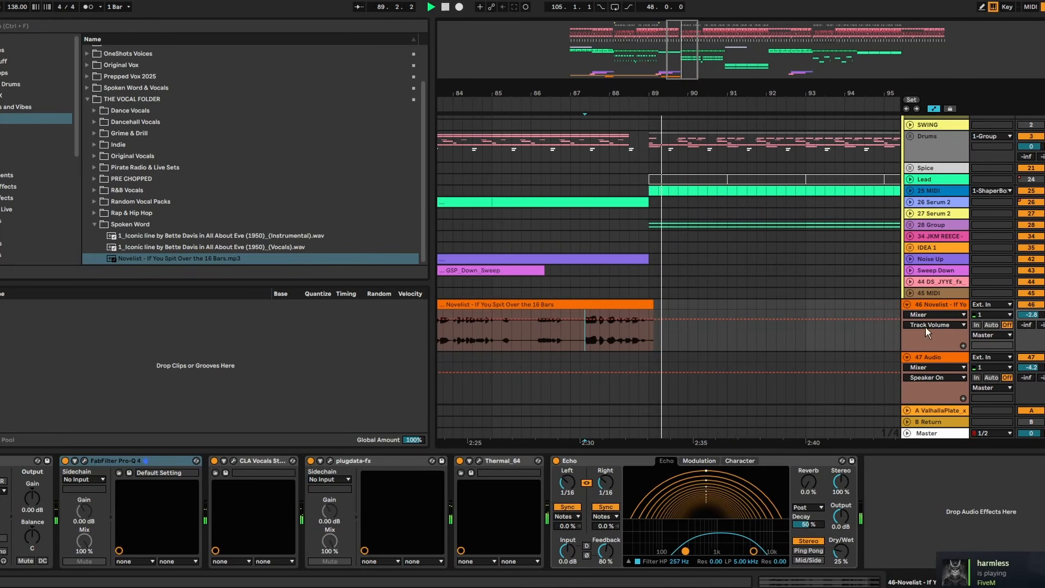
pyautogui.click(581, 342)
pyautogui.press('space')
pyautogui.press('space')
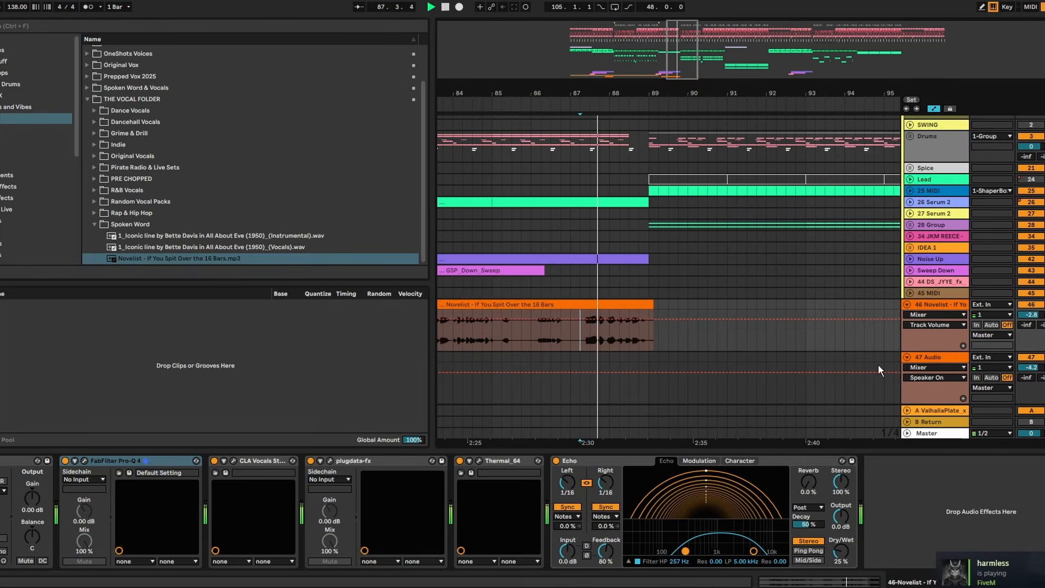
pyautogui.moveTo(637, 336); pyautogui.dragTo(651, 309)
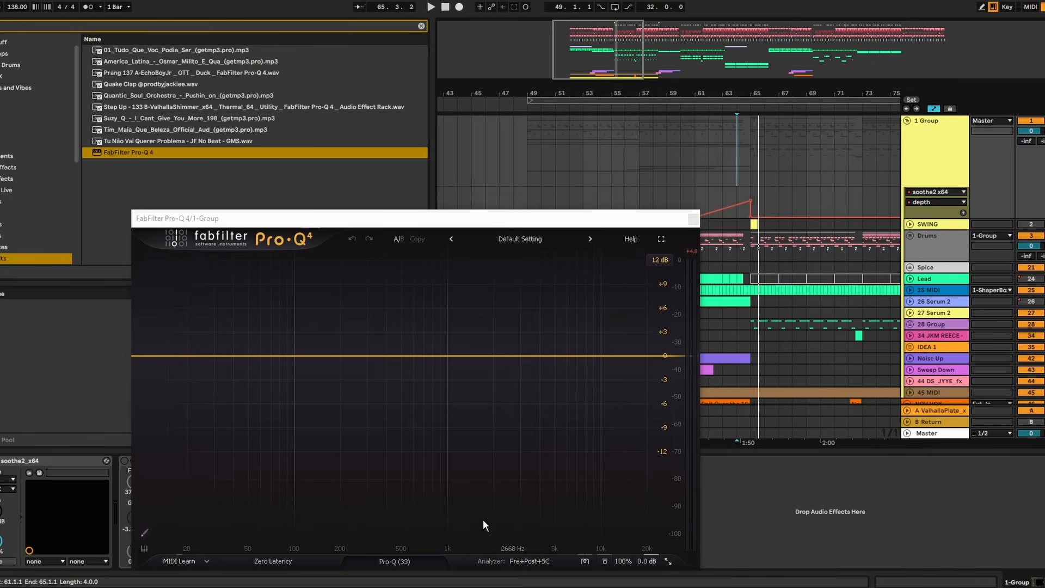
# - Play from bar 61 and examine the 1 Group's spectrum in FabFilter Pro-Q 4 across the build-up and drop
pyautogui.click(698, 179)
pyautogui.press('space')
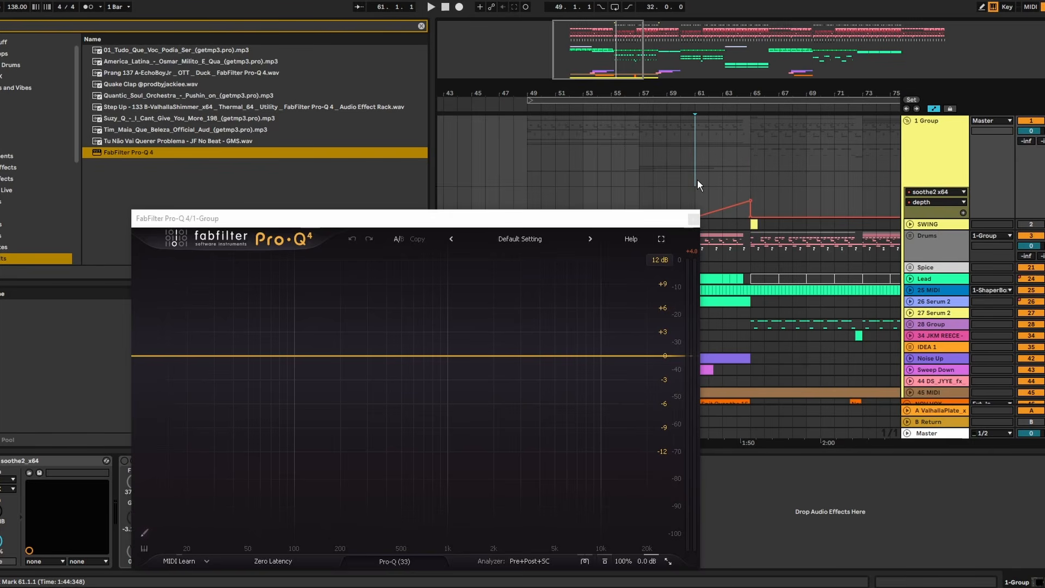
pyautogui.press('space')
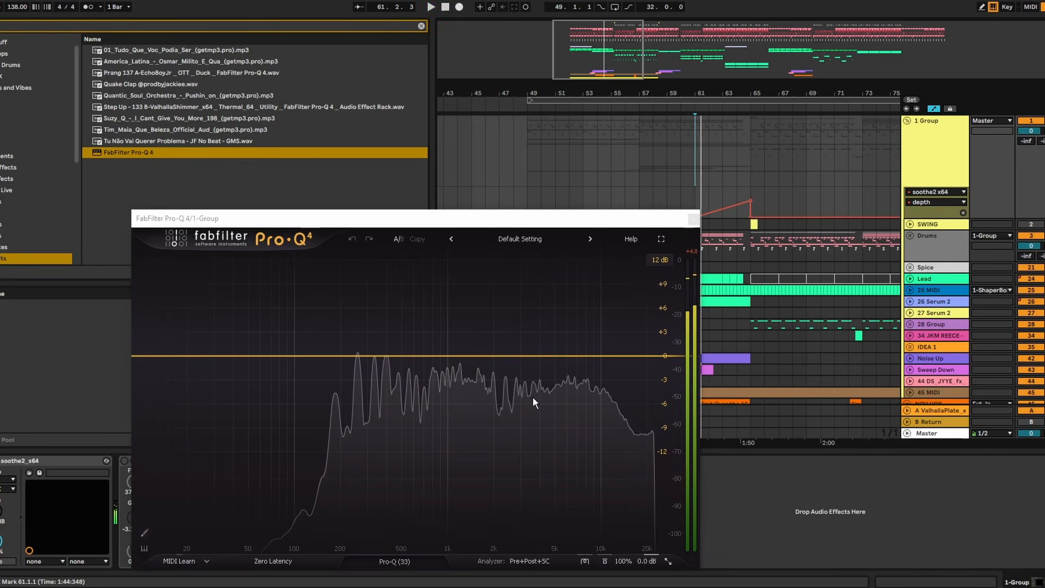
pyautogui.press('space')
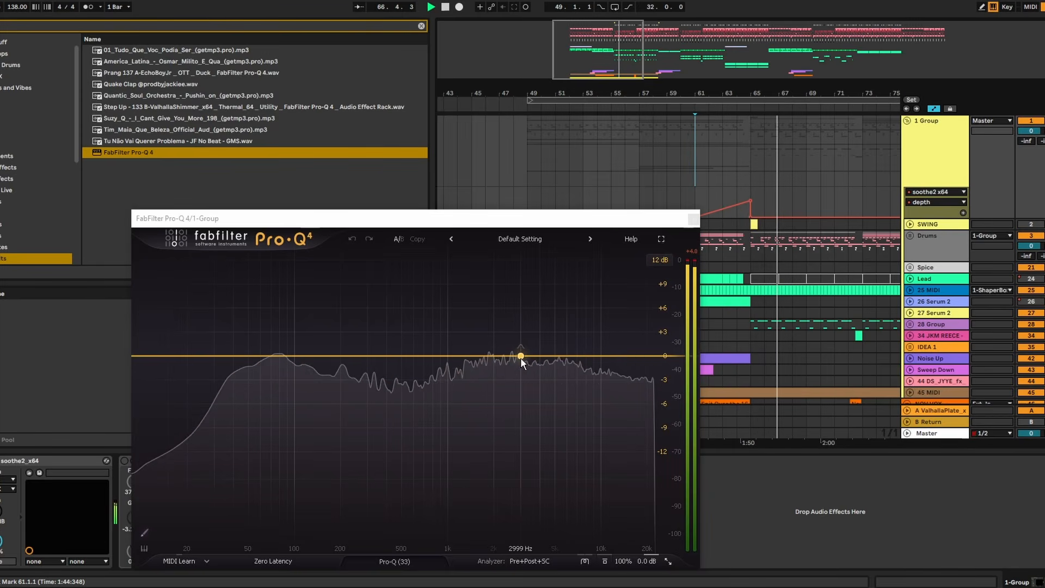
pyautogui.press('space')
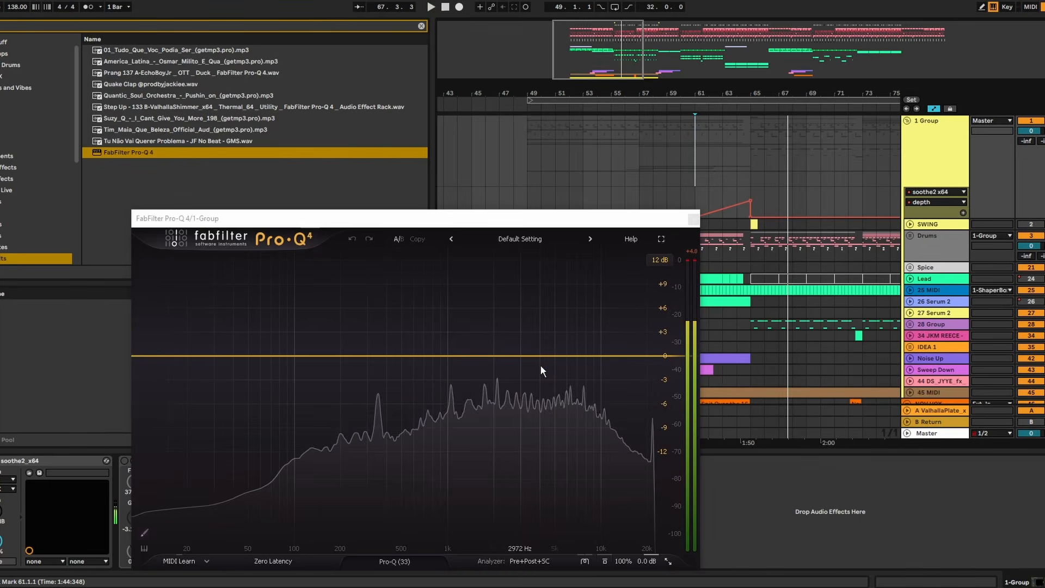
pyautogui.click(693, 219)
# - Unfold the Drums group and the 26 Serum 2 track, and select bars 61–65 of the Serum 2 part
pyautogui.click(912, 236)
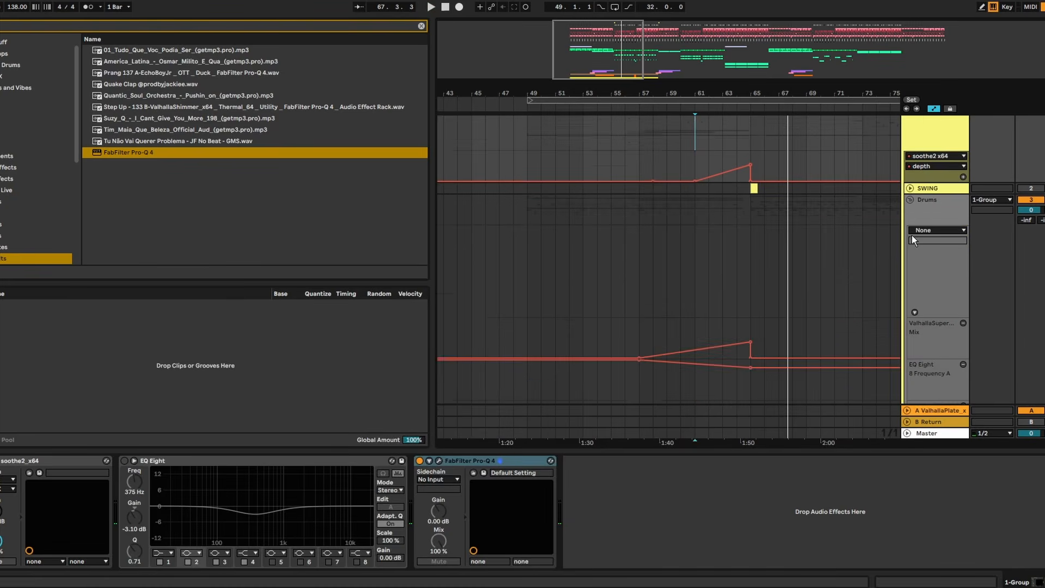
pyautogui.scroll(-2, 913, 235)
pyautogui.click(935, 241)
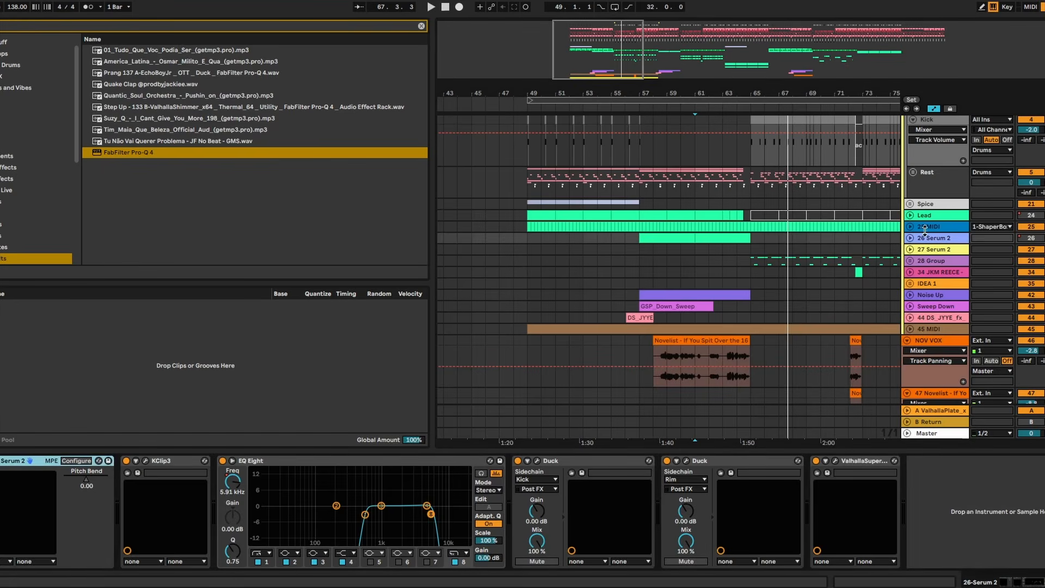
pyautogui.click(910, 238)
pyautogui.click(685, 238)
pyautogui.click(721, 238)
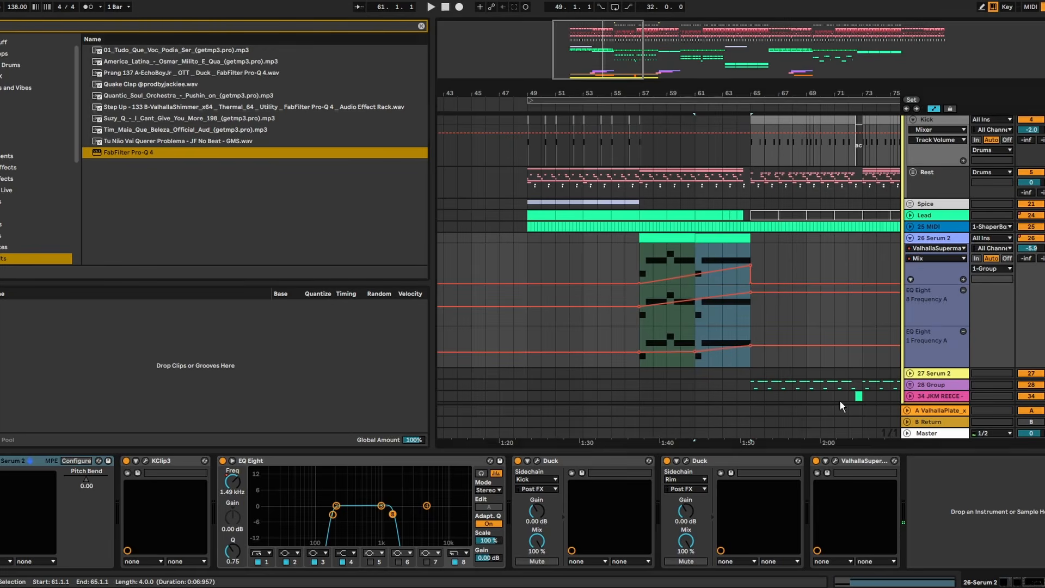
# - Add FabFilter Pro-Q 4 to the 26 Serum 2 track and check its spectrum while playing bars 61–65
pyautogui.press('Return')
pyautogui.press('space')
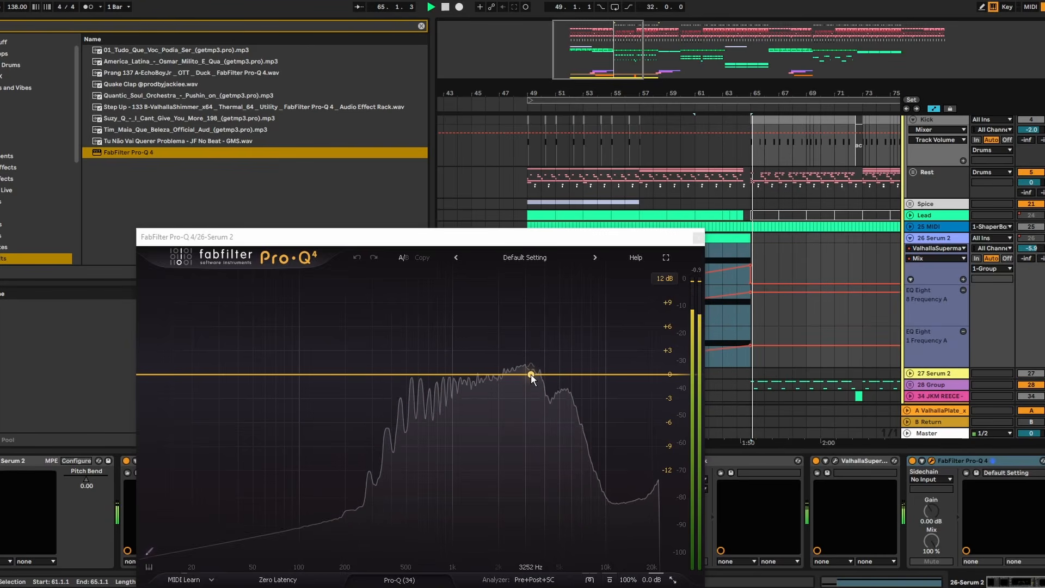
pyautogui.press('space')
pyautogui.click(699, 238)
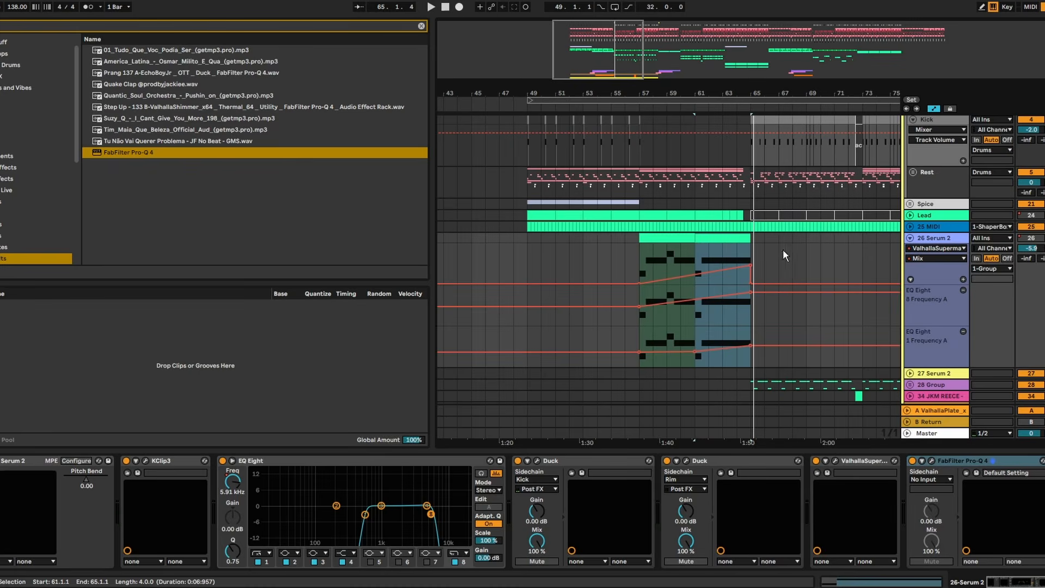
# - Add a bell band at about 2999 Hz with 0 dB gain and Q 1.000 in the 26 Serum 2 track's Pro-Q 4
pyautogui.click(931, 460)
pyautogui.press('space')
pyautogui.click(523, 383)
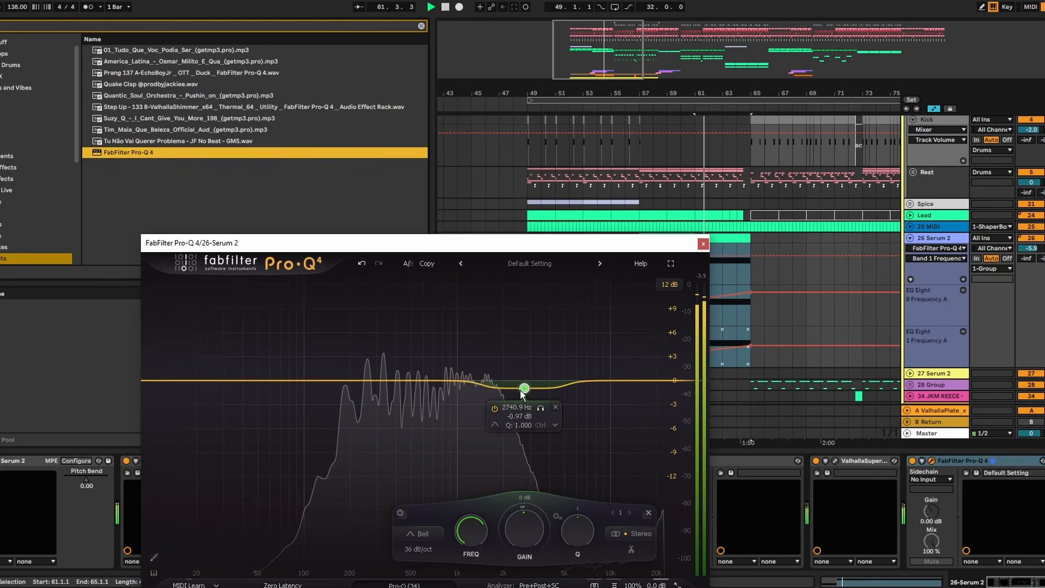
pyautogui.moveTo(521, 386)
pyautogui.mouseDown()
pyautogui.moveTo(531, 393)
pyautogui.moveTo(531, 379)
pyautogui.mouseUp()
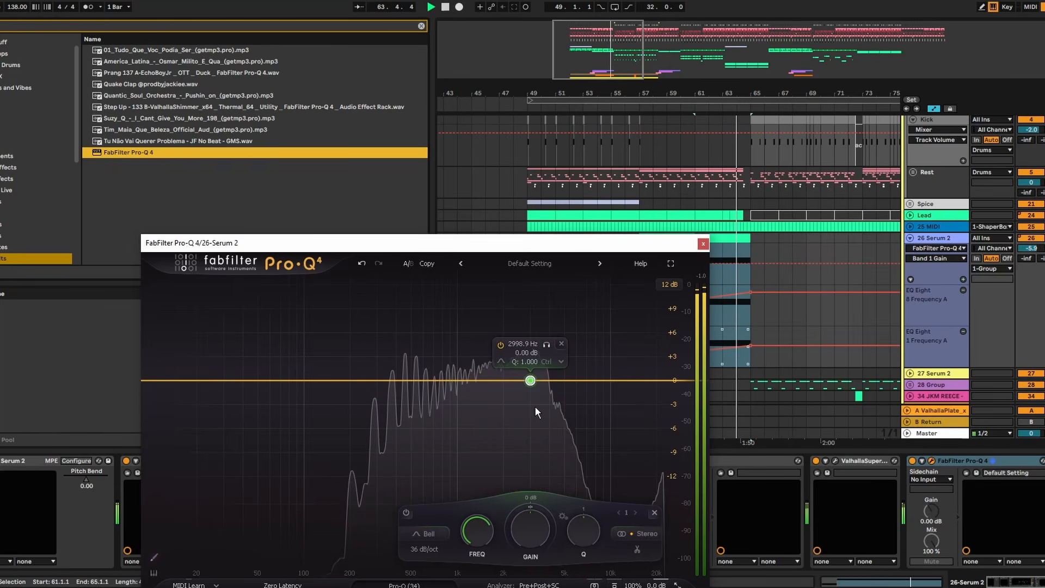
pyautogui.moveTo(681, 245); pyautogui.dragTo(593, 246)
# - Automate the Serum 2 Pro-Q 4's Band 1 Gain to fall slightly from about bar 61.3 to bar 65 and play it
pyautogui.moveTo(732, 100); pyautogui.dragTo(723, 208)
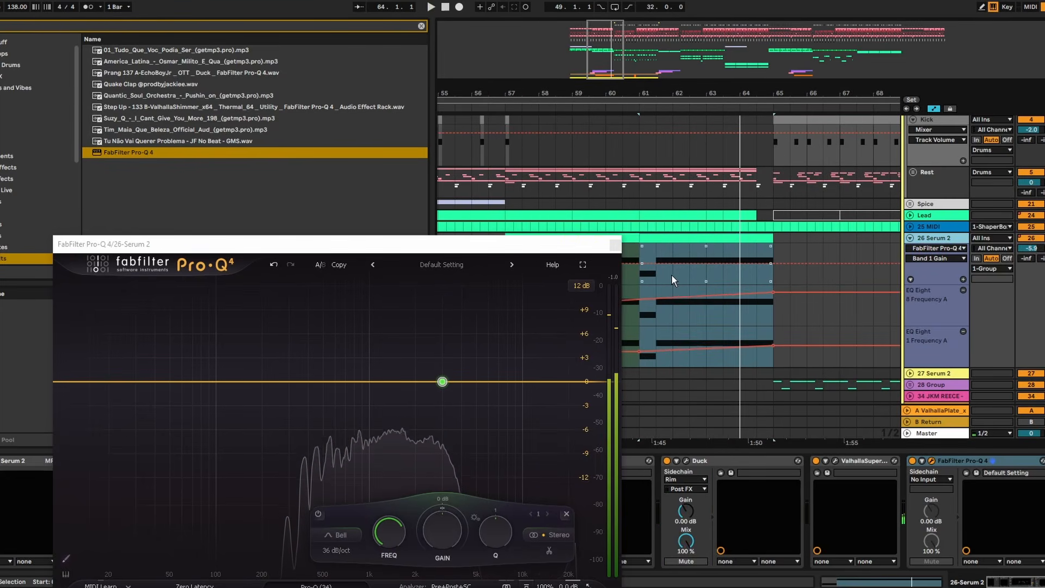
pyautogui.click(657, 263)
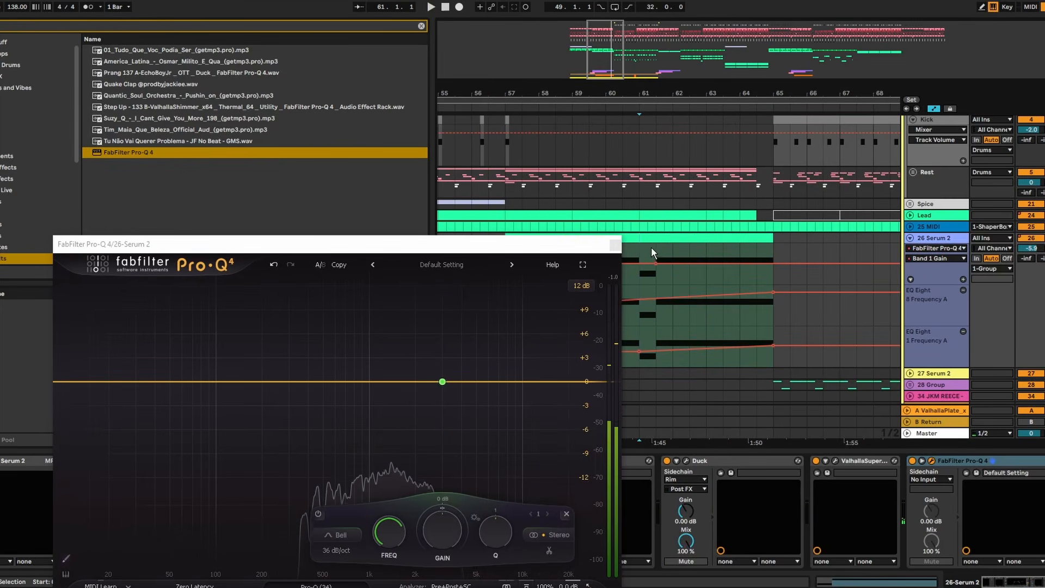
pyautogui.press('space')
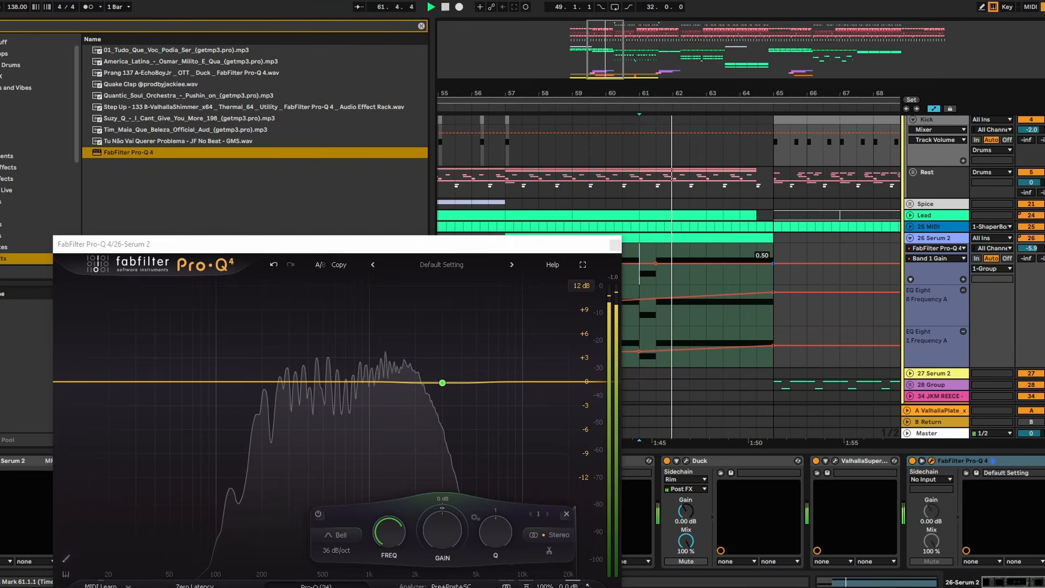
pyautogui.moveTo(771, 263); pyautogui.dragTo(774, 272)
pyautogui.press('space')
pyautogui.press('space')
pyautogui.click(655, 250)
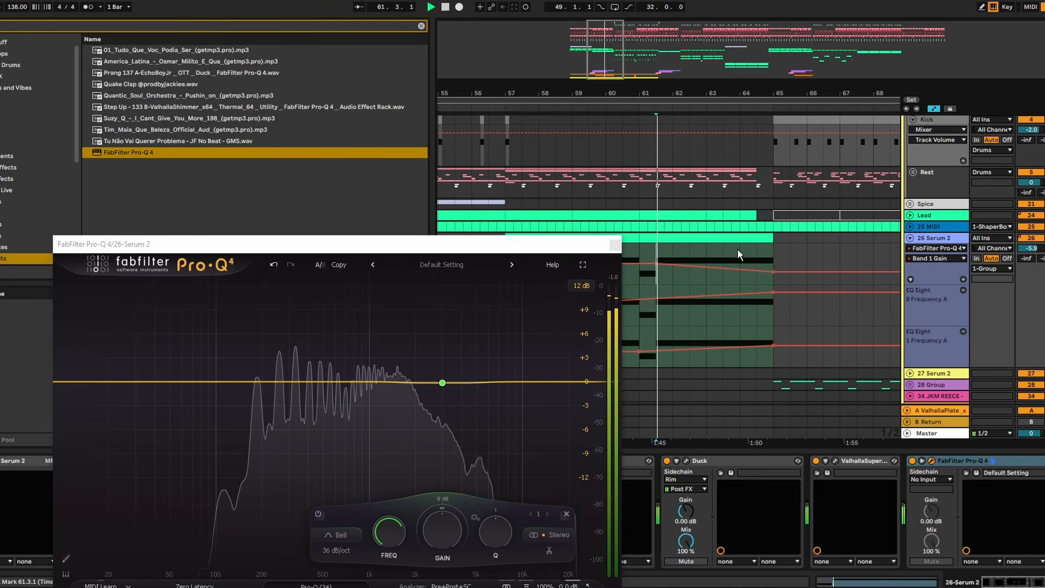
# - Examine the master's spectrum in its FabFilter Pro-Q 4 through the drop and again from bar 61
pyautogui.click(616, 246)
pyautogui.click(390, 461)
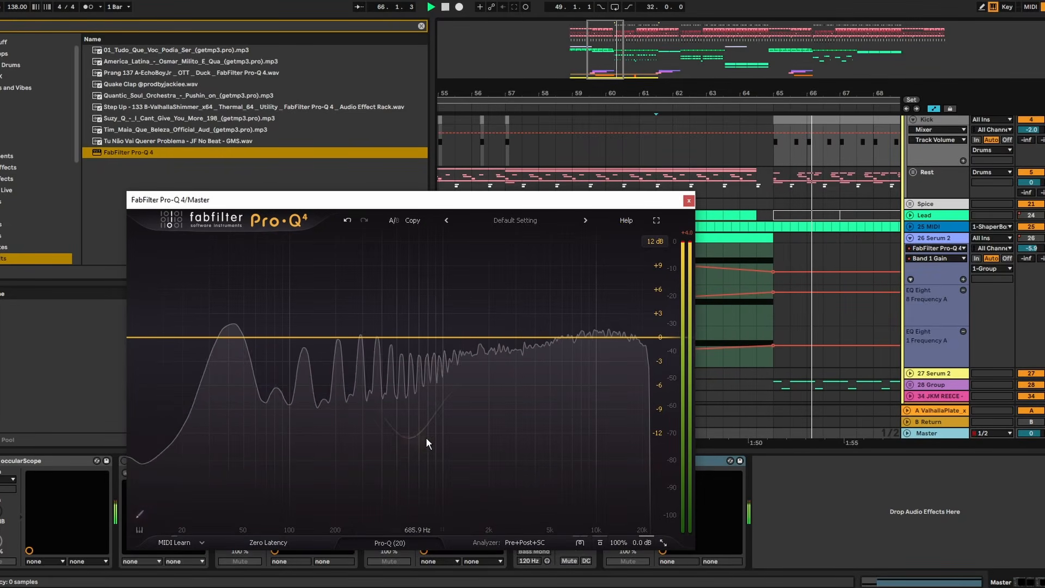
pyautogui.press('space')
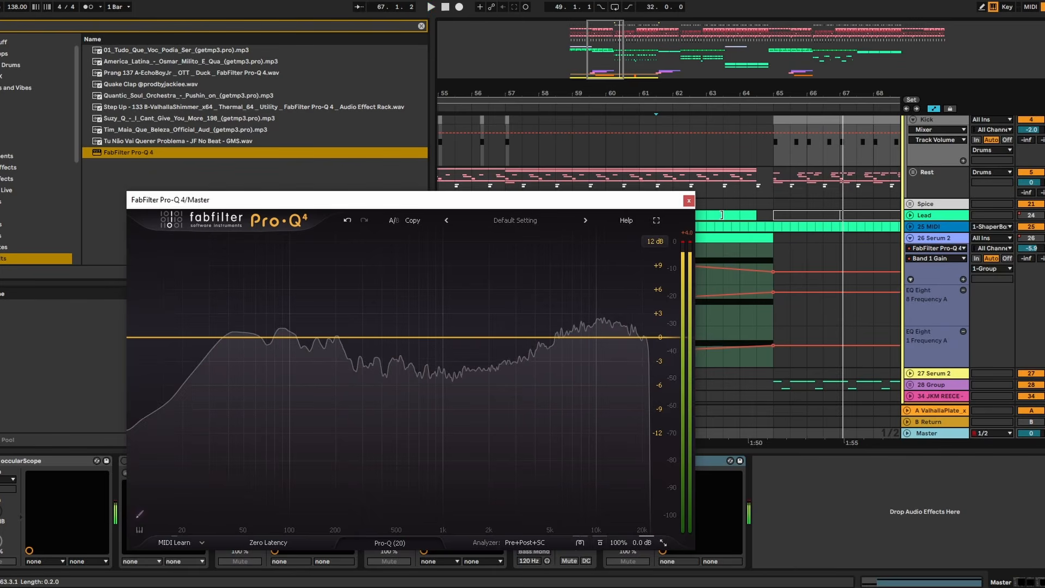
pyautogui.moveTo(652, 203); pyautogui.dragTo(609, 184)
pyautogui.click(673, 239)
pyautogui.press('space')
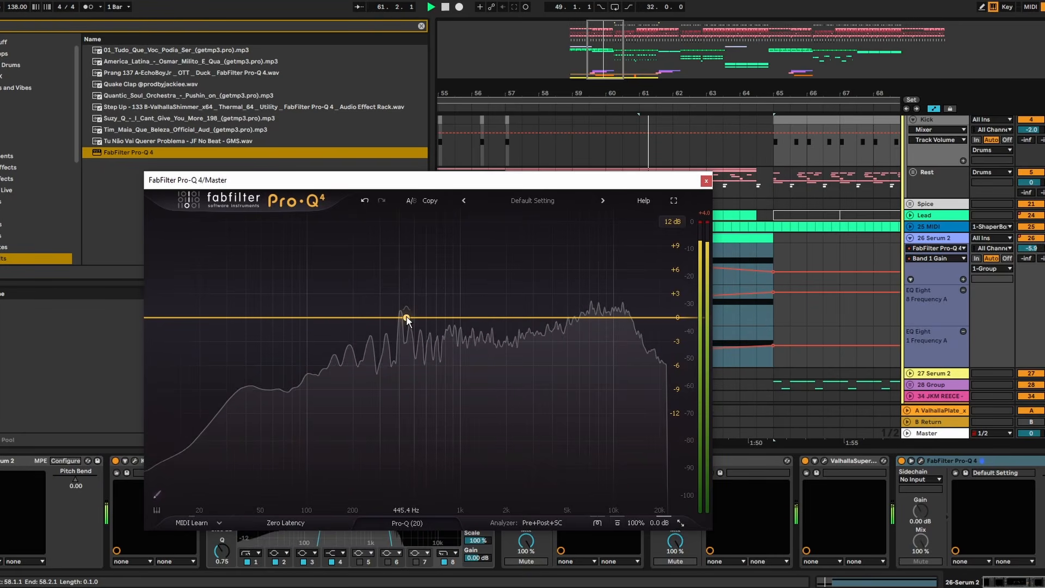
# - Boost a bell band at 449.38 Hz by +6.90 dB with Q 5.035 in the master's Pro-Q 4 and audition it
pyautogui.moveTo(406, 319); pyautogui.dragTo(408, 262)
pyautogui.scroll(5, 409, 260)
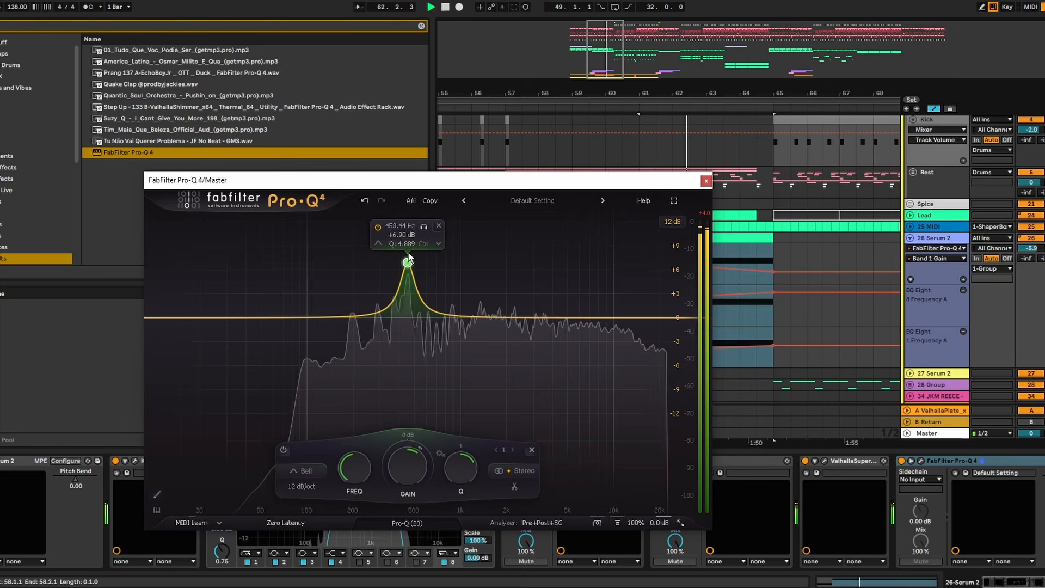
pyautogui.moveTo(422, 226); pyautogui.dragTo(421, 228)
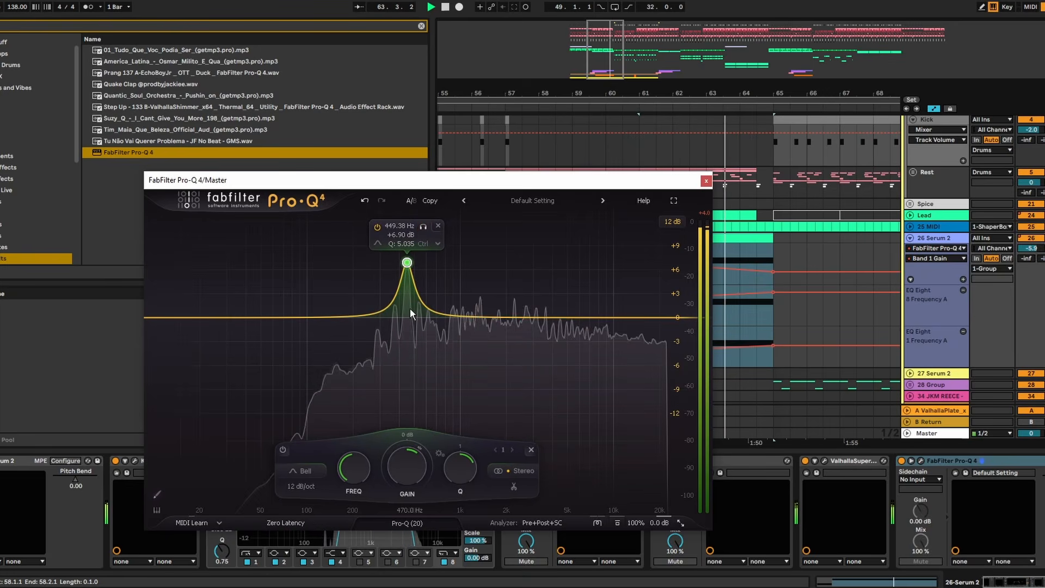
pyautogui.press('space')
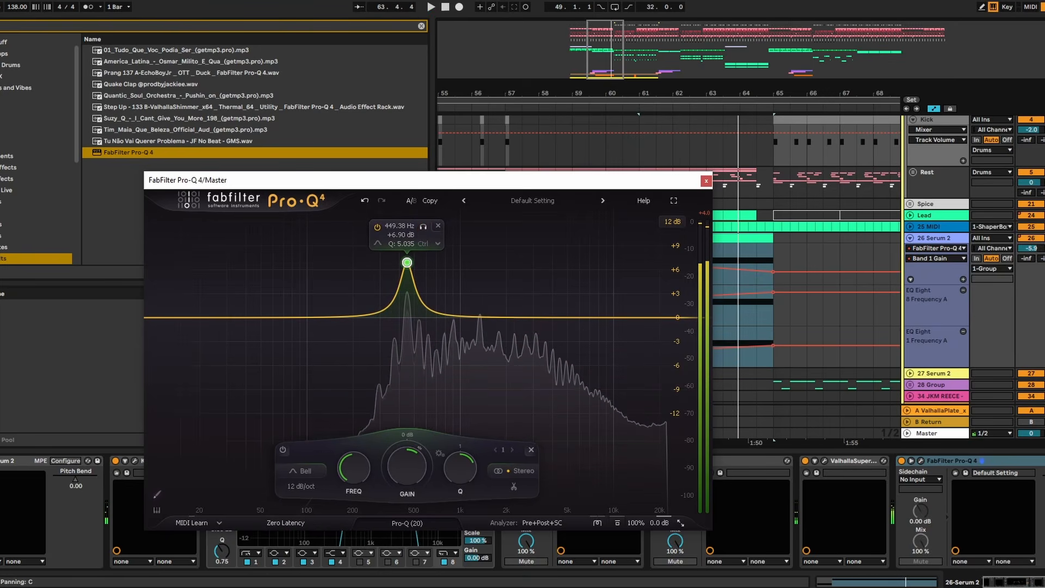
pyautogui.press('space')
pyautogui.click(734, 247)
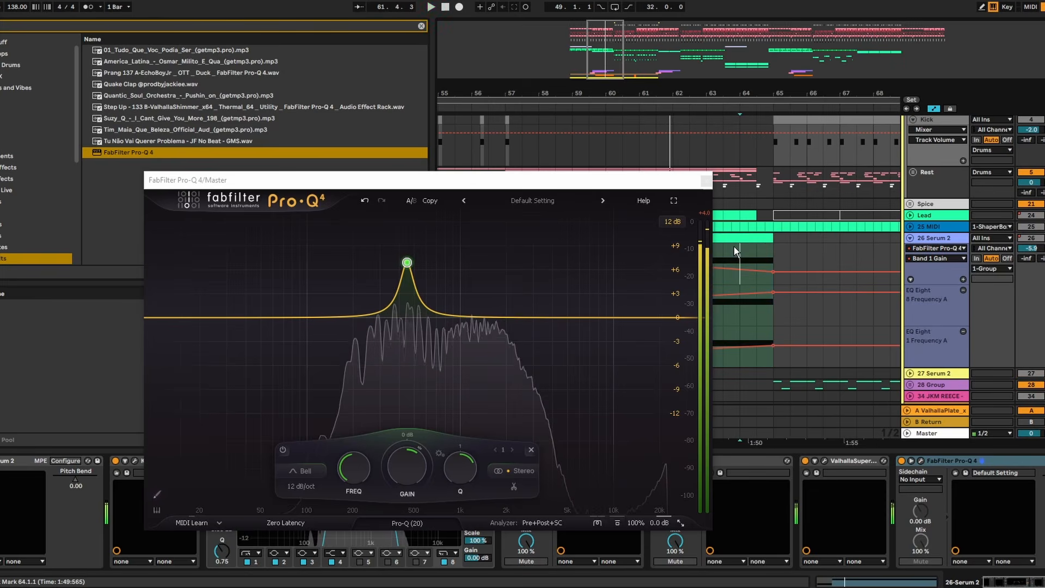
# - Delete the 449 Hz test band from the master's Pro-Q 4 and close the plugin
pyautogui.click(409, 263)
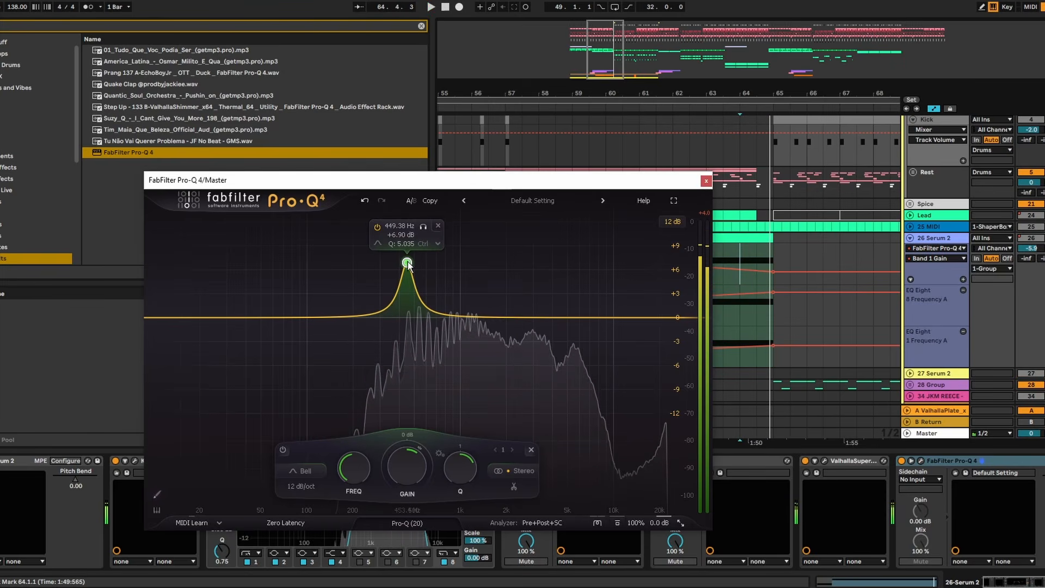
pyautogui.rightClick(408, 264)
pyautogui.click(456, 428)
pyautogui.click(707, 181)
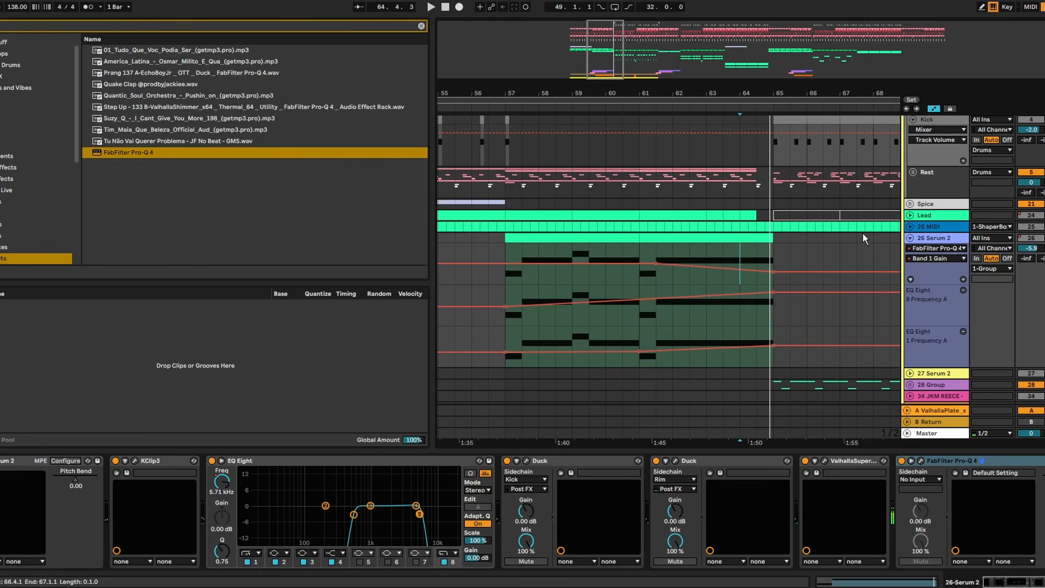
# - Find FabFilter Pro-Q 4 with the search "pro" and add it at the end of the Lead track's device chain
pyautogui.click(1036, 227)
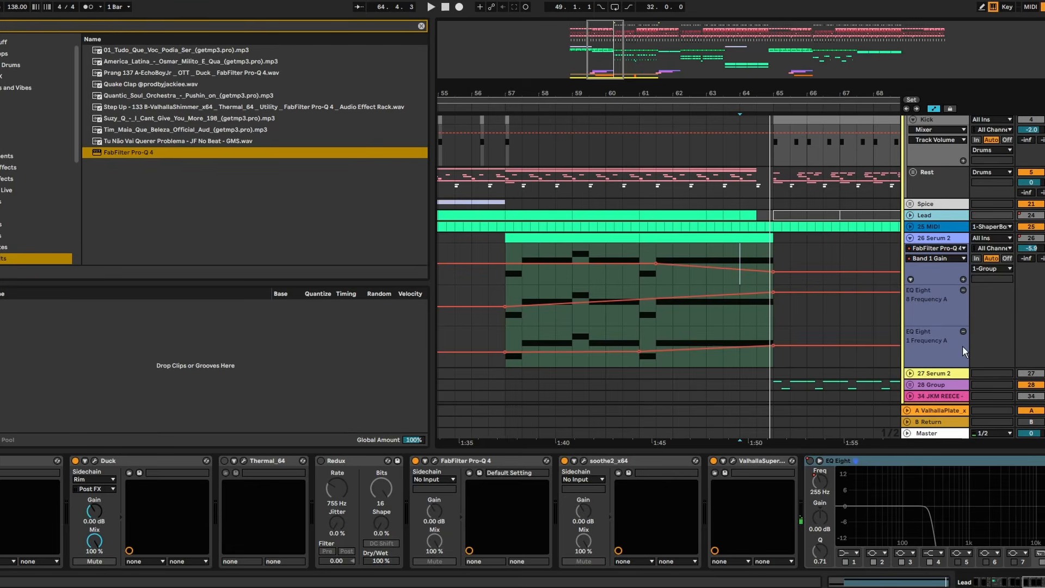
pyautogui.click(1041, 581)
pyautogui.hotkey('ctrl', 'f')
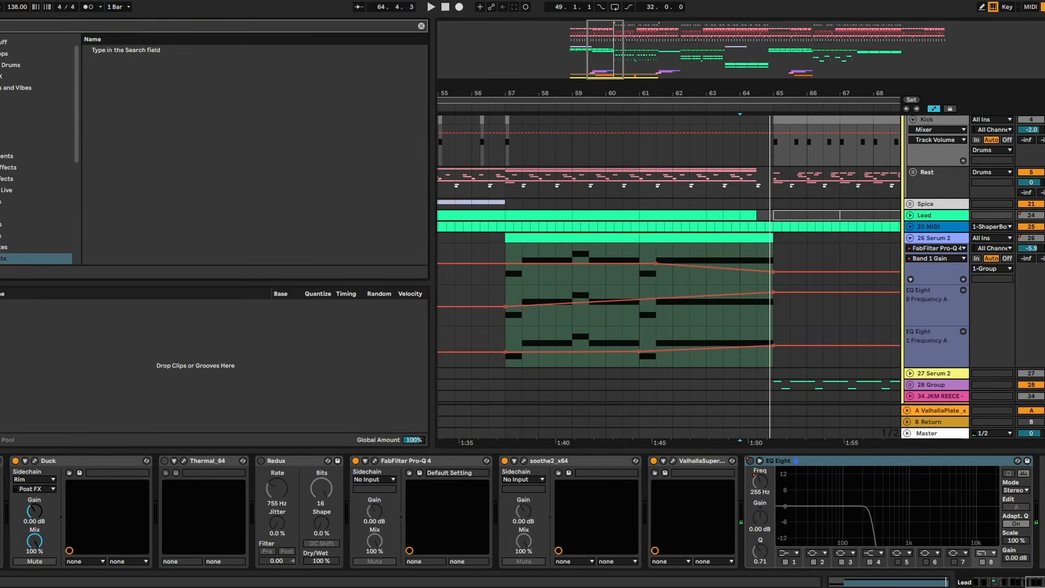
pyautogui.write('pro')
pyautogui.click(146, 153)
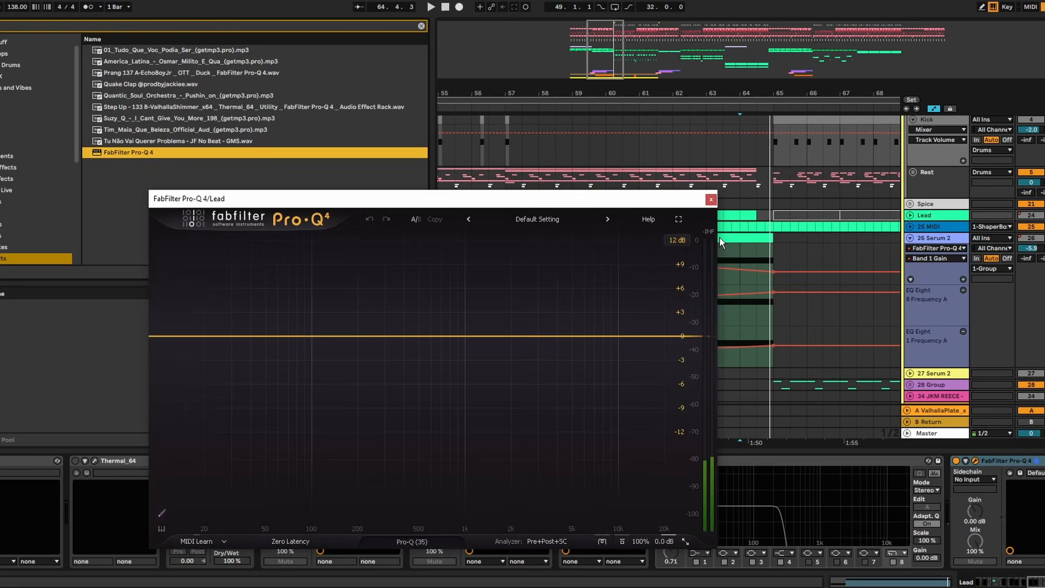
pyautogui.press('space')
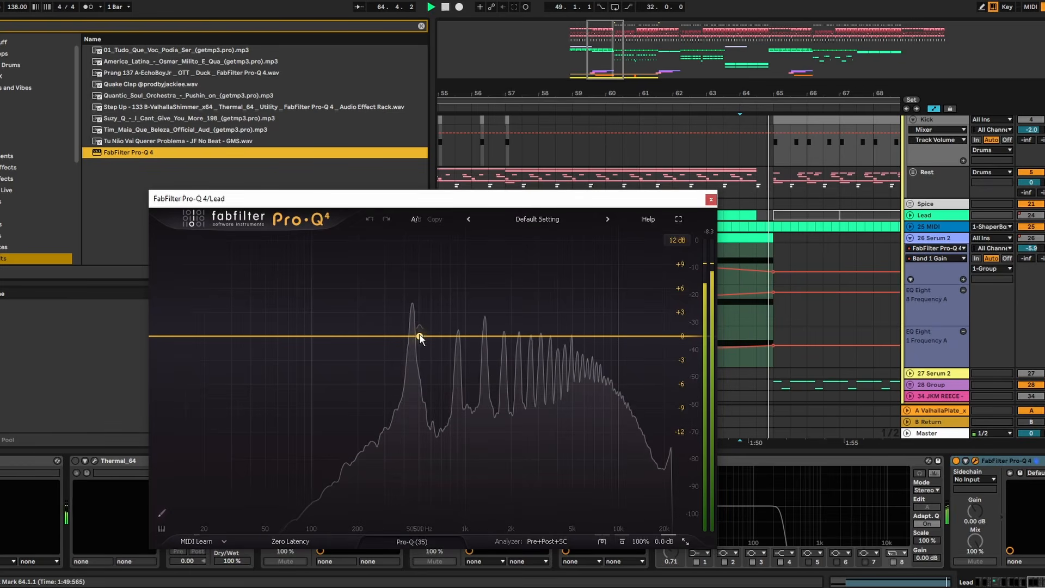
pyautogui.click(411, 330)
pyautogui.moveTo(411, 329); pyautogui.dragTo(412, 304)
pyautogui.press('space')
pyautogui.press('space')
pyautogui.moveTo(428, 269); pyautogui.dragTo(414, 333)
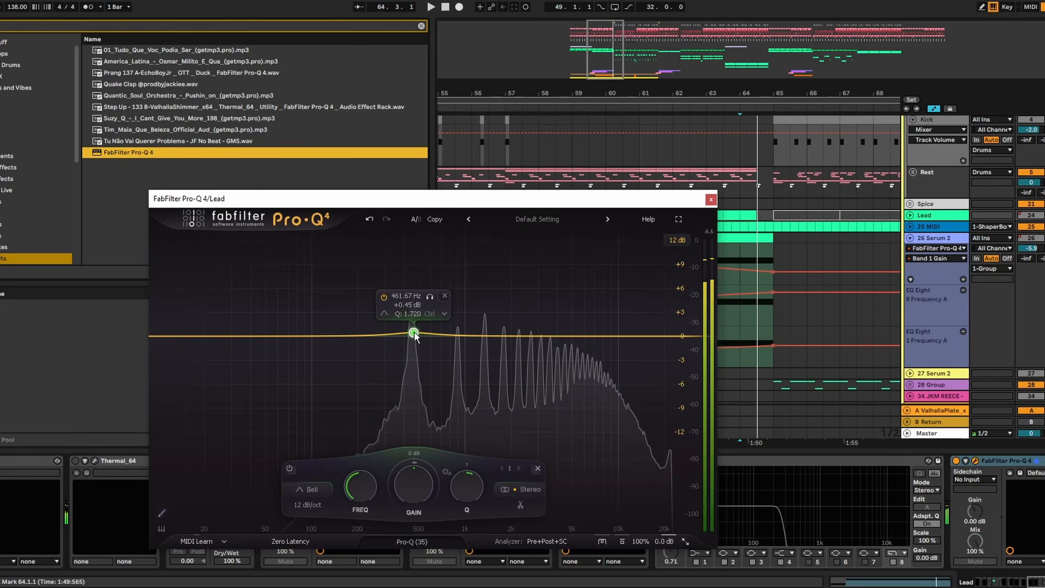
pyautogui.click(445, 296)
pyautogui.rightClick(412, 337)
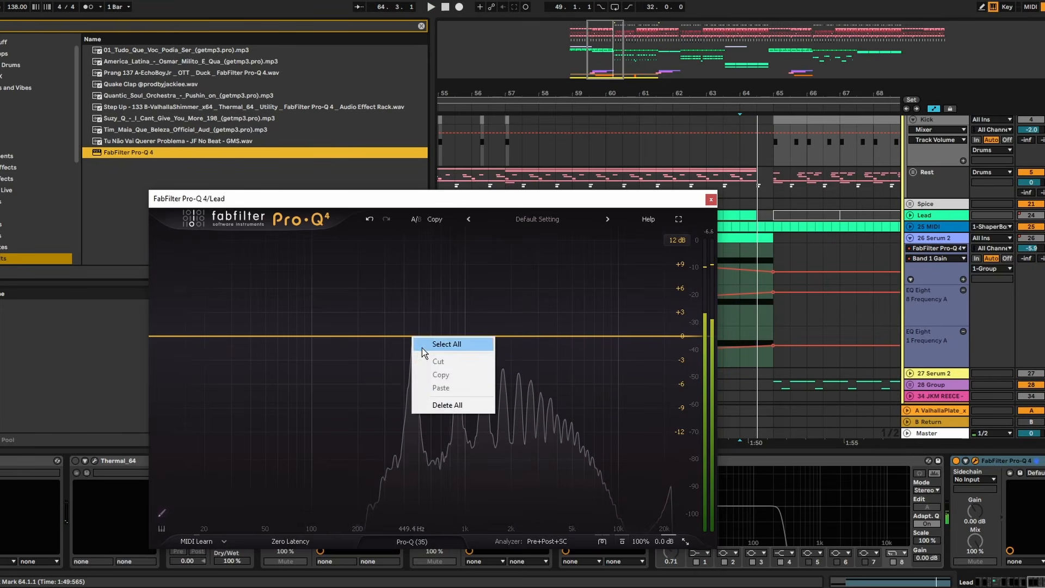
pyautogui.click(381, 346)
# - Add a 449.38 Hz bell band in the Lead's Pro-Q 4, make it spectral, and lower its dynamic range to about -12 dB
pyautogui.click(411, 336)
pyautogui.rightClick(412, 337)
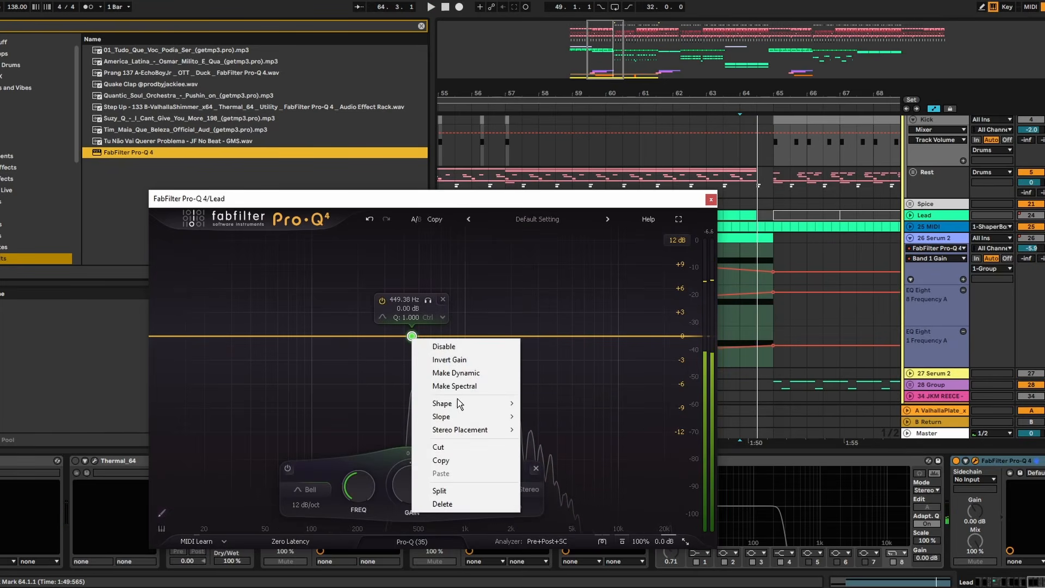
pyautogui.click(469, 388)
pyautogui.press('space')
pyautogui.moveTo(414, 349); pyautogui.dragTo(413, 434)
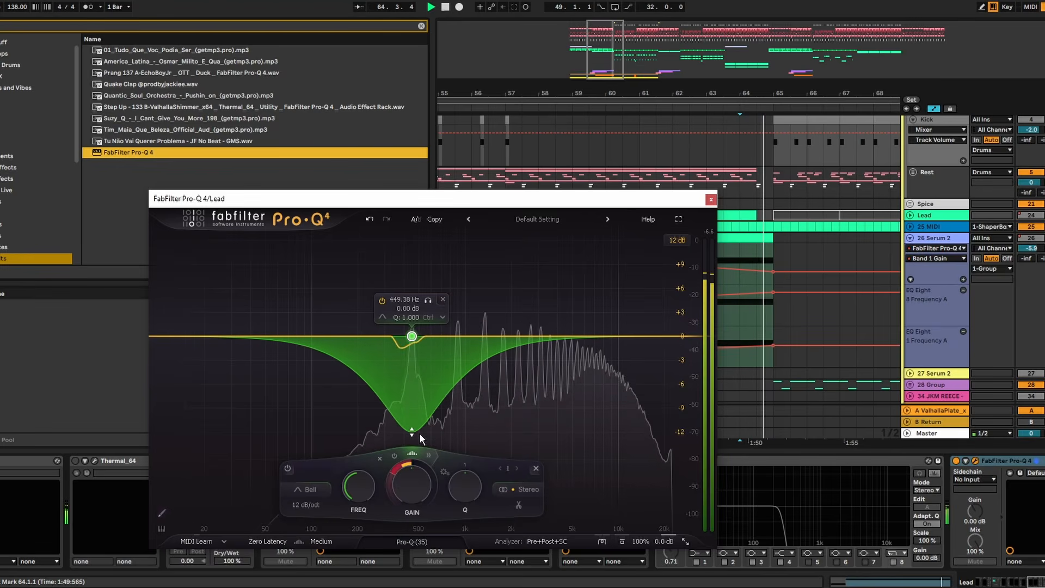
# - Set the spectral band's slope to 18 dB/oct and Q to 2.632, and return its dynamic range to about 0 dB
pyautogui.click(306, 506)
pyautogui.click(312, 484)
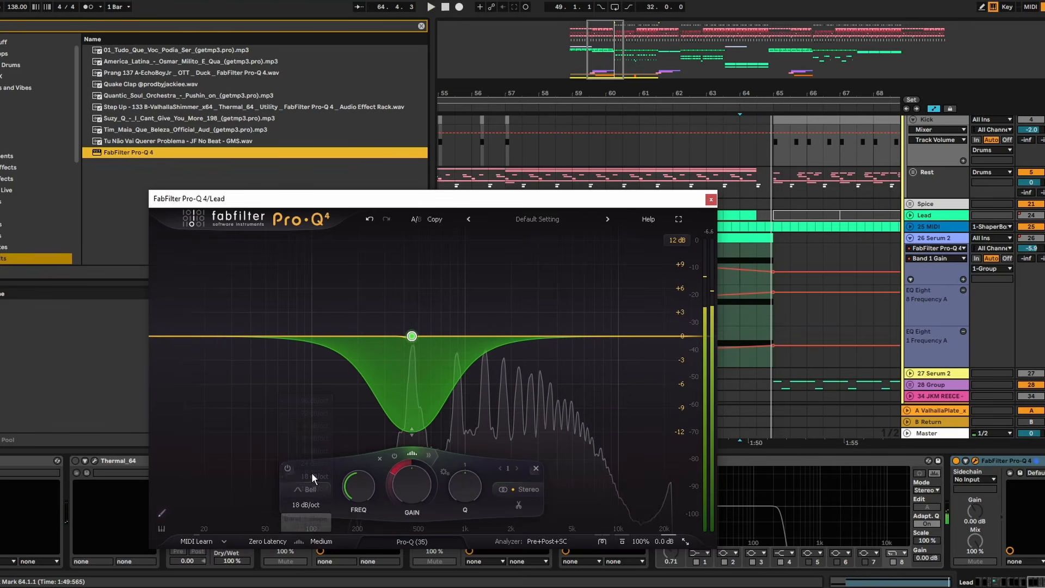
pyautogui.press('space')
pyautogui.moveTo(466, 491); pyautogui.dragTo(466, 470)
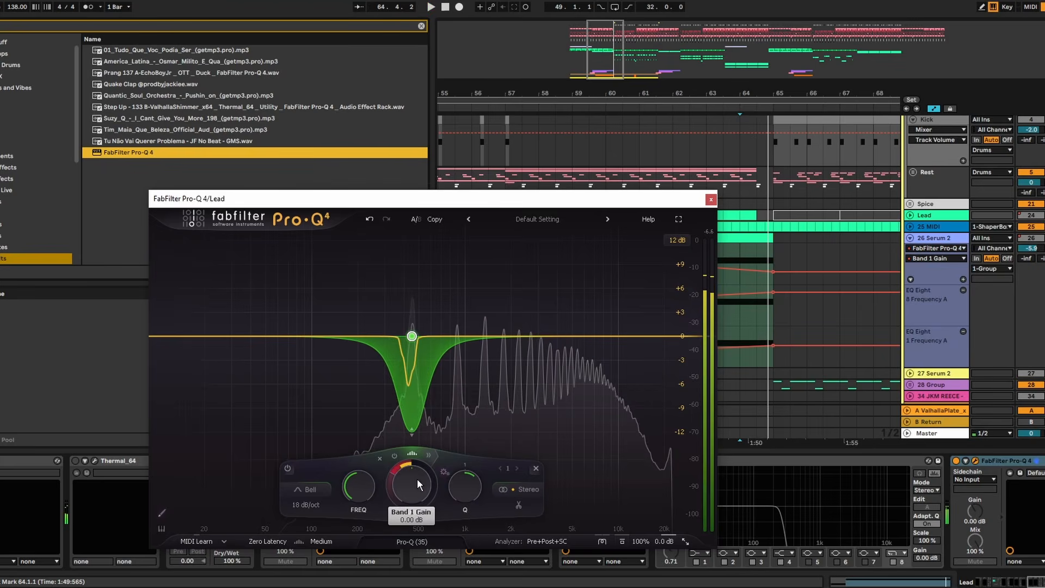
pyautogui.moveTo(414, 417); pyautogui.dragTo(410, 347)
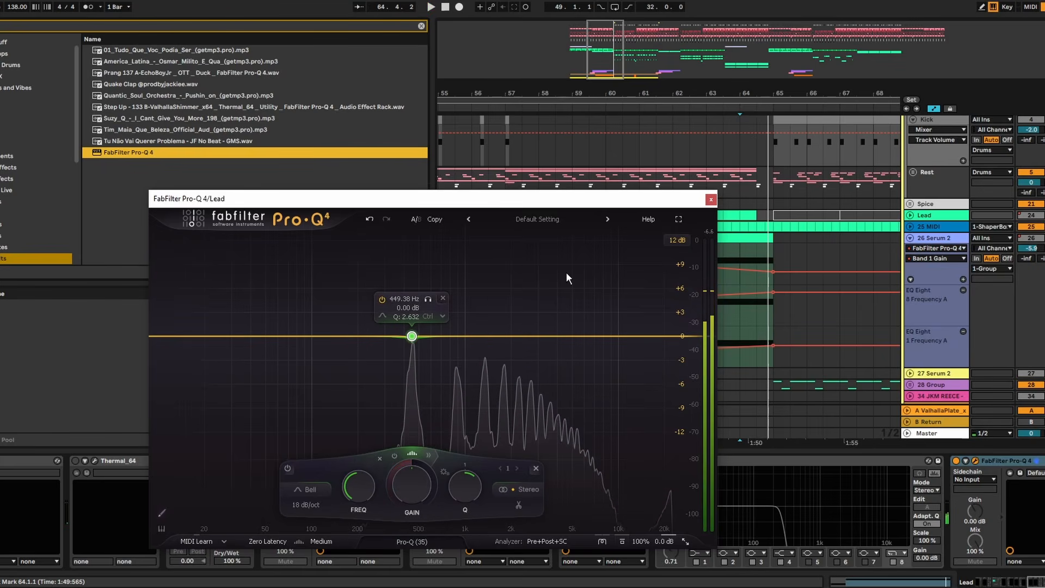
# - Unfold the Lead track's automation and try a falling Band 1 Gain ramp from bar 61.3 to the end of the Lead clips
pyautogui.moveTo(630, 201); pyautogui.dragTo(418, 203)
pyautogui.click(911, 215)
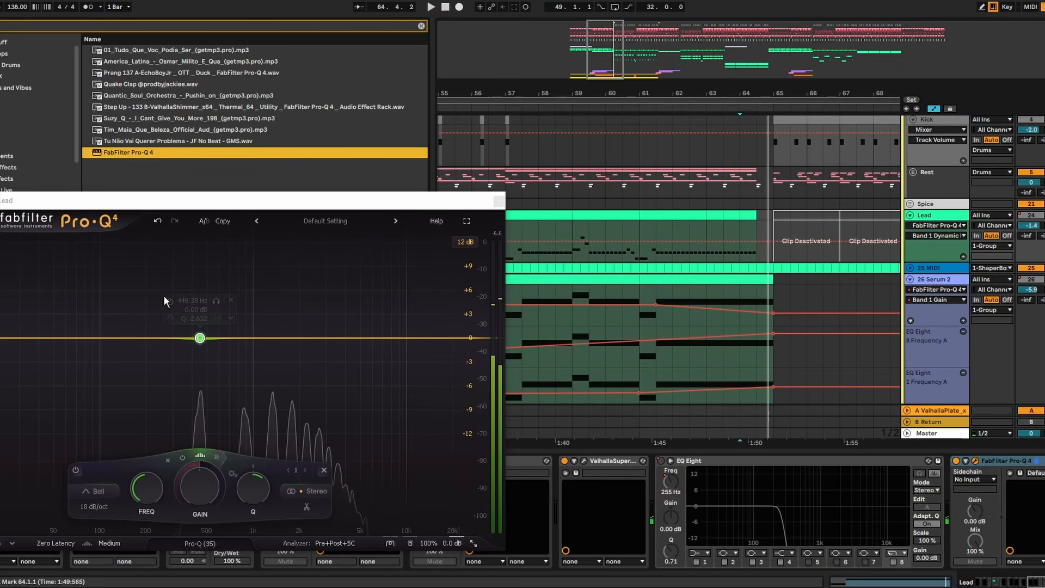
pyautogui.click(655, 231)
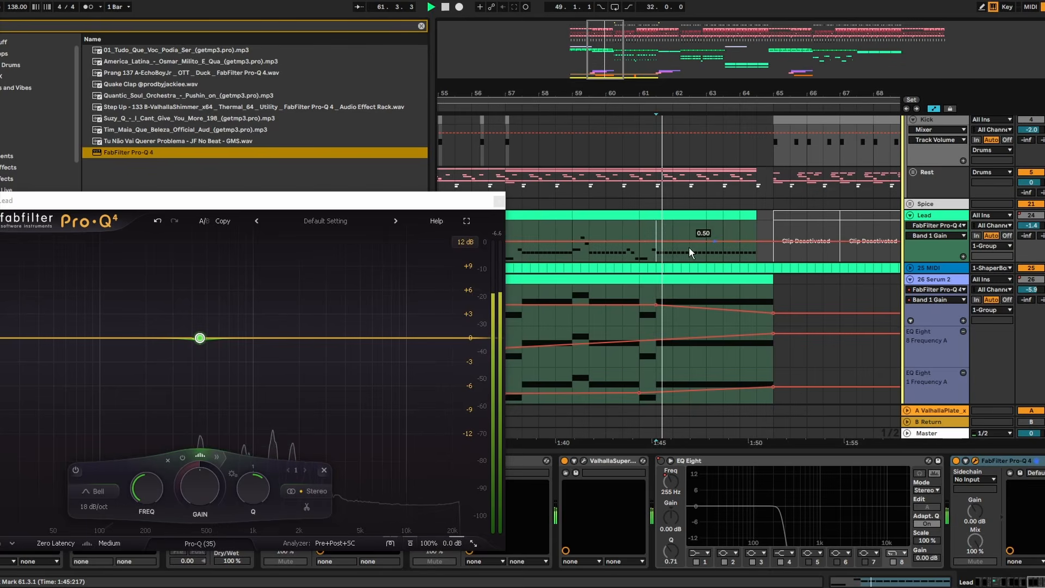
pyautogui.moveTo(757, 240); pyautogui.dragTo(757, 246)
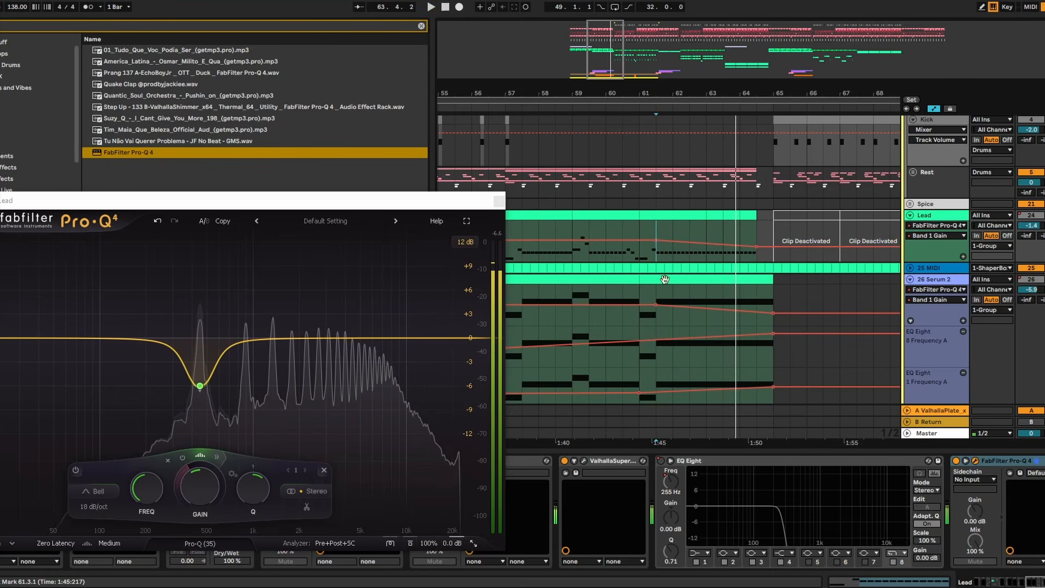
pyautogui.click(756, 247)
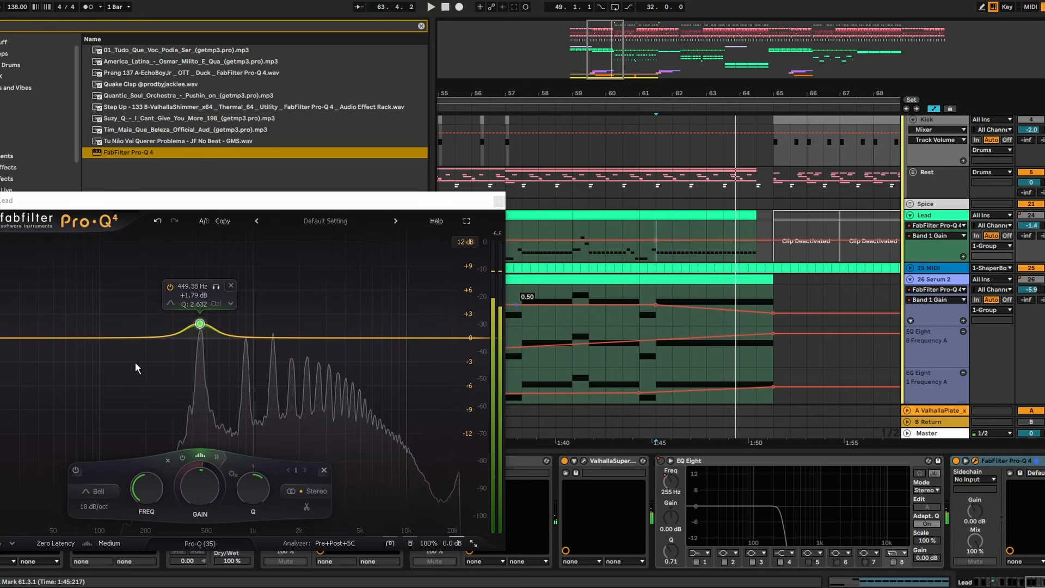
# - Clear and reapply the Lead band's spectral processing, setting it to 457.53 Hz and -0.31 dB with a dynamic range of about -3 dB
pyautogui.click(202, 328)
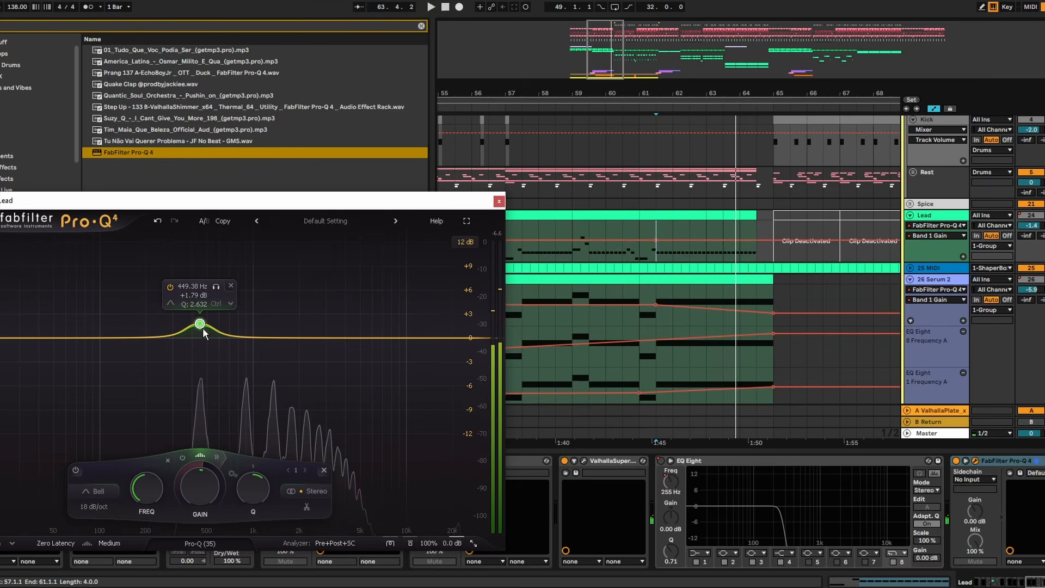
pyautogui.rightClick(199, 325)
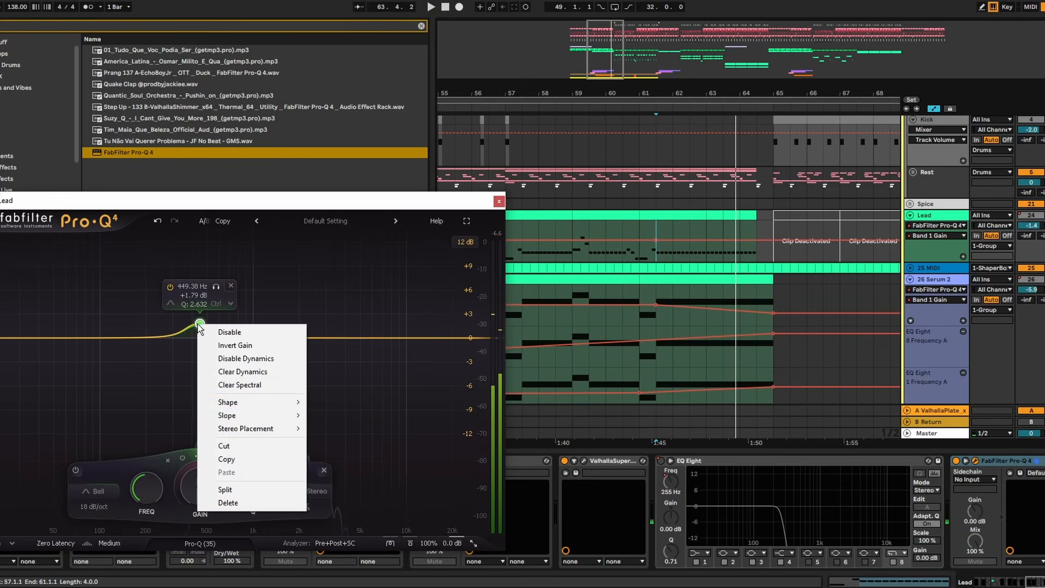
pyautogui.click(256, 385)
pyautogui.rightClick(200, 325)
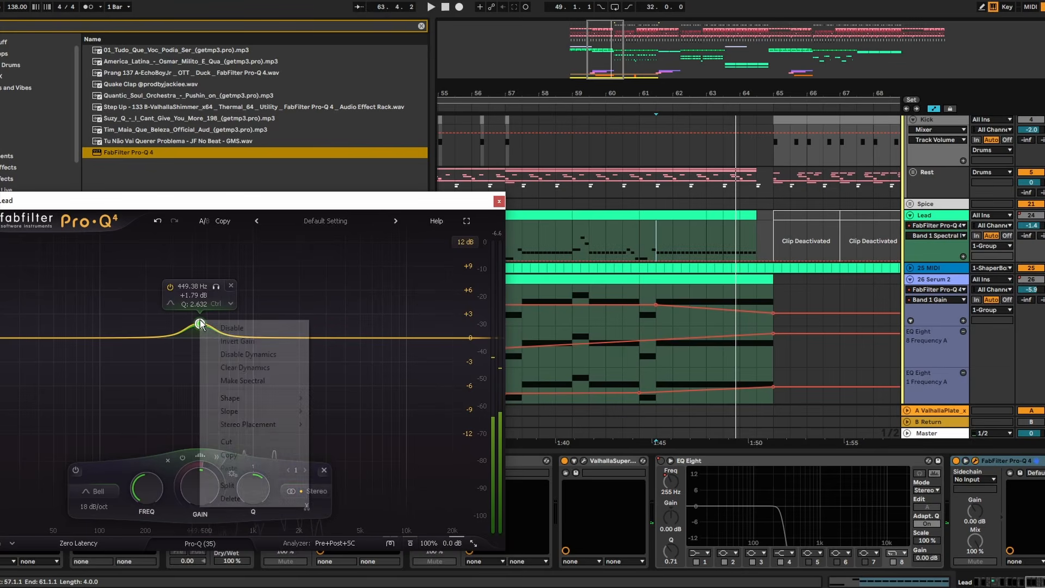
pyautogui.click(245, 385)
pyautogui.moveTo(199, 325); pyautogui.dragTo(199, 337)
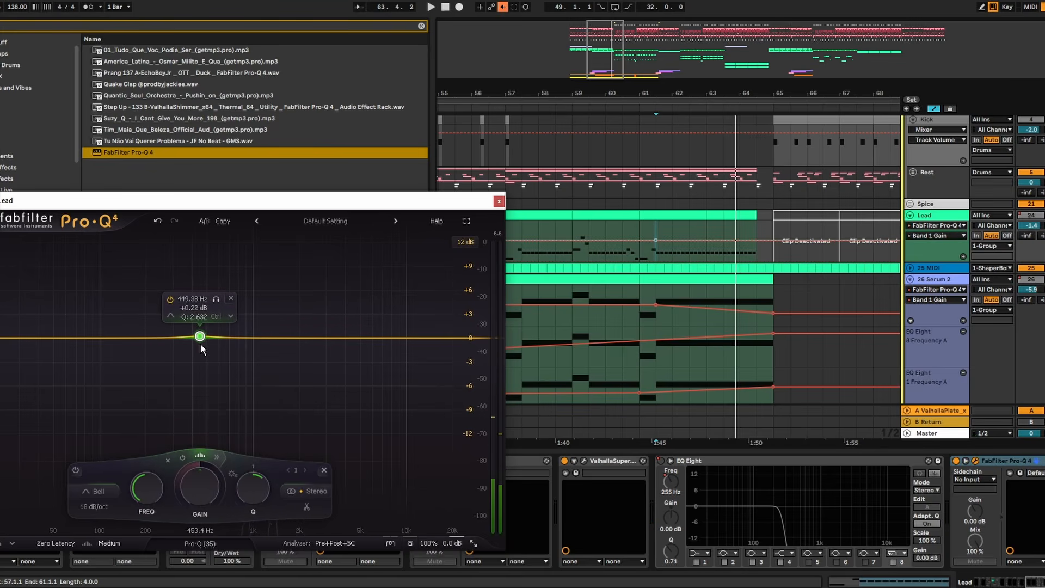
pyautogui.moveTo(200, 345); pyautogui.dragTo(201, 358)
pyautogui.press('space')
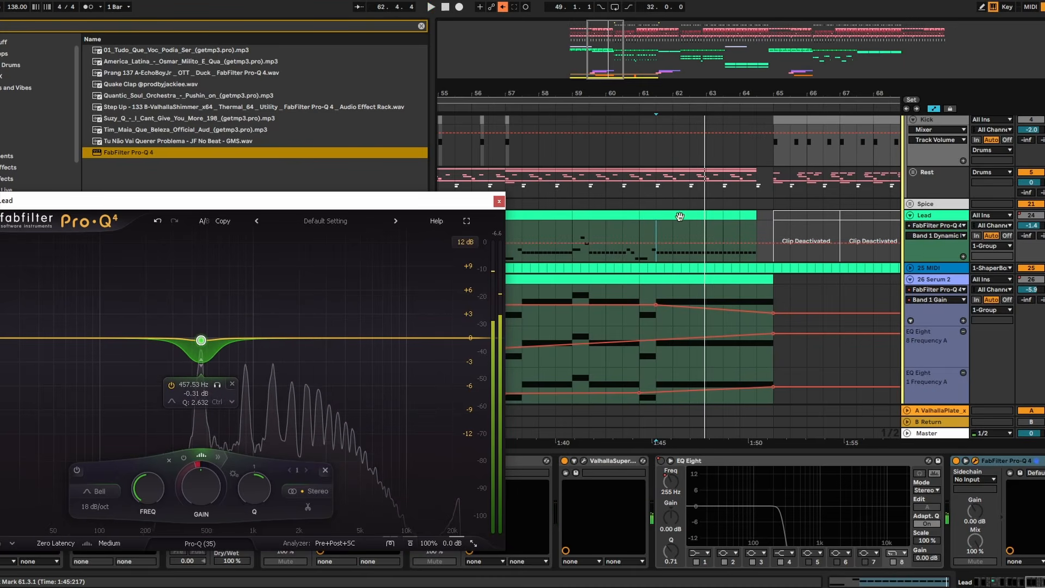
# - Automate the Lead band's dynamic range to ramp down from bar 61.3 to the end of the build-up's Lead clips
pyautogui.click(657, 245)
pyautogui.press('space')
pyautogui.moveTo(757, 243); pyautogui.dragTo(757, 252)
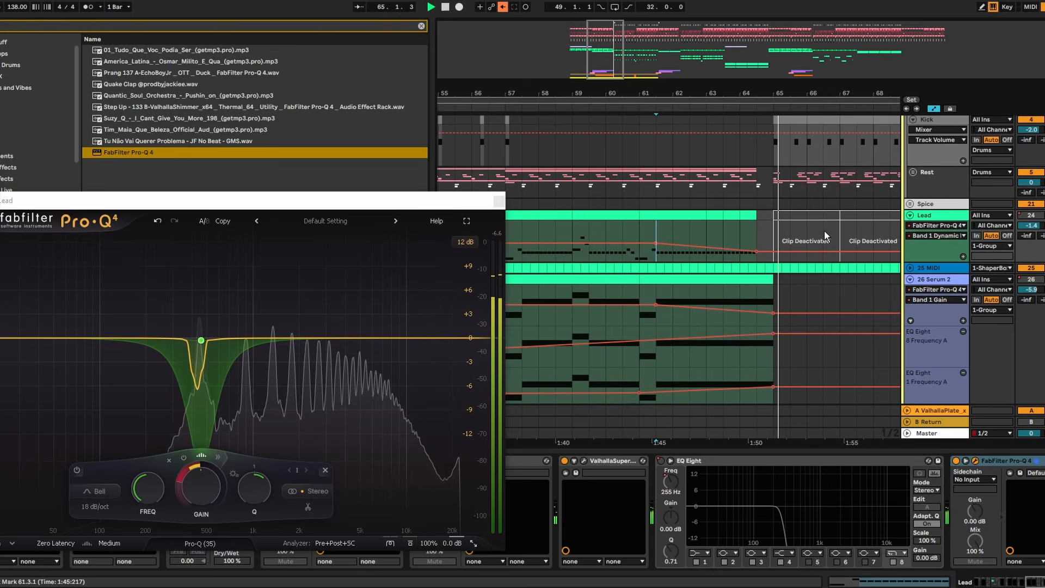
# - Play from bar 56 and examine the build-up and drop spectrum in the master's FabFilter Pro-Q 4, closing the plugin when done
pyautogui.click(471, 165)
pyautogui.click(928, 435)
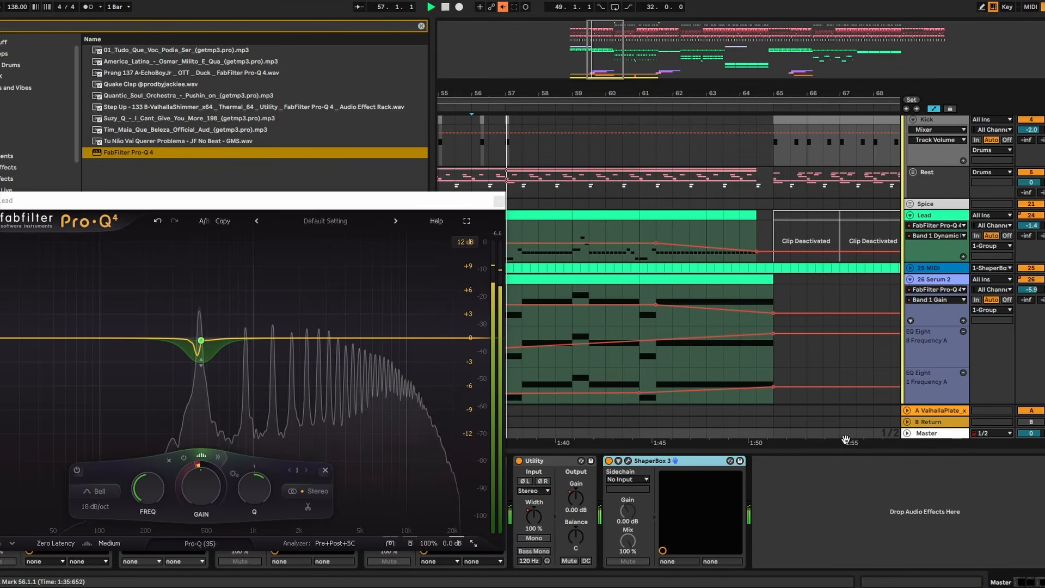
pyautogui.click(499, 201)
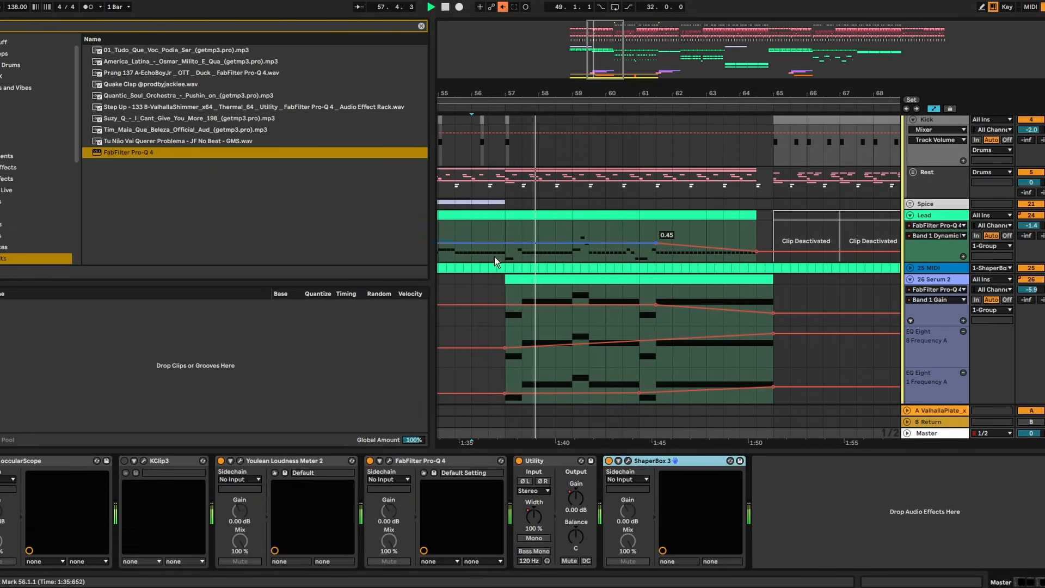
pyautogui.click(390, 462)
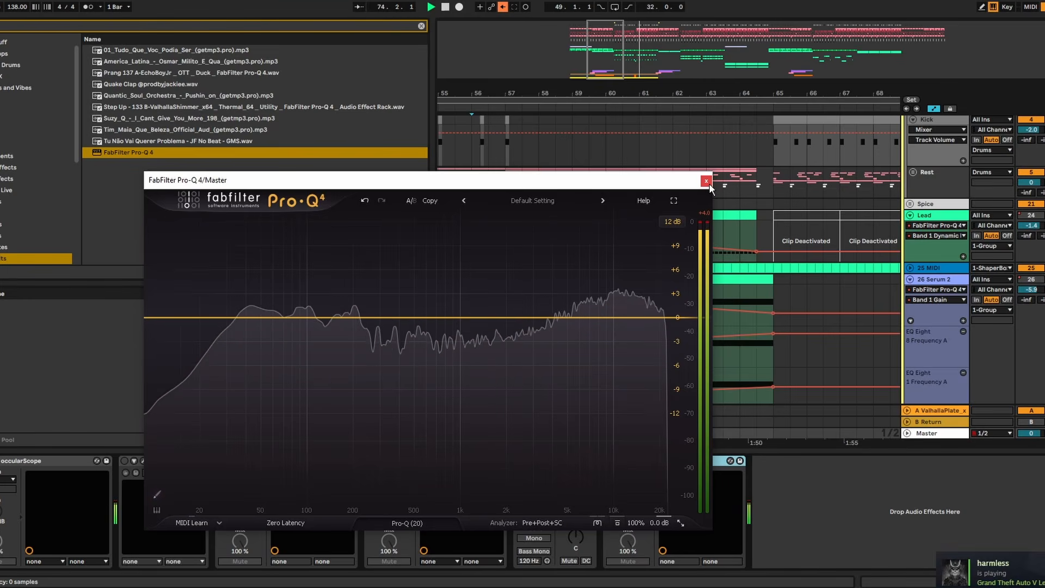
pyautogui.scroll(-5, 730, 163)
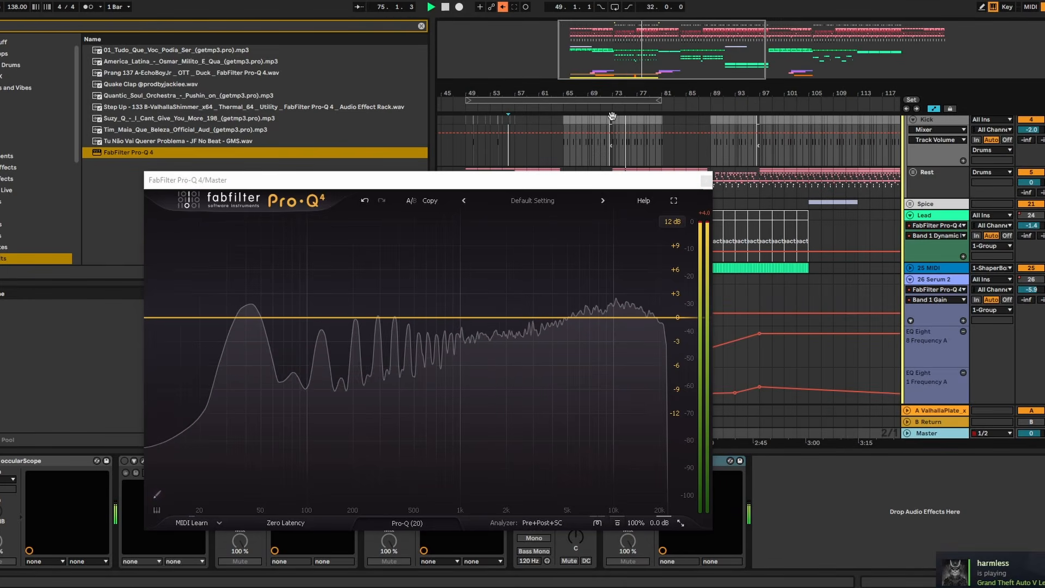
pyautogui.click(706, 181)
pyautogui.press('space')
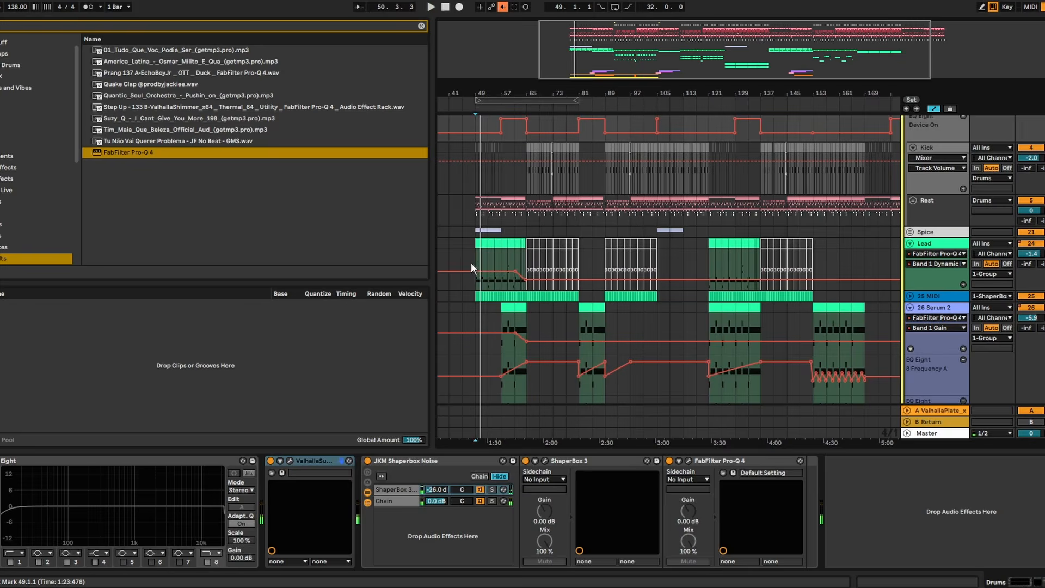
# - Copy the Lead track's clips and dynamic range automation from bars 49–65 to bar 121
pyautogui.moveTo(472, 263); pyautogui.dragTo(524, 260)
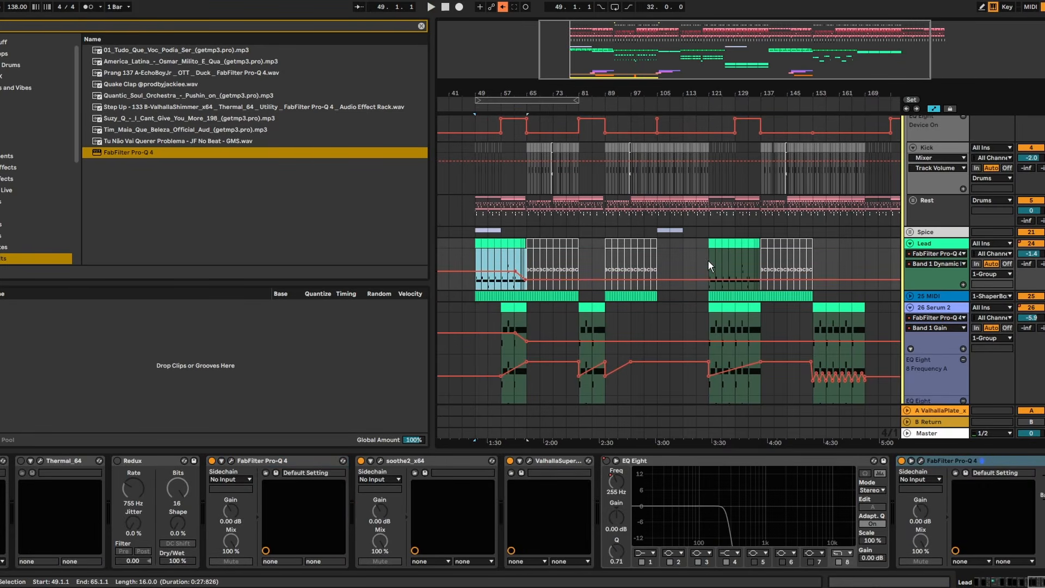
pyautogui.click(708, 260)
pyautogui.press('space')
pyautogui.scroll(-2, 833, 260)
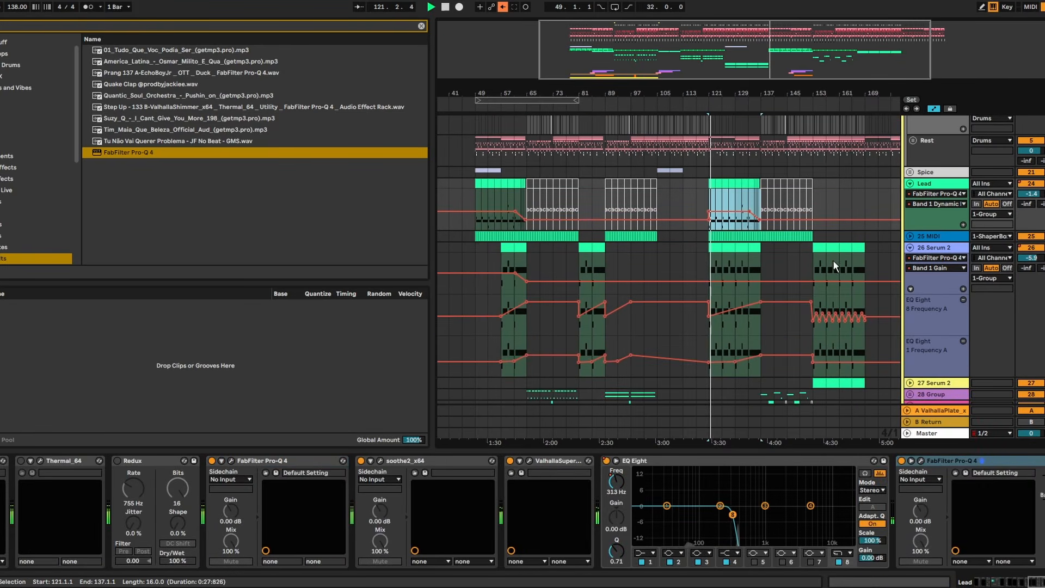
# - Copy the 26 Serum 2 track's Band 1 Gain ramp from bars 57–65 to the build-ups at bars 81–89 and 129–137
pyautogui.click(944, 255)
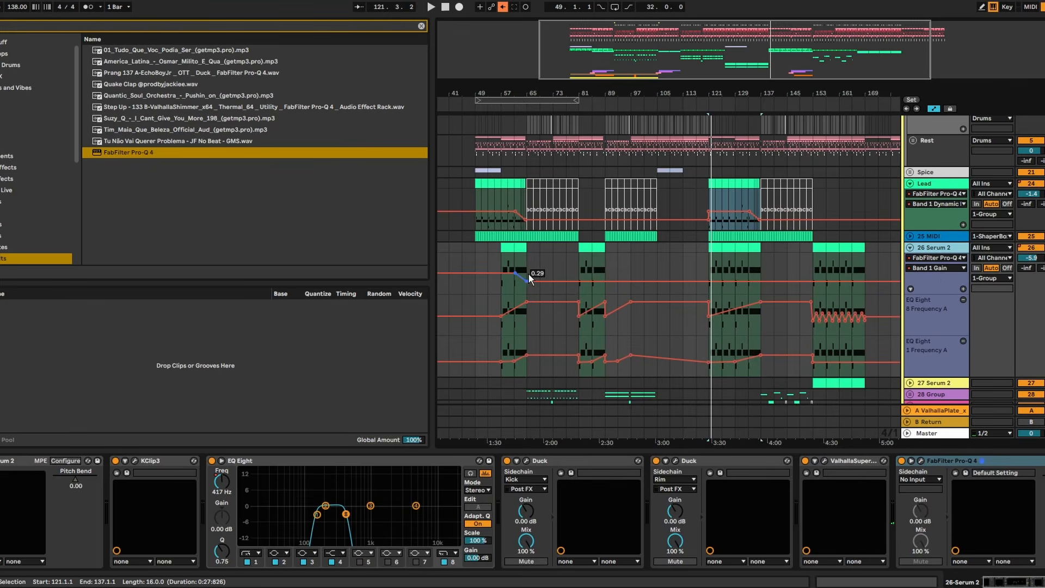
pyautogui.moveTo(526, 268); pyautogui.dragTo(495, 261)
pyautogui.click(579, 268)
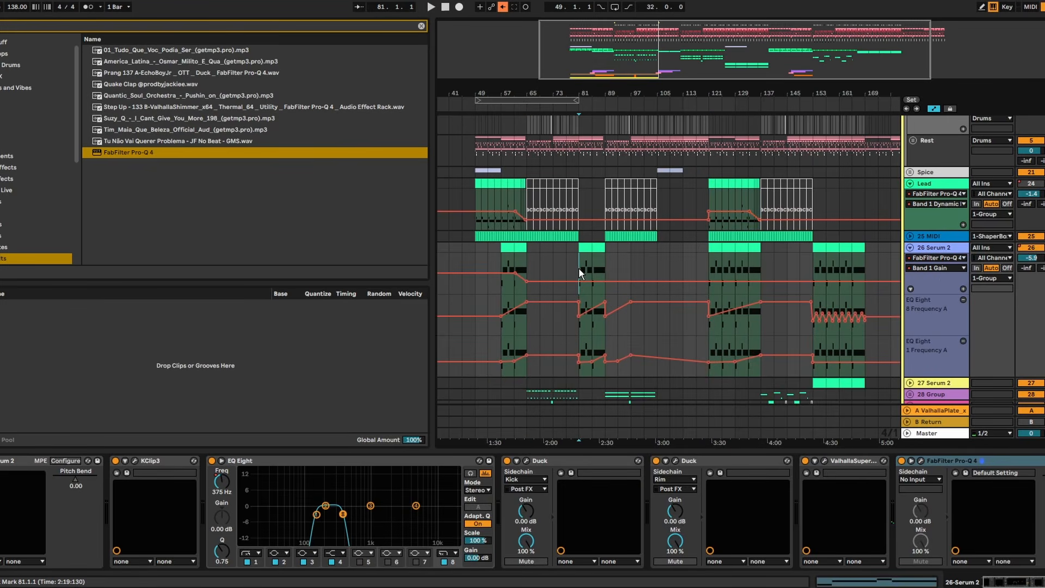
pyautogui.moveTo(579, 268); pyautogui.dragTo(604, 270)
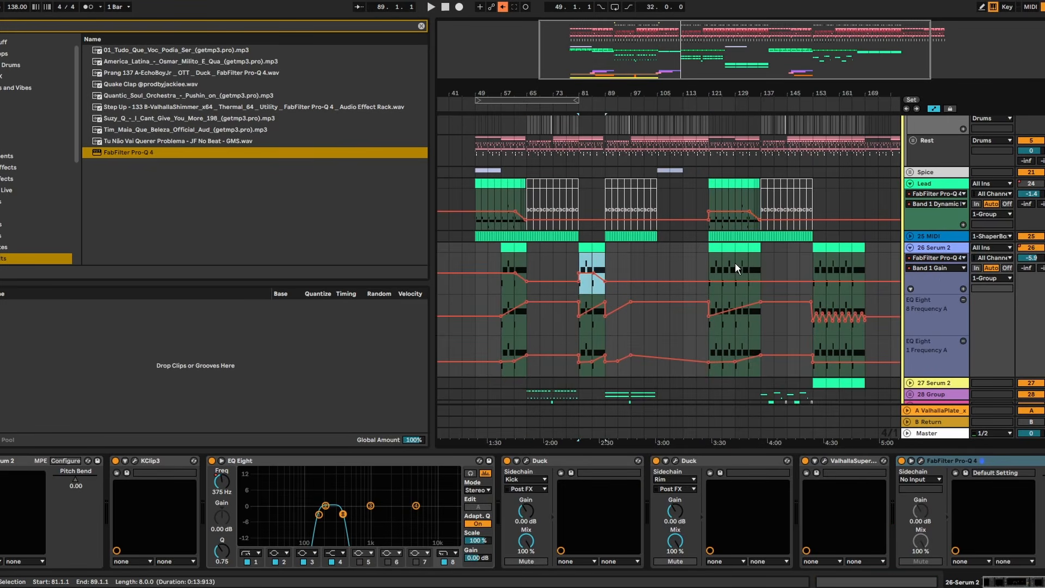
pyautogui.moveTo(735, 268); pyautogui.dragTo(760, 269)
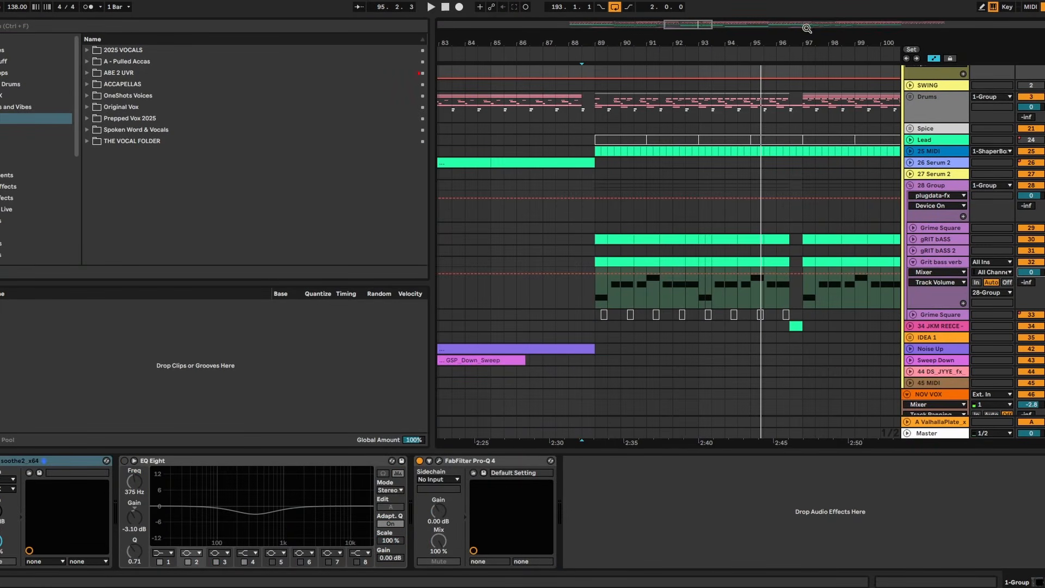
# - Show the whole arrangement and enlarge its area by narrowing the browser and collapsing the device view
pyautogui.moveTo(807, 29); pyautogui.dragTo(491, 314)
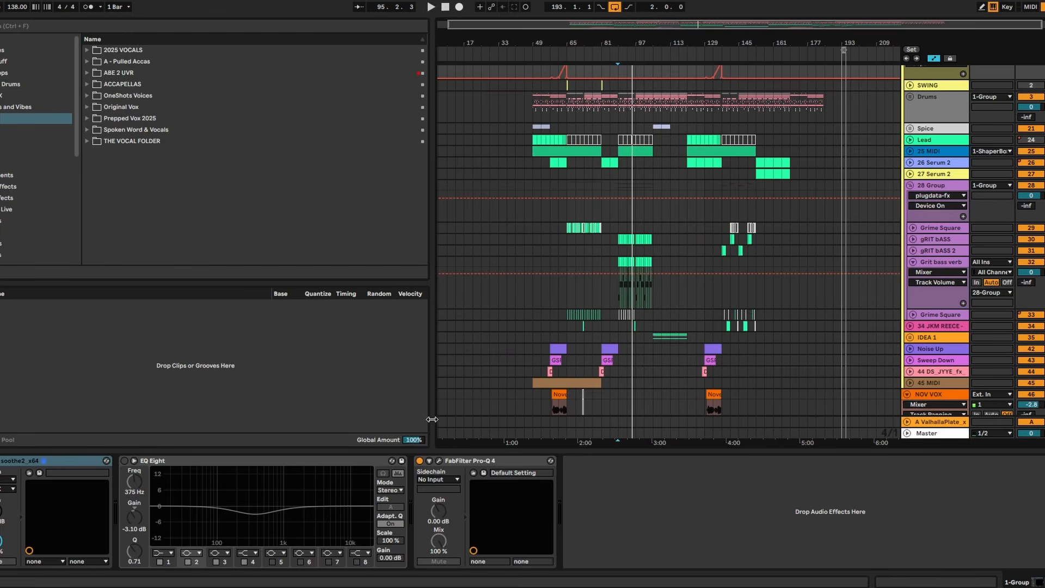
pyautogui.moveTo(432, 419); pyautogui.dragTo(253, 420)
pyautogui.moveTo(374, 449); pyautogui.dragTo(375, 566)
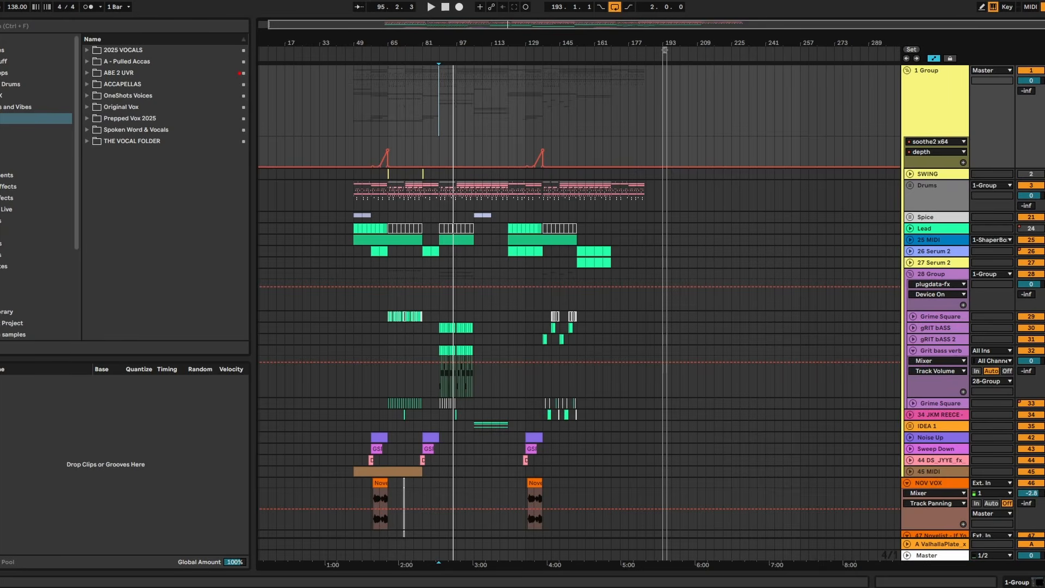
# - Switch to the text notes, highlight "DARK INHARMONIC PERCUSSIVE 16 BAR INTRO" in the to-do list, and return to Ableton Live
pyautogui.hotkey('alt', 'Tab')
pyautogui.moveTo(415, 15); pyautogui.dragTo(41, 15)
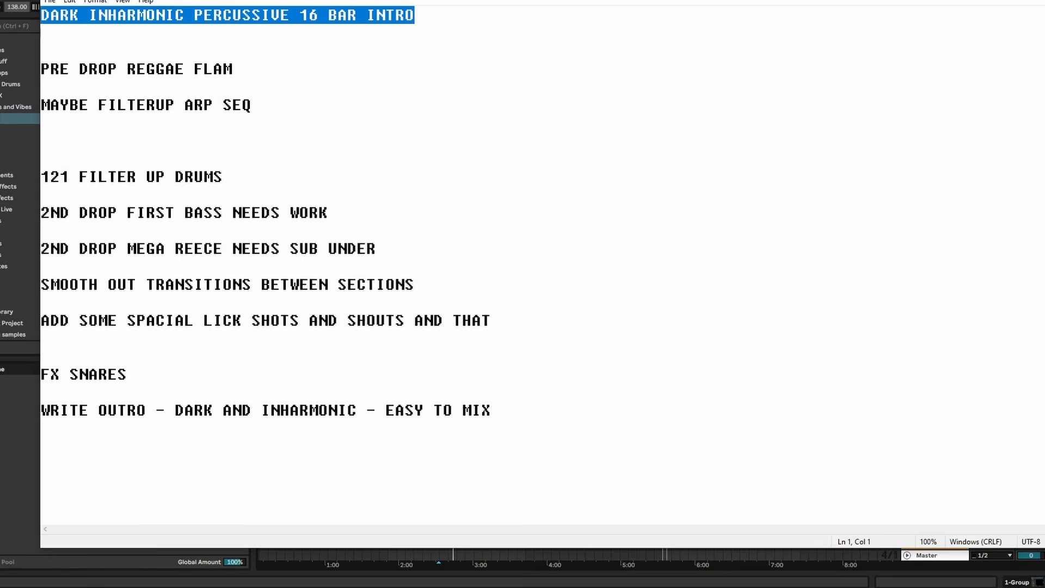
pyautogui.hotkey('alt', 'Tab')
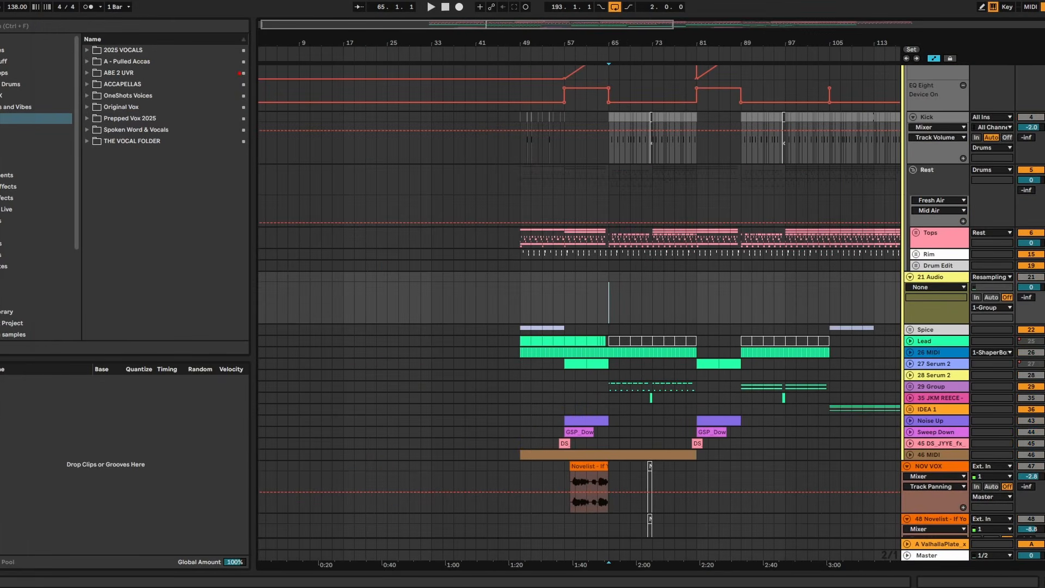
# - Resample four bars from bar 69 onto the 21 Audio track and move the recorded clip to bar 33
pyautogui.press('space')
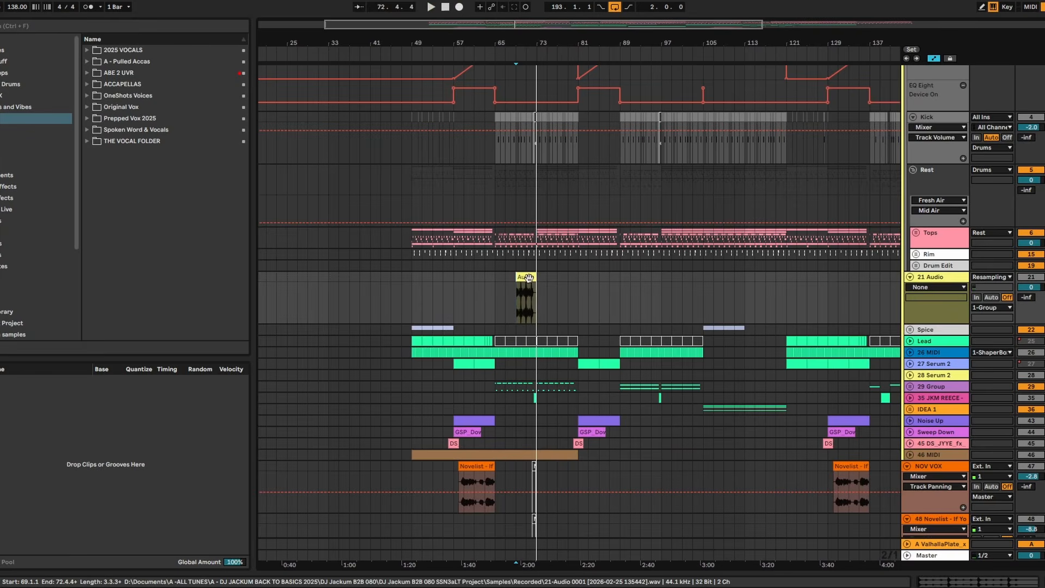
pyautogui.moveTo(527, 278); pyautogui.dragTo(364, 284)
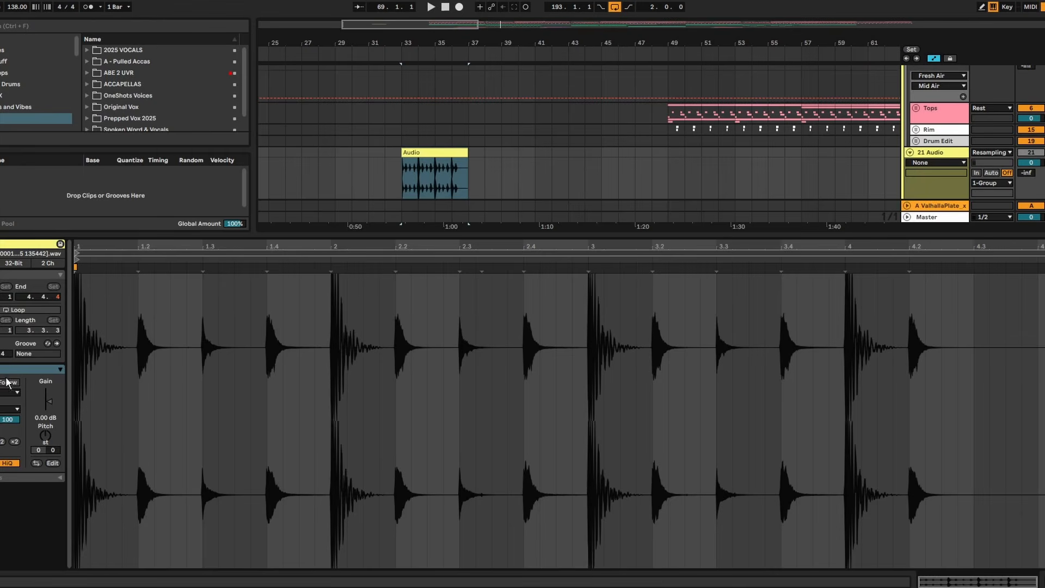
# - Turn off warping for the resampled clip at bar 33 and transpose it by -12 semitones
pyautogui.click(0, 382)
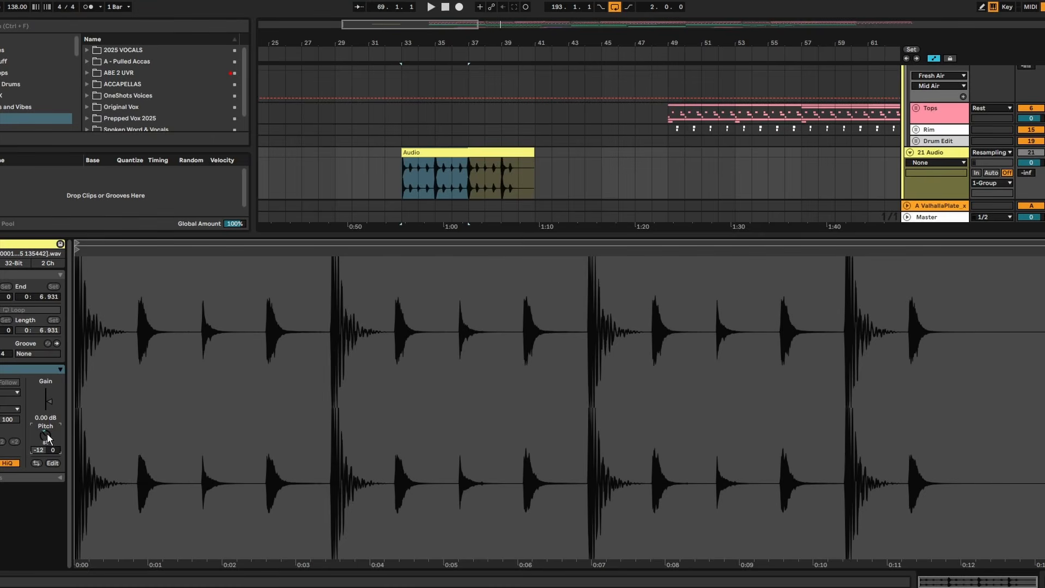
# - Hide the clip view and trim the pitched-down clip at bar 33 to four bars, ending at bar 37
pyautogui.click(532, 153)
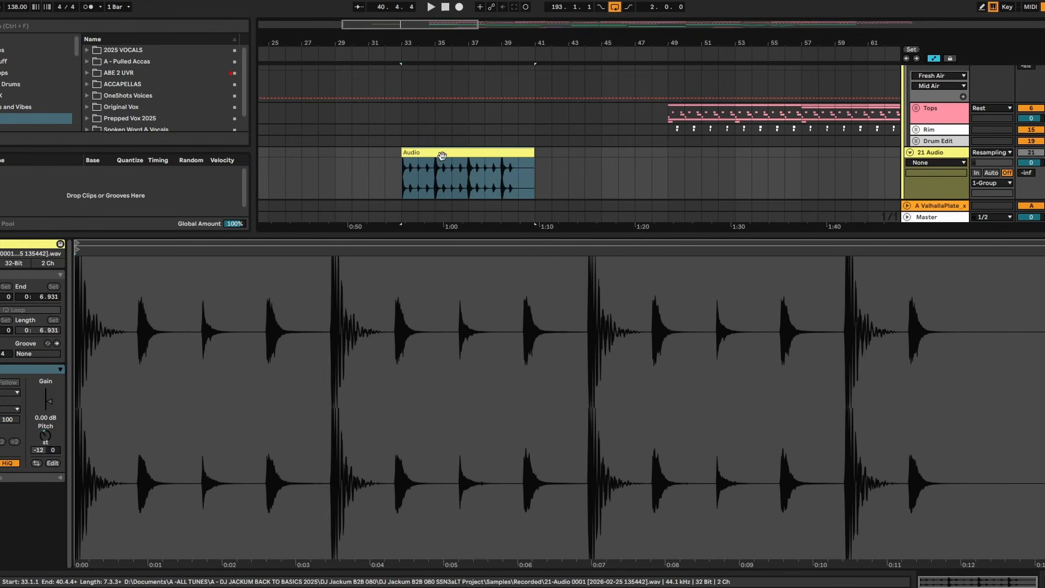
pyautogui.hotkey('ctrl', 'alt', 'l')
pyautogui.scroll(5, 503, 77)
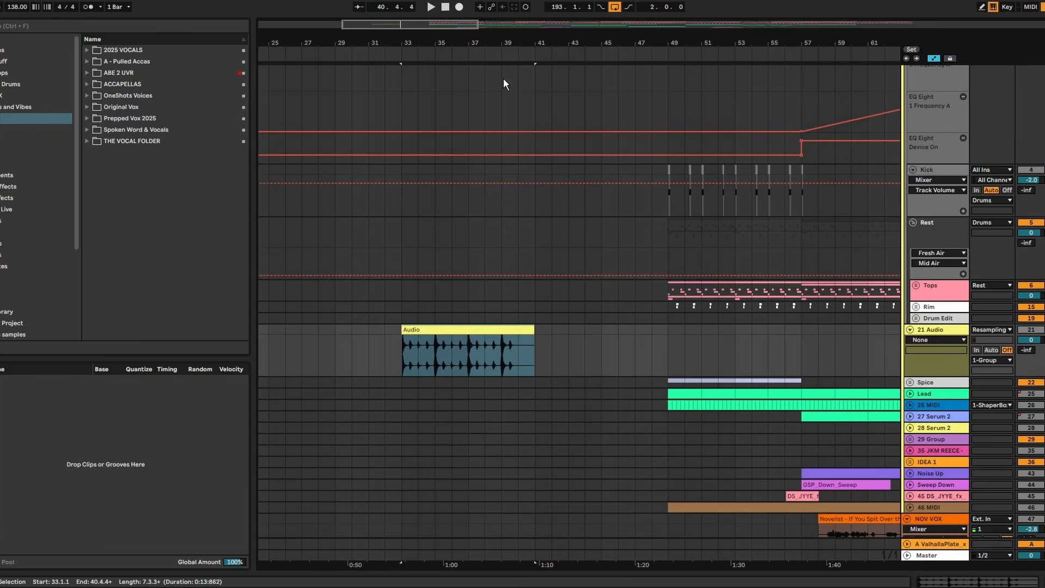
pyautogui.moveTo(495, 44); pyautogui.dragTo(495, 8)
pyautogui.press('z')
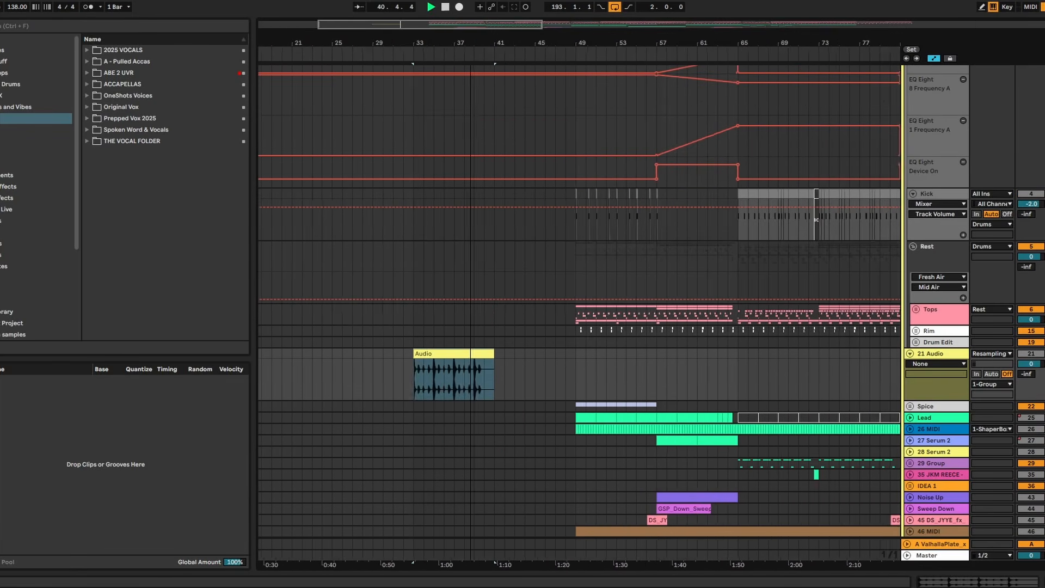
pyautogui.press('space')
pyautogui.moveTo(430, 43); pyautogui.dragTo(430, 61)
pyautogui.moveTo(522, 358); pyautogui.dragTo(461, 359)
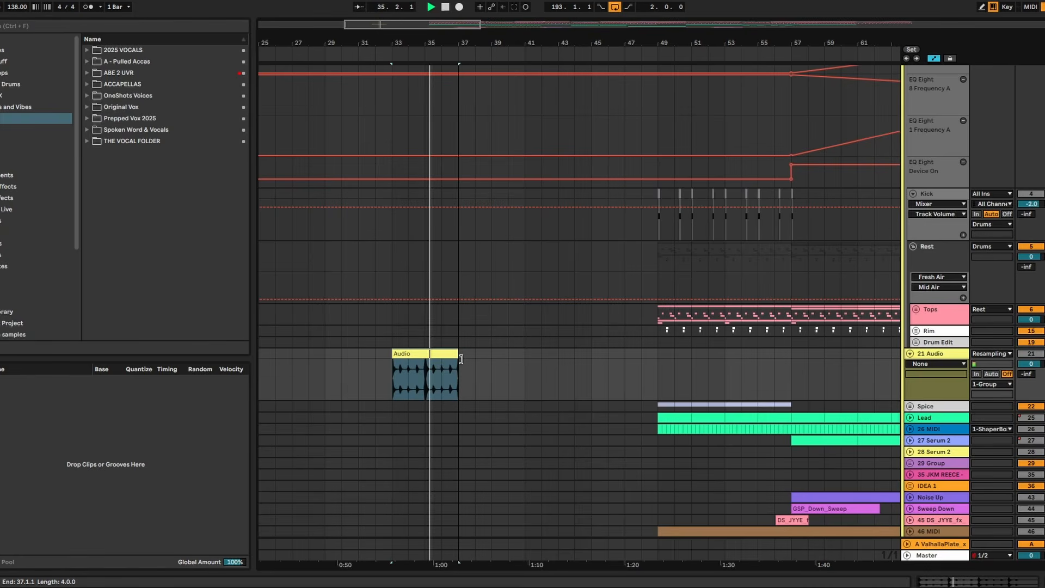
# - Duplicate the four-bar clip three times on 21 Audio so the copies fill the arrangement up to bar 49
pyautogui.hotkey('ctrl', 'd')
pyautogui.hotkey('ctrl', 'd')
pyautogui.hotkey('ctrl', 'd')
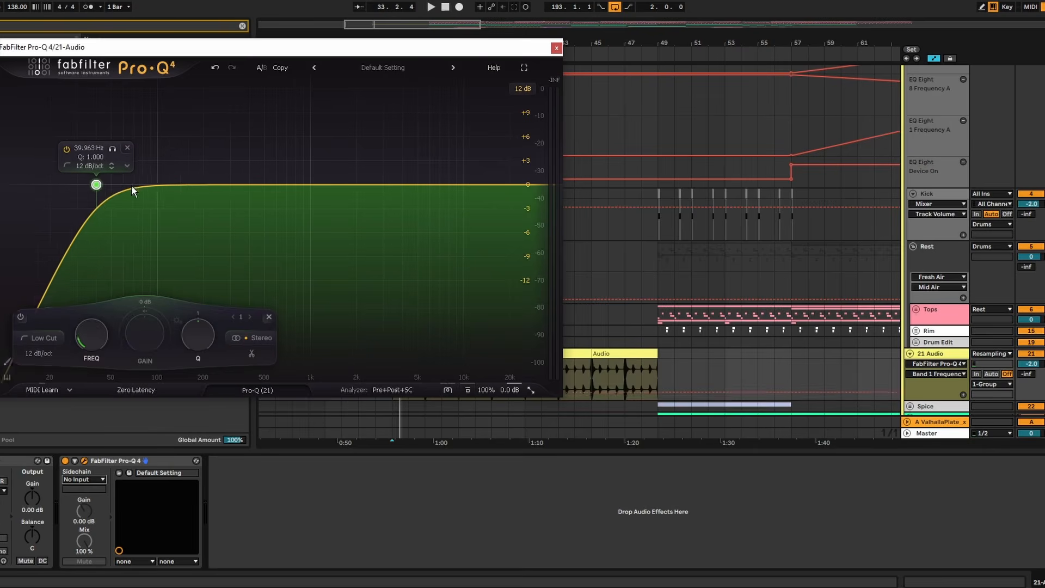
# - Shape a 12 dB/oct low cut at about 274 Hz in Pro-Q 4 on 21 Audio during playback and close the plug-in window
pyautogui.moveTo(95, 184); pyautogui.dragTo(228, 185)
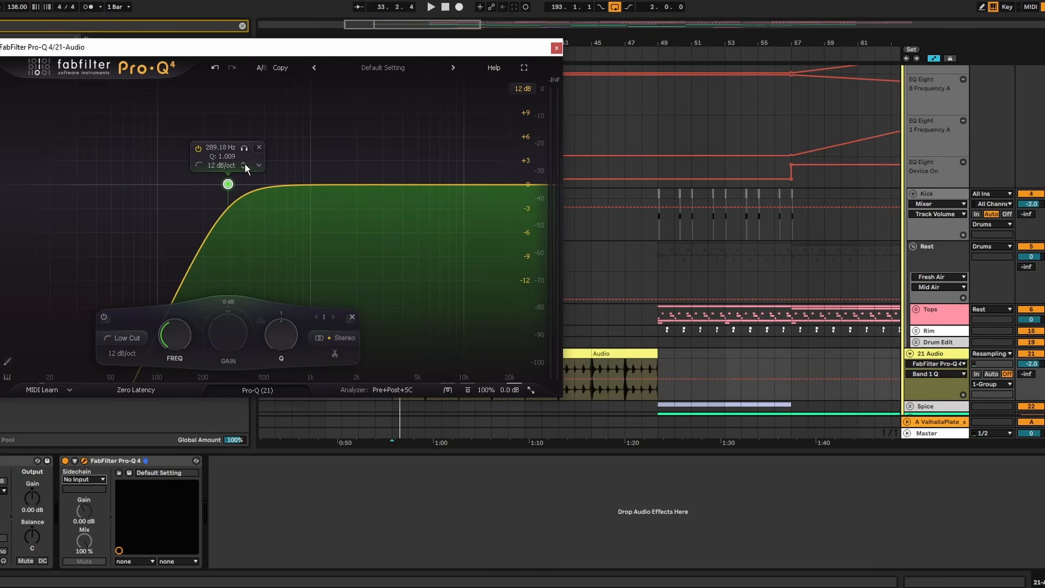
pyautogui.press('space')
pyautogui.moveTo(234, 179); pyautogui.dragTo(216, 180)
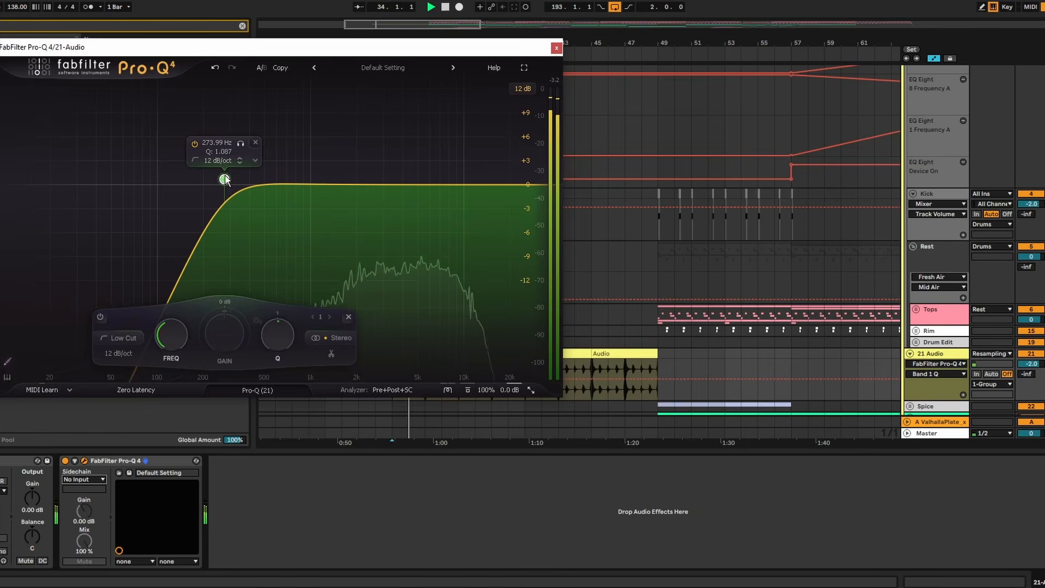
pyautogui.click(556, 48)
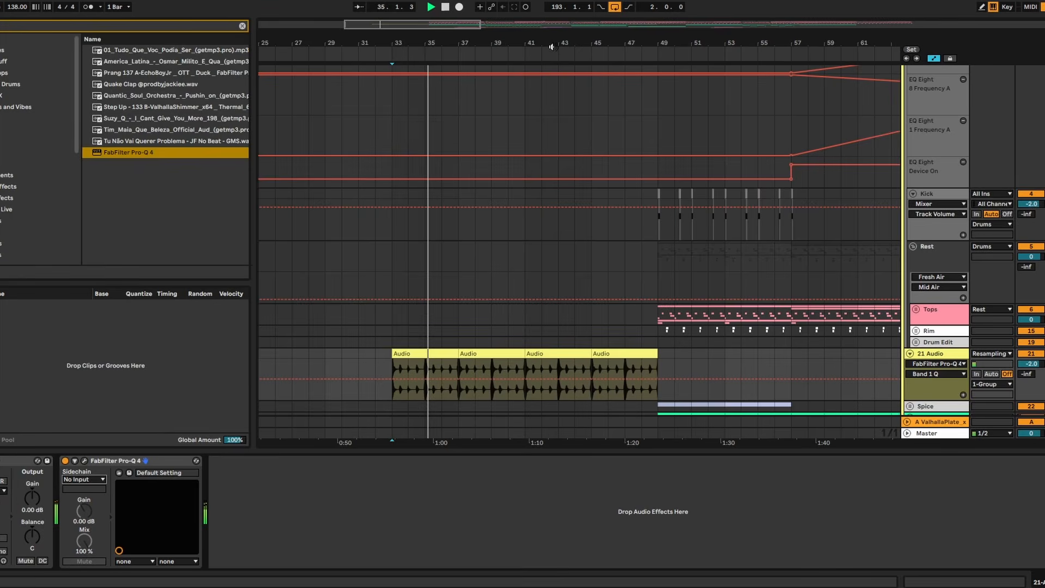
# - Add Echo after the EQ on 21 Audio, audition it from bar 33, and set its Dry/Wet to 100%
pyautogui.hotkey('ctrl', 'f')
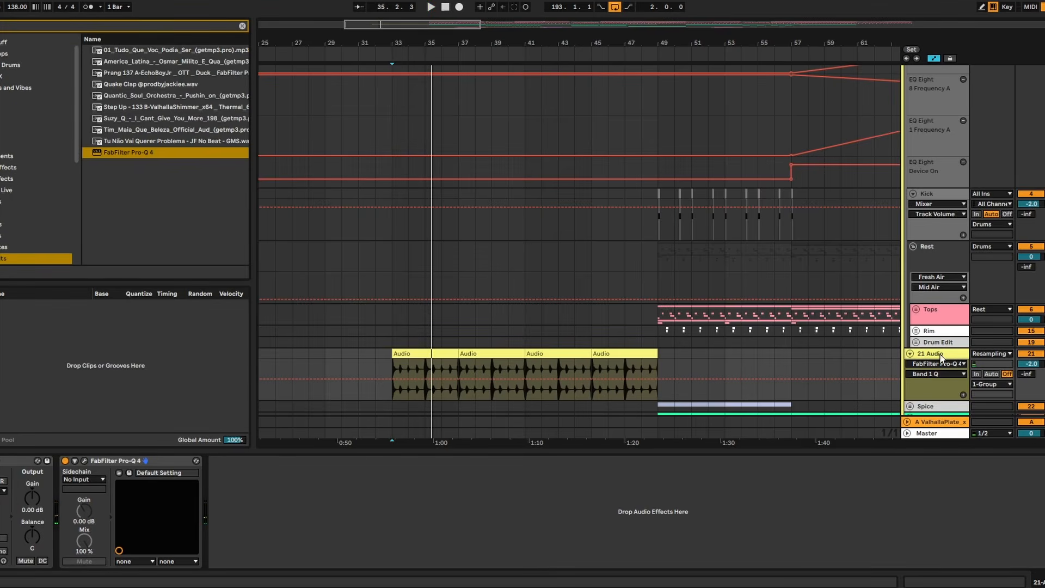
pyautogui.write('echo')
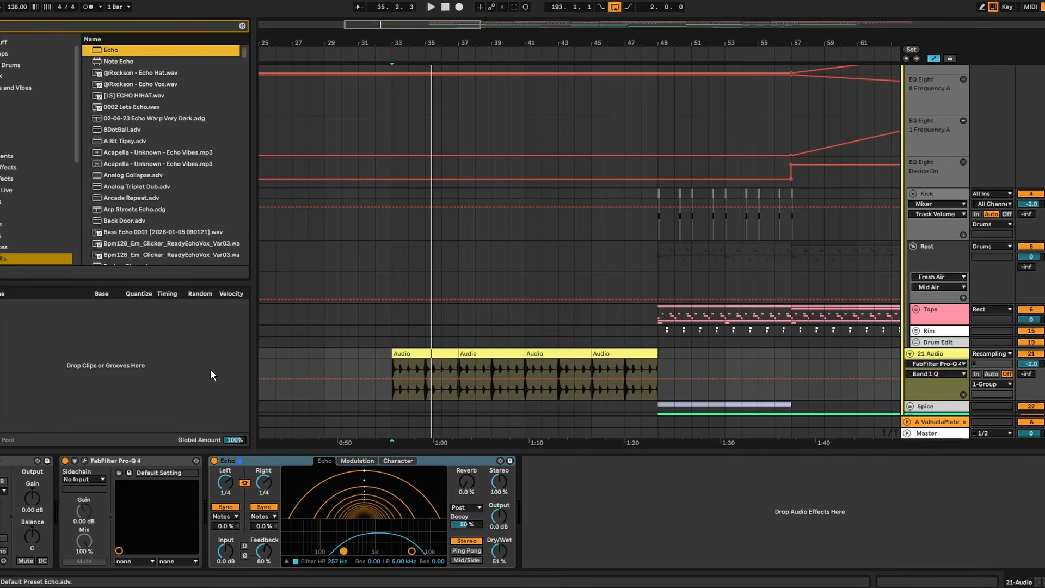
pyautogui.click(398, 355)
pyautogui.press('space')
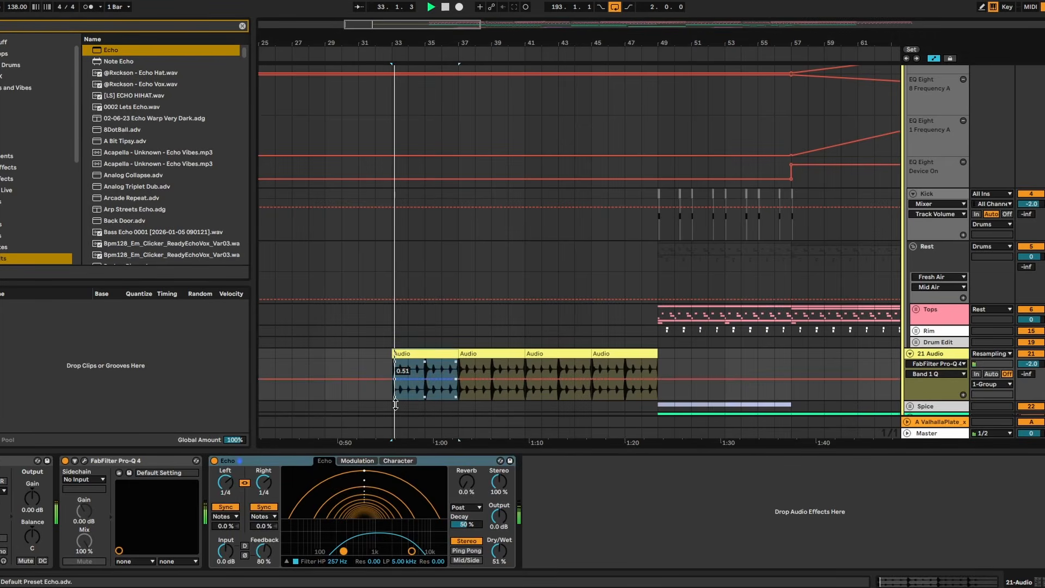
pyautogui.press('space')
pyautogui.moveTo(498, 551); pyautogui.dragTo(499, 507)
# - Group Echo into an Audio Effect Rack and add a second chain named "dRY"
pyautogui.click(245, 462)
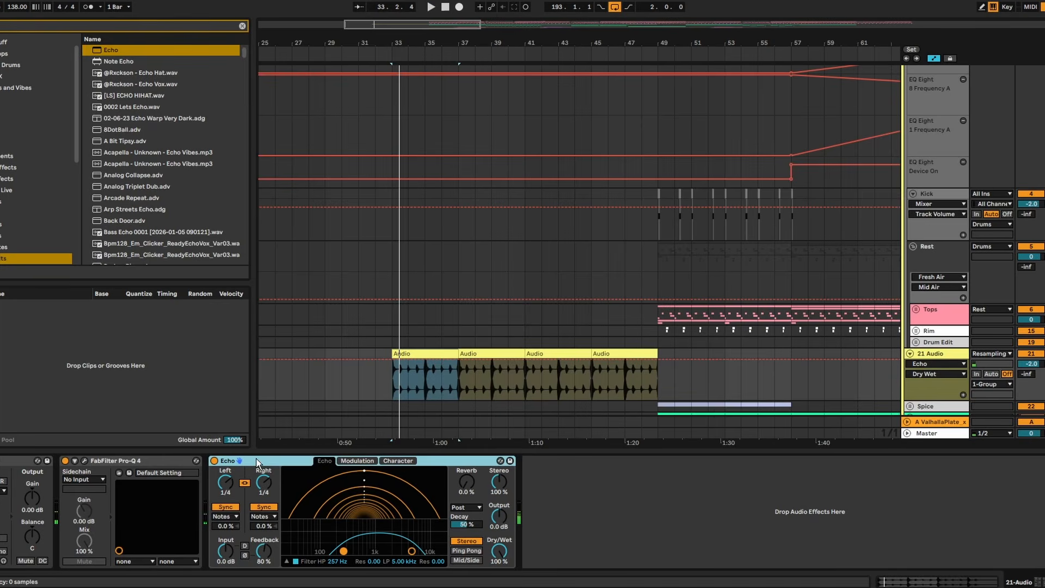
pyautogui.hotkey('ctrl', 'g')
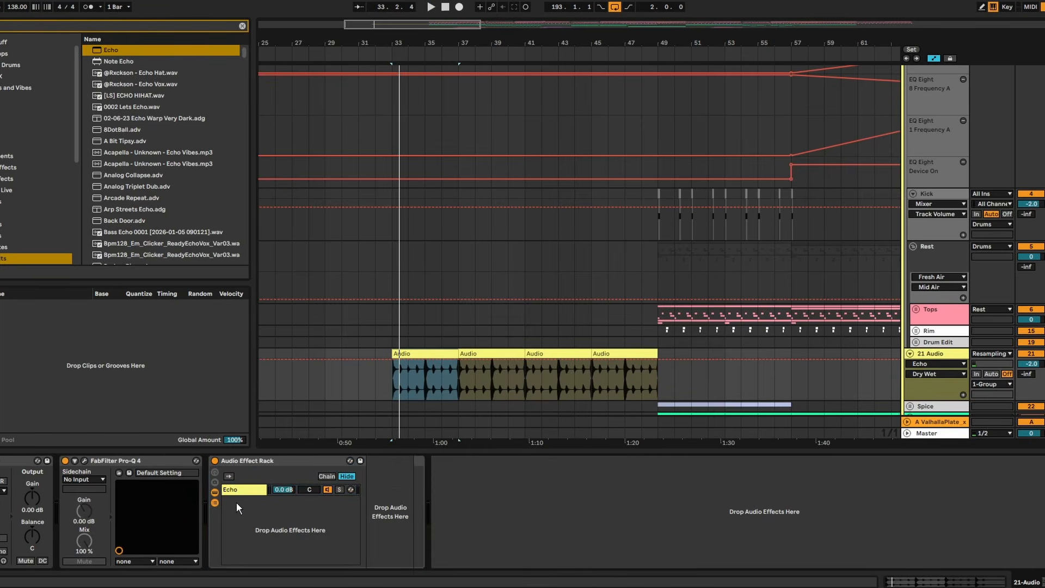
pyautogui.doubleClick(236, 502)
pyautogui.write('dRY')
pyautogui.press('Return')
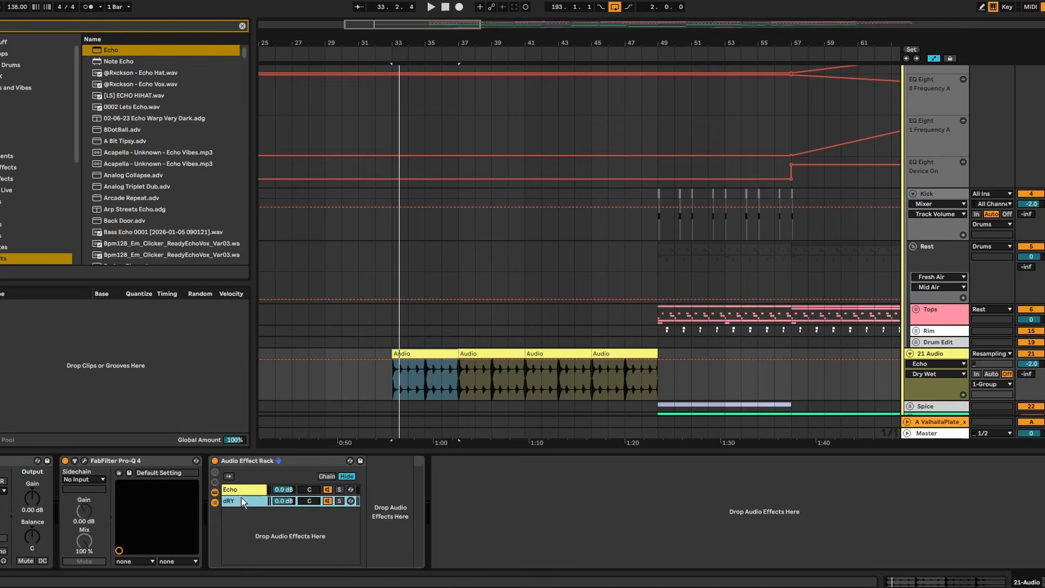
# - In the Echo chain, switch the delay from Sync to Time, shorten it to 32.9 ms, and audition it
pyautogui.click(240, 490)
pyautogui.click(384, 508)
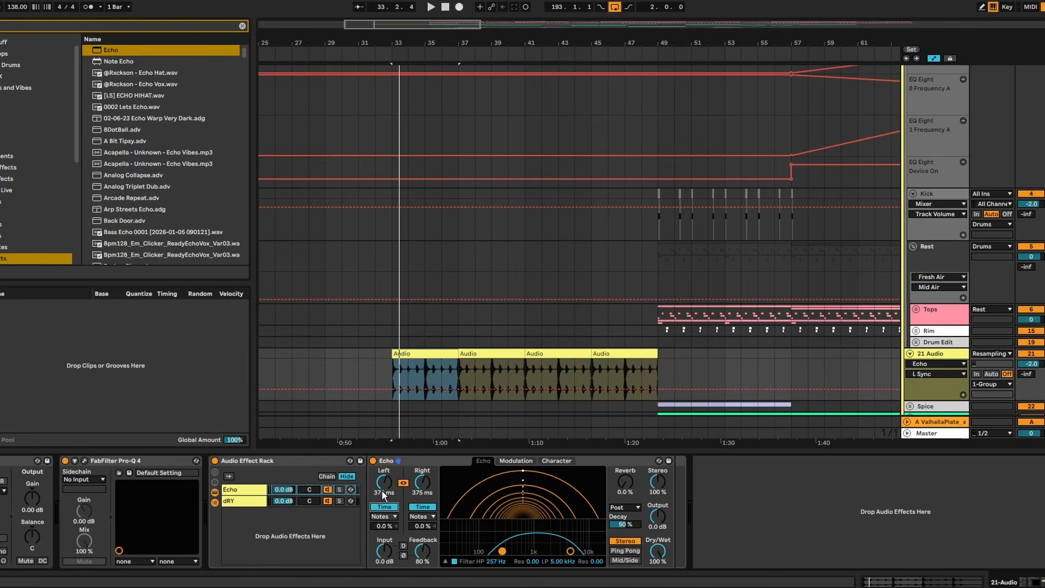
pyautogui.moveTo(383, 485); pyautogui.dragTo(383, 509)
pyautogui.press('space')
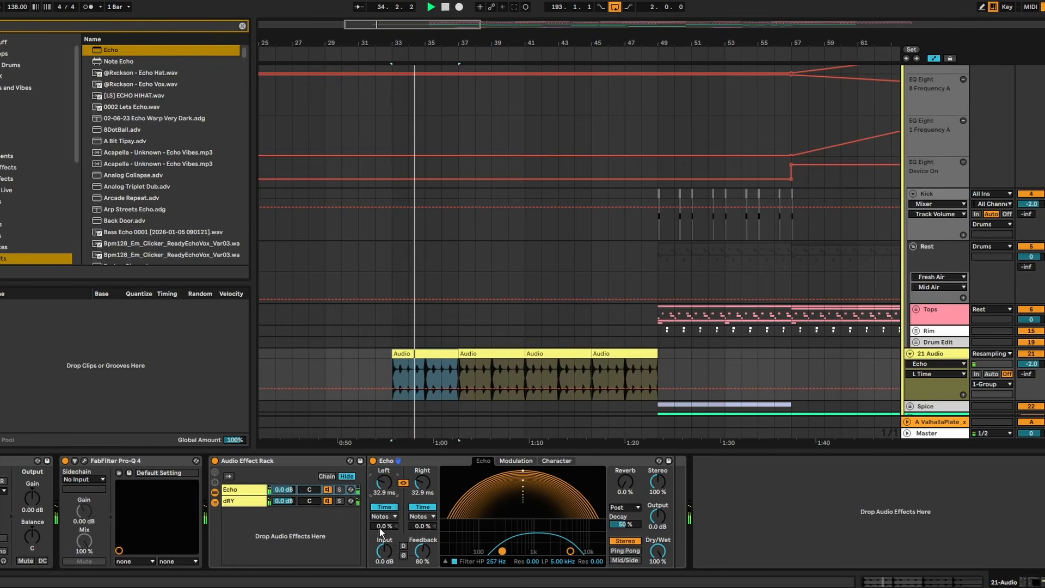
pyautogui.press('space')
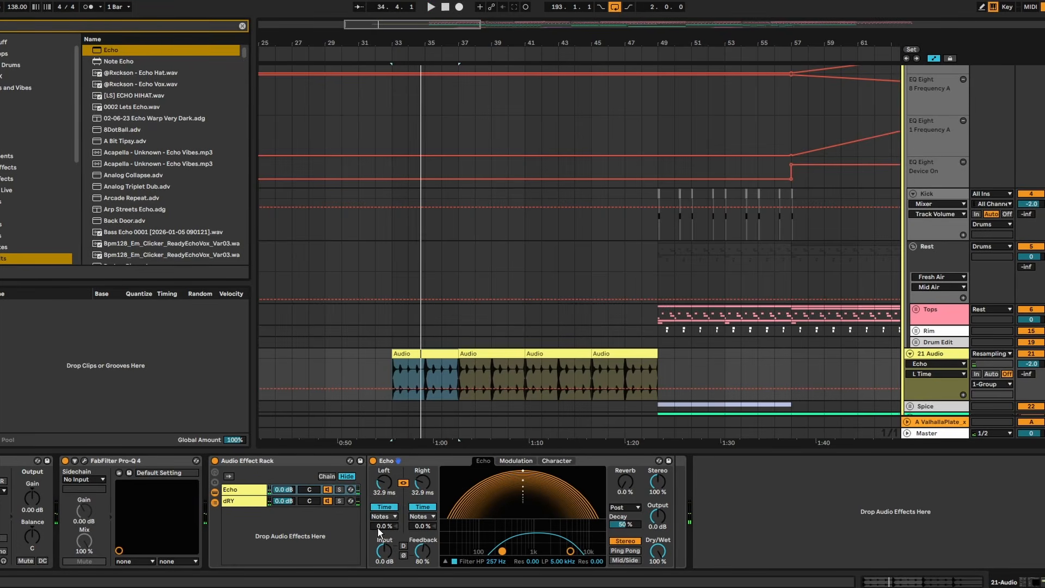
# - Add an LFO after Echo in the rack chain and map it to Echo's left delay time
pyautogui.press('Escape')
pyautogui.write('lfo')
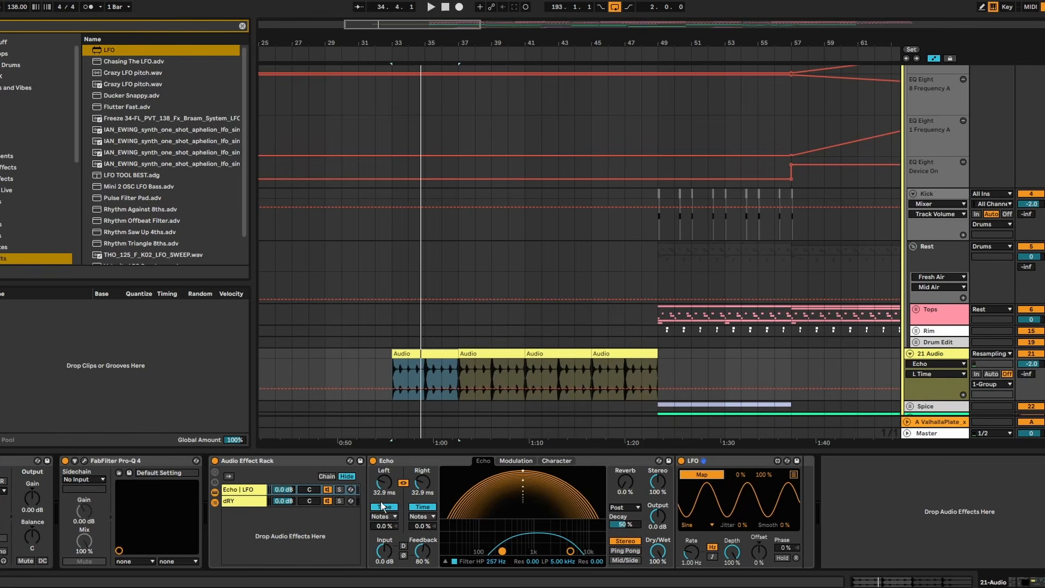
pyautogui.click(382, 484)
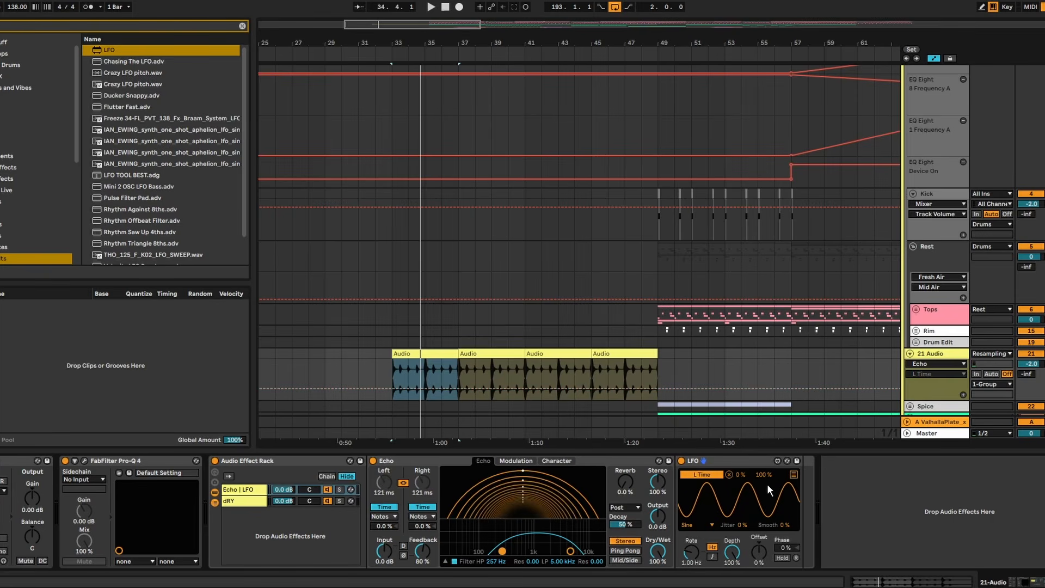
# - Sync the LFO rate to the tempo and set it to 1
pyautogui.press('space')
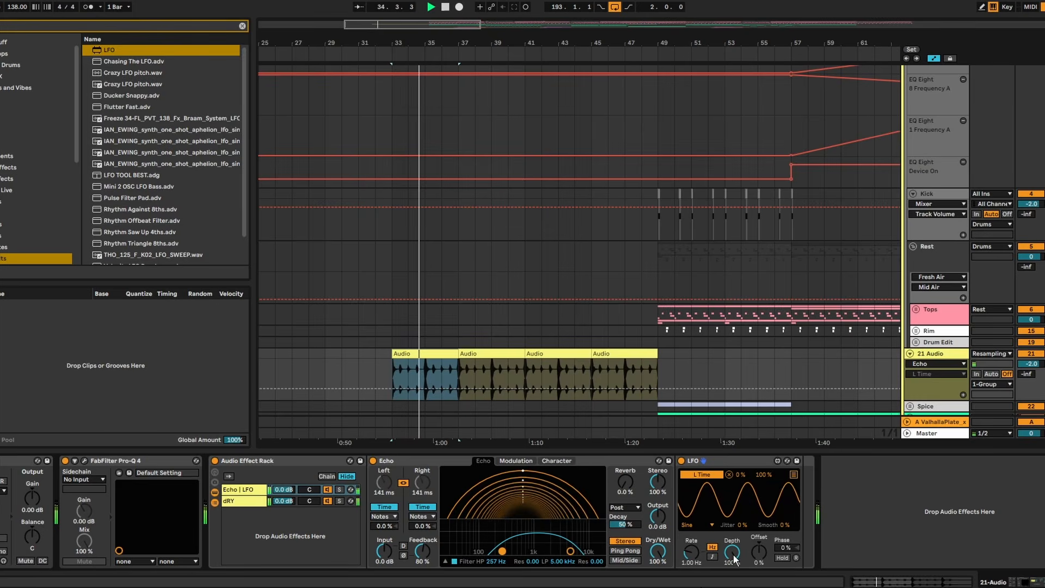
pyautogui.click(712, 557)
pyautogui.click(697, 554)
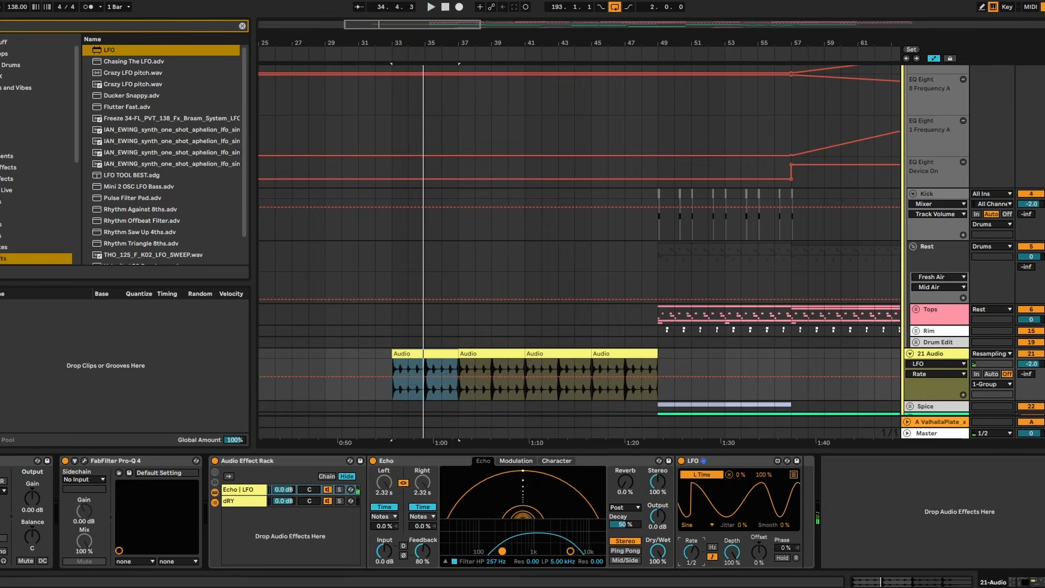
pyautogui.moveTo(692, 552); pyautogui.dragTo(691, 547)
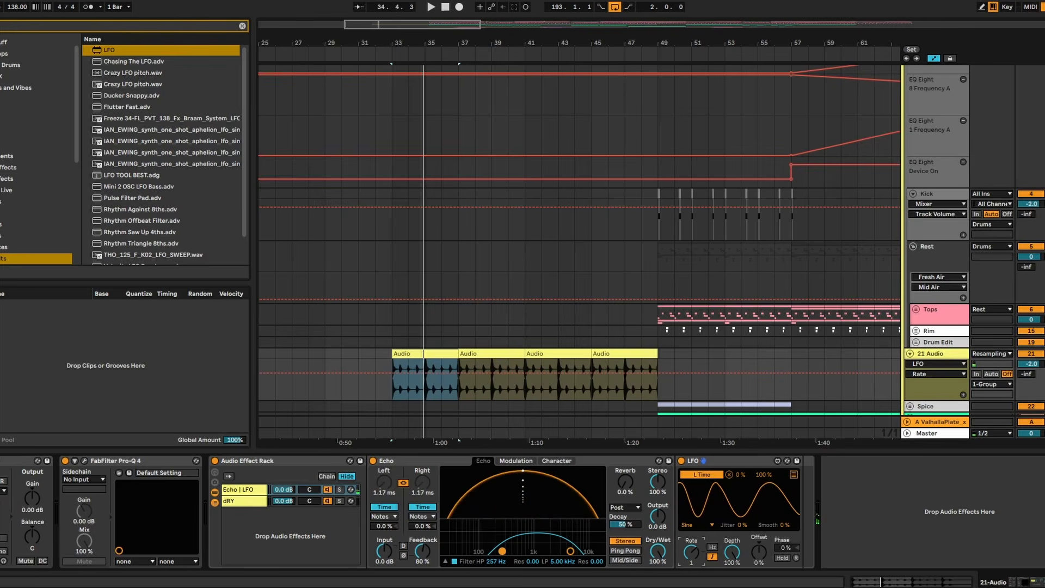
# - Narrow the LFO's delay-time mapping range to 17% minimum and 28% maximum during playback
pyautogui.press('space')
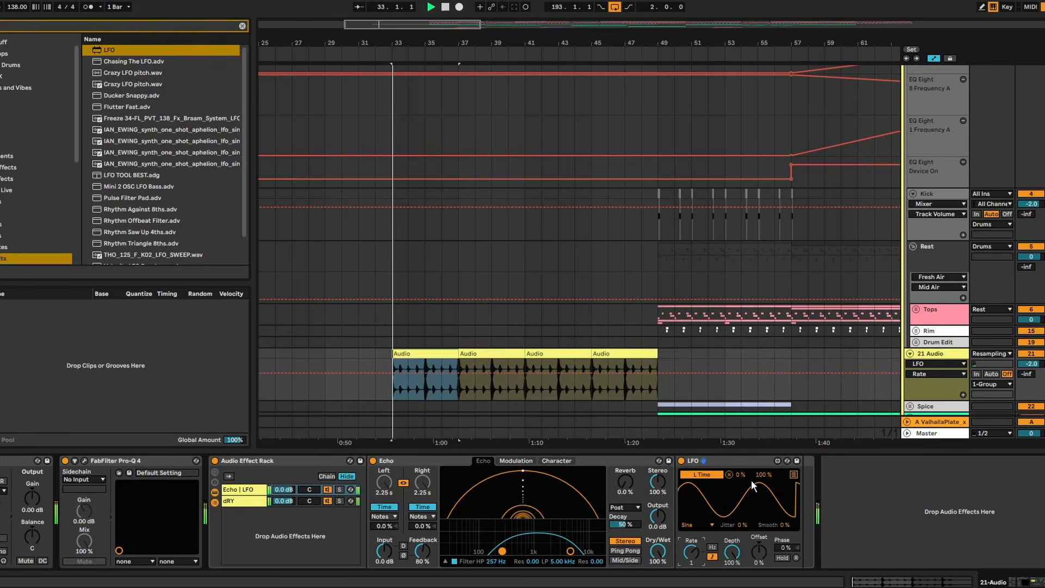
pyautogui.moveTo(764, 475); pyautogui.dragTo(764, 517)
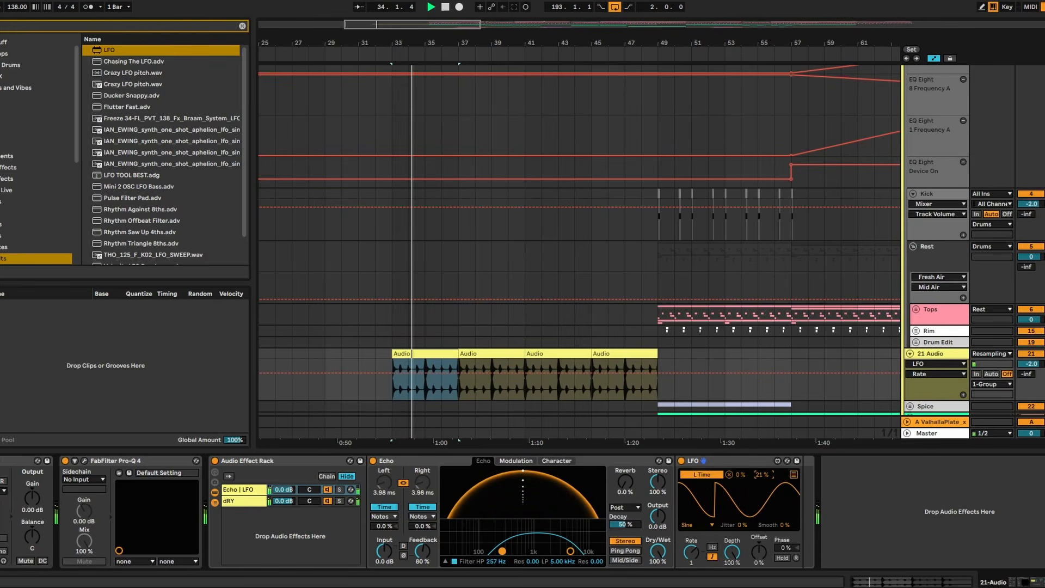
pyautogui.moveTo(740, 474); pyautogui.dragTo(763, 474)
# - Set Echo's reverb to 25% and feedback to 108%, and lower the Echo | LFO chain volume to -12 dB
pyautogui.moveTo(632, 485)
pyautogui.mouseDown()
pyautogui.moveTo(632, 469)
pyautogui.moveTo(632, 477)
pyautogui.mouseUp()
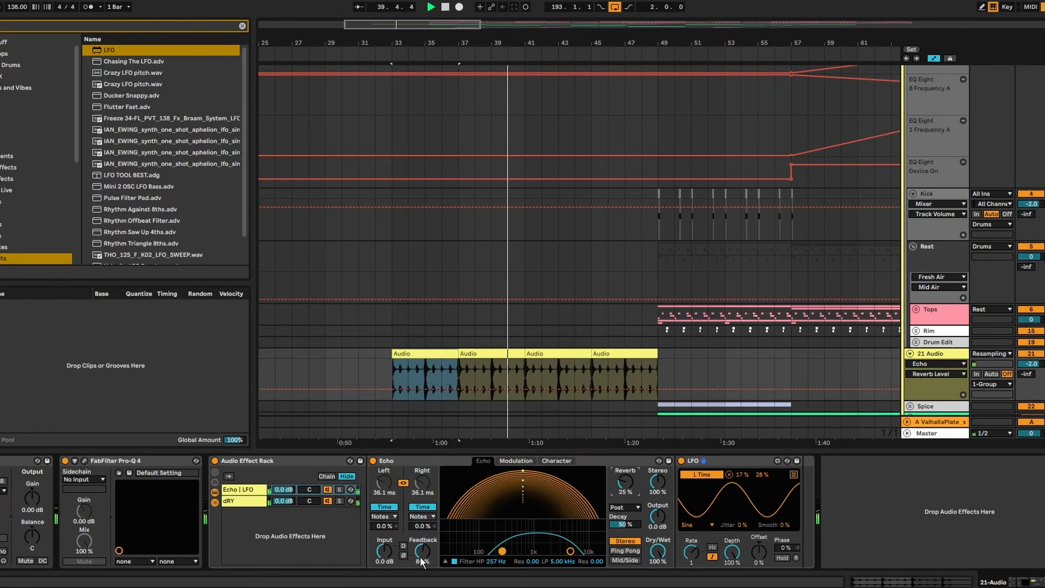
pyautogui.moveTo(422, 562); pyautogui.dragTo(422, 555)
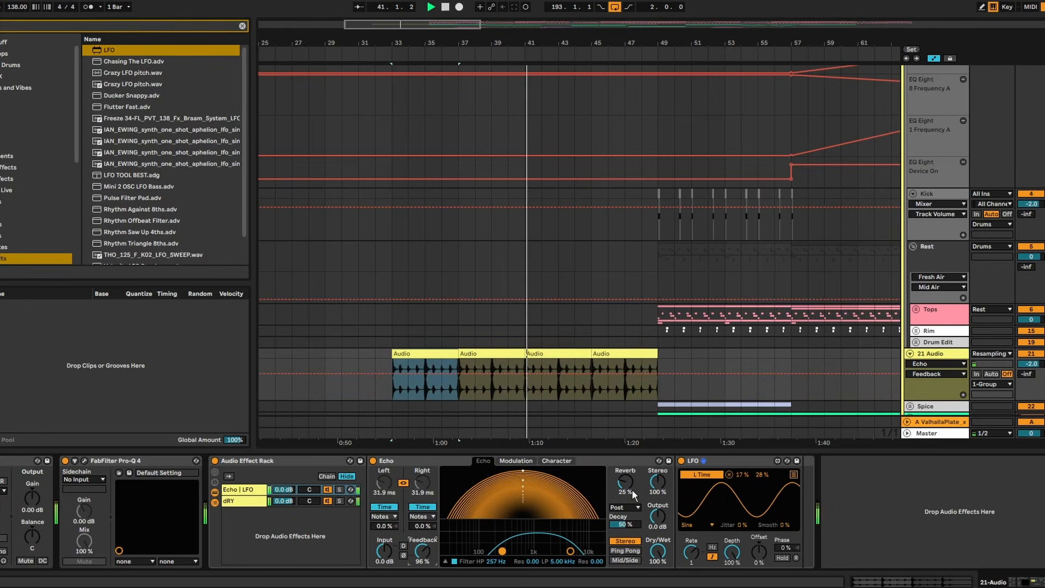
pyautogui.moveTo(284, 490); pyautogui.dragTo(285, 501)
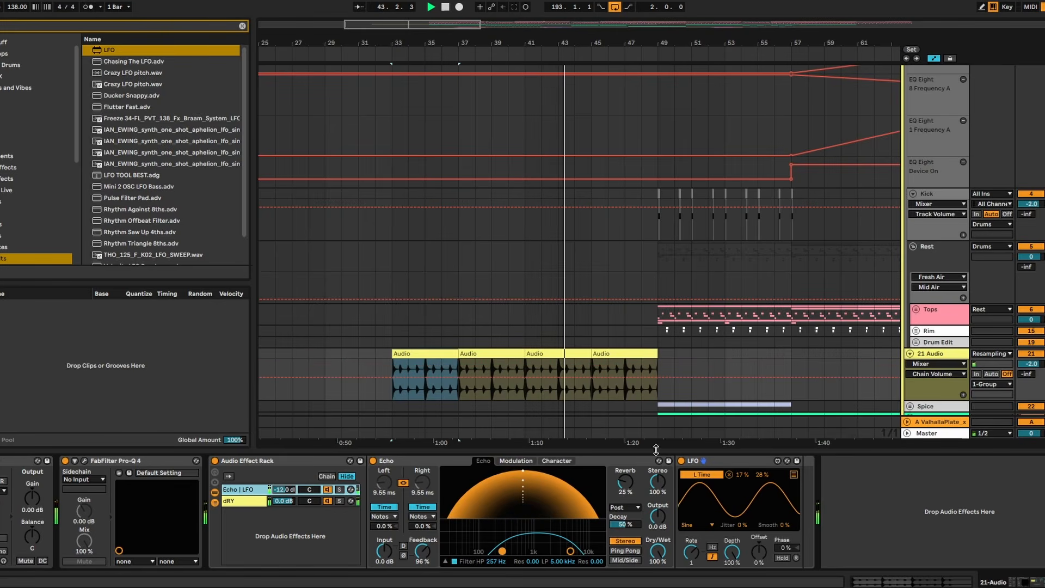
pyautogui.moveTo(424, 563); pyautogui.dragTo(428, 557)
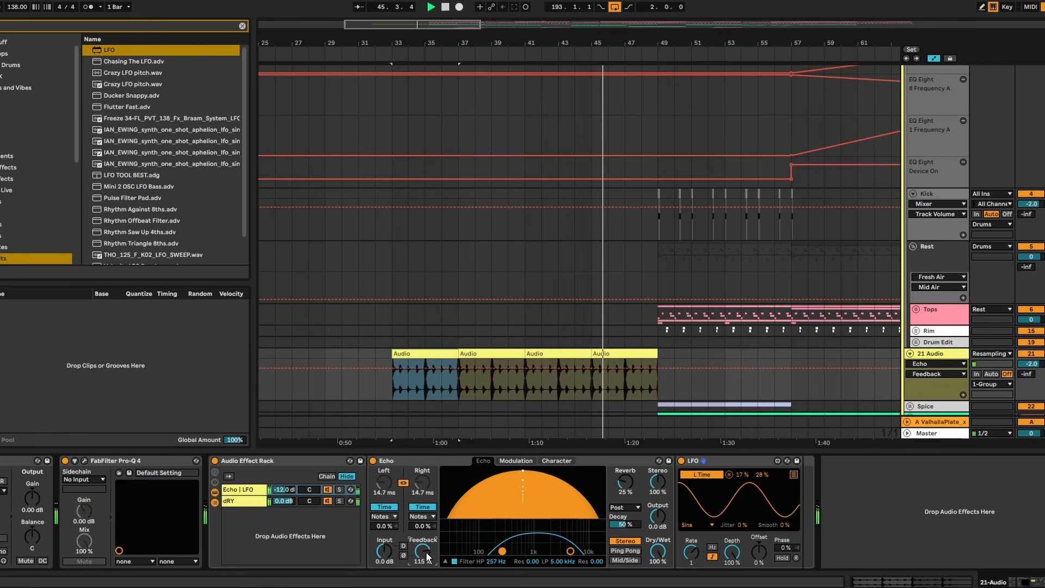
pyautogui.moveTo(427, 553); pyautogui.dragTo(426, 555)
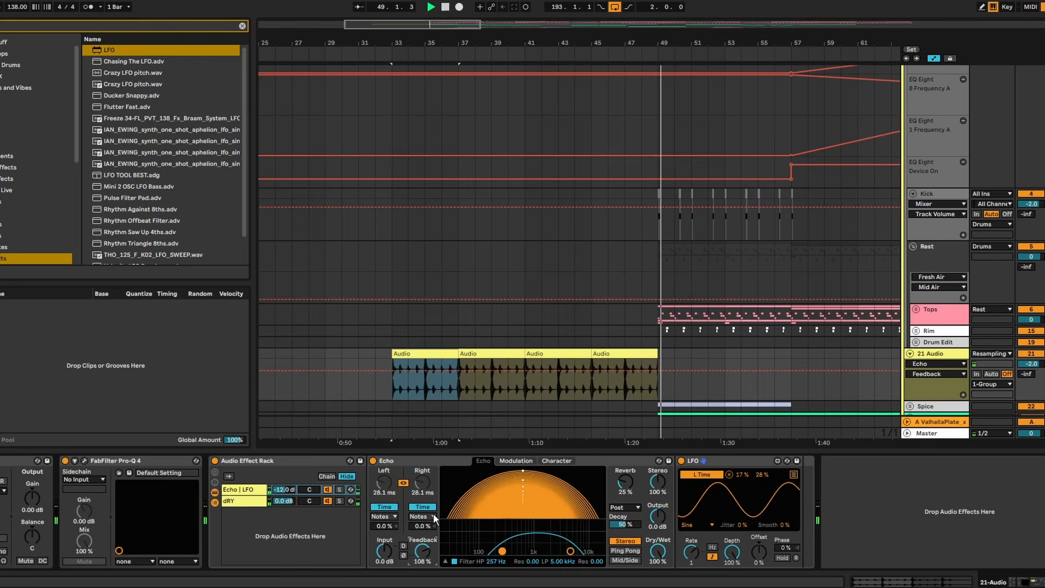
# - Compare playback with the rack bypassed and enabled, lowering the Echo | LFO chain to -15 dB and the 21 Audio track to -3 dB
pyautogui.click(215, 461)
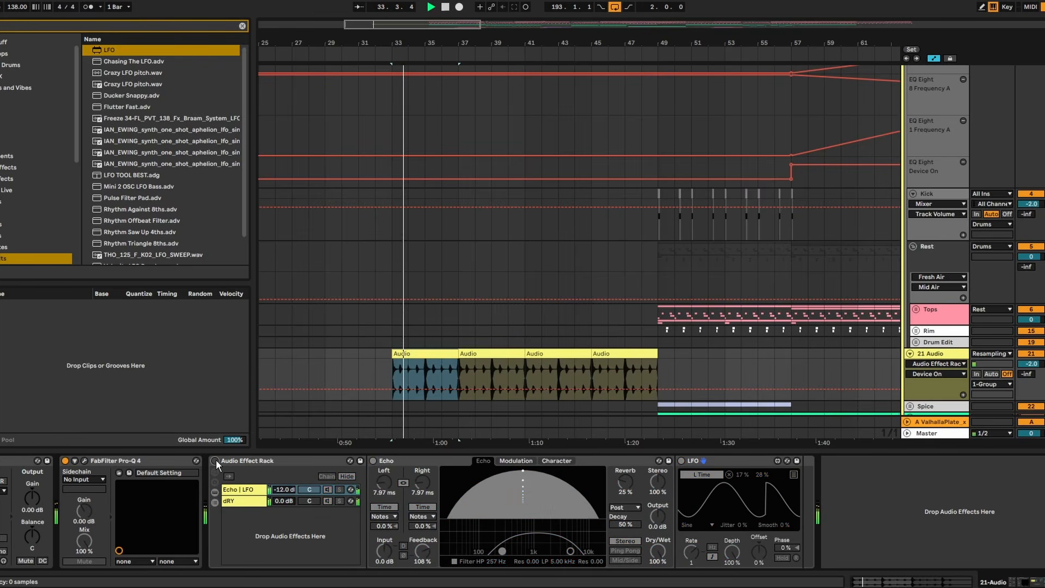
pyautogui.click(216, 461)
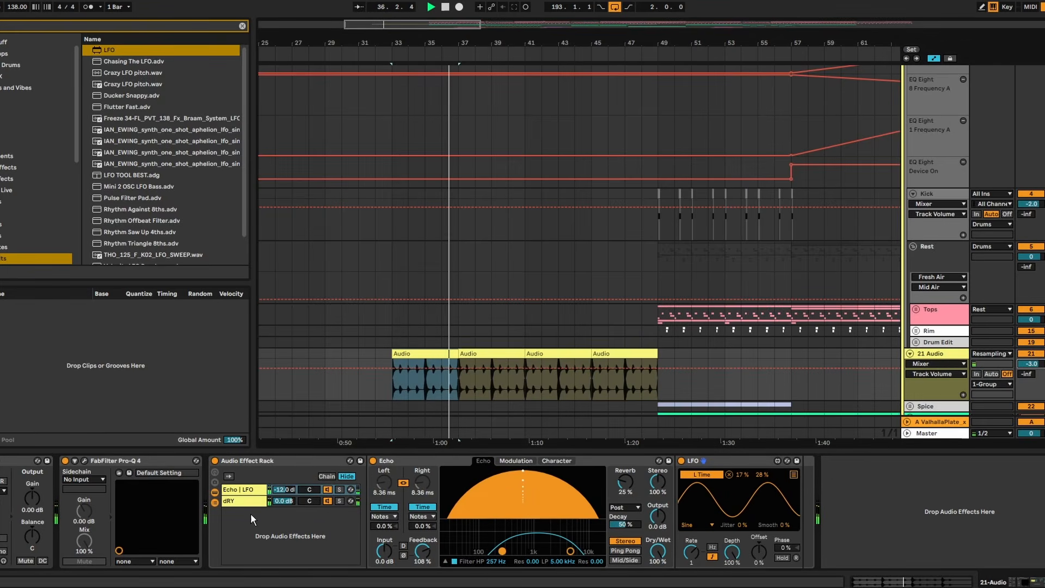
pyautogui.click(214, 461)
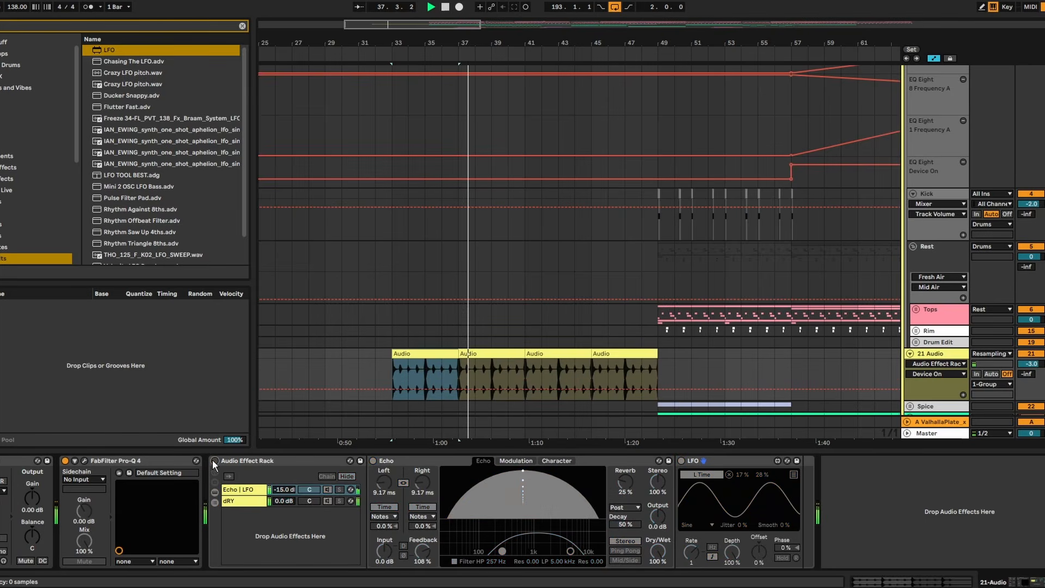
pyautogui.click(214, 462)
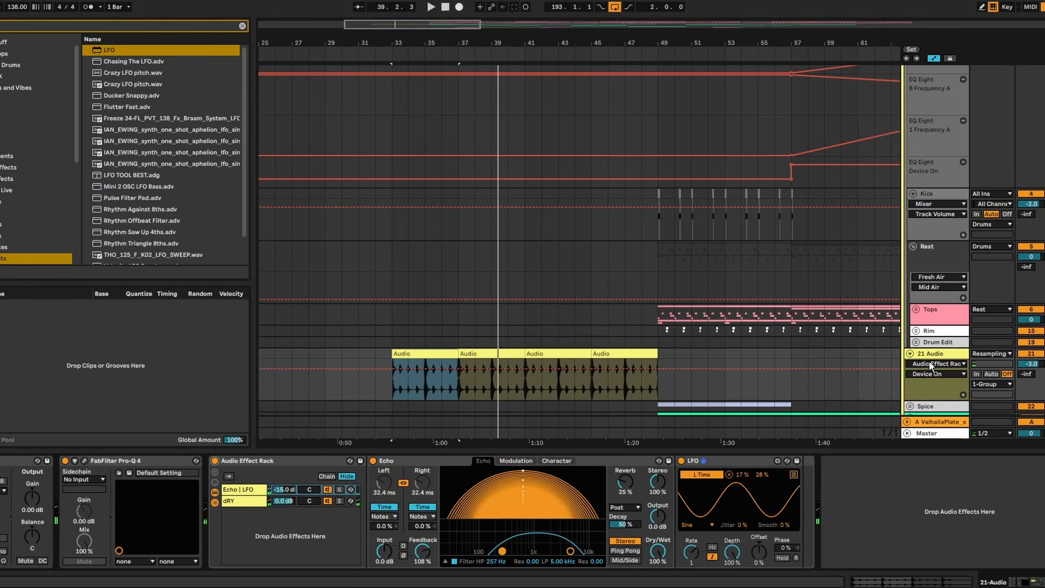
# - Search the browser for Portal and add the Portal_x64 plug-in after the LFO on the 21 Audio track
pyautogui.hotkey('ctrl', 'f')
pyautogui.write('por')
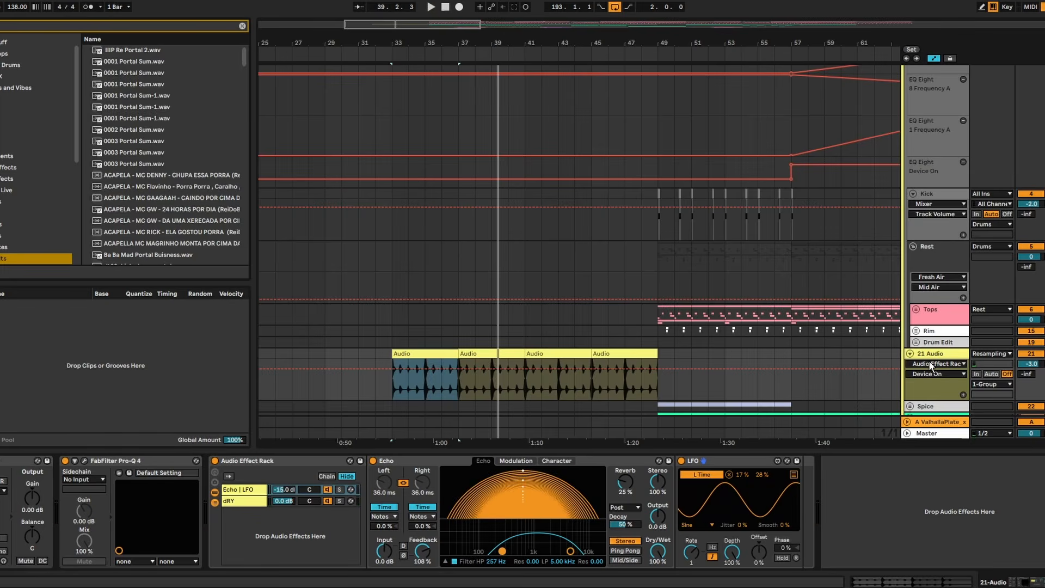
pyautogui.write('tal')
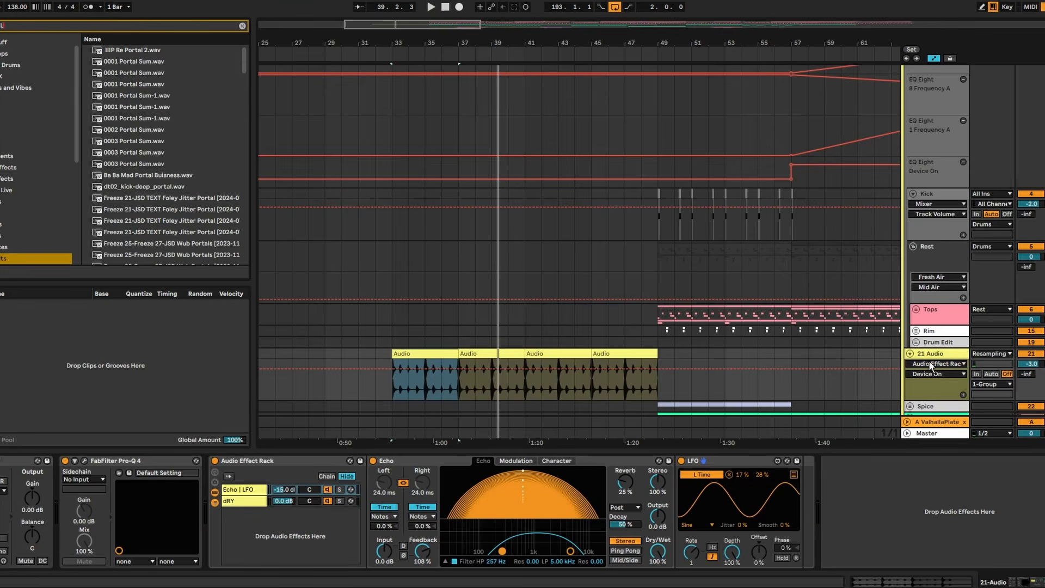
pyautogui.press('Down')
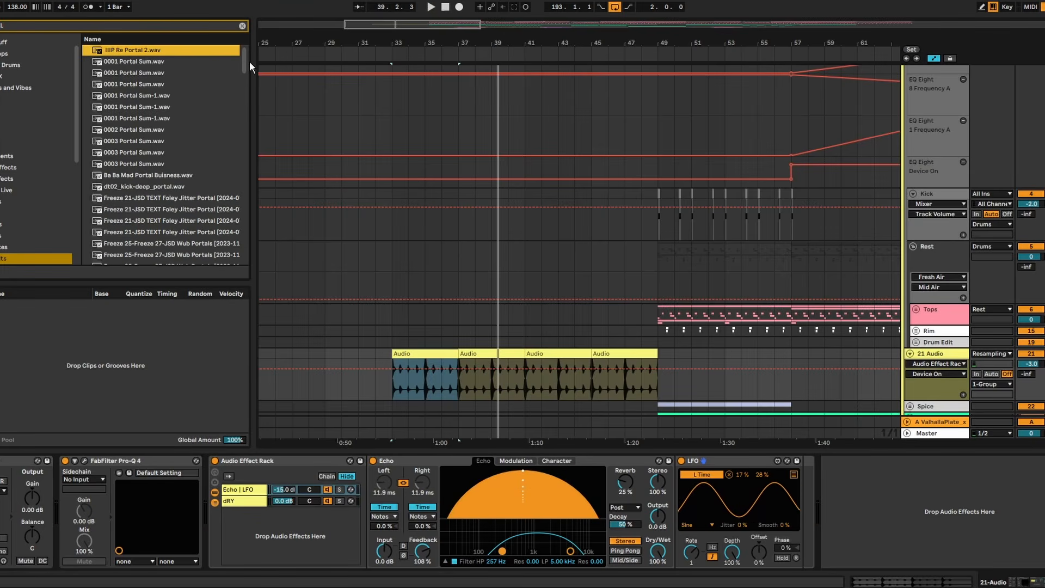
pyautogui.moveTo(246, 62); pyautogui.dragTo(216, 304)
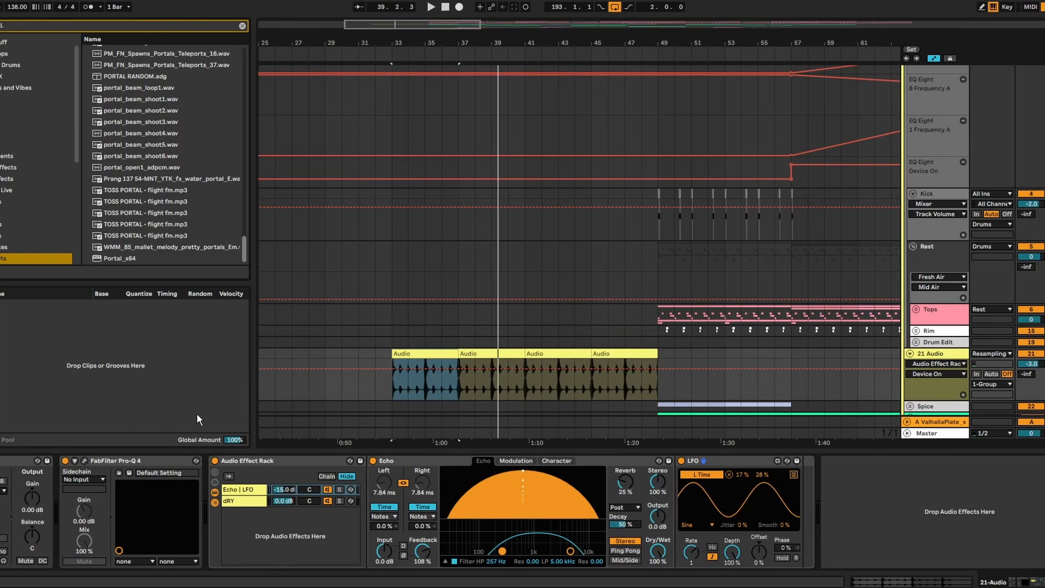
pyautogui.moveTo(121, 262); pyautogui.dragTo(131, 262)
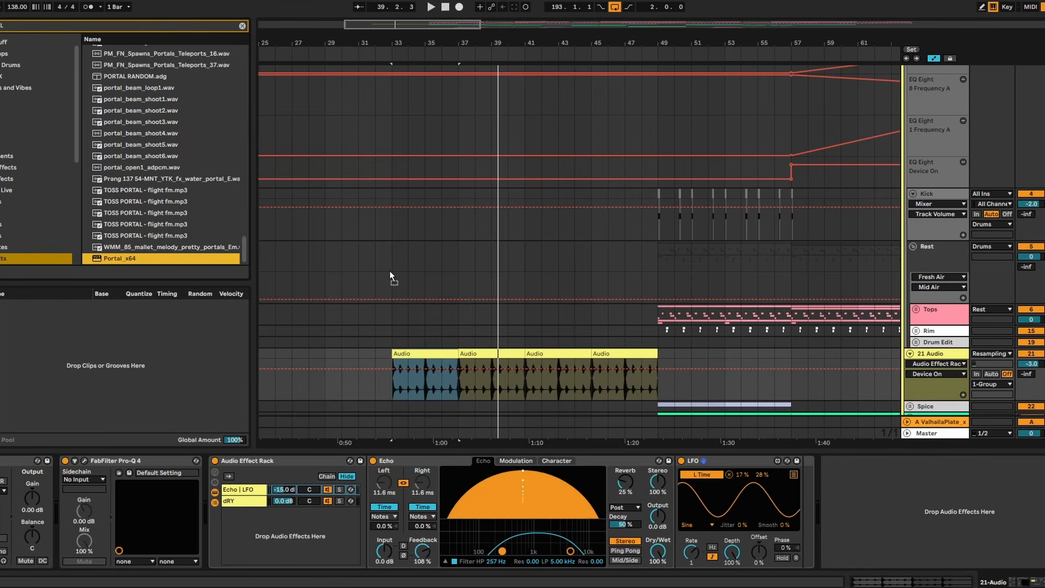
pyautogui.moveTo(390, 277); pyautogui.dragTo(823, 502)
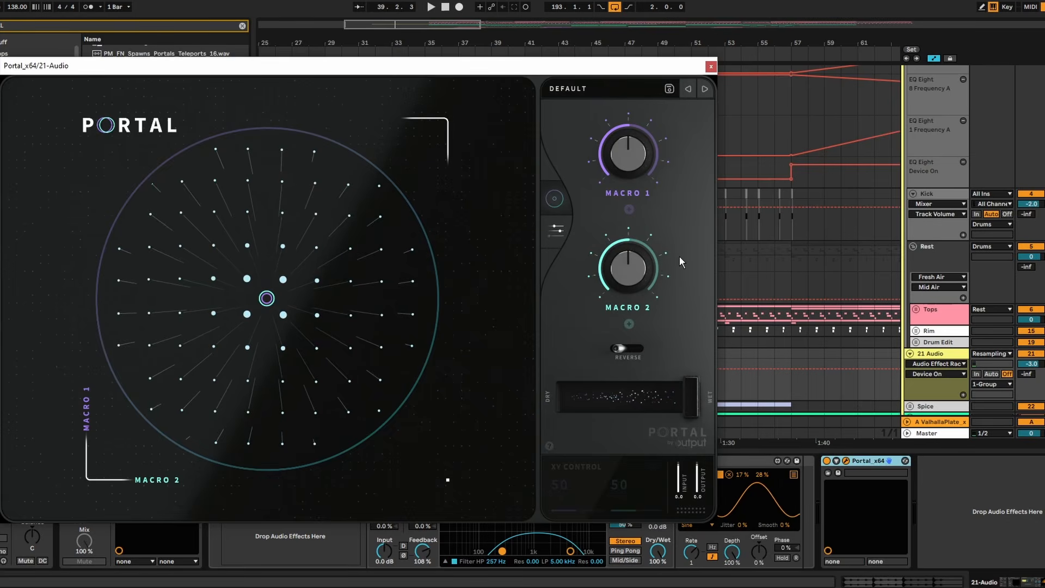
# - Audition Portal's delay presets Tremolo Shimmer, Open Rotation and Shuffler during playback
pyautogui.click(566, 87)
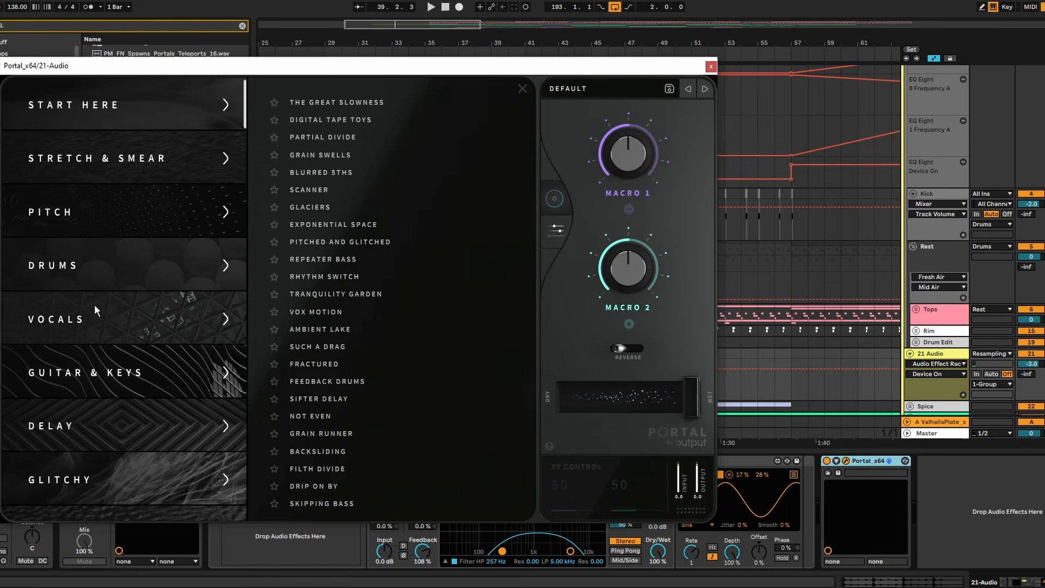
pyautogui.click(138, 422)
pyautogui.click(346, 171)
pyautogui.press('space')
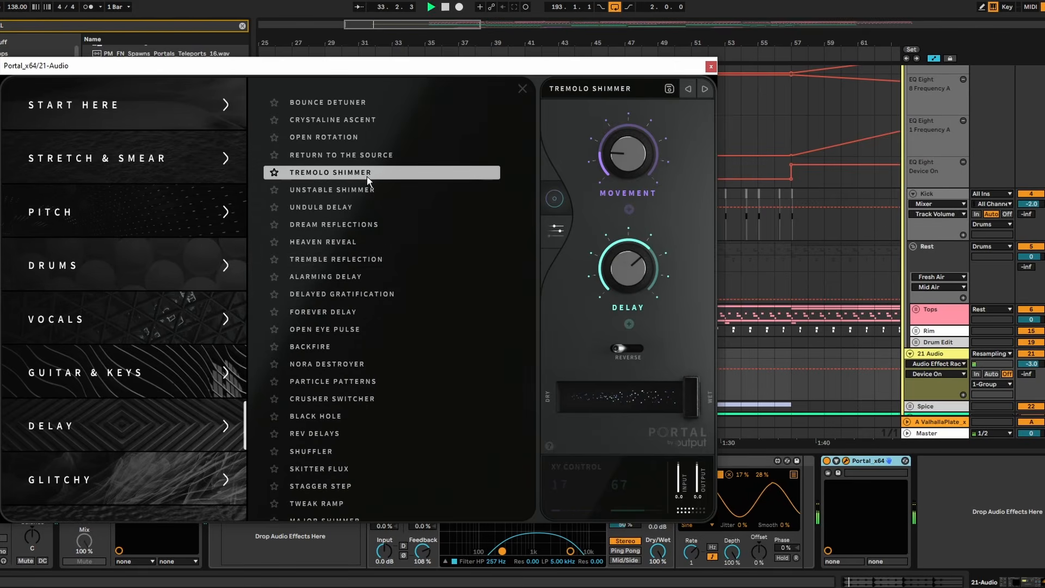
pyautogui.click(379, 139)
pyautogui.scroll(-1, 382, 228)
pyautogui.click(385, 406)
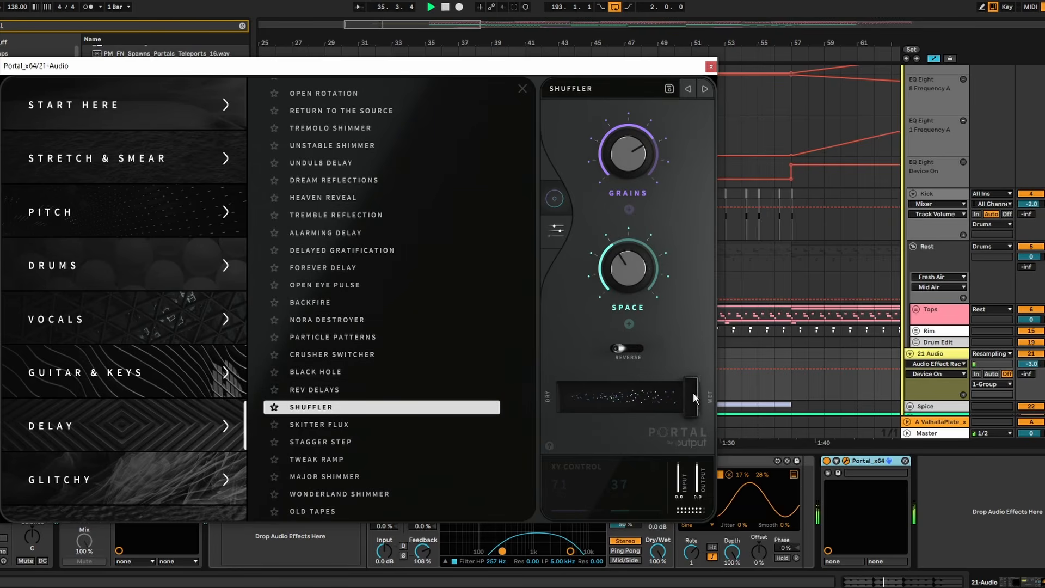
# - Load Portal's Crusher Switcher preset, then lock the dry/wet mix and lower it to 11%
pyautogui.moveTo(694, 393); pyautogui.dragTo(595, 395)
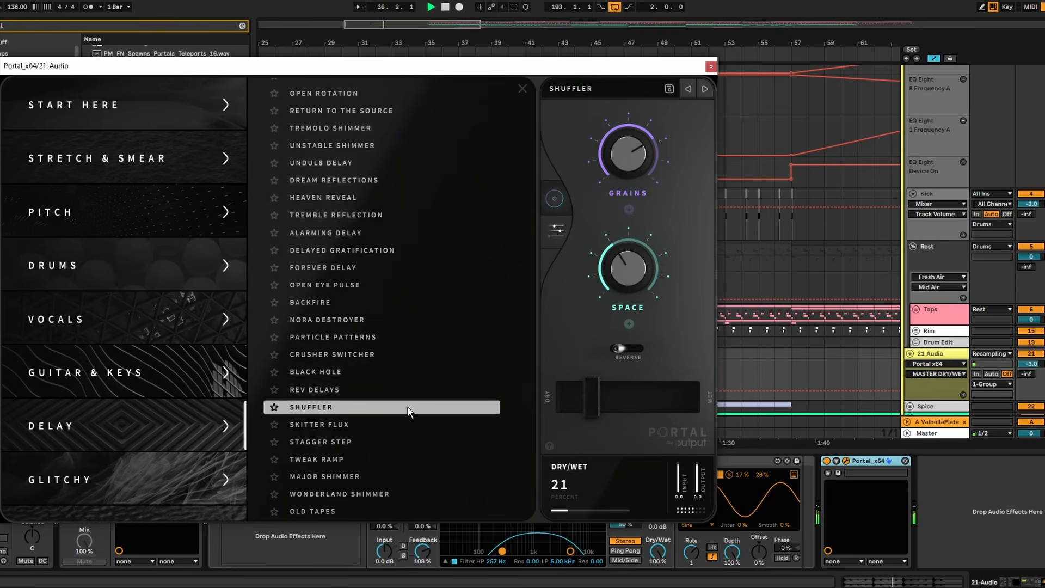
pyautogui.click(324, 354)
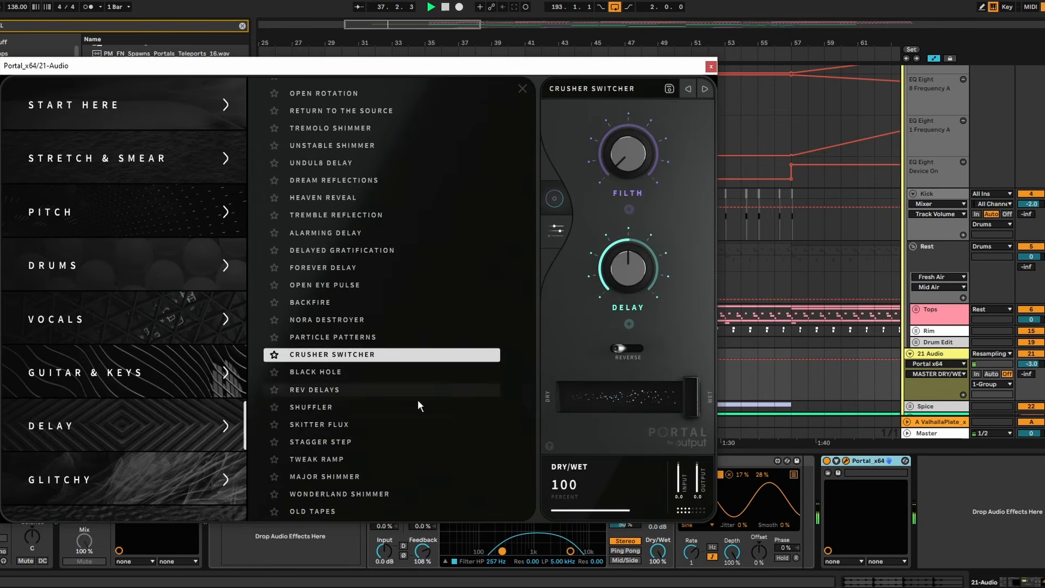
pyautogui.rightClick(675, 398)
pyautogui.click(617, 389)
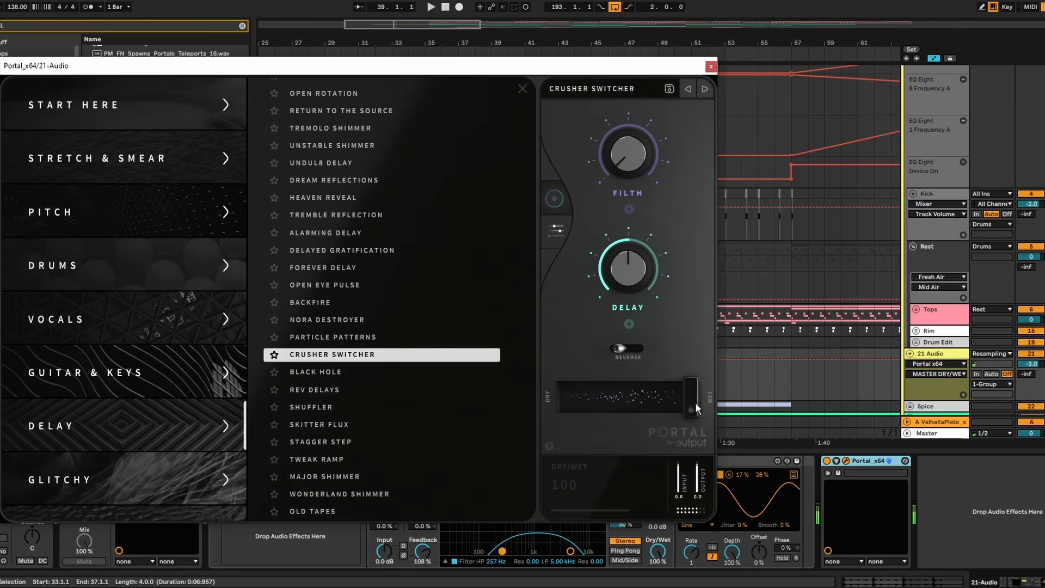
pyautogui.press('space')
# - Audition the delay presets Nora Destroyer, Open Eye Pulse, Forever Delay, Stagger Step and Bounce Detuner with dry/wet around 16%
pyautogui.click(358, 319)
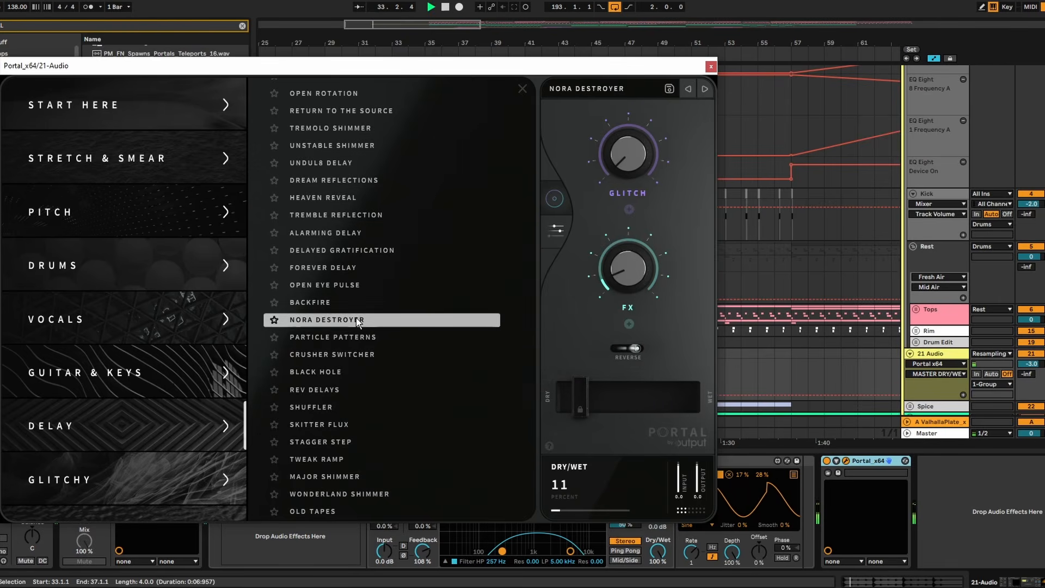
pyautogui.click(390, 285)
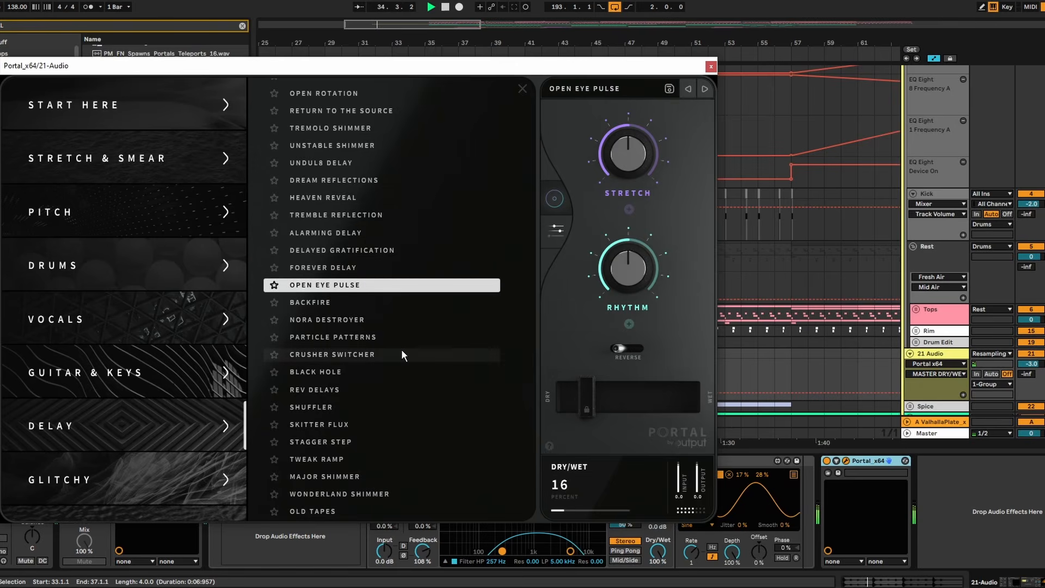
pyautogui.click(355, 269)
pyautogui.click(369, 443)
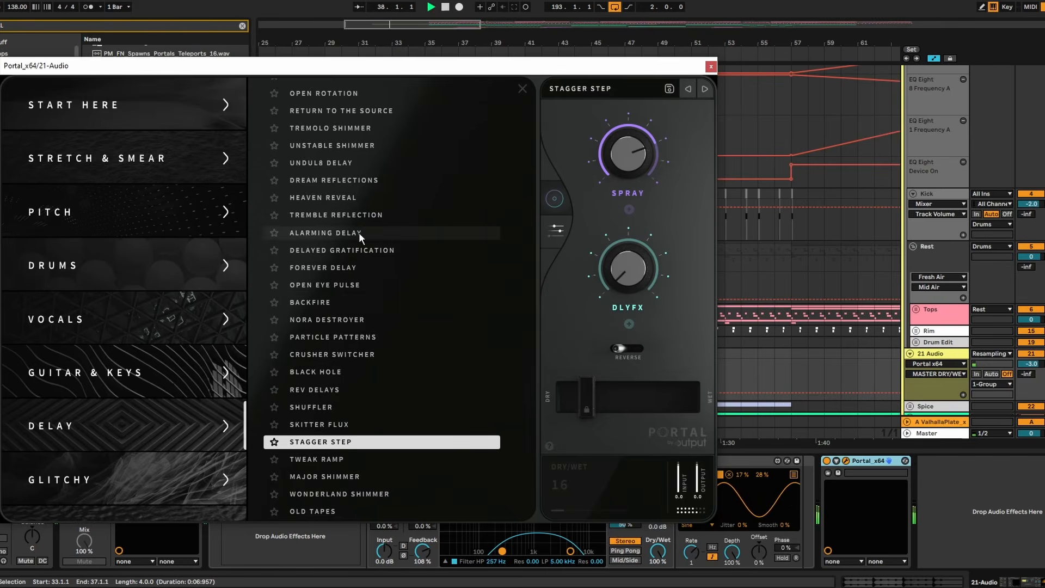
pyautogui.scroll(2, 352, 207)
pyautogui.click(339, 109)
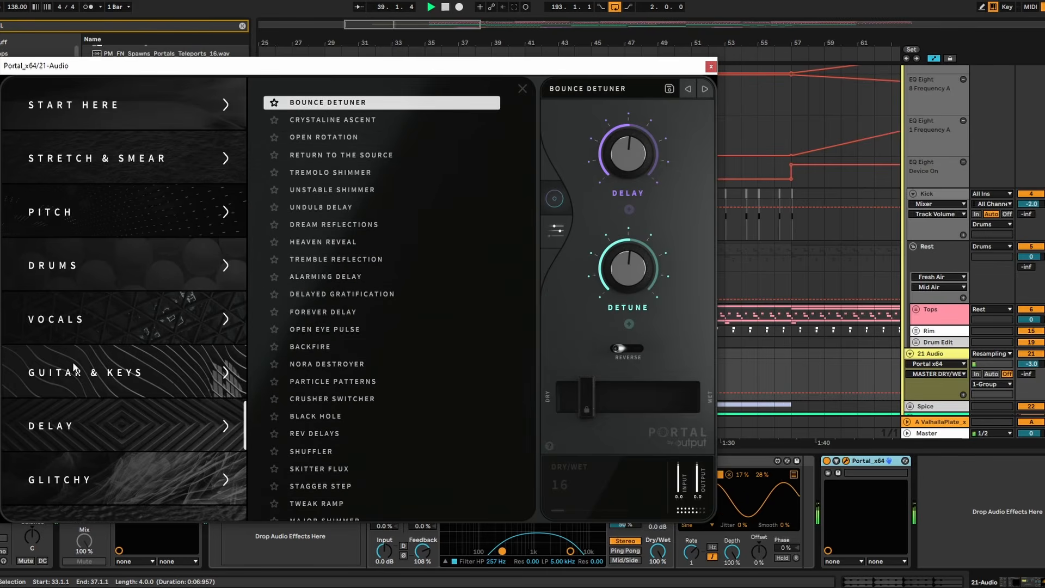
# - Audition Portal's drum presets with dry/wet at 23%, trying Cagey Backbeat, Smear Campaign and Flam Boy before loading Trippy Perc
pyautogui.click(136, 265)
pyautogui.click(388, 262)
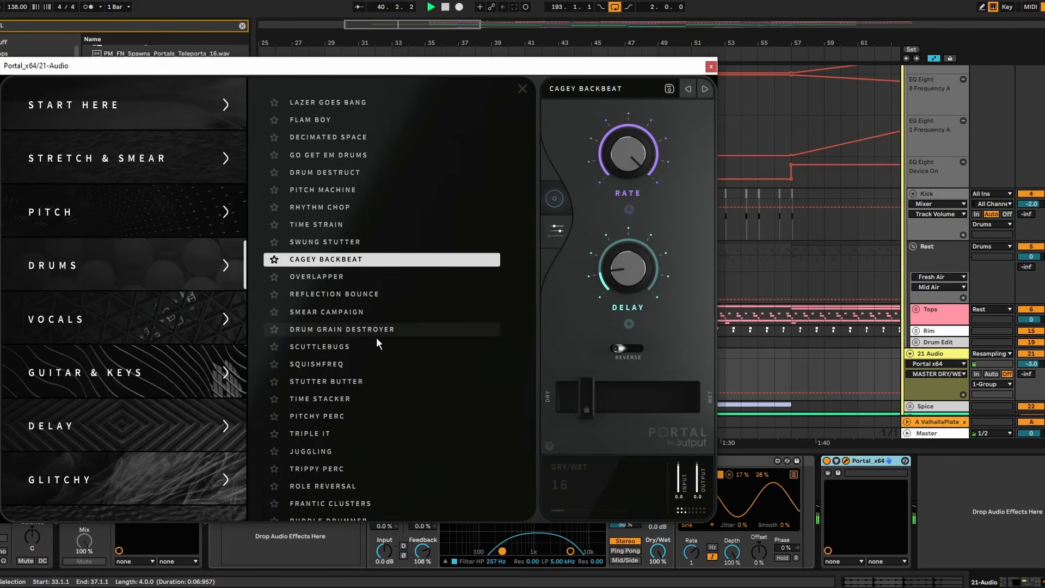
pyautogui.moveTo(586, 390); pyautogui.dragTo(594, 390)
pyautogui.click(360, 315)
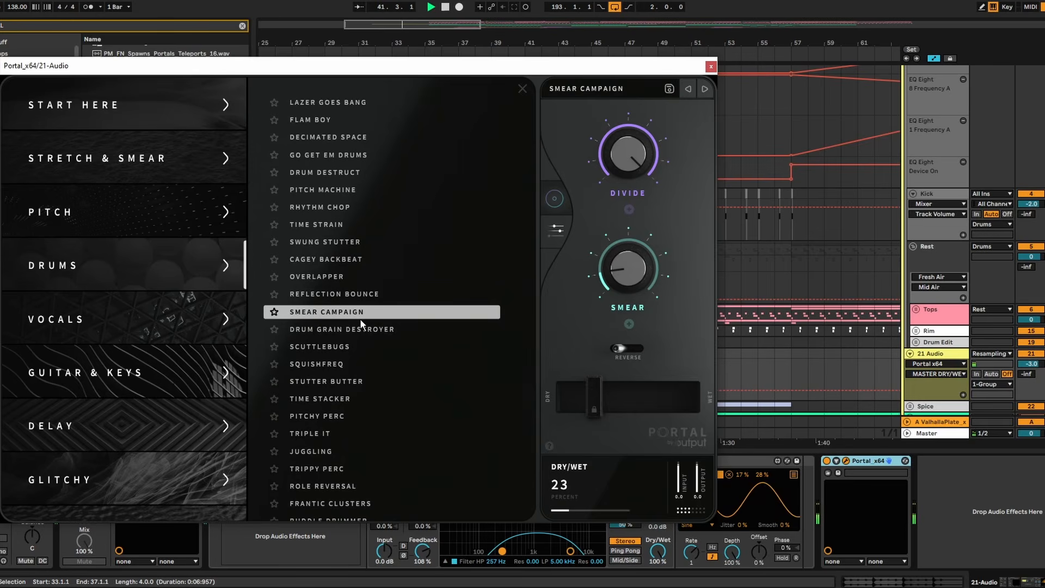
pyautogui.click(341, 124)
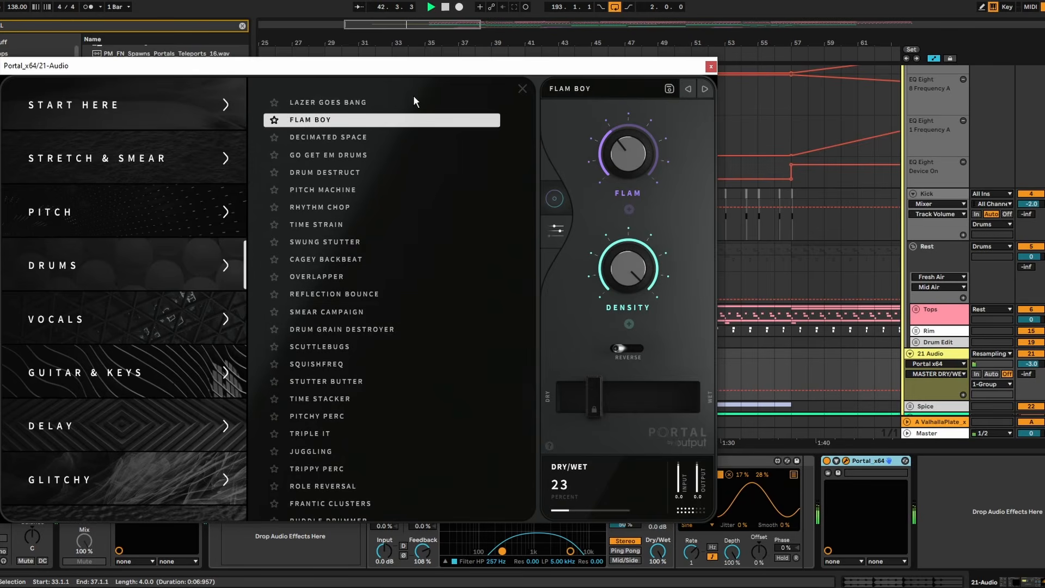
pyautogui.scroll(-1, 379, 327)
pyautogui.click(383, 460)
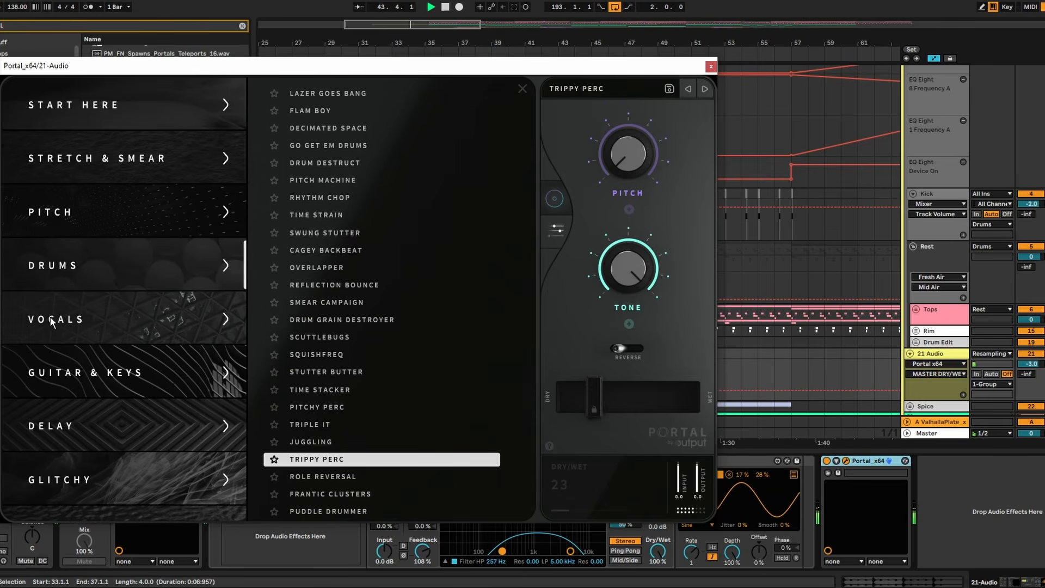
# - Set Portal's dry/wet mix to 14% and lower the 21 Audio track volume to -4.0 dB
pyautogui.scroll(-5, 51, 320)
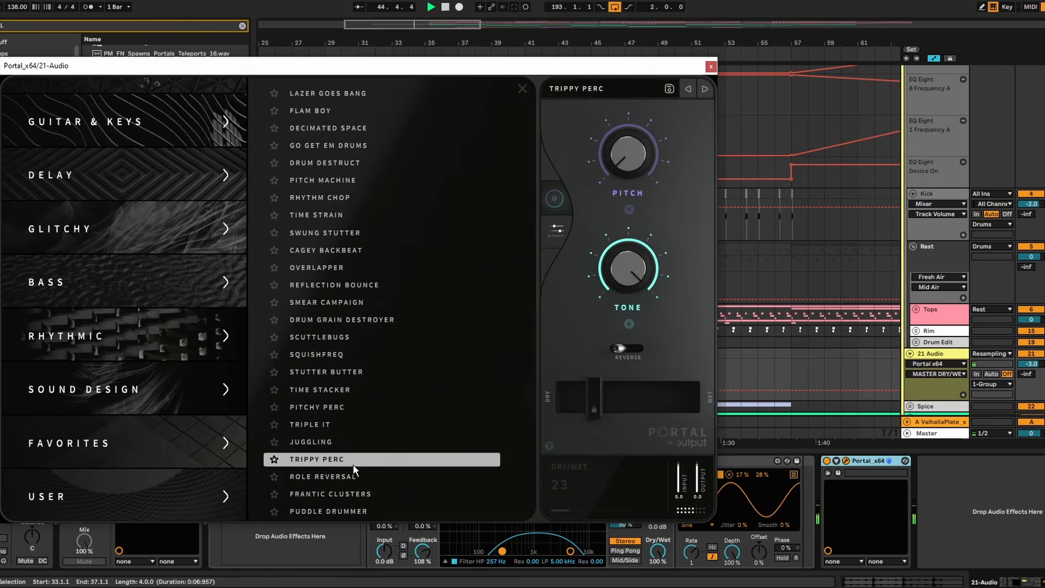
pyautogui.moveTo(597, 396); pyautogui.dragTo(586, 393)
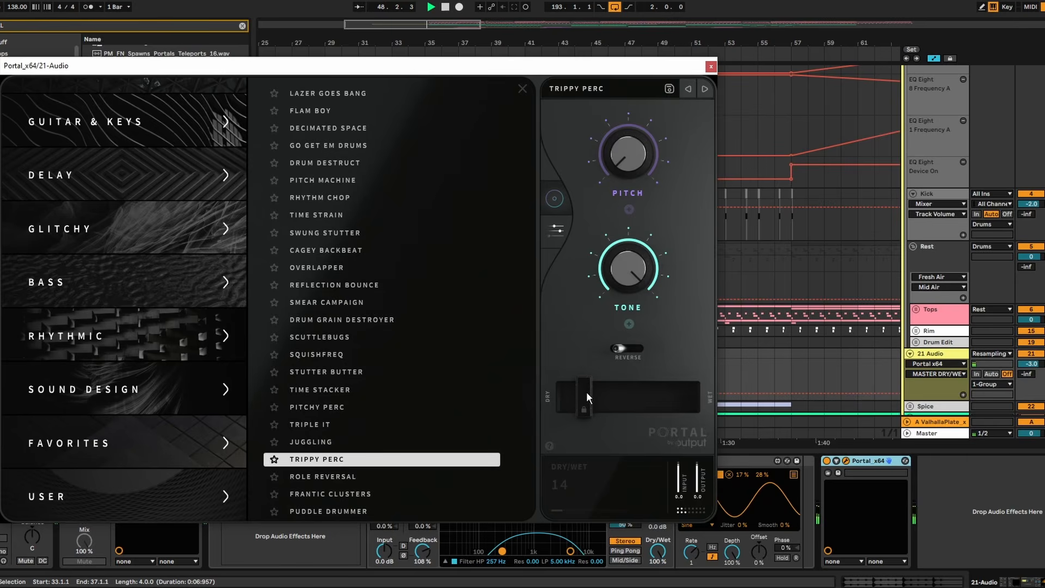
pyautogui.press('space')
pyautogui.click(710, 67)
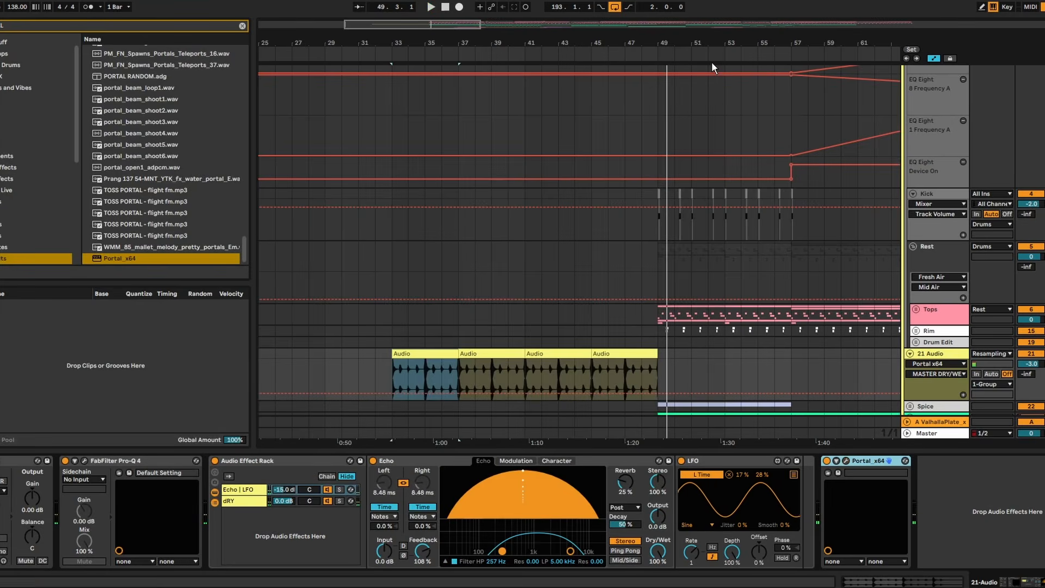
pyautogui.moveTo(998, 364); pyautogui.dragTo(999, 366)
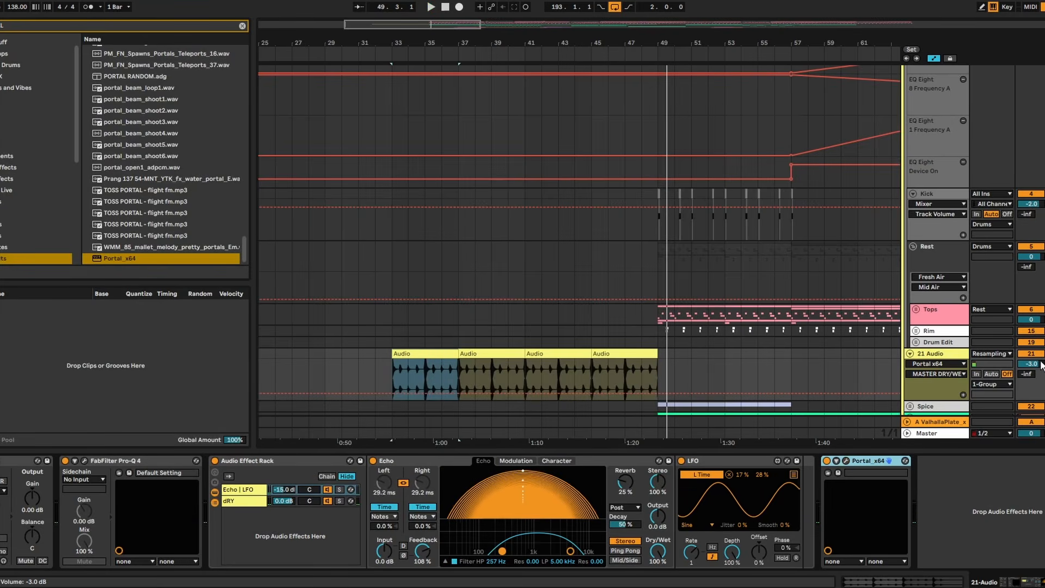
# - Freeze the 21 Audio track and automate EQ Eight's 8 Frequency A to rise from bar 33 to bar 49
pyautogui.rightClick(950, 354)
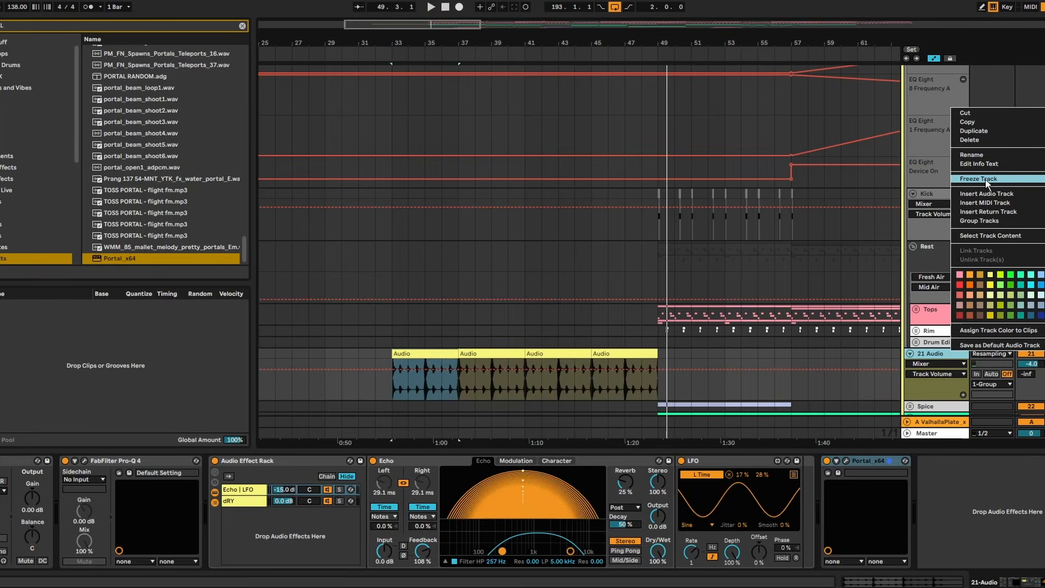
pyautogui.click(980, 179)
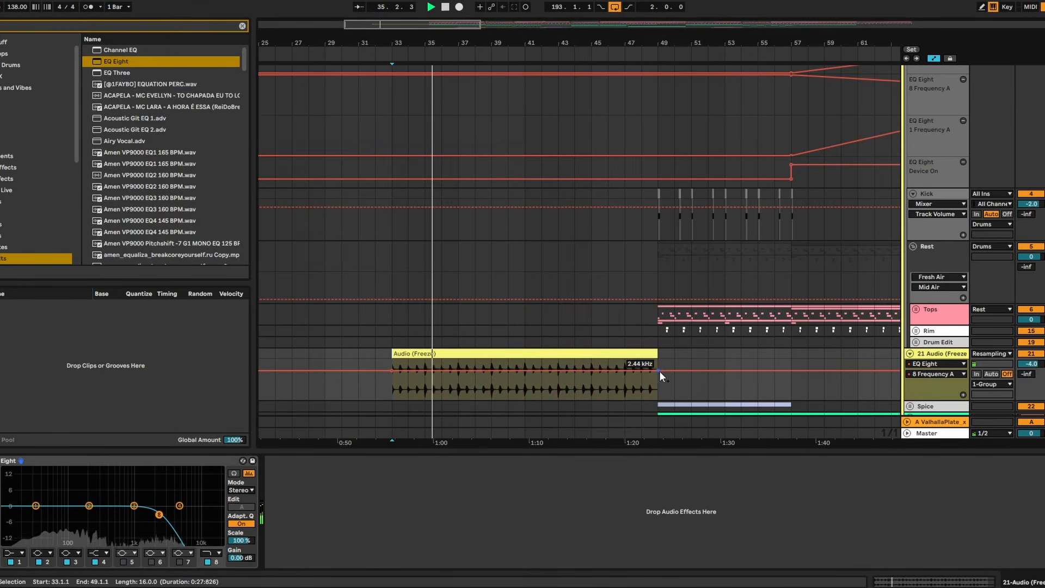
pyautogui.moveTo(658, 370); pyautogui.dragTo(656, 361)
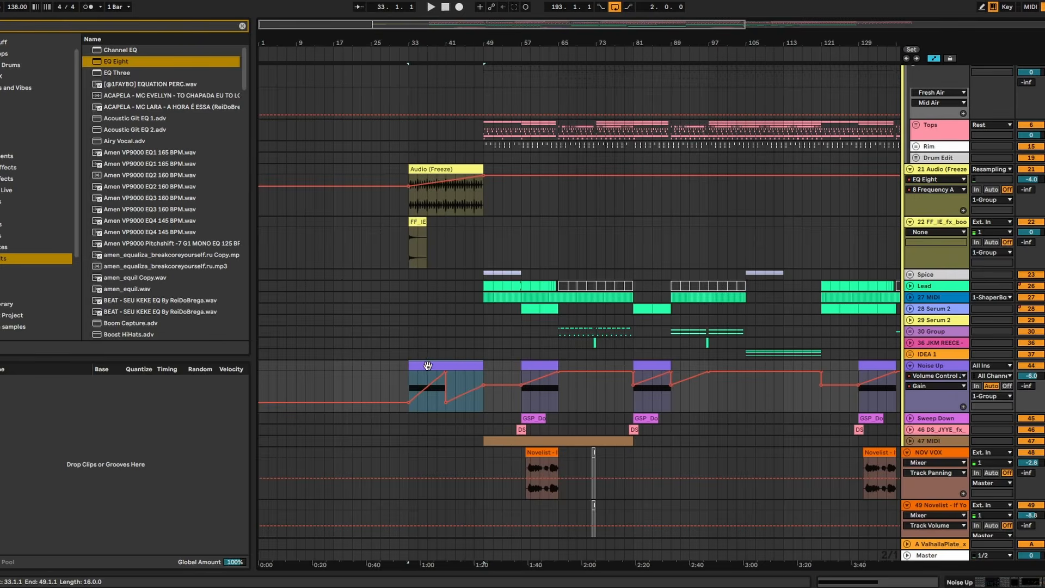
# - Extend the Noise Up clip's G3 note across all 16 bars and reshape the gain automation from bar 33 up to 0.00 dB
pyautogui.doubleClick(427, 365)
pyautogui.hotkey('ctrl', 'a')
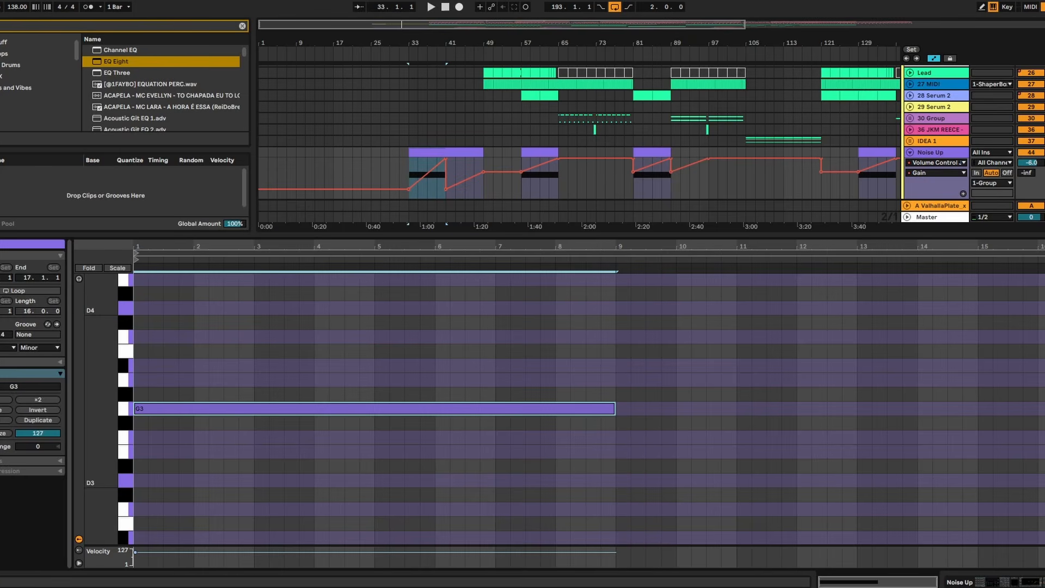
pyautogui.click(5, 420)
pyautogui.moveTo(440, 184); pyautogui.dragTo(447, 161)
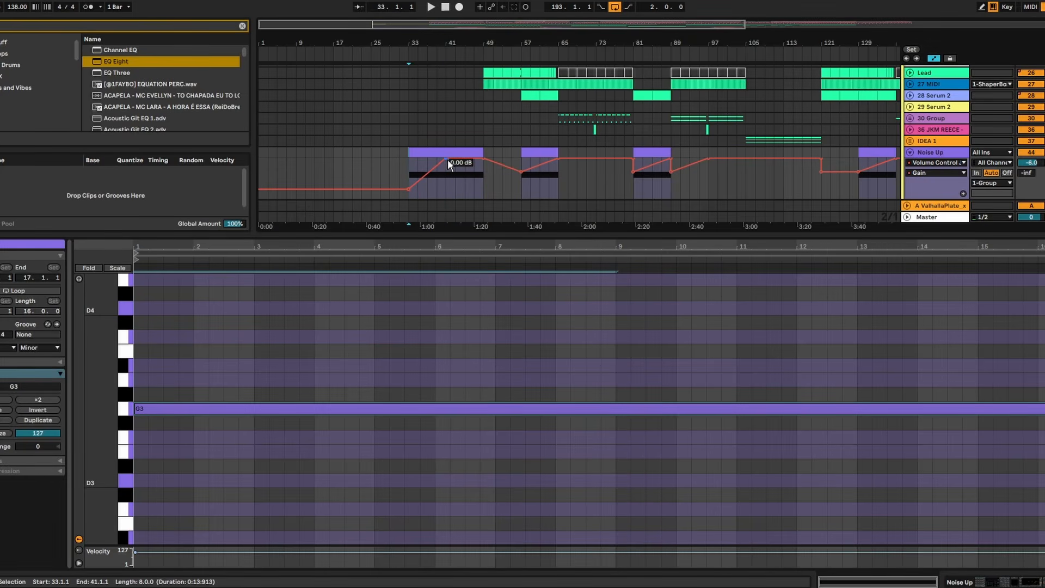
pyautogui.click(406, 178)
pyautogui.press('space')
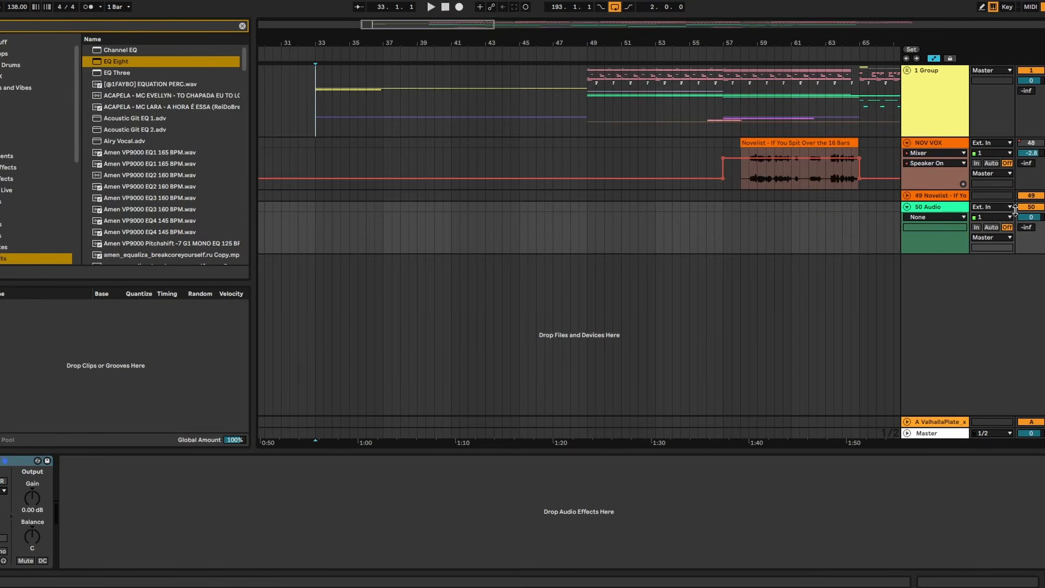
# - Set the 50 Audio track's input to Resampling and record a short piece of the Lead from bar 49
pyautogui.click(992, 207)
pyautogui.click(994, 237)
pyautogui.click(907, 71)
pyautogui.scroll(-2, 725, 145)
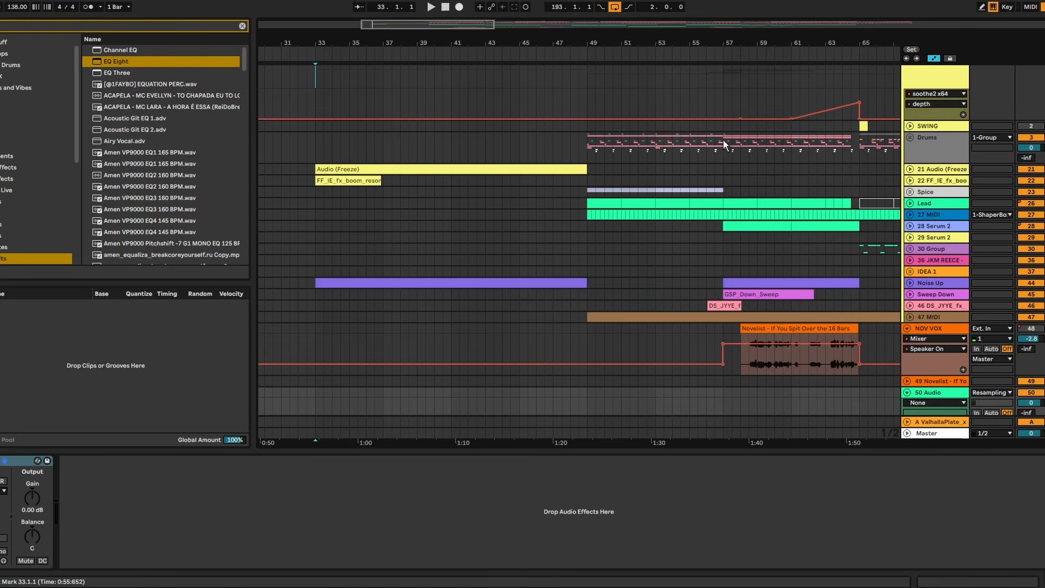
pyautogui.click(910, 203)
pyautogui.scroll(-2, 588, 228)
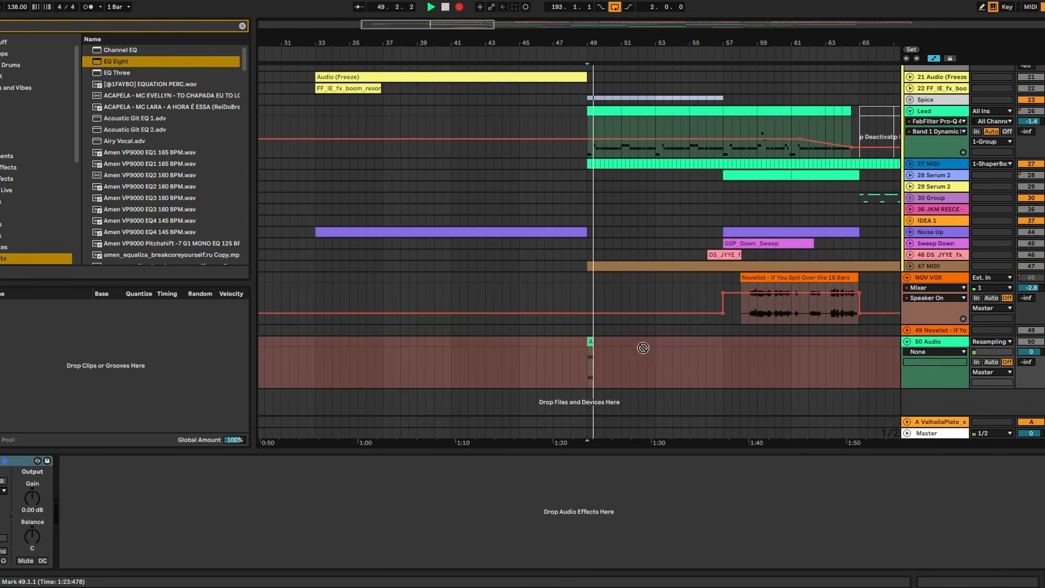
pyautogui.press('space')
# - Move the recorded lead clip on the 50 Audio track to bar 33 and trim it to one beat
pyautogui.scroll(-5, 568, 71)
pyautogui.moveTo(581, 342); pyautogui.dragTo(472, 349)
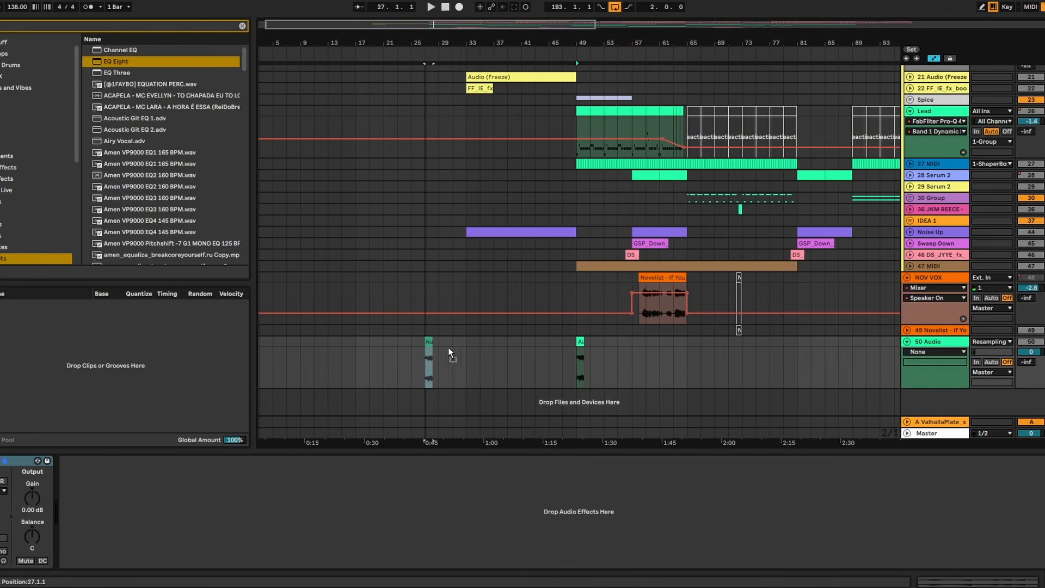
pyautogui.scroll(8, 467, 352)
pyautogui.click(553, 355)
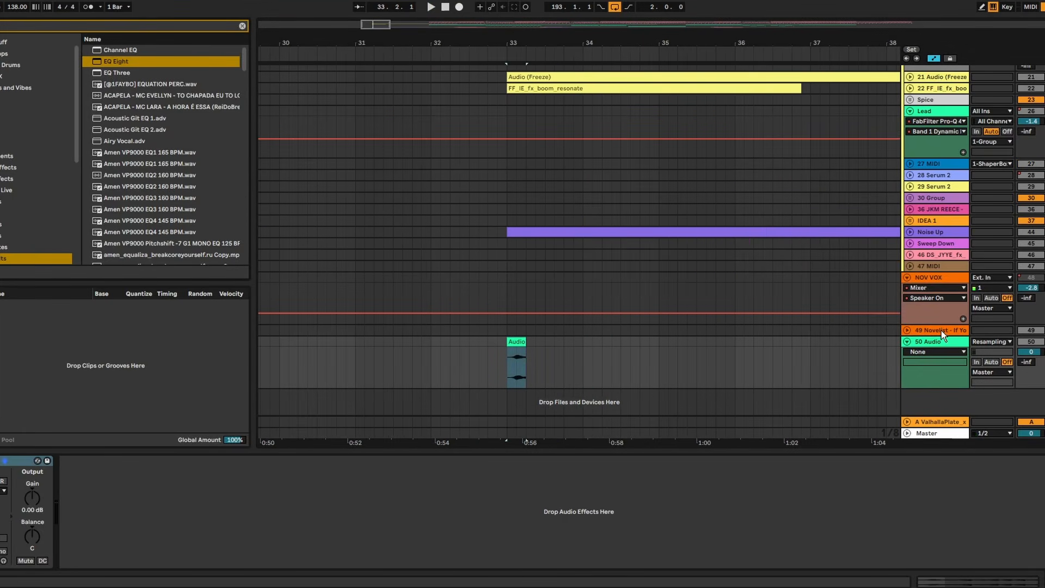
# - Add ValhallaSupermassive to the 50 Audio track, open its preset choices and raise the Mix amount
pyautogui.write('VALHALLA')
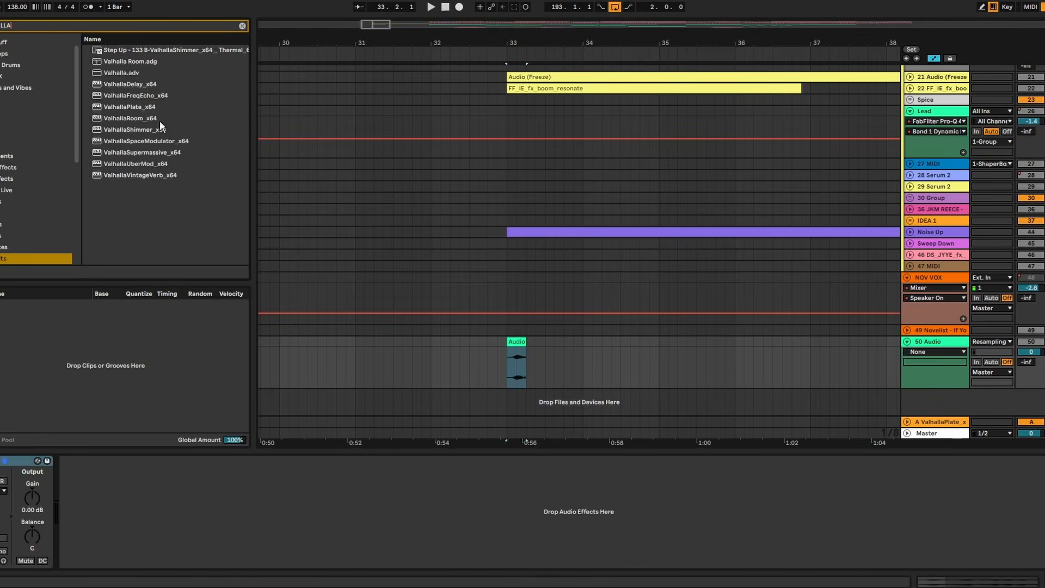
pyautogui.doubleClick(143, 152)
pyautogui.click(424, 453)
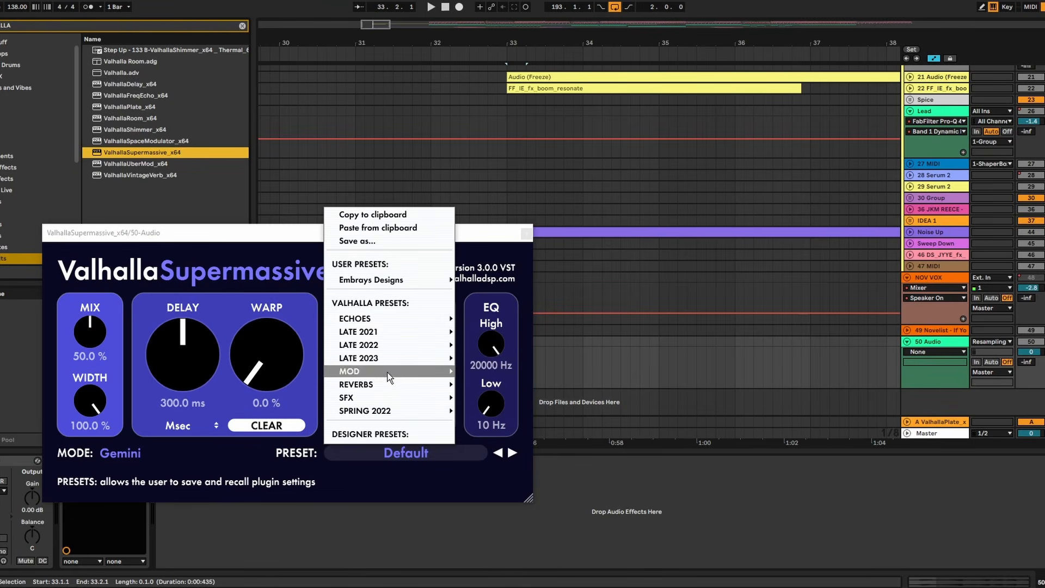
pyautogui.moveTo(385, 380)
pyautogui.moveTo(96, 334); pyautogui.dragTo(108, 274)
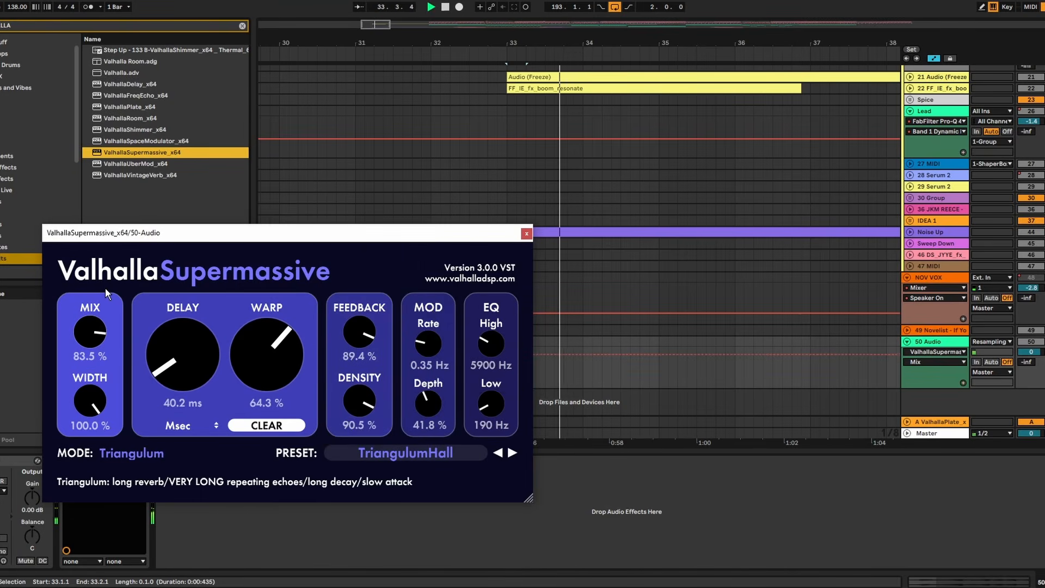
pyautogui.click(526, 234)
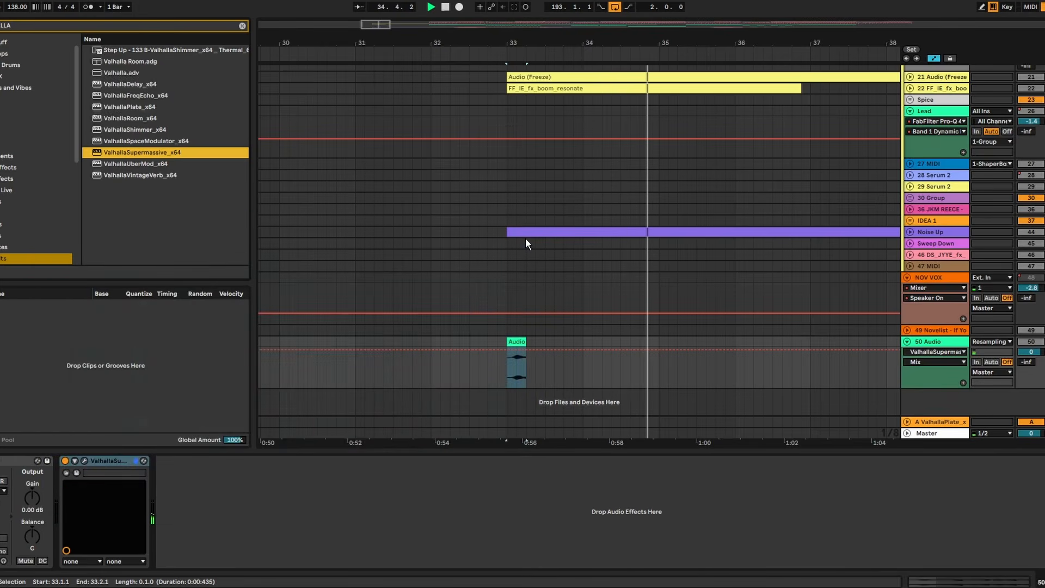
# - Turn off warping on the recorded lead clip and transpose it to -12 semitones
pyautogui.doubleClick(518, 348)
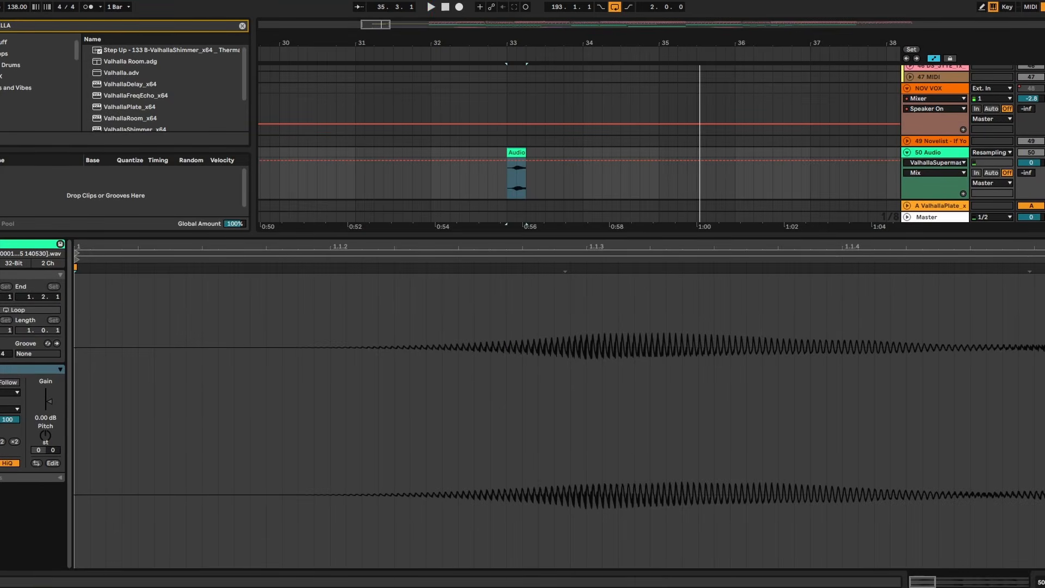
pyautogui.click(0, 382)
pyautogui.press('Return')
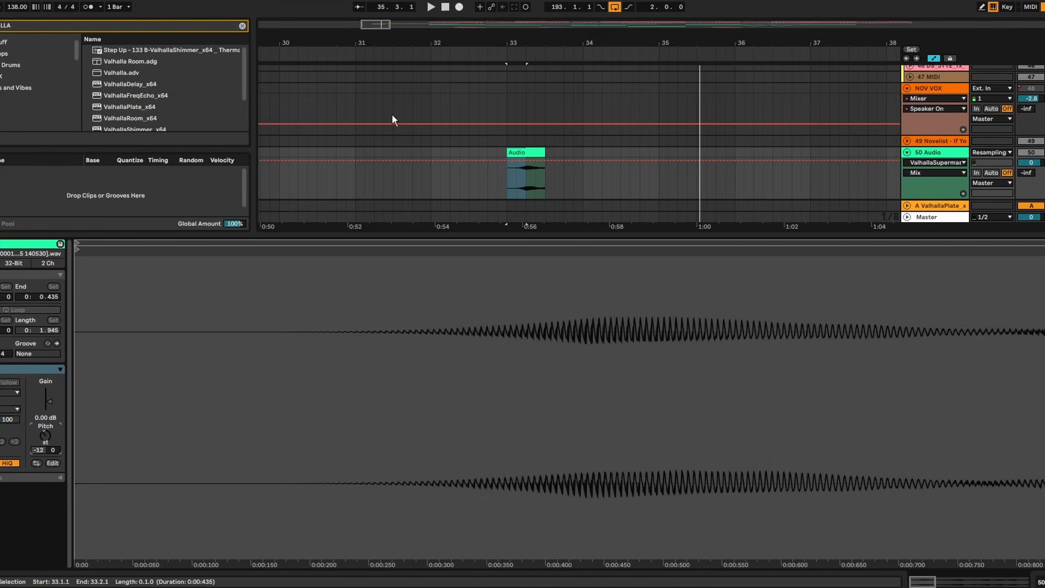
# - Move the pitched-down lead clip earlier so it starts just before bar 33, and play it back
pyautogui.scroll(3, 509, 174)
pyautogui.click(443, 172)
pyautogui.moveTo(560, 153); pyautogui.dragTo(526, 153)
pyautogui.click(467, 192)
pyautogui.press('space')
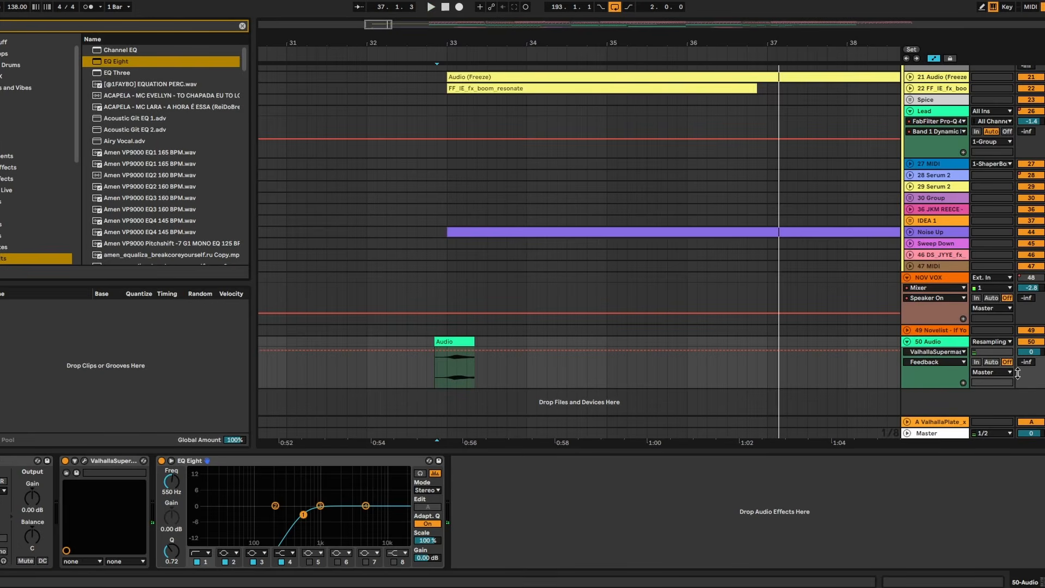
# - Copy the plugdata-fx compressor from NOV VOX onto the 50 Audio track after a 550 Hz low-cut EQ Eight, and play it
pyautogui.click(947, 279)
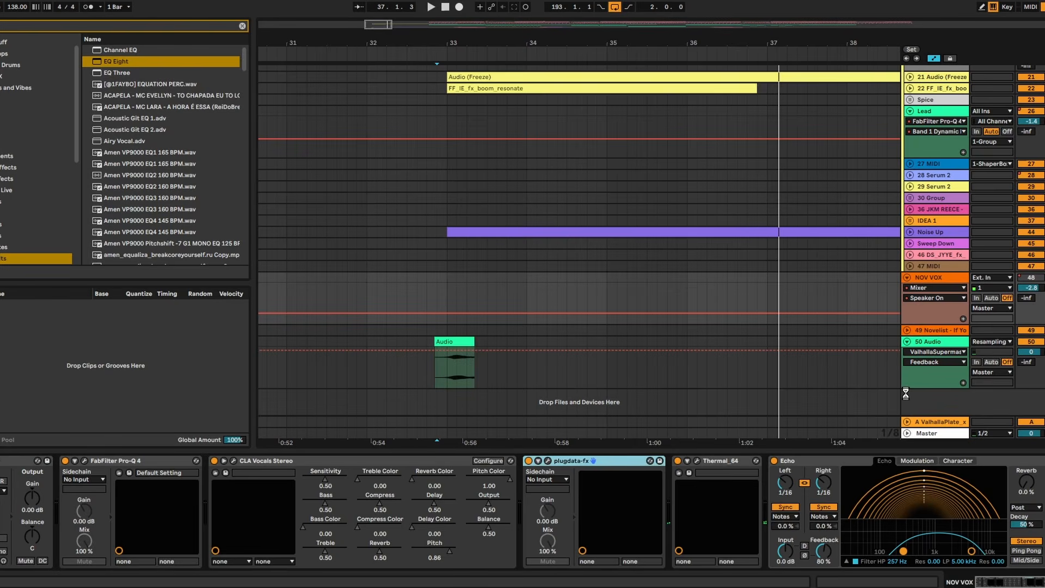
pyautogui.click(476, 461)
pyautogui.press('space')
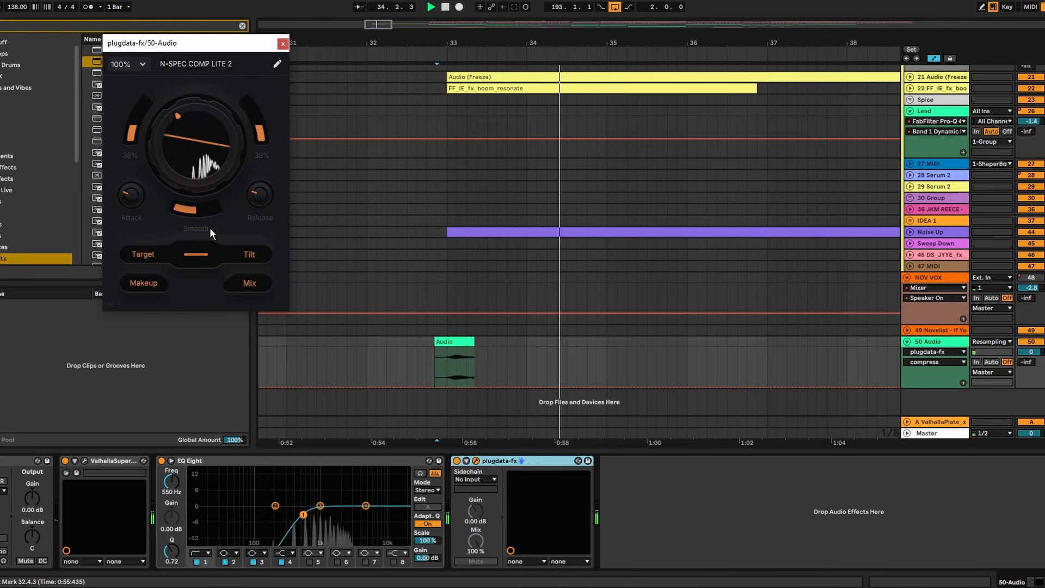
# - Freeze and flatten the 50 Audio track with its reverbed lead hits, and duplicate the Eerie Verb Lead track
pyautogui.rightClick(933, 341)
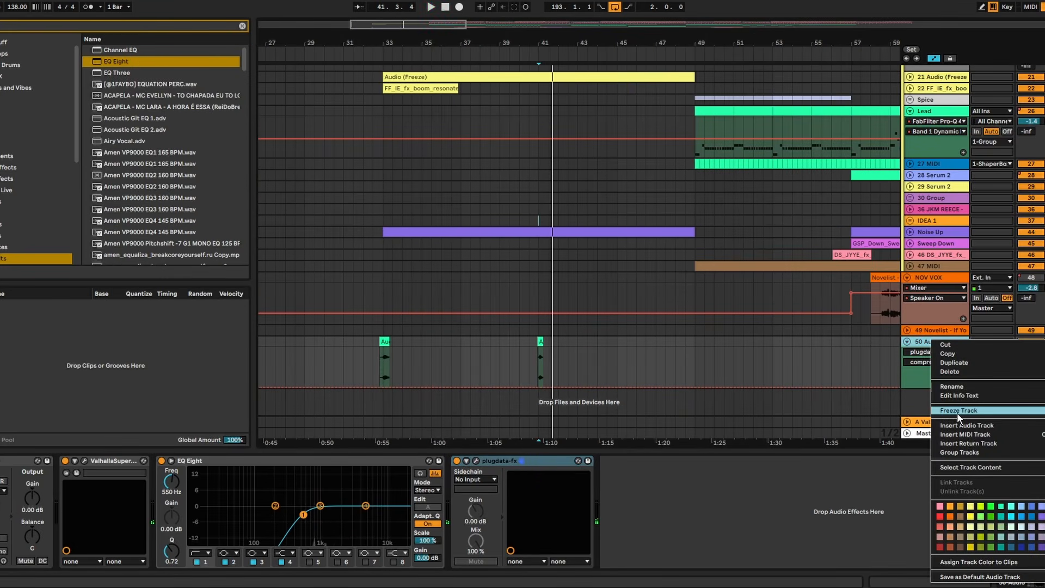
pyautogui.click(958, 410)
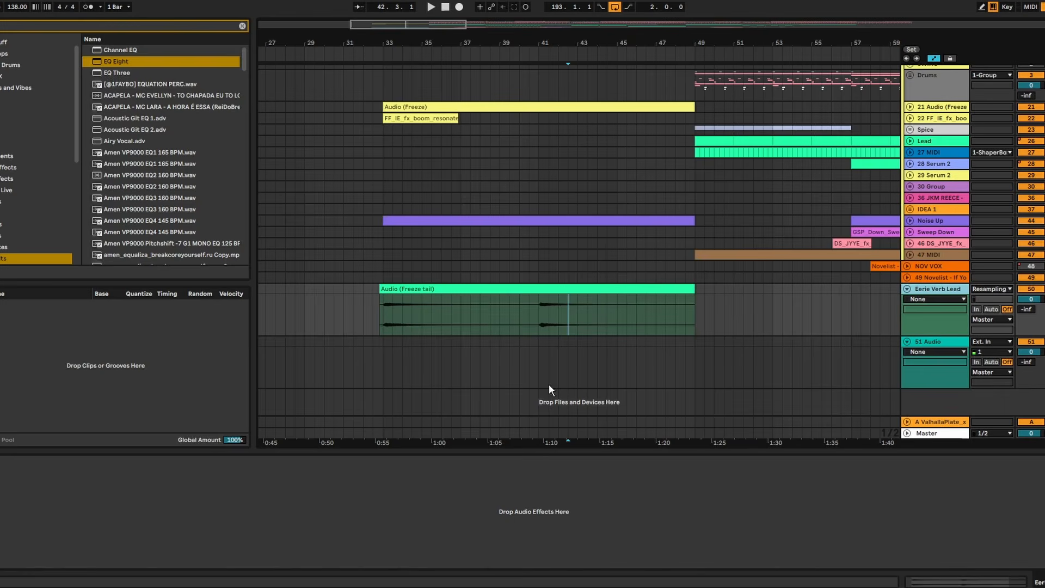
pyautogui.hotkey('ctrl', 'd')
# - Keep only the part of the duplicated Eerie Verb Lead clip from bar 41 onward and reverse it
pyautogui.click(536, 357)
pyautogui.hotkey('ctrl', 'e')
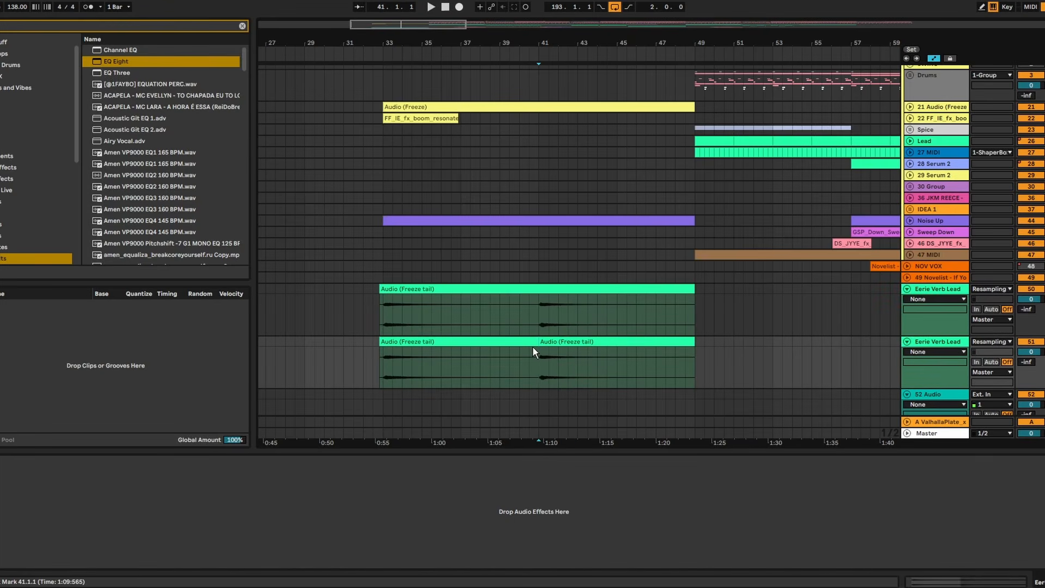
pyautogui.click(526, 343)
pyautogui.press('Delete')
pyautogui.doubleClick(593, 341)
pyautogui.press('r')
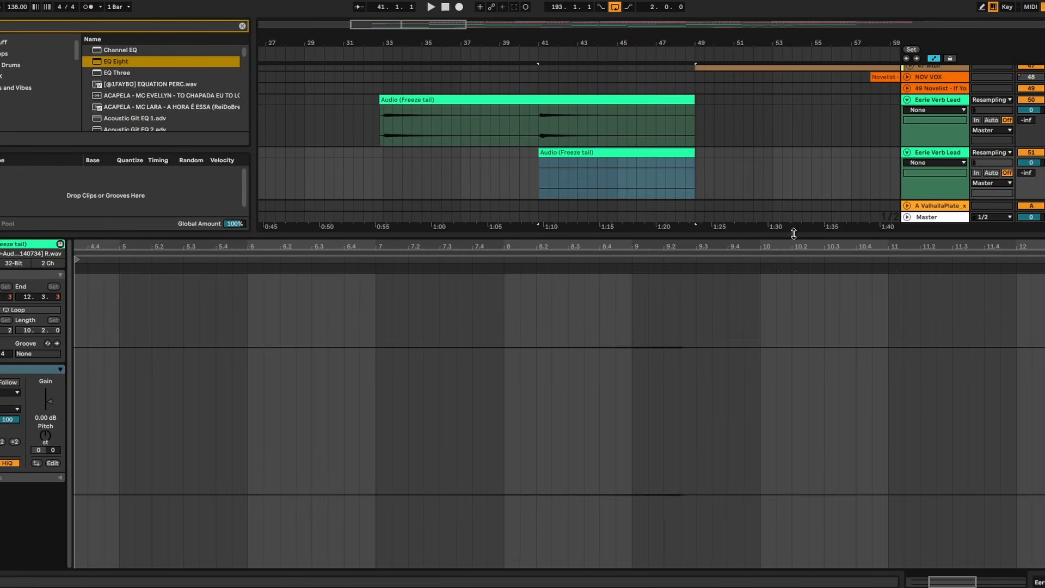
# - Play back the reversed lead tail from bar 47 into the drop at bar 49
pyautogui.moveTo(793, 234); pyautogui.dragTo(762, 544)
pyautogui.click(658, 423)
pyautogui.press('space')
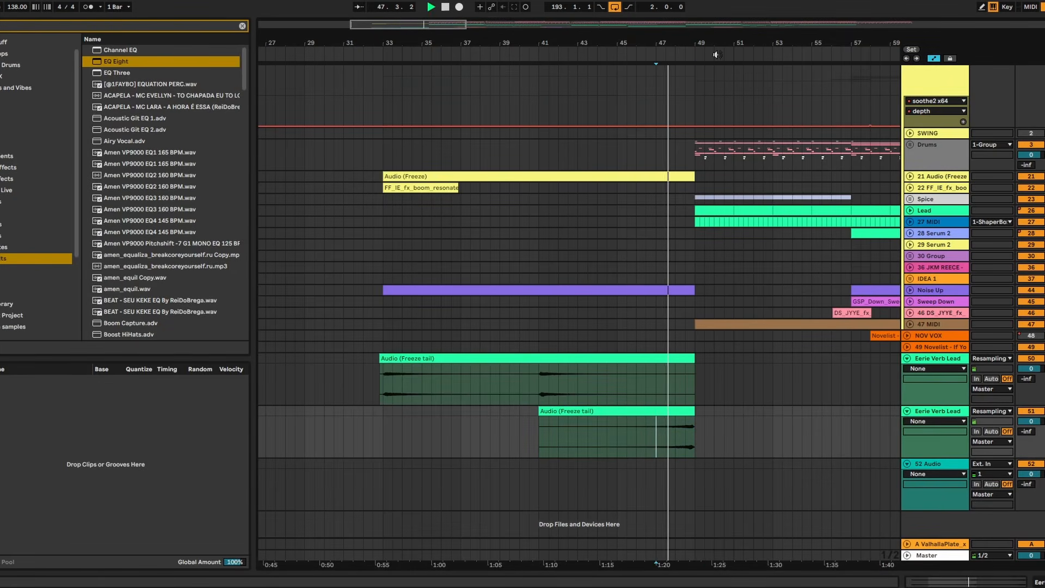
pyautogui.moveTo(710, 39); pyautogui.dragTo(710, 112)
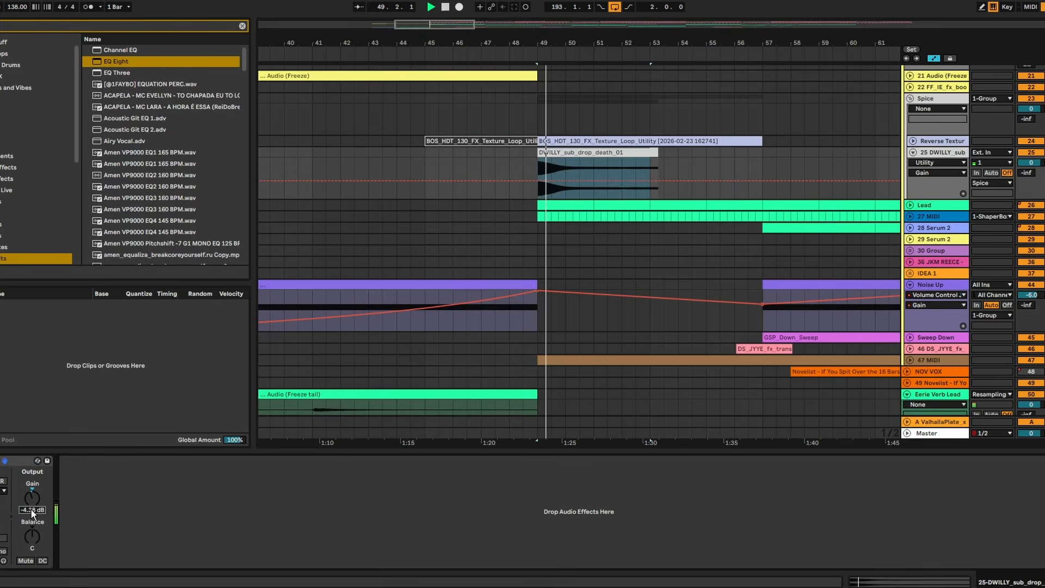
pyautogui.click(616, 149)
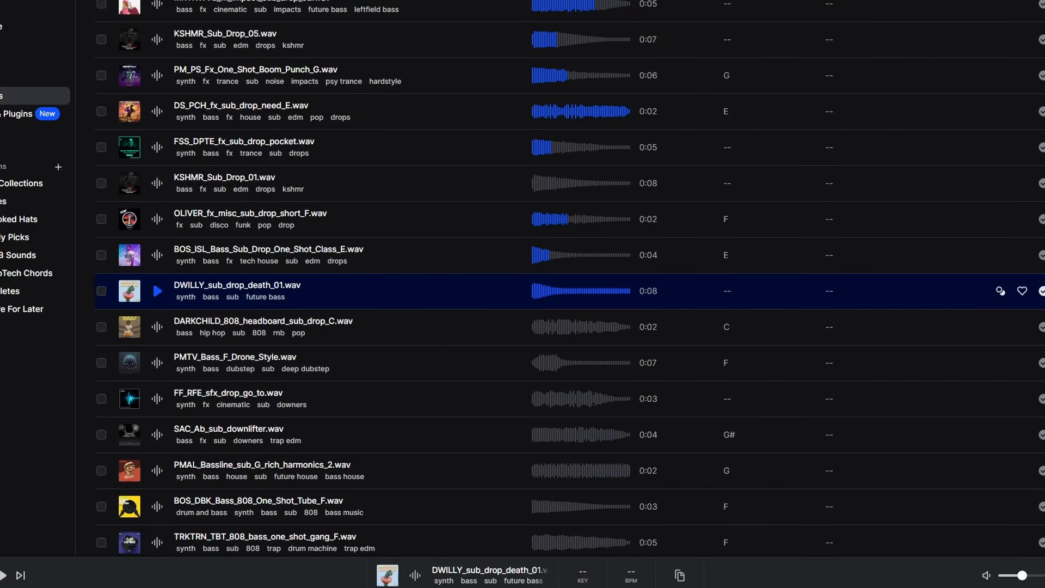
# - Turn off warping on the seashells jingling texture clip at bar 33 and transpose it to -24 semitones
pyautogui.scroll(12, 905, 147)
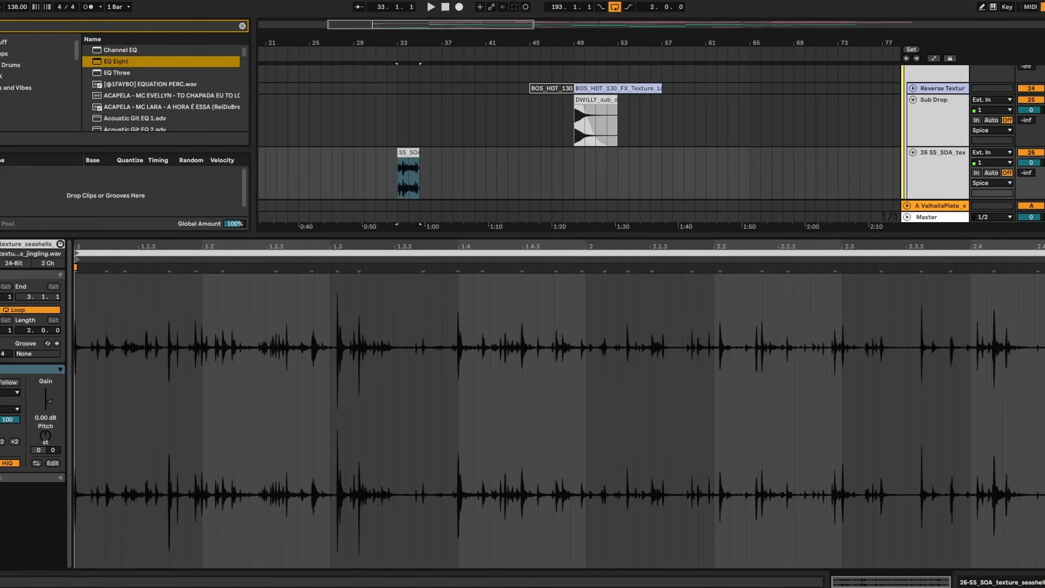
pyautogui.click(0, 382)
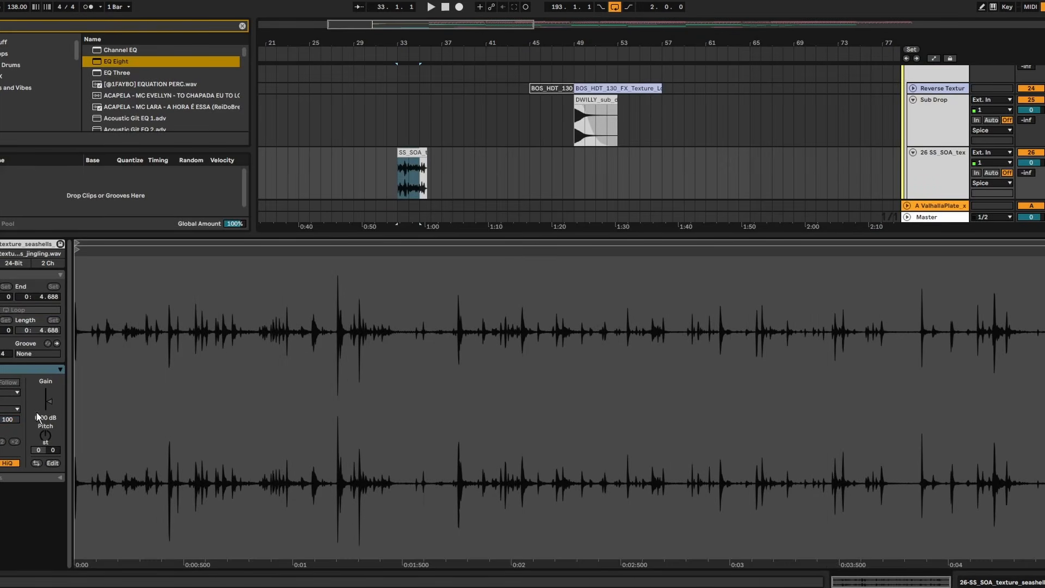
pyautogui.click(43, 439)
pyautogui.write('-24')
pyautogui.press('Return')
# - Add EQ Eight to the seashells track and set band 1 to a low cut at about 938 Hz during playback
pyautogui.click(917, 162)
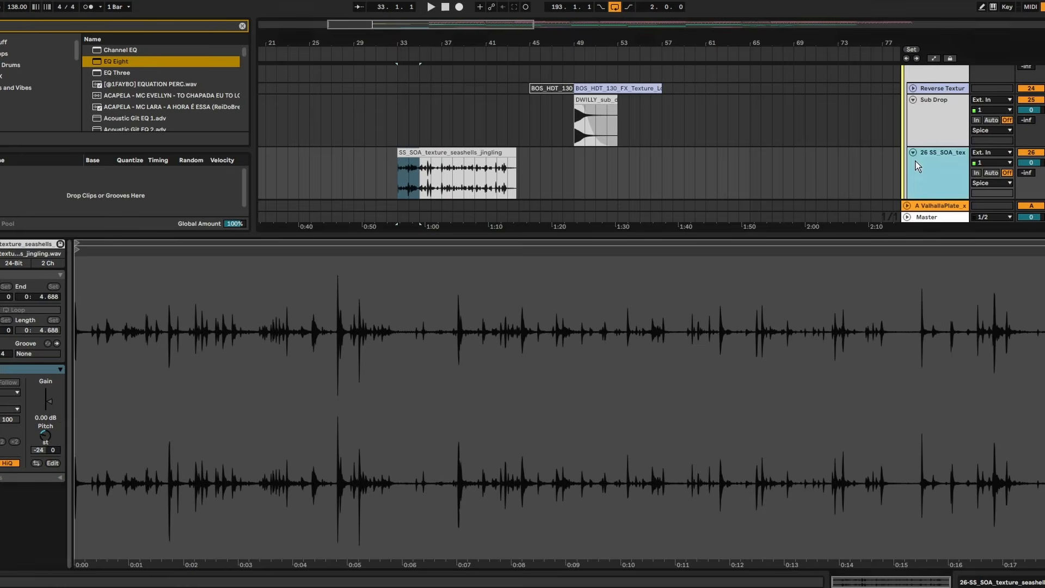
pyautogui.hotkey('shift', 'Tab')
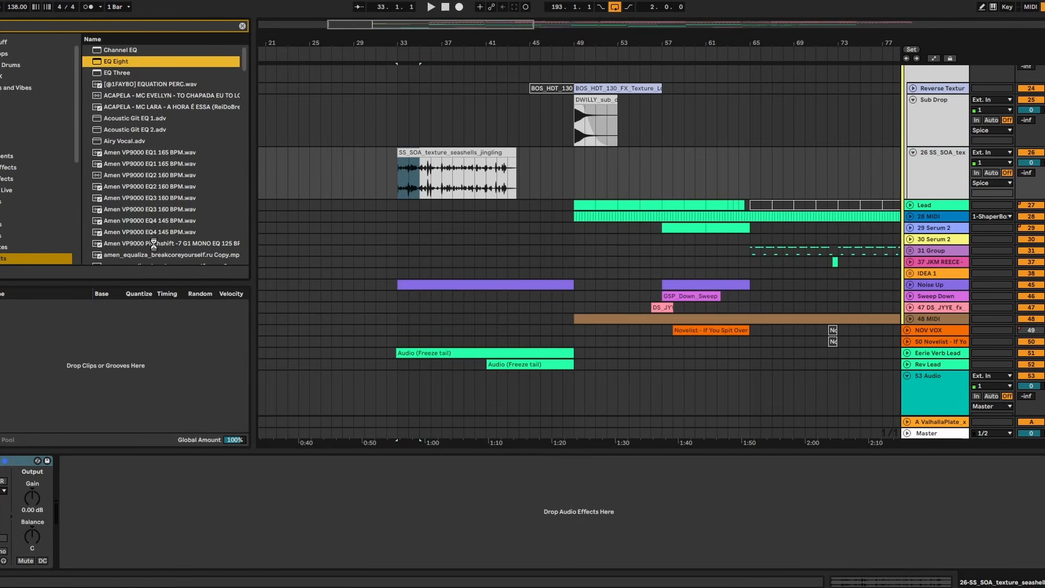
pyautogui.click(108, 553)
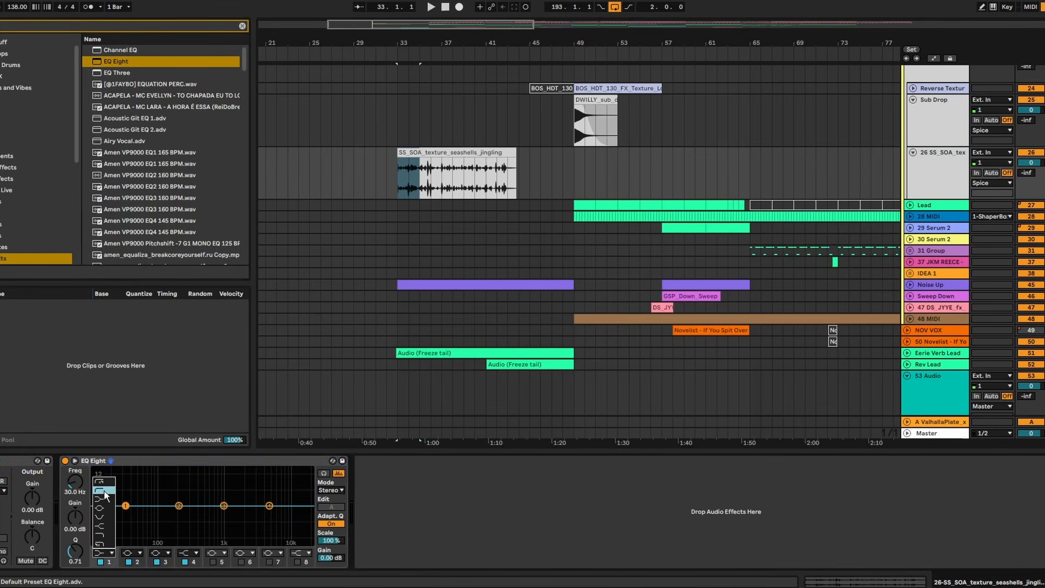
pyautogui.press('space')
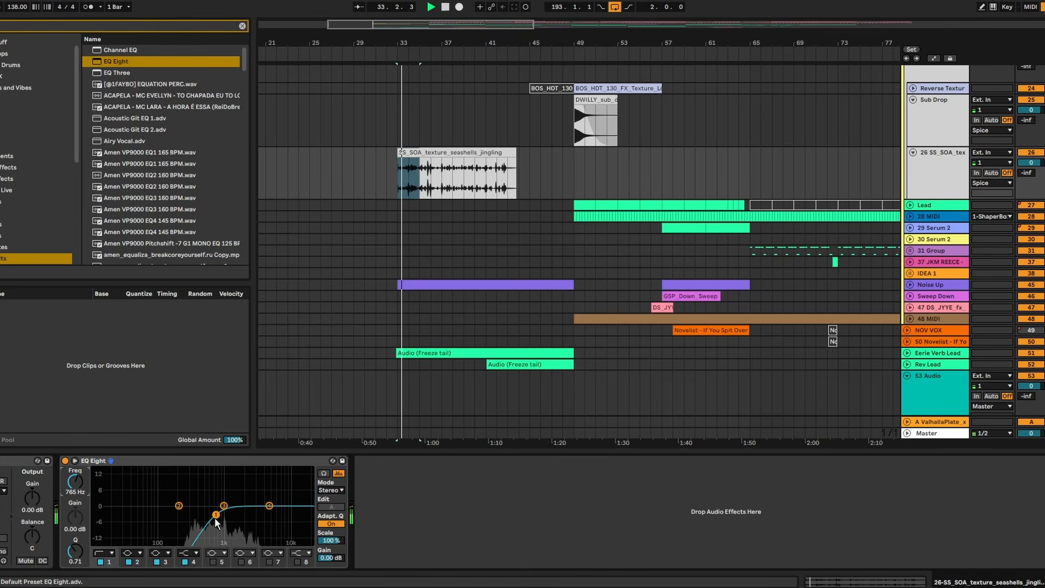
pyautogui.moveTo(219, 514)
pyautogui.mouseDown()
pyautogui.moveTo(241, 513)
pyautogui.moveTo(214, 514)
pyautogui.moveTo(223, 512)
pyautogui.mouseUp()
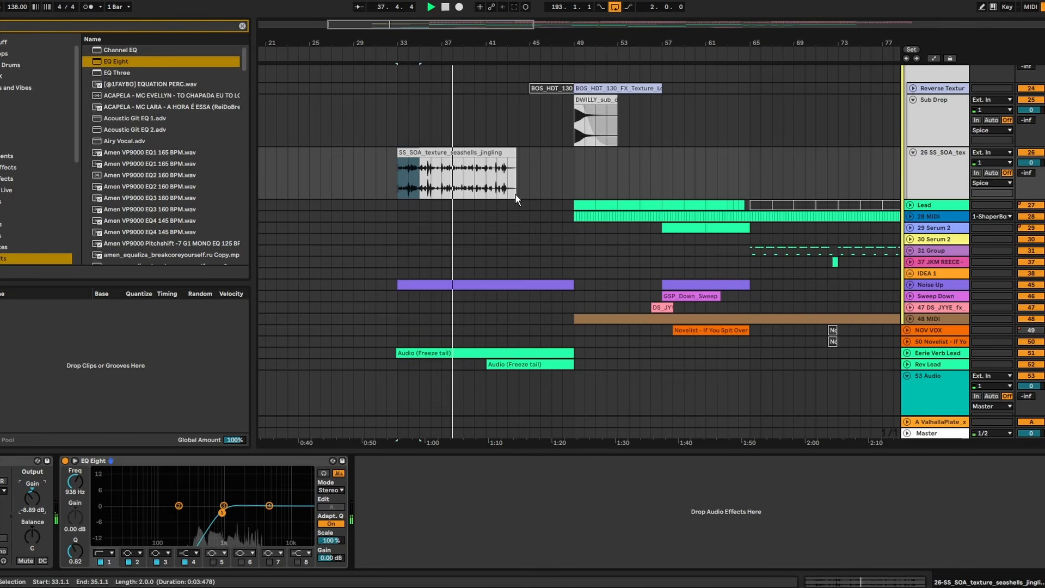
# - Trim the seashells clip to eight bars ending at bar 41 and duplicate it to fill up to bar 49
pyautogui.scroll(3, 517, 199)
pyautogui.moveTo(516, 209); pyautogui.dragTo(487, 213)
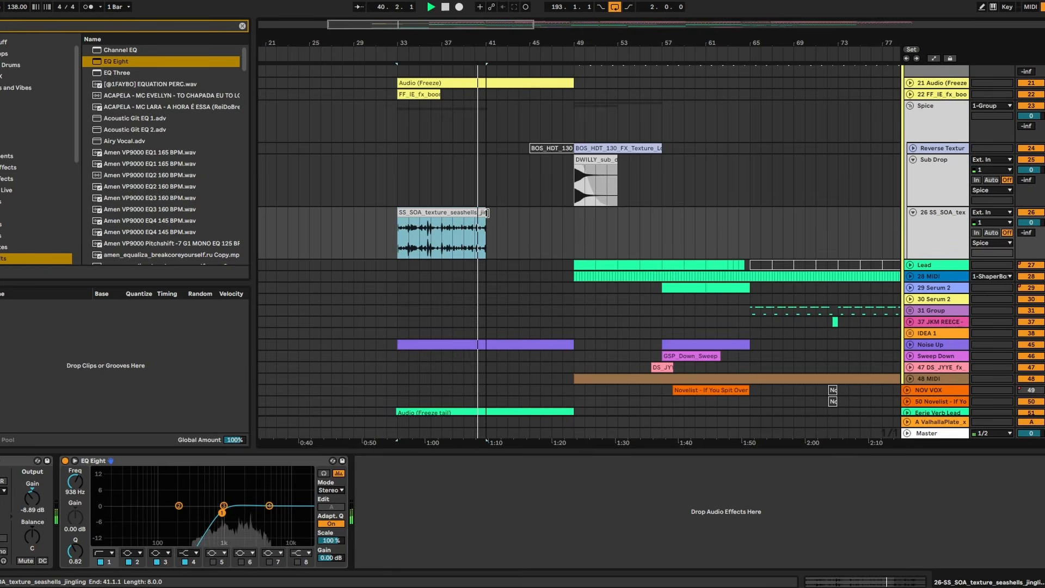
pyautogui.hotkey('ctrl', 'd')
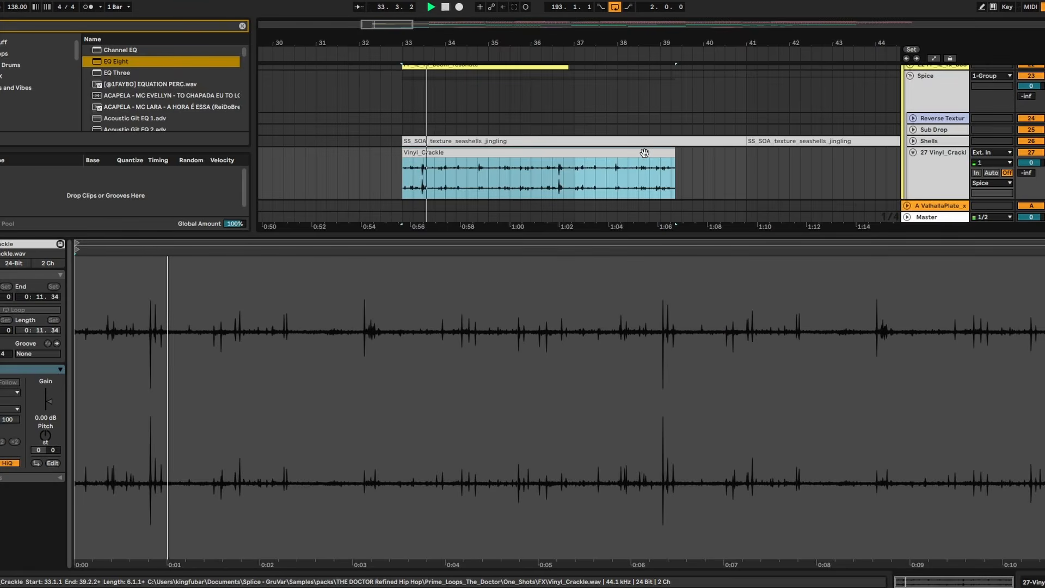
# - Repeat the Vinyl_Crackle clip across the intro and delete the excess past bar 49
pyautogui.hotkey('ctrl', 'd')
pyautogui.hotkey('ctrl', 'd')
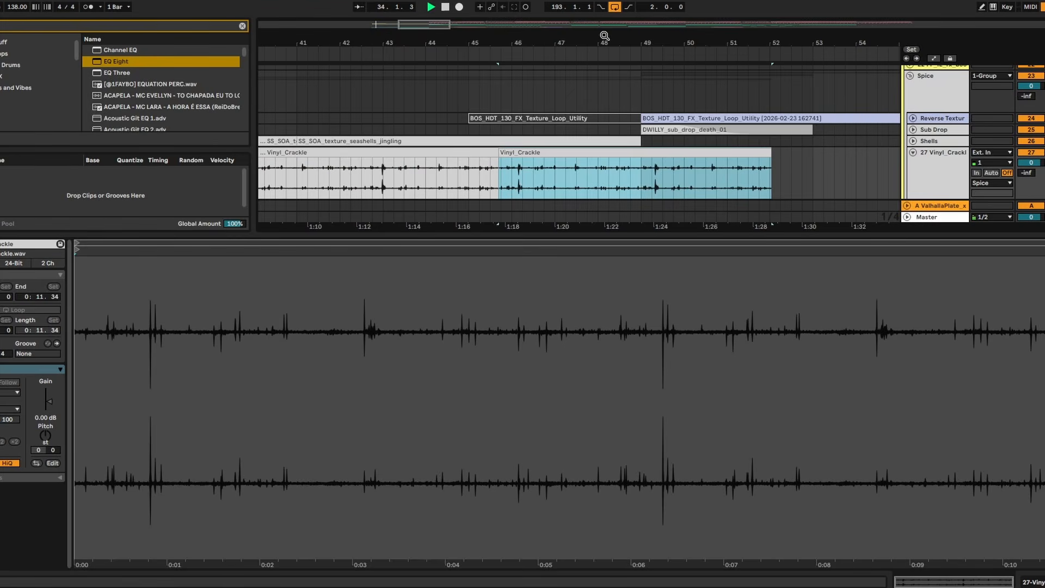
pyautogui.scroll(-5, 604, 36)
pyautogui.hotkey('ctrl', 'alt', 'l')
pyautogui.scroll(2, 665, 230)
pyautogui.moveTo(670, 309); pyautogui.dragTo(613, 302)
pyautogui.press('Delete')
# - Rename the Vinyl_Crackle track as Vinyl
pyautogui.click(975, 299)
pyautogui.click(965, 297)
pyautogui.click(959, 298)
pyautogui.hotkey('ctrl', 'r')
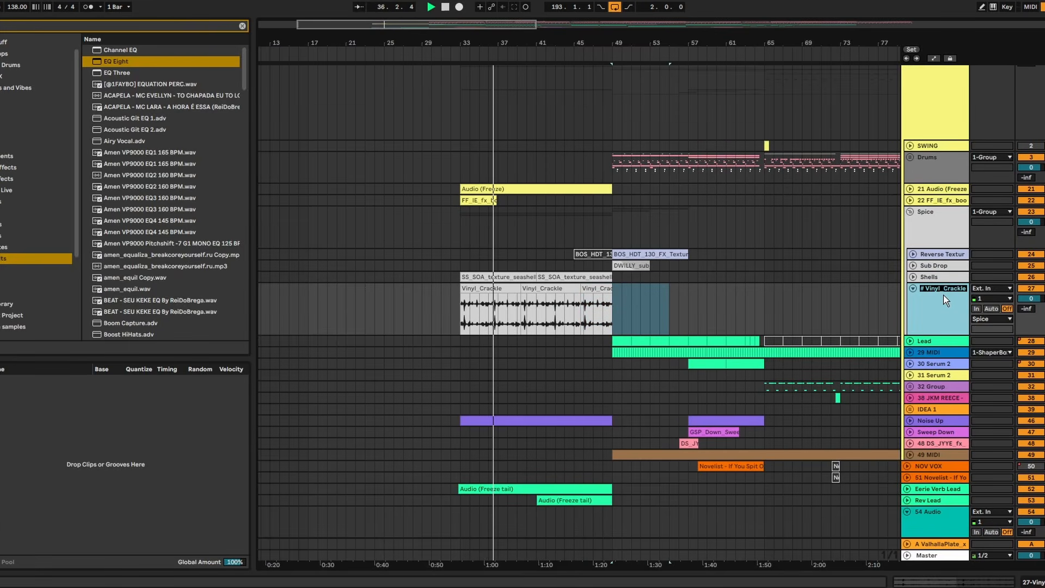
pyautogui.write('V')
pyautogui.write('inyl')
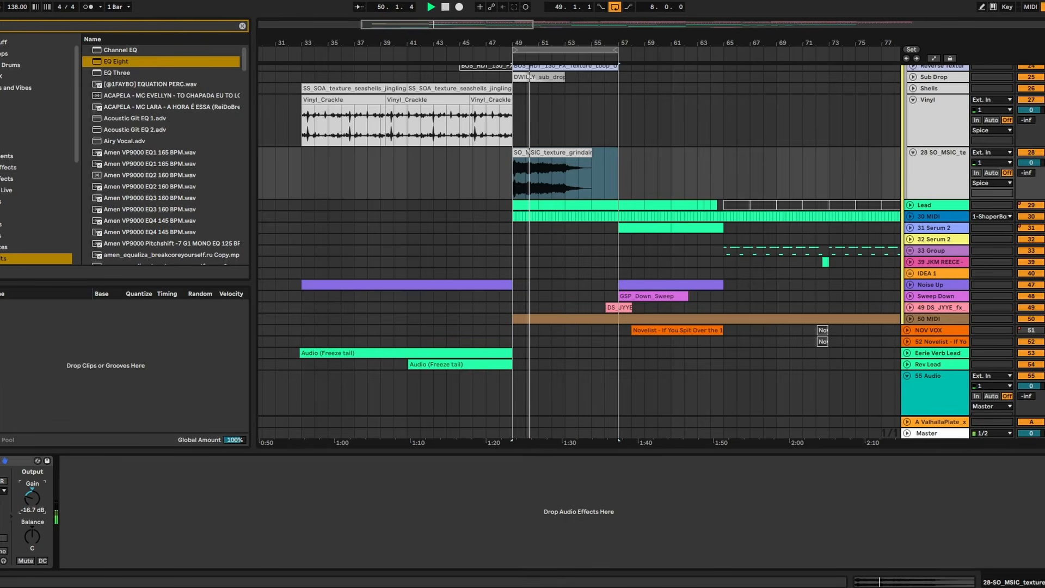
# - Open the name of the SO_MSIC grinding texture track for editing
pyautogui.click(949, 168)
pyautogui.hotkey('ctrl', 'r')
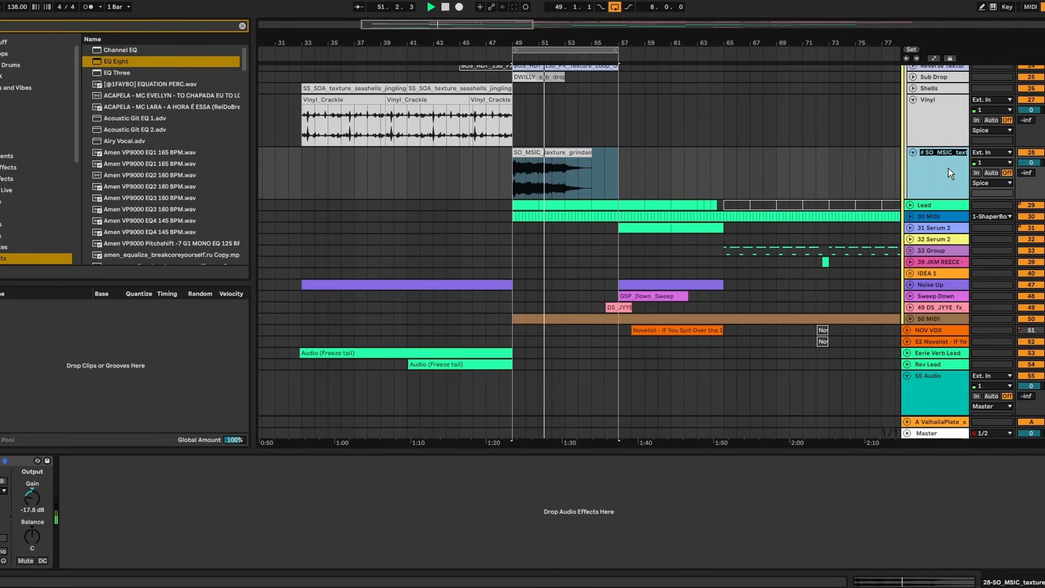
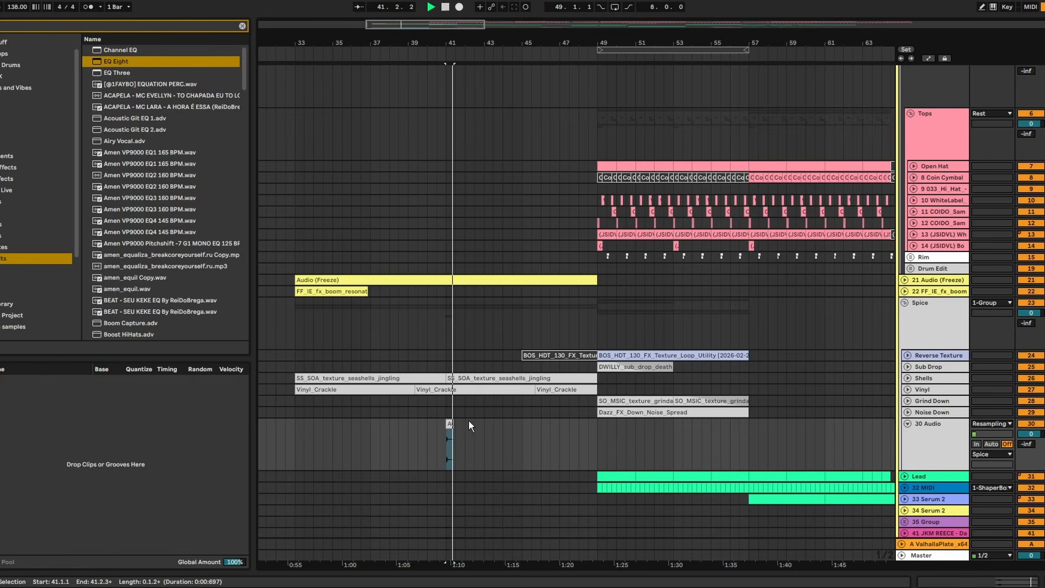
# - Repeat the short resampled hat clip once per bar from bar 41 to bar 49 and adjust its Echo's delay time
pyautogui.hotkey('ctrl', 'd')
pyautogui.hotkey('ctrl', 'd')
pyautogui.hotkey('ctrl', 'd')
pyautogui.hotkey('ctrl', 'd')
pyautogui.hotkey('ctrl', 'd')
pyautogui.hotkey('ctrl', 'd')
pyautogui.hotkey('ctrl', 'd')
pyautogui.hotkey('ctrl', 'd')
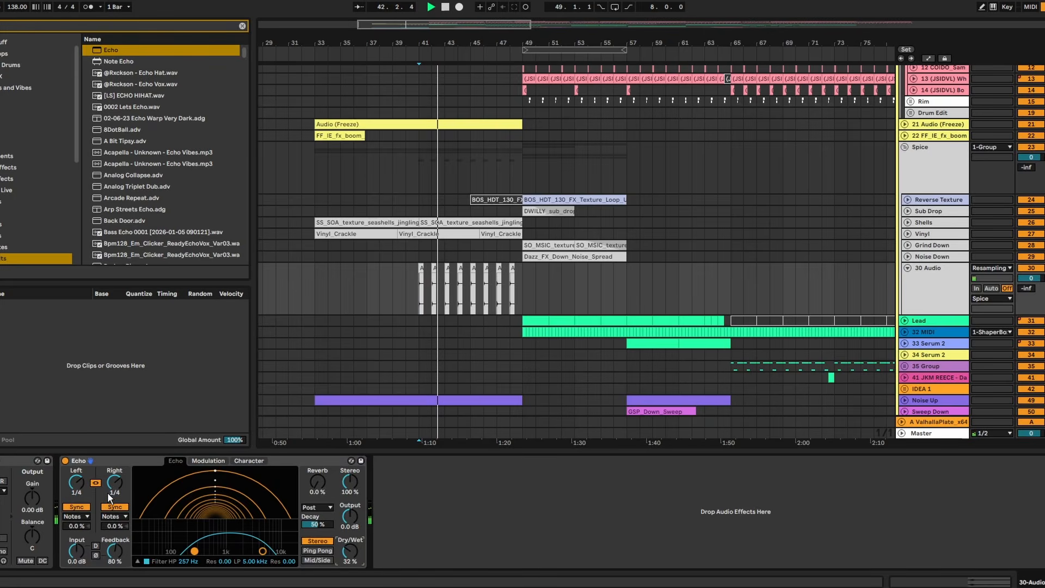
pyautogui.moveTo(114, 492); pyautogui.dragTo(114, 501)
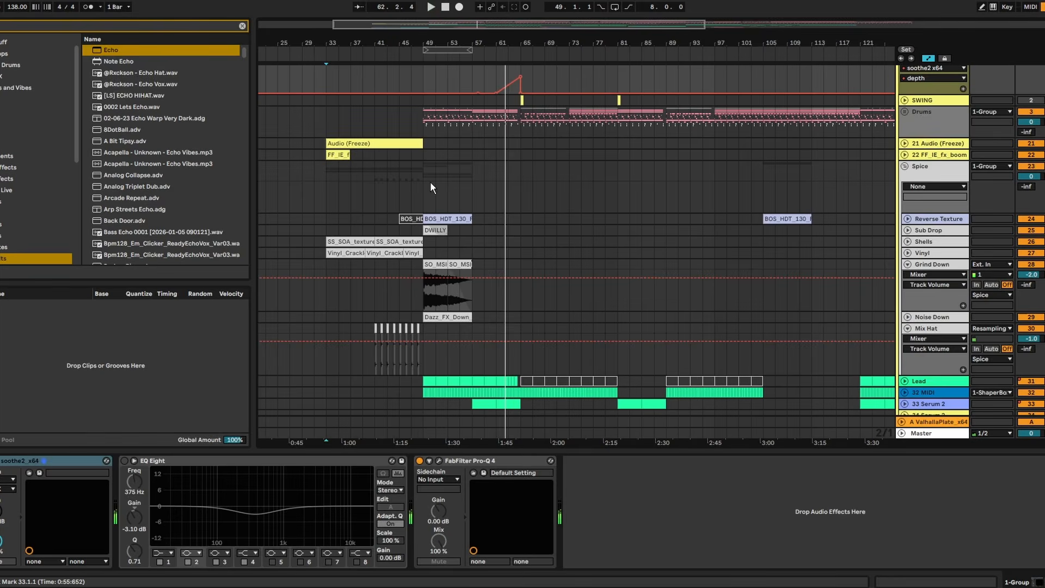
pyautogui.moveTo(430, 181); pyautogui.dragTo(433, 207)
pyautogui.click(425, 185)
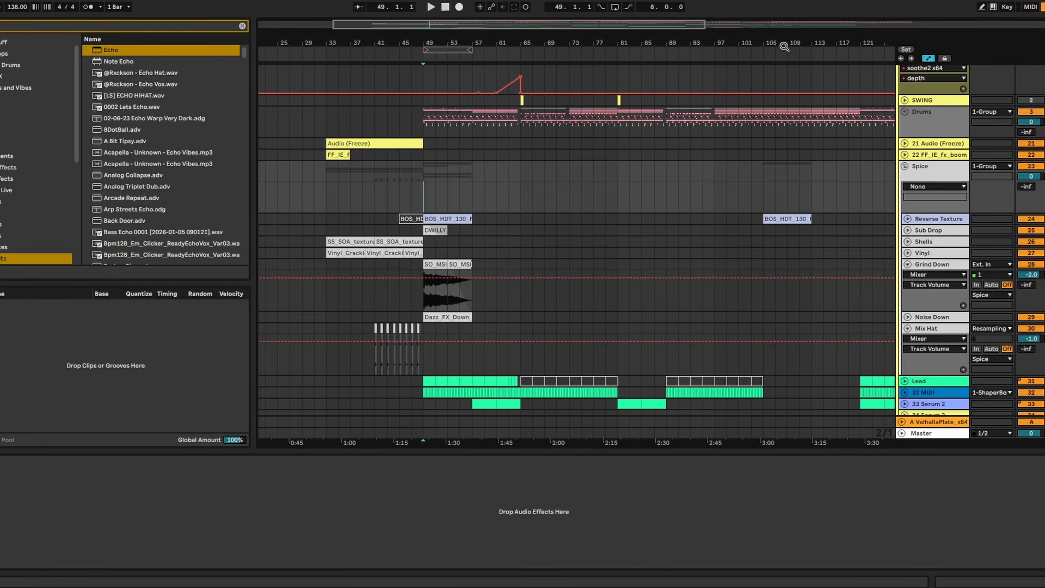
# - Collapse the Spice group, expand the IDEA 1 group and play its section from bar 105
pyautogui.moveTo(784, 46); pyautogui.dragTo(588, 10)
pyautogui.click(904, 167)
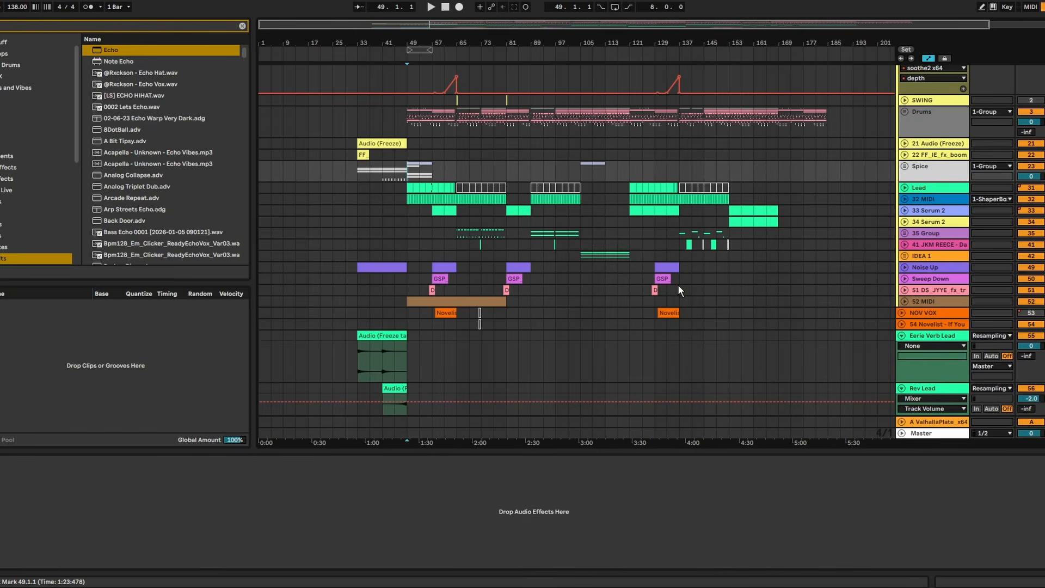
pyautogui.click(913, 254)
pyautogui.click(904, 256)
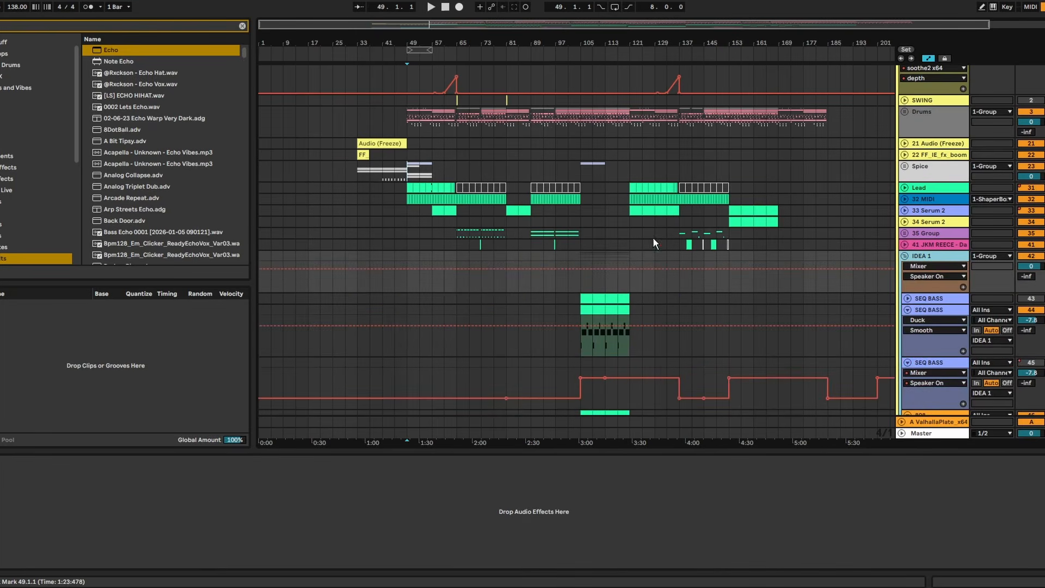
pyautogui.moveTo(582, 29); pyautogui.dragTo(486, 96)
pyautogui.click(488, 260)
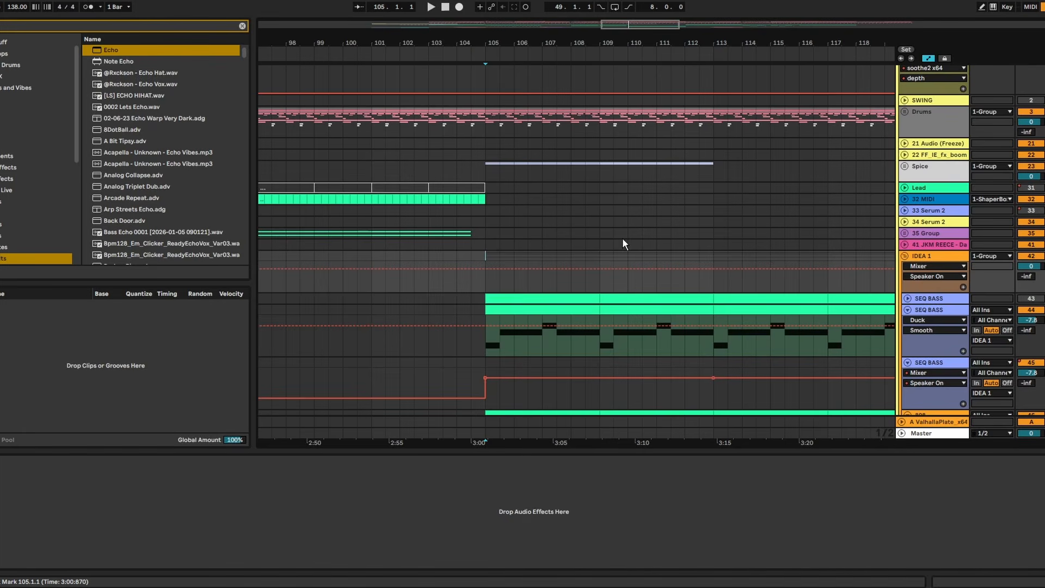
pyautogui.press('space')
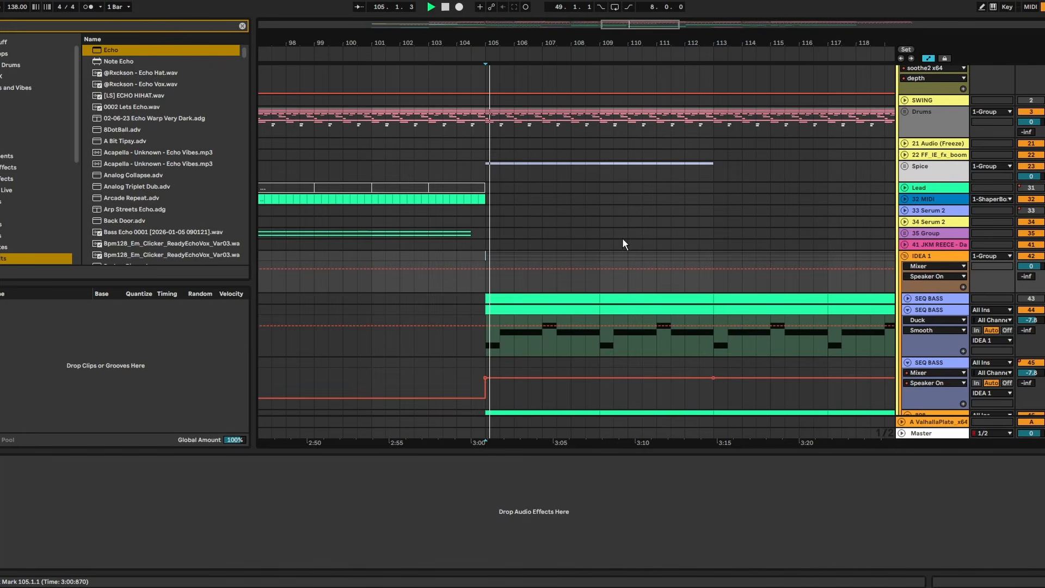
# - Add Hybrid Filter to the second SEQ BASS track in IDEA 1 and set its filter type to LP 6
pyautogui.click(907, 309)
pyautogui.click(401, 299)
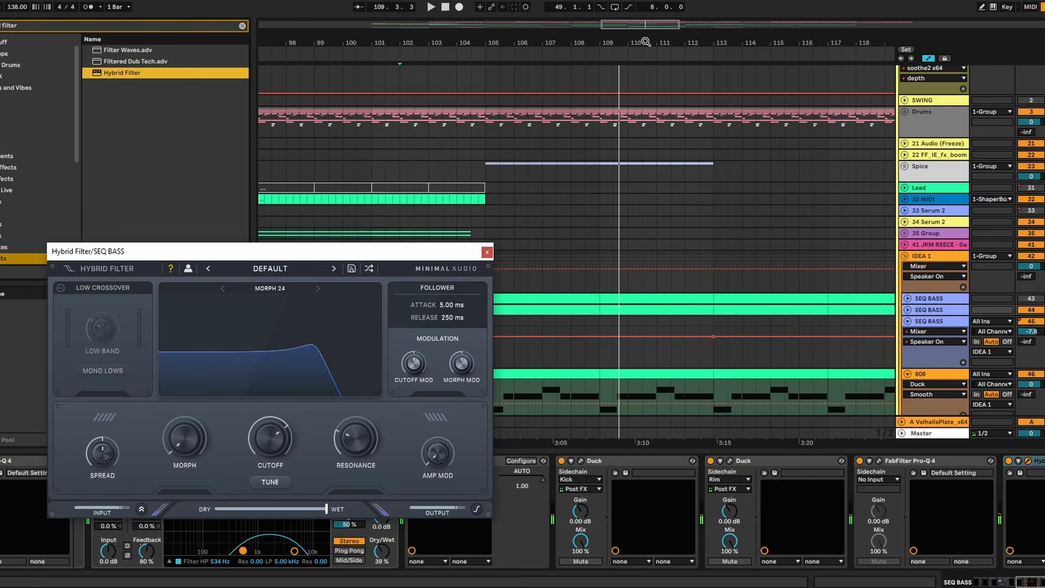
pyautogui.click(259, 289)
pyautogui.moveTo(281, 309)
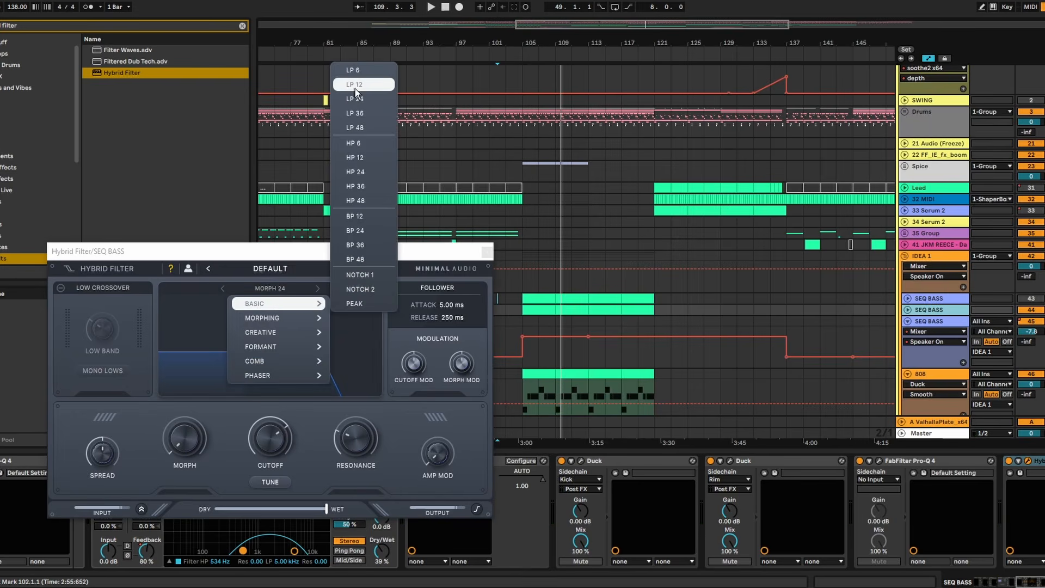
pyautogui.click(353, 70)
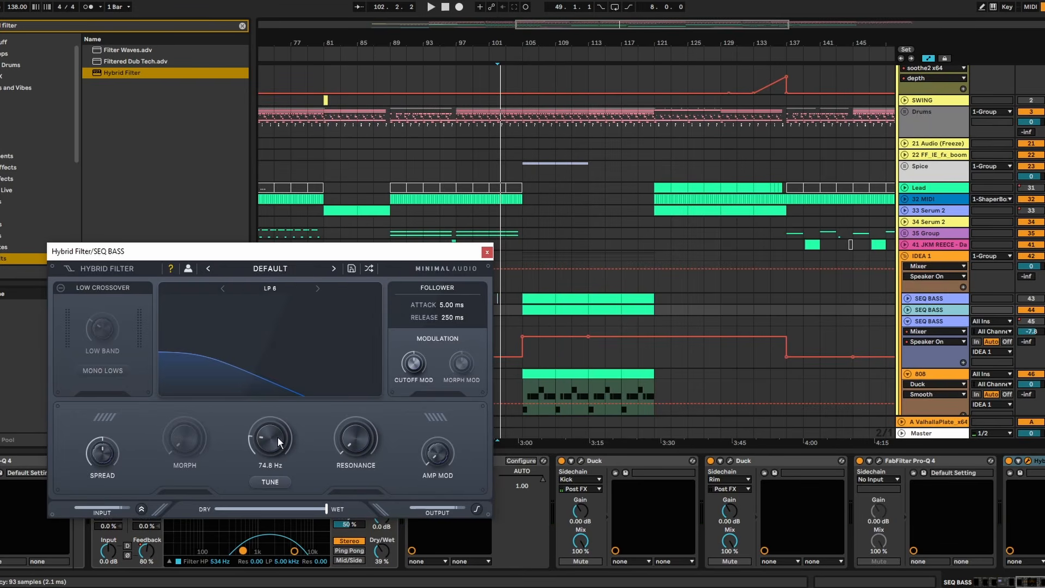
# - Automate the SEQ BASS filter cutoff to rise from 0.38 at bar 105 through bar 121, and change the filter type to LP 24
pyautogui.click(546, 312)
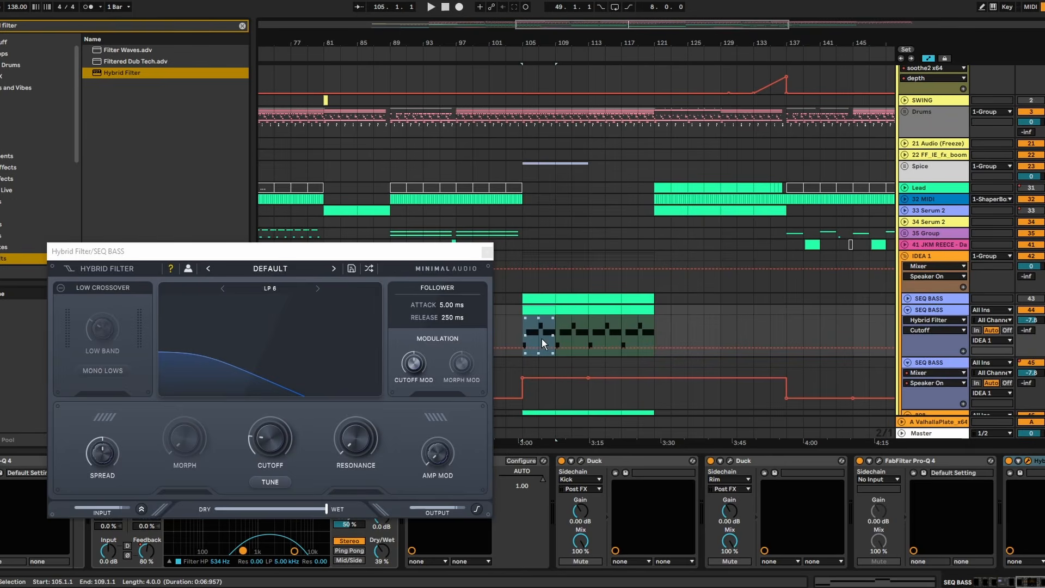
pyautogui.moveTo(654, 349); pyautogui.dragTo(657, 318)
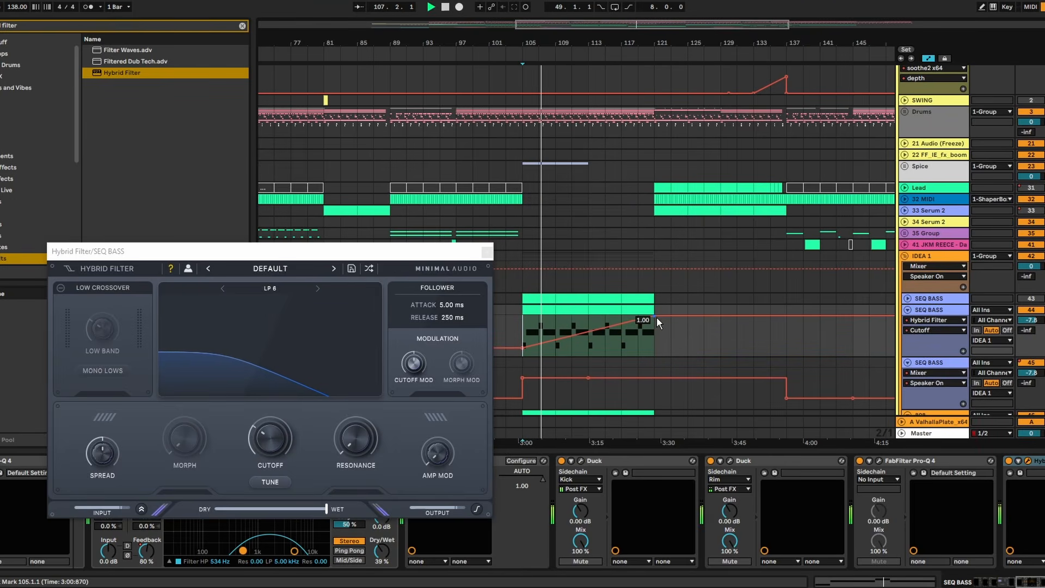
pyautogui.click(317, 288)
pyautogui.click(317, 288)
pyautogui.moveTo(525, 349); pyautogui.dragTo(525, 340)
pyautogui.press('space')
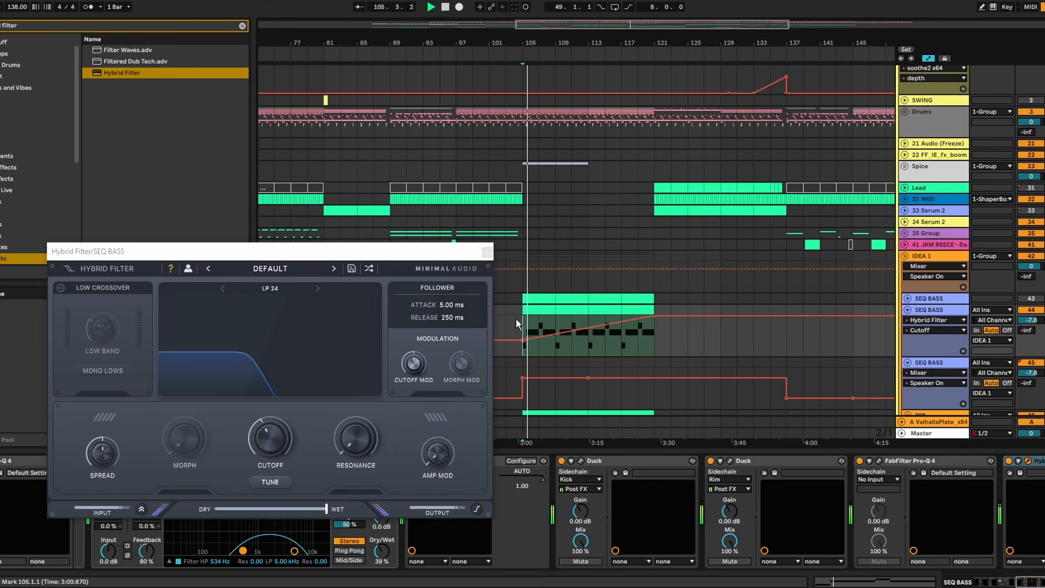
# - Add a cutoff breakpoint at bar 113 and raise it to the top so the filter ramp completes there
pyautogui.click(506, 282)
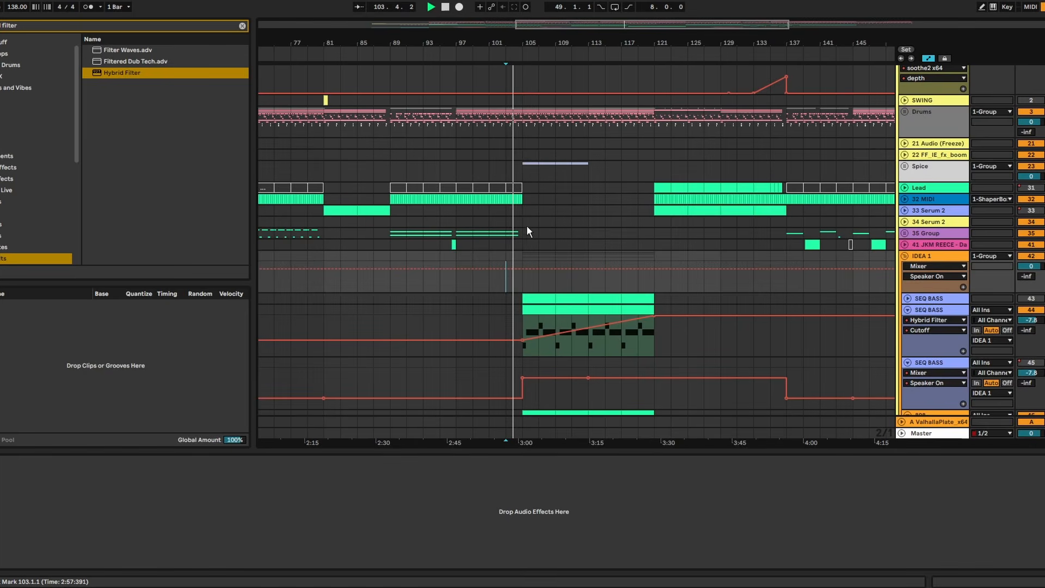
pyautogui.moveTo(519, 43); pyautogui.dragTo(514, 125)
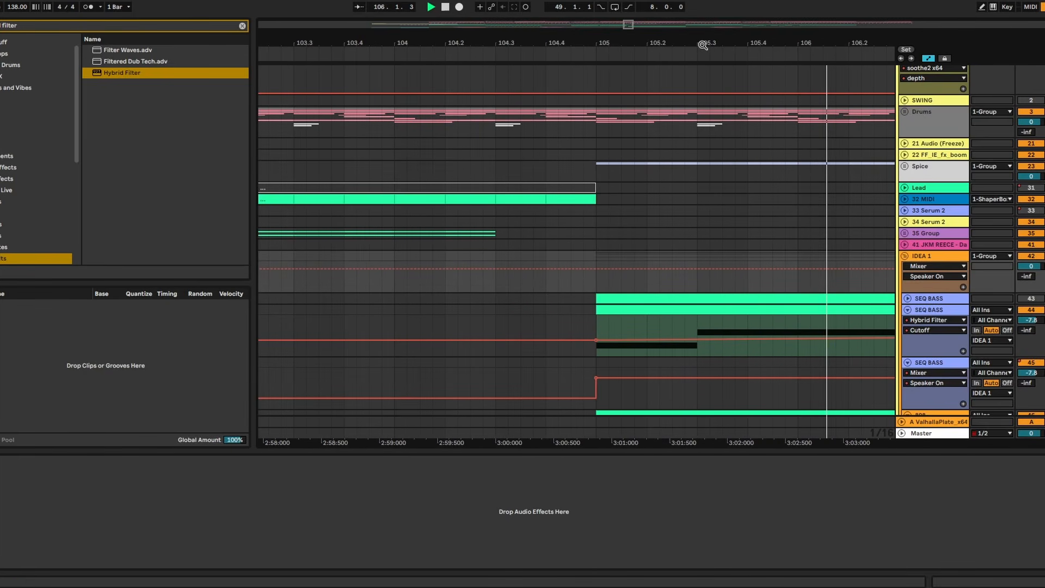
pyautogui.moveTo(701, 44); pyautogui.dragTo(522, 1)
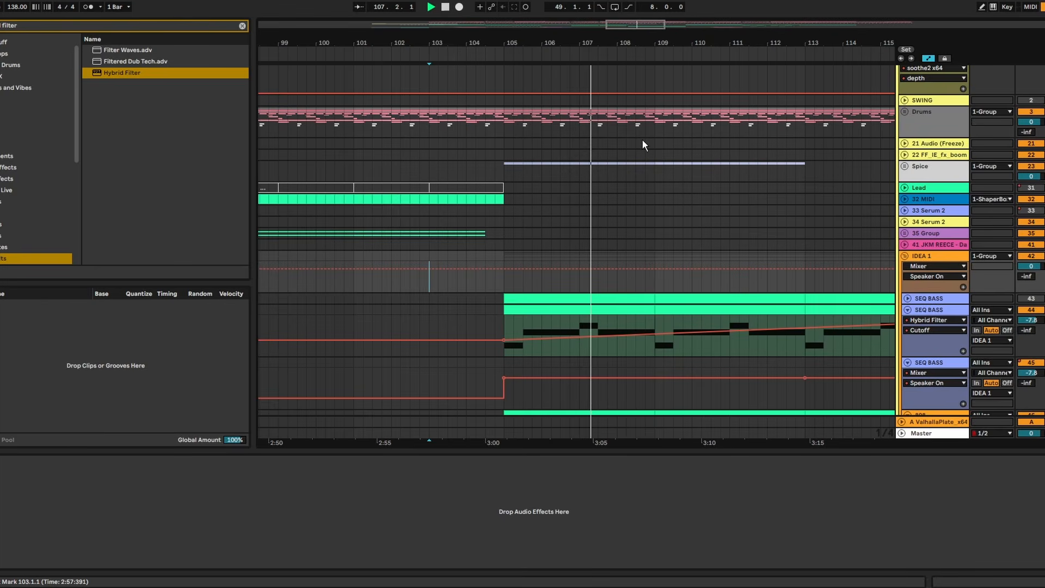
pyautogui.moveTo(624, 44); pyautogui.dragTo(568, 10)
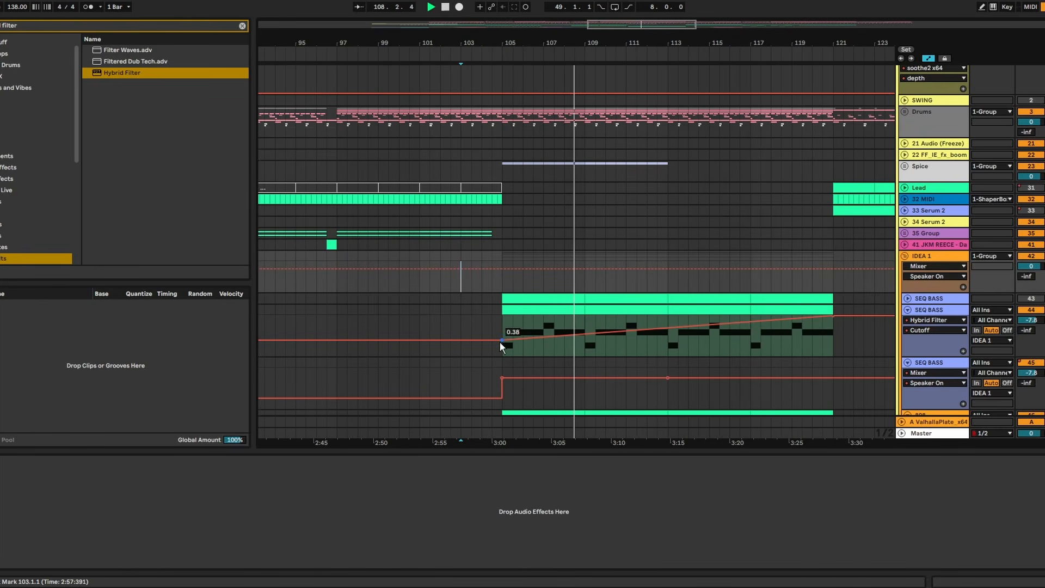
pyautogui.click(935, 311)
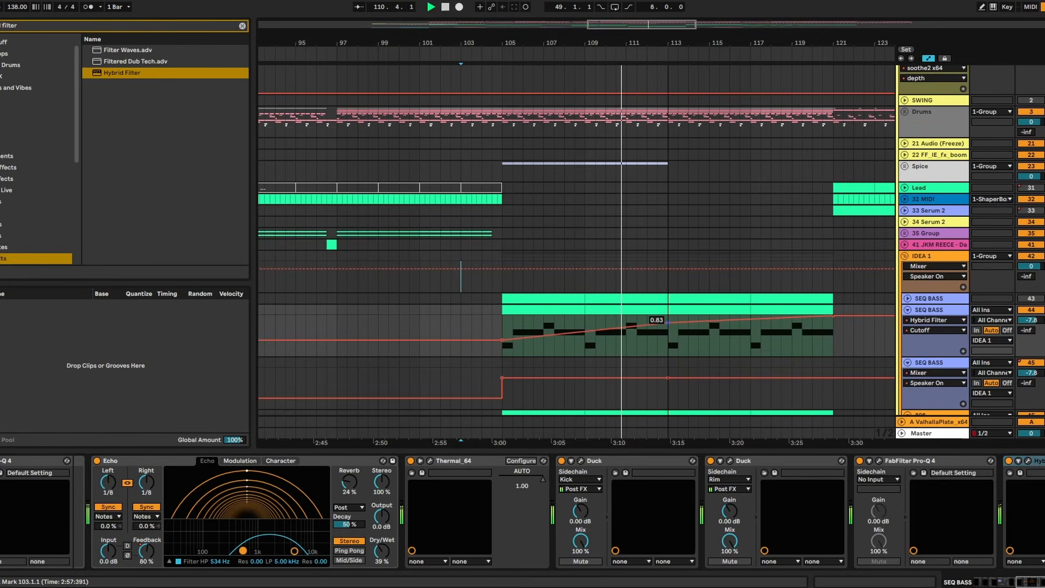
pyautogui.moveTo(668, 323); pyautogui.dragTo(668, 317)
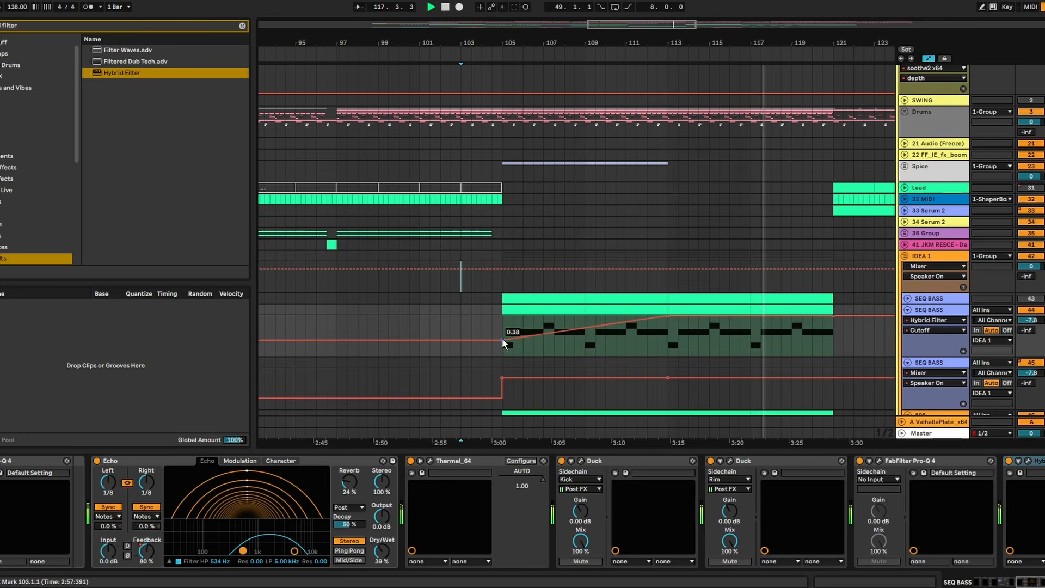
# - Change the SEQ BASS Hybrid Filter to LP 36 and set its resonance to 28% while the section plays
pyautogui.moveTo(483, 330); pyautogui.dragTo(491, 330)
pyautogui.press('space')
pyautogui.press('space')
pyautogui.click(1028, 461)
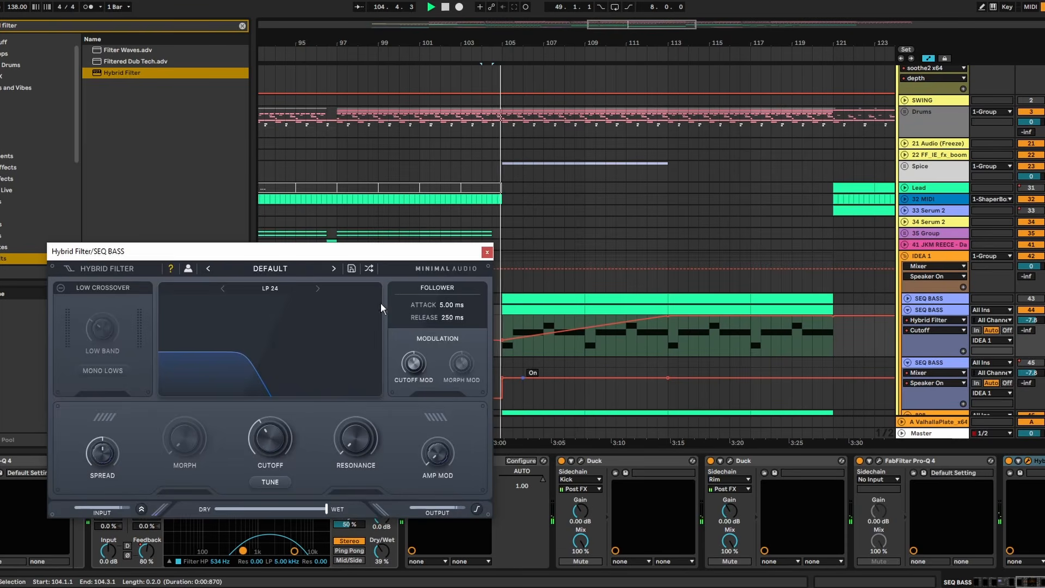
pyautogui.click(317, 288)
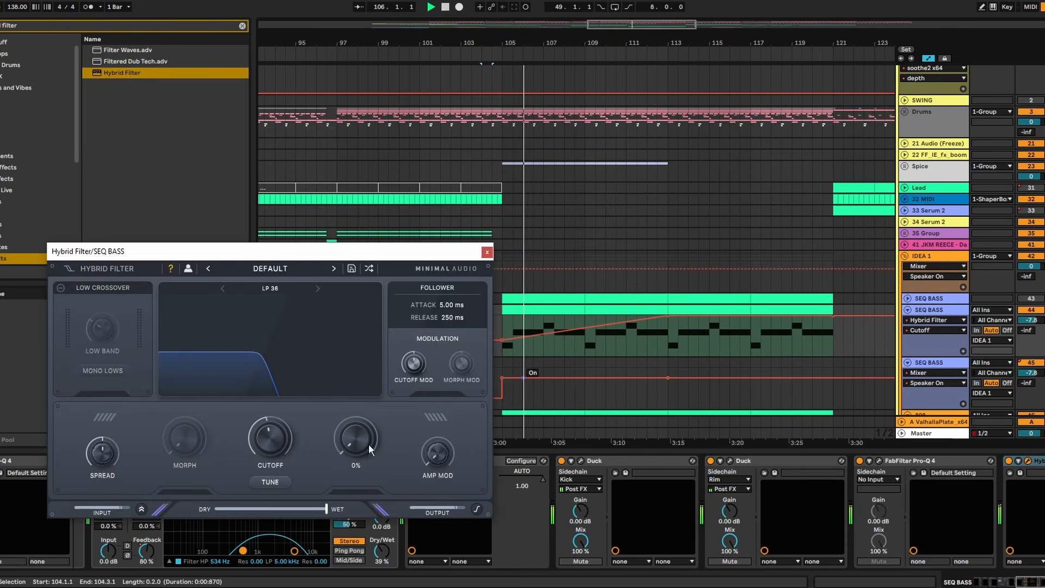
pyautogui.moveTo(355, 440); pyautogui.dragTo(357, 415)
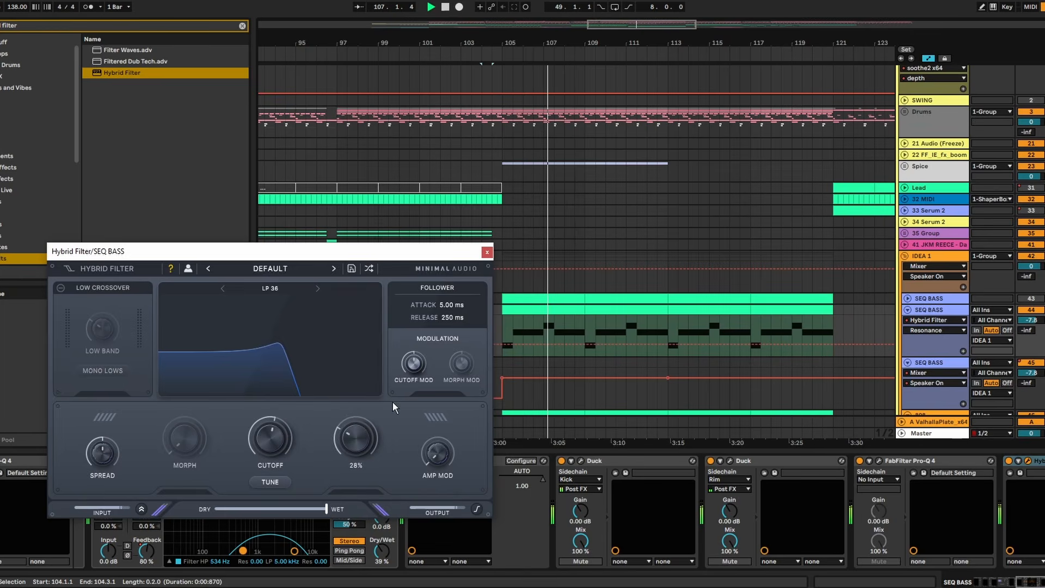
# - Raise the start of the cutoff ramp at bar 105 to 0.52, re-enable the overridden automation and replay from there
pyautogui.click(502, 323)
pyautogui.press('space')
pyautogui.press('space')
pyautogui.click(268, 439)
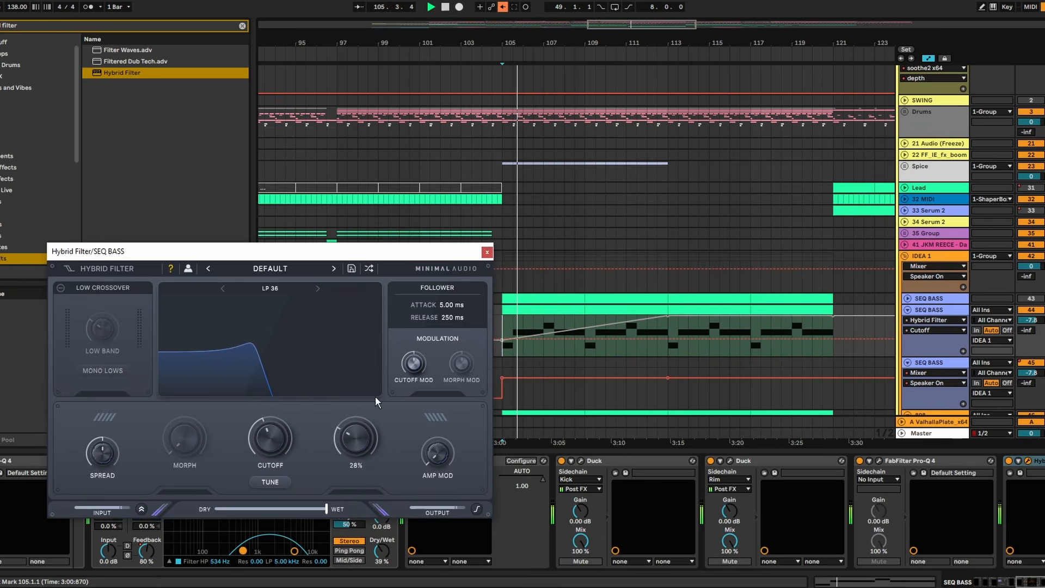
pyautogui.click(503, 7)
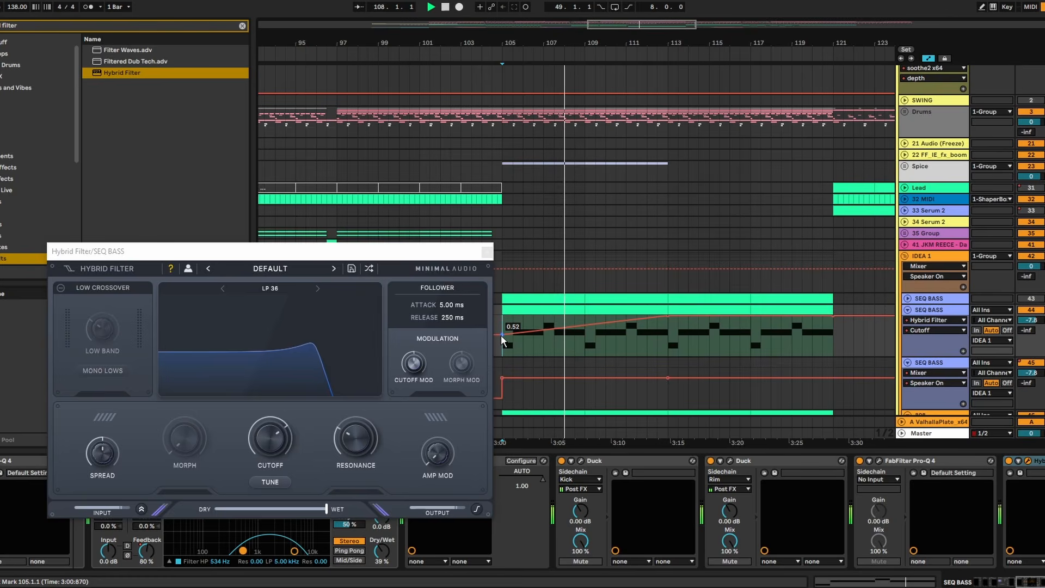
pyautogui.press('space')
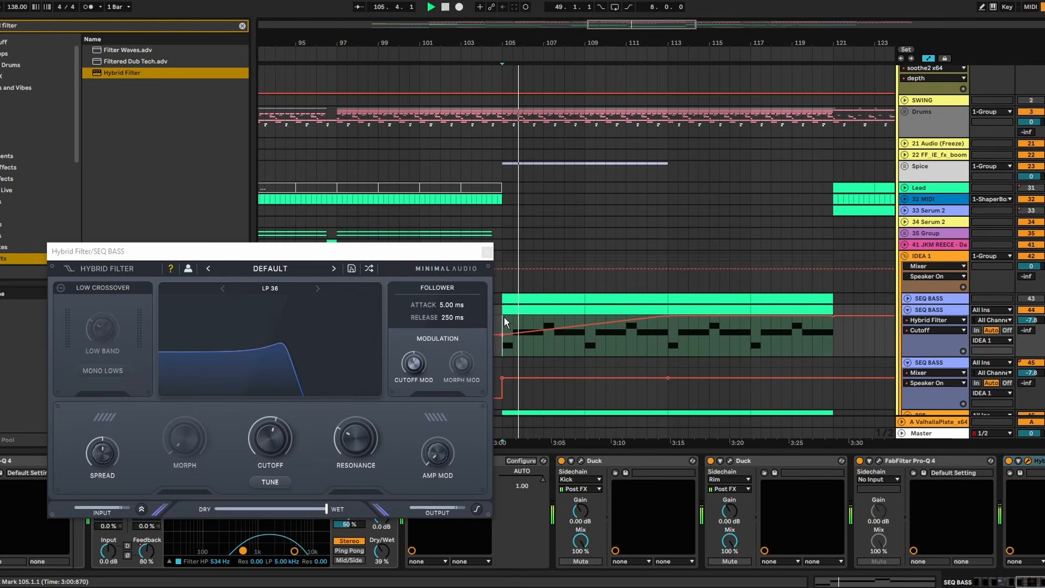
# - Close the Hybrid Filter window and play the transition into the IDEA 1 section from bar 103
pyautogui.click(486, 185)
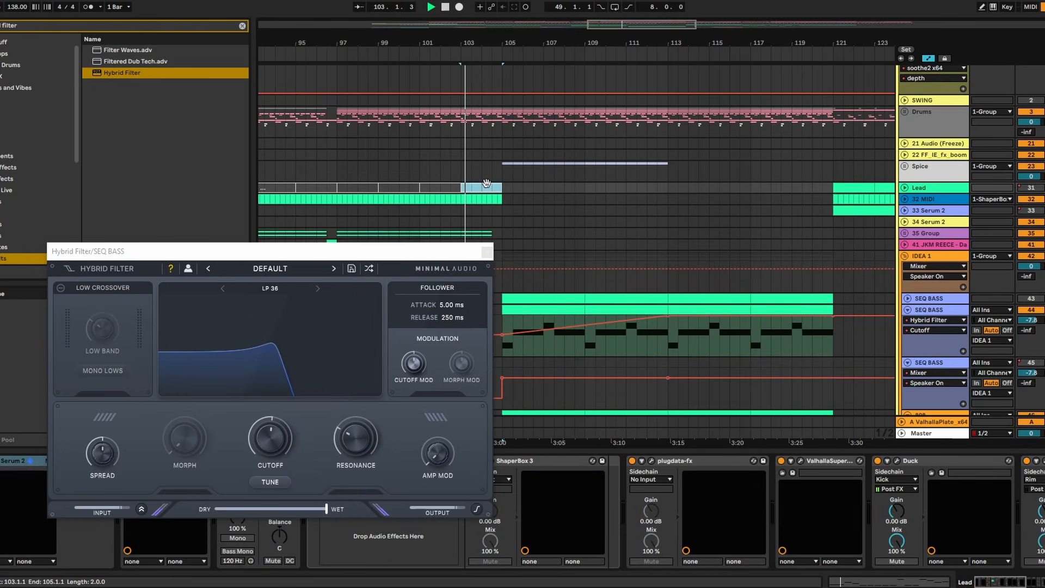
pyautogui.click(487, 252)
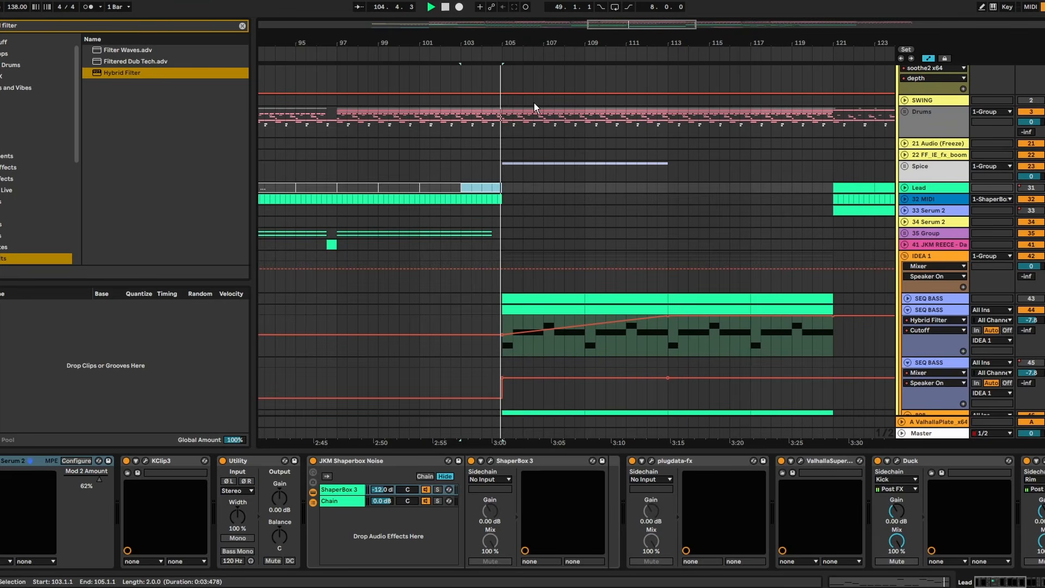
pyautogui.moveTo(503, 39); pyautogui.dragTo(427, 22)
pyautogui.scroll(-3, 521, 237)
pyautogui.scroll(4, 519, 231)
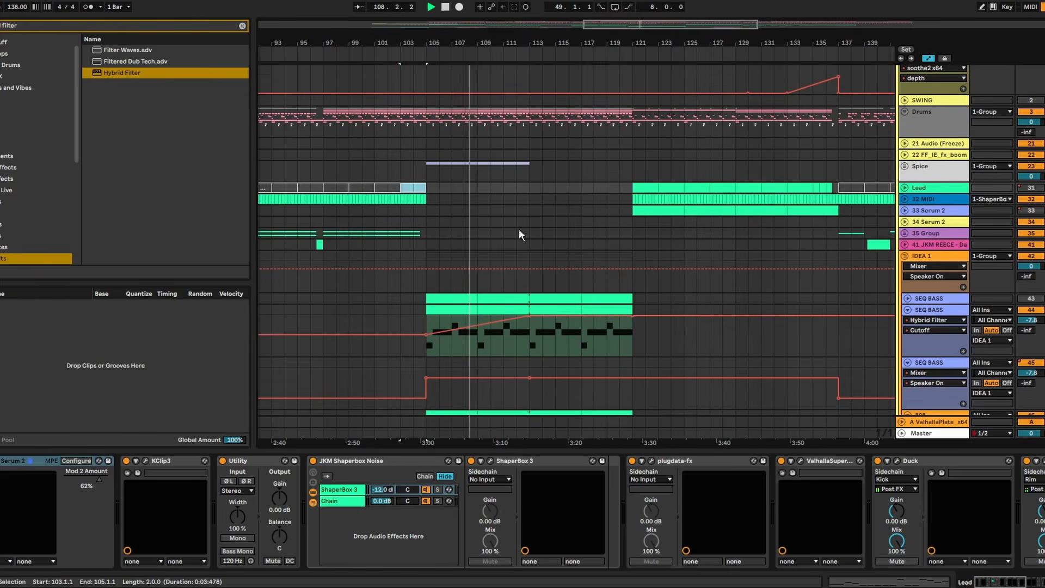
# - Expand the Drums group and deactivate the Coin Cymbal clips from bar 105 to bar 113
pyautogui.click(905, 124)
pyautogui.scroll(-6, 566, 245)
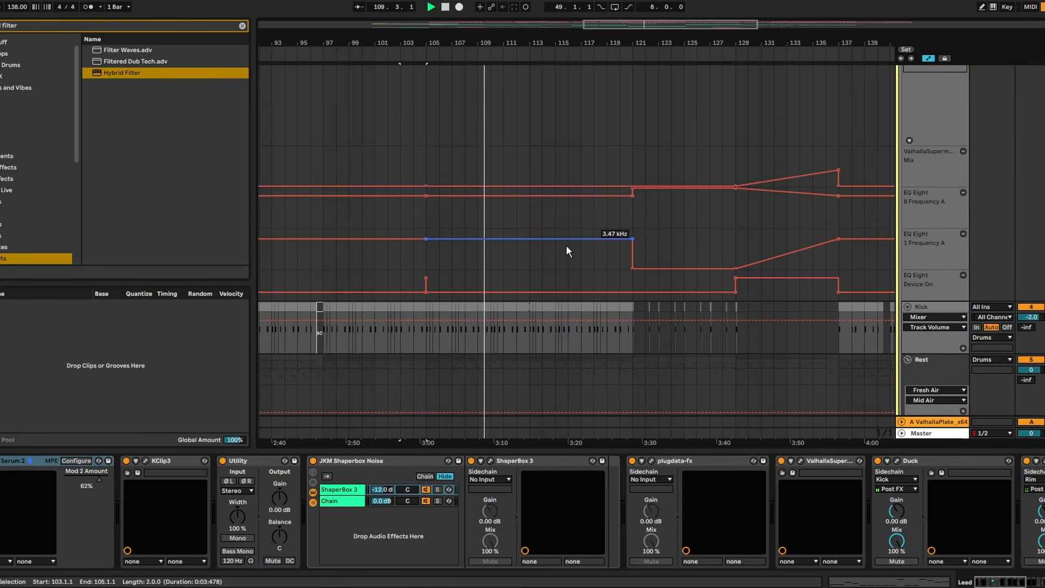
pyautogui.click(910, 207)
pyautogui.scroll(-3, 720, 234)
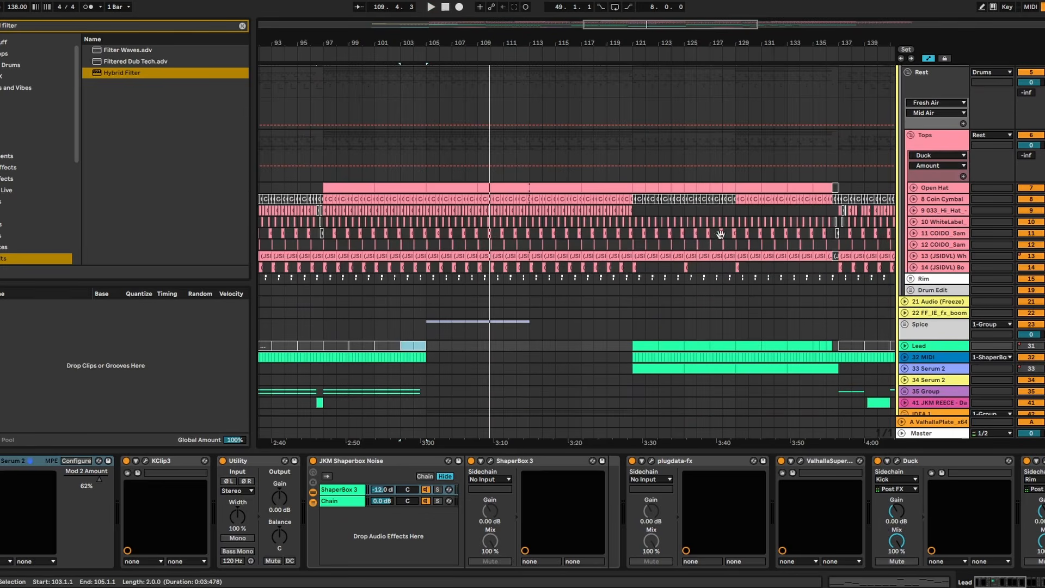
pyautogui.click(914, 201)
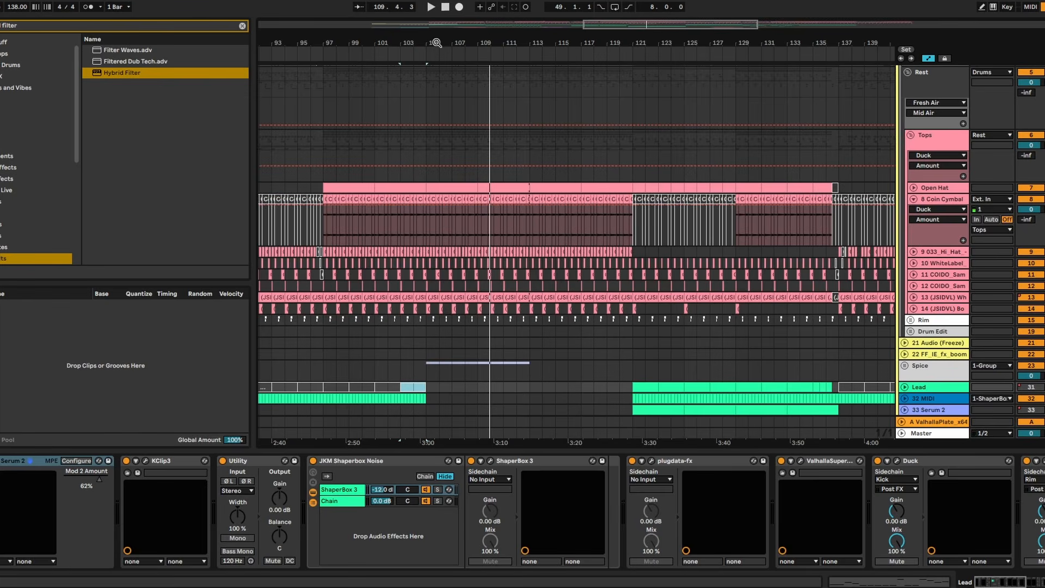
pyautogui.moveTo(436, 42); pyautogui.dragTo(584, 199)
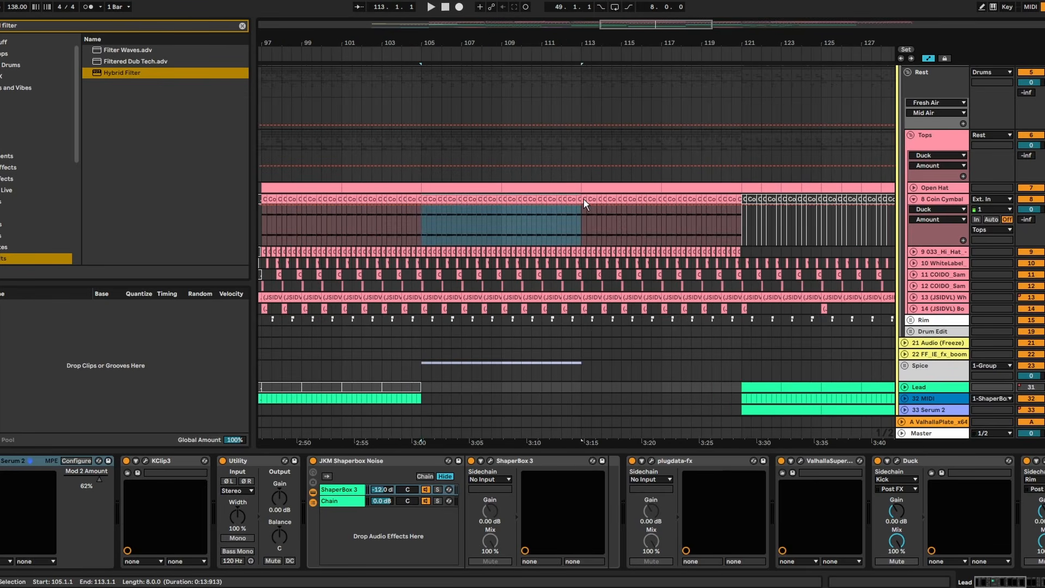
pyautogui.press('0')
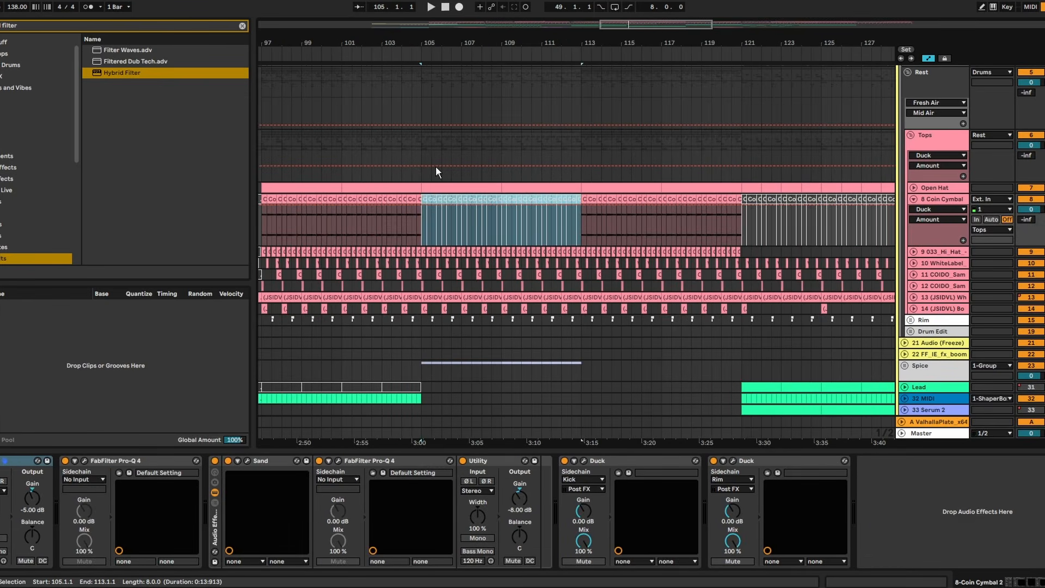
# - Play the transition from bar 104 and check the SEQ BASS cutoff automation against the thinned drums
pyautogui.moveTo(404, 140); pyautogui.dragTo(409, 140)
pyautogui.press('space')
pyautogui.scroll(-1, 414, 139)
pyautogui.scroll(-3, 414, 139)
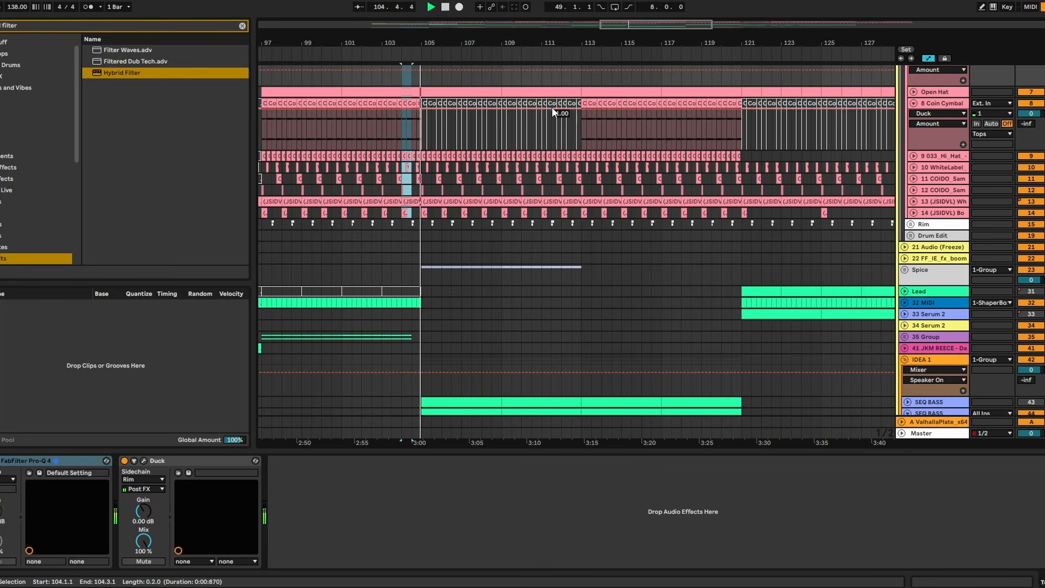
pyautogui.scroll(-4, 570, 207)
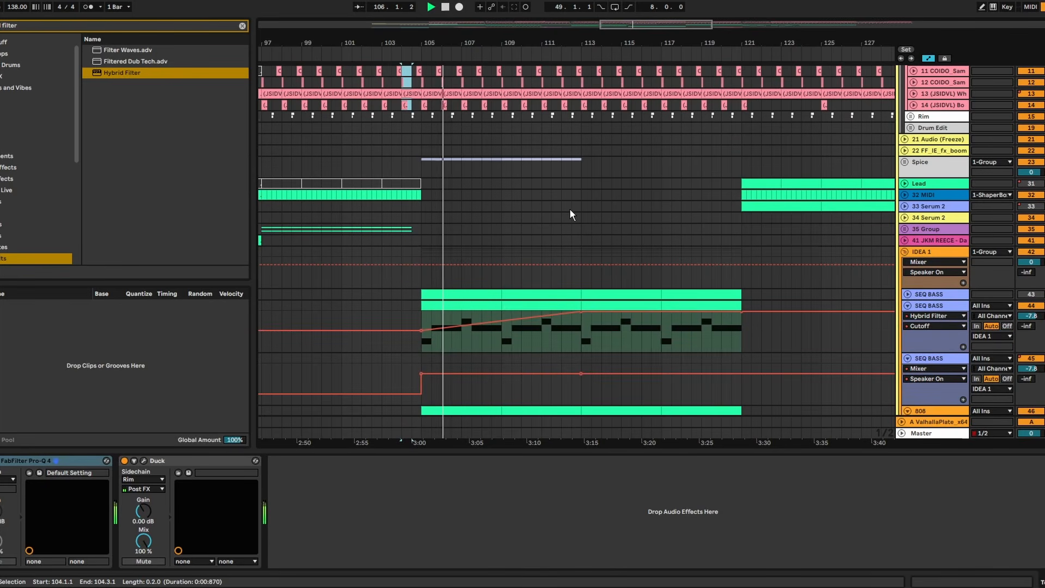
pyautogui.click(442, 341)
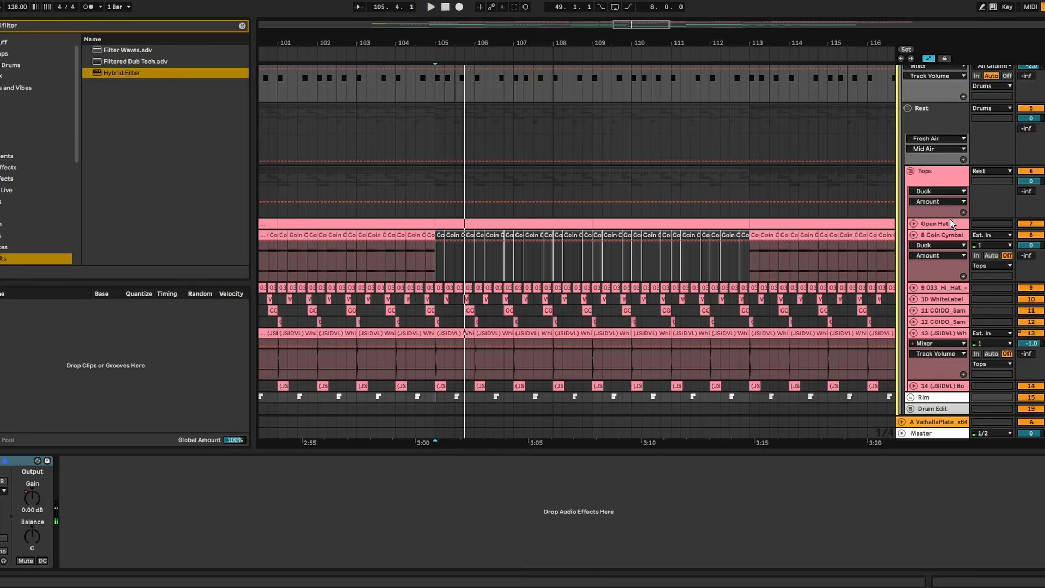
# - Remove the kick hit on beat 2 of bar 105 and play the transition from bar 104.4
pyautogui.scroll(5, 506, 192)
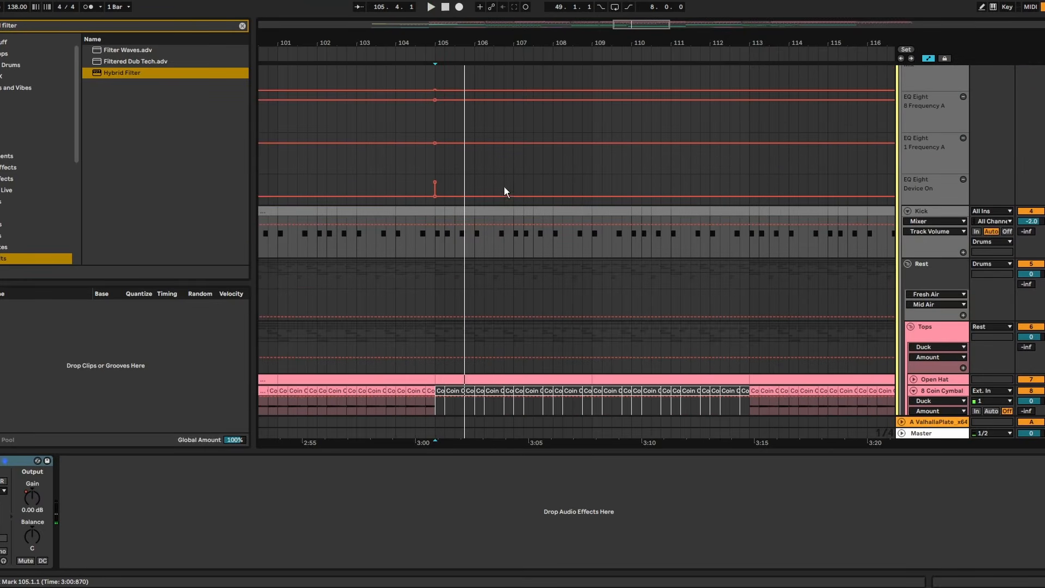
pyautogui.moveTo(447, 43); pyautogui.dragTo(450, 245)
pyautogui.click(453, 212)
pyautogui.click(392, 161)
pyautogui.press('space')
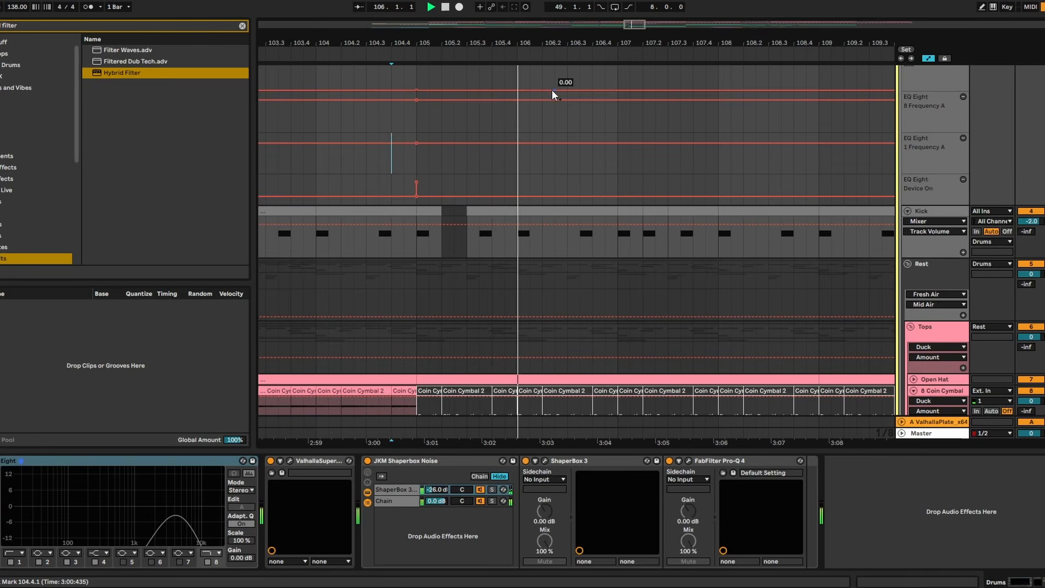
pyautogui.scroll(-4, 342, 174)
pyautogui.scroll(10, 976, 167)
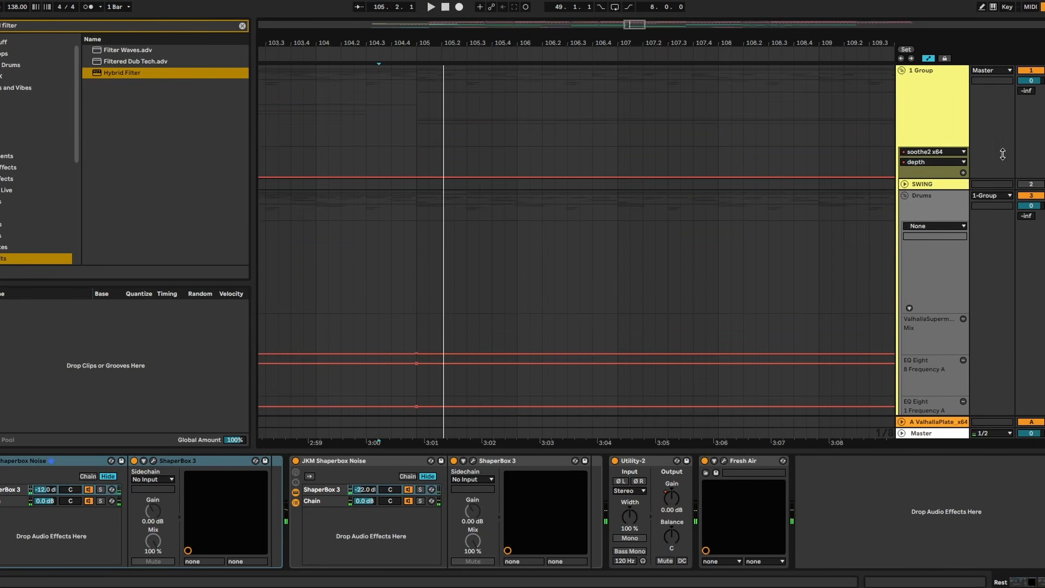
# - Replay the transition and briefly mute the whole Drums group to compare the drop with and without drums
pyautogui.press('space')
pyautogui.click(1038, 196)
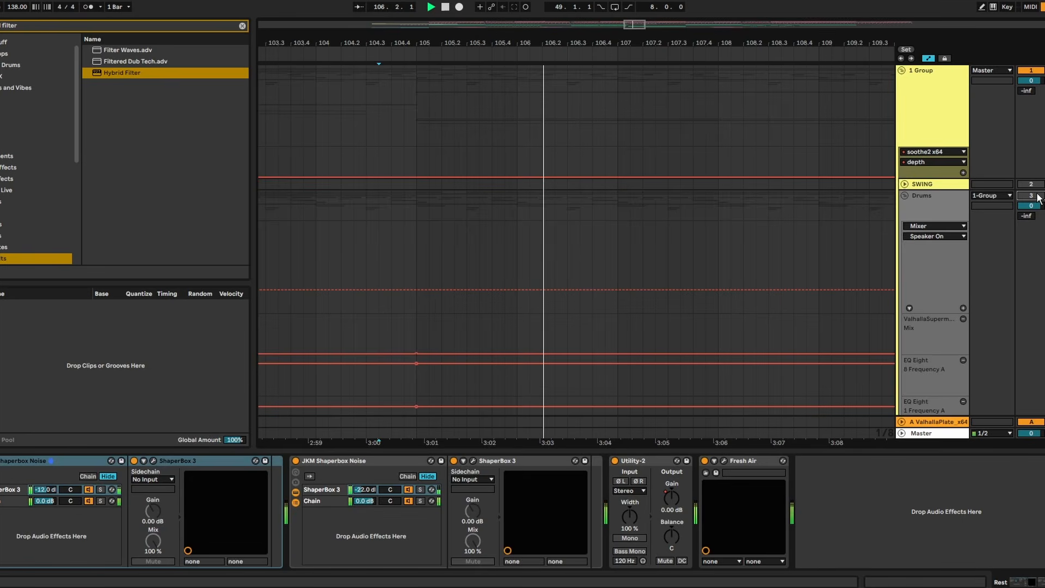
pyautogui.click(1038, 196)
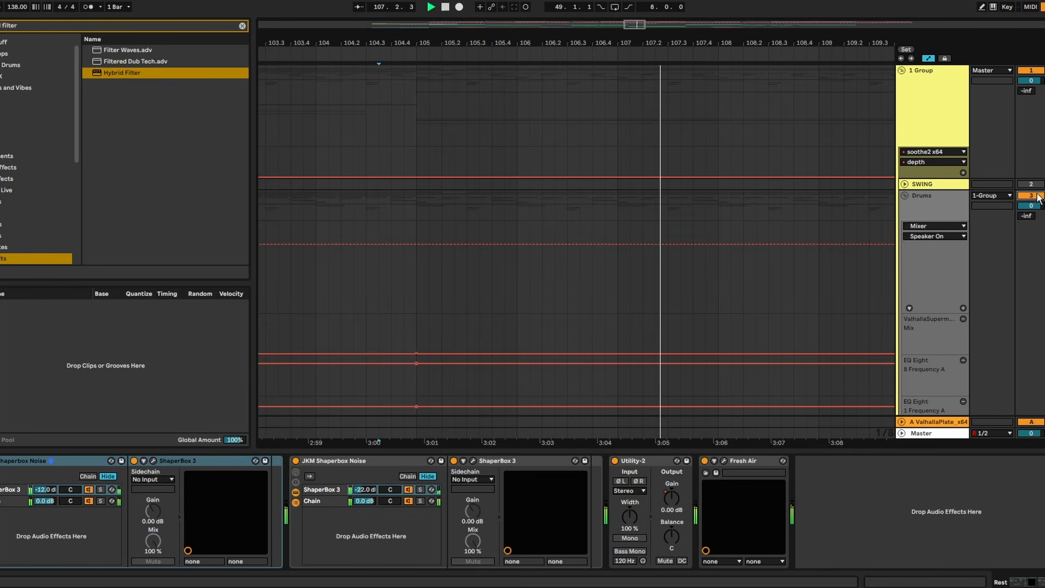
# - Collapse the Drums group and remove the Hybrid Filter from the SEQ BASS track in IDEA 1
pyautogui.click(905, 196)
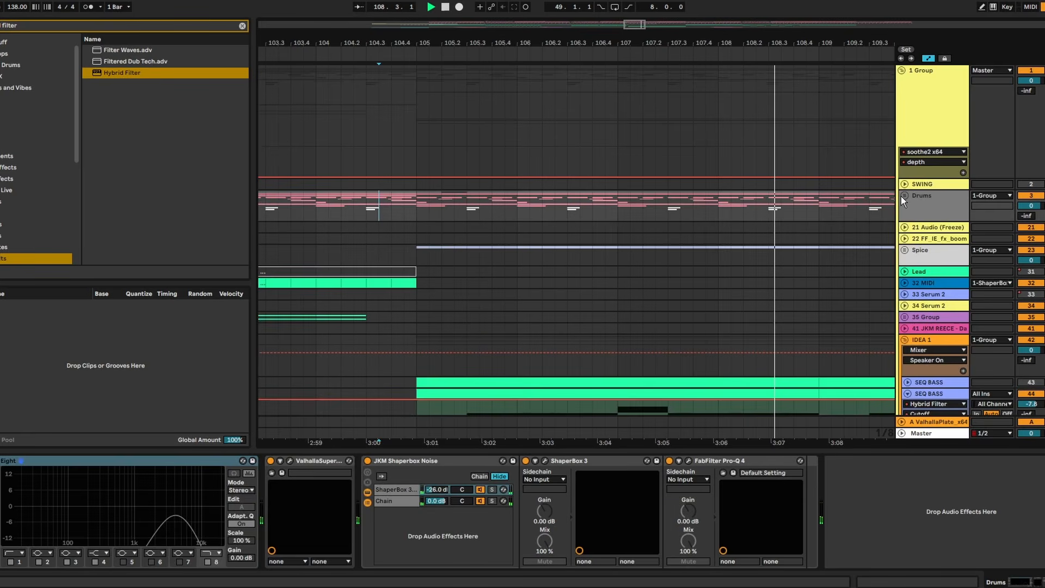
pyautogui.hscroll(3, 707, 207)
pyautogui.scroll(-8, 708, 207)
pyautogui.scroll(-3, 712, 209)
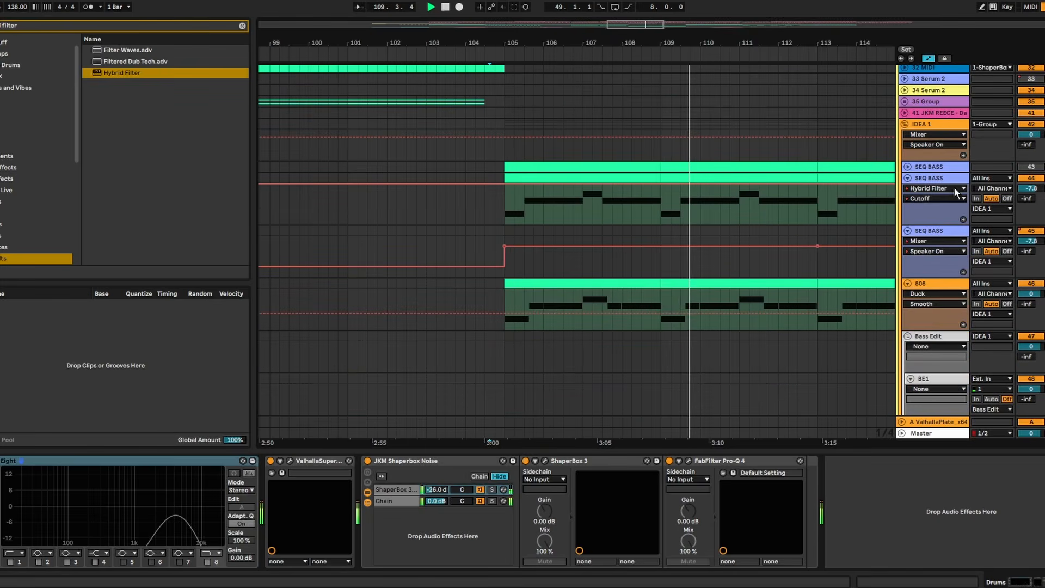
pyautogui.moveTo(739, 34); pyautogui.dragTo(578, 13)
pyautogui.click(951, 204)
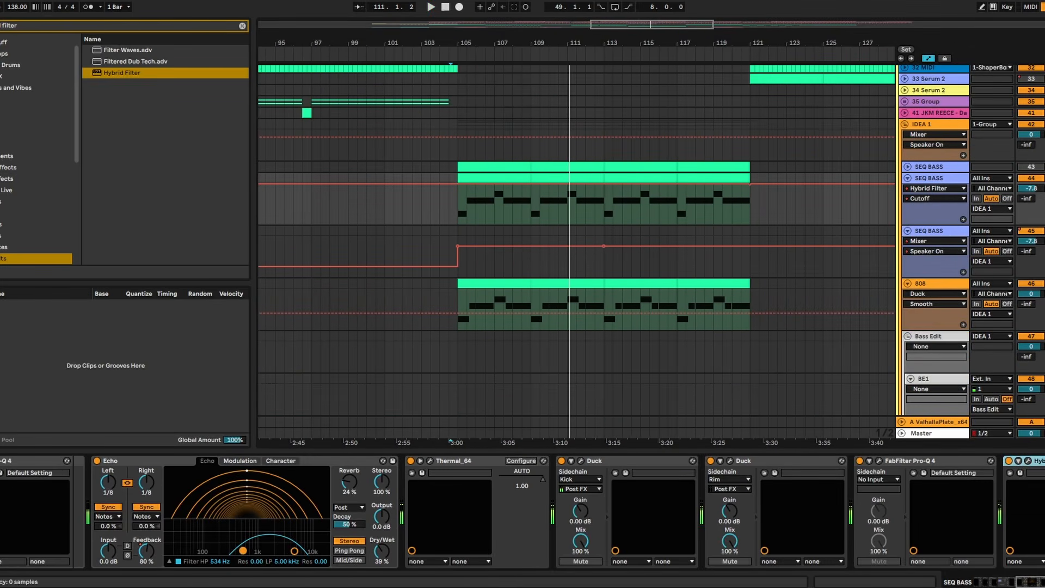
pyautogui.press('Delete')
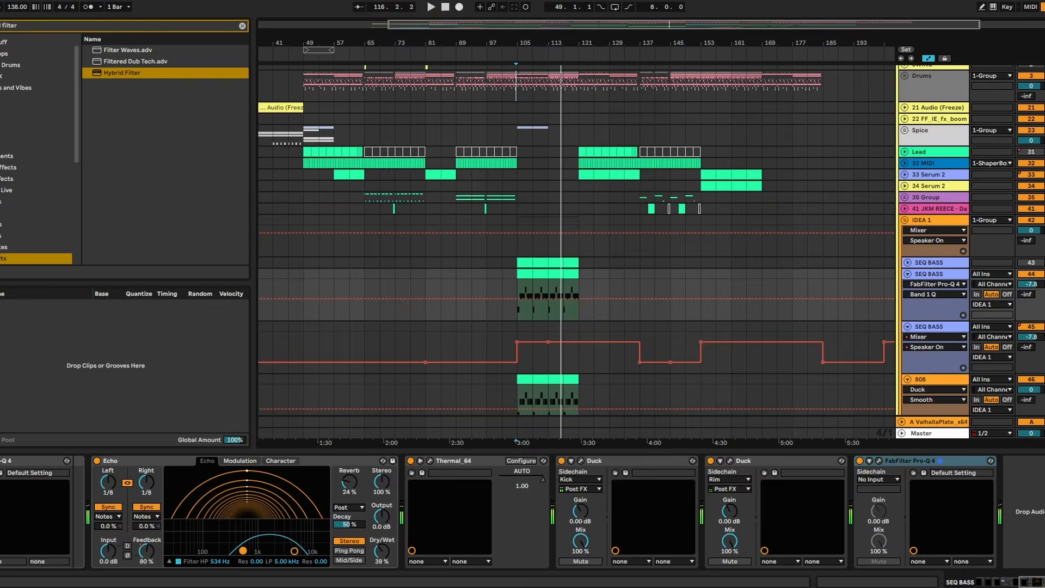
# - Switch to the to-do notes, delete the line "MAYBE FILTERUP ARP SEQ", highlight "121 FILTER UP DRUMS" and return to the arrangement
pyautogui.hotkey('alt', 'Tab')
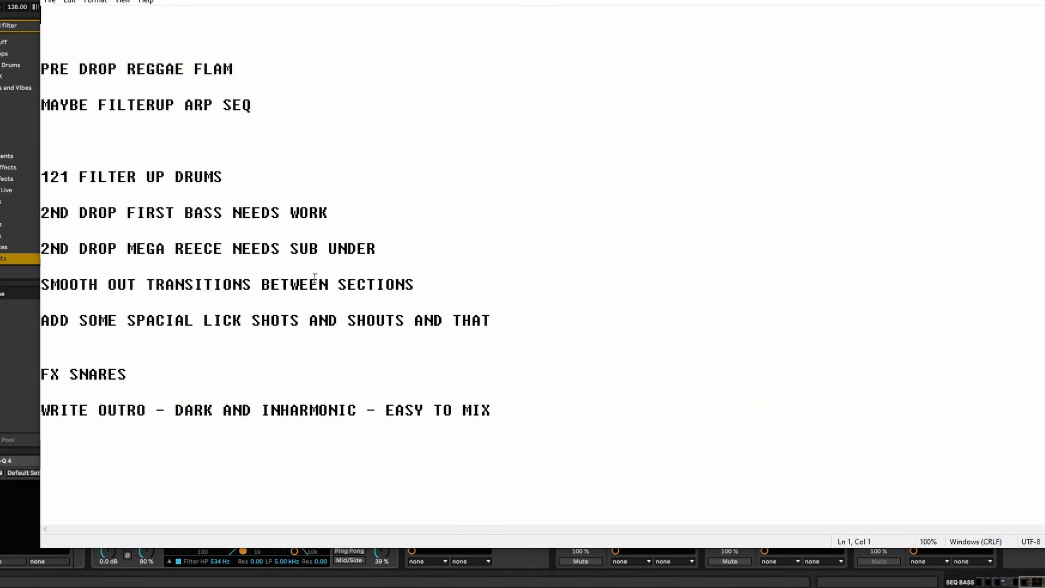
pyautogui.moveTo(251, 105); pyautogui.dragTo(41, 104)
pyautogui.press('BackSpace')
pyautogui.moveTo(227, 178); pyautogui.dragTo(40, 157)
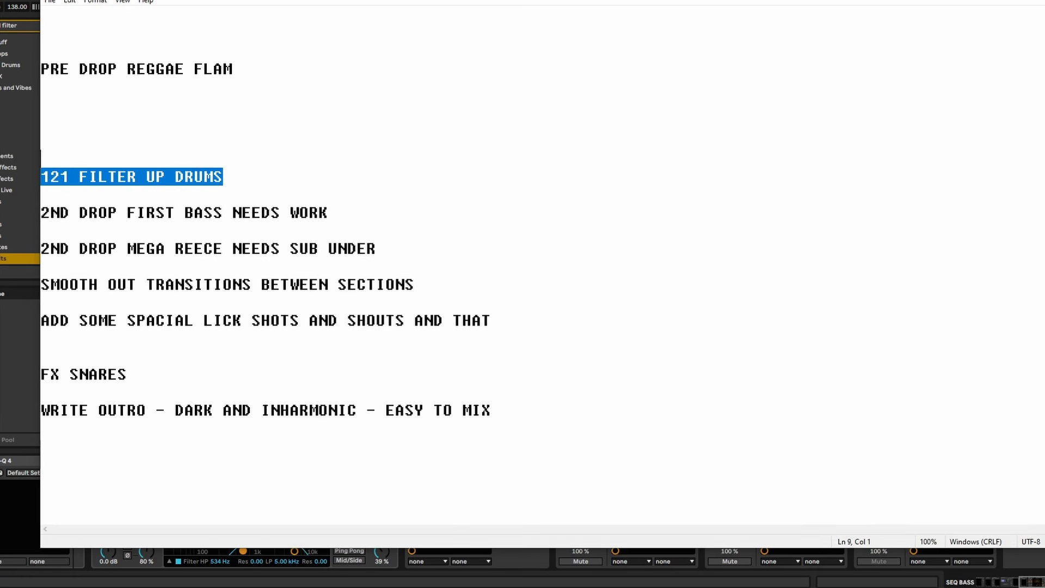
pyautogui.click(1001, 1)
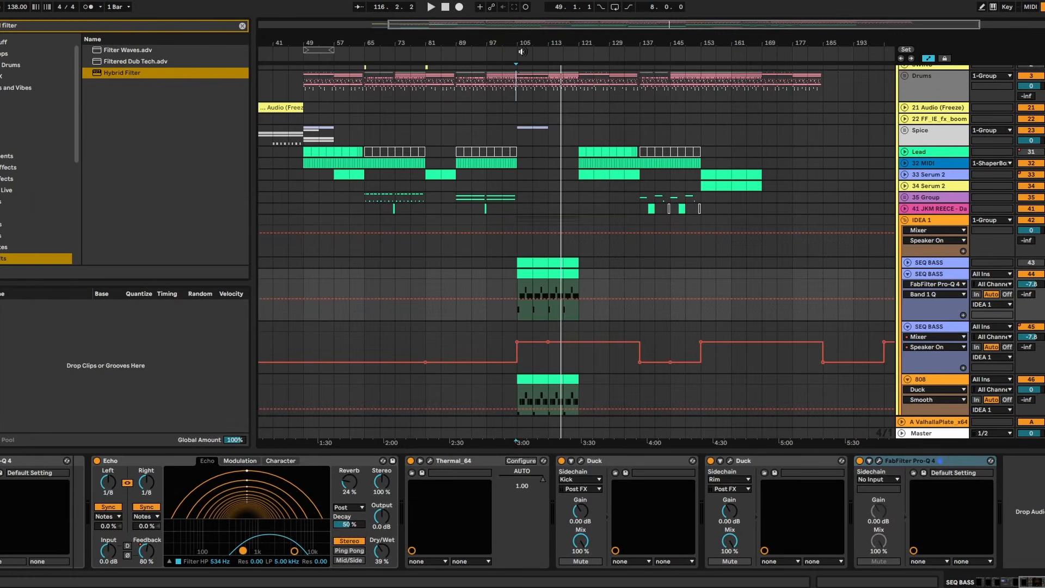
# - Play the transition into the bar 121 section, starting one bar earlier at bar 120
pyautogui.moveTo(550, 43)
pyautogui.mouseDown()
pyautogui.moveTo(548, 63)
pyautogui.moveTo(482, 91)
pyautogui.moveTo(378, 94)
pyautogui.mouseUp()
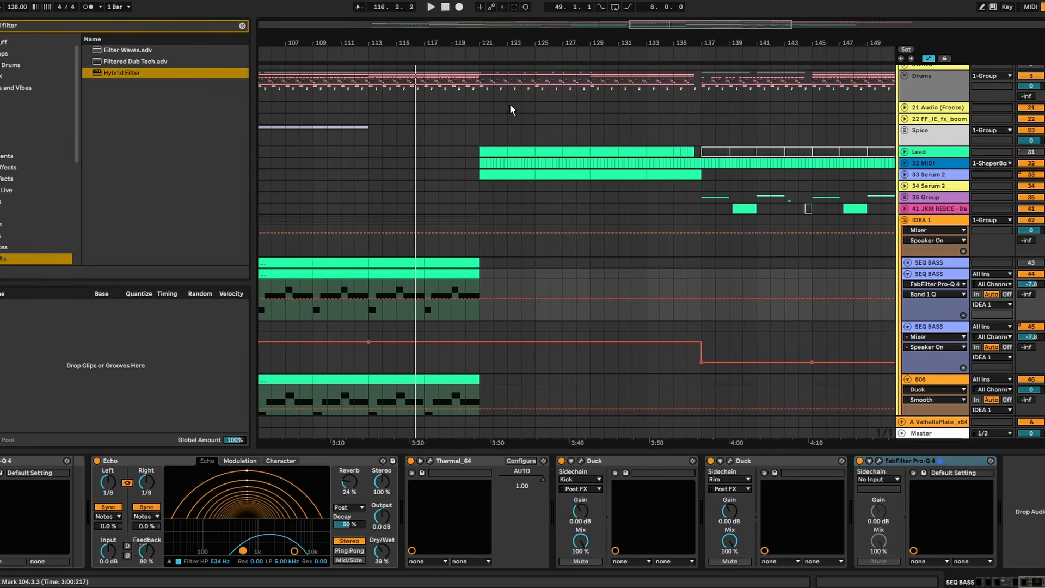
pyautogui.click(483, 89)
pyautogui.click(464, 88)
pyautogui.press('space')
pyautogui.moveTo(500, 38); pyautogui.dragTo(480, 67)
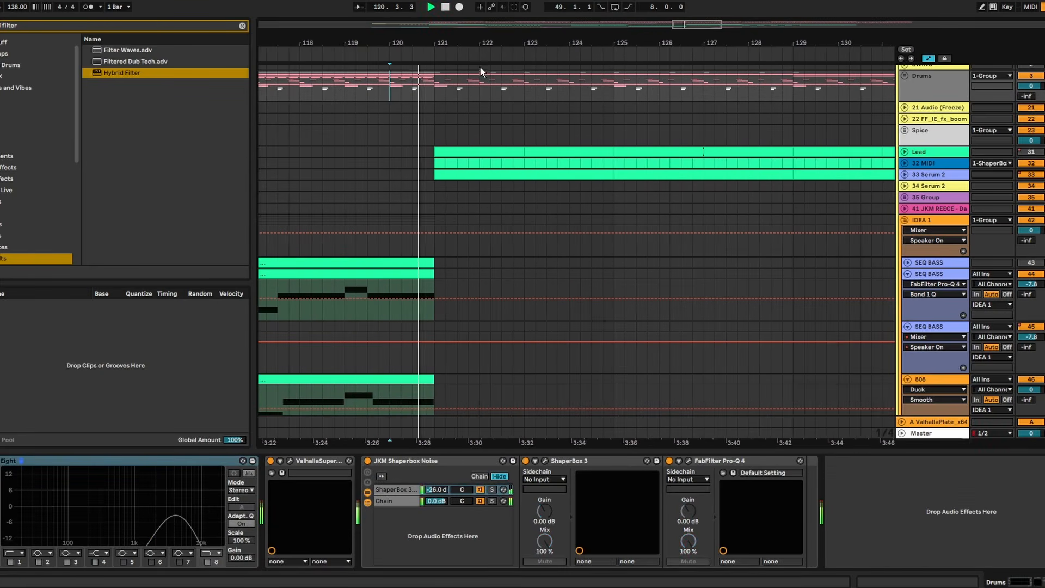
# - Add a Hybrid Filter at the end of the Drums group's device chain and expand the group
pyautogui.scroll(2, 480, 136)
pyautogui.click(913, 137)
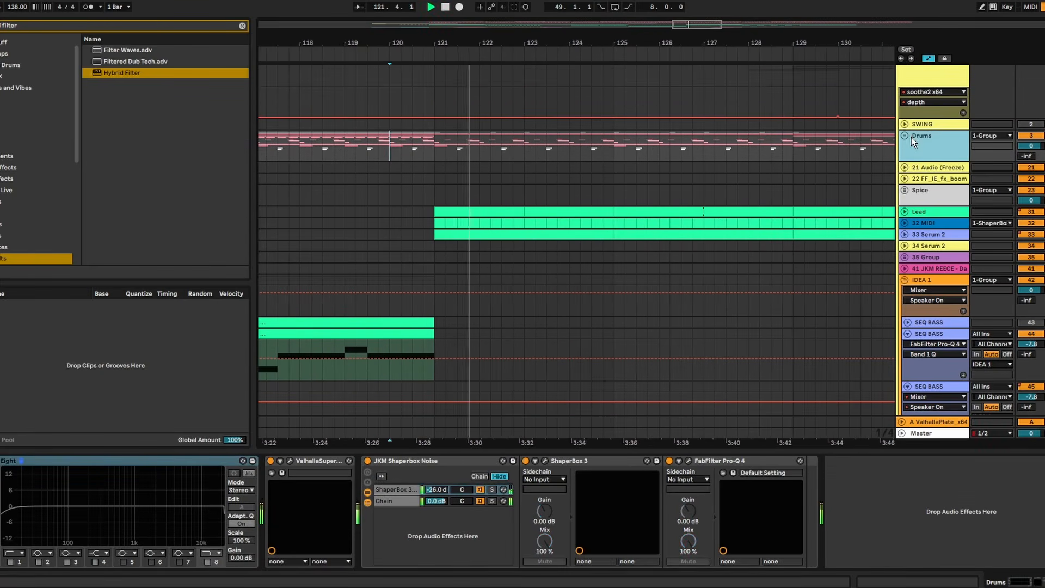
pyautogui.click(905, 137)
pyautogui.scroll(-6, 914, 159)
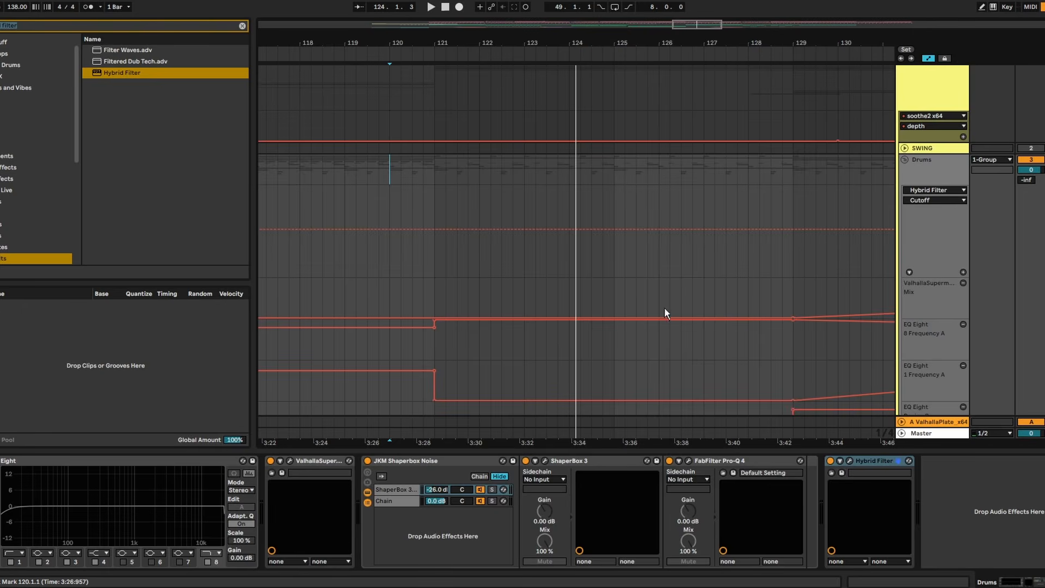
# - Switch the Drums group's Hybrid Filter off by default and automate its Device On to On from bar 121 to bar 129
pyautogui.moveTo(618, 43); pyautogui.dragTo(526, 27)
pyautogui.scroll(-7, 558, 156)
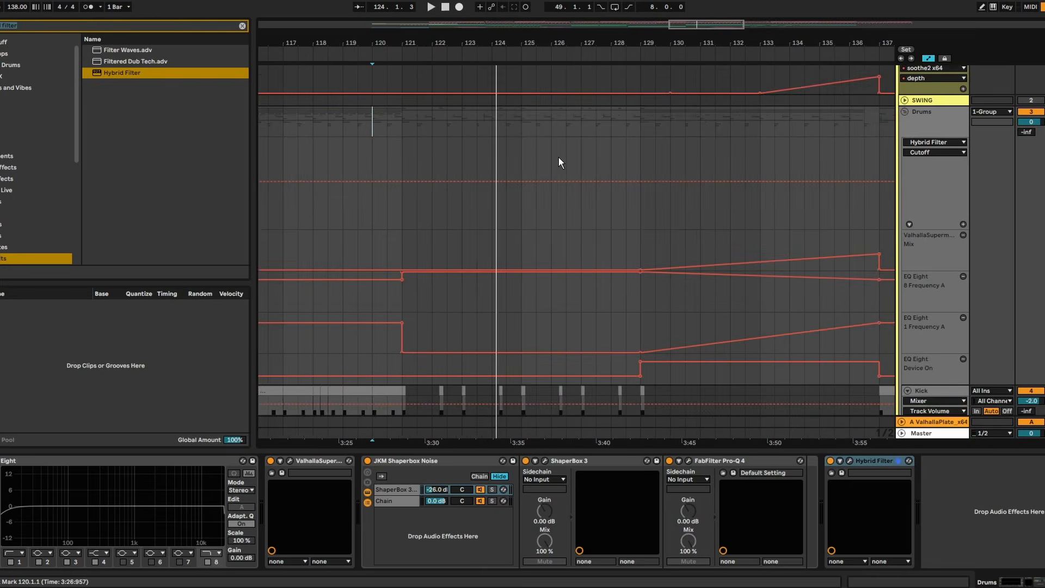
pyautogui.scroll(6, 554, 208)
pyautogui.scroll(2, 414, 190)
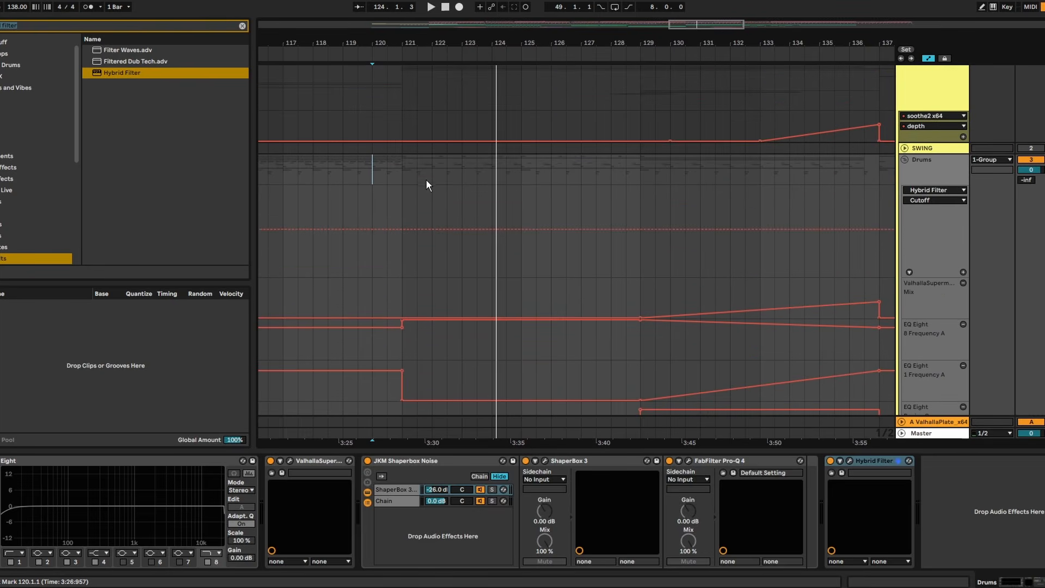
pyautogui.click(830, 461)
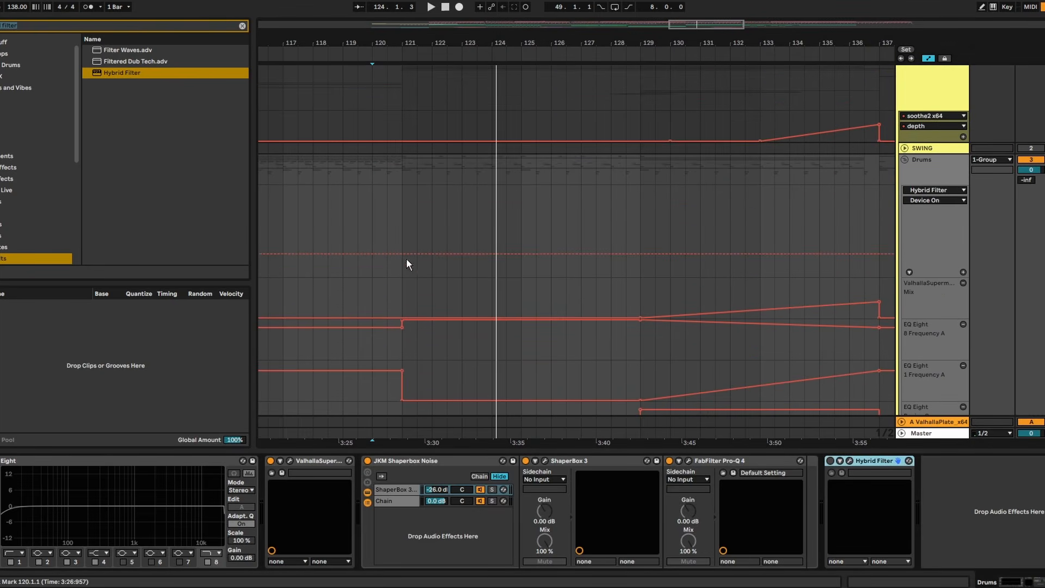
pyautogui.moveTo(407, 258); pyautogui.dragTo(622, 214)
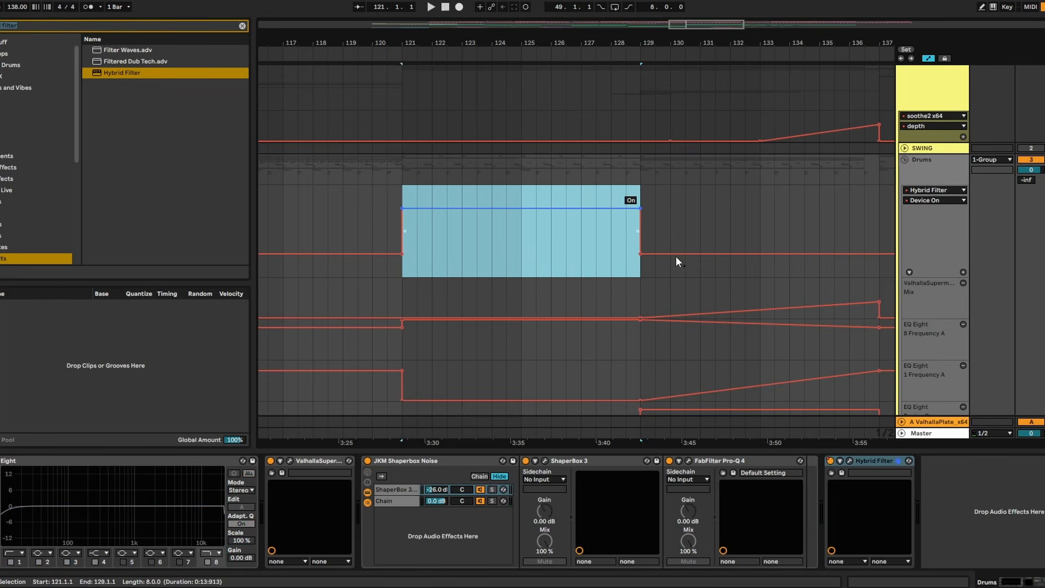
# - Open the Drums Hybrid Filter, lower its cutoff to about 1.54 kHz and audition the filtered drums from bar 121
pyautogui.click(850, 461)
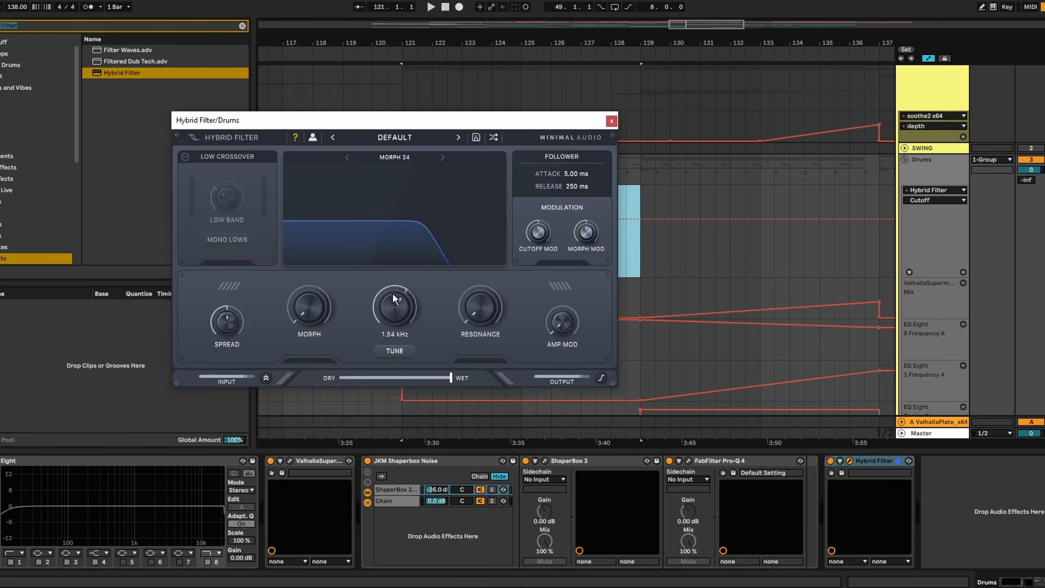
pyautogui.moveTo(564, 118); pyautogui.dragTo(296, 105)
pyautogui.click(405, 203)
pyautogui.press('space')
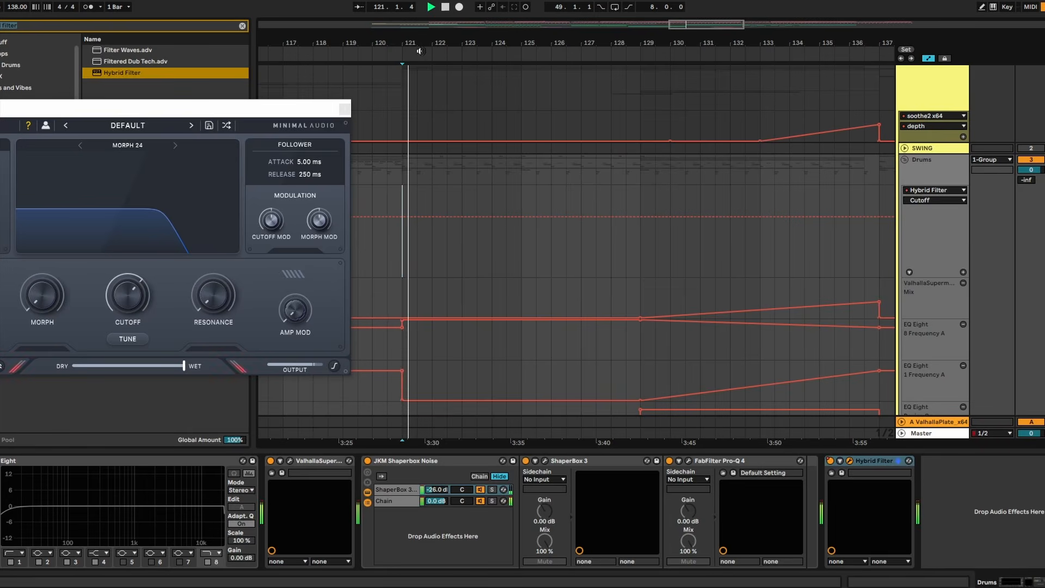
pyautogui.press('space')
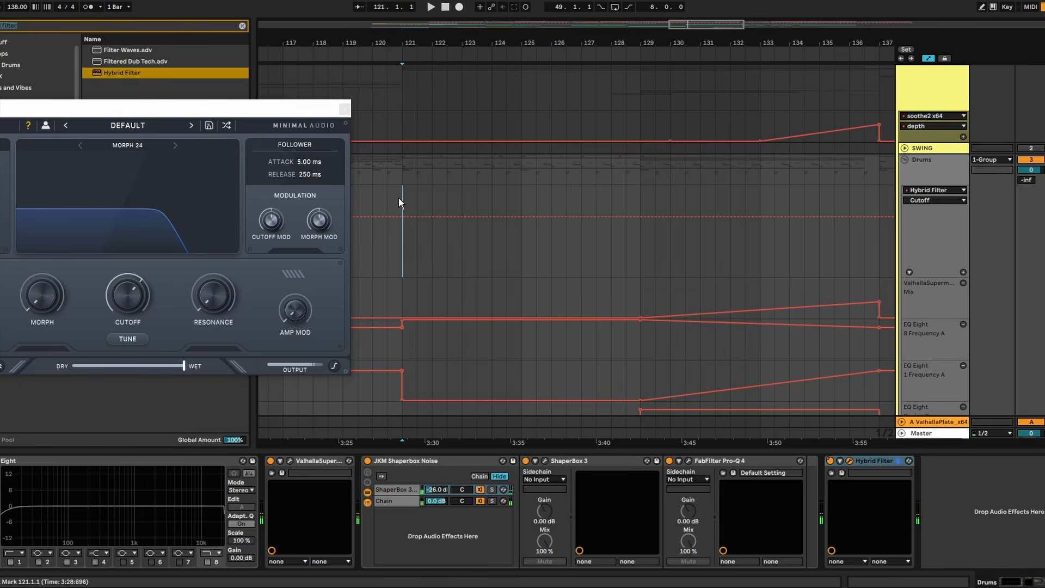
# - Ramp the Drums filter cutoff up from bar 121 to 1.00 at bar 129, play it back and close the Hybrid Filter window
pyautogui.moveTo(641, 216); pyautogui.dragTo(640, 186)
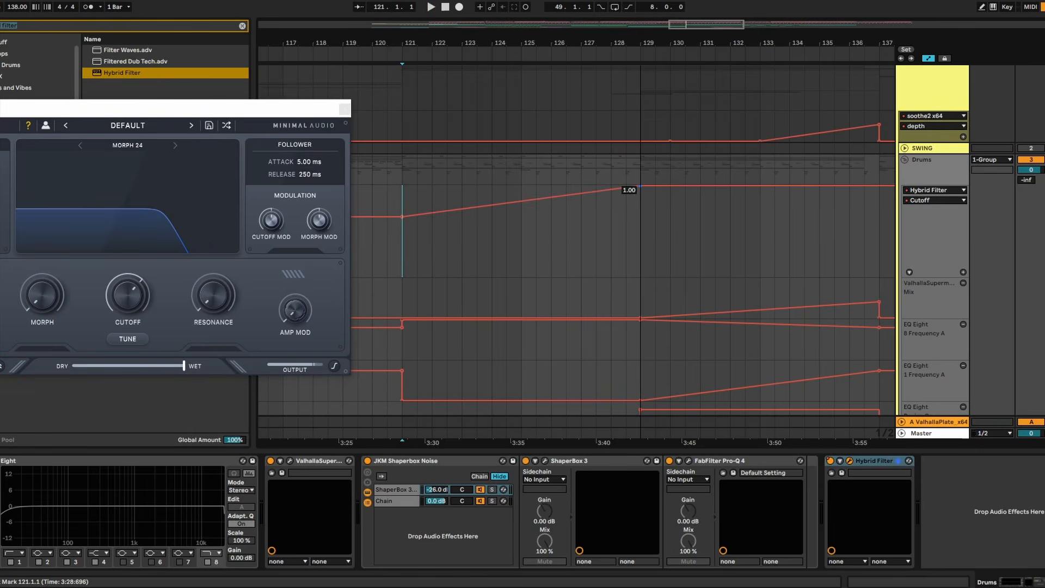
pyautogui.press('space')
pyautogui.moveTo(382, 44); pyautogui.dragTo(542, 39)
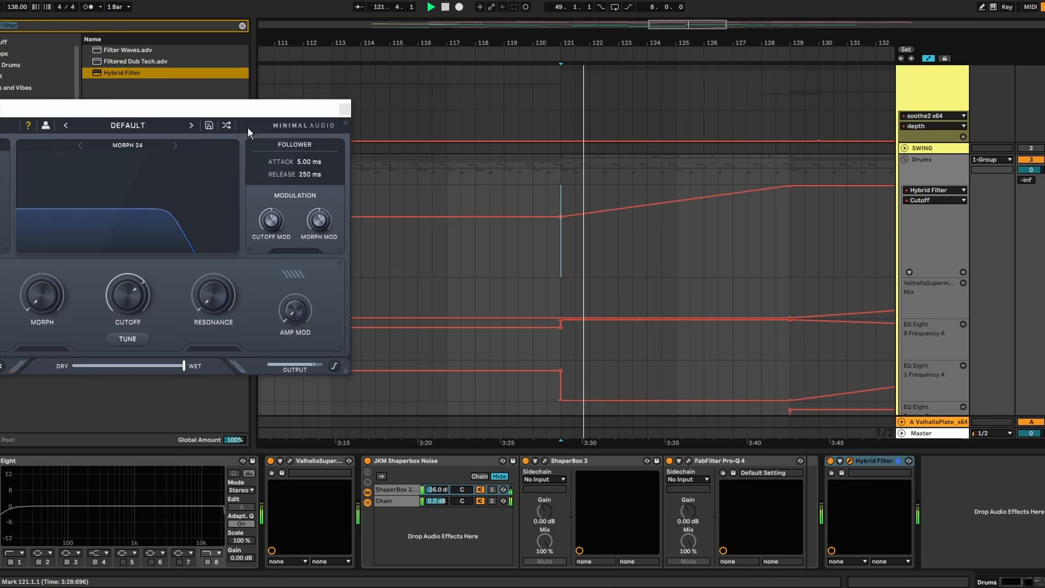
pyautogui.click(345, 109)
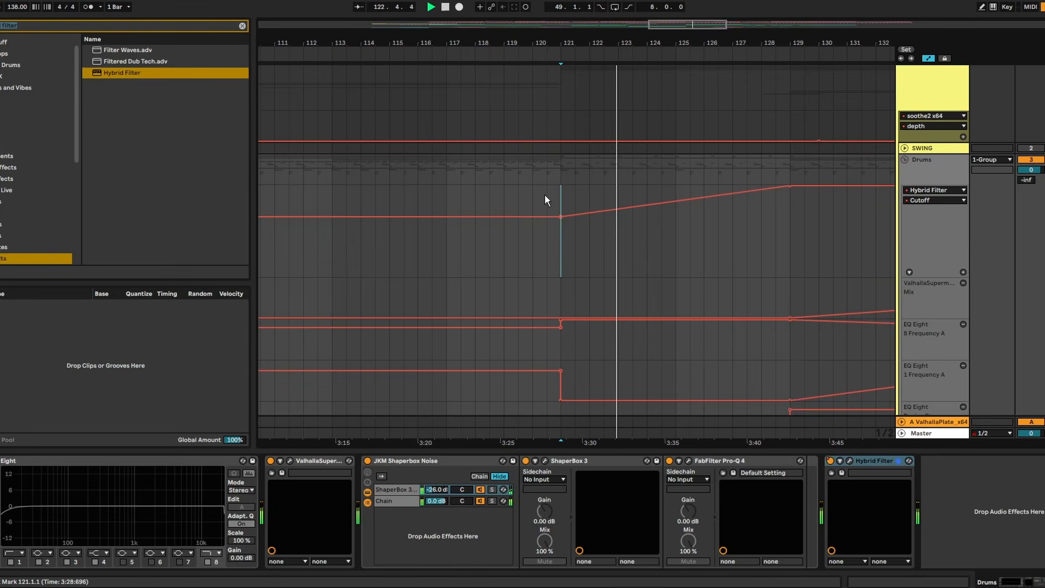
pyautogui.click(515, 163)
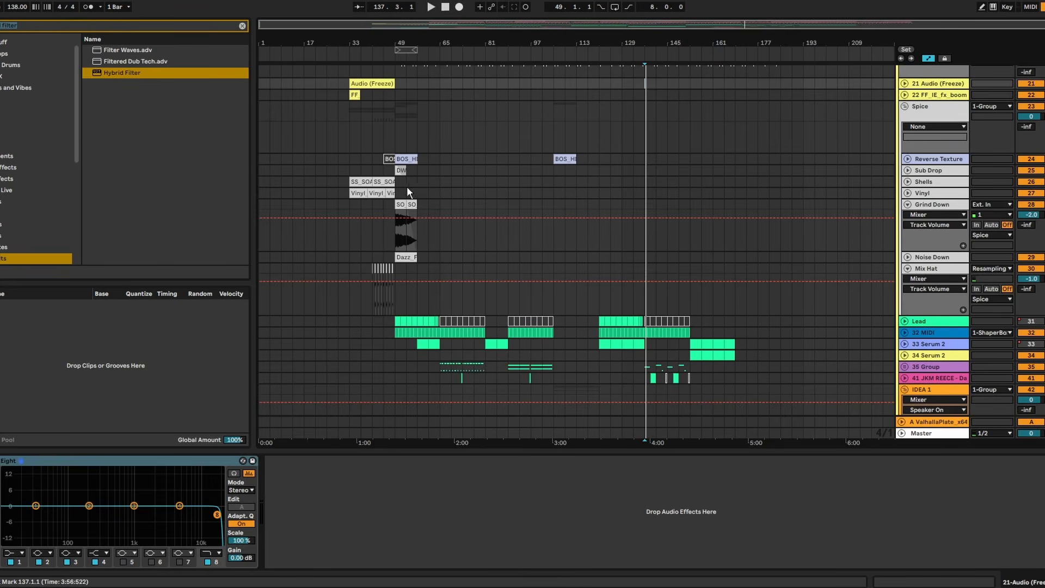
# - Copy the Spice group's effect clips from bars 49 to 65, Reverse Texture through Noise Down, and paste them at bar 129
pyautogui.scroll(4, 406, 187)
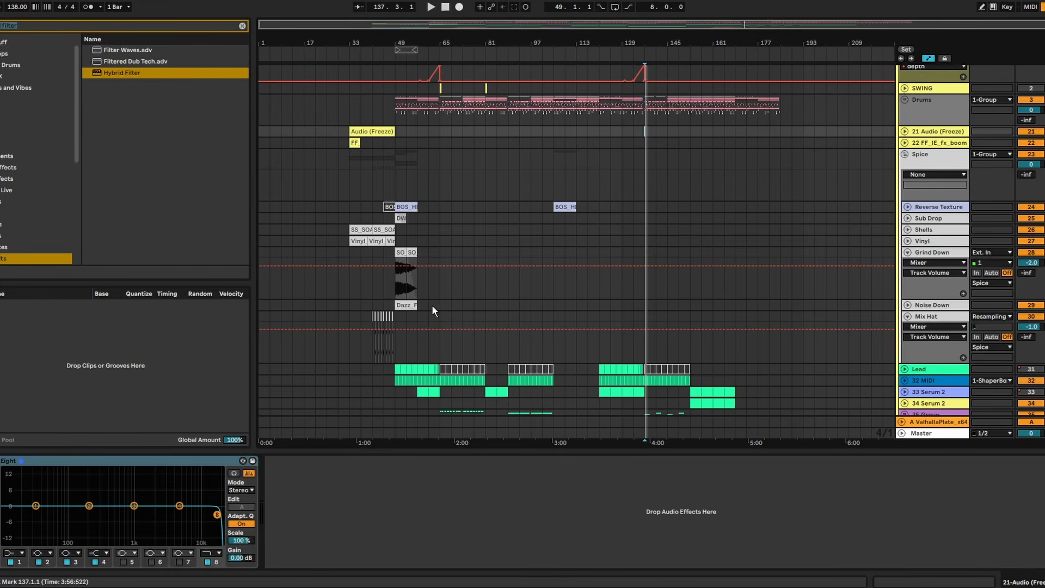
pyautogui.click(401, 253)
pyautogui.keyDown('shift'); pyautogui.click(399, 206); pyautogui.keyUp('shift')
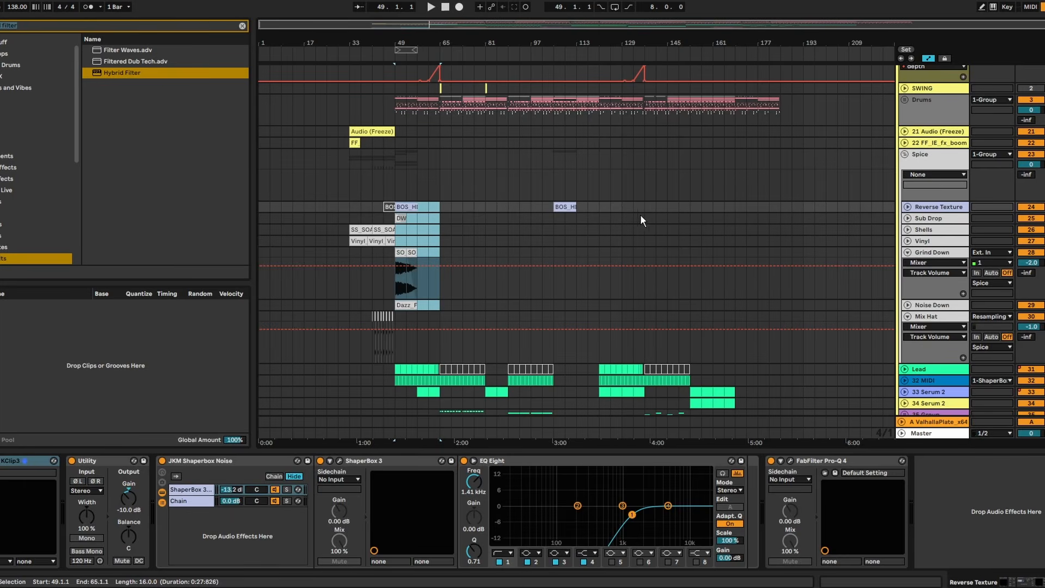
pyautogui.scroll(2, 640, 214)
pyautogui.click(624, 230)
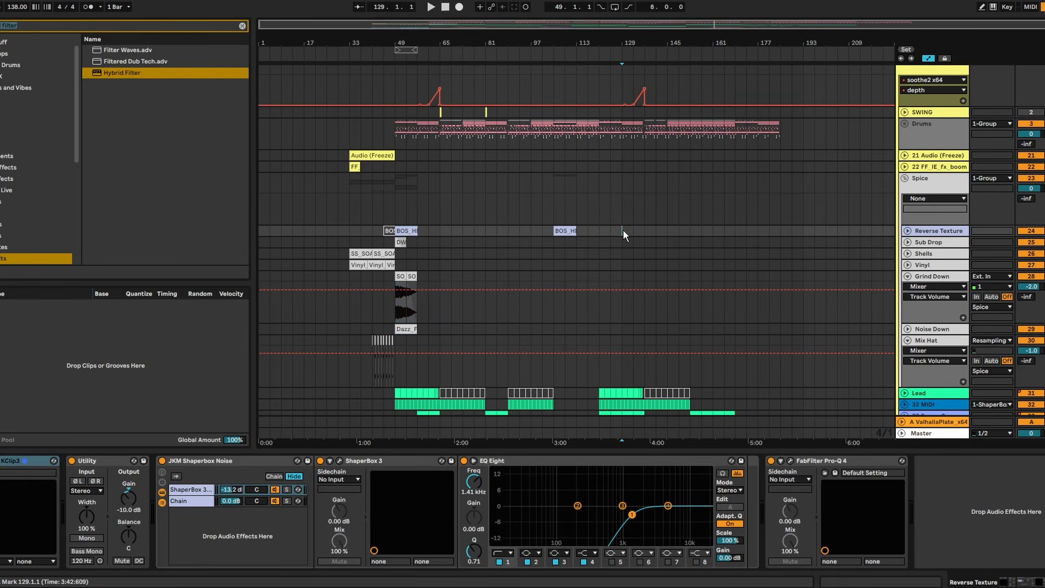
pyautogui.hotkey('ctrl', 'v')
pyautogui.press('space')
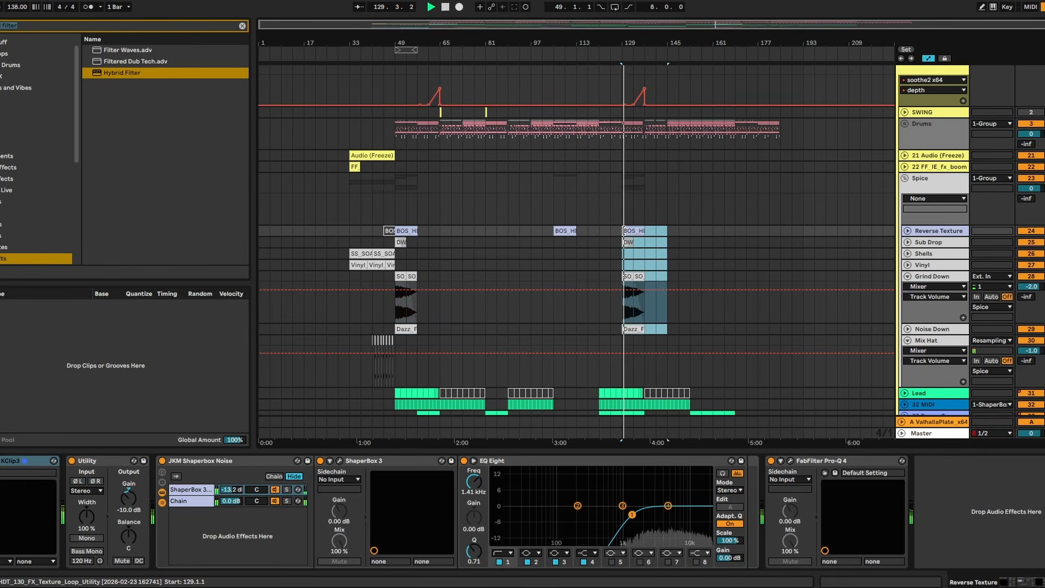
# - Move the pasted Spice effect clips earlier so they start at bar 121, and play the section from there
pyautogui.moveTo(631, 232); pyautogui.dragTo(607, 233)
pyautogui.press('space')
pyautogui.scroll(3, 615, 230)
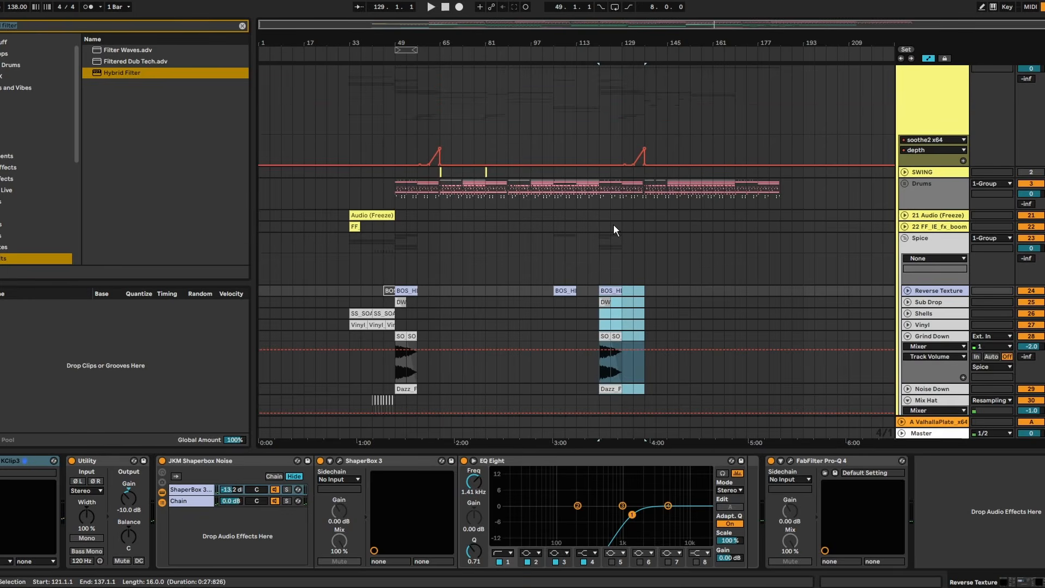
pyautogui.scroll(1, 616, 230)
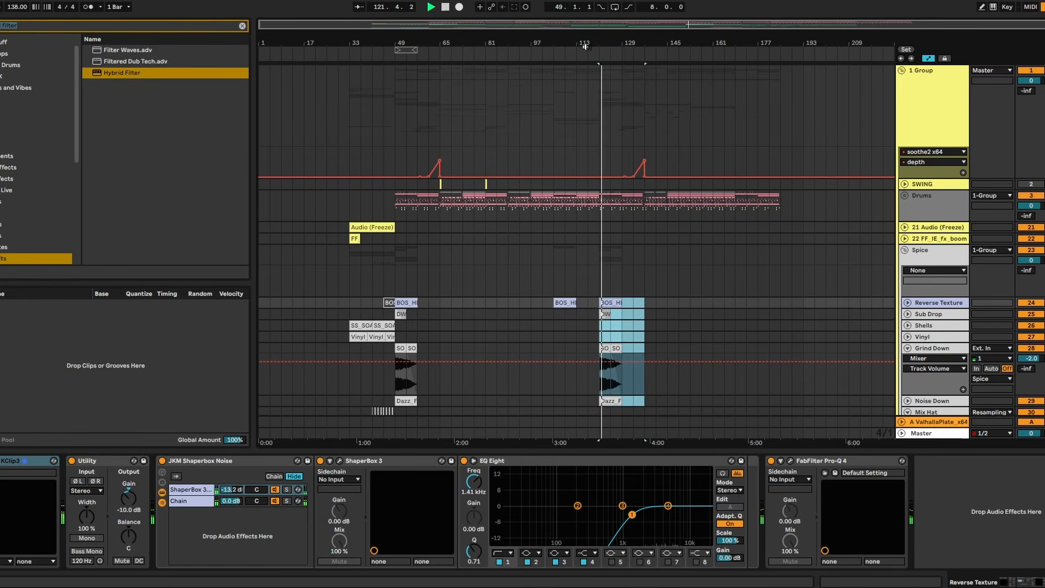
pyautogui.moveTo(593, 44); pyautogui.dragTo(571, 76)
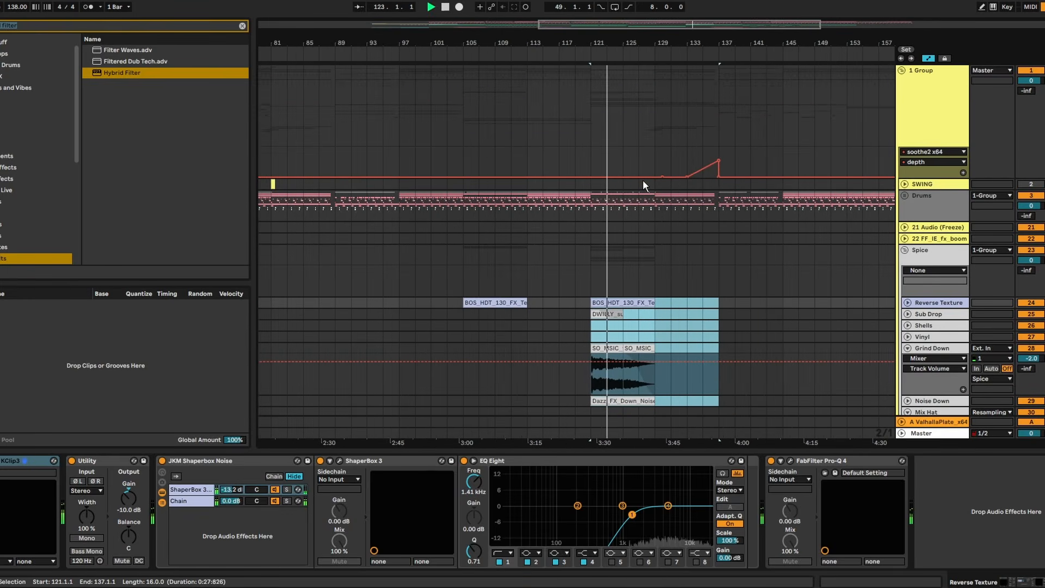
pyautogui.scroll(-2, 641, 178)
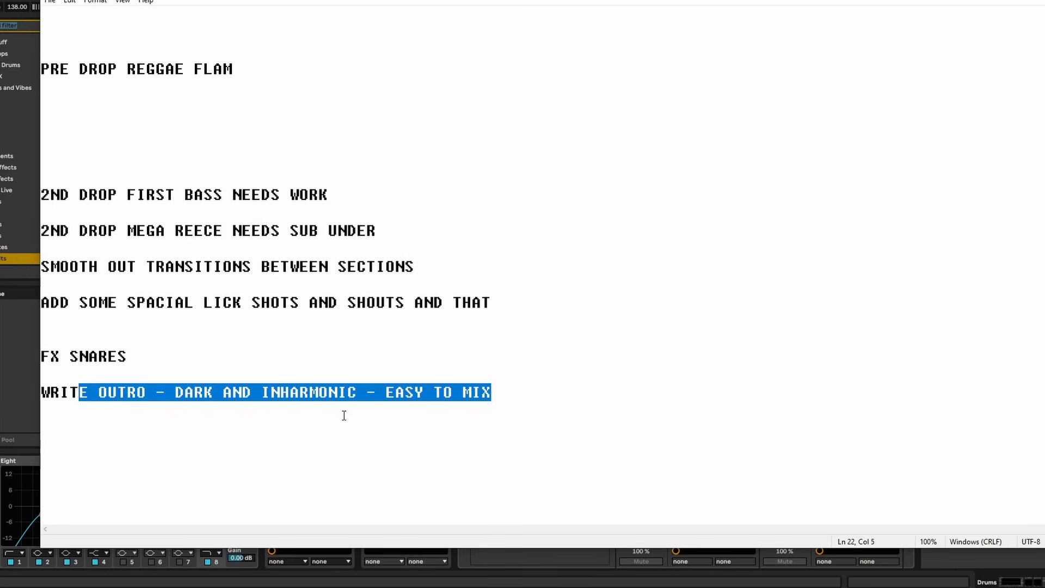
# - Check the "WRITE OUTRO - DARK AND INHARMONIC - EASY TO MIX" item in the to-do notes and switch back to Ableton Live
pyautogui.click(344, 415)
pyautogui.moveTo(164, 413); pyautogui.dragTo(152, 375)
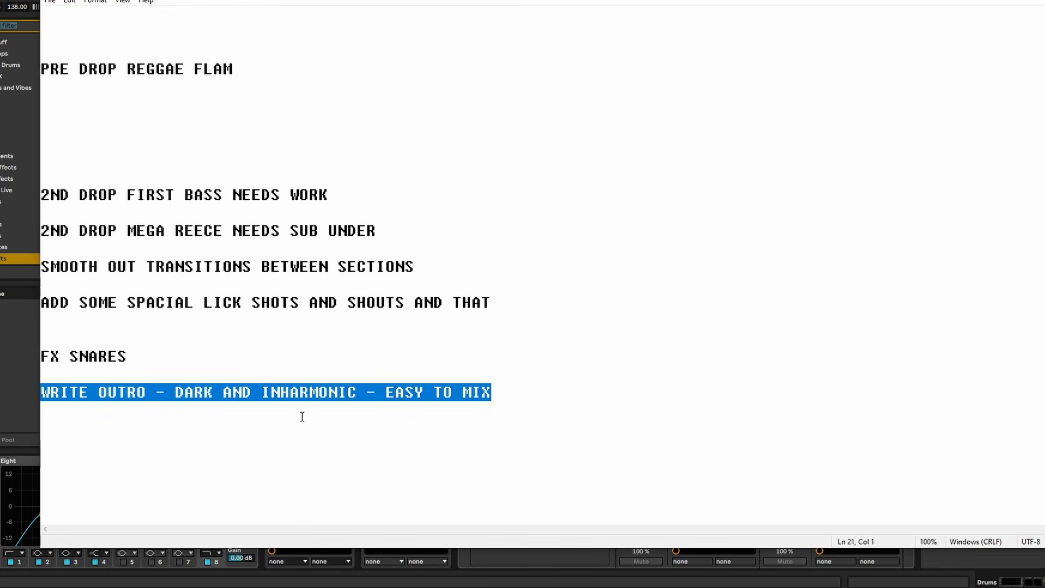
pyautogui.click(497, 415)
pyautogui.moveTo(496, 413); pyautogui.dragTo(81, 394)
pyautogui.hotkey('alt', 'Tab')
pyautogui.scroll(-3, 794, 206)
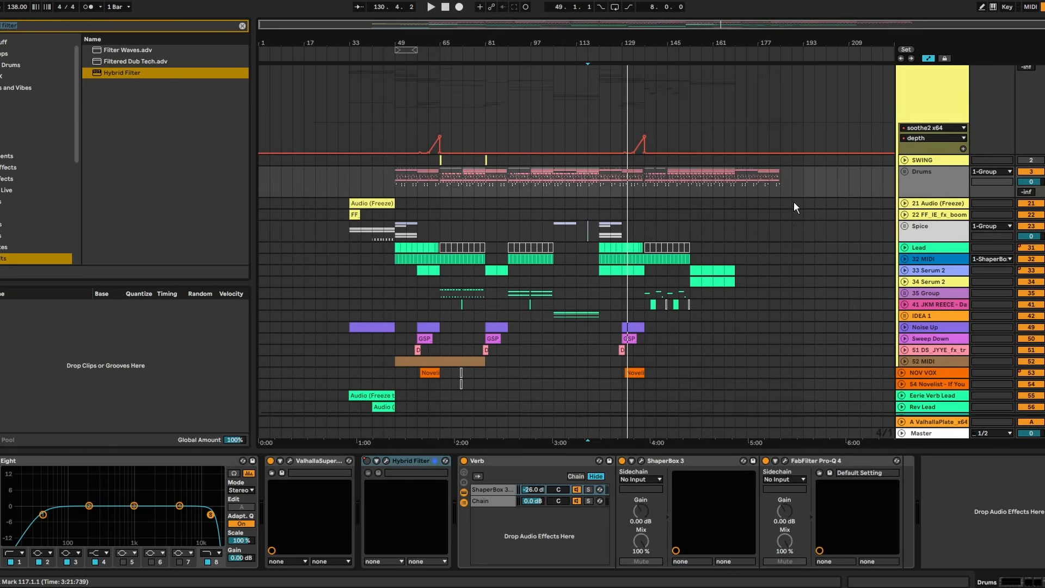
# - Copy the FF boom and Spice group clips from bars 33 to 49 and paste them at bar 169 for the outro
pyautogui.moveTo(344, 195)
pyautogui.mouseDown()
pyautogui.moveTo(399, 200)
pyautogui.moveTo(362, 197)
pyautogui.mouseUp()
pyautogui.moveTo(349, 235); pyautogui.dragTo(389, 245)
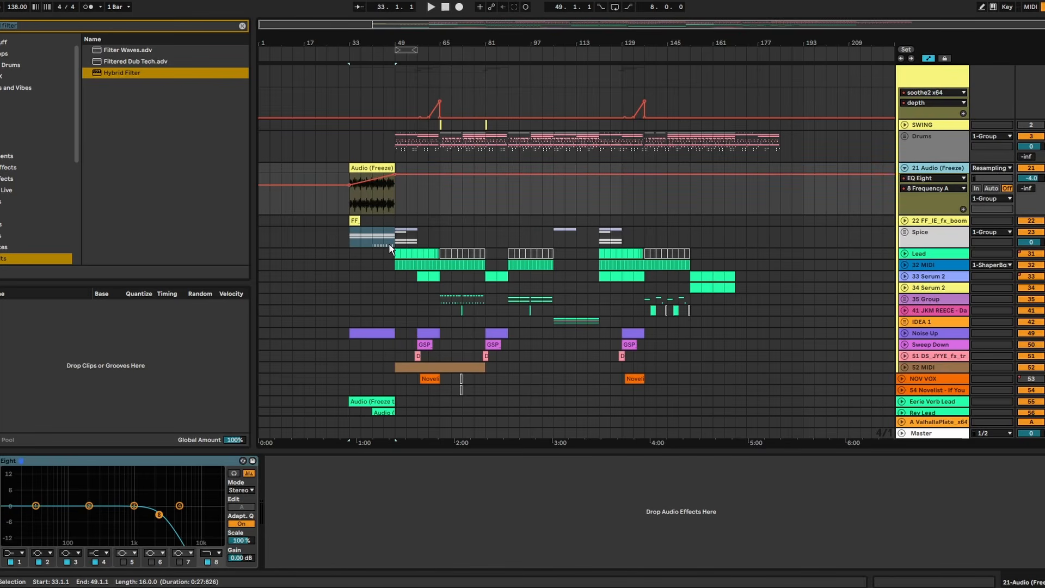
pyautogui.click(346, 223)
pyautogui.click(737, 221)
pyautogui.hotkey('ctrl', 'v')
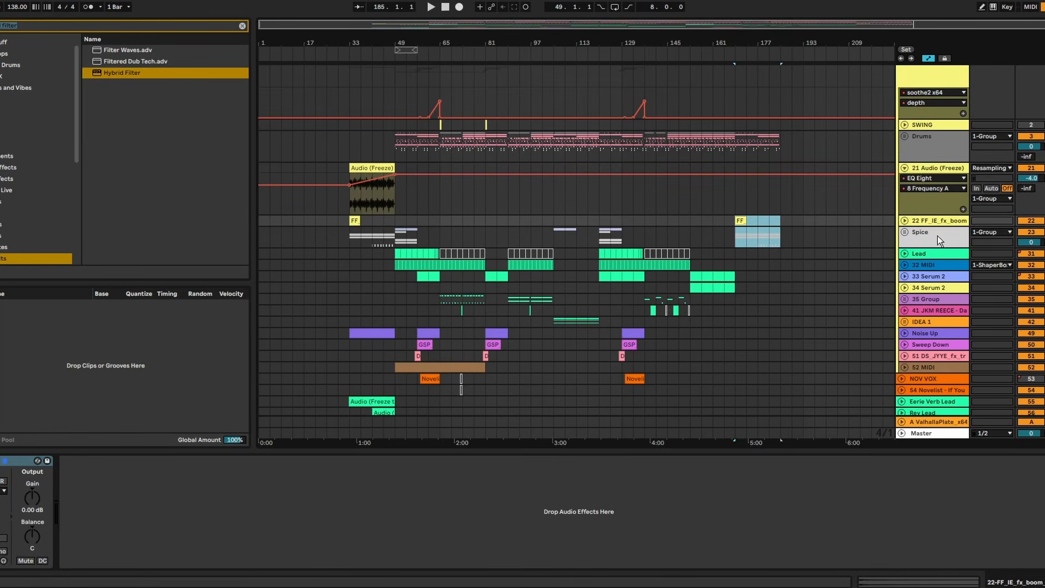
# - Expand the Spice group and delete the pasted Mix Hat clips from the outro section
pyautogui.click(914, 233)
pyautogui.click(905, 233)
pyautogui.scroll(-3, 882, 235)
pyautogui.click(725, 224)
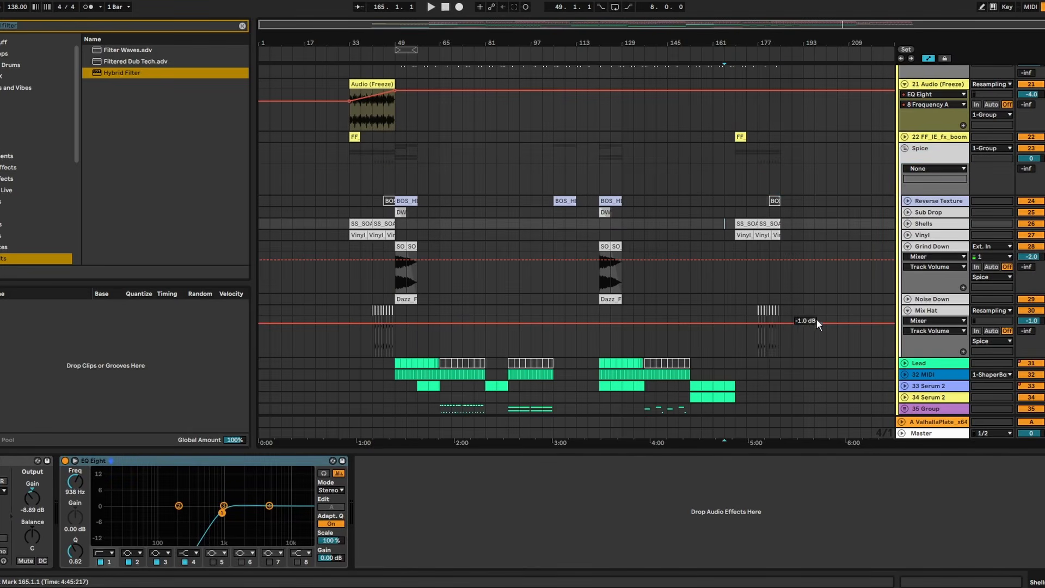
pyautogui.moveTo(804, 320); pyautogui.dragTo(727, 314)
# - Copy the Eerie Verb Lead and Rev Lead clips from bars 33 to 49 and paste them at bar 169
pyautogui.scroll(-5, 757, 283)
pyautogui.click(432, 381)
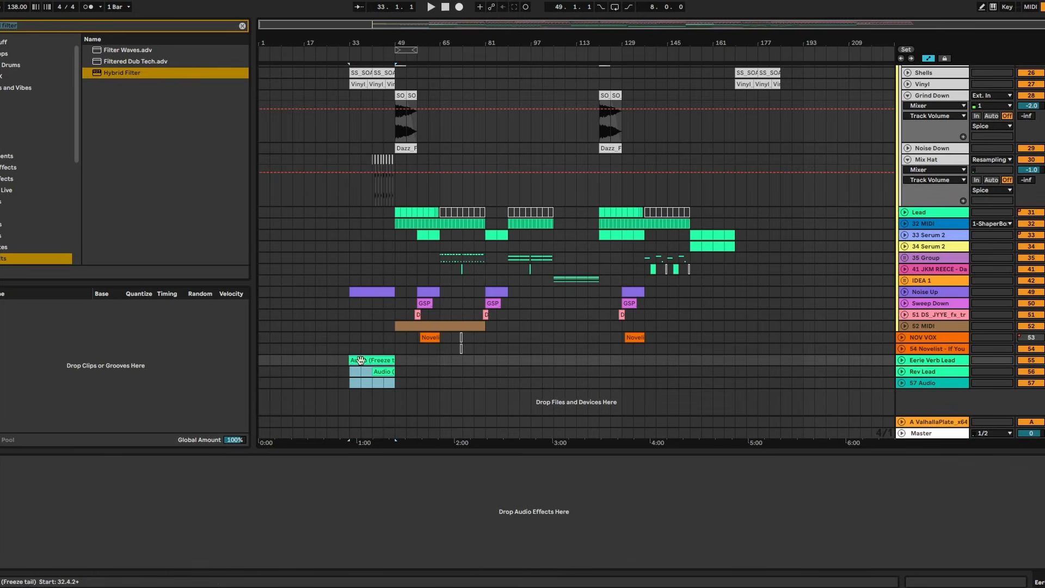
pyautogui.moveTo(349, 366); pyautogui.dragTo(752, 364)
# - Play back the transition into the outro from just before bar 169
pyautogui.scroll(4, 760, 268)
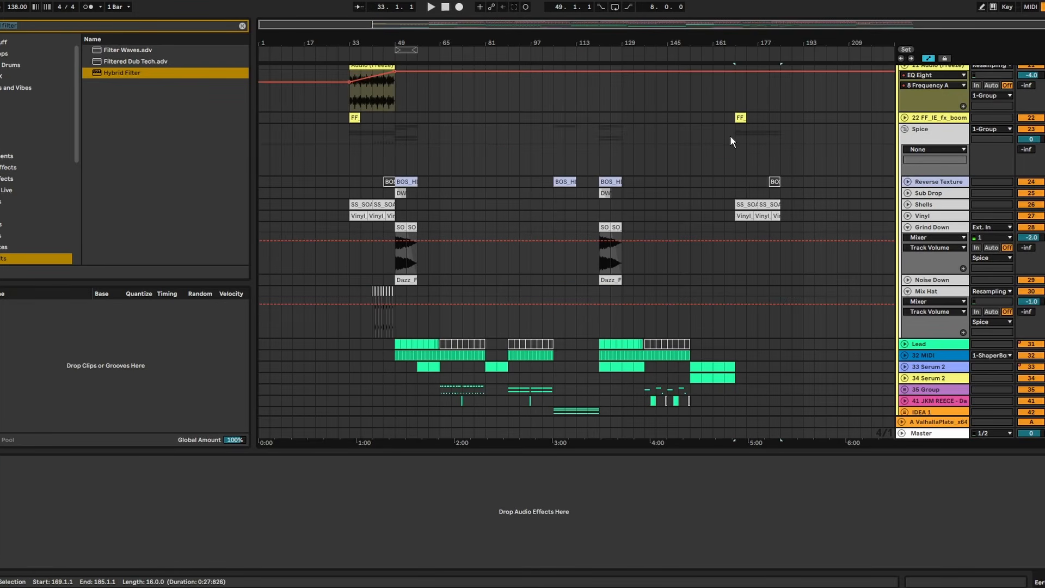
pyautogui.click(730, 135)
pyautogui.press('space')
pyautogui.moveTo(733, 43); pyautogui.dragTo(489, 125)
pyautogui.scroll(3, 867, 322)
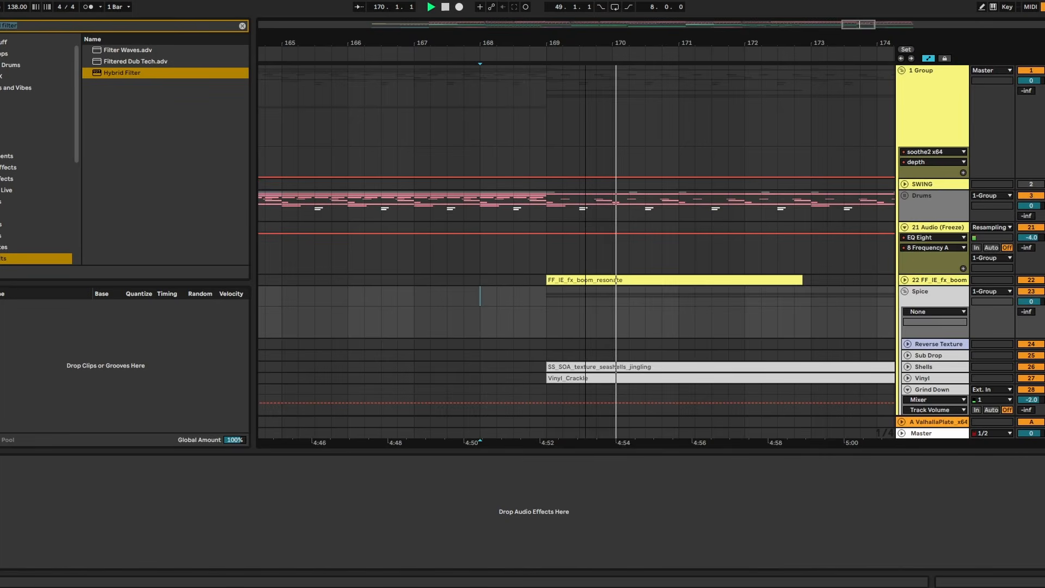
pyautogui.moveTo(592, 43); pyautogui.dragTo(597, 8)
pyautogui.scroll(-2, 660, 192)
pyautogui.moveTo(629, 43); pyautogui.dragTo(630, 10)
pyautogui.scroll(-2, 529, 229)
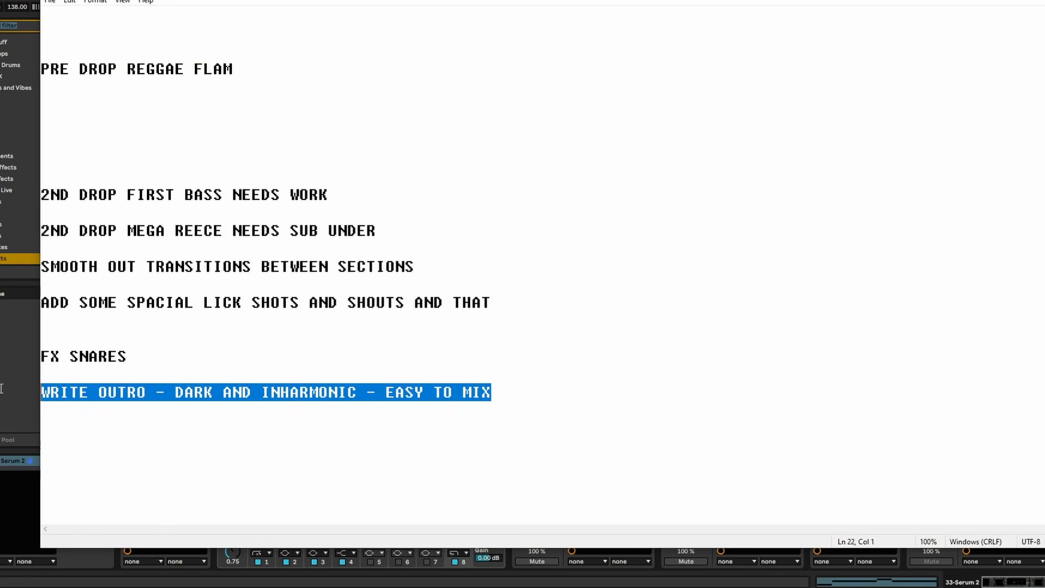
# - Delete the "WRITE OUTRO - DARK AND INHARMONIC - EASY TO MIX" item from the to-do notes and run Save Set As in Ableton Live
pyautogui.press('BackSpace')
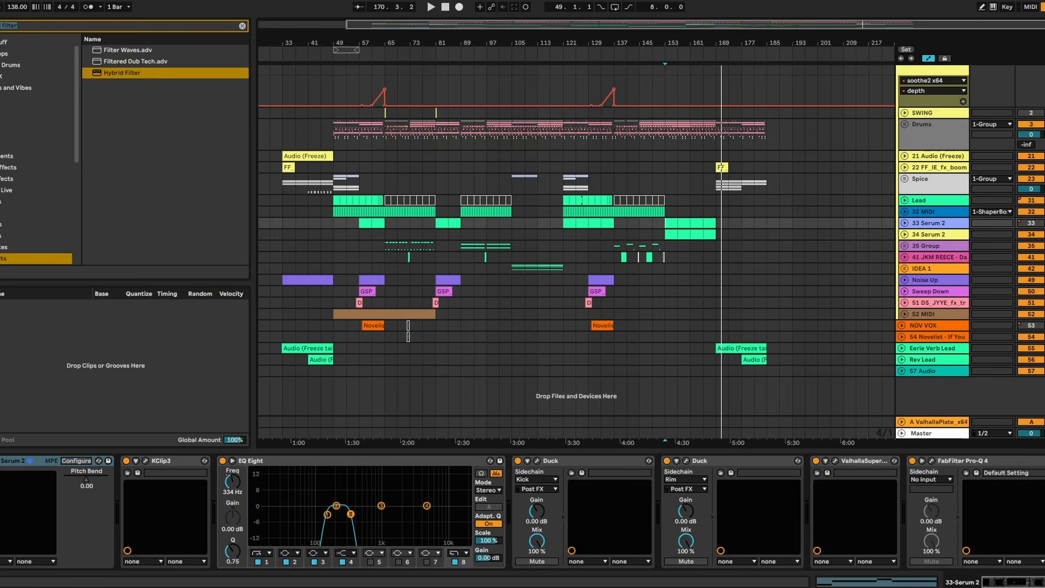
pyautogui.click(6, 1)
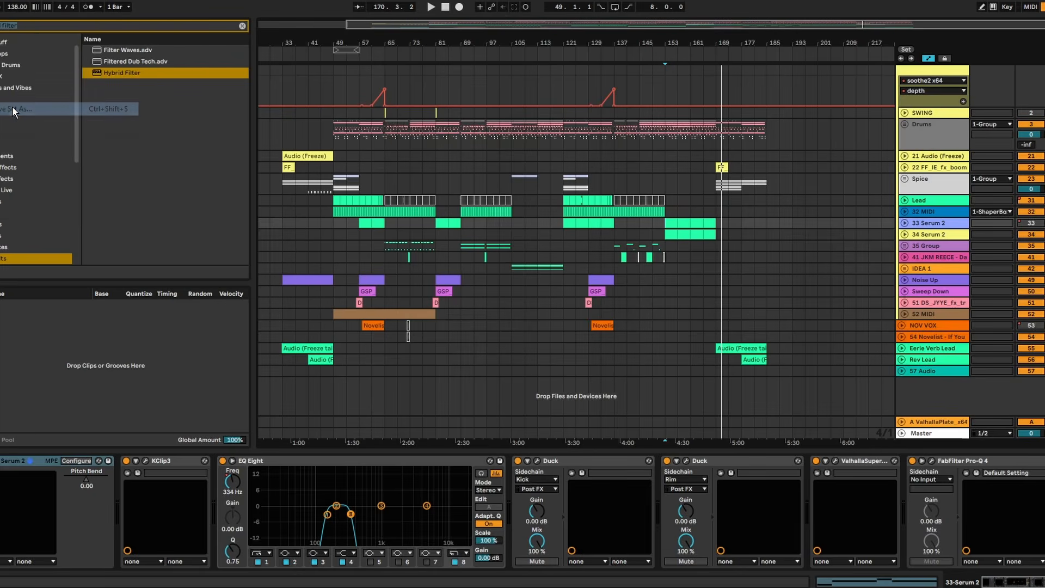
pyautogui.click(14, 112)
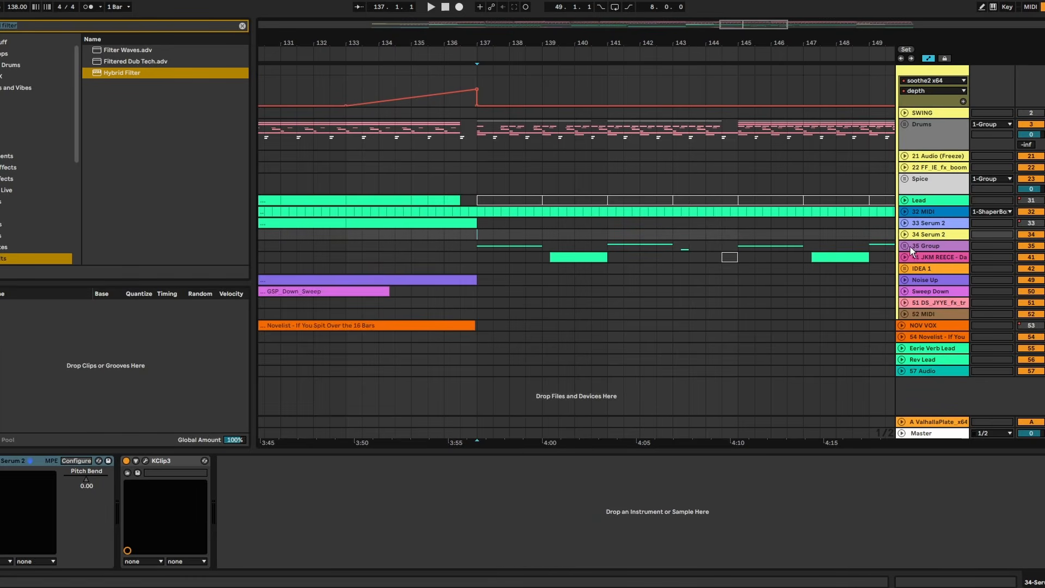
# - Expand the bass group 35, play from around bar 137 and duplicate the gRIT bASS 2 track
pyautogui.doubleClick(914, 245)
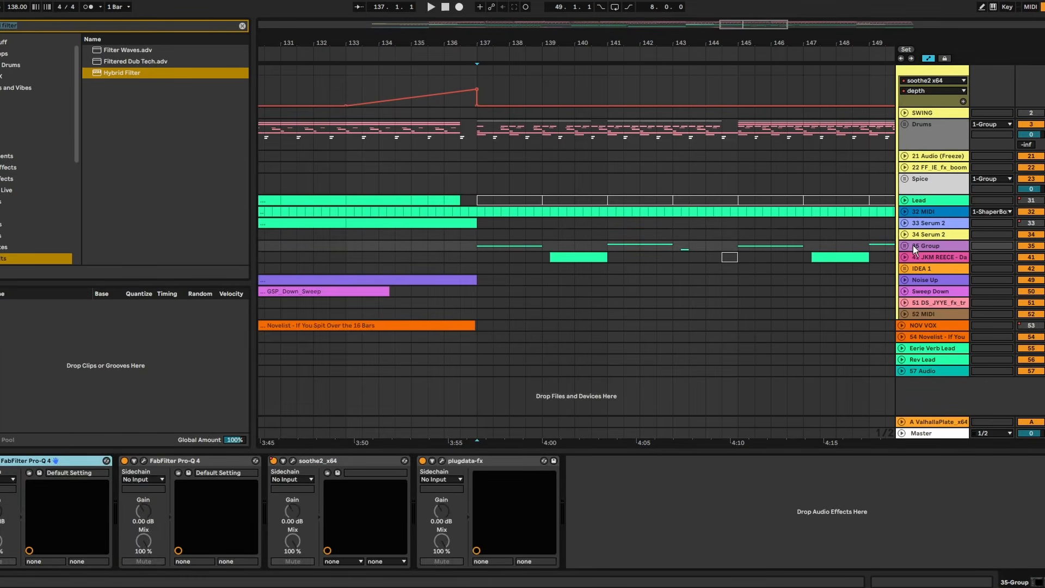
pyautogui.scroll(-2, 779, 300)
pyautogui.click(485, 242)
pyautogui.press('space')
pyautogui.click(446, 229)
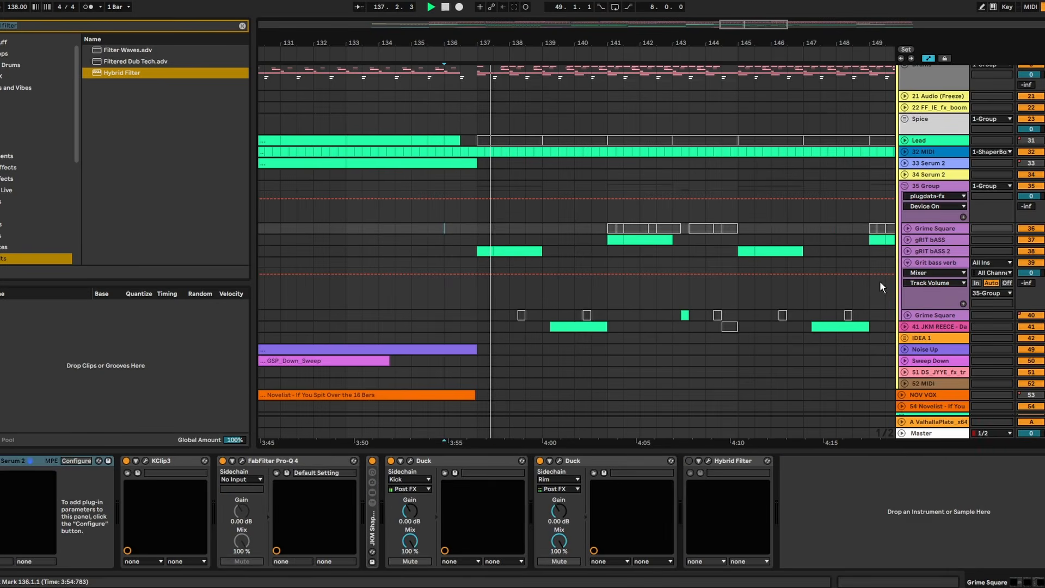
pyautogui.moveTo(681, 44); pyautogui.dragTo(610, 38)
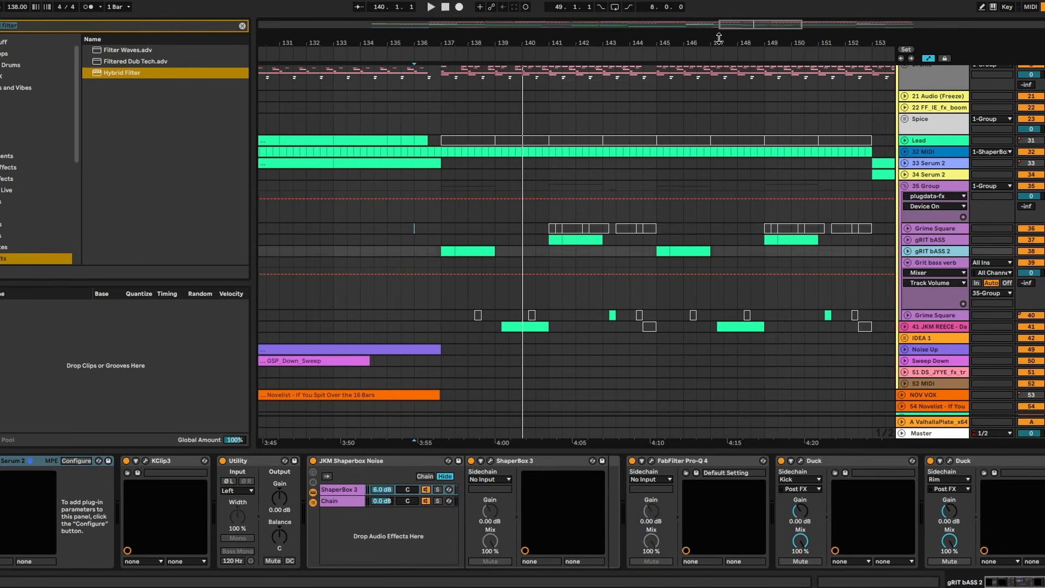
pyautogui.hotkey('ctrl', 'd')
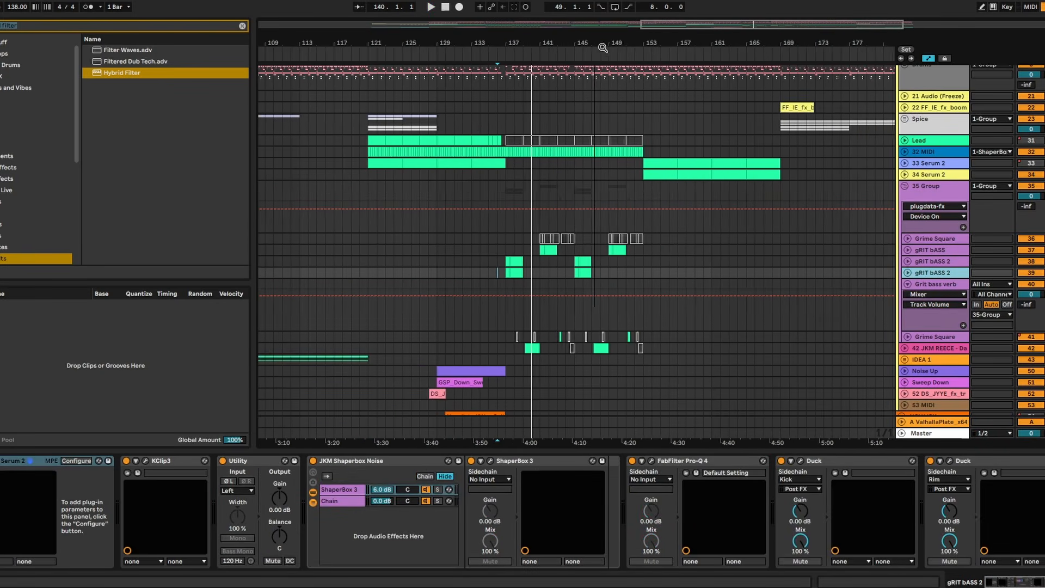
# - Shape the low mids with a bell in FabFilter Pro-Q 4 on the duplicated gRIT bASS 2 track and close the plug-in window
pyautogui.click(652, 461)
pyautogui.moveTo(457, 215); pyautogui.dragTo(456, 196)
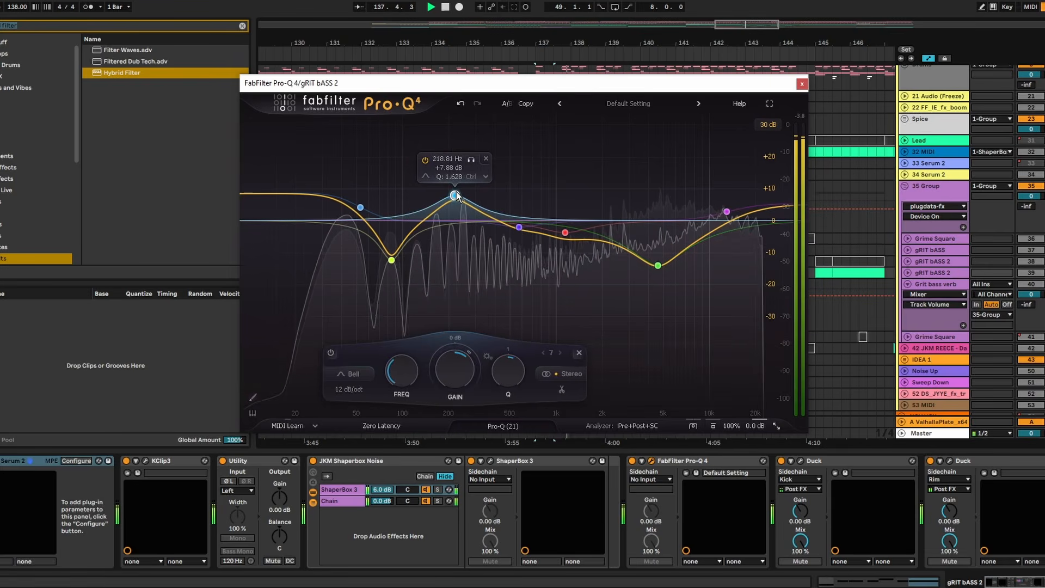
pyautogui.click(803, 83)
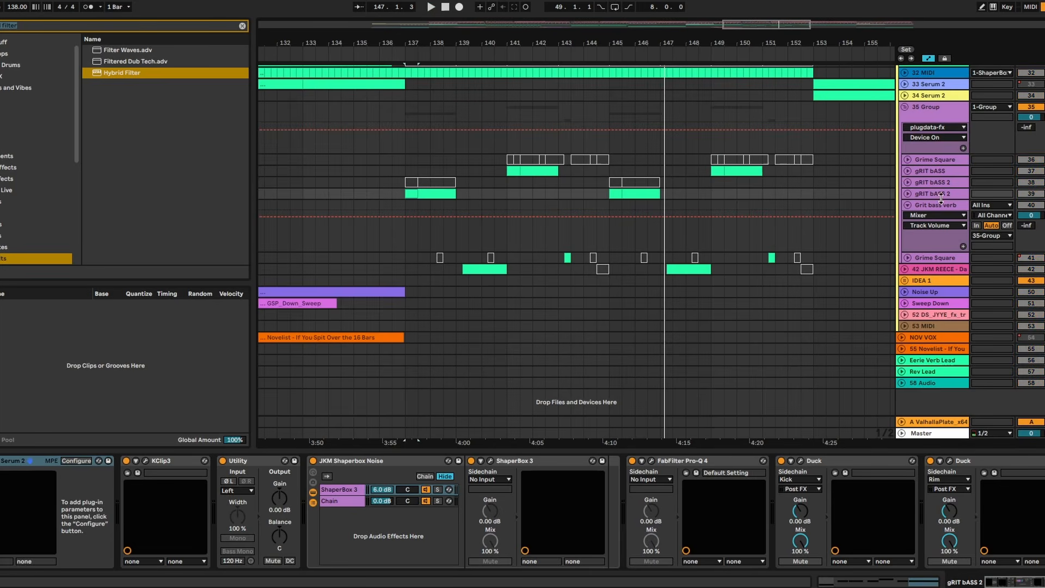
# - Play the duplicated gRIT bASS 2 clips from bar 137 while reviewing the Serum 2 patch, and close its window
pyautogui.doubleClick(933, 194)
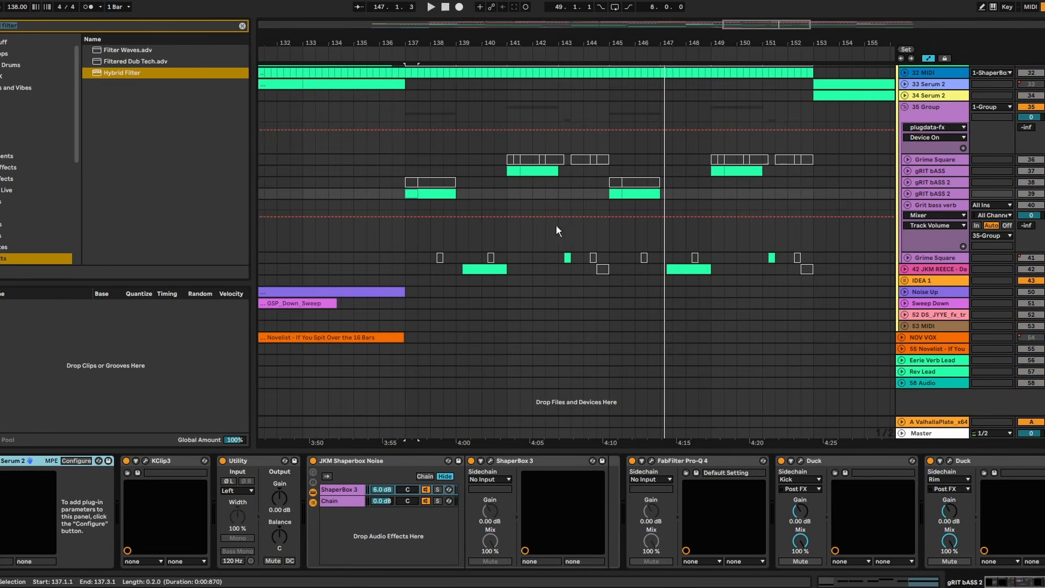
pyautogui.click(409, 201)
pyautogui.click(410, 194)
pyautogui.click(937, 194)
pyautogui.press('space')
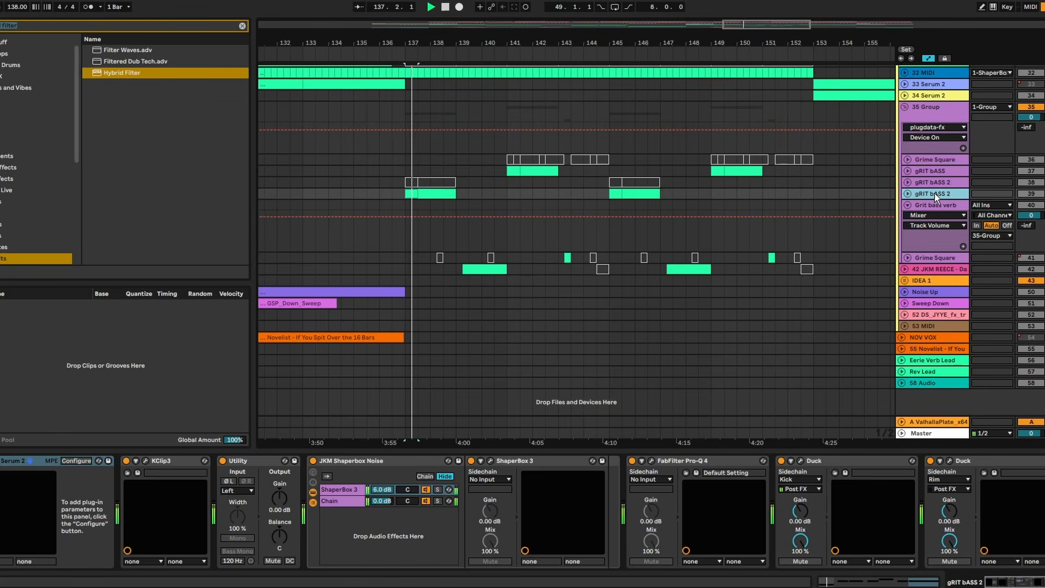
pyautogui.press('space')
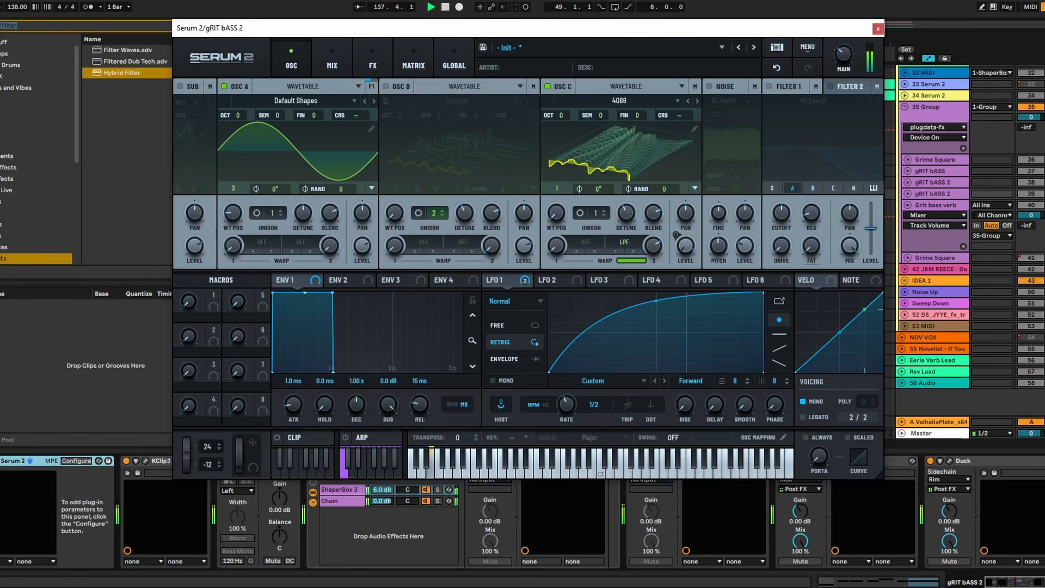
pyautogui.press('space')
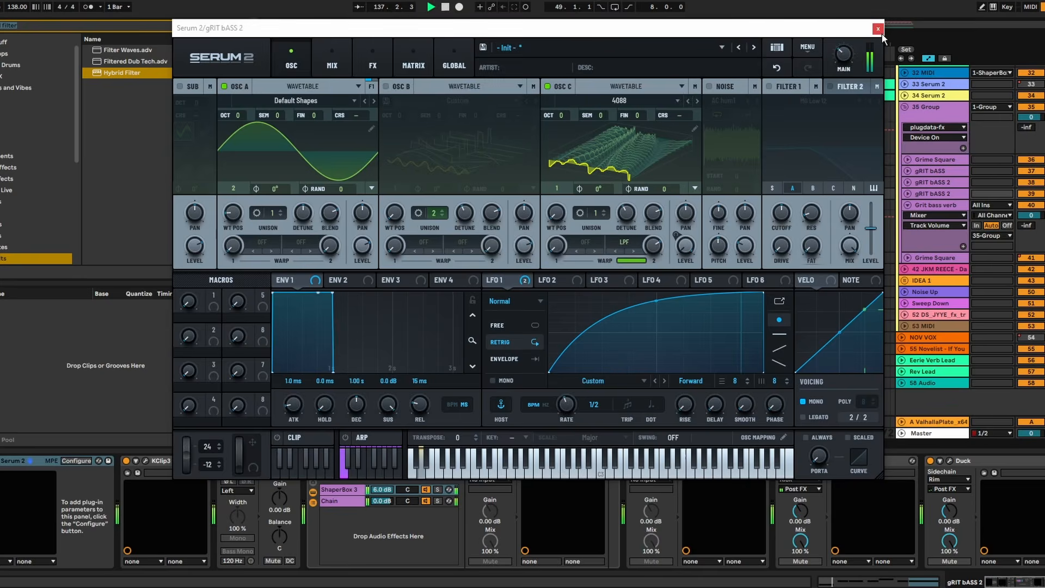
pyautogui.click(878, 28)
# - Play the duplicate bass around bar 137 and set its Pro-Q 4 4787.6 Hz bell to -5.17 dB and high shelf to 8362.7 Hz, +6.11 dB
pyautogui.click(388, 171)
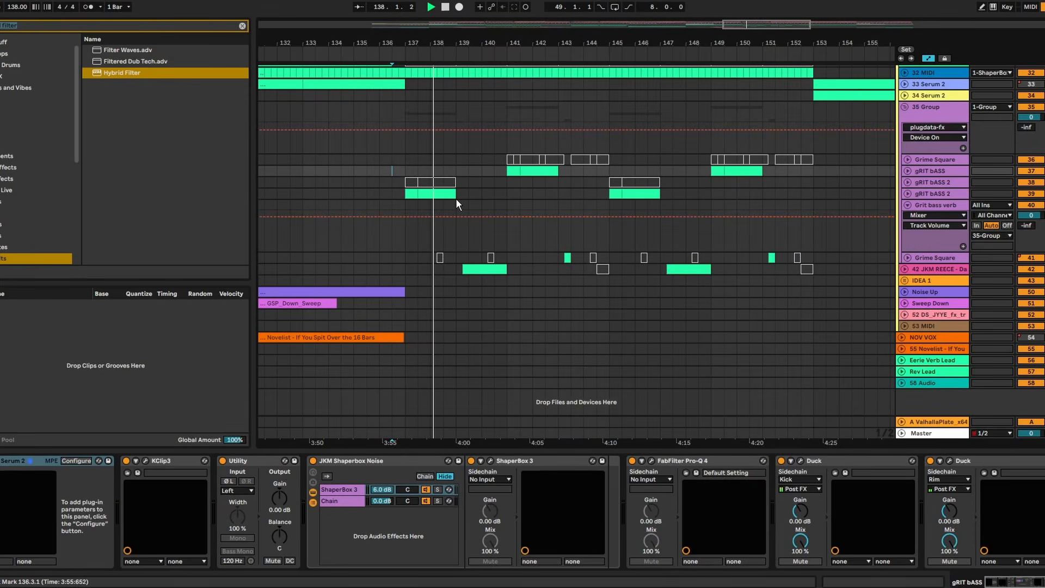
pyautogui.click(401, 193)
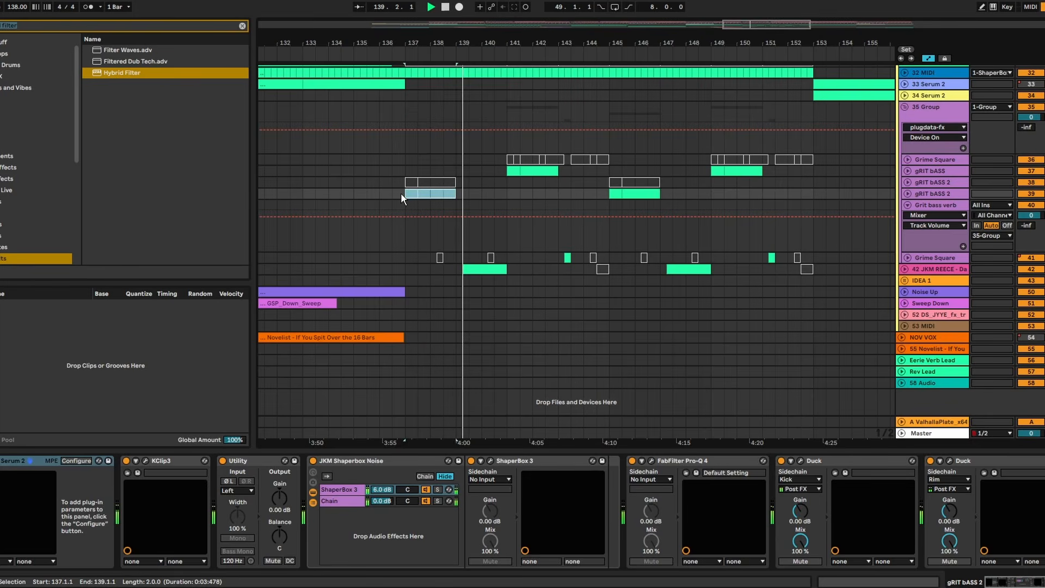
pyautogui.press('0')
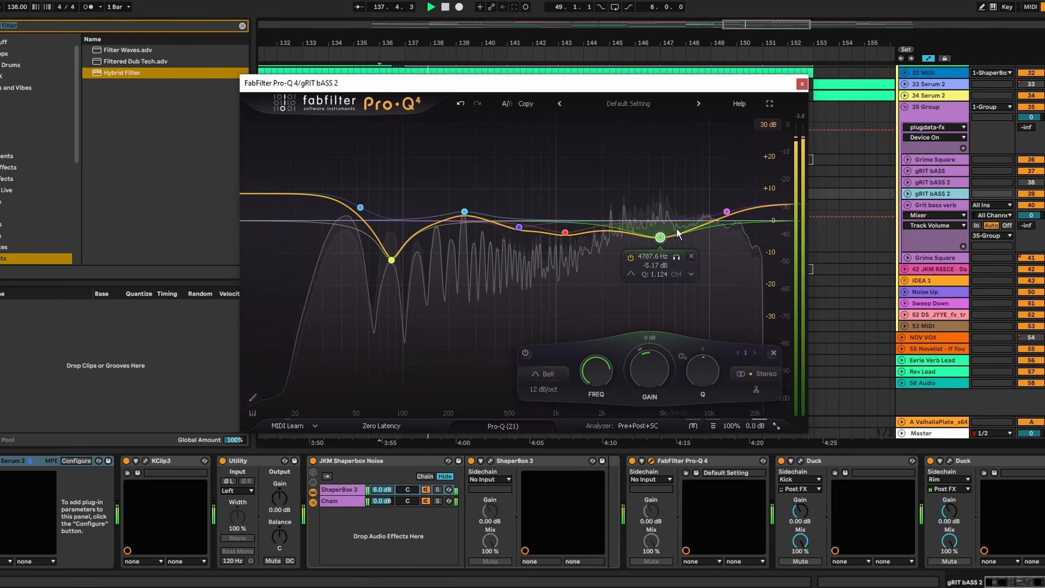
pyautogui.moveTo(727, 211); pyautogui.dragTo(697, 217)
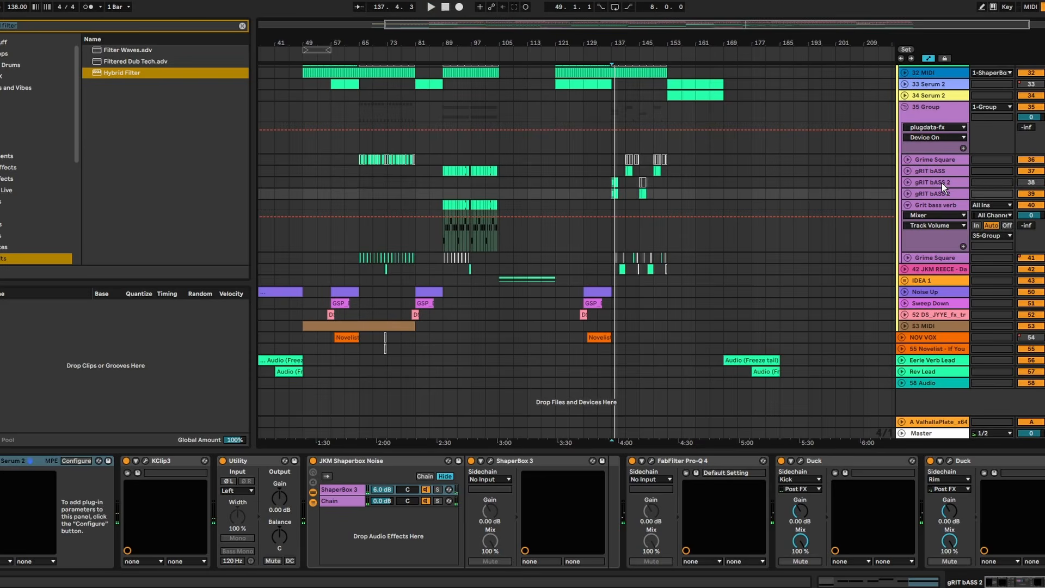
# - Delete the original gRIT bASS 2 track, keeping the reworked duplicate
pyautogui.click(942, 183)
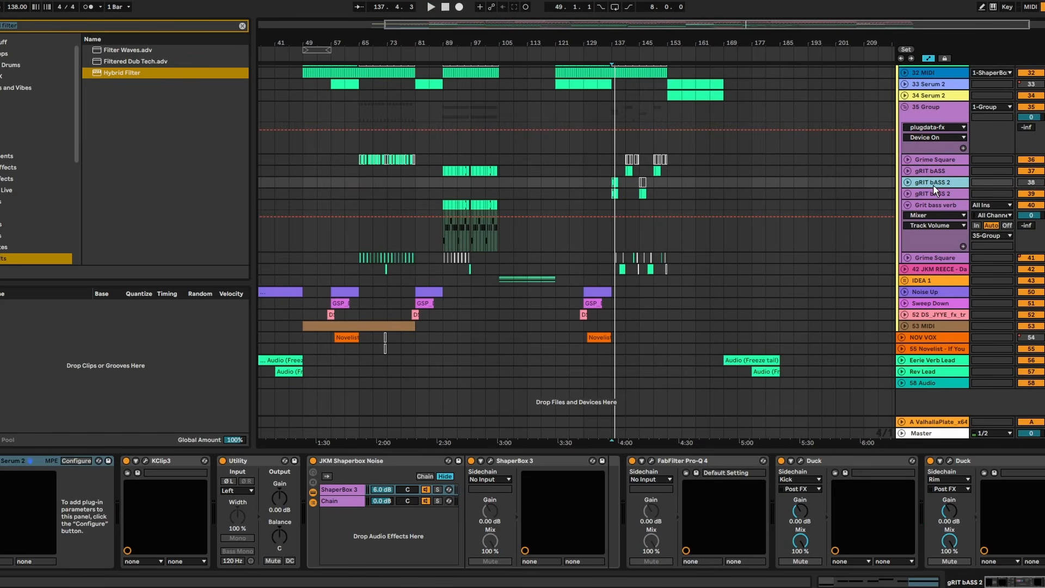
pyautogui.press('Delete')
pyautogui.moveTo(621, 45); pyautogui.dragTo(620, 120)
# - Remove "2ND DROP FIRST BASS NEEDS WORK" from the to-do notes, highlight the "2ND DROP MEGA REECE NEEDS SUB UNDER" item and return to Ableton Live
pyautogui.hotkey('alt', 'Tab')
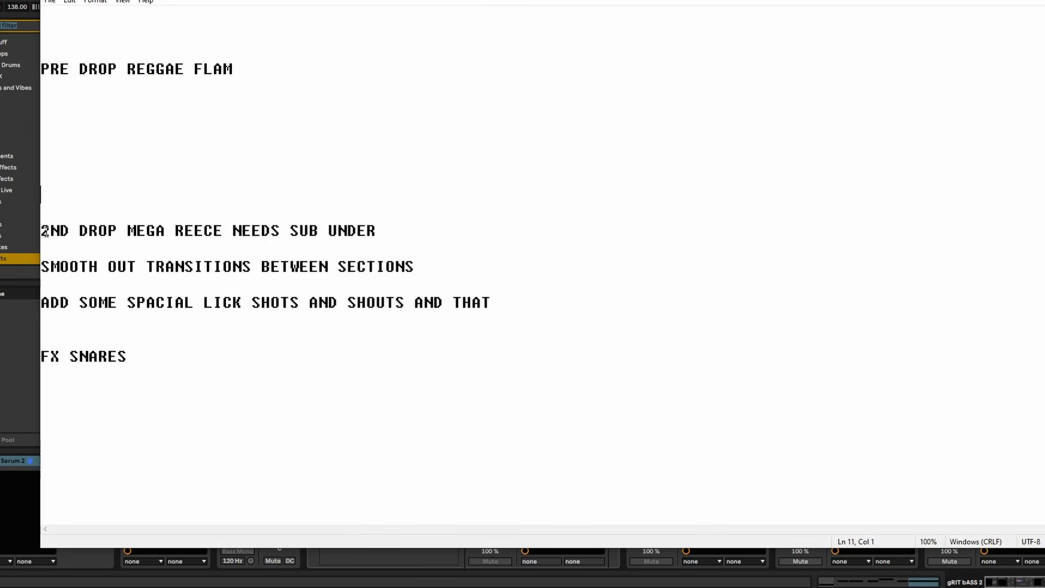
pyautogui.moveTo(49, 230); pyautogui.dragTo(814, 243)
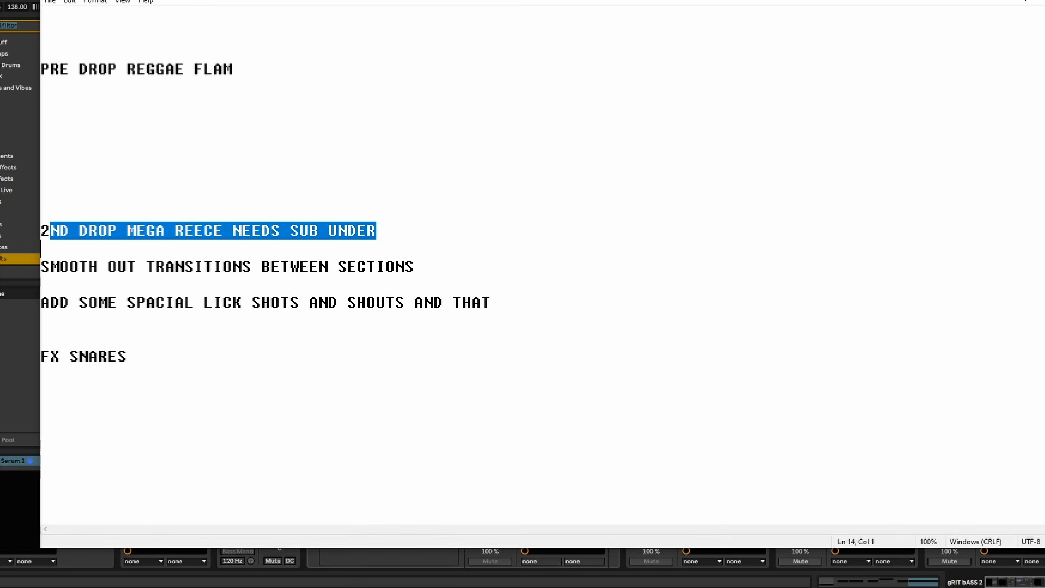
pyautogui.hotkey('alt', 'Tab')
# - Insert a new MIDI track directly below the JKM REECE track
pyautogui.click(932, 249)
pyautogui.rightClick(933, 249)
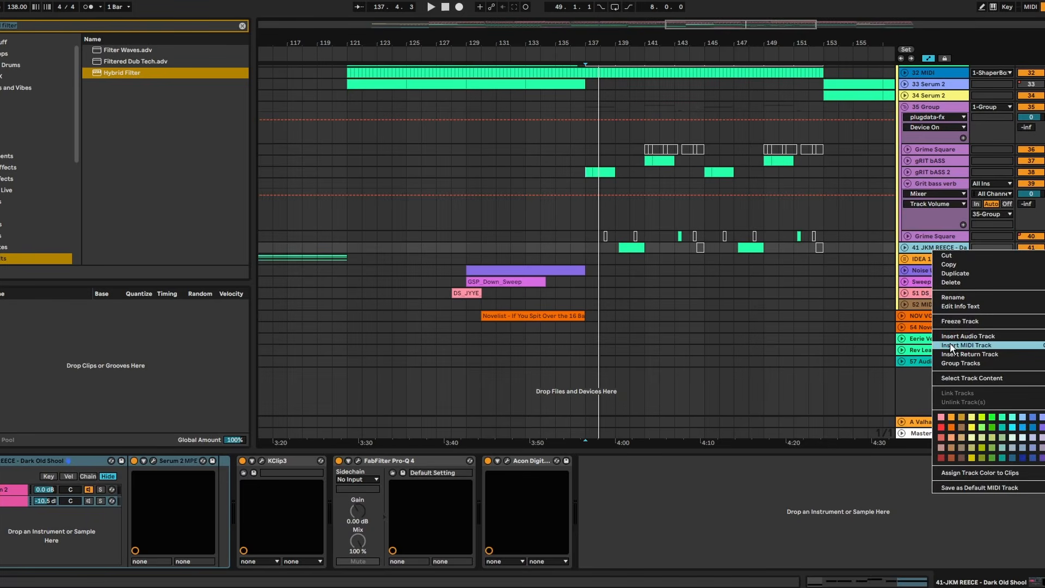
pyautogui.press('Escape')
pyautogui.hotkey('ctrl', 'shift', 't')
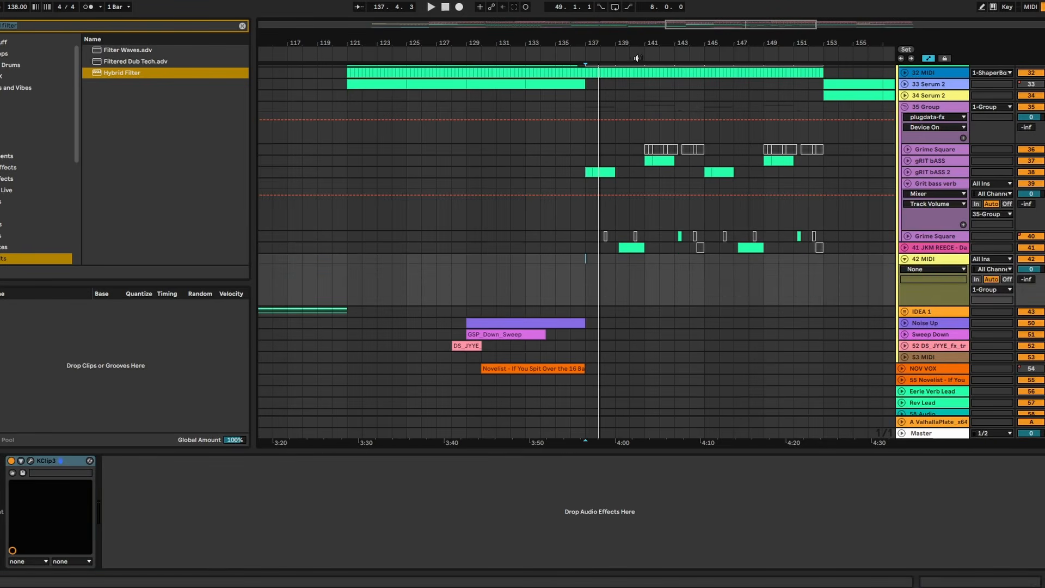
# - Load Serum 2 on the new MIDI track, copy the JKM REECE clip at bar 139 onto it as a sub and play both together
pyautogui.scroll(5, 622, 191)
pyautogui.click(616, 247)
pyautogui.press('space')
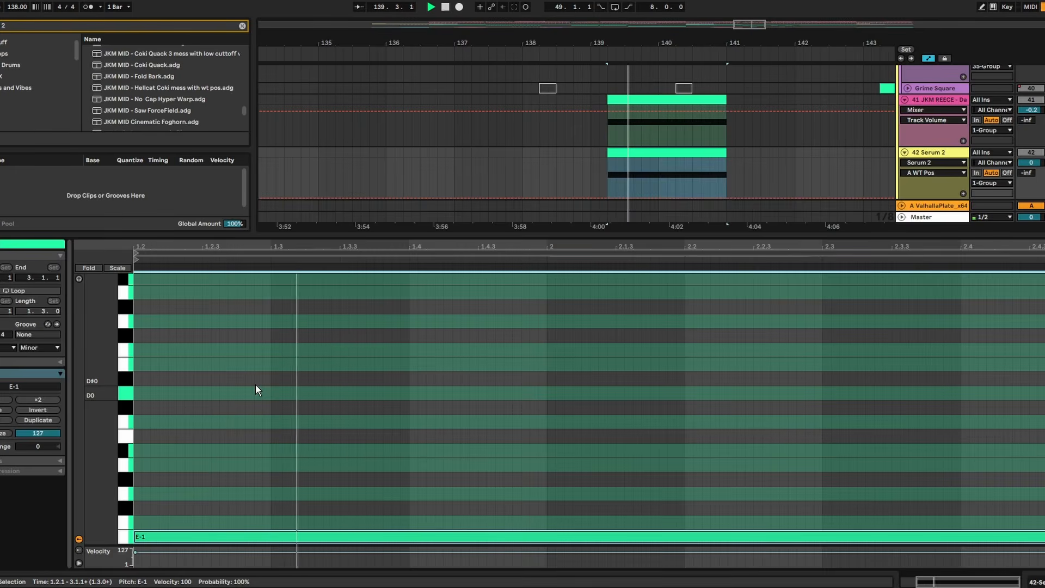
pyautogui.click(642, 153)
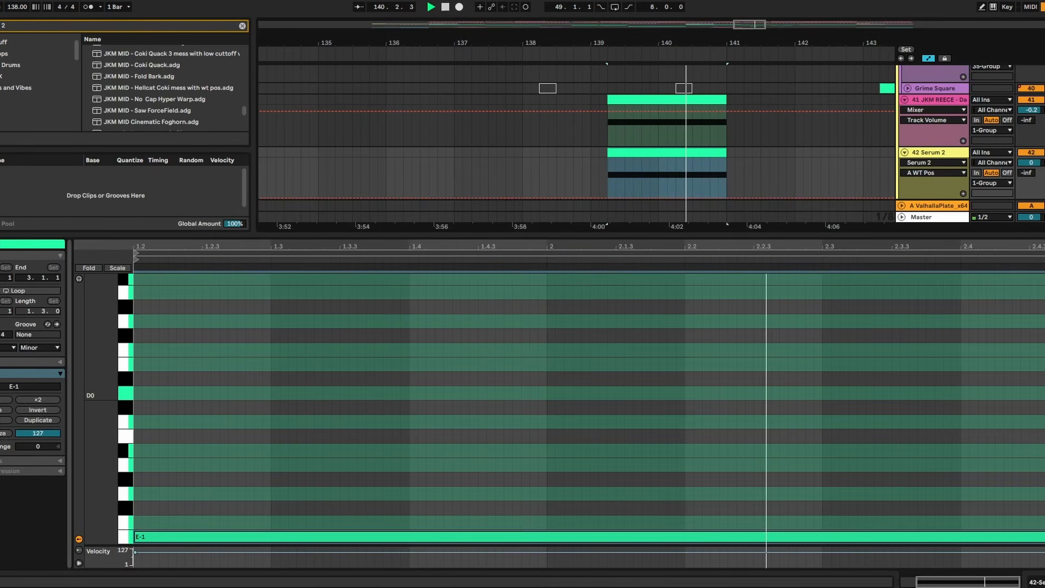
pyautogui.press('space')
pyautogui.press('space')
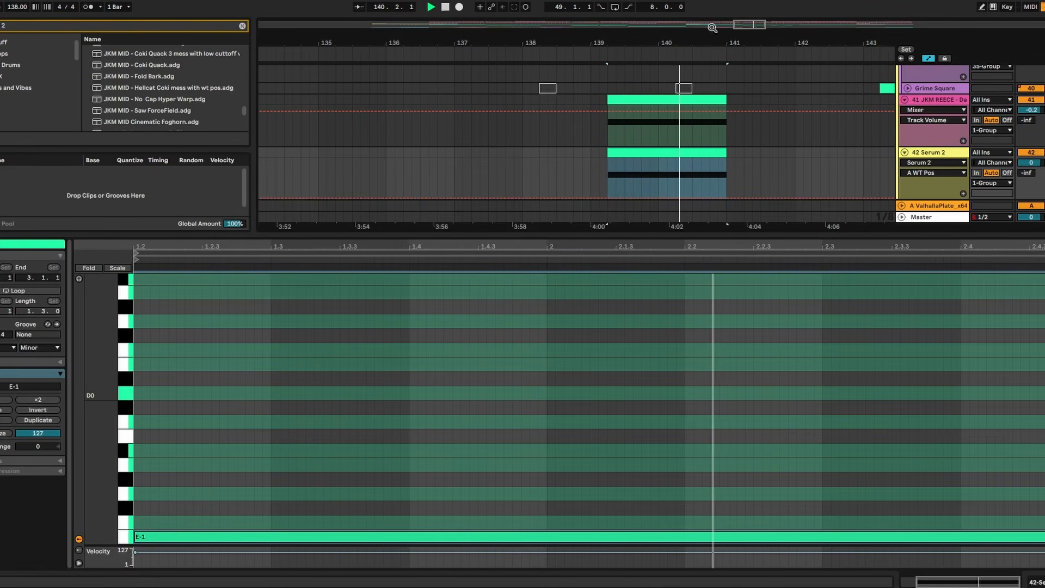
pyautogui.moveTo(692, 30)
pyautogui.mouseDown()
pyautogui.moveTo(692, 77)
pyautogui.moveTo(694, 35)
pyautogui.mouseUp()
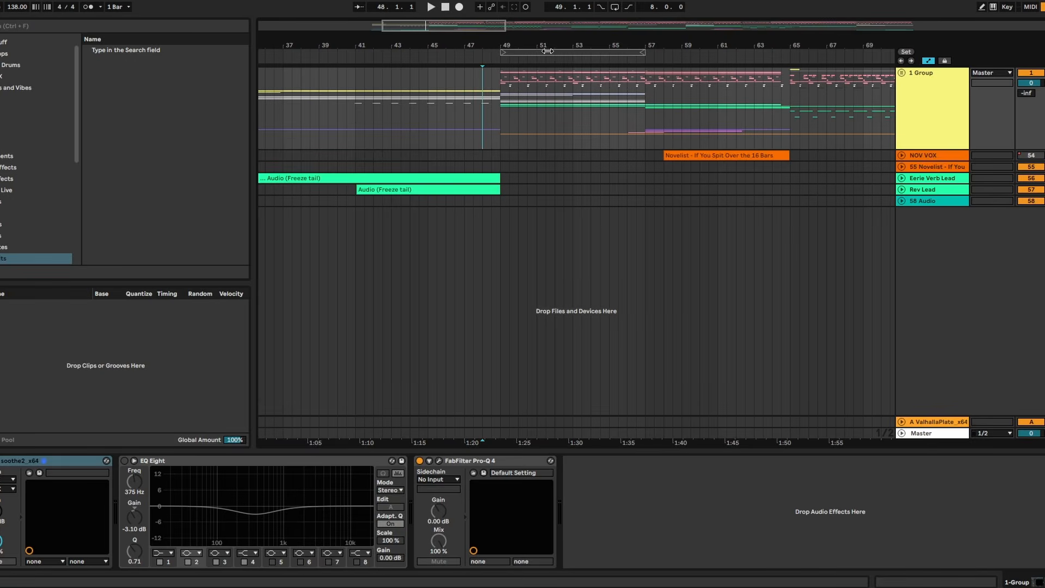
# - Record a one-beat resample from bar 65 onto a new audio track in the Spice group
pyautogui.moveTo(548, 51); pyautogui.dragTo(554, 133)
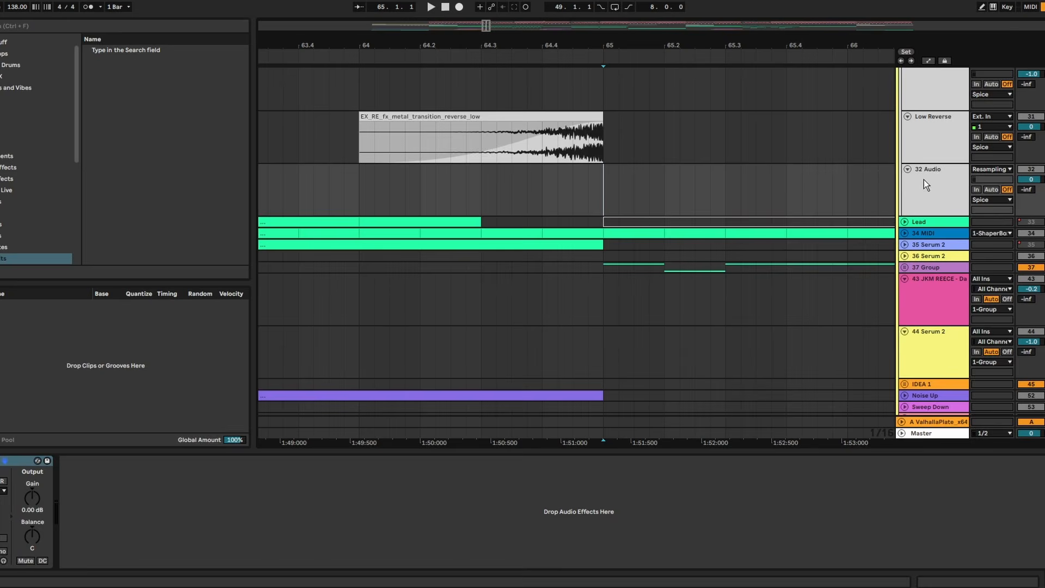
pyautogui.press('F9')
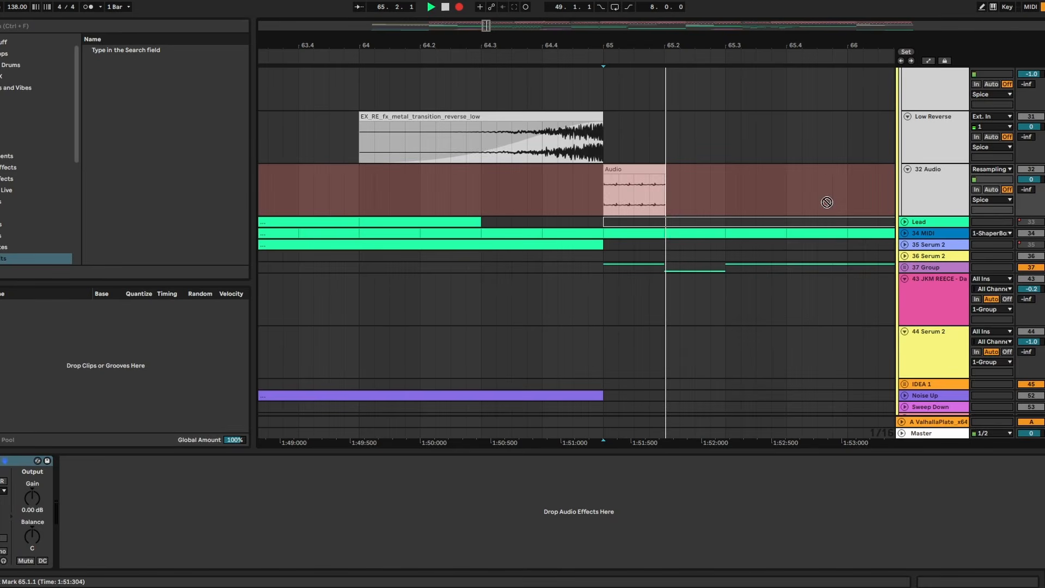
pyautogui.press('space')
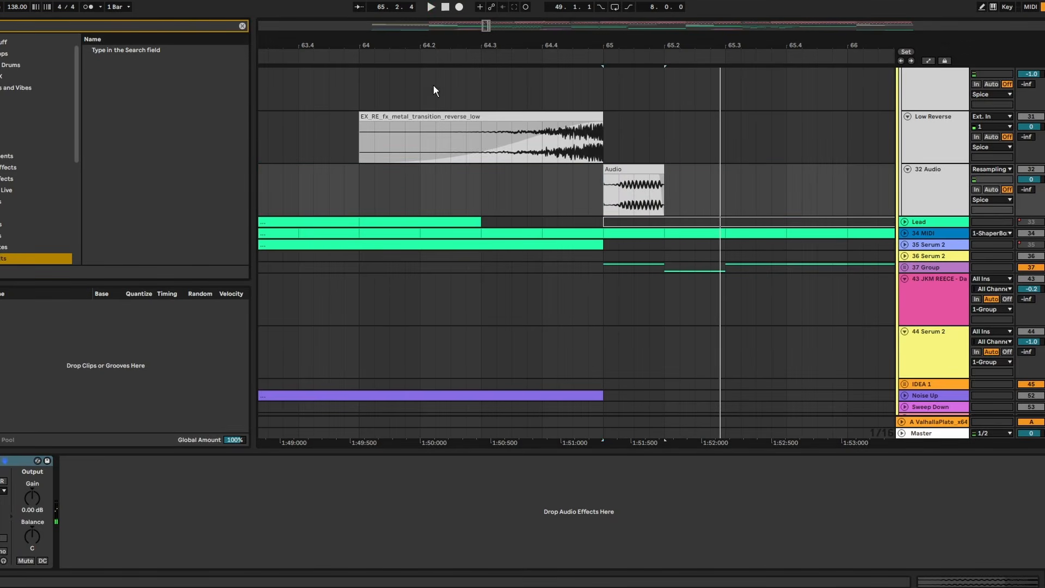
# - Add Reverb at 100% dry/wet with 2.89 s decay to the resampled track, freeze it and place the reverb tail leading into bar 65
pyautogui.write('reverb')
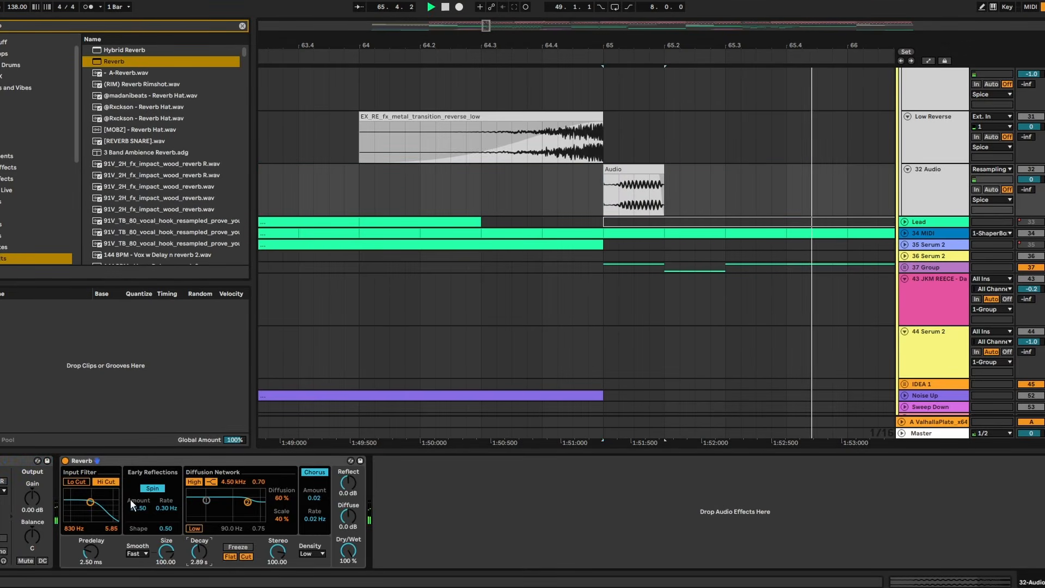
pyautogui.rightClick(947, 188)
pyautogui.click(986, 304)
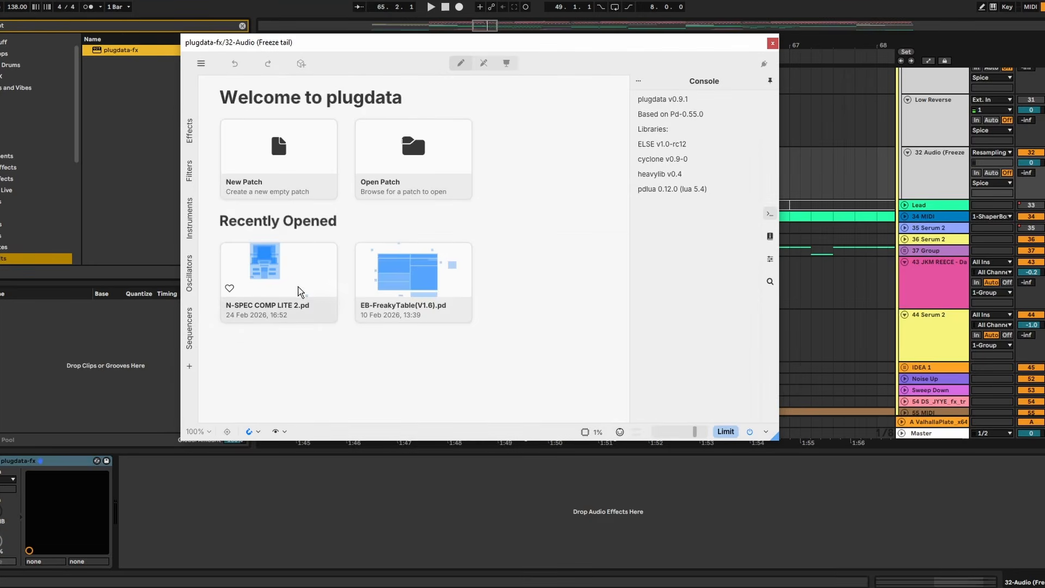
# - Load the N-SPEC COMP LITE 2 patch in plugdata-fx on the freeze-tail track and play the transition clip
pyautogui.click(298, 291)
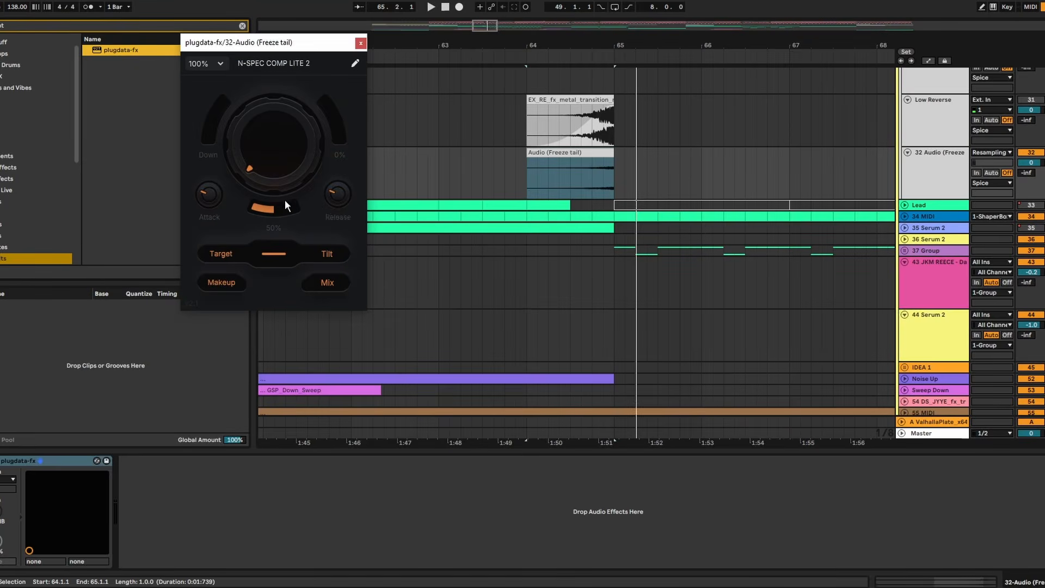
pyautogui.click(581, 179)
pyautogui.press('space')
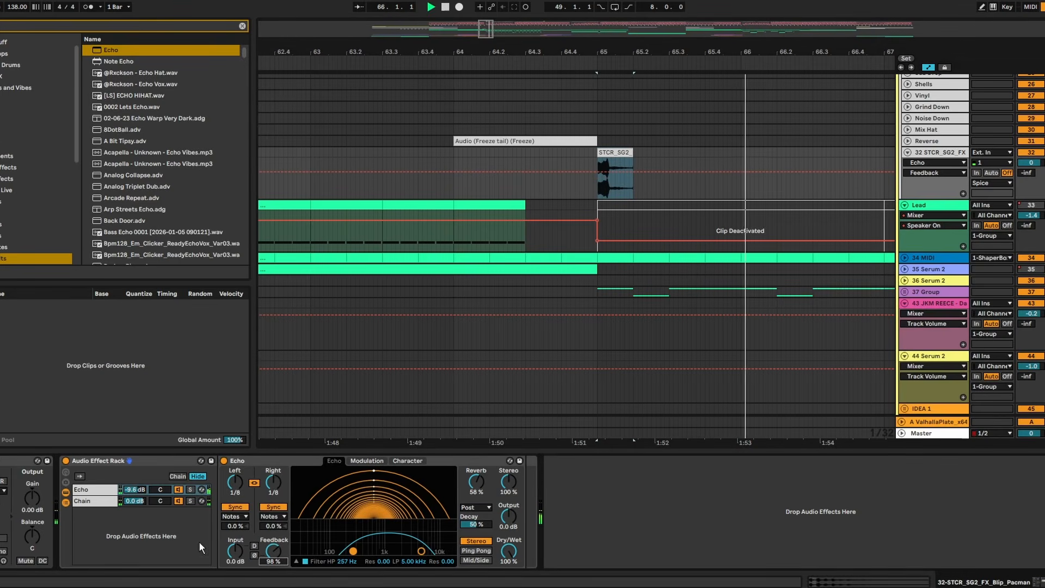
# - Balance the blip track's effect rack at -3.6 dB for Echo and -2.0 dB for Chain, with the track volume at -1.0 dB
pyautogui.press('space')
pyautogui.press('space')
pyautogui.moveTo(134, 492)
pyautogui.mouseDown()
pyautogui.moveTo(134, 479)
pyautogui.moveTo(135, 504)
pyautogui.mouseUp()
pyautogui.moveTo(1031, 163); pyautogui.dragTo(1031, 166)
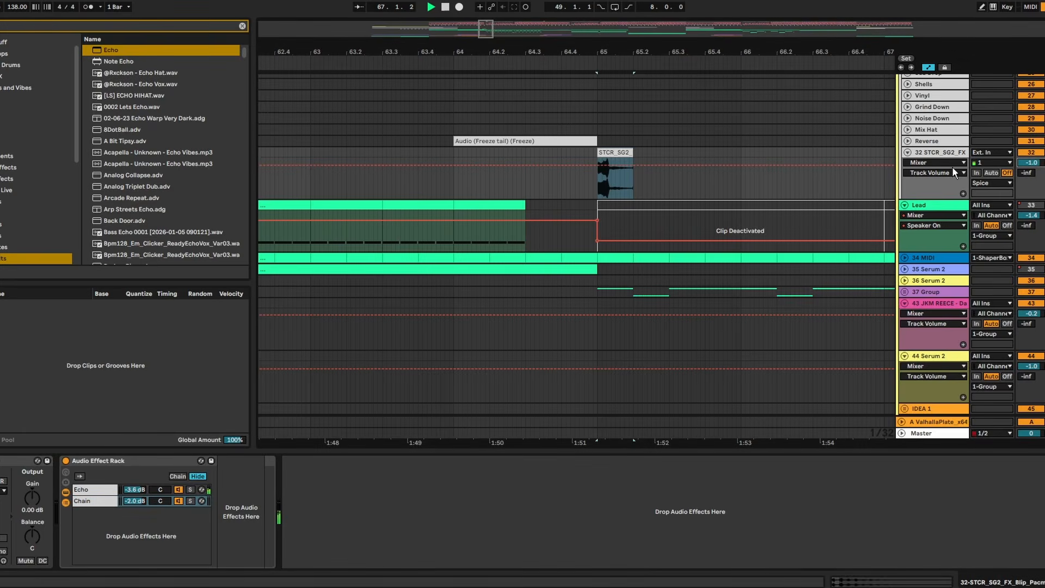
# - Place the STCR_SG2_FX blip clip at bar 73, set its track volume to -9.0 dB and play into it
pyautogui.click(353, 130)
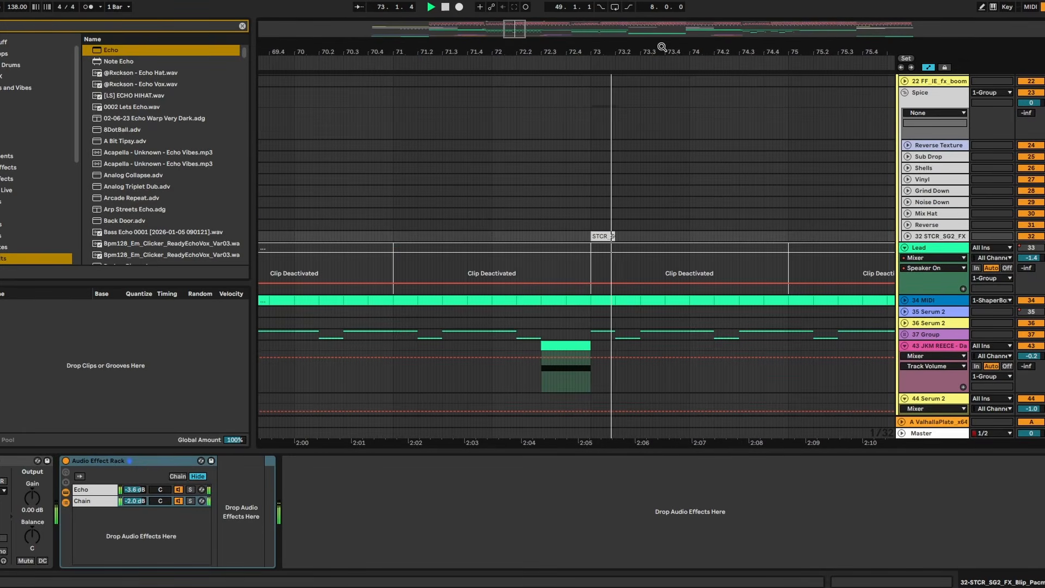
pyautogui.click(907, 236)
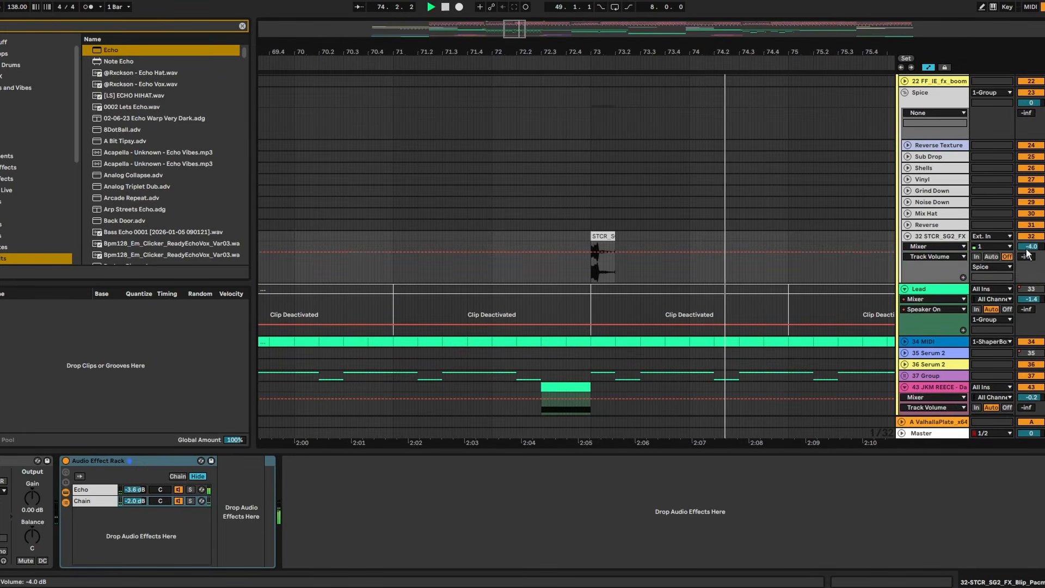
pyautogui.click(532, 230)
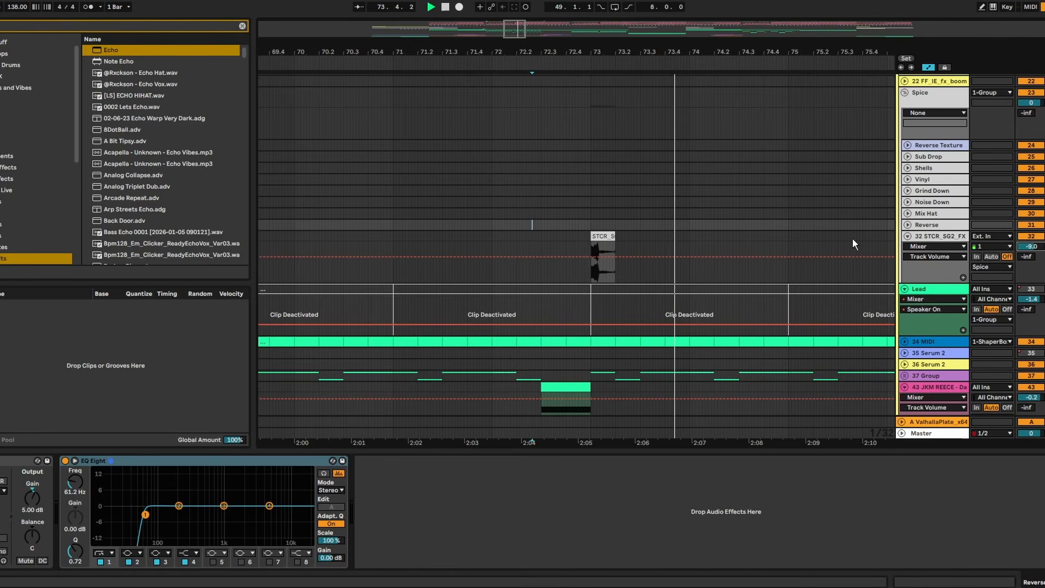
# - Duplicate the eight-bar section with the blip from bar 73 to bar 81 and delete the blip at bar 73
pyautogui.moveTo(537, 52); pyautogui.dragTo(519, 21)
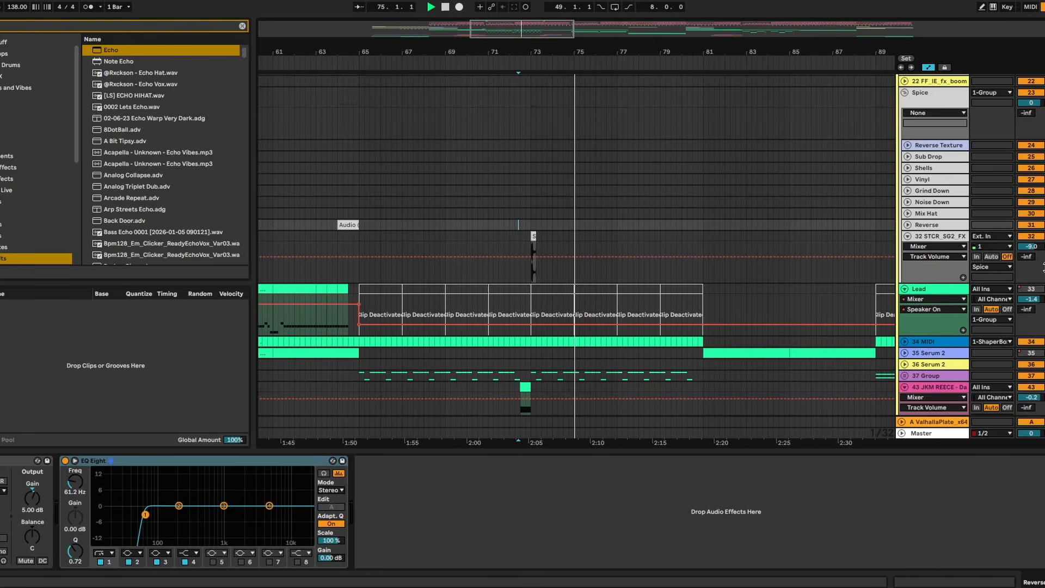
pyautogui.moveTo(703, 245); pyautogui.dragTo(529, 234)
pyautogui.press('space')
pyautogui.hotkey('ctrl', 'd')
pyautogui.press('space')
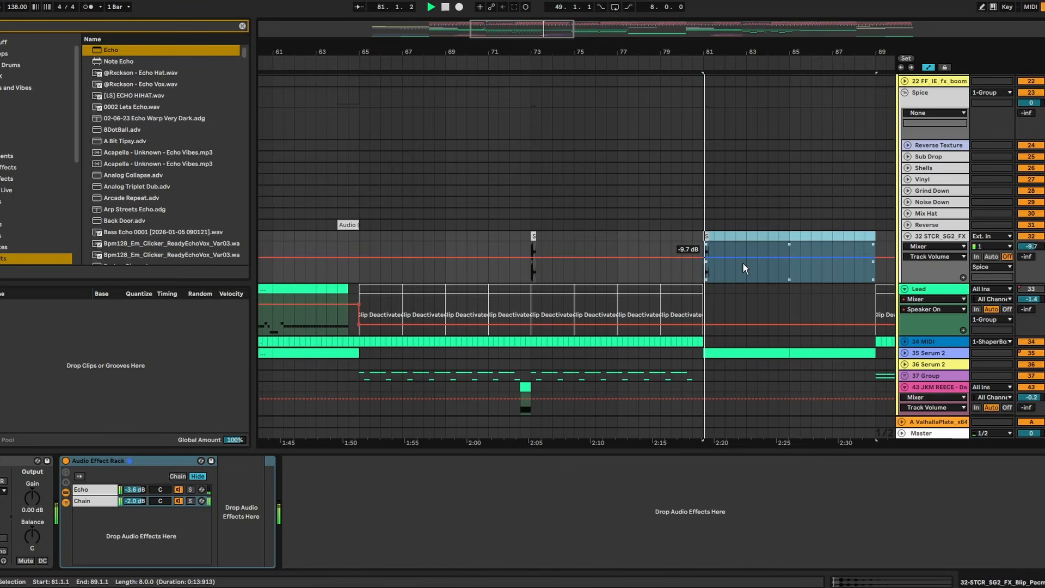
pyautogui.moveTo(617, 234); pyautogui.dragTo(498, 240)
pyautogui.press('Delete')
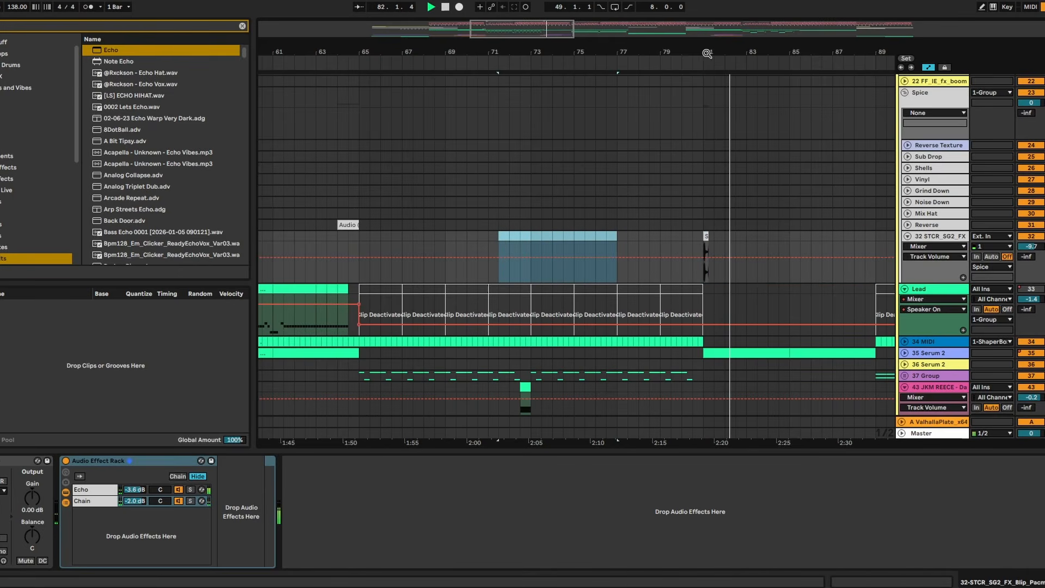
# - Set both Echo delay channels on the blip track to Dotted sync mode
pyautogui.scroll(5, 702, 237)
pyautogui.press('space')
pyautogui.click(943, 239)
pyautogui.click(138, 490)
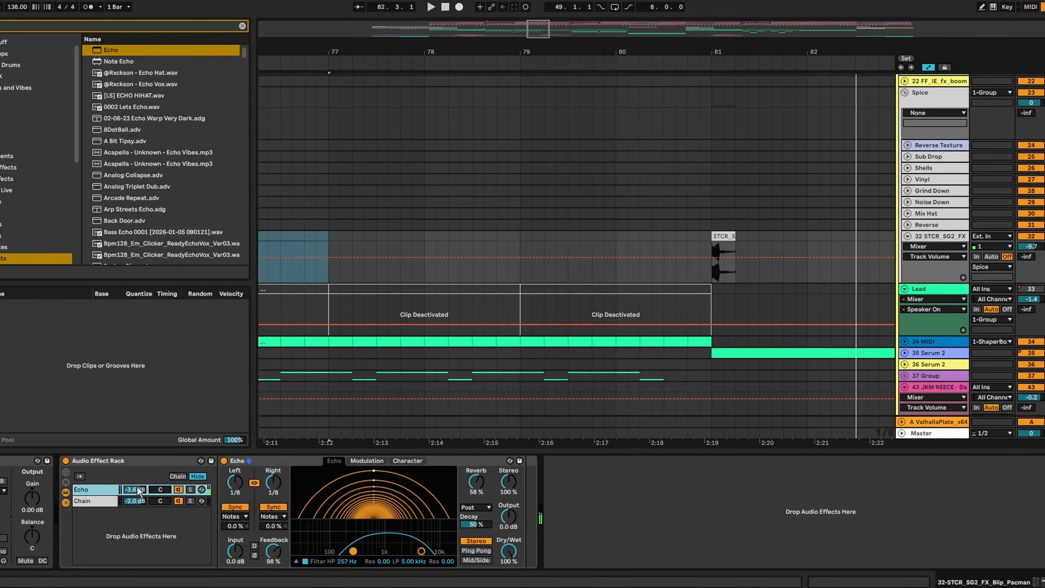
pyautogui.click(267, 520)
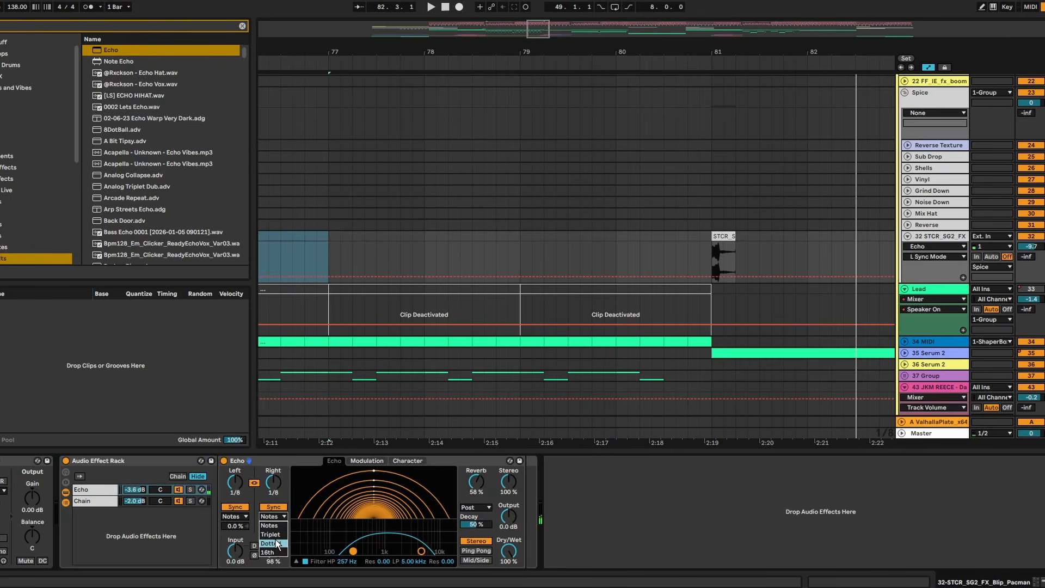
pyautogui.click(281, 544)
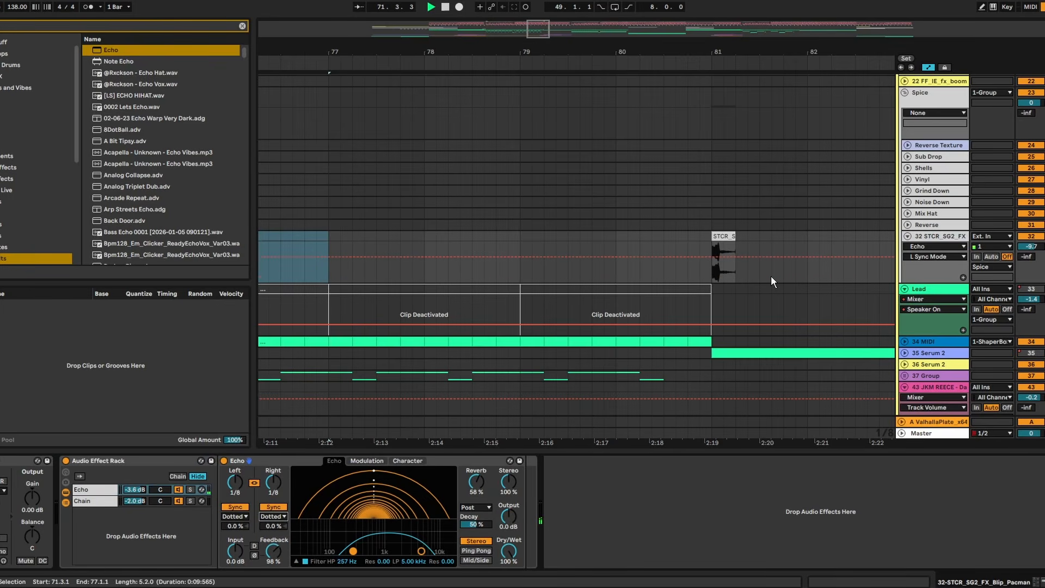
# - Add Thermal to the blip track and raise its Stage 1 drive to about 17.4 dB while playing from bar 81
pyautogui.click(724, 256)
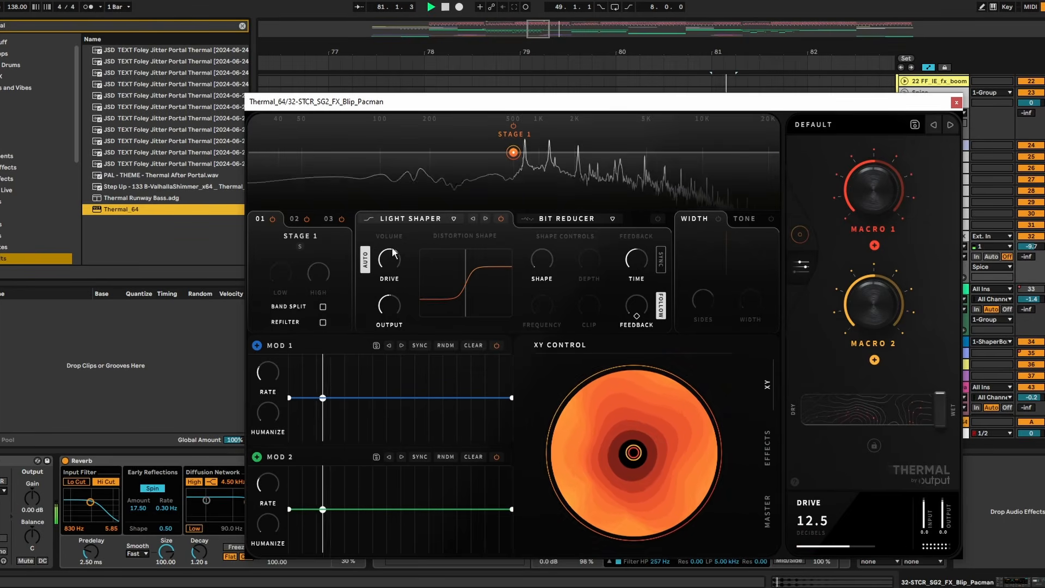
pyautogui.moveTo(395, 266); pyautogui.dragTo(395, 260)
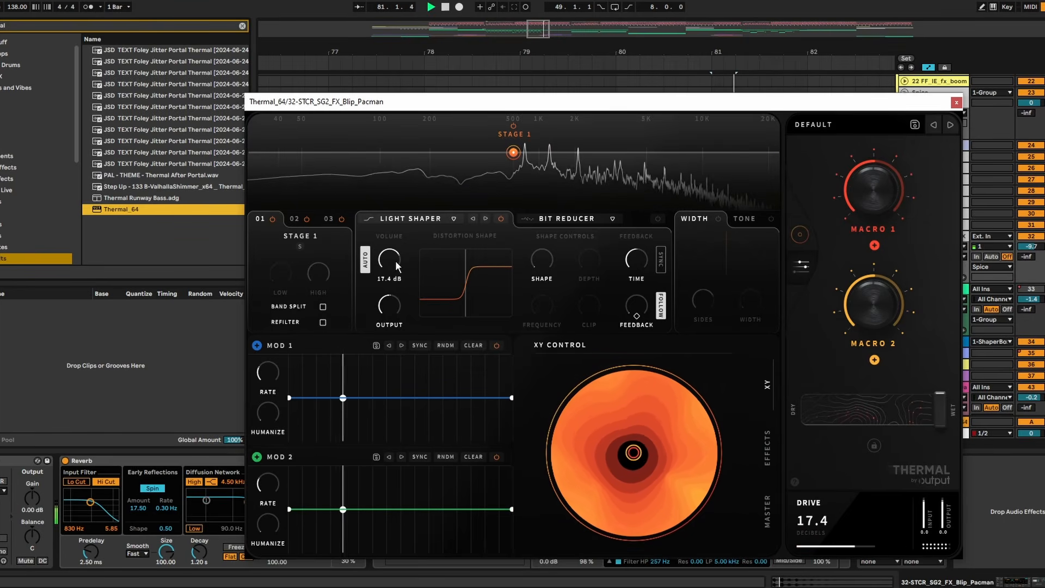
pyautogui.click(957, 102)
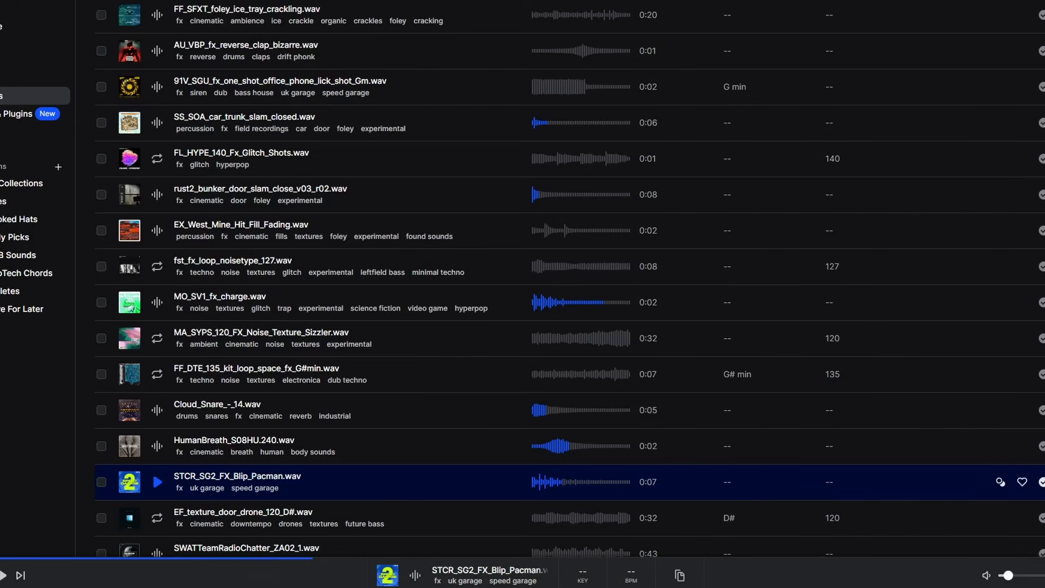
# - Switch to the sample library, find OS_LL_SFX_Room_Noise and place it for one beat at bar 65 in the Spice group
pyautogui.scroll(6, 570, 294)
pyautogui.click(958, 191)
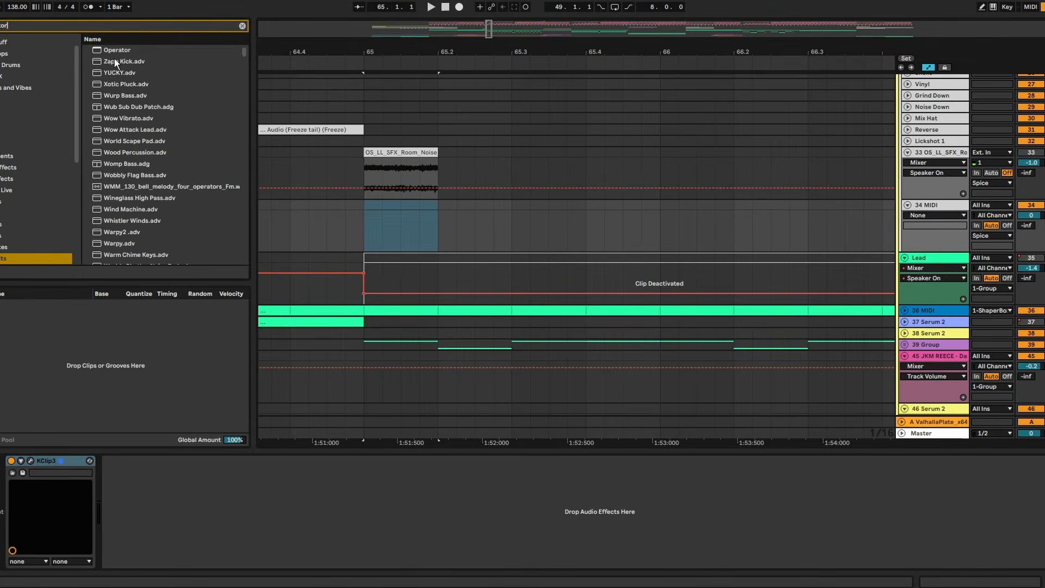
# - Load Operator with the NoW wave on the MIDI track below the room noise and write a one-beat G3 note at bar 65
pyautogui.moveTo(115, 51); pyautogui.dragTo(925, 204)
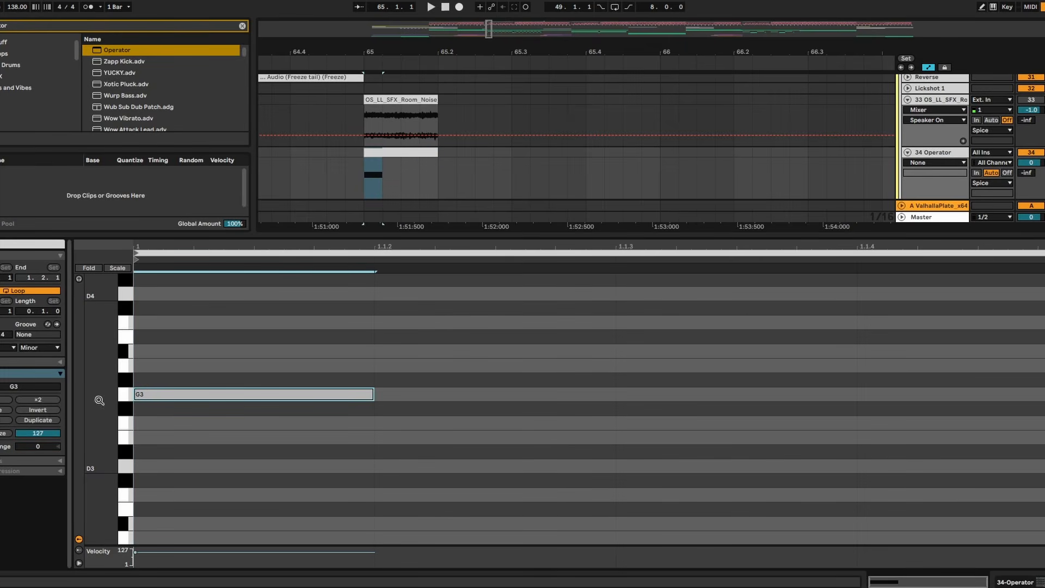
pyautogui.click(4, 420)
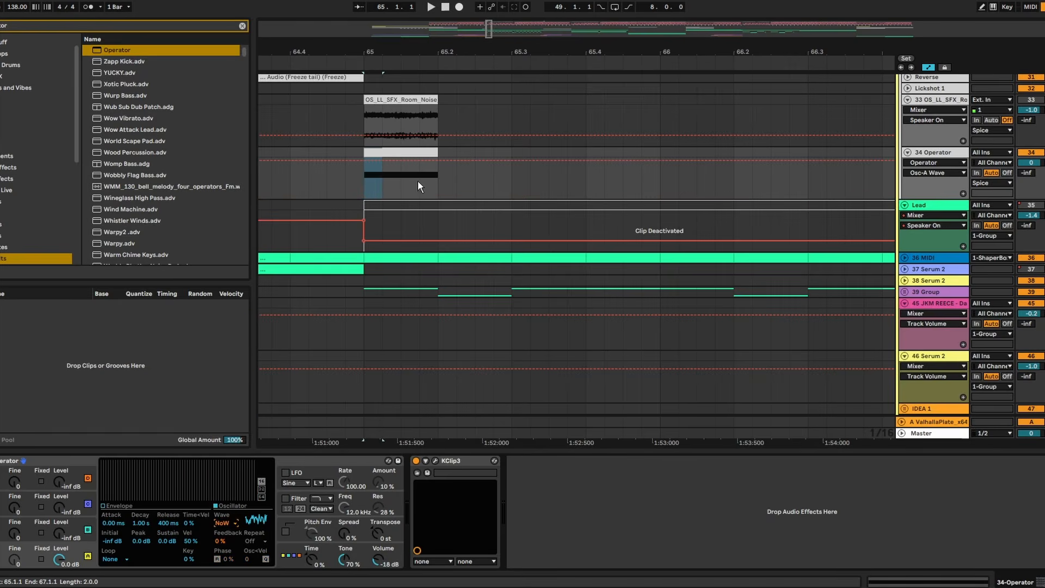
pyautogui.click(422, 152)
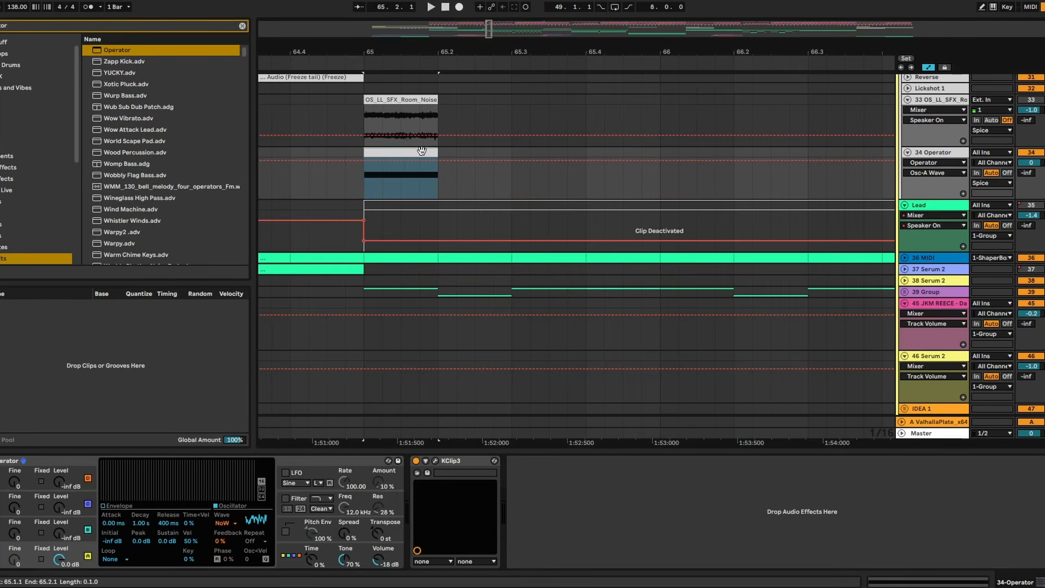
pyautogui.press('space')
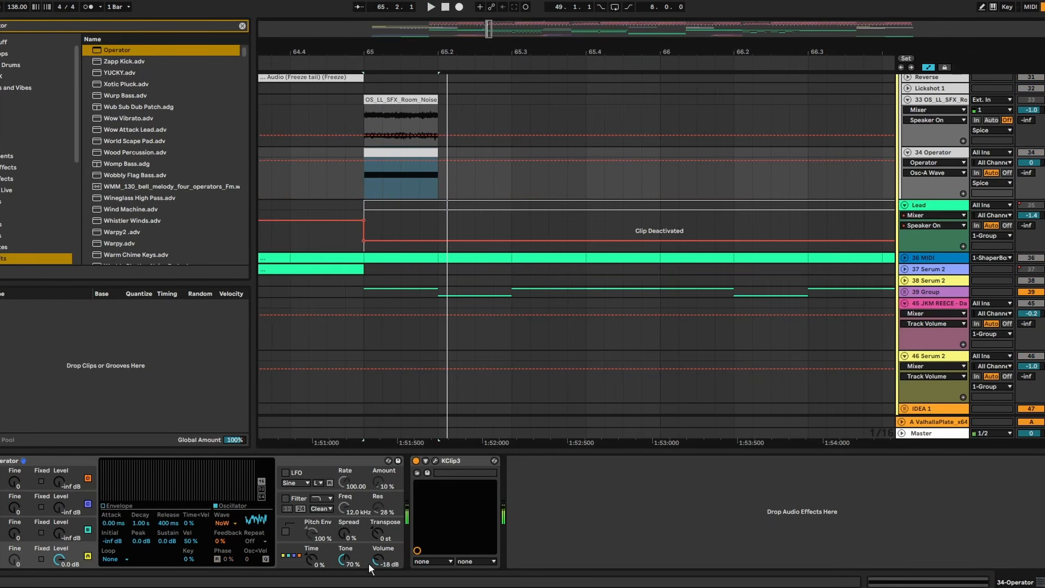
# - Add FabFilter Pro-Q 4 to the Operator track with a low cut and a -2.70 dB bell at about 5528.8 Hz
pyautogui.hotkey('ctrl', 'f')
pyautogui.write('pro q')
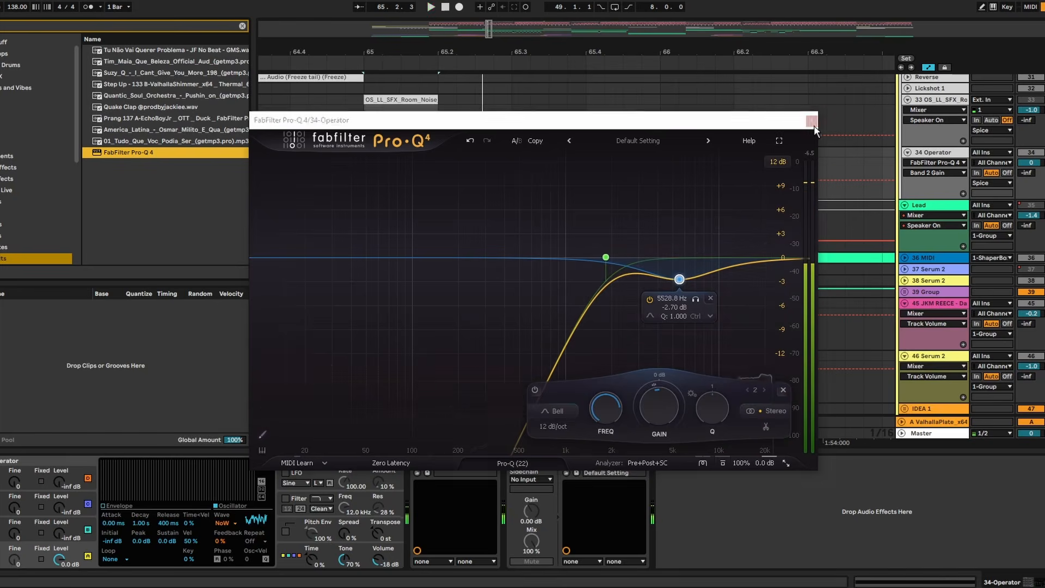
pyautogui.click(812, 123)
pyautogui.click(334, 165)
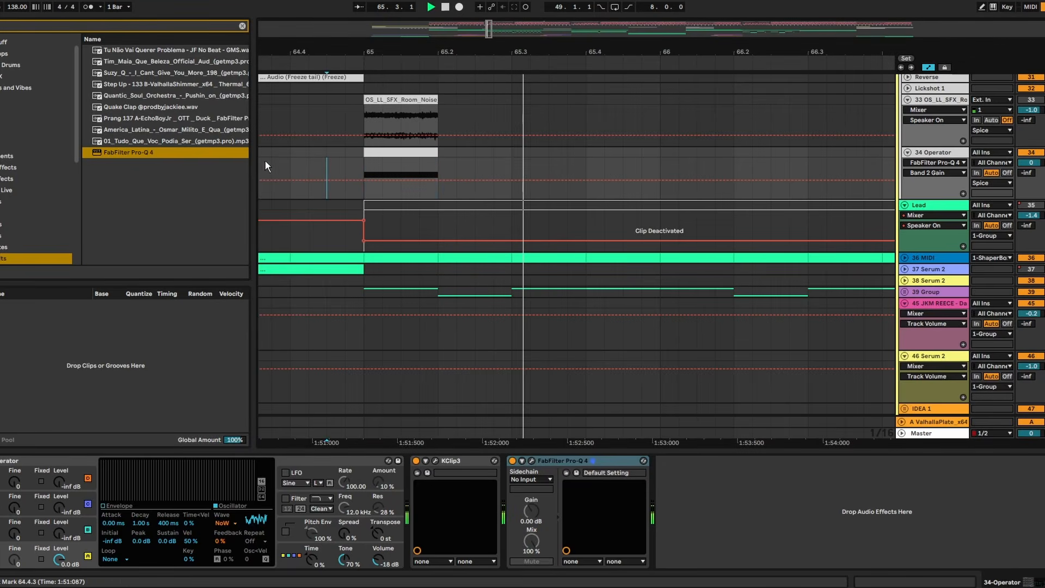
pyautogui.click(271, 164)
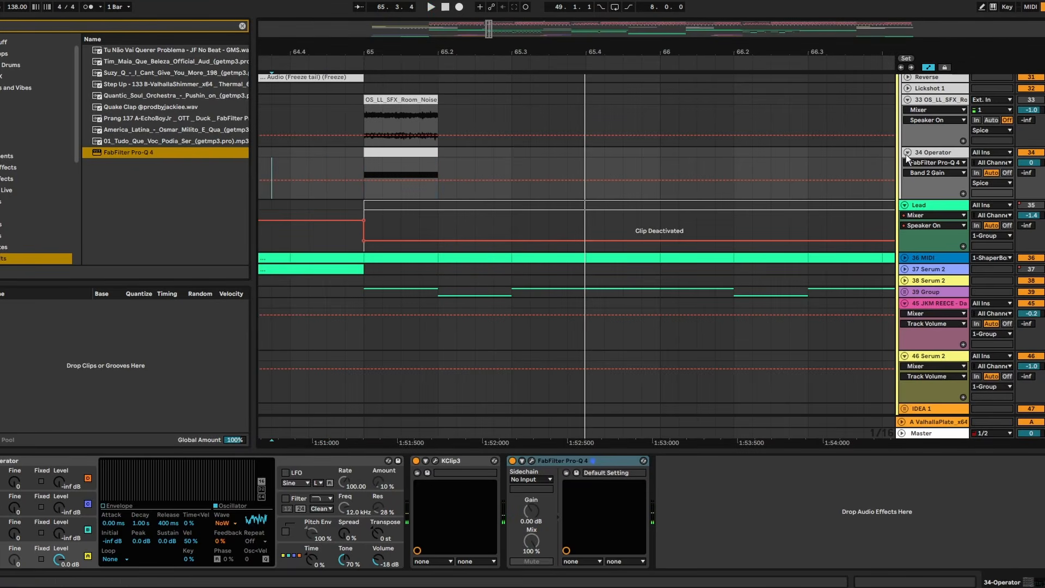
# - Add FLVTTER sidechained to Grime Square on the Operator track and lower its sidechain input volume during playback
pyautogui.press('Up')
pyautogui.press('Down')
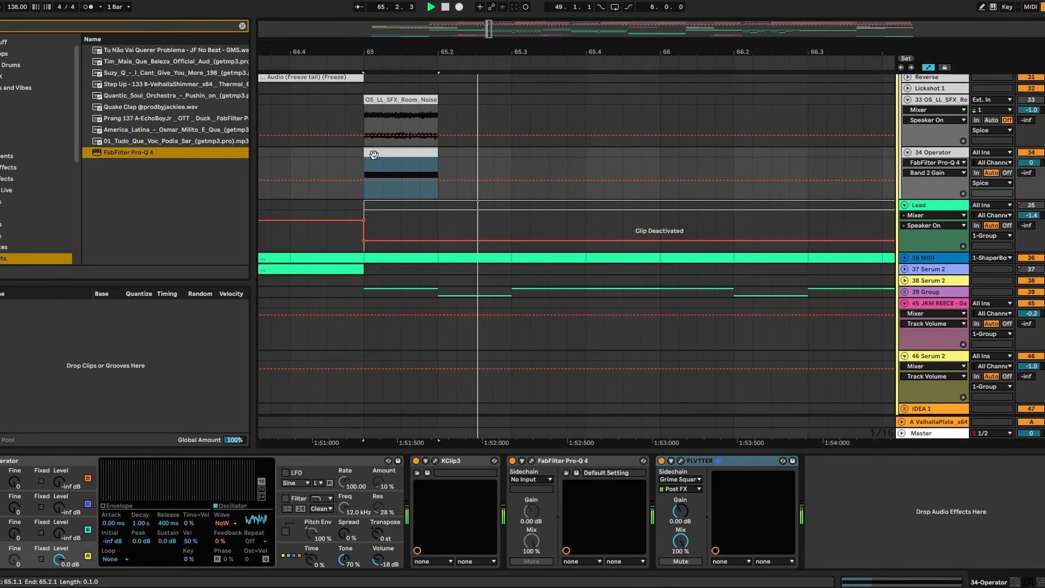
pyautogui.click(682, 461)
pyautogui.press('space')
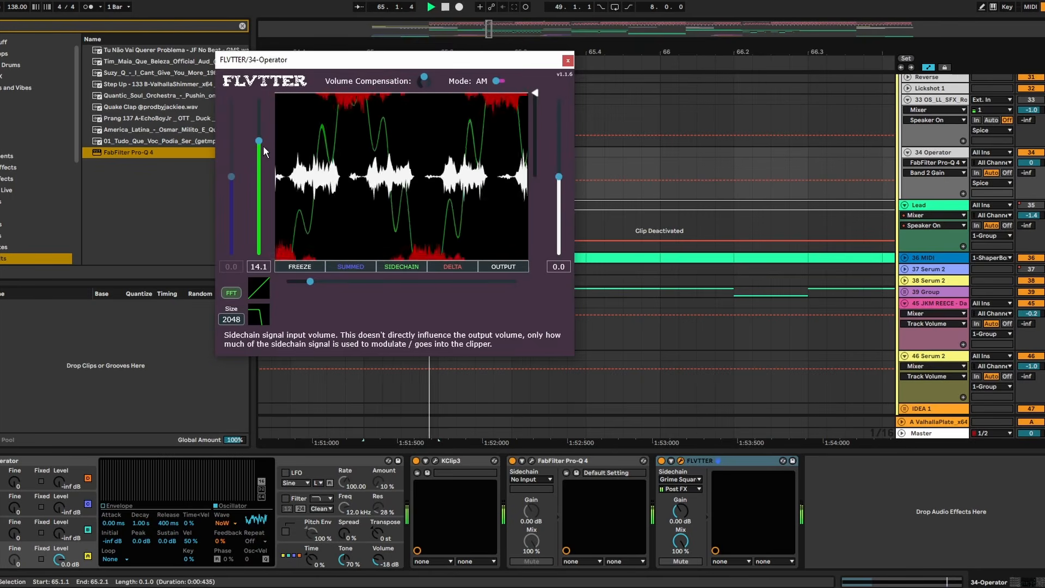
pyautogui.moveTo(263, 145); pyautogui.dragTo(264, 164)
pyautogui.press('space')
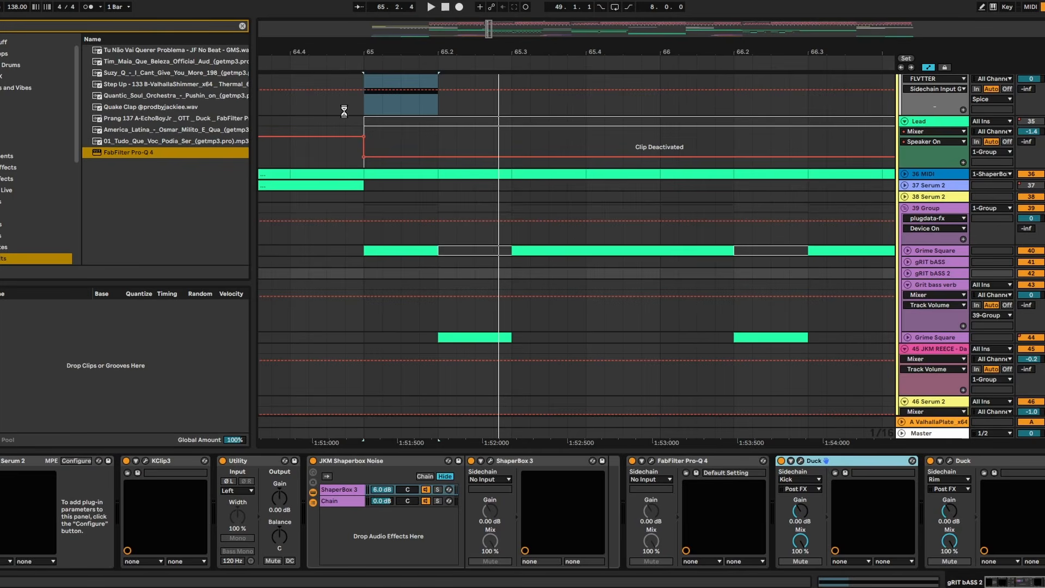
# - Copy the kick-sidechained Duck from gRIT bASS 2 to the end of the Operator chain and play bar 65
pyautogui.scroll(2, 414, 147)
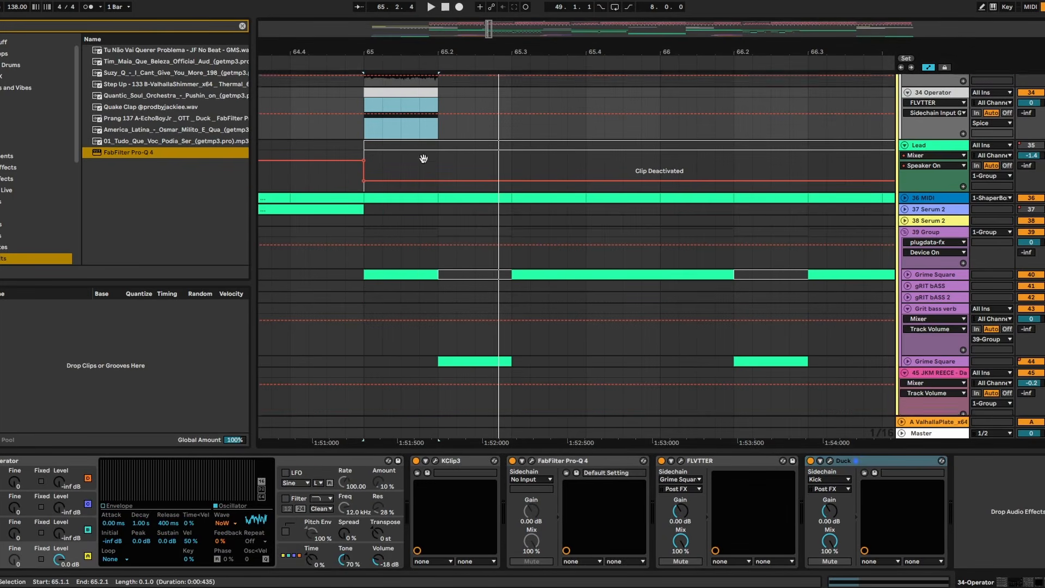
pyautogui.press('space')
pyautogui.click(295, 123)
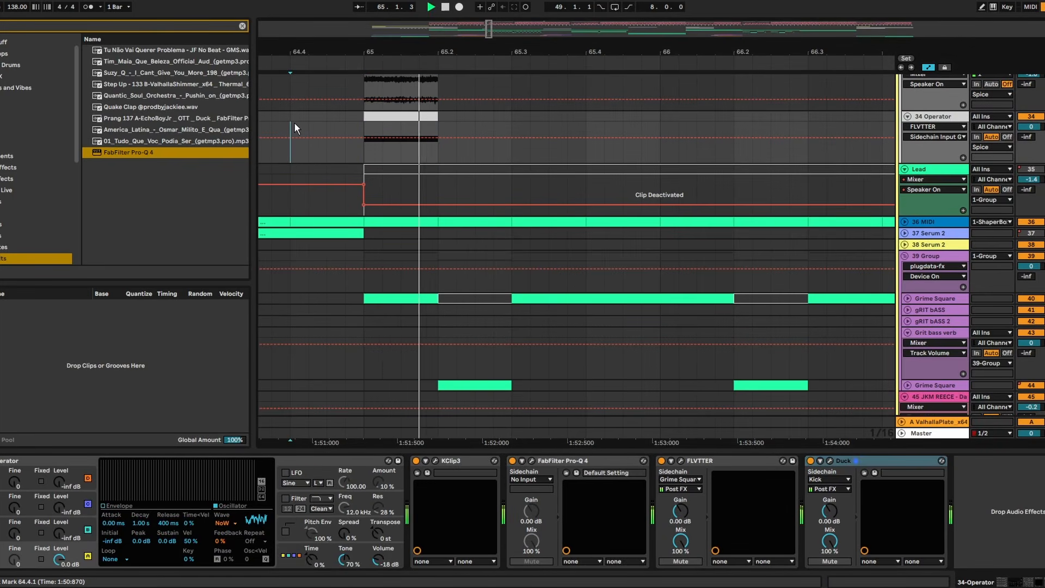
# - Set the Operator track to -5.0 dB and its Pro-Q 4 low cut to about 3857.9 Hz at 30 dB/oct
pyautogui.press('-')
pyautogui.press('-')
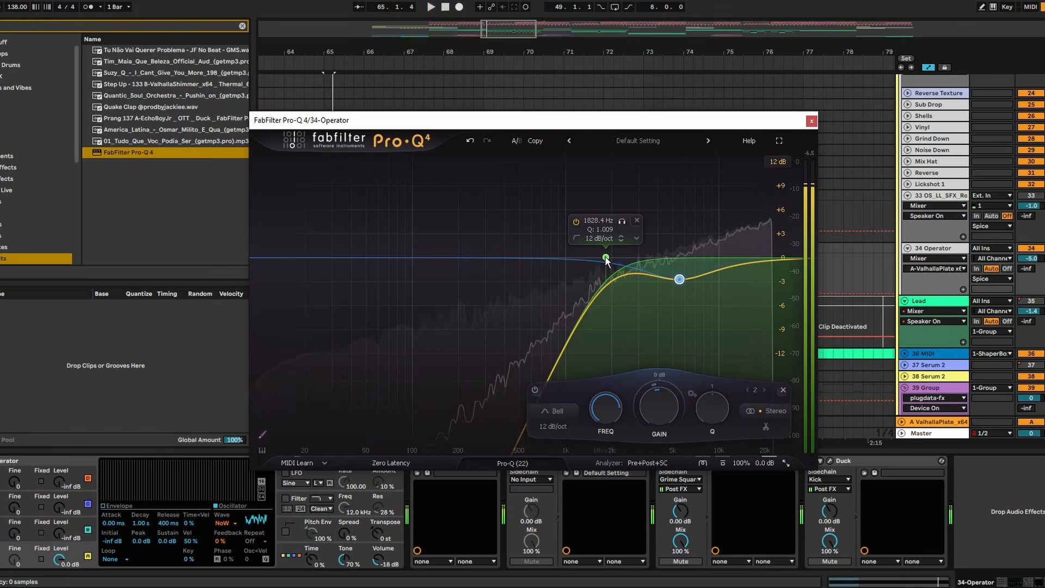
pyautogui.moveTo(551, 254); pyautogui.dragTo(656, 255)
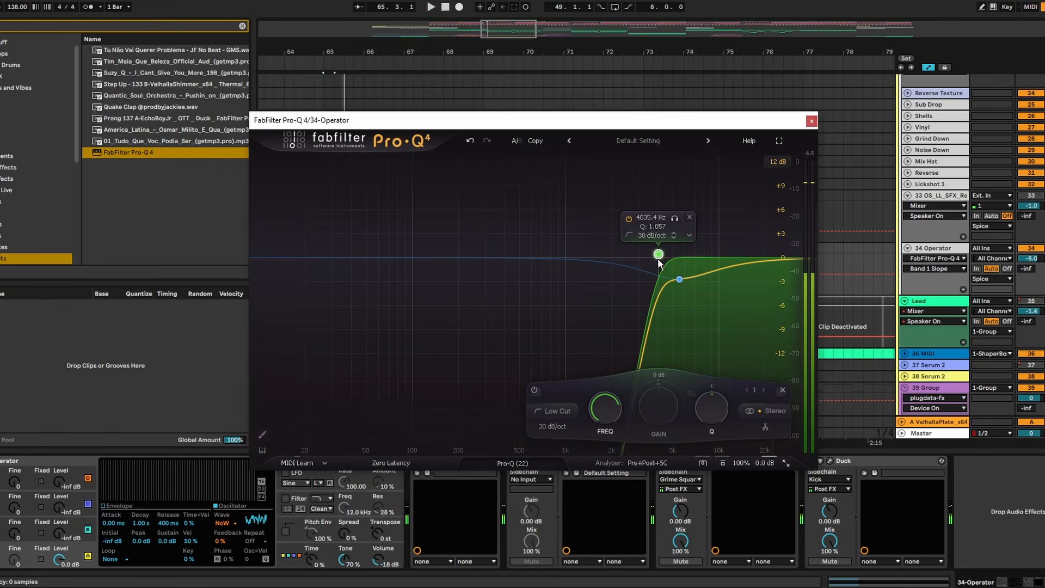
pyautogui.click(811, 121)
# - Set the sidechain input volume of the Operator track's FLVTTER to 17.1 while playing into bar 65
pyautogui.click(315, 220)
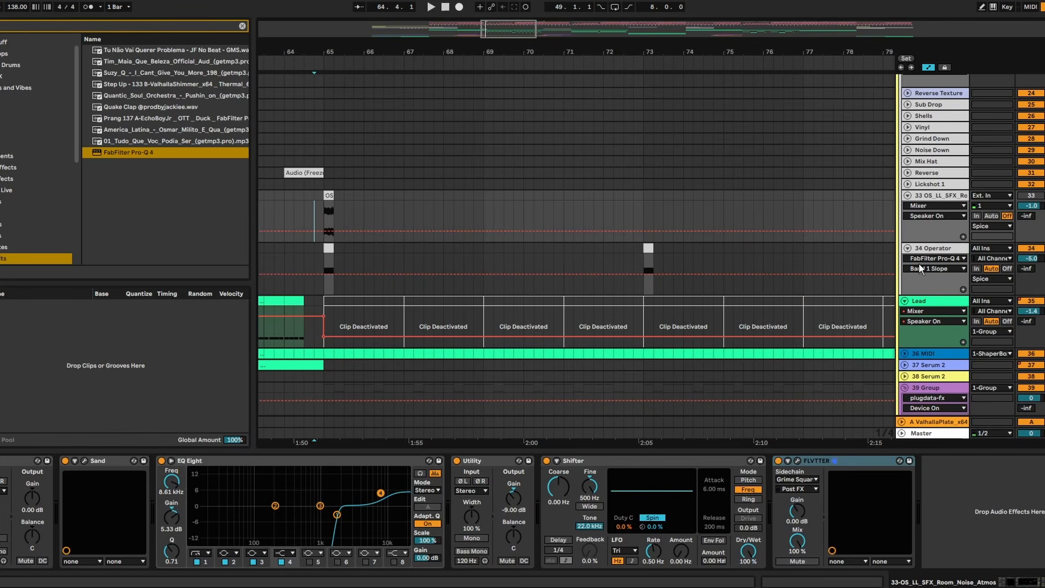
pyautogui.click(936, 250)
pyautogui.press('space')
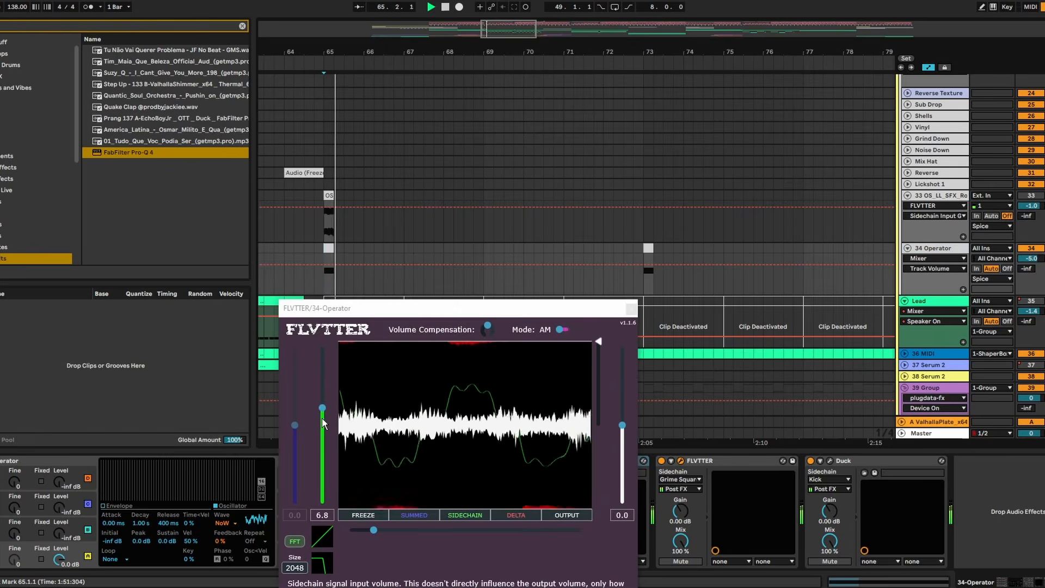
pyautogui.press('space')
pyautogui.press('space')
pyautogui.moveTo(323, 425); pyautogui.dragTo(325, 378)
pyautogui.press('space')
pyautogui.press('space')
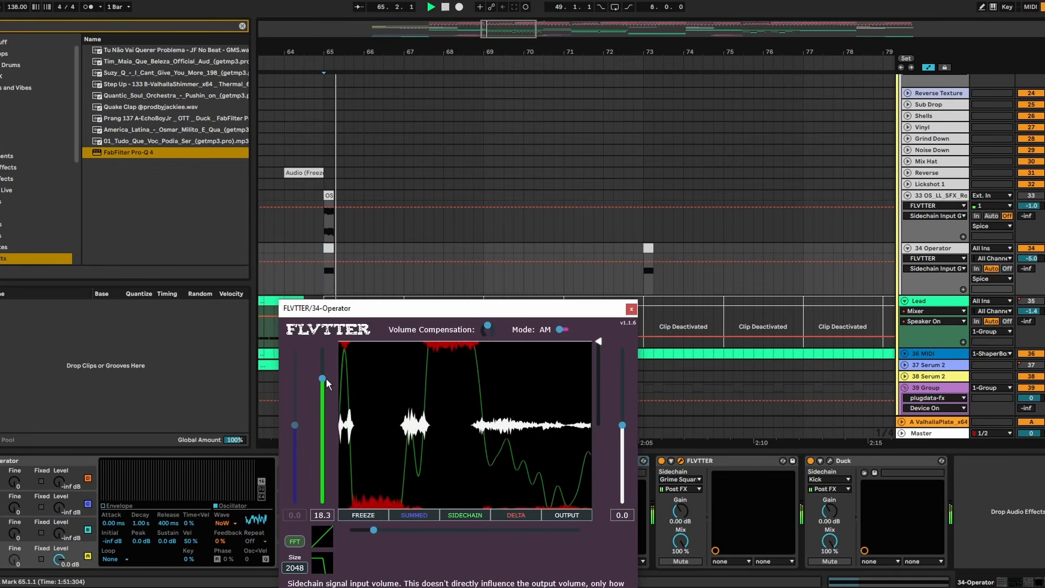
pyautogui.click(294, 236)
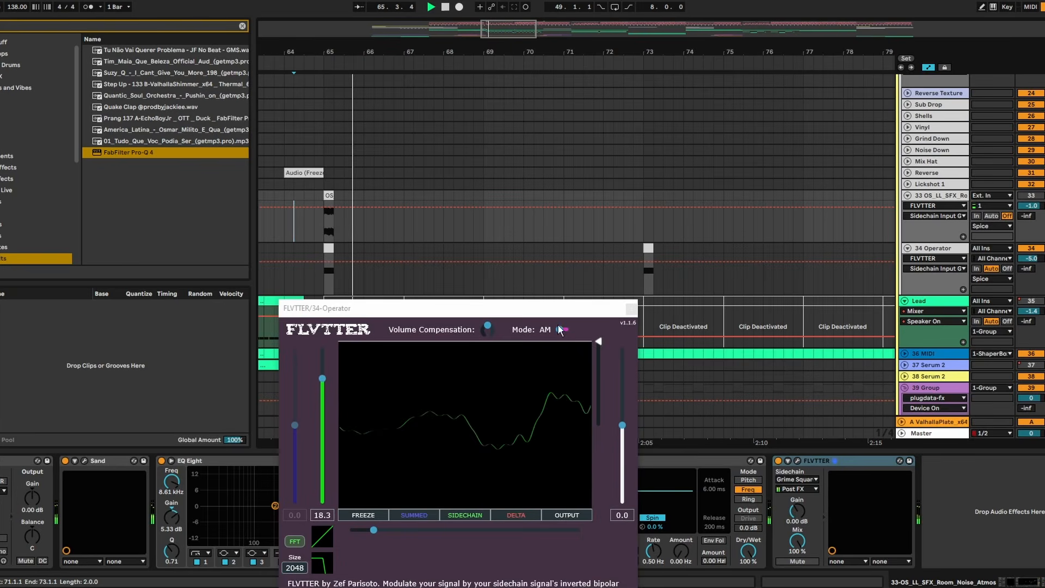
pyautogui.moveTo(323, 382); pyautogui.dragTo(323, 384)
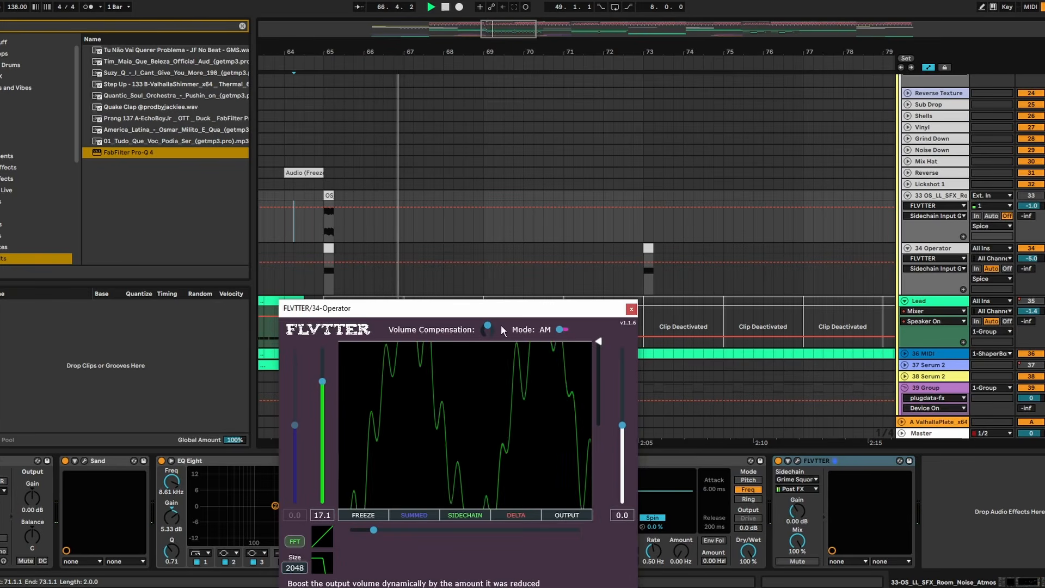
pyautogui.click(632, 310)
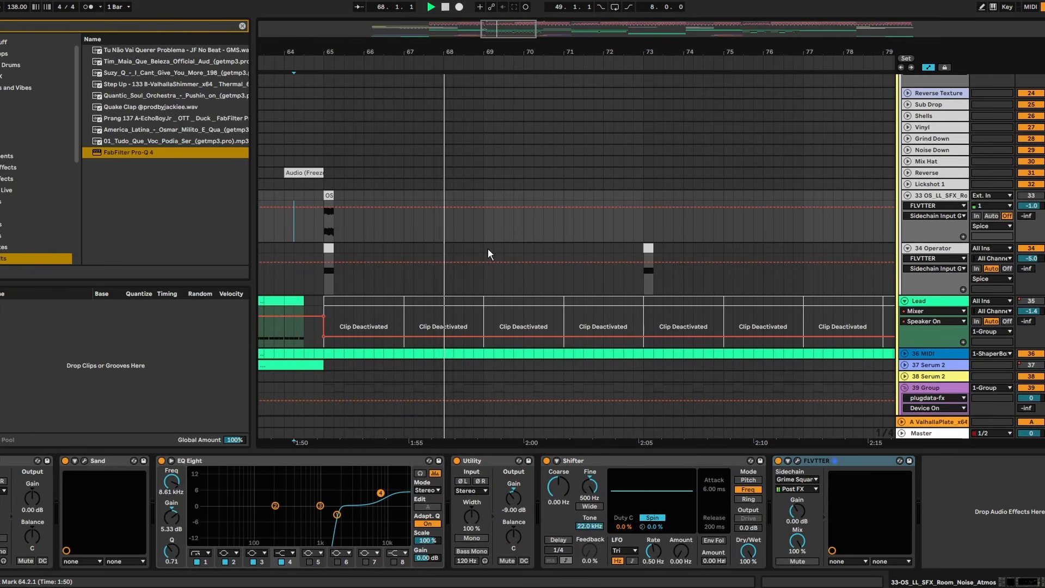
# - Repeat the Operator noise hit every four bars by duplicating bars 65–69 and then bars 65–73 up to bar 81
pyautogui.moveTo(484, 247); pyautogui.dragTo(322, 253)
pyautogui.hotkey('ctrl', 'd')
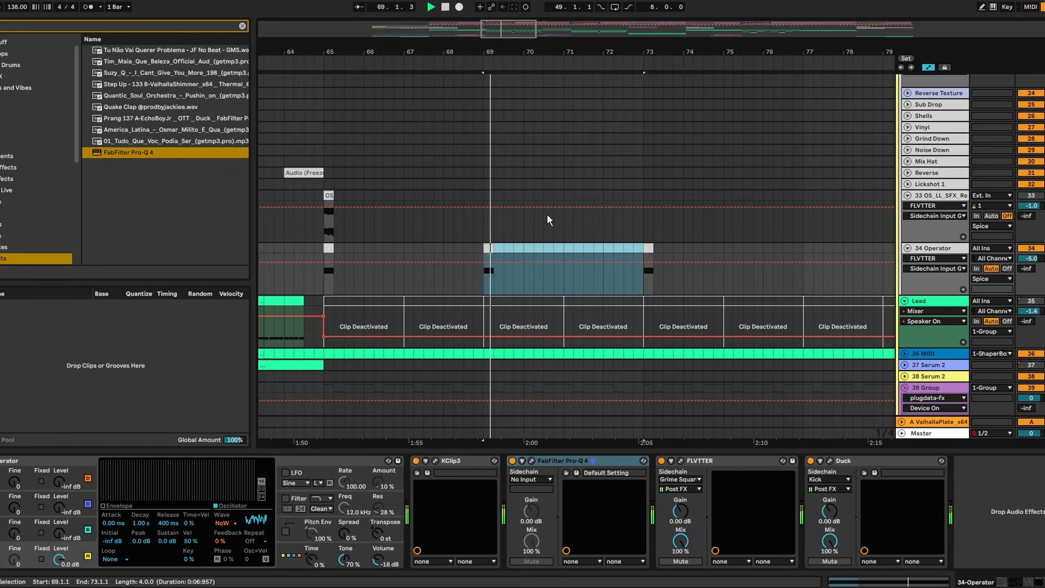
pyautogui.moveTo(639, 249); pyautogui.dragTo(325, 249)
pyautogui.hotkey('ctrl', 'd')
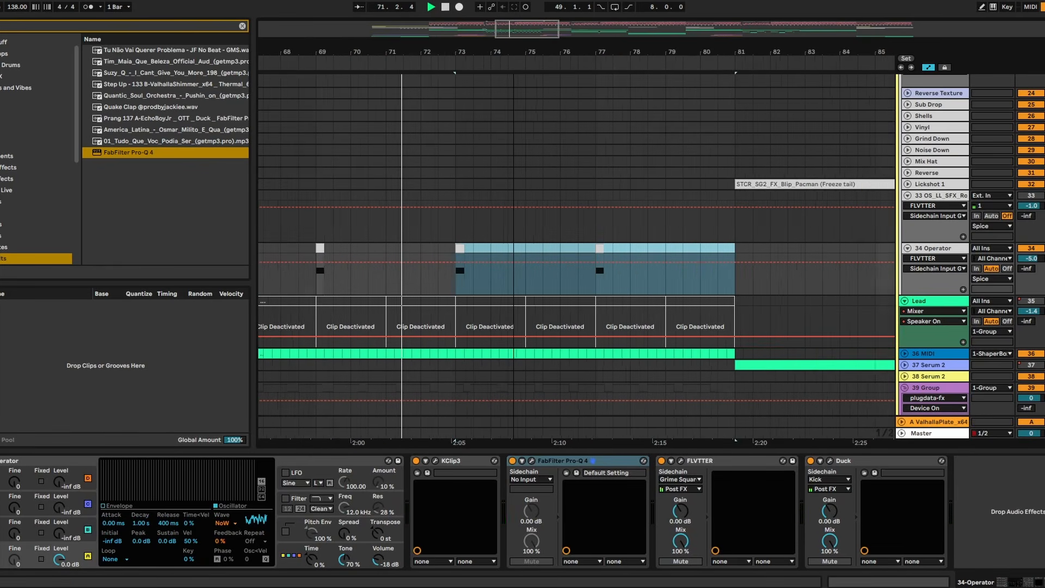
# - Duplicate the NOV VOX track, delete the copy's track automation and clear its clips from bar 49 to bar 157
pyautogui.moveTo(514, 66); pyautogui.dragTo(516, 55)
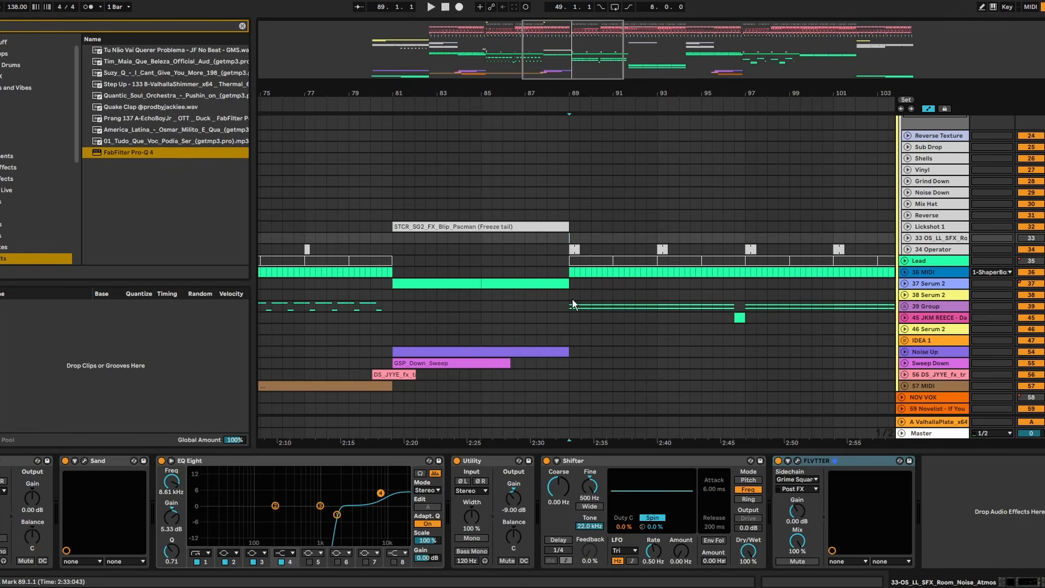
pyautogui.press('space')
pyautogui.scroll(-3, 704, 312)
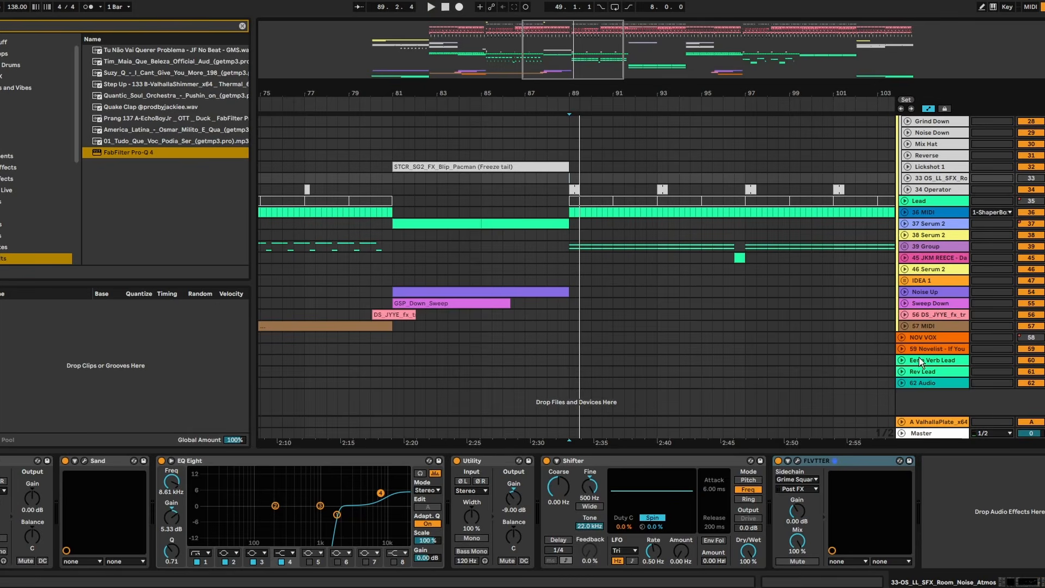
pyautogui.click(920, 338)
pyautogui.hotkey('ctrl', 'd')
pyautogui.rightClick(1034, 348)
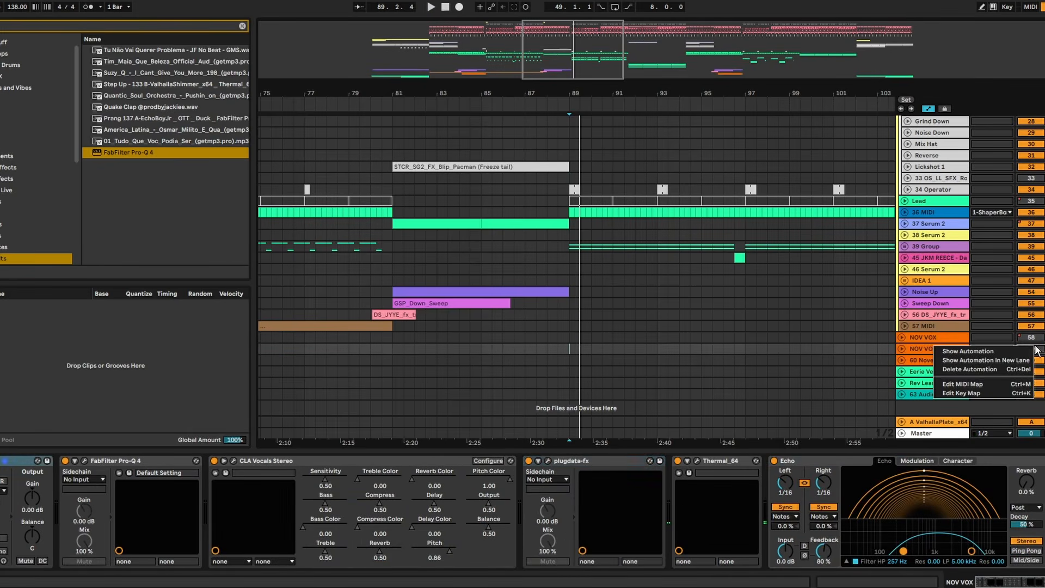
pyautogui.click(1007, 369)
pyautogui.press('w')
pyautogui.moveTo(703, 348); pyautogui.dragTo(392, 347)
pyautogui.press('Delete')
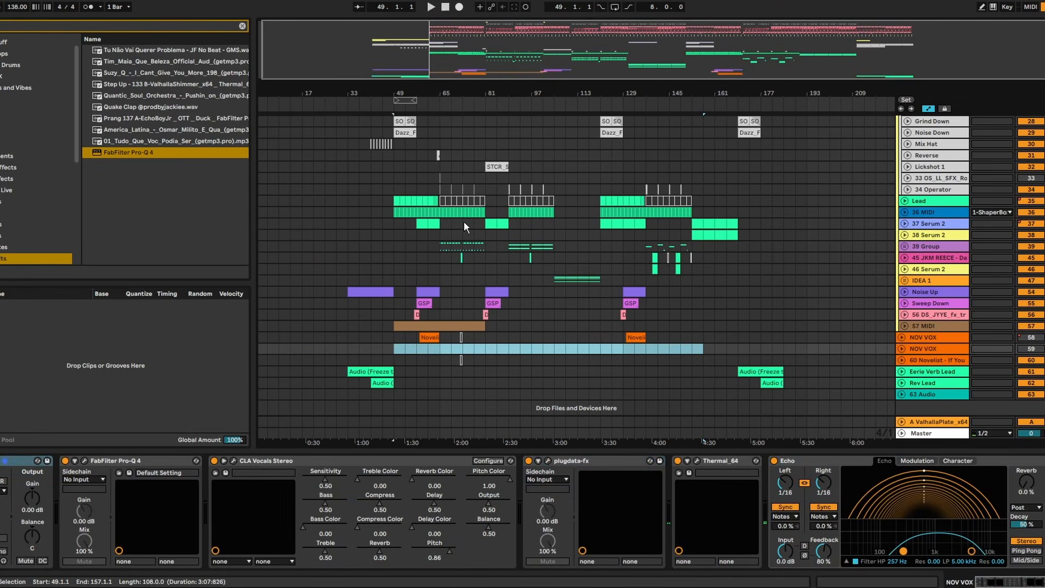
# - Copy the SC2_com vocal at bar 88.3 onto the Novelist track, play it and open that track's devices
pyautogui.moveTo(500, 92); pyautogui.dragTo(501, 163)
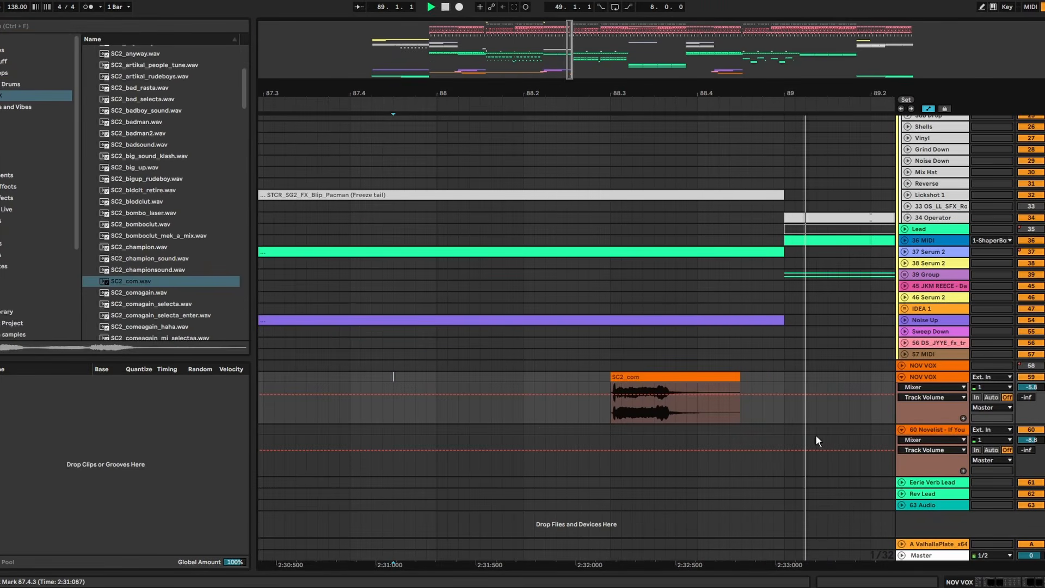
pyautogui.moveTo(644, 384); pyautogui.dragTo(642, 444)
pyautogui.press('space')
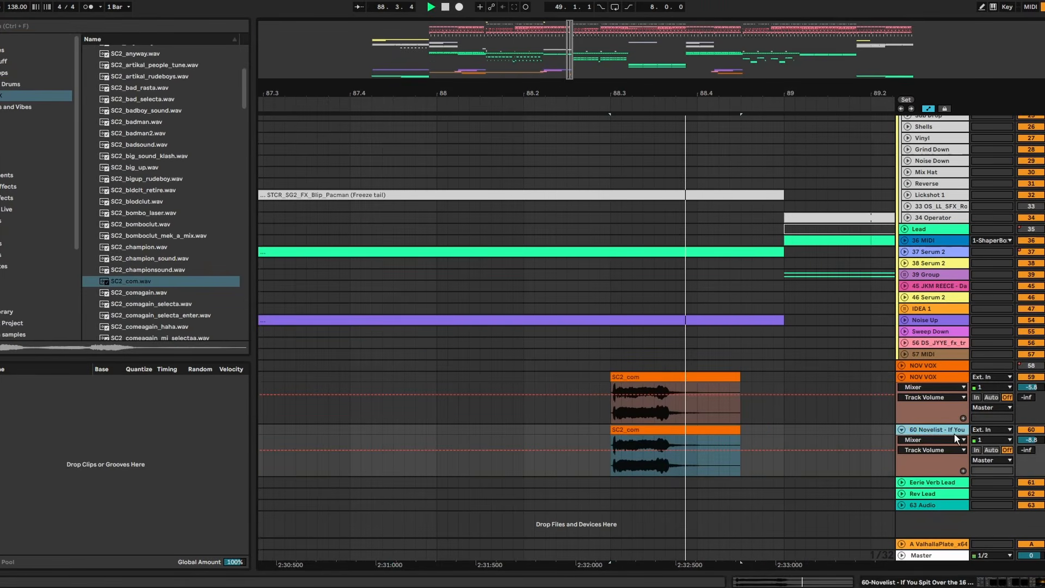
pyautogui.doubleClick(954, 433)
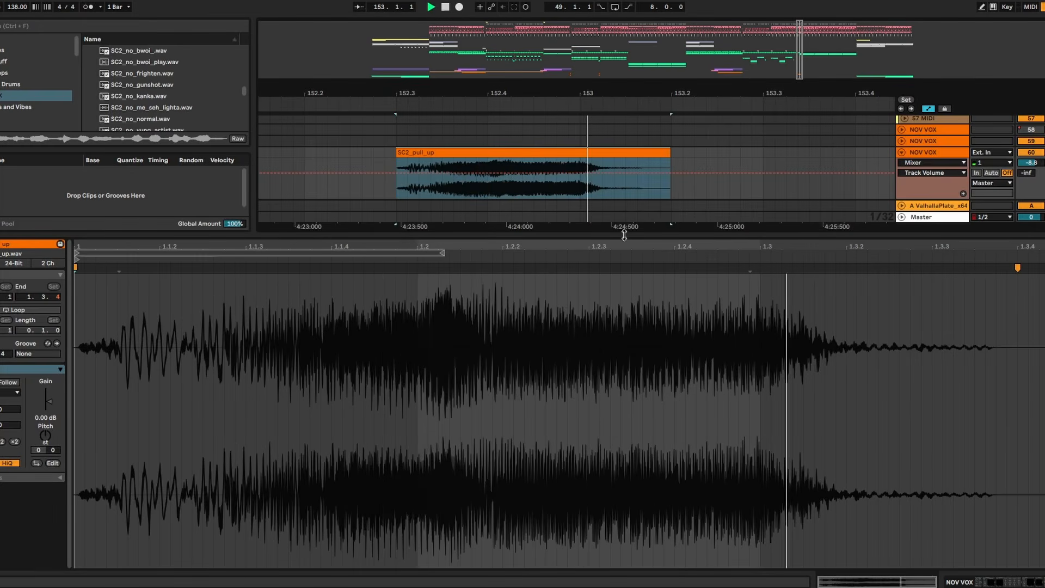
# - Copy the SC2_pull_up vocal at bar 152.3 onto the Novelist track and fade out the end of the original clip
pyautogui.hotkey('ctrl', 'alt', 'l')
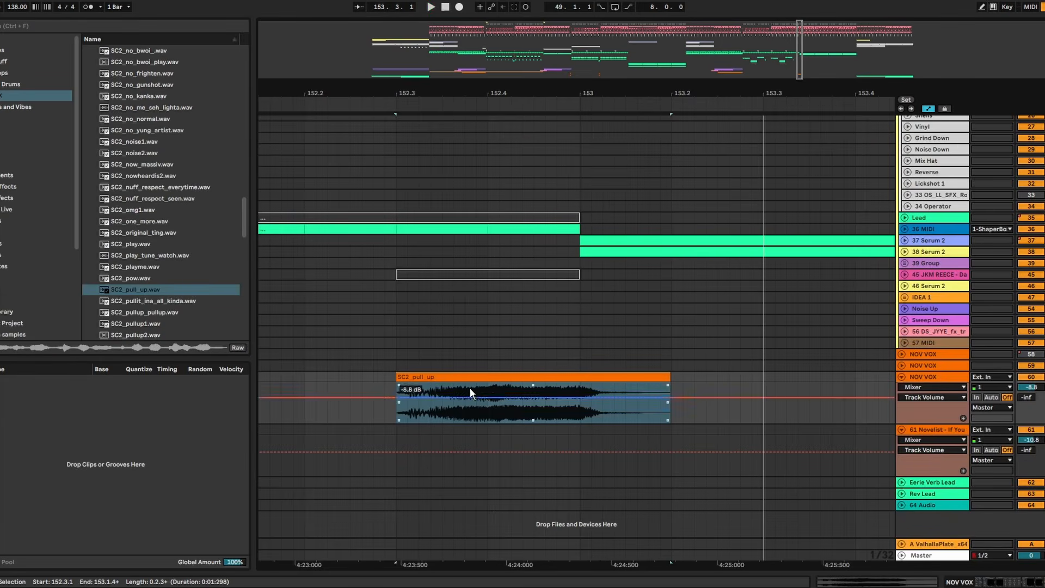
pyautogui.moveTo(469, 378); pyautogui.dragTo(462, 431)
pyautogui.press('space')
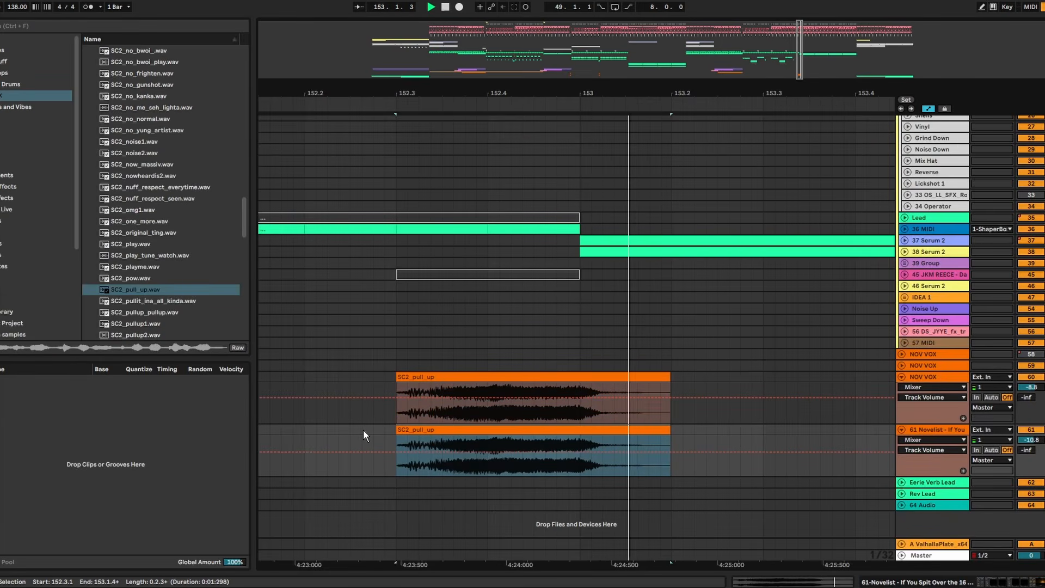
pyautogui.click(664, 379)
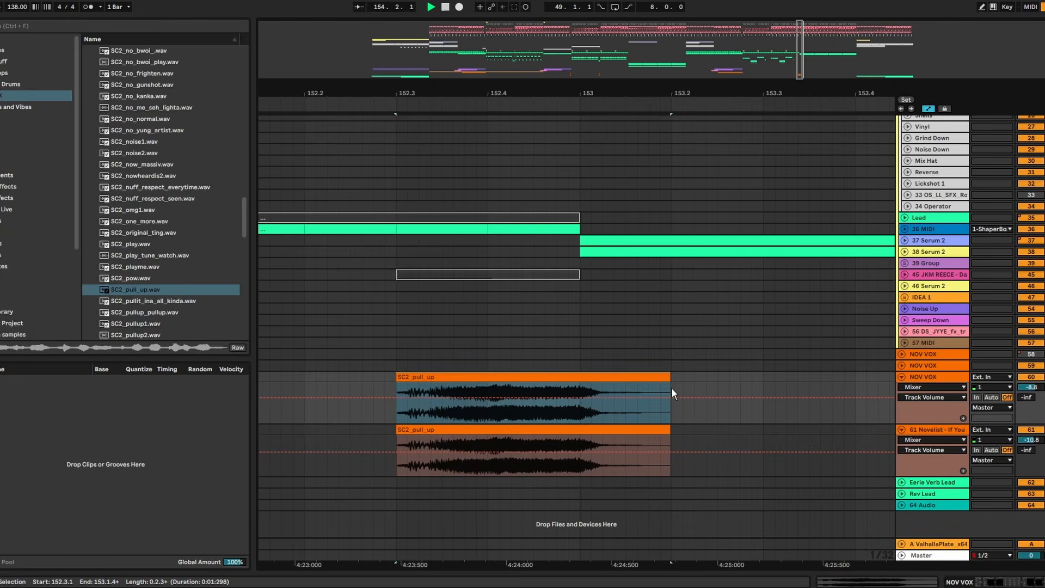
pyautogui.moveTo(669, 385); pyautogui.dragTo(596, 380)
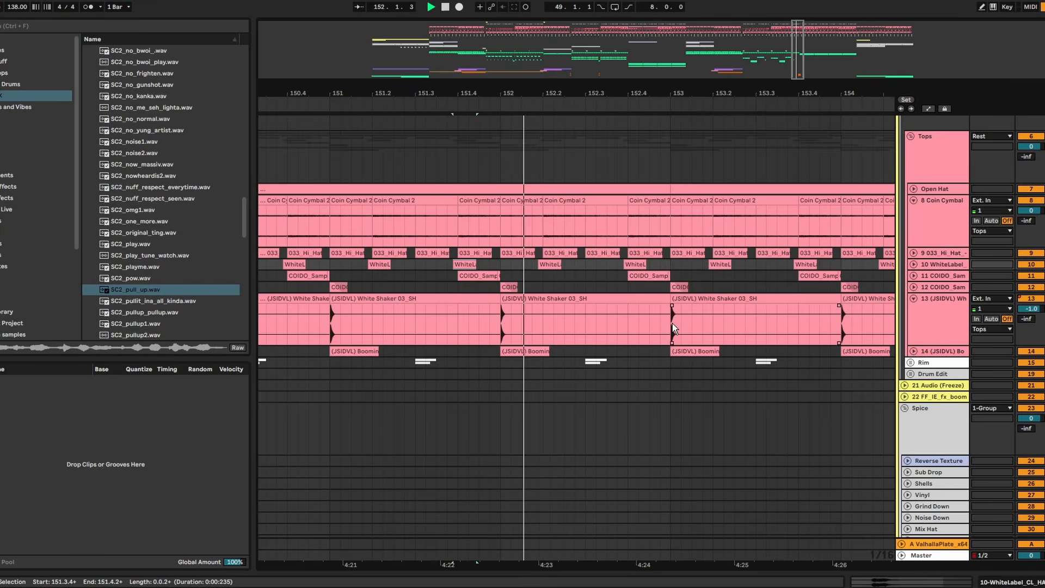
pyautogui.moveTo(672, 323); pyautogui.dragTo(579, 187)
pyautogui.press('space')
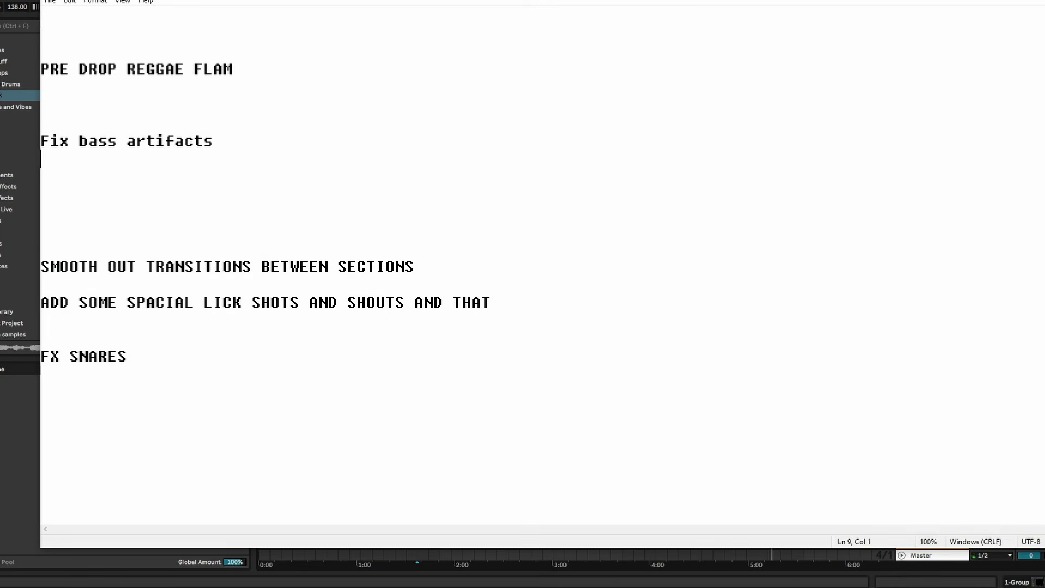
# - Delete the "ADD SOME SPACIAL LICK SHOTS AND SHOUTS AND THAT" line from the notes and select the "SMOOTH OUT TRANSITIONS BETWEEN SECTIONS" line
pyautogui.hotkey('shift', 'Up')
pyautogui.hotkey('shift', 'Up')
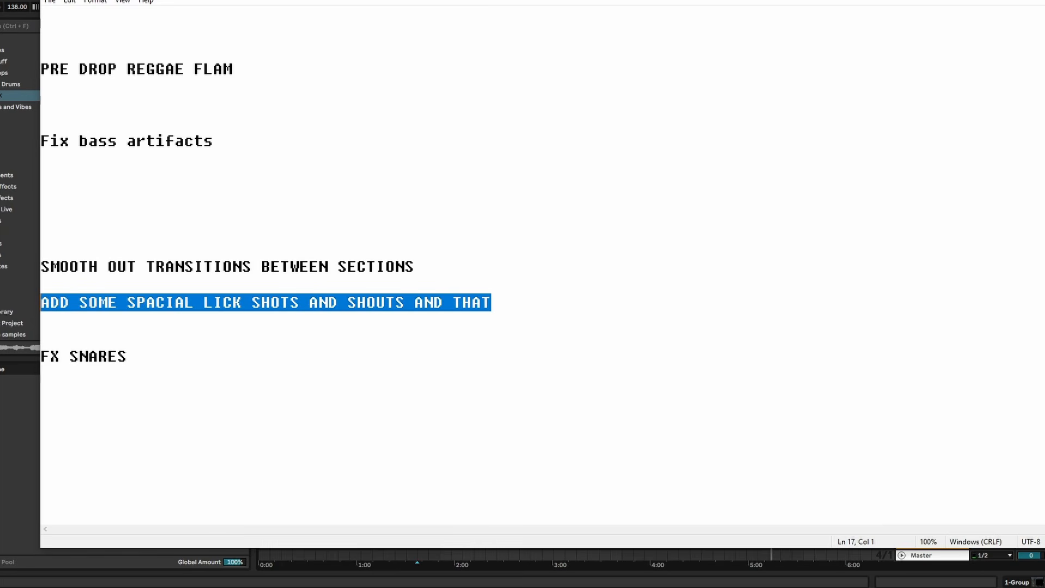
pyautogui.press('Delete')
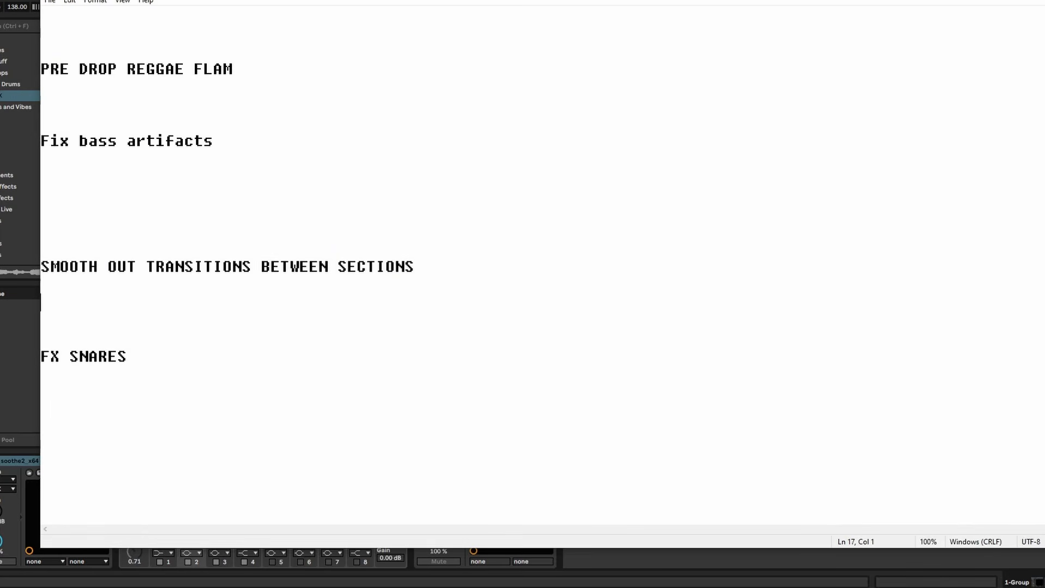
pyautogui.hotkey('shift', 'Up')
pyautogui.hotkey('shift', 'Up')
pyautogui.hotkey('shift', 'Up')
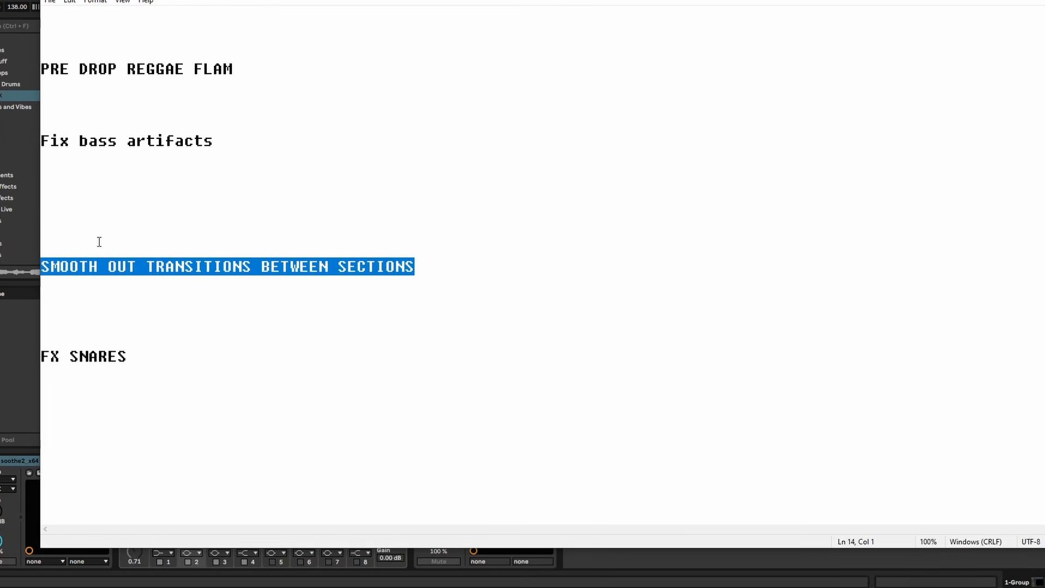
# - Switch to Ableton Live, cut the Kick clip's last section just before bar 81 and play the transition from bar 79.3.3
pyautogui.scroll(-8, 880, 230)
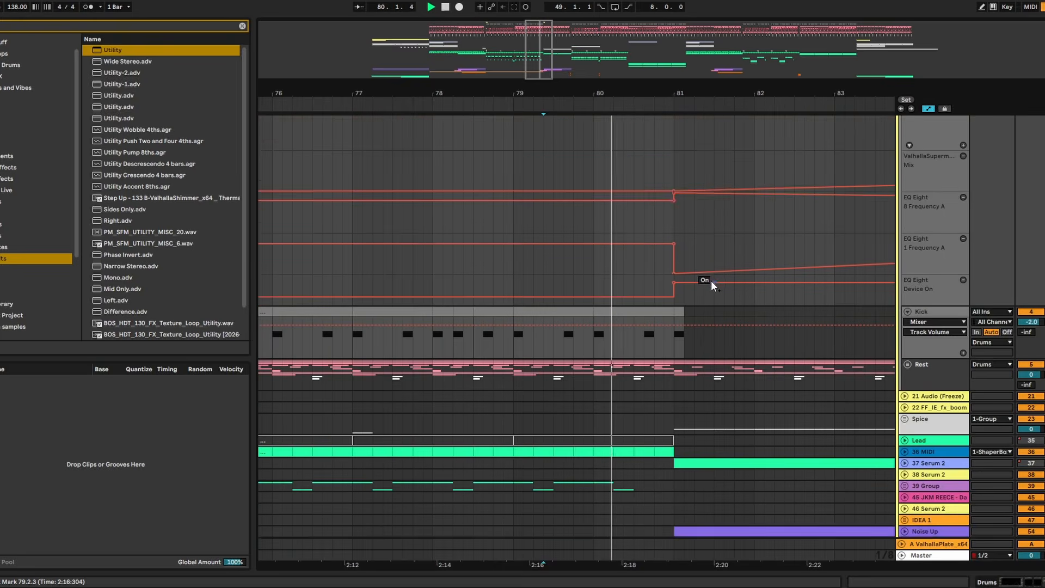
pyautogui.moveTo(669, 265); pyautogui.dragTo(647, 264)
pyautogui.click(565, 305)
pyautogui.press('space')
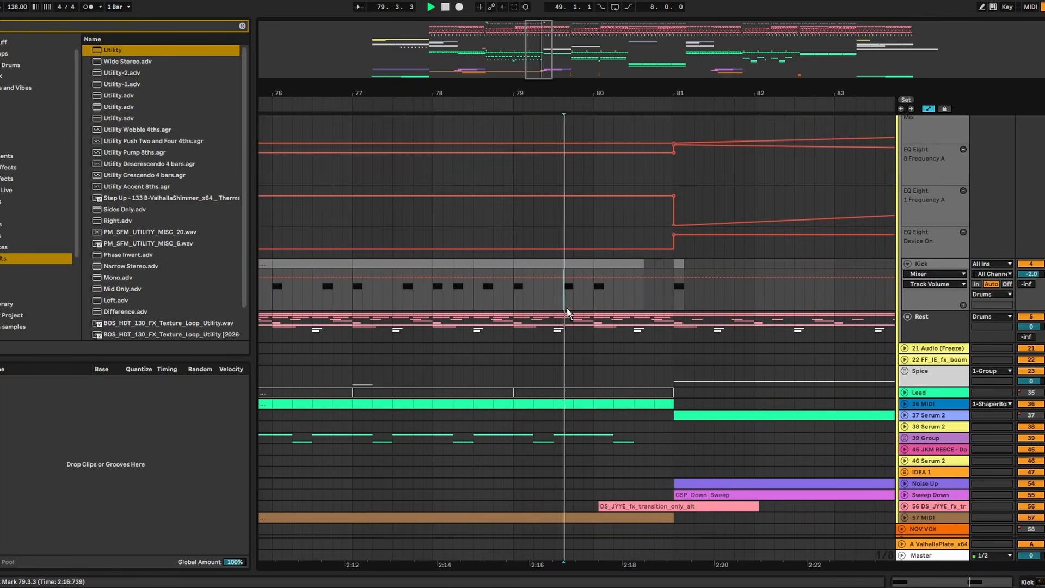
pyautogui.scroll(-3, 604, 285)
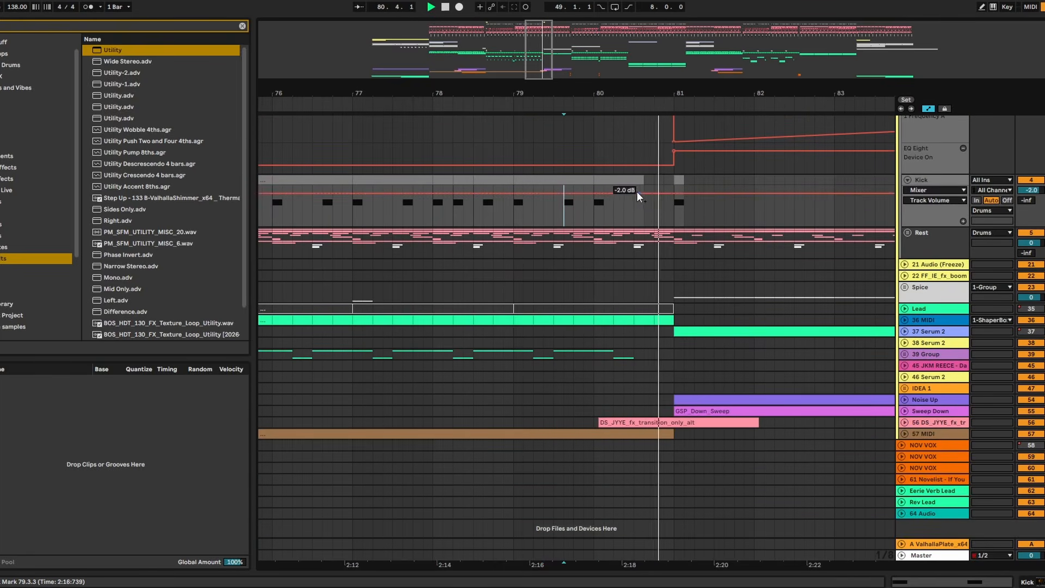
# - Lower 1 Group's Speaker On automation to off between bar 88.3 and bar 89
pyautogui.scroll(2, 635, 198)
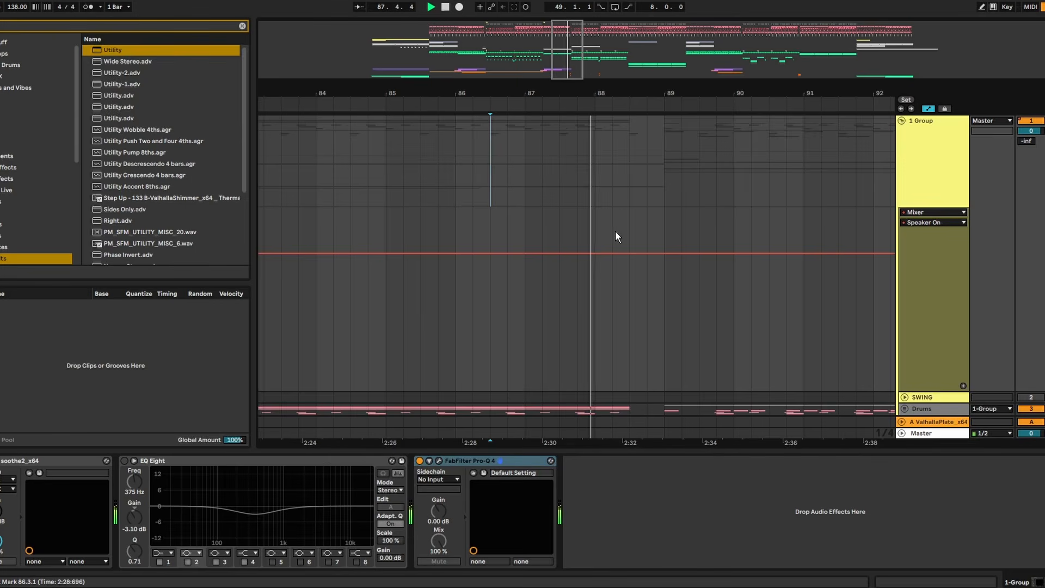
pyautogui.moveTo(631, 246); pyautogui.dragTo(678, 339)
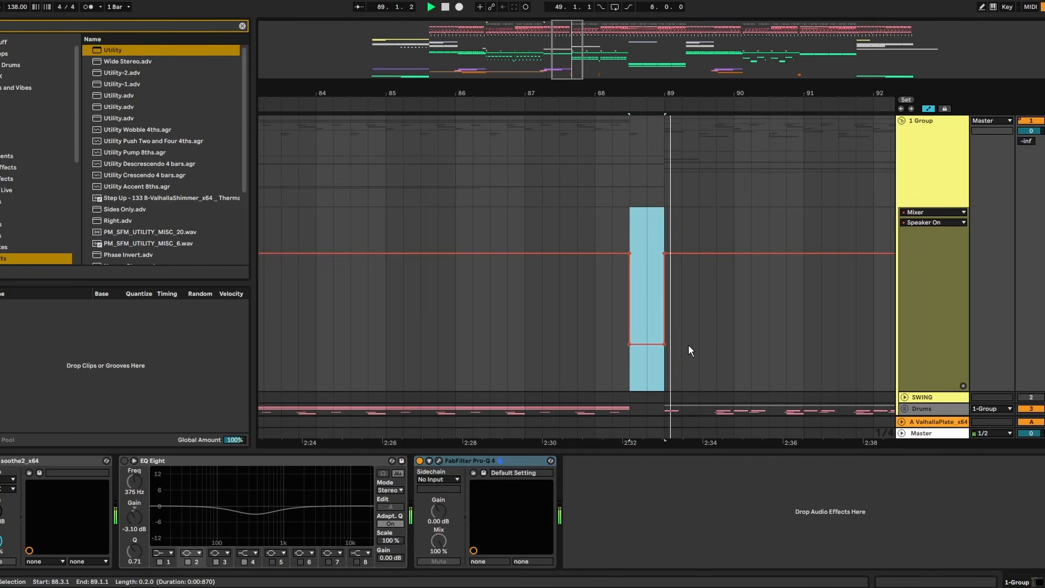
pyautogui.click(421, 215)
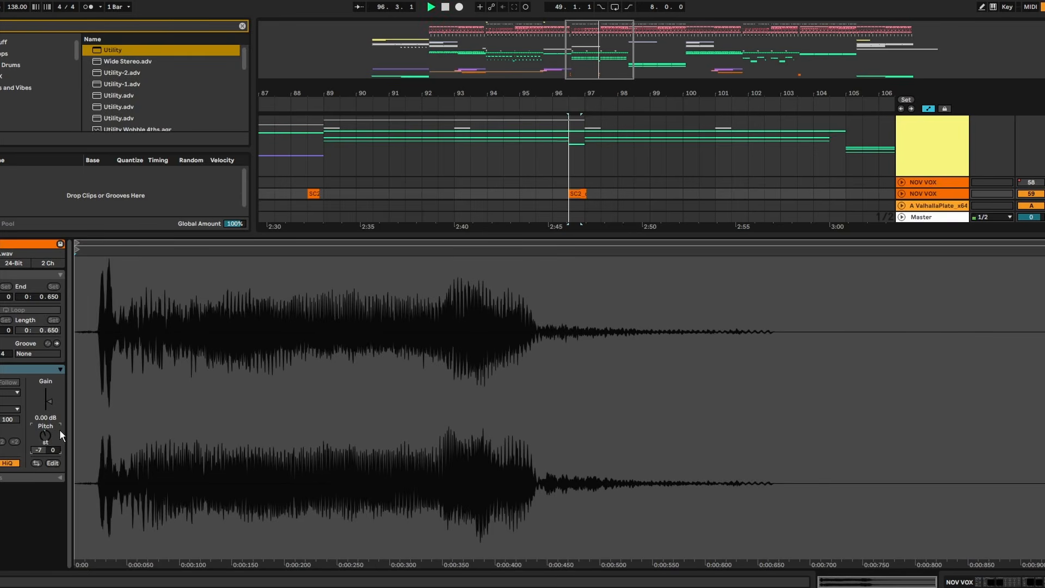
# - Copy the SC2_com vocal at bar 96.3 onto the Novelist track and play it into bar 97
pyautogui.hotkey('ctrl', 'alt', 'l')
pyautogui.press('space')
pyautogui.click(575, 247)
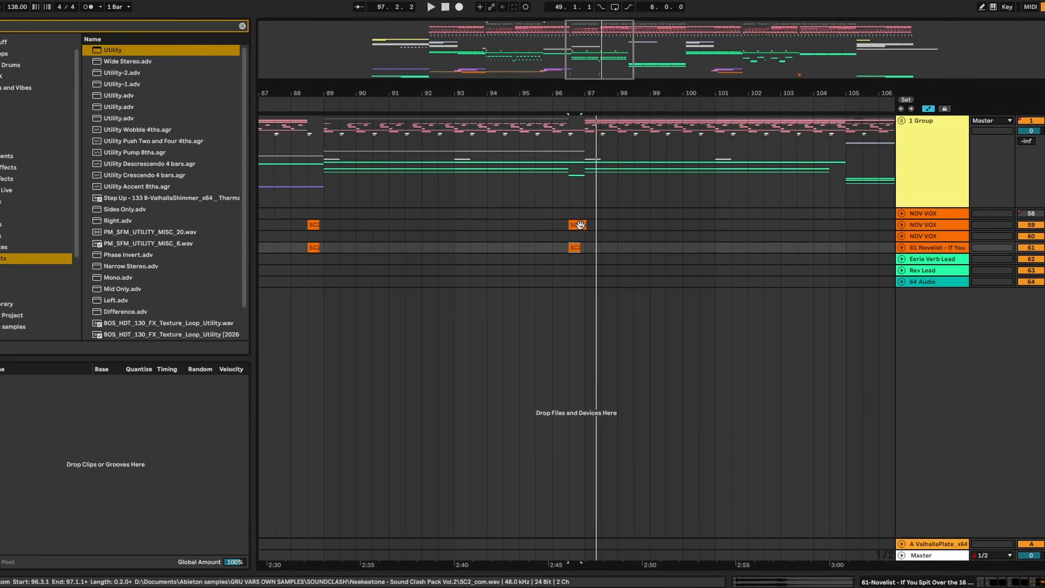
pyautogui.click(562, 235)
pyautogui.press('space')
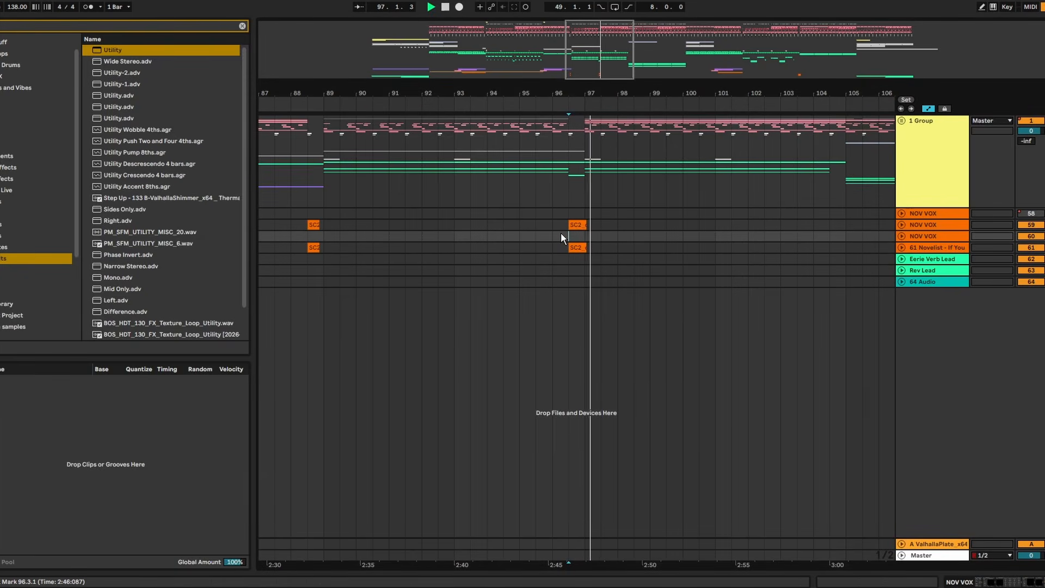
pyautogui.moveTo(637, 247); pyautogui.dragTo(619, 248)
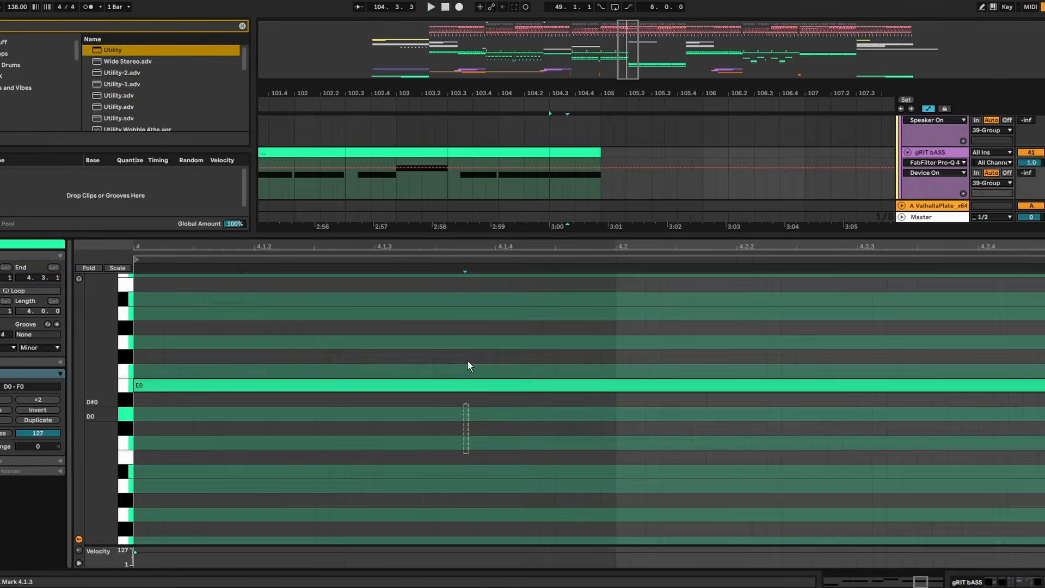
# - Transpose the last gRIT bASS note at bar 104.3 by octaves to E1
pyautogui.hotkey('shift', 'Up')
pyautogui.hotkey('shift', 'Up')
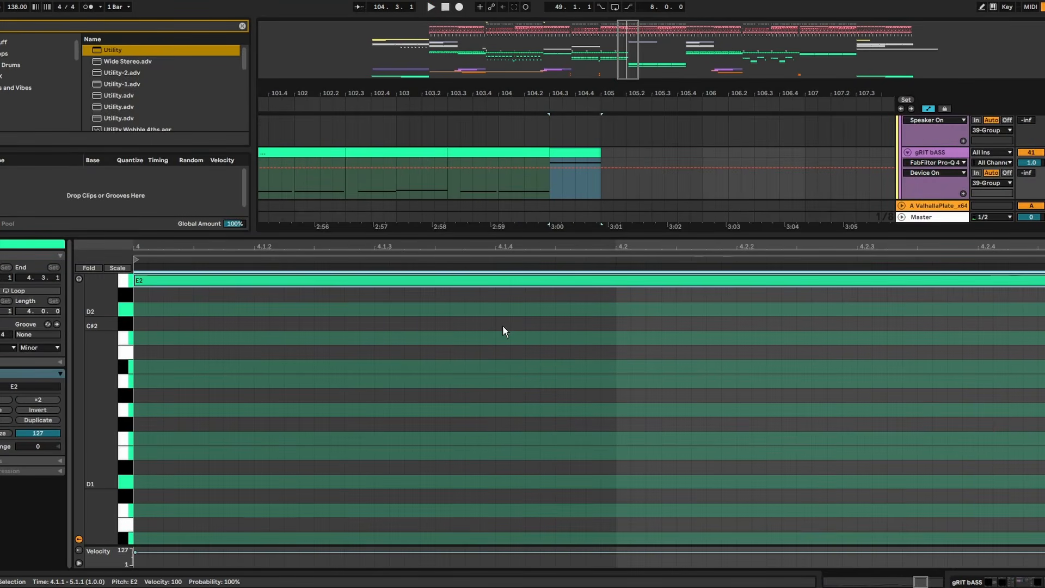
pyautogui.hotkey('shift', 'Down')
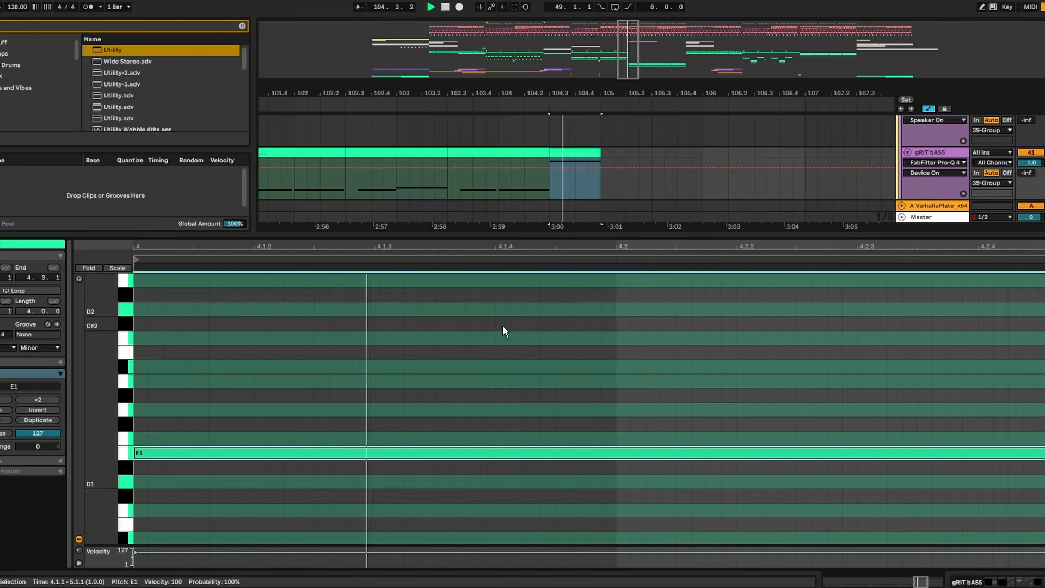
# - Draw a falling pitch bend envelope over the last gRIT bASS note, from 4.1.1 to 4.3.1 in the clip, and play it
pyautogui.click(61, 460)
pyautogui.click(6, 473)
pyautogui.click(8, 486)
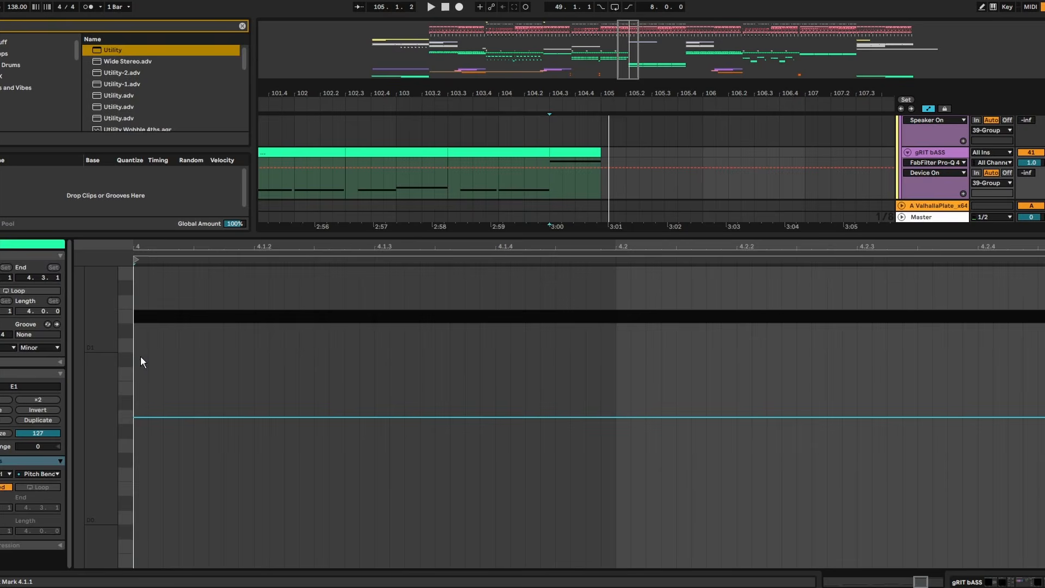
pyautogui.moveTo(141, 356); pyautogui.dragTo(1040, 341)
pyautogui.moveTo(1044, 269); pyautogui.dragTo(1044, 309)
pyautogui.press('space')
pyautogui.press('space')
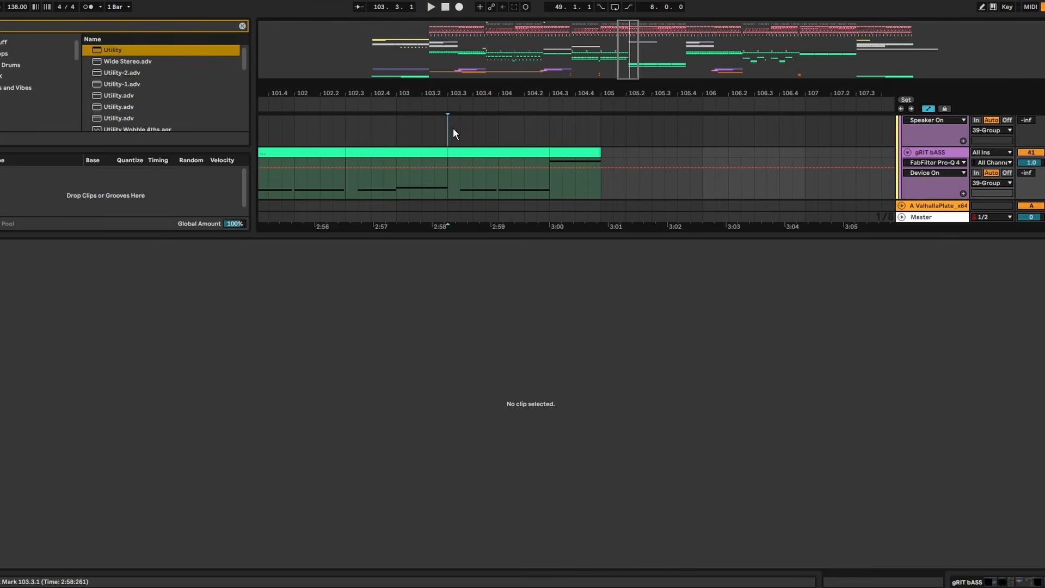
# - Hide the clip editor and play the bass phrase from bar 103.3 towards bar 105
pyautogui.click(450, 129)
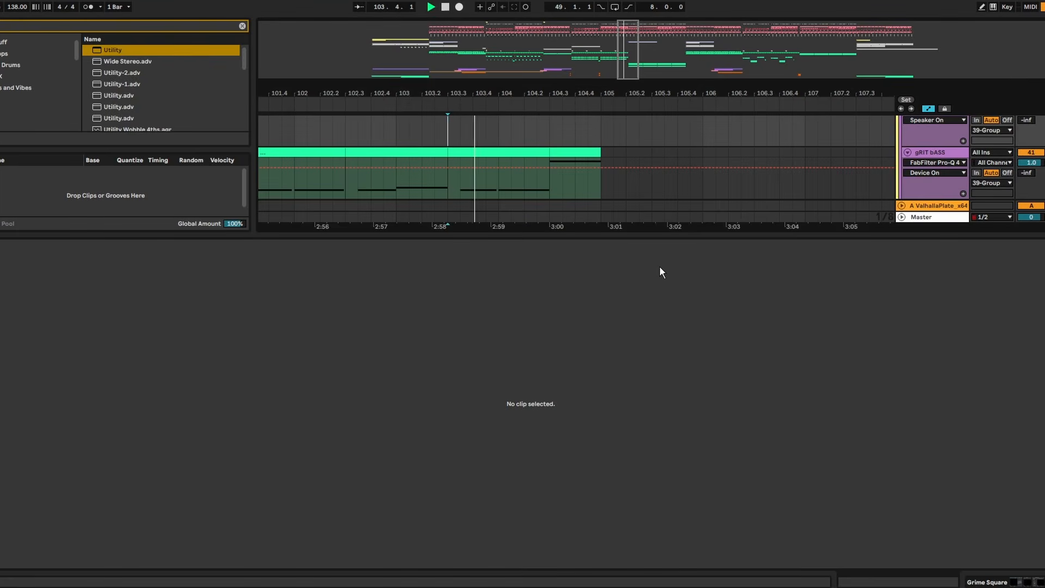
pyautogui.doubleClick(689, 236)
pyautogui.scroll(2, 498, 299)
pyautogui.scroll(3, 498, 296)
pyautogui.press('space')
pyautogui.click(431, 279)
pyautogui.press('space')
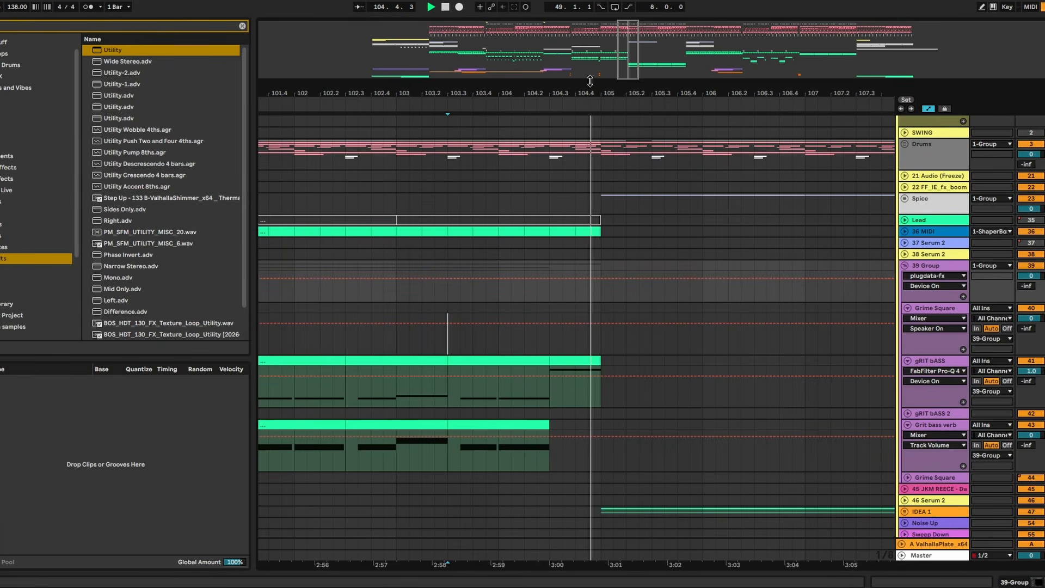
# - Unfold the Drums group, delete the Kick clip section from bar 104.3 to bar 105 and play the transition from bar 103.4.3
pyautogui.moveTo(581, 87); pyautogui.dragTo(586, 118)
pyautogui.press('space')
pyautogui.click(517, 155)
pyautogui.click(905, 143)
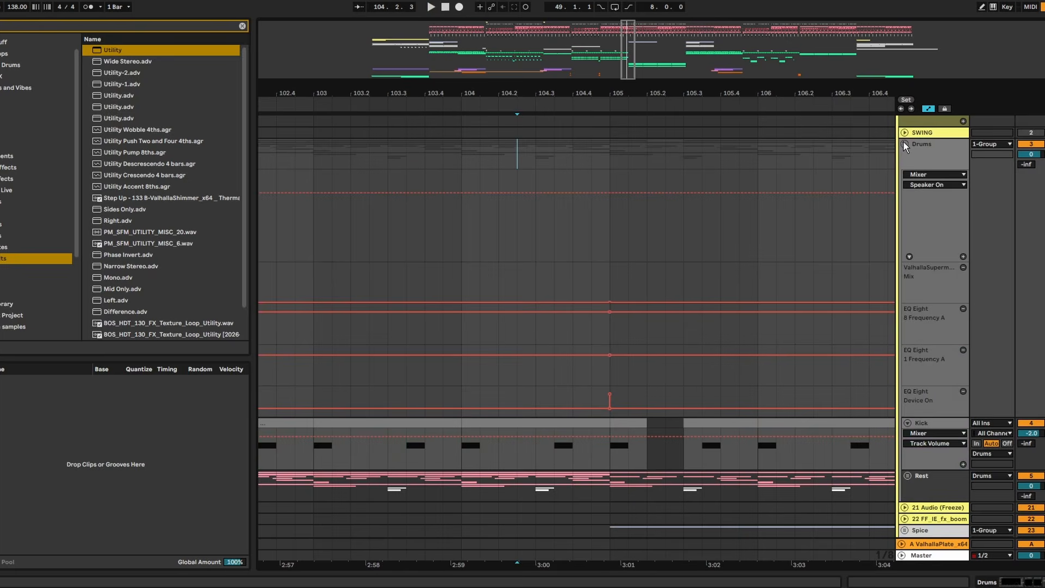
pyautogui.scroll(-3, 557, 339)
pyautogui.scroll(-1, 554, 354)
pyautogui.click(494, 280)
pyautogui.press('space')
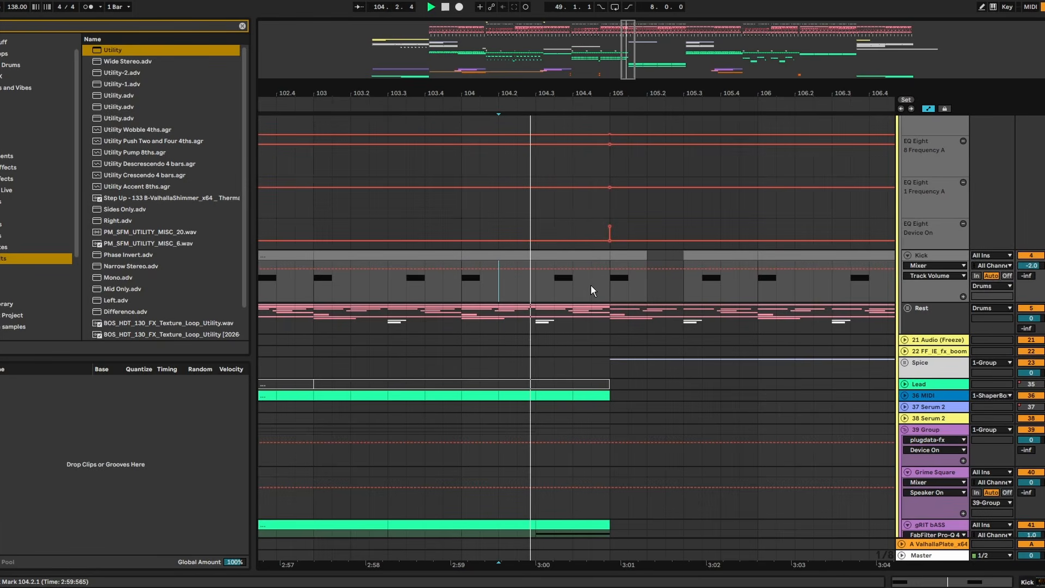
pyautogui.moveTo(610, 279); pyautogui.dragTo(540, 257)
pyautogui.press('space')
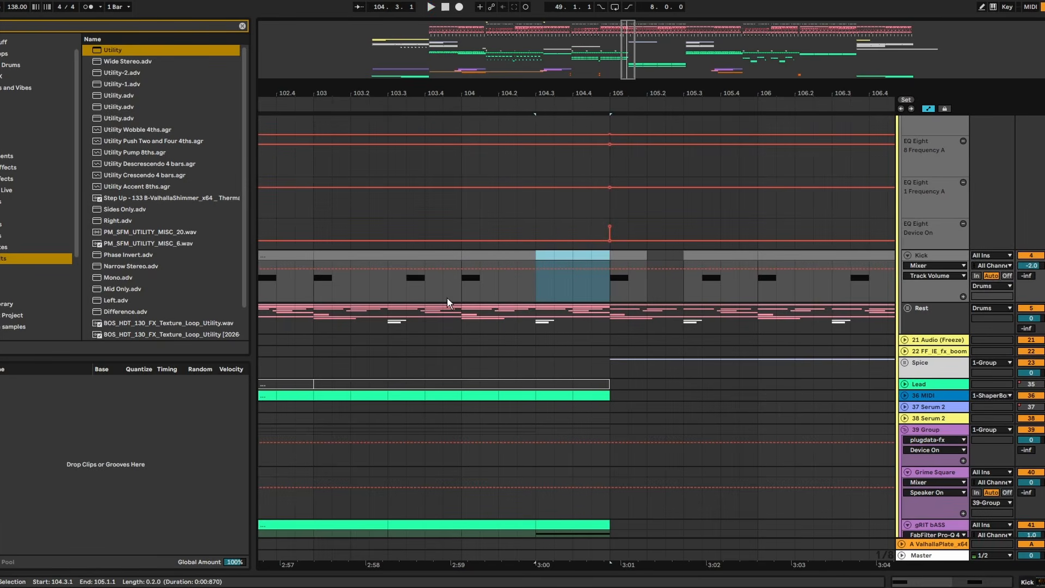
pyautogui.click(445, 297)
pyautogui.press('space')
# - Move the last gRIT bASS clip section, from bar 104.3 to 105, onto the Grime Square track and play from 104.2
pyautogui.scroll(-3, 539, 272)
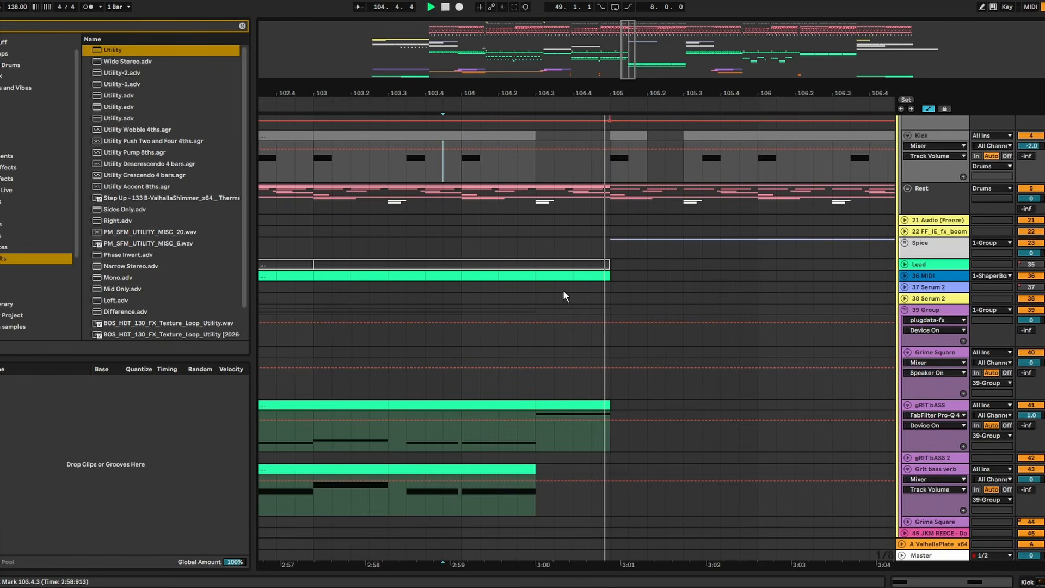
pyautogui.scroll(-3, 556, 294)
pyautogui.moveTo(561, 299); pyautogui.dragTo(561, 282)
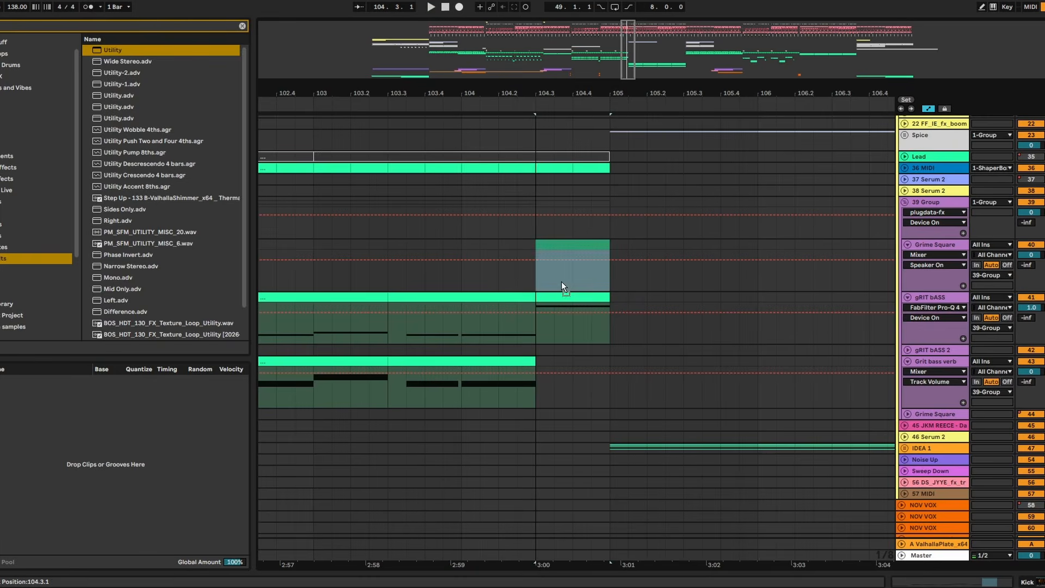
pyautogui.click(499, 275)
pyautogui.press('space')
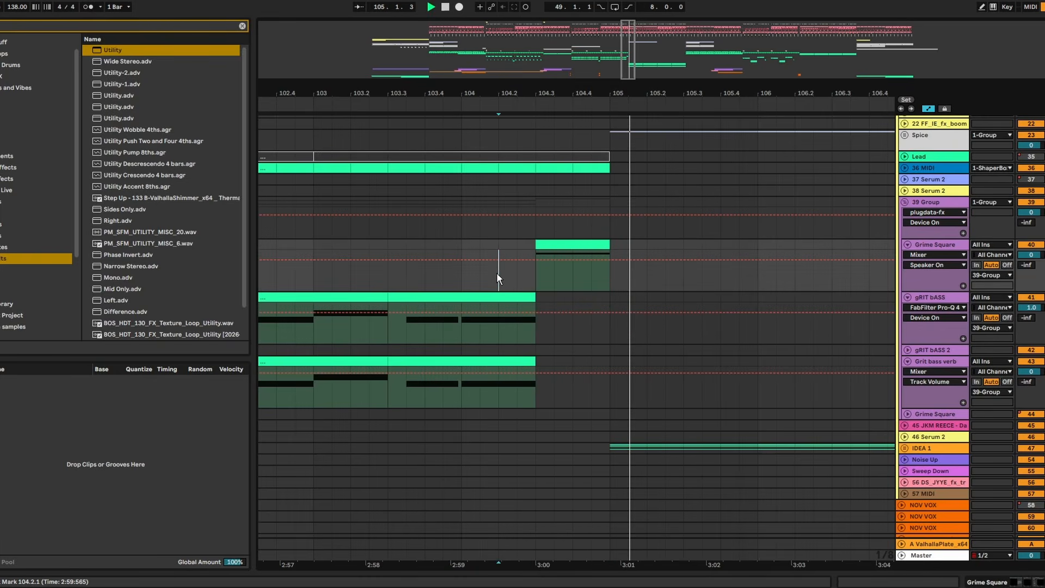
# - Audition the Grime Square note an octave higher, return it to E1, hide the clip editor and play from 103.4.3
pyautogui.doubleClick(599, 245)
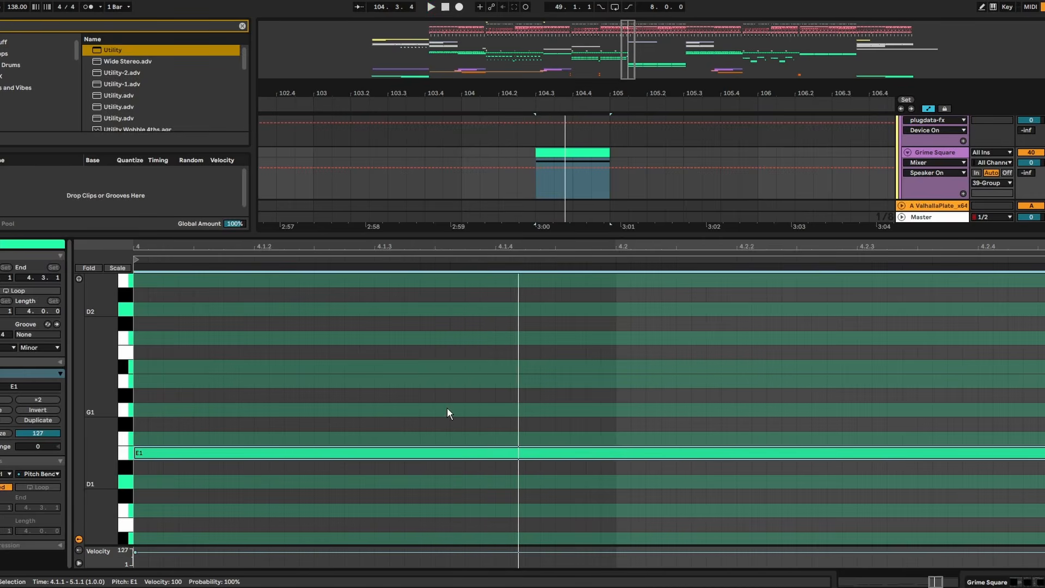
pyautogui.hotkey('shift', 'Up')
pyautogui.hotkey('shift', 'Down')
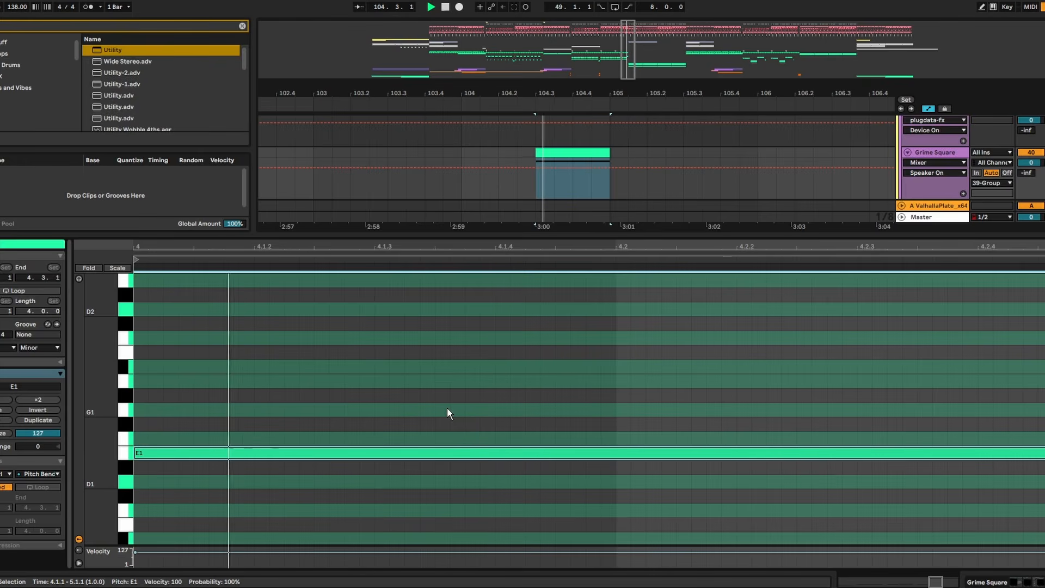
pyautogui.click(445, 185)
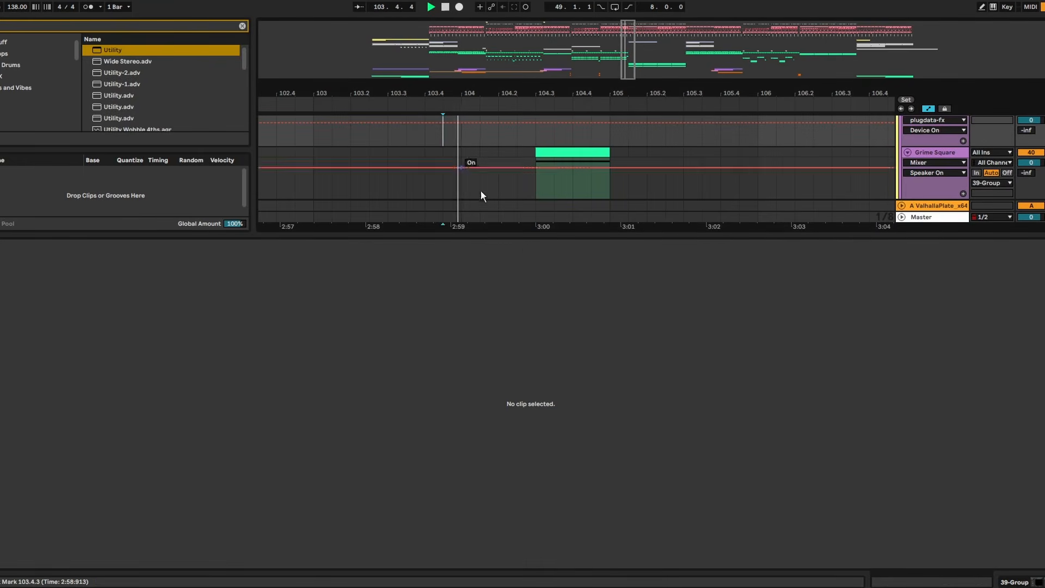
pyautogui.hotkey('ctrl', 'alt', 'l')
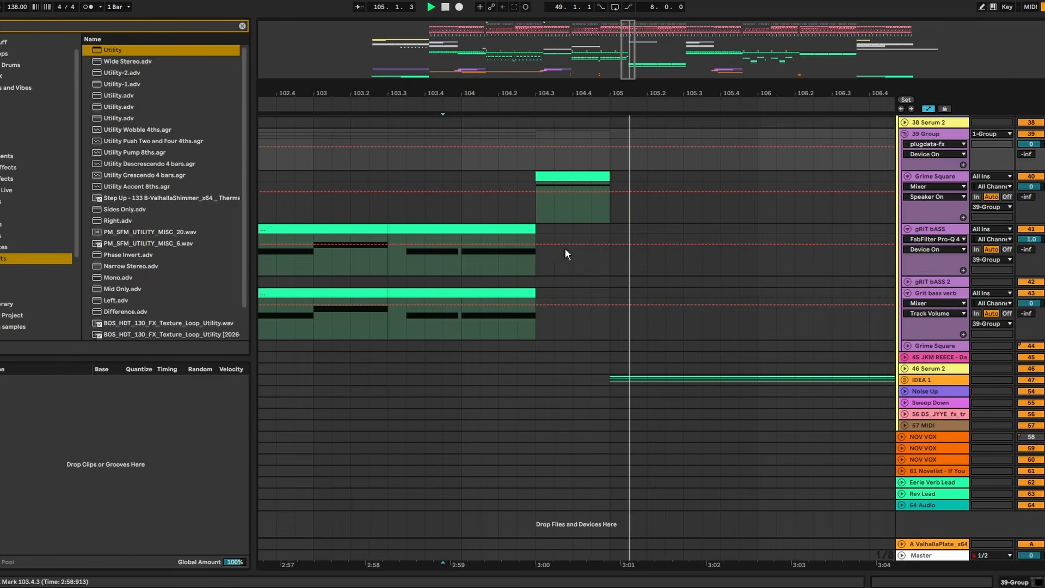
pyautogui.press('space')
# - Insert an audio track below Grime Square, set its input to Resampling and load ValhallaPlate on it at 100% mix
pyautogui.rightClick(936, 176)
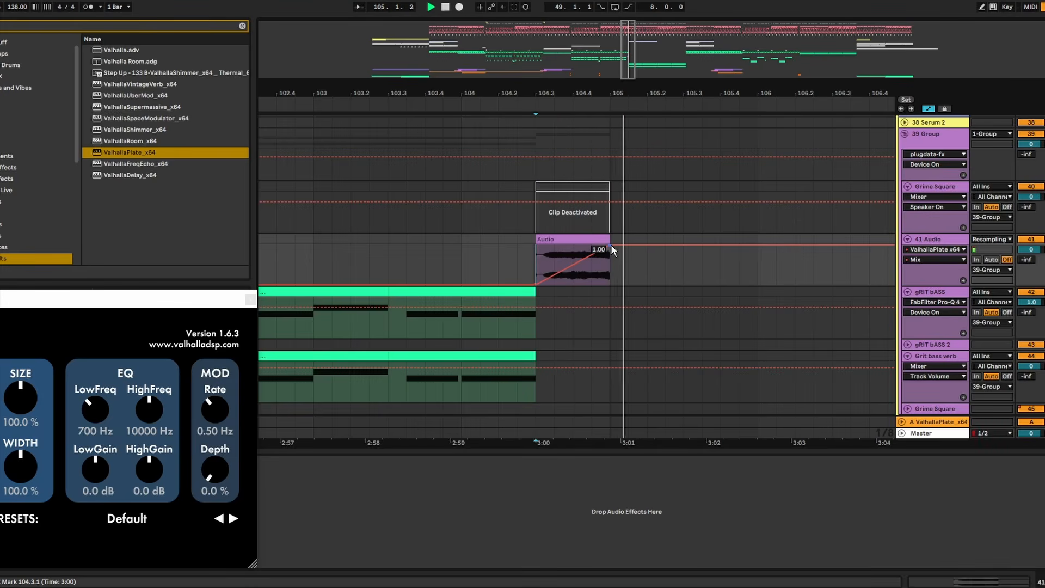
pyautogui.moveTo(137, 297); pyautogui.dragTo(637, 187)
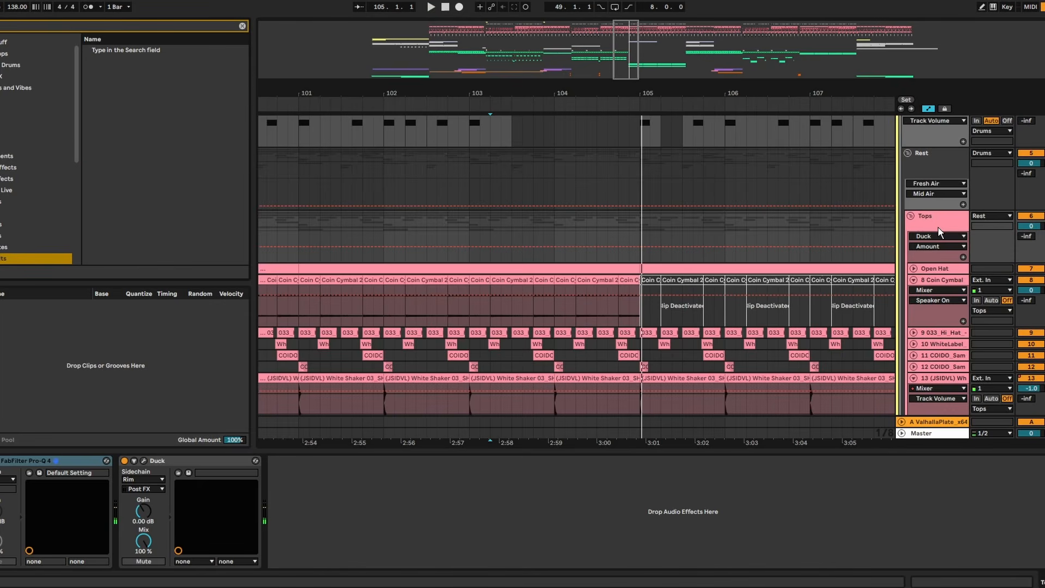
# - Search the browser for "filter", load Hybrid Filter after Duck on the Tops group and play from 102.2.1
pyautogui.write('fil')
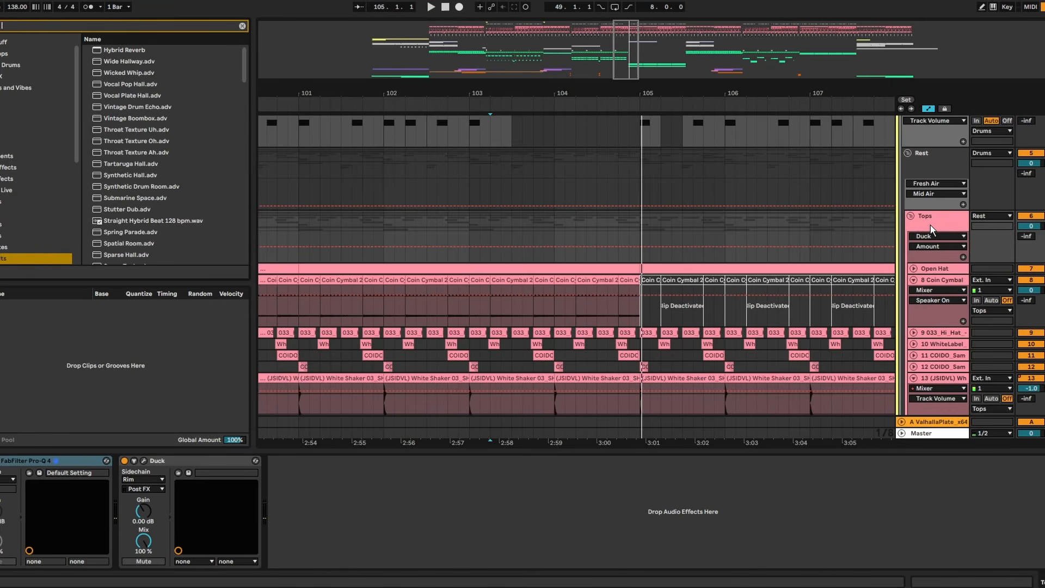
pyautogui.press('Down')
pyautogui.press('Down')
pyautogui.press('Down')
pyautogui.press('Return')
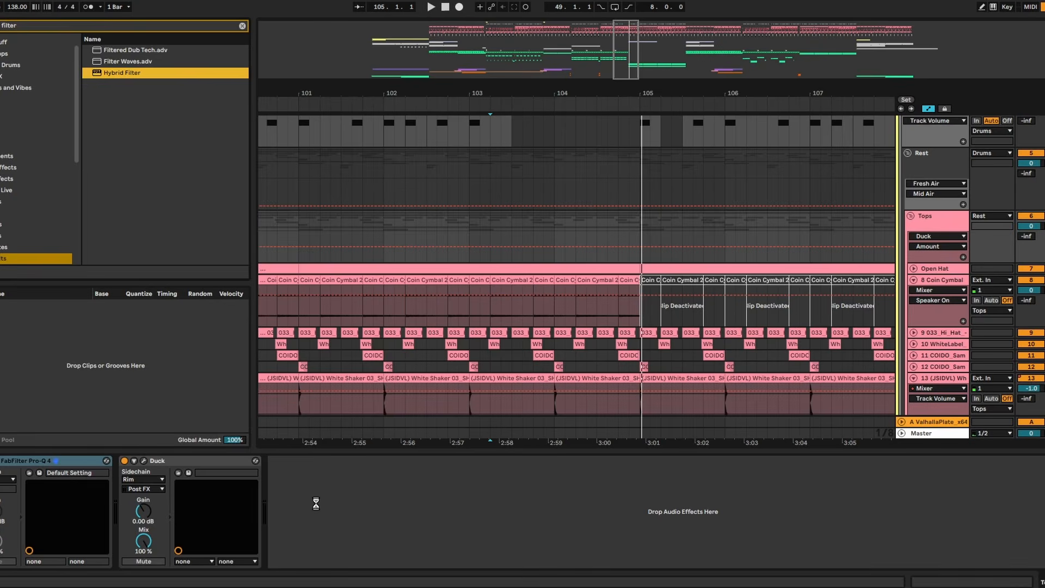
pyautogui.press('space')
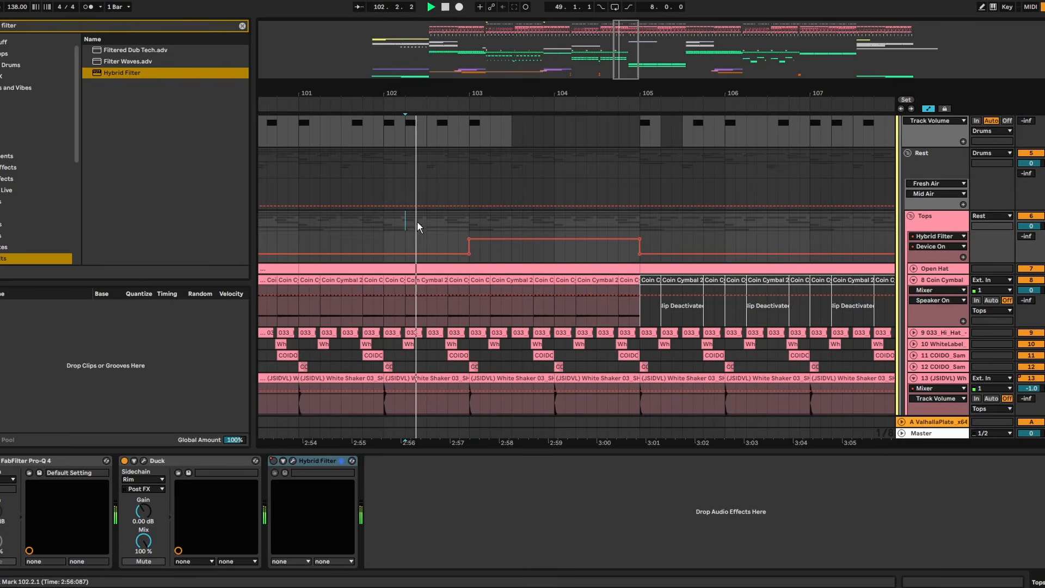
# - Reactivate the Grime Square clip at bar 104.3 and play the transition from 103.3.1
pyautogui.scroll(-4, 623, 418)
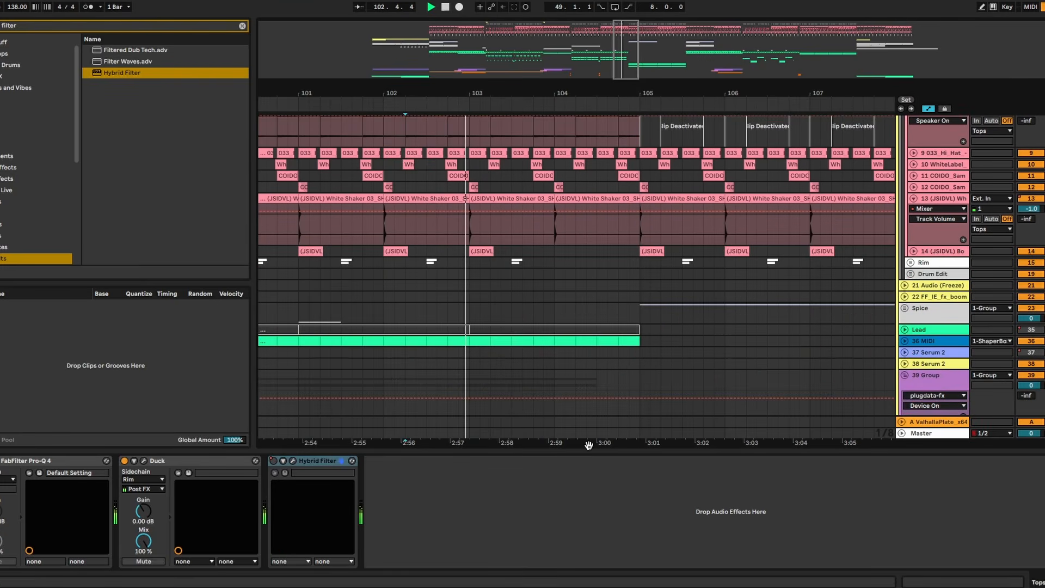
pyautogui.scroll(-8, 584, 388)
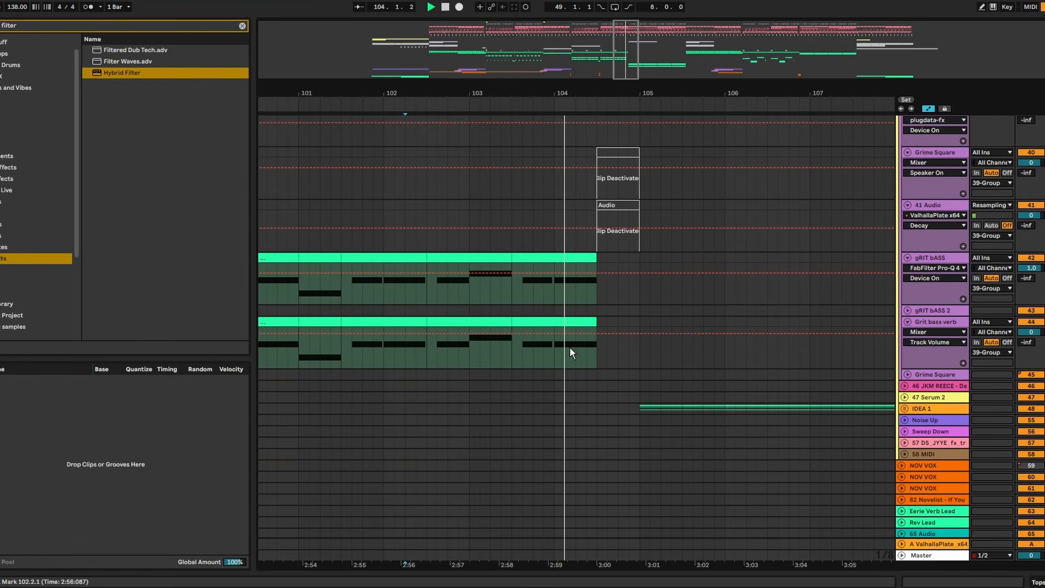
pyautogui.click(611, 152)
pyautogui.press('0')
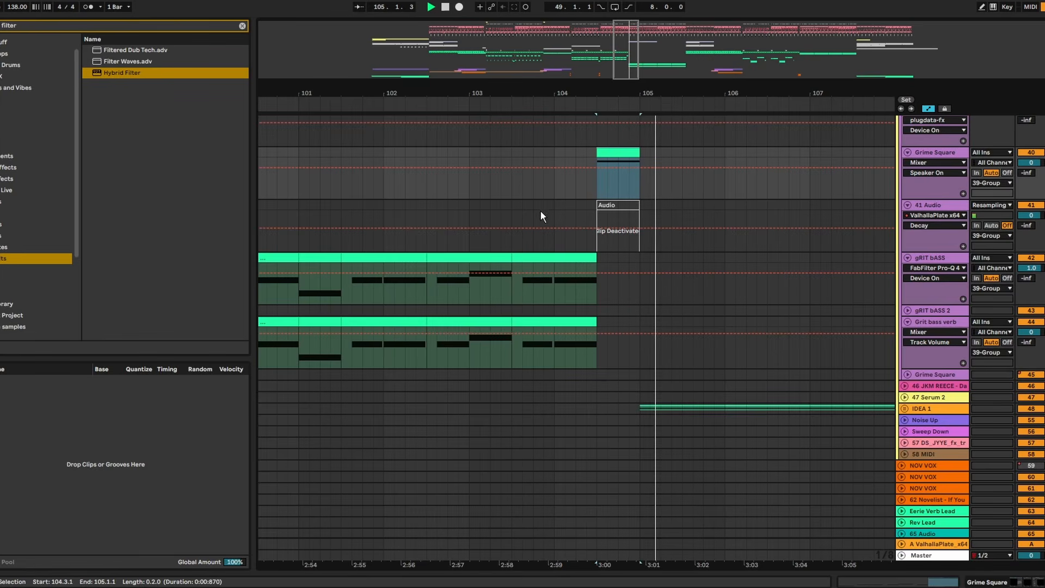
pyautogui.click(514, 196)
pyautogui.press('space')
pyautogui.press('space')
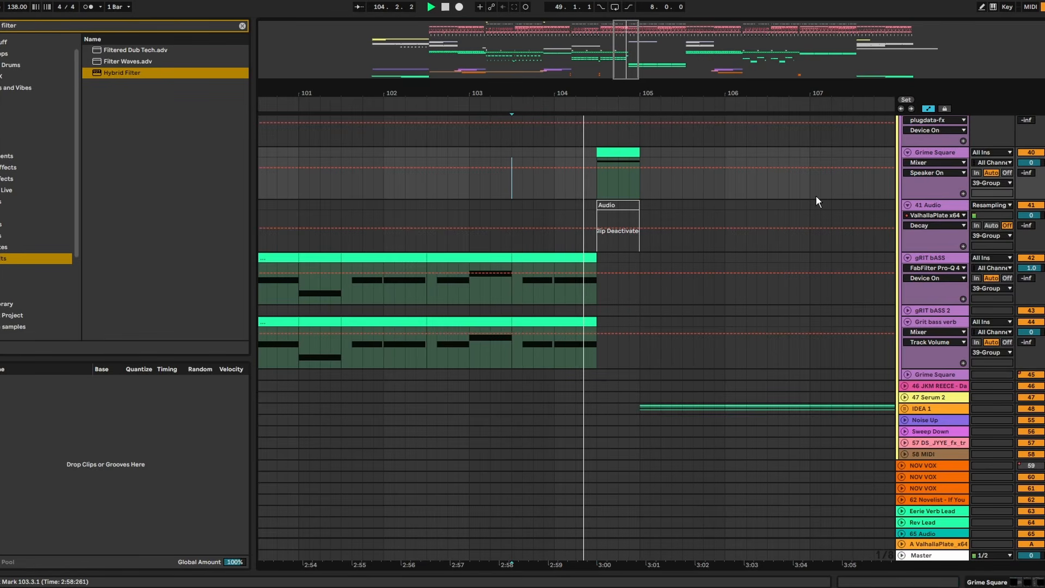
# - Add Hybrid Filter to Grime Square and automate its Device On state so it runs only from 104.3 to 105
pyautogui.doubleClick(935, 153)
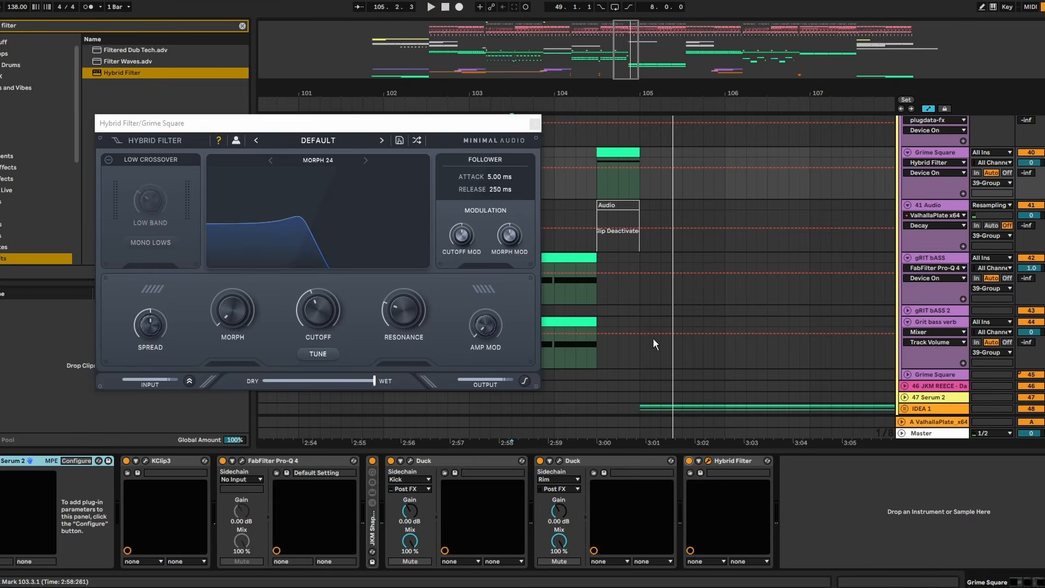
pyautogui.moveTo(638, 177); pyautogui.dragTo(618, 174)
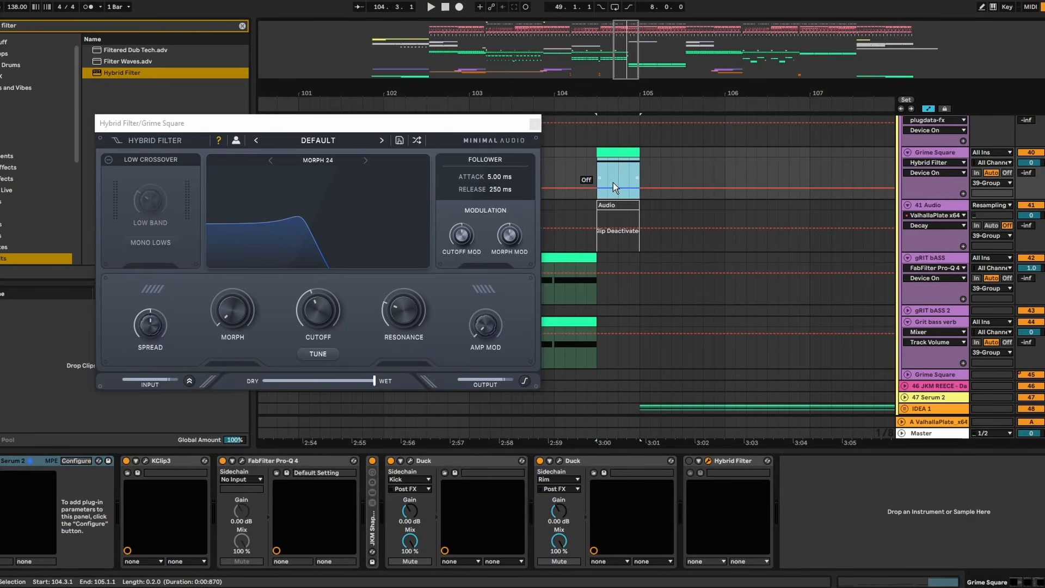
# - Automate the Grime Square Hybrid Filter cutoff to rise from 104.3 to 105 and play the transition from 103.4.1
pyautogui.click(316, 309)
pyautogui.click(595, 182)
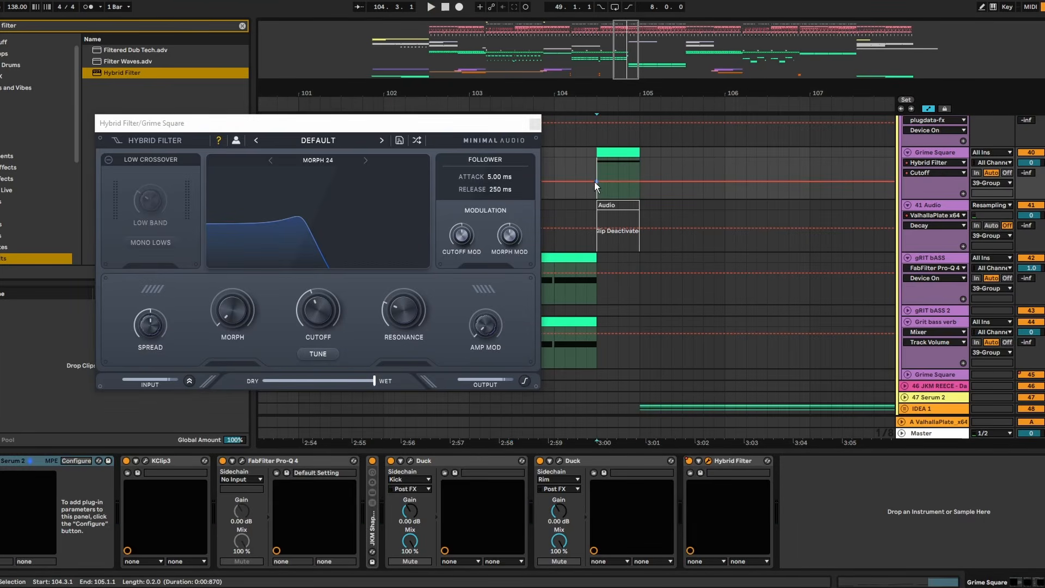
pyautogui.click(596, 183)
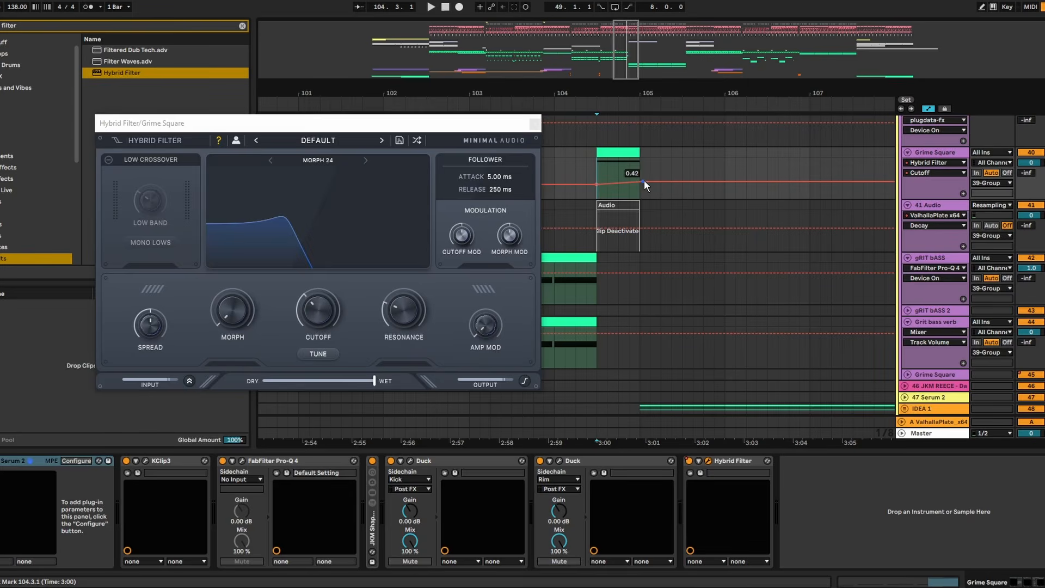
pyautogui.moveTo(645, 181); pyautogui.dragTo(640, 159)
pyautogui.click(587, 162)
pyautogui.press('space')
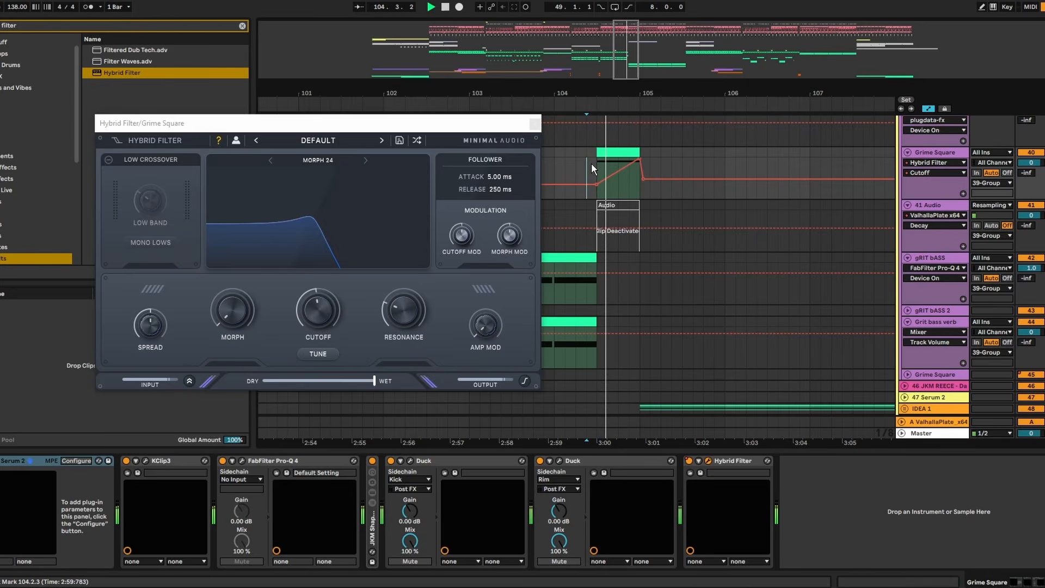
pyautogui.click(534, 152)
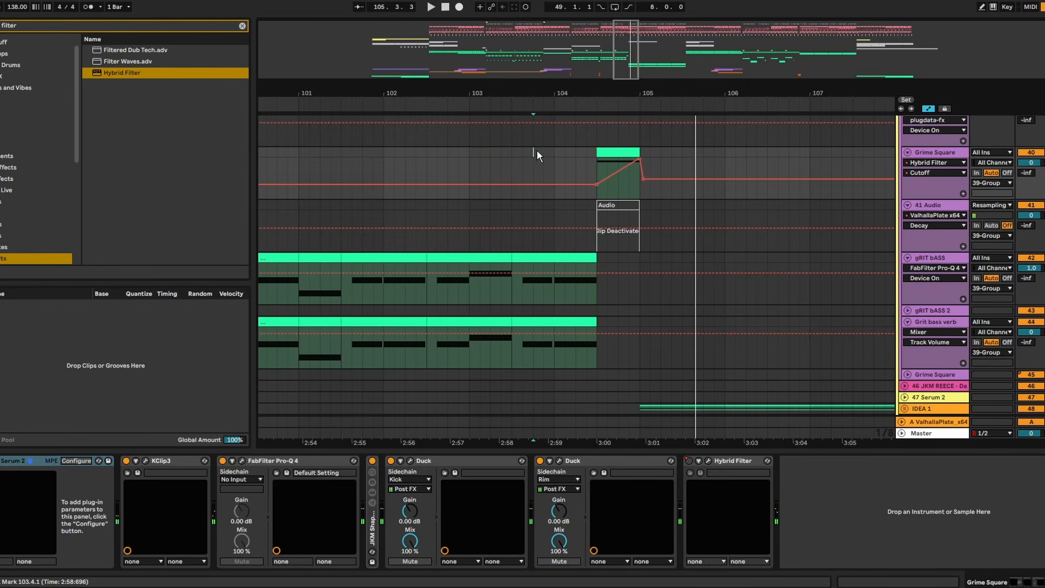
pyautogui.press('space')
# - Load EQ Eight at the end of the gRIT bASS chain and set band 1 to a low cut
pyautogui.scroll(3, 725, 225)
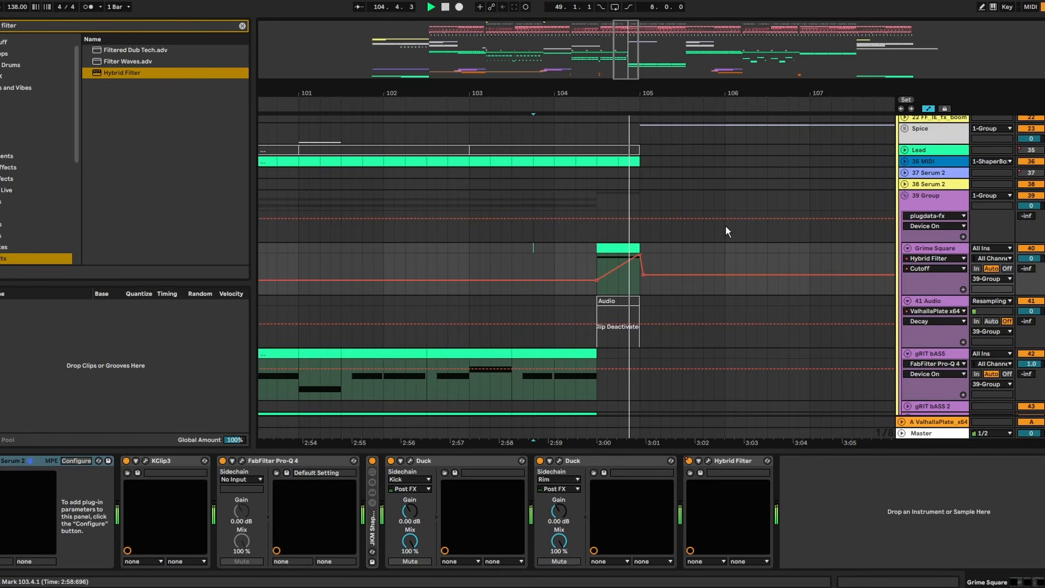
pyautogui.click(906, 195)
pyautogui.scroll(5, 818, 200)
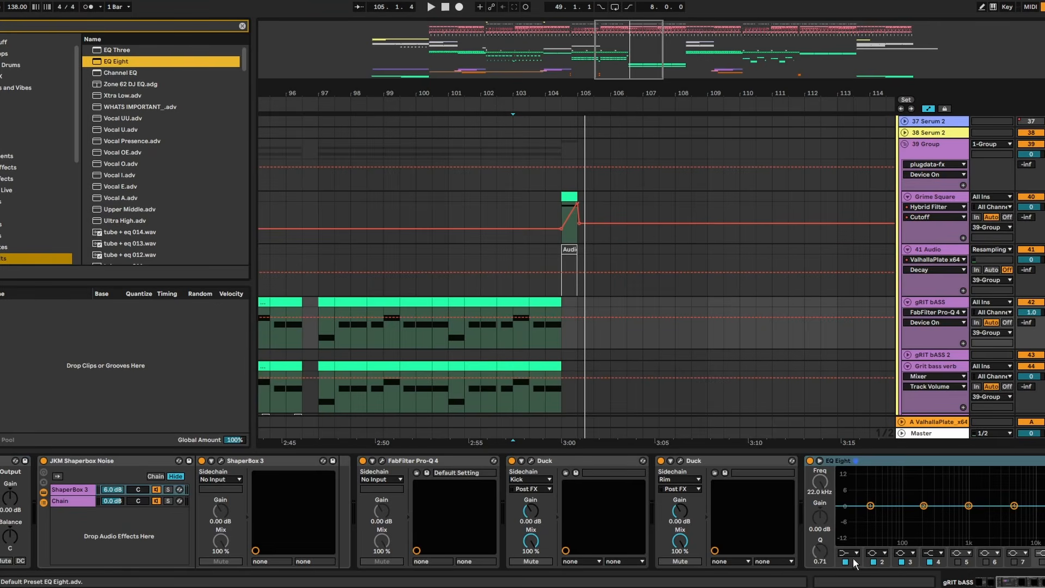
pyautogui.click(853, 554)
pyautogui.click(845, 492)
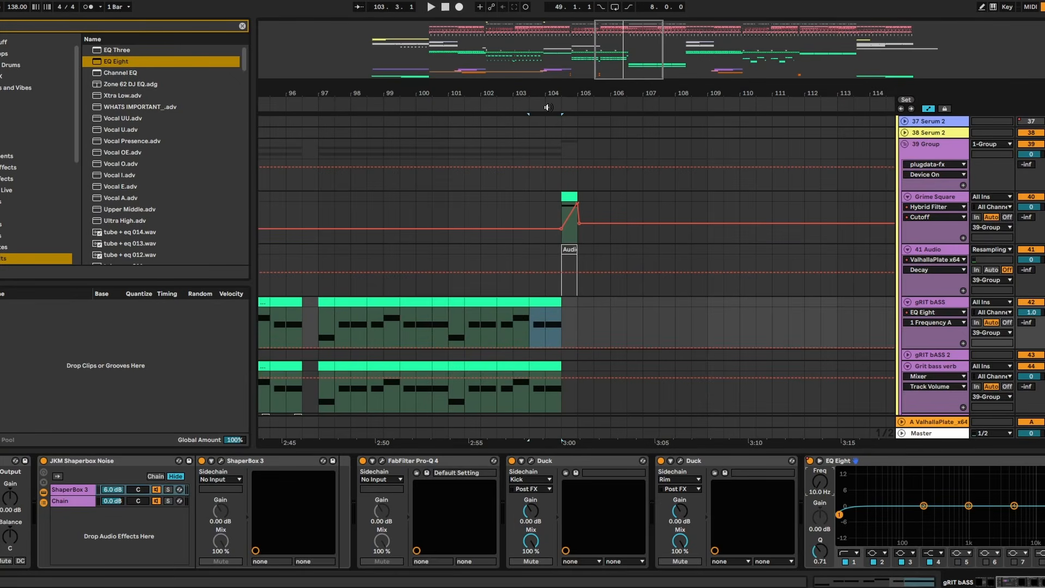
# - Enable EQ Eight on gRIT bASS from 103.3 to 104.3 and automate band 1's frequency from 10 Hz up to 222 Hz
pyautogui.moveTo(540, 96); pyautogui.dragTo(539, 138)
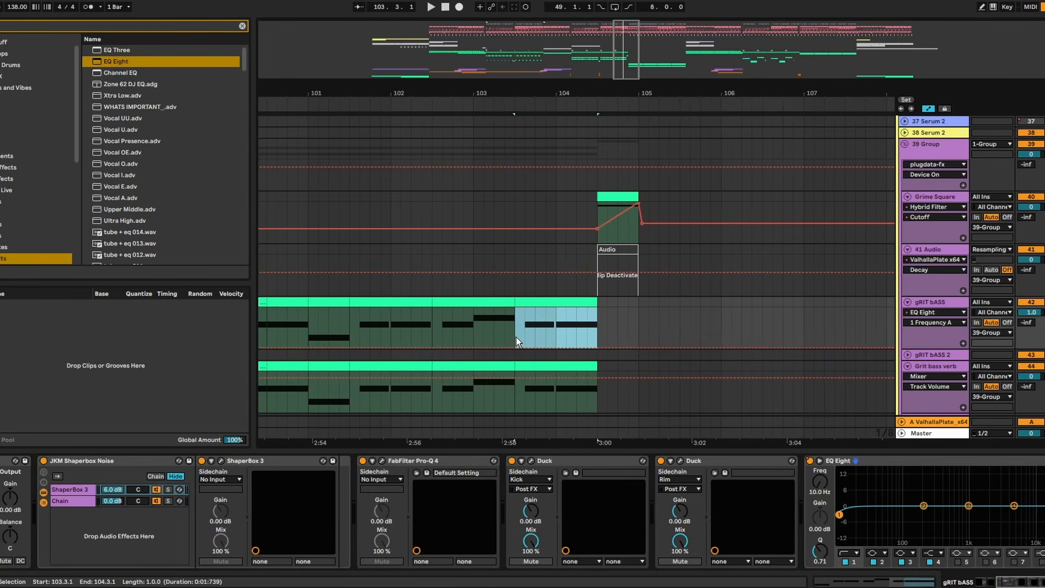
pyautogui.click(516, 347)
pyautogui.moveTo(597, 348); pyautogui.dragTo(597, 323)
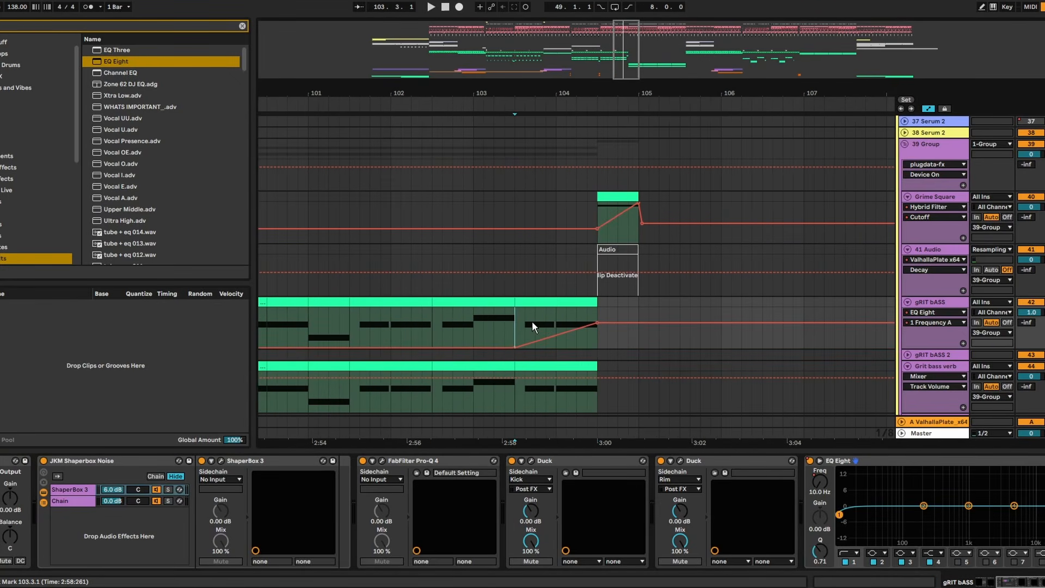
pyautogui.press('space')
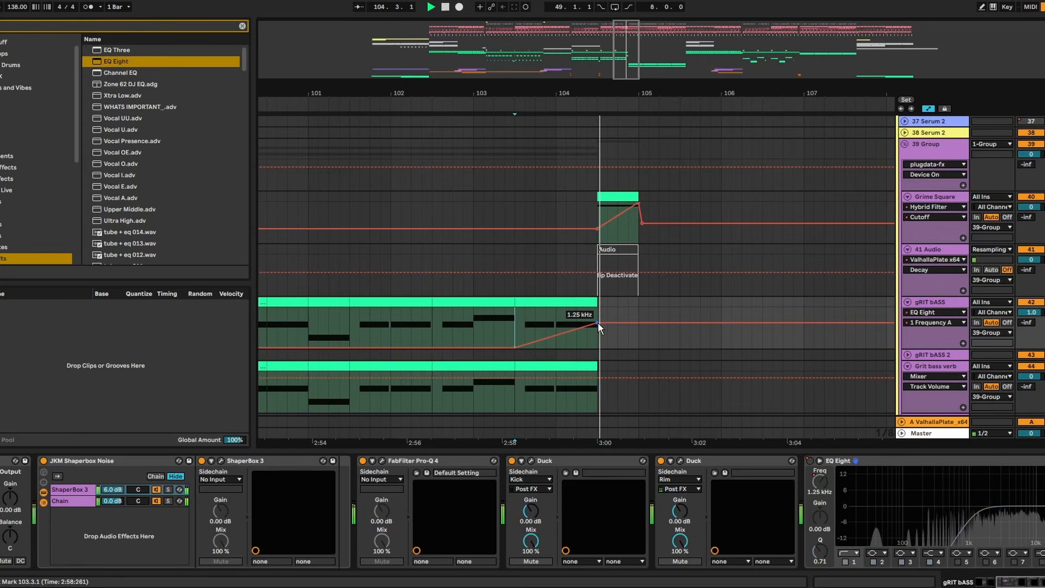
pyautogui.moveTo(598, 322); pyautogui.dragTo(599, 332)
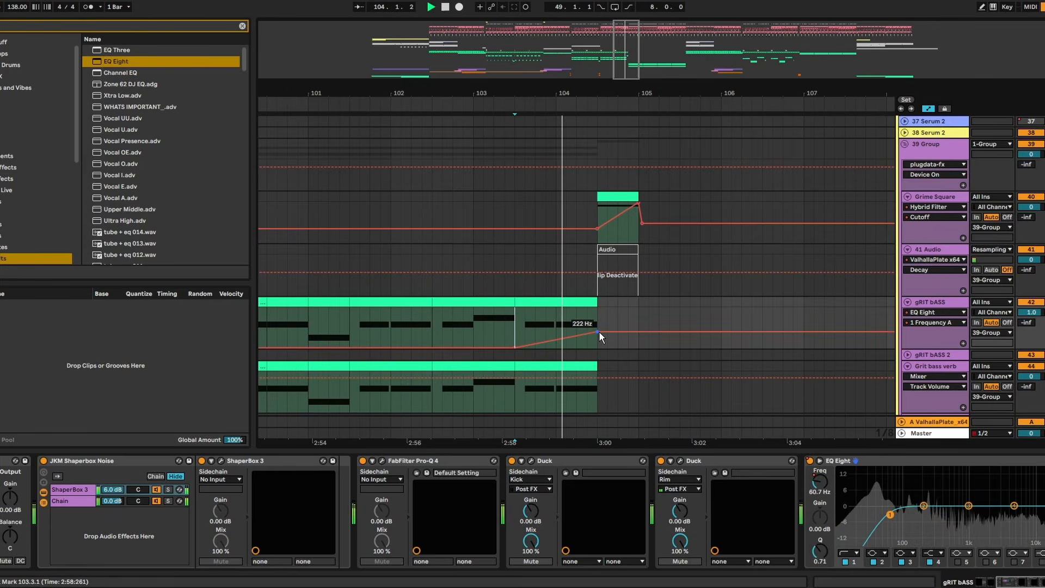
pyautogui.press('space')
# - Raise EQ Eight band 1's Q to 1.46 and play the gRIT bASS phrase from 103.3.1
pyautogui.click(820, 551)
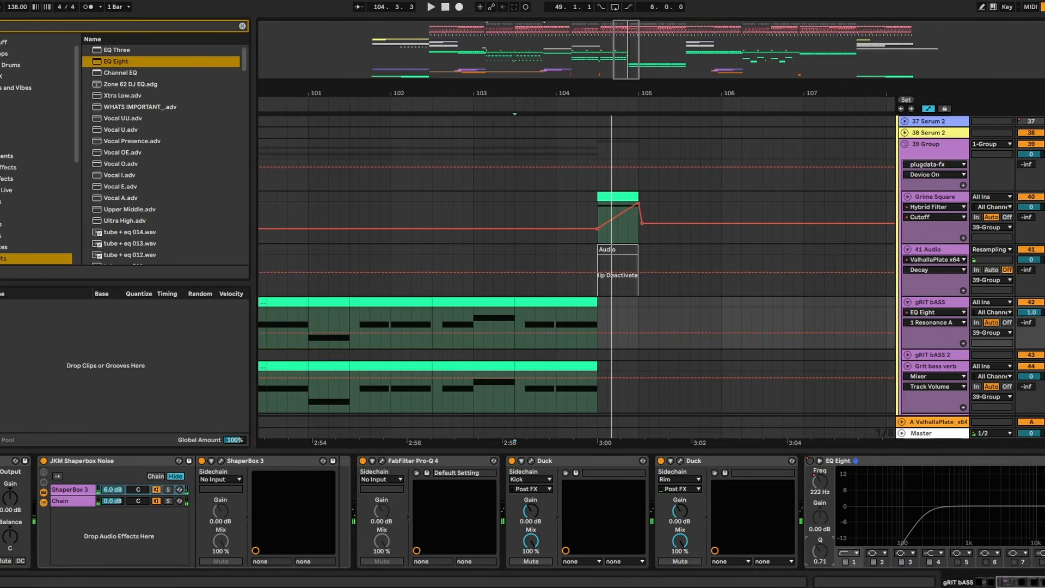
pyautogui.press('space')
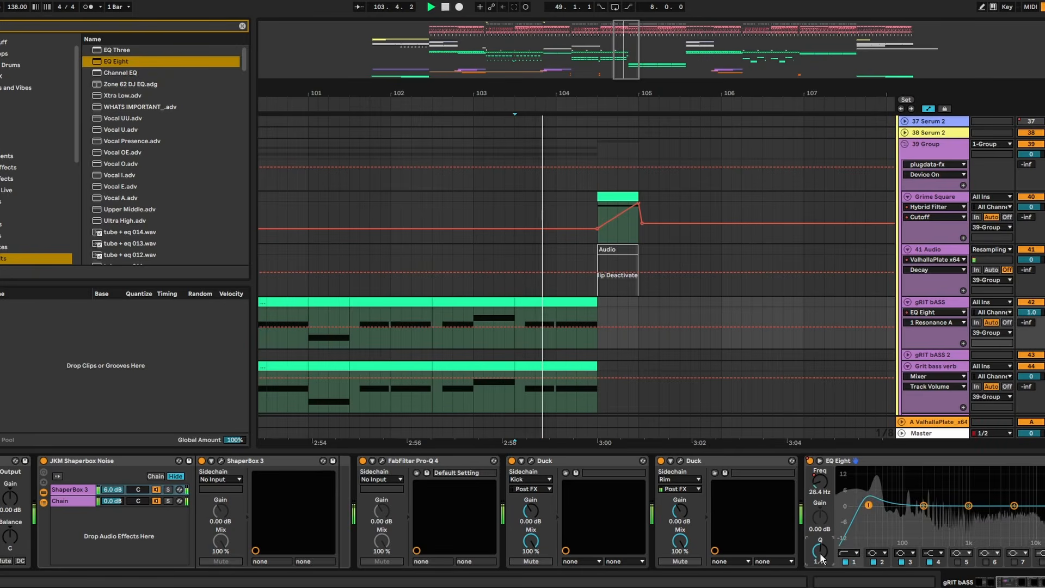
pyautogui.press('space')
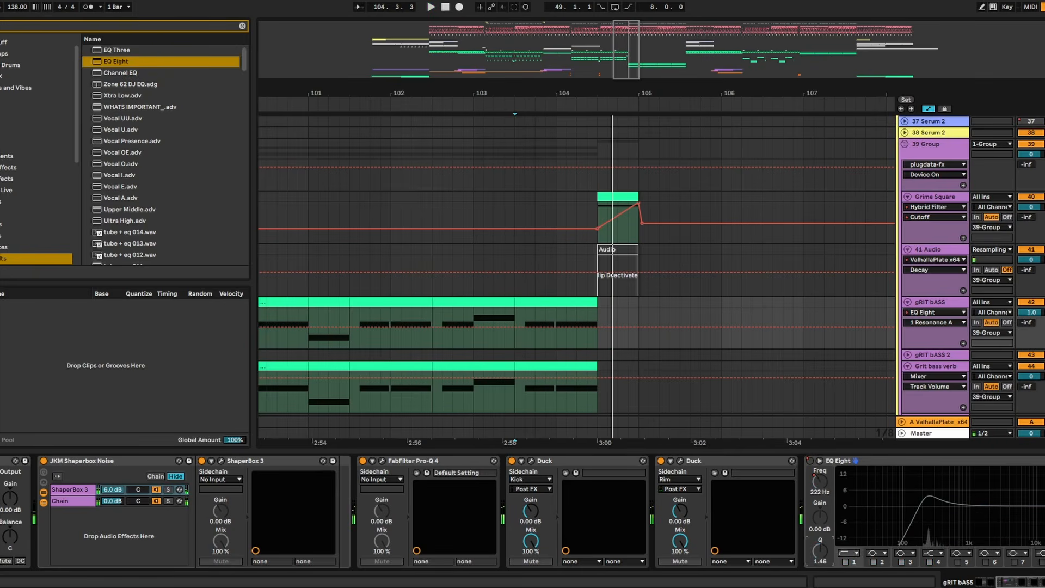
# - Automate EQ Eight band 1's resonance on gRIT bASS to rise from 0.10 near 103.3 until 104.3, and play from 102.3
pyautogui.click(522, 345)
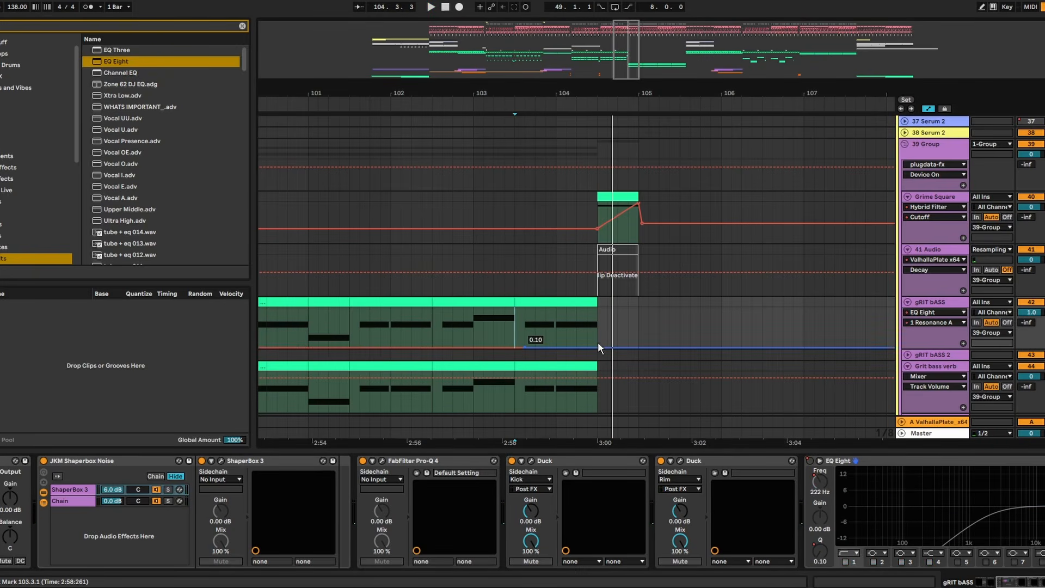
pyautogui.moveTo(597, 342); pyautogui.dragTo(596, 324)
pyautogui.press('space')
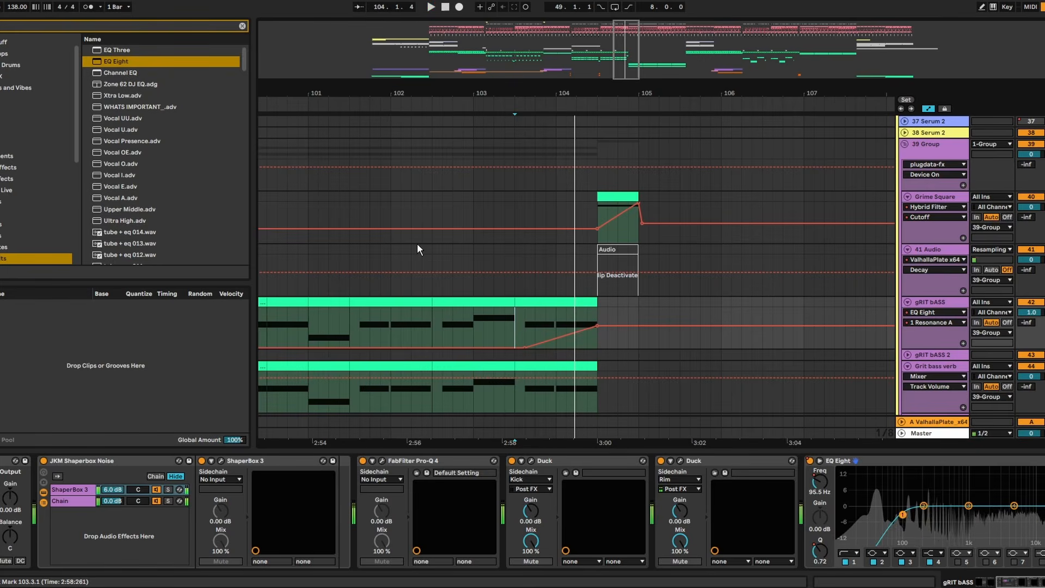
pyautogui.click(349, 211)
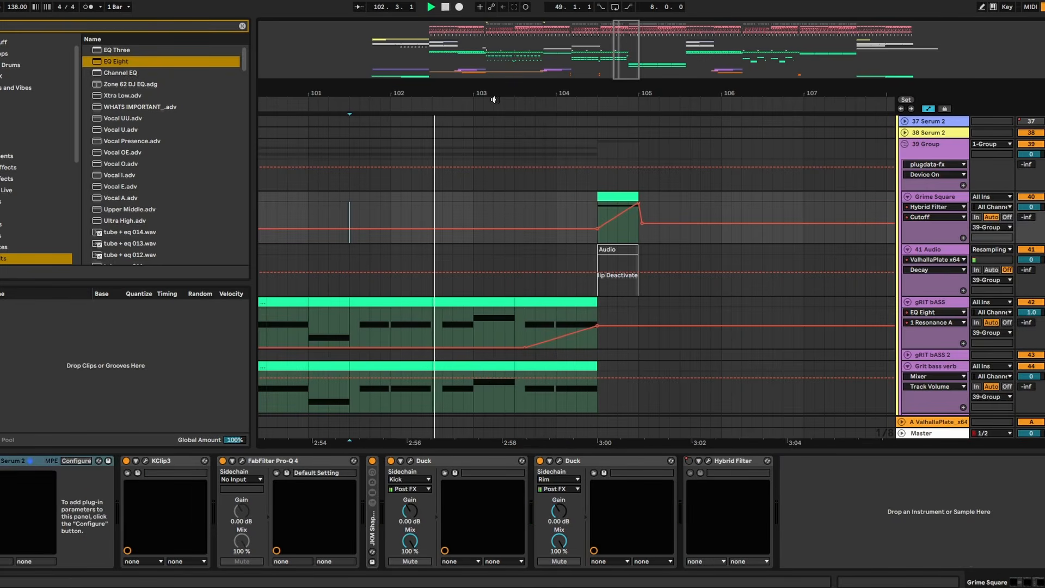
pyautogui.scroll(2, 501, 217)
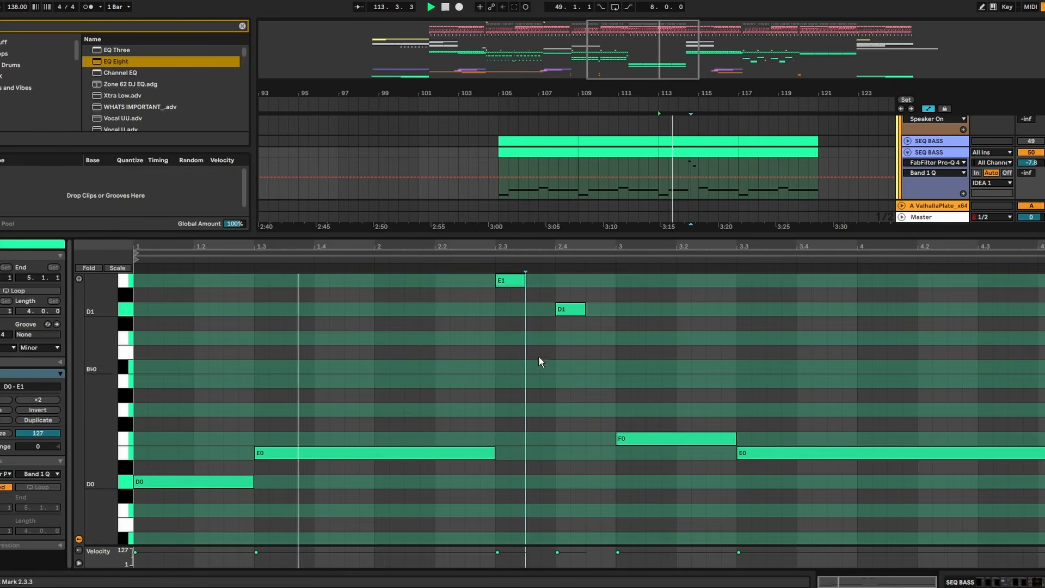
# - Lengthen the short E1 and D1 notes in the SEQ BASS clip to a full beat each, ending at 2.4 and 3
pyautogui.click(524, 281)
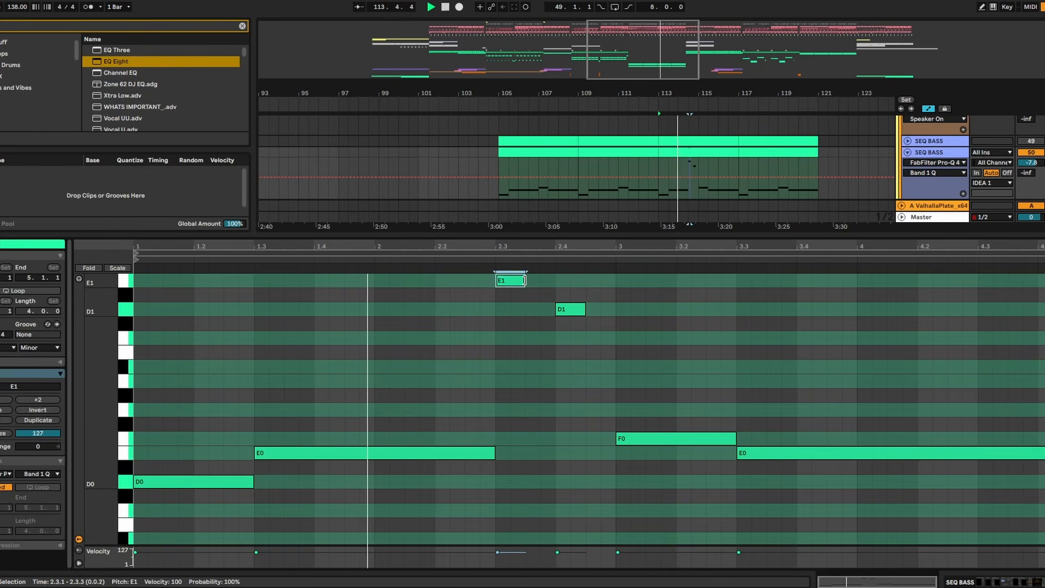
pyautogui.moveTo(524, 280); pyautogui.dragTo(615, 309)
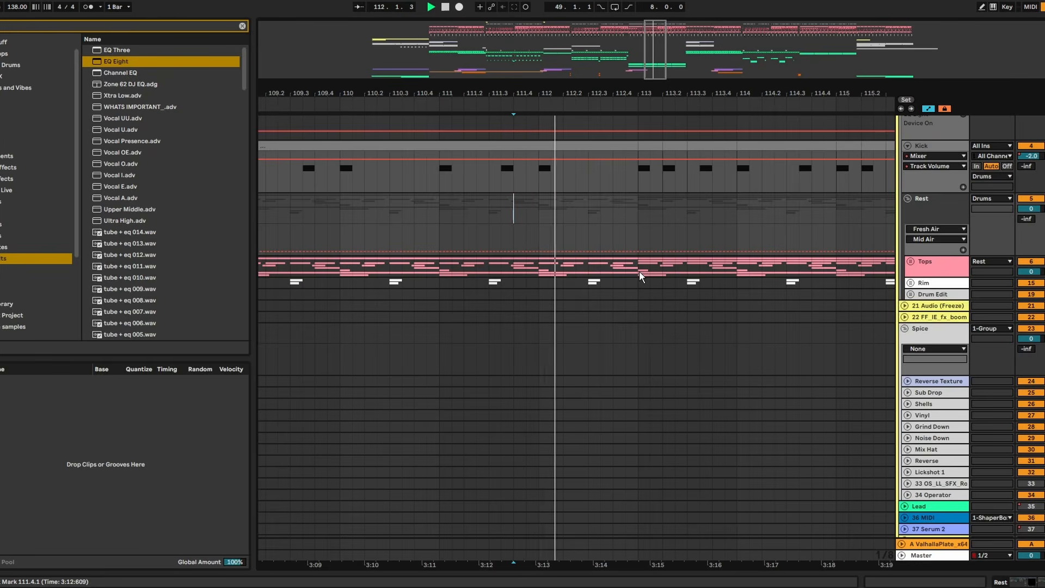
# - Delete the Tops drum part from 112.3.1 to 113.1.1 and play the gap from 112.1
pyautogui.moveTo(639, 271); pyautogui.dragTo(588, 269)
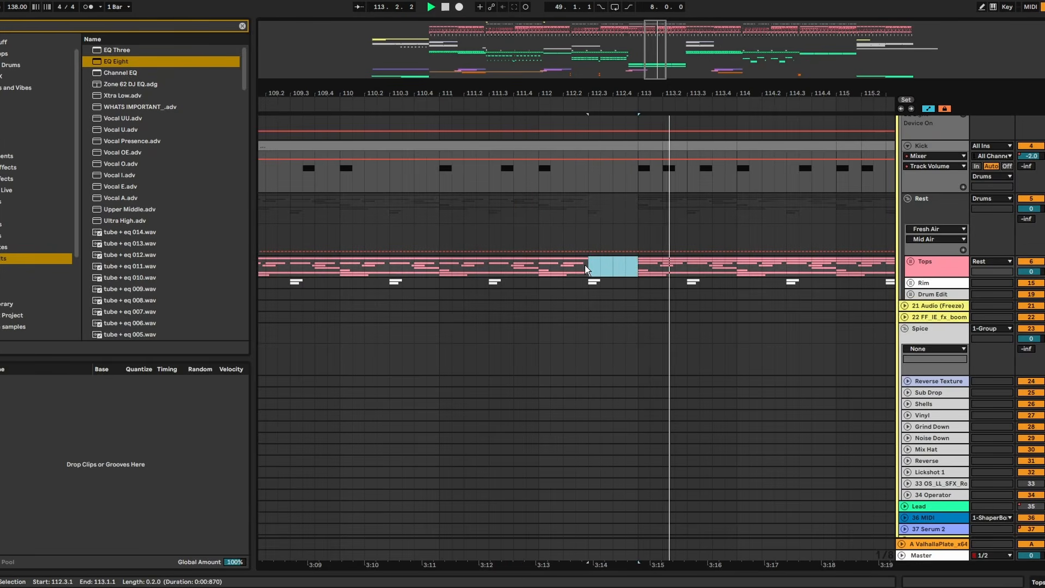
pyautogui.press('Delete')
pyautogui.click(534, 208)
pyautogui.scroll(3, 665, 194)
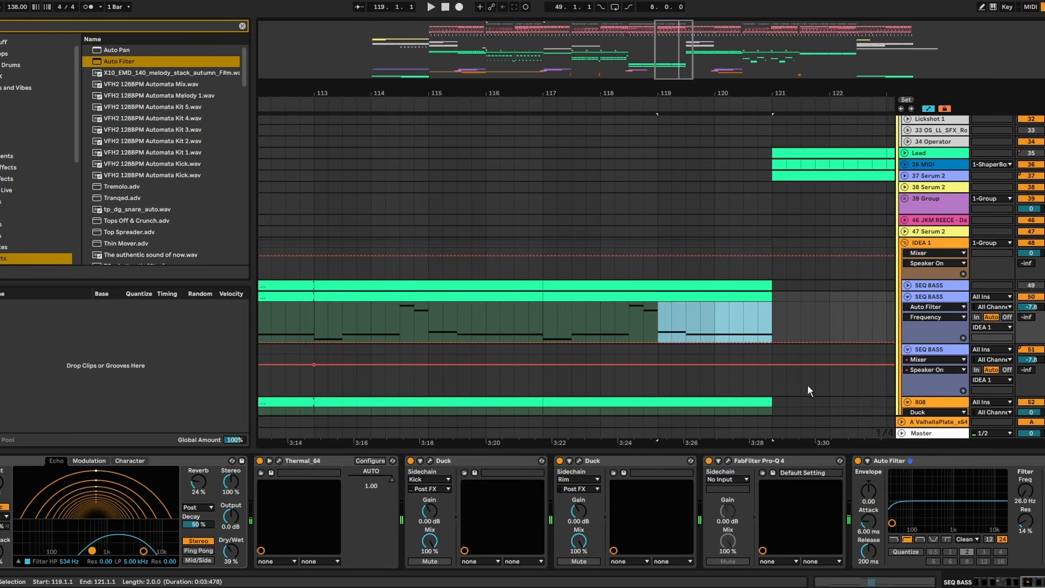
# - Switch off Auto Filter on SEQ BASS and select 119.1.1 to 121.1.1 in its Device On automation lane
pyautogui.click(858, 461)
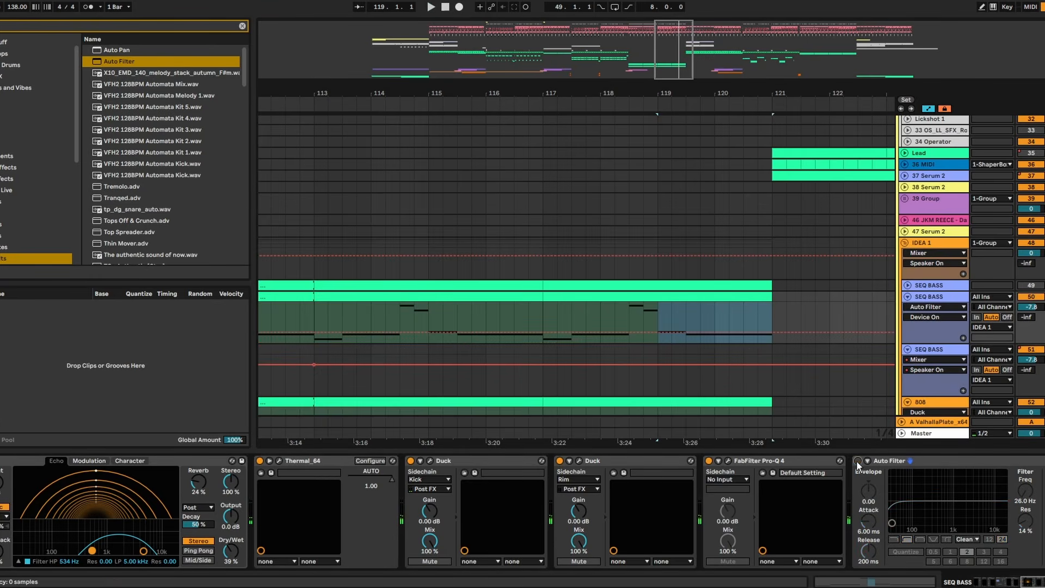
pyautogui.moveTo(657, 321); pyautogui.dragTo(763, 325)
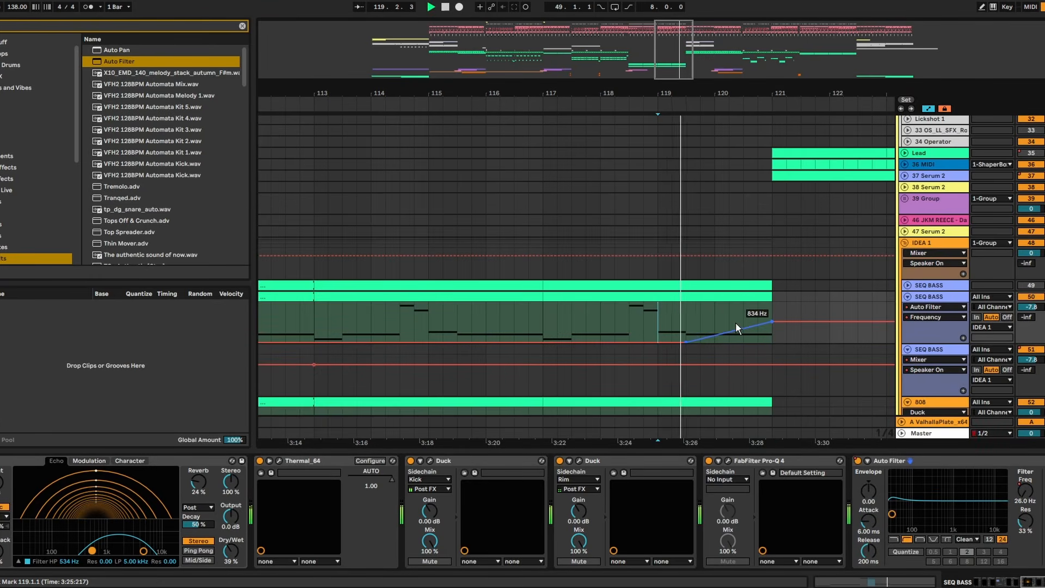
pyautogui.scroll(-3, 755, 281)
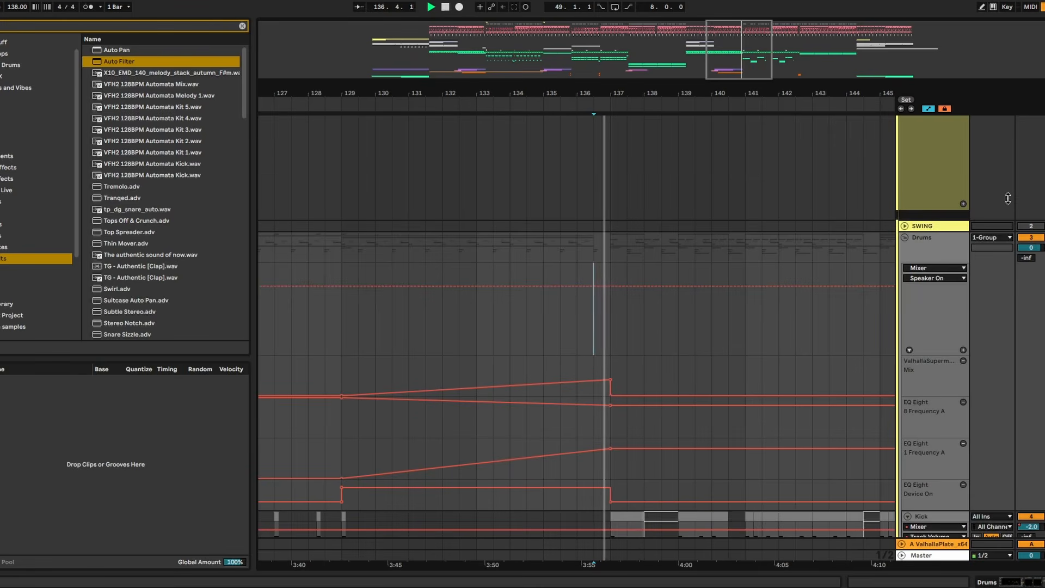
# - Mute the Drums group while the section around bar 137 plays
pyautogui.click(1036, 239)
pyautogui.scroll(-1, 1037, 241)
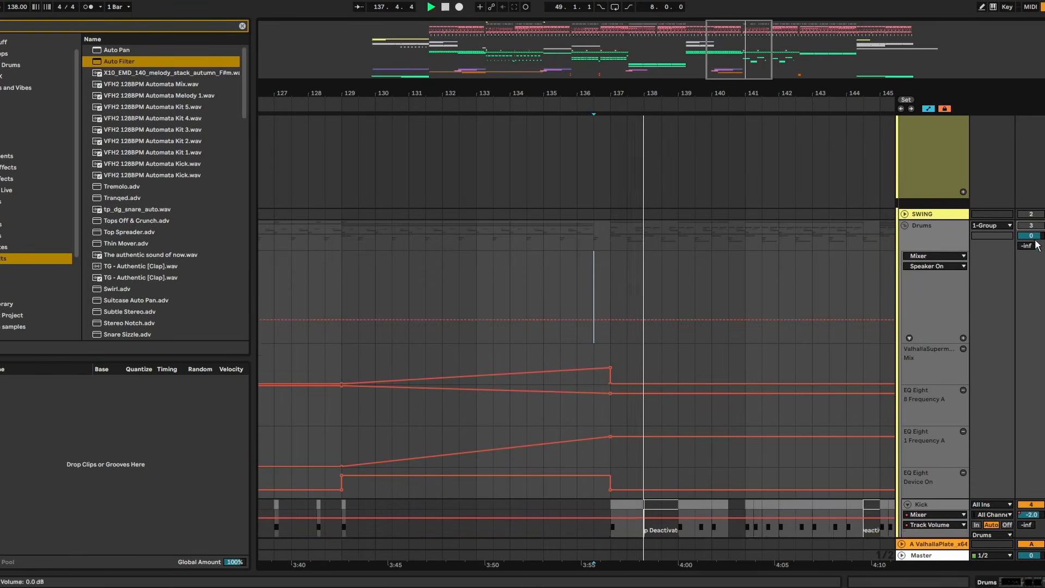
pyautogui.scroll(-2, 1035, 243)
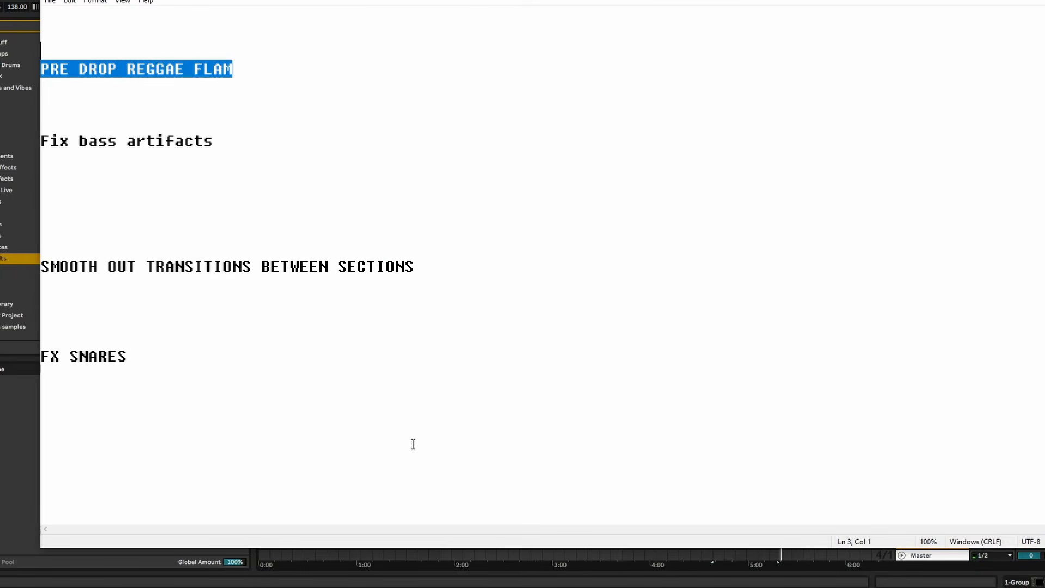
# - Switch to the to-do notes, select the line below SMOOTH OUT TRANSITIONS BETWEEN SECTIONS, and return to Ableton Live
pyautogui.click(189, 302)
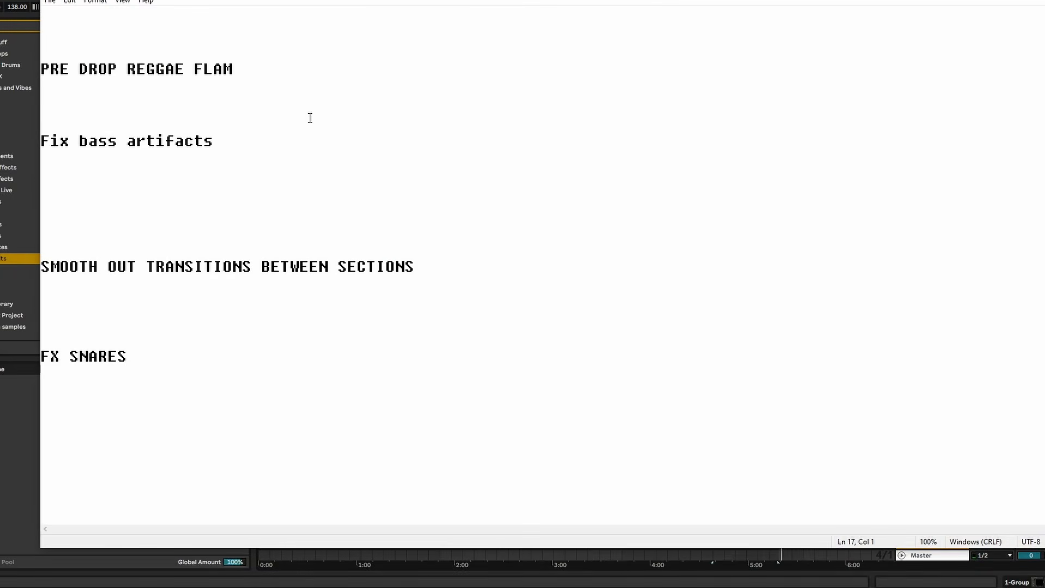
pyautogui.hotkey('shift', 'Up')
pyautogui.hotkey('alt', 'Tab')
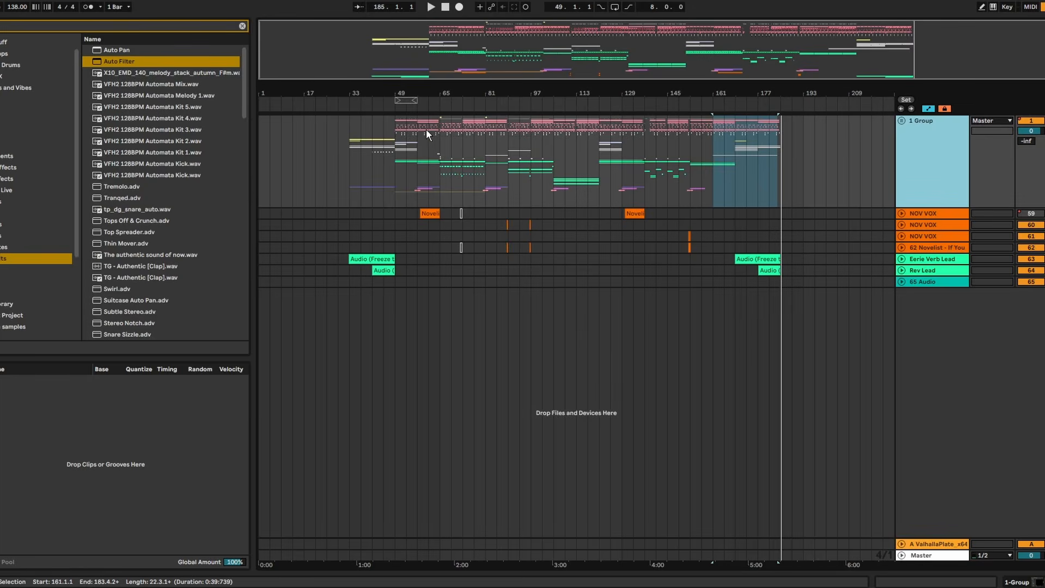
# - Audition the Audio 2 hit at 68.3 on 19 Audio within the section, playing from bar 68 and from bar 65
pyautogui.click(446, 146)
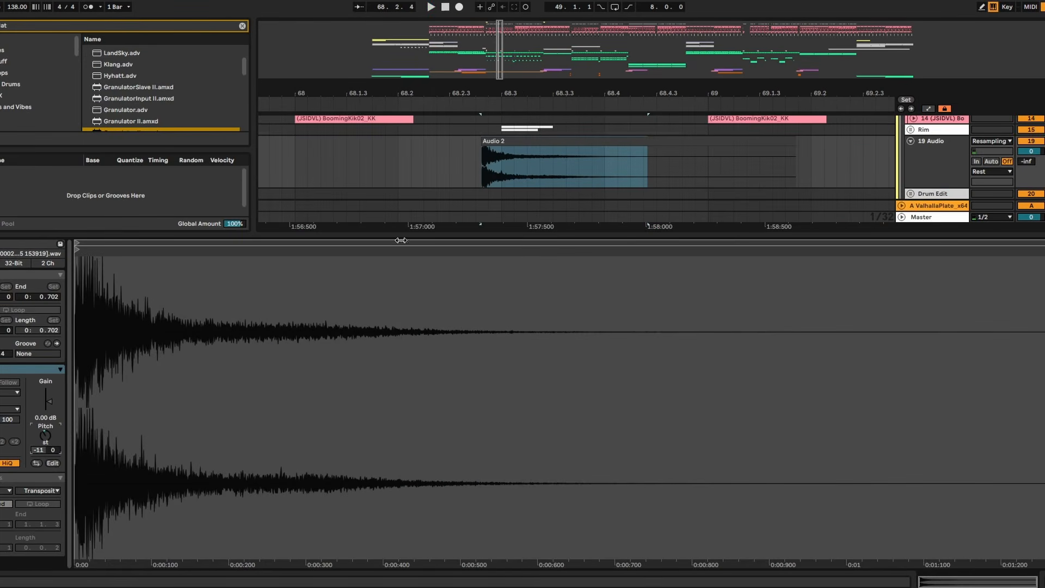
pyautogui.click(411, 132)
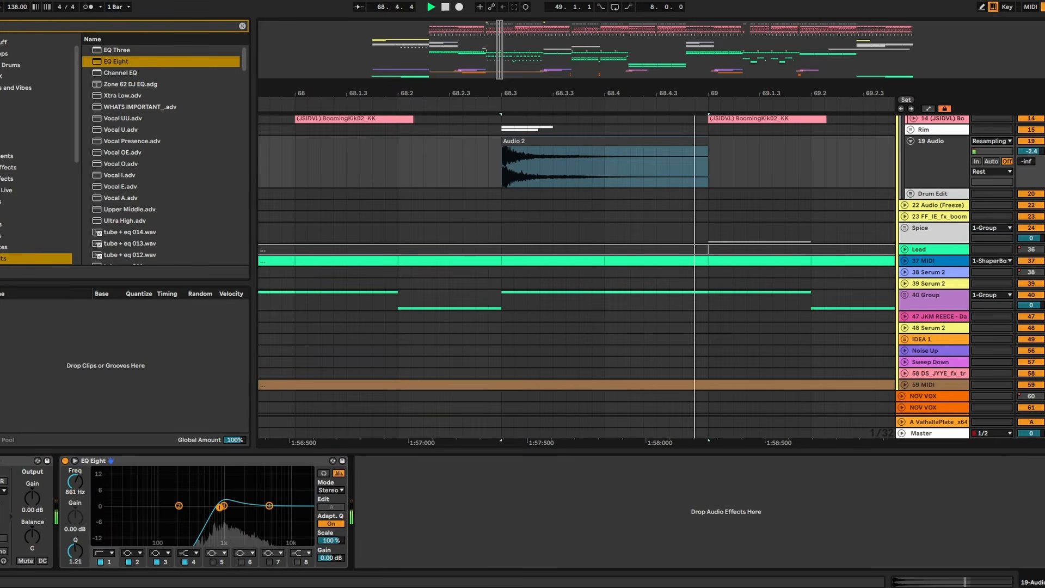
pyautogui.click(295, 129)
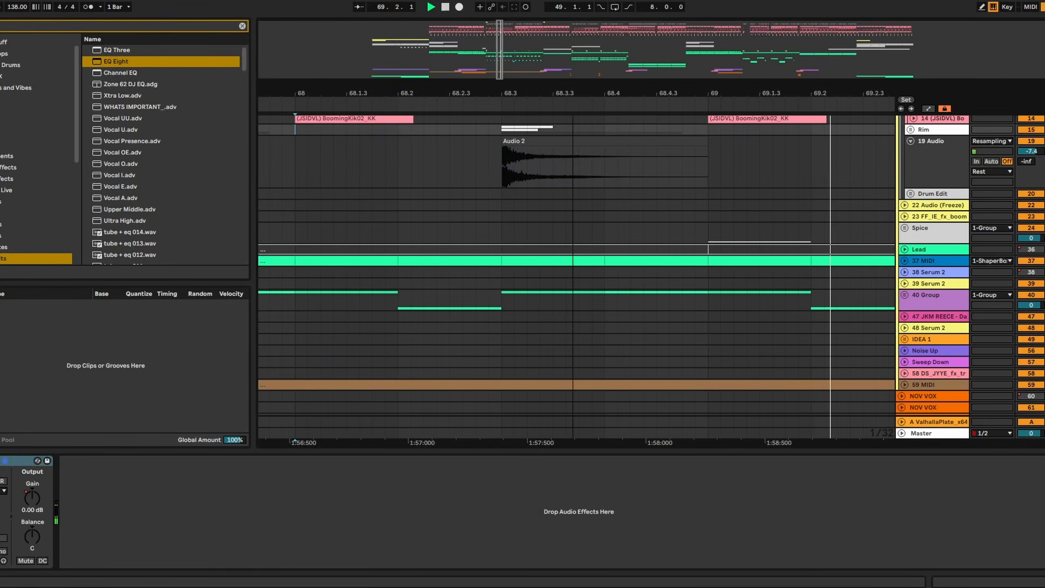
pyautogui.moveTo(574, 93); pyautogui.dragTo(573, 44)
pyautogui.click(312, 154)
pyautogui.press('space')
pyautogui.press('space')
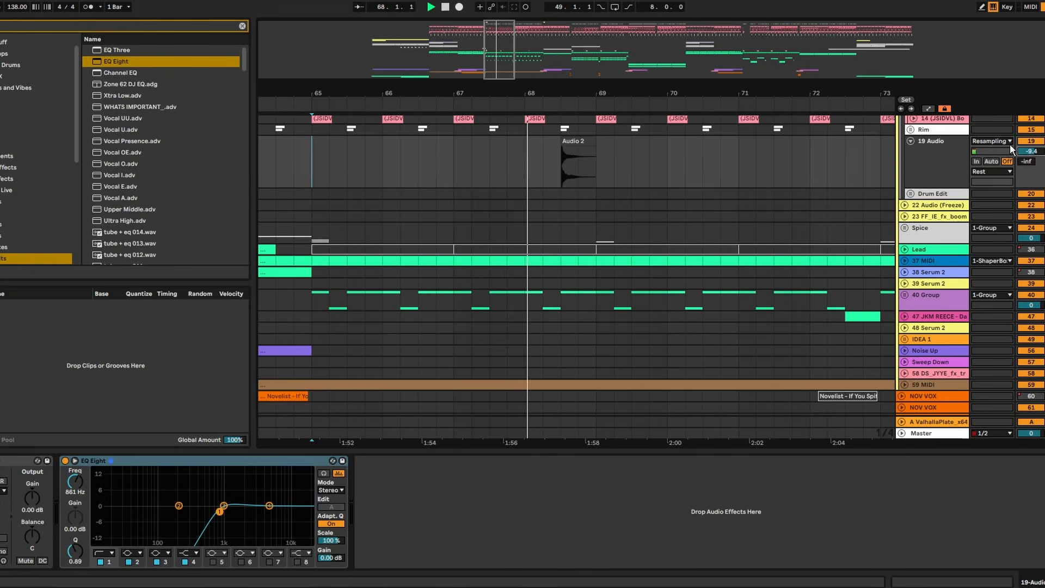
pyautogui.moveTo(573, 93); pyautogui.dragTo(572, 109)
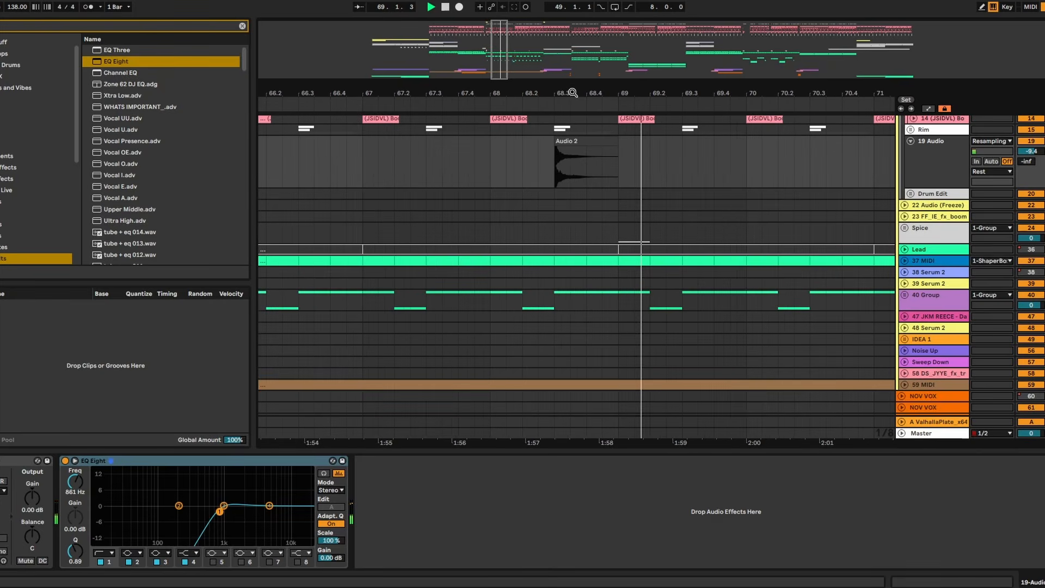
pyautogui.press('space')
# - Copy the ValhallaPlate reverb from return A to 19 Audio after EQ Eight, and play from 68.1.3
pyautogui.click(953, 164)
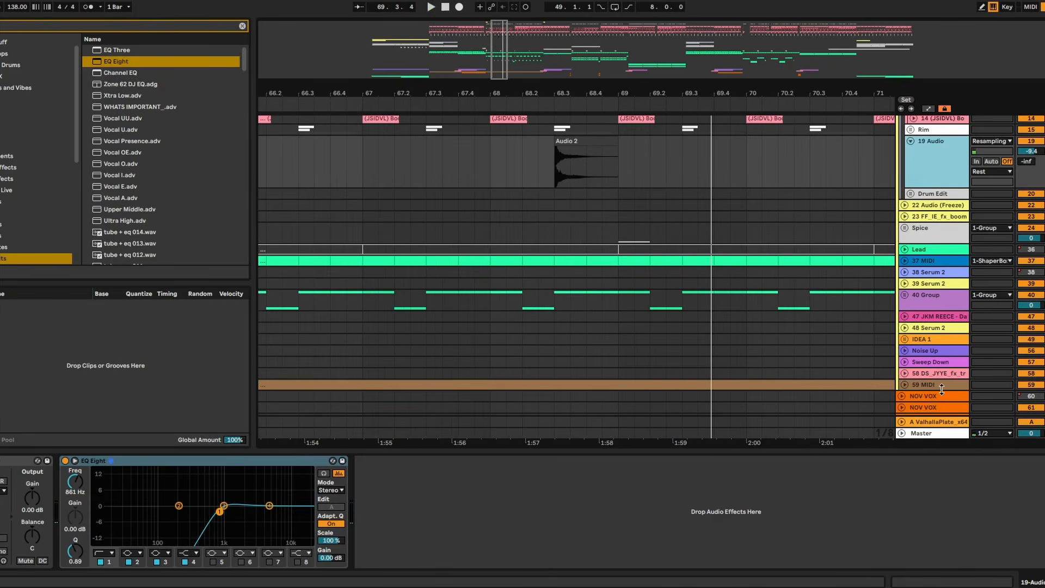
pyautogui.click(937, 424)
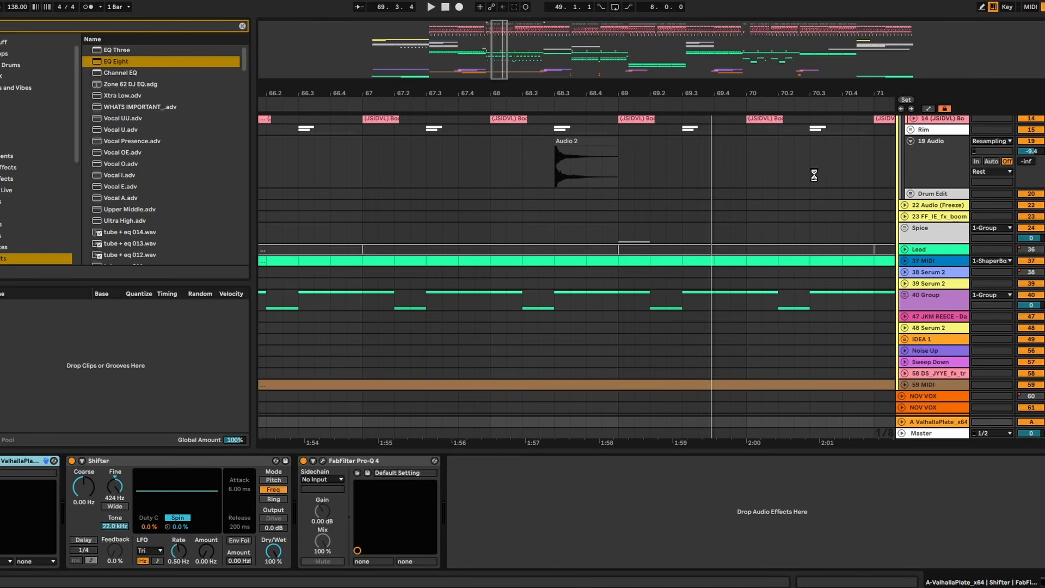
pyautogui.click(570, 159)
pyautogui.click(511, 159)
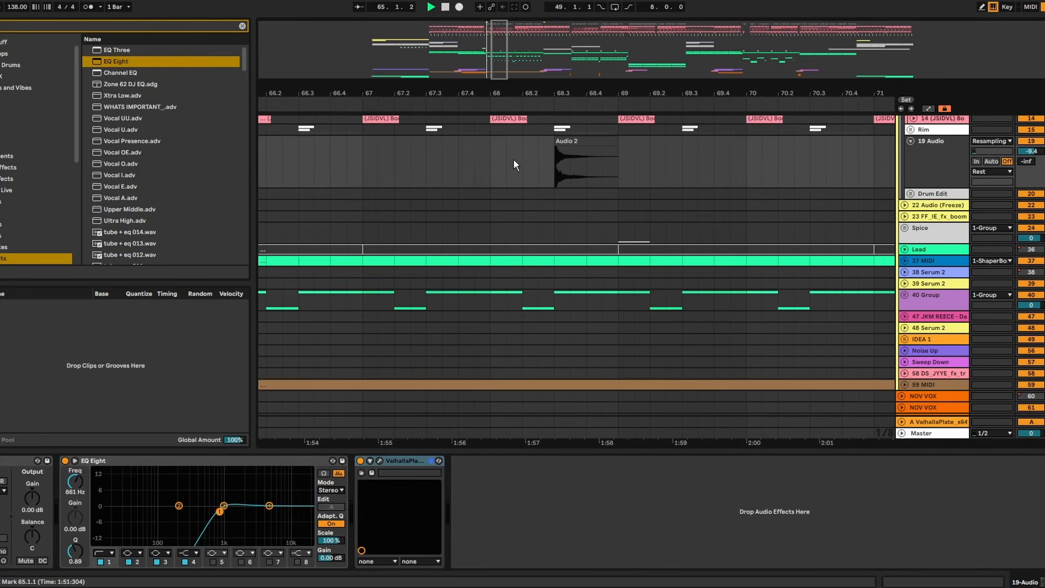
pyautogui.press('space')
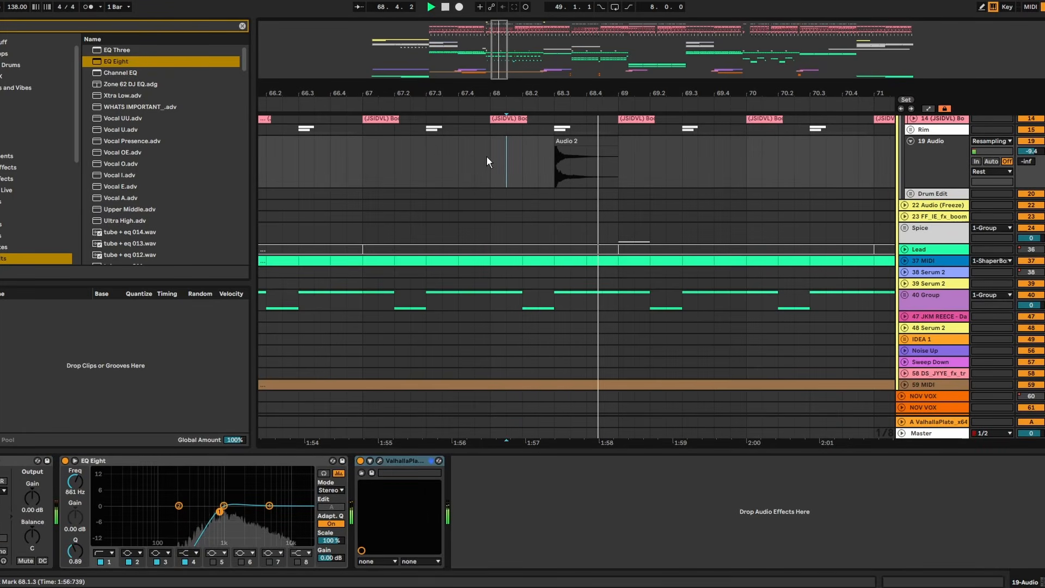
pyautogui.moveTo(599, 86); pyautogui.dragTo(609, 177)
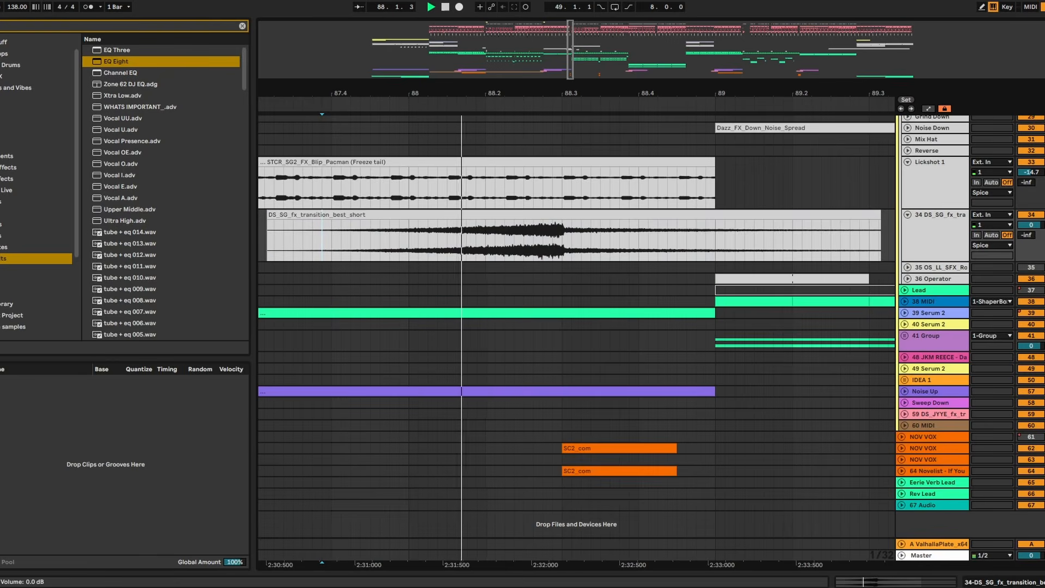
# - Set the DS_SG_fx_transition track's volume to -15.0 dB and open its clip's waveform during playback
pyautogui.moveTo(1030, 225); pyautogui.dragTo(1031, 248)
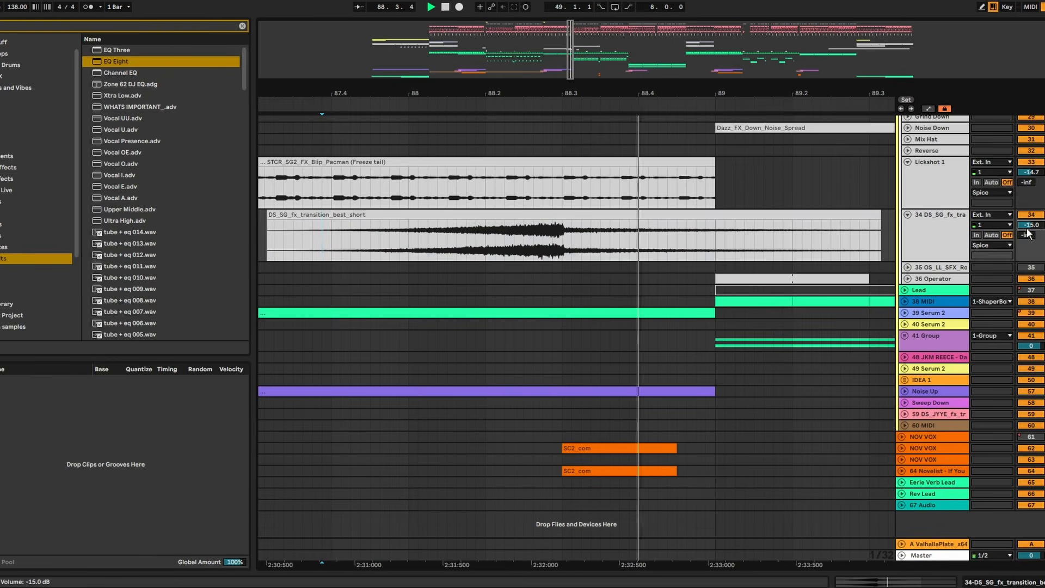
pyautogui.press('space')
pyautogui.doubleClick(465, 214)
pyautogui.press('space')
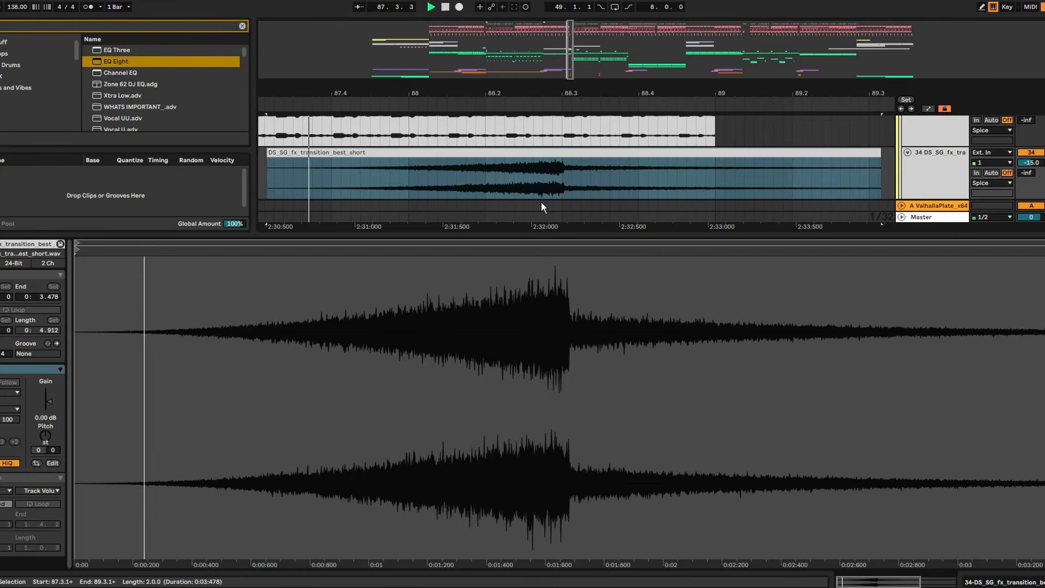
# - Trim the end of the DS_SG_fx_transition_best_short clip to 88.3 and set playback to start shortly before it
pyautogui.doubleClick(632, 238)
pyautogui.click(876, 225)
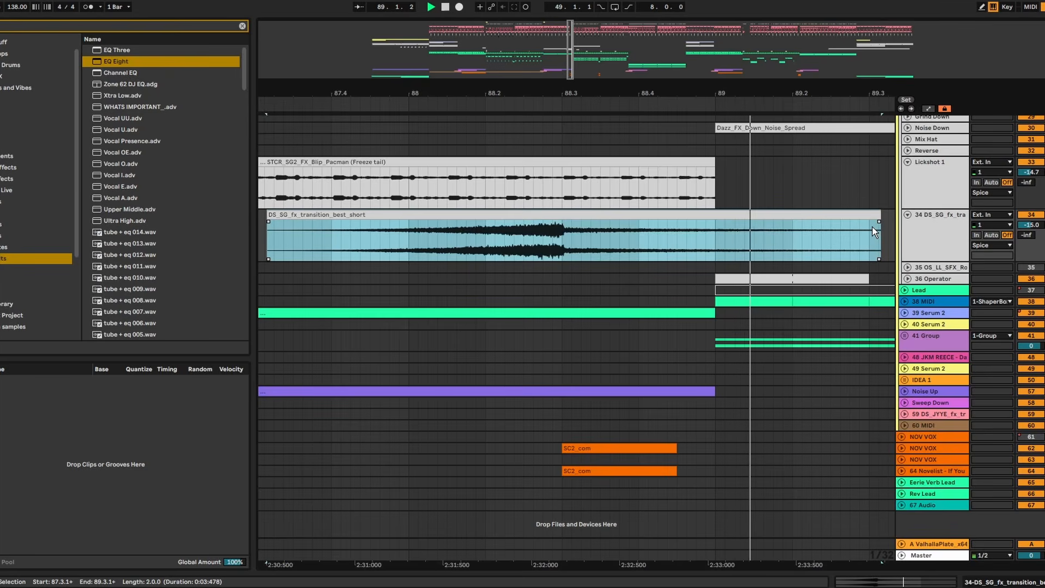
pyautogui.click(881, 216)
pyautogui.click(878, 216)
pyautogui.moveTo(878, 216); pyautogui.dragTo(564, 218)
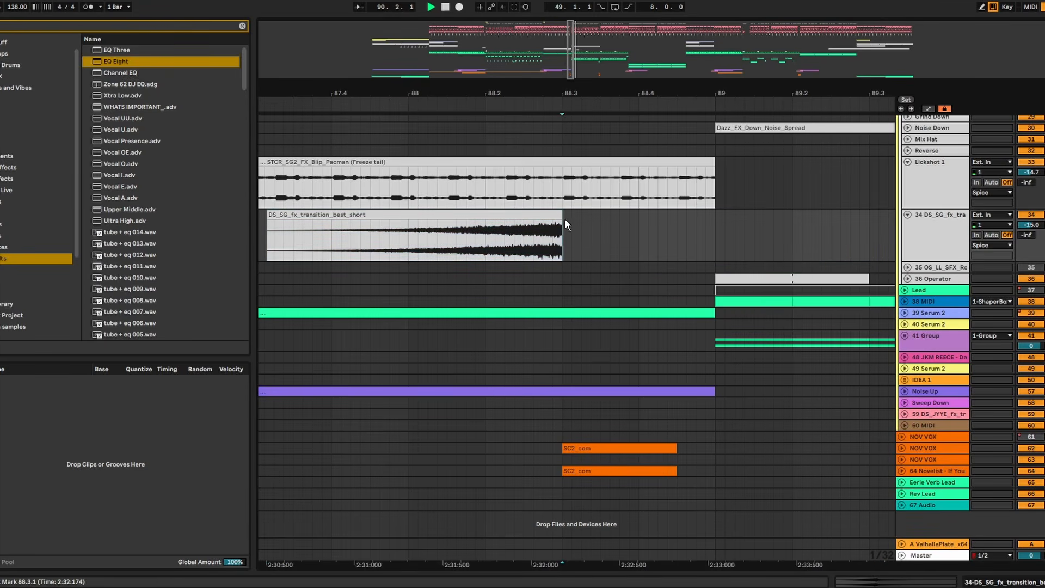
pyautogui.click(348, 247)
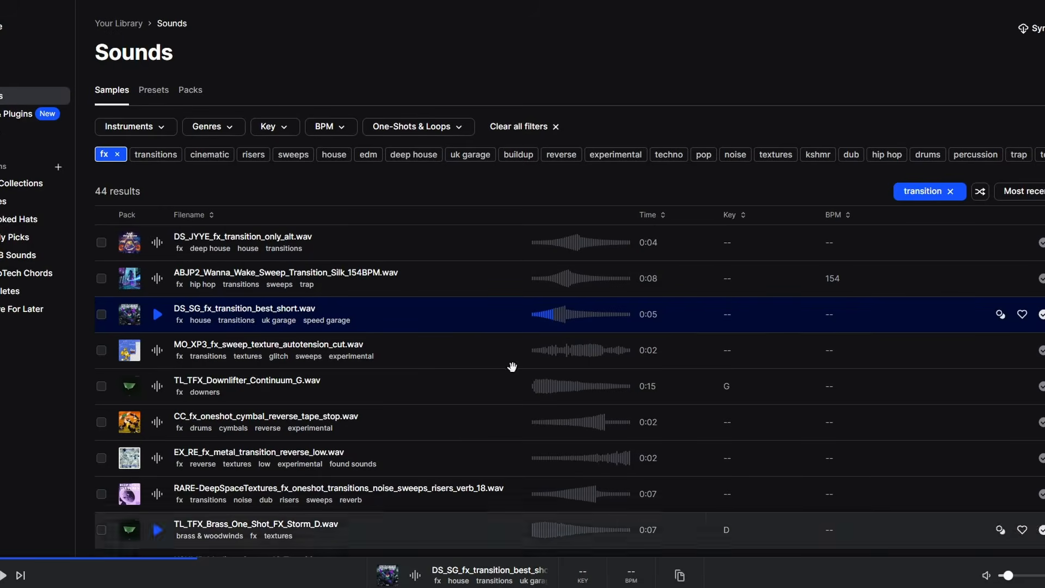
# - Replace the "transition" term in the Splice sound library with a search for "fil", keeping the fx tag
pyautogui.click(957, 197)
pyautogui.click(953, 194)
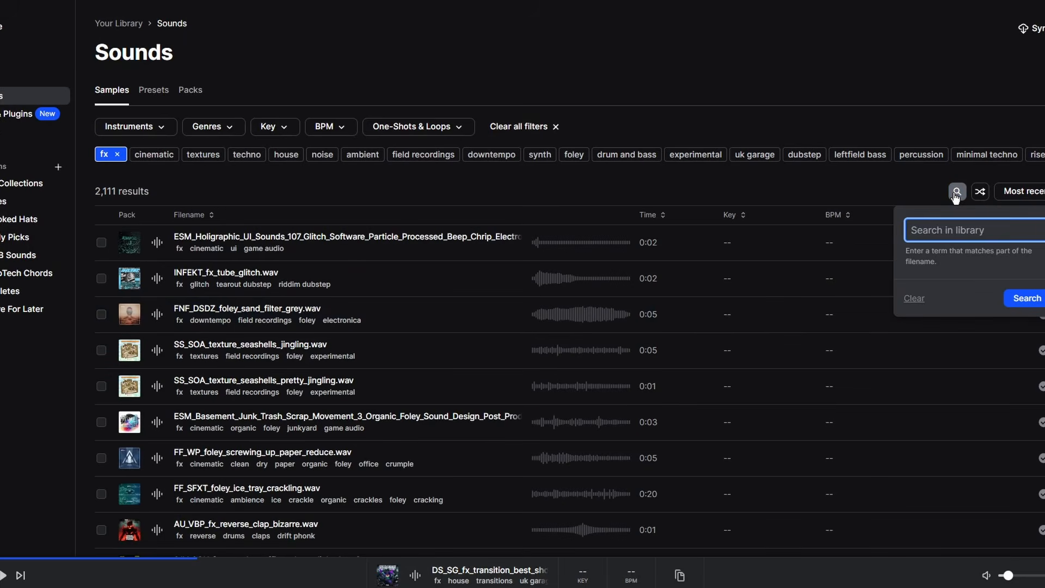
pyautogui.write('fil')
pyautogui.press('Return')
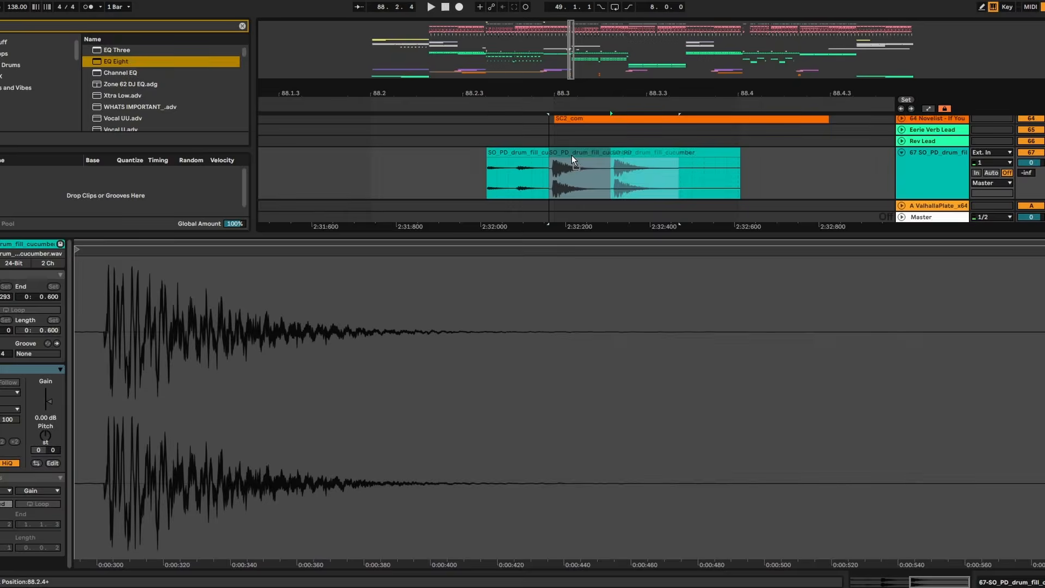
# - Audition the drum fill slices near 88.3 and trim the snare roll fill clip after them to end at bar 89
pyautogui.click(446, 156)
pyautogui.click(360, 166)
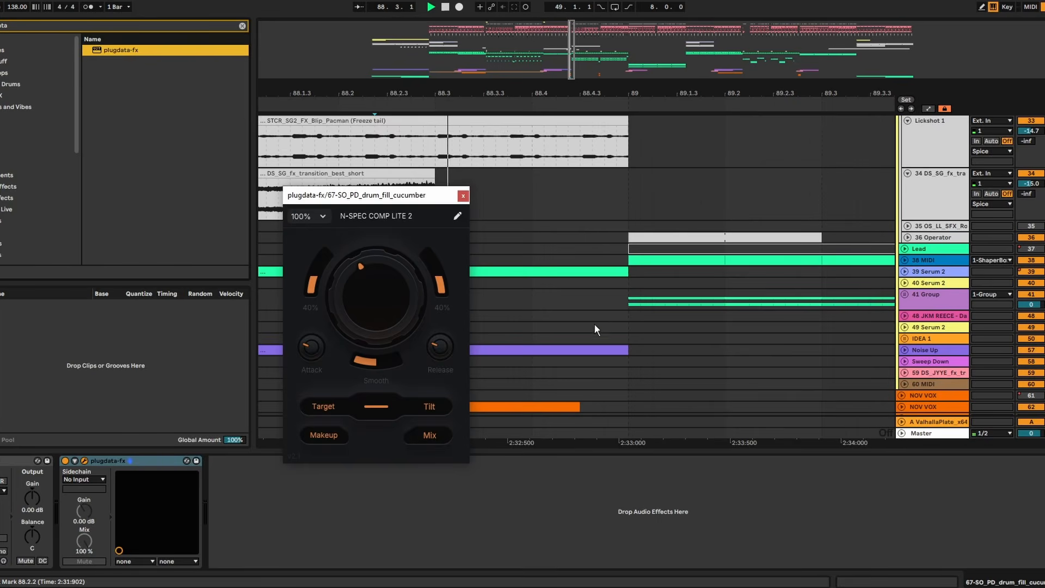
pyautogui.scroll(-3, 606, 369)
pyautogui.scroll(-2, 606, 371)
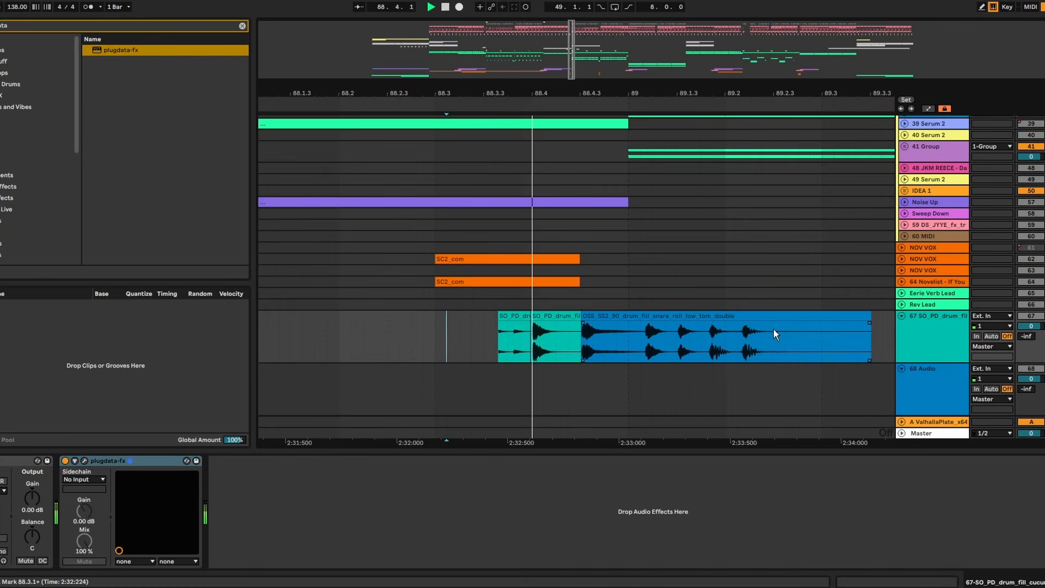
pyautogui.moveTo(872, 318); pyautogui.dragTo(630, 318)
pyautogui.click(392, 338)
pyautogui.press('space')
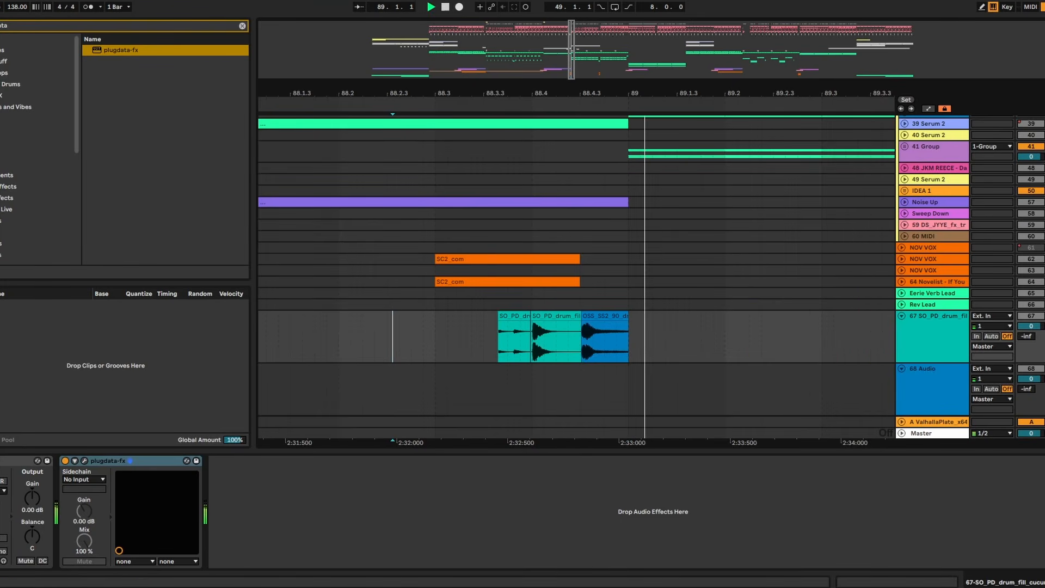
# - Unsolo the drum fill track and play the fill with the full mix from 88.2
pyautogui.click(1044, 305)
pyautogui.press('space')
pyautogui.click(345, 225)
pyautogui.press('space')
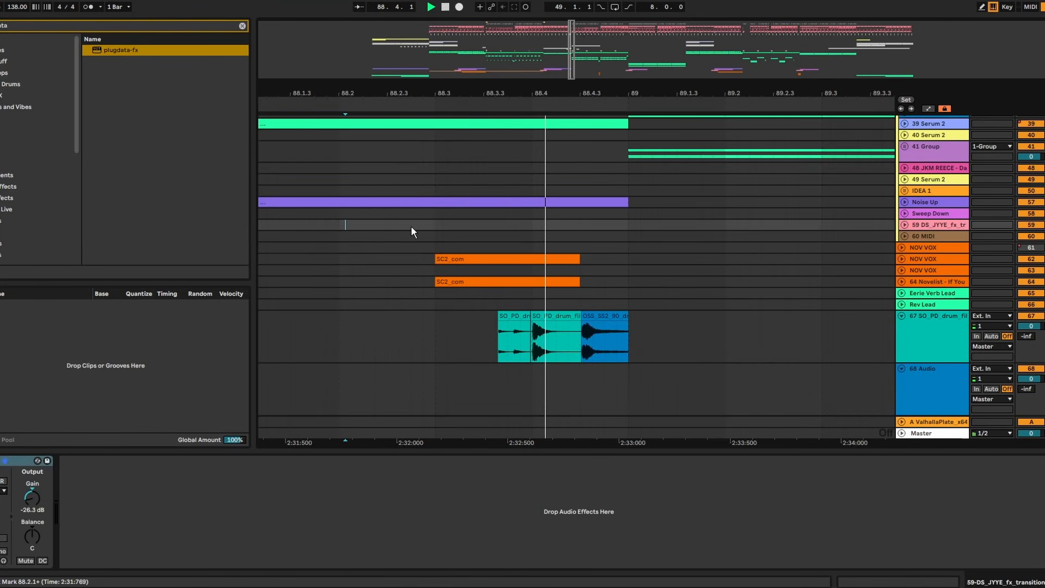
# - Set the drum fill track's volume to -1.0 dB and replay the transition into bar 89 from 87.2.2
pyautogui.moveTo(593, 94); pyautogui.dragTo(593, 65)
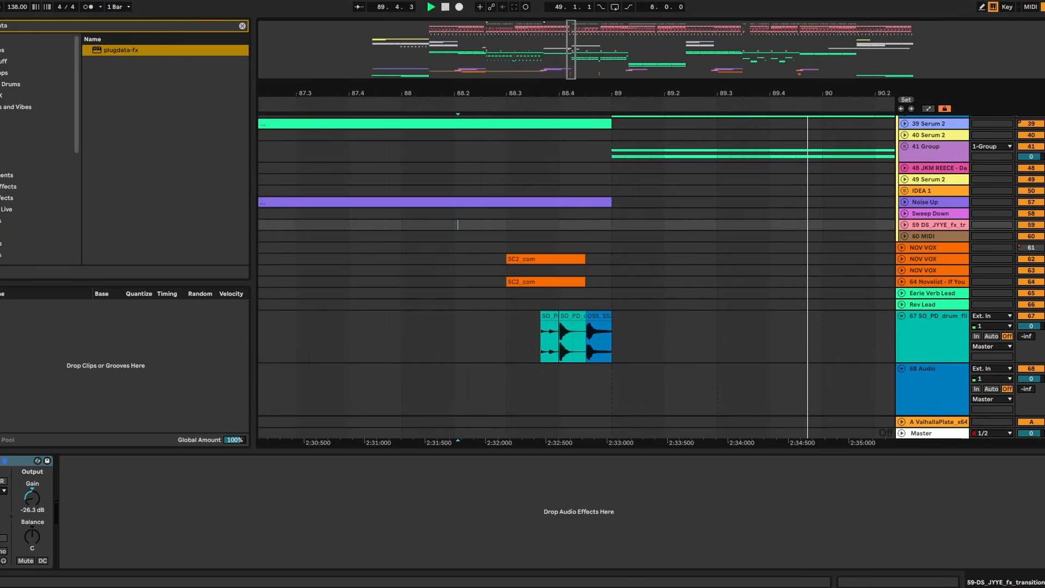
pyautogui.click(265, 135)
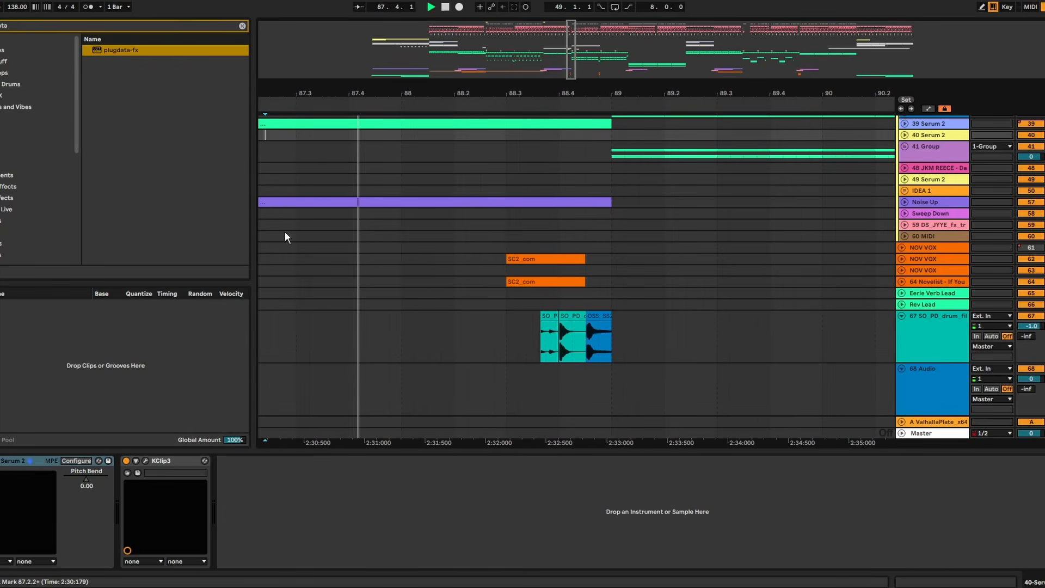
pyautogui.moveTo(557, 93); pyautogui.dragTo(558, 121)
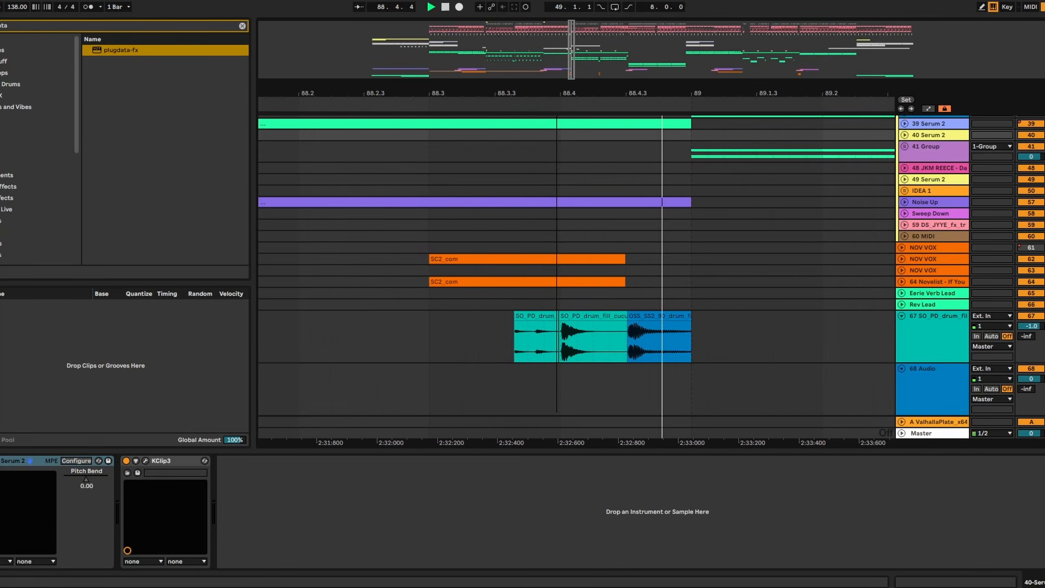
# - Add a Reverb to the gRIT bASS track and show its Dry/Wet automation around bar 104
pyautogui.moveTo(677, 97); pyautogui.dragTo(569, 43)
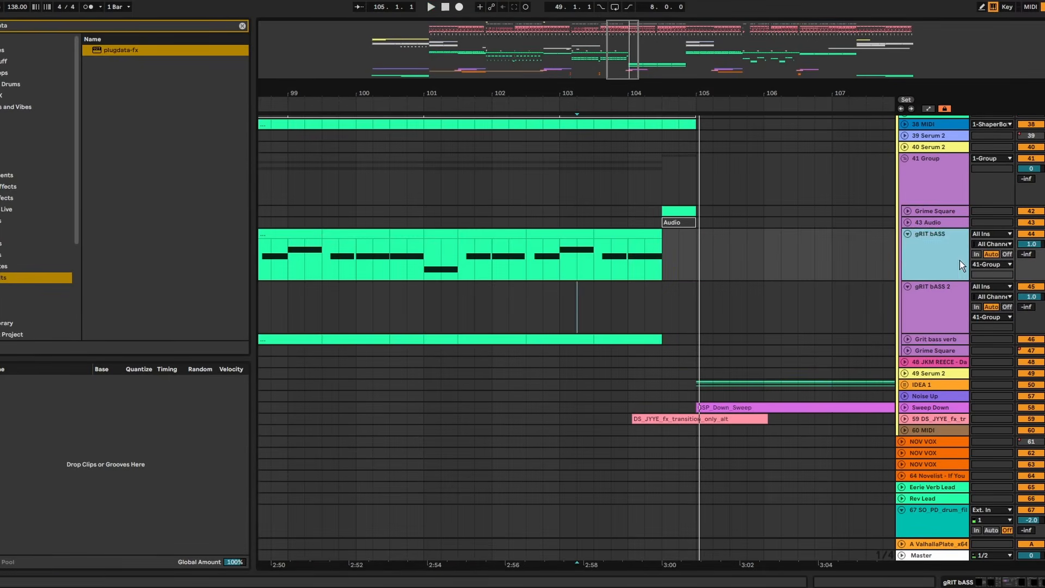
pyautogui.write('rev')
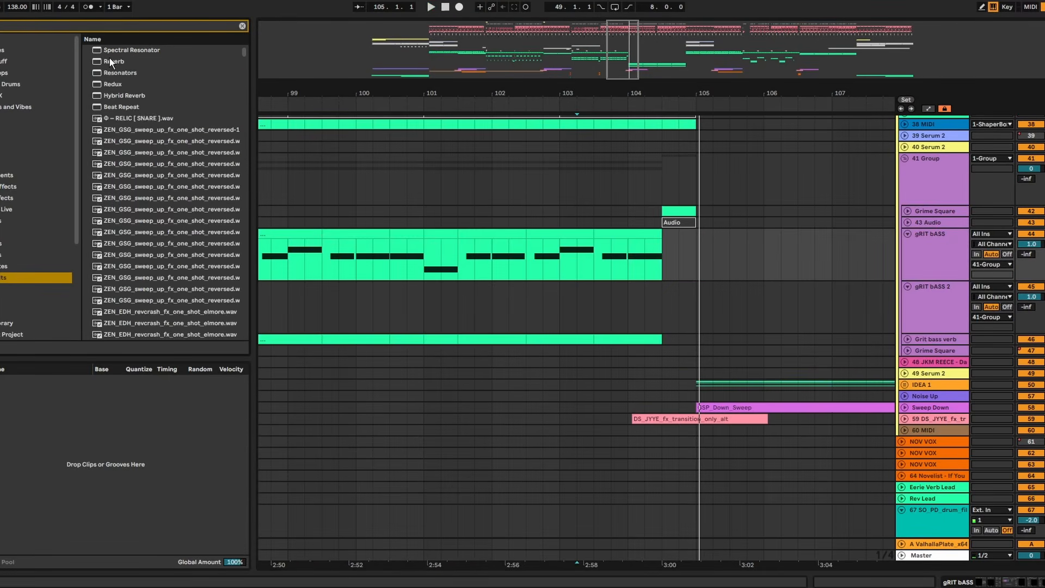
pyautogui.click(111, 61)
pyautogui.doubleClick(112, 51)
pyautogui.press('m')
pyautogui.press('a')
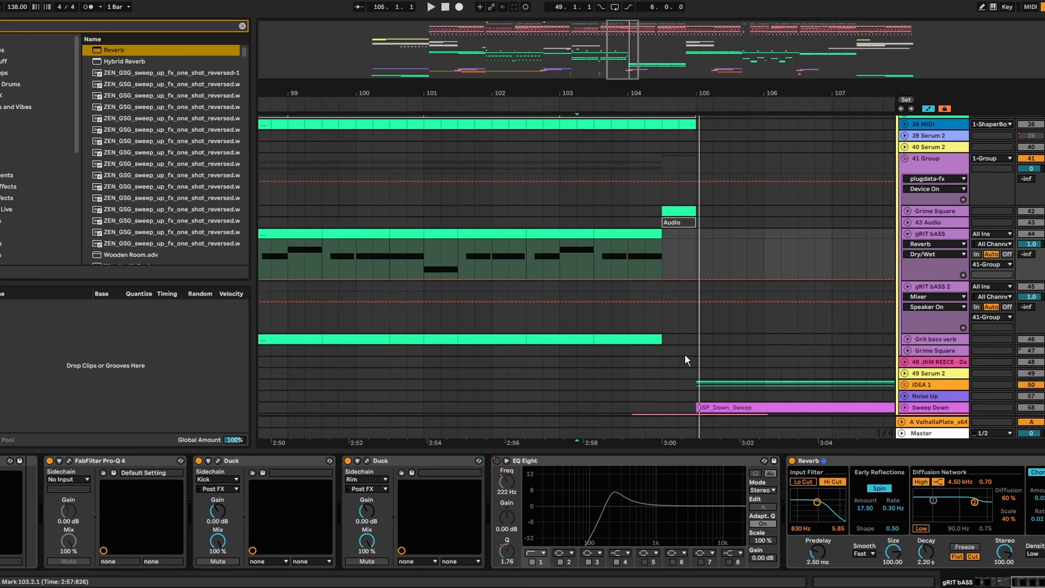
# - Automate the gRIT bASS reverb's Dry/Wet to rise from about 103.3 to 70 % at 104.3, and audition the build
pyautogui.click(628, 276)
pyautogui.click(627, 287)
pyautogui.click(629, 276)
pyautogui.click(556, 267)
pyautogui.press('space')
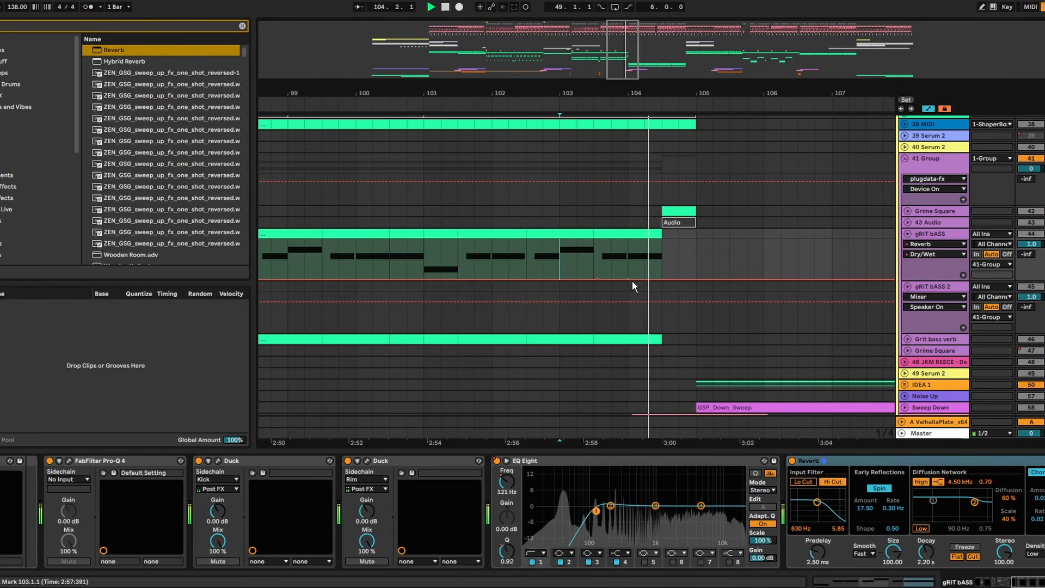
pyautogui.press('space')
pyautogui.press('space')
pyautogui.click(660, 281)
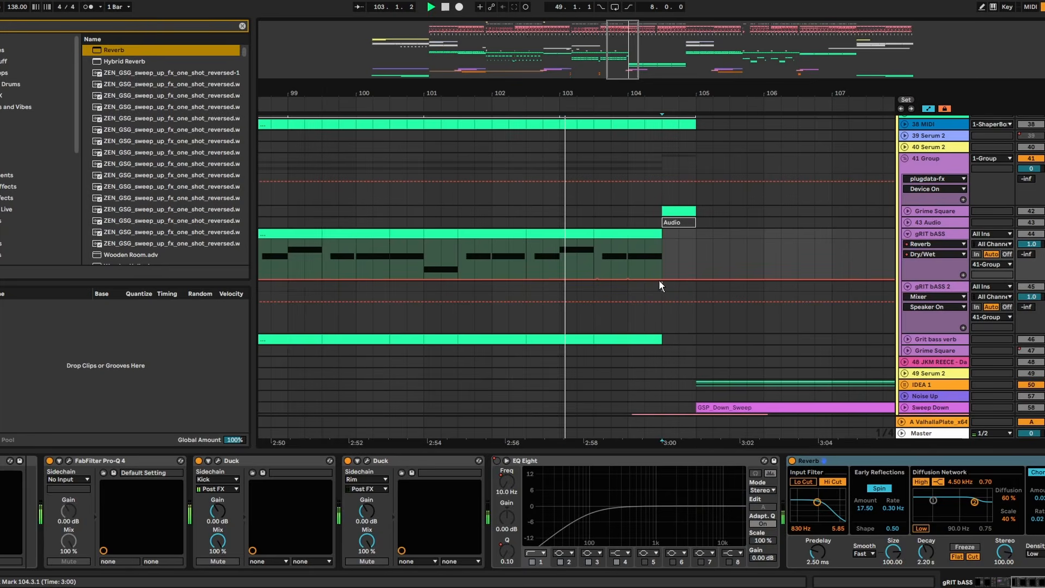
pyautogui.moveTo(659, 280)
pyautogui.mouseDown()
pyautogui.moveTo(657, 250)
pyautogui.moveTo(597, 279)
pyautogui.mouseUp()
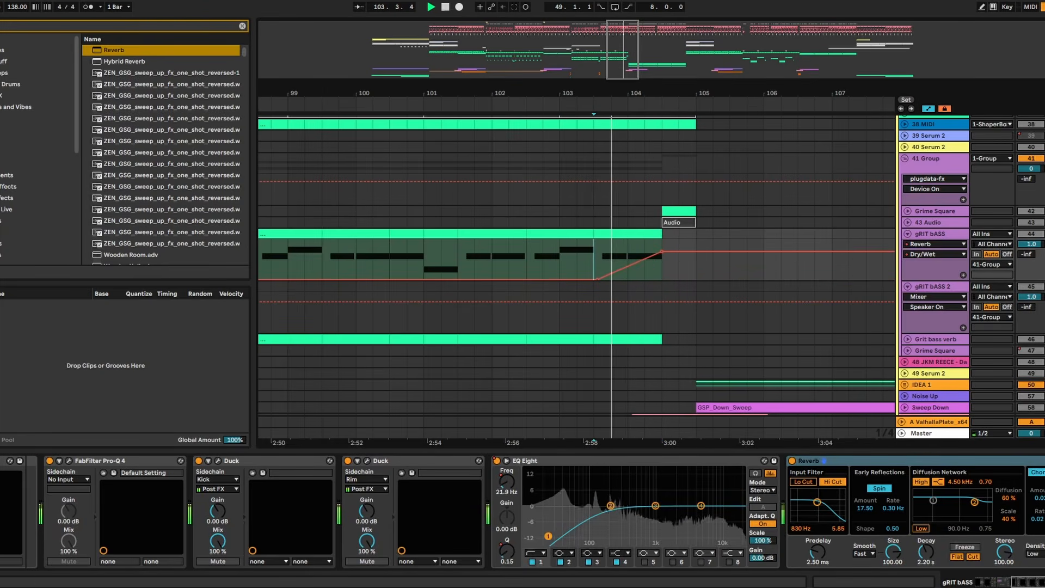
pyautogui.click(511, 179)
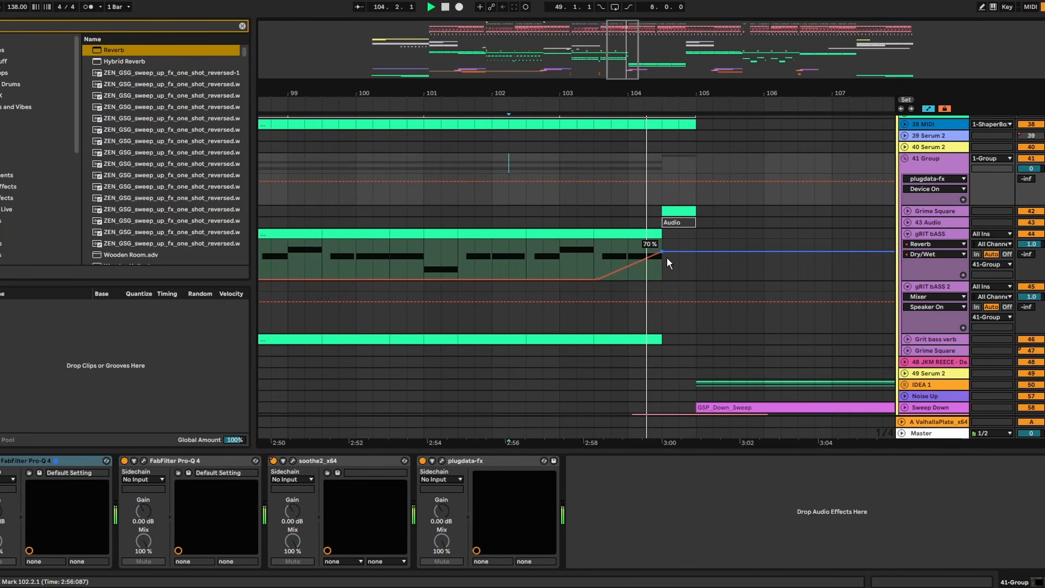
pyautogui.click(673, 238)
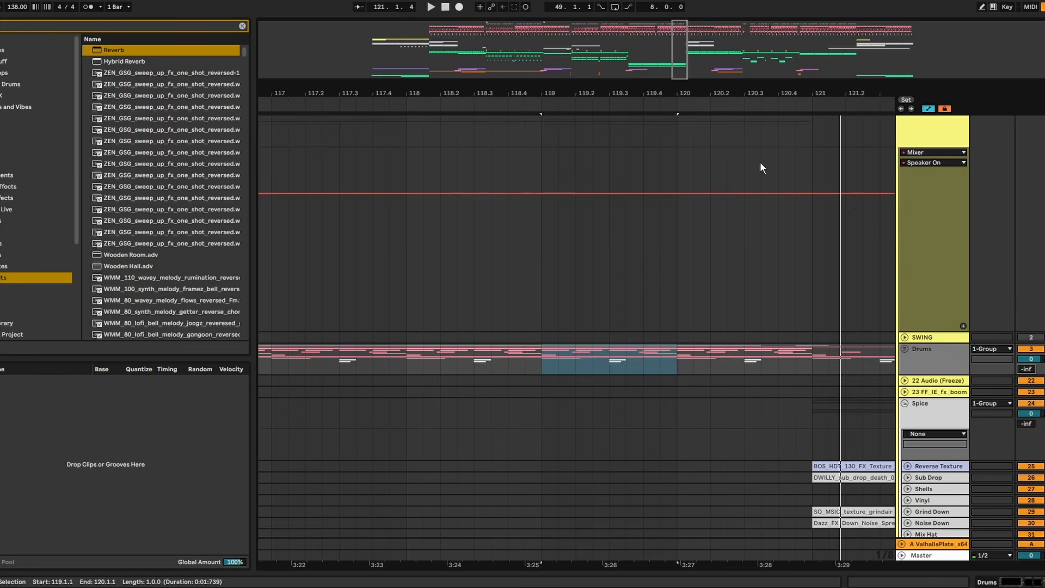
# - Try a rising ValhallaPlate send on the Drums group from bar 120 to 121 and audition it
pyautogui.scroll(3, 886, 269)
pyautogui.doubleClick(920, 411)
pyautogui.click(905, 409)
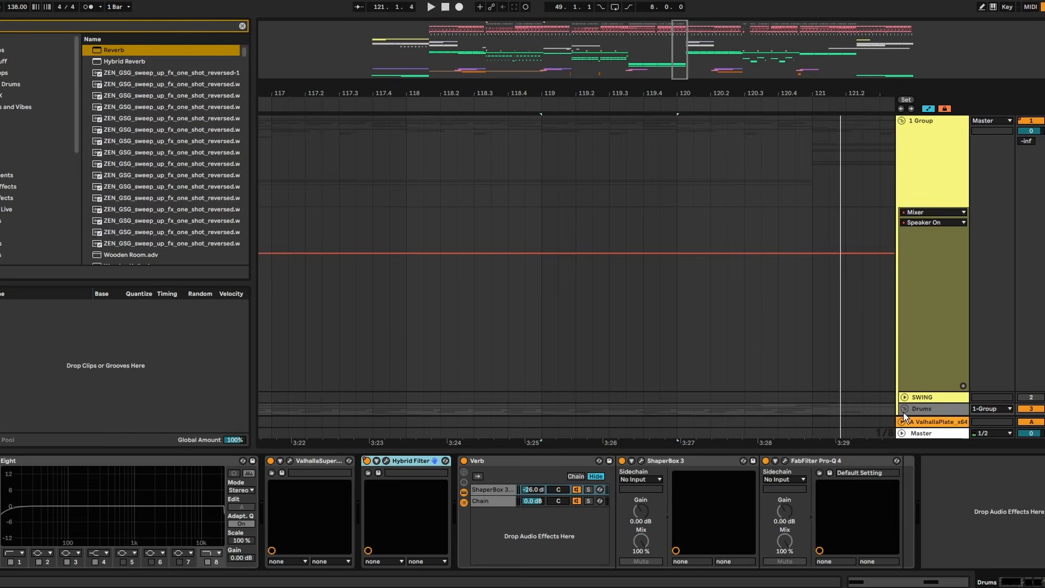
pyautogui.scroll(-8, 966, 325)
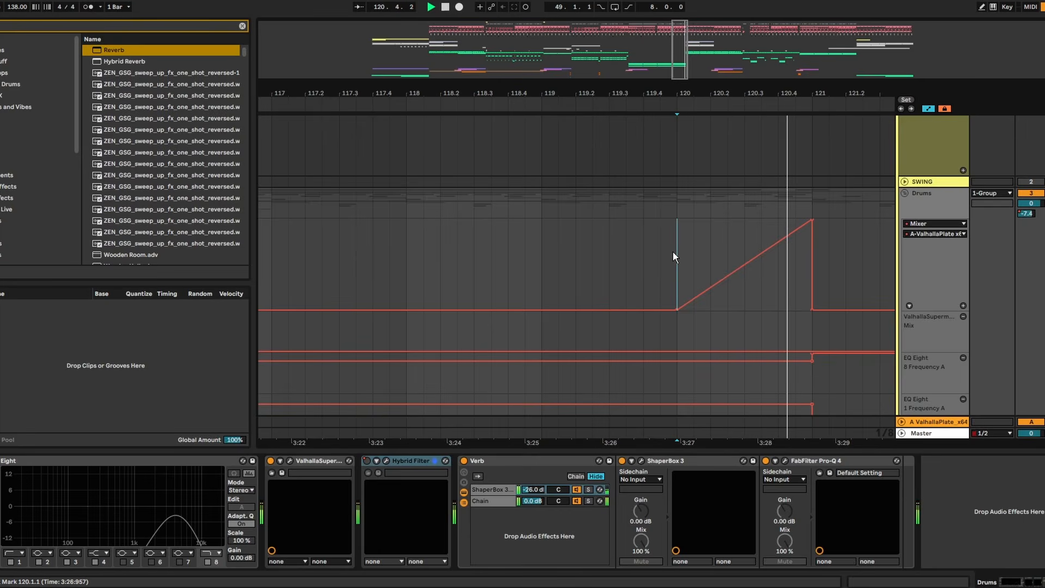
pyautogui.press('space')
pyautogui.click(813, 221)
pyautogui.scroll(-3, 834, 312)
pyautogui.scroll(-3, 833, 306)
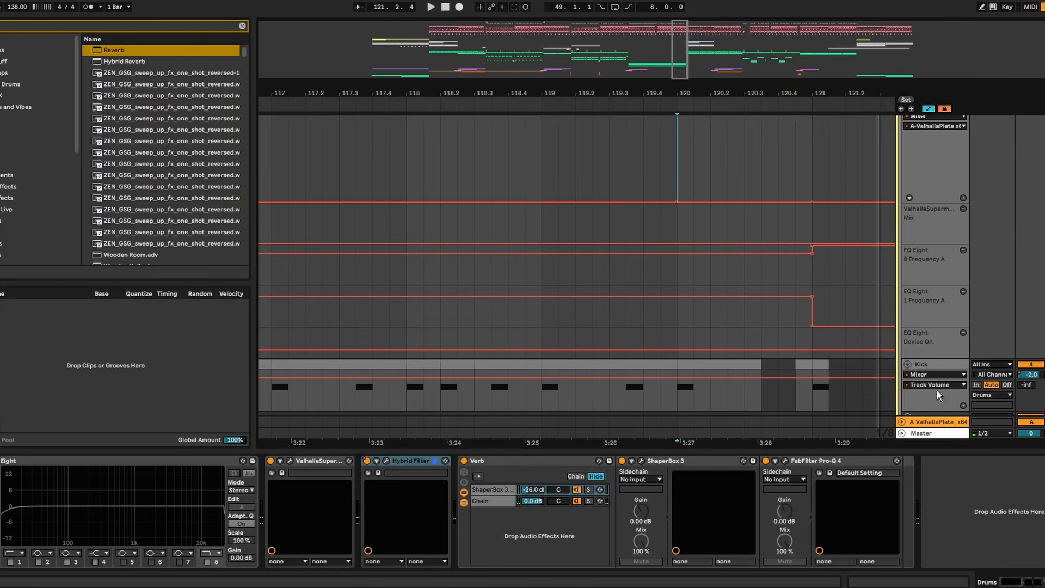
# - Create a second return track with a Filter Delay and turn the delay's dry level down to -69 dB
pyautogui.click(938, 422)
pyautogui.hotkey('ctrl', 'alt', 't')
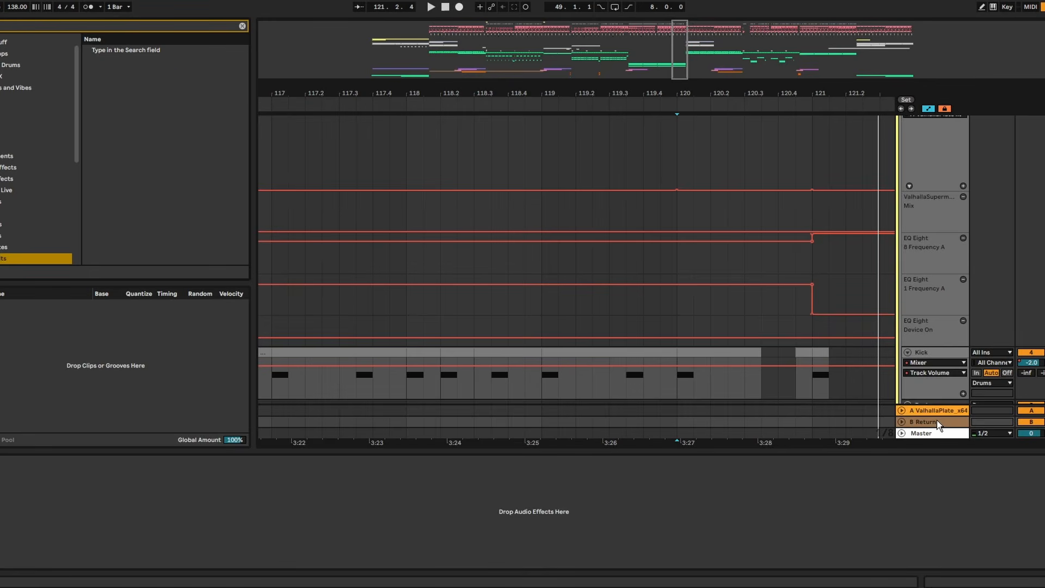
pyautogui.write('filter')
pyautogui.press('Down')
pyautogui.press('Return')
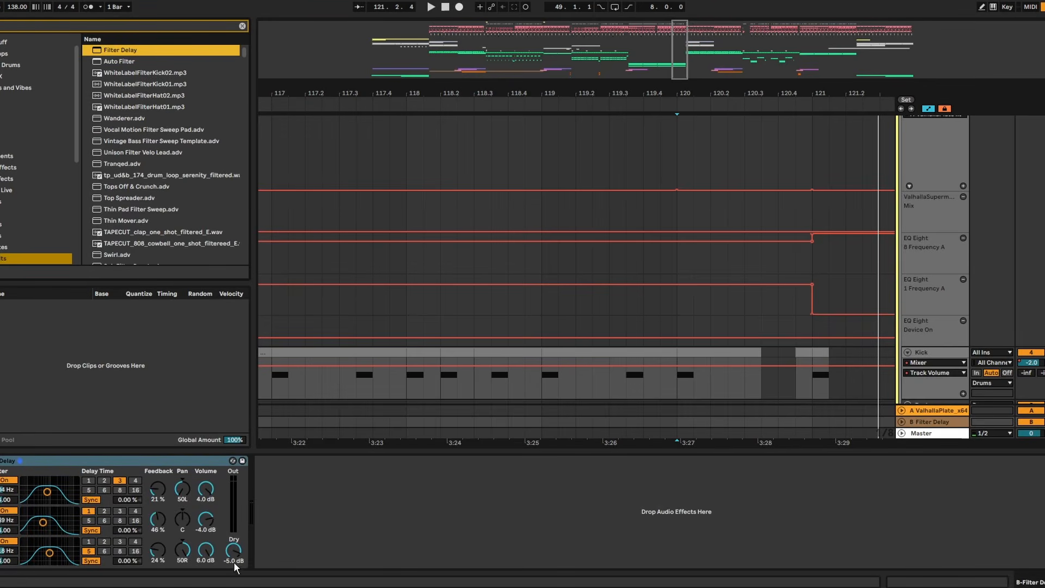
pyautogui.click(207, 552)
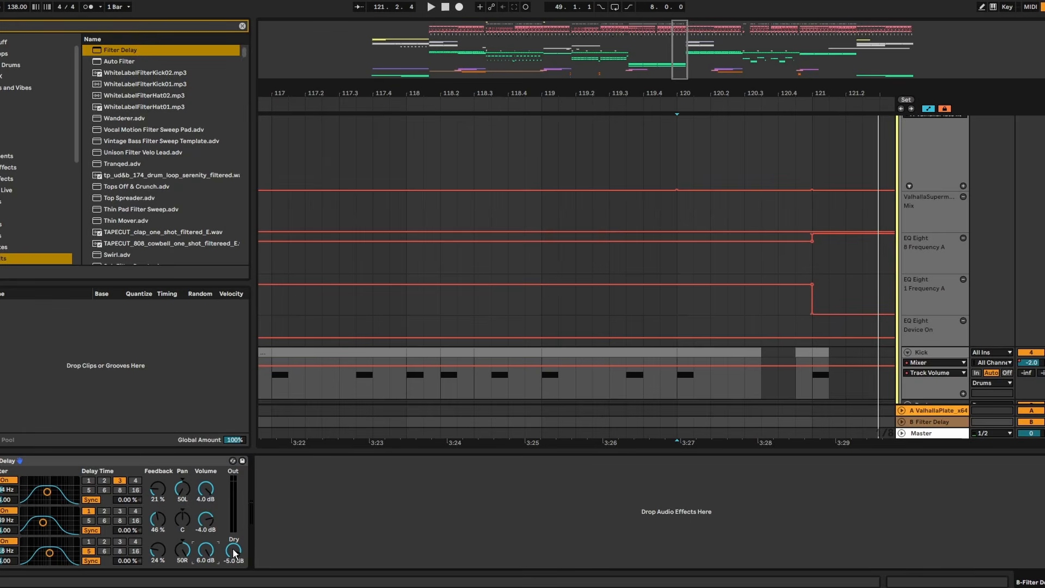
# - Automate the Drums group's send to the Filter Delay return as a ramp from bar 120 to 121, and play it
pyautogui.scroll(10, 818, 240)
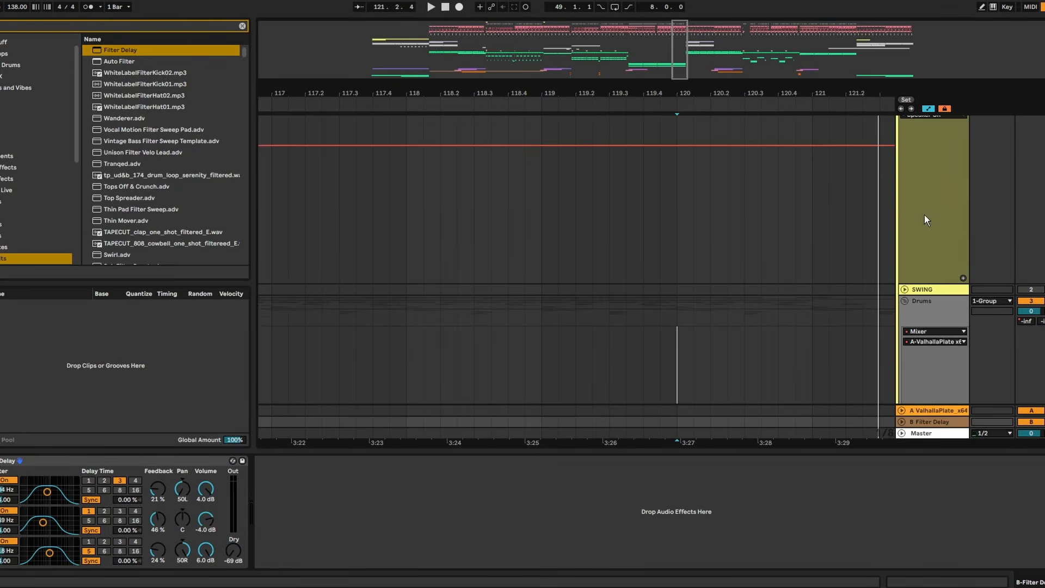
pyautogui.click(1043, 143)
pyautogui.scroll(-3, 692, 263)
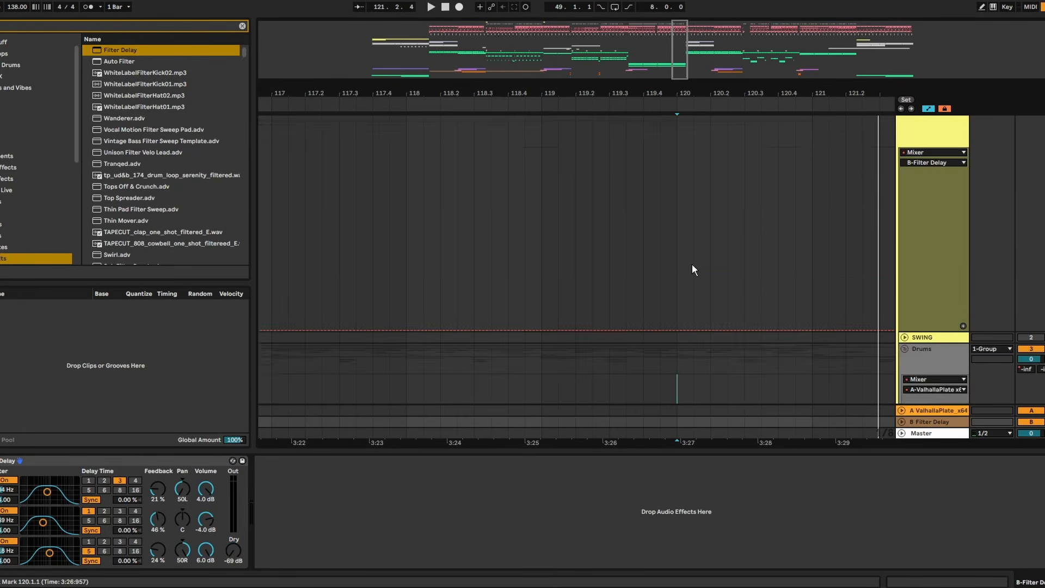
pyautogui.click(676, 260)
pyautogui.press('space')
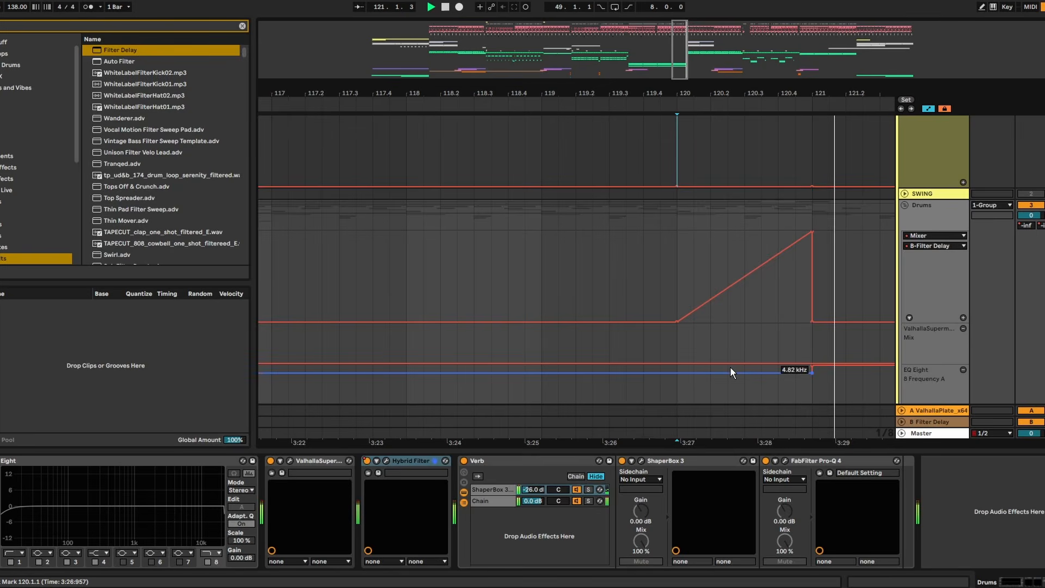
# - Set the Filter Delay's three feedback amounts to 61 %, 60 % and 61 % while auditioning the drum transition
pyautogui.click(941, 423)
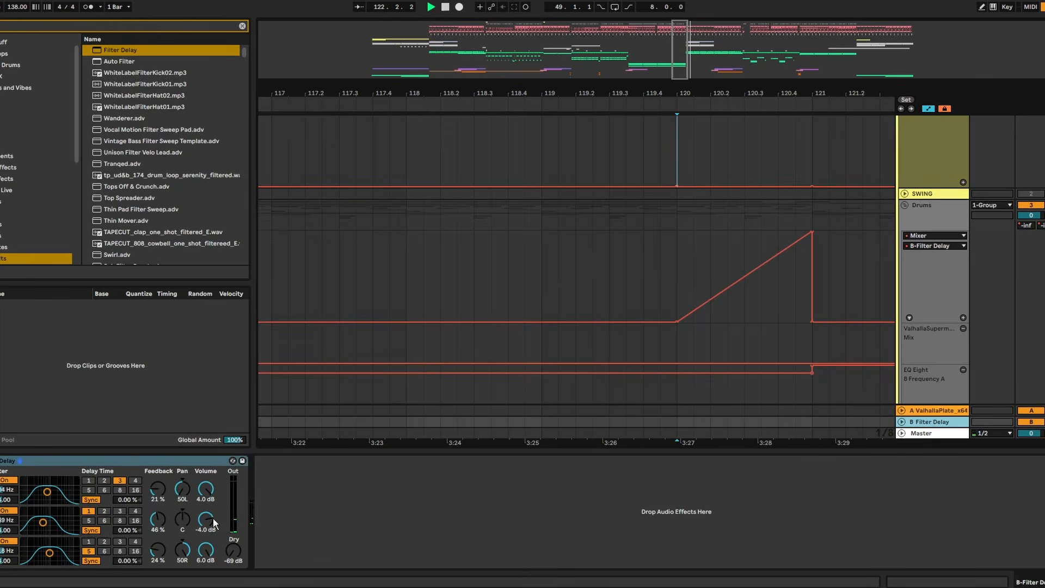
pyautogui.click(170, 493)
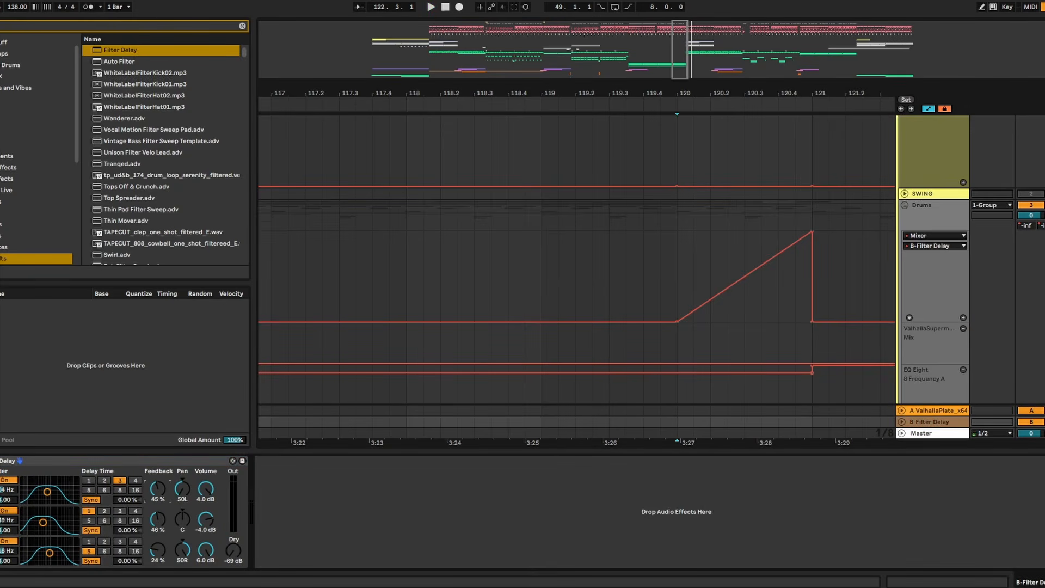
pyautogui.moveTo(165, 495); pyautogui.dragTo(165, 492)
pyautogui.press('space')
pyautogui.moveTo(158, 528); pyautogui.dragTo(158, 522)
pyautogui.moveTo(157, 560); pyautogui.dragTo(156, 539)
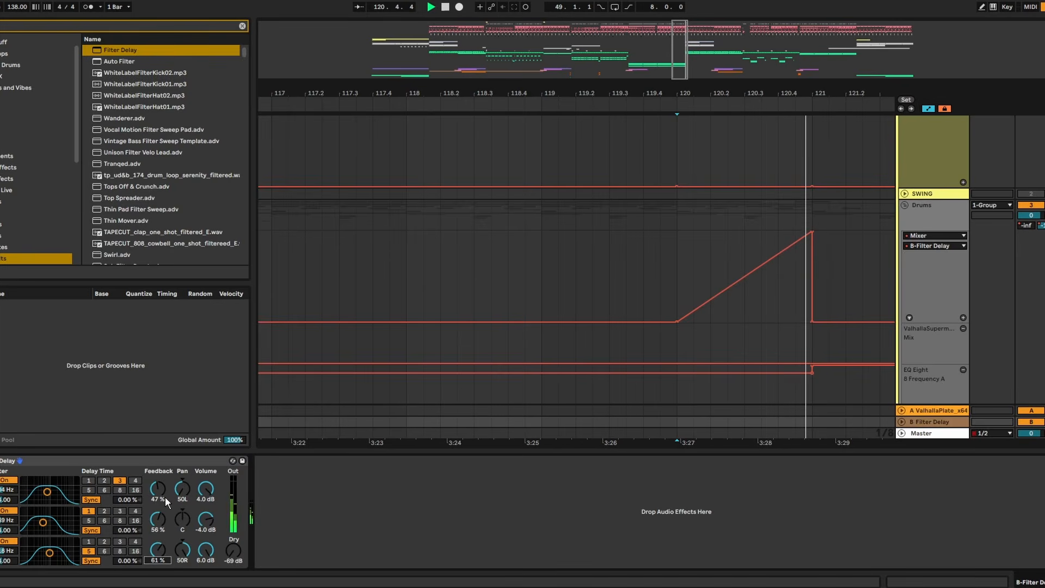
pyautogui.moveTo(165, 498); pyautogui.dragTo(161, 518)
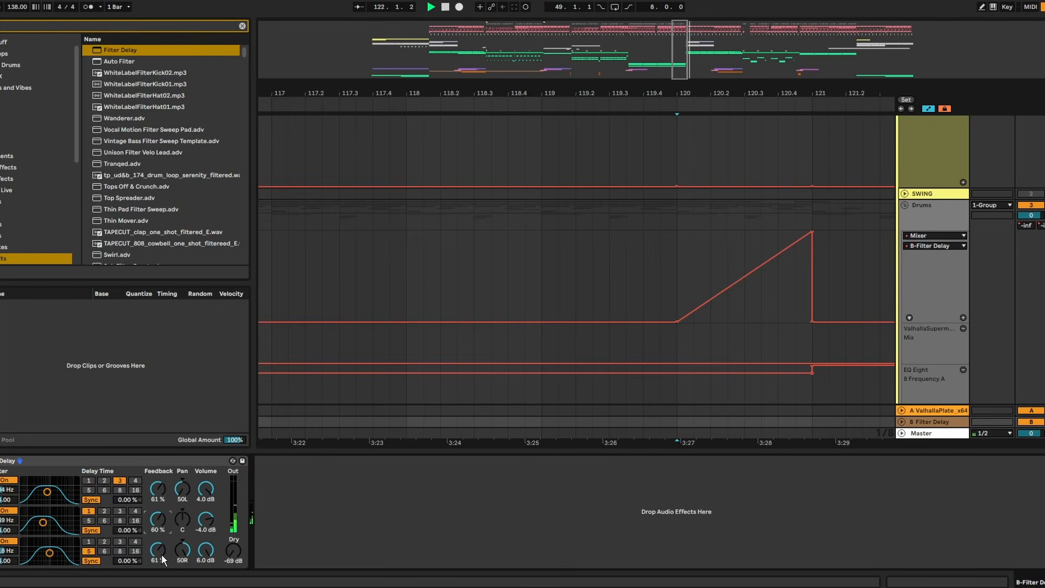
pyautogui.press('space')
# - Add plugdata-fx with N-SPEC COMP LITE 2 after the Filter Delay on the return and replay the transition from bar 120
pyautogui.hotkey('ctrl', 'f')
pyautogui.write('plu')
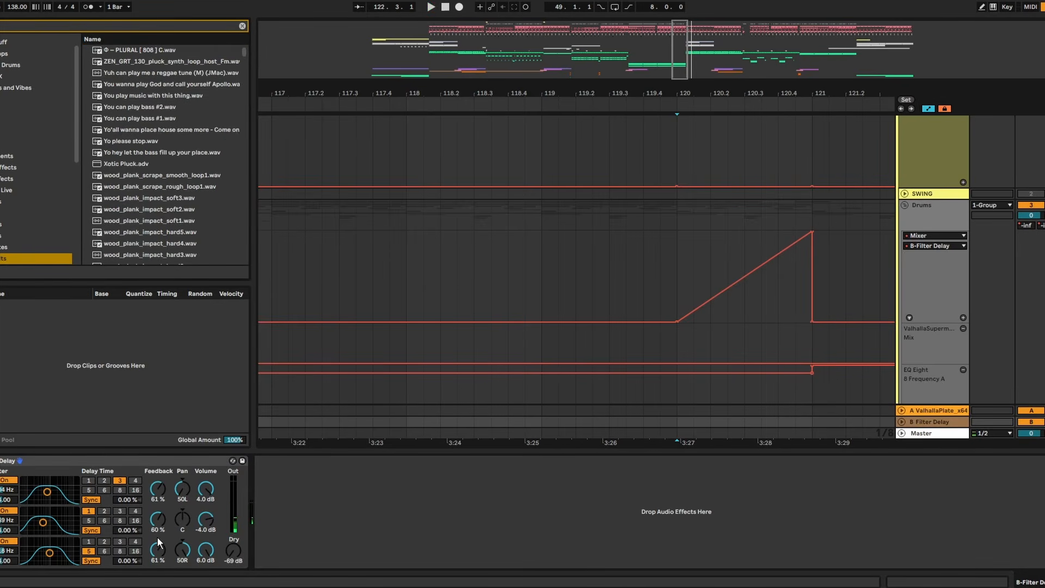
pyautogui.write('g')
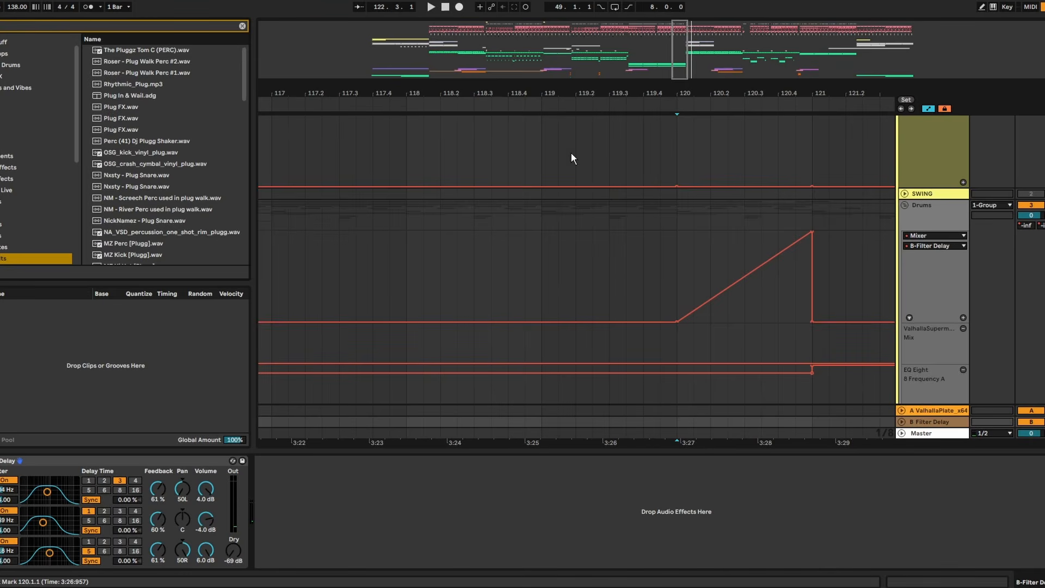
pyautogui.write('data')
pyautogui.click(122, 51)
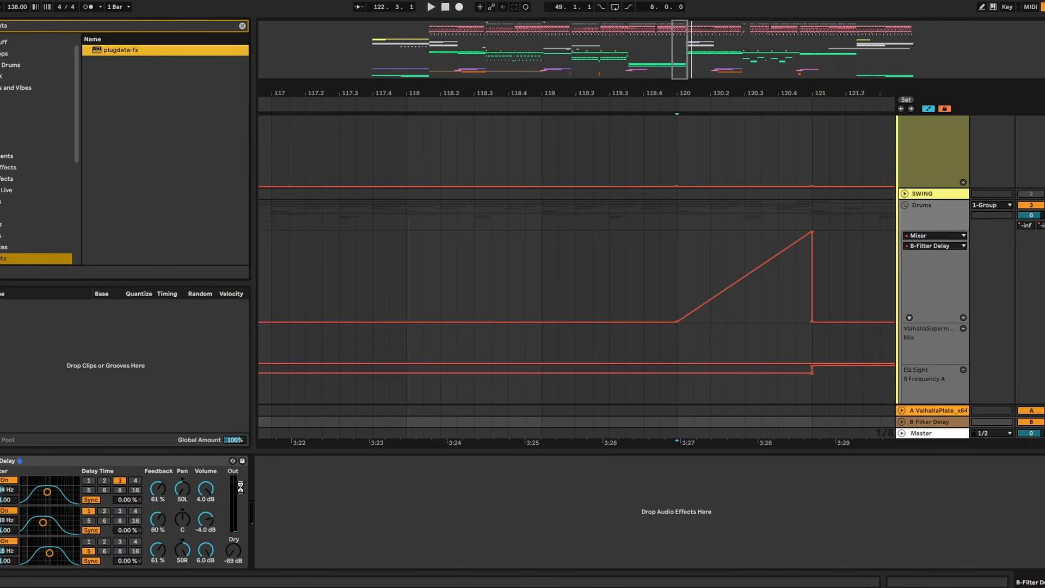
pyautogui.click(334, 481)
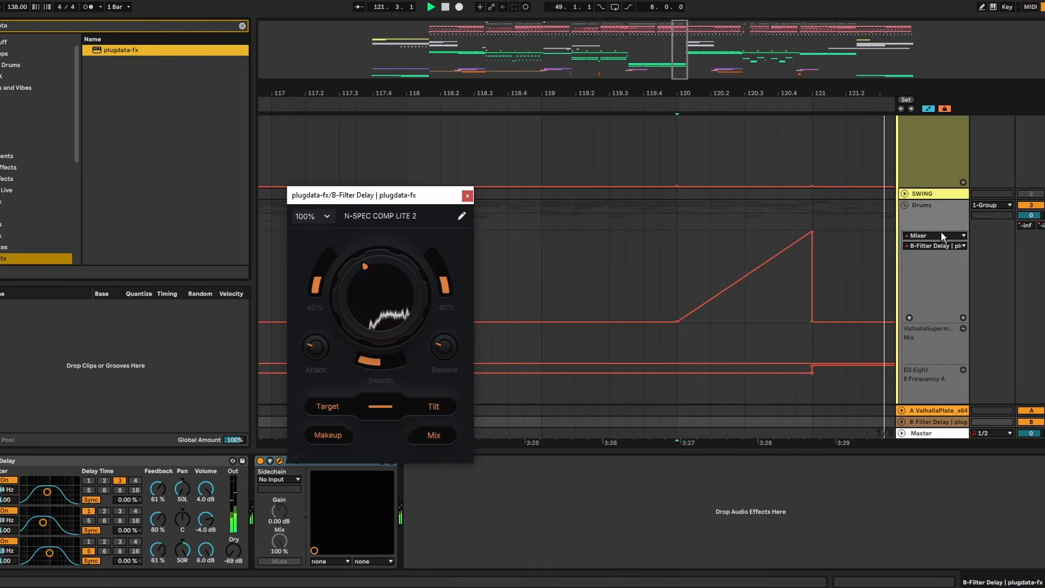
pyautogui.click(678, 158)
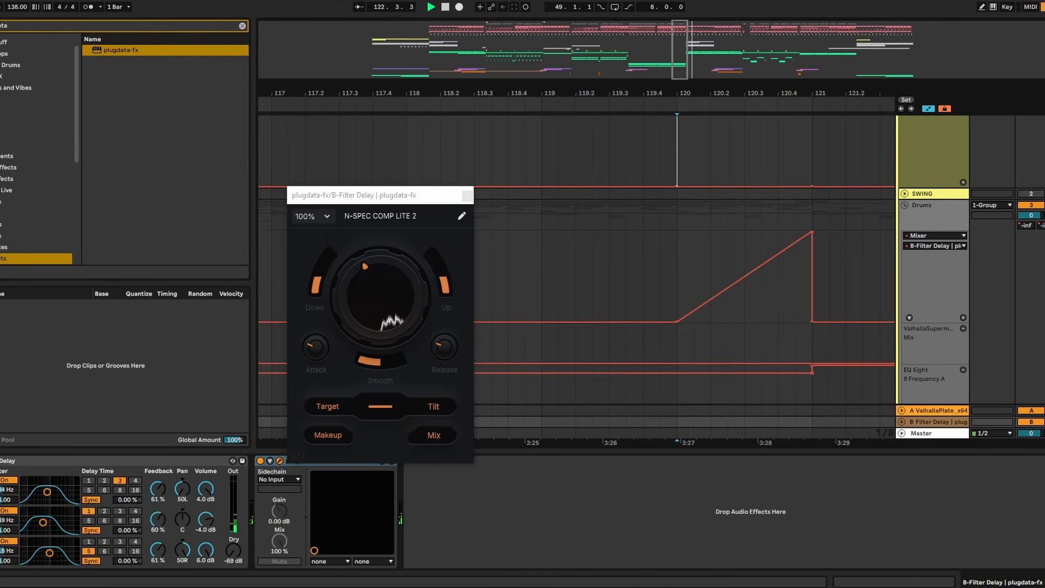
pyautogui.press('space')
pyautogui.press('space')
pyautogui.click(467, 196)
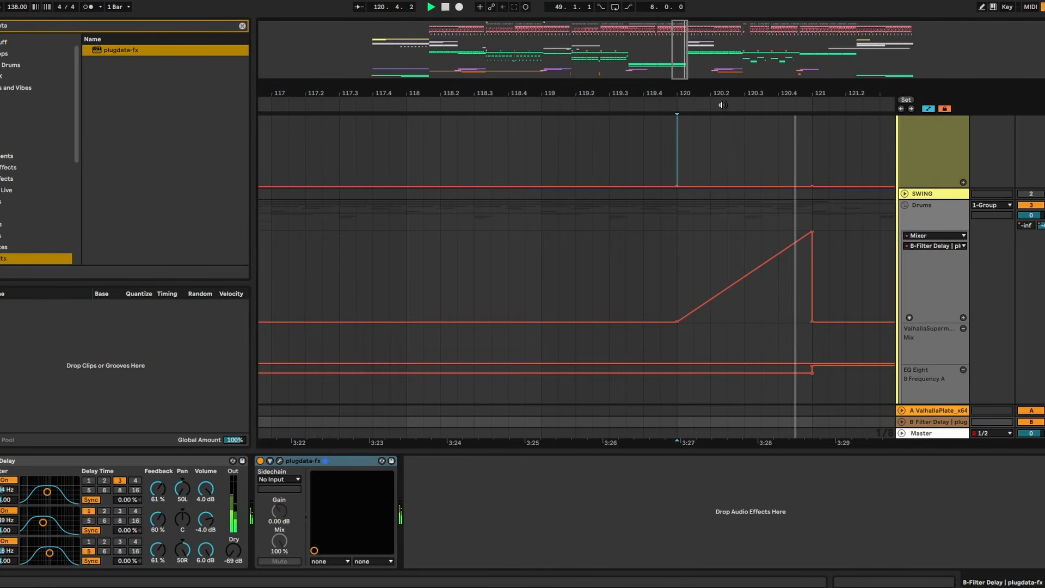
# - Insert a Reverb before the Filter Delay on the return with a 5.70 s decay and 30 % Dry/Wet, auditioning from bar 120
pyautogui.moveTo(766, 94); pyautogui.dragTo(416, 224)
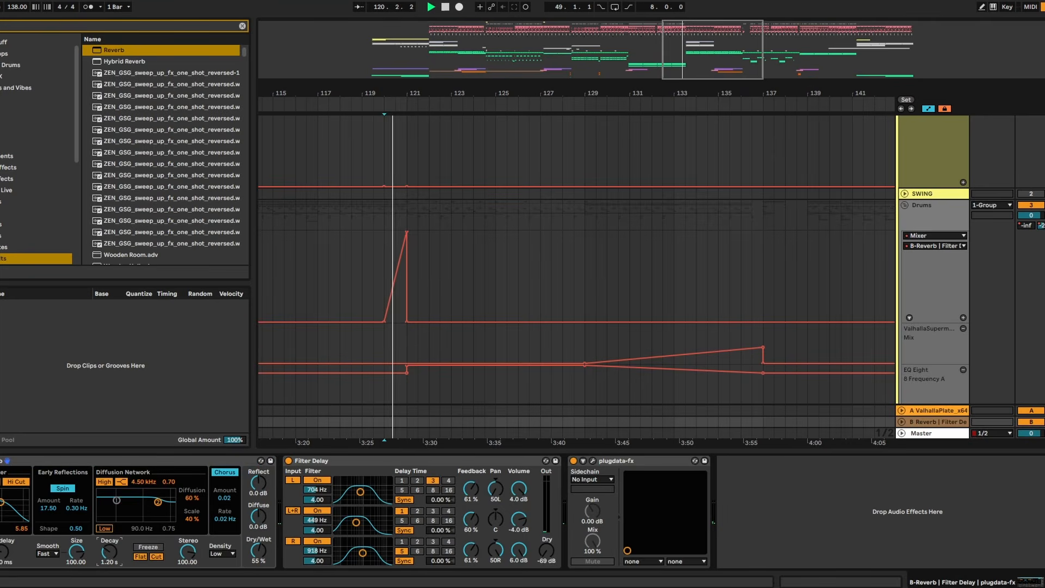
pyautogui.moveTo(111, 553); pyautogui.dragTo(110, 537)
pyautogui.moveTo(262, 556)
pyautogui.mouseDown()
pyautogui.moveTo(262, 575)
pyautogui.moveTo(255, 560)
pyautogui.mouseUp()
pyautogui.press('space')
pyautogui.press('space')
pyautogui.moveTo(116, 555)
pyautogui.mouseDown()
pyautogui.moveTo(116, 526)
pyautogui.moveTo(105, 554)
pyautogui.moveTo(114, 548)
pyautogui.mouseUp()
pyautogui.press('space')
pyautogui.press('space')
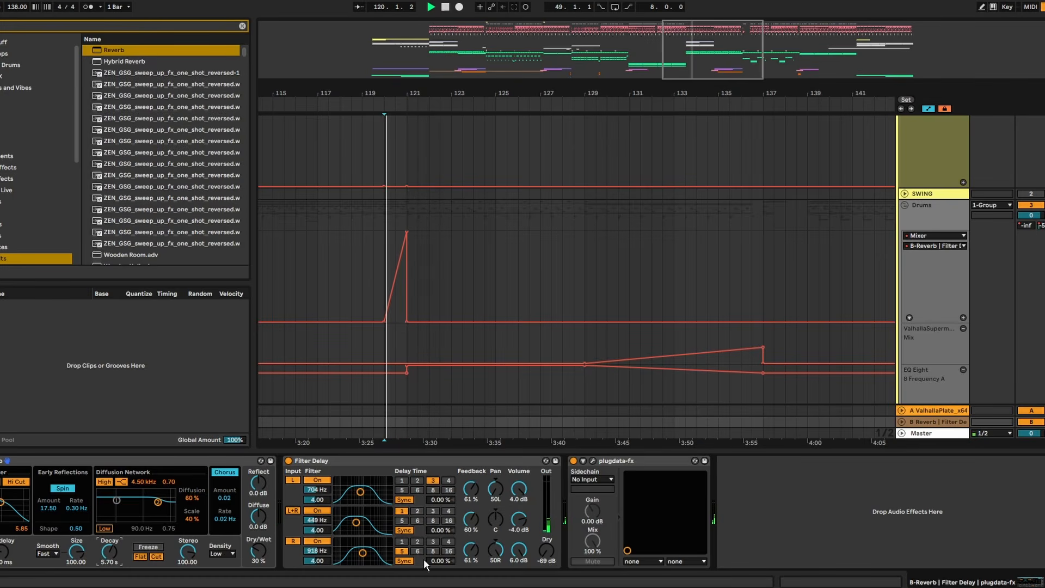
# - Raise the Filter Delay's three feedback amounts to 72 %, 69 % and 70 %
pyautogui.moveTo(471, 490); pyautogui.dragTo(471, 484)
pyautogui.moveTo(470, 522); pyautogui.dragTo(470, 518)
pyautogui.moveTo(470, 559); pyautogui.dragTo(470, 554)
# - Set the Reverb and Filter Delay return track's volume to -2.0 dB and replay the transition from bar 120
pyautogui.scroll(-3, 931, 404)
pyautogui.click(902, 422)
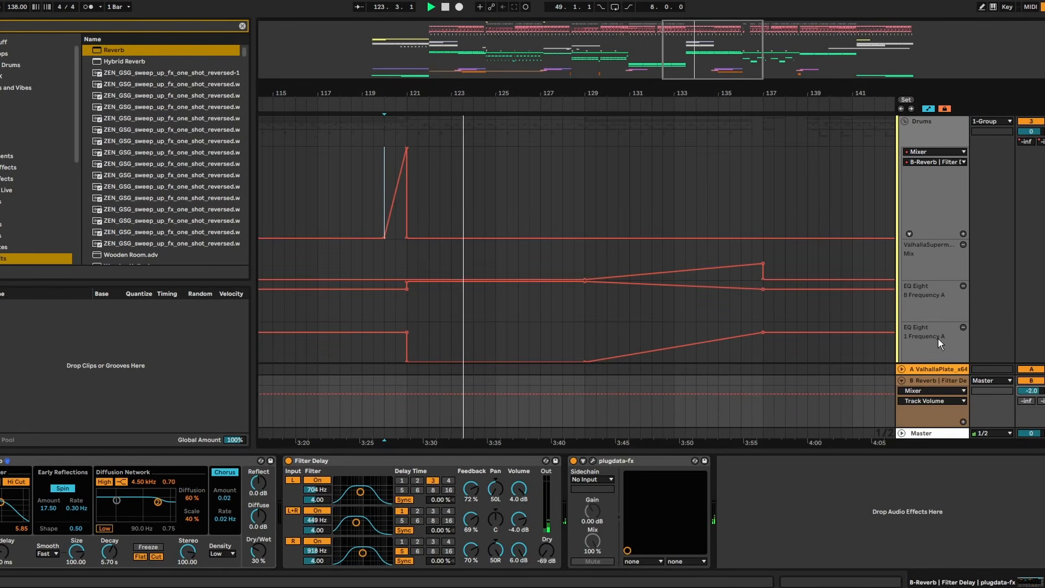
pyautogui.press('space')
pyautogui.press('space')
pyautogui.press('space')
# - Automate the second SEQ BASS track's send to the new return as a ramp from bar 119 to 121, and audition it
pyautogui.moveTo(452, 97); pyautogui.dragTo(611, 93)
pyautogui.scroll(-10, 643, 221)
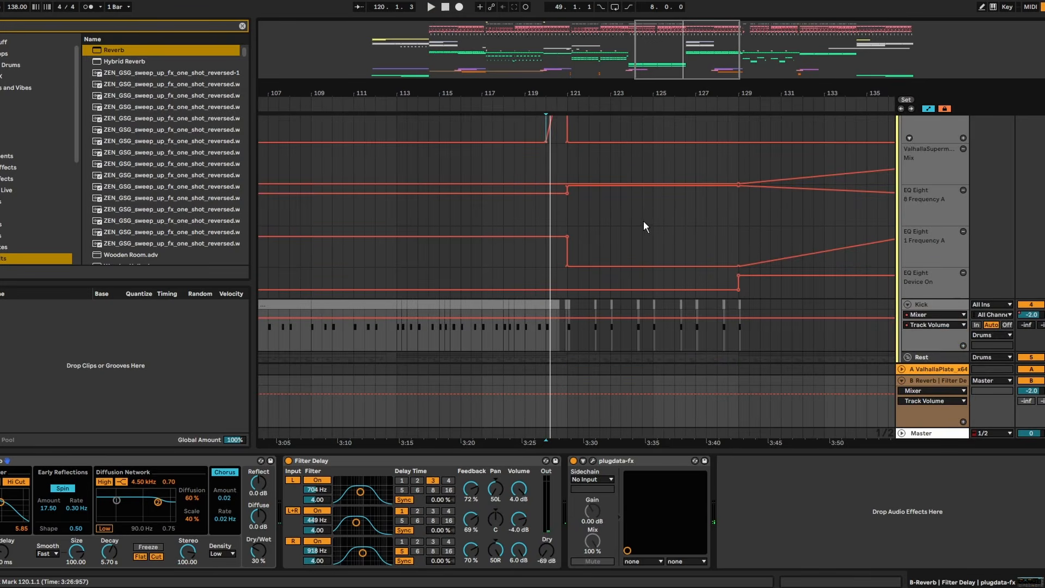
pyautogui.scroll(-15, 621, 245)
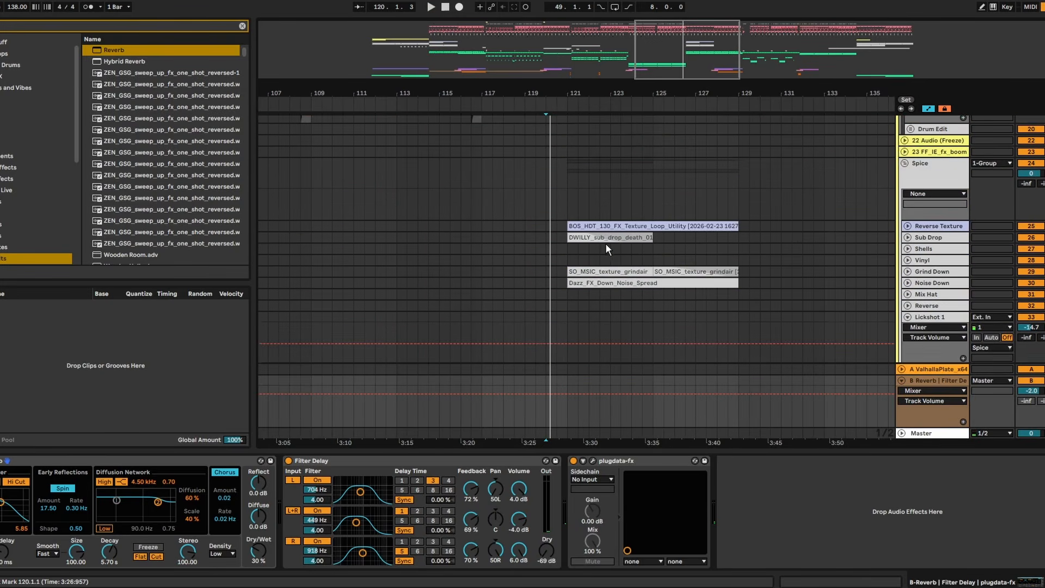
pyautogui.scroll(-4, 599, 237)
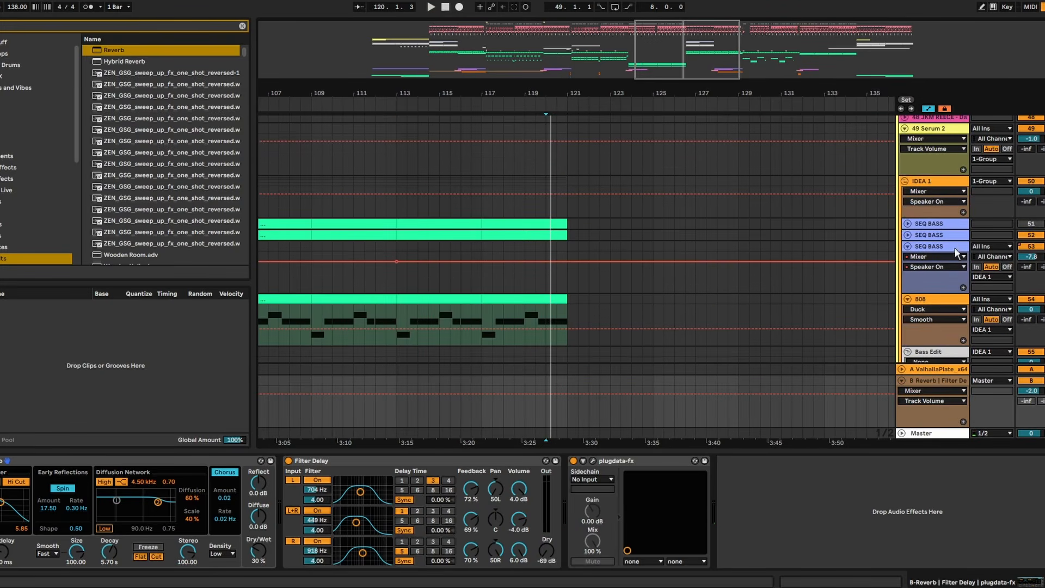
pyautogui.click(908, 234)
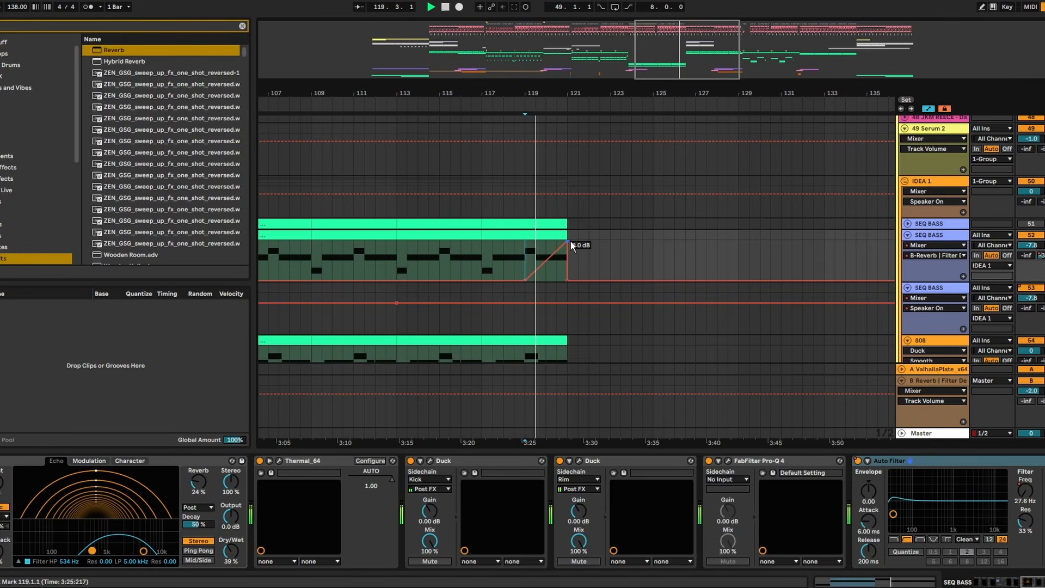
pyautogui.moveTo(568, 88); pyautogui.dragTo(432, 89)
pyautogui.keyDown('alt'); pyautogui.click(908, 235); pyautogui.keyUp('alt')
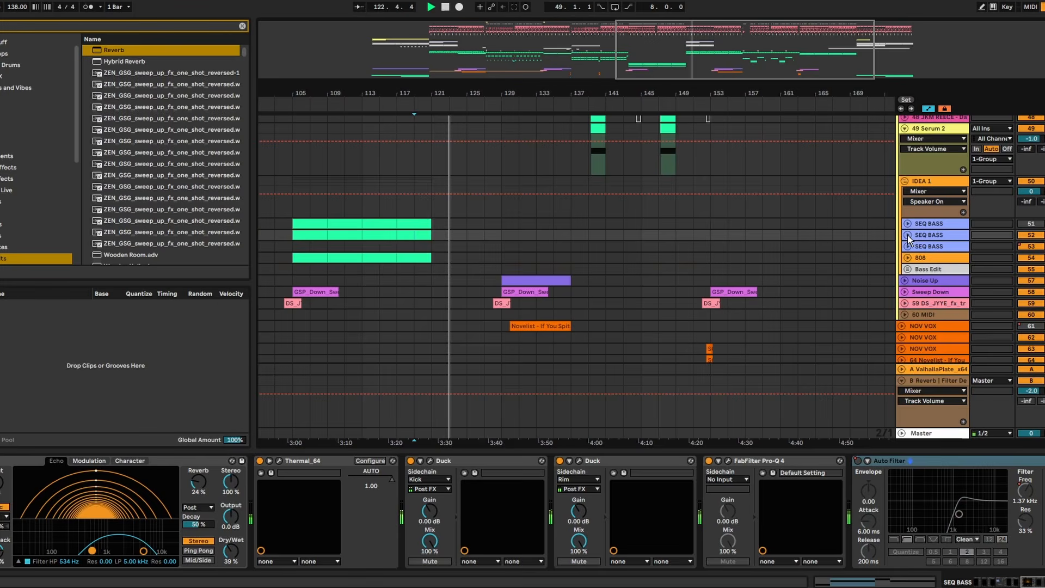
# - Stop playback of the bar 119 transition and save the set
pyautogui.press('space')
pyautogui.press('b')
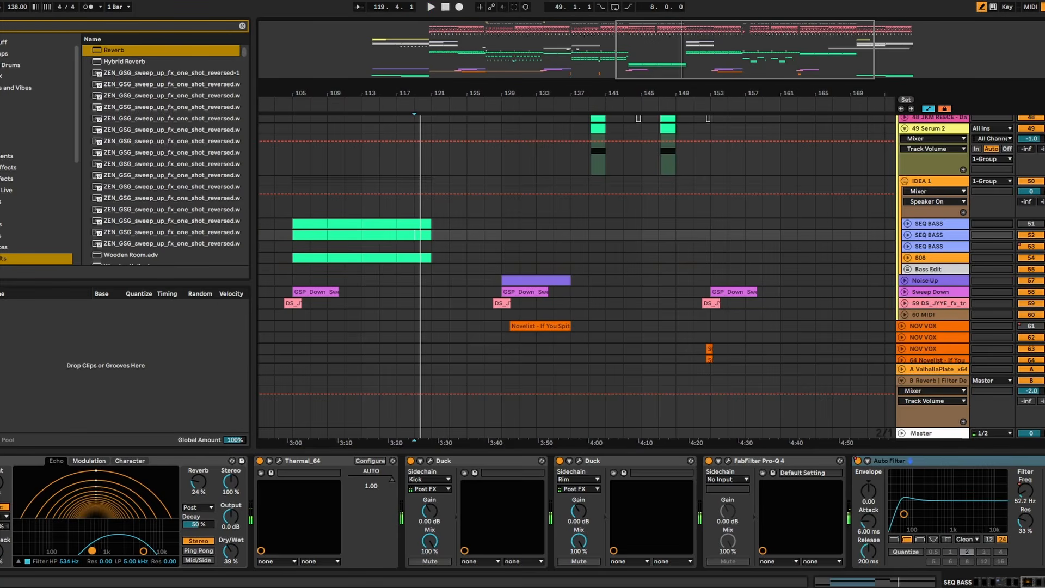
pyautogui.hotkey('ctrl', 's')
pyautogui.hotkey('alt', 'Tab')
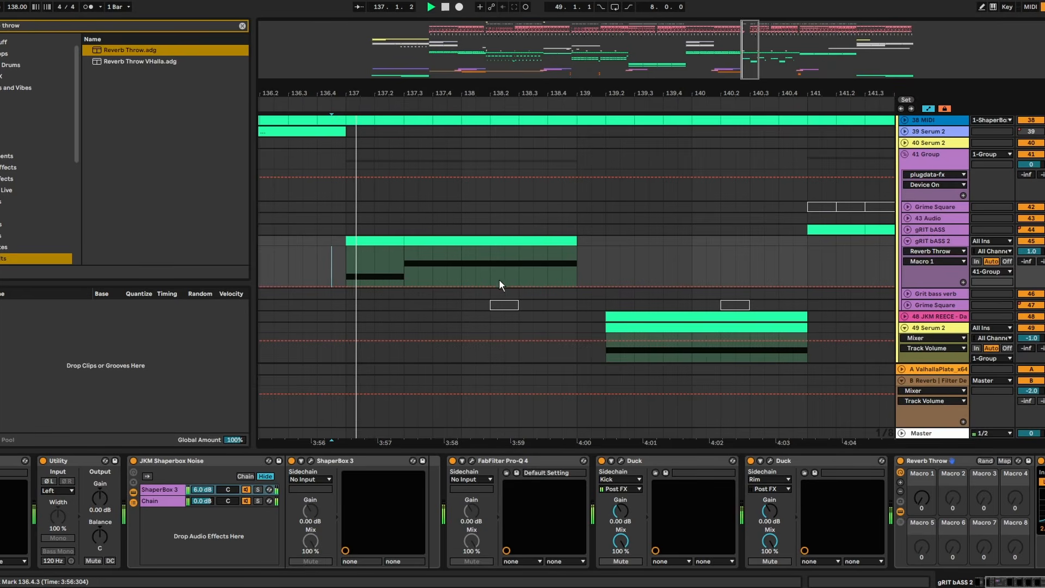
# - Automate Reverb Throw's Macro 1 on gRIT bASS 2 as a ramp from about bar 138 to 139.2 with a sharp drop, and audition it
pyautogui.moveTo(606, 286)
pyautogui.mouseDown()
pyautogui.moveTo(605, 255)
pyautogui.moveTo(604, 287)
pyautogui.mouseUp()
pyautogui.click(545, 254)
pyautogui.press('space')
pyautogui.press('space')
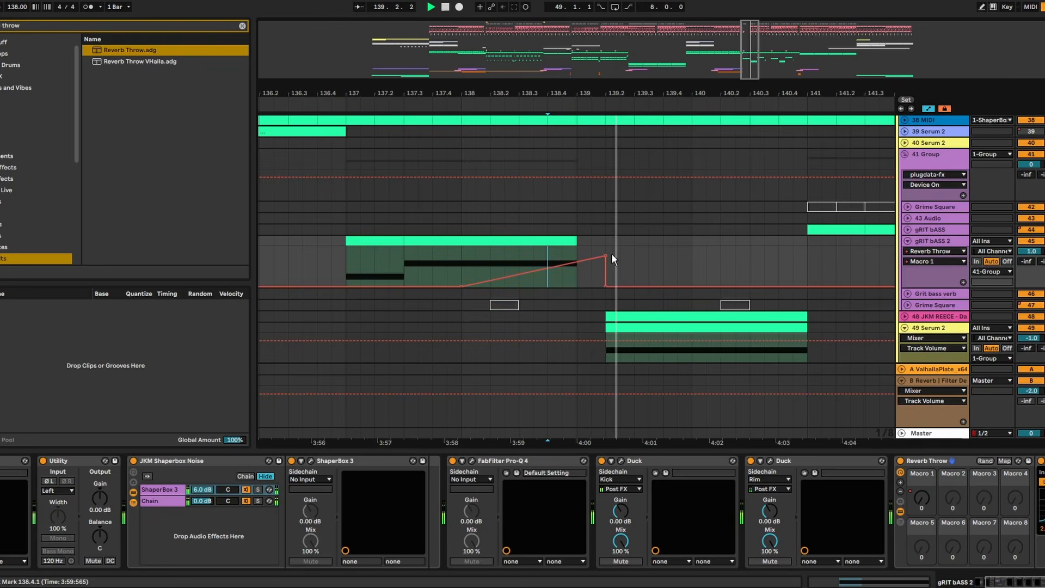
# - Pull the peak and drop of the Reverb Throw ramp back to bar 139 and replay the passage from before bar 137
pyautogui.press('space')
pyautogui.press('space')
pyautogui.moveTo(575, 261); pyautogui.dragTo(595, 287)
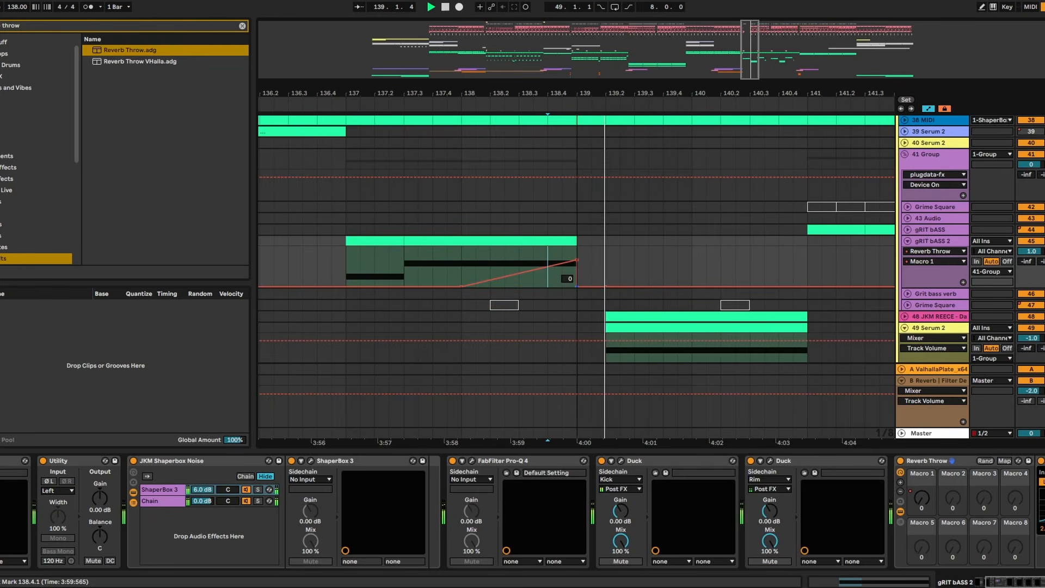
pyautogui.click(332, 252)
pyautogui.press('space')
pyautogui.press('space')
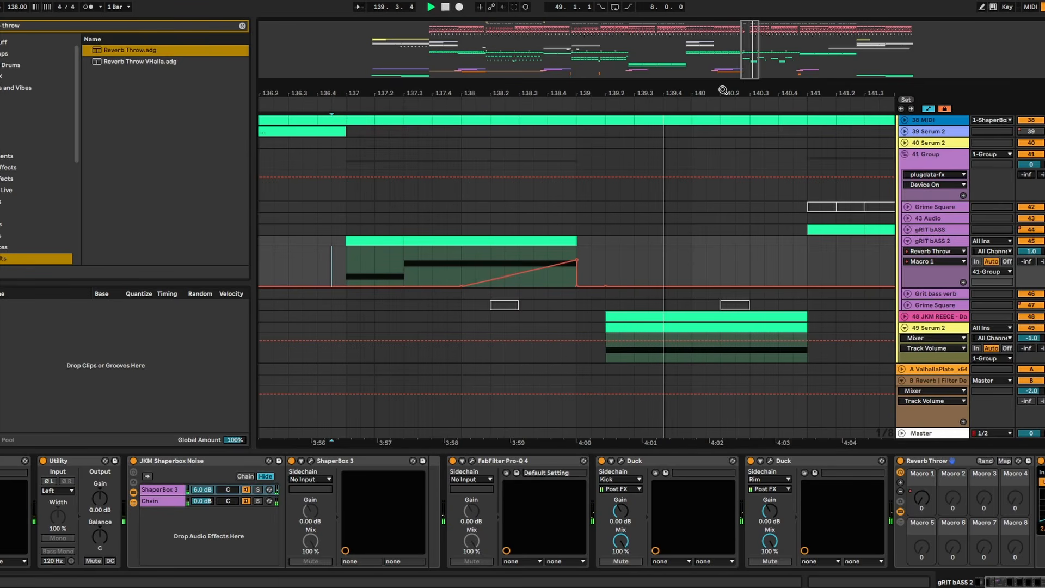
# - Clear the FX SNARES item from the to-do notes and select the PRE DROP REGGAE FLAM line
pyautogui.moveTo(723, 90); pyautogui.dragTo(540, 90)
pyautogui.scroll(2, 932, 329)
pyautogui.click(909, 303)
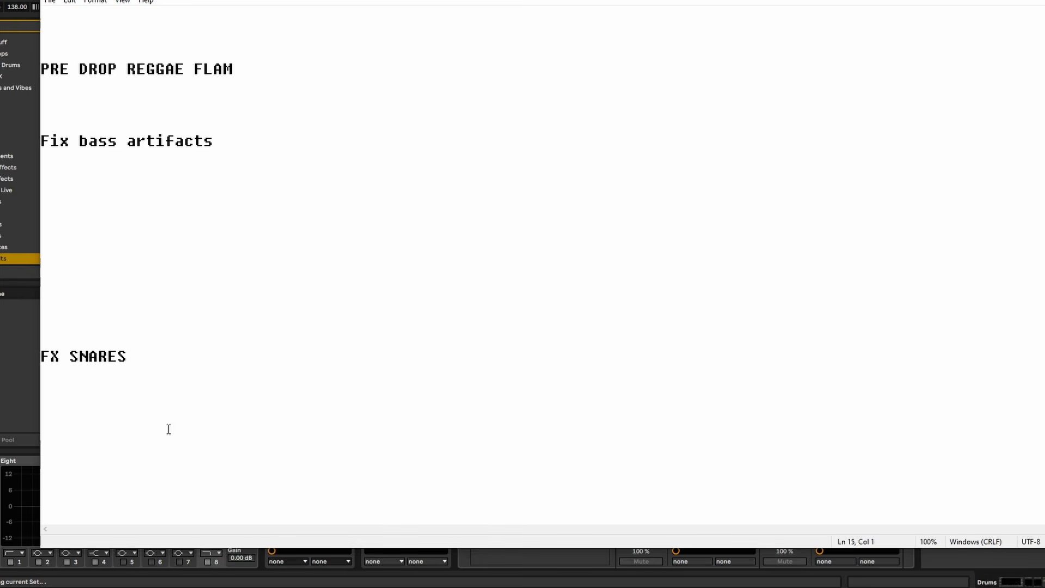
pyautogui.moveTo(61, 356); pyautogui.dragTo(43, 343)
pyautogui.click(45, 336)
pyautogui.press('BackSpace')
pyautogui.click(220, 102)
pyautogui.moveTo(234, 73); pyautogui.dragTo(44, 62)
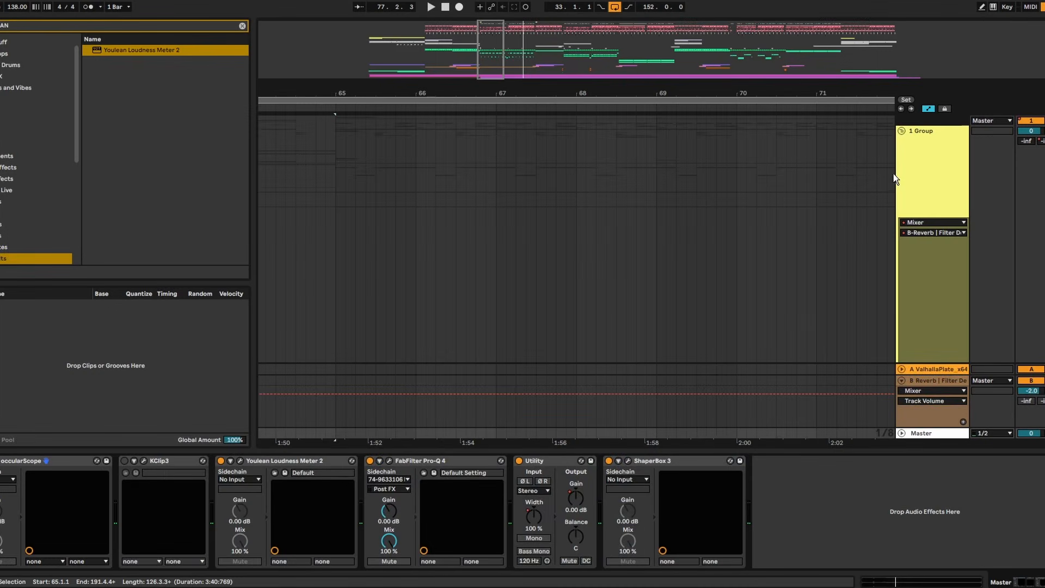
# - Collapse the 70 MIDI track and group the main group together with all tracks down to 69 Audio
pyautogui.click(902, 131)
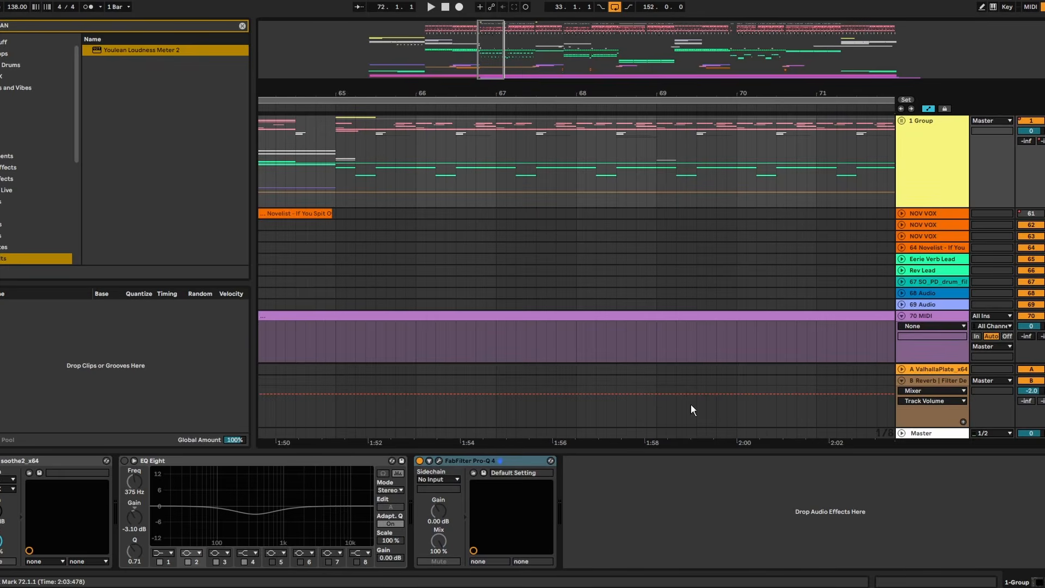
pyautogui.moveTo(667, 91); pyautogui.dragTo(573, 16)
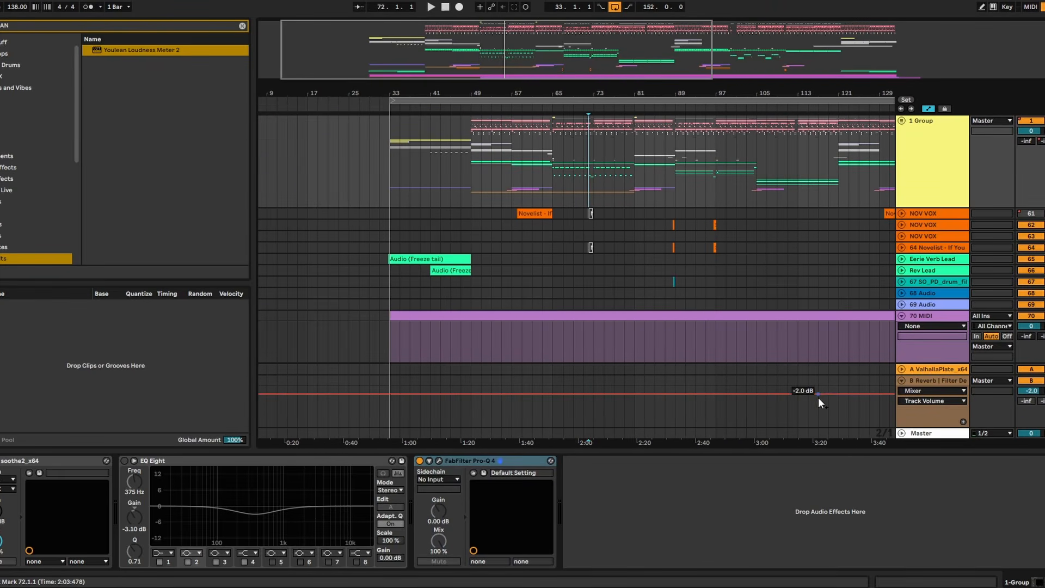
pyautogui.click(923, 313)
pyautogui.scroll(-5, 939, 307)
pyautogui.scroll(3, 943, 274)
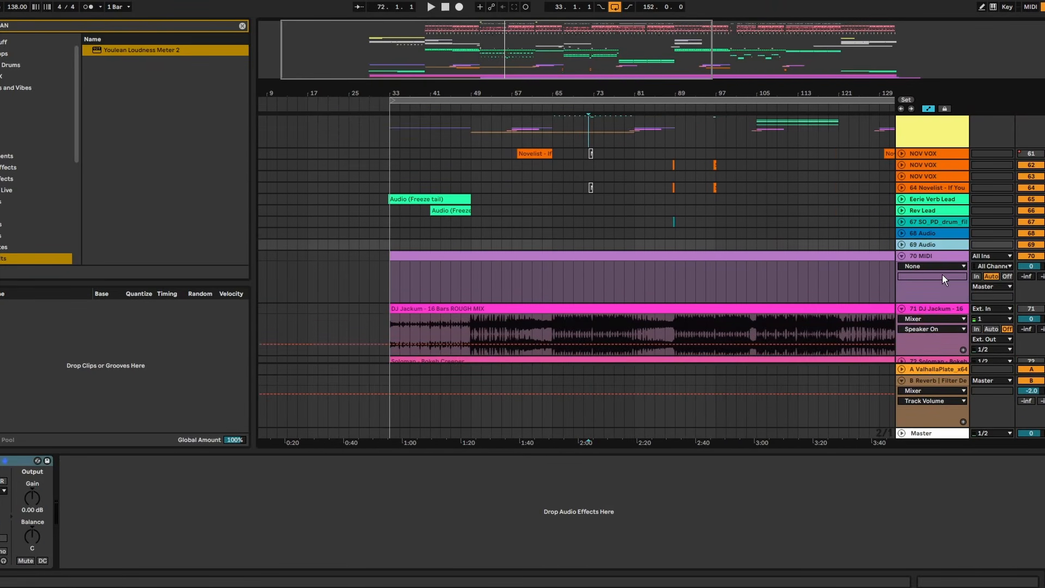
pyautogui.click(902, 256)
pyautogui.scroll(3, 947, 273)
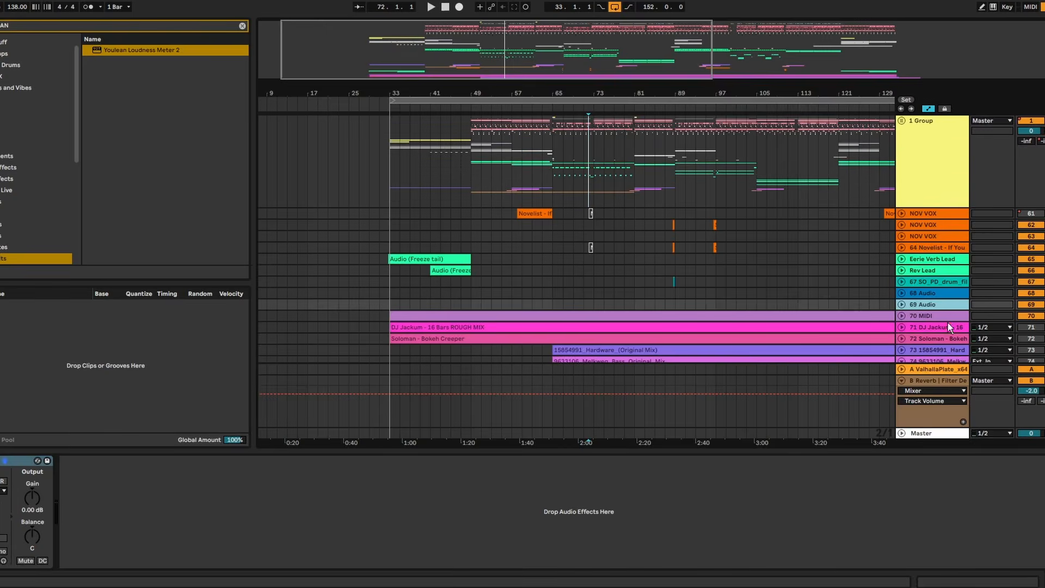
pyautogui.click(946, 166)
pyautogui.hotkey('ctrl', 'g')
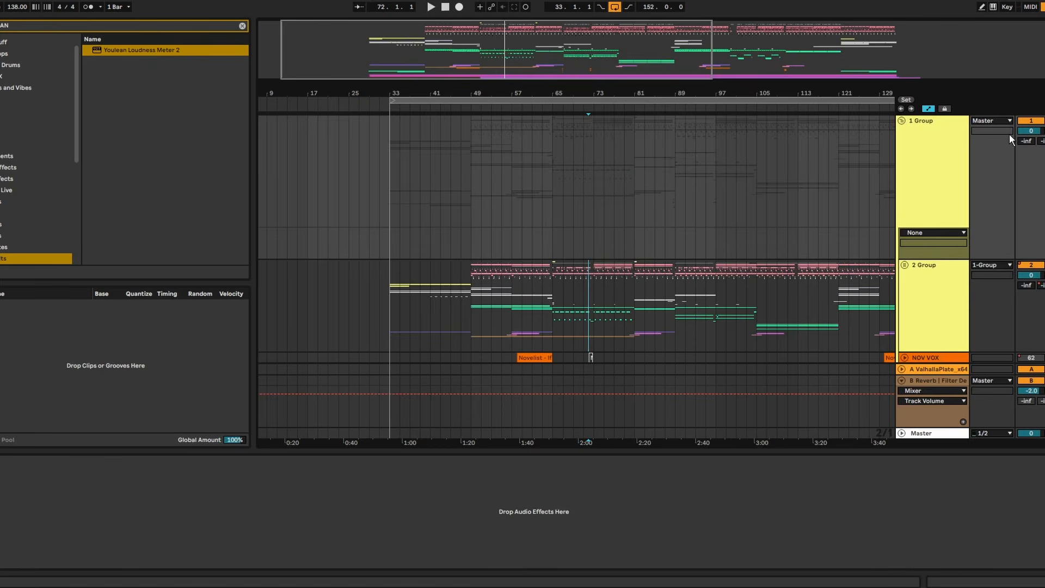
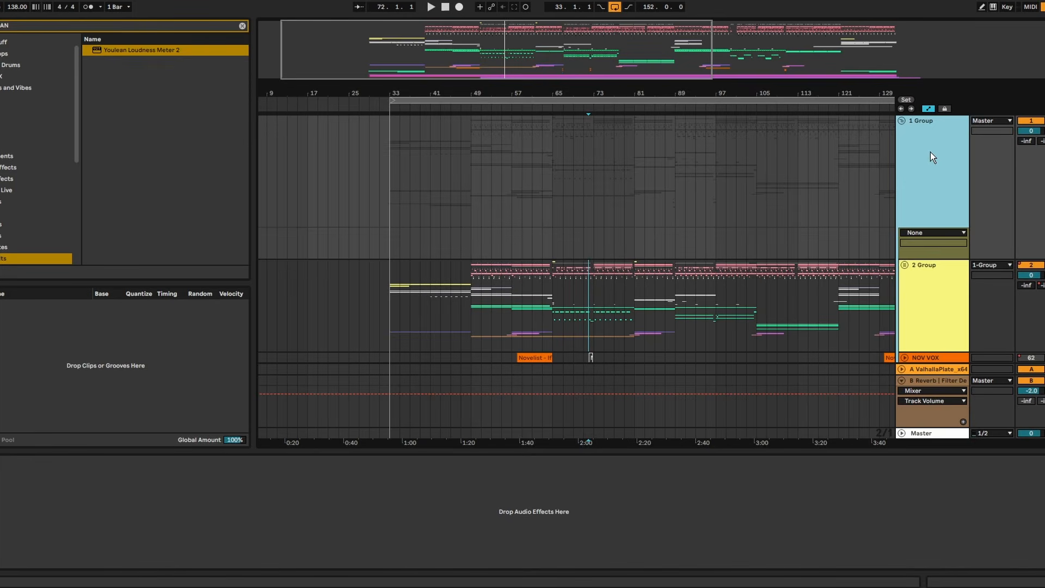
# - Rename the top-level group track as MIX
pyautogui.hotkey('ctrl', 'r')
pyautogui.write('mIX')
pyautogui.press('Return')
pyautogui.hotkey('ctrl', 'r')
pyautogui.write('M')
pyautogui.hotkey('ctrl', 'shift', 's')
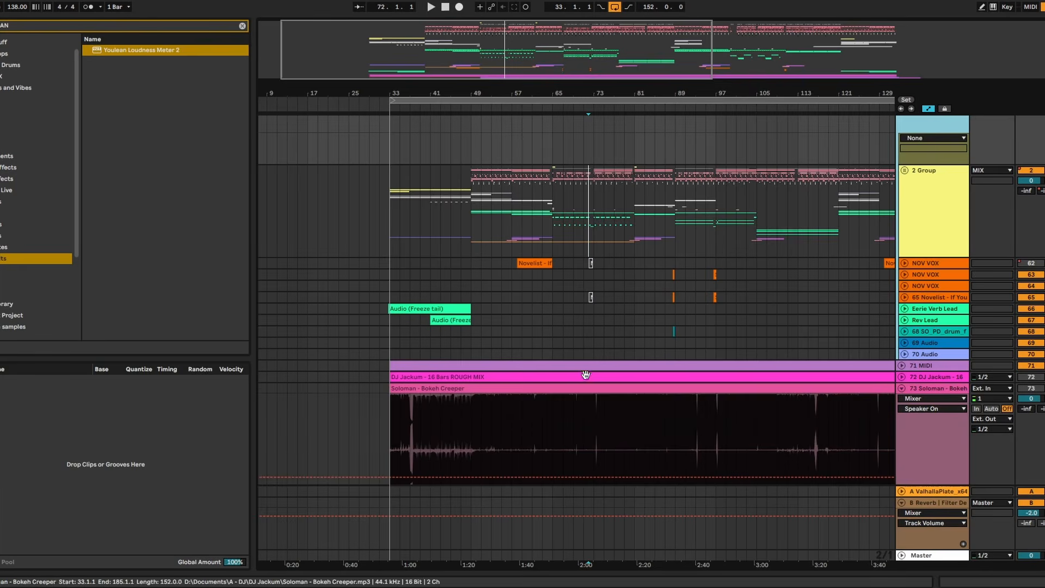
# - Compare the waveforms of the Bokeh Creeper, Hardware and Melkweg Bass reference tracks below the mix group
pyautogui.scroll(-4, 943, 399)
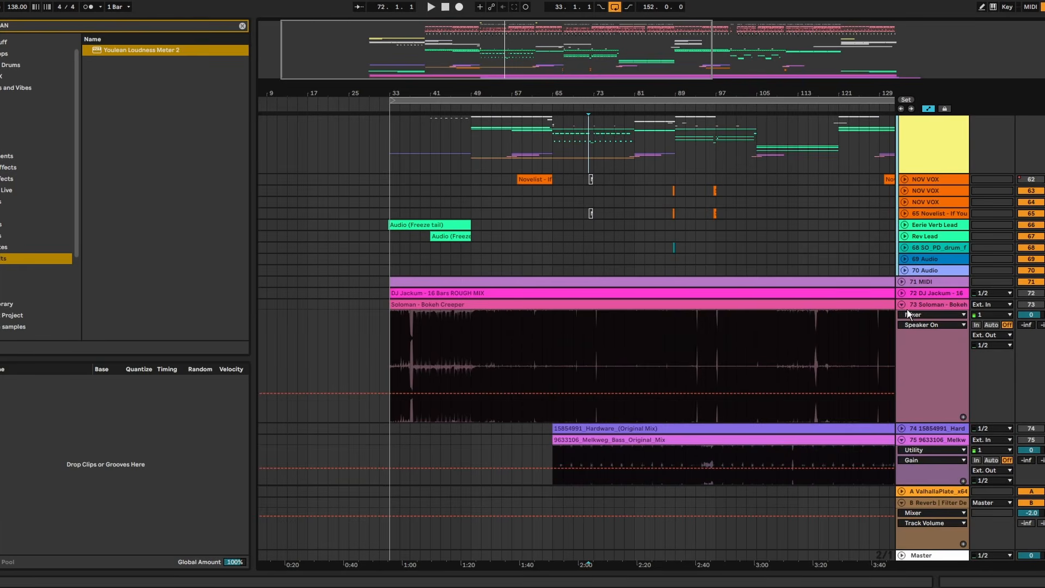
pyautogui.click(902, 304)
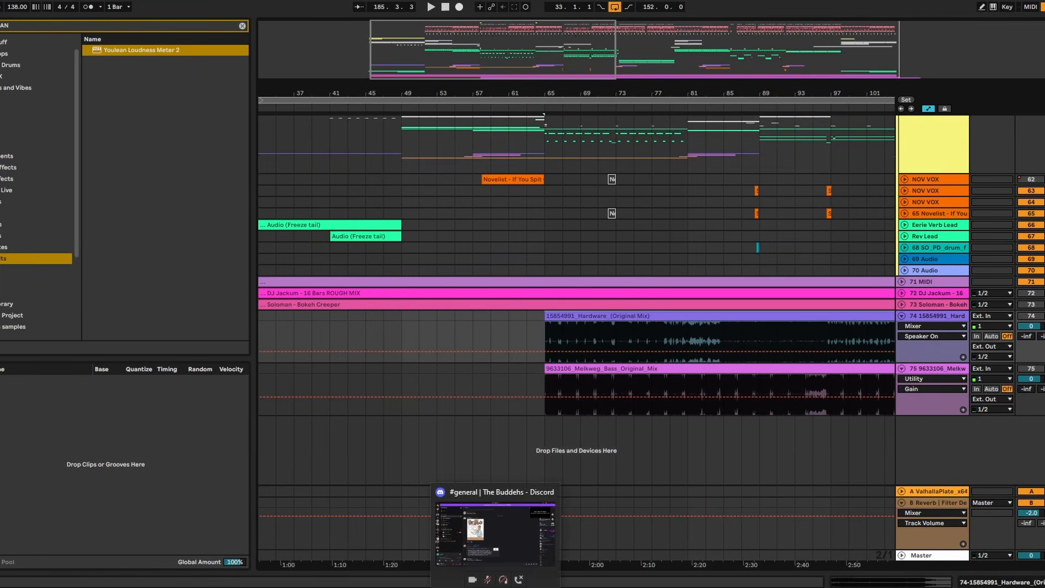
pyautogui.click(717, 455)
pyautogui.rightClick(714, 455)
pyautogui.click(688, 456)
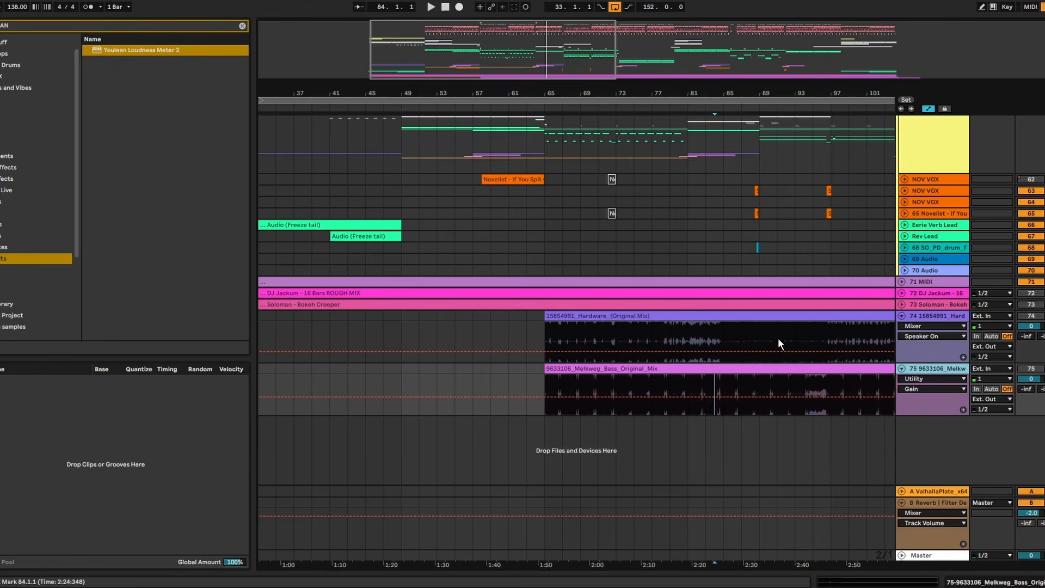
pyautogui.scroll(2, 642, 218)
pyautogui.moveTo(585, 97); pyautogui.dragTo(482, 60)
pyautogui.click(490, 429)
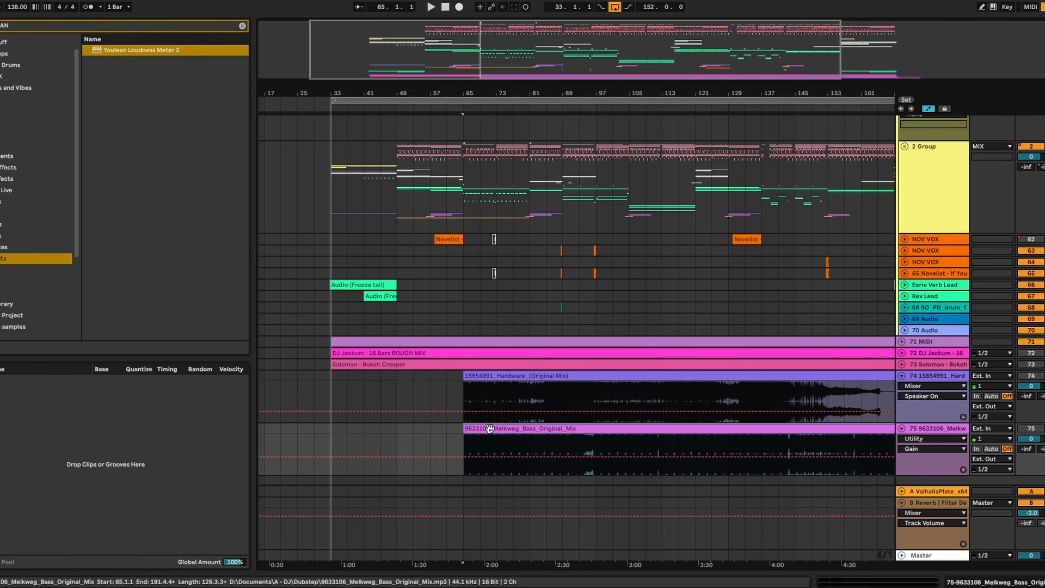
pyautogui.click(902, 365)
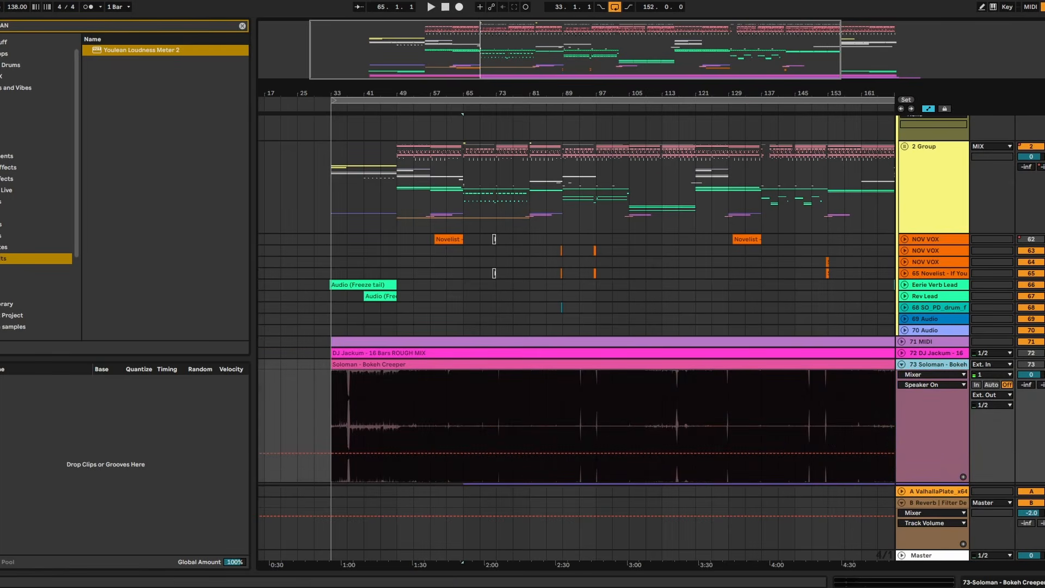
# - Move the Soloman - Bokeh Creeper clip to start at bar 65, in line with the Hardware and Melkweg Bass clips
pyautogui.scroll(-3, 481, 389)
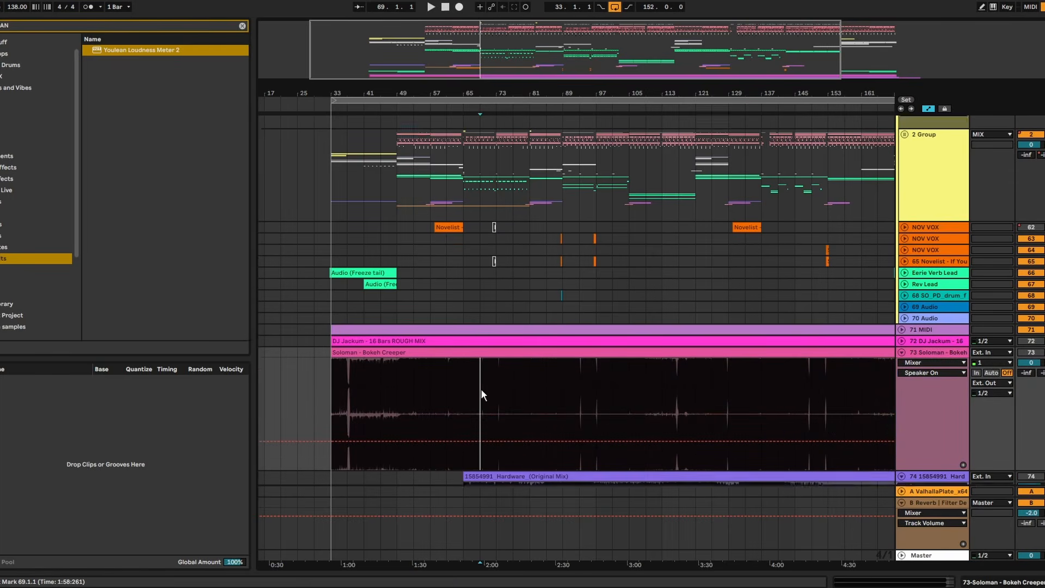
pyautogui.click(1044, 281)
pyautogui.press('space')
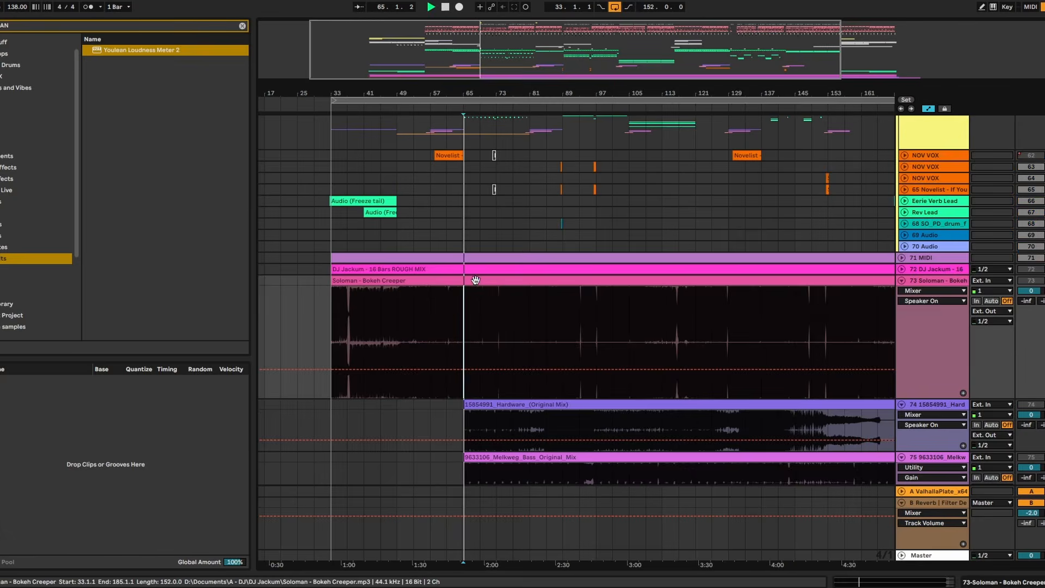
pyautogui.moveTo(355, 235); pyautogui.dragTo(488, 243)
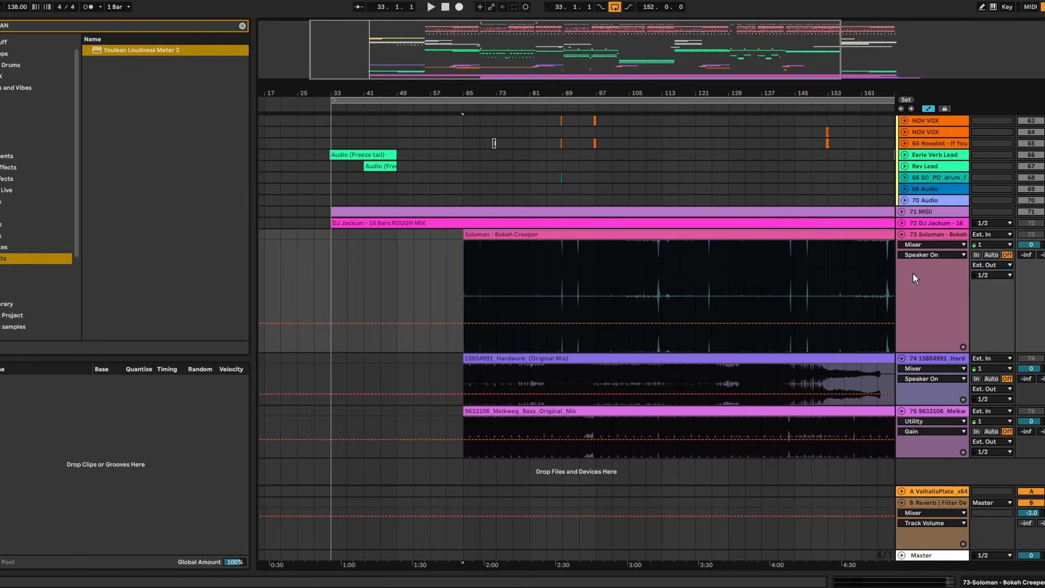
# - Check the Bokeh Creeper track's loudness in Youlean Loudness Meter 2 and set its Utility gain to -8 dB
pyautogui.doubleClick(948, 235)
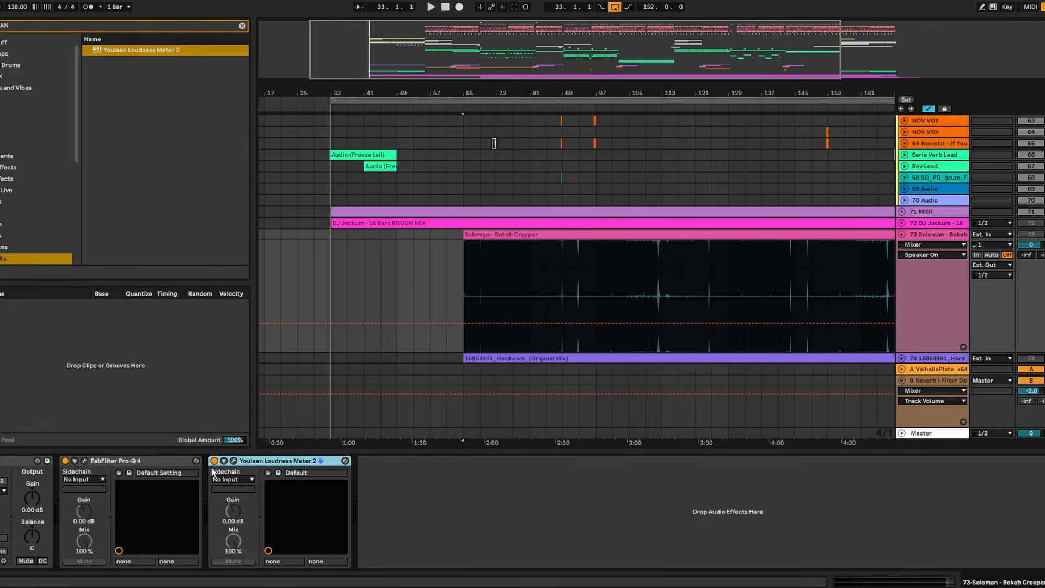
pyautogui.click(233, 461)
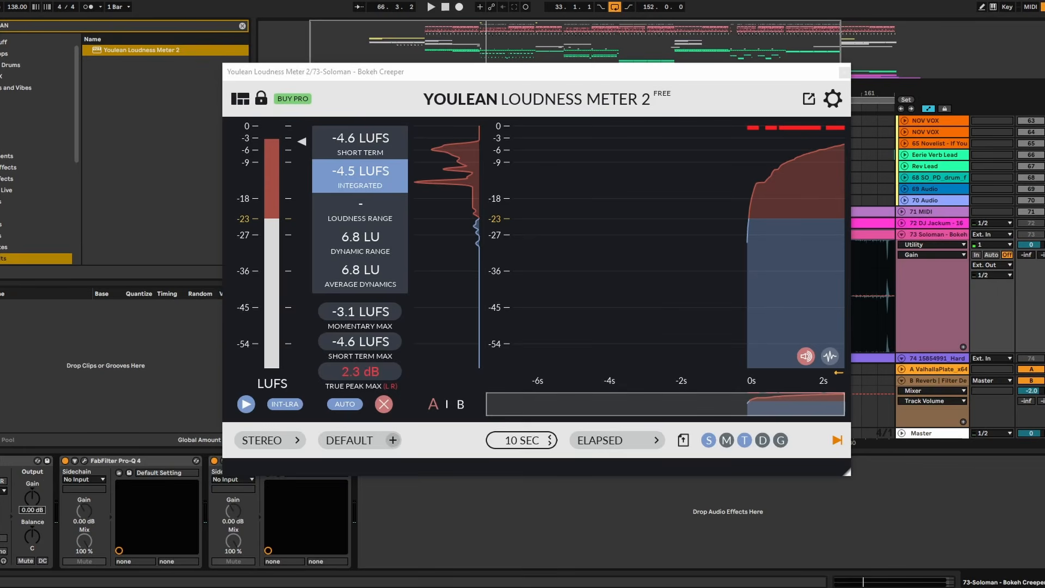
pyautogui.moveTo(40, 509); pyautogui.dragTo(40, 510)
pyautogui.press('space')
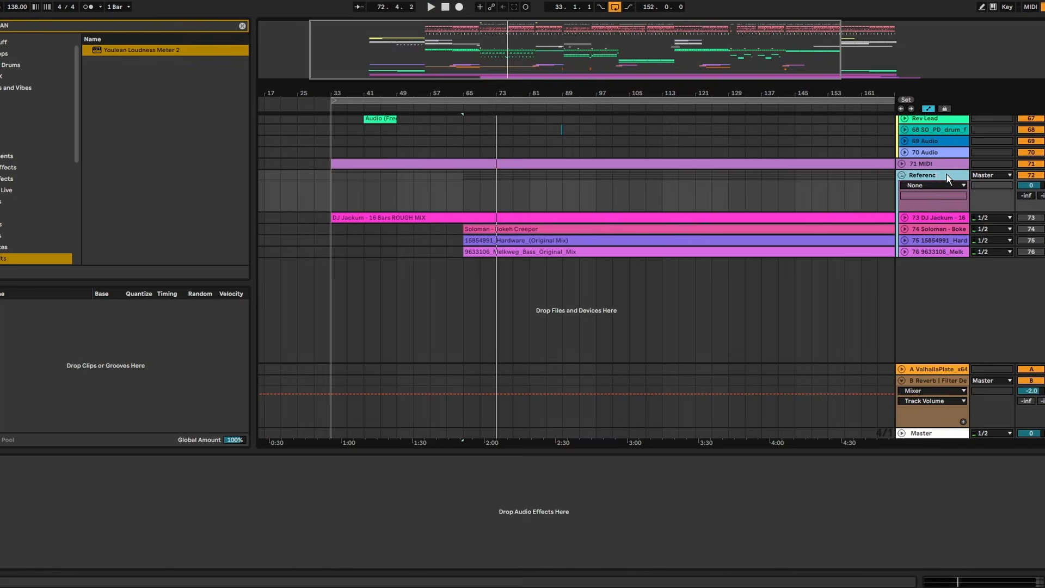
# - Group the four reference tracks and name the group References
pyautogui.write('es')
pyautogui.click(852, 340)
# - Examine the waveforms of the 16 Bars ROUGH MIX and Bokeh Creeper tracks inside the References group
pyautogui.click(910, 219)
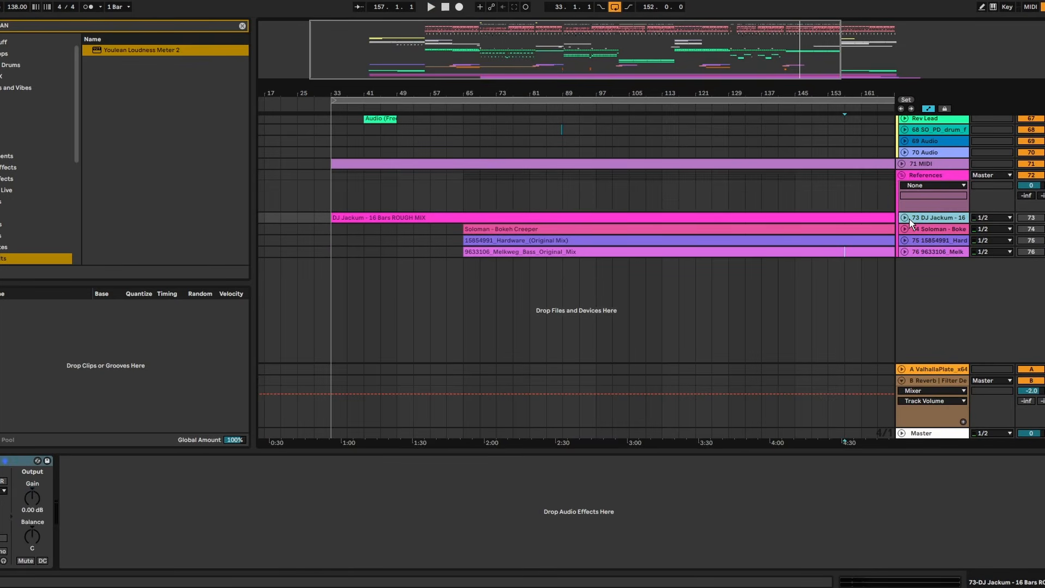
pyautogui.click(905, 219)
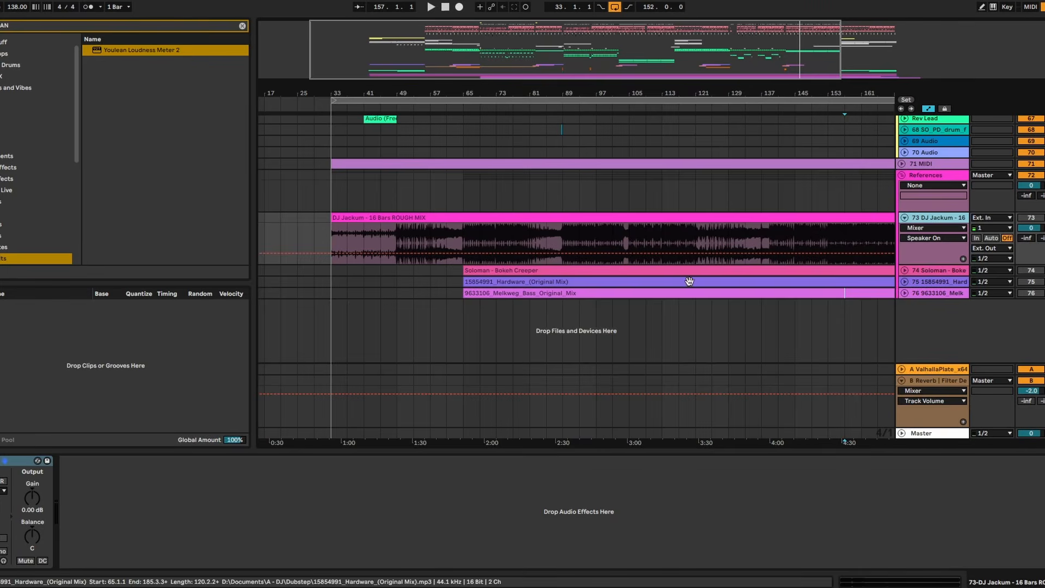
pyautogui.click(904, 216)
pyautogui.click(904, 229)
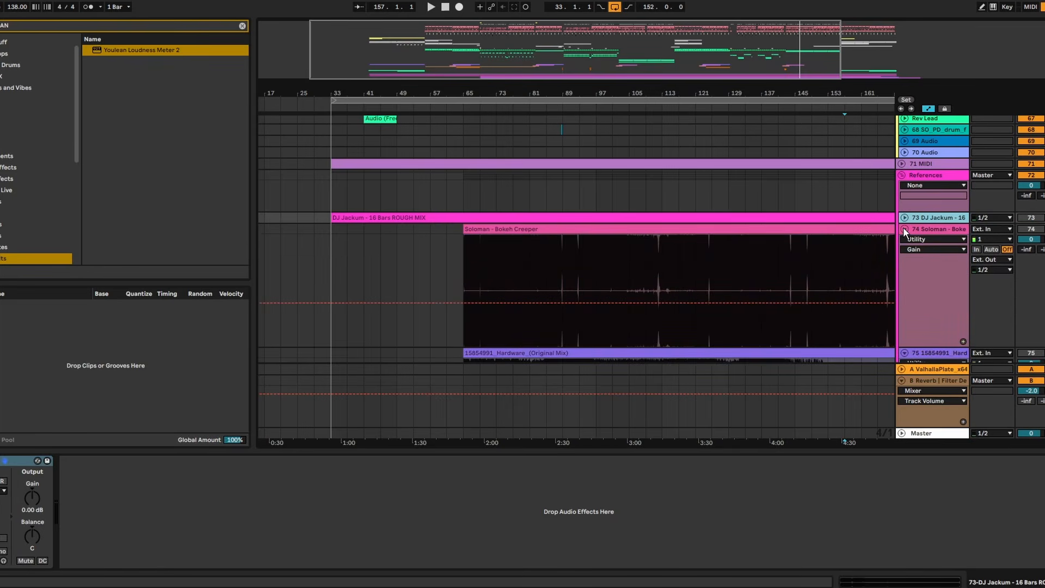
pyautogui.click(466, 195)
pyautogui.scroll(-3, 490, 229)
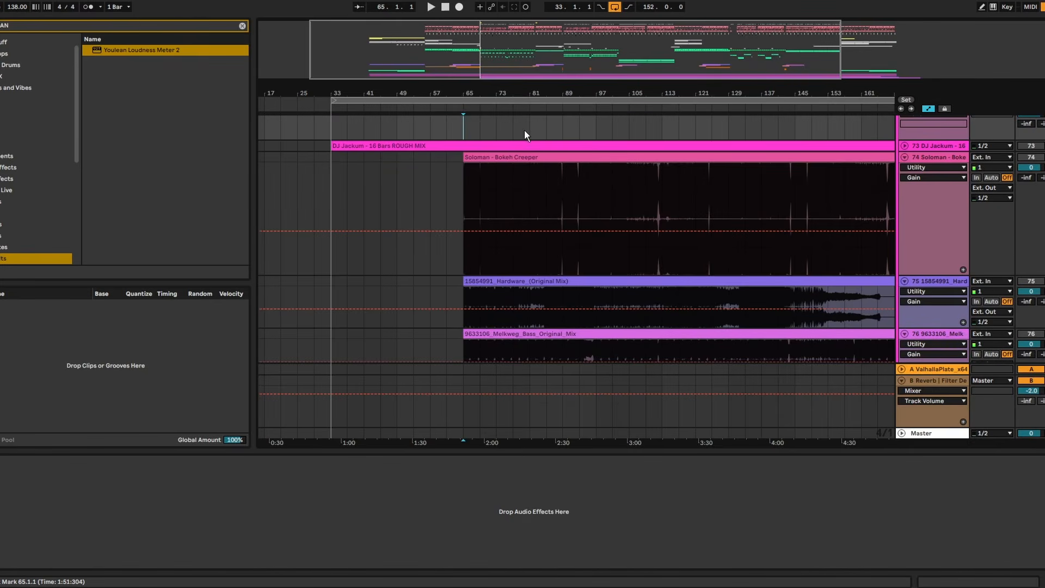
pyautogui.scroll(3, 527, 133)
pyautogui.click(481, 283)
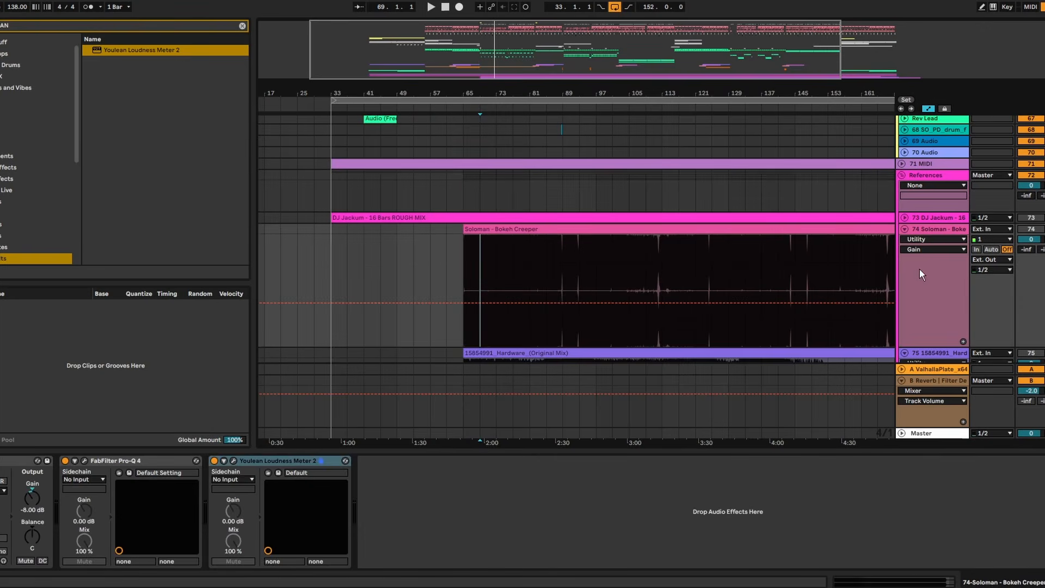
# - Fold the individual tracks inside the References group
pyautogui.click(905, 229)
pyautogui.click(905, 240)
pyautogui.click(906, 252)
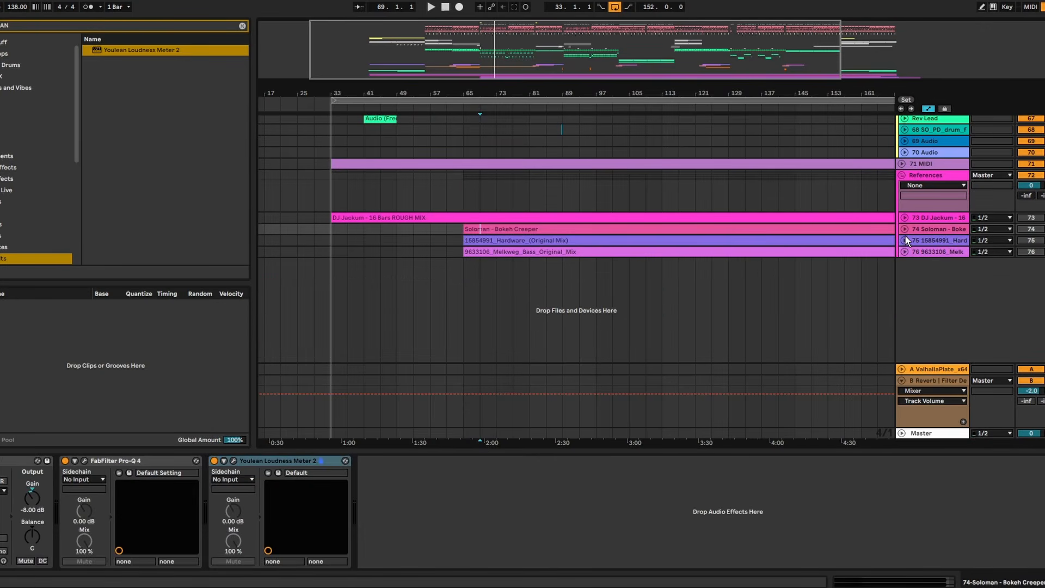
pyautogui.click(905, 240)
pyautogui.click(905, 228)
pyautogui.click(905, 211)
pyautogui.click(905, 219)
pyautogui.scroll(-3, 905, 221)
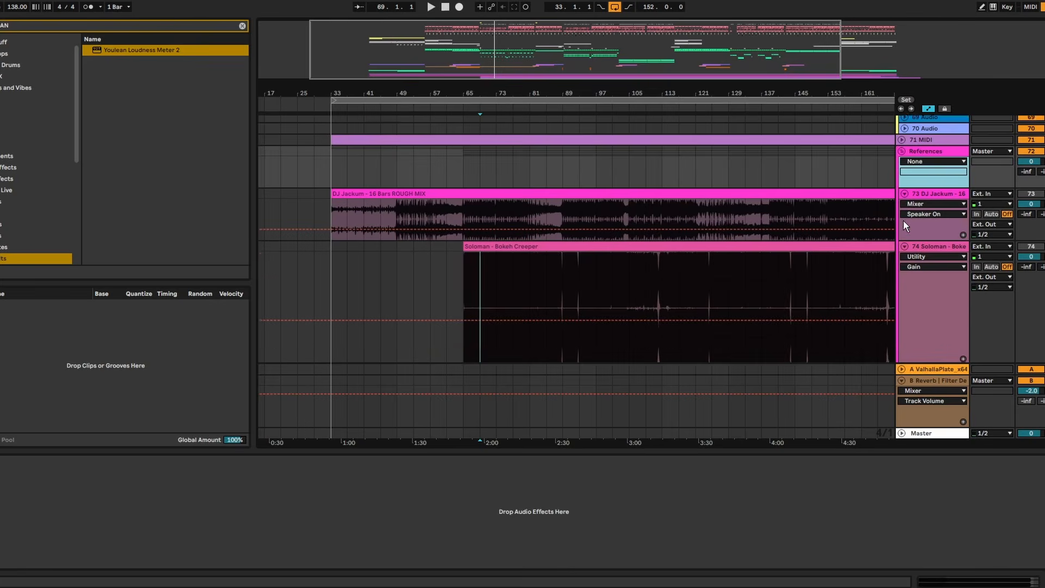
pyautogui.click(905, 199)
pyautogui.click(907, 213)
pyautogui.click(905, 211)
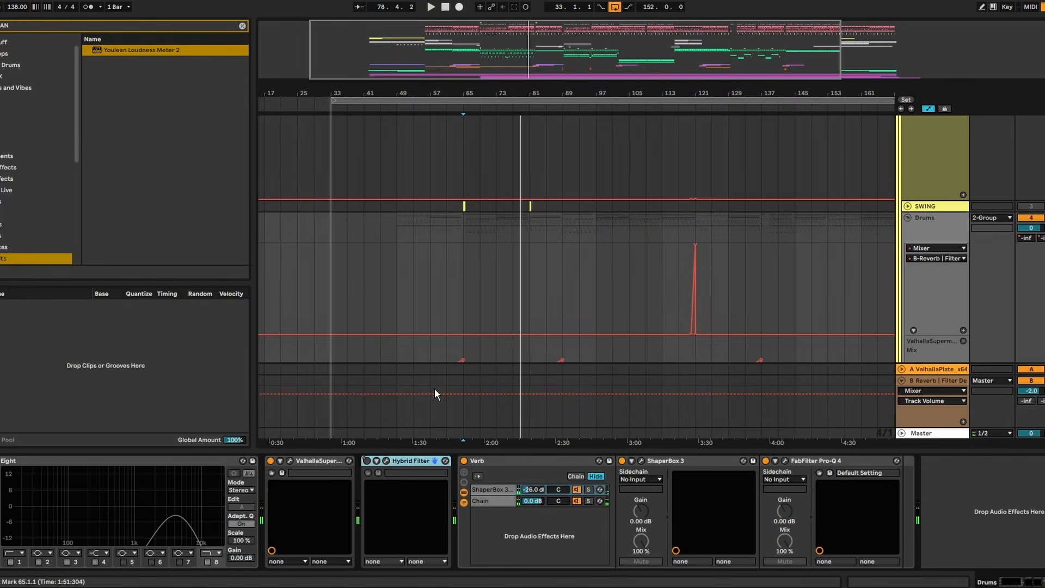
# - Search the browser for Pro Q and add FabFilter Pro-Q 4 to the Tops group
pyautogui.hotkey('ctrl', 'f')
pyautogui.write('PRO Q')
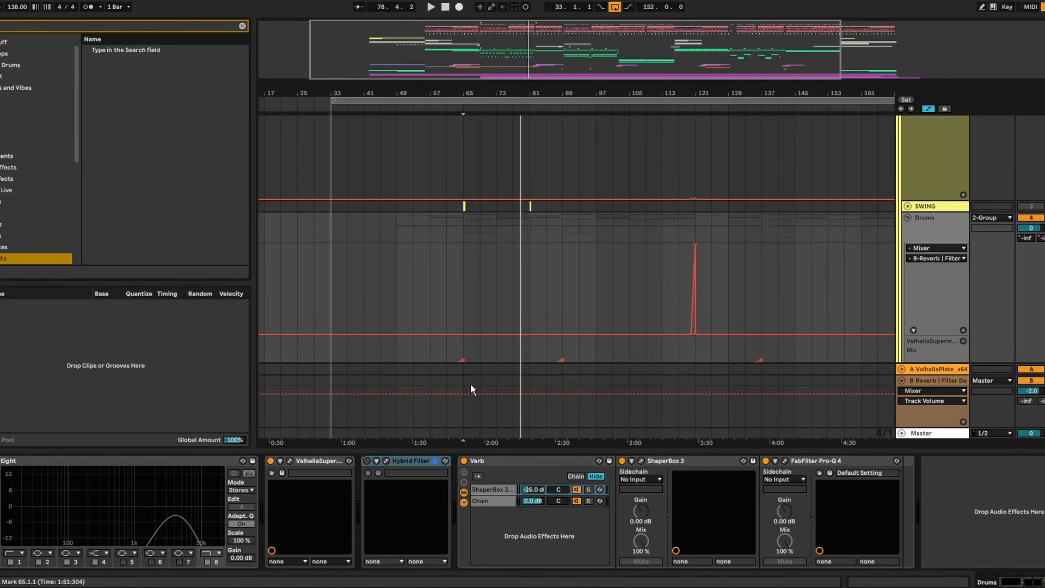
pyautogui.click(131, 152)
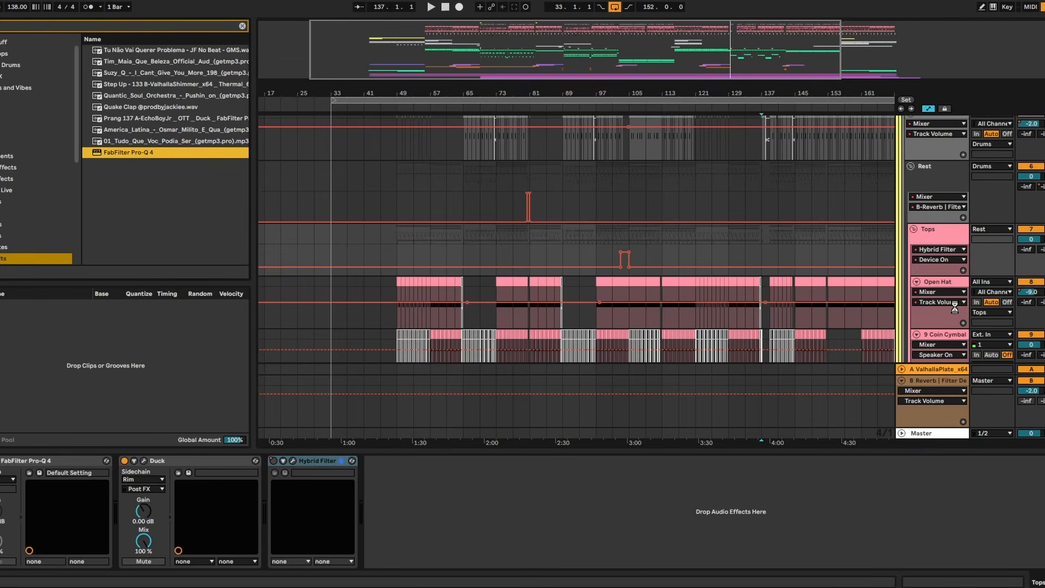
# - Play the arrangement from bar 97 and view the Tops spectrum in the Pro-Q 4 window
pyautogui.press('space')
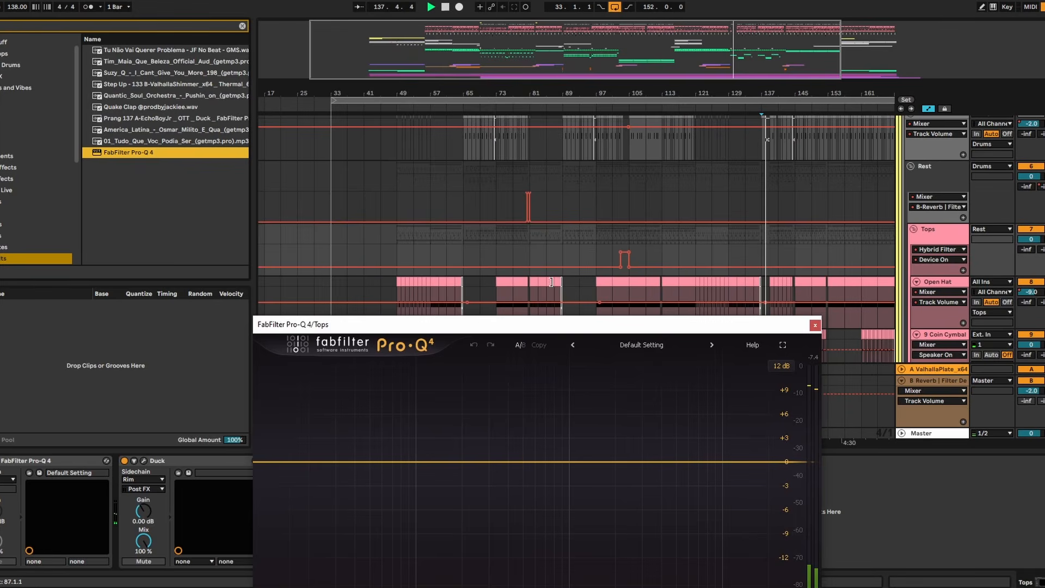
pyautogui.moveTo(599, 323); pyautogui.dragTo(584, 431)
pyautogui.scroll(-3, 605, 245)
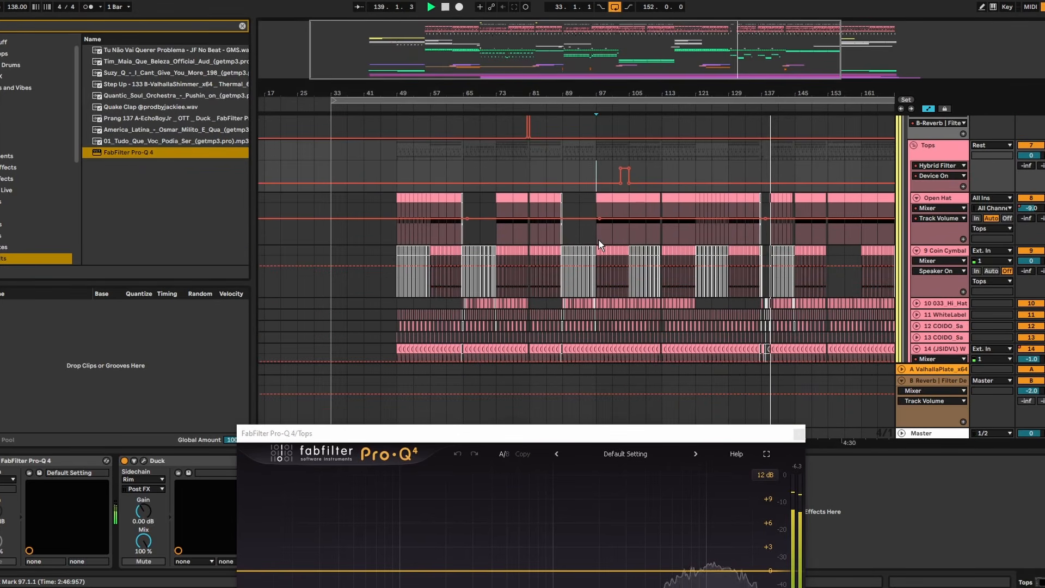
pyautogui.click(599, 240)
pyautogui.moveTo(586, 427); pyautogui.dragTo(609, 156)
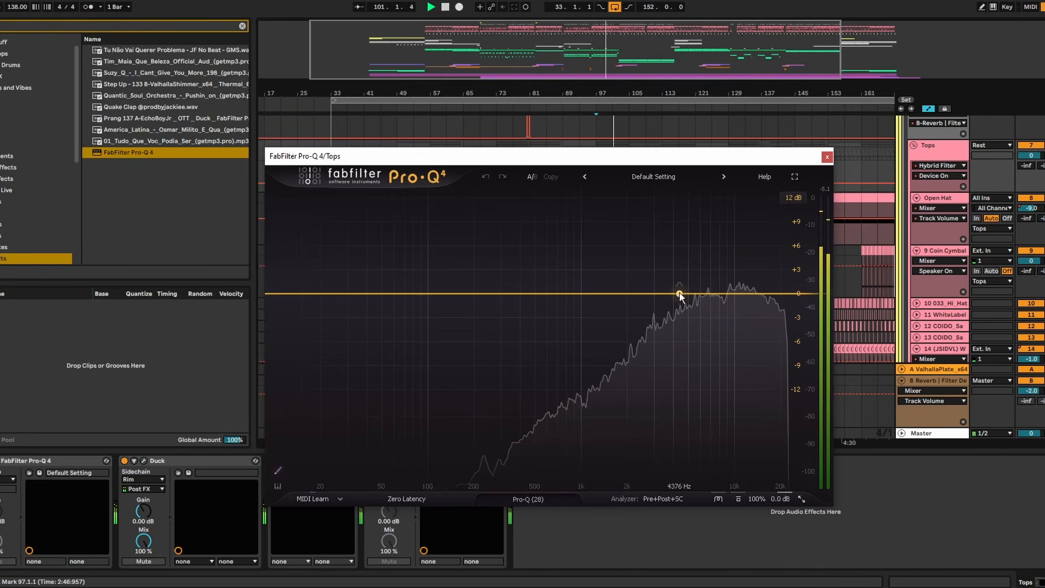
# - Isolate a narrow bell band at about 2919 Hz on the Tops EQ and cut it by about 3 dB
pyautogui.moveTo(679, 297); pyautogui.dragTo(671, 228)
pyautogui.click(662, 221)
pyautogui.scroll(4, 673, 228)
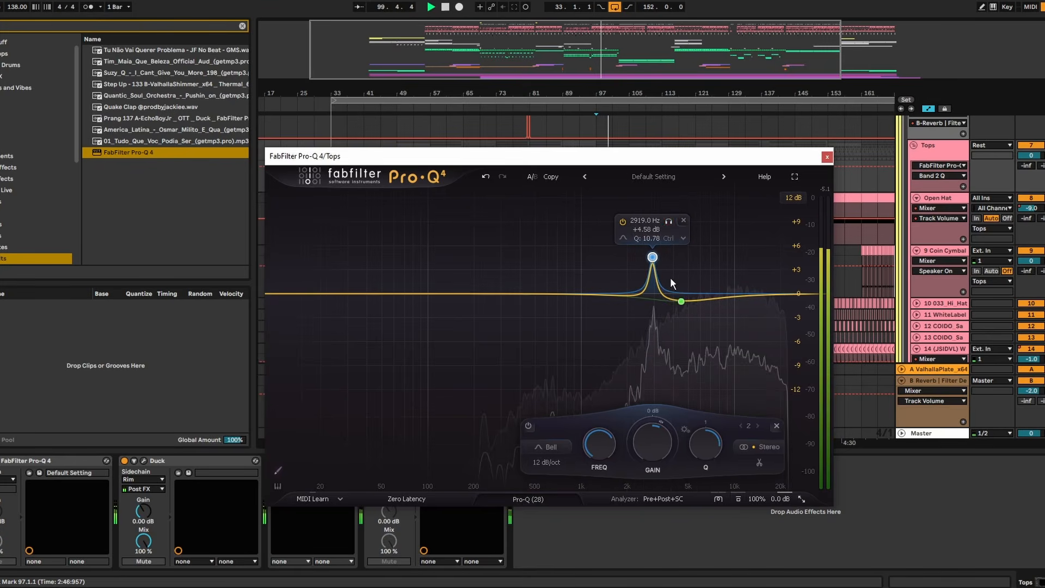
pyautogui.scroll(-10, 653, 444)
pyautogui.moveTo(652, 441); pyautogui.dragTo(656, 426)
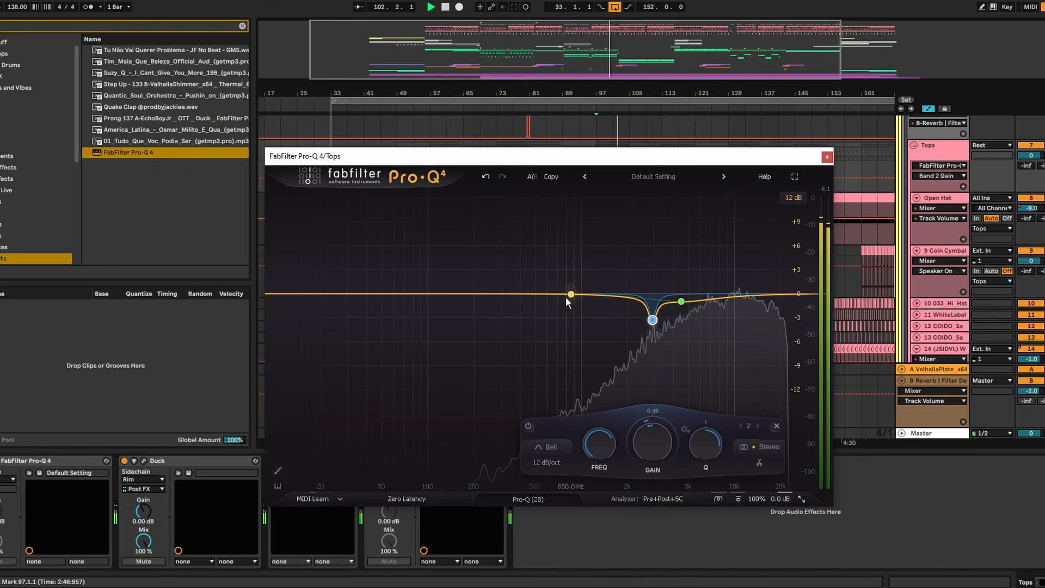
pyautogui.click(826, 159)
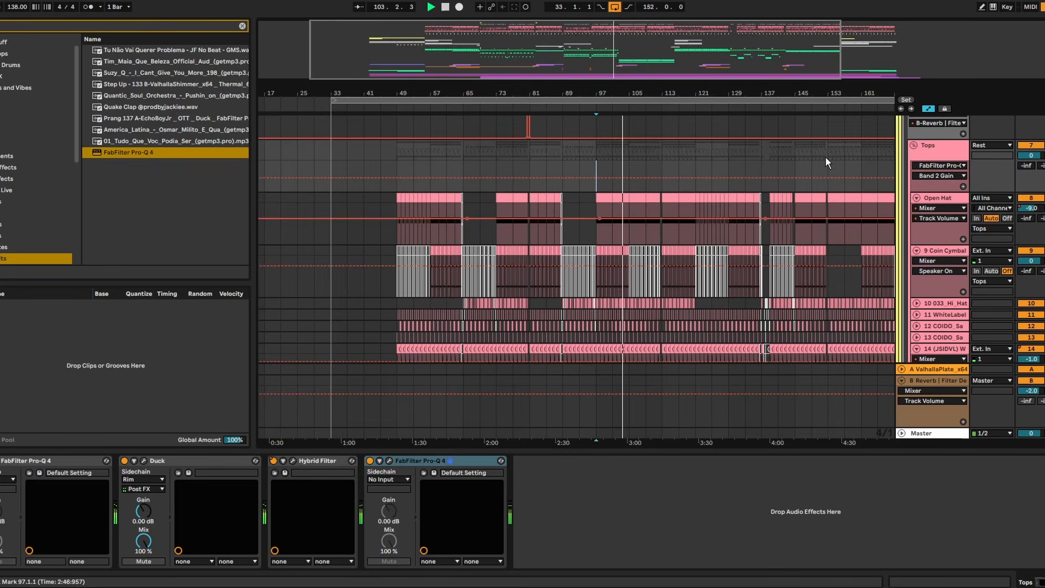
# - Replay from bar 97 and reset the Tops EQ's first band, near 4577 Hz, to 0 dB
pyautogui.press('space')
pyautogui.press('space')
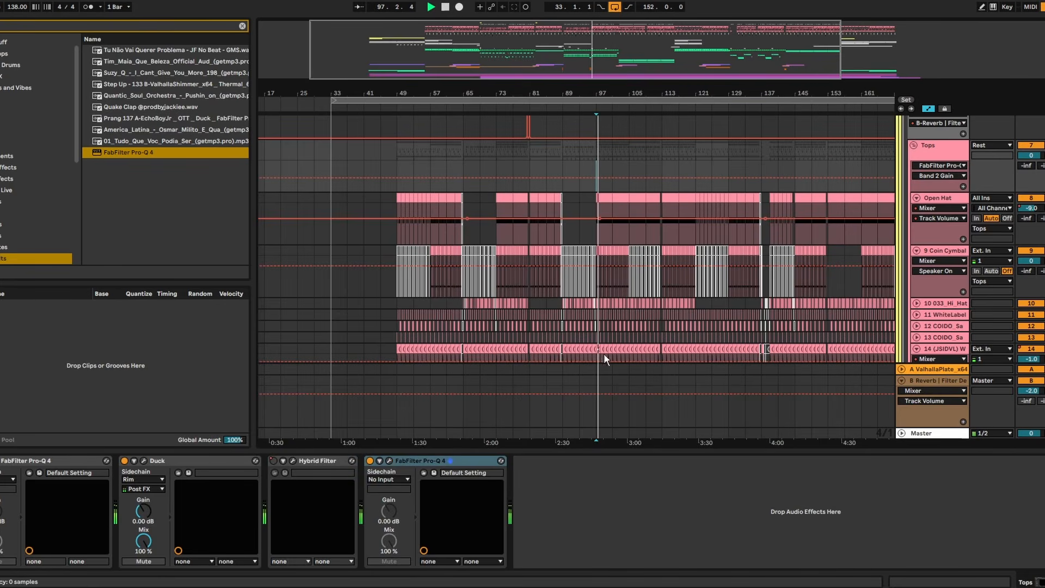
pyautogui.hotkey('ctrl', 'alt', 'p')
pyautogui.click(683, 295)
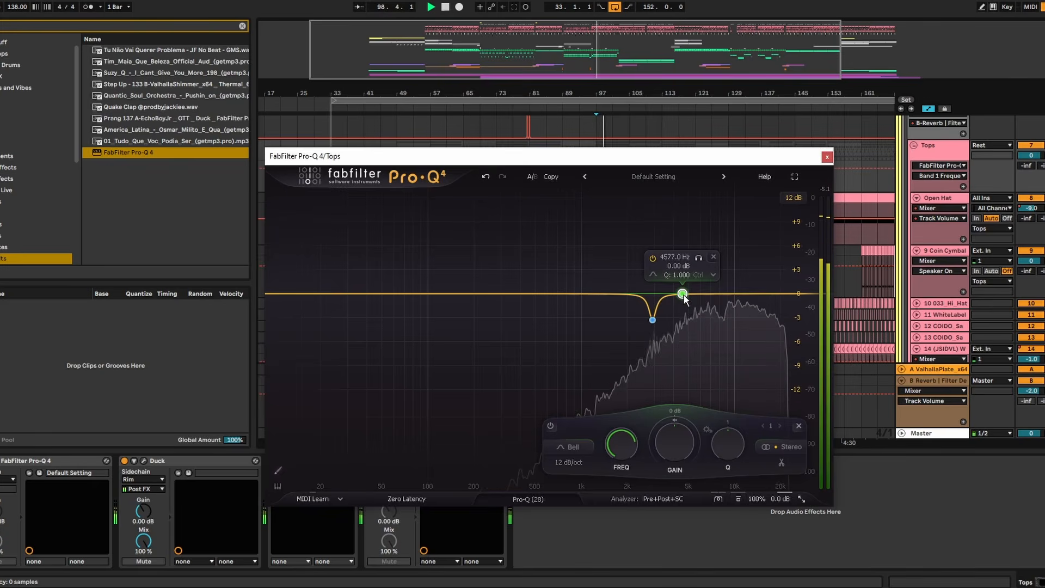
# - Add a narrow bell band at about 10855 Hz to the Tops EQ, audition it in solo, and lower its gain
pyautogui.moveTo(684, 295); pyautogui.dragTo(740, 236)
pyautogui.scroll(5, 740, 236)
pyautogui.click(756, 200)
pyautogui.scroll(5, 756, 201)
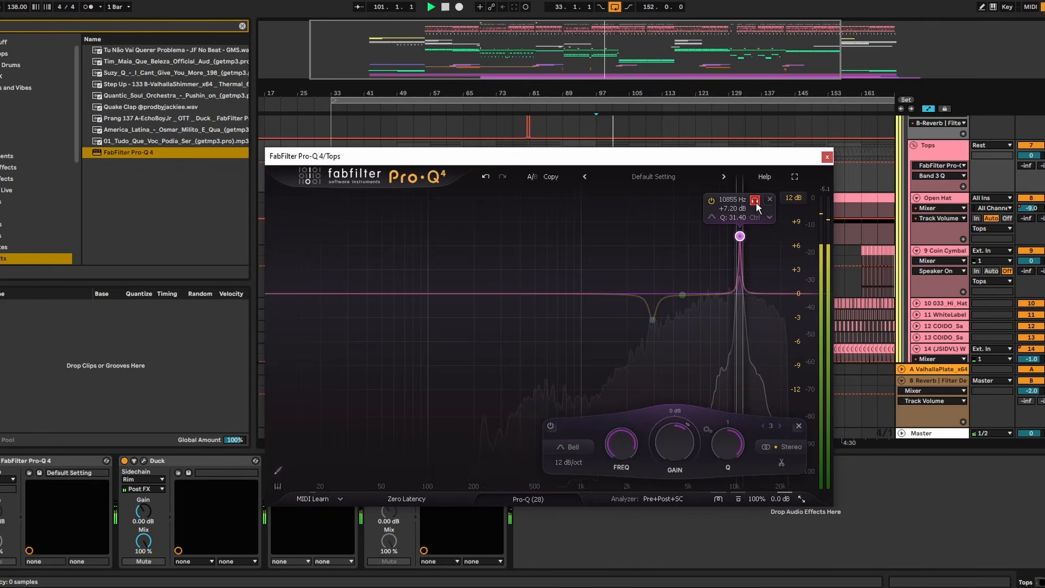
pyautogui.moveTo(755, 201); pyautogui.dragTo(725, 209)
pyautogui.moveTo(669, 442); pyautogui.dragTo(669, 495)
pyautogui.press('space')
pyautogui.click(827, 157)
# - Collapse the Rest group inside Drums
pyautogui.scroll(2, 1033, 190)
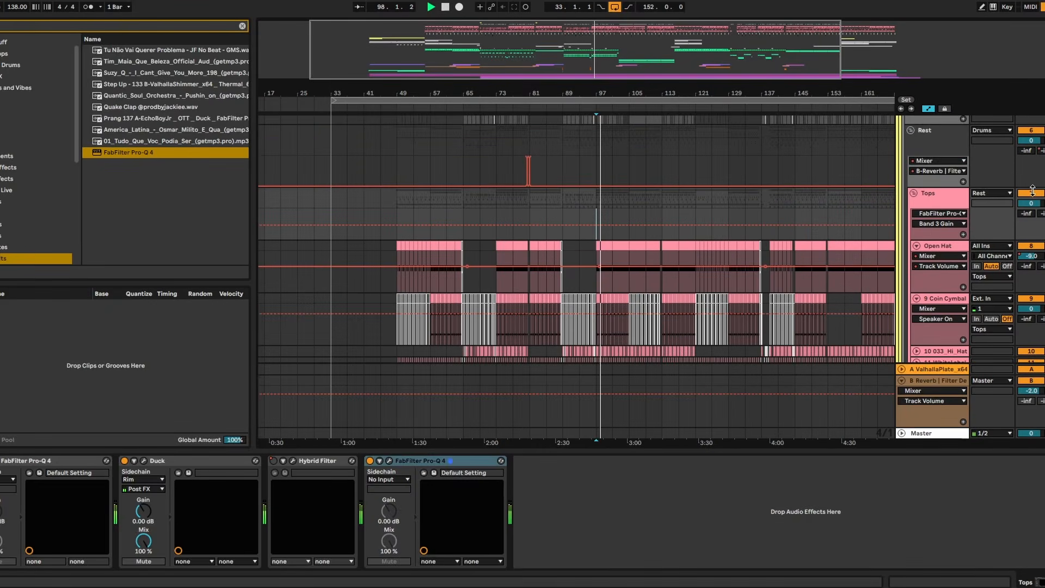
pyautogui.scroll(1, 1033, 191)
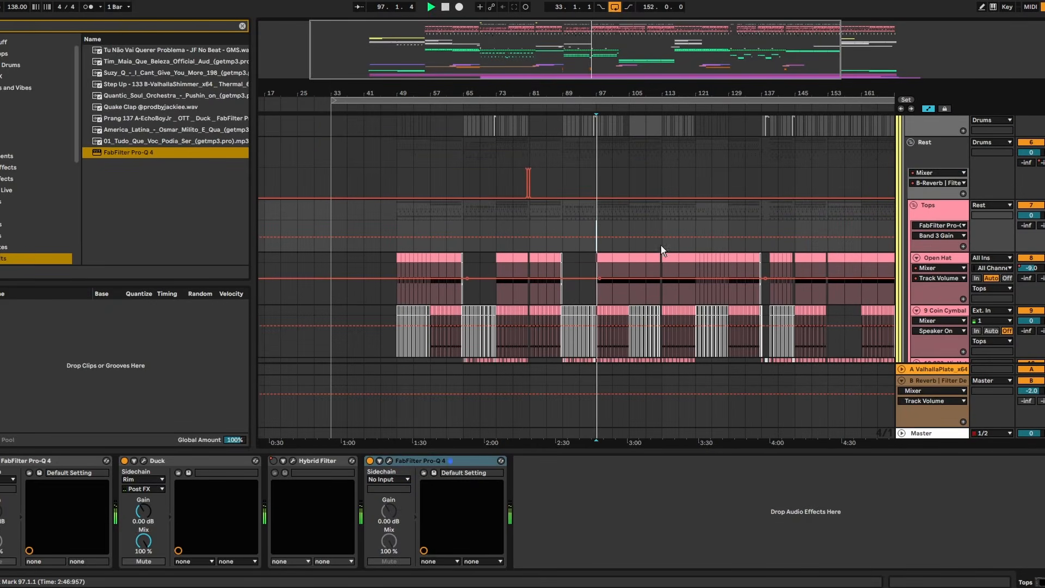
pyautogui.scroll(5, 929, 246)
pyautogui.click(911, 226)
pyautogui.scroll(4, 898, 227)
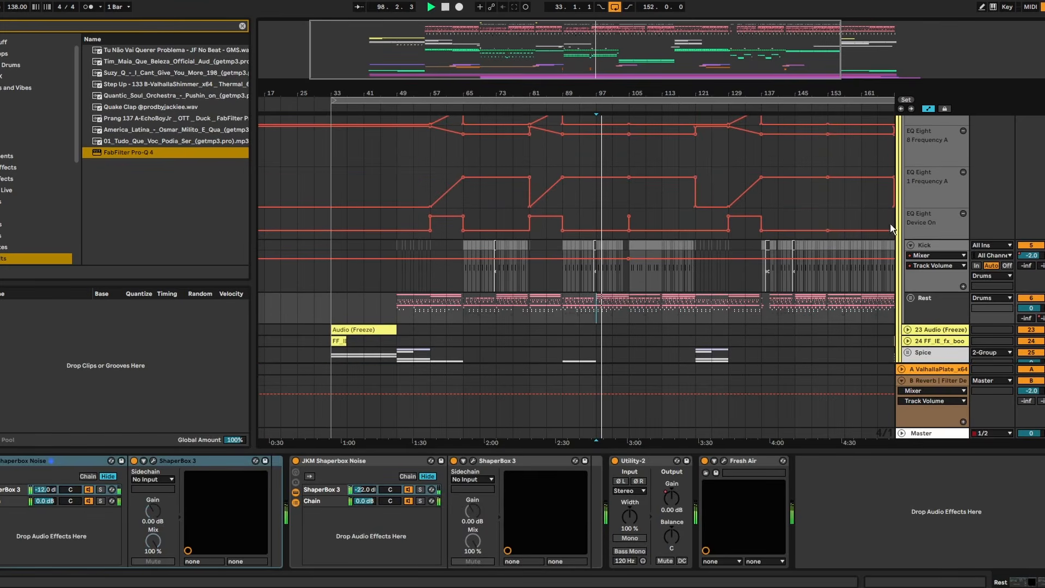
# - Review the arrangement's tracks from the top groups through the drums, leads and effects during playback, and stop playback
pyautogui.moveTo(527, 93); pyautogui.dragTo(527, 117)
pyautogui.scroll(9, 659, 227)
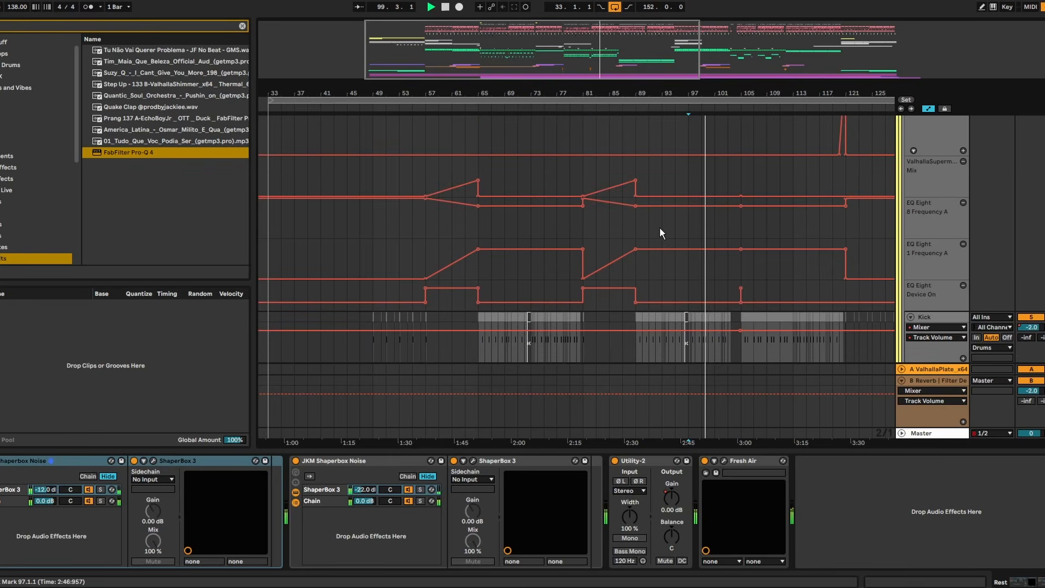
pyautogui.scroll(3, 893, 193)
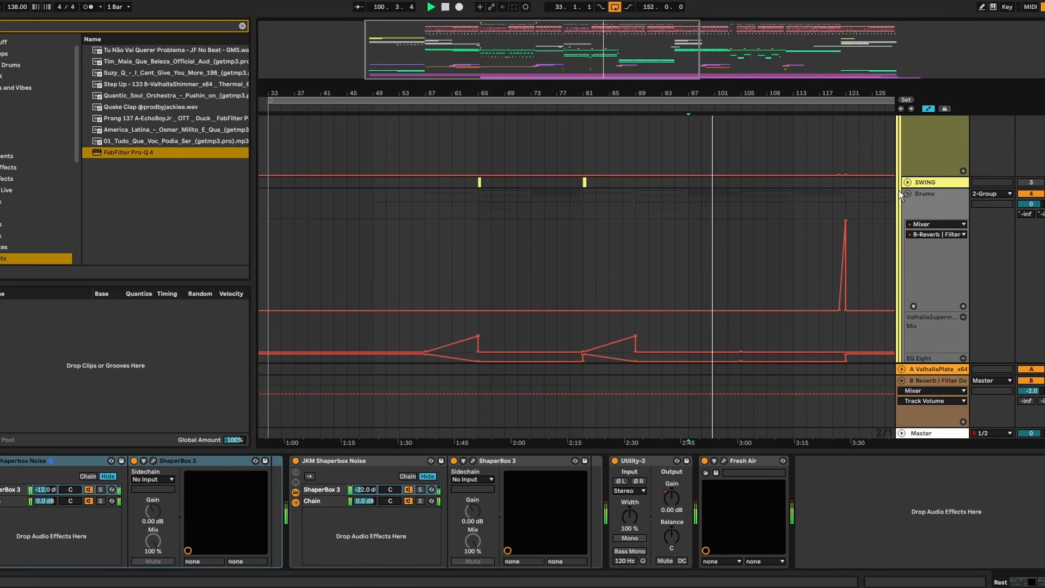
pyautogui.scroll(4, 920, 176)
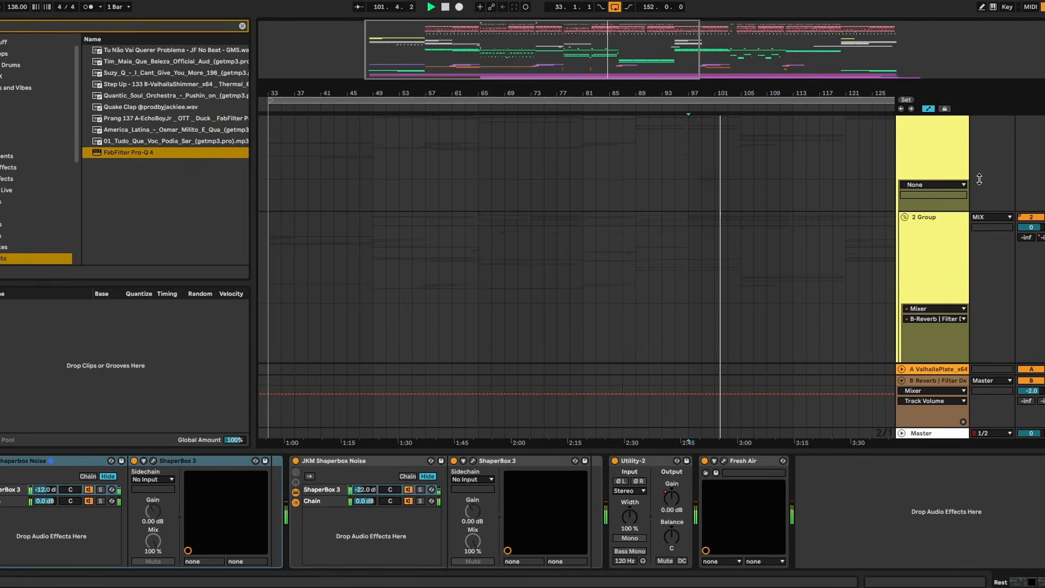
pyautogui.scroll(-10, 577, 239)
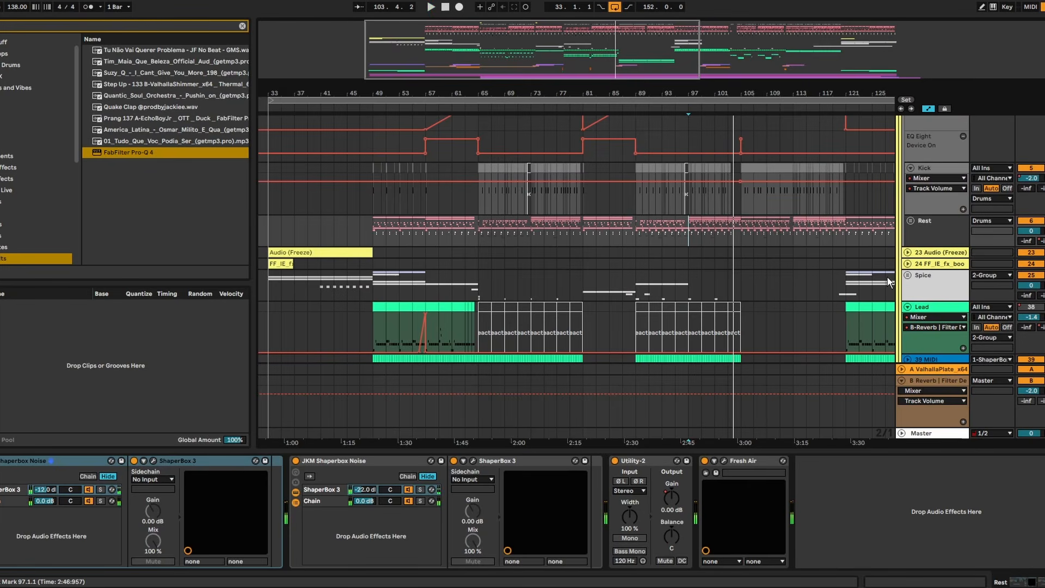
pyautogui.scroll(-2, 646, 266)
pyautogui.scroll(-3, 997, 267)
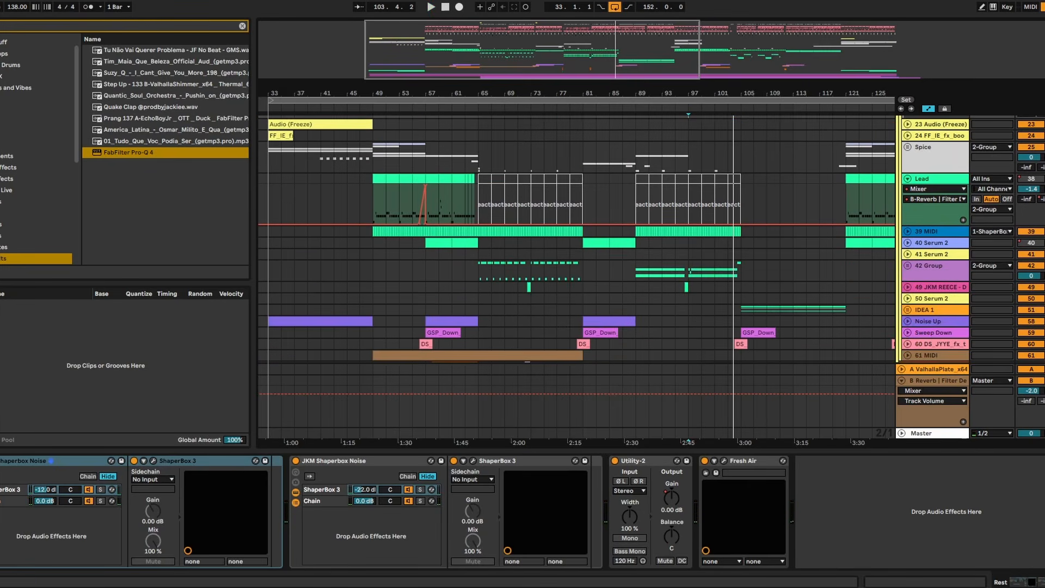
pyautogui.scroll(3, 997, 266)
pyautogui.scroll(3, 910, 253)
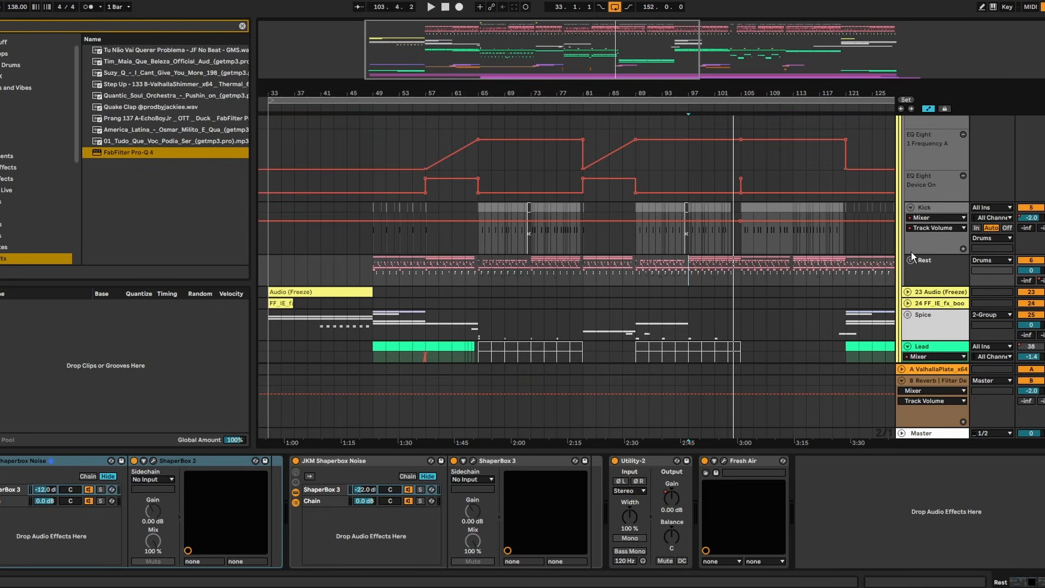
pyautogui.scroll(-3, 906, 248)
pyautogui.scroll(6, 913, 263)
pyautogui.scroll(-4, 912, 264)
# - Expand the Rest group inside Drums and review its Tops, Rim, 20 Audio and Drum Edit tracks
pyautogui.click(910, 260)
pyautogui.scroll(-3, 564, 252)
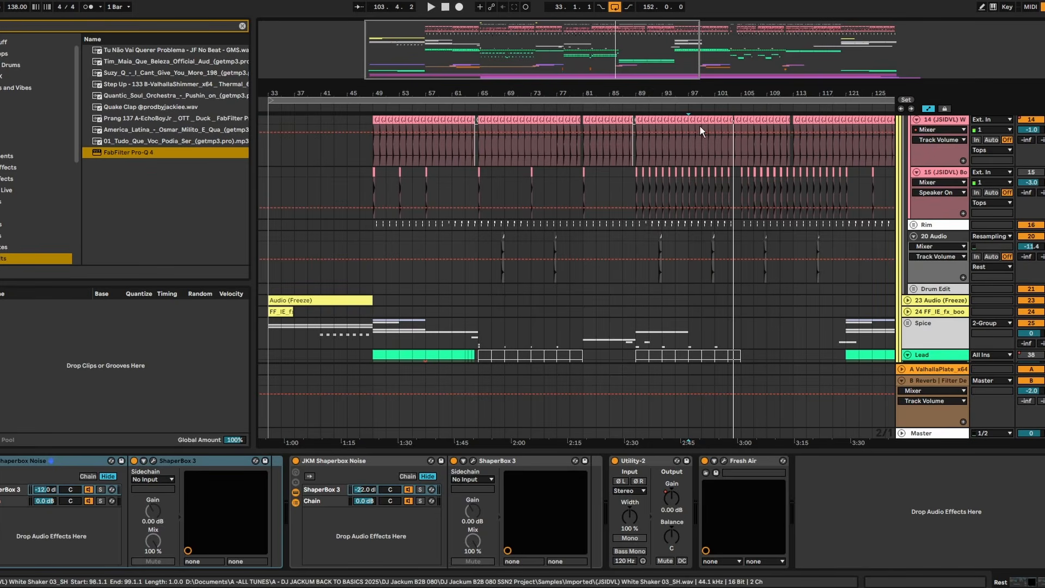
pyautogui.scroll(10, 625, 188)
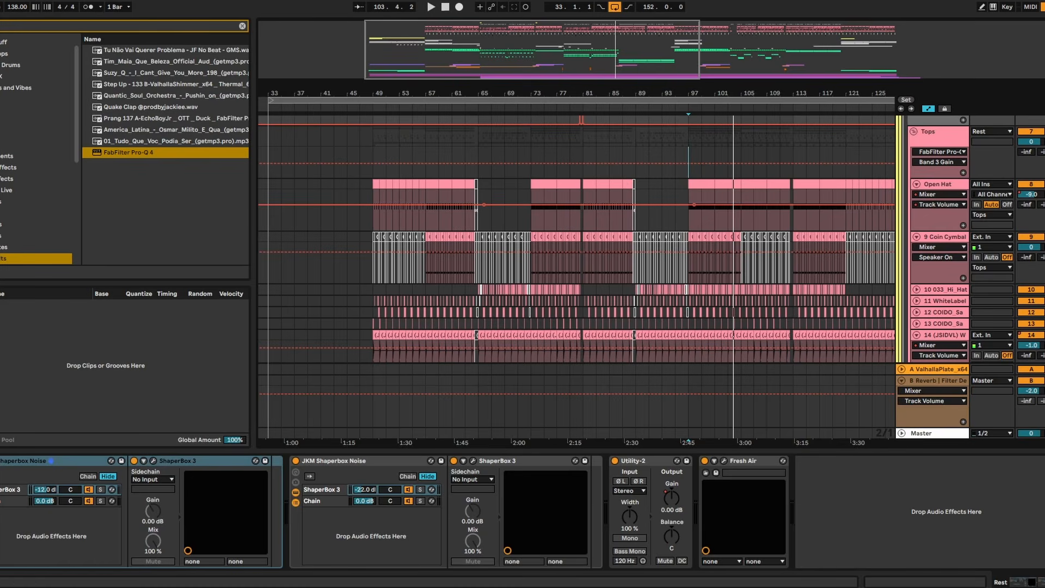
pyautogui.scroll(-5, 576, 239)
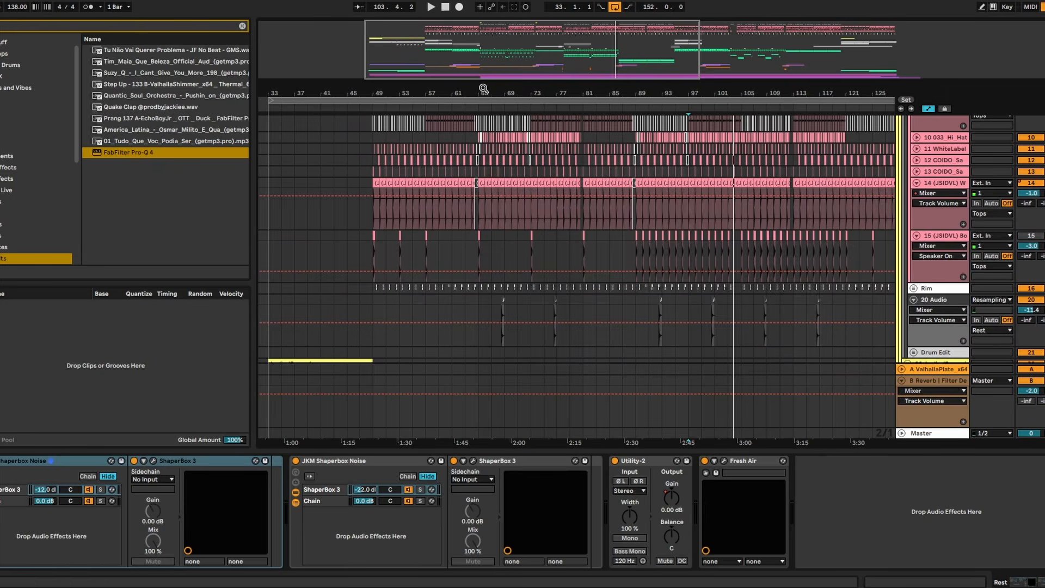
pyautogui.moveTo(484, 89); pyautogui.dragTo(484, 131)
pyautogui.scroll(5, 637, 173)
pyautogui.scroll(-4, 669, 207)
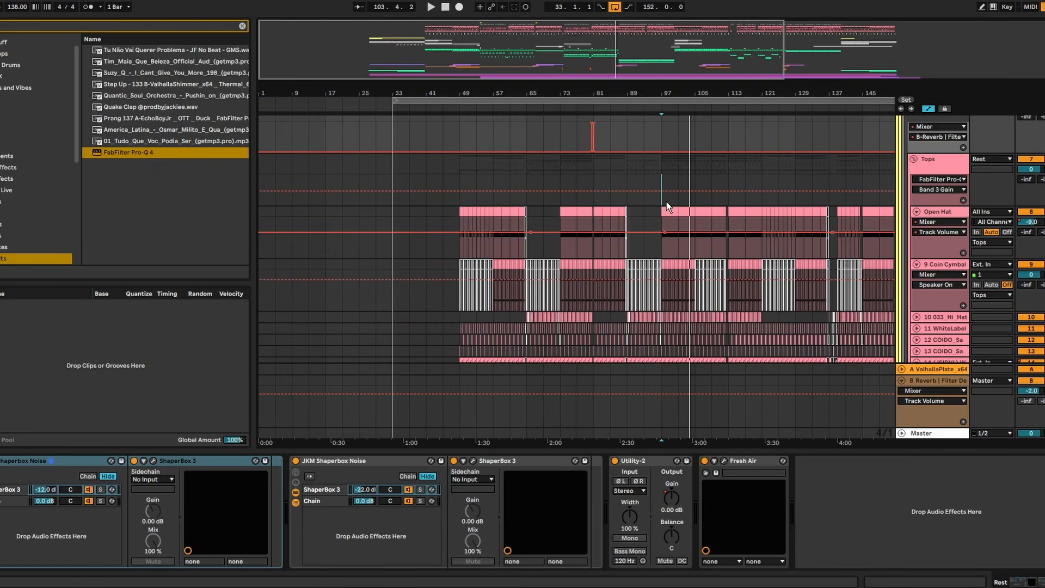
# - Hide the device view to enlarge the arrangement and start playback from bar 65
pyautogui.scroll(6, 622, 294)
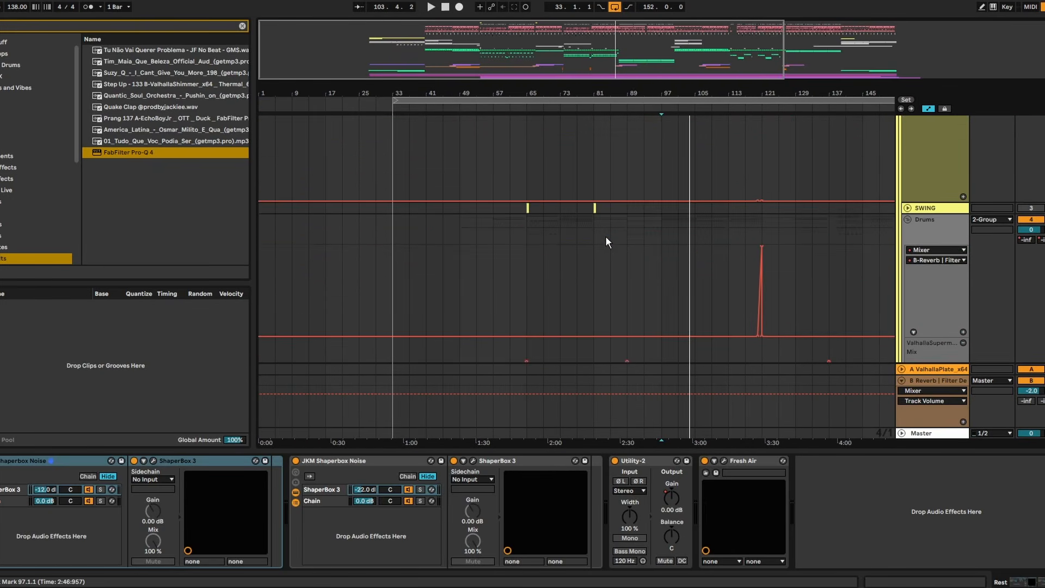
pyautogui.scroll(5, 606, 239)
pyautogui.moveTo(801, 451); pyautogui.dragTo(801, 572)
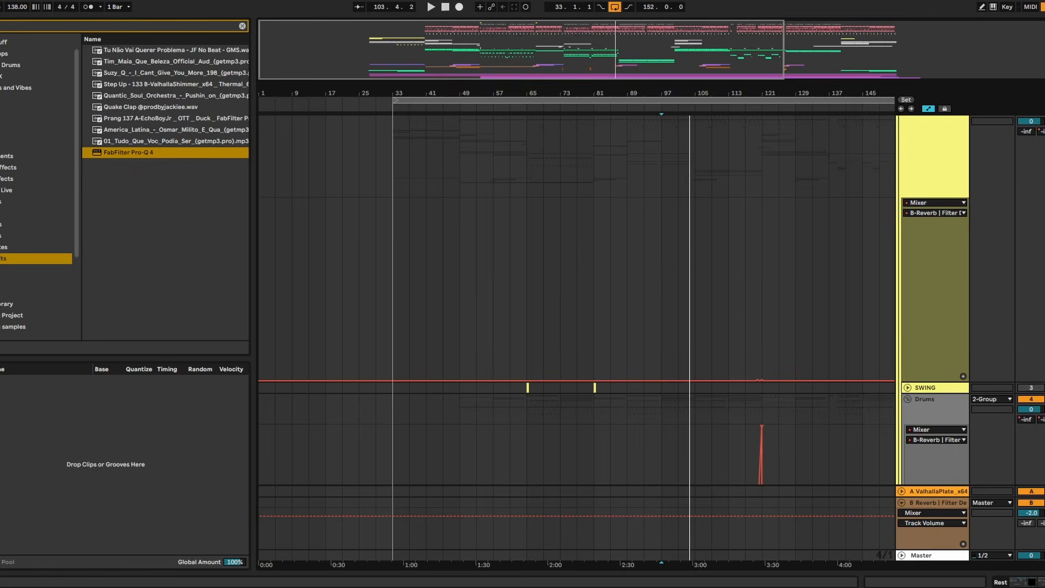
pyautogui.scroll(-12, 577, 300)
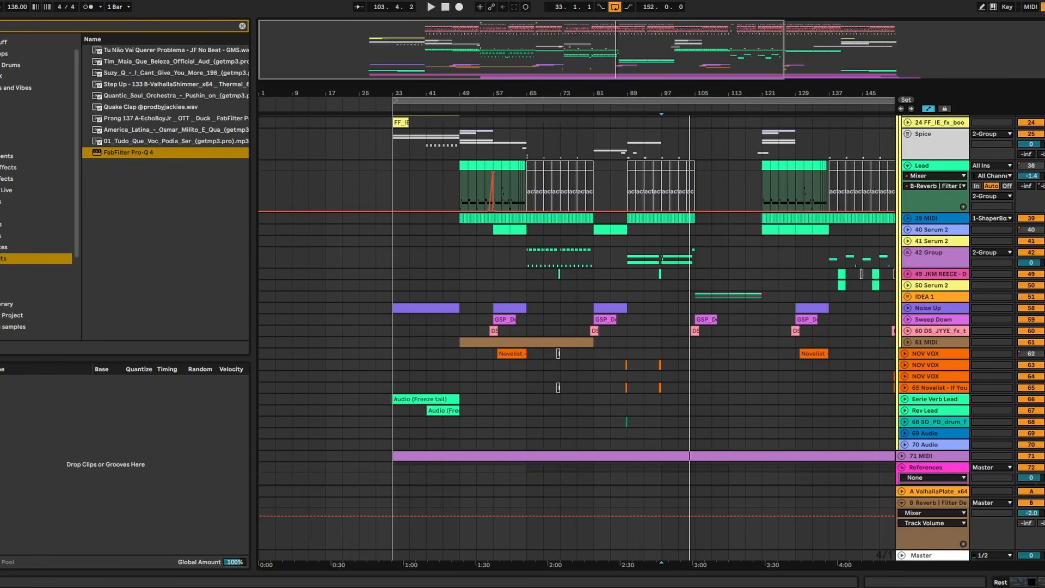
pyautogui.scroll(2, 577, 299)
pyautogui.click(526, 302)
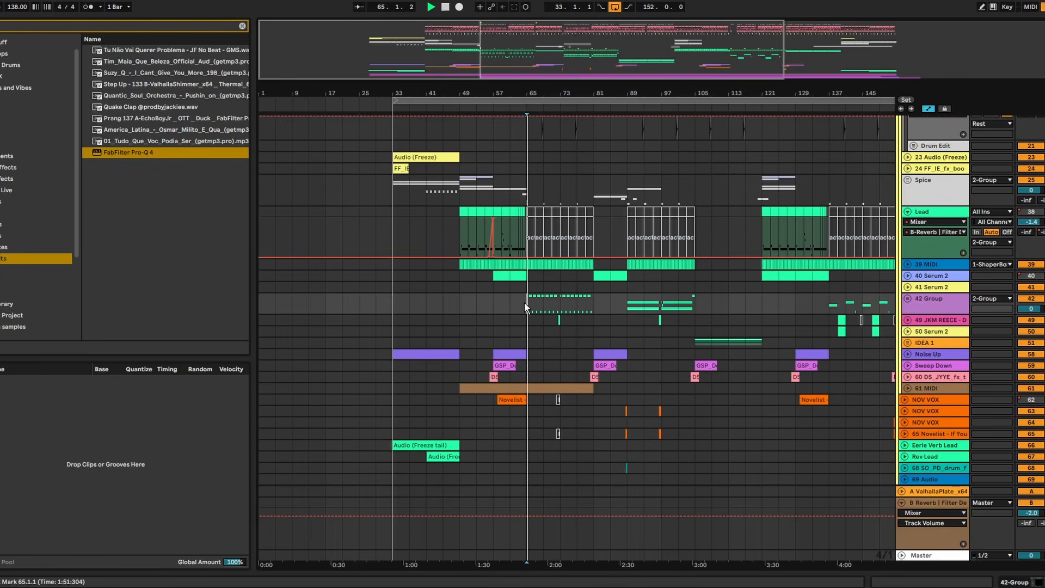
pyautogui.press('space')
# - Expand the Rim group inside Rest and group it together with the 20 Audio track
pyautogui.scroll(1, 937, 233)
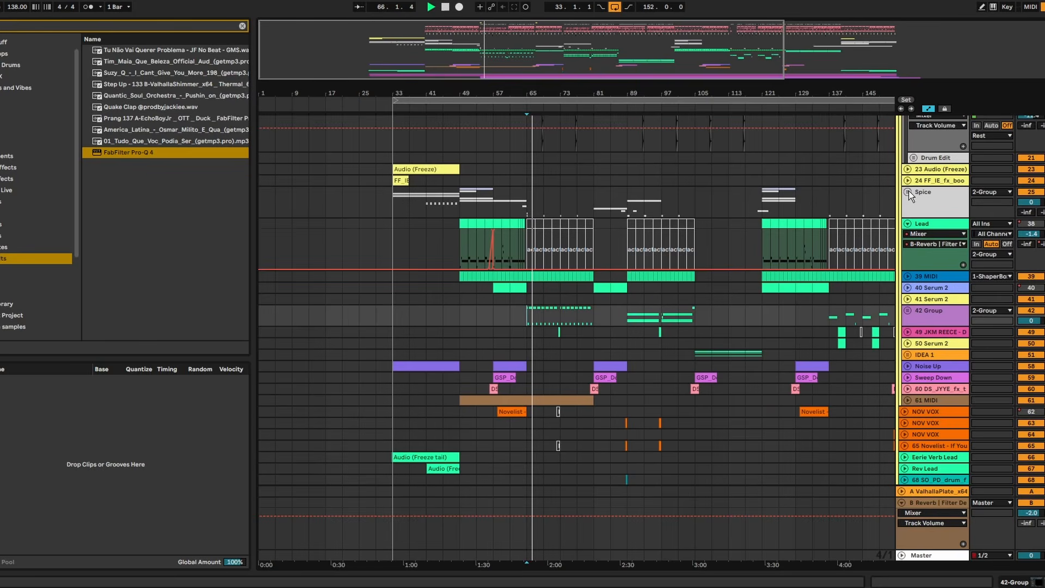
pyautogui.scroll(6, 920, 201)
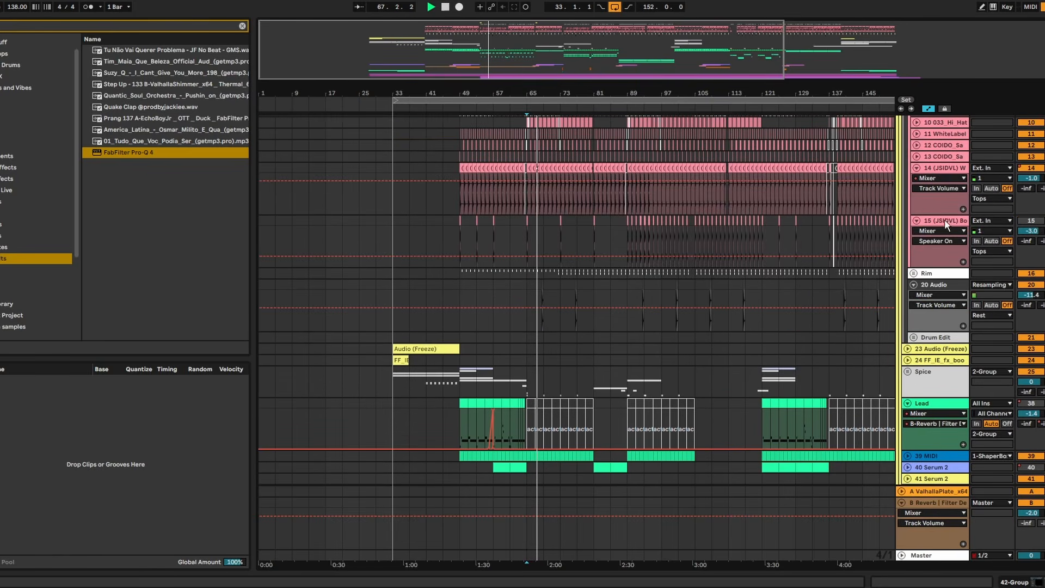
pyautogui.click(917, 275)
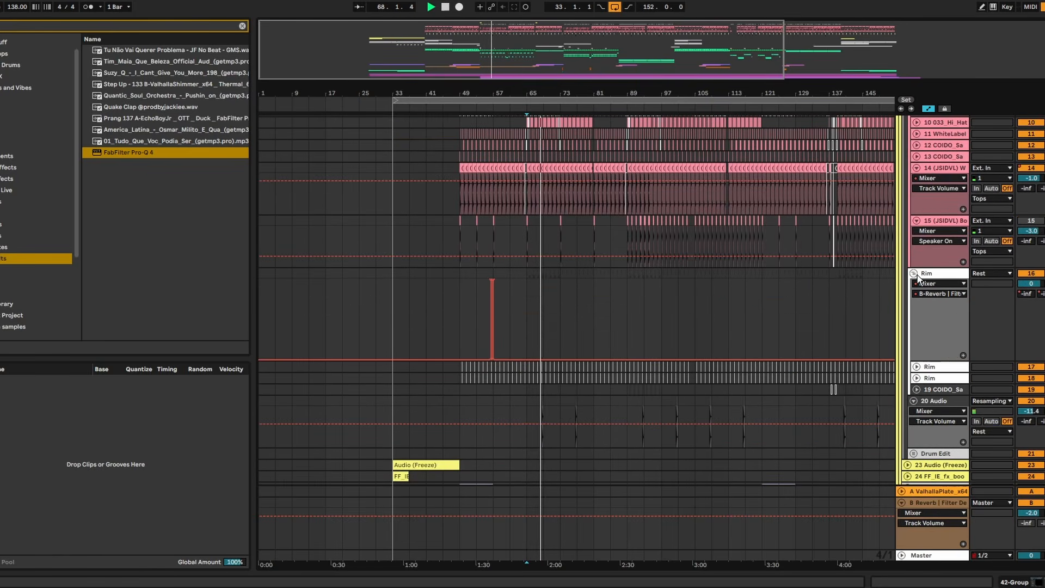
pyautogui.scroll(-2, 935, 373)
pyautogui.click(937, 367)
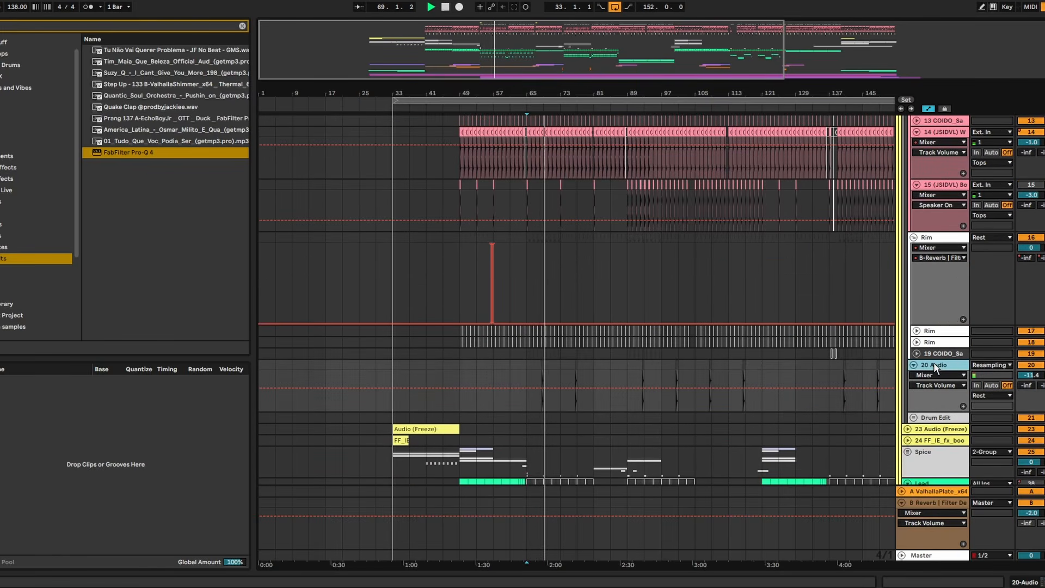
pyautogui.keyDown('shift'); pyautogui.click(934, 240); pyautogui.keyUp('shift')
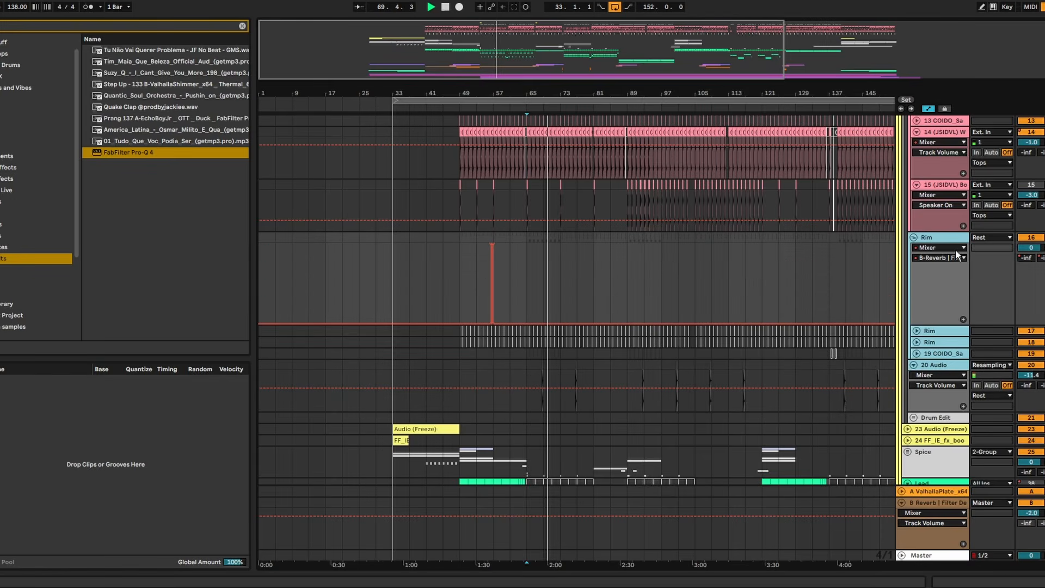
pyautogui.hotkey('ctrl', 'g')
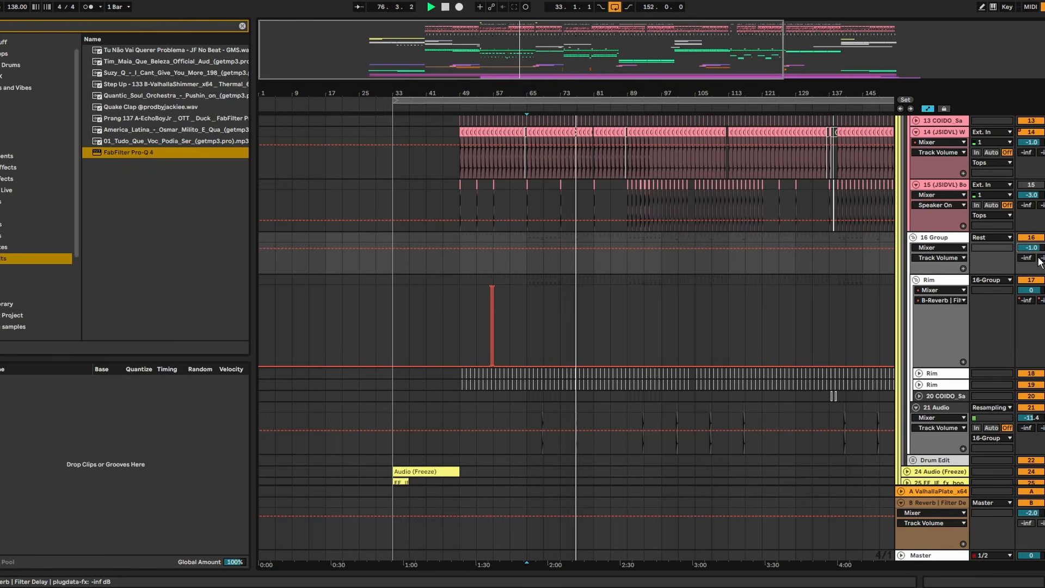
# - Set the volume of the group holding Rim and the adjacent audio track to -2.0 dB and collapse it
pyautogui.scroll(-1, 1033, 252)
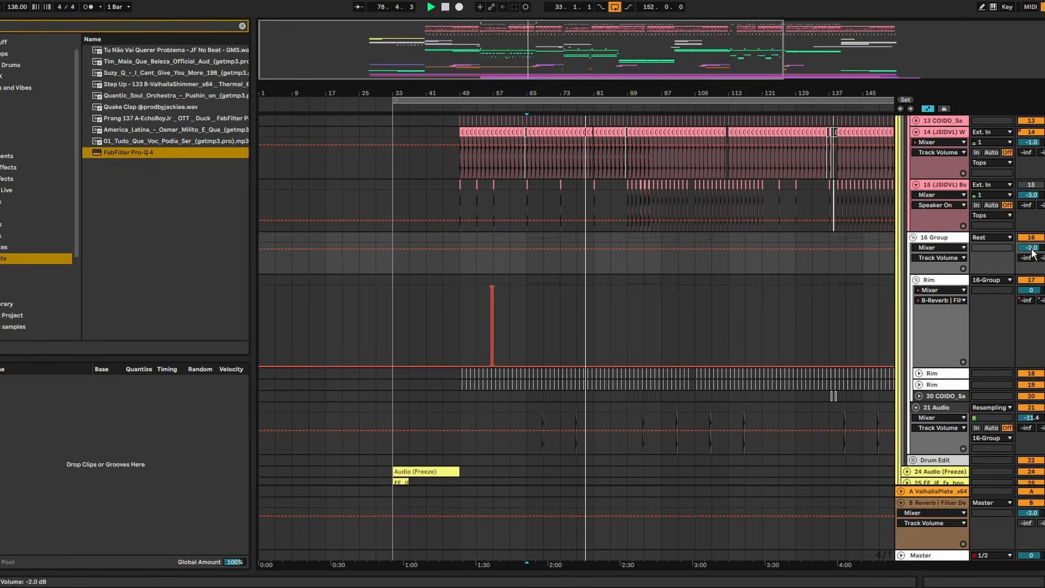
pyautogui.scroll(4, 921, 337)
pyautogui.click(914, 333)
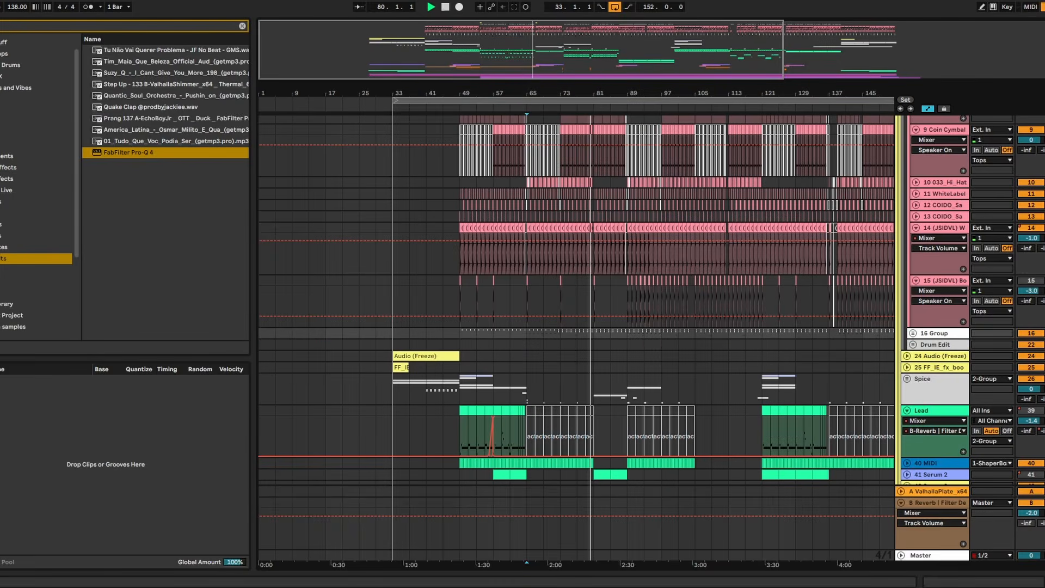
# - Replay from bar 65, delete the Kick's track volume automation, and set its volume to -3.0 dB
pyautogui.scroll(20, 975, 275)
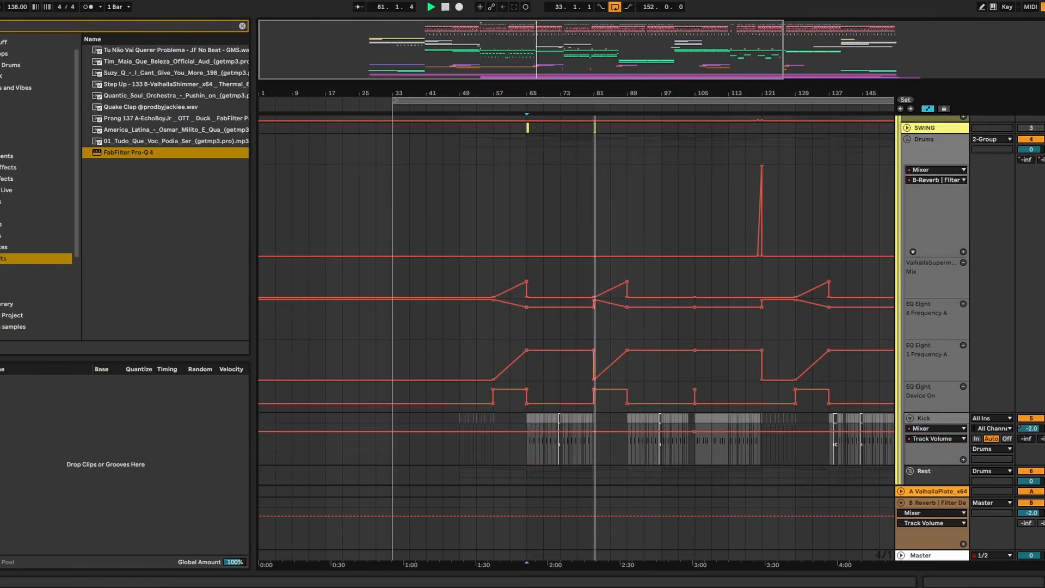
pyautogui.scroll(-8, 636, 300)
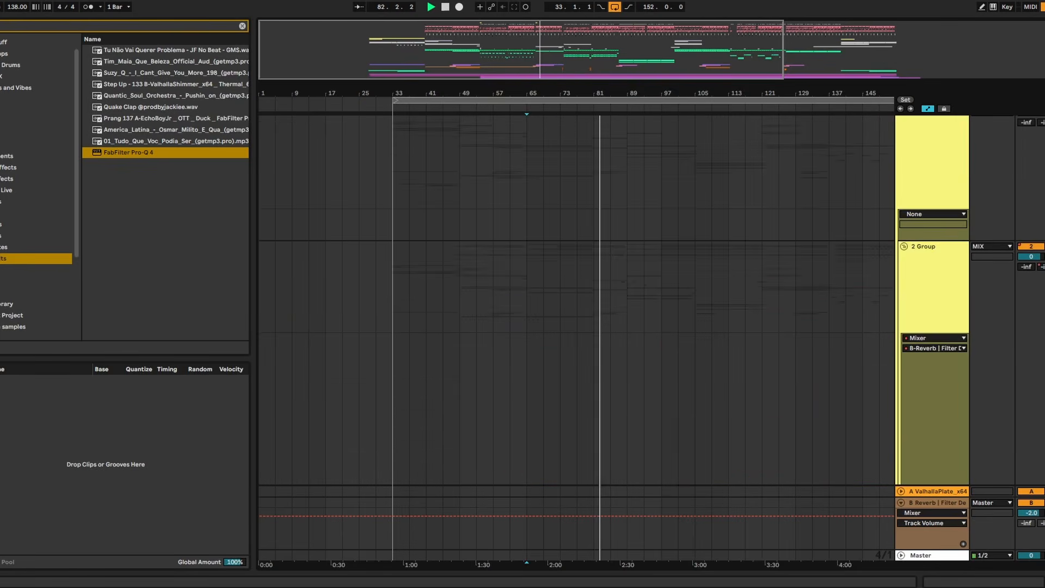
pyautogui.click(525, 191)
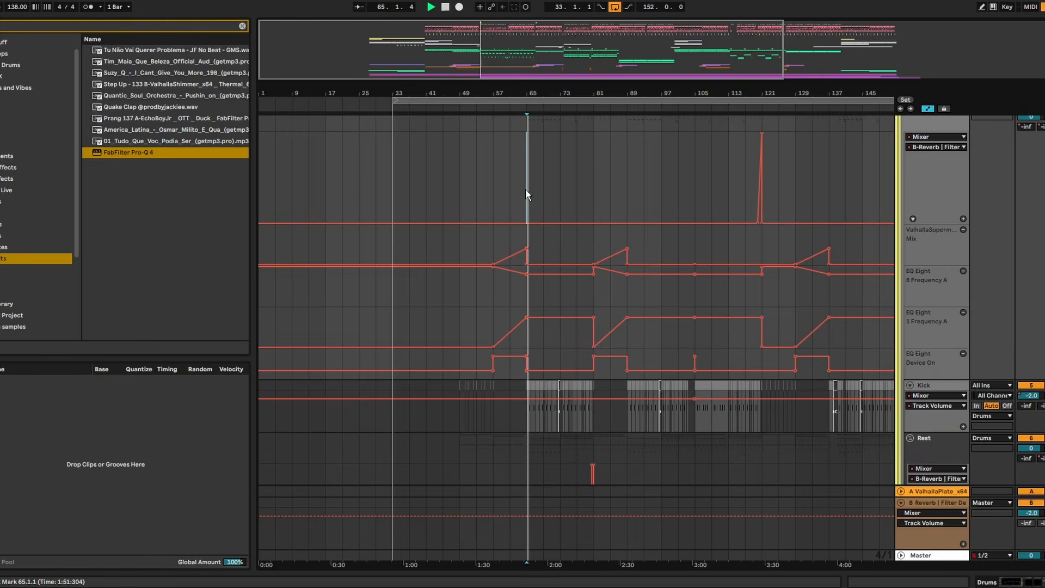
pyautogui.rightClick(1031, 396)
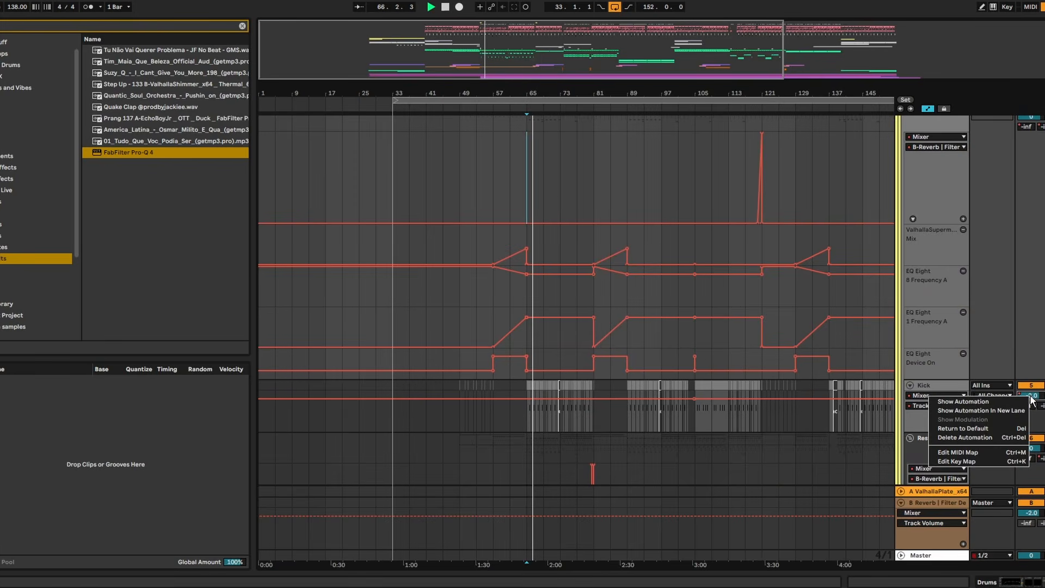
pyautogui.click(1004, 439)
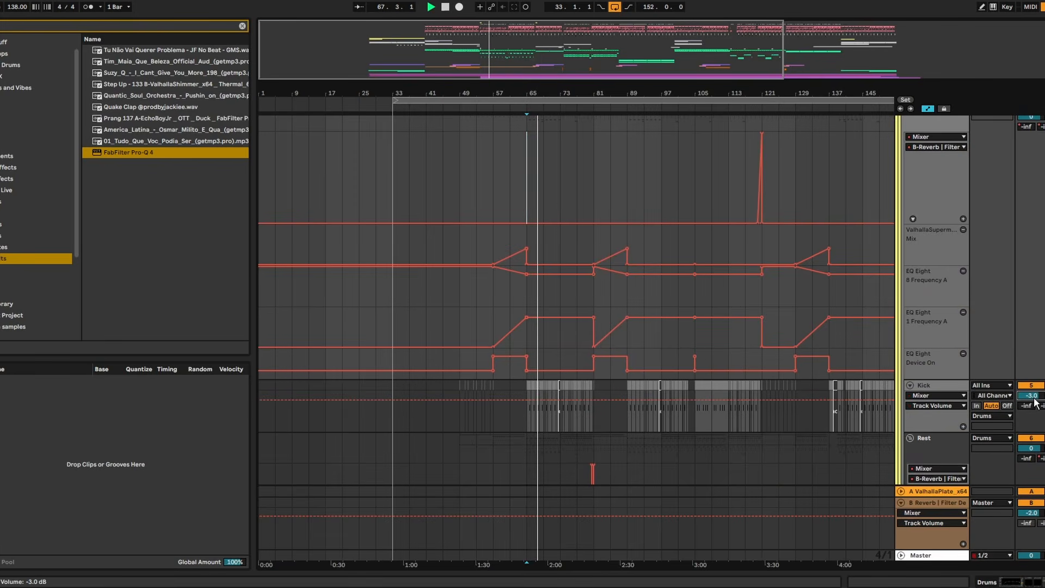
# - Collapse the Drums group in the arrangement
pyautogui.moveTo(543, 93)
pyautogui.mouseDown()
pyautogui.moveTo(624, 92)
pyautogui.moveTo(543, 92)
pyautogui.mouseUp()
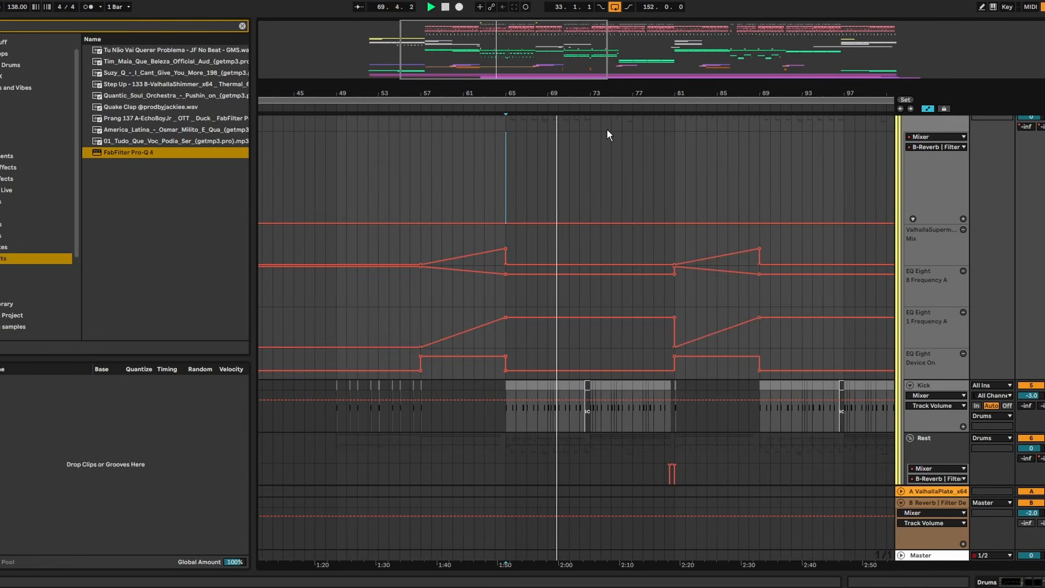
pyautogui.scroll(5, 901, 238)
pyautogui.click(906, 237)
pyautogui.scroll(5, 908, 232)
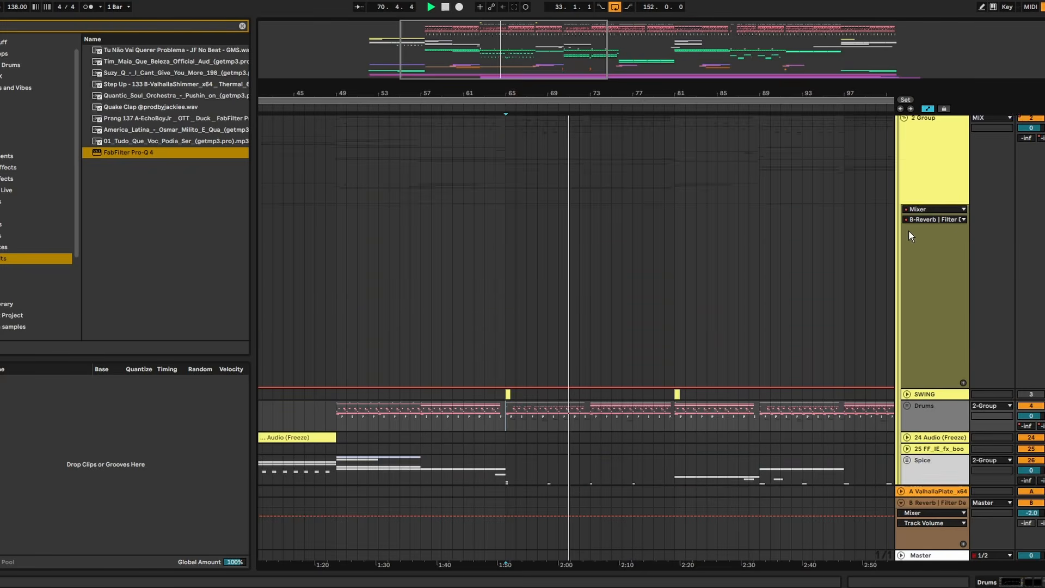
pyautogui.scroll(2, 948, 244)
pyautogui.scroll(-6, 920, 288)
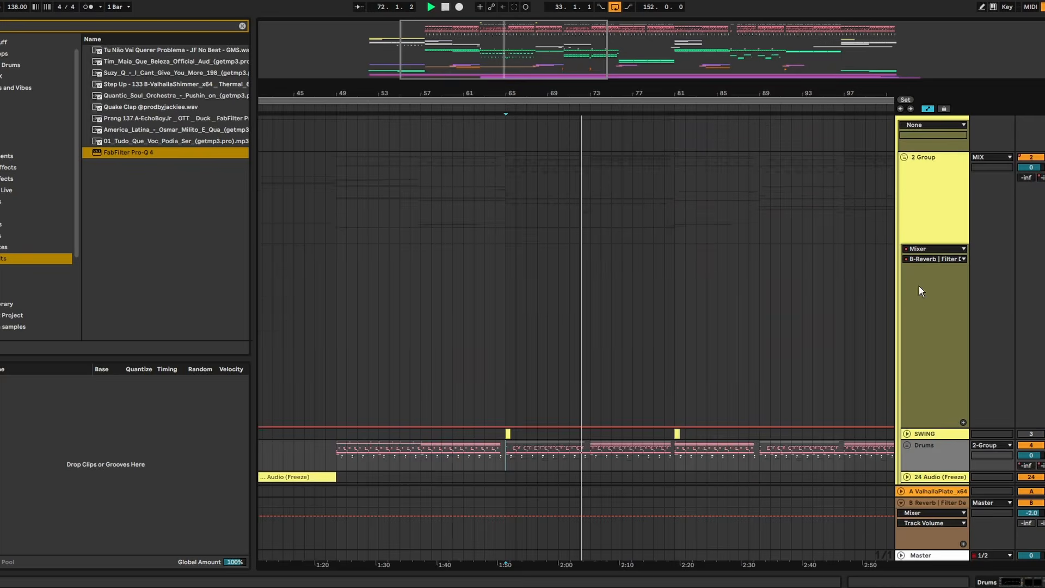
# - Show the Drums group's devices, search the browser for ShaperBox, and add ShaperBox 3 to the Drums effects chain
pyautogui.doubleClick(943, 338)
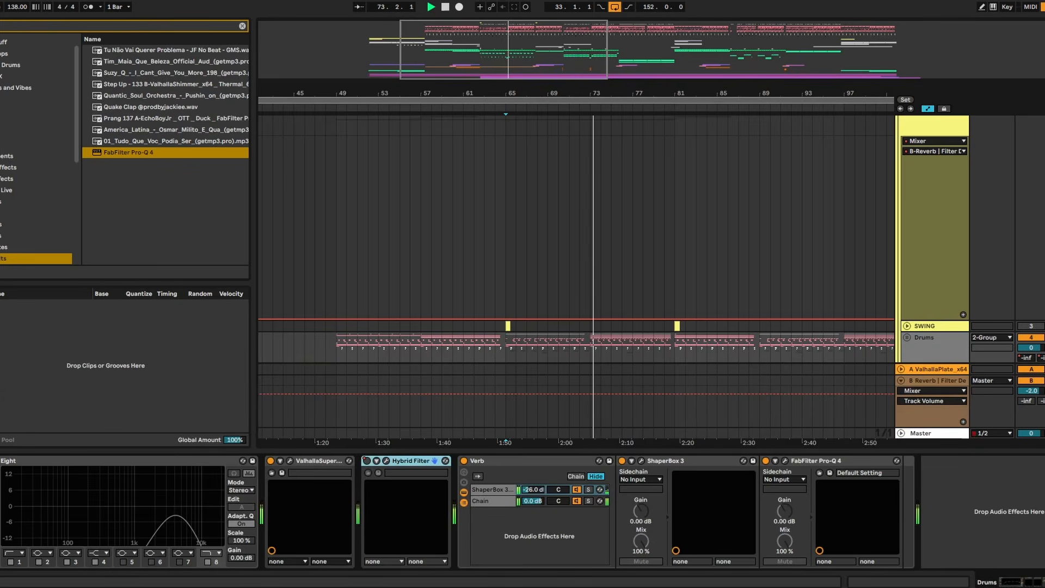
pyautogui.press('s')
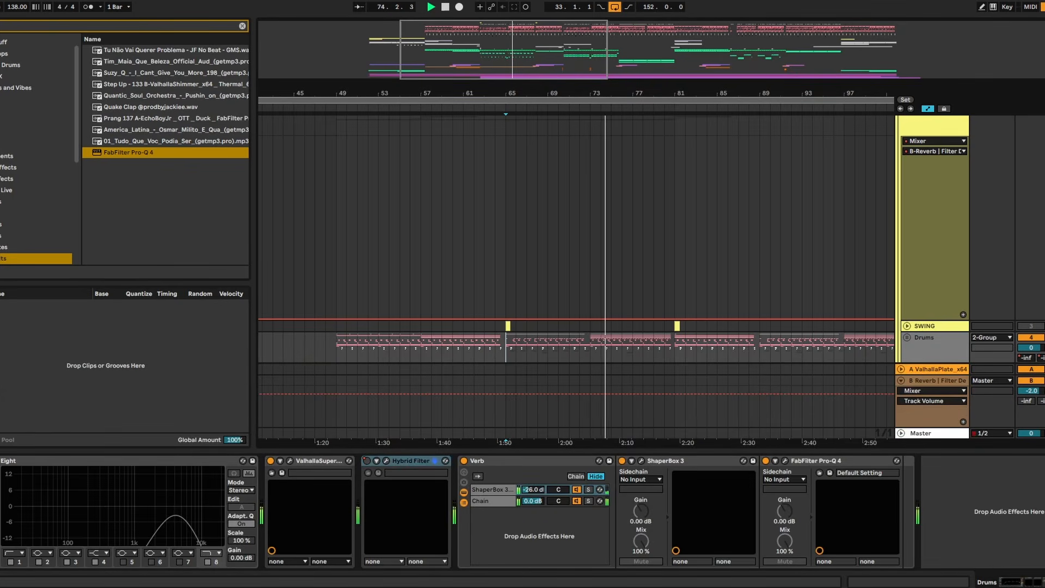
pyautogui.hotkey('ctrl', 'f')
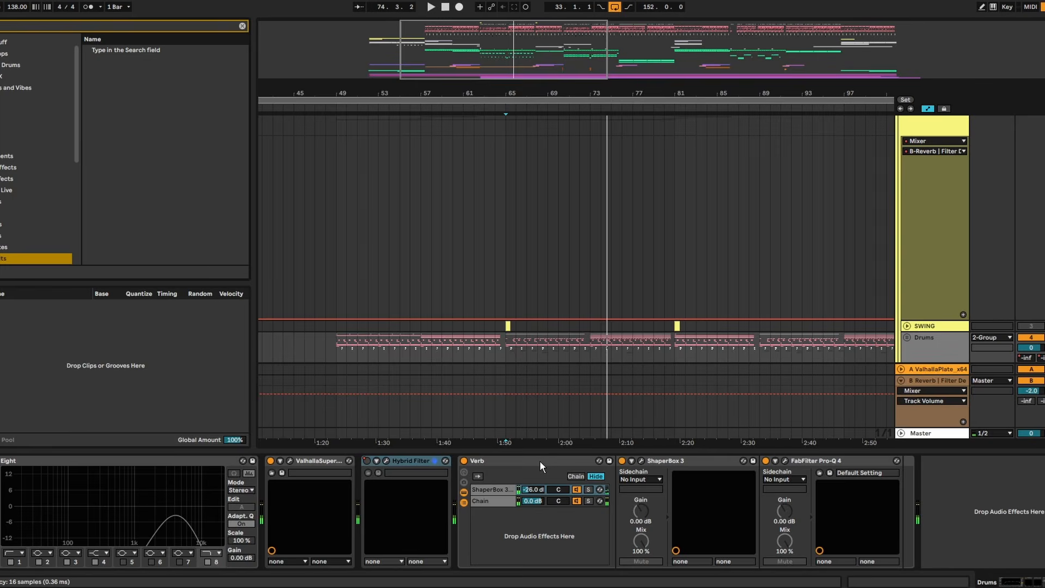
pyautogui.write('shaperb')
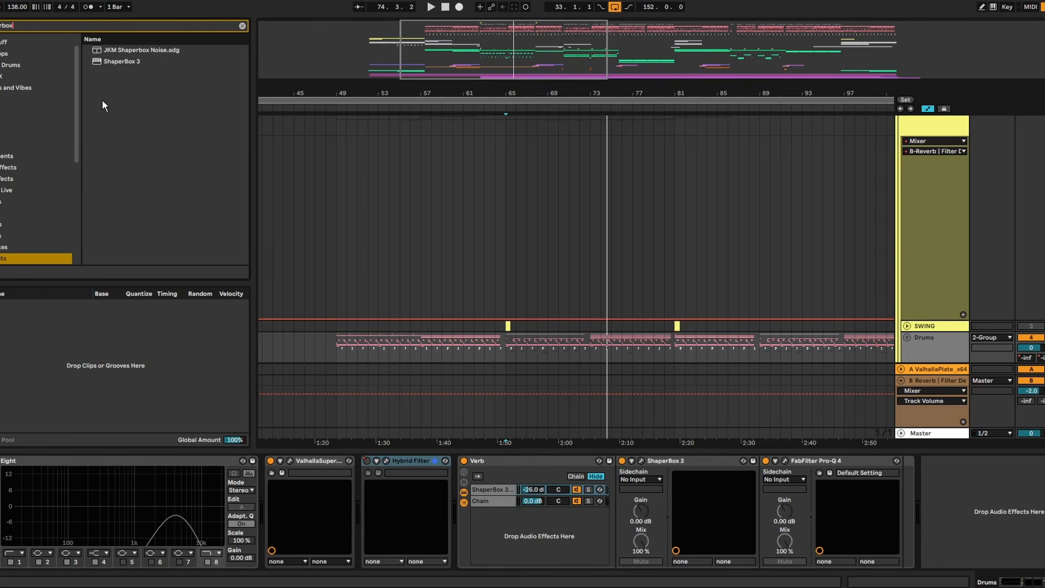
pyautogui.moveTo(115, 65); pyautogui.dragTo(468, 515)
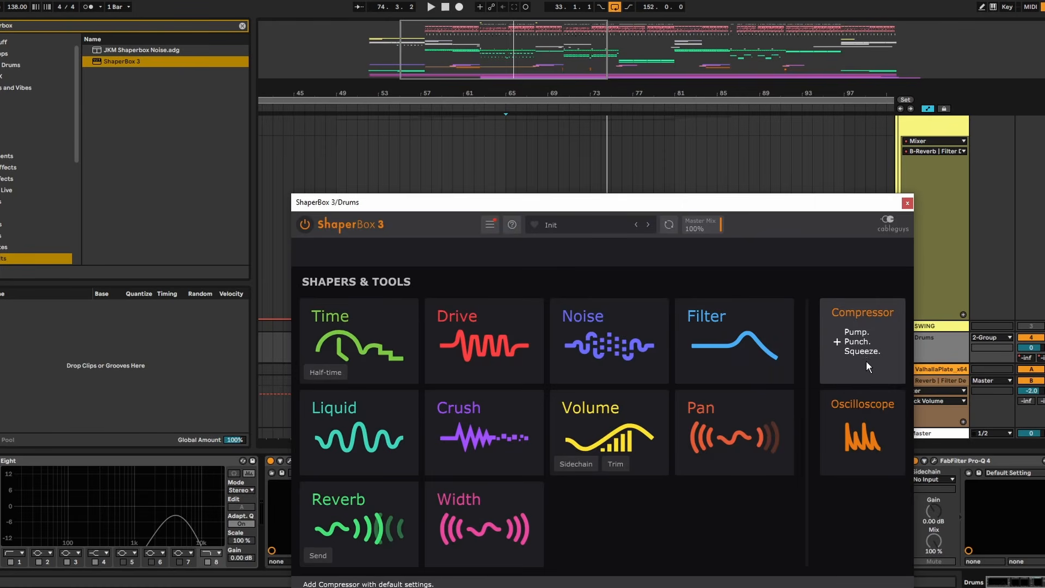
# - Add the Oscilloscope in ShaperBox 3, play the drums to view their waveform, and move the plugin window clear of the browser
pyautogui.click(856, 397)
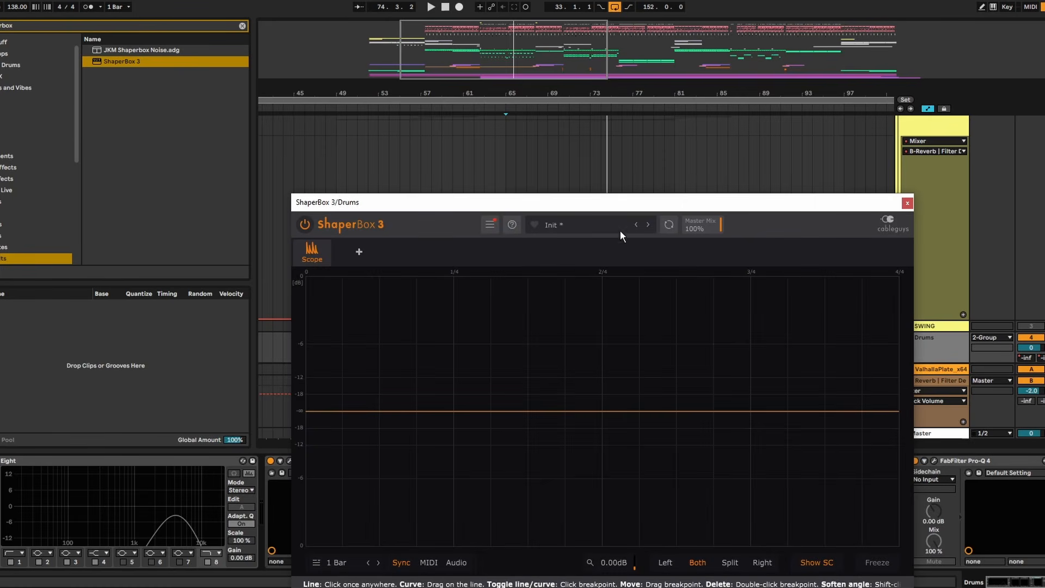
pyautogui.press('space')
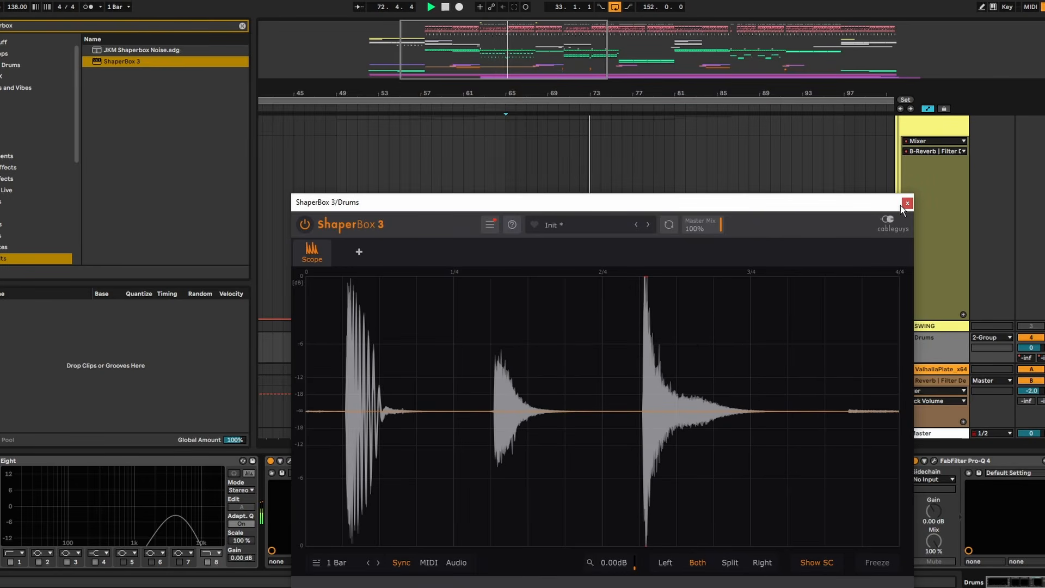
pyautogui.moveTo(682, 206); pyautogui.dragTo(883, 120)
pyautogui.moveTo(662, 103); pyautogui.dragTo(616, 15)
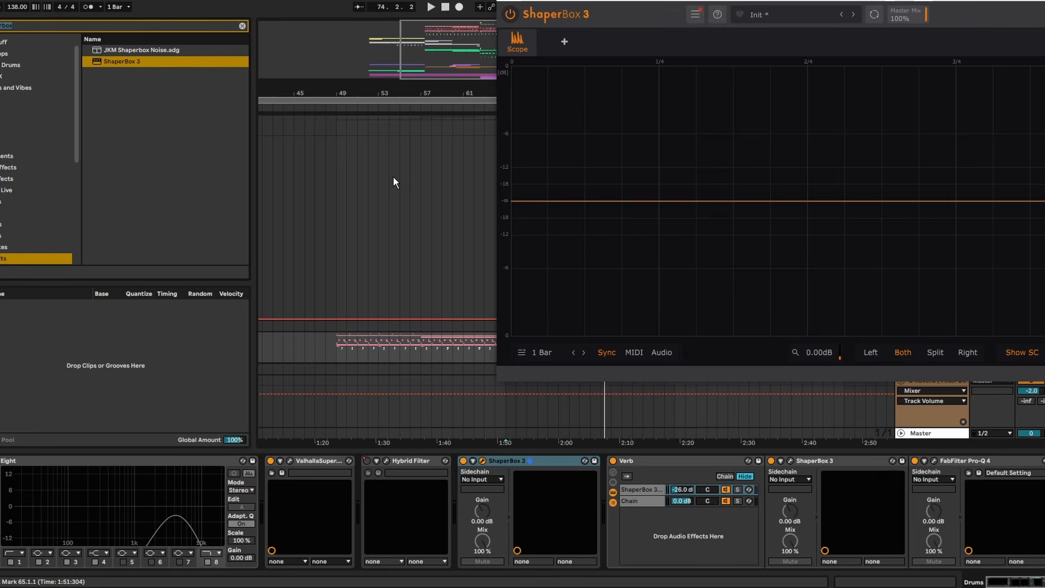
# - Search the browser for saturn, insert FabFilter Saturn 2 before ShaperBox 3 in the Drums chain, and set its style to Clean Tape
pyautogui.write('saturn')
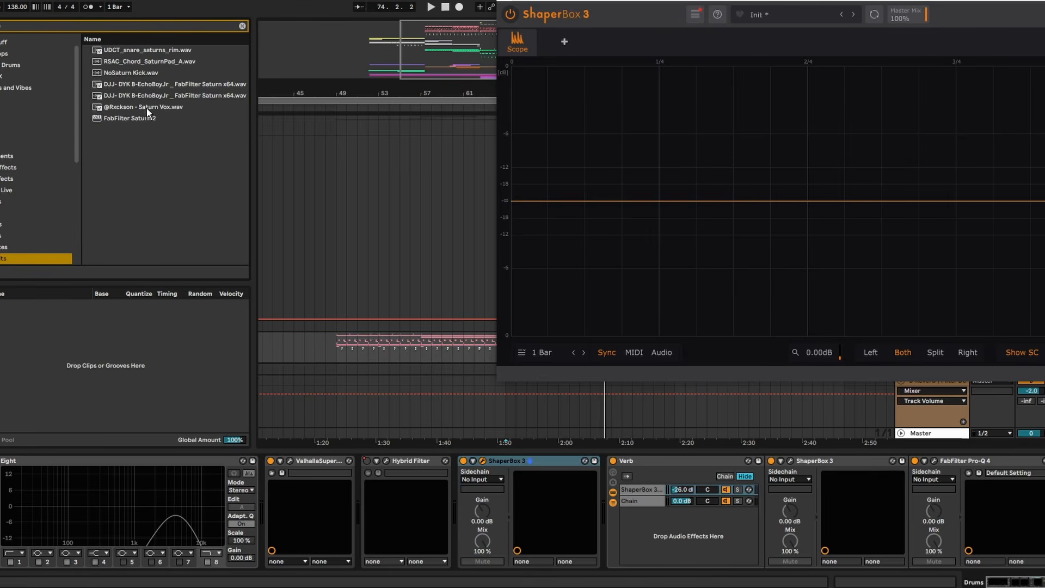
pyautogui.moveTo(132, 121); pyautogui.dragTo(509, 479)
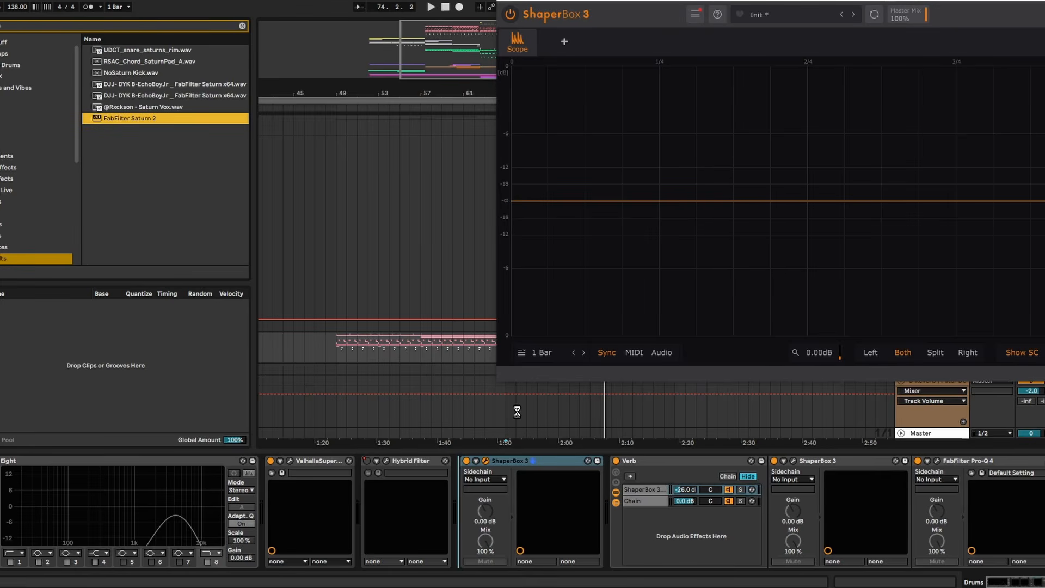
pyautogui.click(201, 365)
pyautogui.moveTo(225, 402)
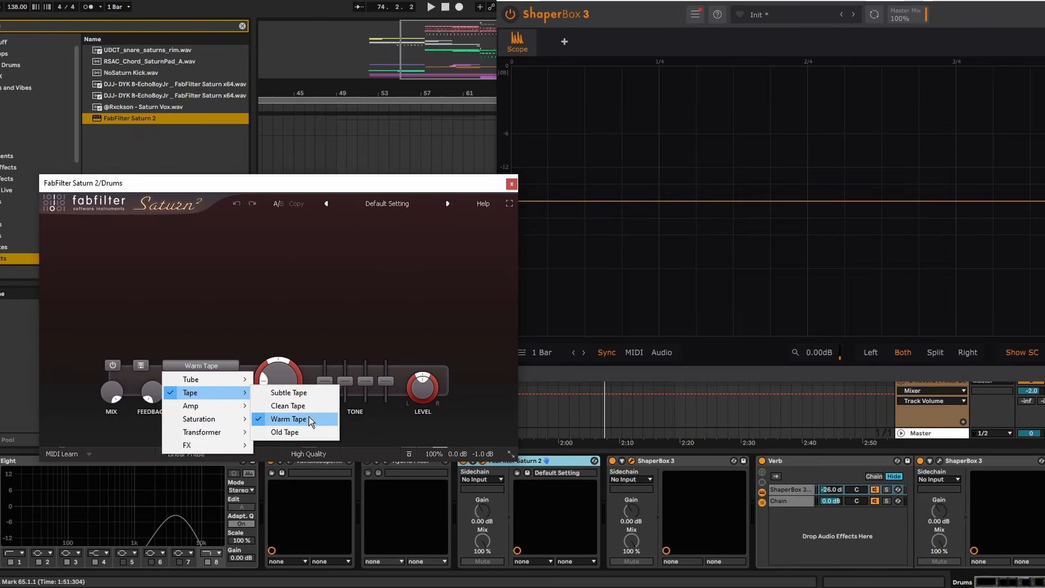
pyautogui.click(294, 406)
pyautogui.press('space')
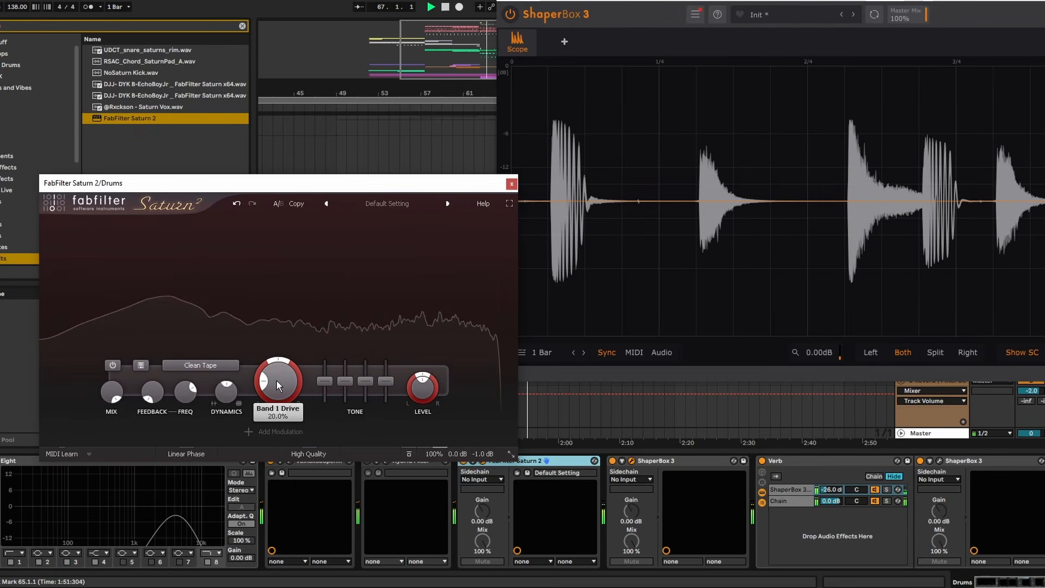
# - Set Saturn 2's Drive to 12.3% and compare the drum waveform from bar 65 with the plugin bypassed and enabled
pyautogui.moveTo(361, 181); pyautogui.dragTo(313, 90)
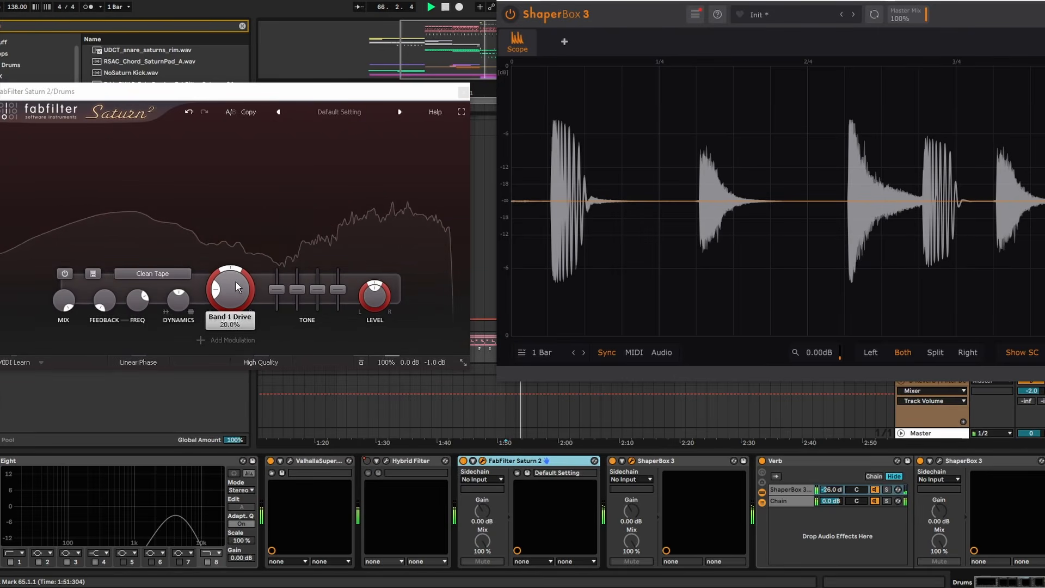
pyautogui.moveTo(236, 282); pyautogui.dragTo(238, 301)
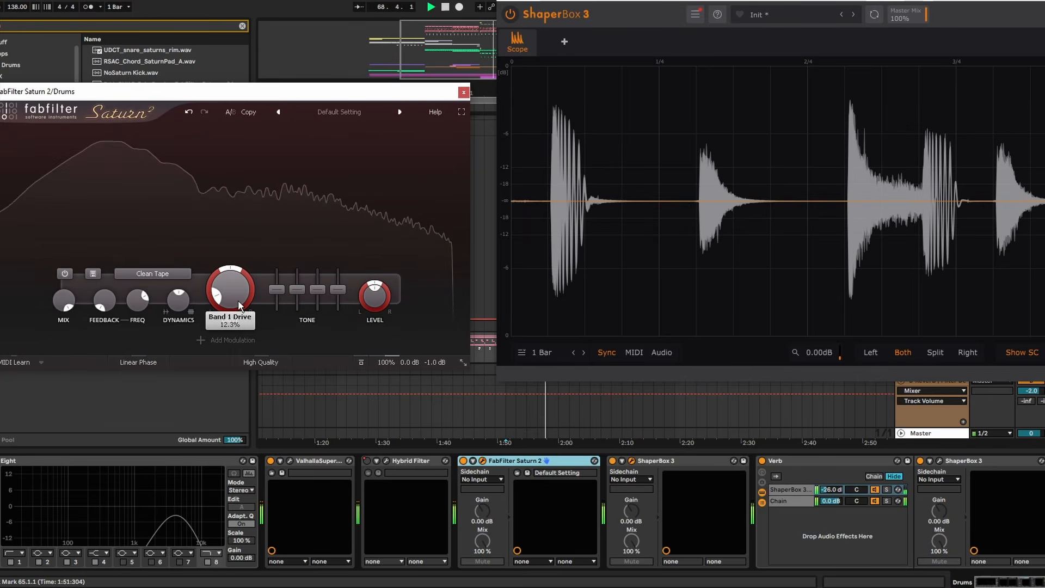
pyautogui.click(463, 461)
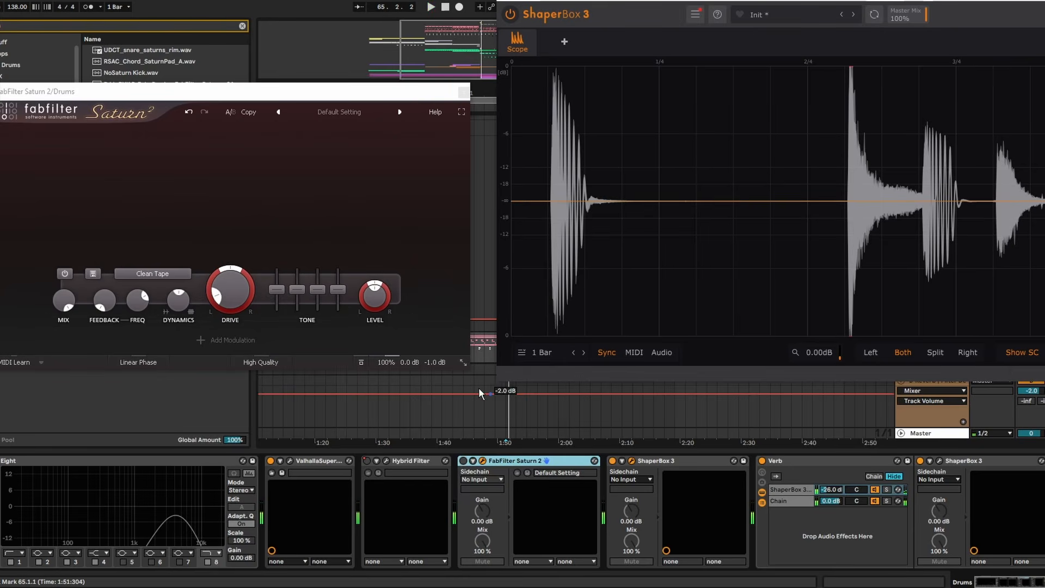
pyautogui.press('space')
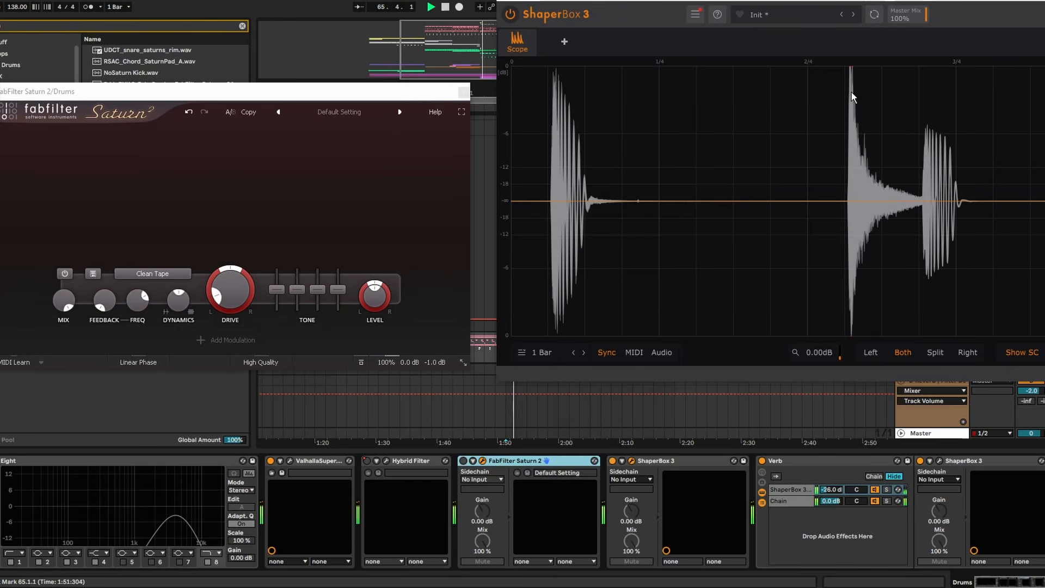
pyautogui.click(464, 461)
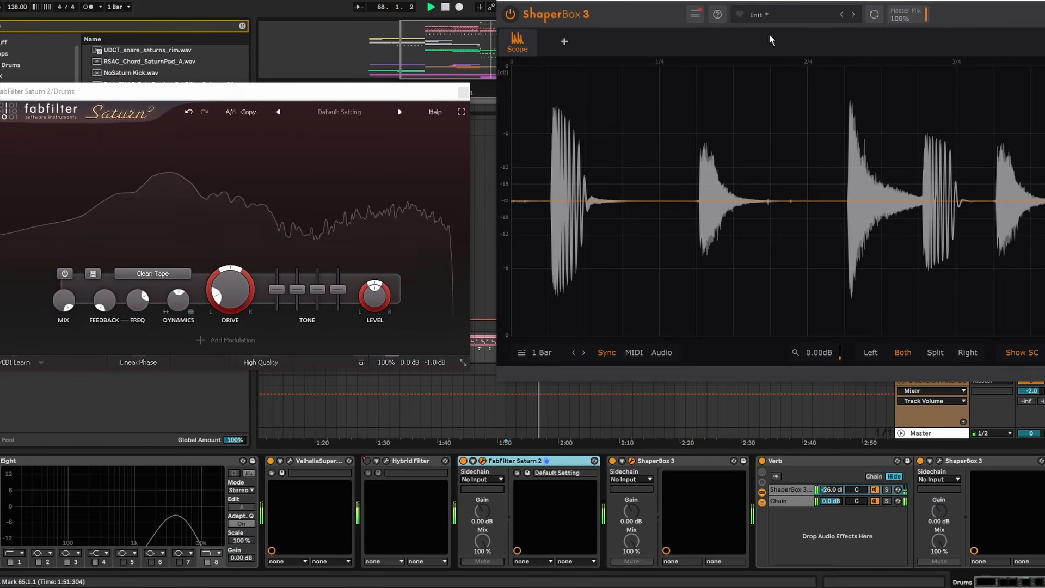
# - Close the ShaperBox 3 and FabFilter Saturn 2 windows
pyautogui.moveTo(776, 2); pyautogui.dragTo(586, 38)
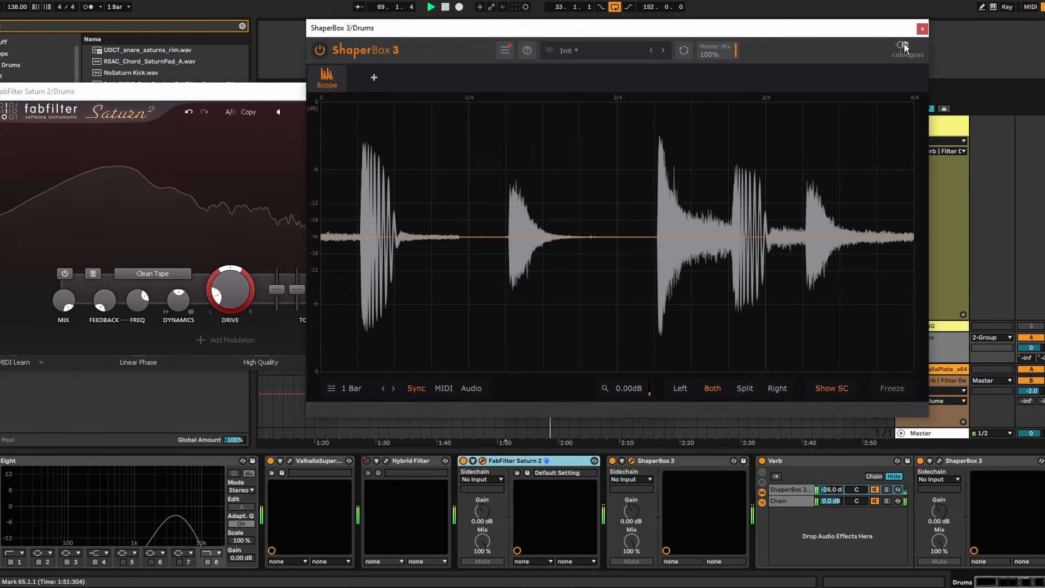
pyautogui.click(922, 30)
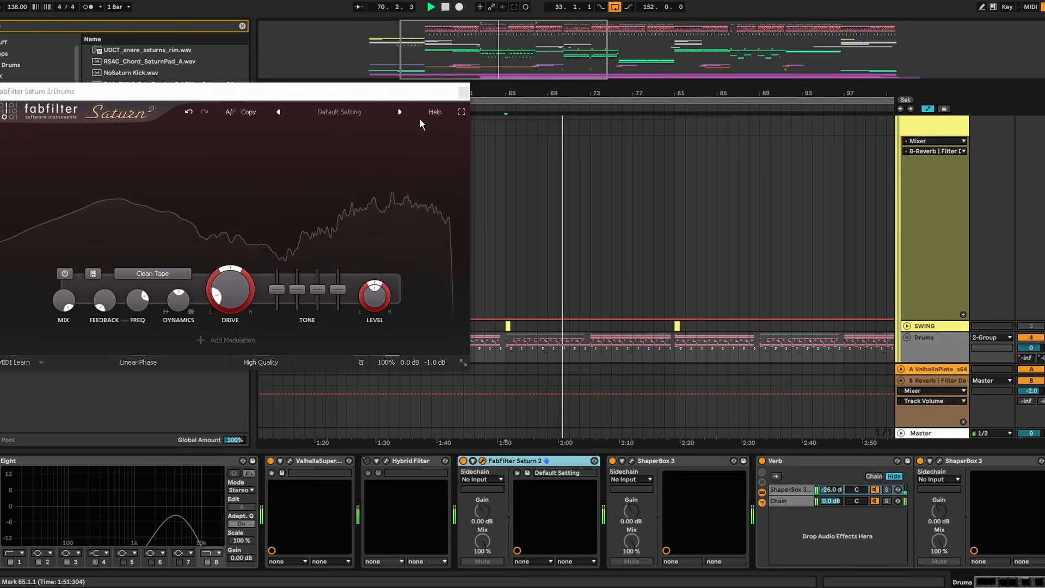
pyautogui.click(464, 91)
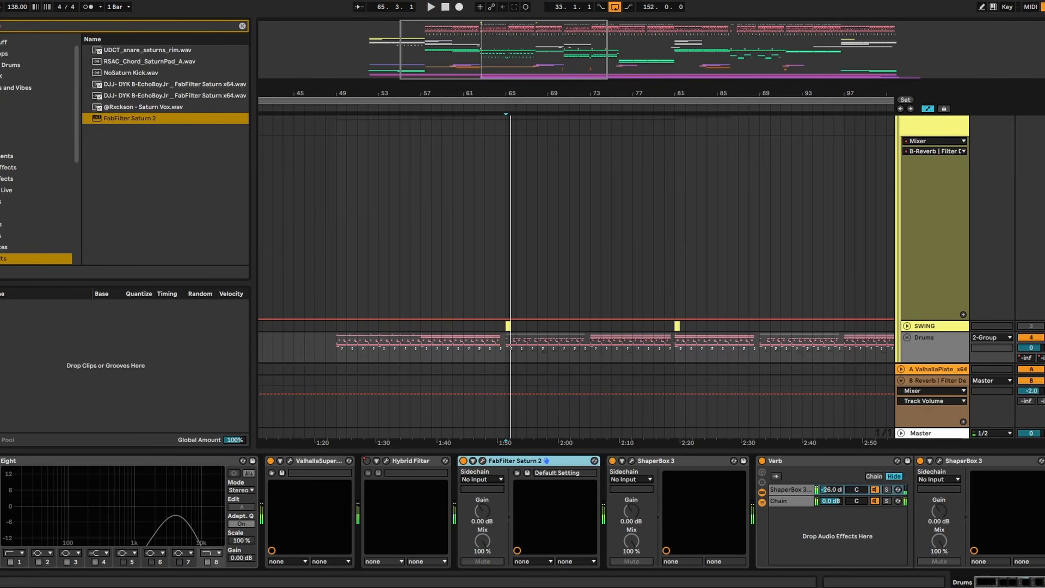
# - Look through the arrangement's tracks during playback from bar 65, and return to the Drums group with its devices shown
pyautogui.scroll(-3, 539, 161)
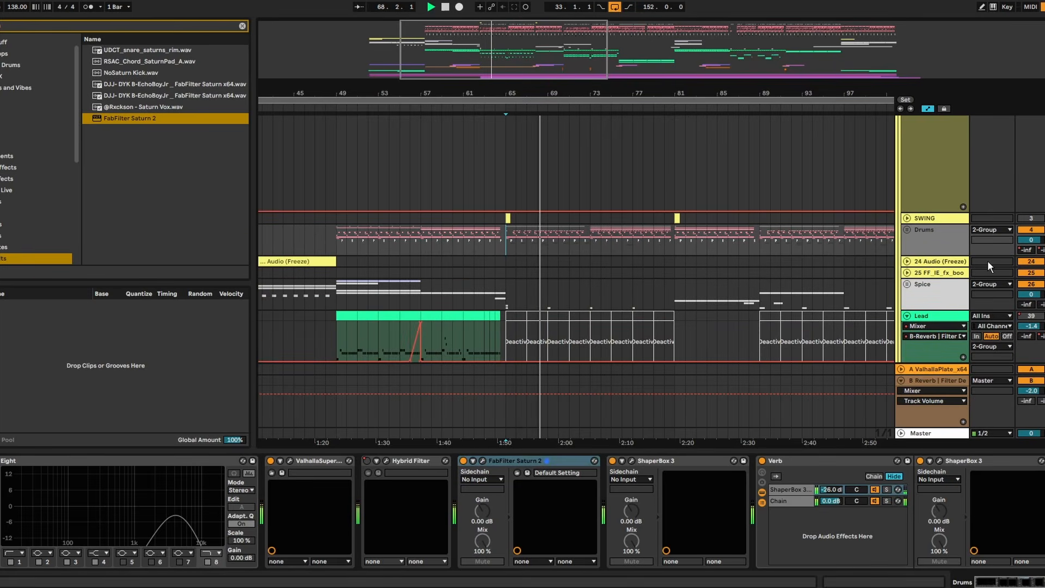
pyautogui.scroll(-3, 958, 253)
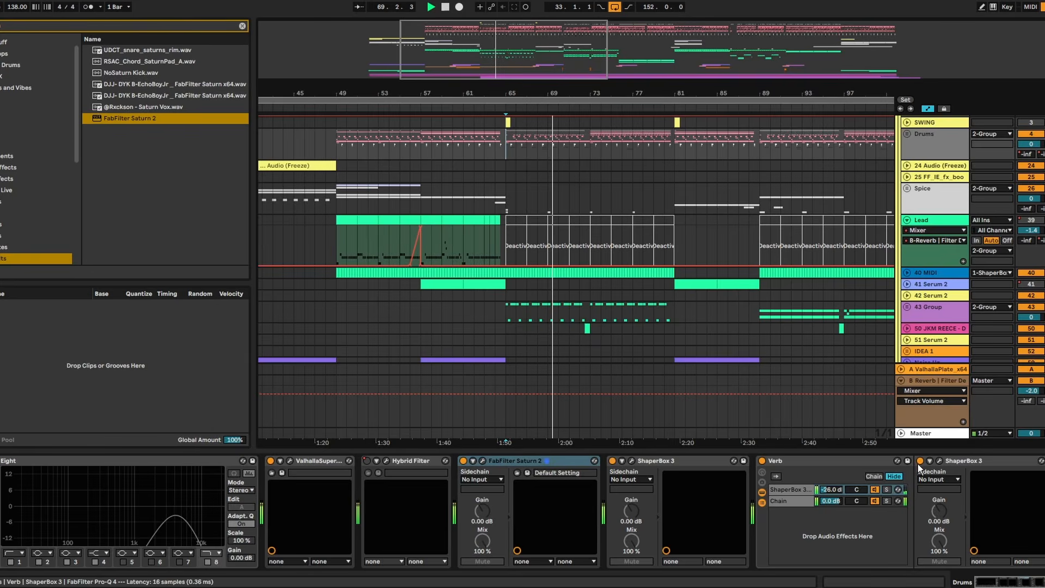
pyautogui.moveTo(916, 451); pyautogui.dragTo(914, 506)
pyautogui.scroll(3, 869, 359)
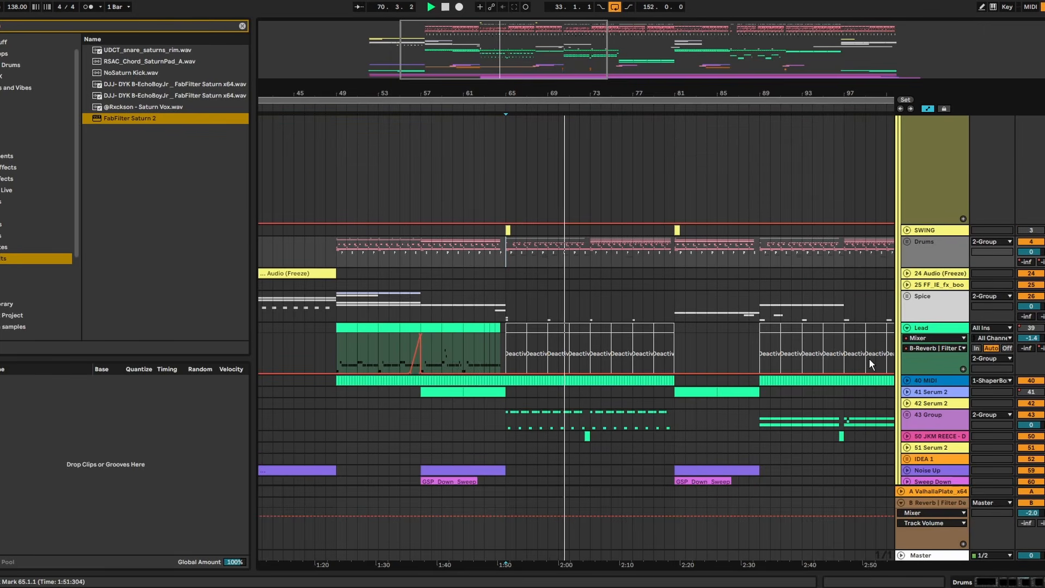
pyautogui.scroll(3, 869, 358)
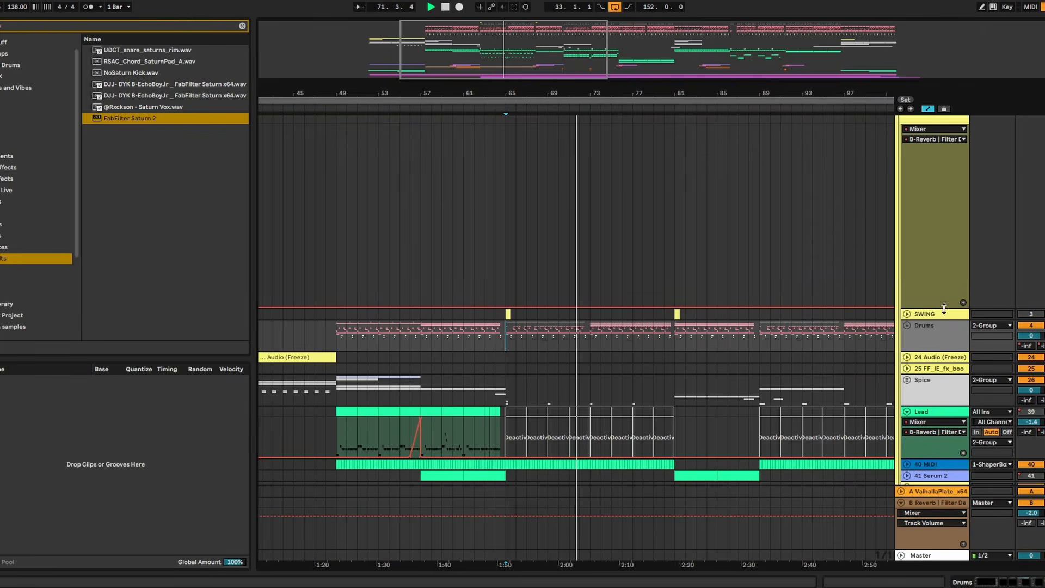
pyautogui.scroll(5, 912, 231)
pyautogui.click(904, 218)
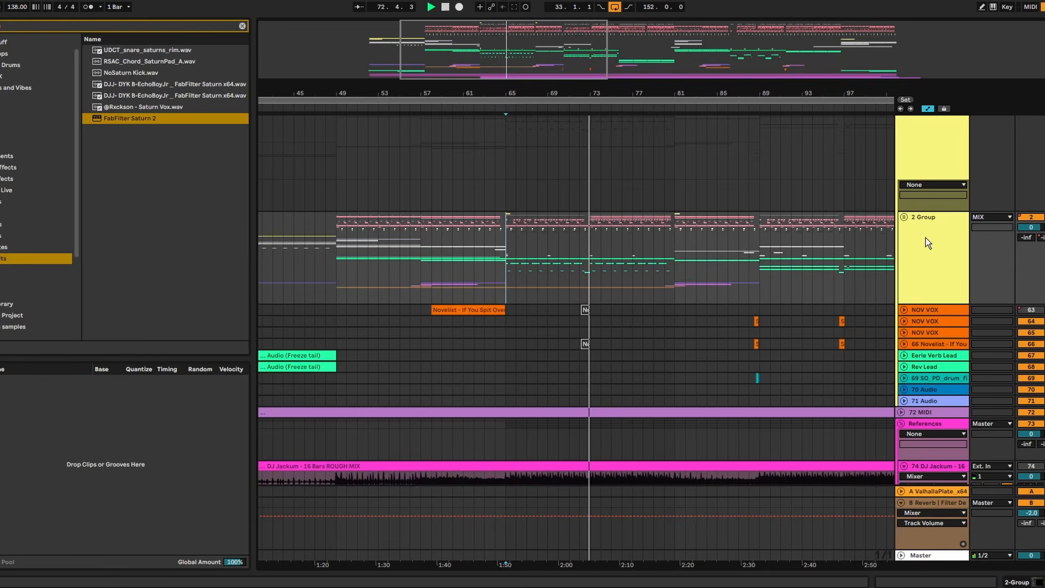
pyautogui.click(908, 219)
pyautogui.scroll(-6, 916, 257)
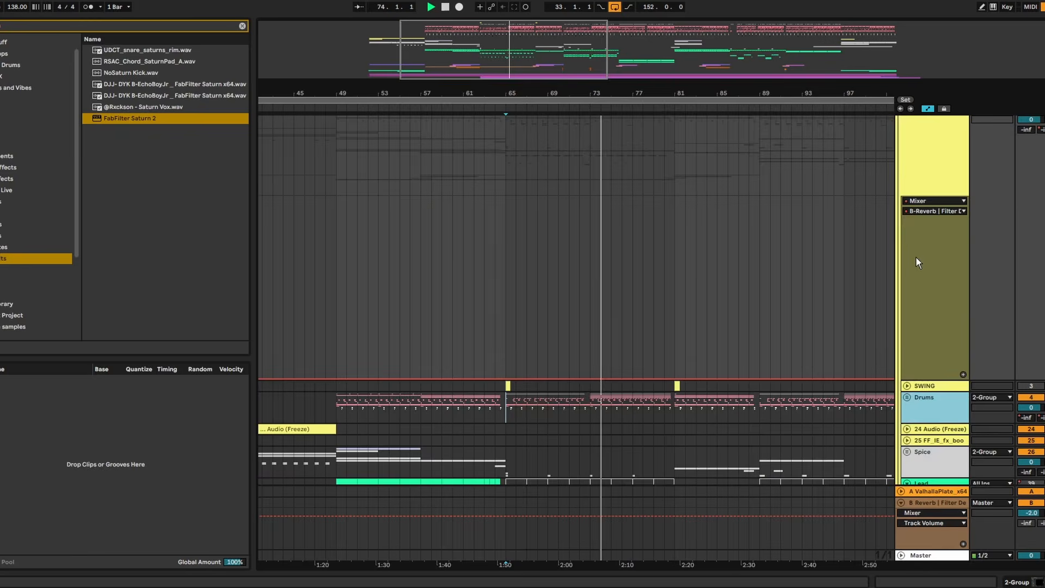
pyautogui.doubleClick(930, 309)
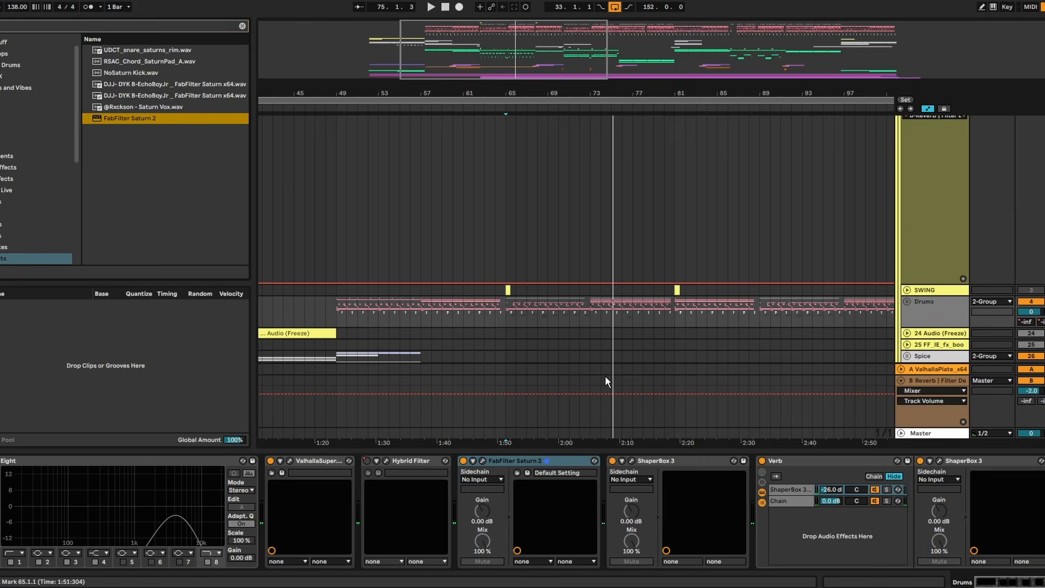
# - Search the browser for oxford, add Oxford Inflator Native after Saturn 2 in the Drums chain, and set its Effect to 59.4%
pyautogui.hotkey('ctrl', 'f')
pyautogui.write('oxford')
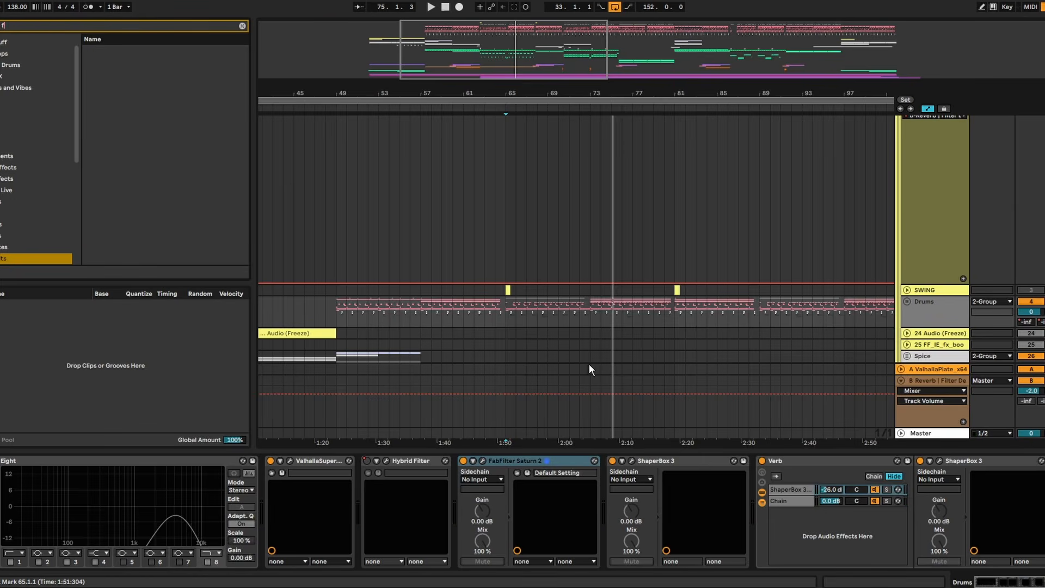
pyautogui.press('space')
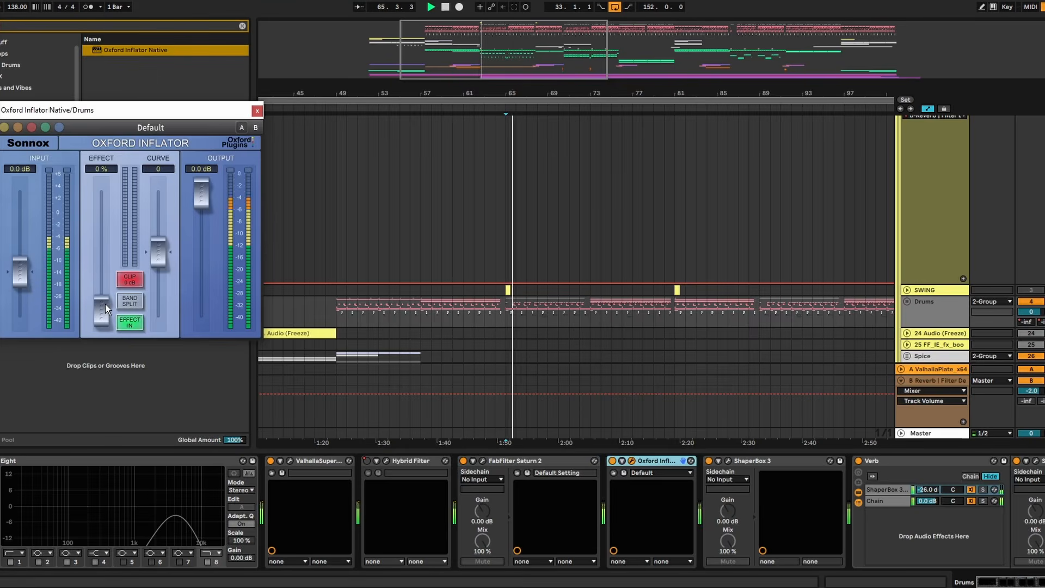
pyautogui.moveTo(105, 303); pyautogui.dragTo(106, 230)
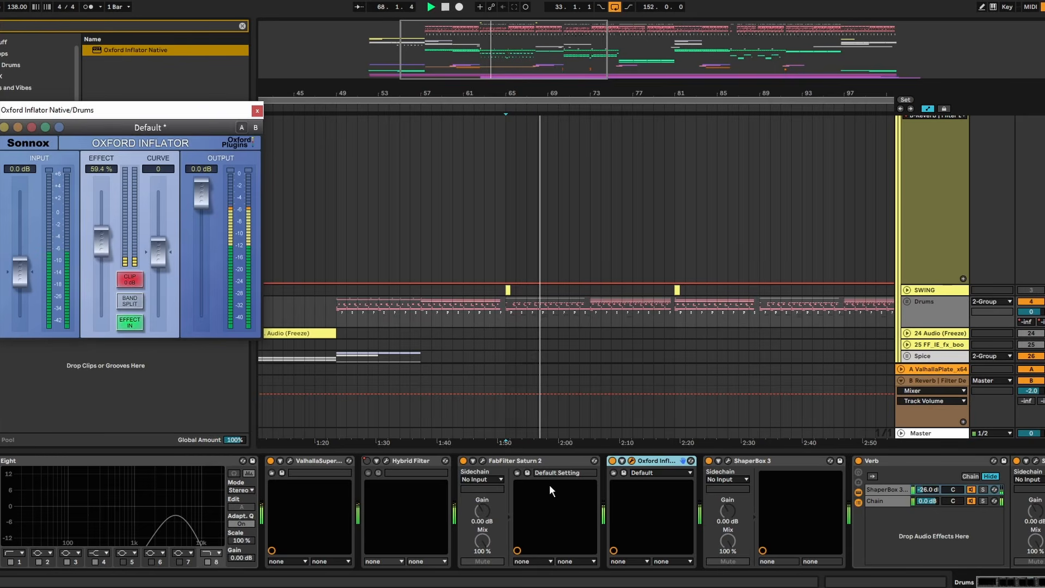
# - Compare the drums with Oxford Inflator bypassed and enabled, and close its window
pyautogui.click(612, 461)
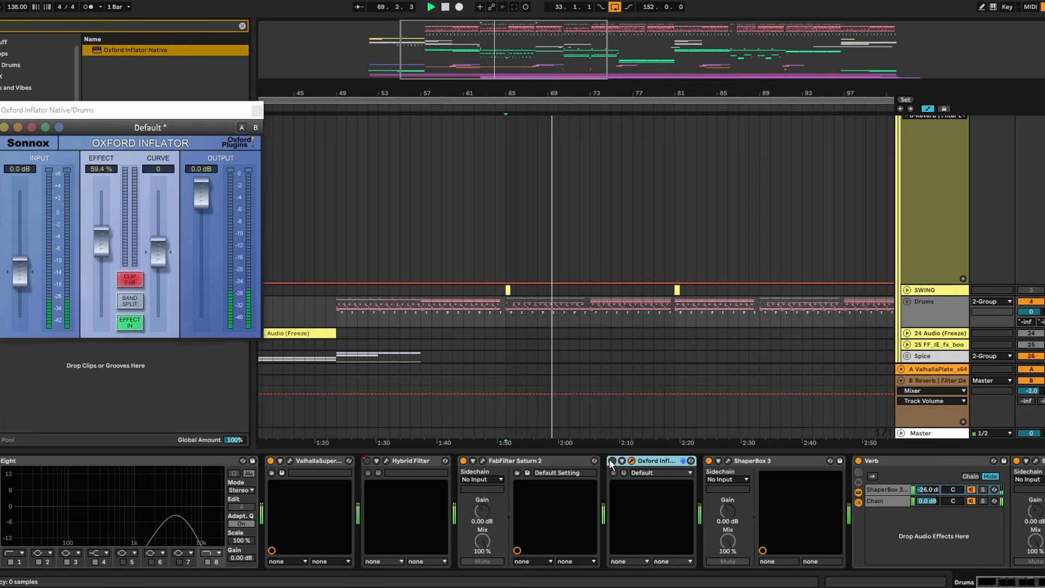
pyautogui.click(612, 461)
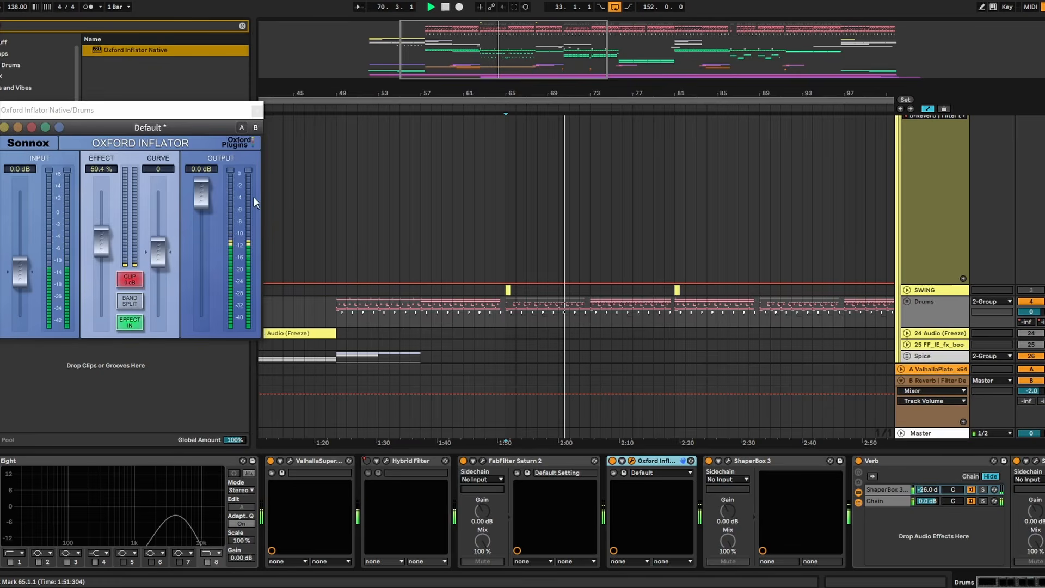
pyautogui.click(256, 112)
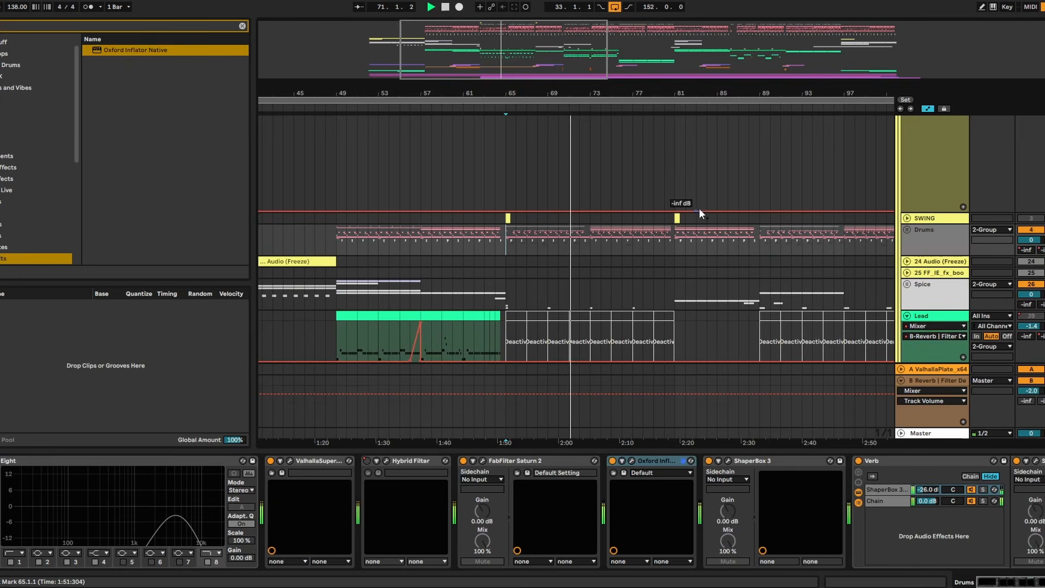
# - Expand the Drums group, play from bar 65, and add FabFilter Pro-Q 4 to the 10 033_Hi_Hat track
pyautogui.click(907, 230)
pyautogui.scroll(-10, 899, 245)
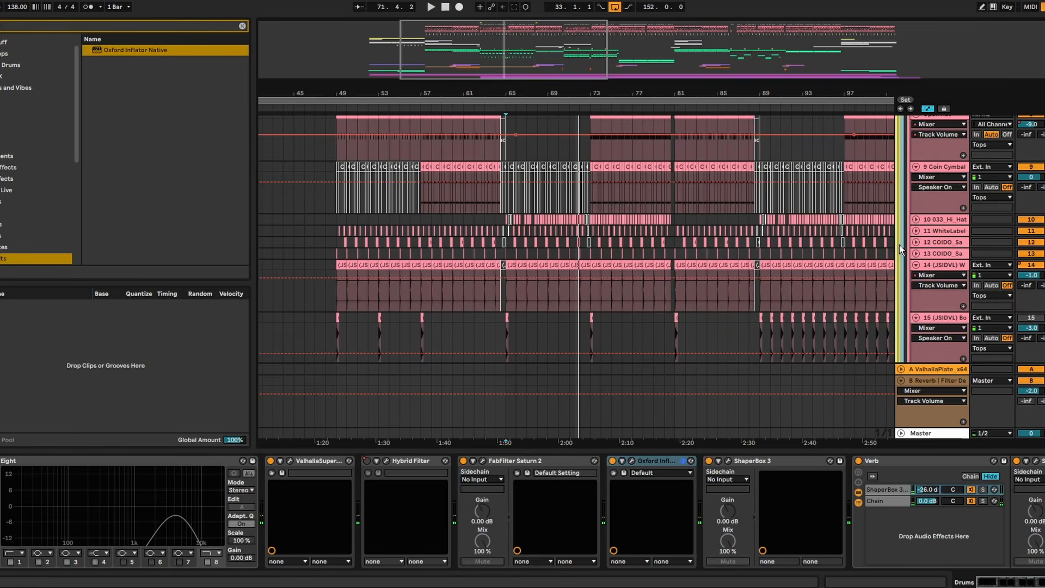
pyautogui.press('space')
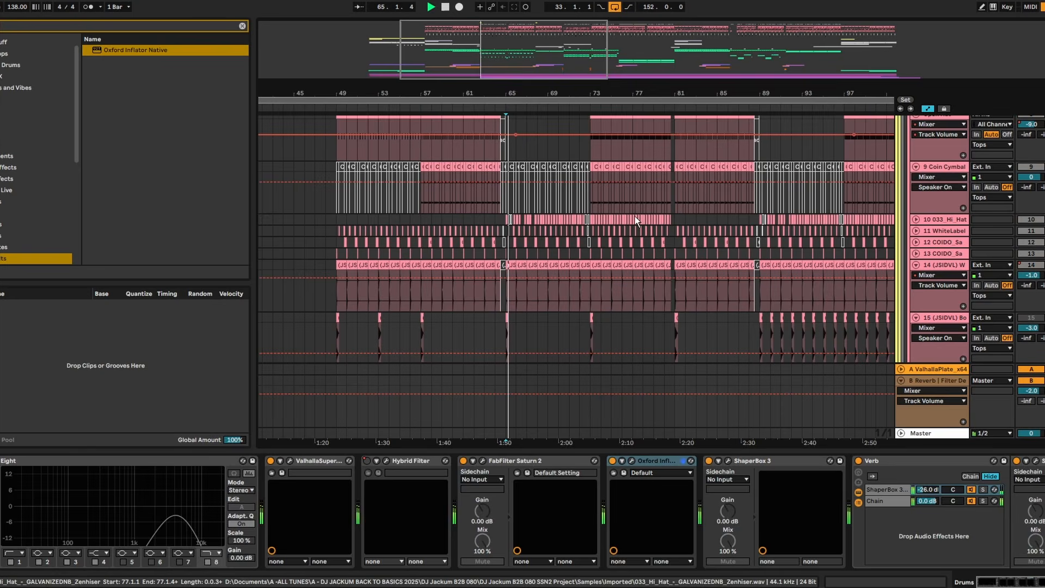
pyautogui.click(959, 222)
pyautogui.hotkey('ctrl', 'f')
pyautogui.press('BackSpace')
pyautogui.write('pro q')
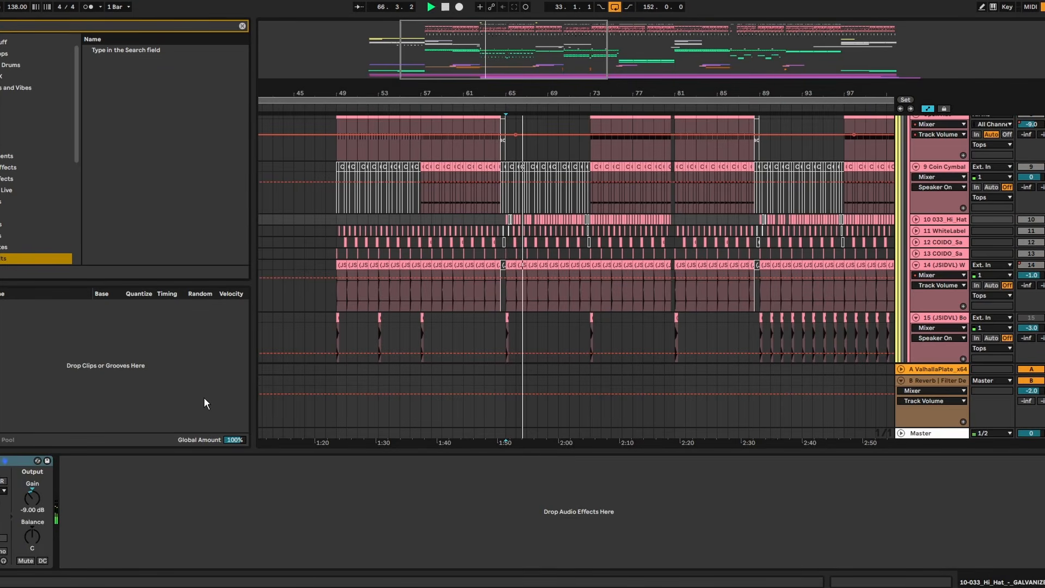
pyautogui.doubleClick(128, 153)
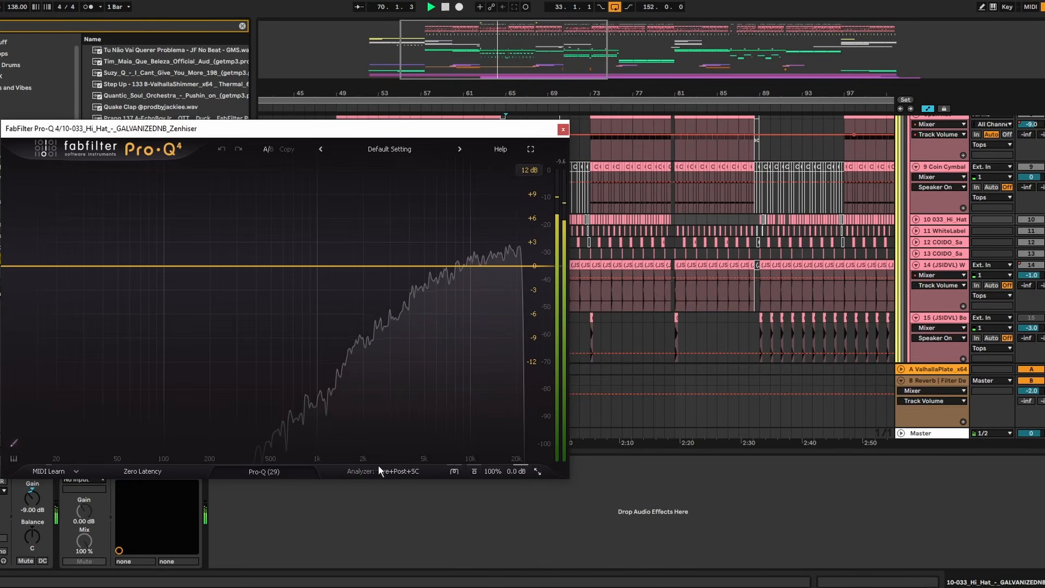
# - Enable the collision display and Spectrum Grab in Pro-Q 4's analyzer, and cut the hi-hat peak at 10472 Hz to -3.50 dB
pyautogui.click(395, 471)
pyautogui.click(386, 452)
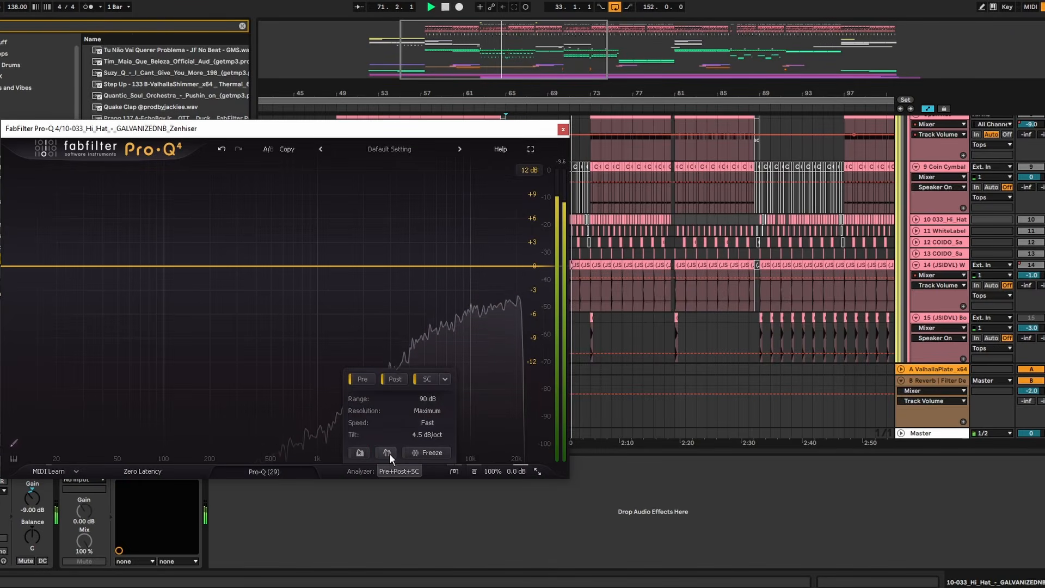
pyautogui.click(357, 451)
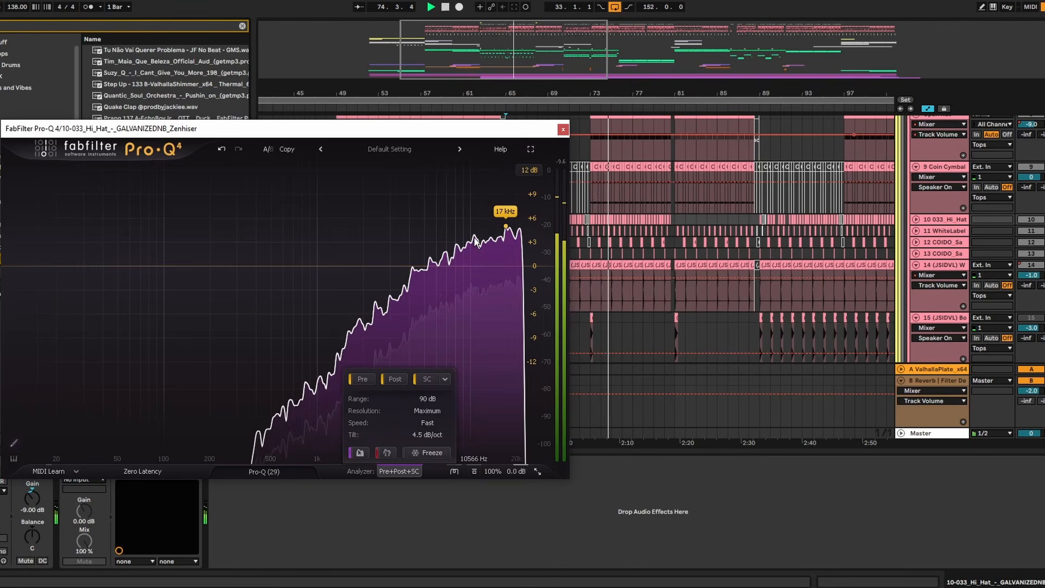
pyautogui.moveTo(467, 227); pyautogui.dragTo(469, 249)
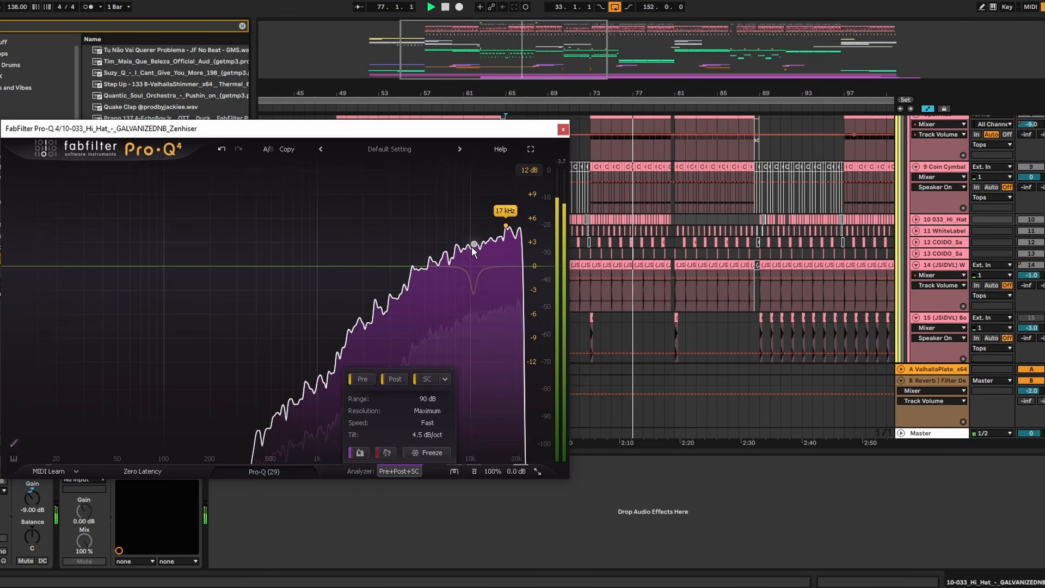
pyautogui.moveTo(436, 318)
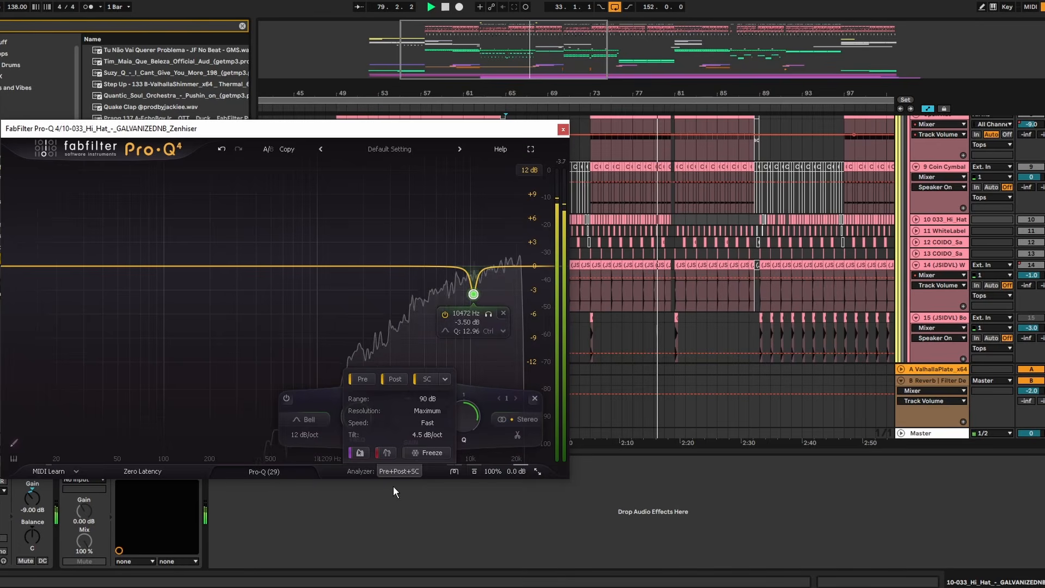
# - Compare the hi-hat with Pro-Q 4 bypassed and enabled, and set the 10 033_Hi_Hat track's volume to -1.0 dB
pyautogui.click(563, 130)
pyautogui.press('space')
pyautogui.press('space')
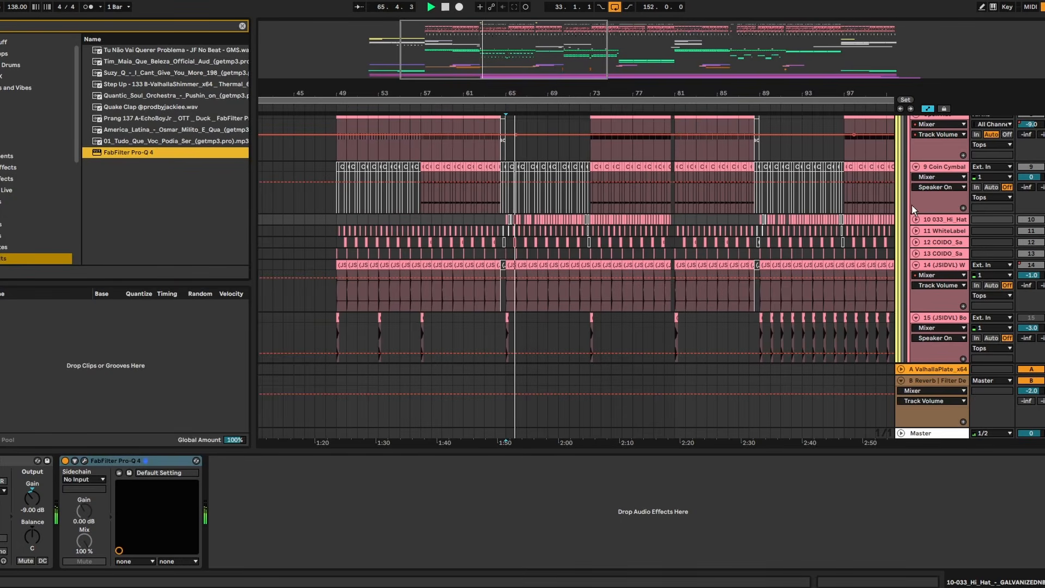
pyautogui.click(64, 461)
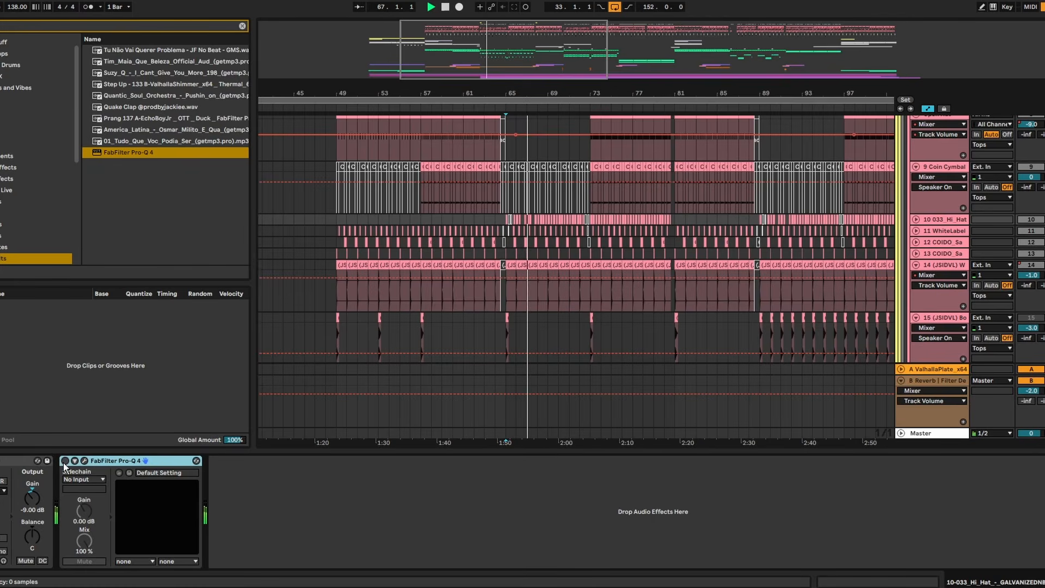
pyautogui.click(64, 462)
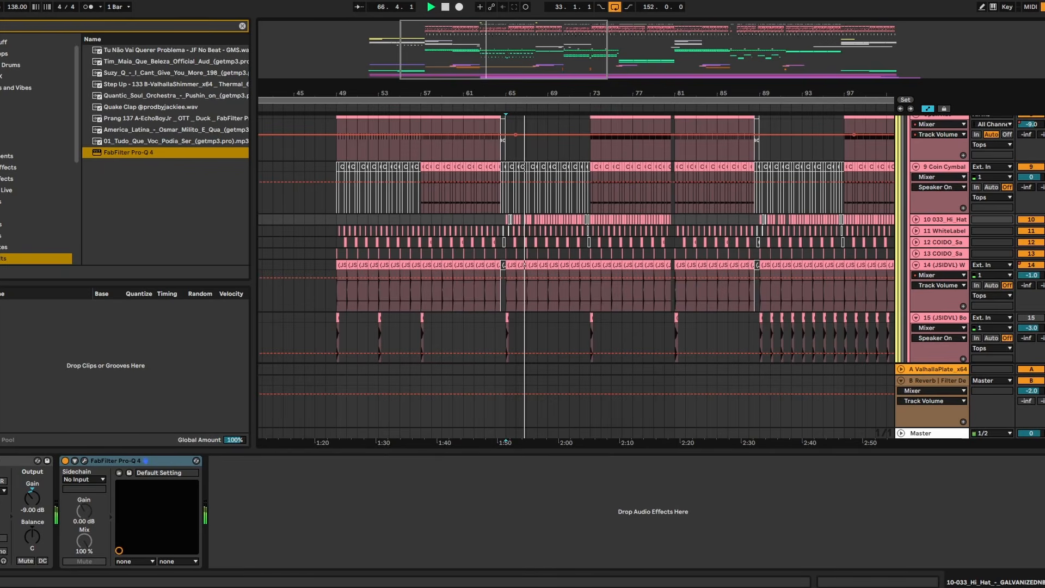
pyautogui.click(918, 219)
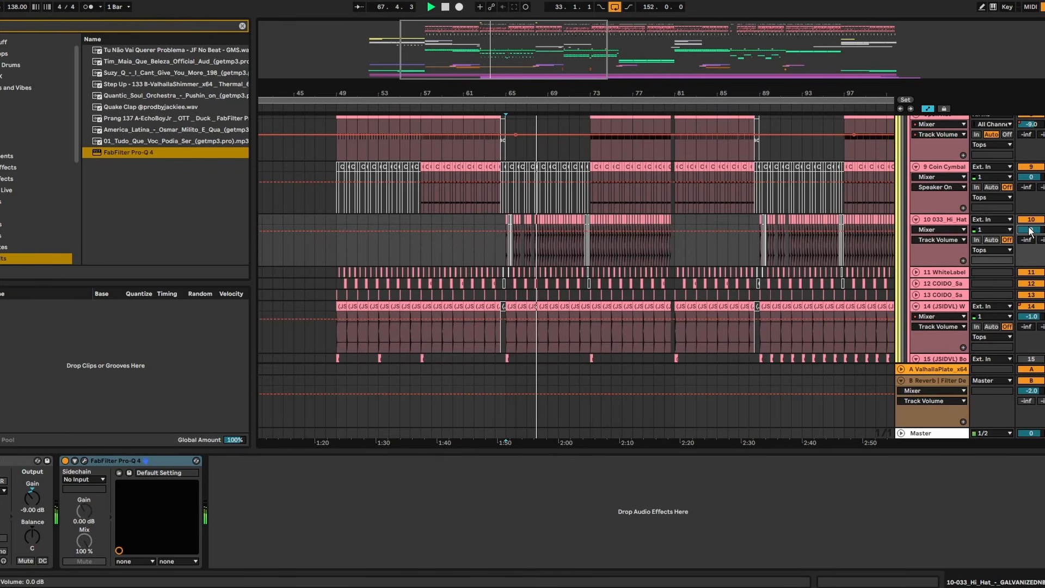
pyautogui.moveTo(1031, 230); pyautogui.dragTo(1031, 236)
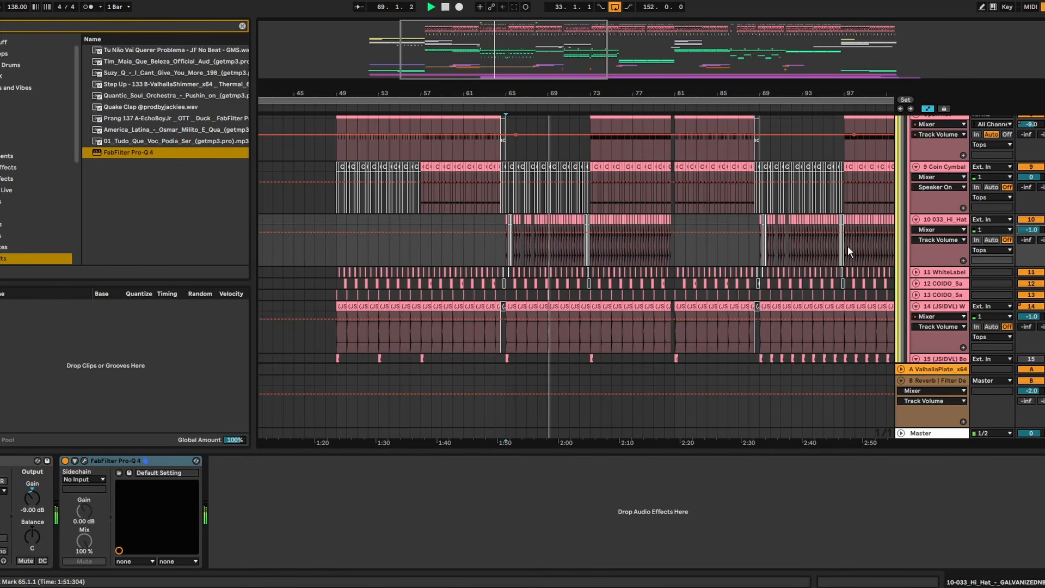
# - Check the mix against reference track 76 Hardware, and restart playback from bar 65
pyautogui.scroll(-20, 576, 239)
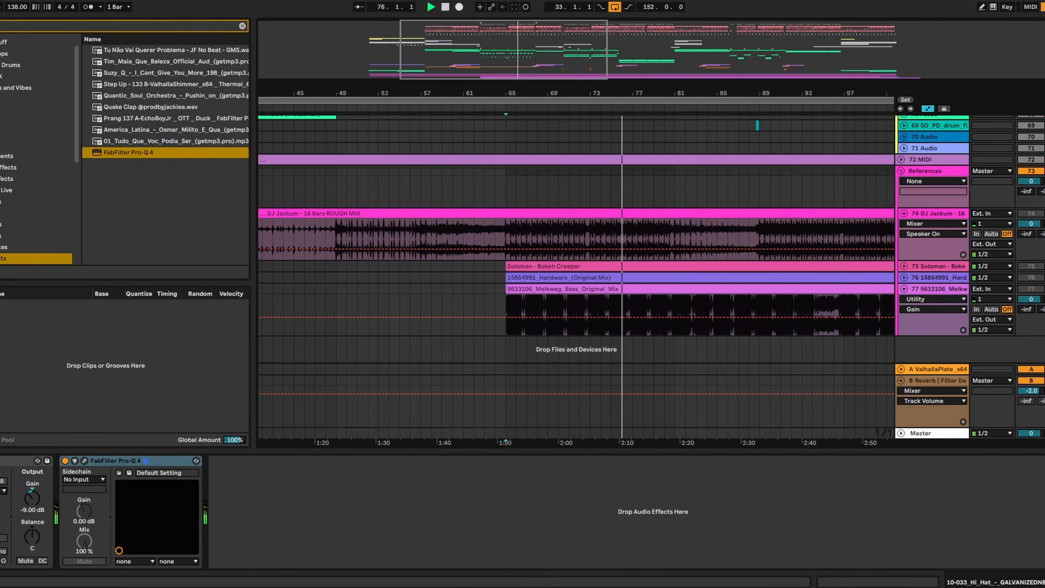
pyautogui.click(953, 278)
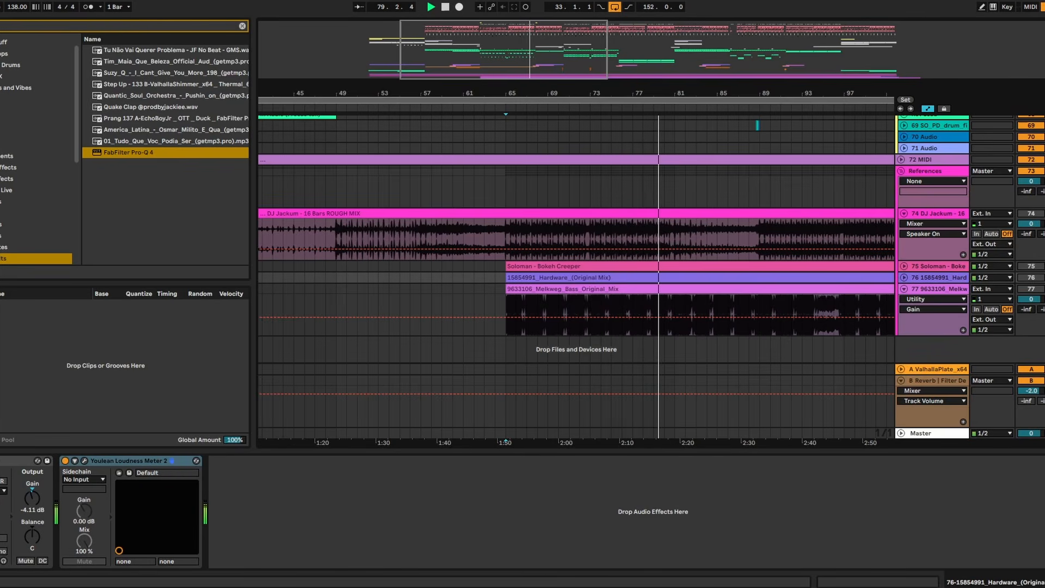
pyautogui.click(505, 237)
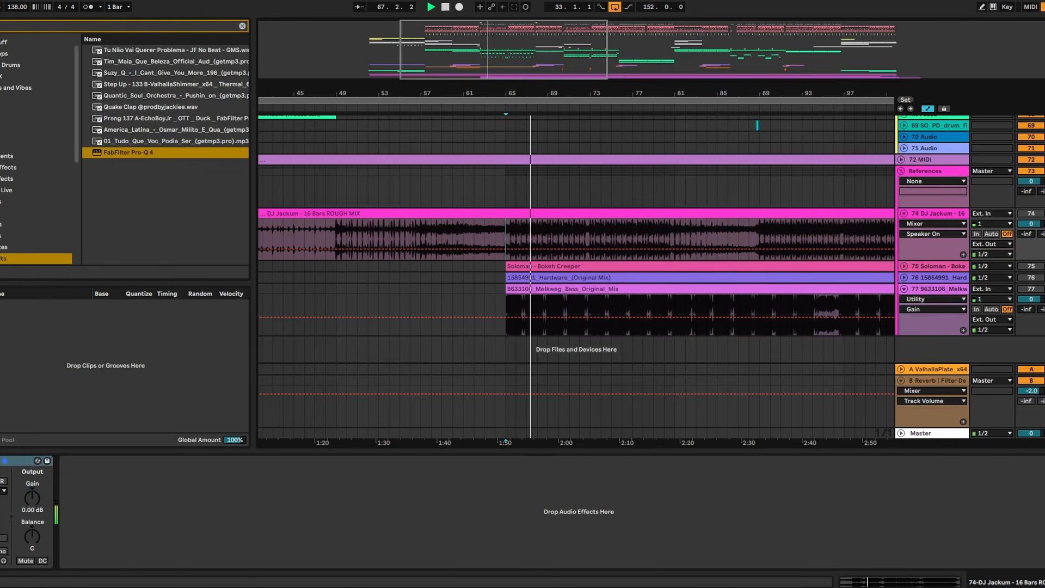
# - Collapse the Drums group and select the MIX group
pyautogui.scroll(20, 935, 217)
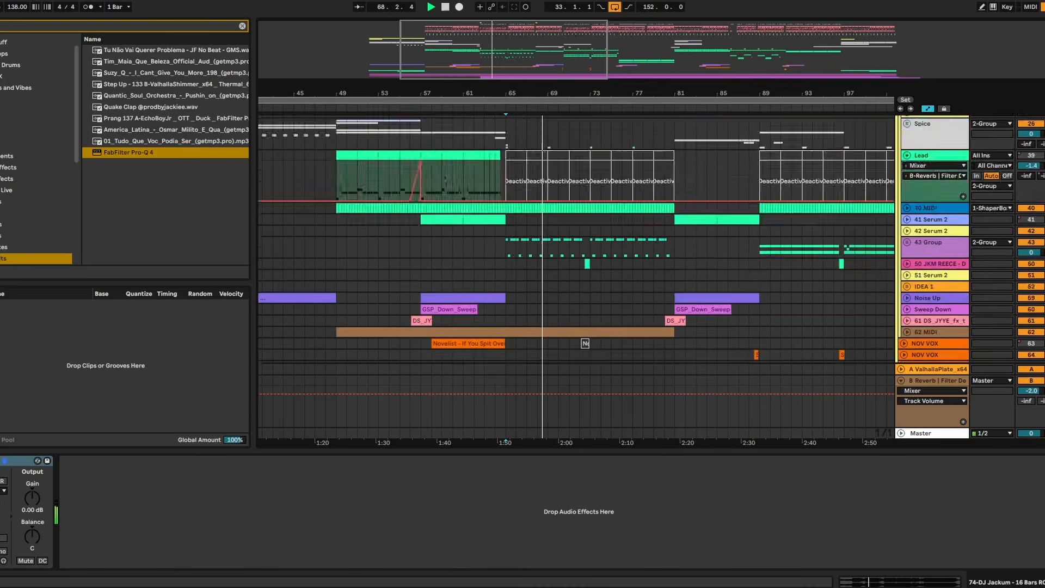
pyautogui.click(907, 265)
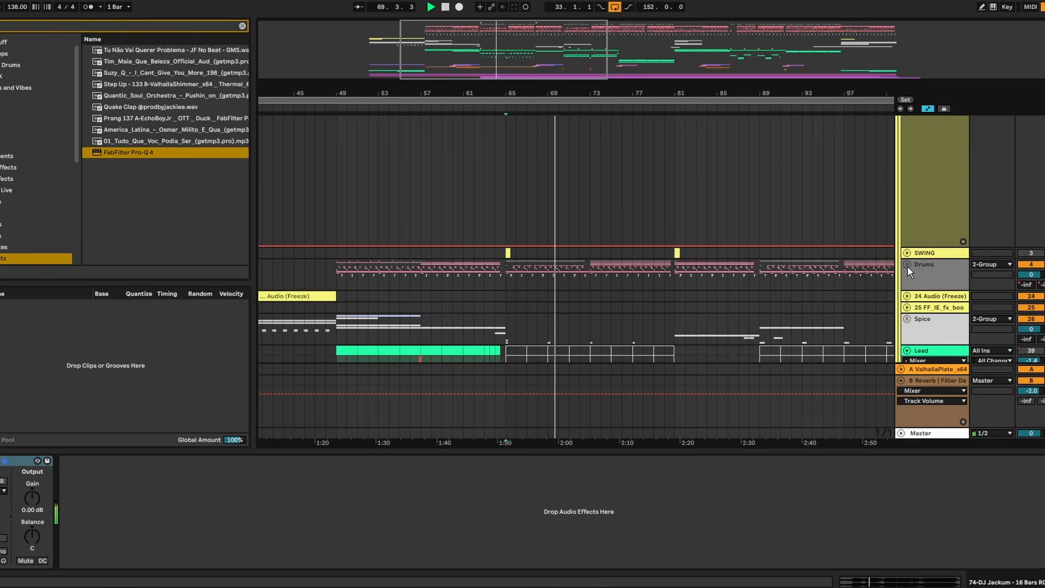
pyautogui.scroll(10, 909, 262)
pyautogui.scroll(1, 914, 194)
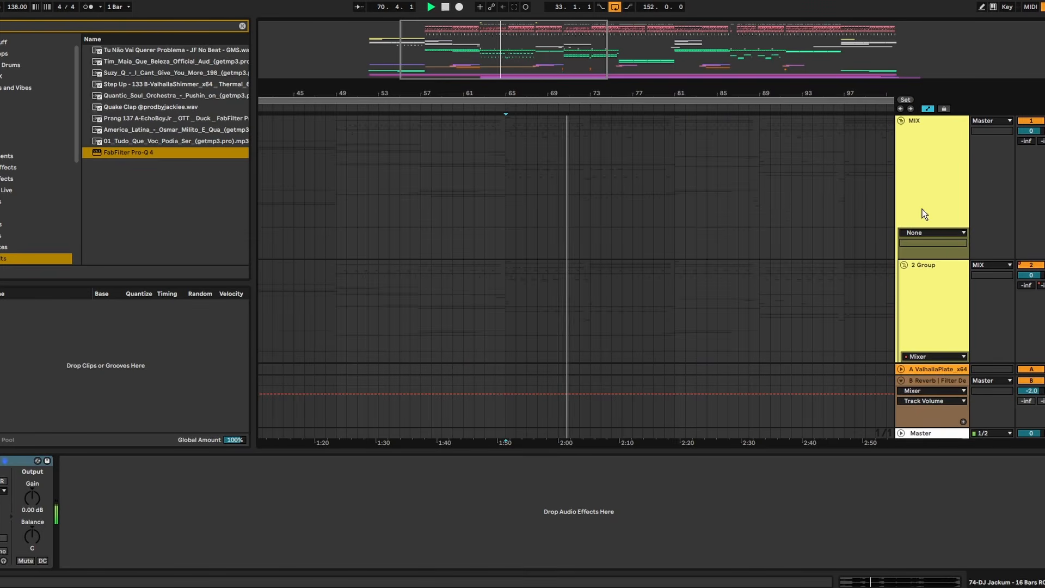
pyautogui.click(899, 121)
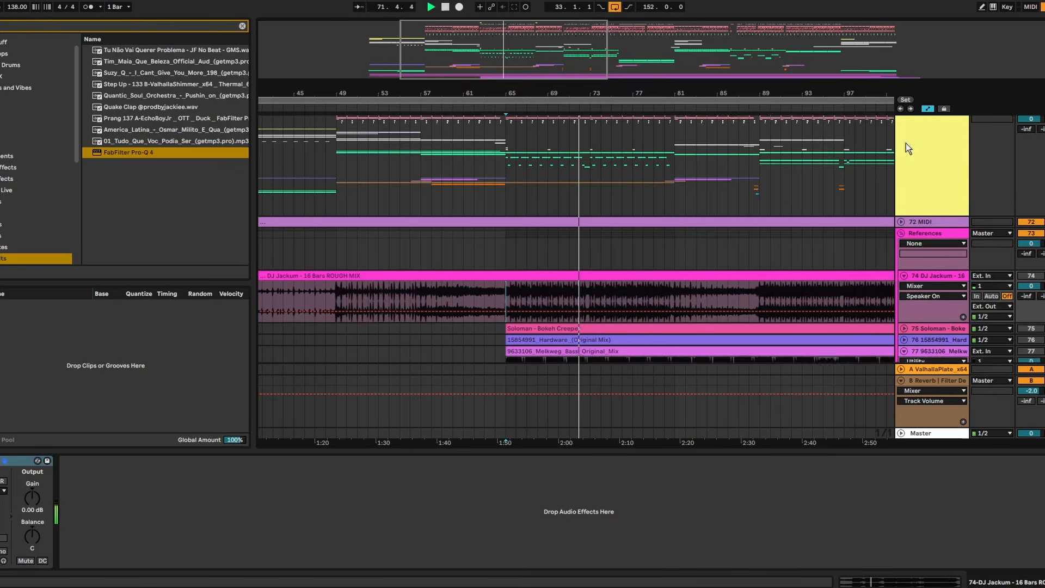
pyautogui.click(899, 119)
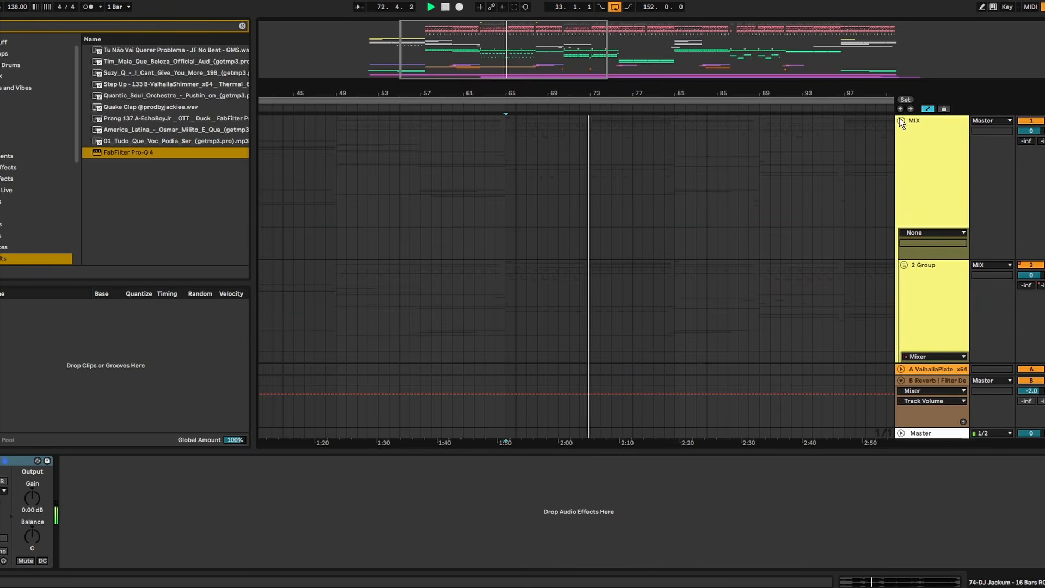
pyautogui.click(941, 180)
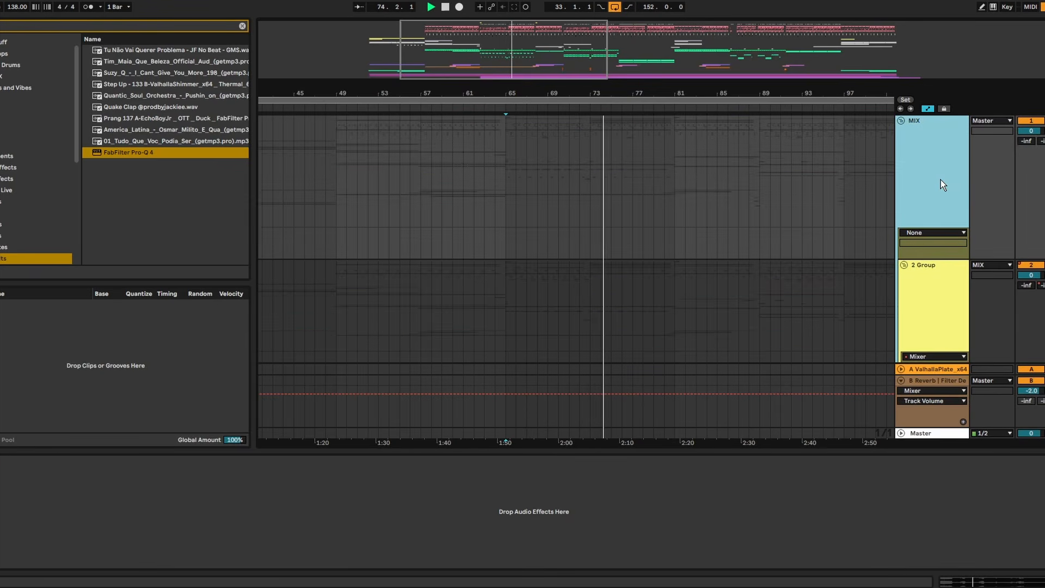
pyautogui.scroll(-4, 941, 180)
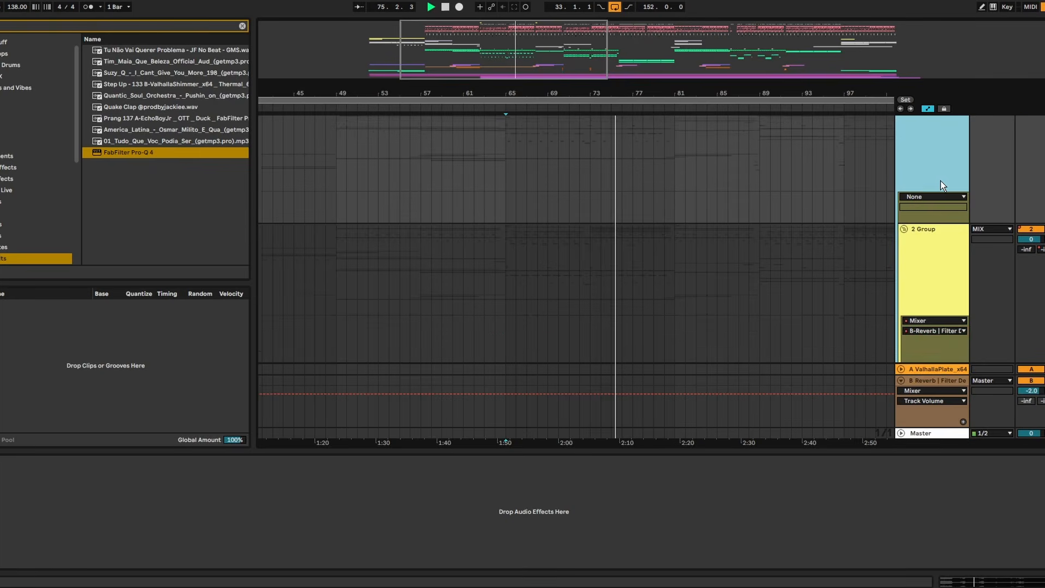
pyautogui.scroll(-5, 652, 277)
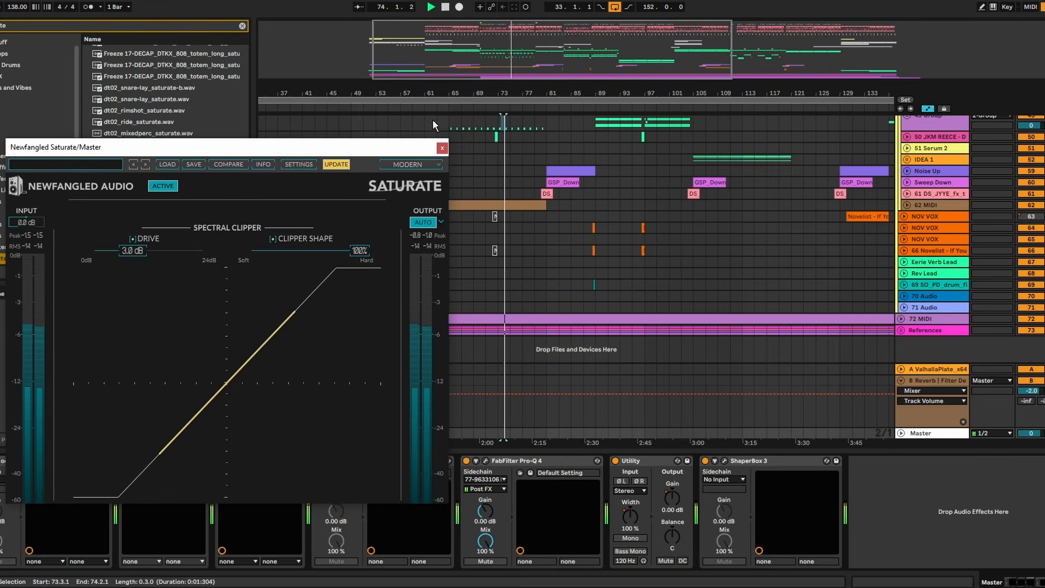
# - Play from bar 65 and show the Master's ShaperBox 3 scope beside the Newfangled Saturate window
pyautogui.click(449, 120)
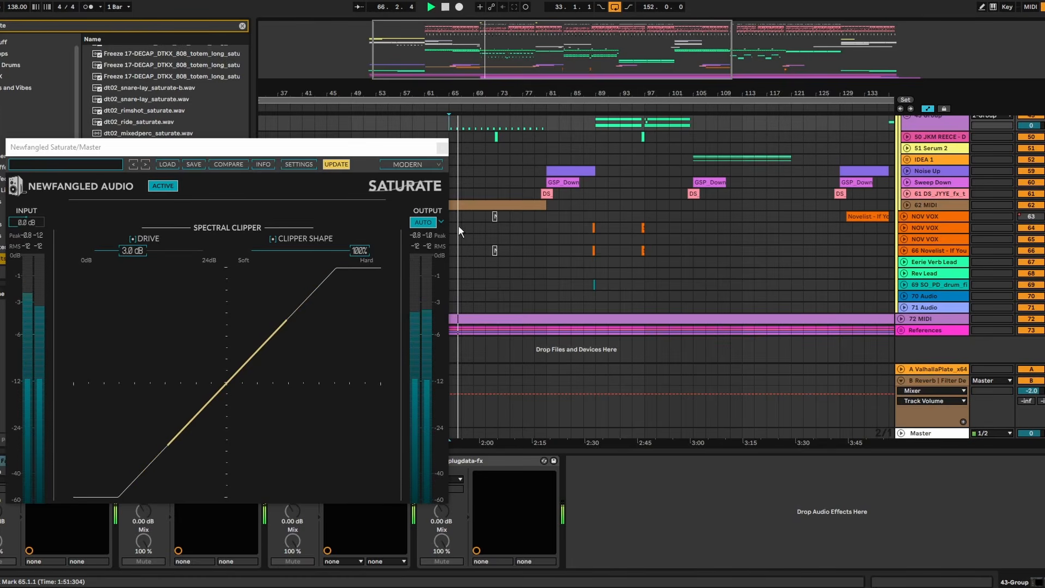
pyautogui.moveTo(371, 147); pyautogui.dragTo(361, 58)
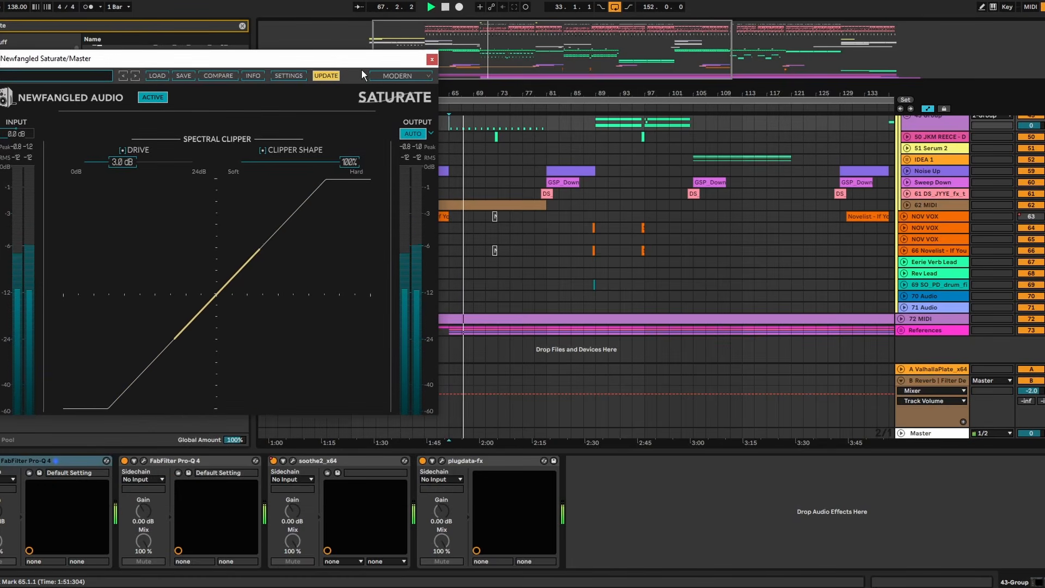
pyautogui.click(947, 433)
pyautogui.click(727, 459)
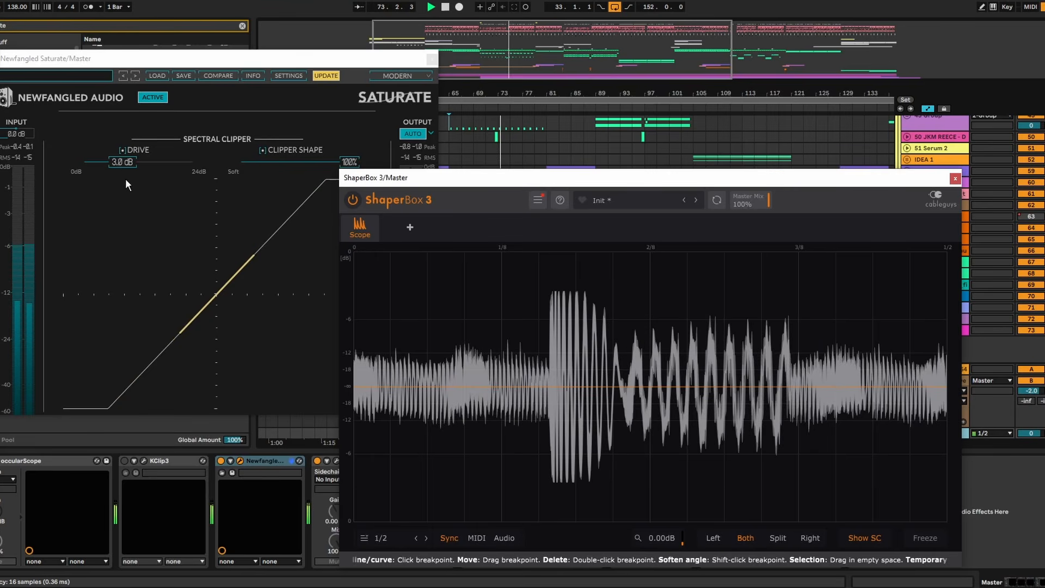
# - Set the Drive of Newfangled Saturate on the Master to 2.2 dB while watching the clipped peaks in the scope
pyautogui.click(126, 162)
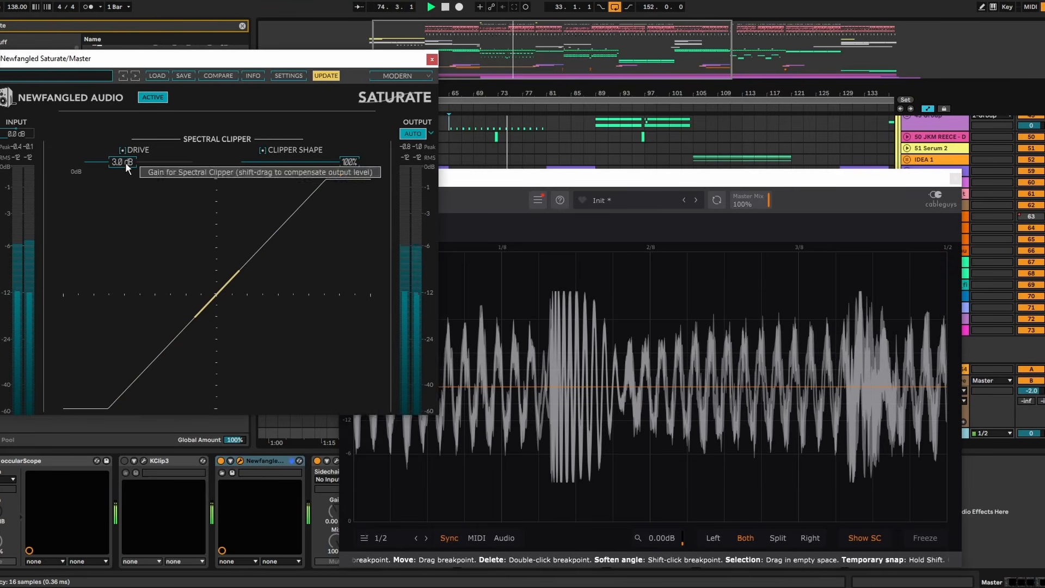
pyautogui.moveTo(125, 162)
pyautogui.mouseDown()
pyautogui.moveTo(83, 162)
pyautogui.moveTo(318, 162)
pyautogui.moveTo(126, 168)
pyautogui.mouseUp()
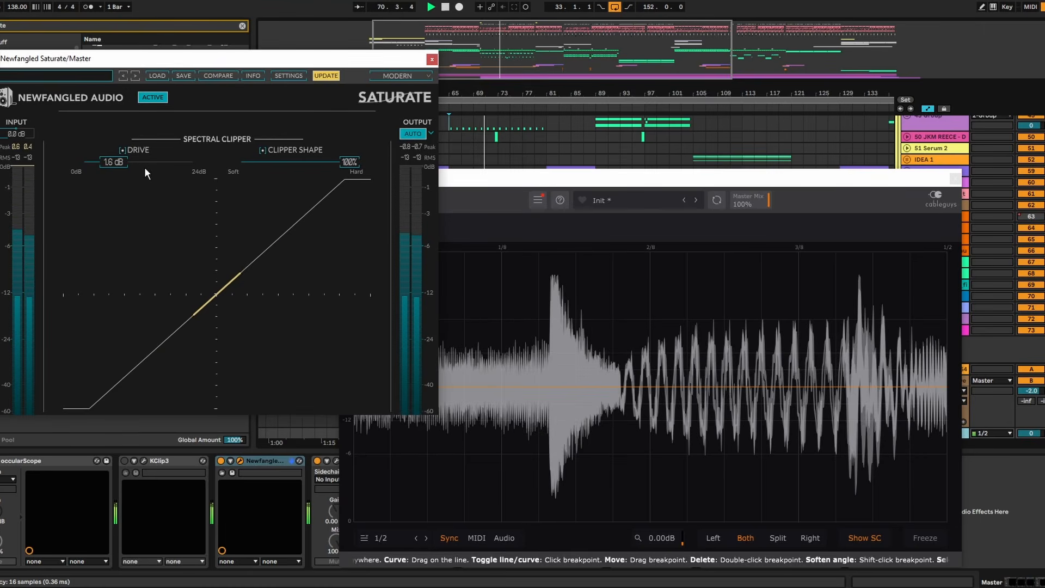
pyautogui.scroll(3, 122, 165)
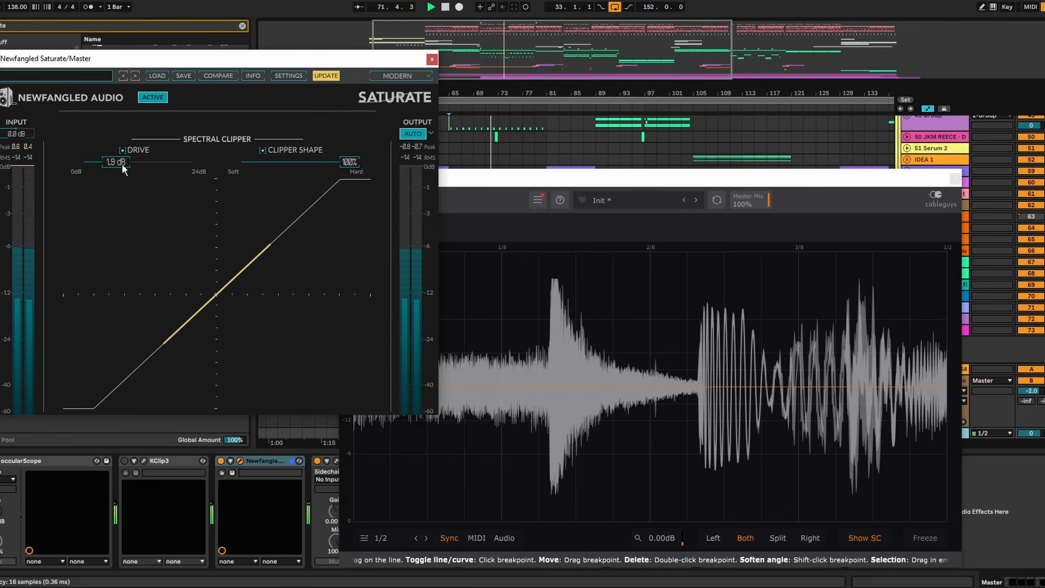
pyautogui.moveTo(122, 164); pyautogui.dragTo(124, 165)
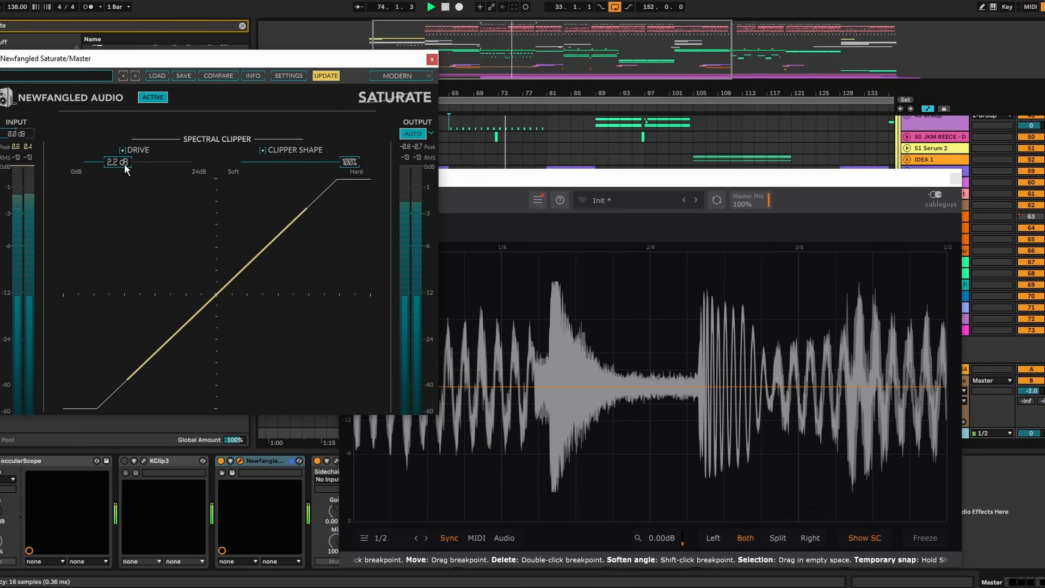
# - Close both plug-in windows, compare the Master with Newfangled Saturate bypassed and enabled, and check the track levels in the Session mixer
pyautogui.click(432, 60)
pyautogui.click(956, 179)
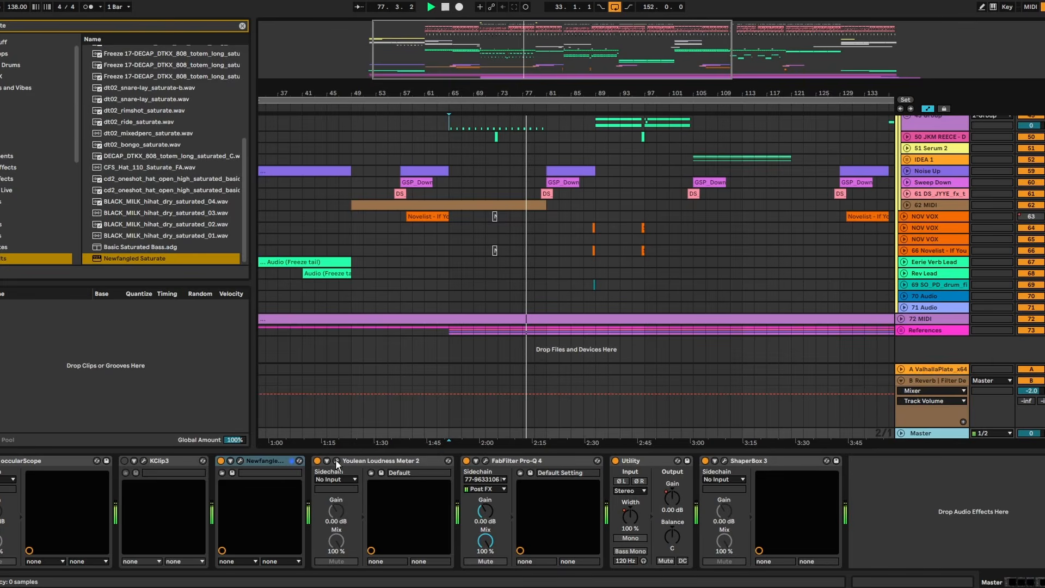
pyautogui.click(222, 461)
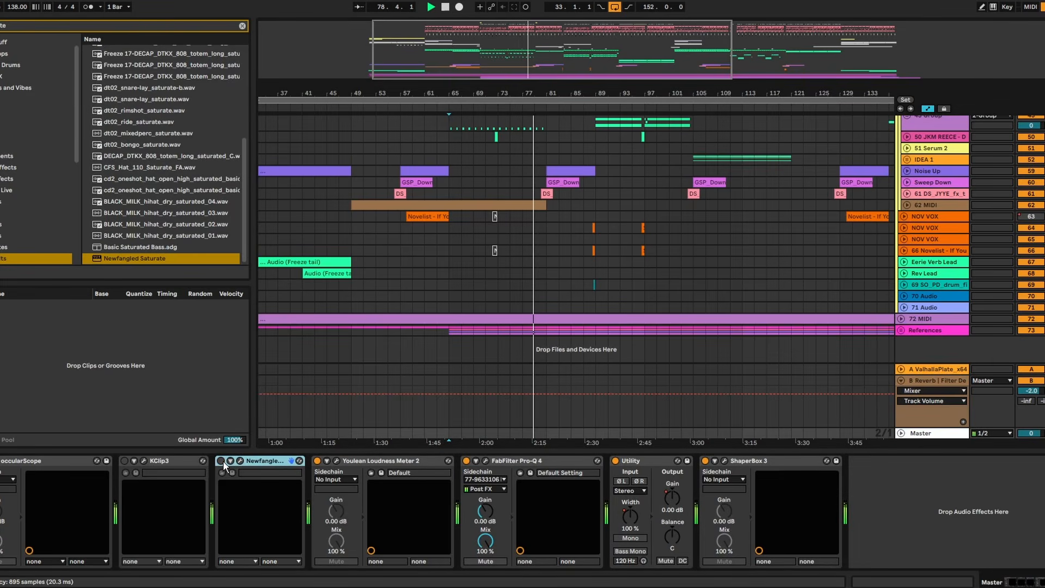
pyautogui.click(223, 461)
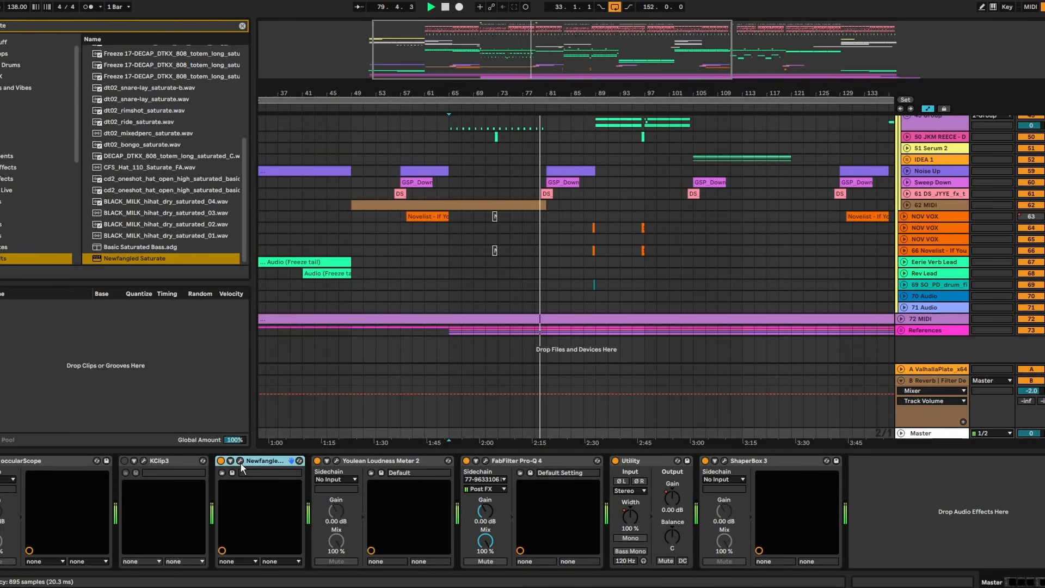
pyautogui.press('Tab')
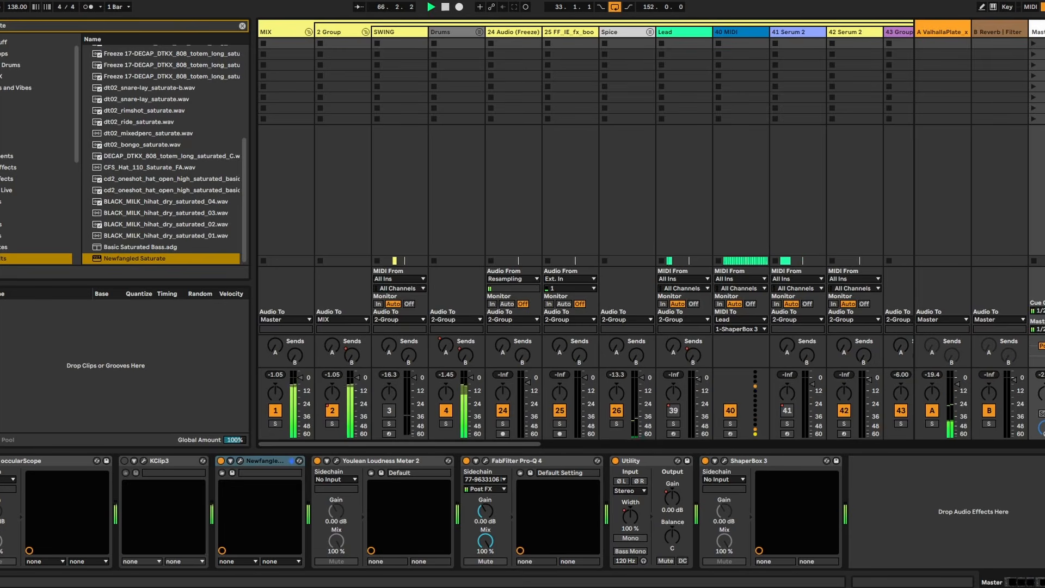
pyautogui.press('Tab')
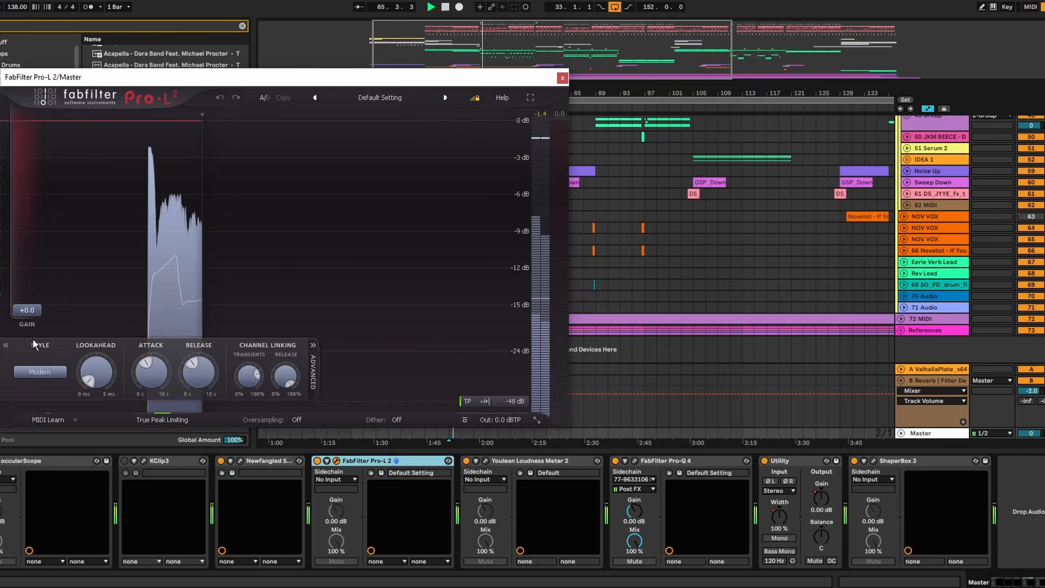
# - Set the limiting style of FabFilter Pro-L 2 on the Master to Aggressive, raise its gain, and close its window
pyautogui.click(42, 373)
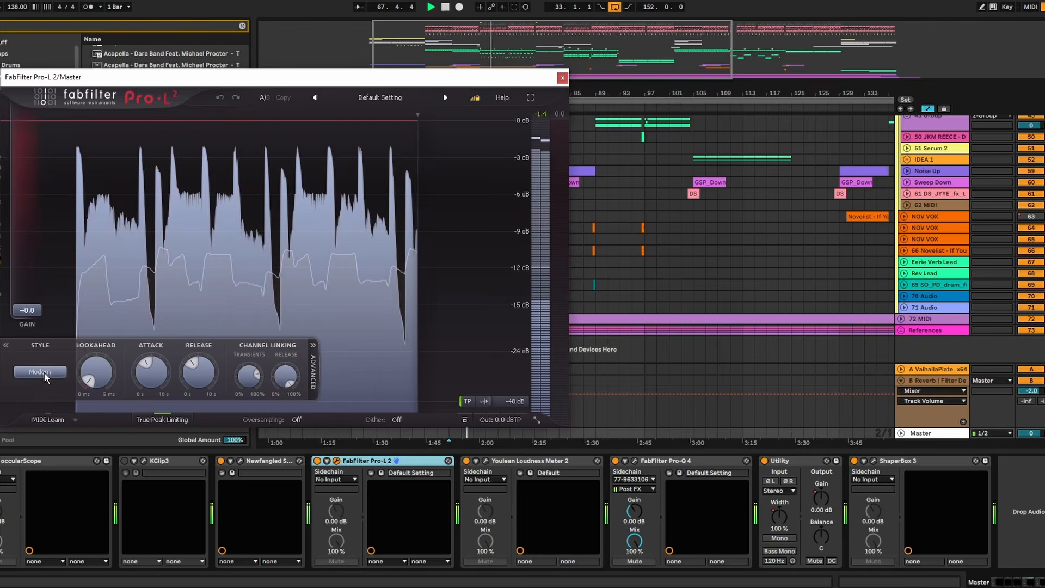
pyautogui.click(71, 439)
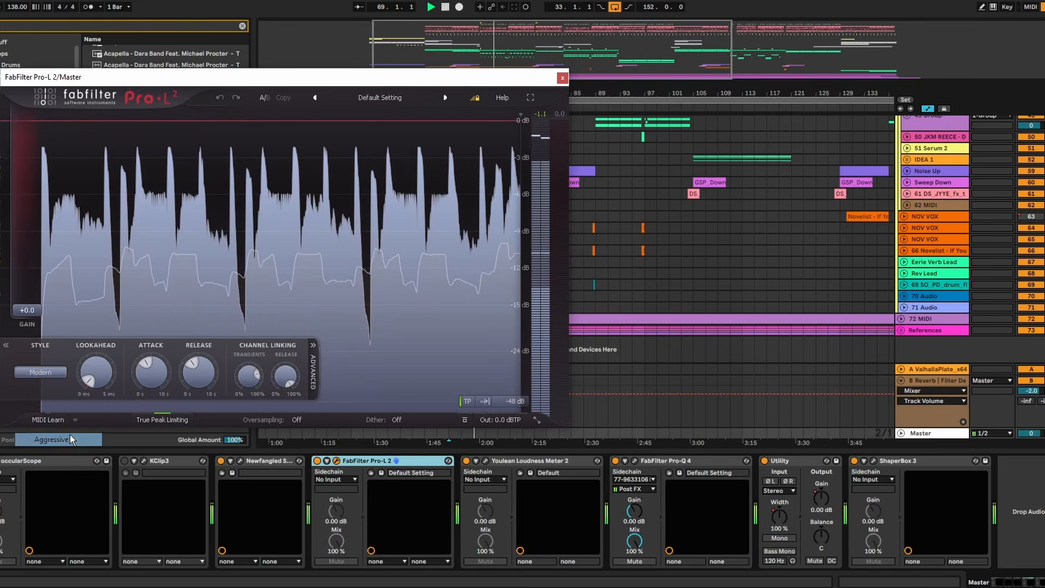
pyautogui.moveTo(26, 314)
pyautogui.mouseDown()
pyautogui.moveTo(25, 290)
pyautogui.moveTo(25, 302)
pyautogui.mouseUp()
pyautogui.moveTo(24, 298); pyautogui.dragTo(24, 297)
pyautogui.click(562, 78)
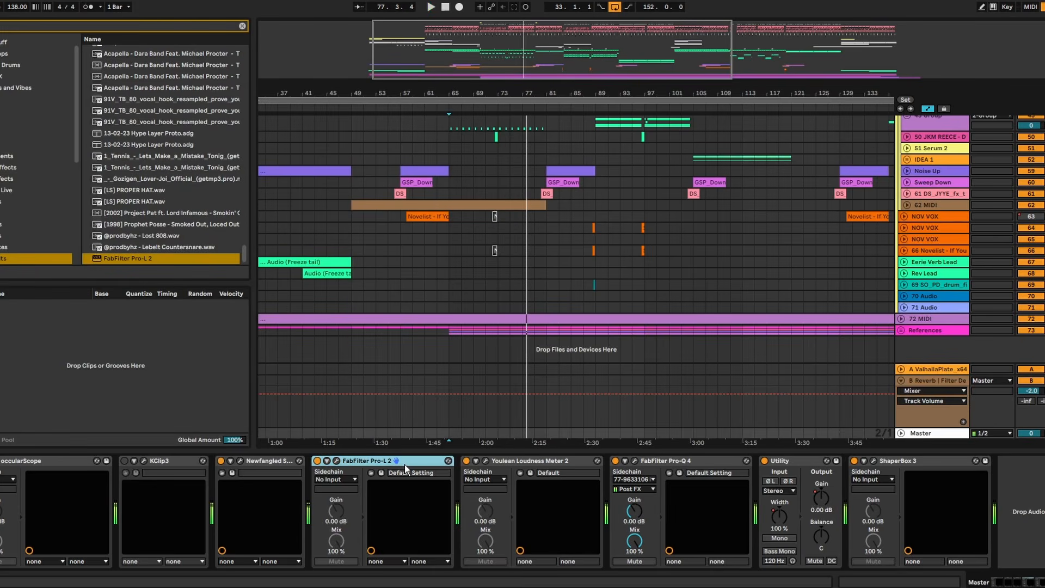
# - Duplicate FabFilter Pro-L 2 on the Master and set the second limiter's gain to +2.0 dB
pyautogui.hotkey('ctrl', 'd')
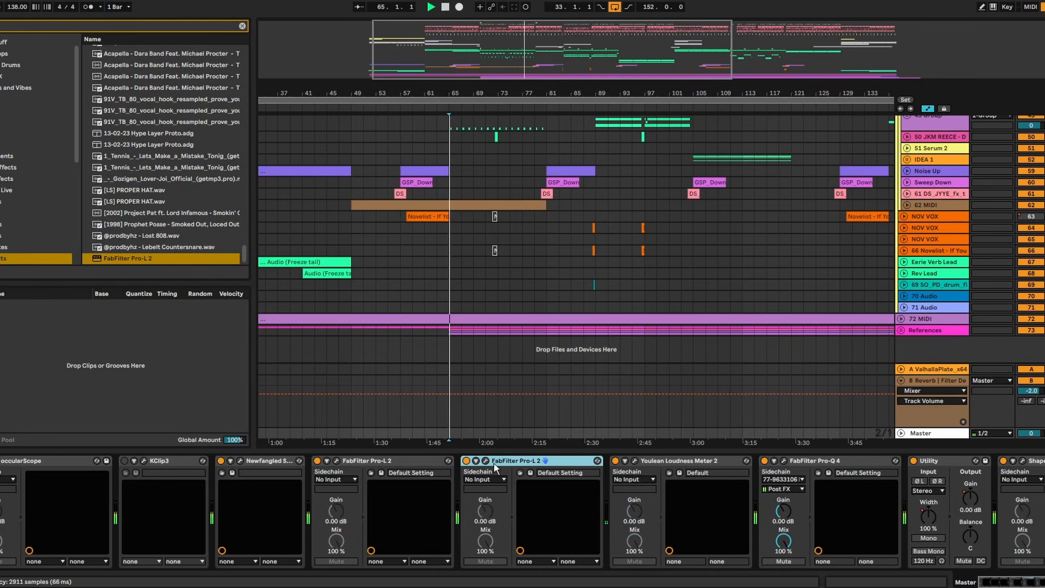
pyautogui.click(486, 461)
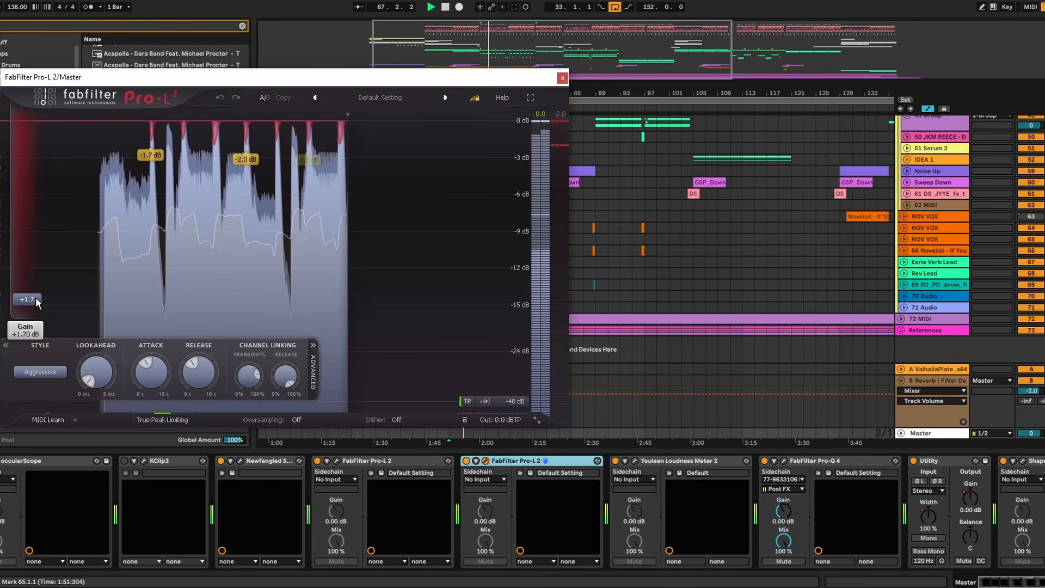
pyautogui.moveTo(35, 297); pyautogui.dragTo(38, 295)
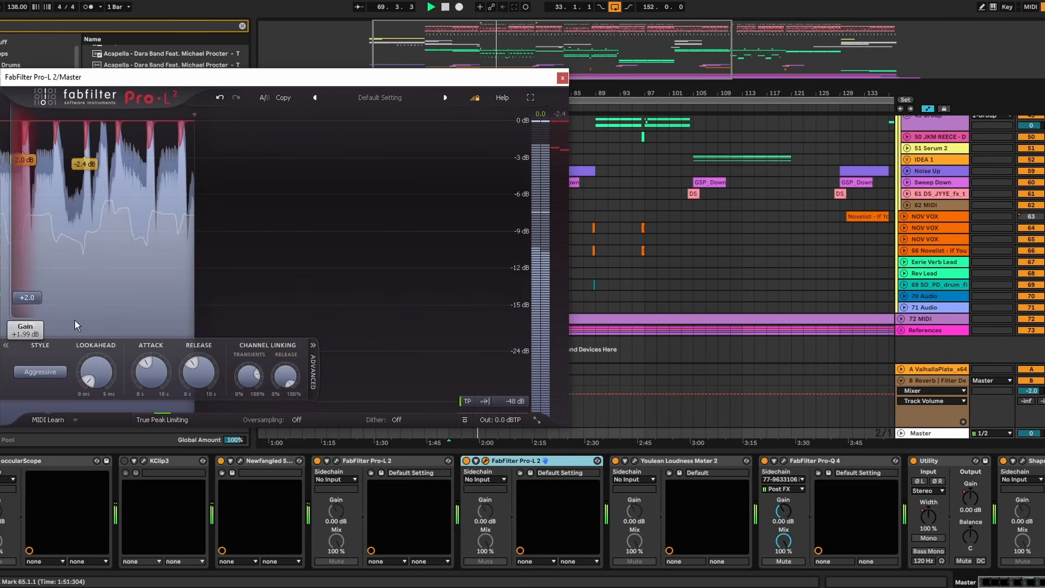
pyautogui.moveTo(44, 373)
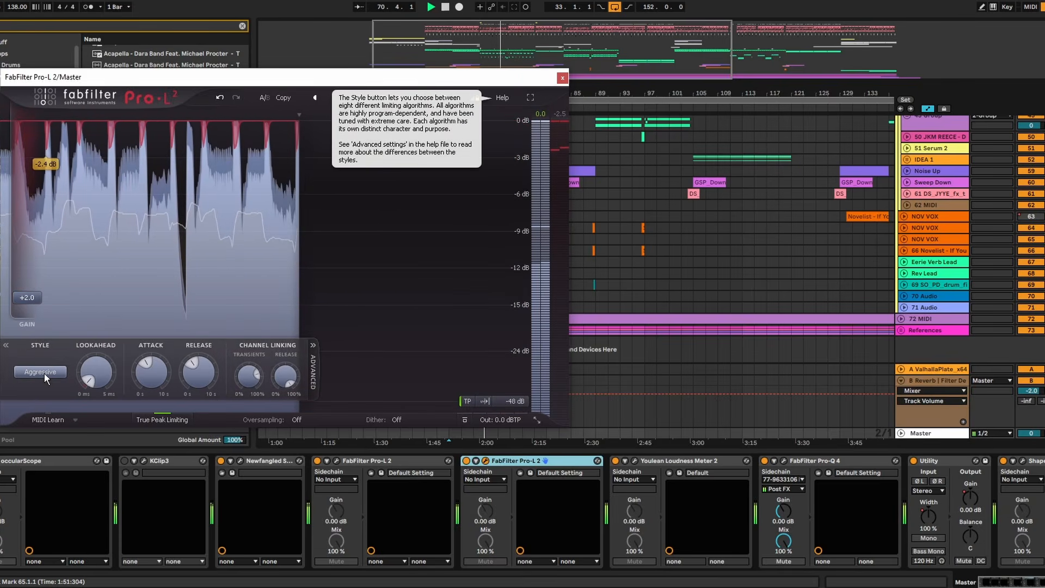
# - Restart the Youlean Loudness Meter 2 measurement on the Master, close it, and raise the second FabFilter Pro-L 2's gain to +3.0 dB
pyautogui.click(635, 460)
pyautogui.click(431, 478)
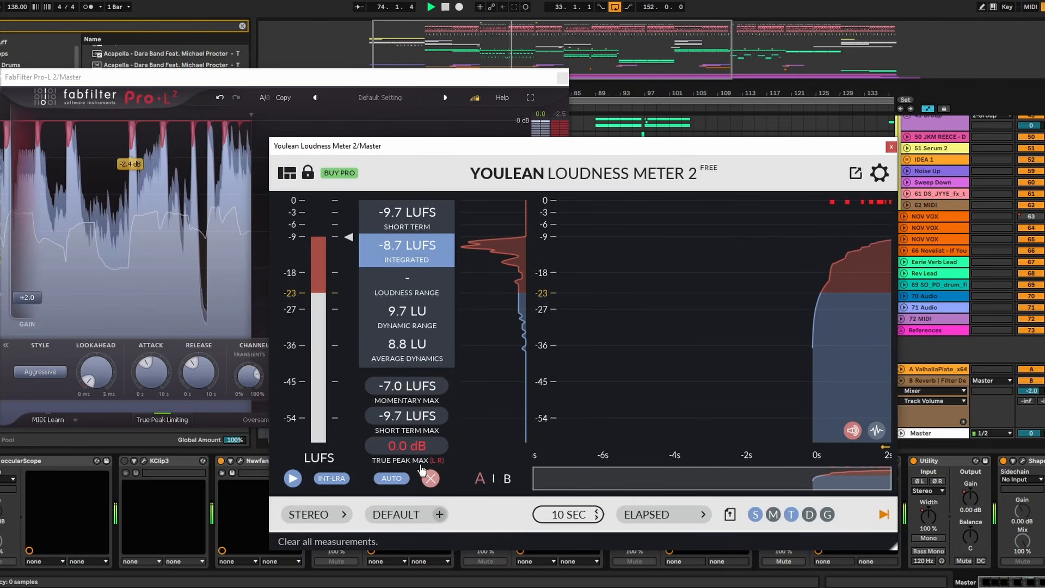
pyautogui.click(891, 147)
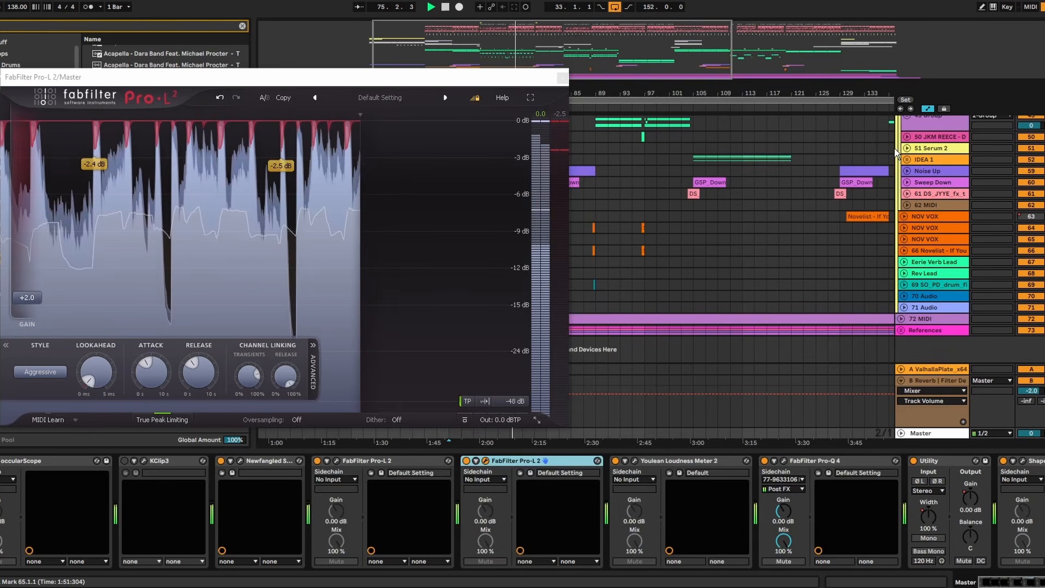
pyautogui.moveTo(30, 296); pyautogui.dragTo(37, 292)
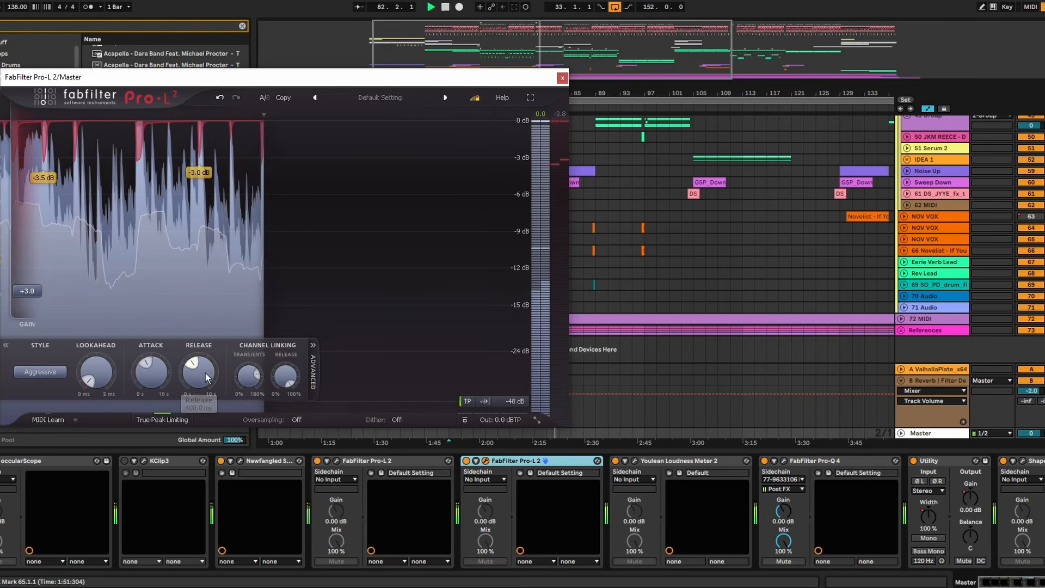
# - Load the Loud preset Potentially Super Loud in the second FabFilter Pro-L 2 on the Master and resume playback
pyautogui.click(354, 100)
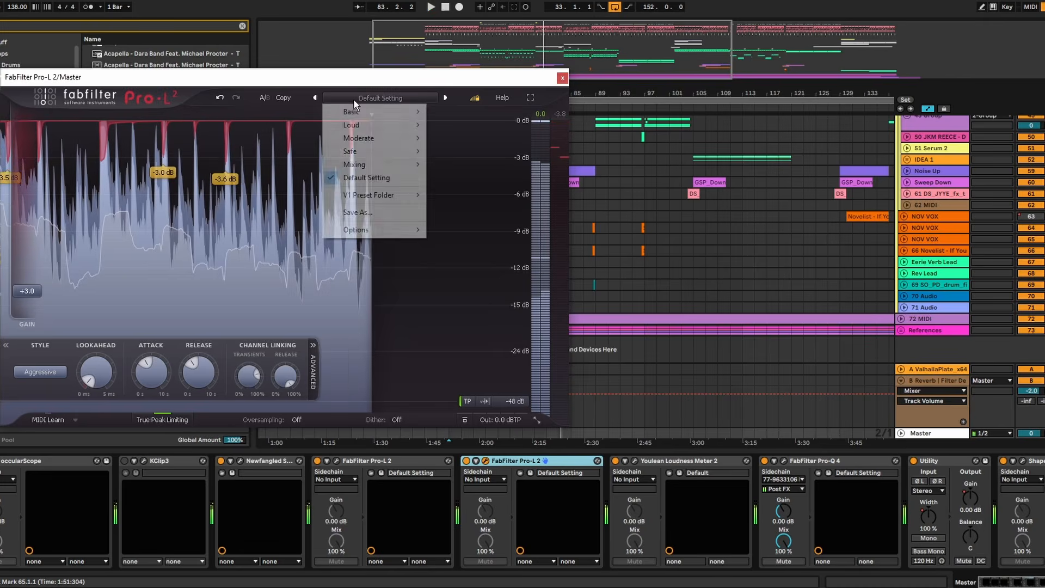
pyautogui.moveTo(377, 168)
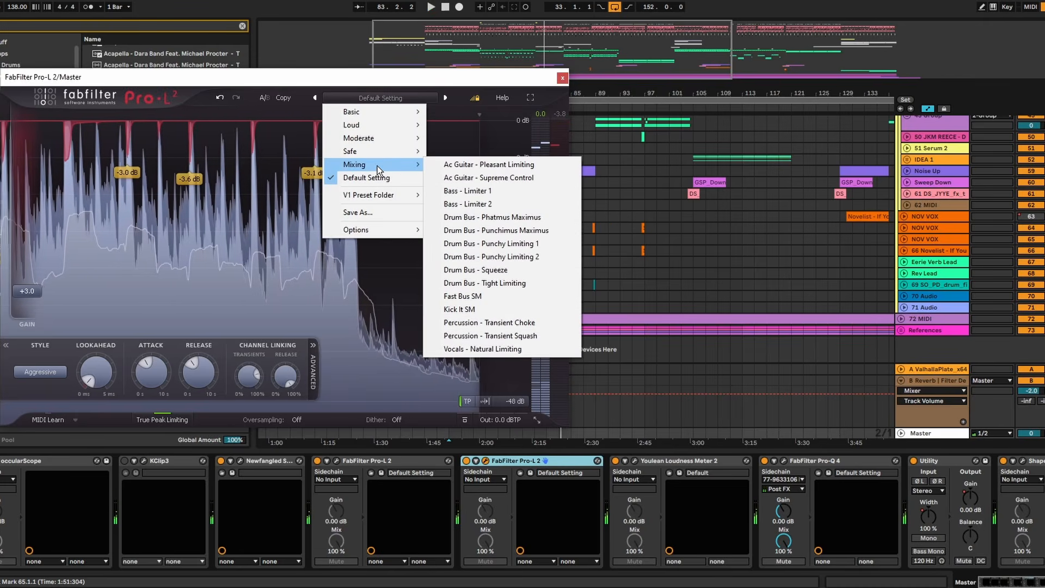
pyautogui.moveTo(359, 126)
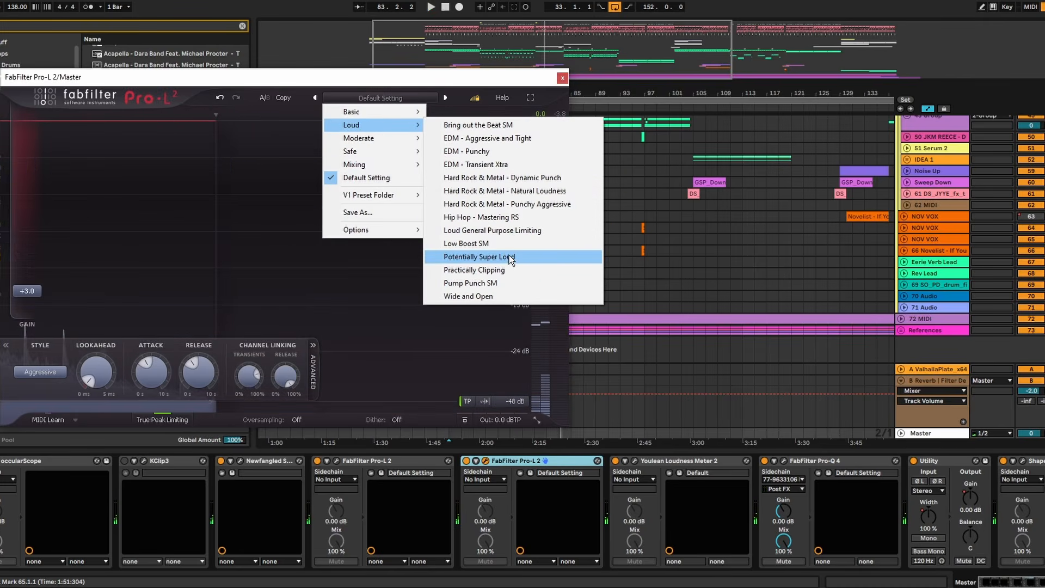
pyautogui.click(511, 259)
pyautogui.press('space')
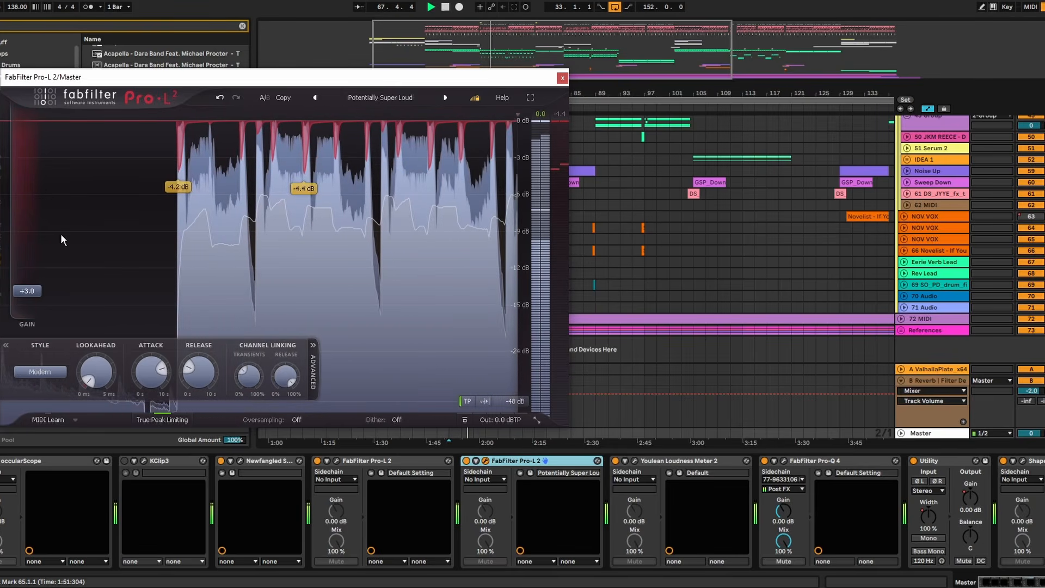
# - Set the gain of the second FabFilter Pro-L 2 on the Master to +3.7 dB and close its window
pyautogui.moveTo(32, 287)
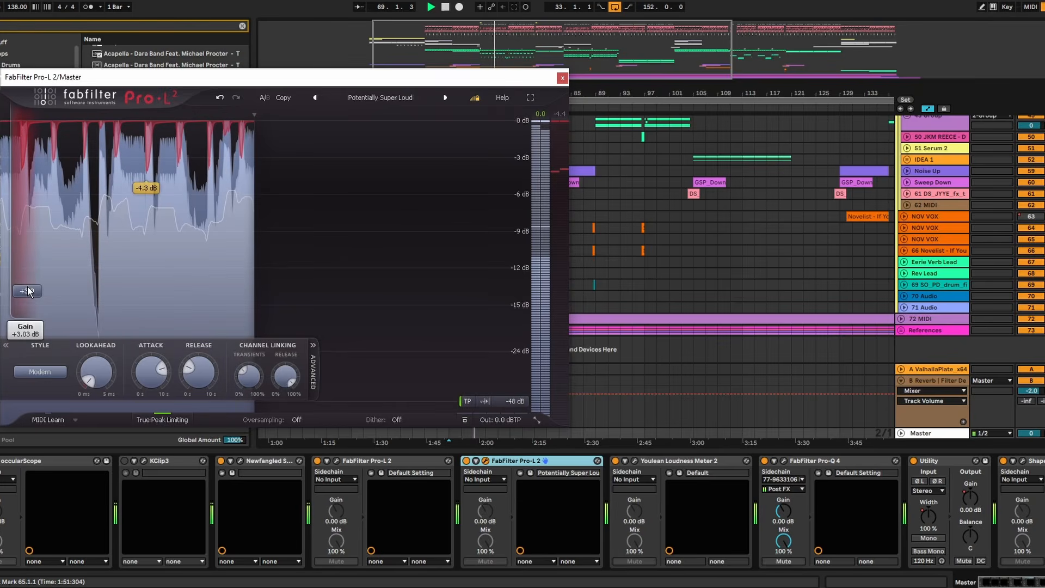
pyautogui.moveTo(28, 292); pyautogui.dragTo(35, 288)
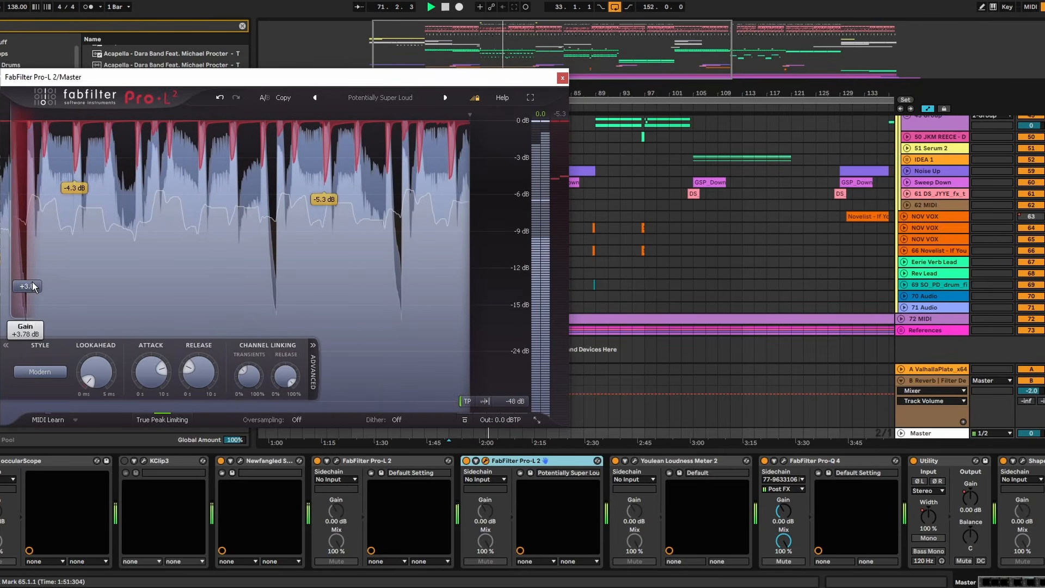
pyautogui.moveTo(32, 282); pyautogui.dragTo(32, 283)
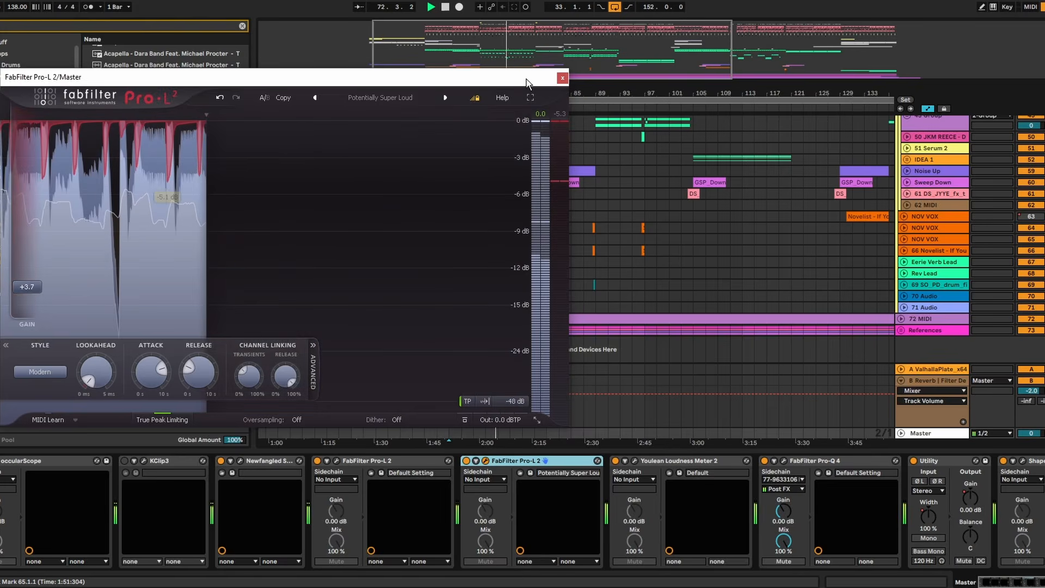
pyautogui.click(562, 78)
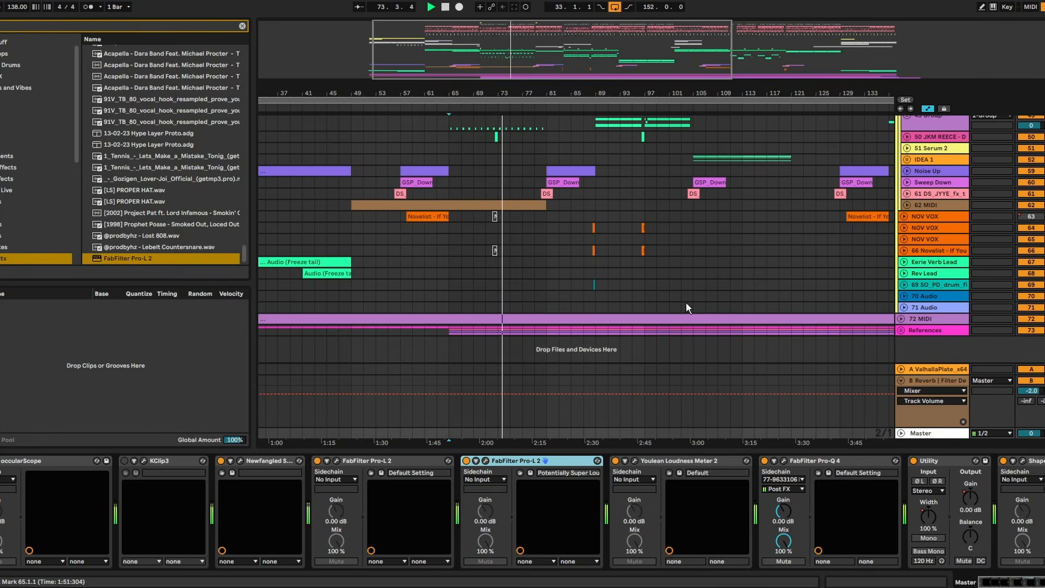
# - Clear and re-measure the Master's loudness in Youlean Loudness Meter 2, close the meter, stop playback, and leave the Master track folded
pyautogui.click(928, 434)
pyautogui.click(902, 433)
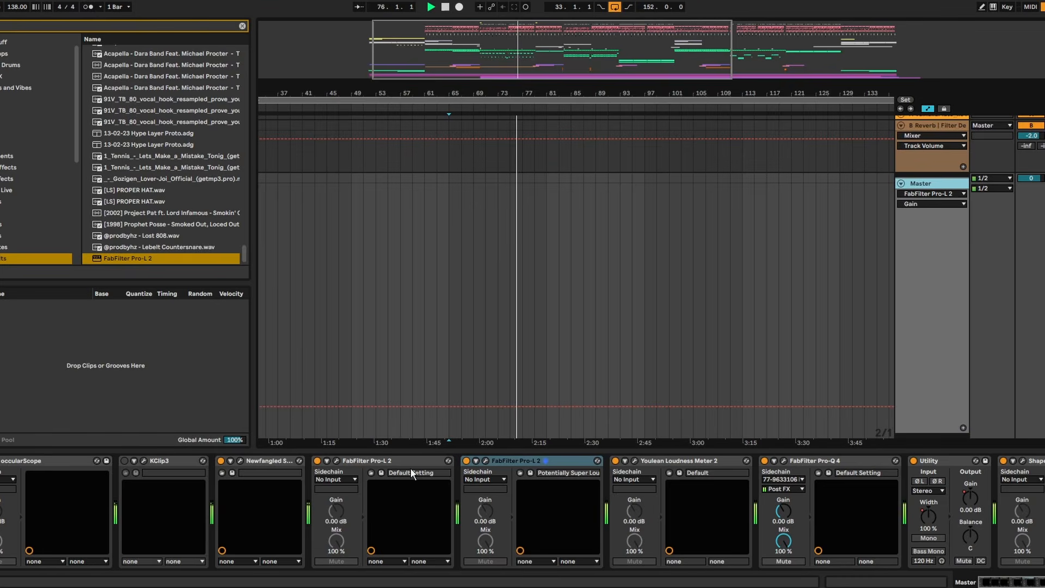
pyautogui.click(634, 461)
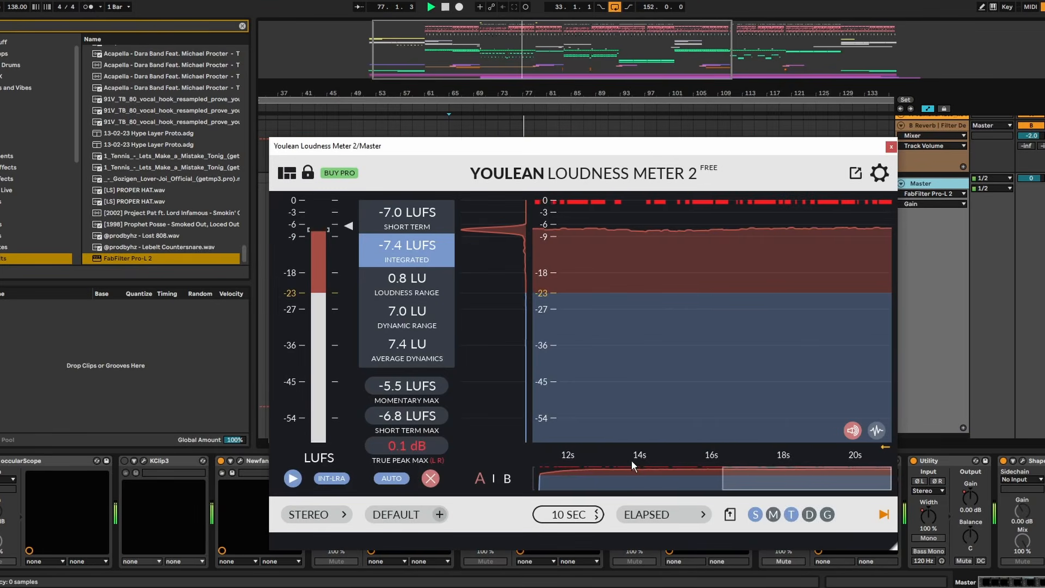
pyautogui.click(429, 479)
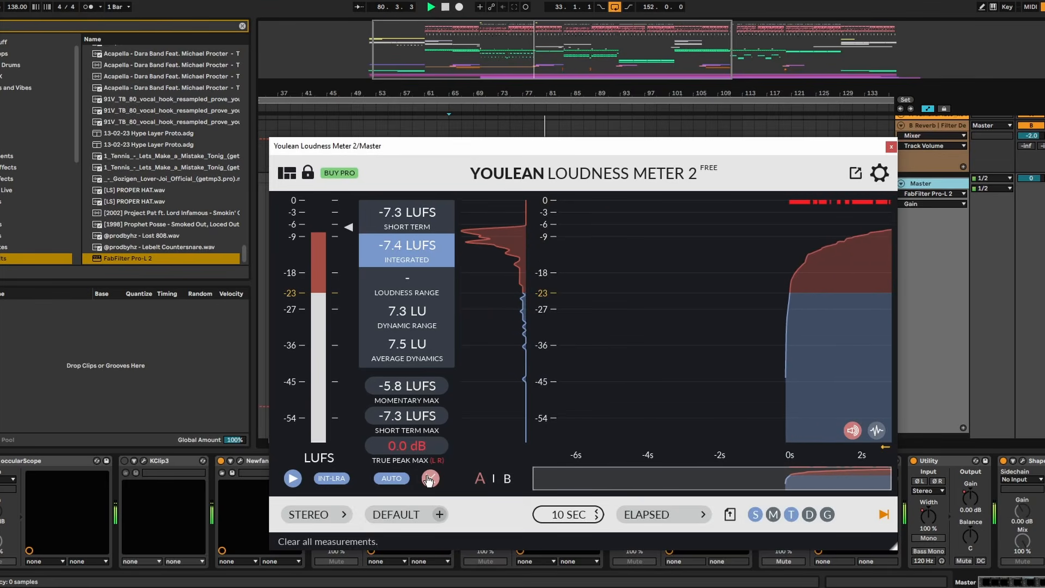
pyautogui.click(891, 147)
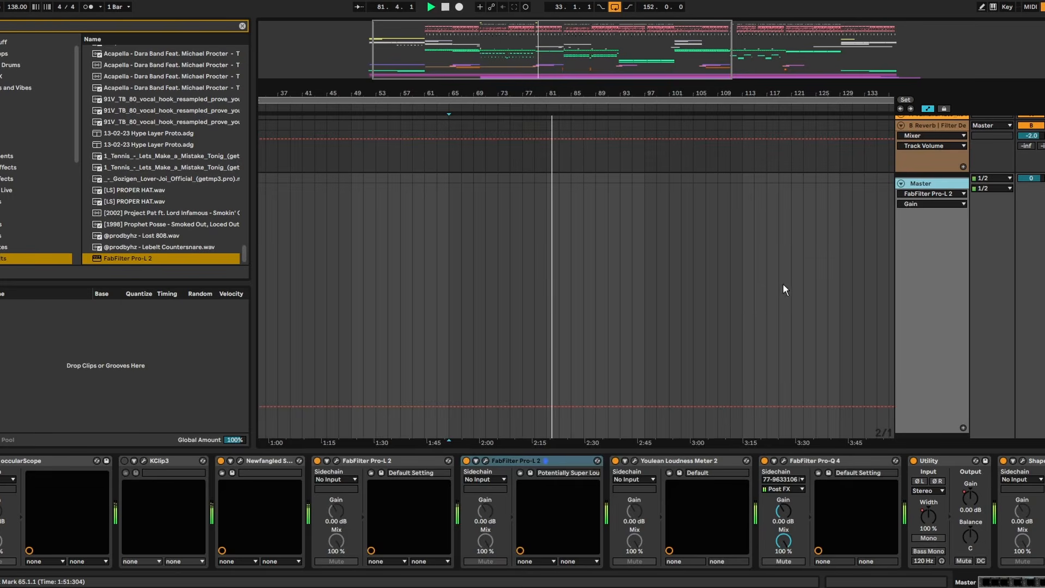
pyautogui.press('space')
pyautogui.click(903, 184)
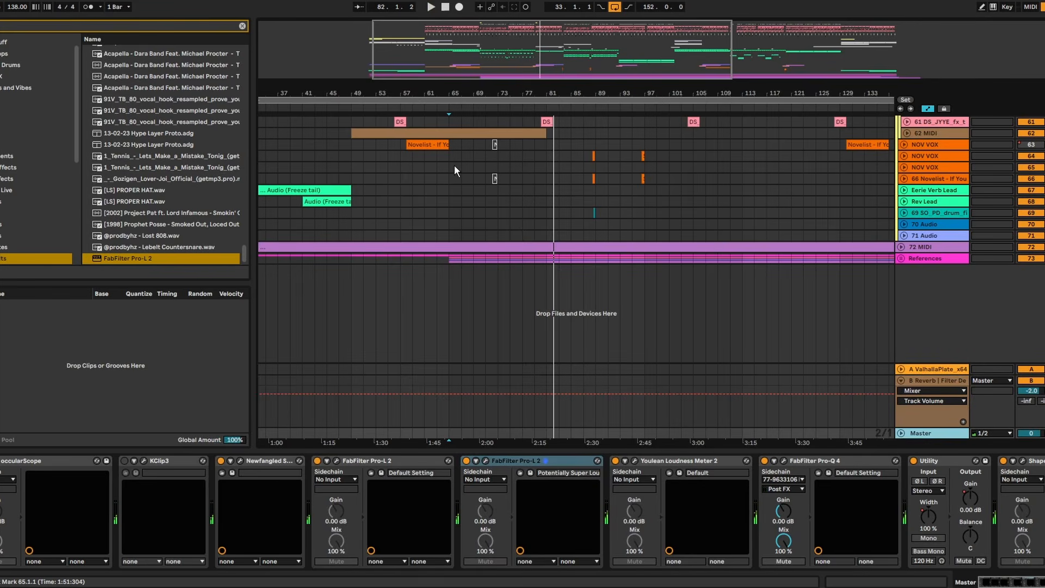
# - Audition the arrangement from bar 49 and from its beginning at bar 33
pyautogui.click(387, 156)
pyautogui.click(352, 155)
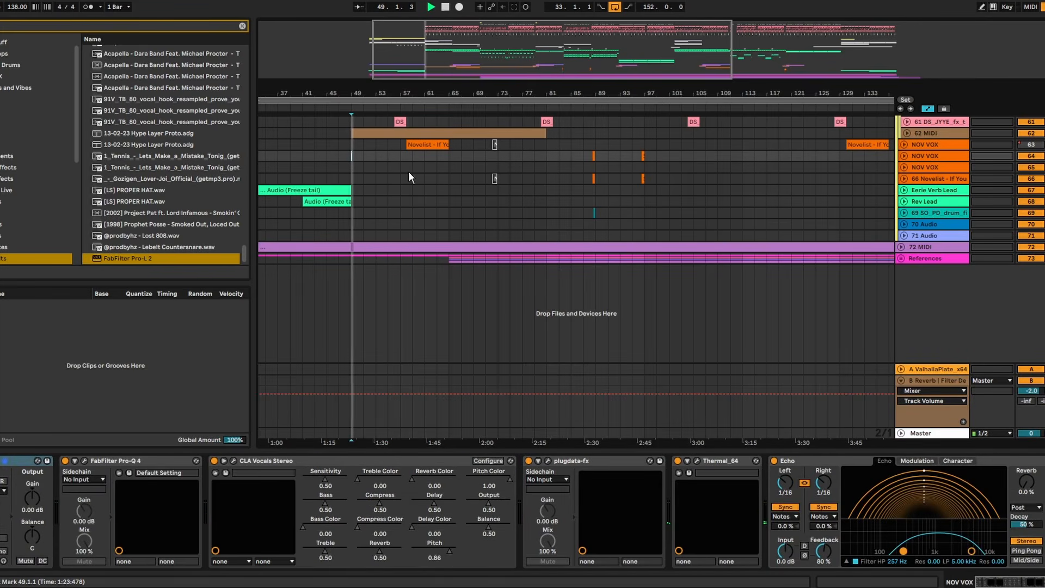
pyautogui.moveTo(424, 93); pyautogui.dragTo(482, 82)
pyautogui.scroll(5, 482, 179)
pyautogui.press('space')
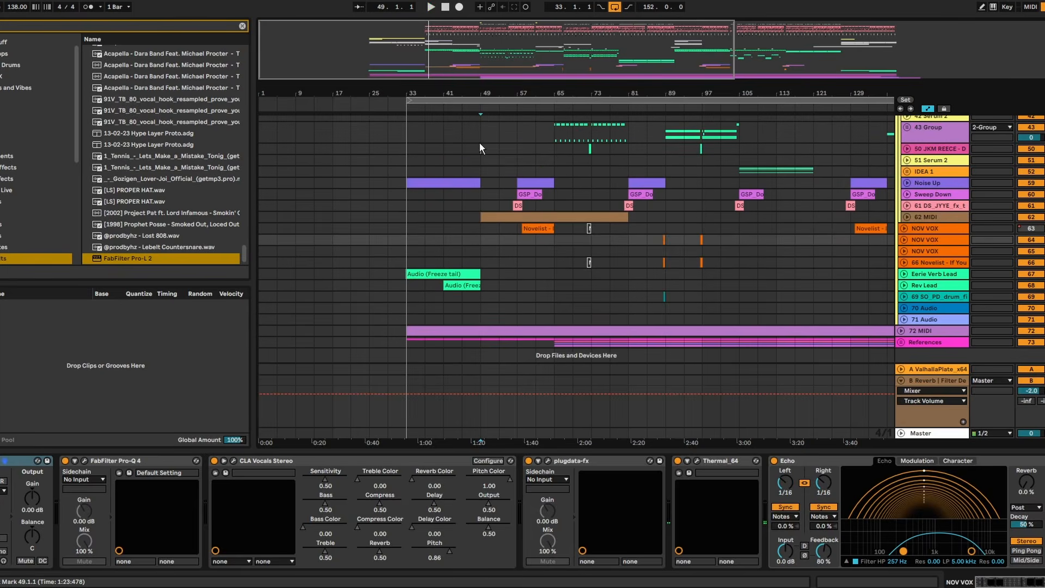
pyautogui.moveTo(479, 144); pyautogui.dragTo(469, 145)
pyautogui.press('space')
pyautogui.scroll(5, 479, 141)
pyautogui.scroll(3, 497, 134)
pyautogui.click(405, 177)
pyautogui.press('space')
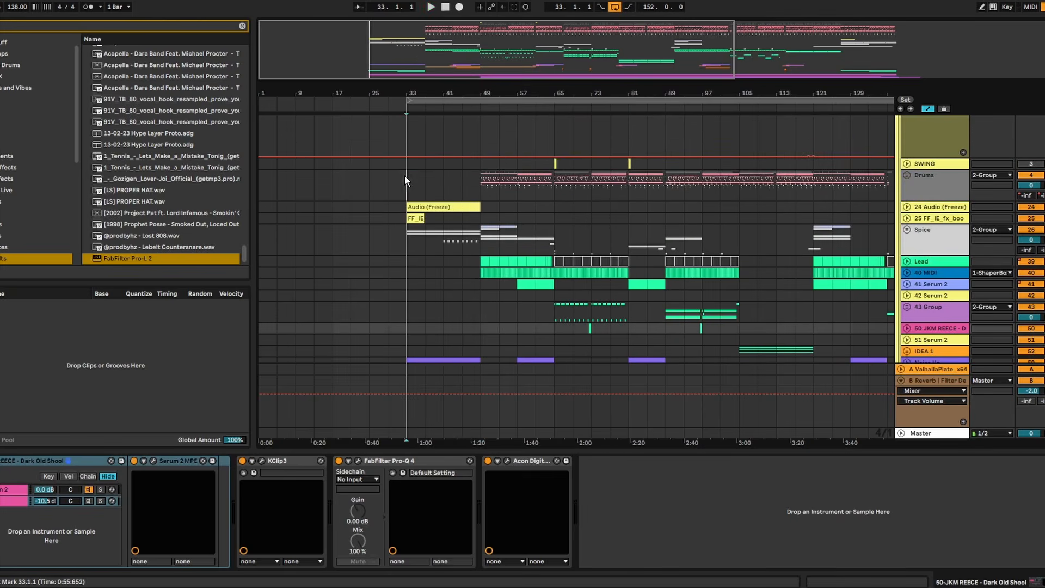
pyautogui.press('space')
# - Hide the device view, play the arrangement from bar 49, and look through the grouped tracks while listening
pyautogui.scroll(-1, 611, 229)
pyautogui.click(779, 451)
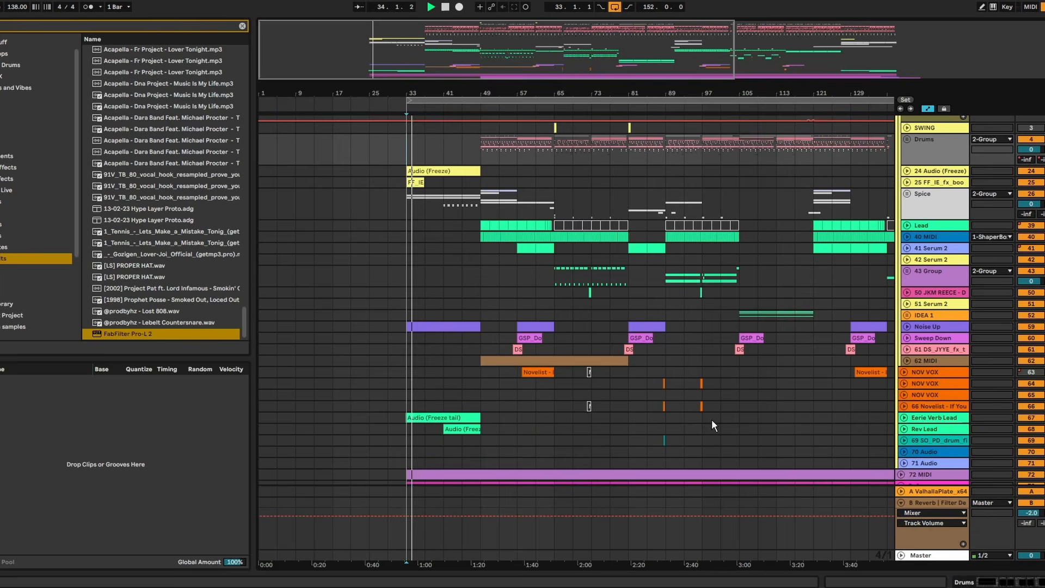
pyautogui.click(486, 198)
pyautogui.press('space')
pyautogui.press('space')
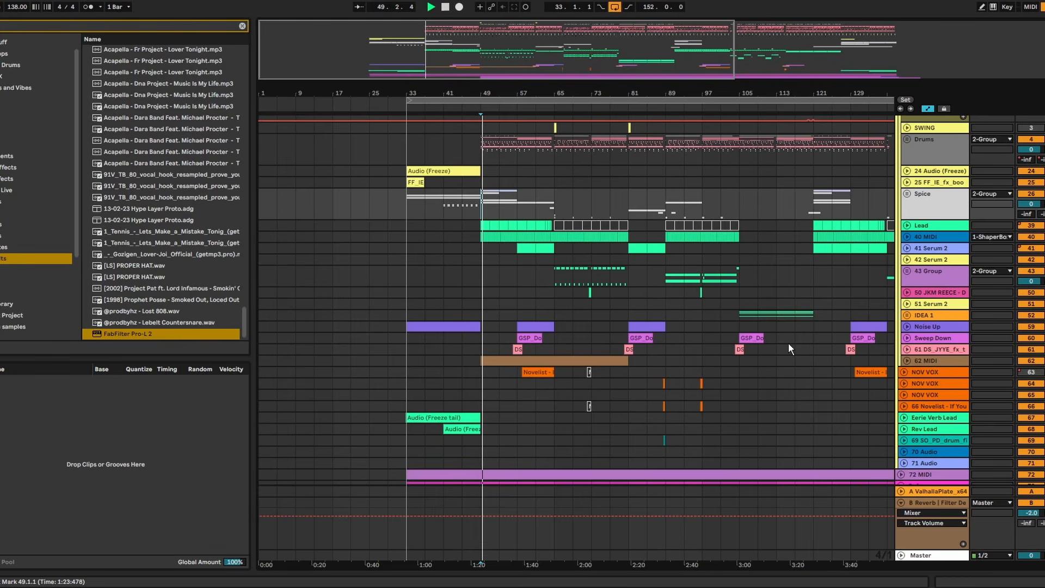
pyautogui.scroll(3, 871, 337)
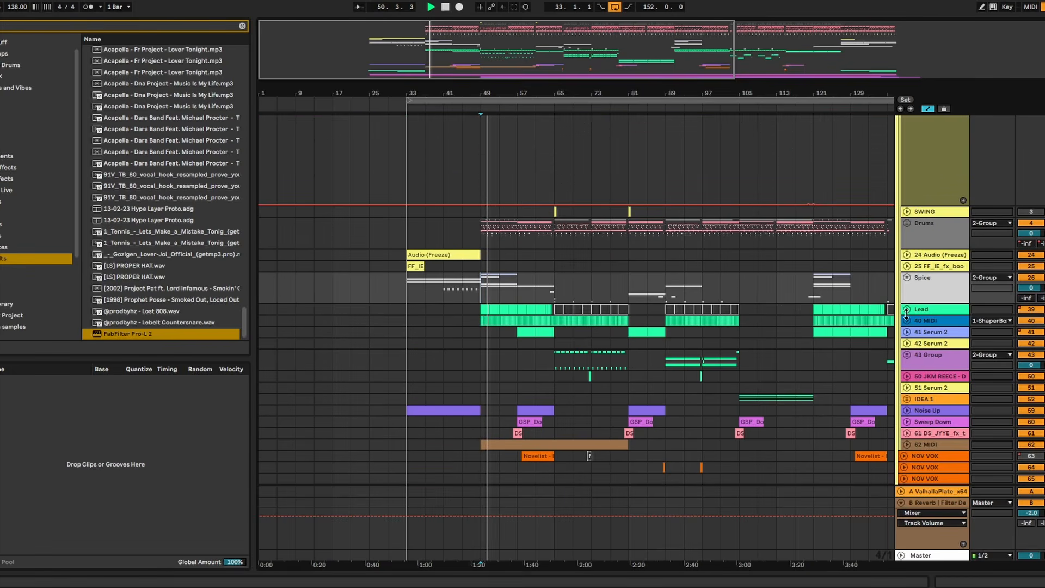
pyautogui.scroll(3, 906, 315)
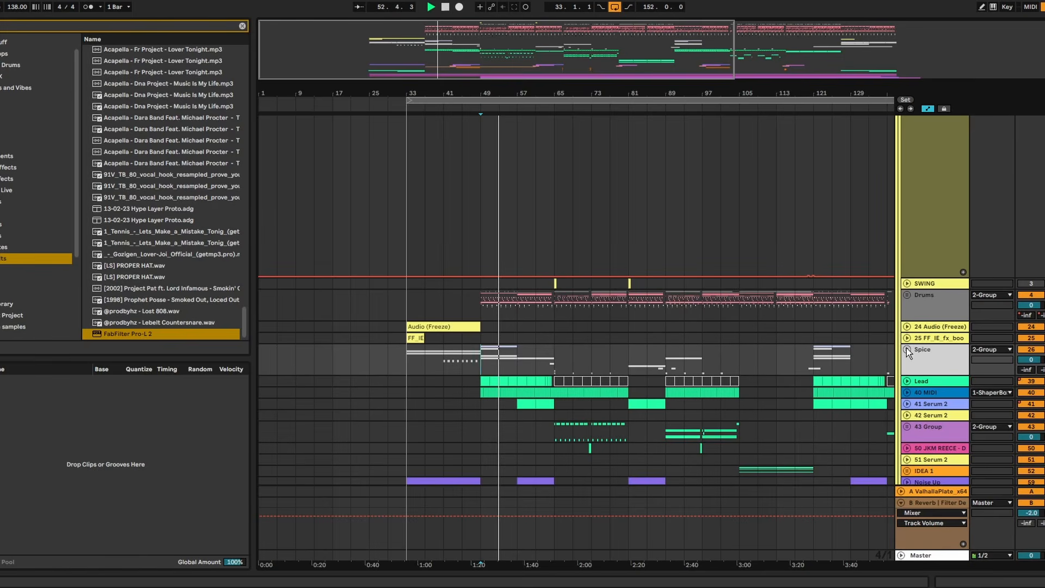
pyautogui.scroll(5, 914, 326)
pyautogui.scroll(-4, 914, 326)
pyautogui.scroll(-7, 914, 325)
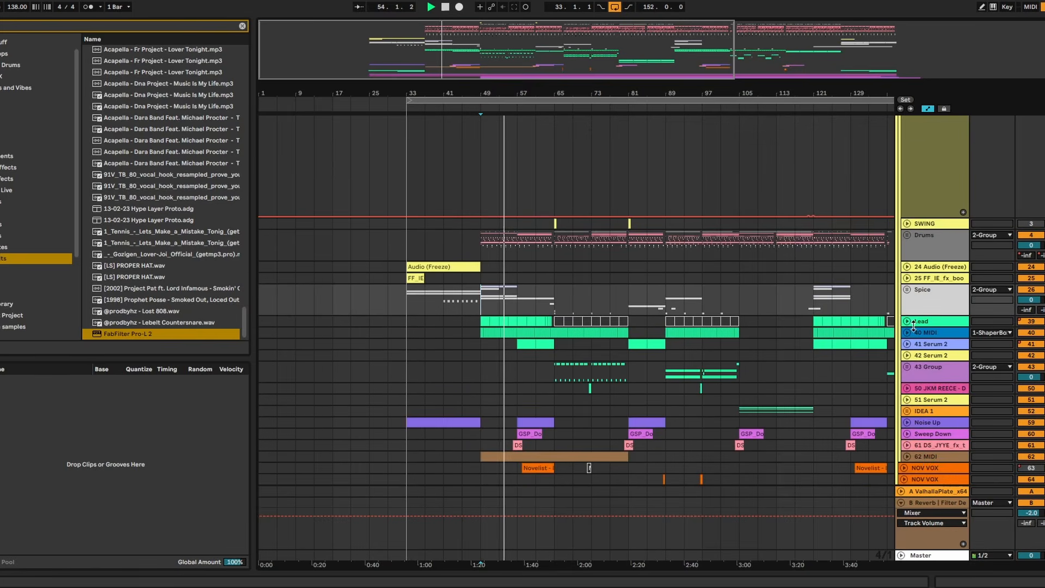
pyautogui.scroll(-2, 914, 325)
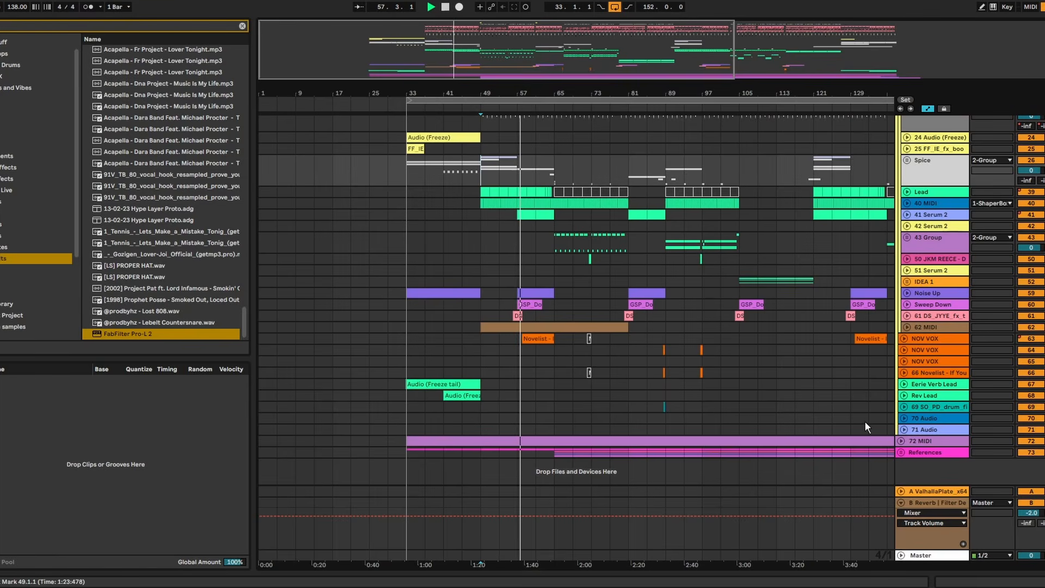
pyautogui.scroll(15, 803, 350)
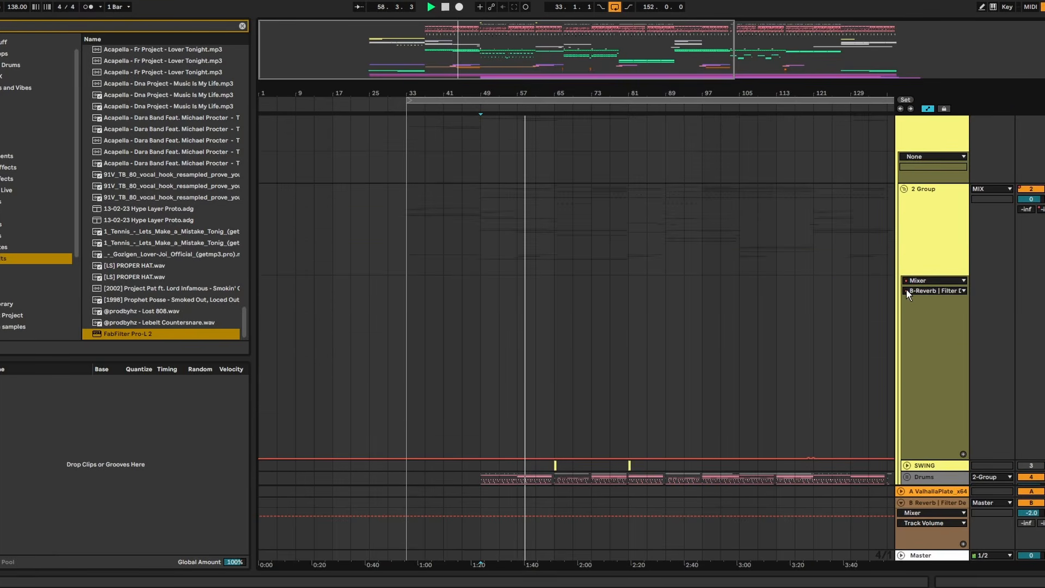
pyautogui.scroll(-15, 906, 290)
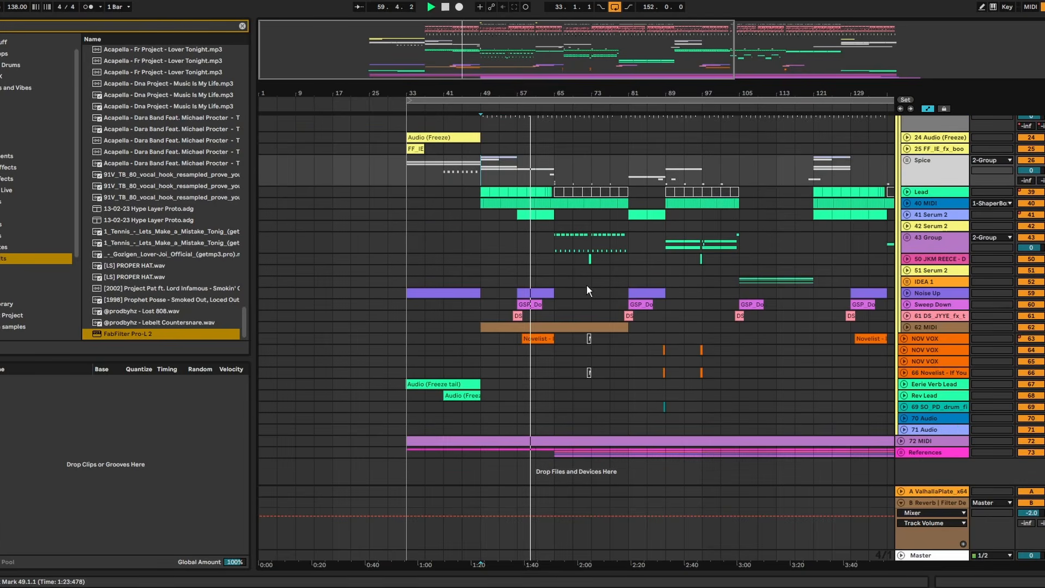
# - Unfold the first NOV VOX track and show its Track Volume automation lane
pyautogui.click(906, 339)
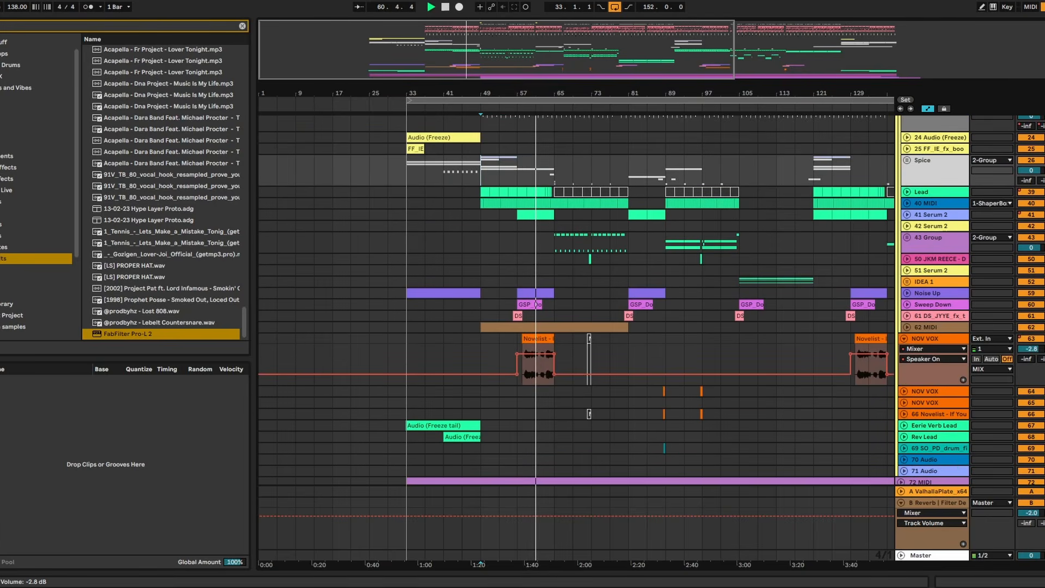
pyautogui.rightClick(1022, 354)
pyautogui.press('Escape')
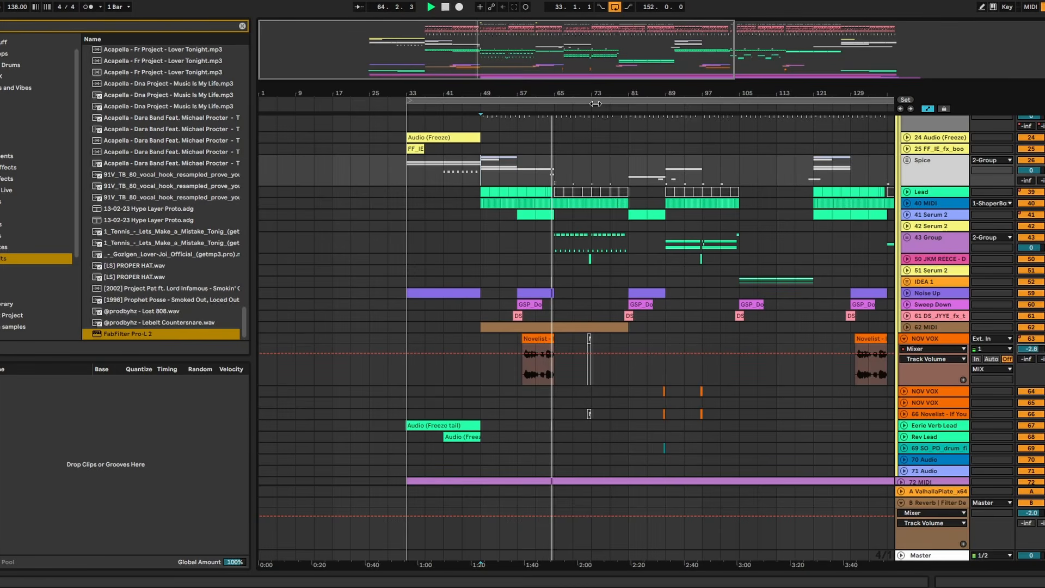
# - Open FabFilter Pro-Q 4 on the Master and examine the mix's spectrum against the sidechain signal during playback
pyautogui.moveTo(593, 93); pyautogui.dragTo(506, 126)
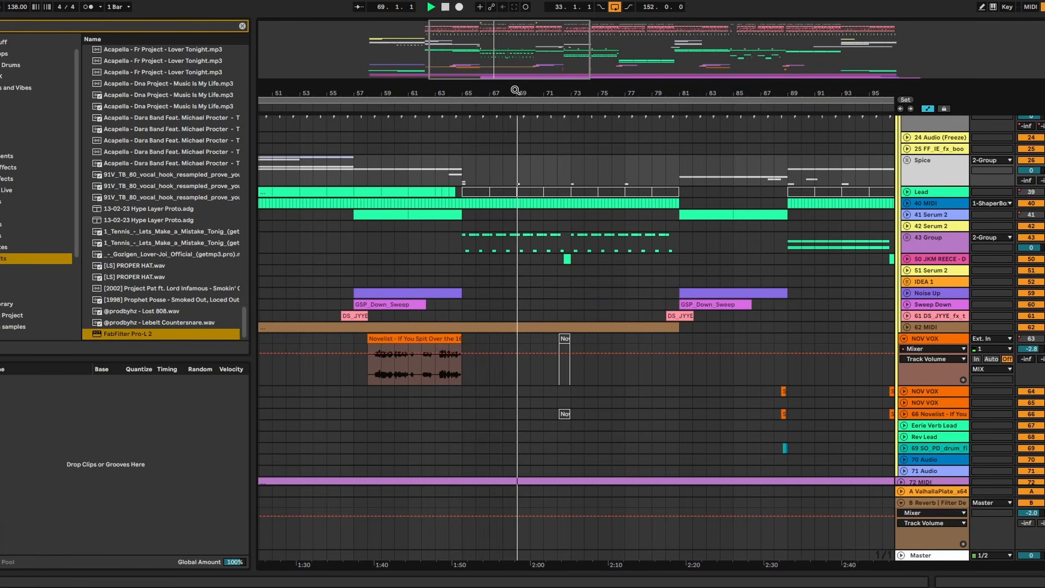
pyautogui.scroll(-2, 932, 422)
pyautogui.doubleClick(931, 552)
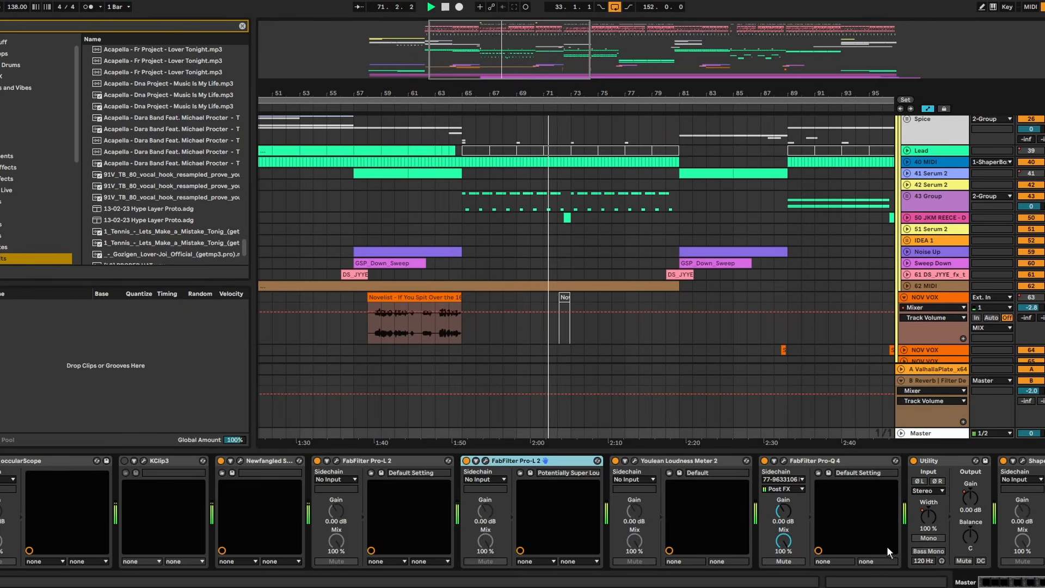
pyautogui.click(783, 461)
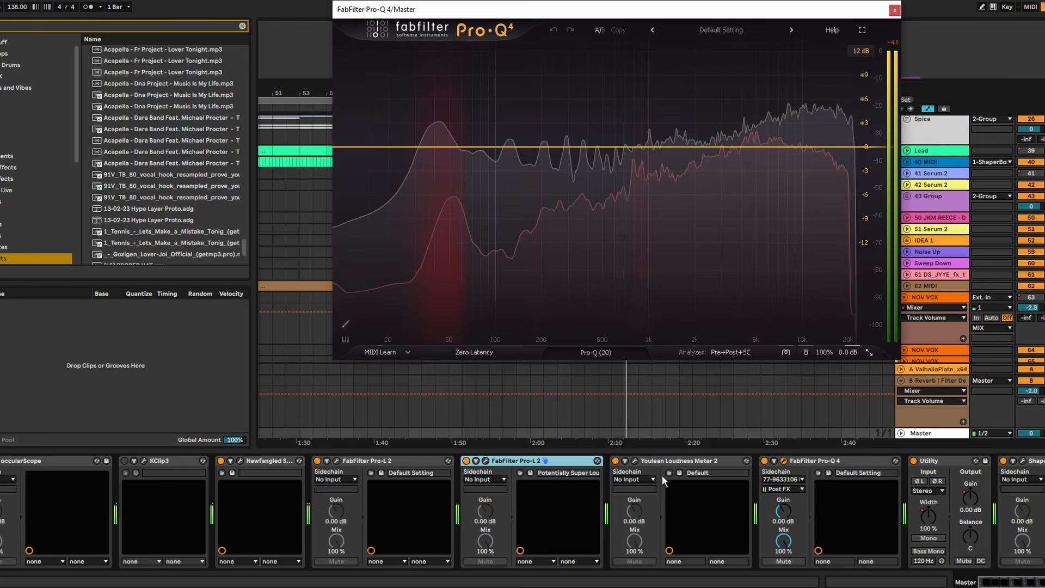
pyautogui.click(938, 434)
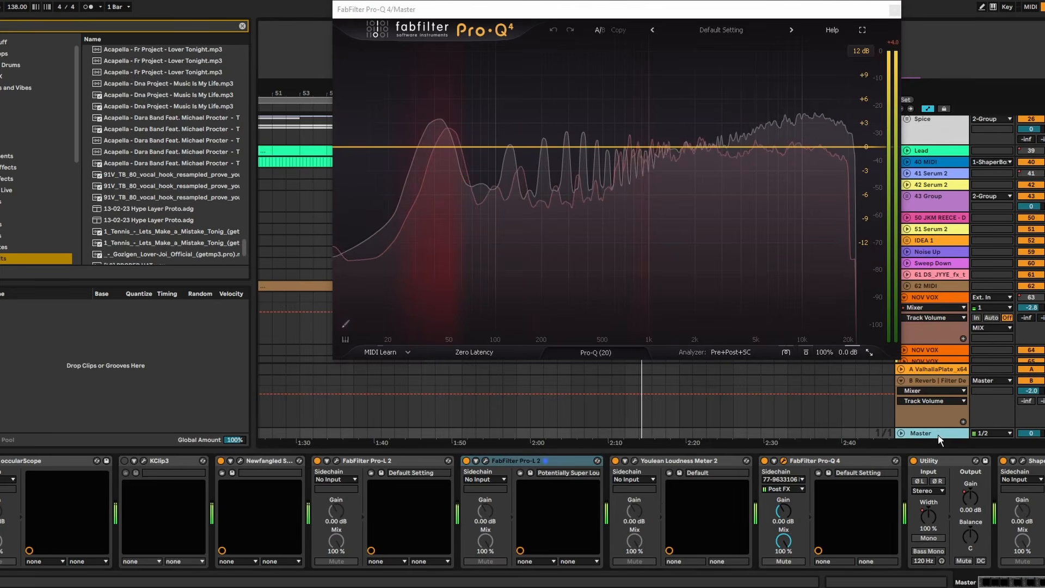
pyautogui.click(928, 453)
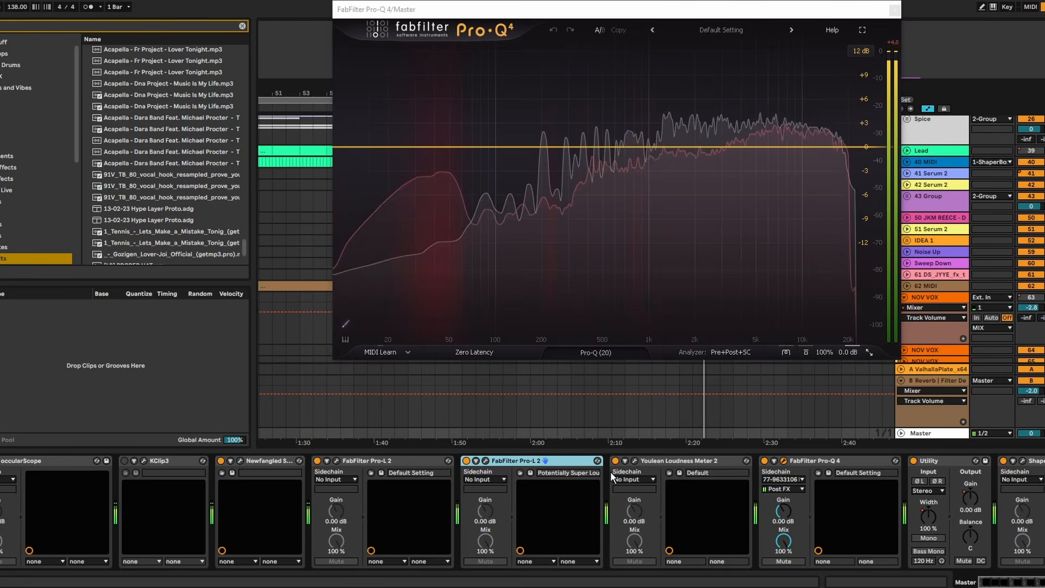
pyautogui.hscroll(2, 522, 511)
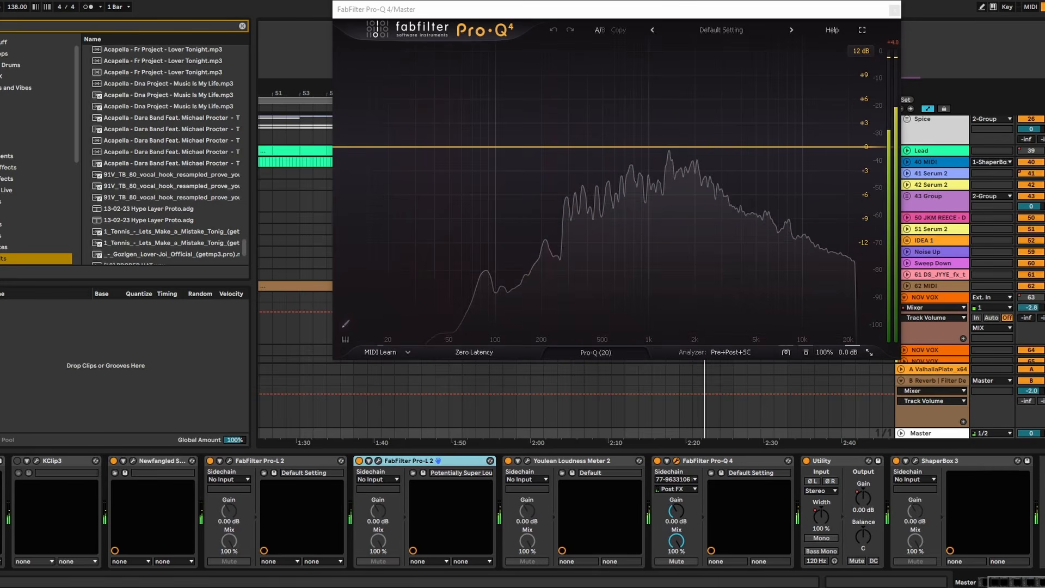
# - Switch the Master Pro-Q 4's sidechain source to 75-Soloman - Bokeh Creeper and compare its spectrum with the mix from bar 65
pyautogui.click(674, 479)
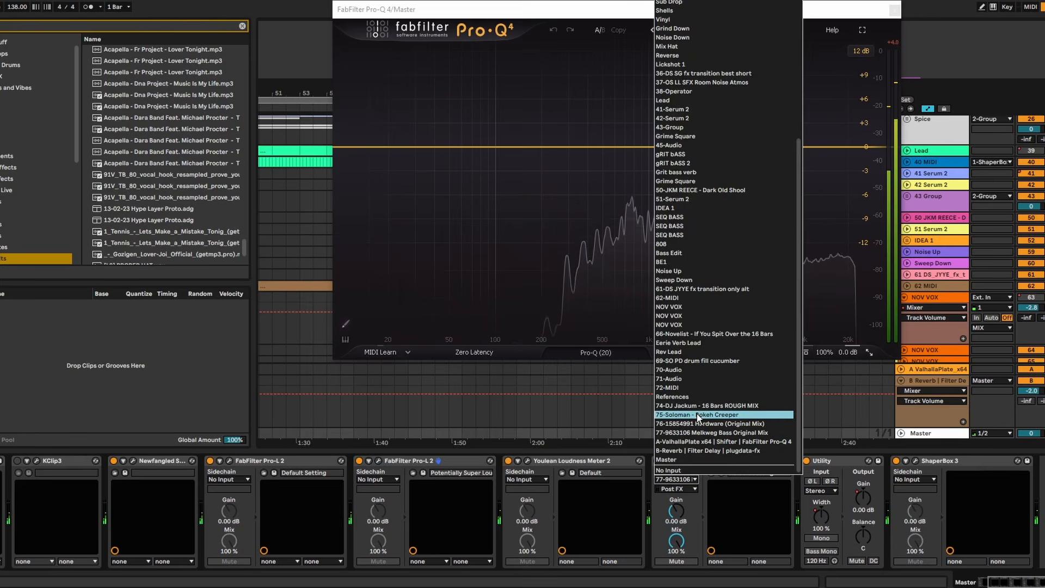
pyautogui.press('Escape')
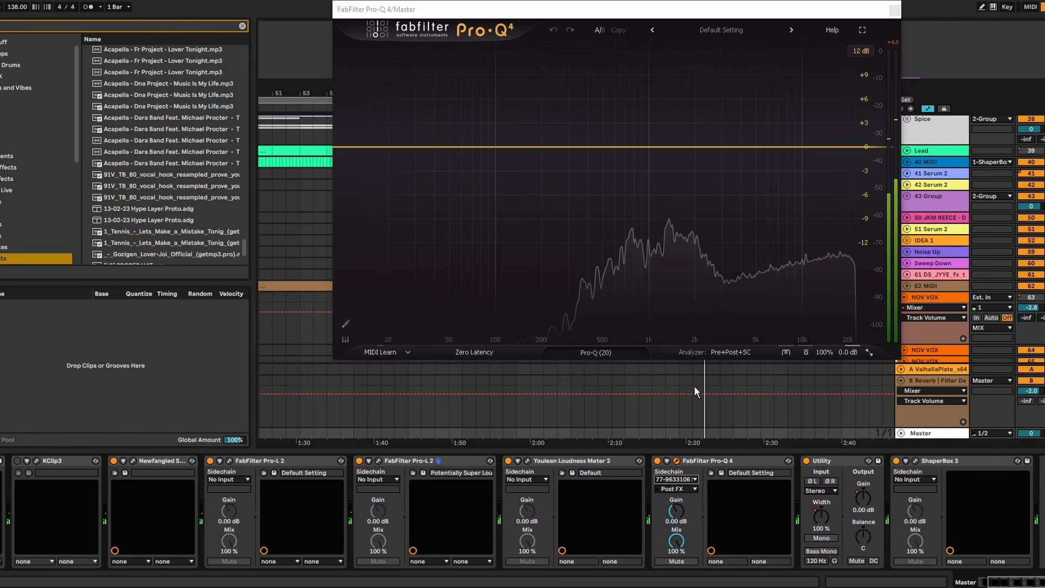
pyautogui.moveTo(516, 16)
pyautogui.mouseDown()
pyautogui.moveTo(508, 56)
pyautogui.moveTo(524, 333)
pyautogui.moveTo(467, 330)
pyautogui.moveTo(468, 356)
pyautogui.mouseUp()
pyautogui.click(466, 264)
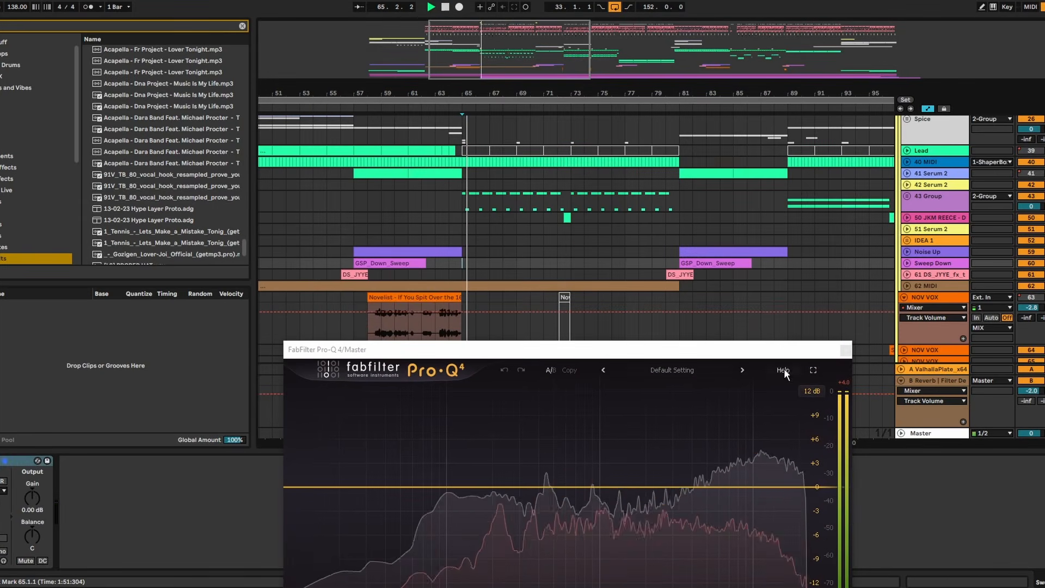
pyautogui.moveTo(746, 353); pyautogui.dragTo(645, 133)
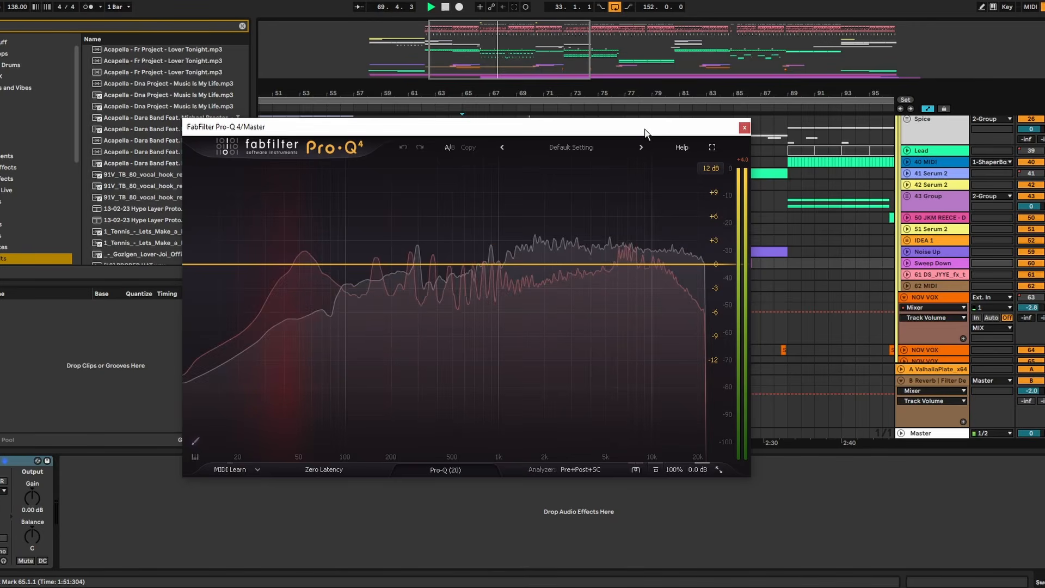
pyautogui.click(745, 127)
pyautogui.scroll(-3, 887, 325)
pyautogui.press('space')
# - Set the sidechain source of Pro-Q 4 on the Master to 77-9633106 Melkweg Bass Original Mix
pyautogui.click(948, 434)
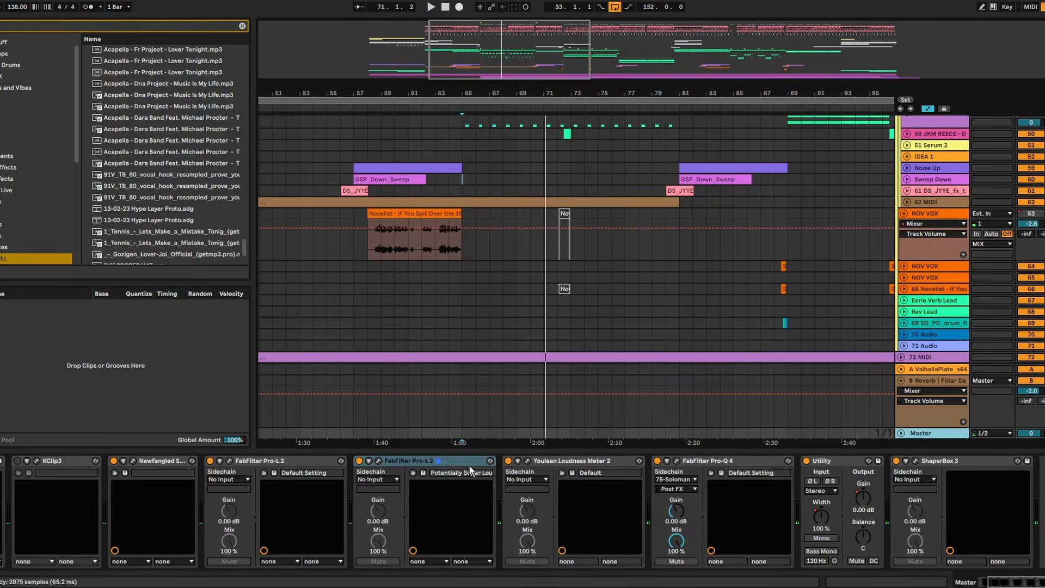
pyautogui.click(688, 480)
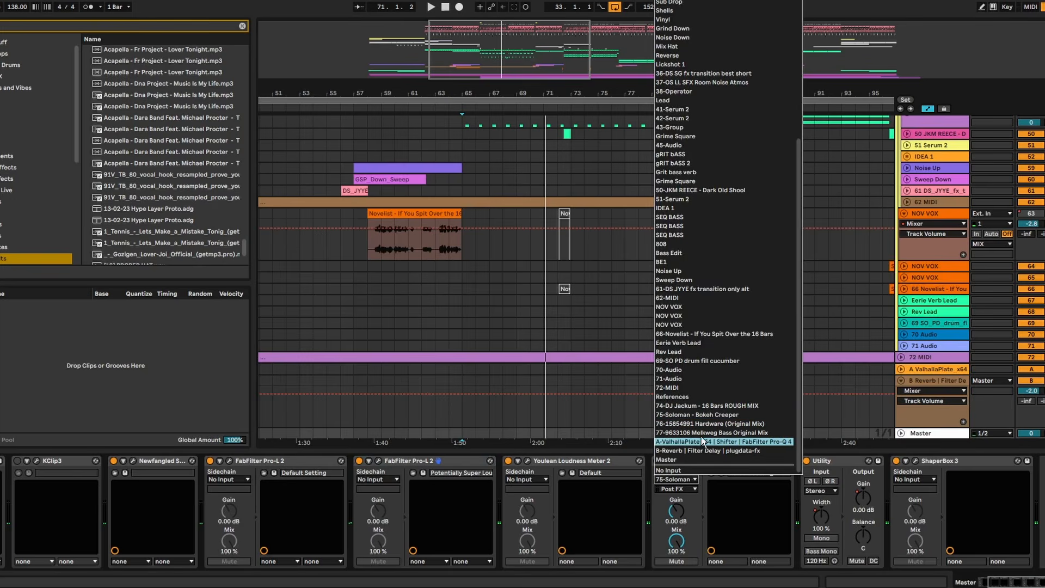
pyautogui.click(723, 426)
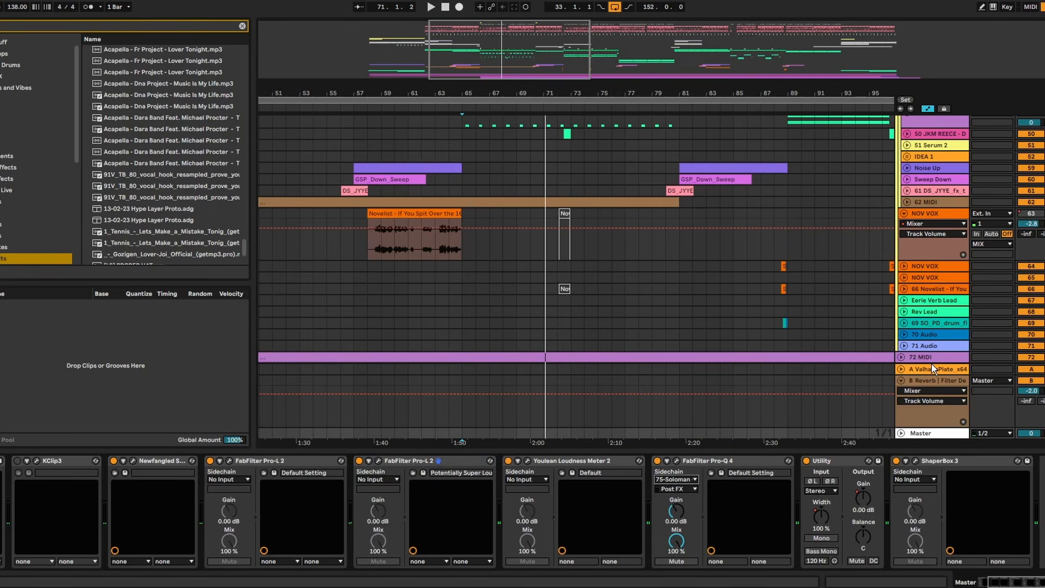
# - Unfold the References group and check the Melkweg Bass reference's loudness in its Youlean Loudness Meter 2
pyautogui.scroll(-3, 840, 305)
pyautogui.click(902, 330)
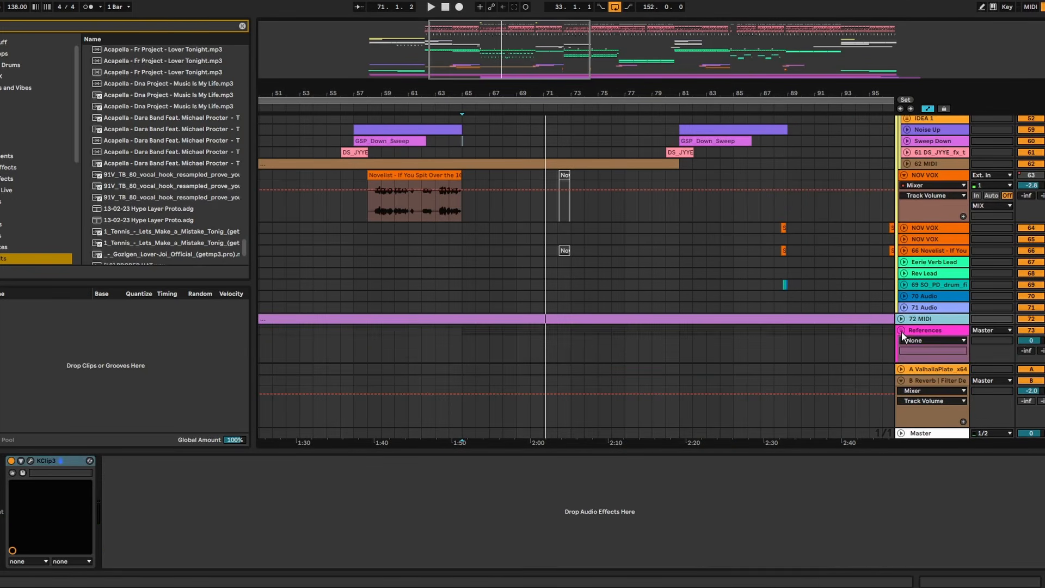
pyautogui.scroll(-10, 899, 327)
pyautogui.click(935, 278)
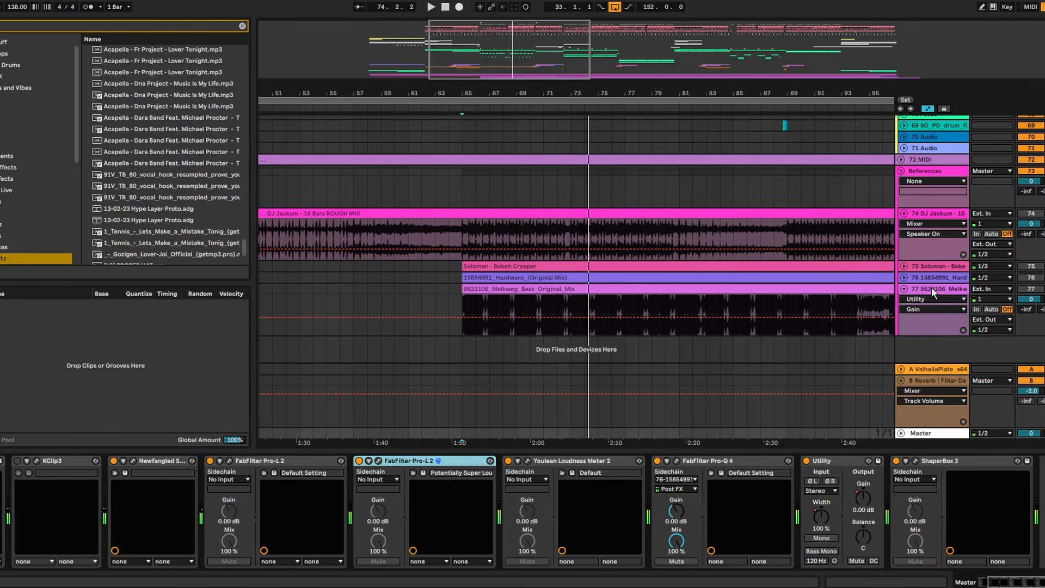
pyautogui.click(945, 289)
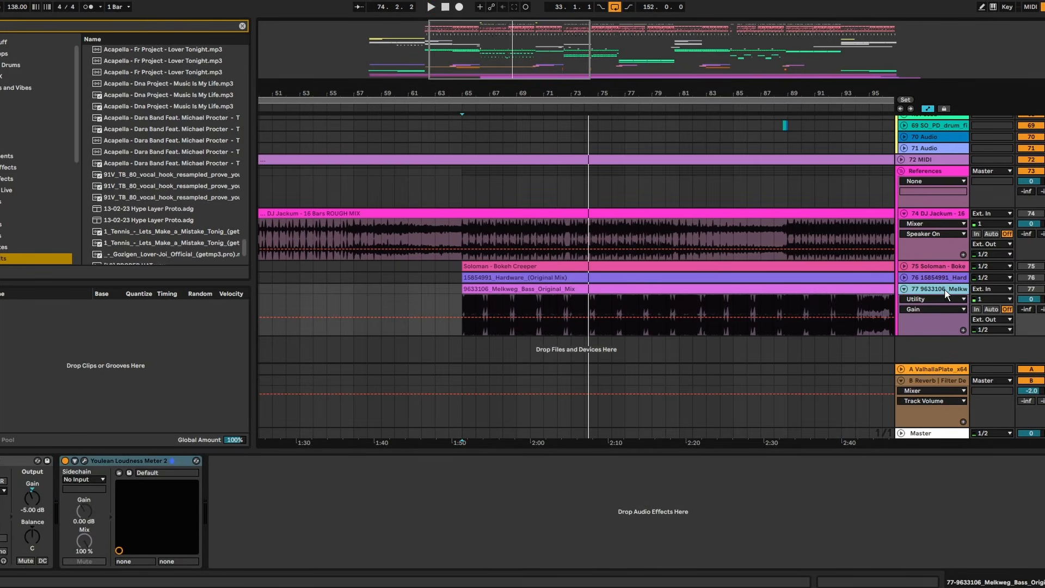
pyautogui.click(1032, 290)
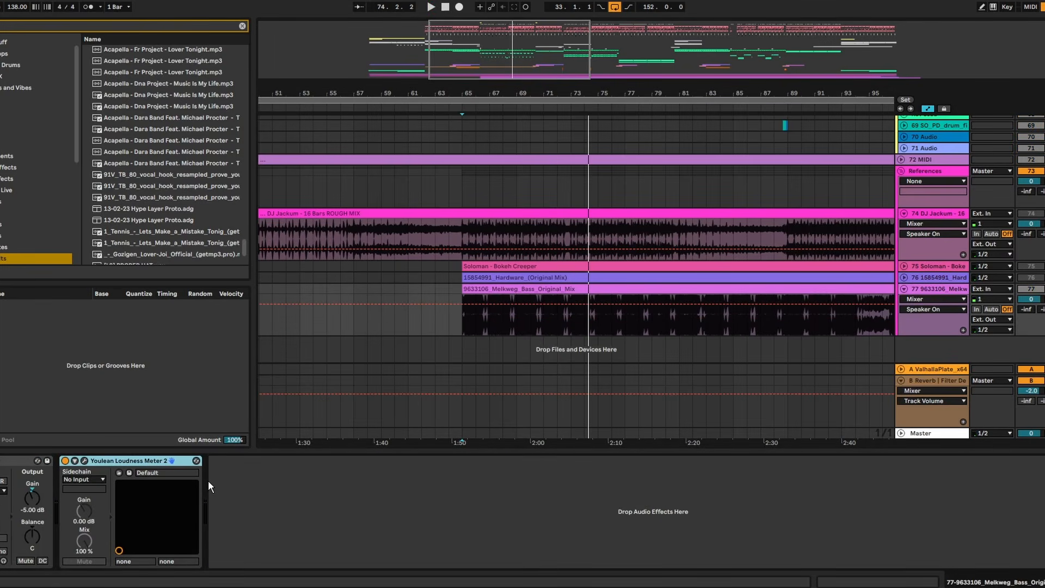
pyautogui.click(85, 462)
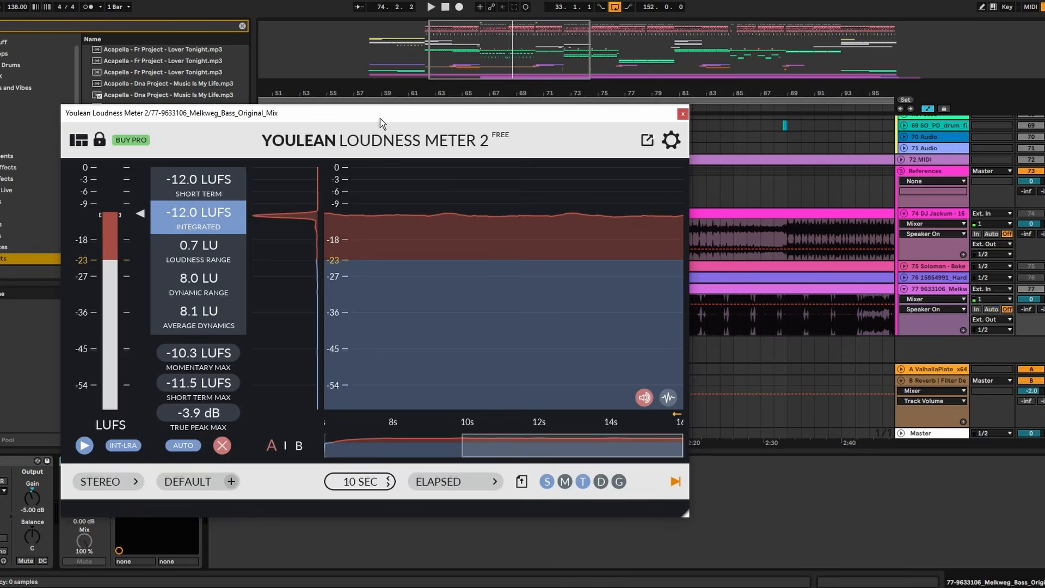
pyautogui.moveTo(381, 122); pyautogui.dragTo(537, 414)
# - Place the playback start at bar 65 and remove the bell band from Pro-Q 4 on the Master
pyautogui.click(469, 289)
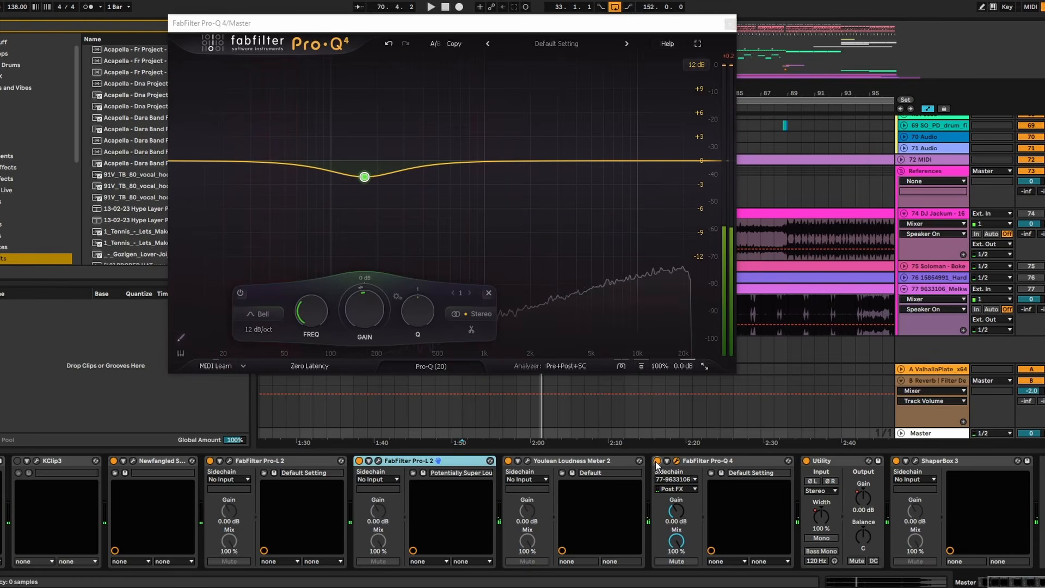
pyautogui.click(709, 463)
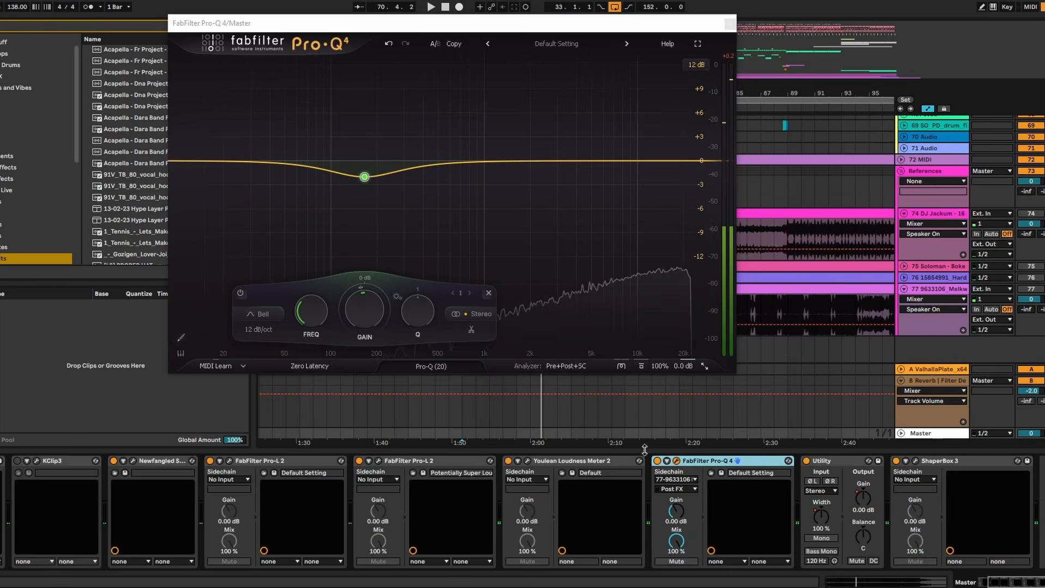
pyautogui.hotkey('ctrl', 'alt', 'p')
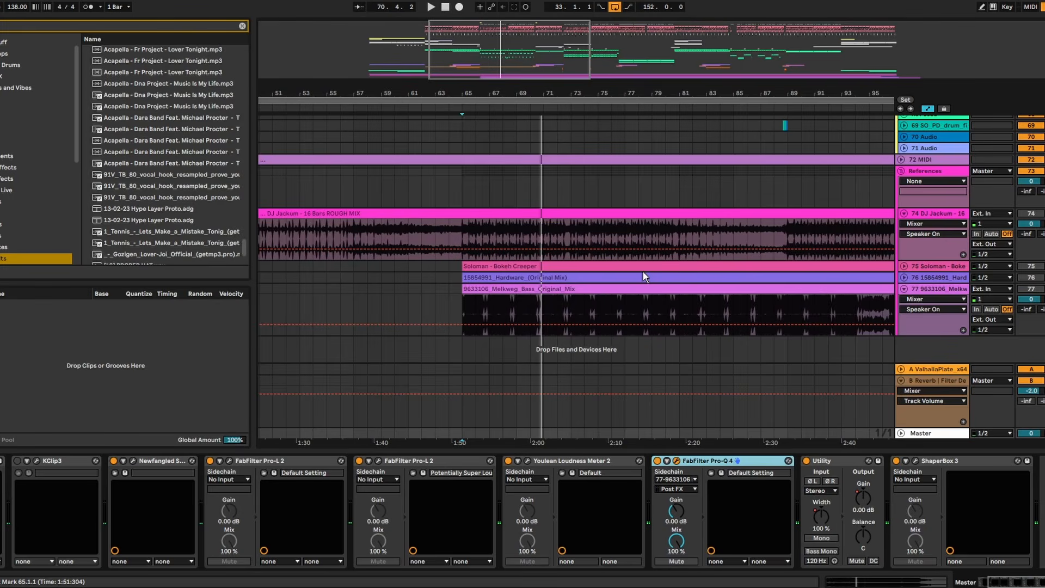
pyautogui.press('Delete')
pyautogui.hotkey('ctrl', 'z')
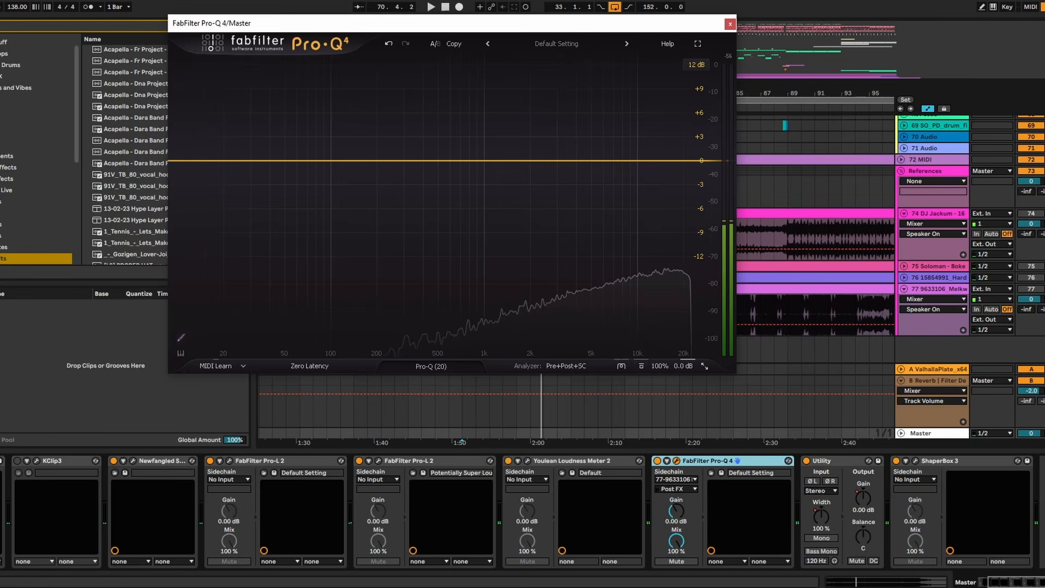
# - Play from bar 65 and compare the mix's spectrum with the Melkweg Bass reference in the Master's Pro-Q 4
pyautogui.press('space')
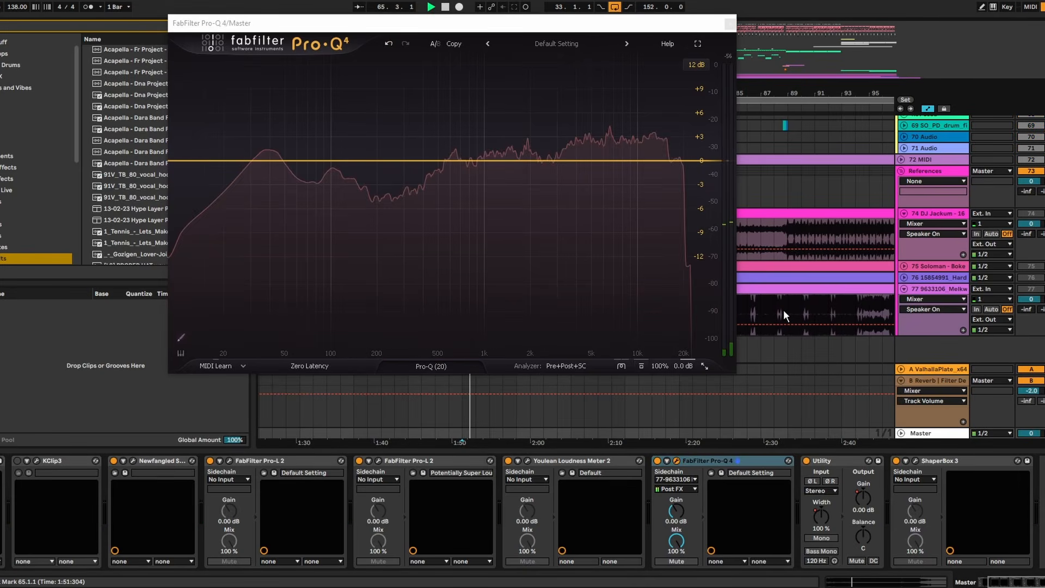
pyautogui.press('space')
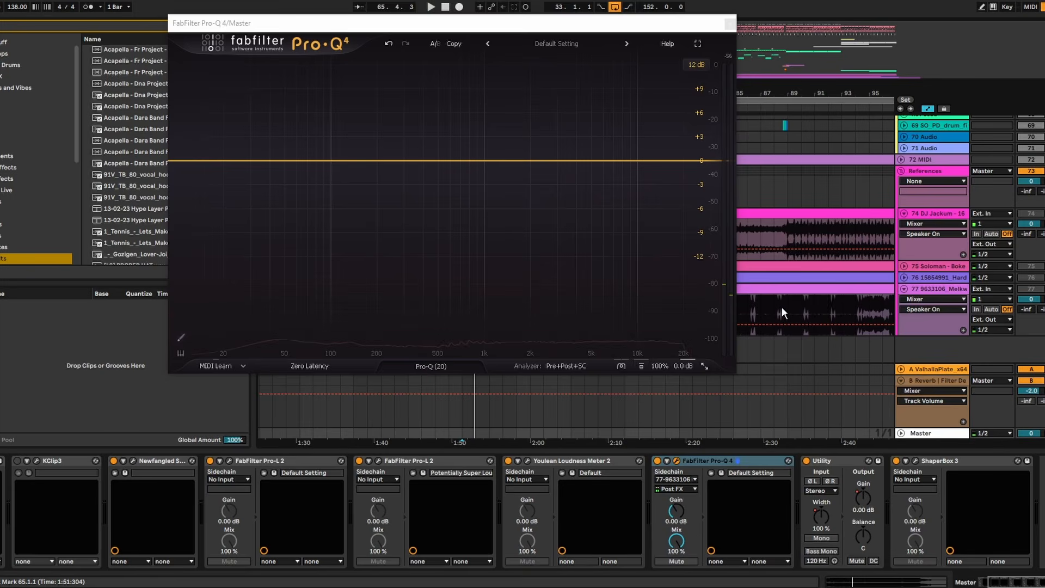
pyautogui.moveTo(551, 34); pyautogui.dragTo(205, 50)
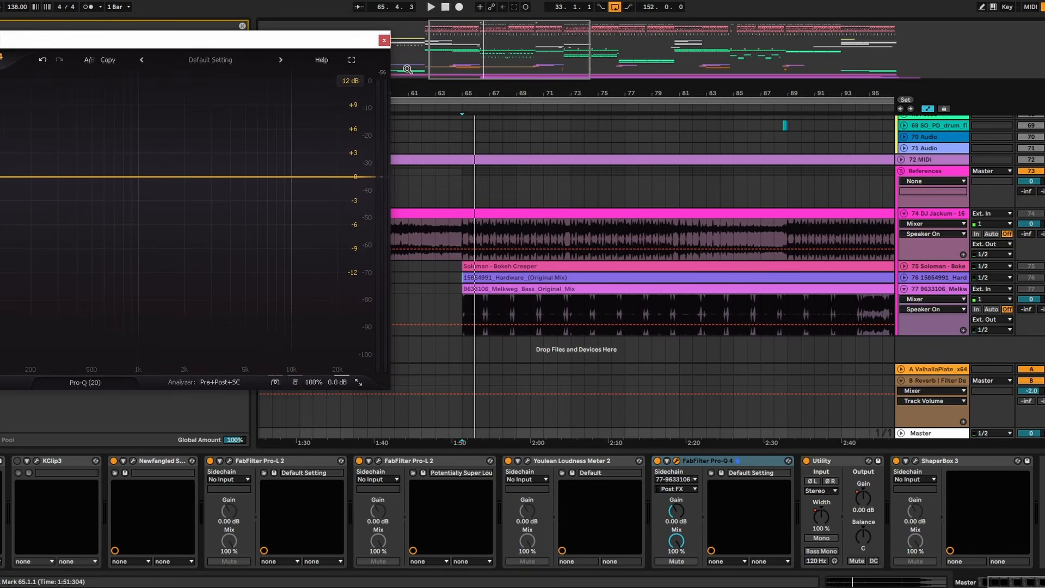
pyautogui.moveTo(499, 81); pyautogui.dragTo(648, 93)
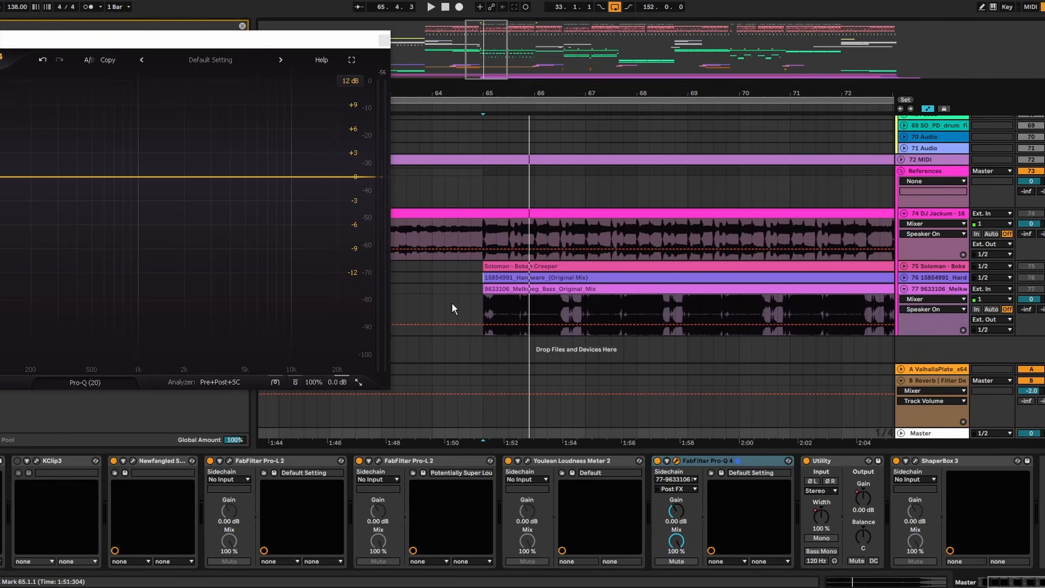
pyautogui.moveTo(520, 95); pyautogui.dragTo(518, 158)
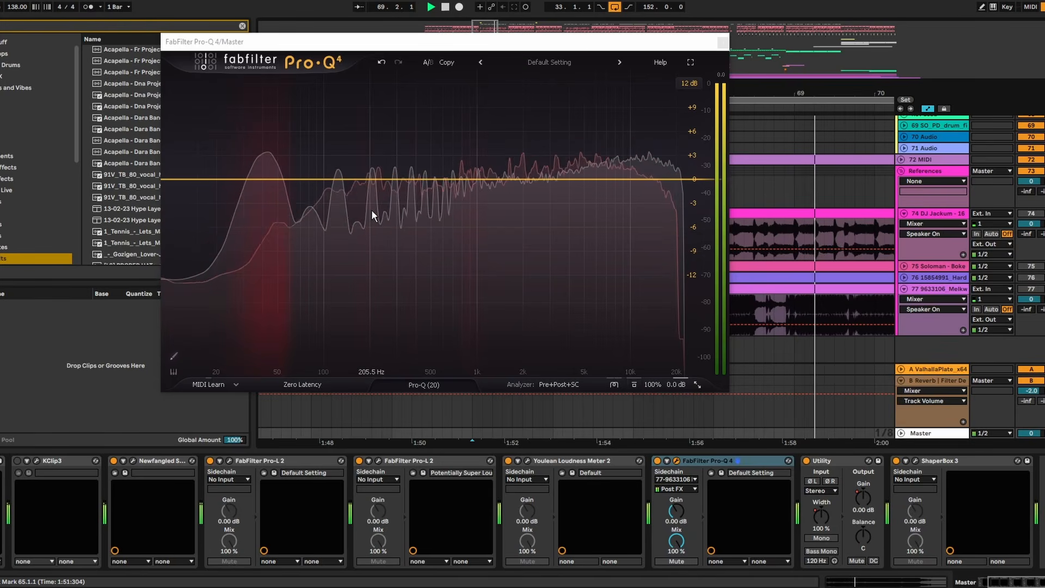
pyautogui.press('space')
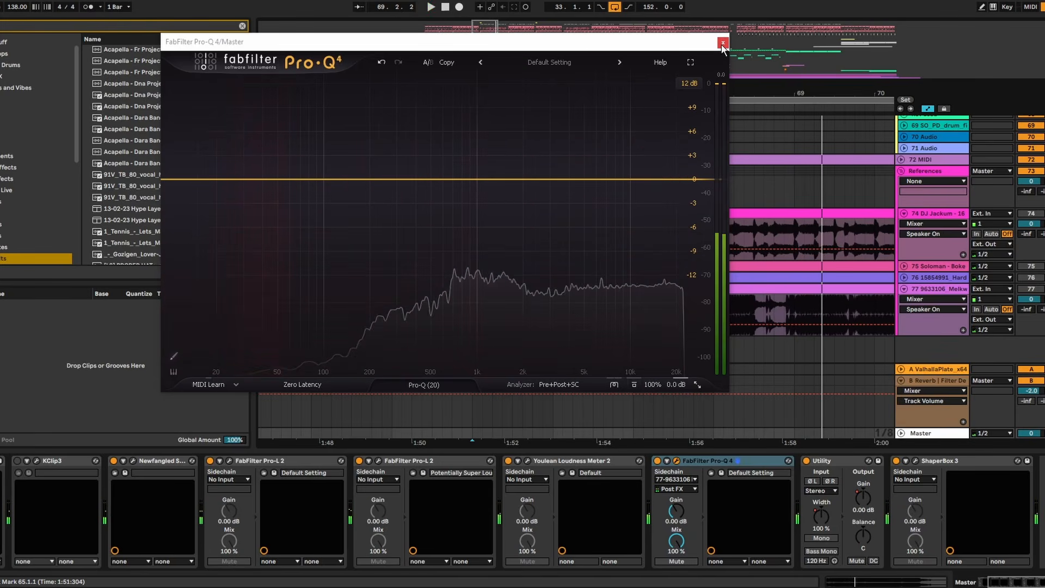
pyautogui.click(722, 43)
# - Search the browser for "pro q" and add a FabFilter Pro-Q 4 at the end of the 43 Group track's device chain
pyautogui.scroll(15, 576, 240)
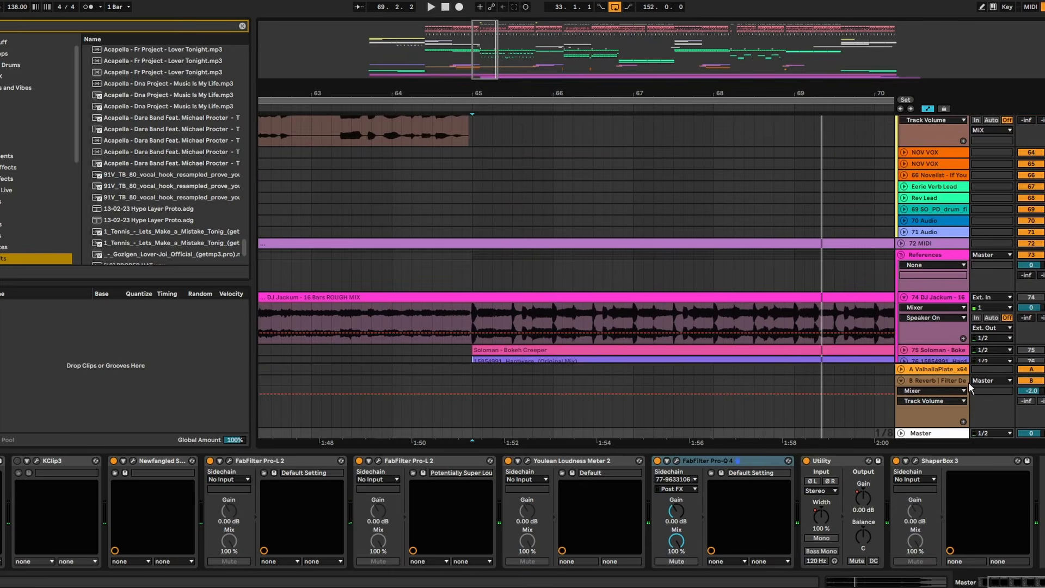
pyautogui.scroll(-5, 912, 262)
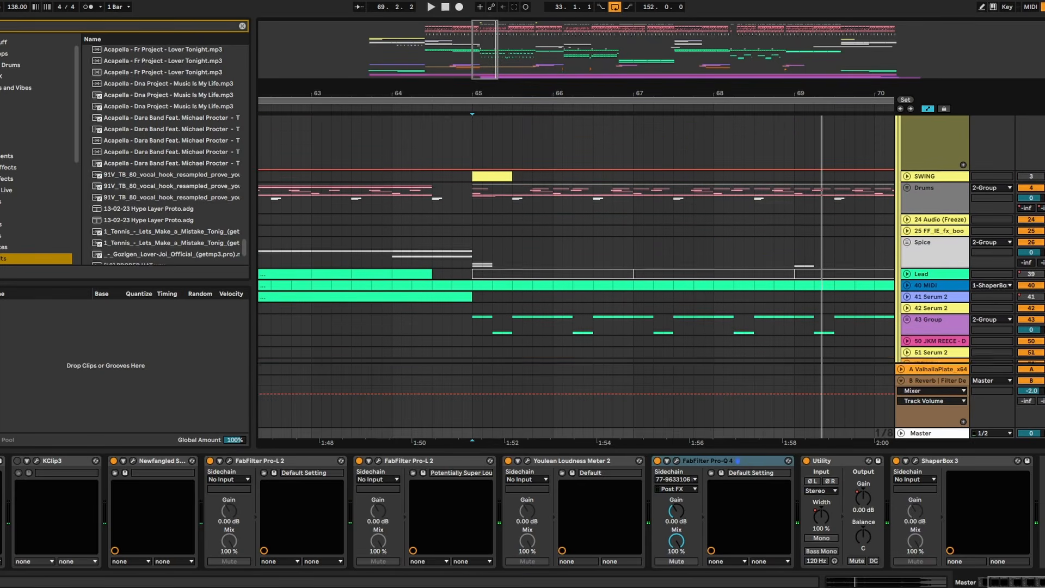
pyautogui.click(917, 204)
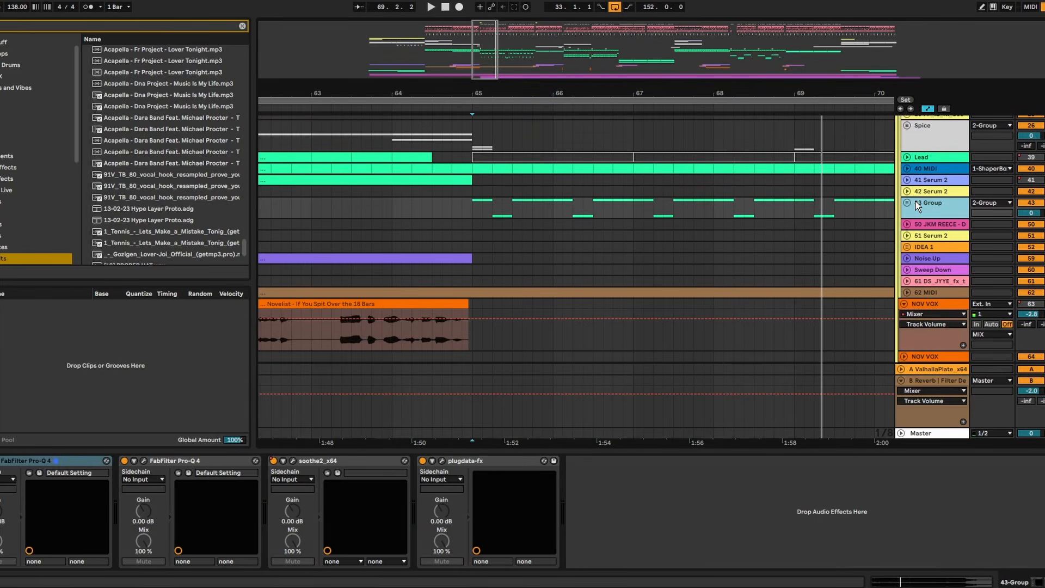
pyautogui.hotkey('ctrl', 'f')
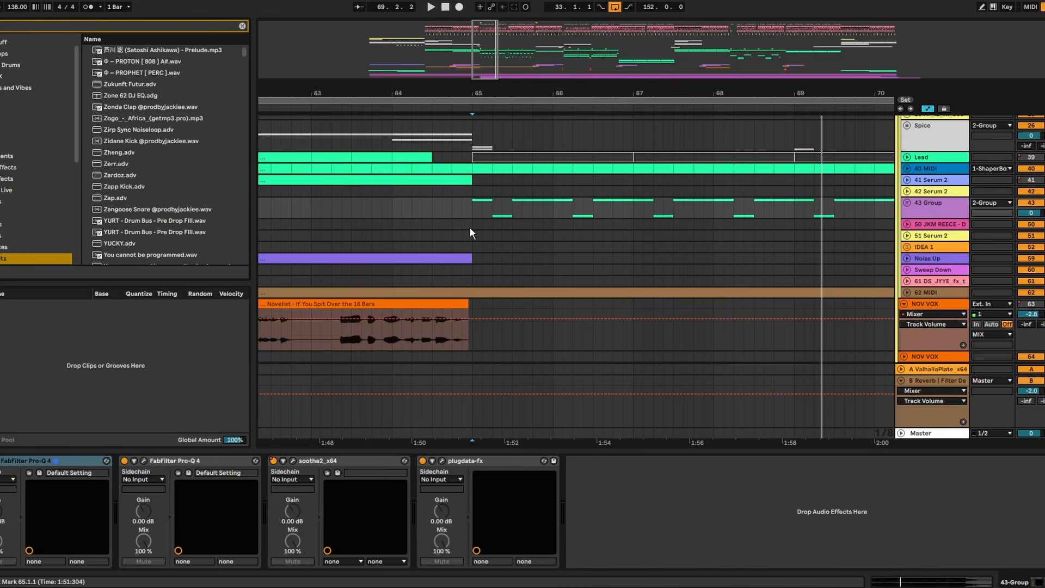
pyautogui.write('pro q')
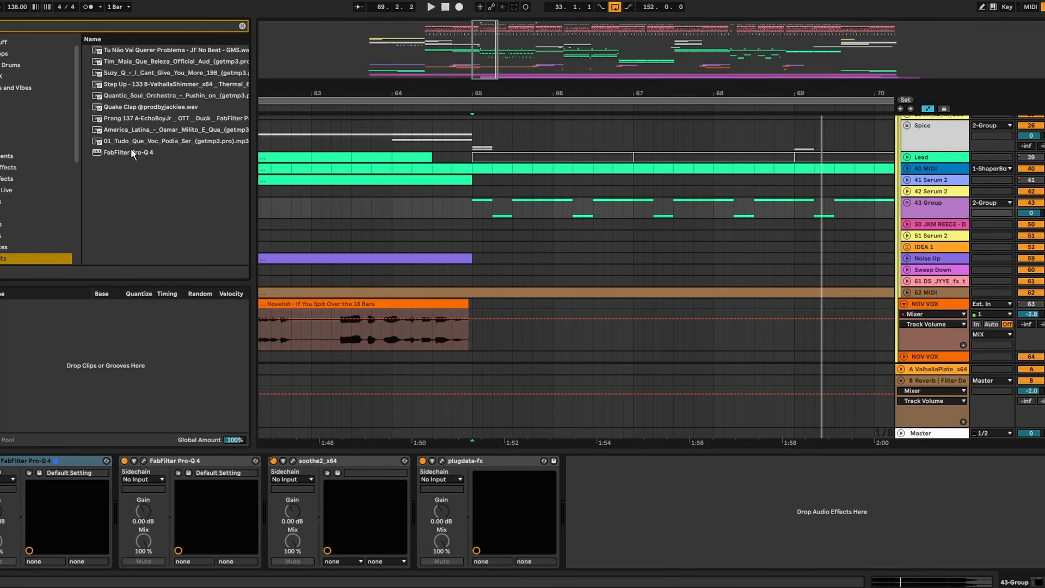
pyautogui.doubleClick(130, 152)
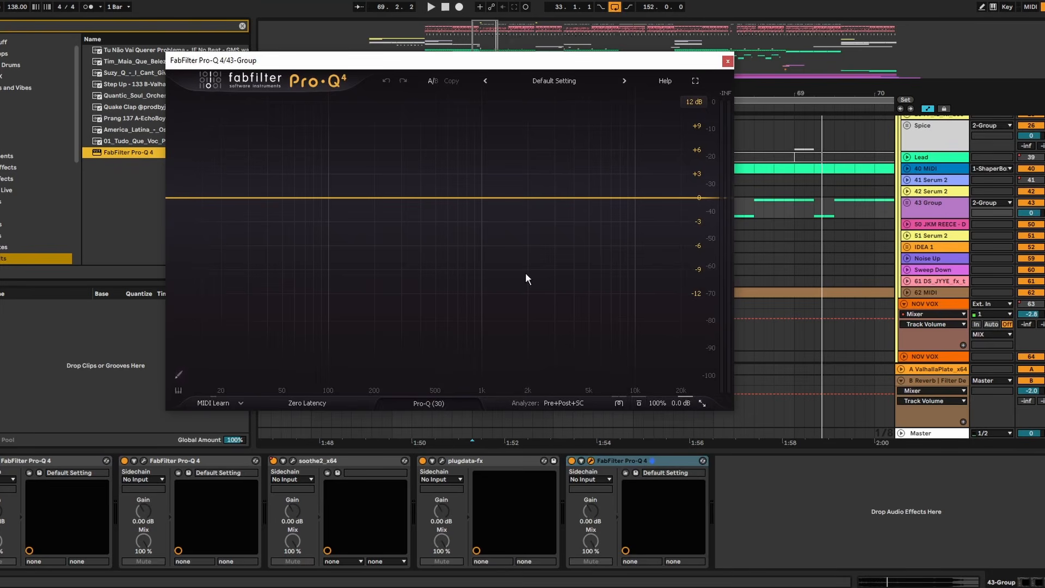
# - During playback, add a bell cut of about 2 dB near 150 Hz in the 43 Group's new Pro-Q 4
pyautogui.moveTo(520, 69); pyautogui.dragTo(562, 73)
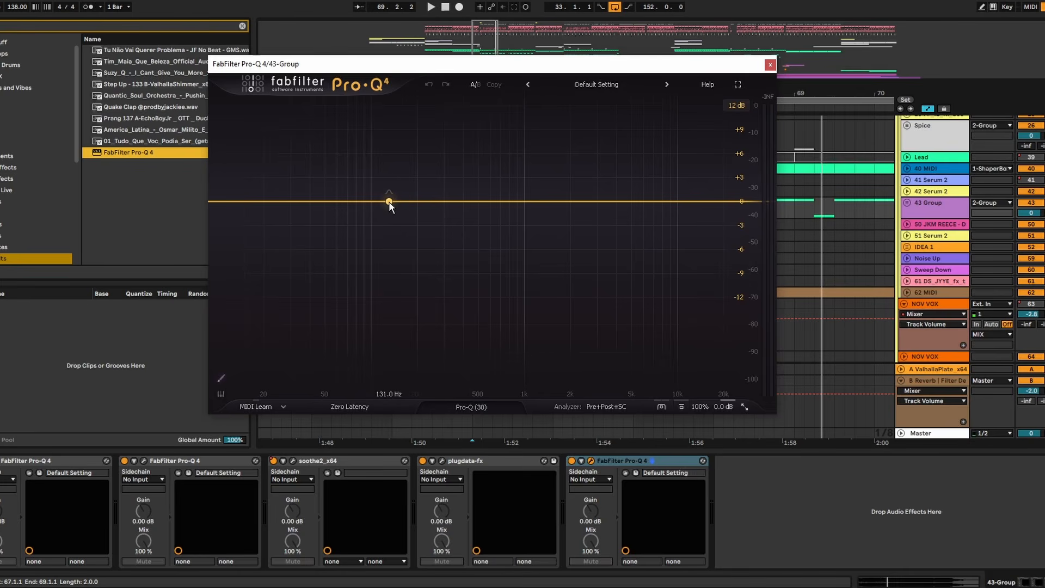
pyautogui.press('space')
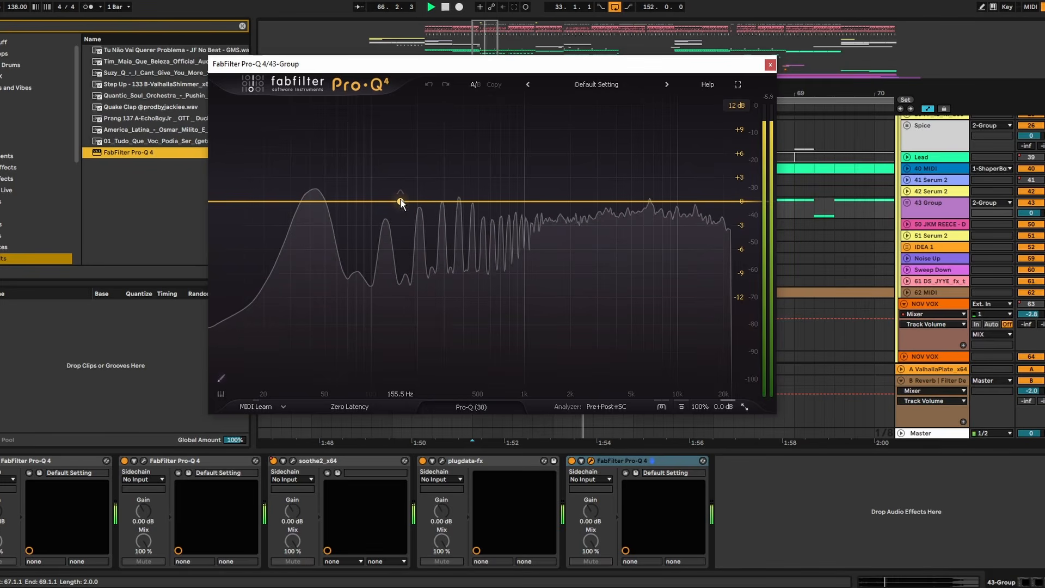
pyautogui.moveTo(396, 201)
pyautogui.mouseDown()
pyautogui.moveTo(408, 206)
pyautogui.moveTo(399, 217)
pyautogui.mouseUp()
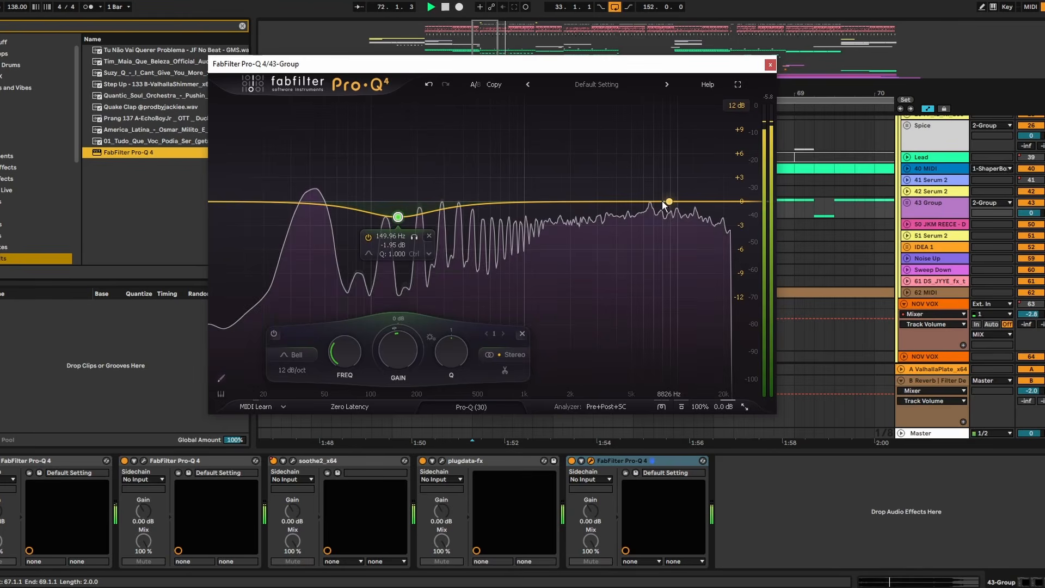
# - Add a narrow bell cut of about 2 dB near 6560 Hz with a Q of about 6.2, and close the equalizer
pyautogui.moveTo(646, 204); pyautogui.dragTo(659, 163)
pyautogui.scroll(5, 658, 164)
pyautogui.moveTo(671, 125); pyautogui.dragTo(661, 126)
pyautogui.moveTo(628, 348)
pyautogui.mouseDown()
pyautogui.moveTo(627, 375)
pyautogui.moveTo(615, 362)
pyautogui.mouseUp()
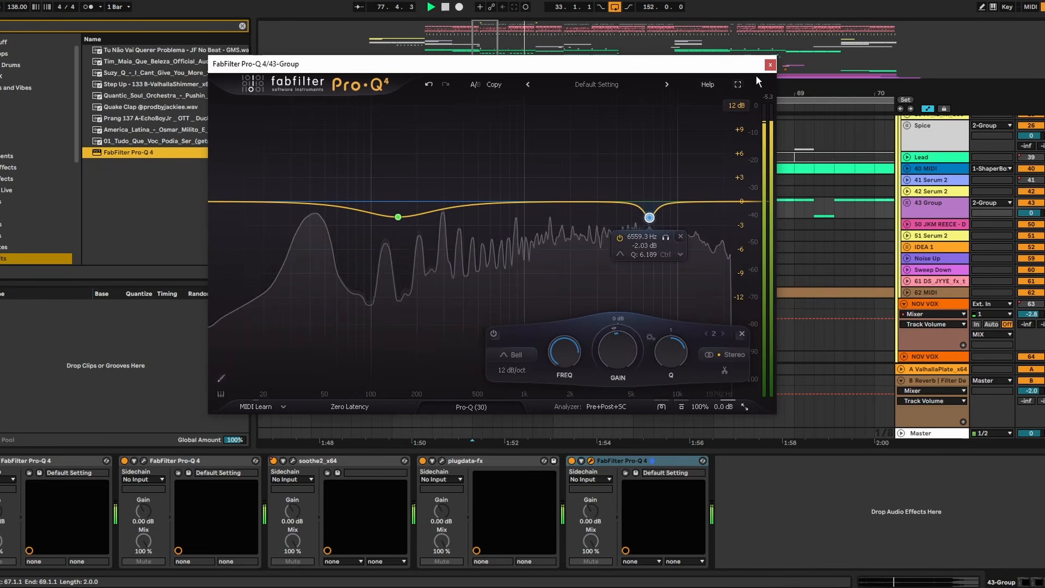
pyautogui.click(770, 65)
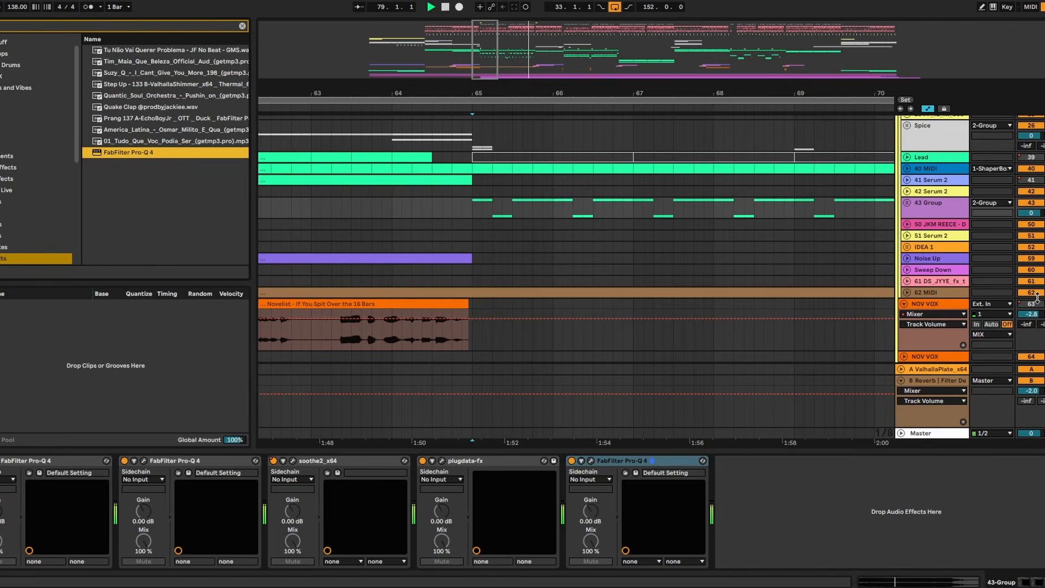
pyautogui.scroll(2, 762, 150)
pyautogui.scroll(10, 652, 240)
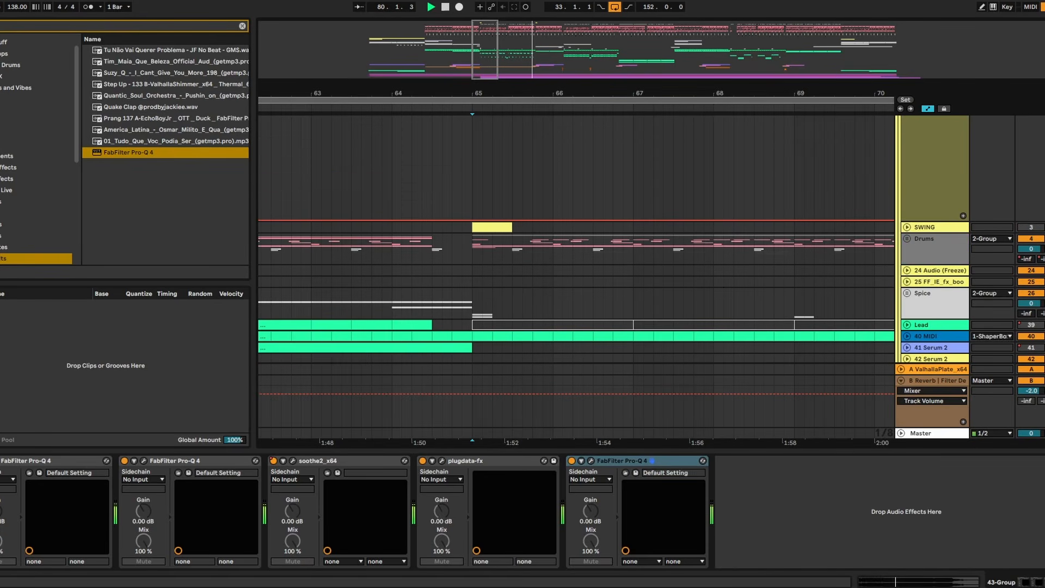
pyautogui.scroll(-15, 650, 193)
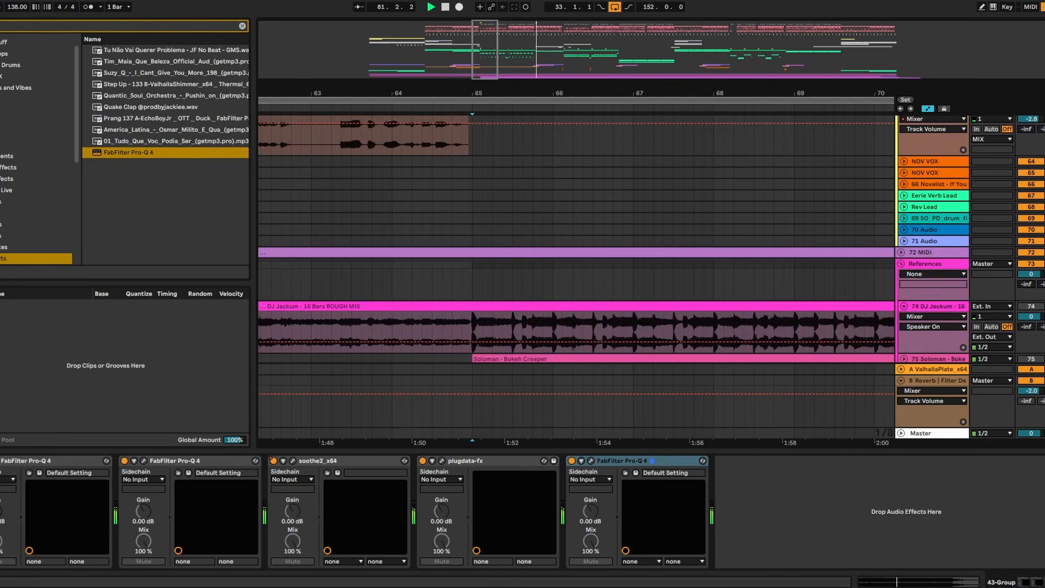
# - Play the transition into bar 65 from bar 64, bar 62 and bar 55 to check how the drop lands
pyautogui.click(401, 162)
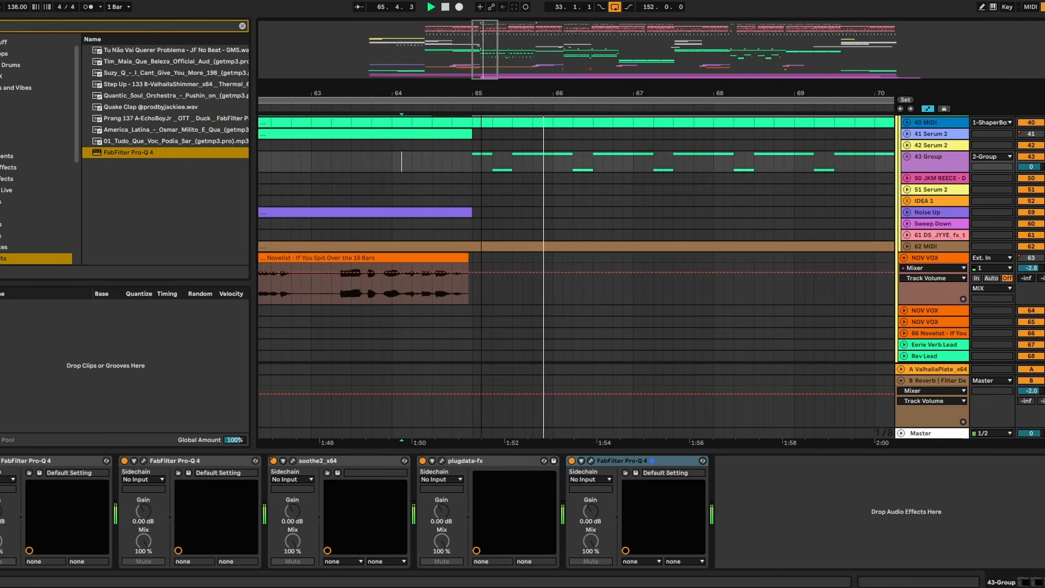
pyautogui.moveTo(474, 93); pyautogui.dragTo(560, 84)
pyautogui.click(388, 161)
pyautogui.press('space')
pyautogui.press('space')
pyautogui.scroll(6, 445, 174)
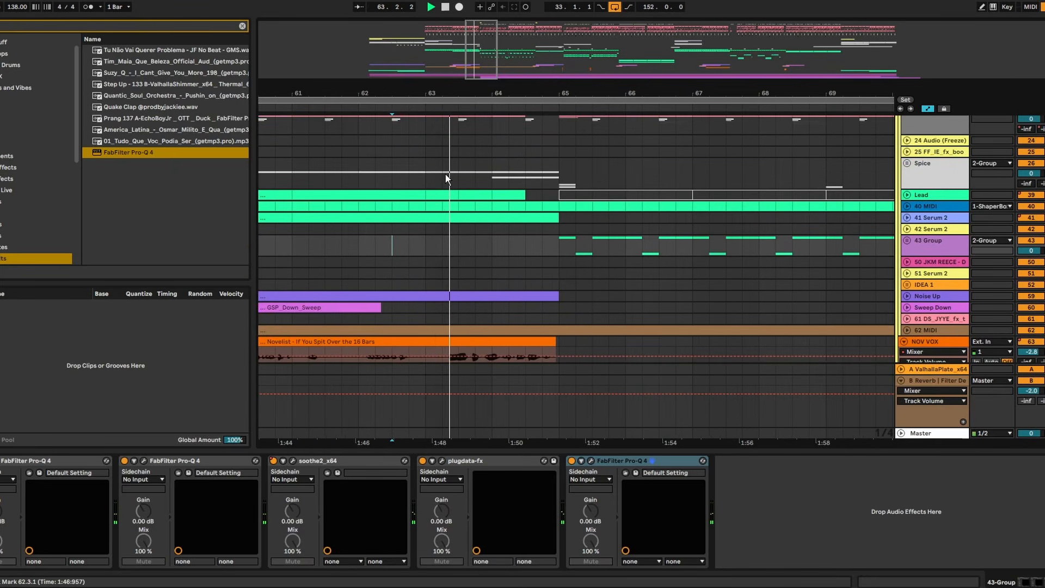
pyautogui.scroll(-7, 443, 173)
pyautogui.scroll(5, 485, 131)
pyautogui.moveTo(556, 88); pyautogui.dragTo(554, 90)
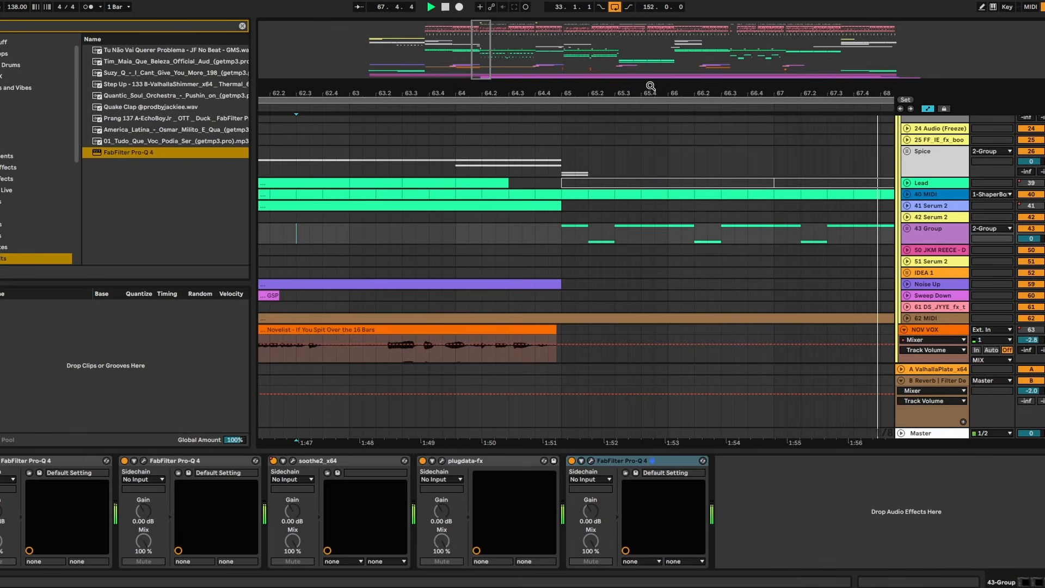
pyautogui.moveTo(650, 87); pyautogui.dragTo(649, 60)
pyautogui.scroll(-6, 609, 304)
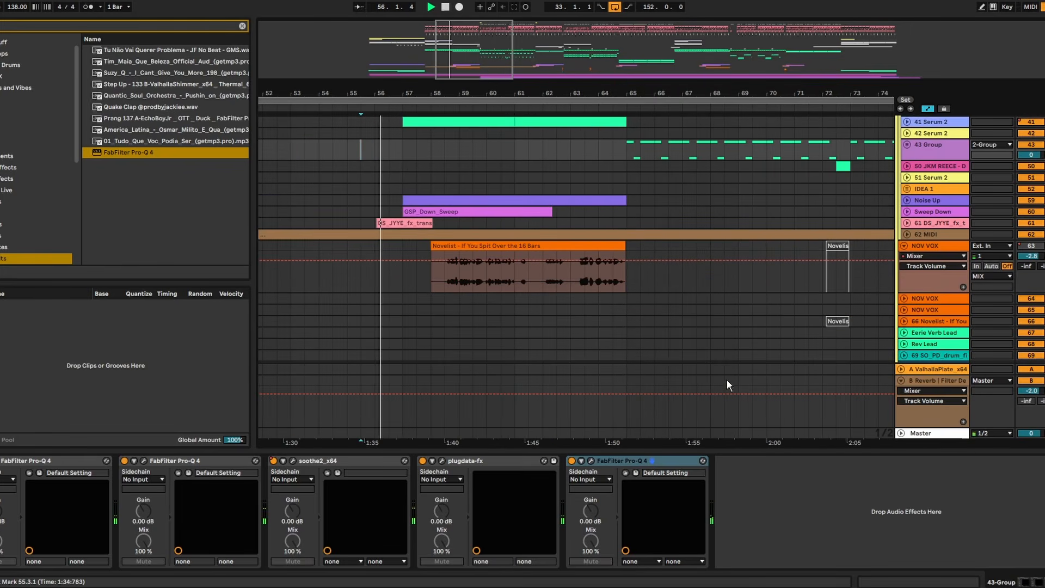
# - Hide the device chain and fold the References group
pyautogui.scroll(-3, 754, 437)
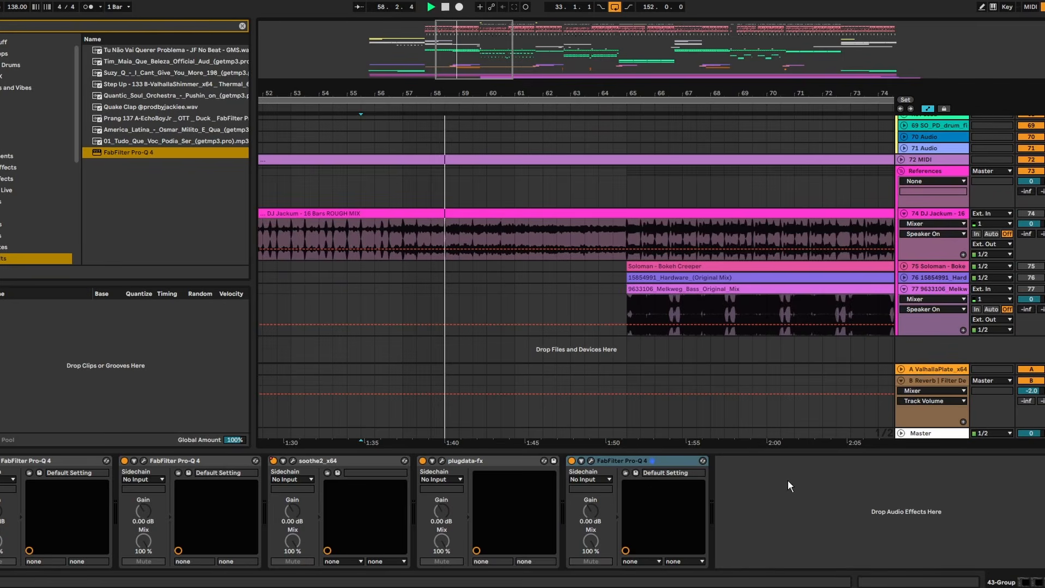
pyautogui.click(776, 452)
pyautogui.scroll(2, 776, 452)
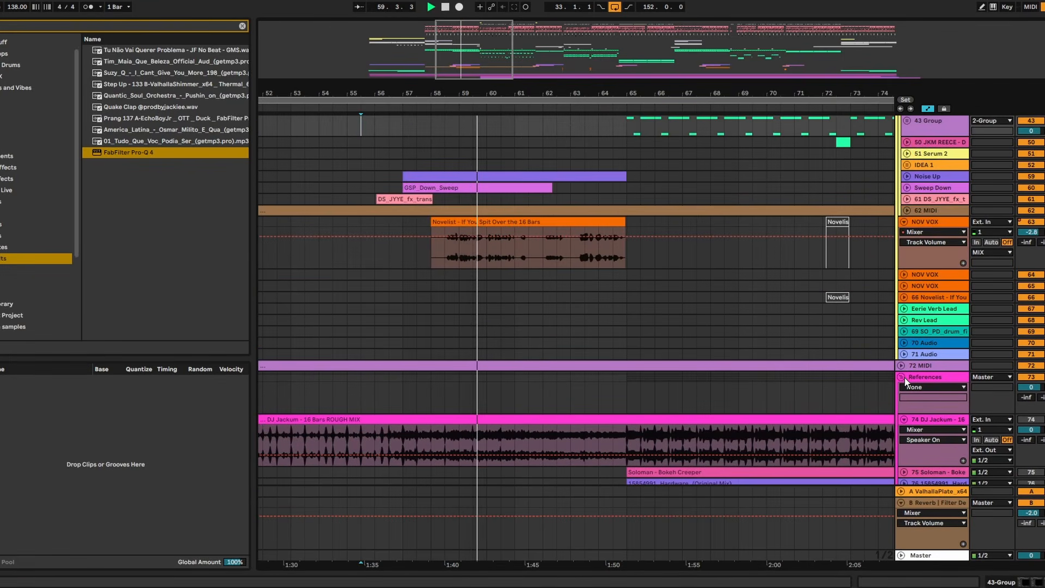
pyautogui.click(903, 377)
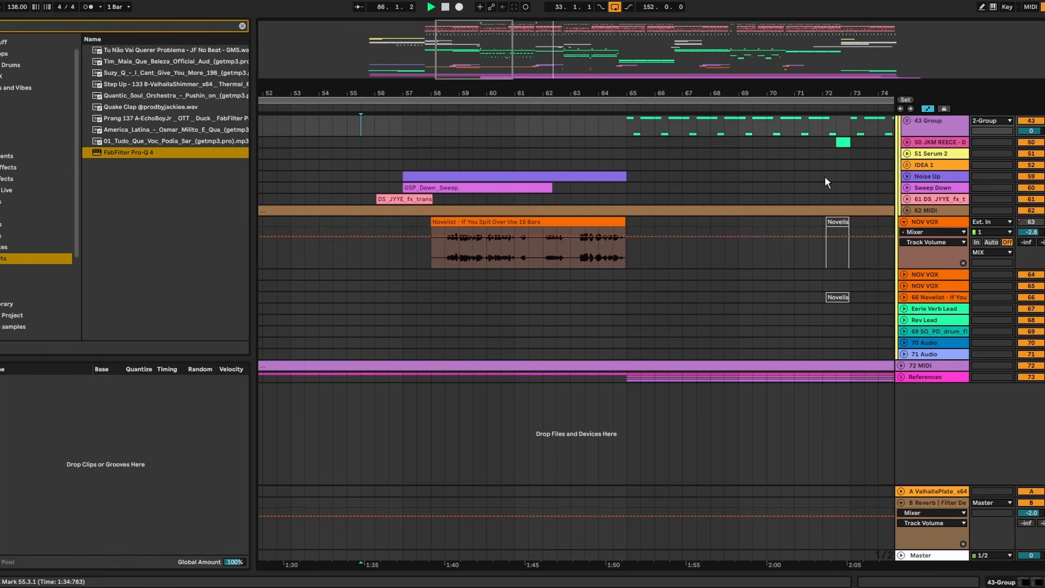
# - During playback past bar 89, inspect the gain reduction of the Master's second Pro-L 2 limiter and close it
pyautogui.moveTo(815, 92); pyautogui.dragTo(583, 74)
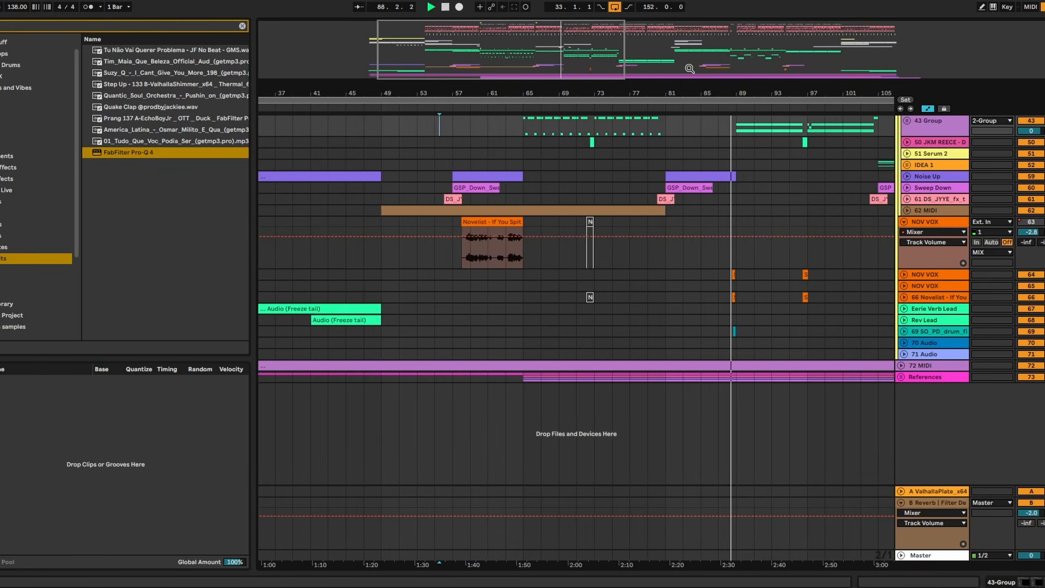
pyautogui.moveTo(689, 68); pyautogui.dragTo(751, 87)
pyautogui.scroll(5, 766, 180)
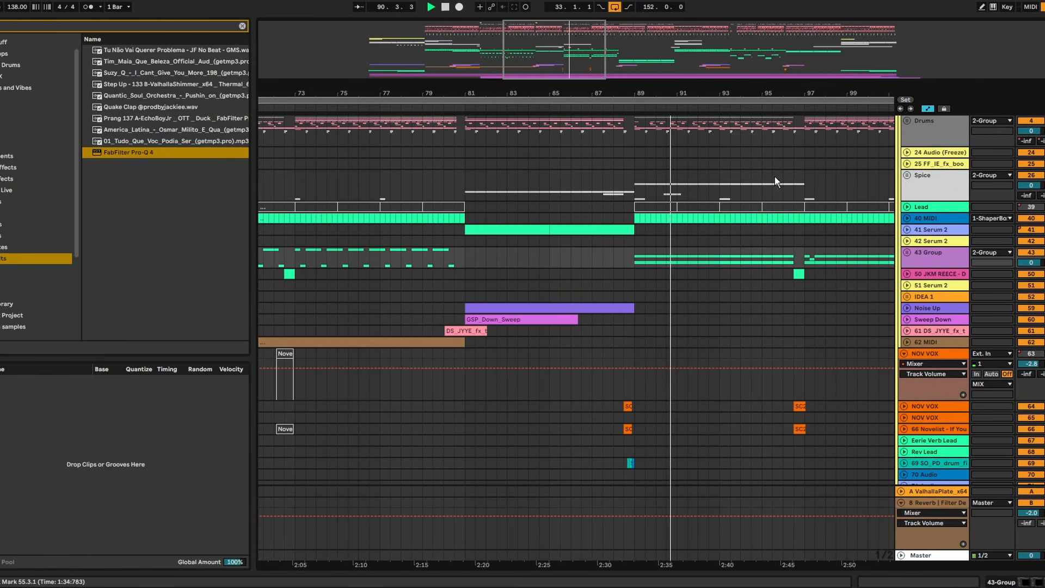
pyautogui.doubleClick(944, 556)
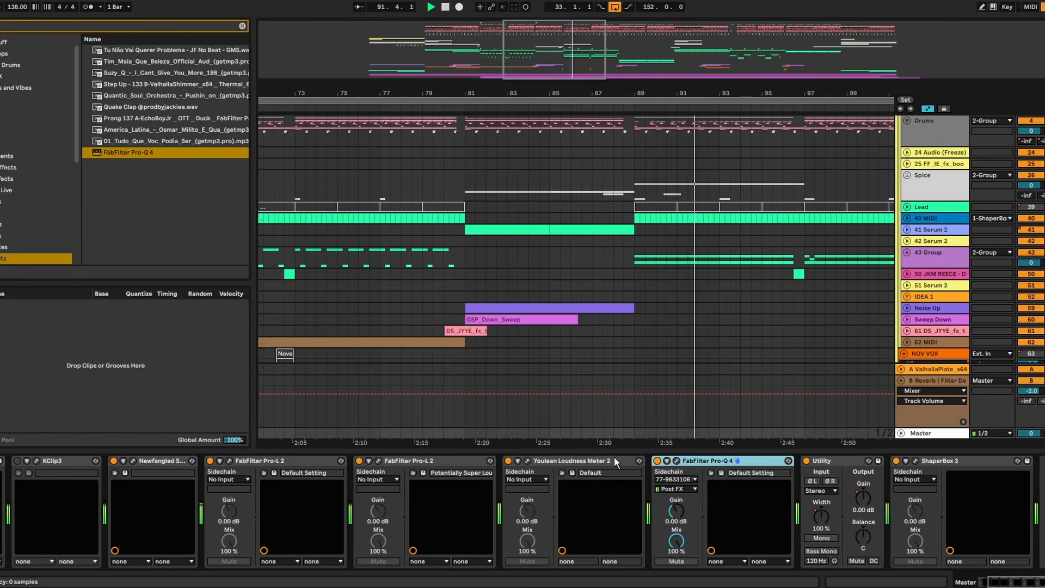
pyautogui.click(378, 460)
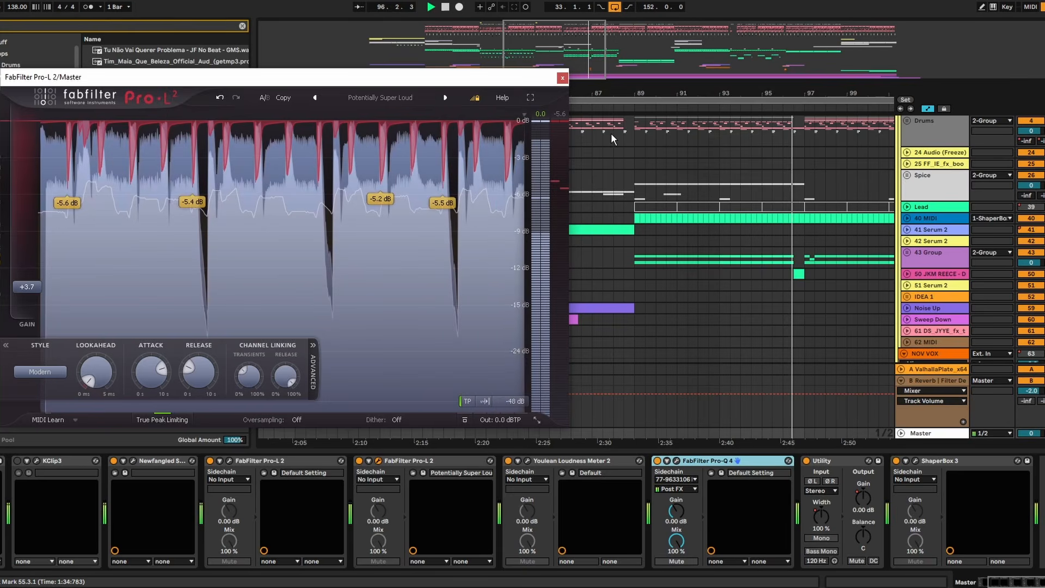
pyautogui.click(562, 78)
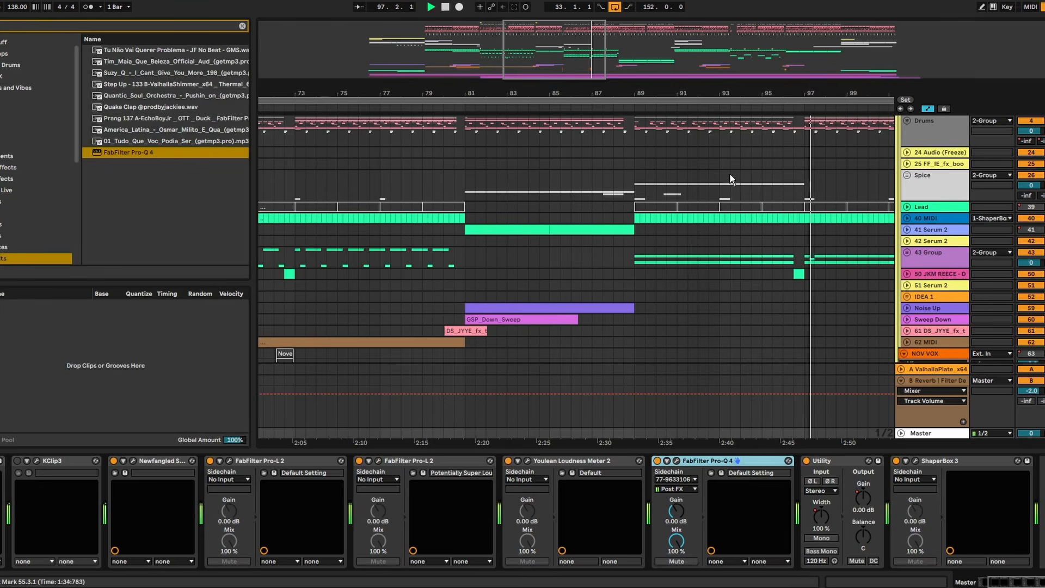
# - Unfold the 43 Group, play the section from bar 89 and show the gRIT bASS track's devices
pyautogui.click(907, 253)
pyautogui.scroll(-3, 904, 245)
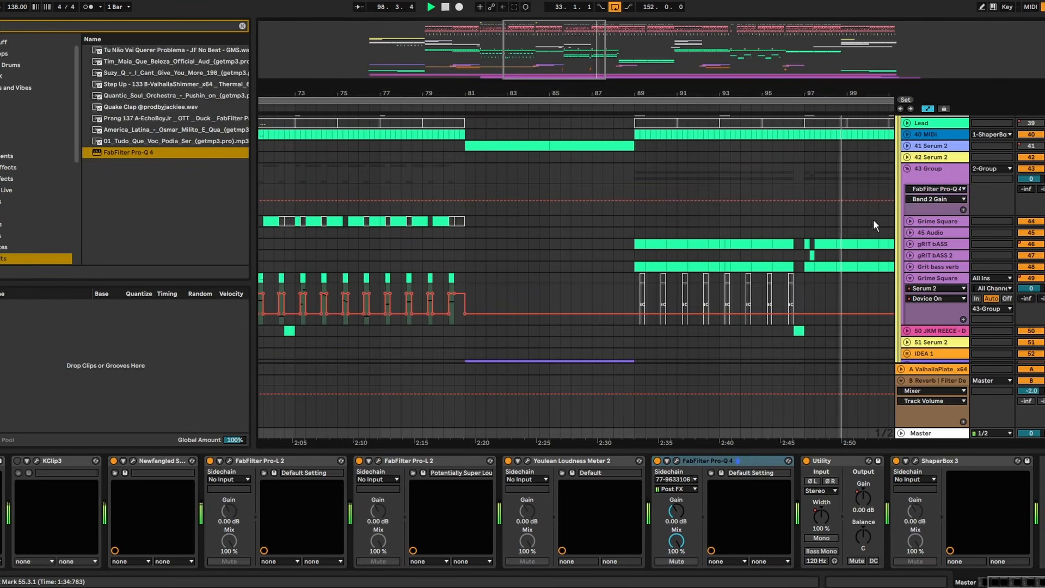
pyautogui.moveTo(846, 97); pyautogui.dragTo(556, 97)
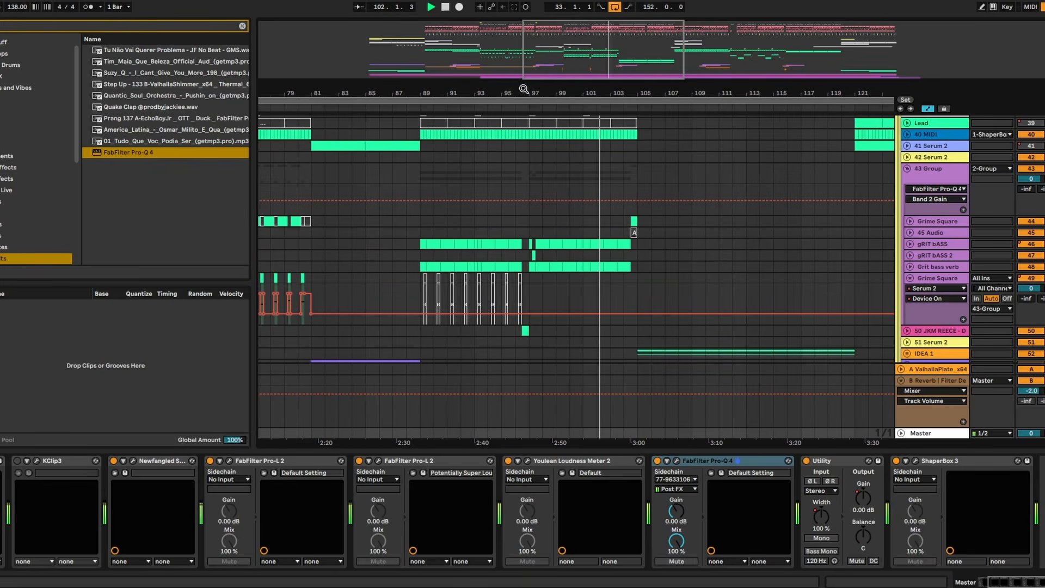
pyautogui.moveTo(524, 89); pyautogui.dragTo(561, 95)
pyautogui.click(456, 243)
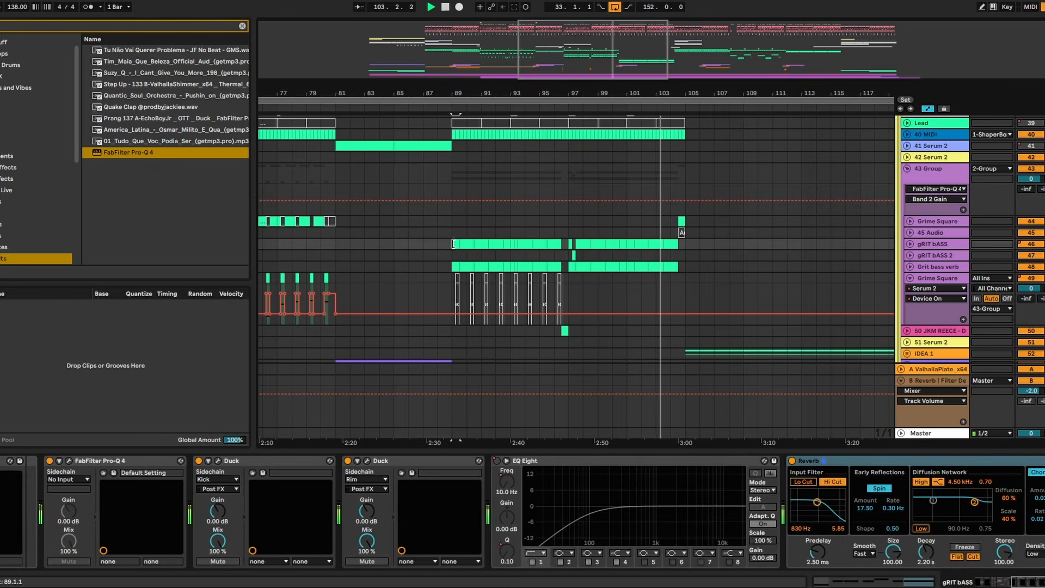
pyautogui.press('space')
pyautogui.press('space')
pyautogui.doubleClick(923, 242)
pyautogui.click(947, 245)
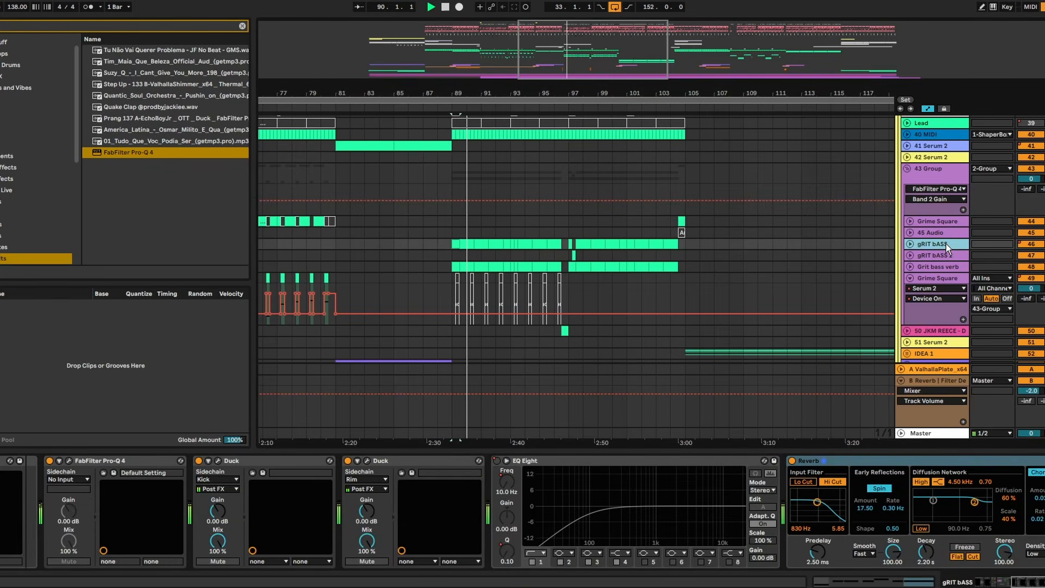
# - Search the browser for "pro q" and add a FabFilter Pro-Q 4 after the Reverb on the gRIT bASS track
pyautogui.click(893, 461)
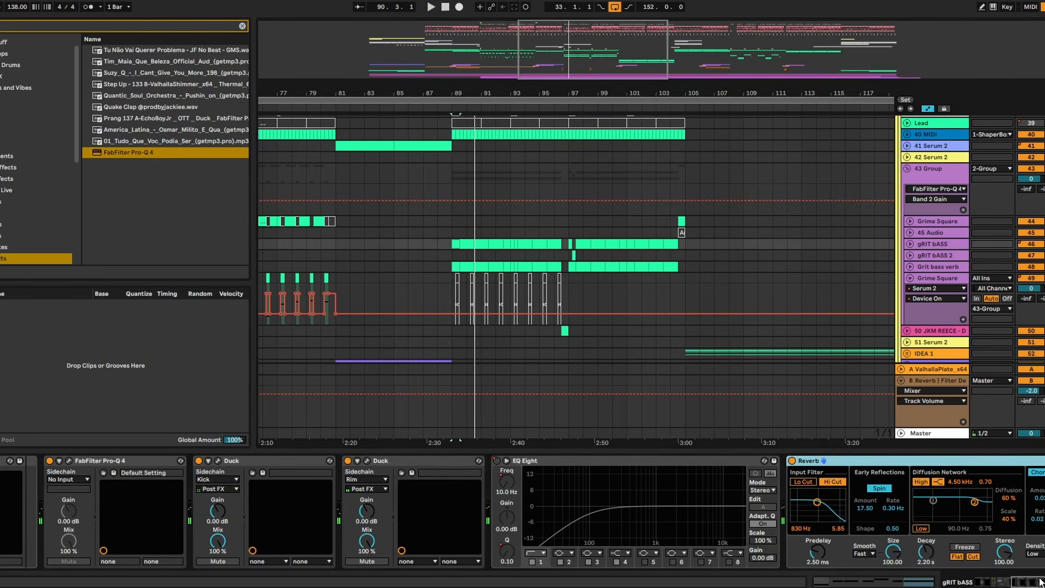
pyautogui.hotkey('ctrl', 'f')
pyautogui.write('pro q')
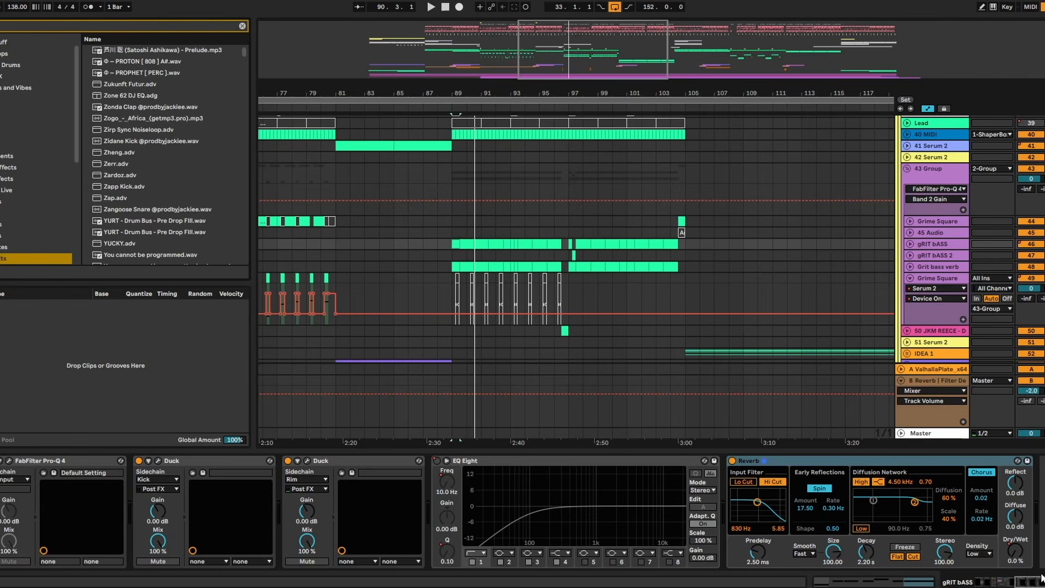
pyautogui.doubleClick(146, 153)
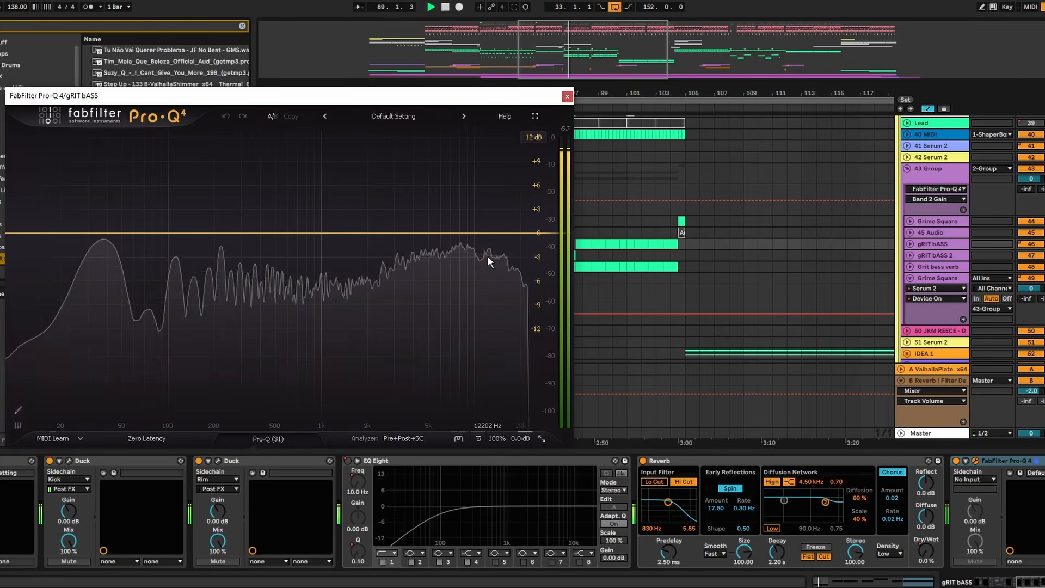
# - Add a 3.3 dB bell cut at 6861 Hz and a slight bell boost near 1.5 kHz on gRIT bASS, and compare with the equalizer bypassed
pyautogui.moveTo(447, 234); pyautogui.dragTo(450, 261)
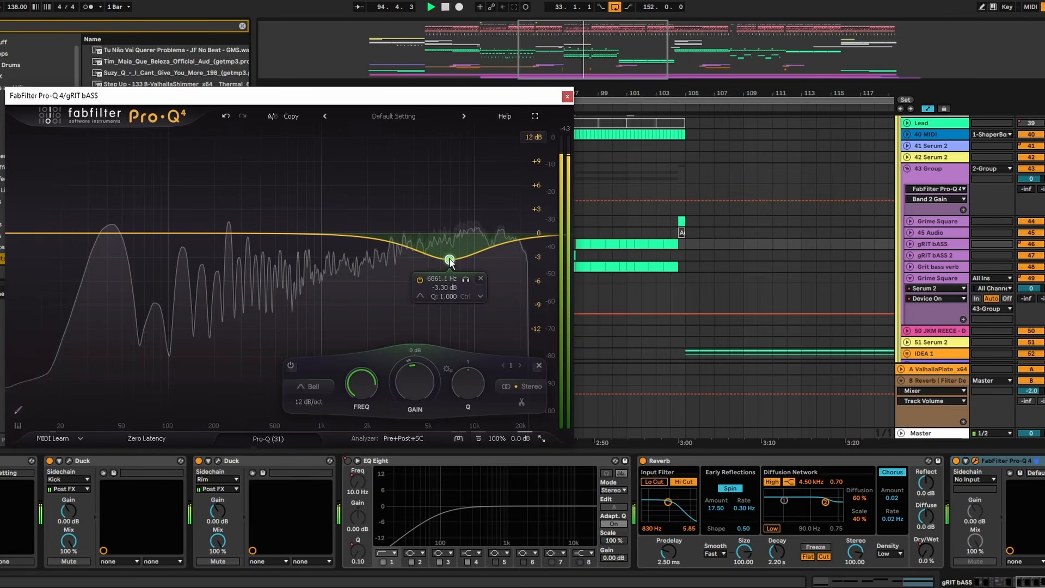
pyautogui.moveTo(320, 239); pyautogui.dragTo(347, 219)
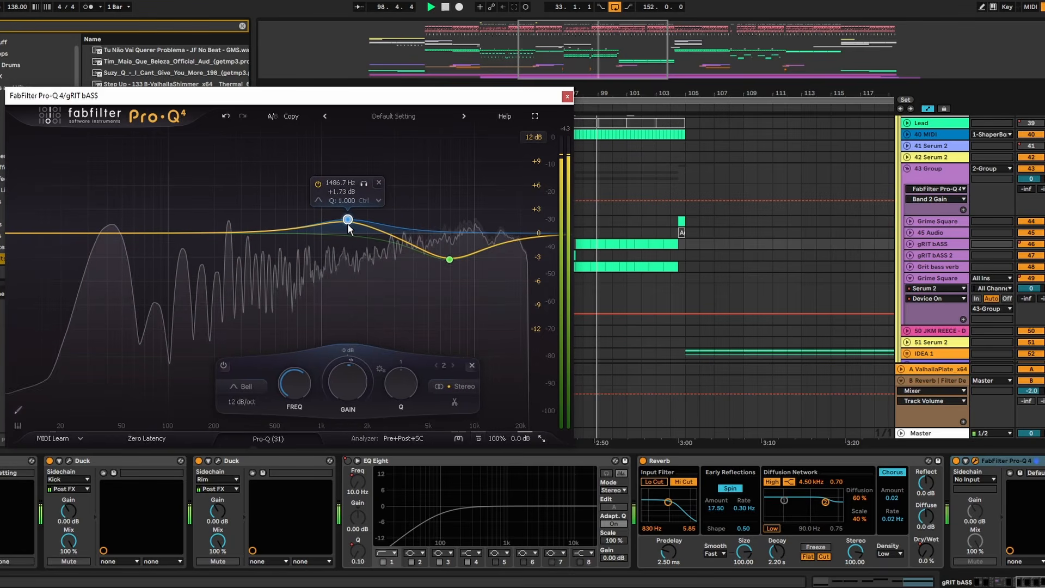
pyautogui.click(956, 462)
pyautogui.click(956, 462)
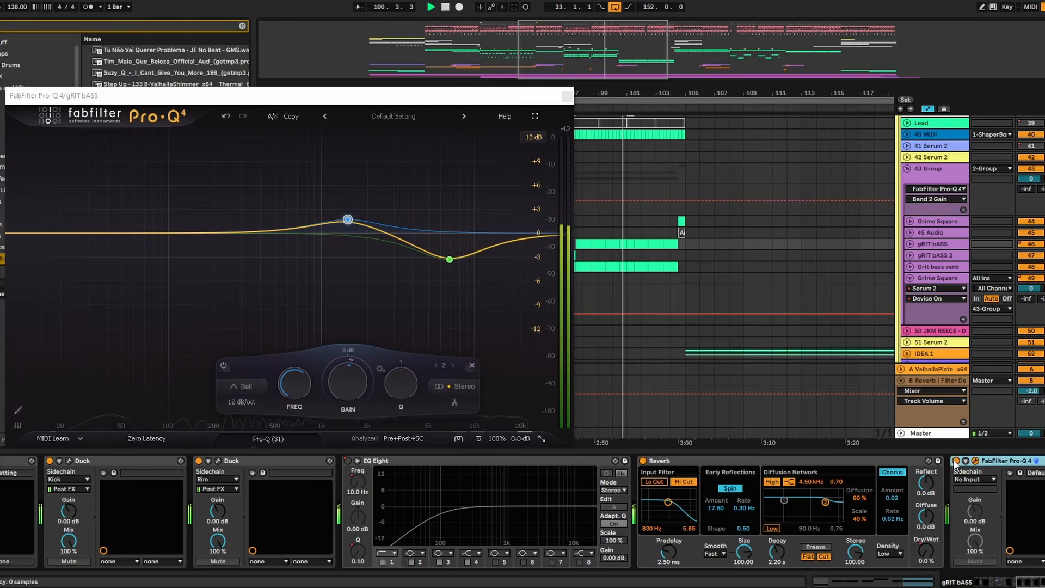
pyautogui.click(564, 93)
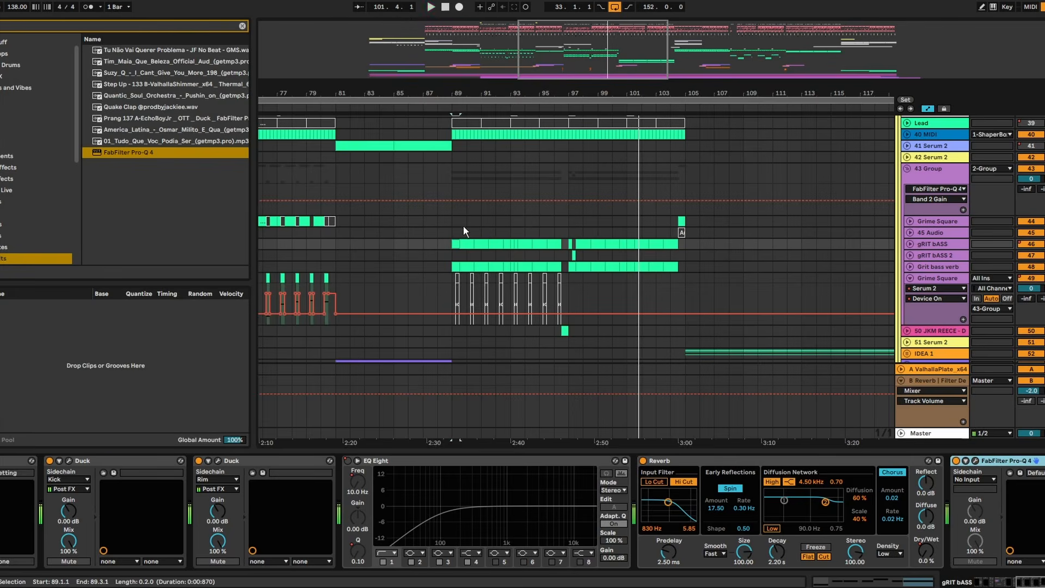
# - Play from bar 88 and look through the Drums group, the 43 Group and the tracks below them
pyautogui.click(438, 221)
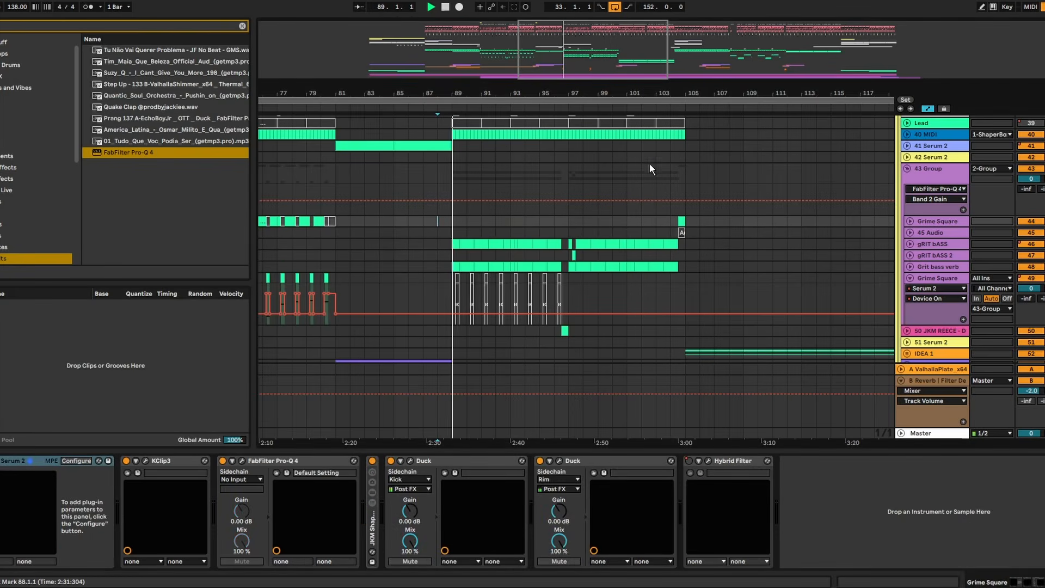
pyautogui.scroll(3, 654, 212)
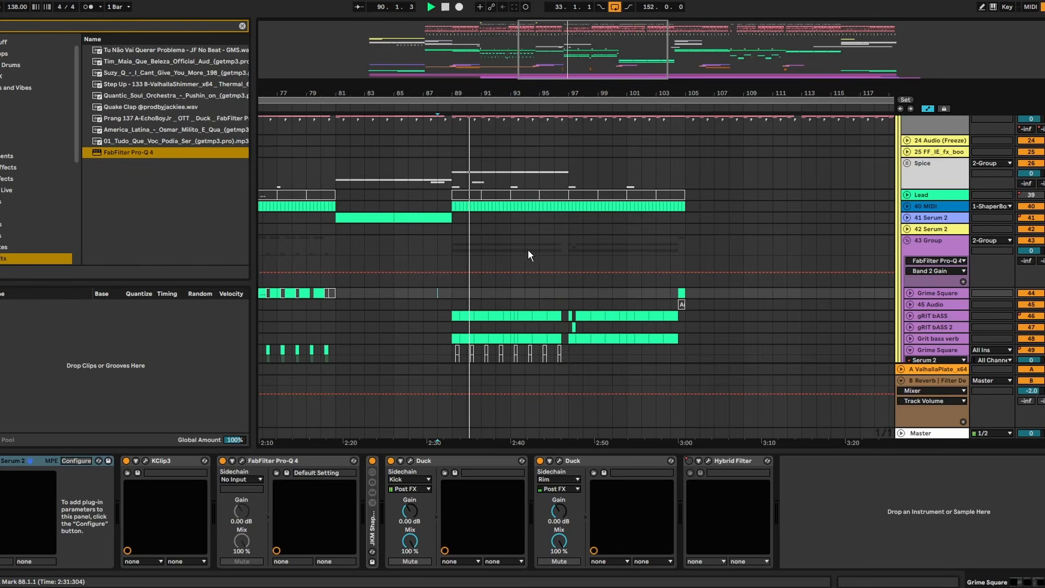
pyautogui.scroll(3, 653, 228)
pyautogui.click(902, 183)
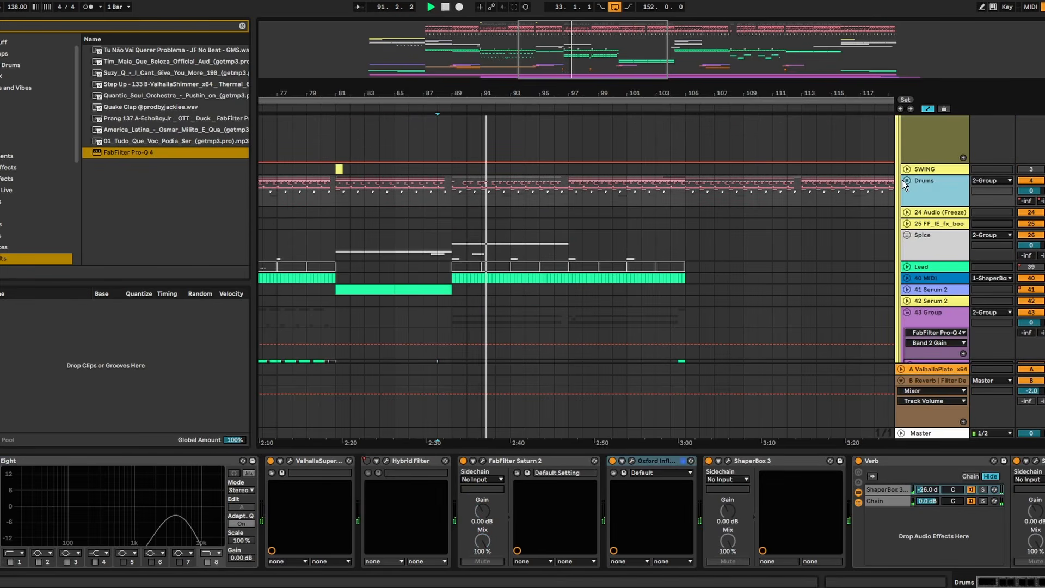
pyautogui.click(907, 181)
pyautogui.scroll(-3, 892, 201)
pyautogui.scroll(5, 896, 197)
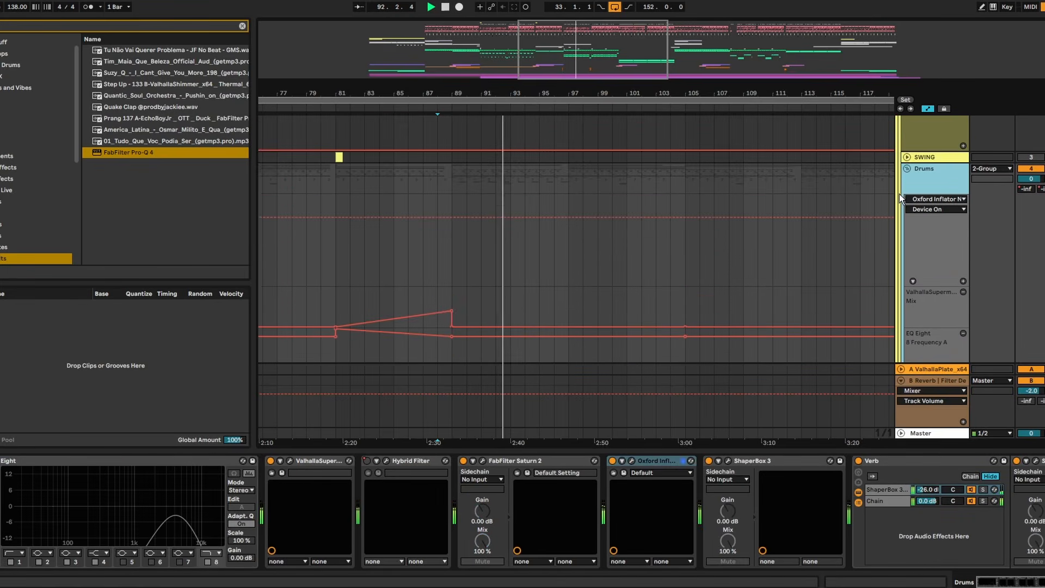
pyautogui.click(908, 253)
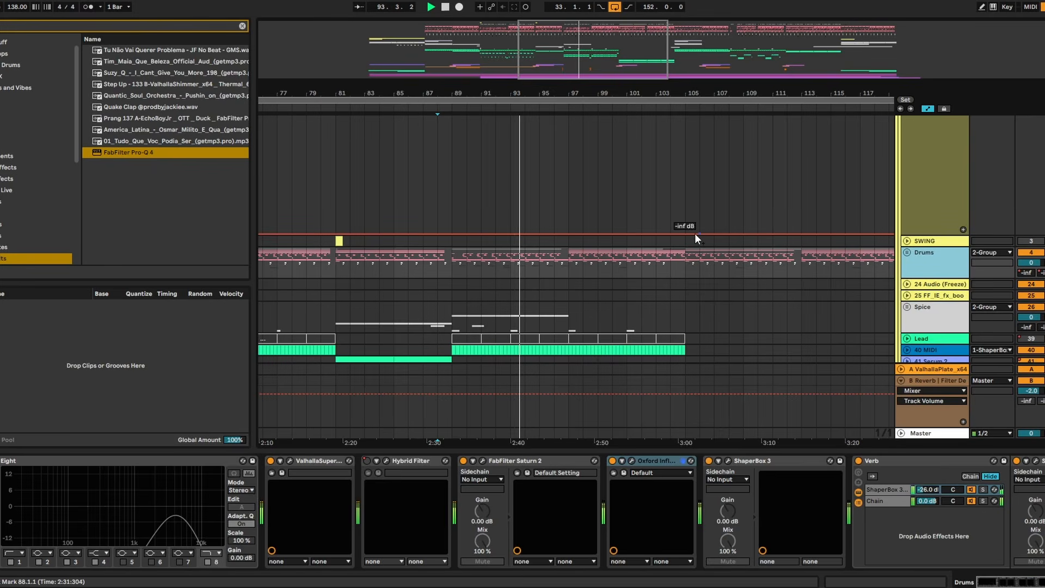
pyautogui.scroll(-4, 681, 245)
pyautogui.scroll(-3, 637, 248)
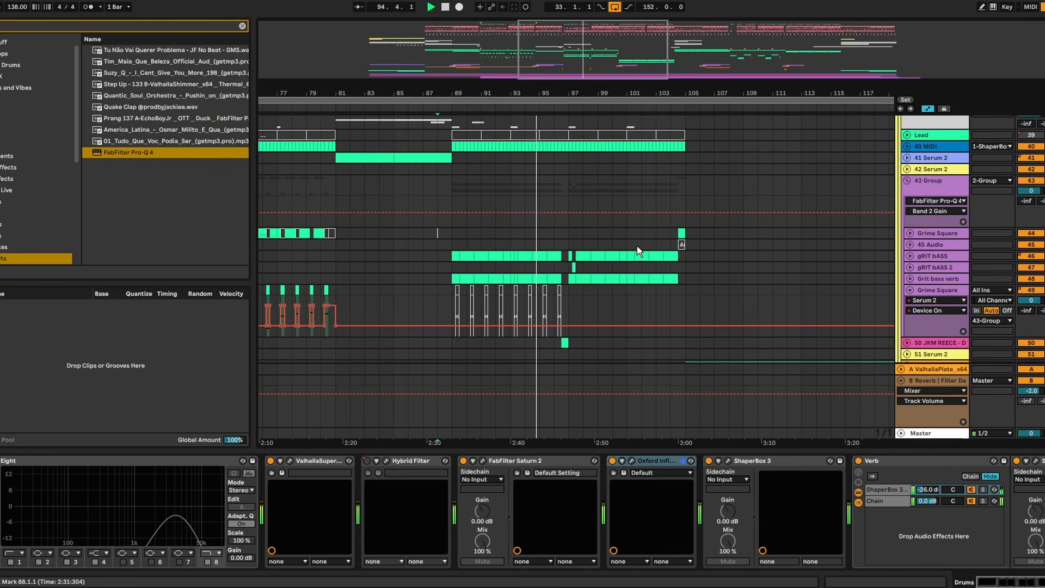
pyautogui.scroll(-3, 637, 247)
pyautogui.scroll(-2, 637, 246)
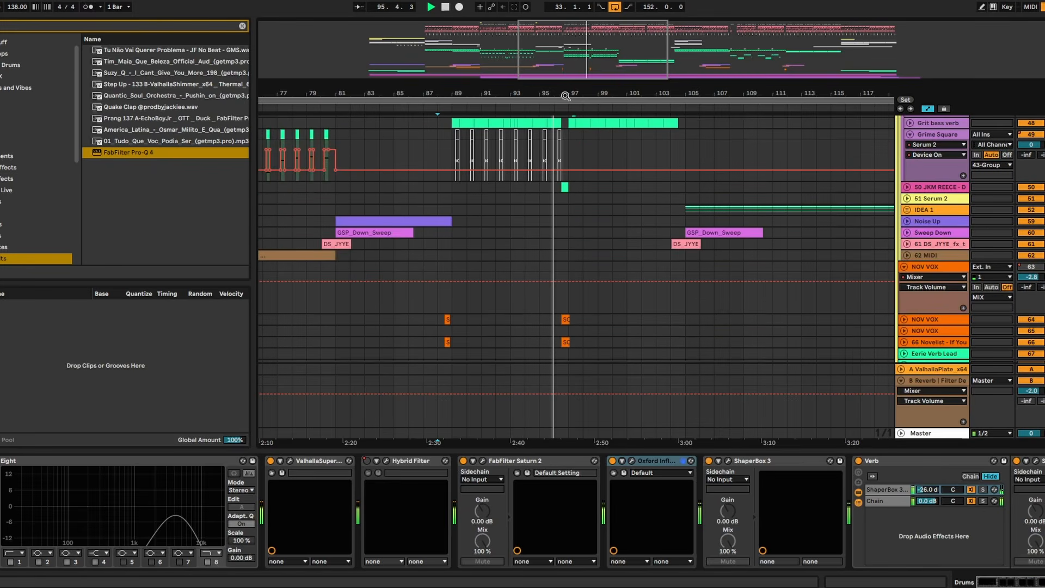
# - Collapse Grime Square track 49 and expand the gRIT bASS track around bars 94 to 106
pyautogui.moveTo(565, 91); pyautogui.dragTo(565, 43)
pyautogui.scroll(3, 629, 220)
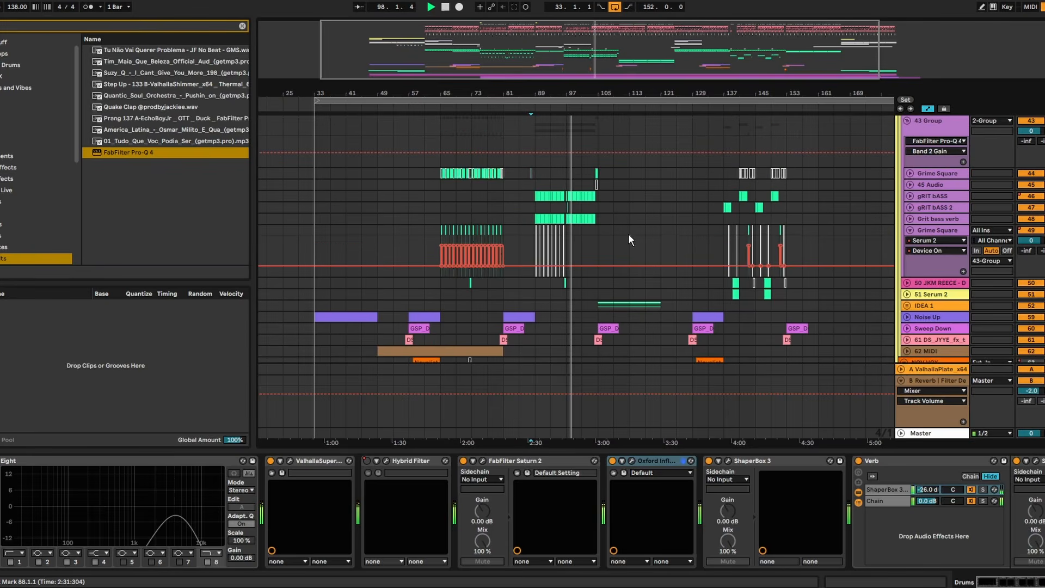
pyautogui.click(910, 230)
pyautogui.moveTo(579, 95); pyautogui.dragTo(581, 202)
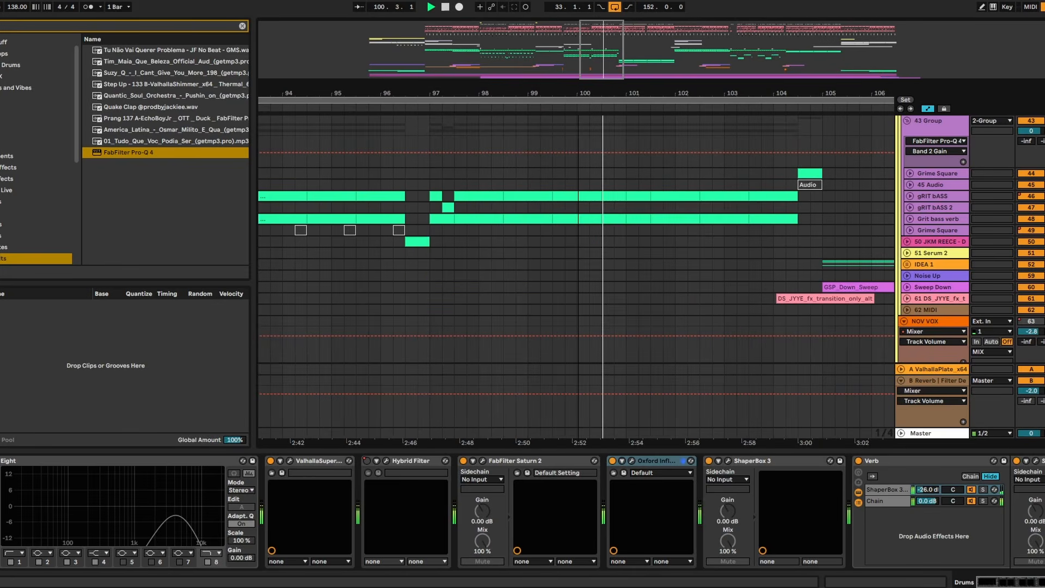
pyautogui.click(911, 196)
# - Delete beat 2 of bar 101 from gRIT bASS, fill the gap with a copy of gRIT bASS 2's bar 97 clip, and play from bar 101
pyautogui.press('space')
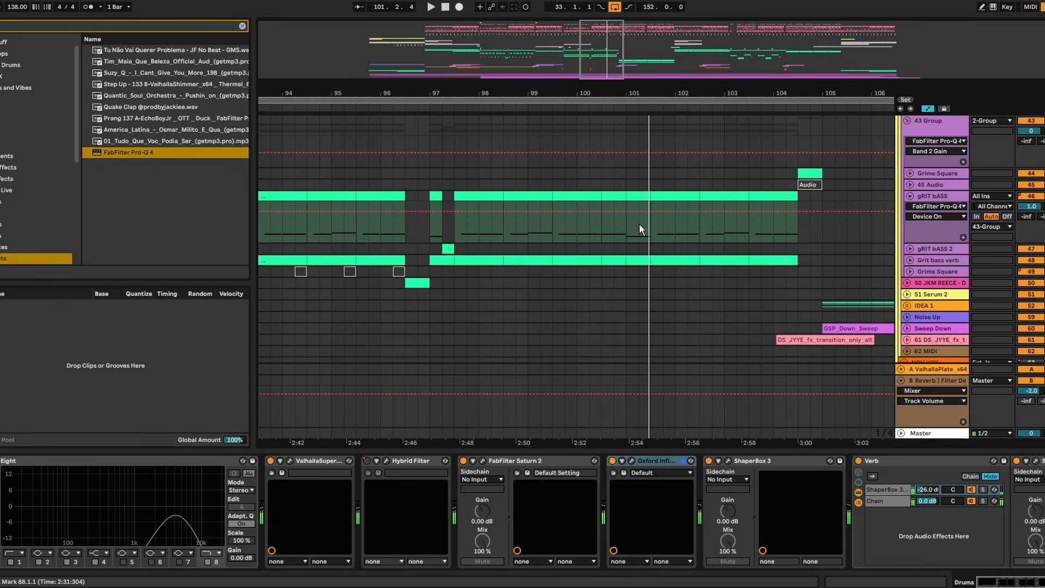
pyautogui.moveTo(639, 224); pyautogui.dragTo(652, 201)
pyautogui.press('Delete')
pyautogui.click(450, 249)
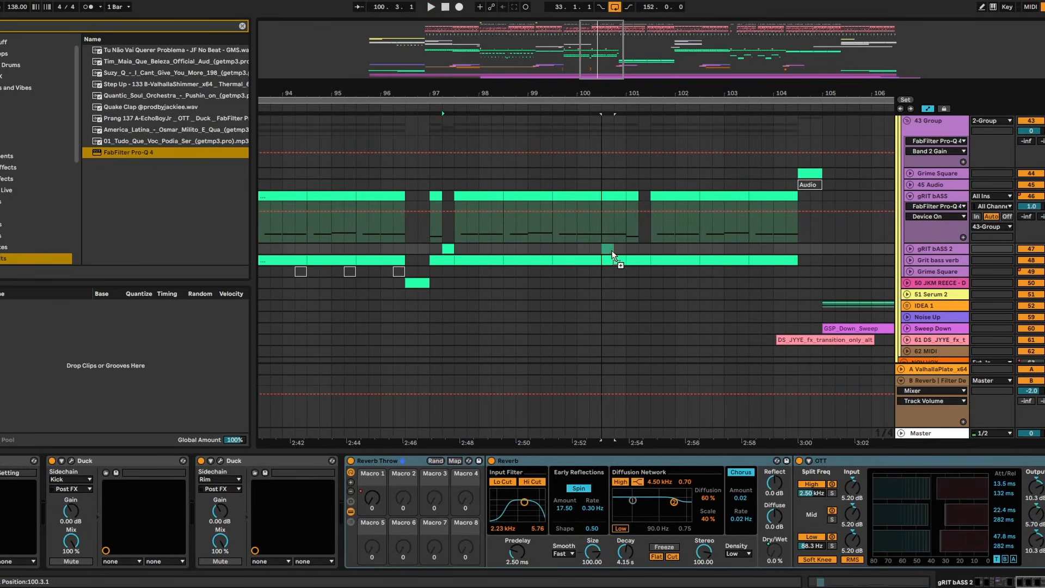
pyautogui.press('space')
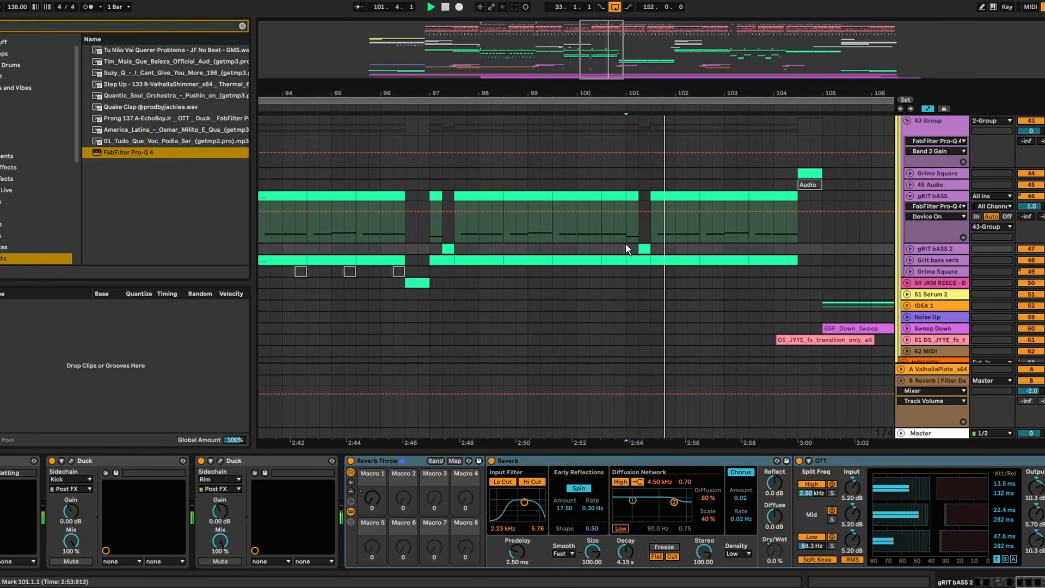
# - Play from bar 102 and follow the edited gRIT bASS part and surrounding tracks through to bar 105
pyautogui.scroll(8, 656, 221)
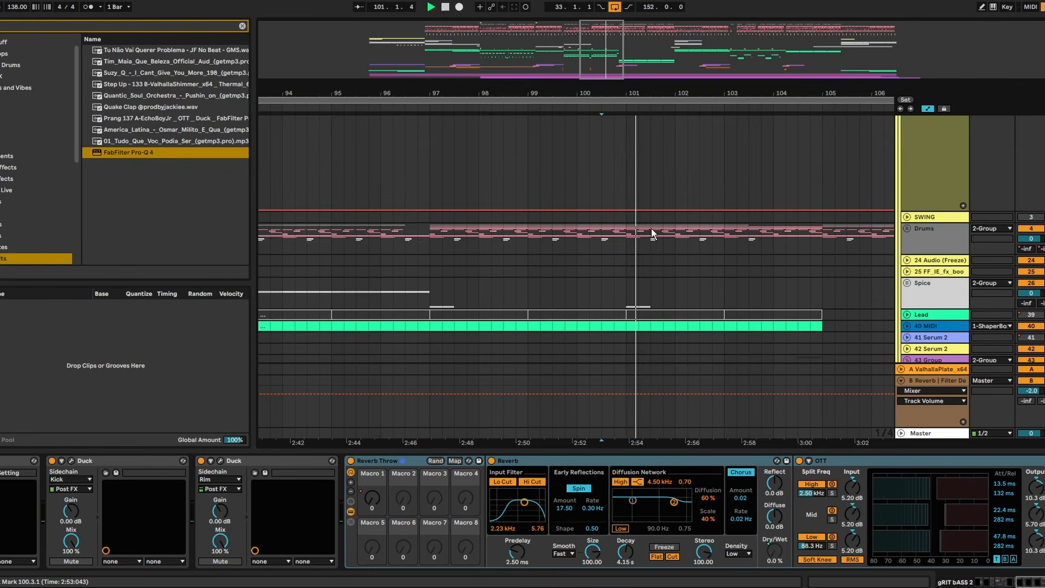
pyautogui.scroll(-4, 556, 270)
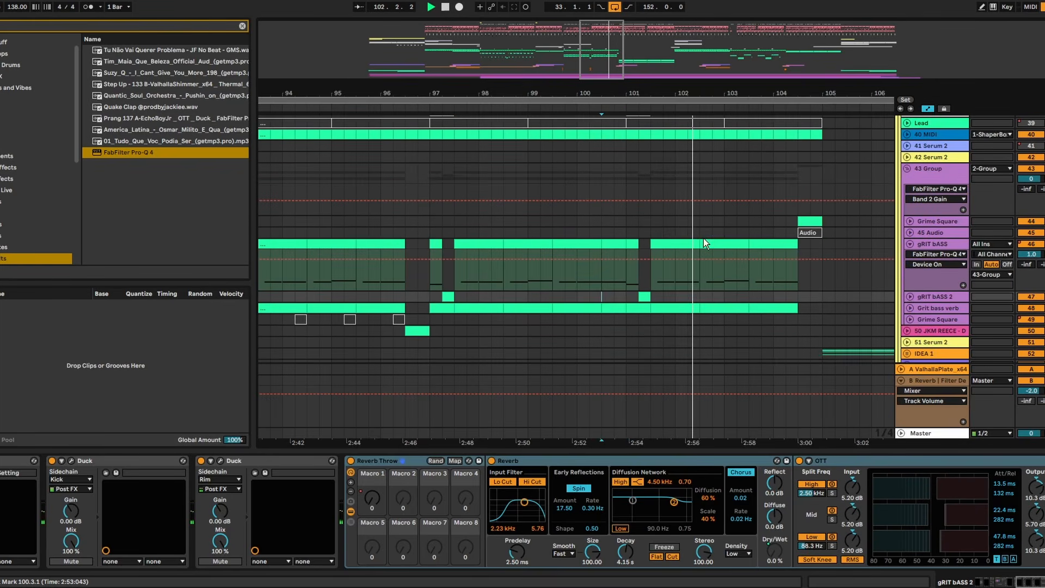
pyautogui.scroll(-4, 704, 243)
pyautogui.moveTo(744, 95); pyautogui.dragTo(629, 94)
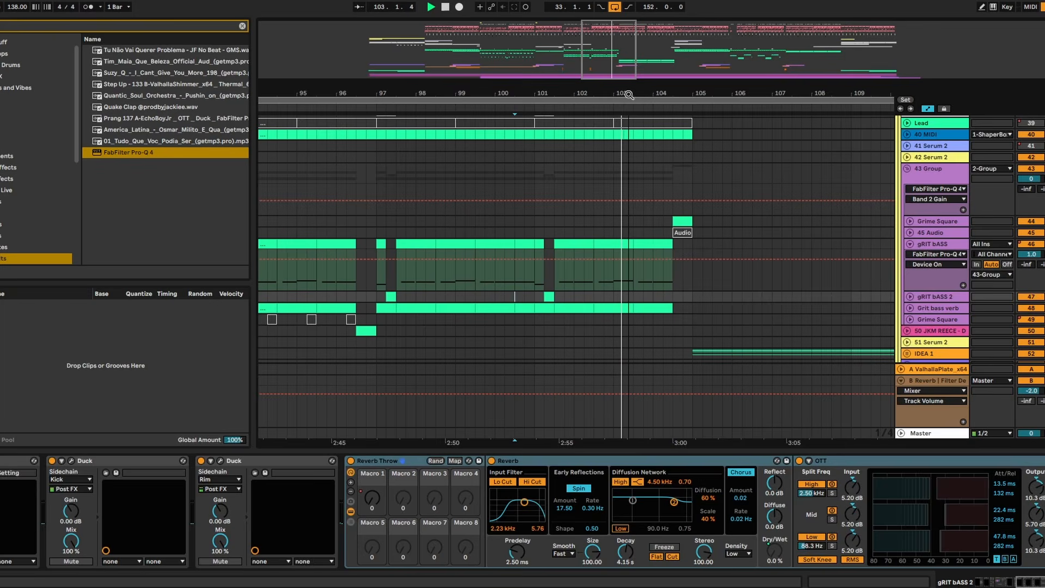
pyautogui.click(576, 207)
pyautogui.press('space')
pyautogui.press('space')
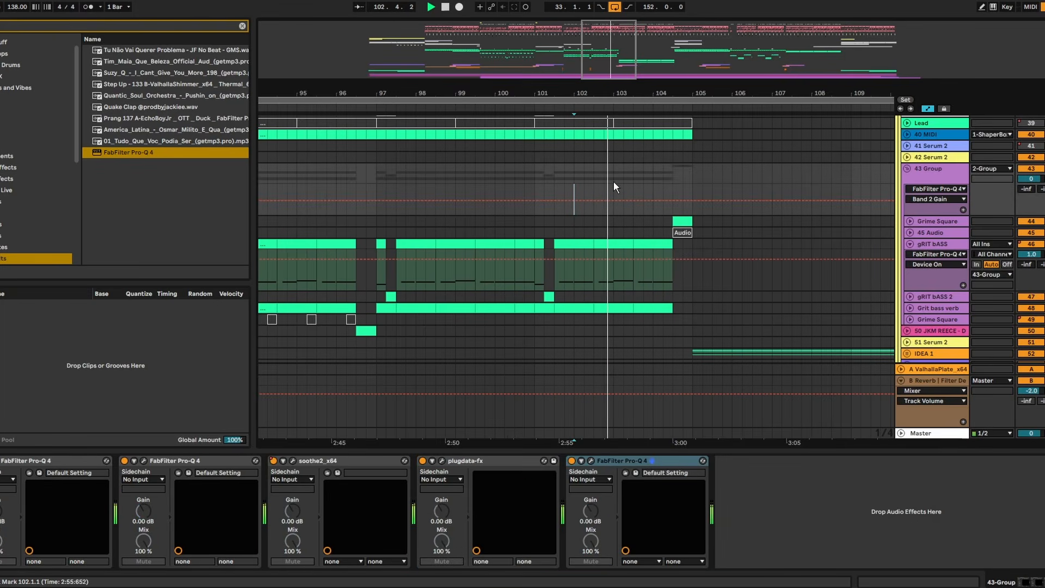
pyautogui.moveTo(674, 91); pyautogui.dragTo(523, 94)
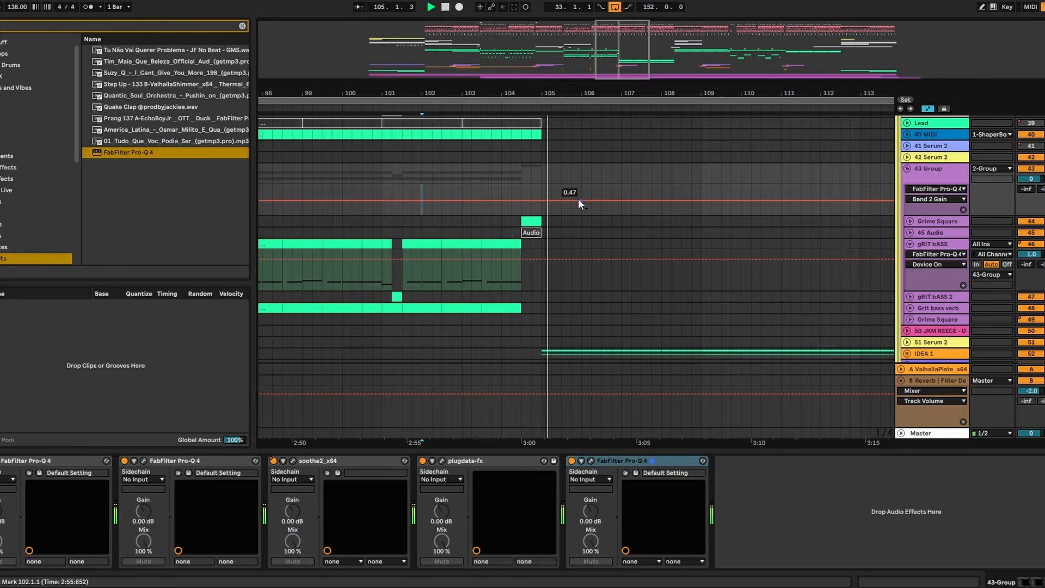
# - Unfold the IDEA 1 group and show the device chain of SEQ BASS track 54
pyautogui.moveTo(587, 89); pyautogui.dragTo(458, 76)
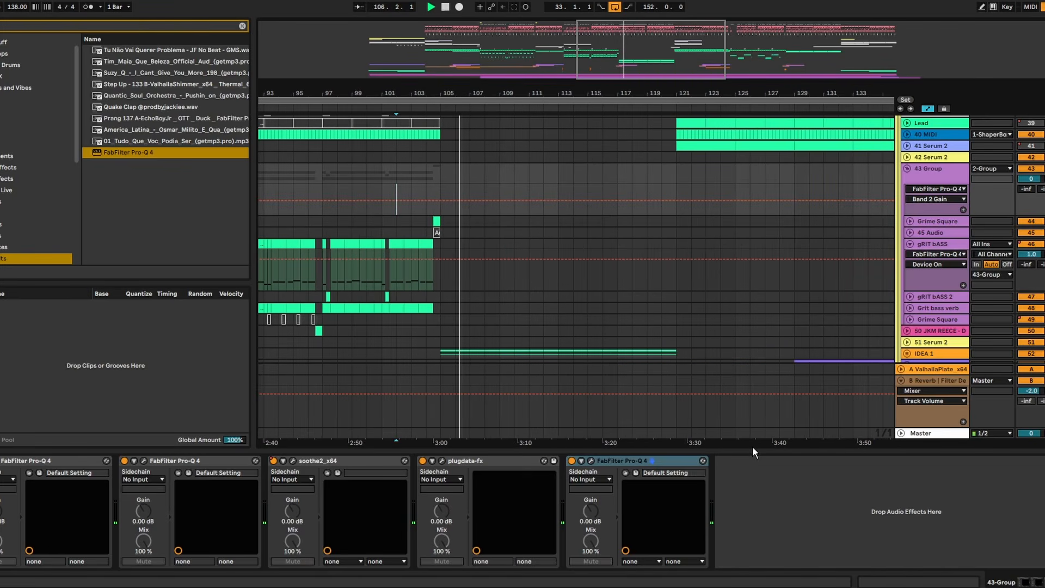
pyautogui.moveTo(737, 449); pyautogui.dragTo(733, 490)
pyautogui.click(908, 354)
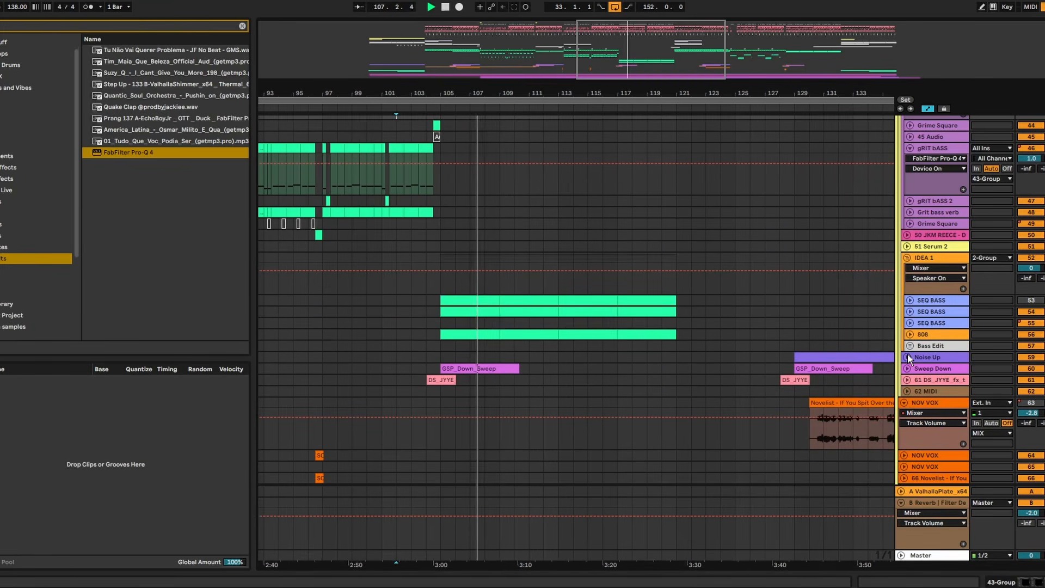
pyautogui.click(936, 315)
pyautogui.doubleClick(937, 314)
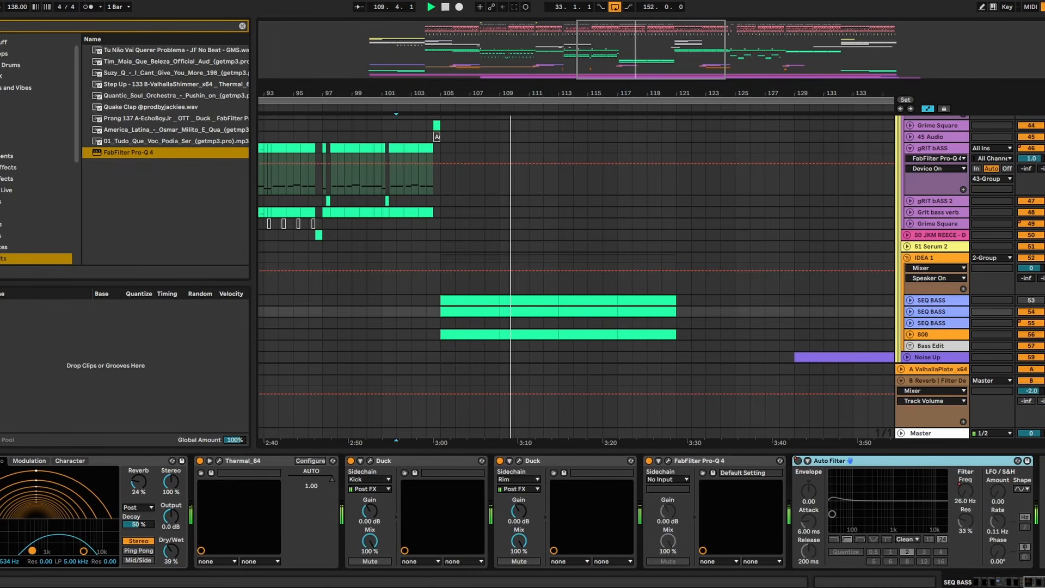
# - Find FabFilter Pro-Q 4 in the browser and add it at the end of the SEQ BASS device chain
pyautogui.hotkey('ctrl', 'f')
pyautogui.write('a')
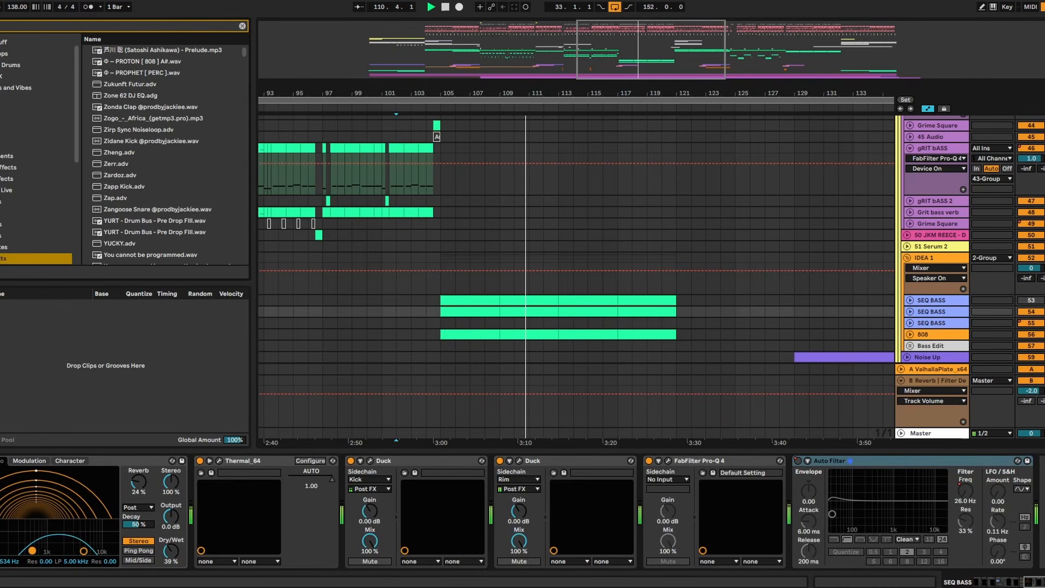
pyautogui.write('o q')
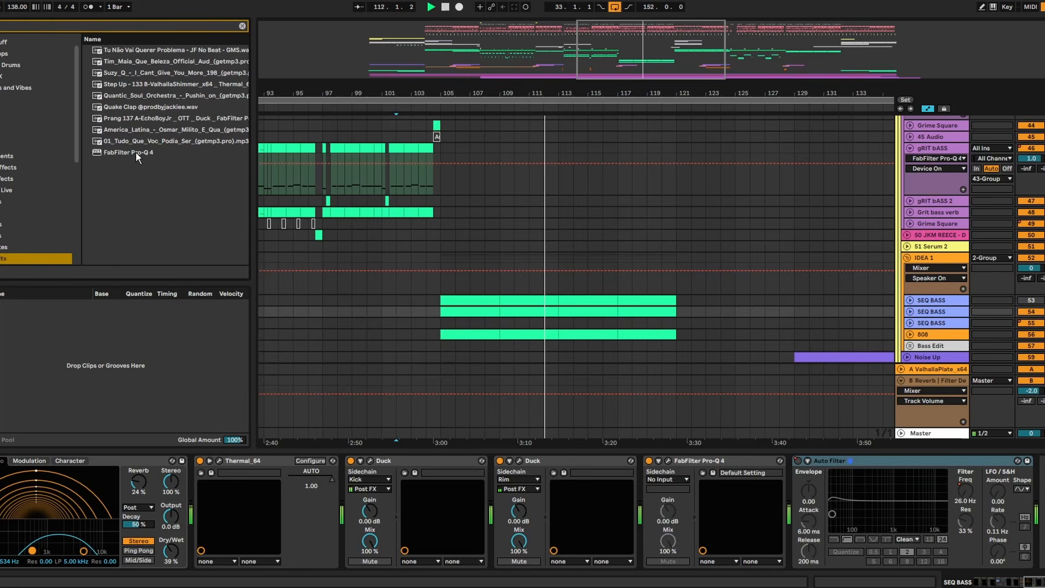
pyautogui.doubleClick(136, 152)
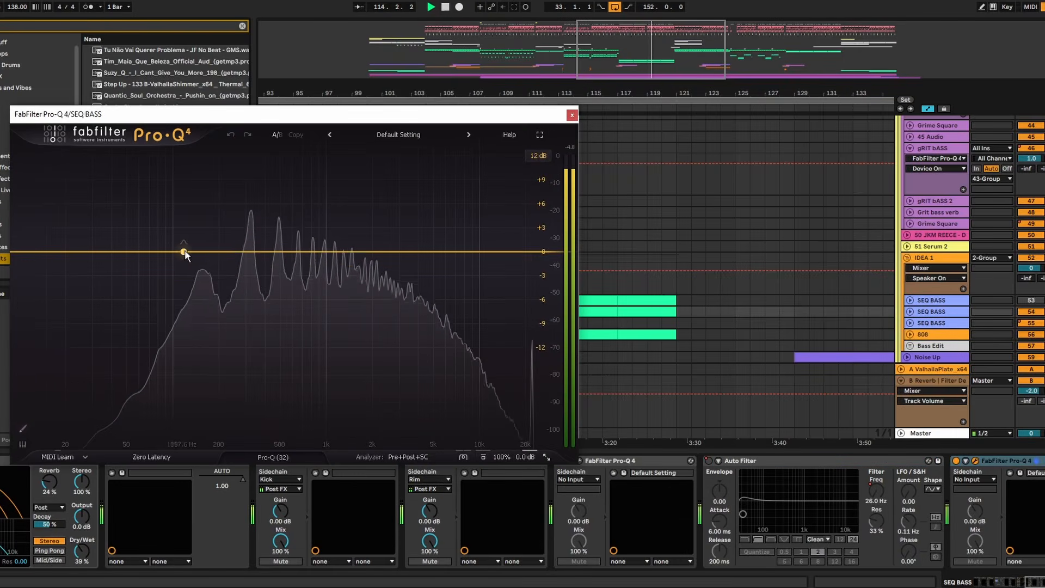
# - Add a bell cut of about 5 dB near 154 Hz on SEQ BASS, auditioning the band solo, and close the equalizer
pyautogui.moveTo(184, 250); pyautogui.dragTo(198, 289)
pyautogui.click(214, 309)
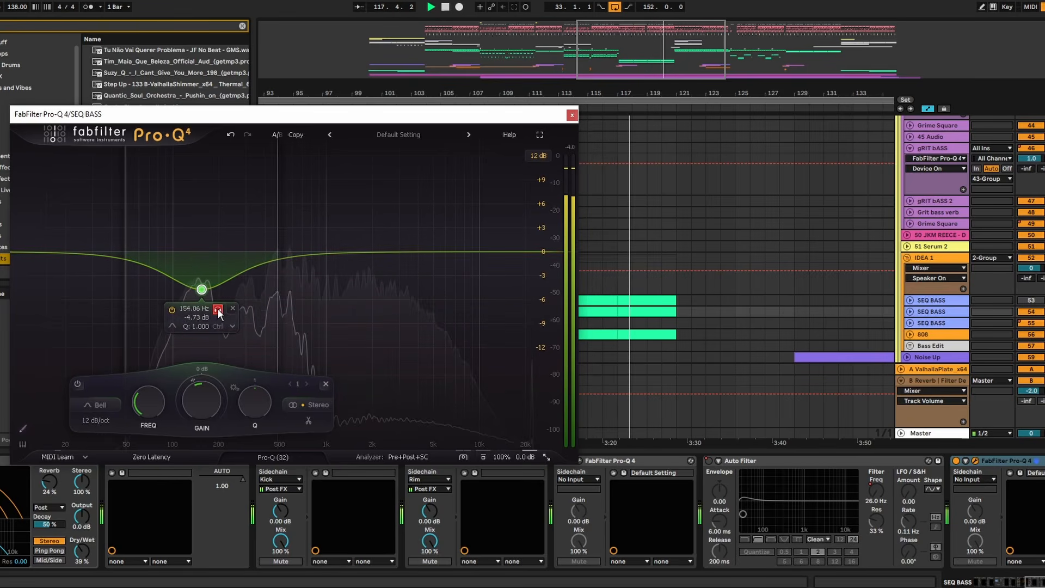
pyautogui.click(213, 308)
pyautogui.moveTo(199, 289); pyautogui.dragTo(201, 294)
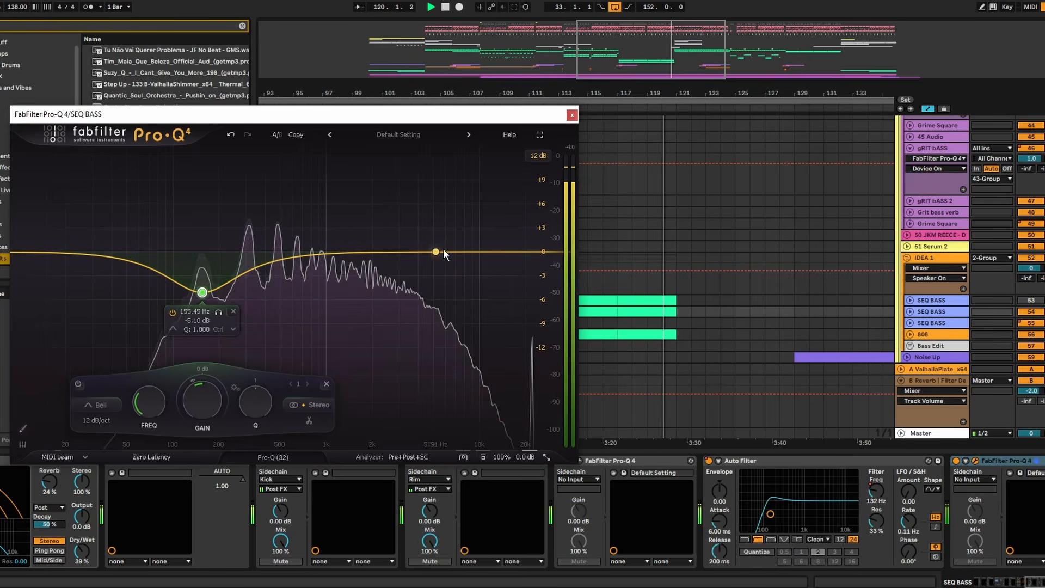
pyautogui.click(572, 115)
# - Collapse NOV VOX track 63 and look over the arrangement between bars 81 and 185
pyautogui.moveTo(684, 93); pyautogui.dragTo(580, 62)
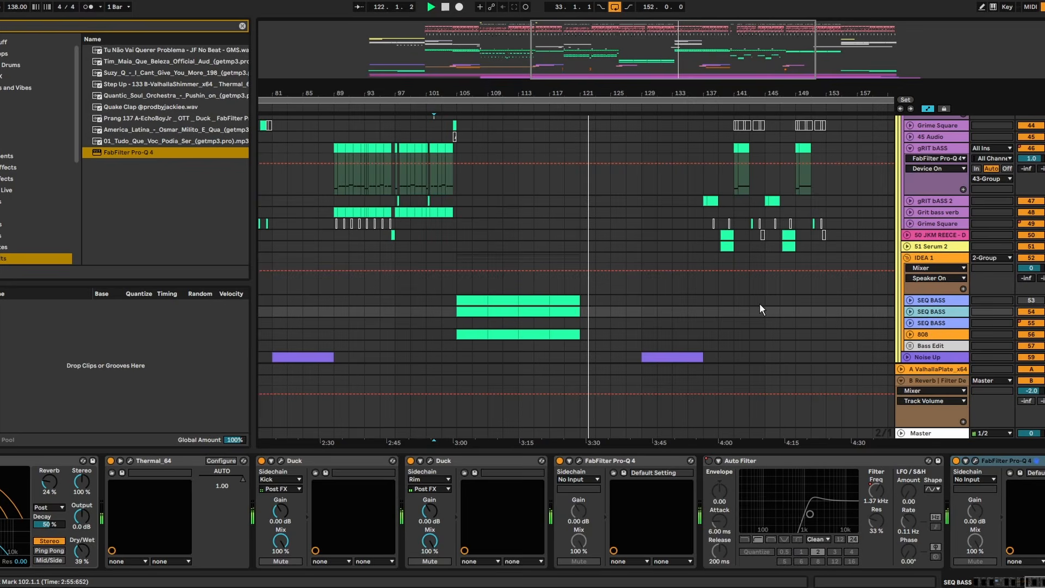
pyautogui.click(912, 449)
pyautogui.click(906, 402)
pyautogui.scroll(2, 900, 385)
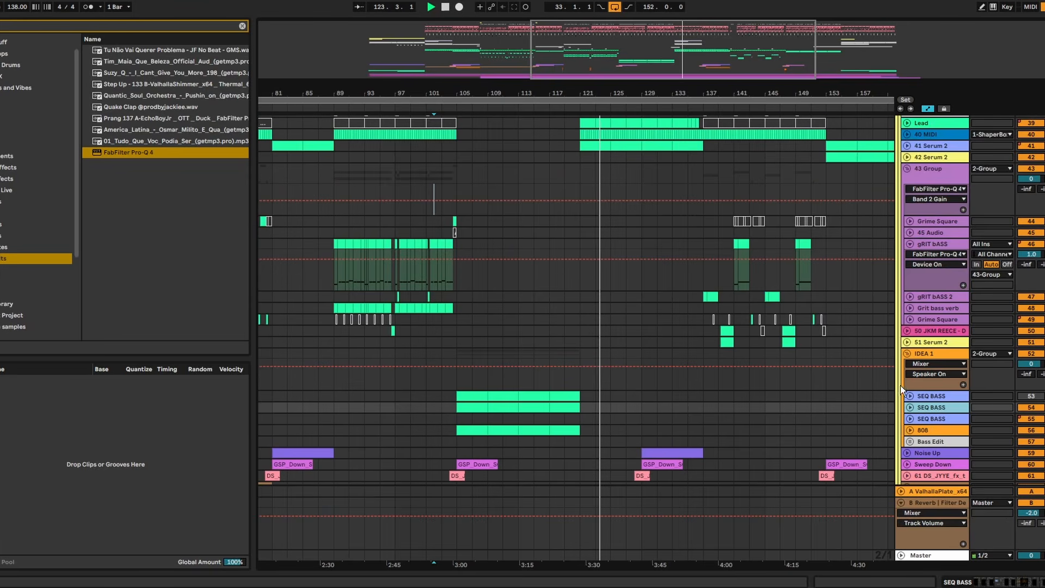
pyautogui.moveTo(787, 89); pyautogui.dragTo(655, 78)
pyautogui.scroll(-3, 704, 235)
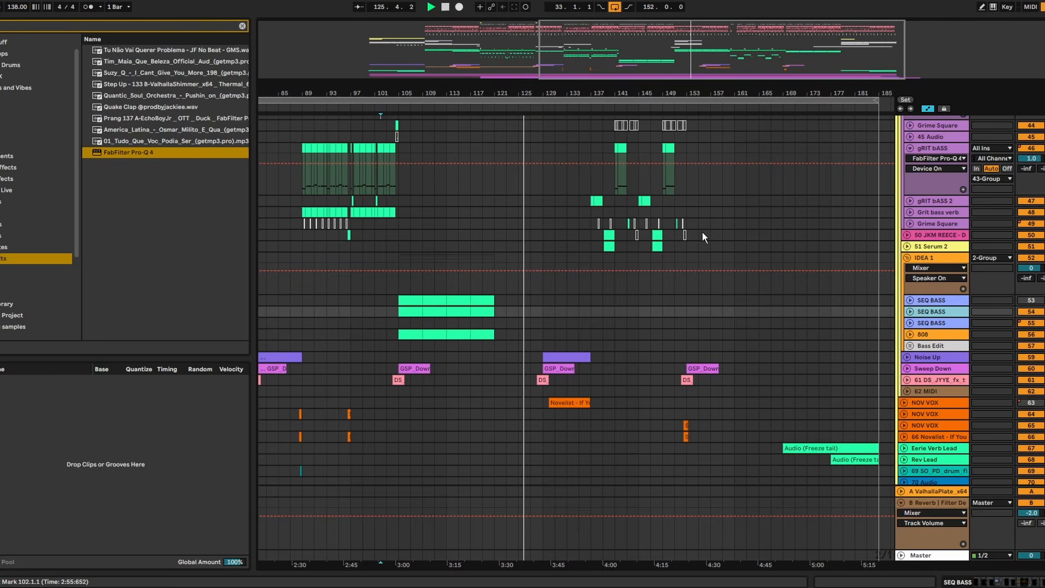
pyautogui.scroll(3, 701, 231)
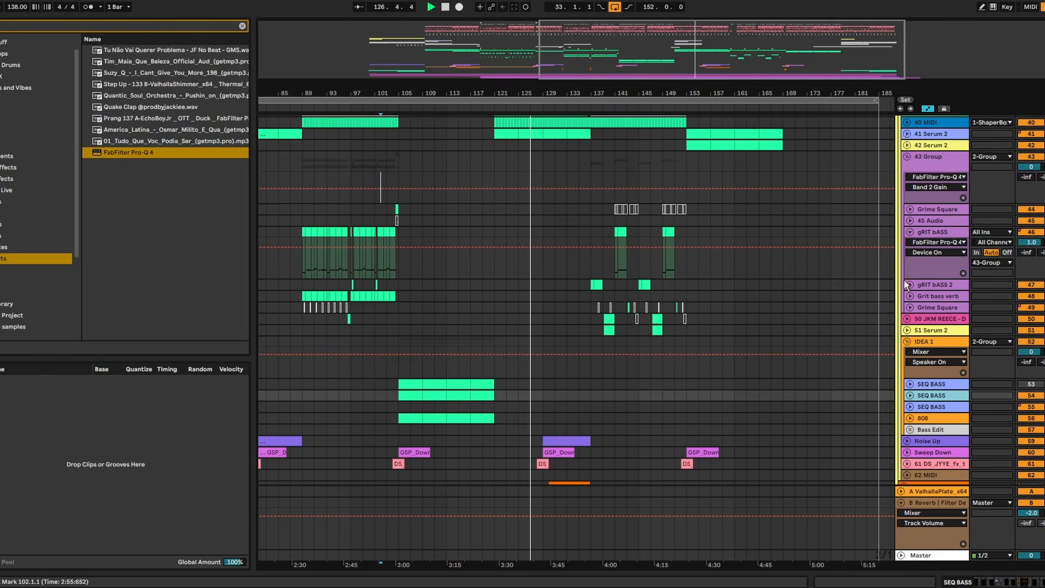
# - Fold the IDEA 1, 43 Group, 2 Group and MIX groups
pyautogui.click(908, 342)
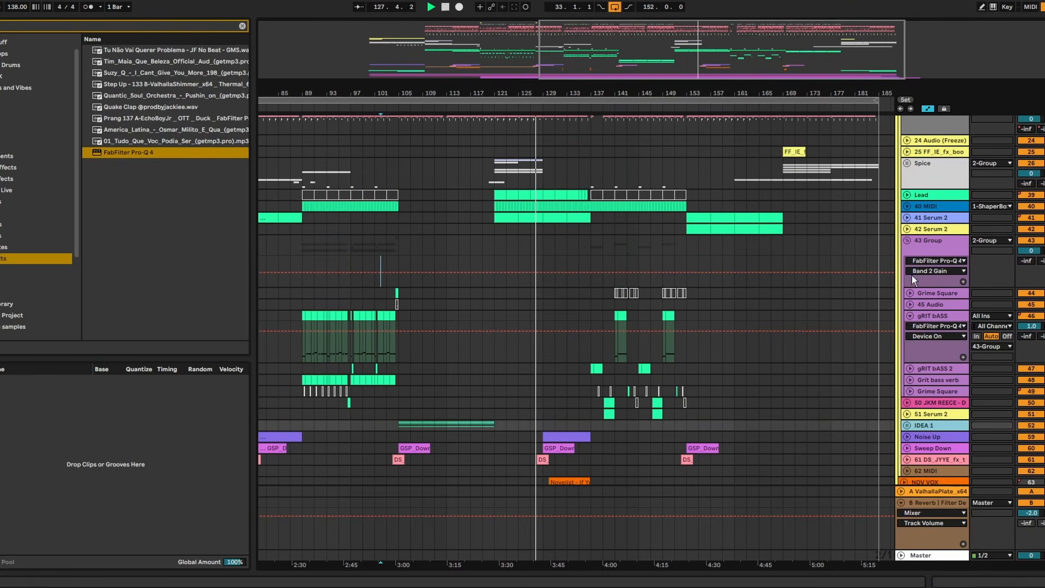
pyautogui.click(906, 241)
pyautogui.scroll(10, 905, 238)
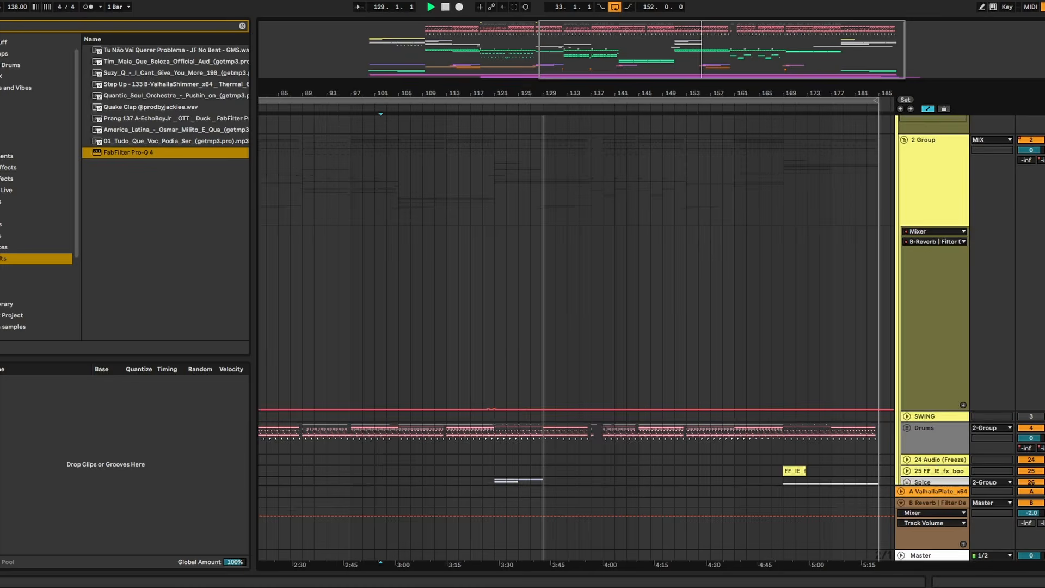
pyautogui.click(901, 145)
pyautogui.scroll(2, 901, 146)
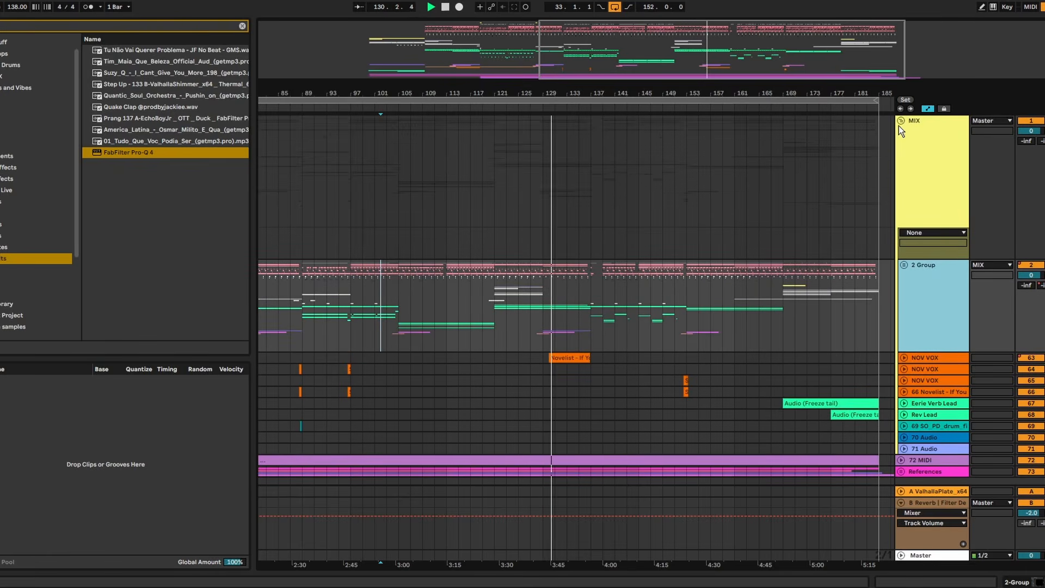
pyautogui.click(901, 121)
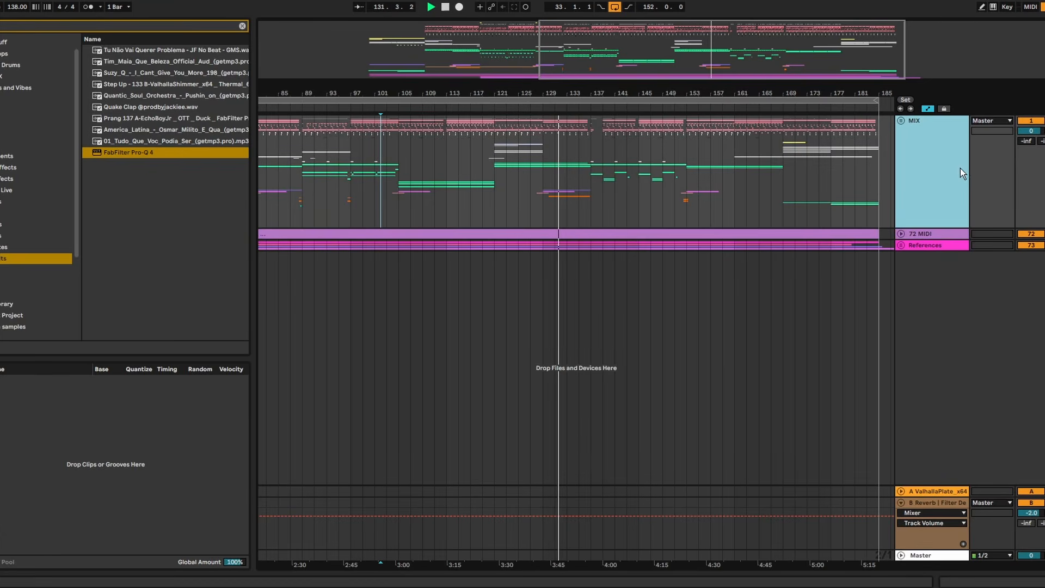
# - Open ShaperBox 3 on the Master to examine the mix's waveform in its scope
pyautogui.doubleClick(936, 555)
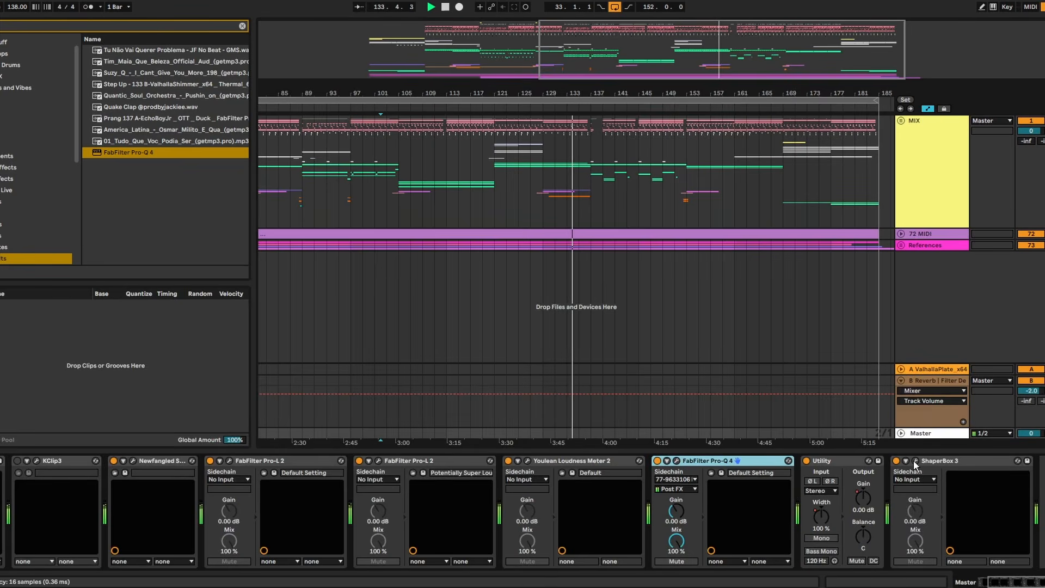
pyautogui.click(916, 462)
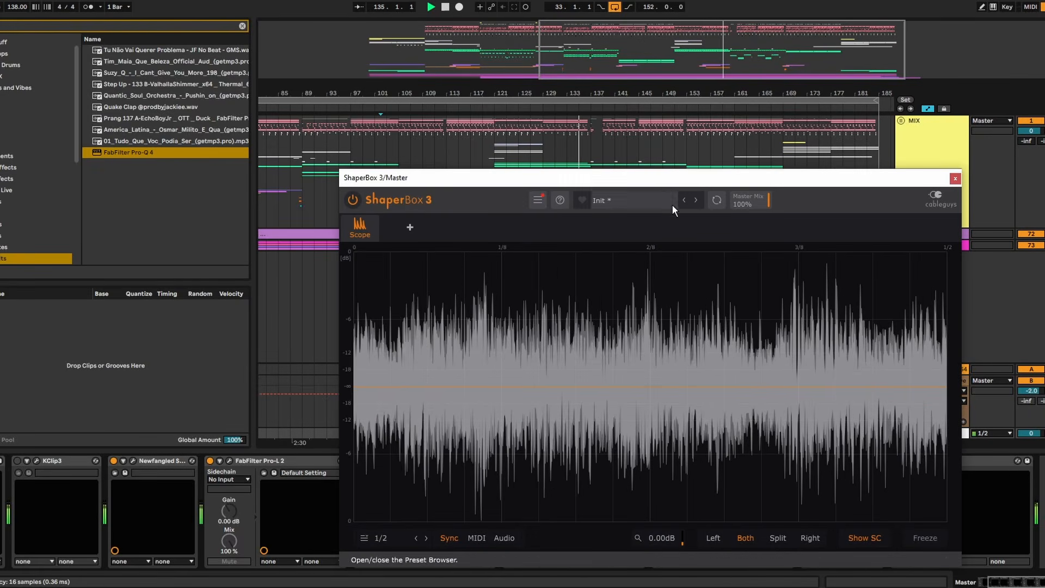
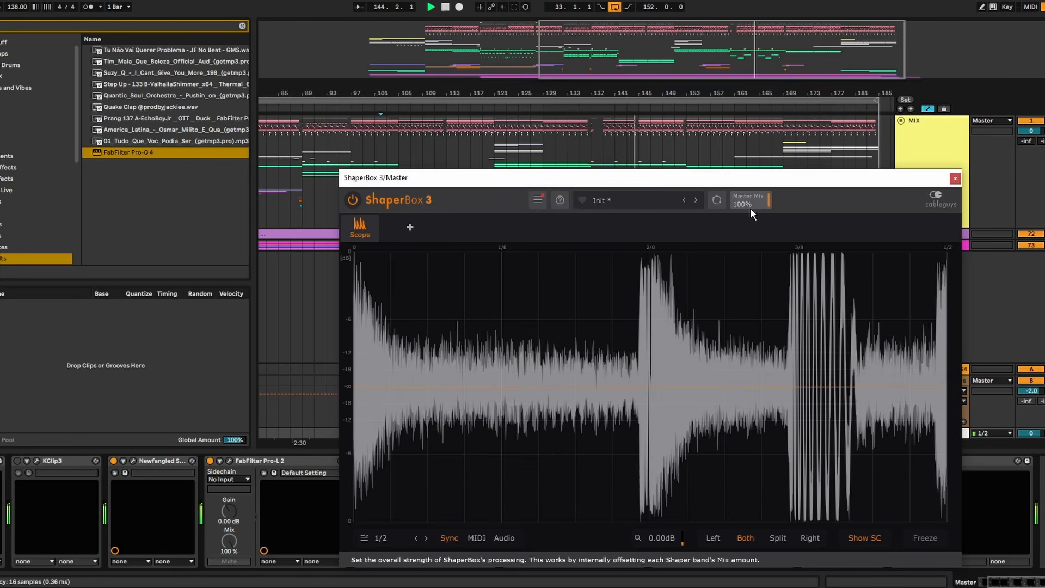
# - Close the ShaperBox 3 scope and unfold the MIX group and 2 Group around bars 138 to 154, with playback stopped
pyautogui.click(956, 179)
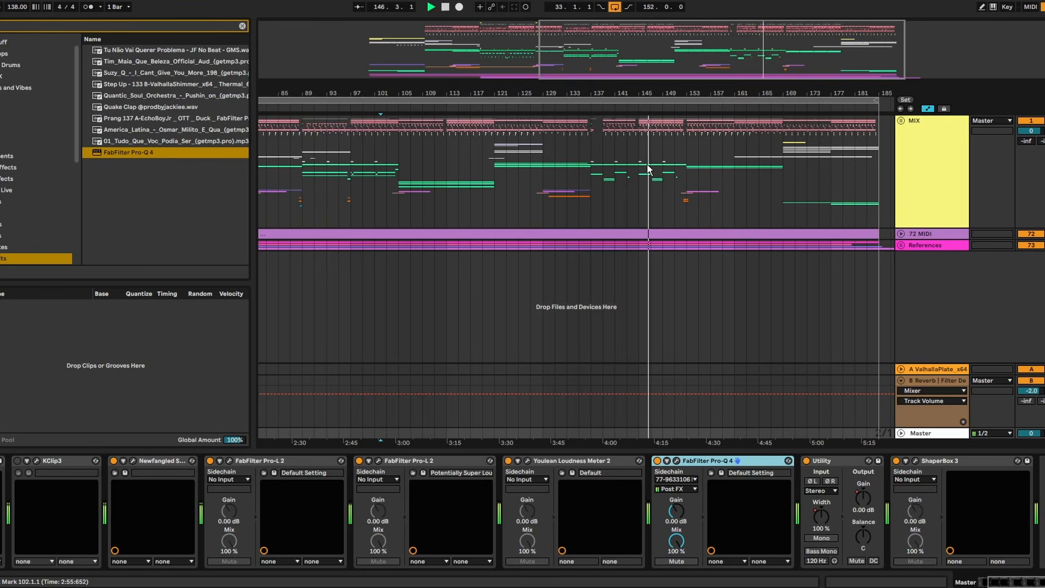
pyautogui.click(901, 126)
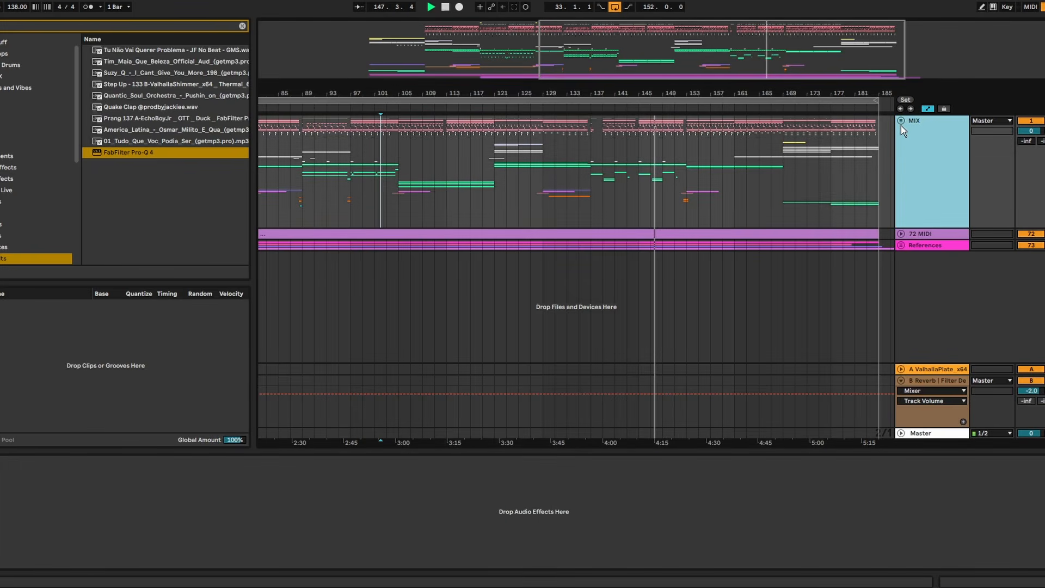
pyautogui.click(901, 120)
pyautogui.scroll(-5, 845, 201)
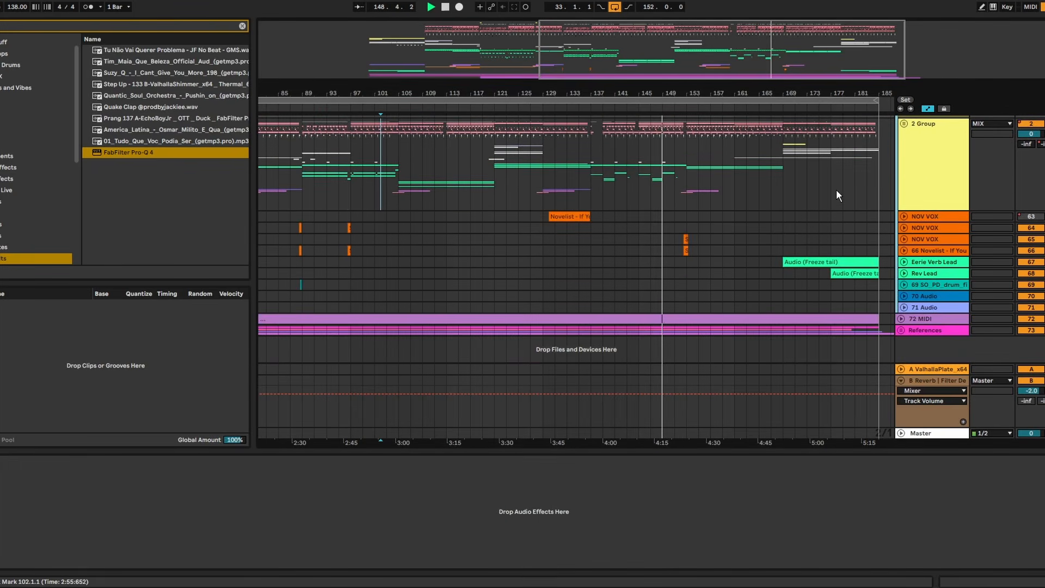
pyautogui.scroll(3, 836, 189)
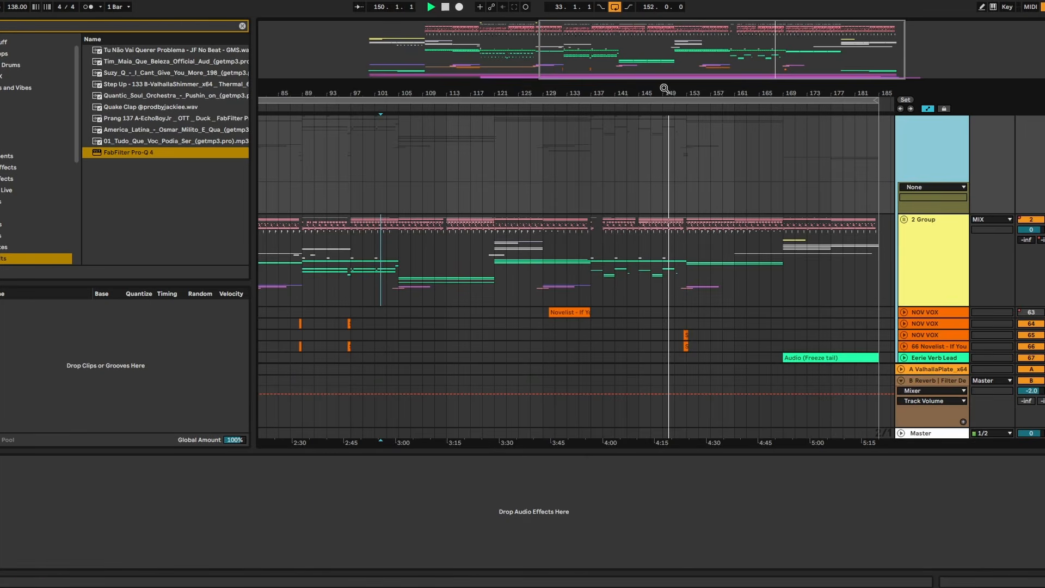
pyautogui.moveTo(664, 88); pyautogui.dragTo(629, 250)
pyautogui.click(618, 258)
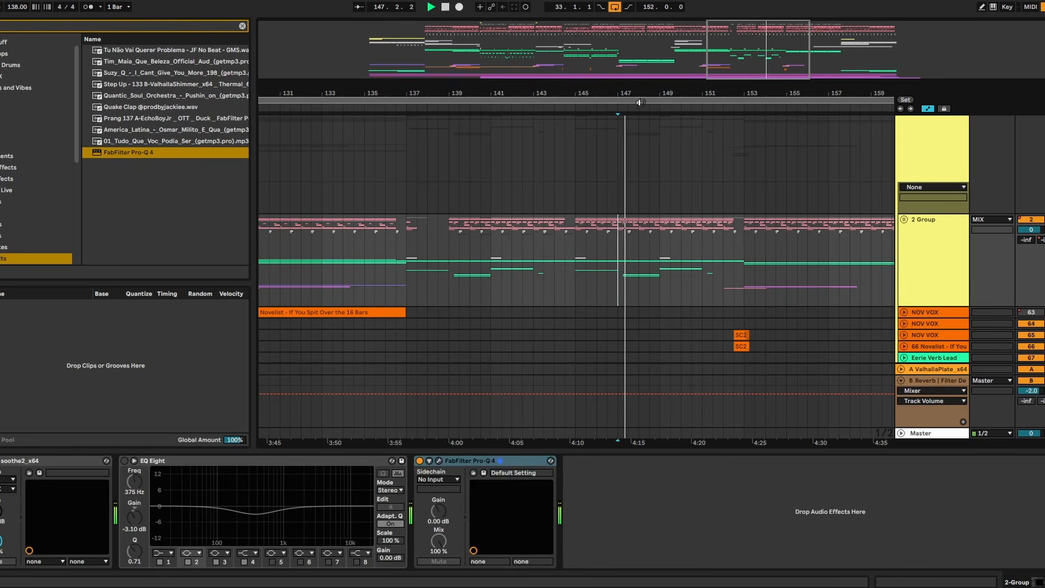
pyautogui.press('+')
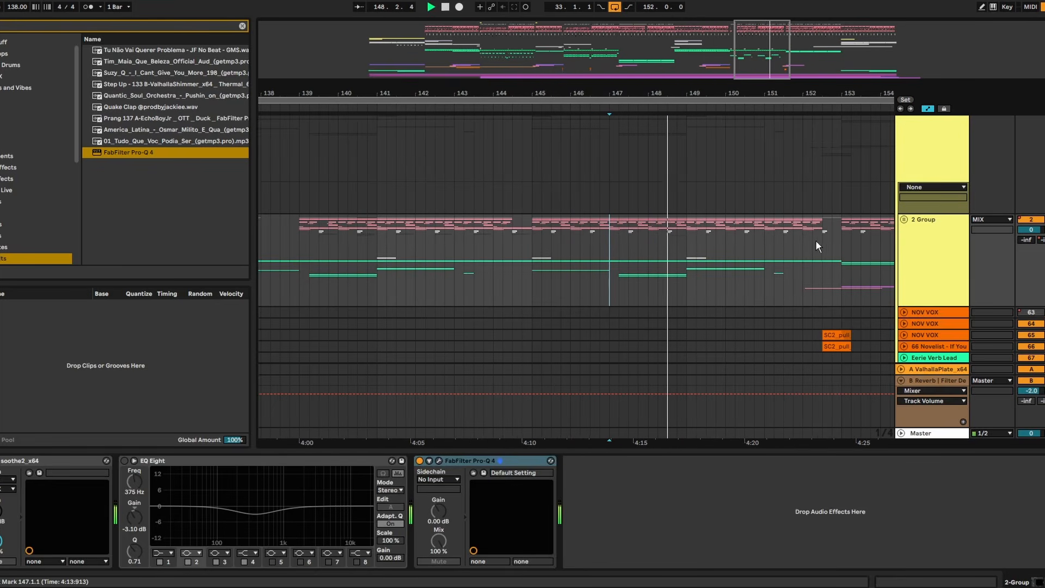
pyautogui.click(904, 219)
pyautogui.press('space')
pyautogui.scroll(-3, 654, 272)
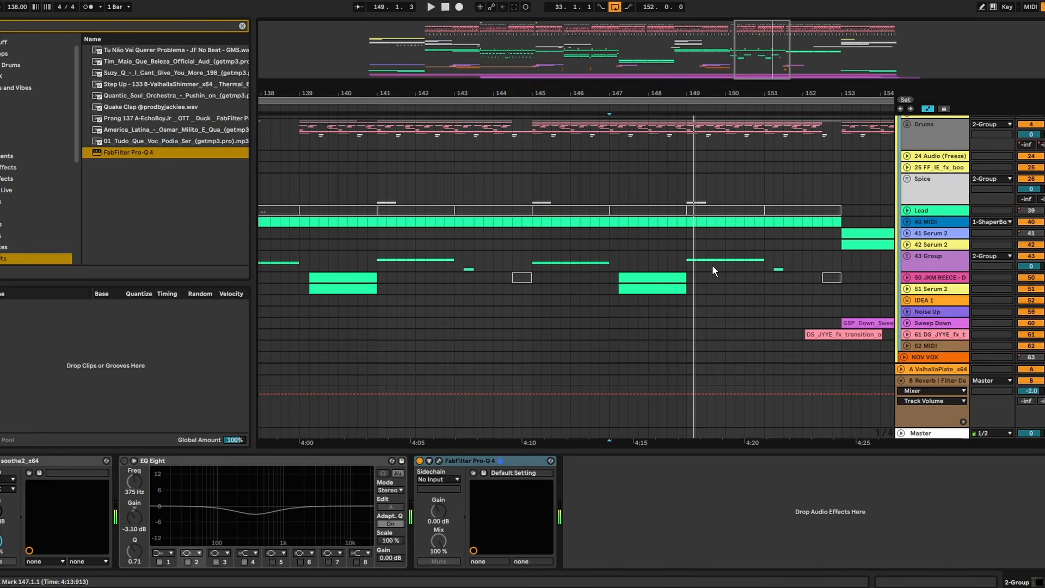
# - Unfold track 50 JKM REECE and inspect the device chains of 43 Group, 50 JKM REECE and 51 Serum 2
pyautogui.scroll(-3, 712, 271)
pyautogui.click(908, 182)
pyautogui.click(664, 162)
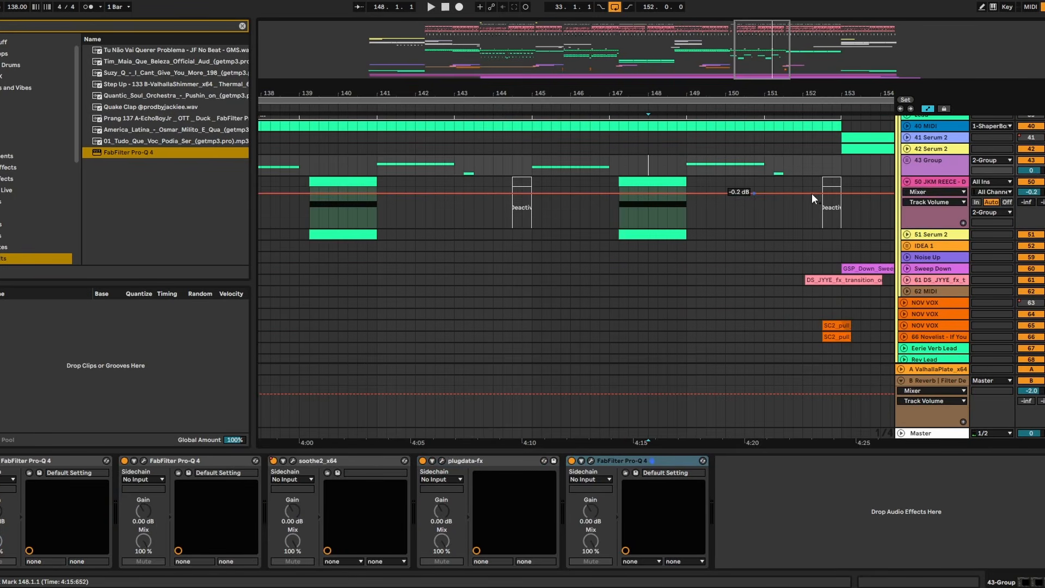
pyautogui.click(920, 188)
pyautogui.scroll(1, 923, 191)
pyautogui.click(937, 258)
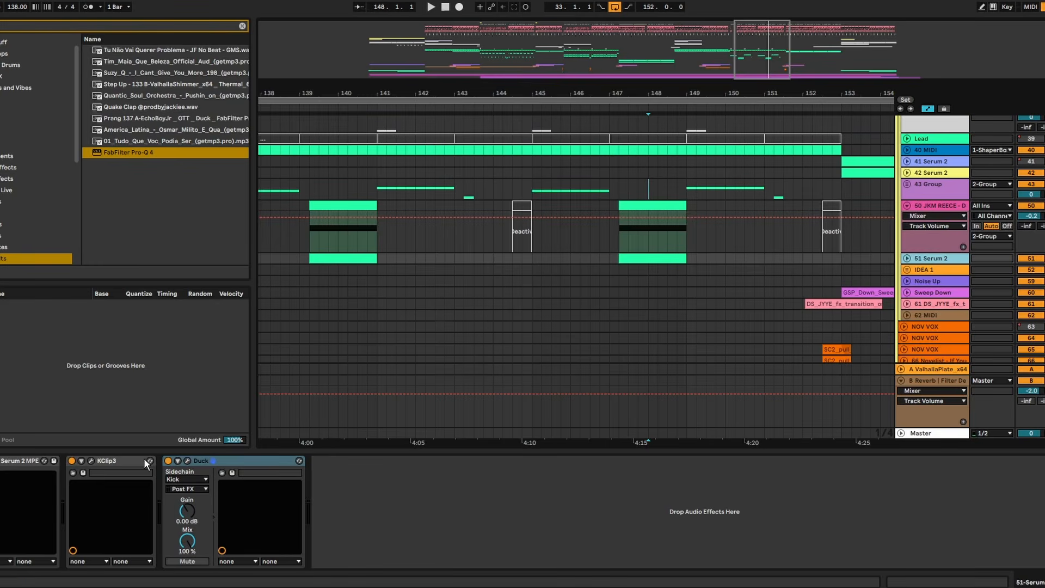
# - Move the lower and middle curve points slightly earlier in the Rim-sidechained Duck on 50 JKM REECE and close it
pyautogui.click(206, 459)
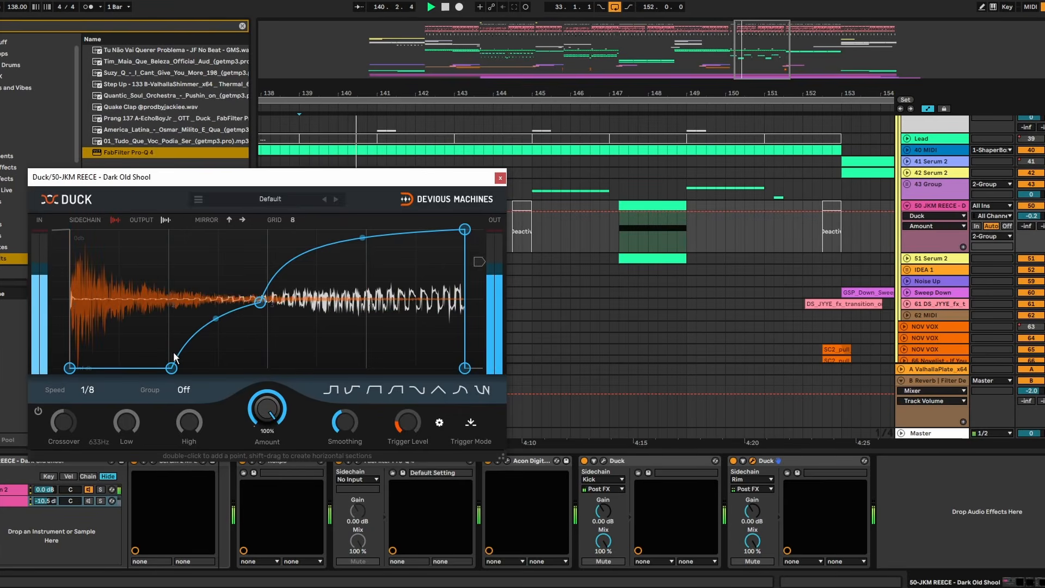
pyautogui.moveTo(171, 368); pyautogui.dragTo(166, 369)
pyautogui.moveTo(255, 297); pyautogui.dragTo(235, 295)
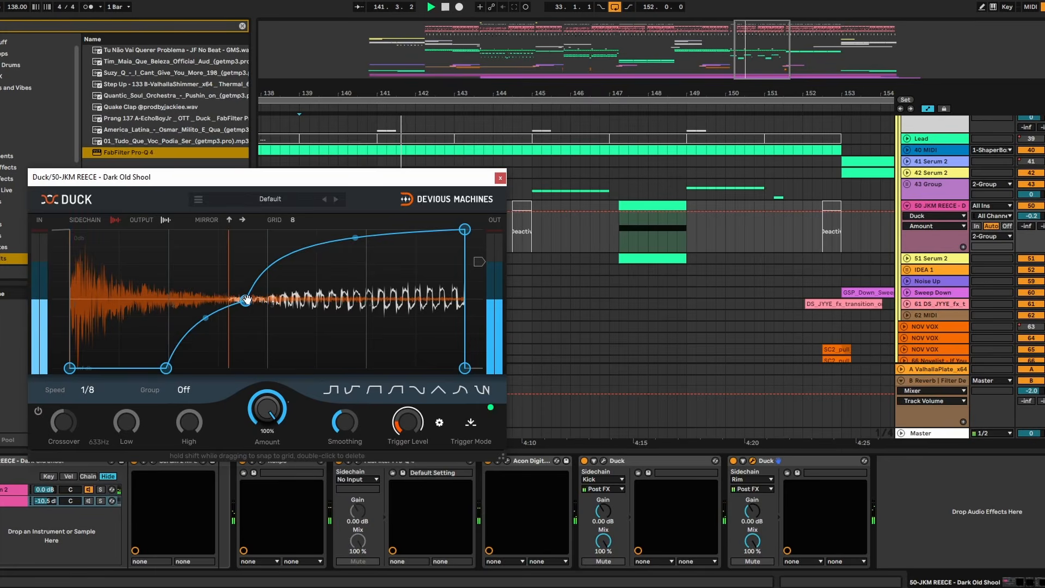
pyautogui.click(500, 178)
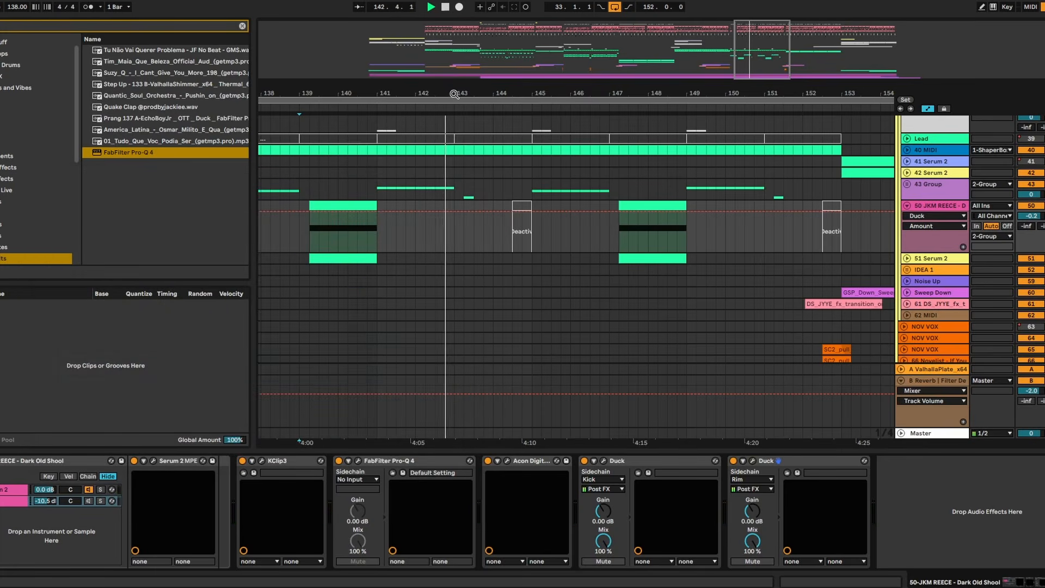
# - Play the whole arrangement from bar 33
pyautogui.moveTo(455, 91); pyautogui.dragTo(455, 27)
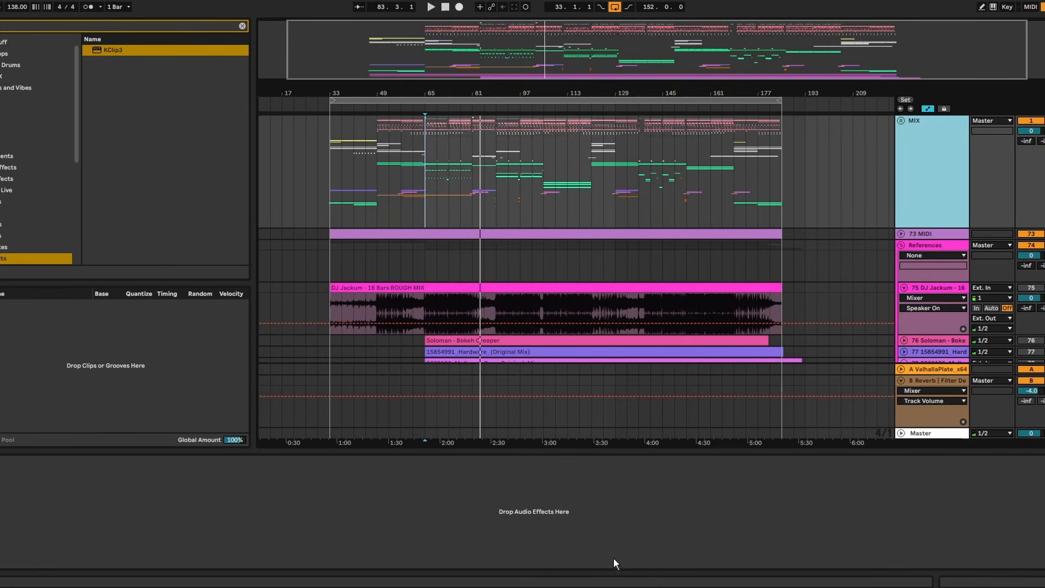
pyautogui.click(619, 453)
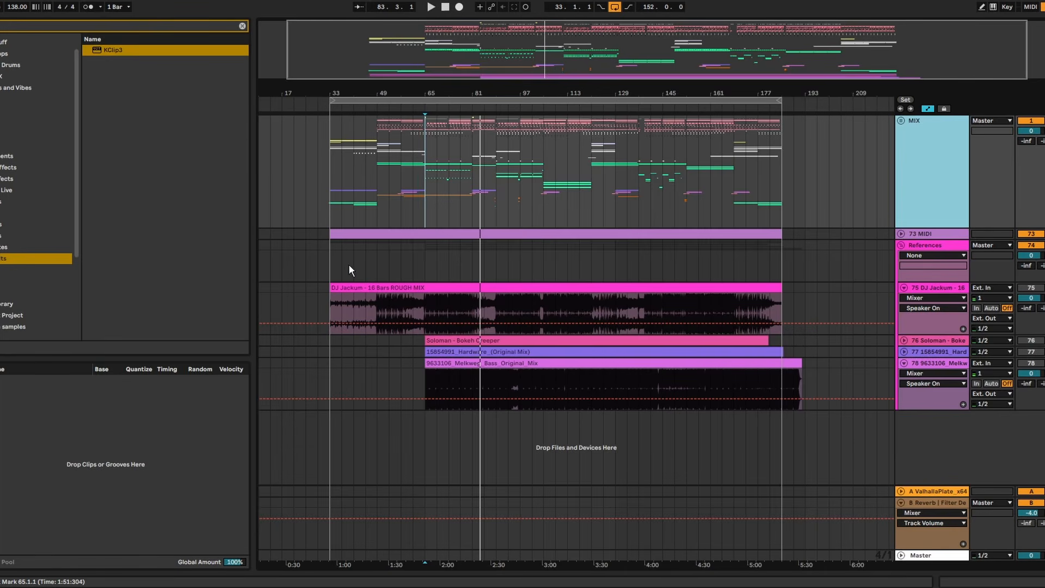
pyautogui.click(332, 169)
pyautogui.press('space')
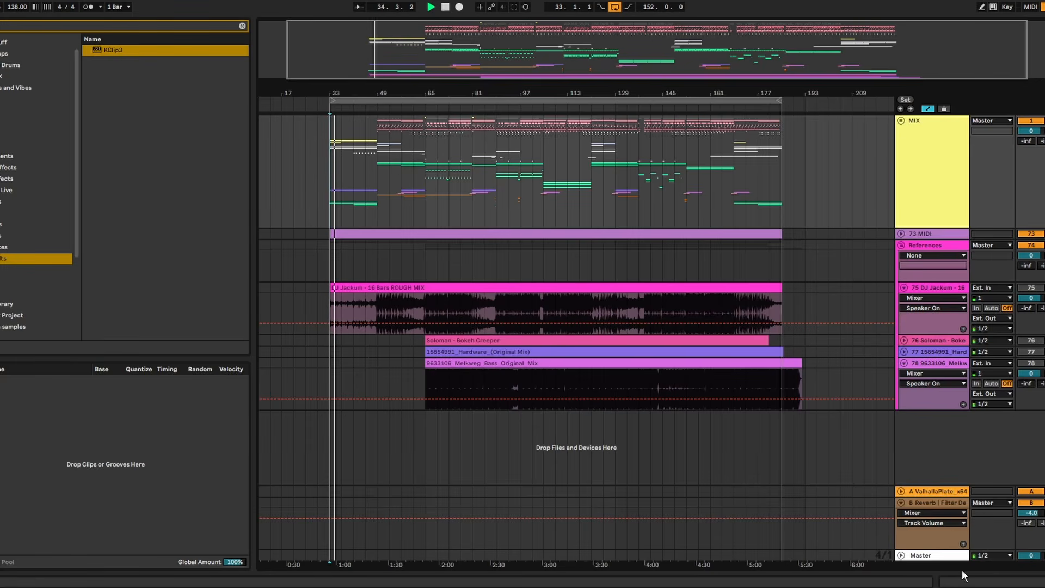
pyautogui.doubleClick(942, 556)
pyautogui.hotkey('ctrl', 'f')
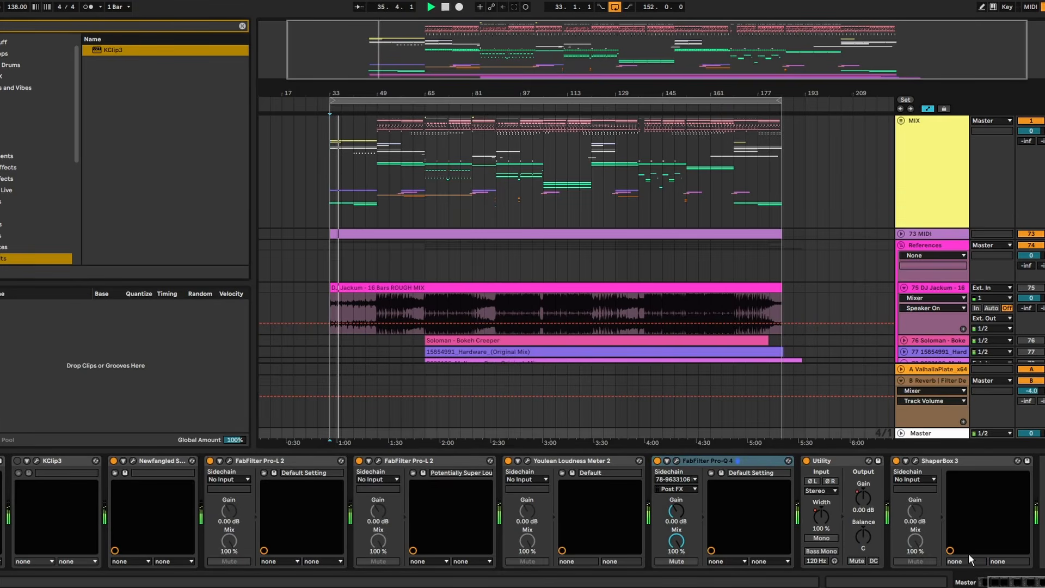
pyautogui.write('utl')
pyautogui.moveTo(111, 50); pyautogui.dragTo(166, 72)
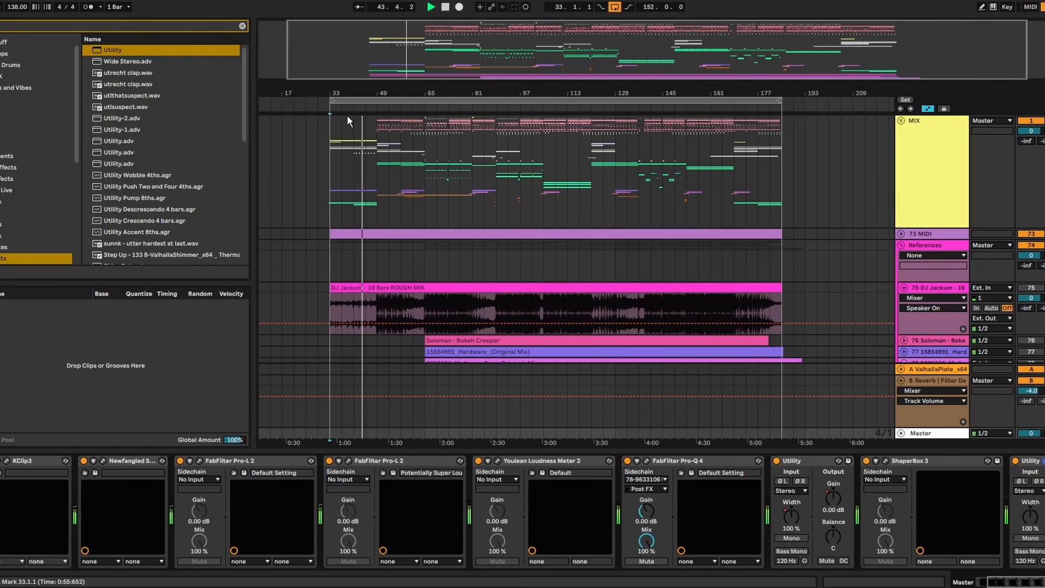
pyautogui.scroll(5, 356, 120)
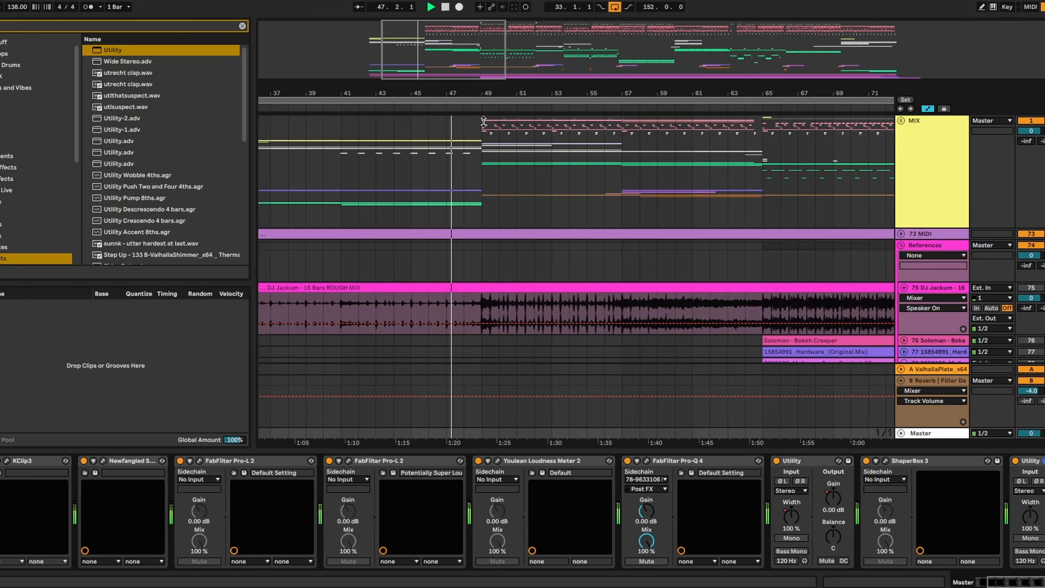
pyautogui.scroll(5, 501, 268)
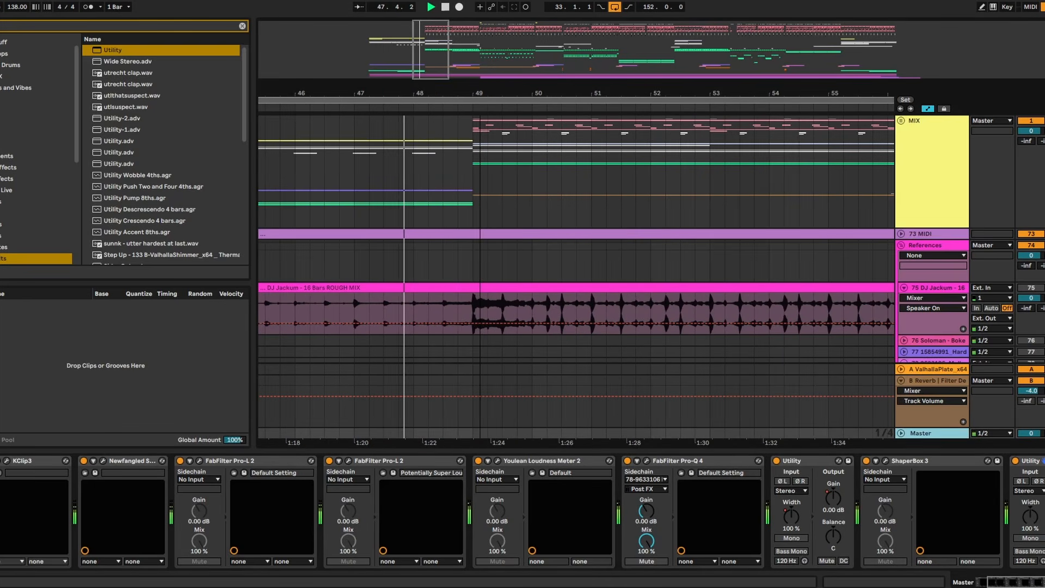
pyautogui.click(501, 268)
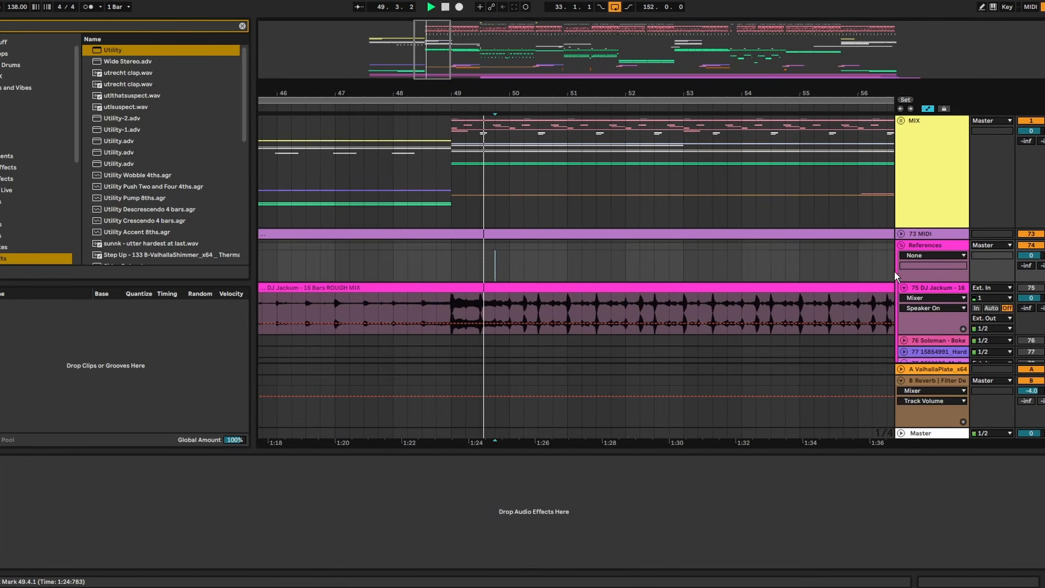
pyautogui.click(925, 433)
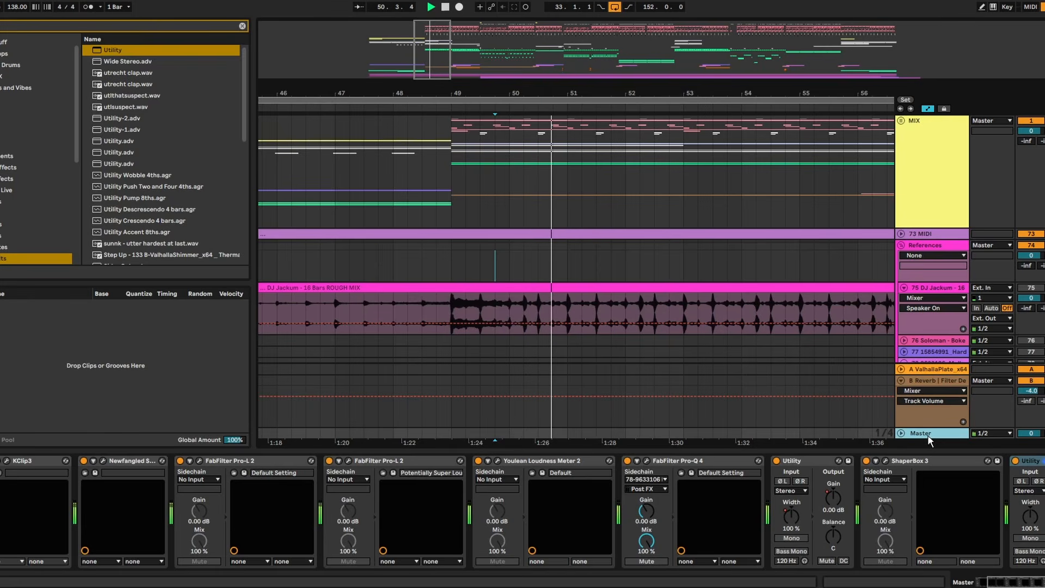
pyautogui.moveTo(531, 93); pyautogui.dragTo(500, 93)
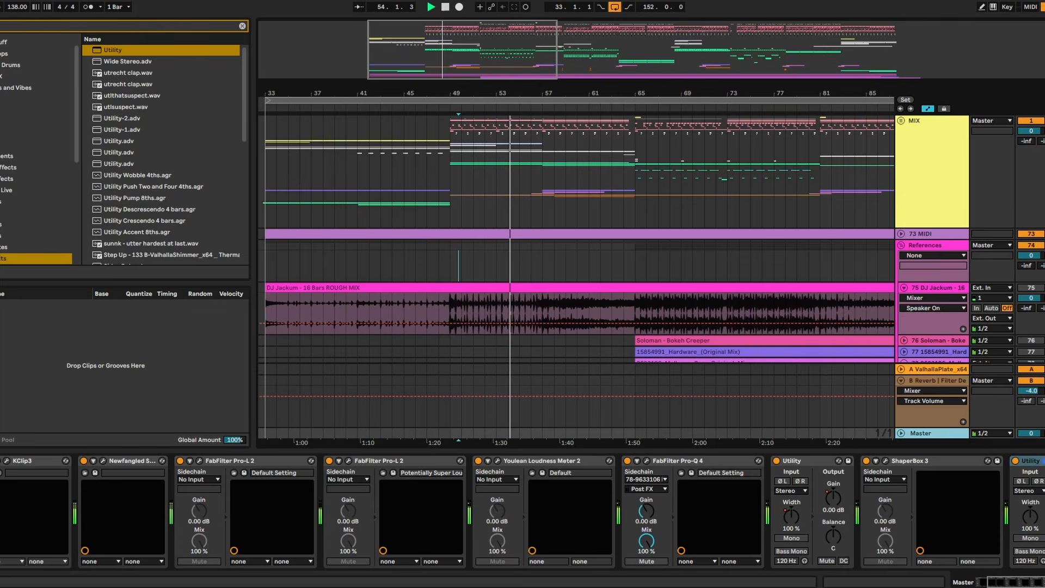
pyautogui.click(921, 433)
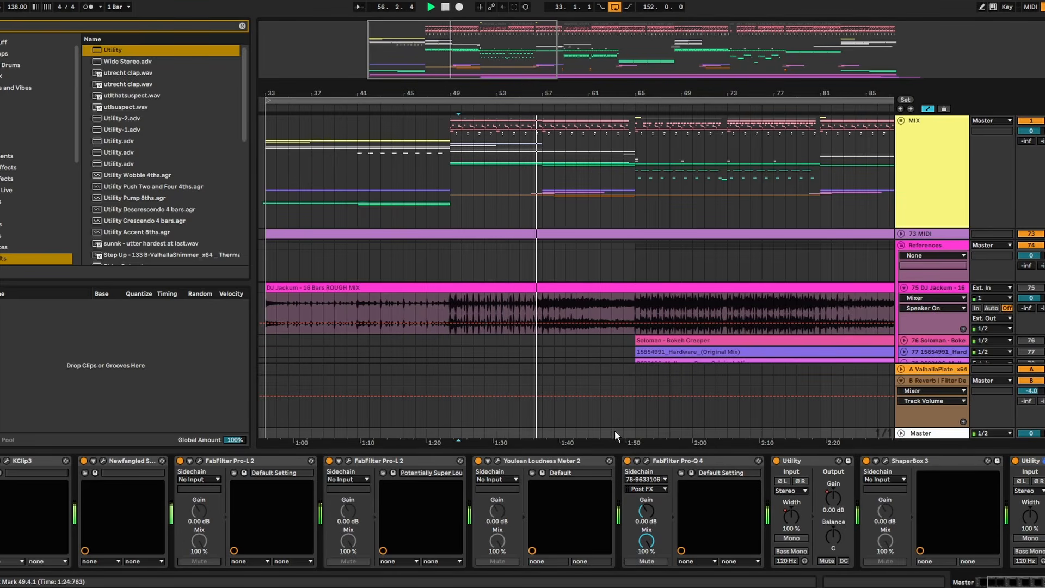
pyautogui.moveTo(595, 87); pyautogui.dragTo(599, 97)
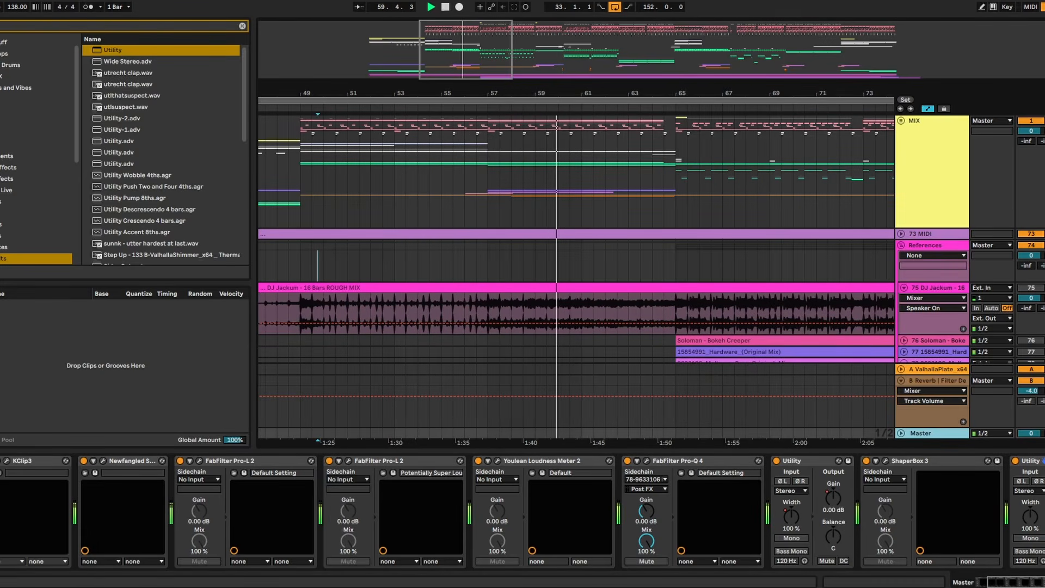
pyautogui.click(921, 434)
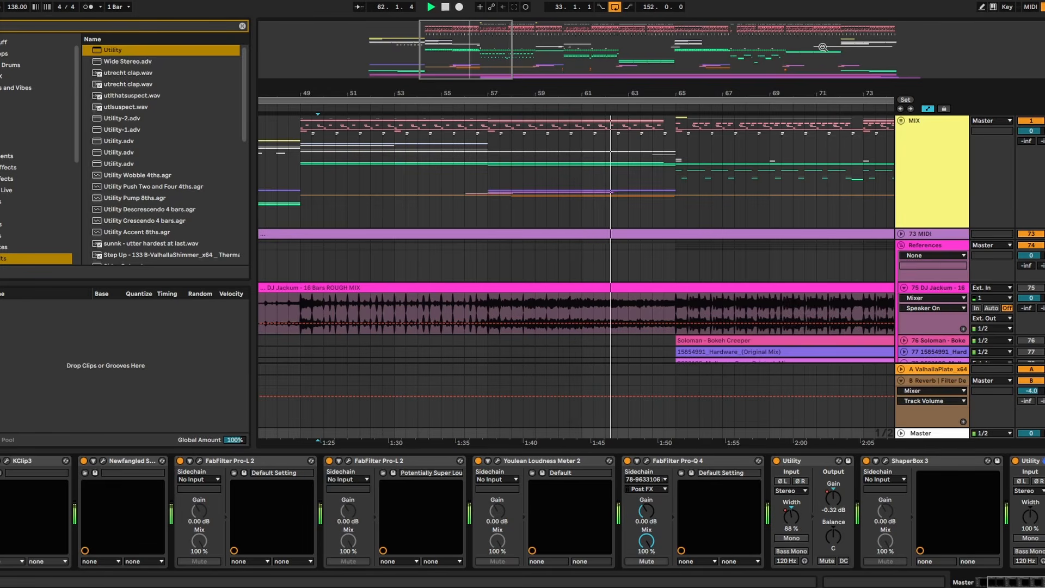
pyautogui.moveTo(696, 92)
pyautogui.mouseDown()
pyautogui.moveTo(719, 83)
pyautogui.moveTo(617, 87)
pyautogui.mouseUp()
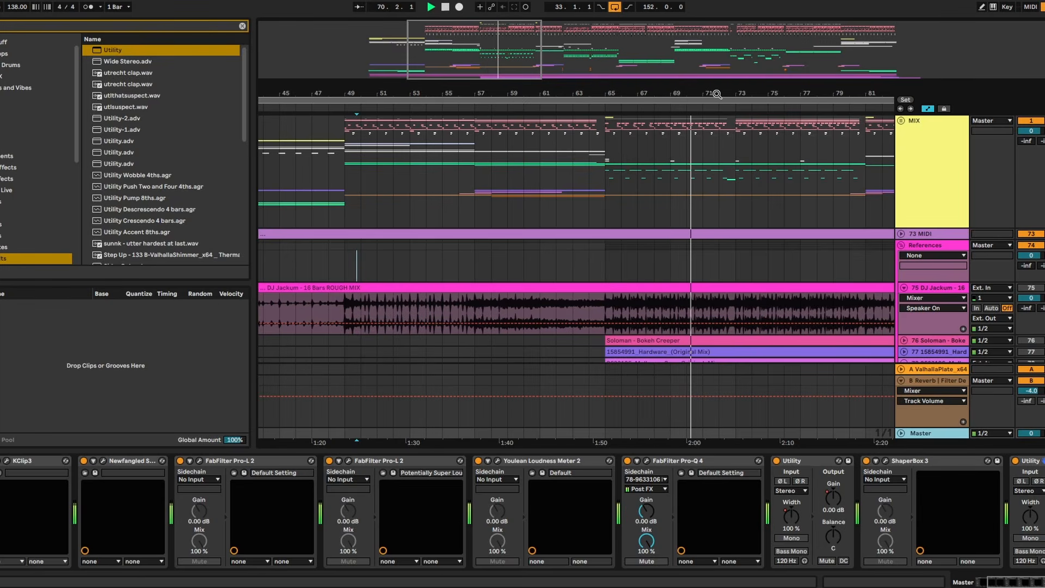
pyautogui.moveTo(718, 94); pyautogui.dragTo(672, 93)
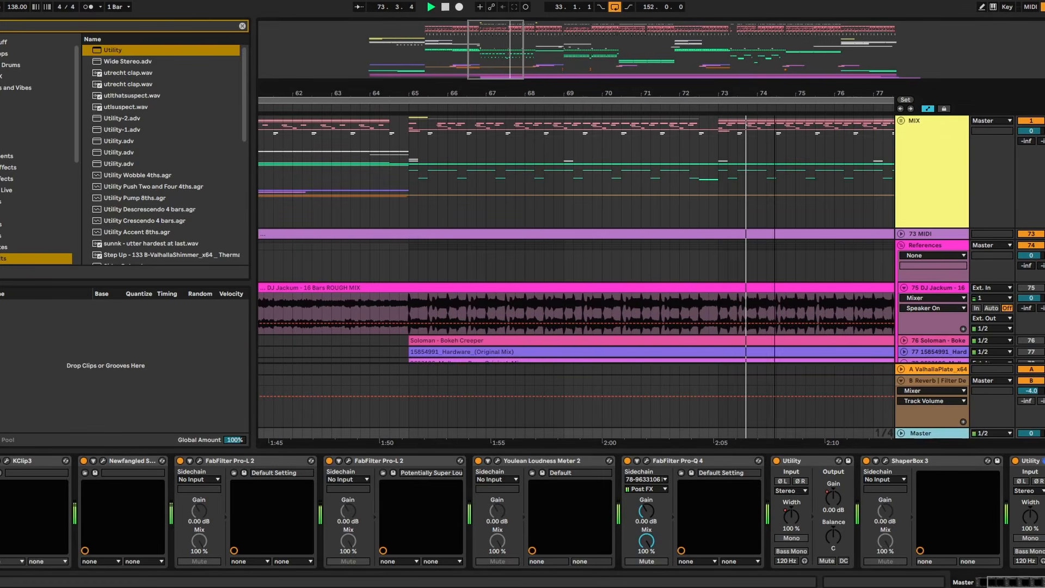
pyautogui.moveTo(743, 89); pyautogui.dragTo(482, 51)
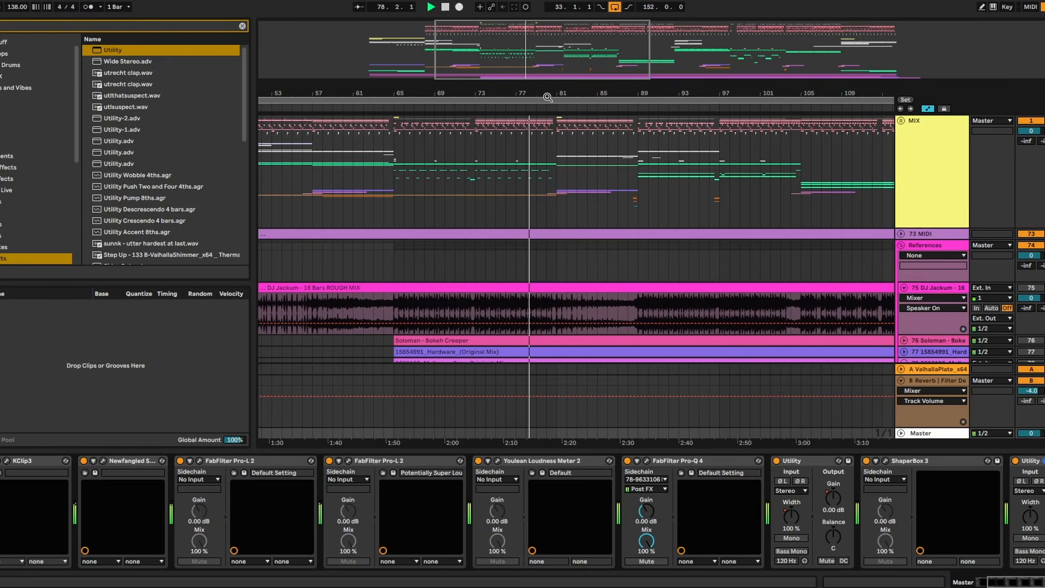
pyautogui.moveTo(553, 93); pyautogui.dragTo(607, 96)
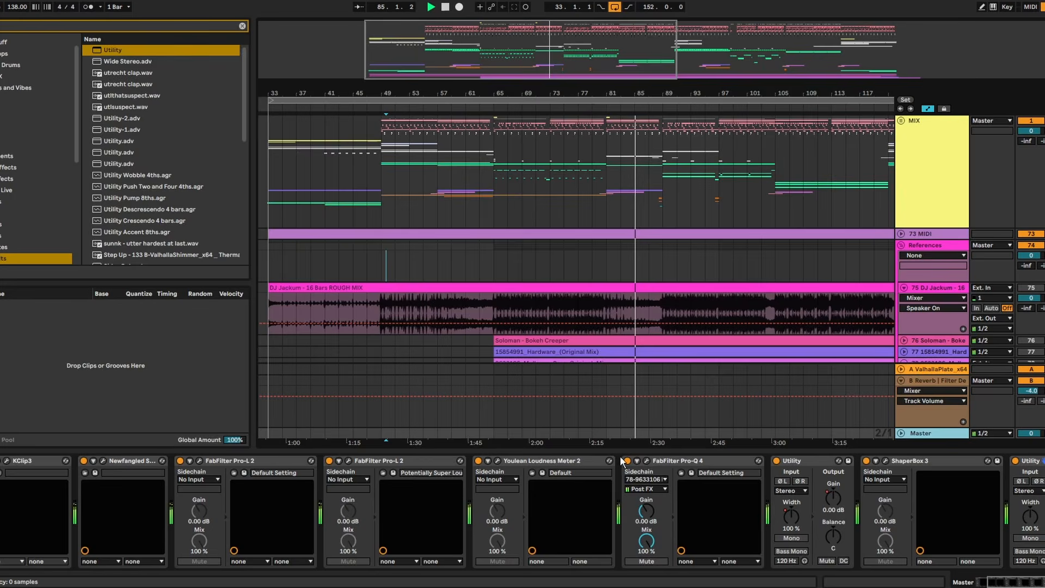
# - Open FabFilter Pro-Q 4 on the Master to compare the mix's spectrum with the sidechained reference, and close it
pyautogui.click(647, 460)
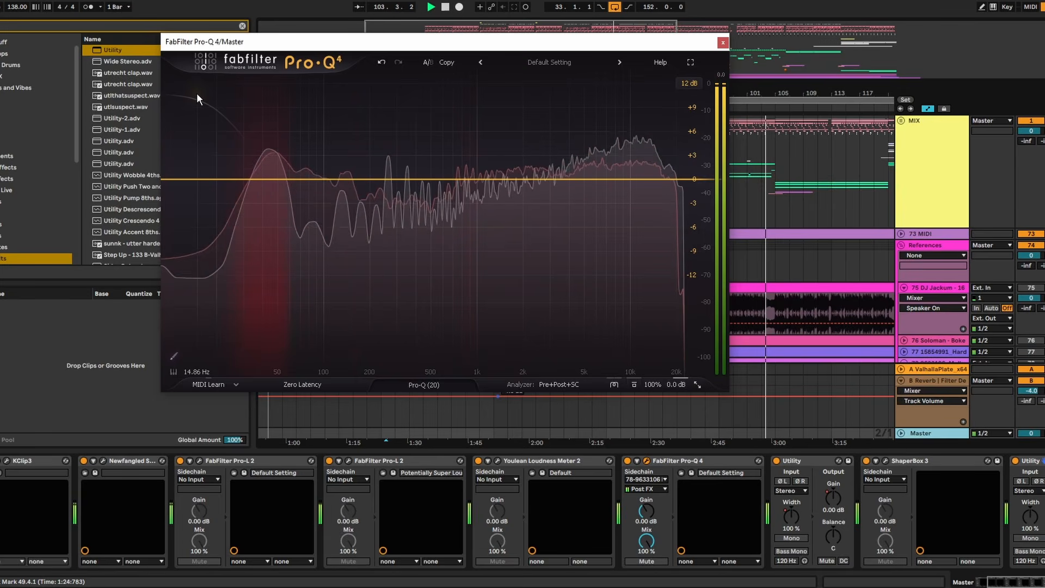
pyautogui.click(932, 434)
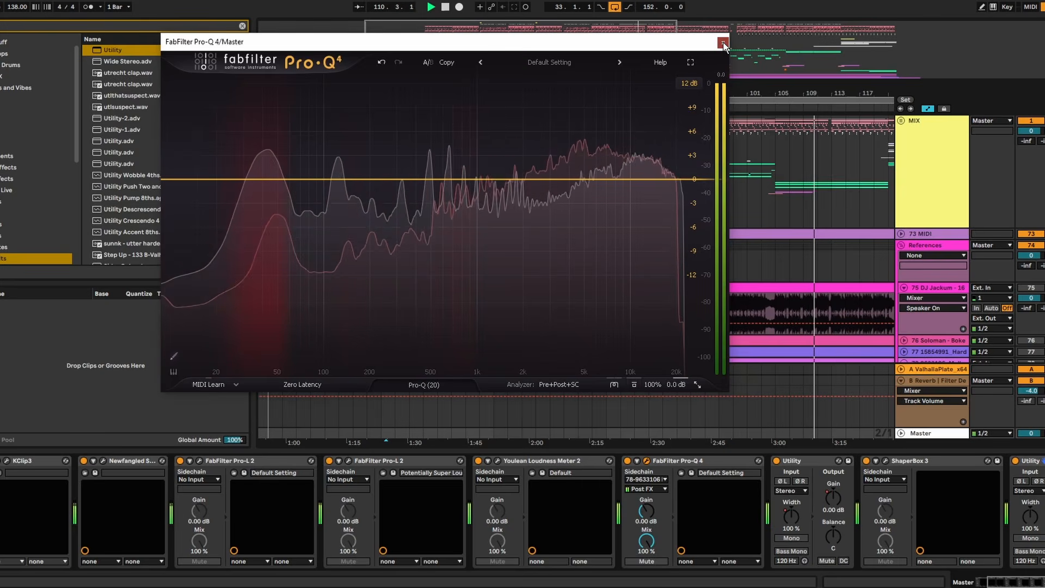
pyautogui.click(723, 42)
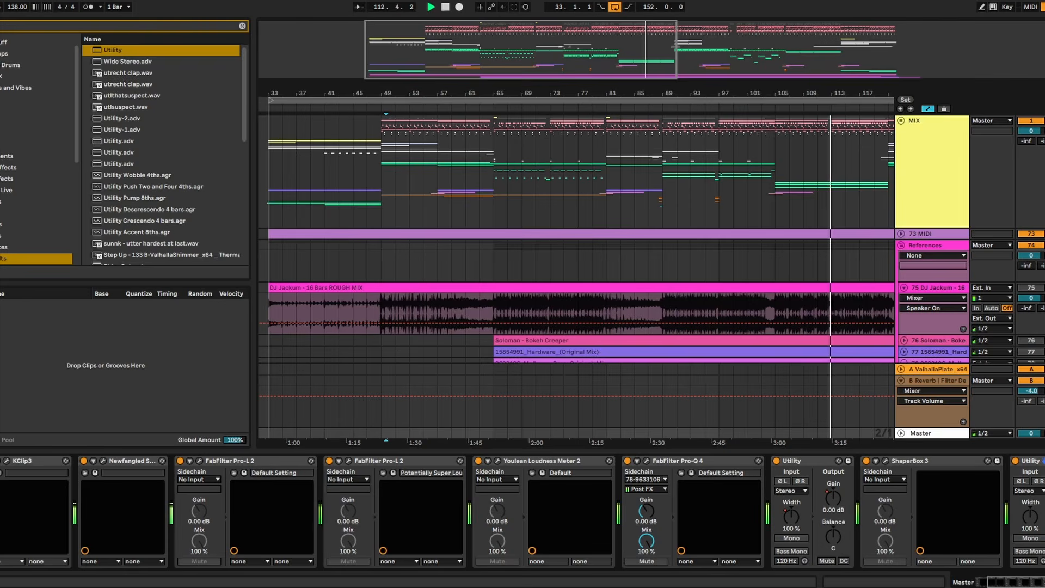
# - Review the rest of the arrangement up to its end at bar 185 and fold the References group
pyautogui.moveTo(828, 89); pyautogui.dragTo(537, 52)
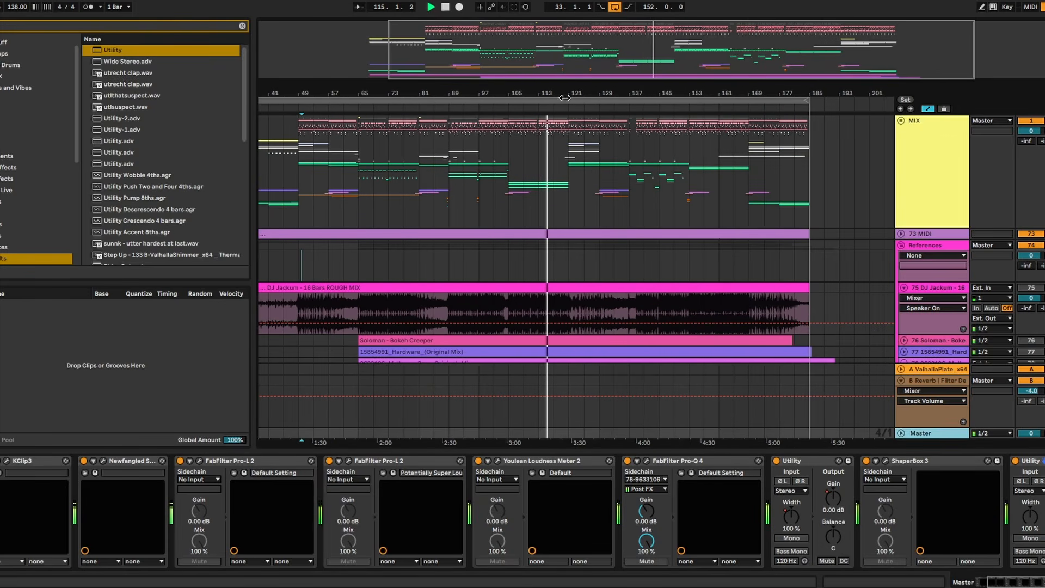
pyautogui.moveTo(570, 94); pyautogui.dragTo(521, 113)
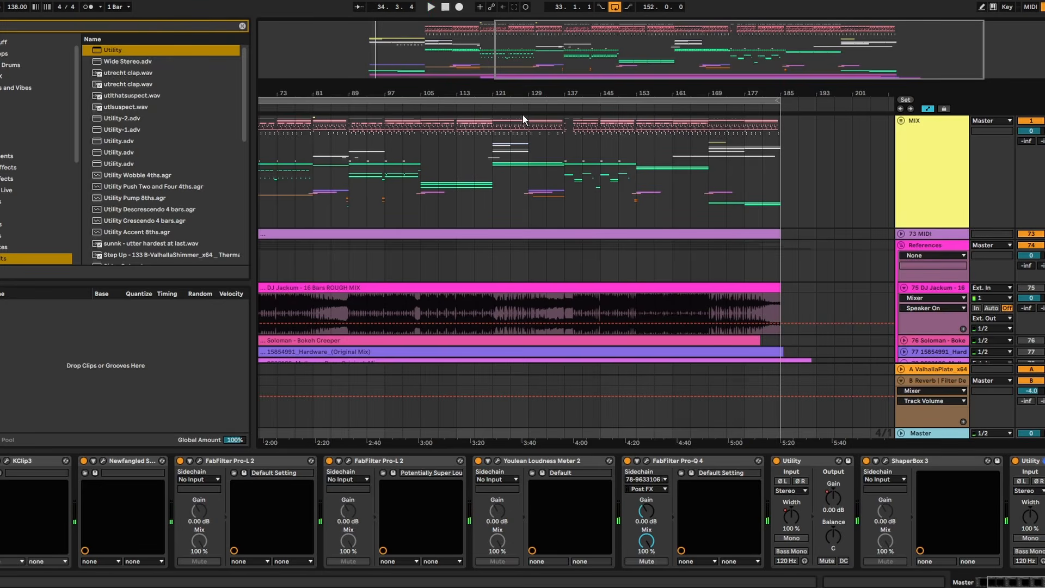
pyautogui.moveTo(625, 97); pyautogui.dragTo(671, 68)
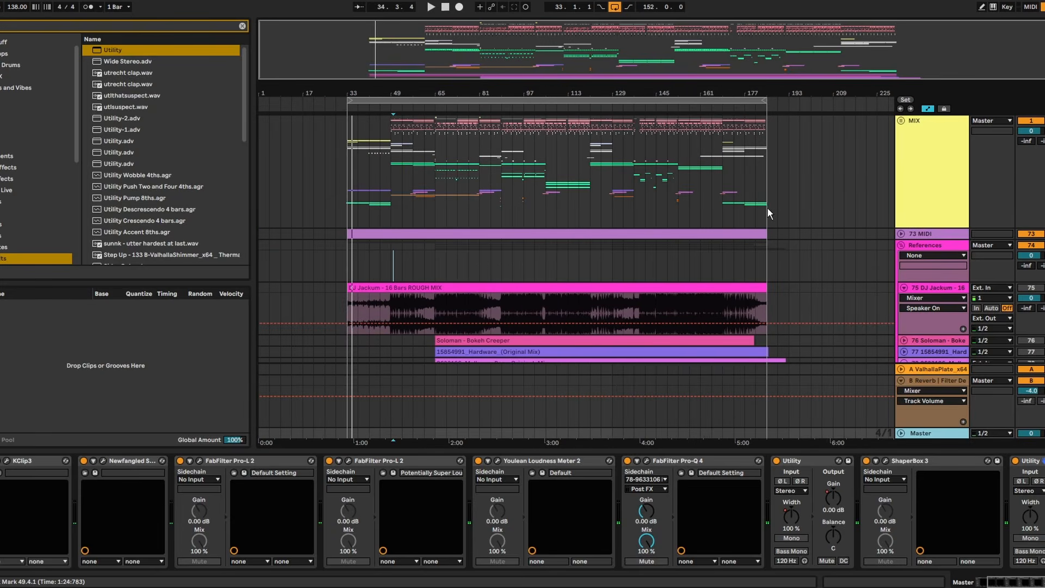
pyautogui.click(901, 245)
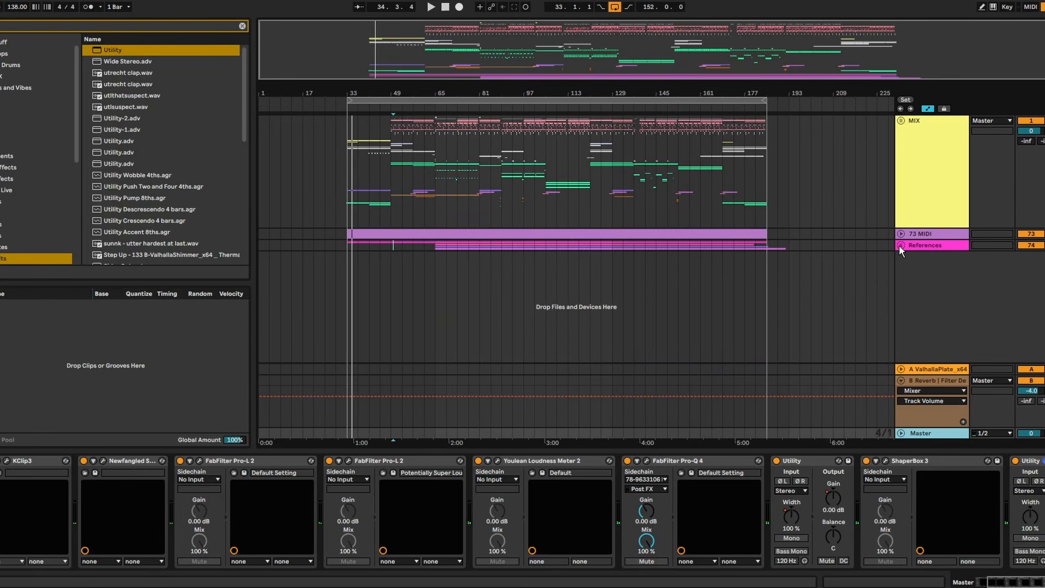